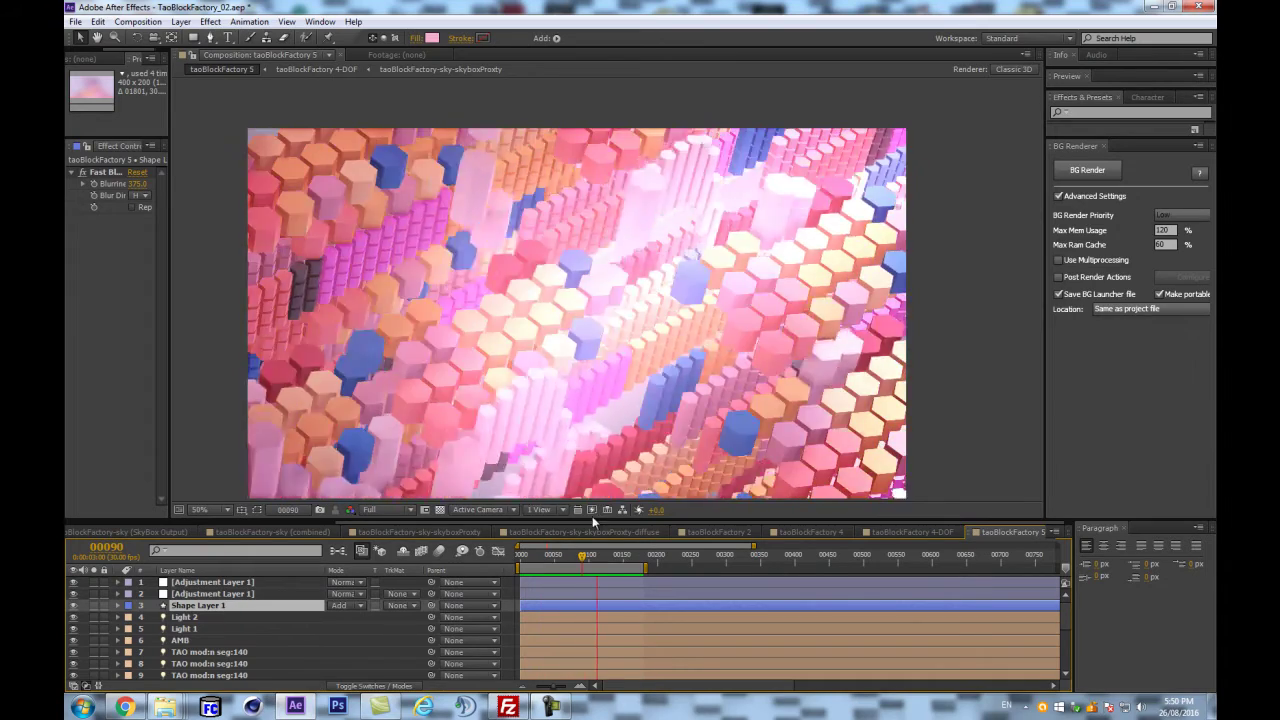
- Scrub and play back the taoBlockFactory 5 composition to examine the finished hexagonal block animation
left_click_drag(587, 518, 589, 507)
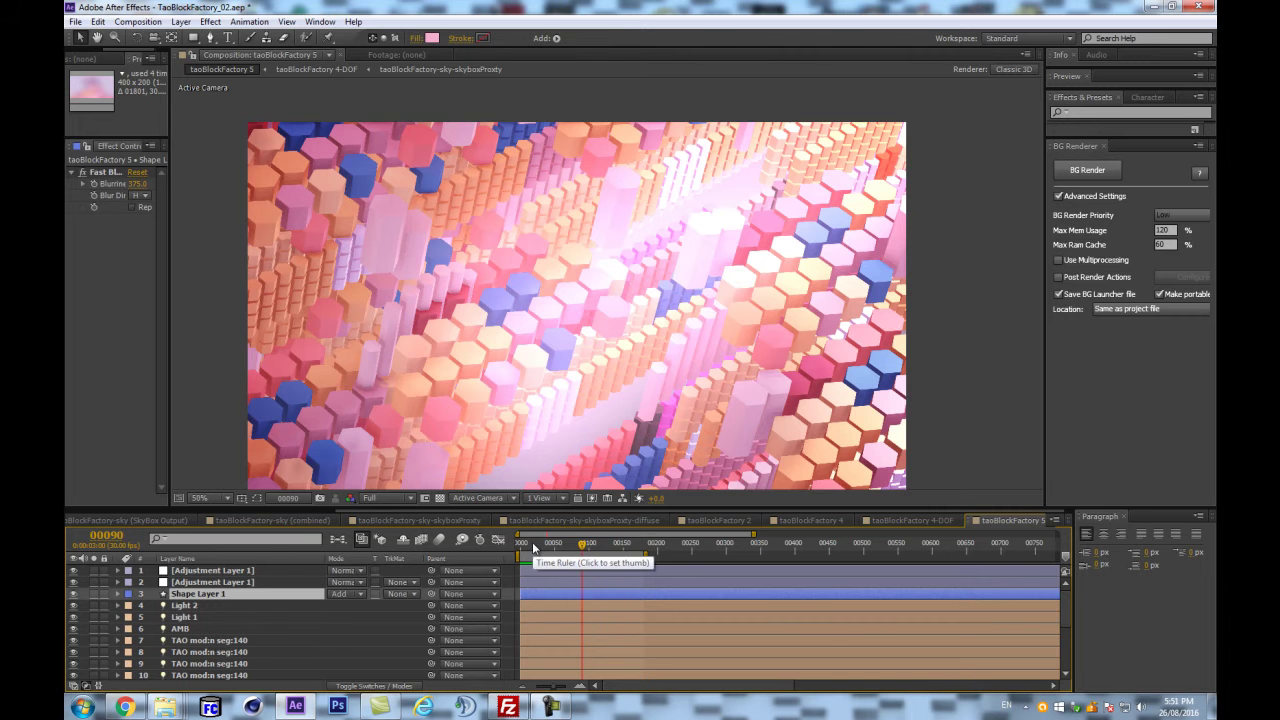
mouse_move(520, 507)
left_mouse_down()
mouse_move(520, 482)
mouse_move(512, 516)
left_mouse_up()
left_click(364, 343)
key("v")
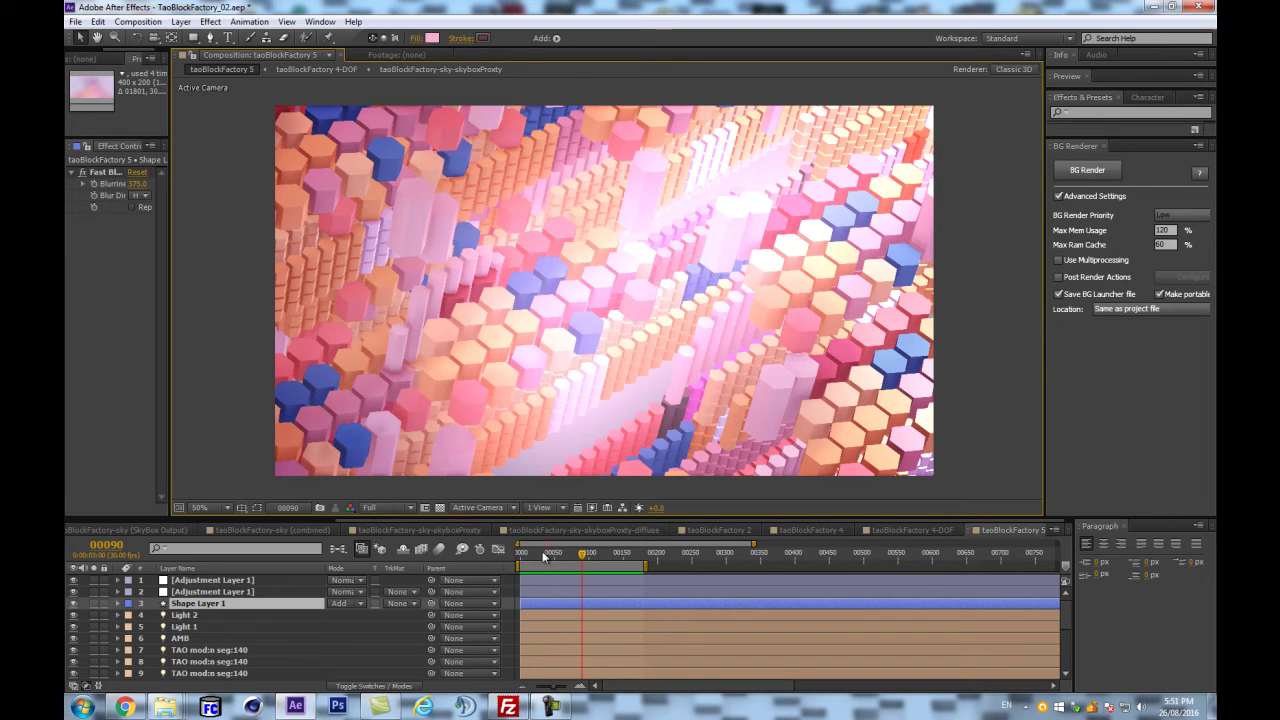
mouse_move(566, 560)
left_mouse_down()
mouse_move(592, 557)
mouse_move(581, 560)
left_mouse_up()
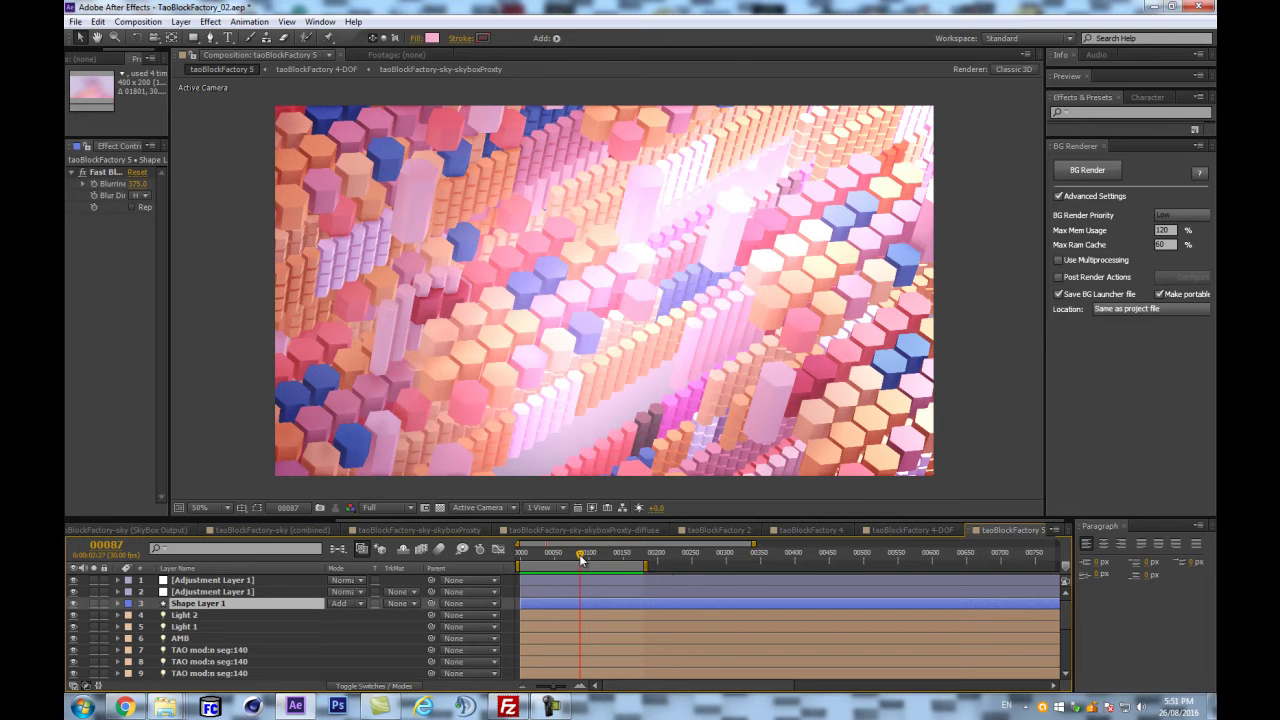
mouse_move(581, 557)
left_mouse_down()
mouse_move(543, 557)
mouse_move(597, 552)
left_mouse_up()
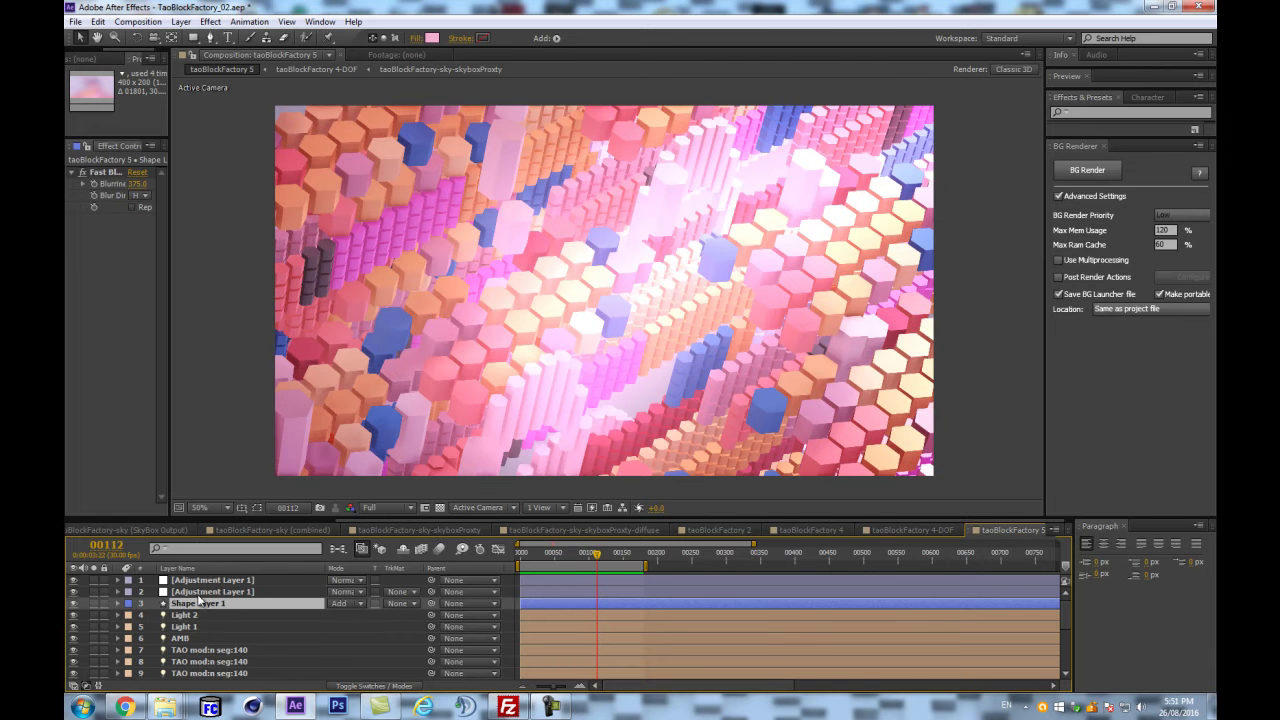
key("KP_0")
key("space")
key("KP_0")
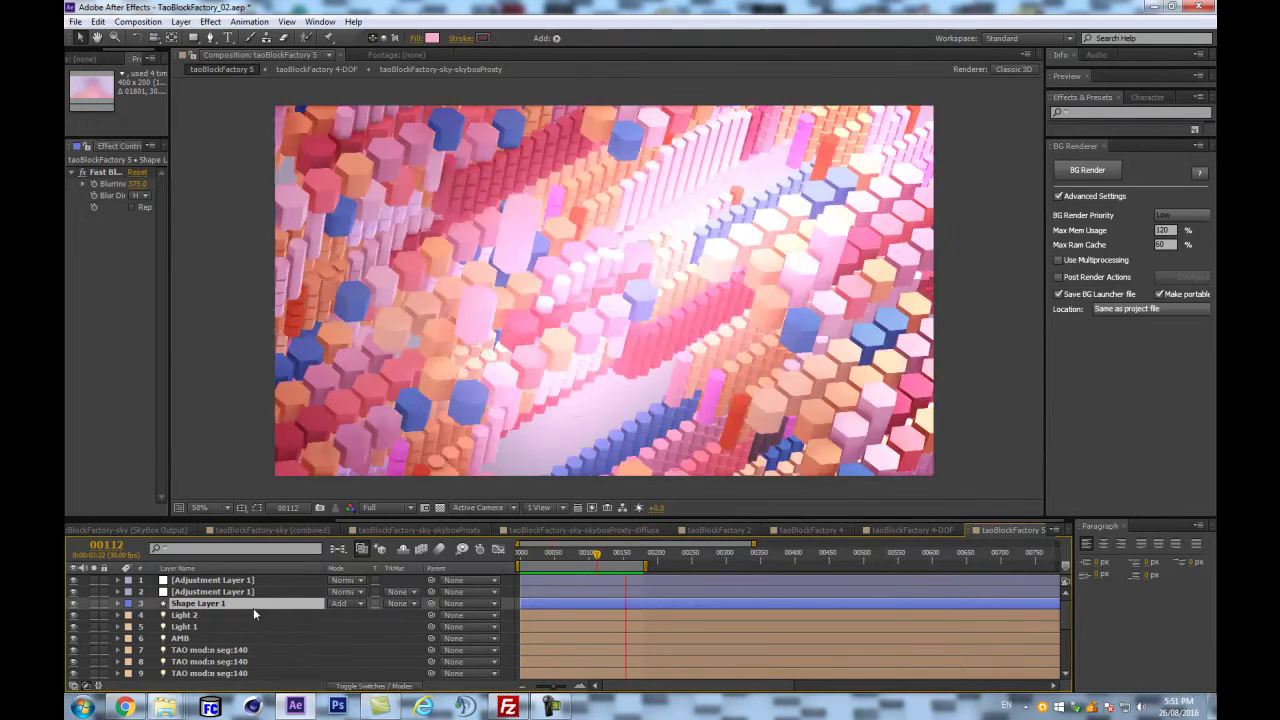
key("space")
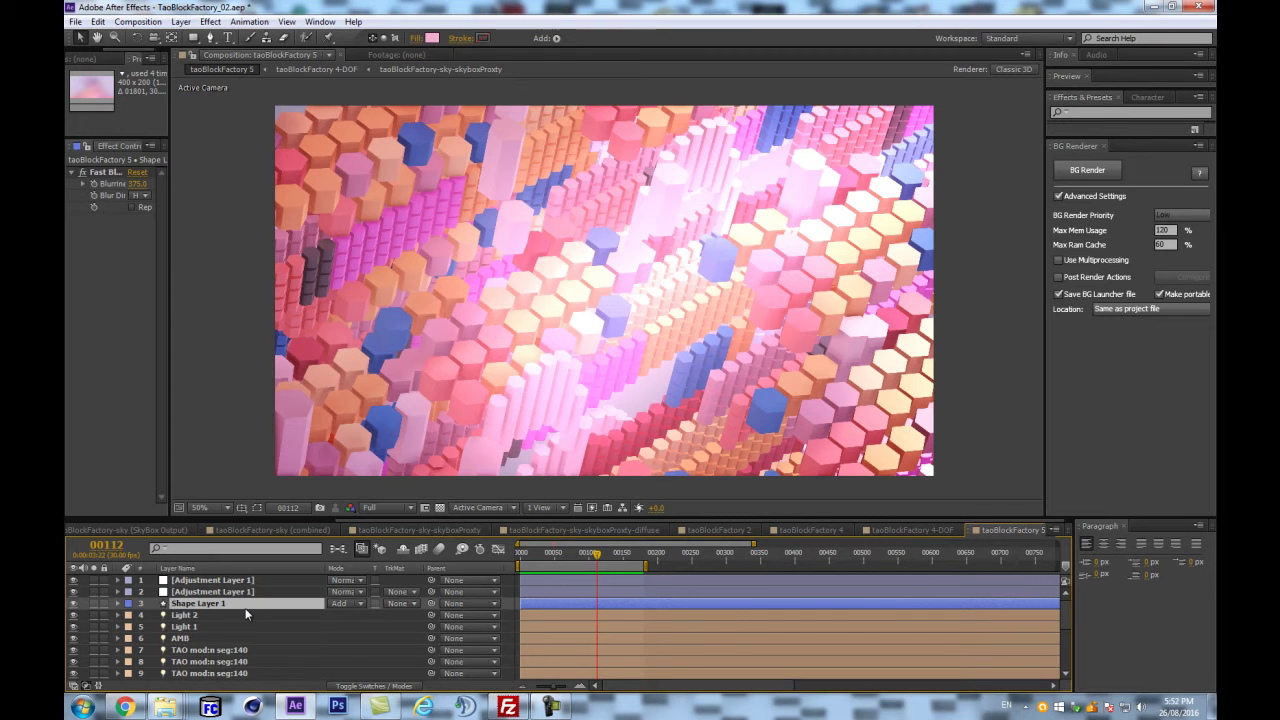
- Look through the full layer stack of the taoBlockFactory 5 composition
left_click_drag(596, 518, 596, 487)
scroll(313, 582, "down", 5)
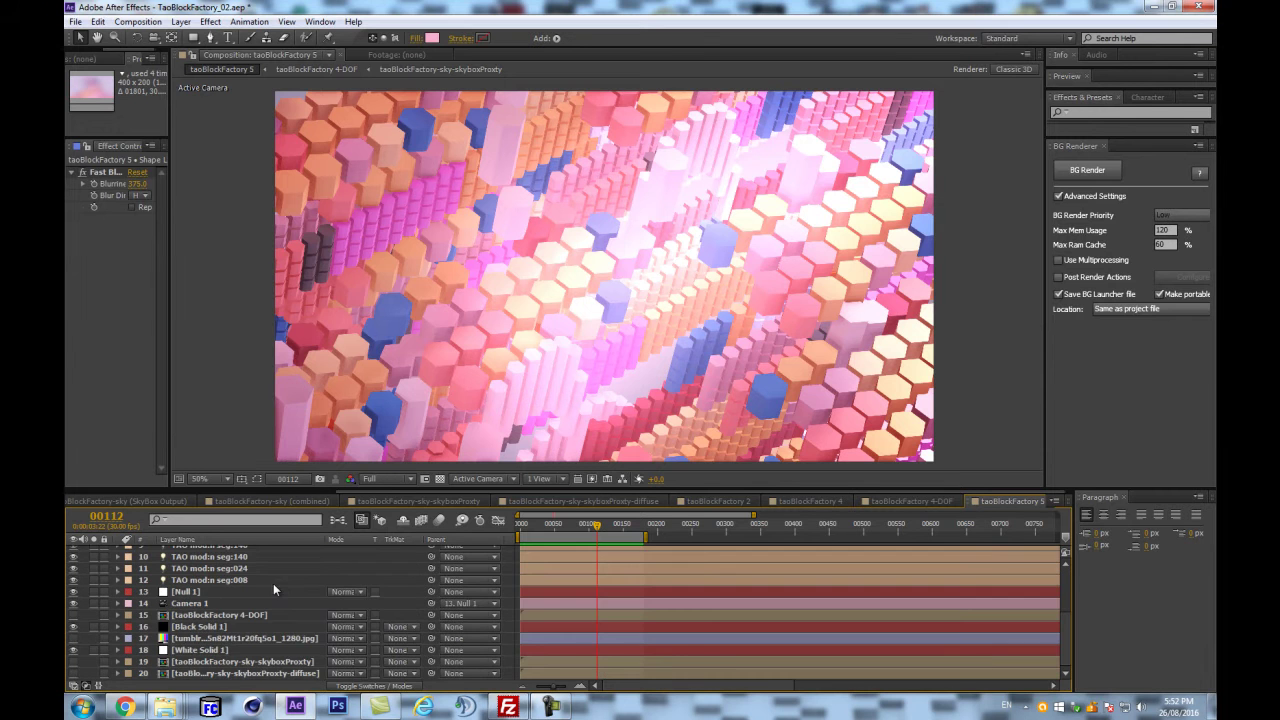
scroll(320, 608, "up", 5)
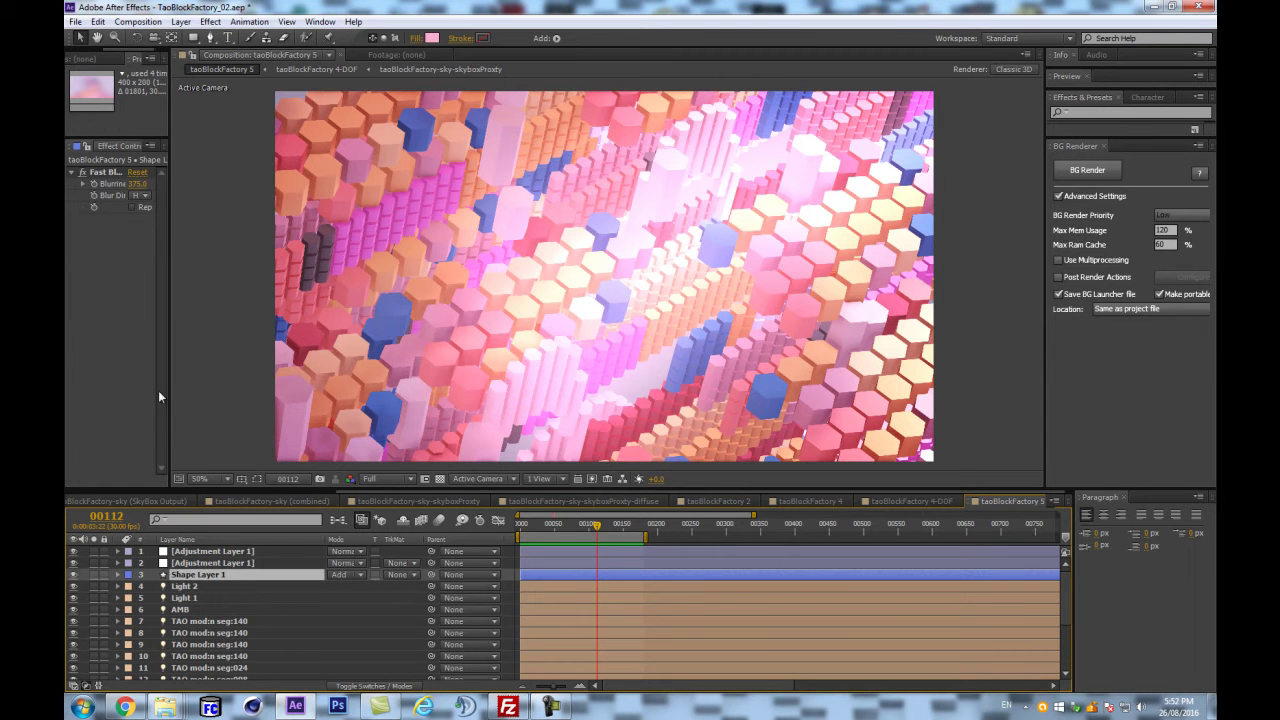
- Create a new project and widen the area holding the project and effect controls
left_click(75, 21)
mouse_move(100, 31)
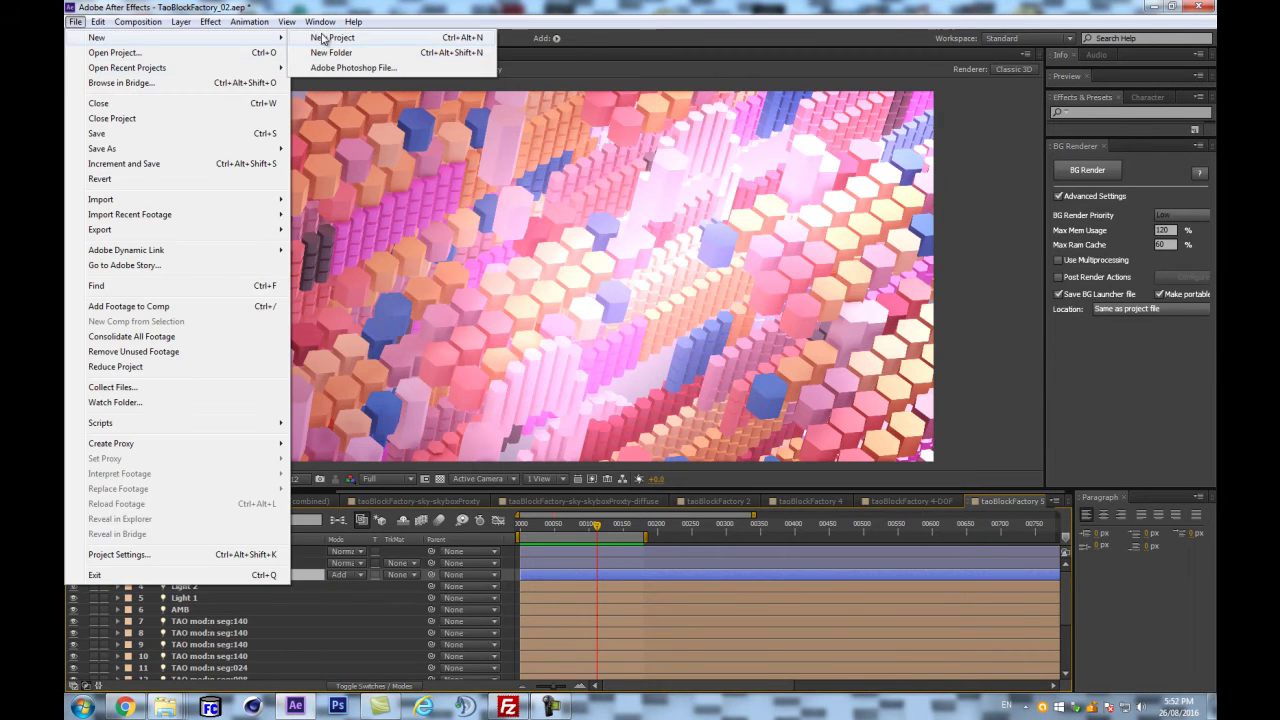
left_click(326, 37)
left_click(662, 369)
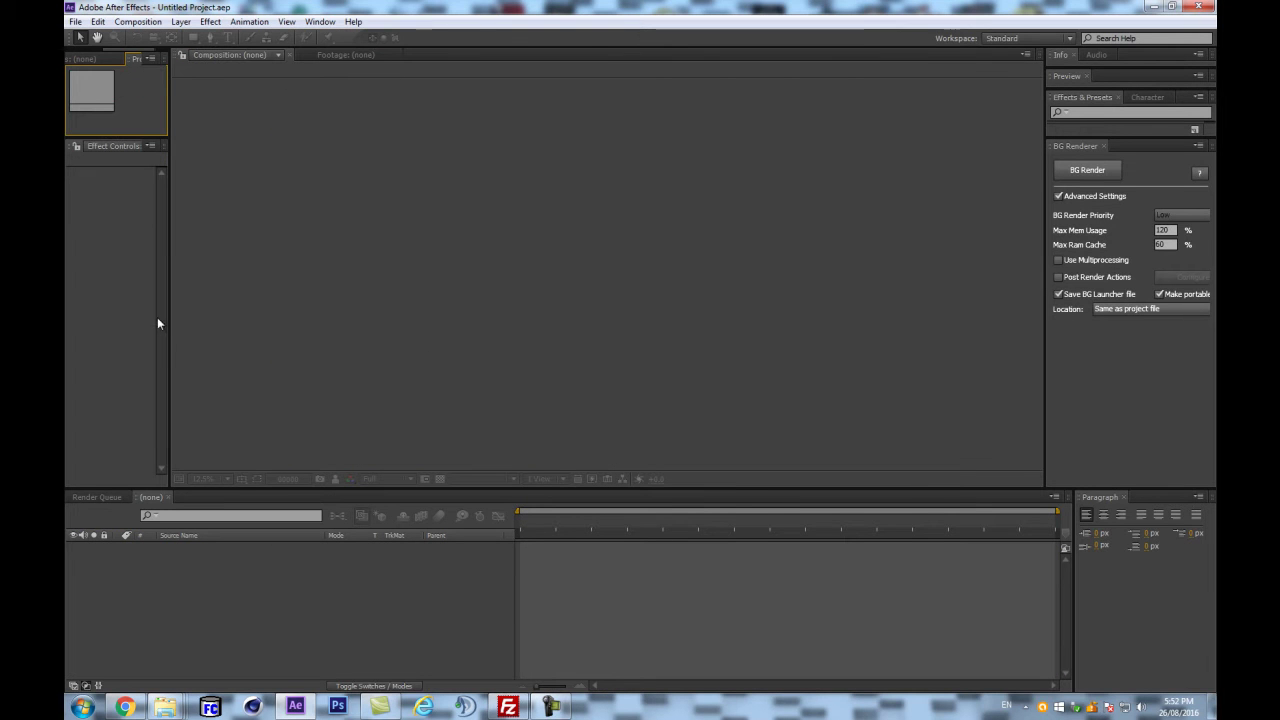
left_click_drag(171, 317, 314, 316)
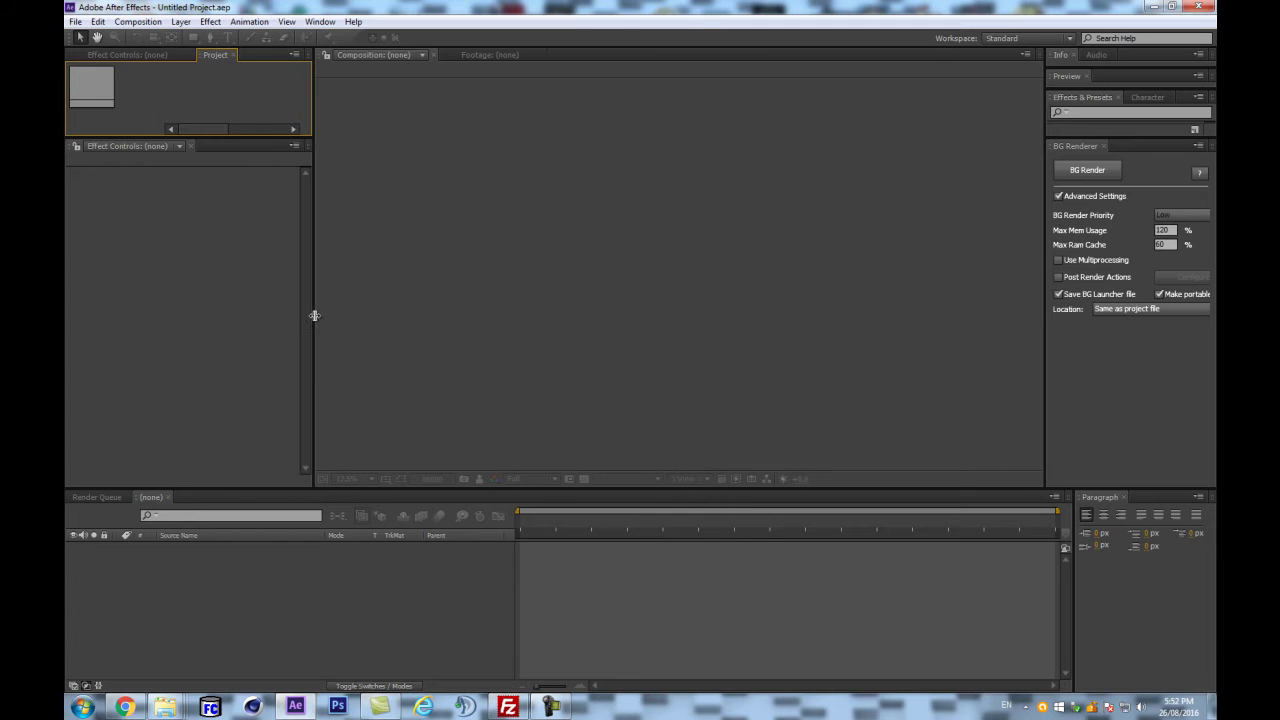
- Create a composition named Block-factory, 1920 x 1080 px with a duration of 900 frames
key("ctrl+n")
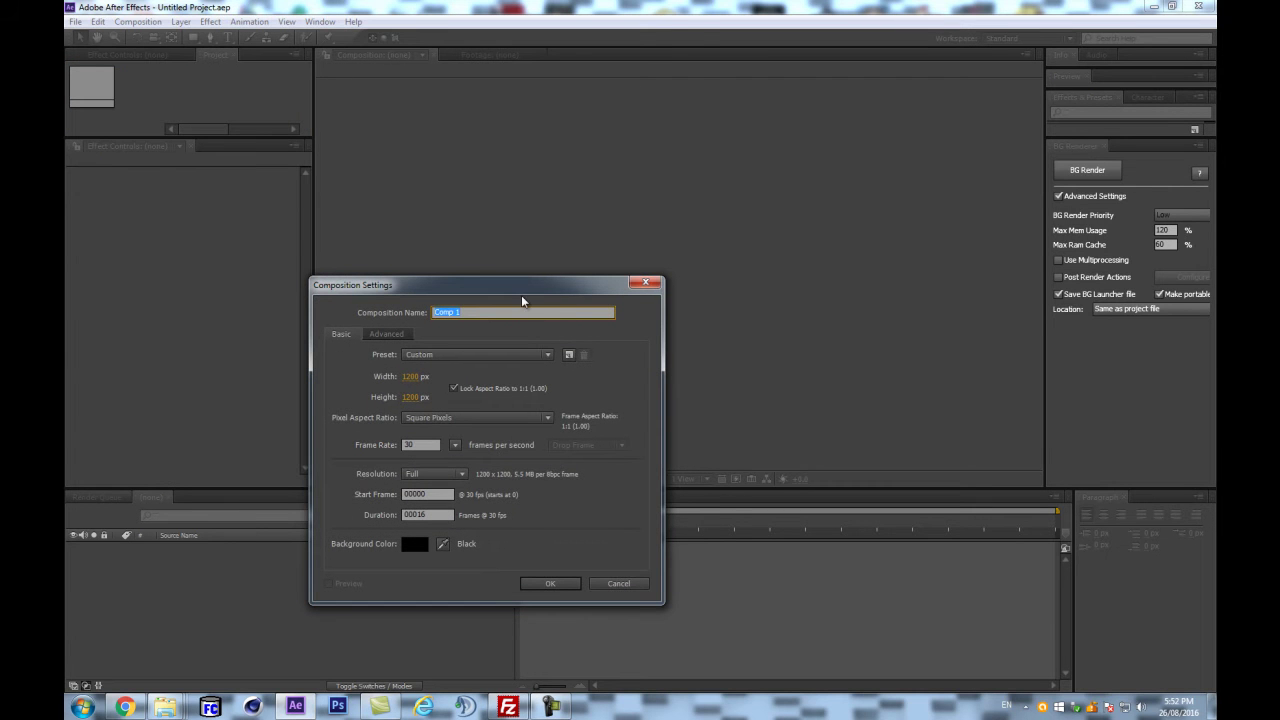
type("Block-factory")
left_click(455, 388)
left_click(411, 376)
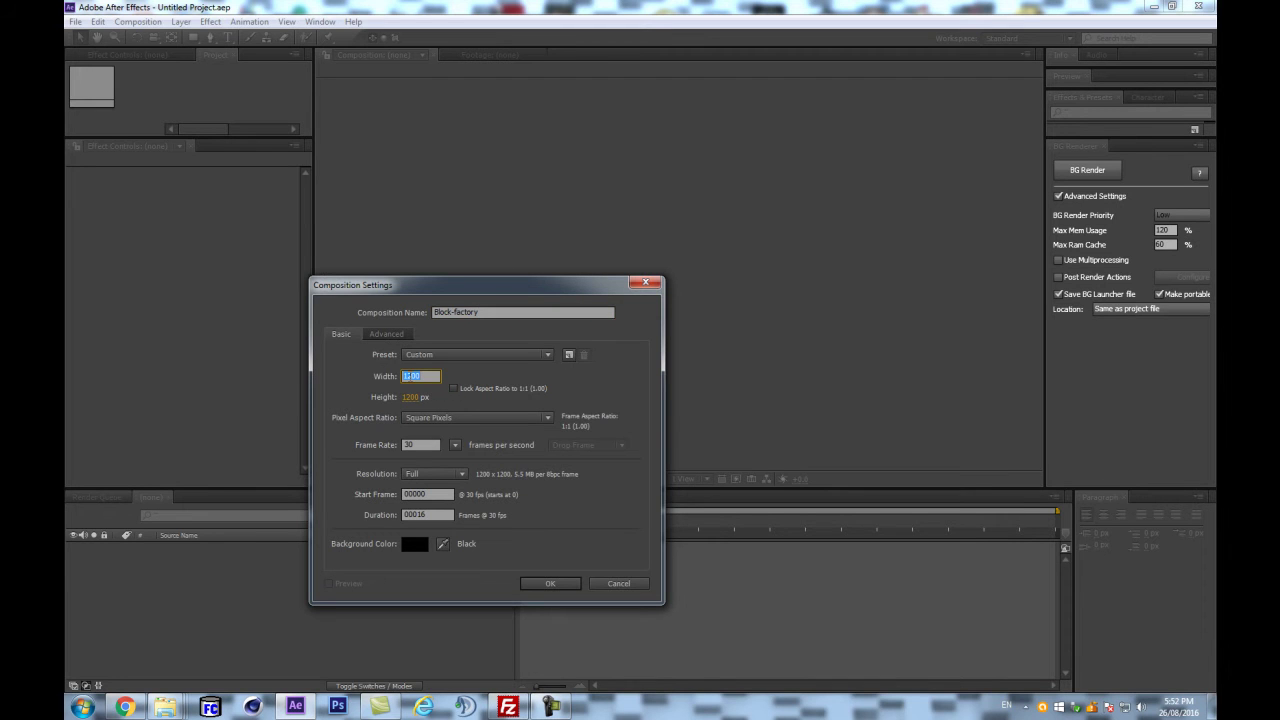
type("1920")
left_click(411, 395)
type("1080")
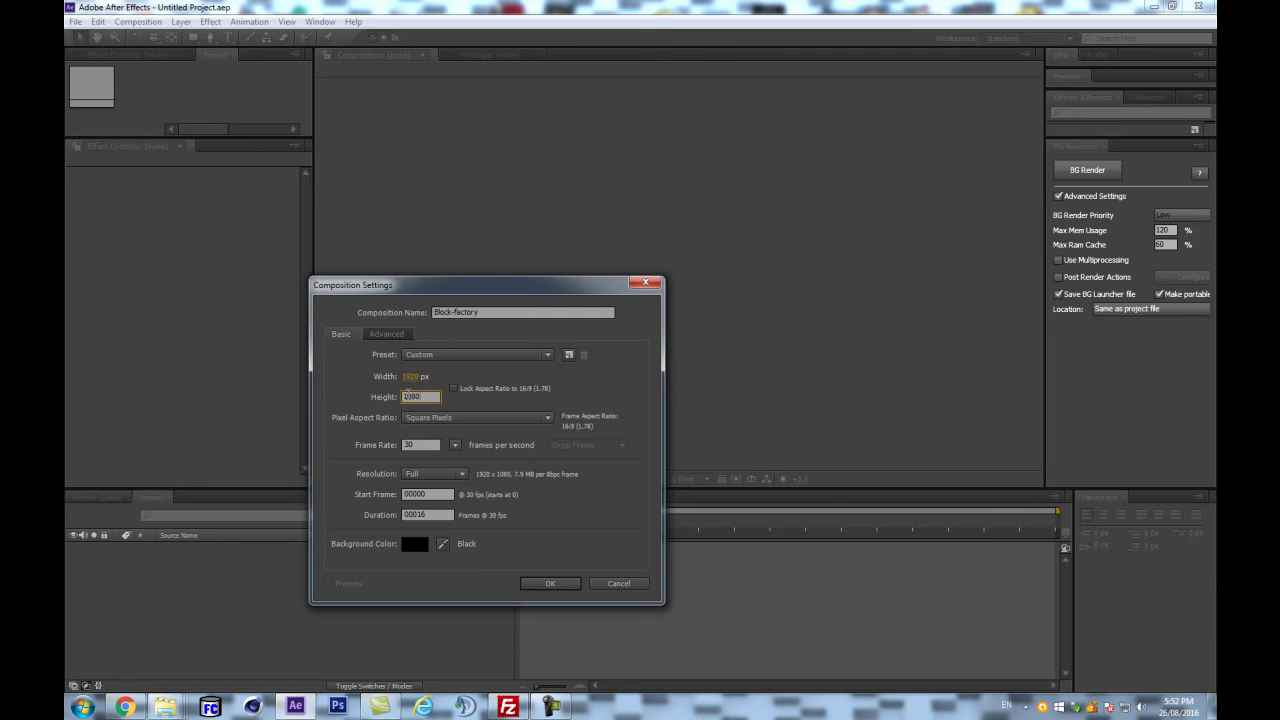
left_click(453, 388)
left_click(409, 515)
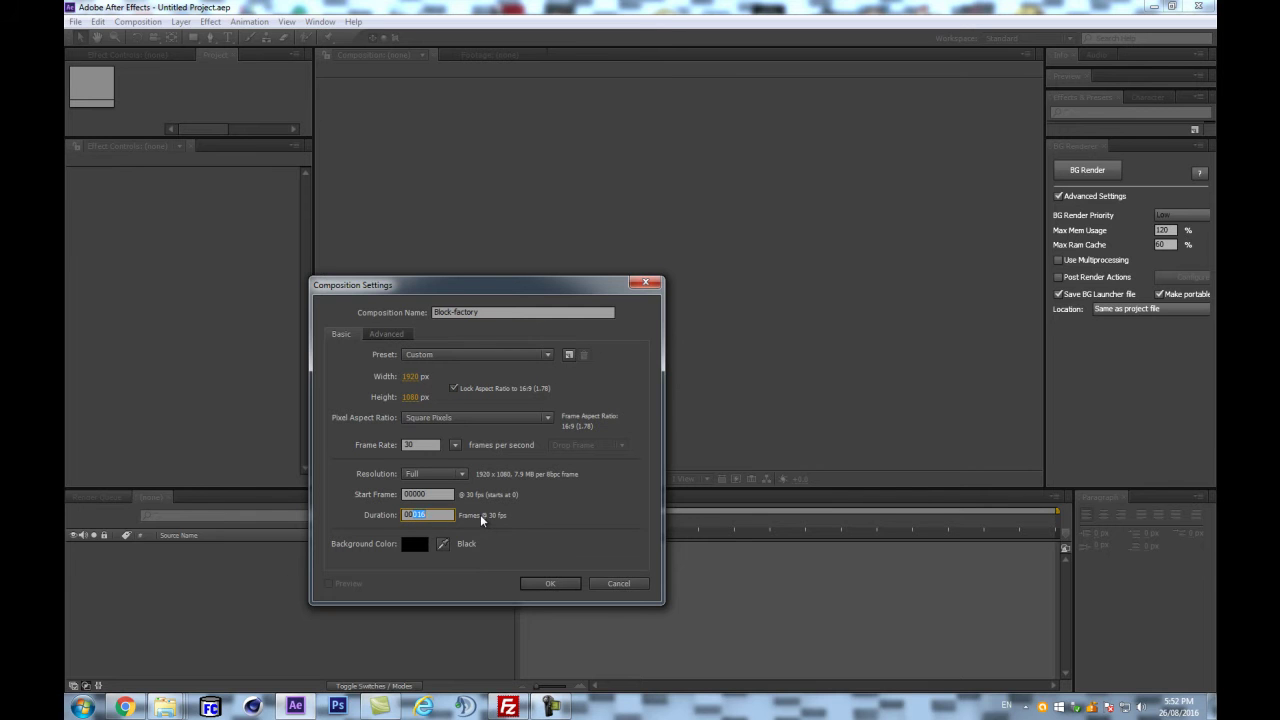
key("Return")
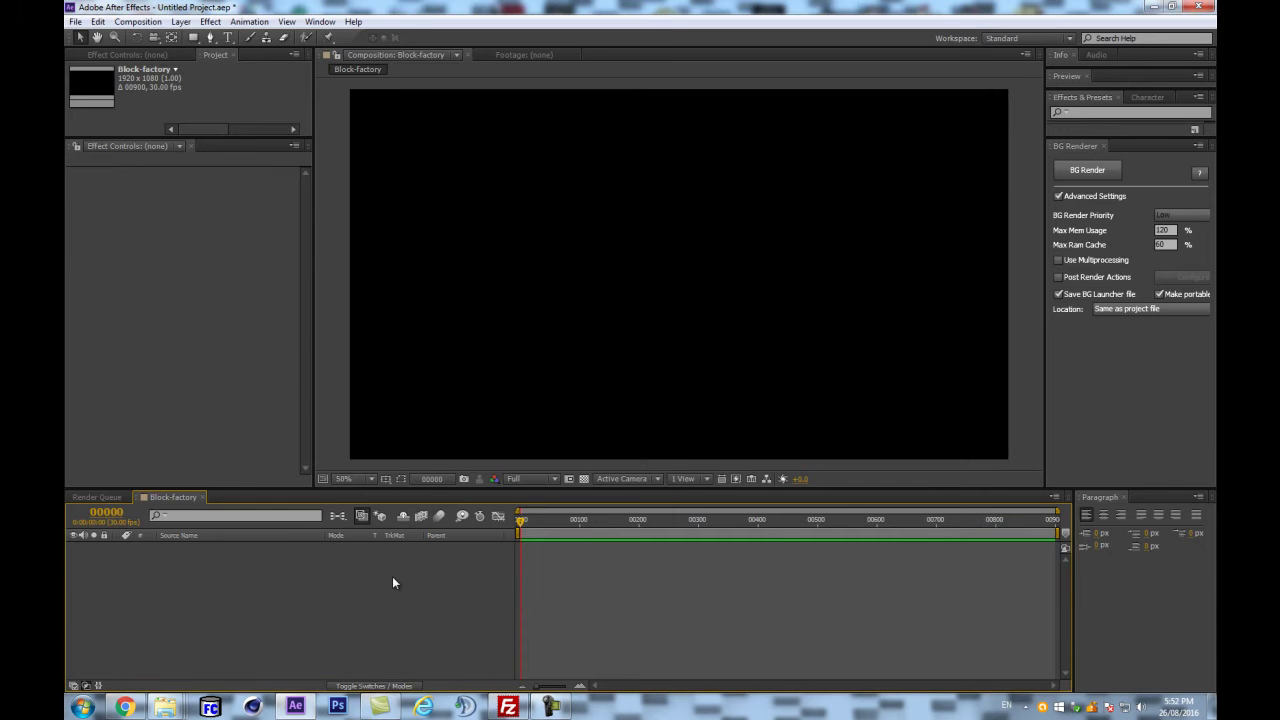
- Add a black solid named TAO at the composition size
key("ctrl+y")
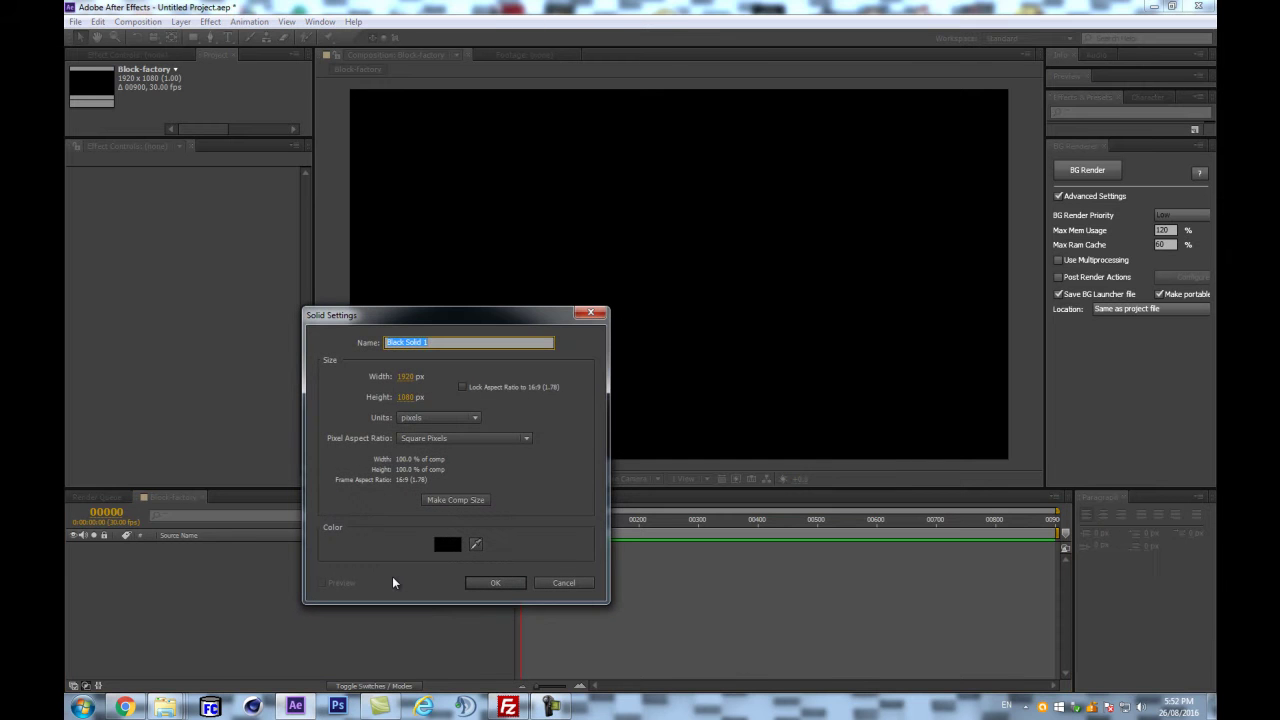
type("TAO")
key("Return")
- Search the effects for "tao" and apply the Trapcode Tao effect to the TAO solid
left_click(1118, 125)
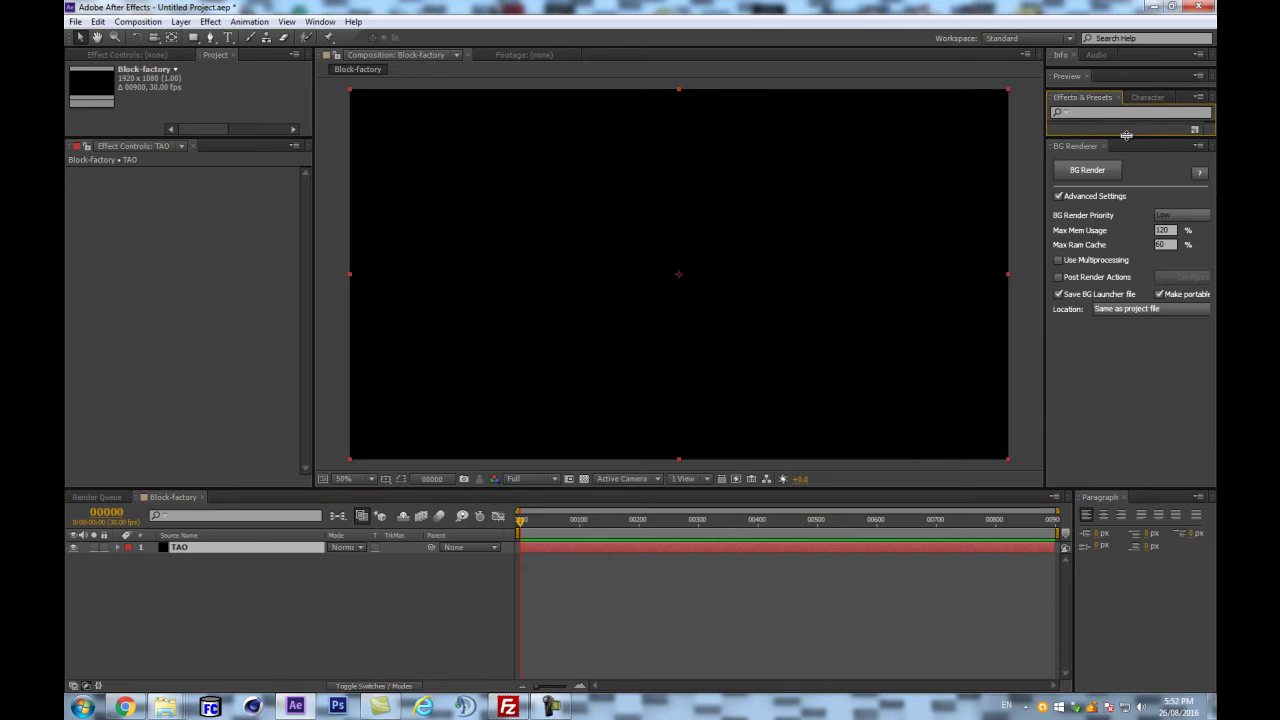
left_click_drag(1126, 135, 1155, 327)
left_click(1097, 112)
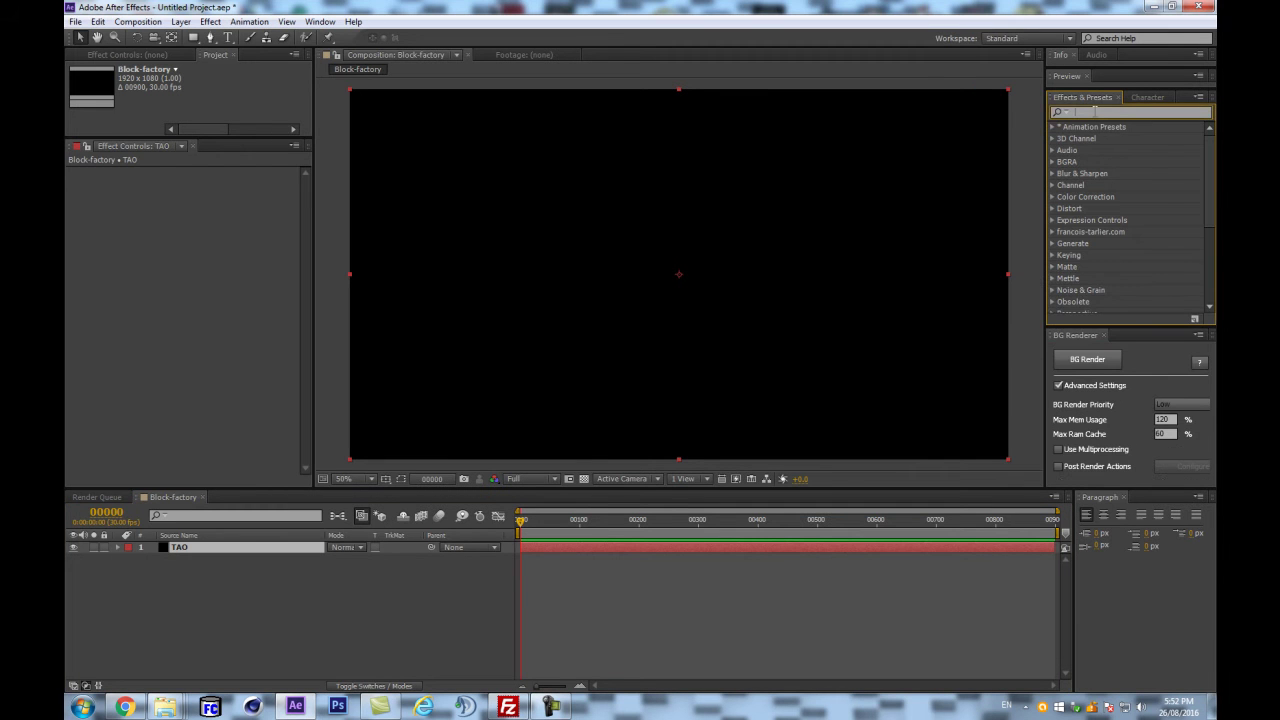
type("tao")
left_click_drag(1210, 154, 1180, 390)
left_click_drag(1082, 306, 170, 546)
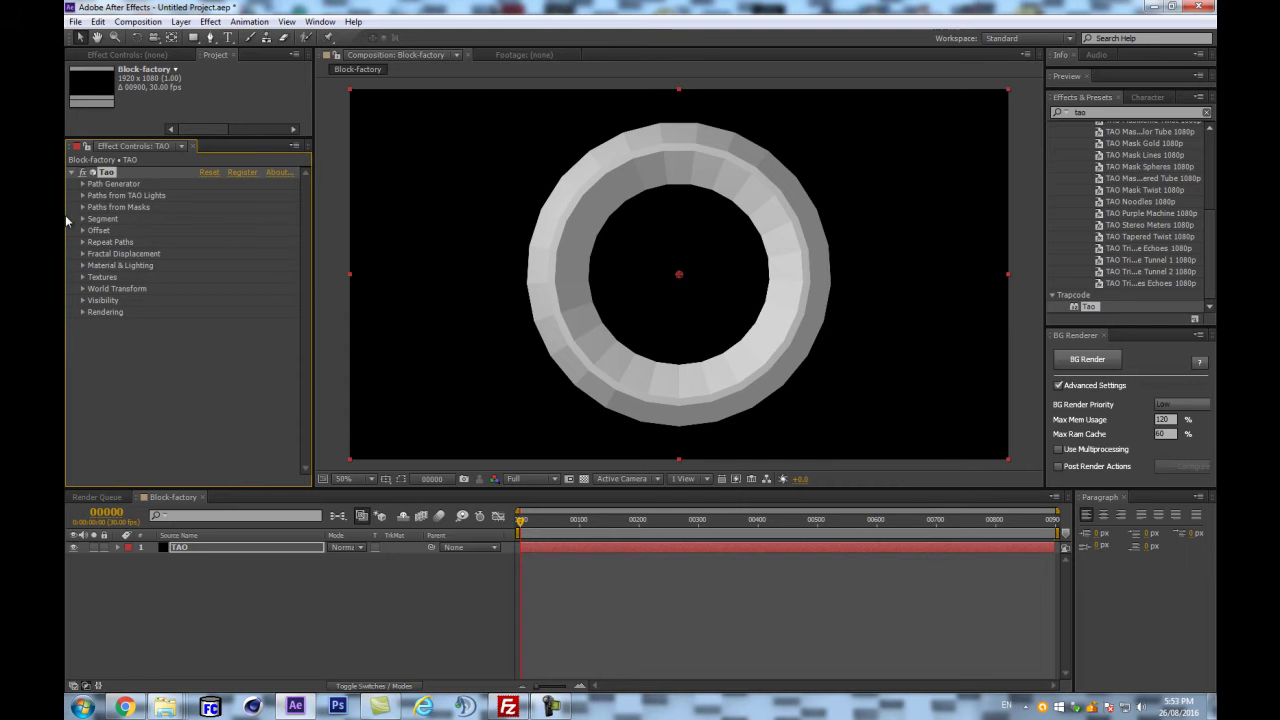
- Add a spot light named TAO with smooth falloff and a radius of 100
left_click(149, 649)
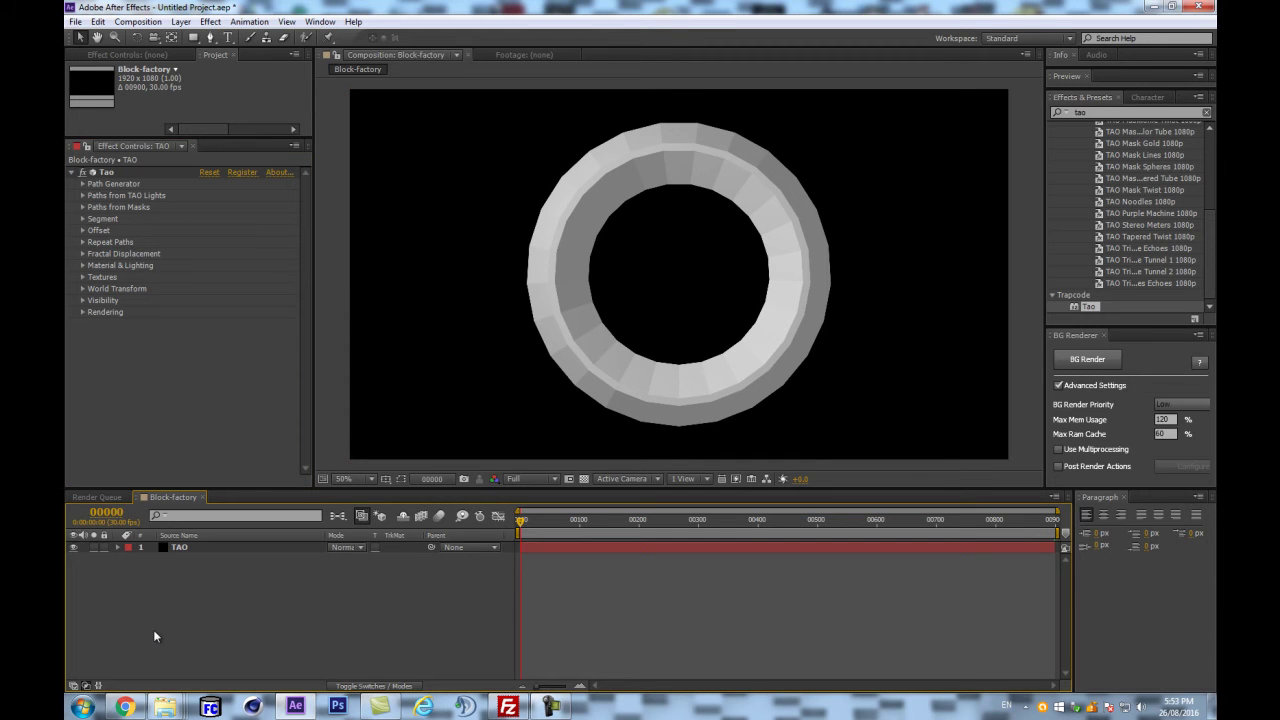
key("ctrl+alt+shift+l")
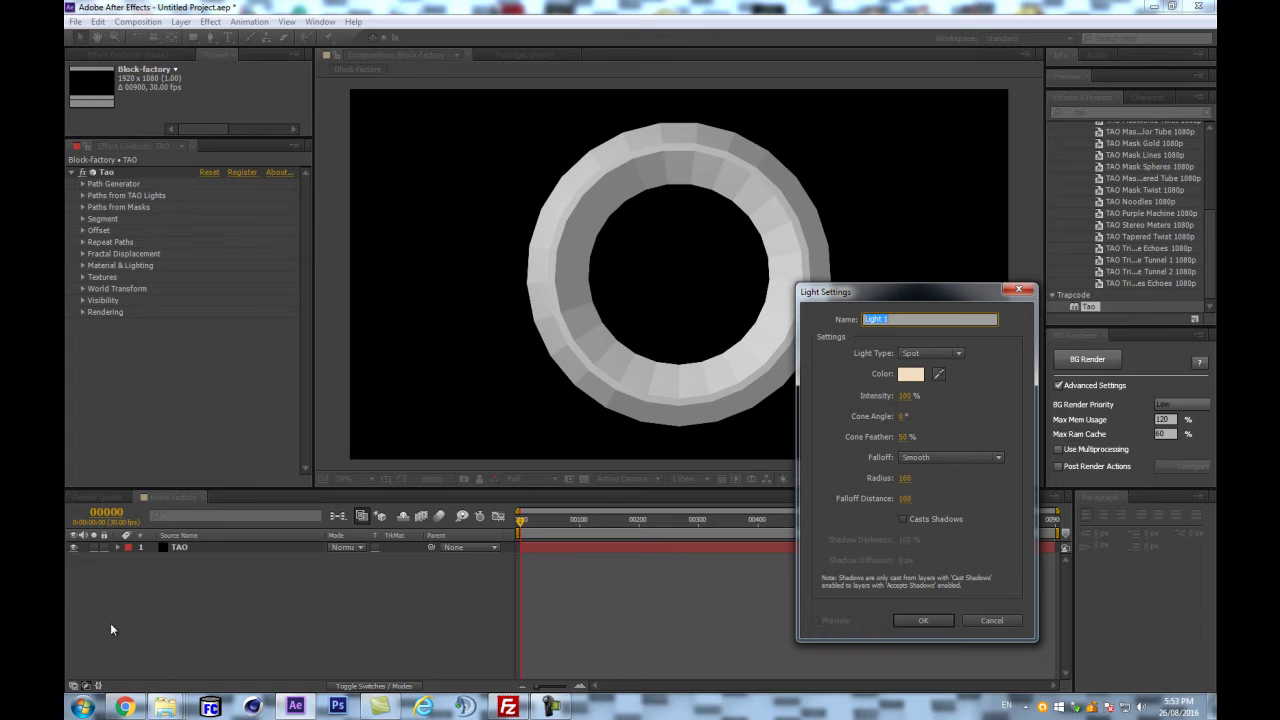
left_click(944, 352)
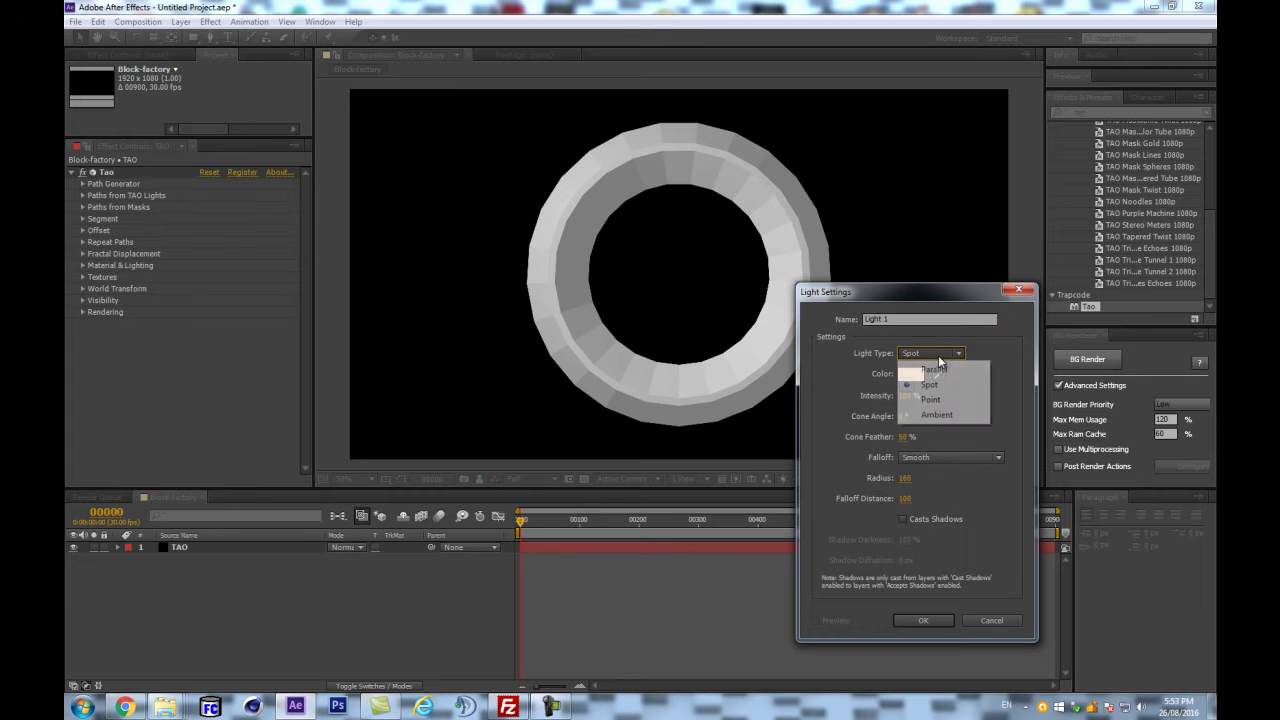
left_click(932, 384)
left_click(924, 321)
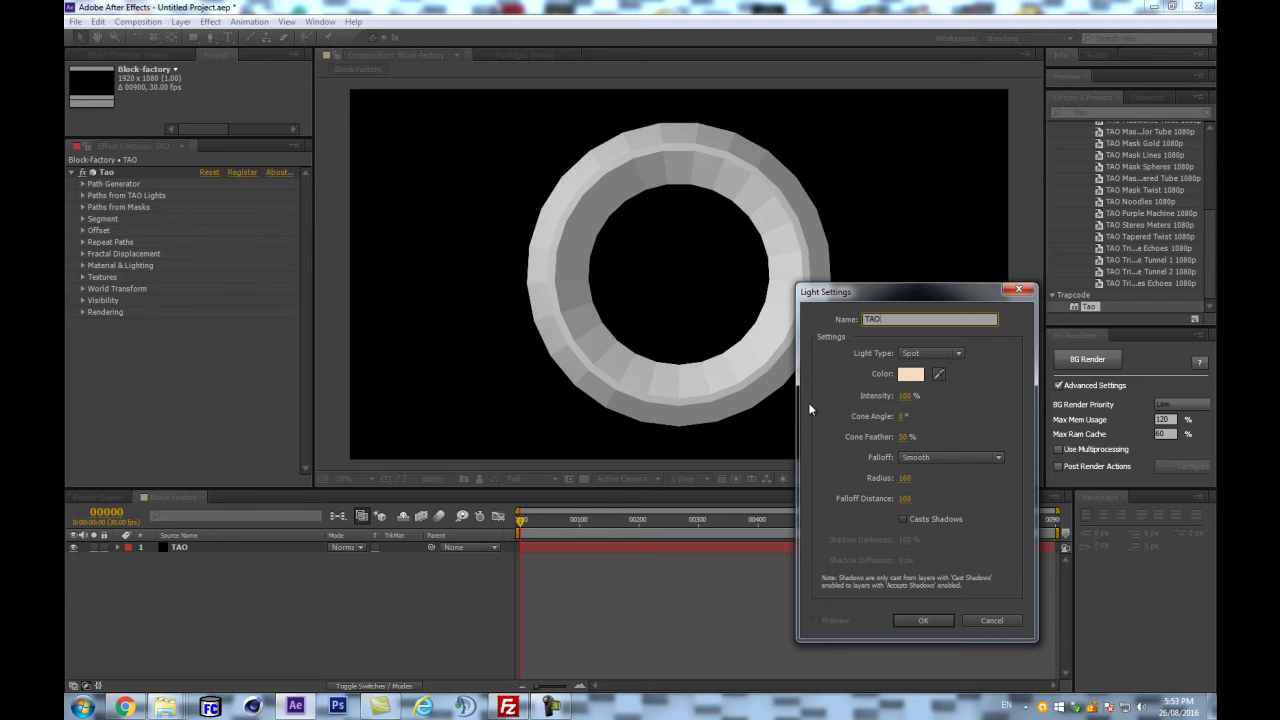
left_click(905, 478)
type("100")
key("Return")
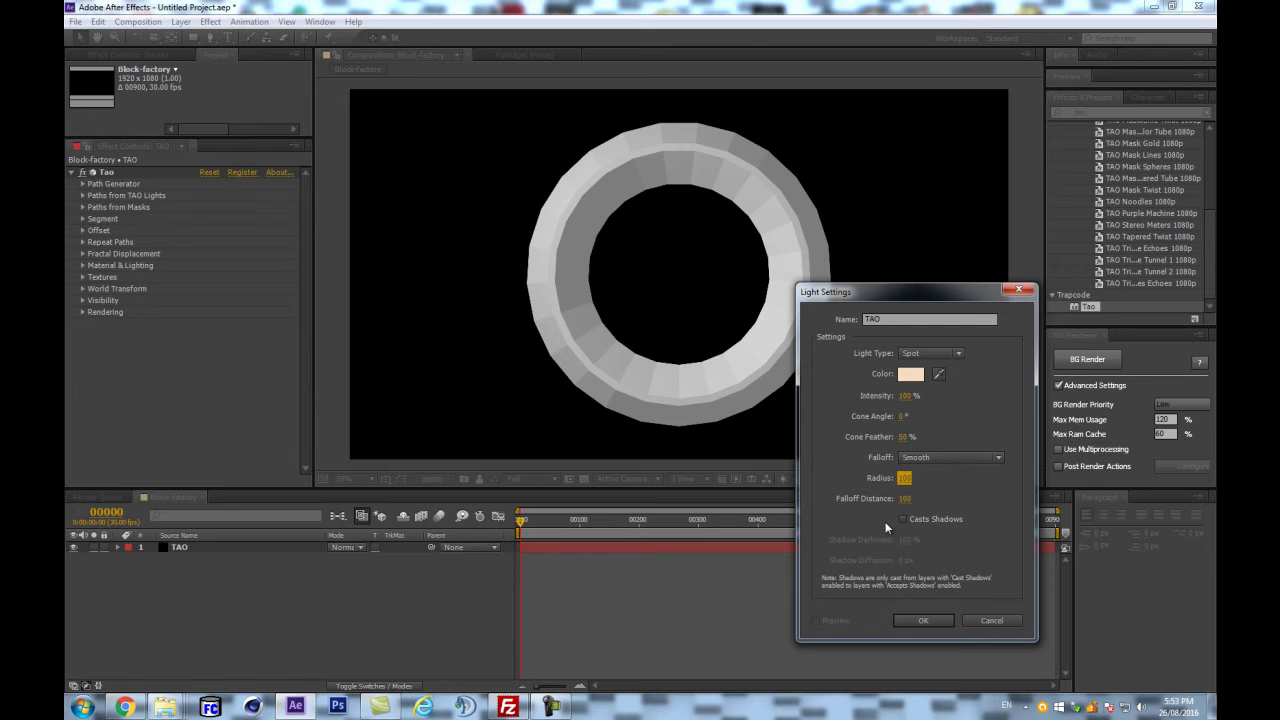
left_click(908, 620)
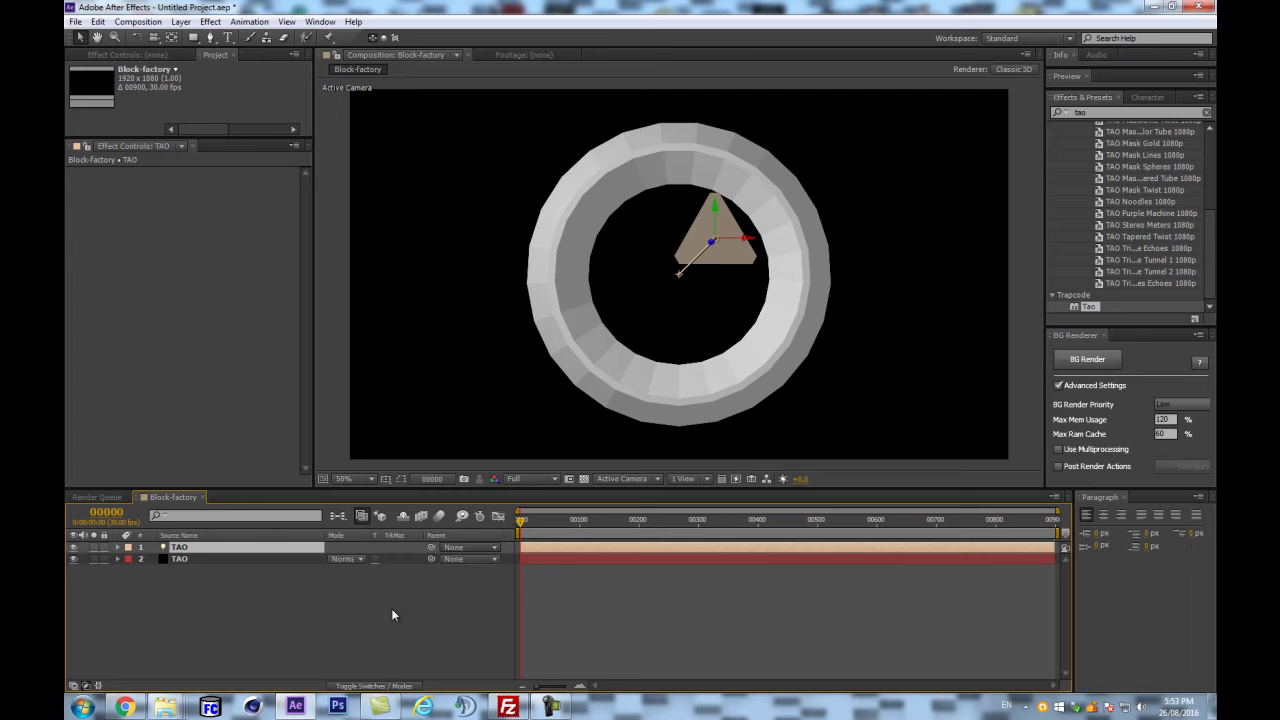
- Add a null object, reveal its position and make it a 3D layer
key("ctrl+alt+shift+y")
key("p")
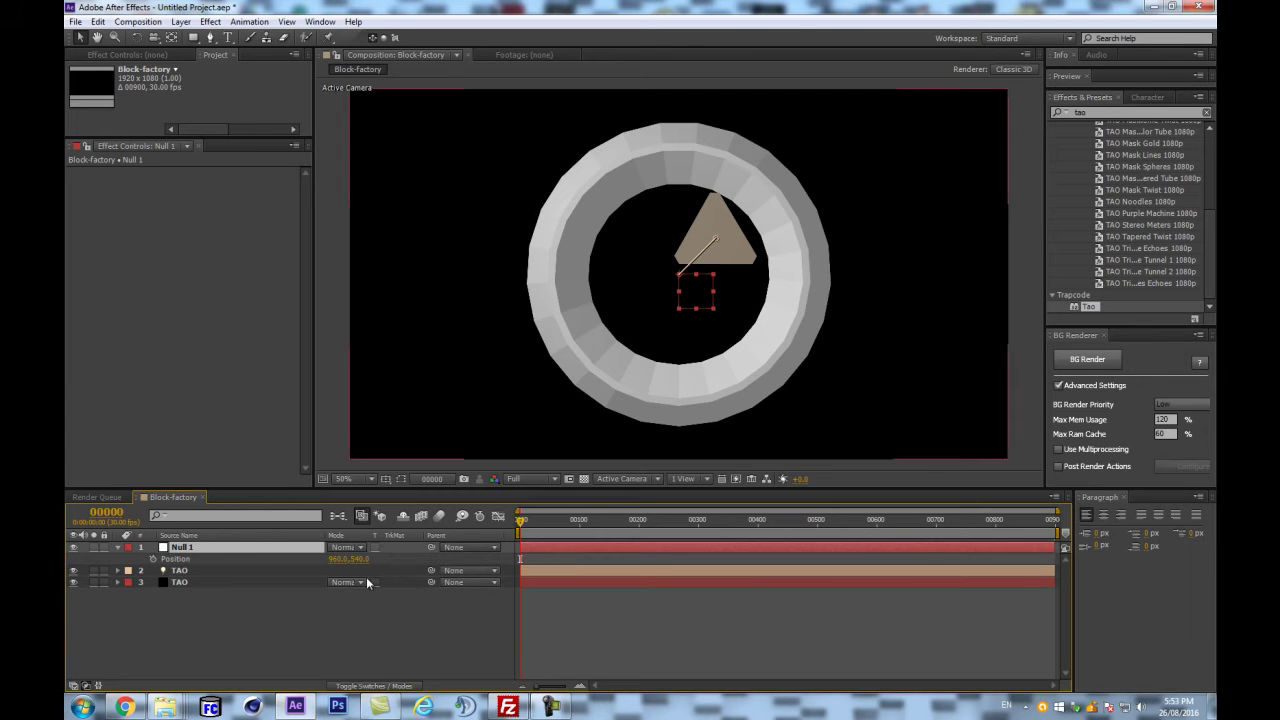
key("F4")
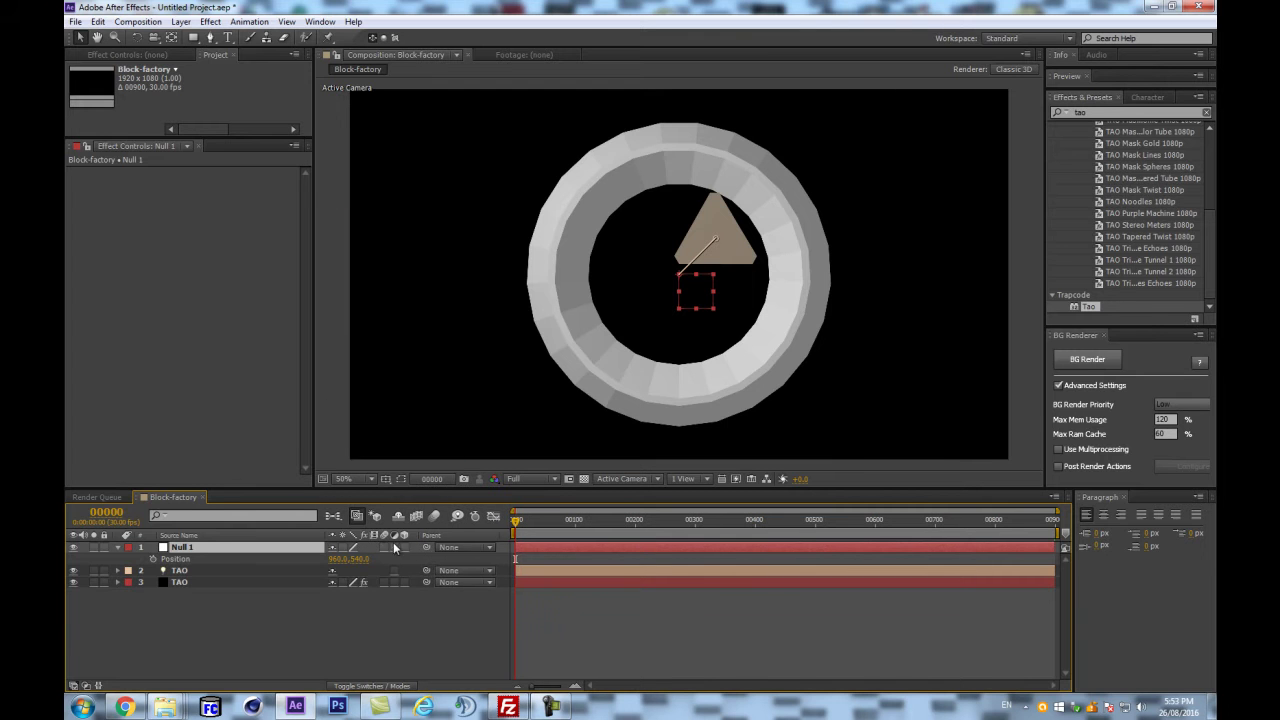
left_click(405, 547)
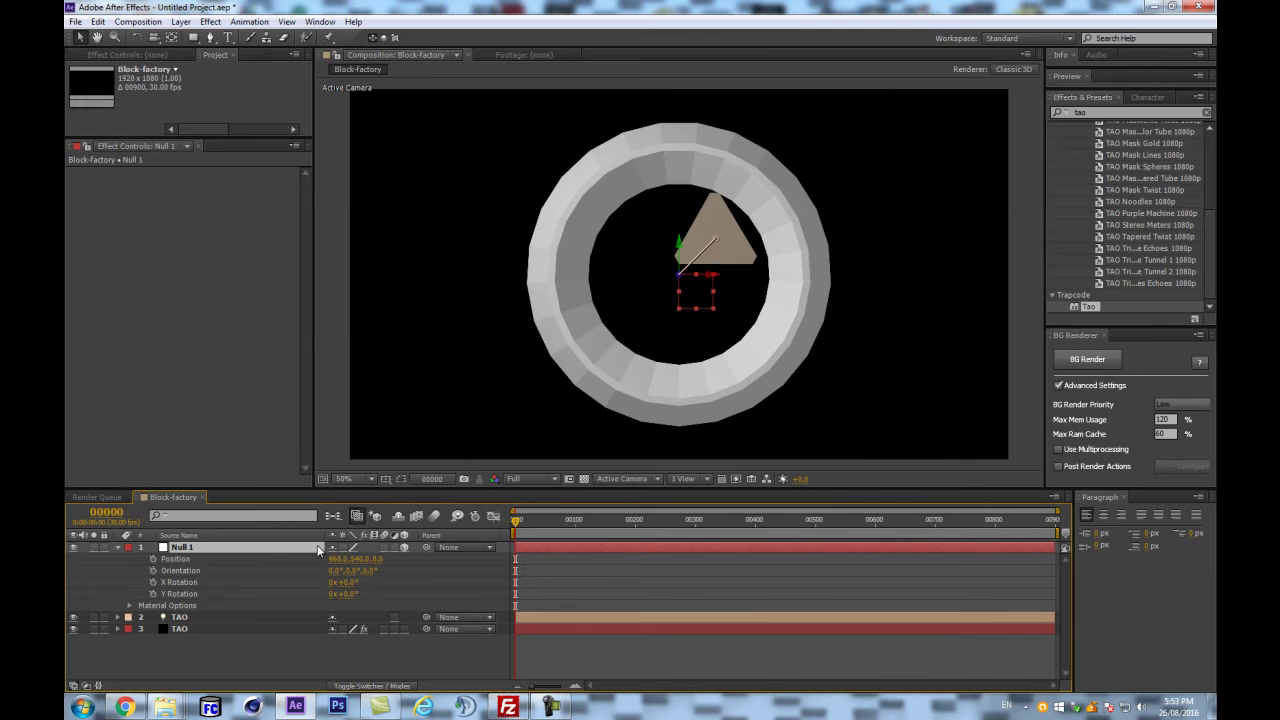
- Copy the null's position and paste it onto the TAO light to centre the light in the composition
left_click(257, 560)
left_click(178, 617)
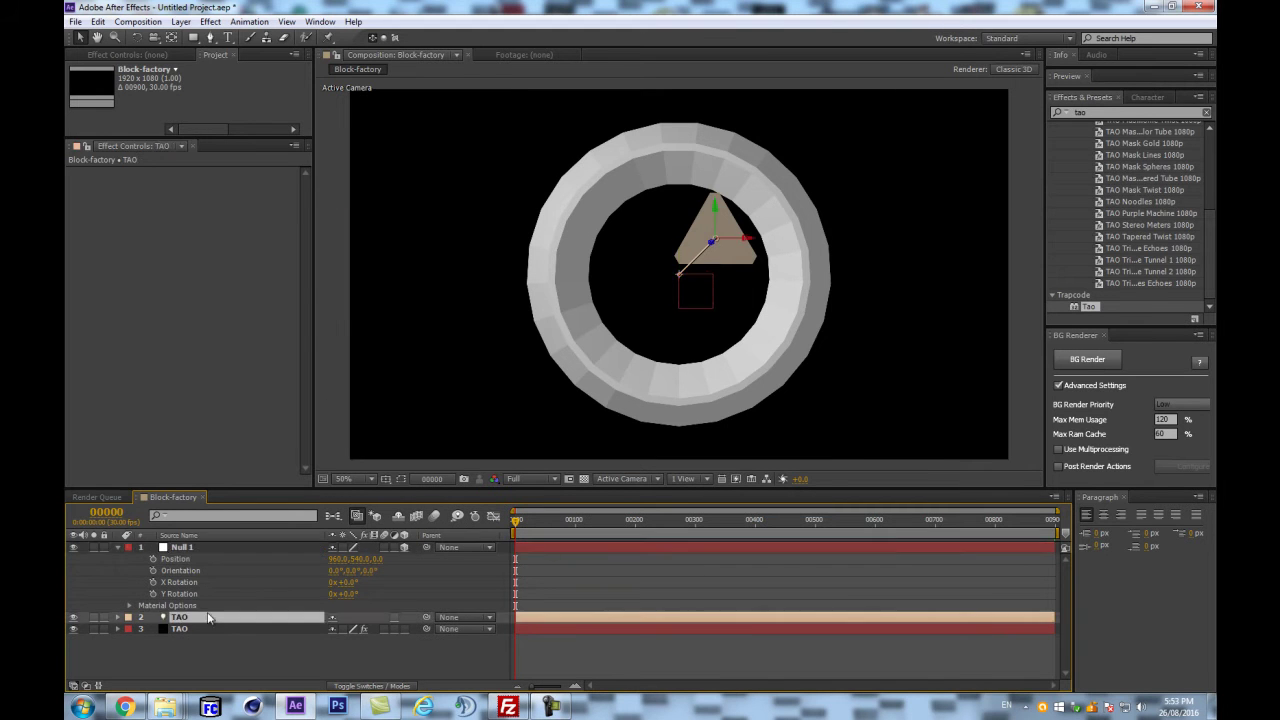
left_click(175, 559)
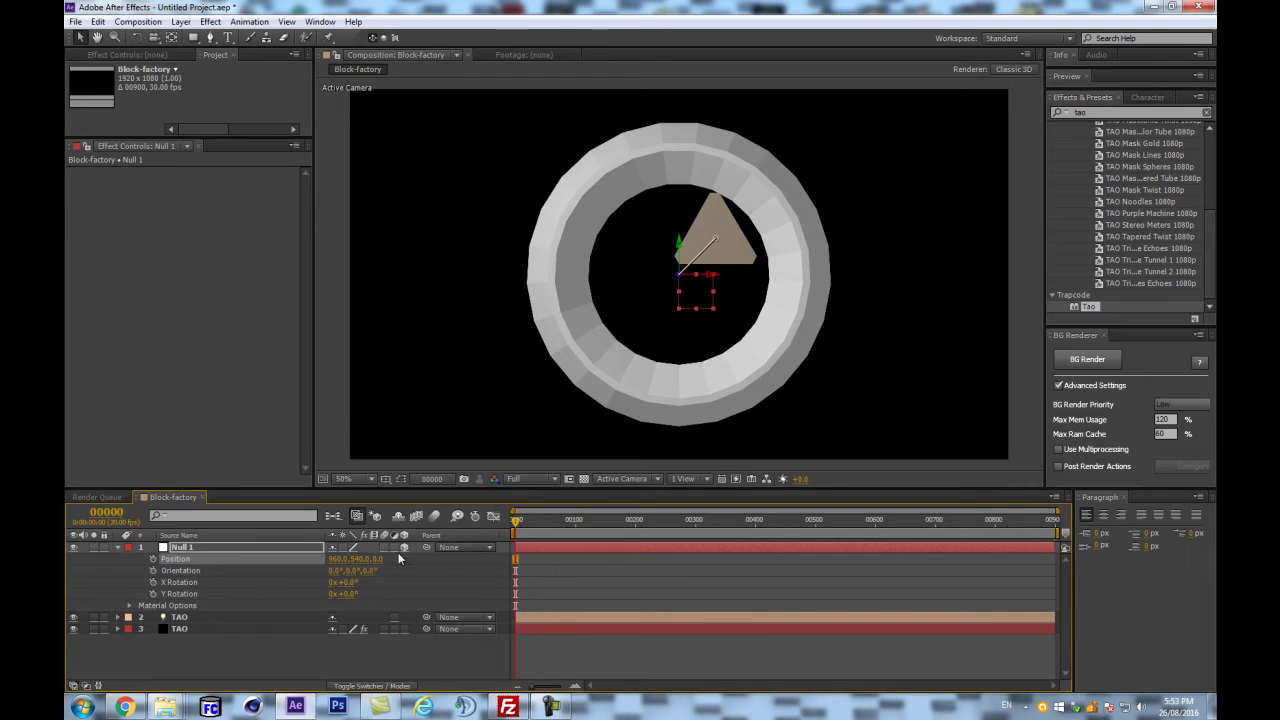
left_click(217, 617)
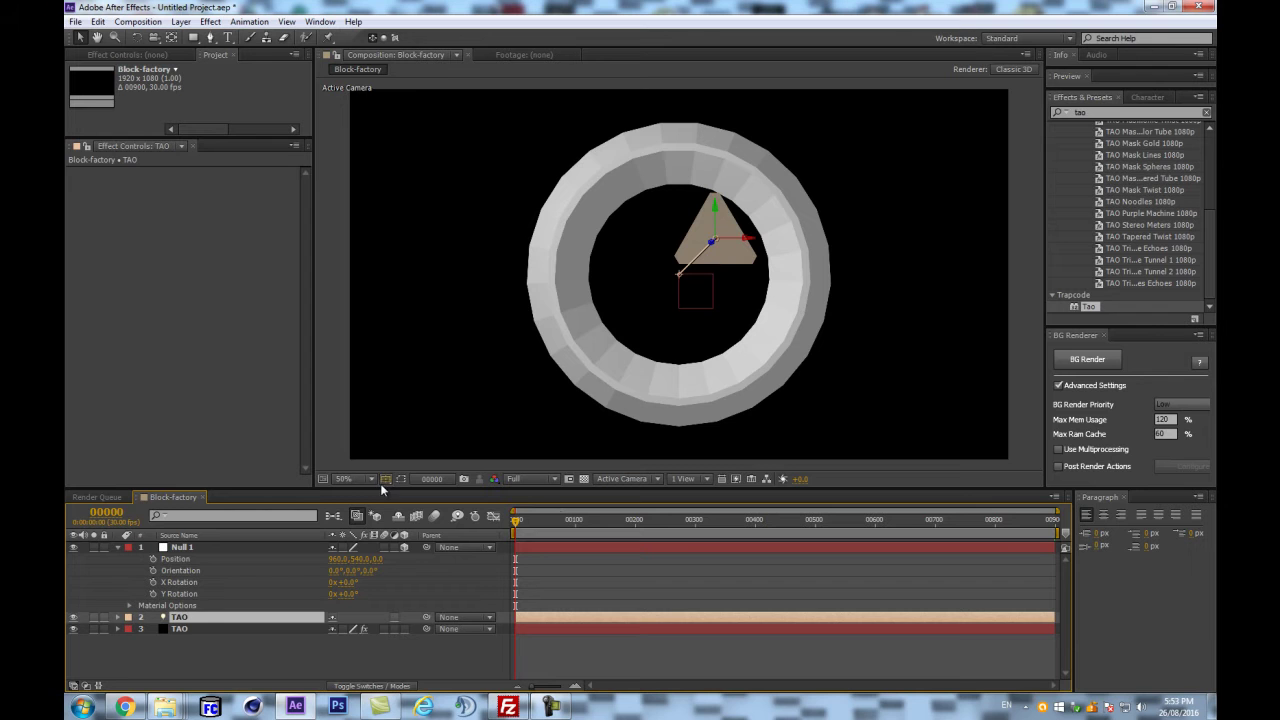
- Turn off auto-orientation for the TAO light
right_click(201, 616)
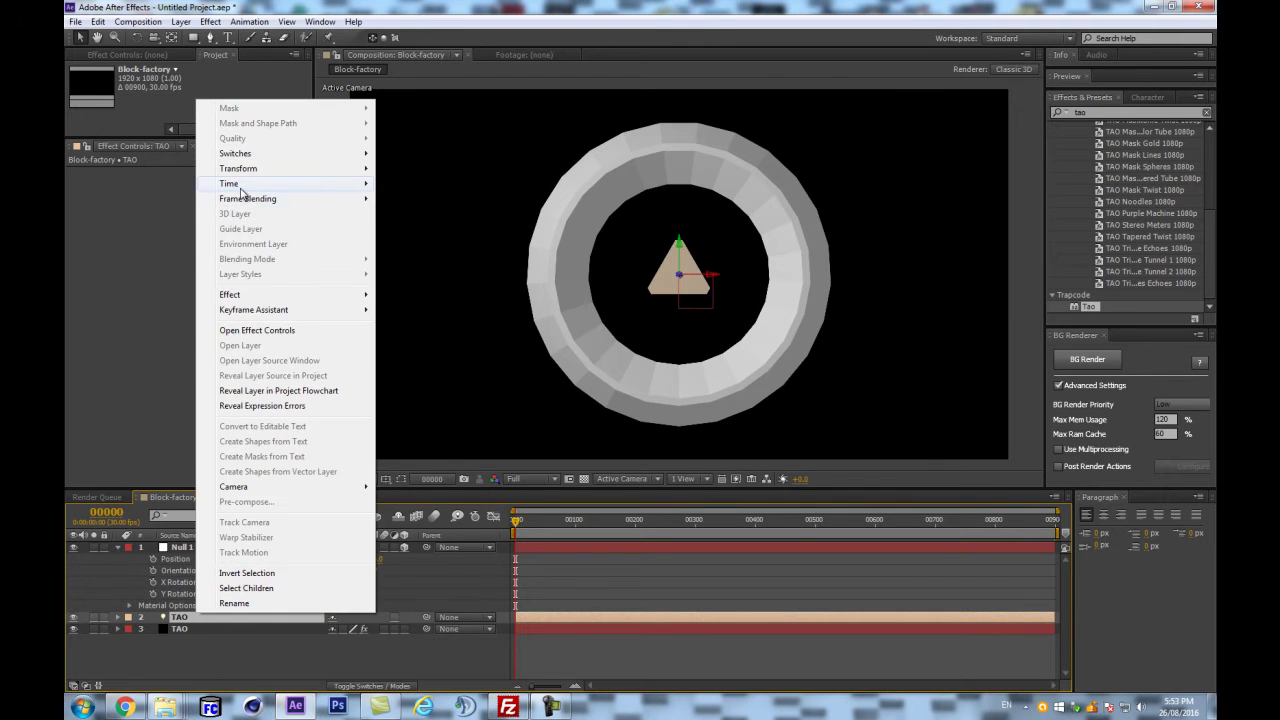
mouse_move(246, 169)
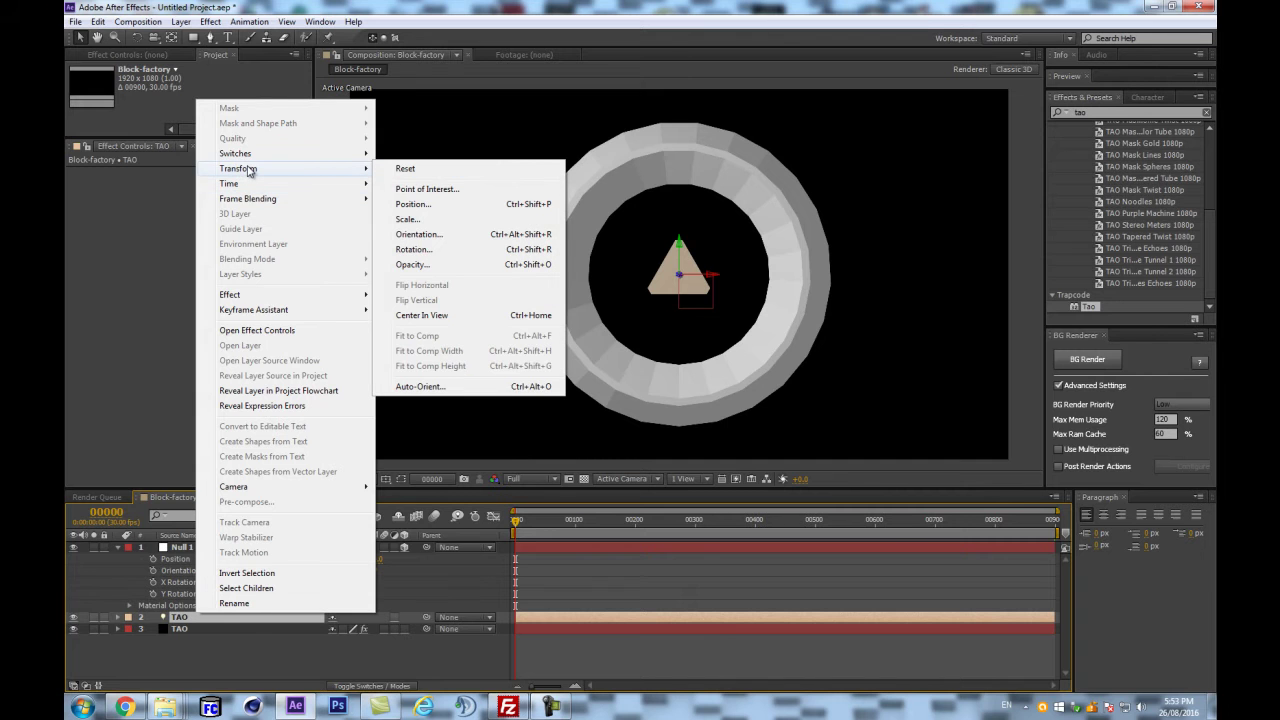
left_click(419, 387)
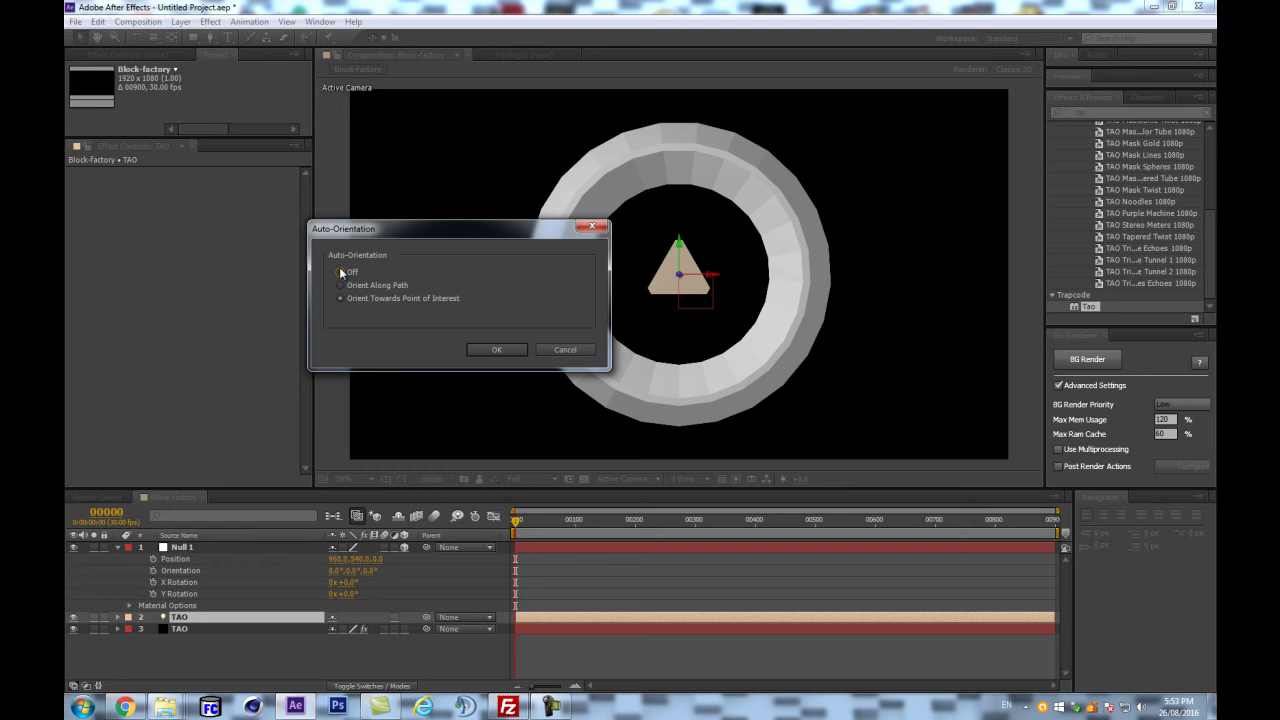
left_click(490, 349)
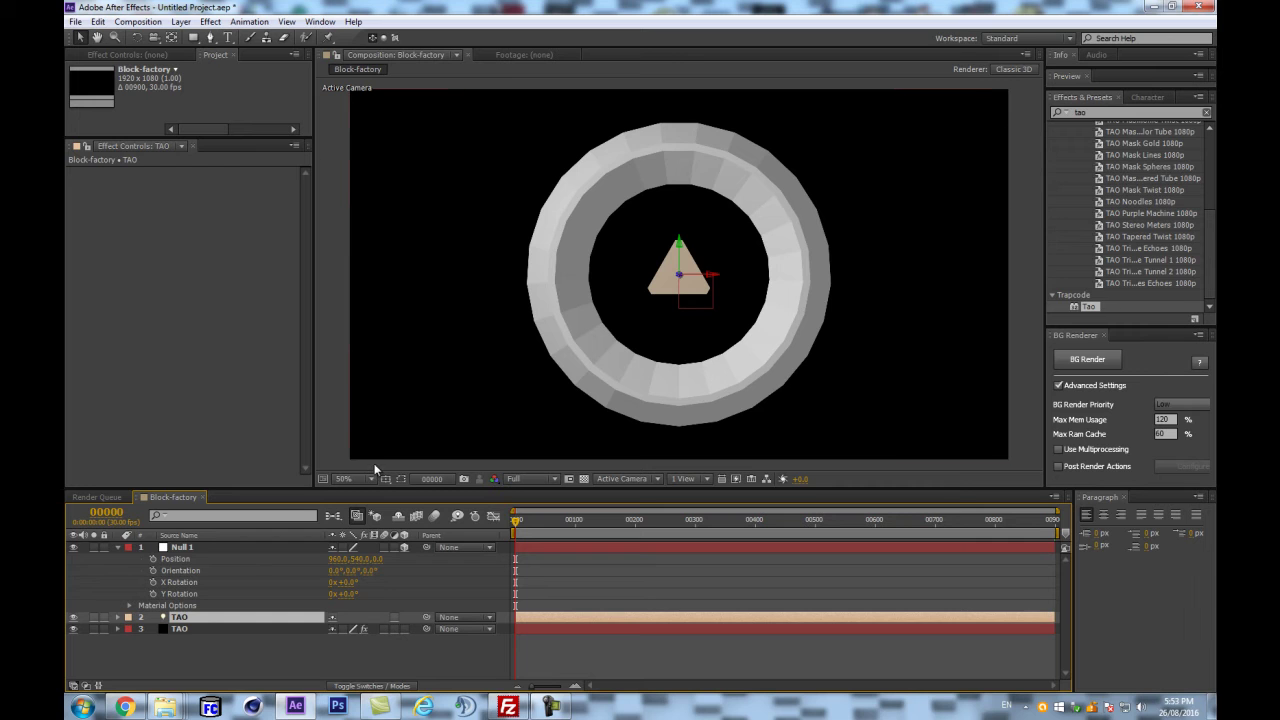
left_click(222, 658)
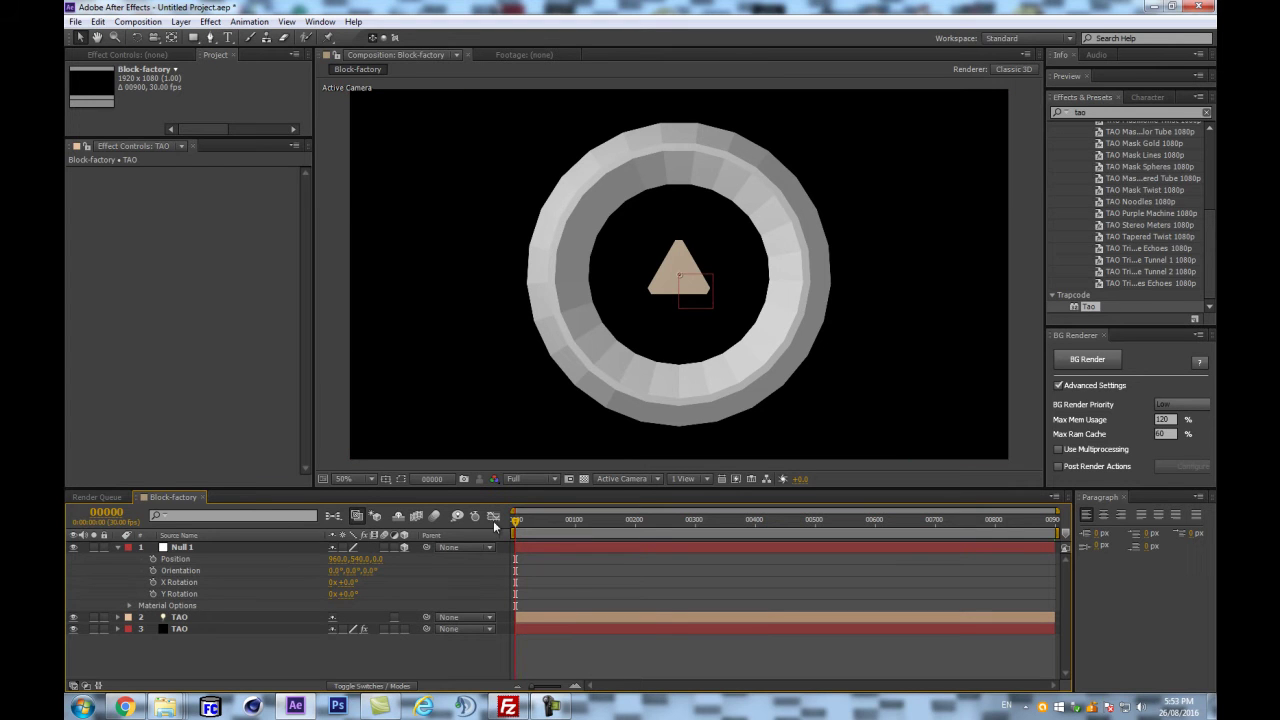
- Disable Generate Path in the Path Generator of the TAO solid's Tao effect
left_click(251, 630)
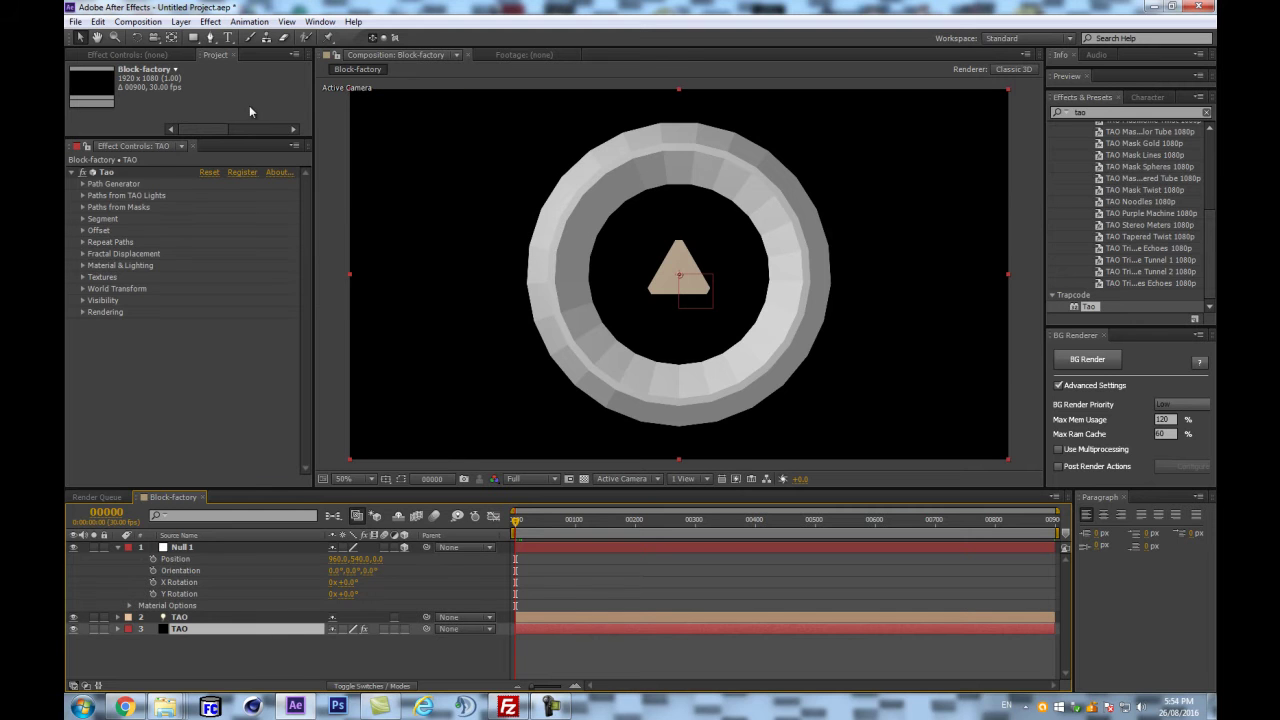
left_click(84, 186)
left_click(204, 195)
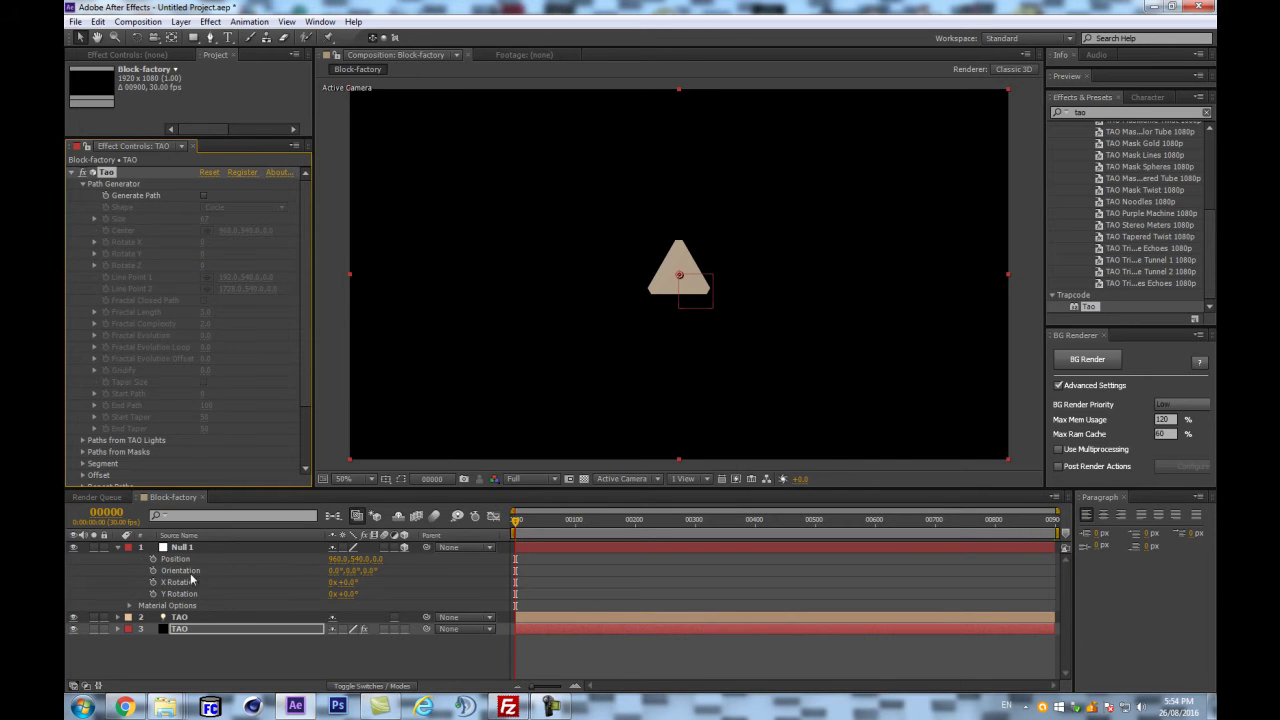
- Change the TAO light's color to white (FFFFFF) in its light options
left_click(187, 620)
key("a")
key("a")
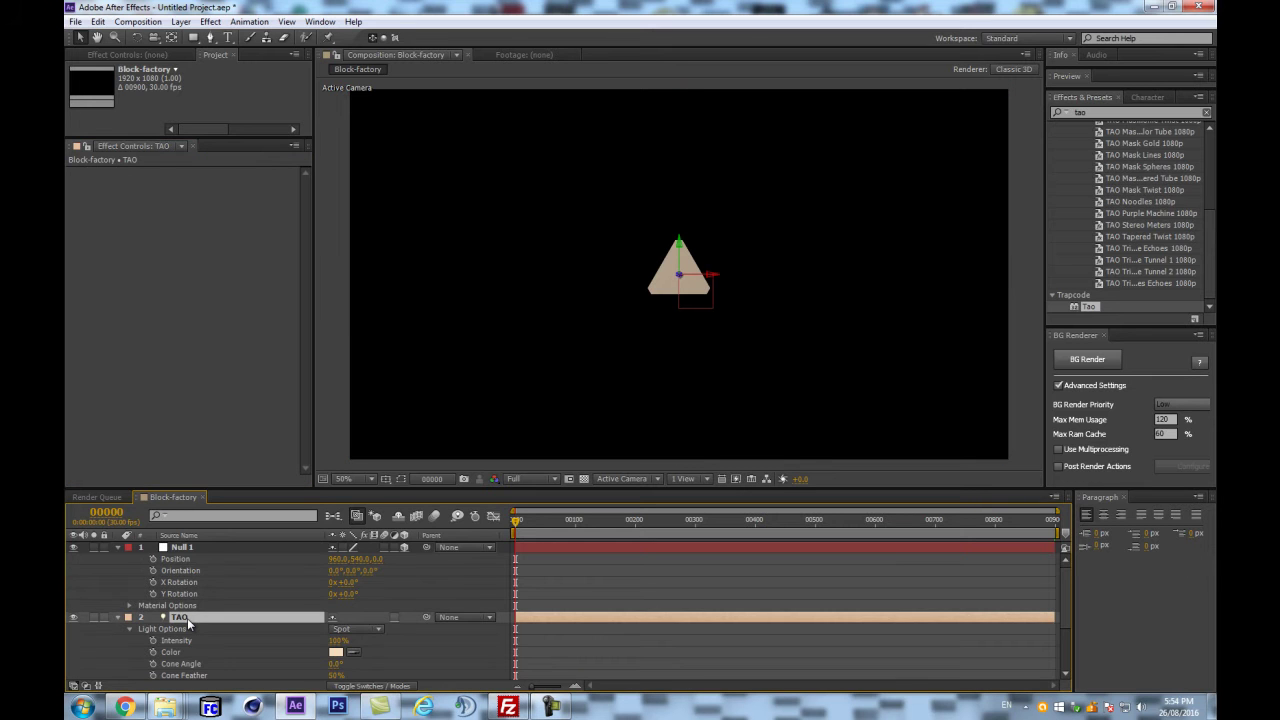
scroll(187, 618, "down", 2)
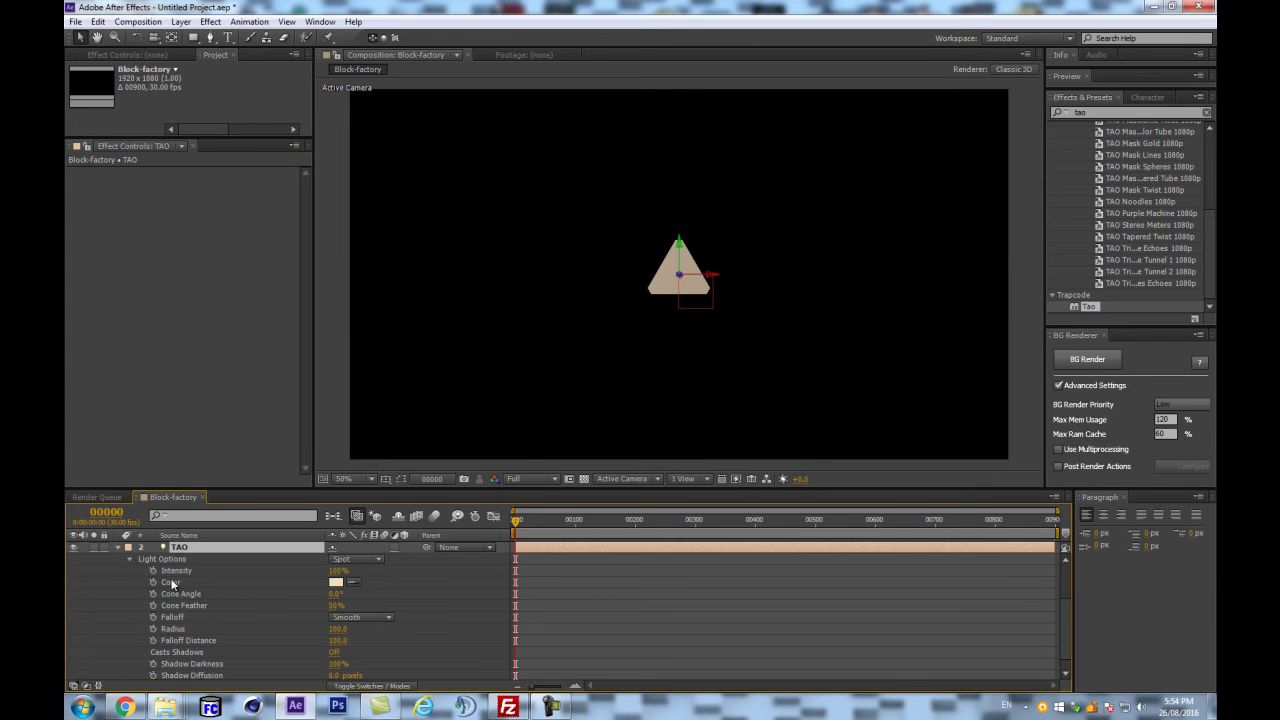
left_click(452, 558)
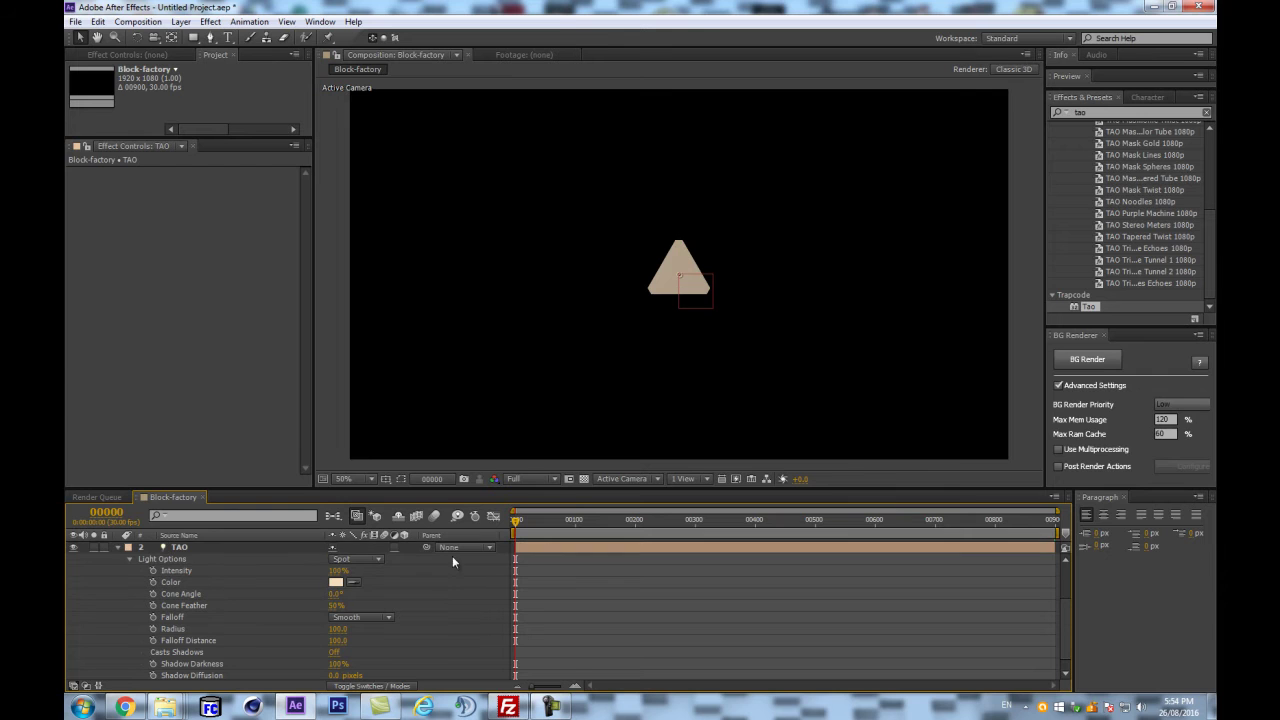
left_click(334, 582)
left_click_drag(913, 395, 810, 365)
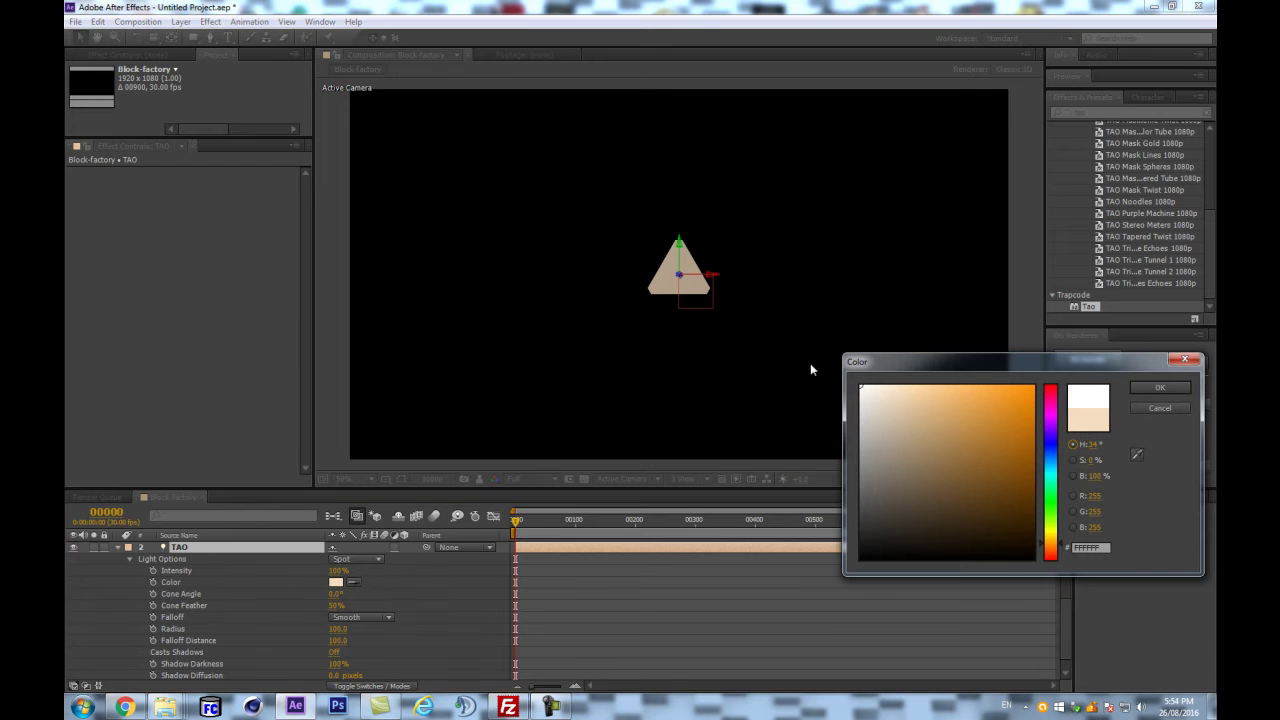
key("Return")
scroll(290, 580, "up", 2)
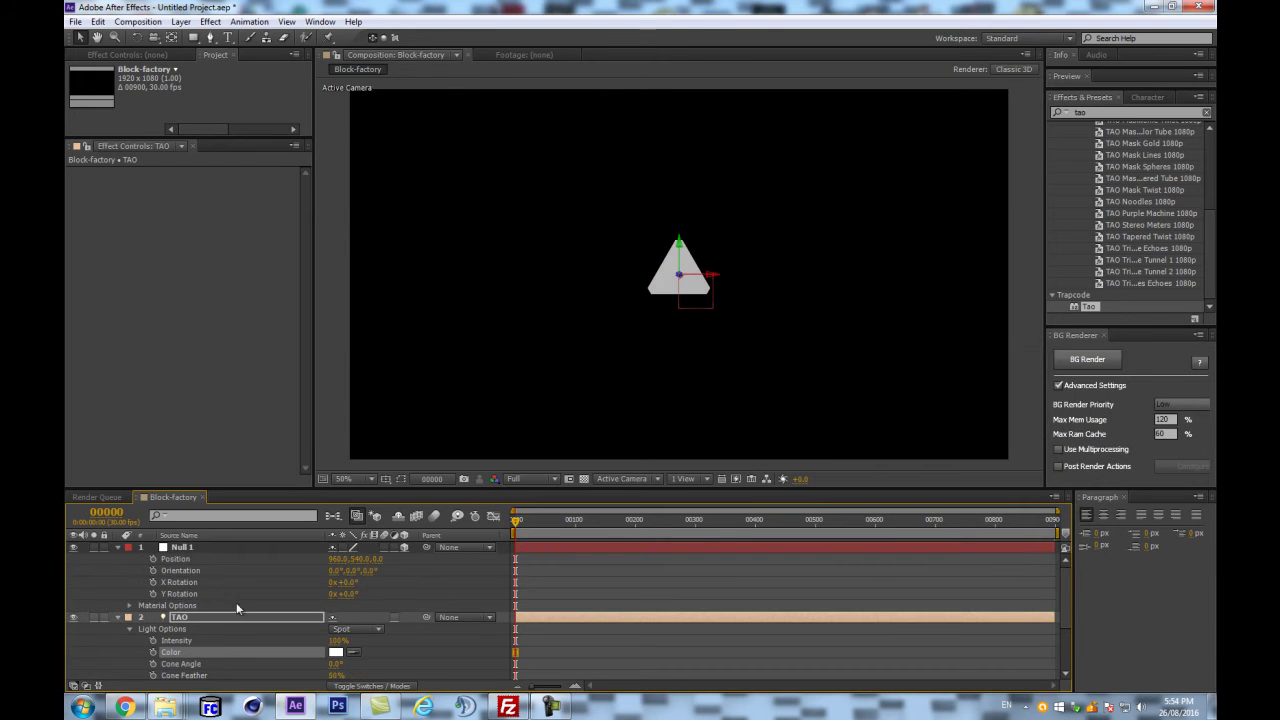
left_click(118, 615)
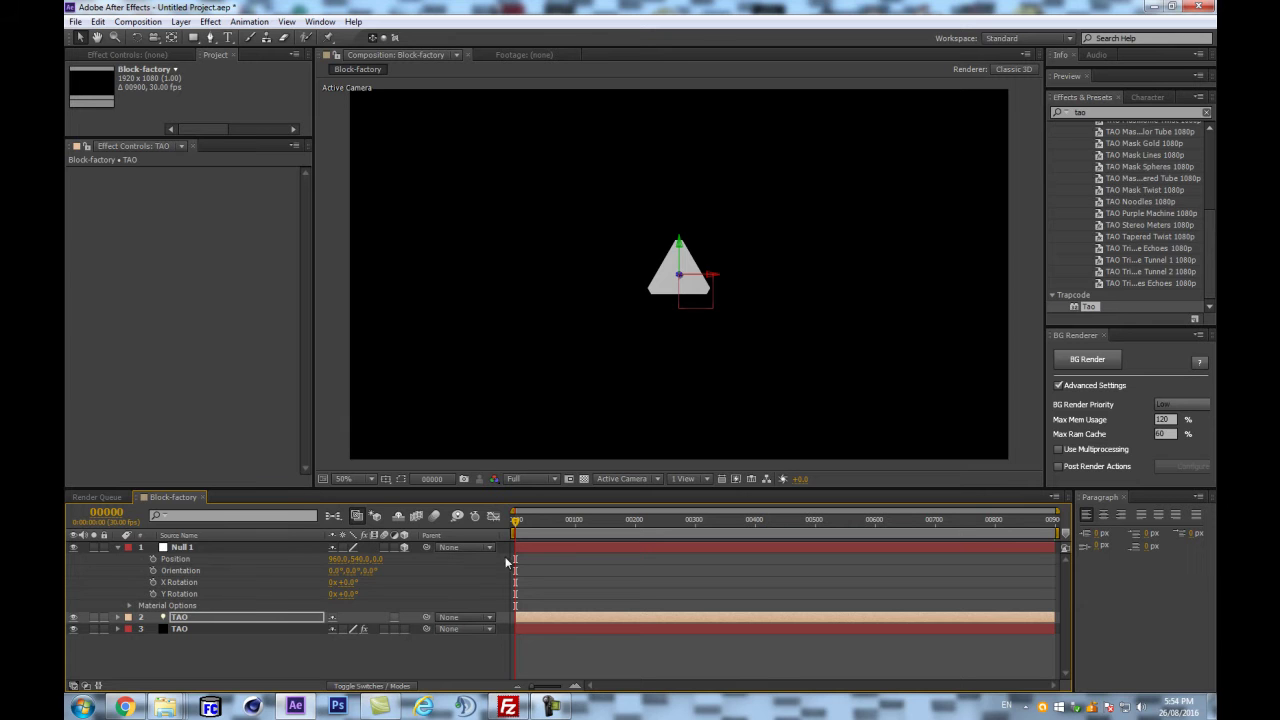
- Reveal the TAO light's position and parent the light to Null 1
key("p")
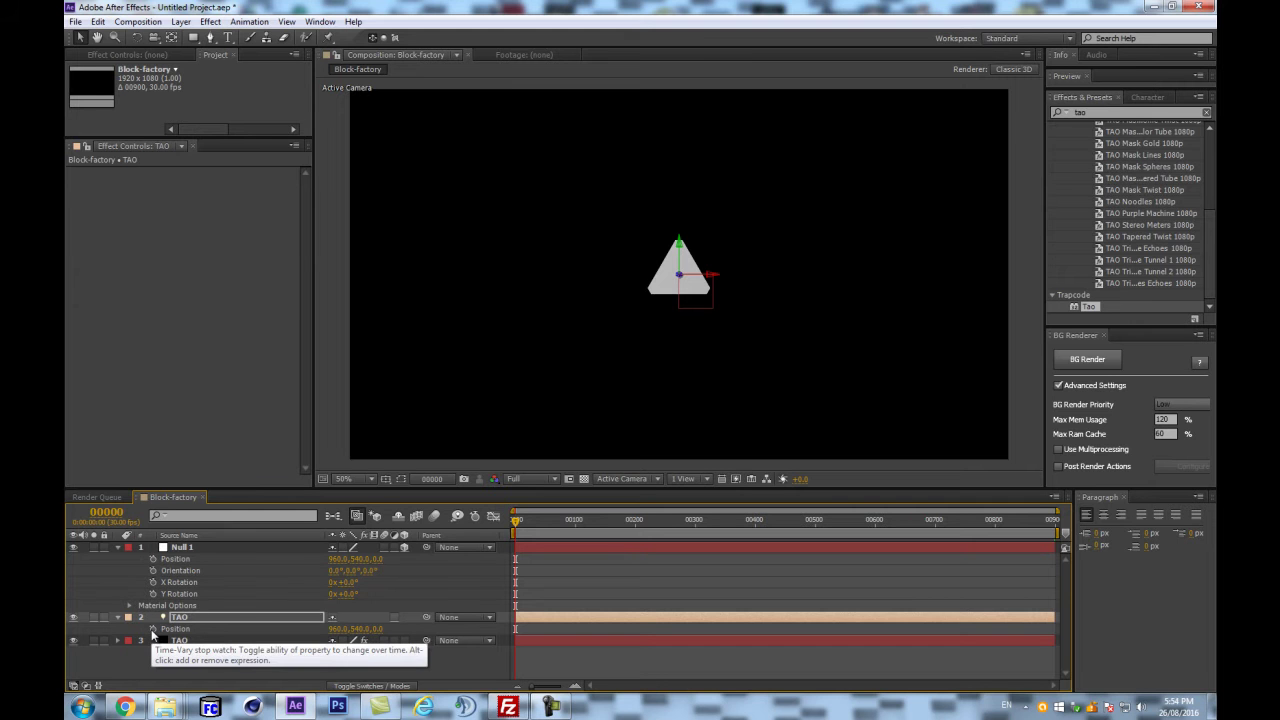
left_click(213, 547)
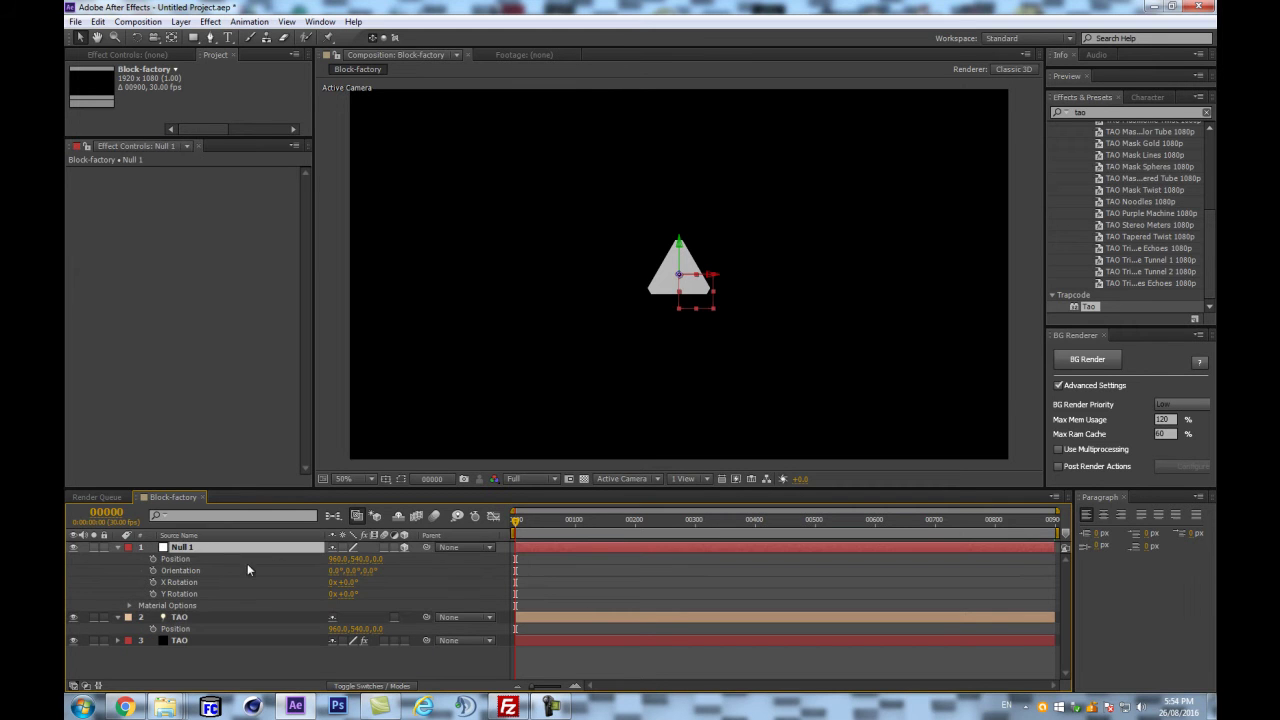
left_click(212, 618)
left_click_drag(425, 618, 201, 547)
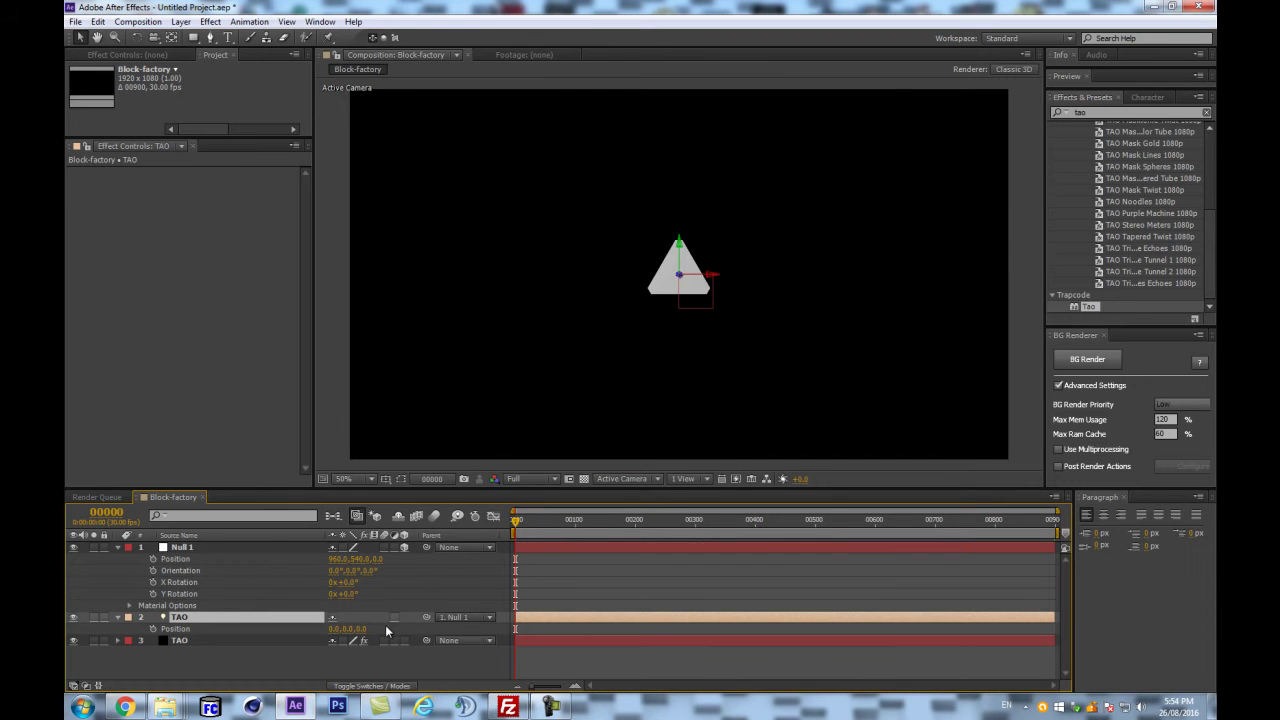
left_click(327, 668)
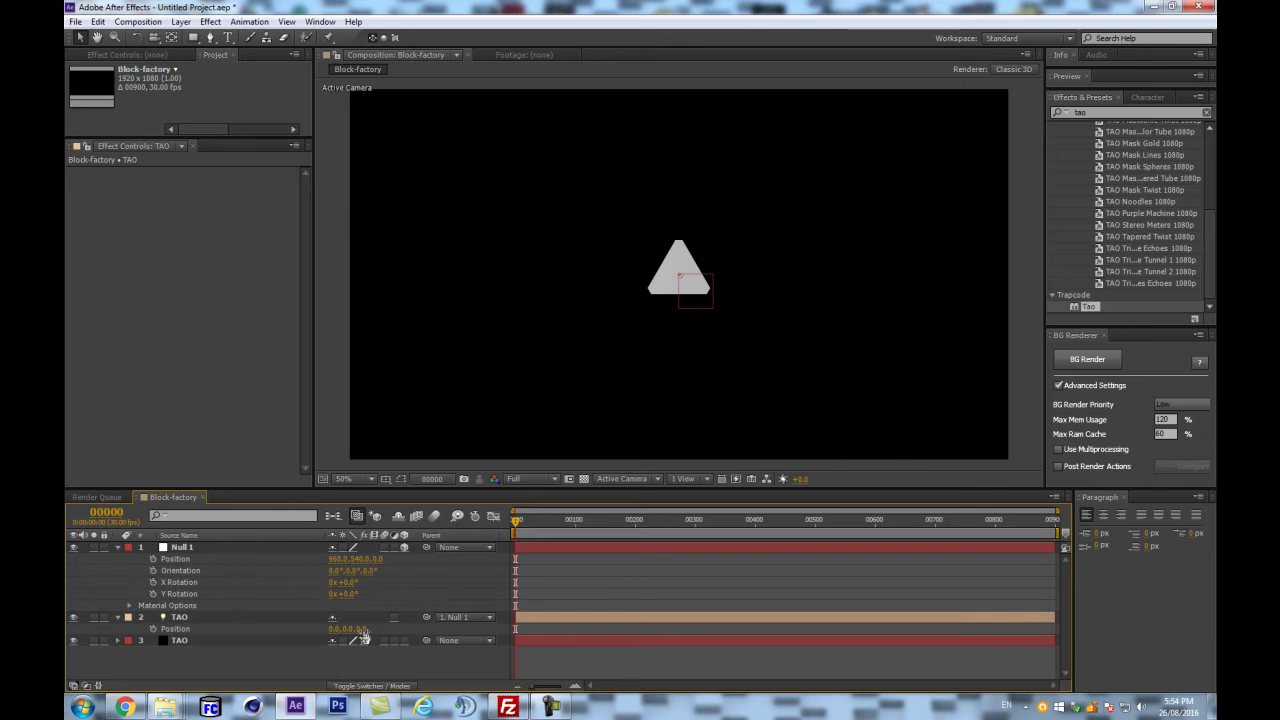
- Set the TAO light's X position to -380 and enable position keyframing at frame 0
left_click(206, 617)
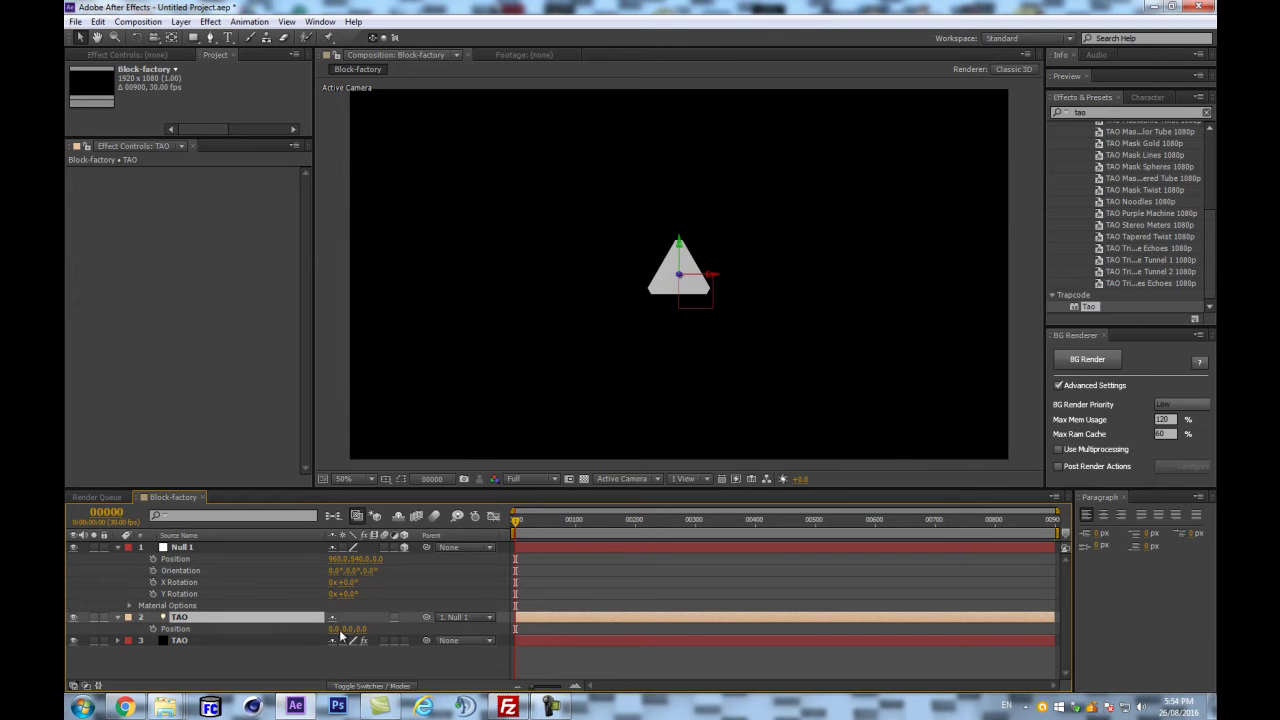
left_click_drag(331, 629, 309, 634)
left_click(152, 629)
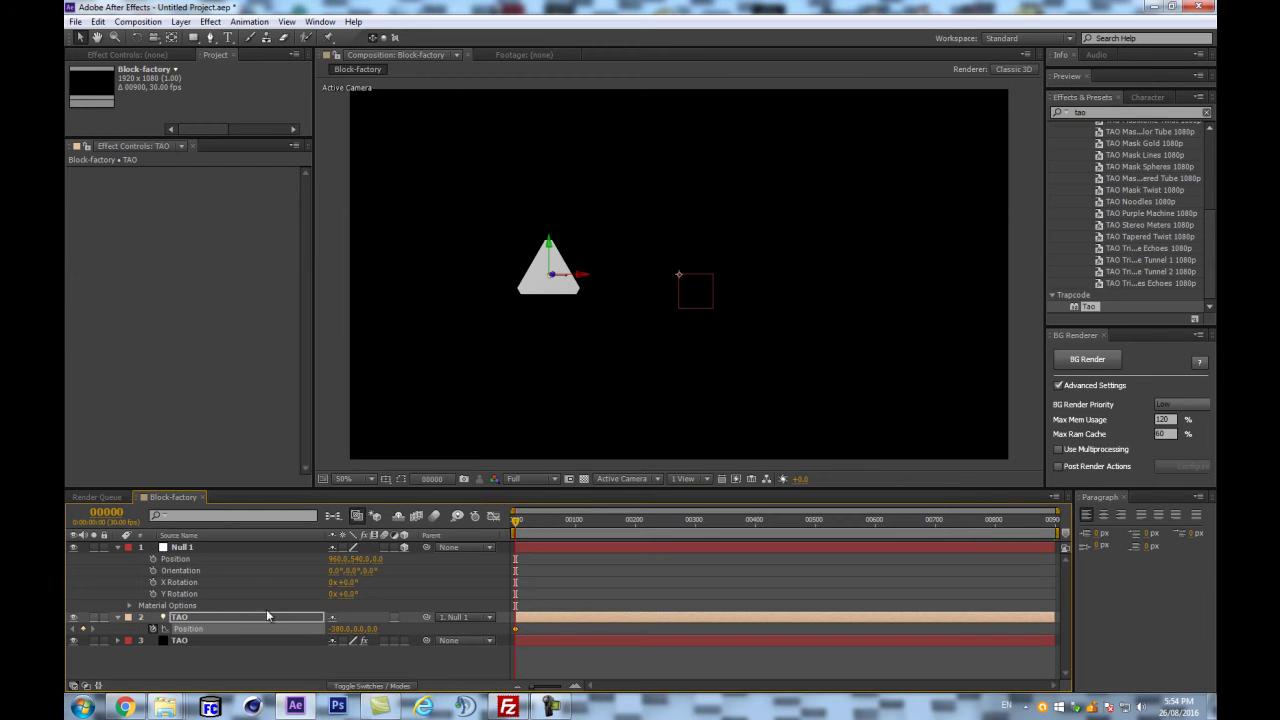
- Add a composition marker at frame 300 with the comment "End Of Geo construct"
left_click(106, 512)
type("300")
key("Return")
key("shift+6")
double_click(698, 535)
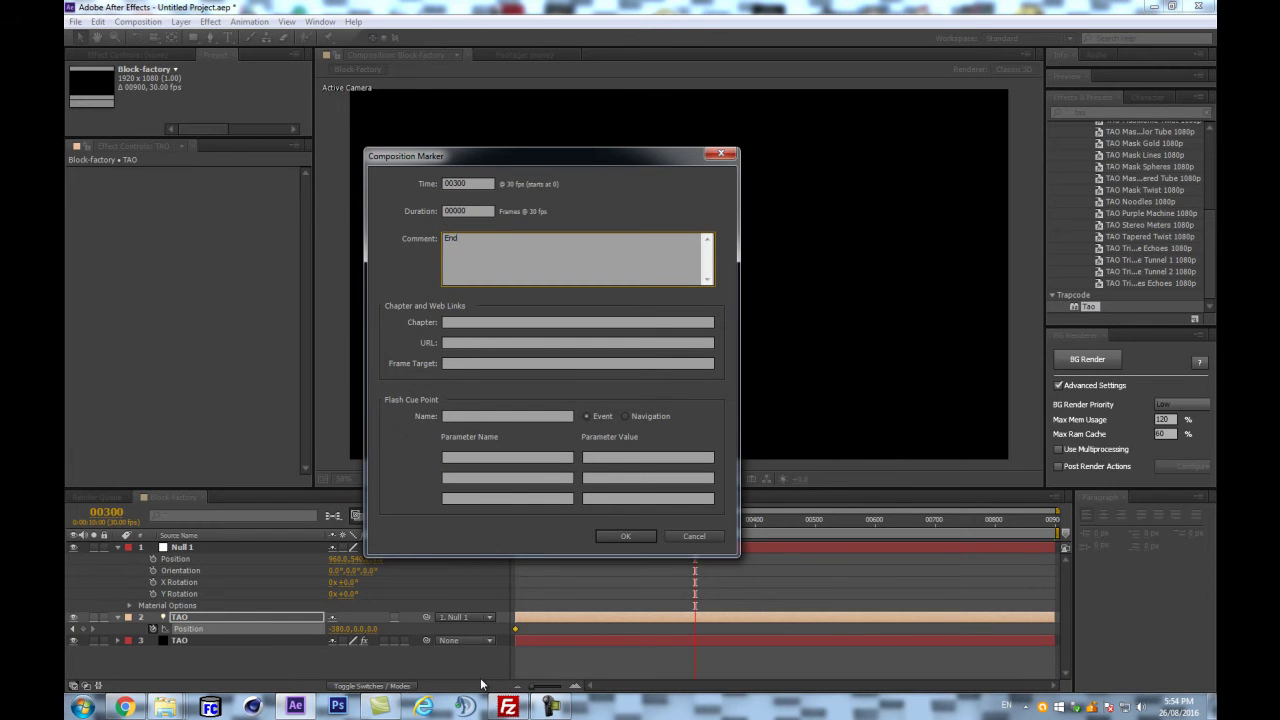
type("End Of Geo construct")
left_click(650, 535)
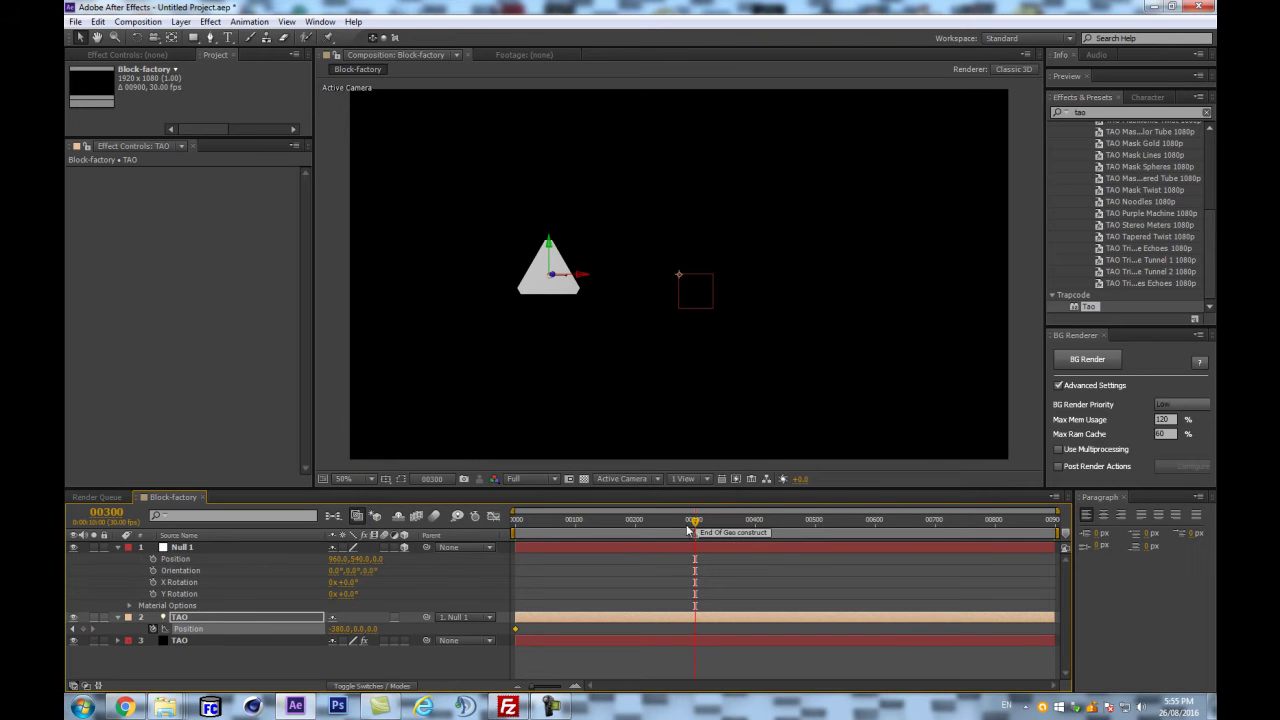
- Keyframe the TAO light's X position at 380 on frame 300, check the path, and return to the first frame
left_click(84, 628)
left_click(340, 629)
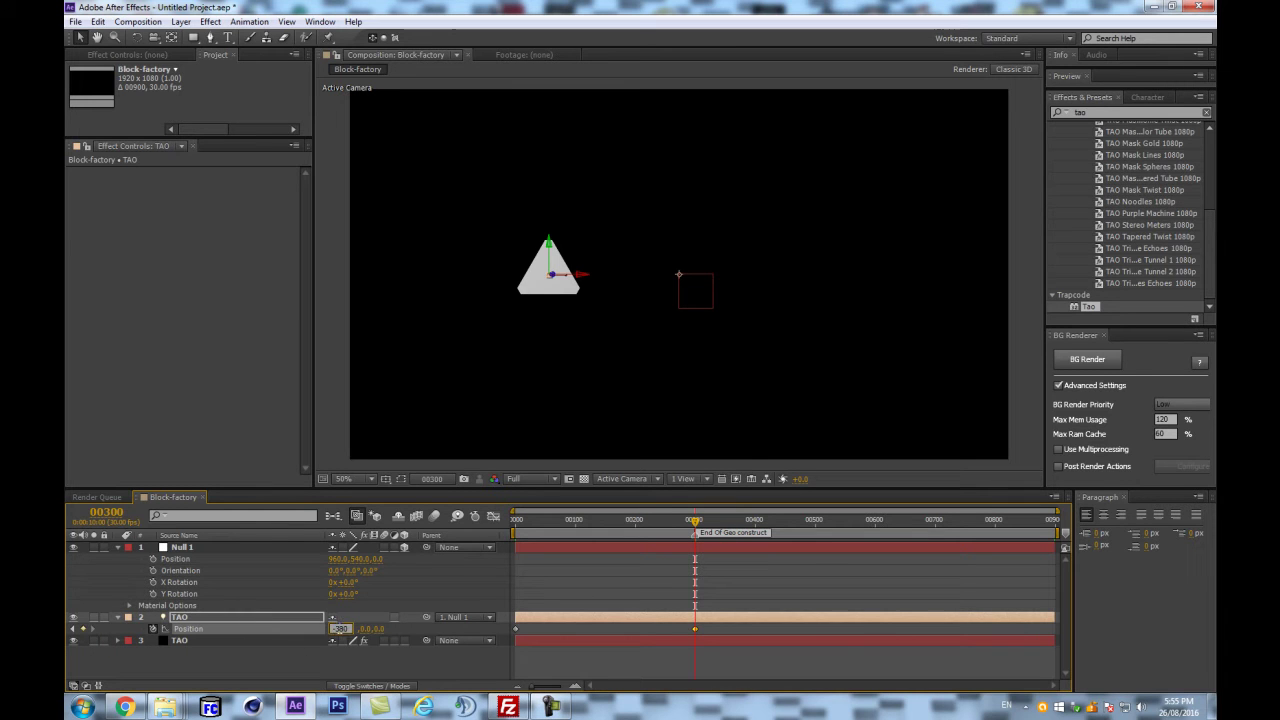
type("380")
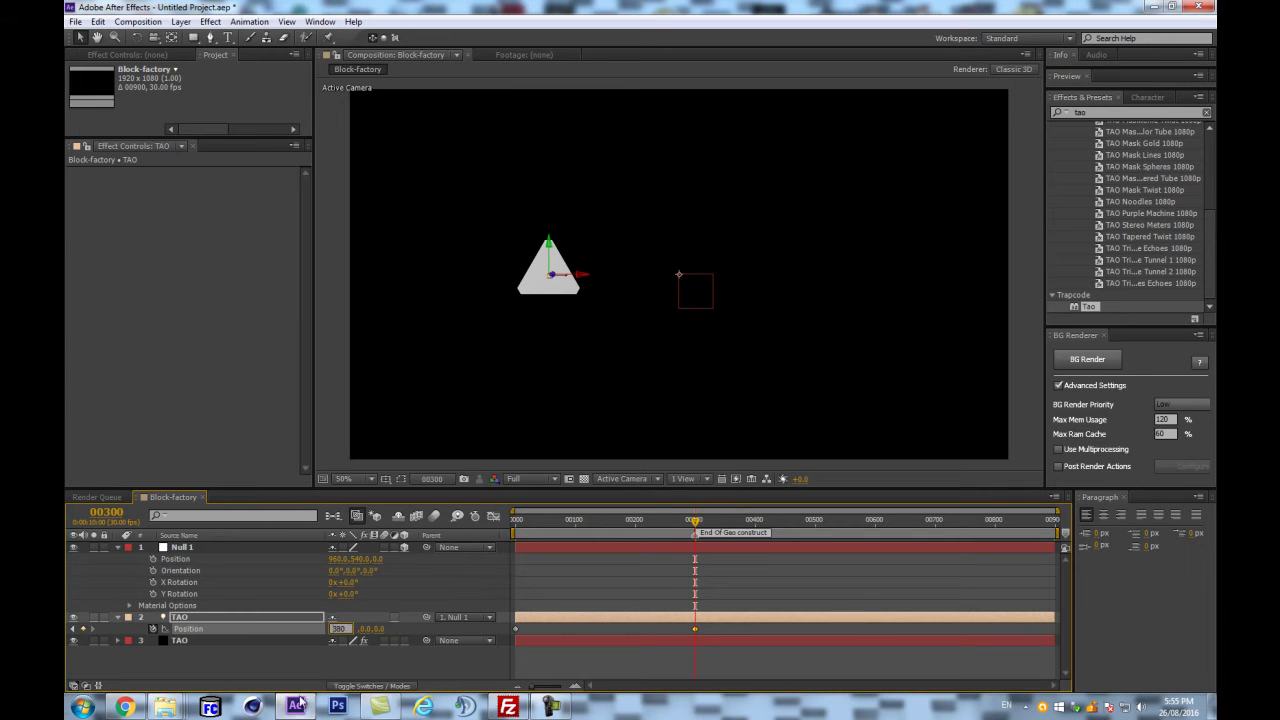
key("Return")
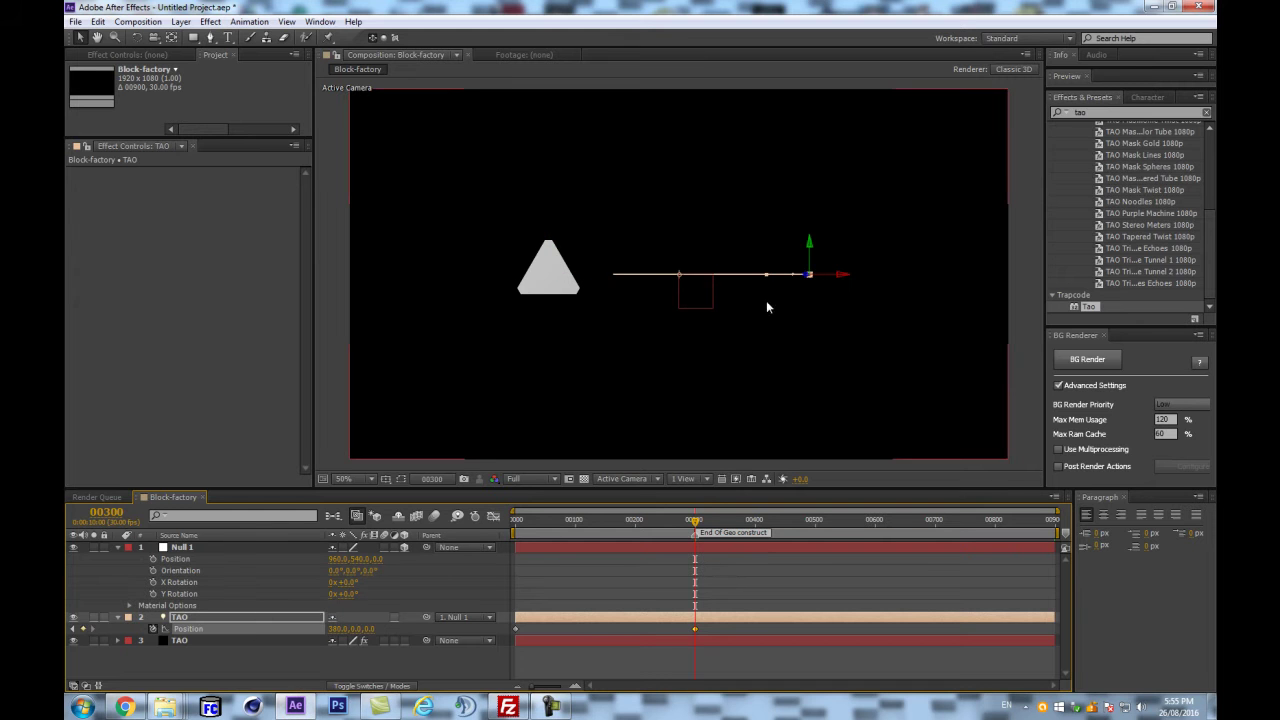
left_click_drag(694, 520, 592, 537)
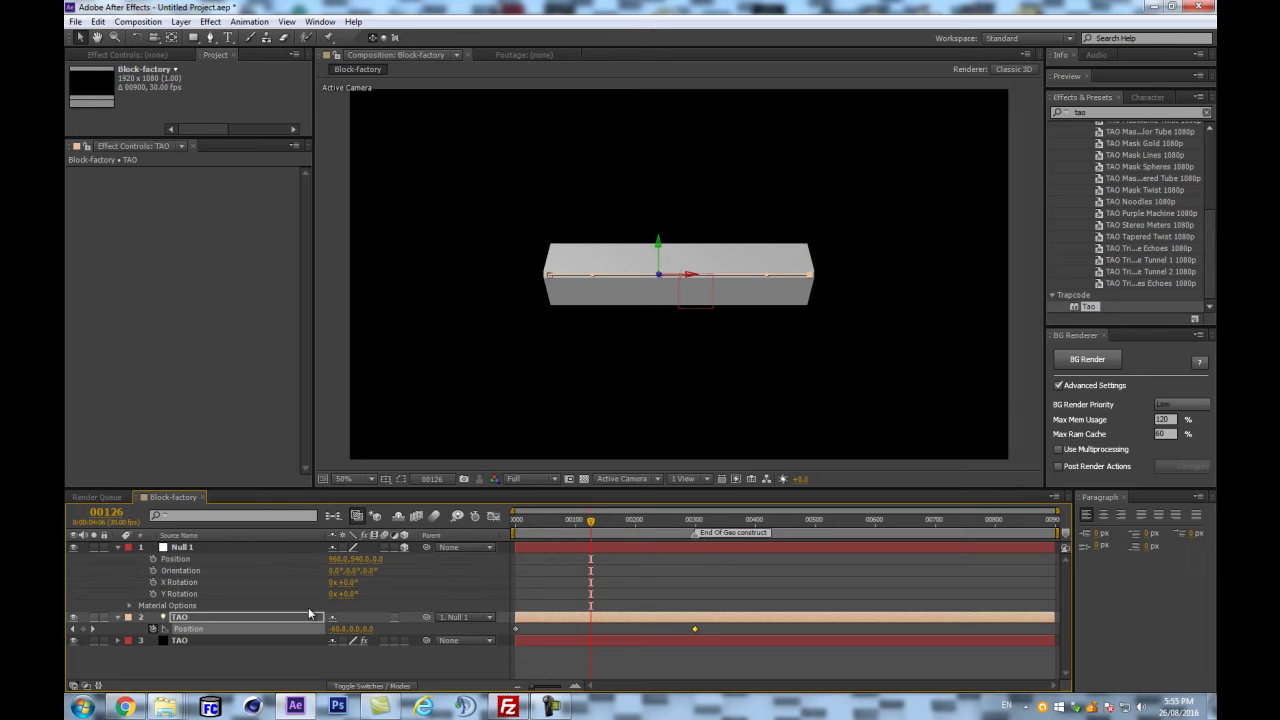
left_click(279, 622)
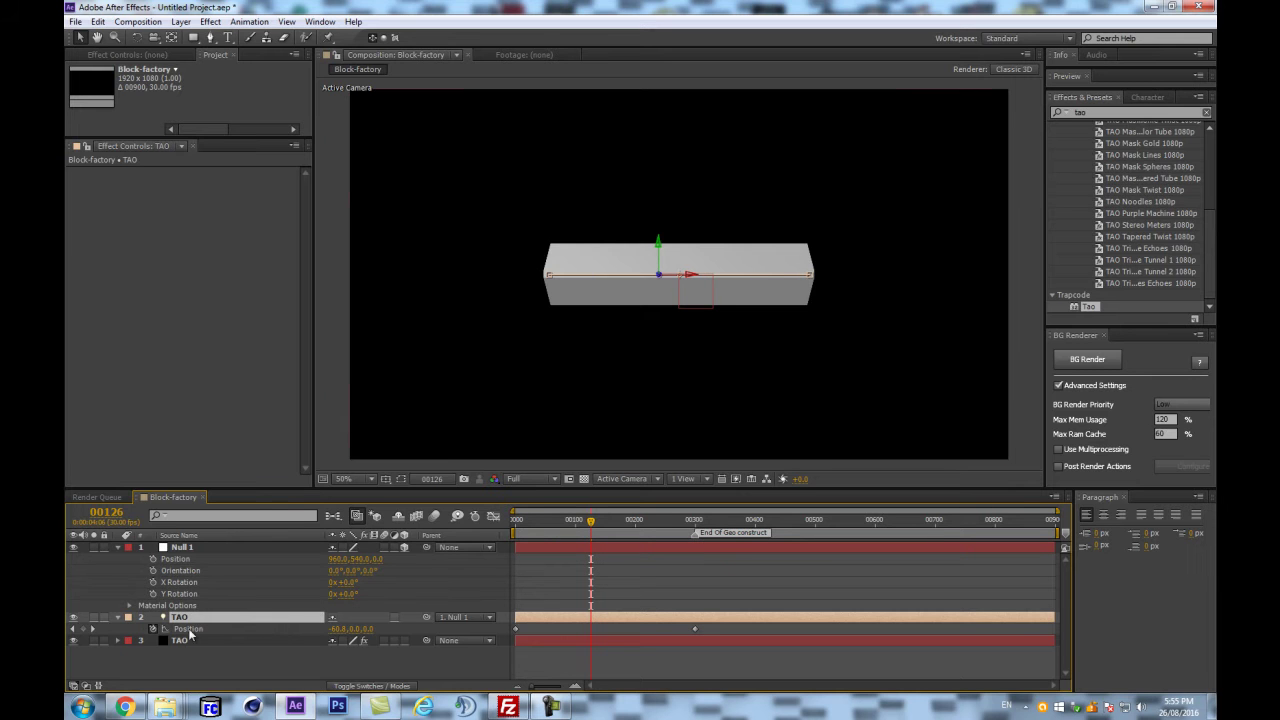
left_click(172, 660)
key("Home")
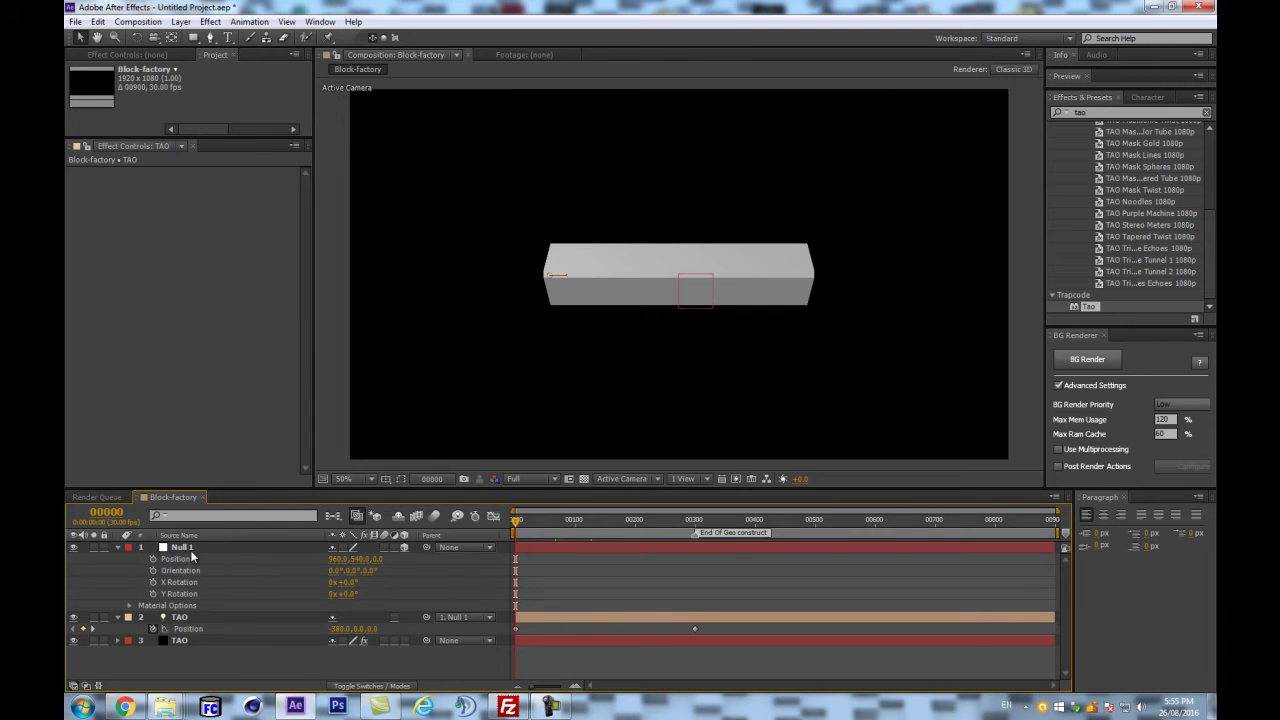
- Save the project as TaoBlockFactory_03.aep in the taoBlockFactory folder
key("ctrl+s")
left_click(578, 241)
left_click(566, 599)
left_click(569, 598)
type("_03")
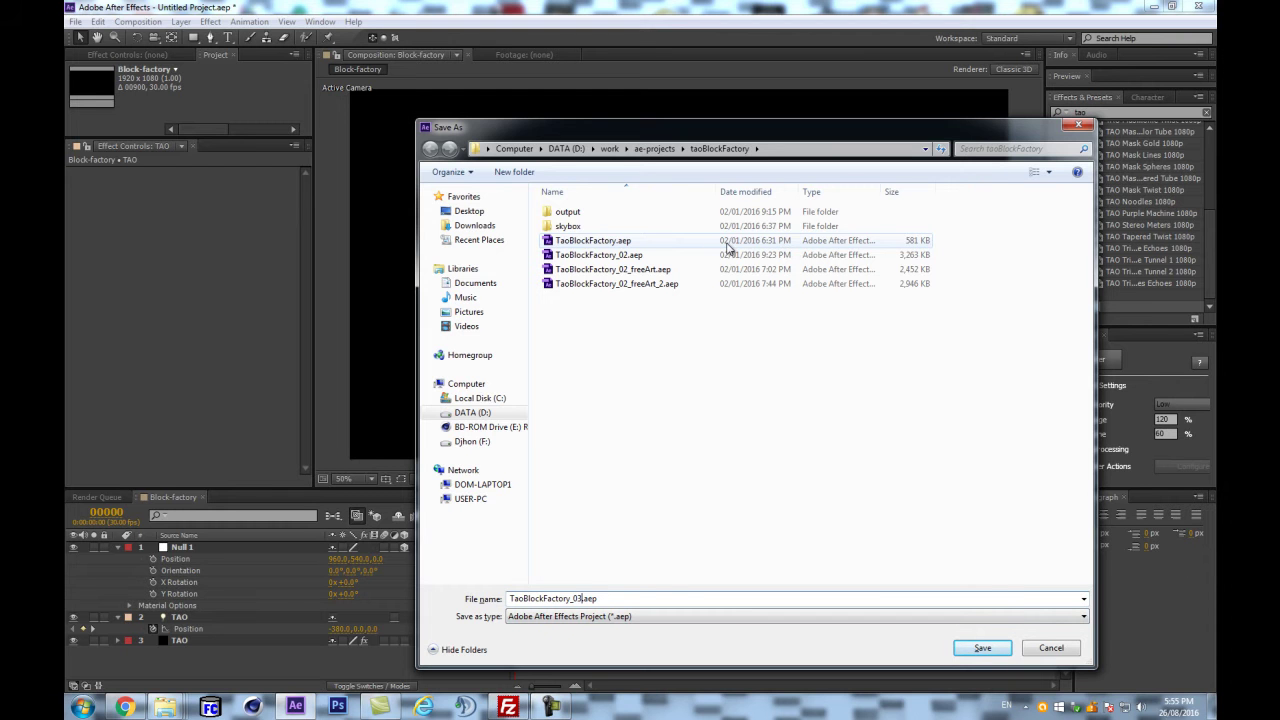
left_click(997, 649)
- Set the Tao effect's segment mode to Repeat N-gon with 4 segments
left_click(179, 640)
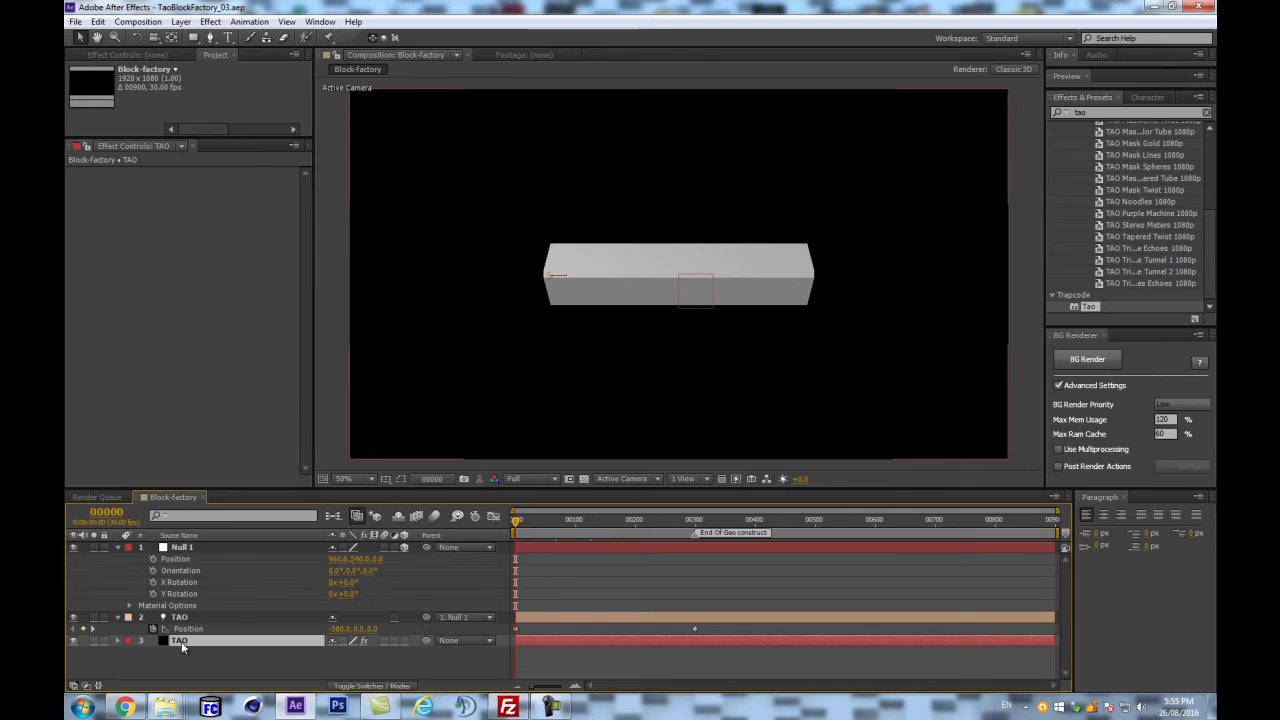
scroll(90, 358, "down", 3)
left_click(84, 387)
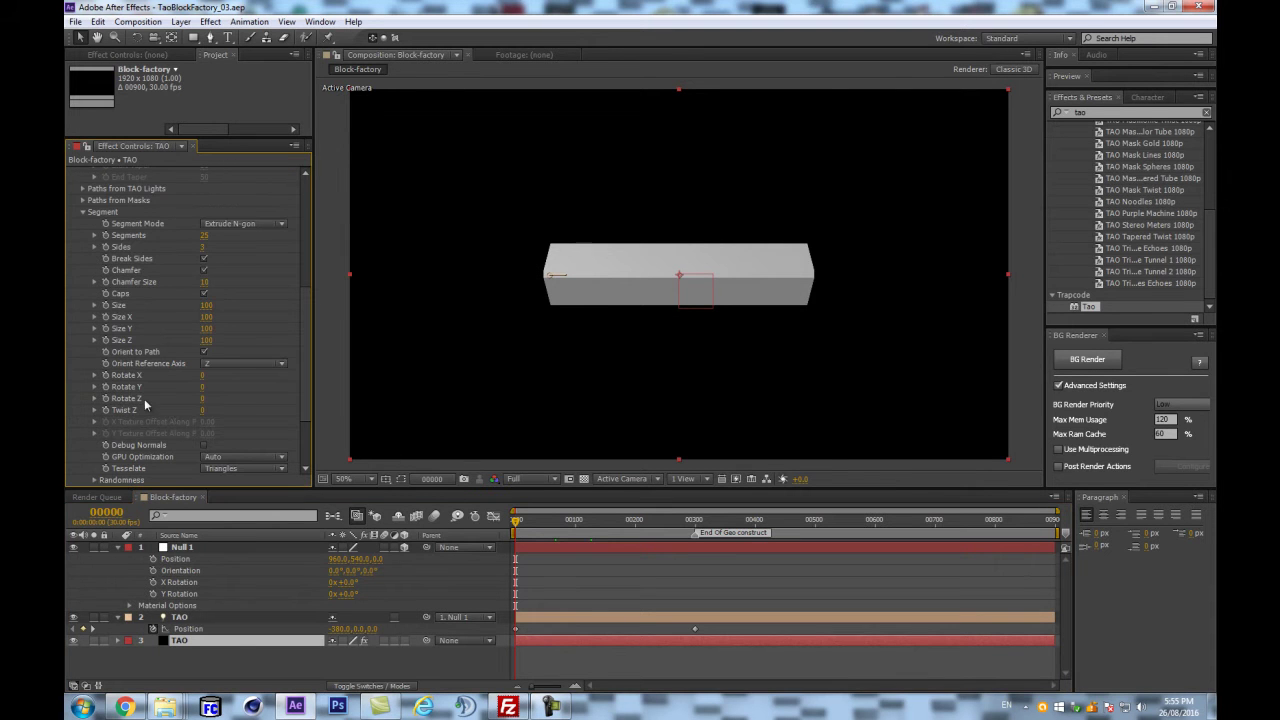
left_click(235, 225)
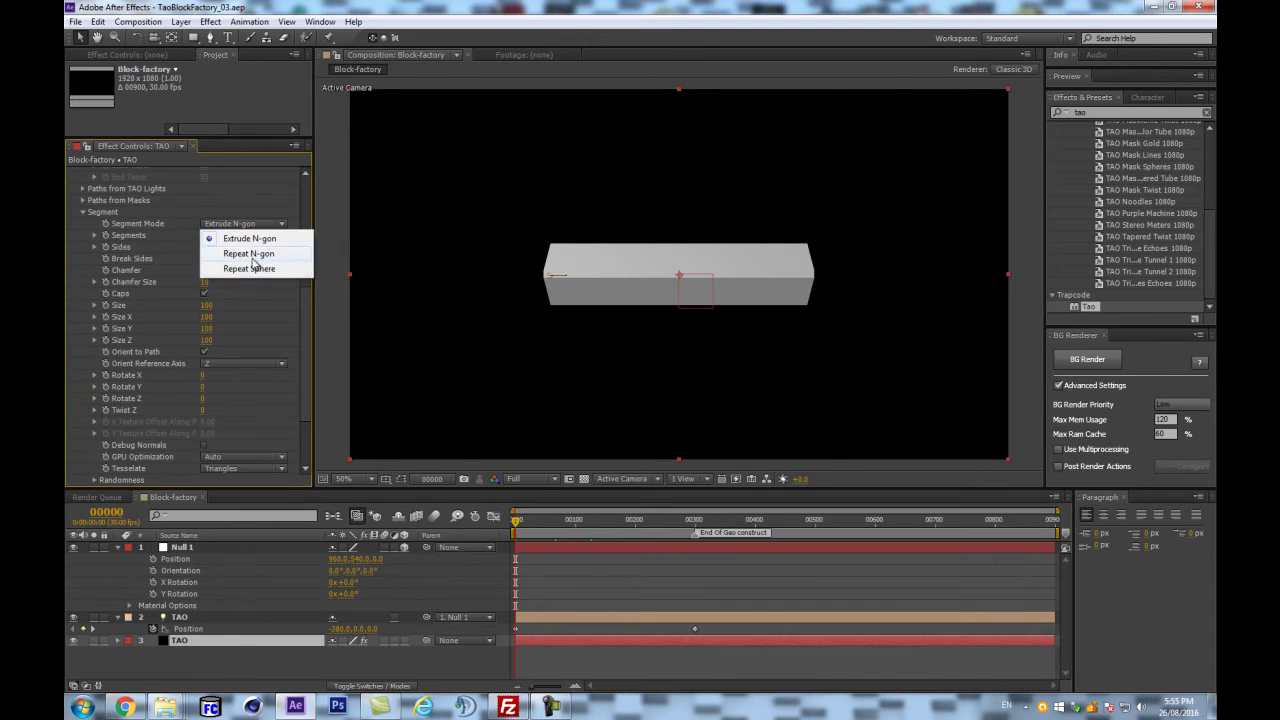
left_click(220, 255)
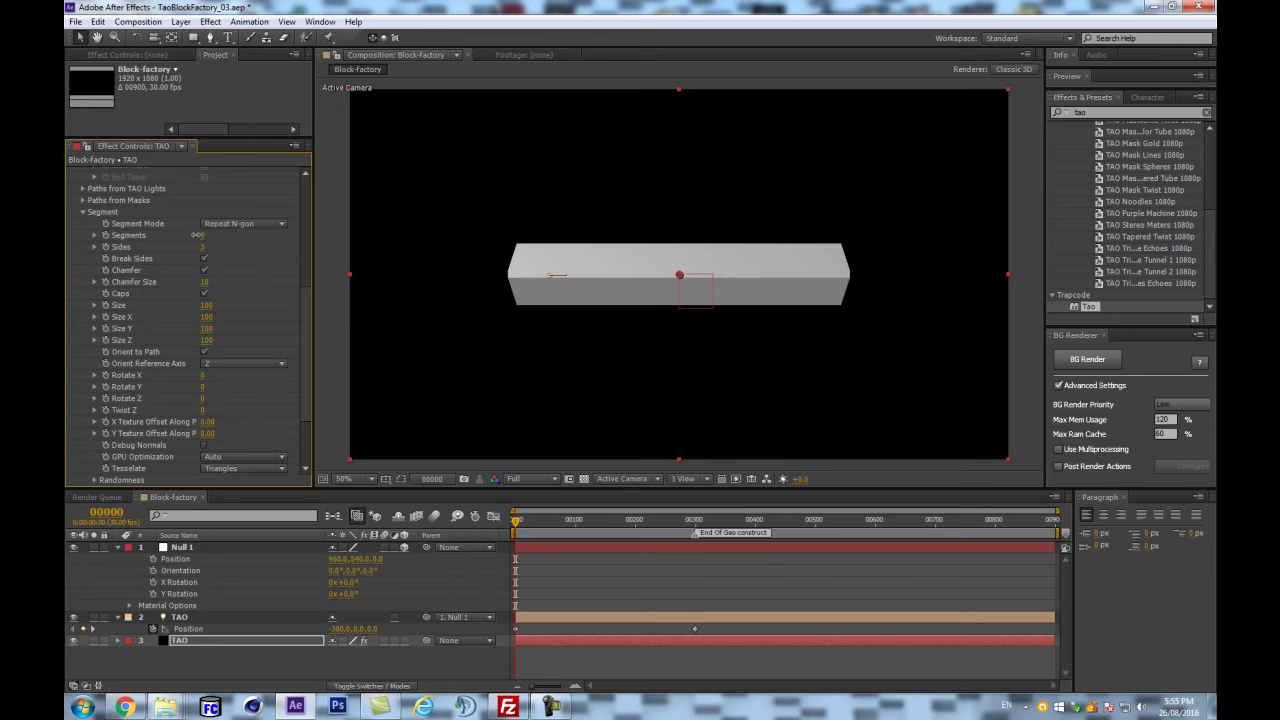
left_click_drag(190, 235, 195, 235)
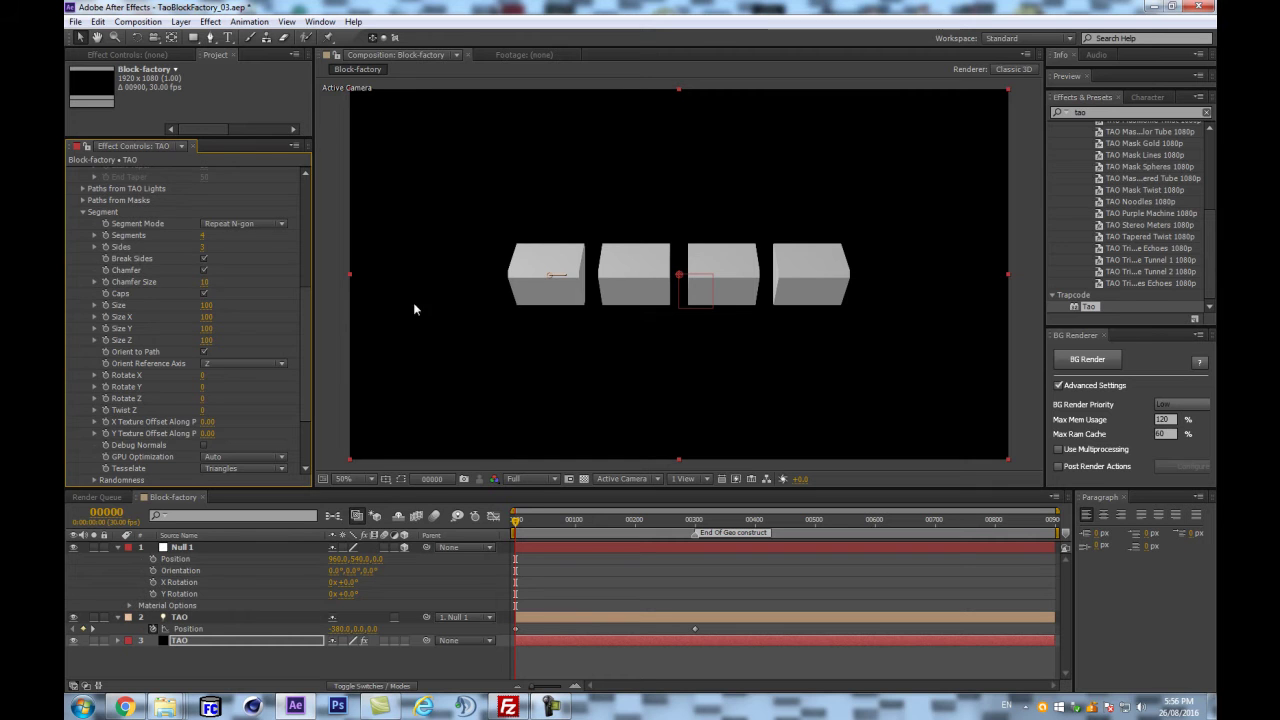
- Set the number of sides of the Tao segments to 6
scroll(240, 337, "down", 1)
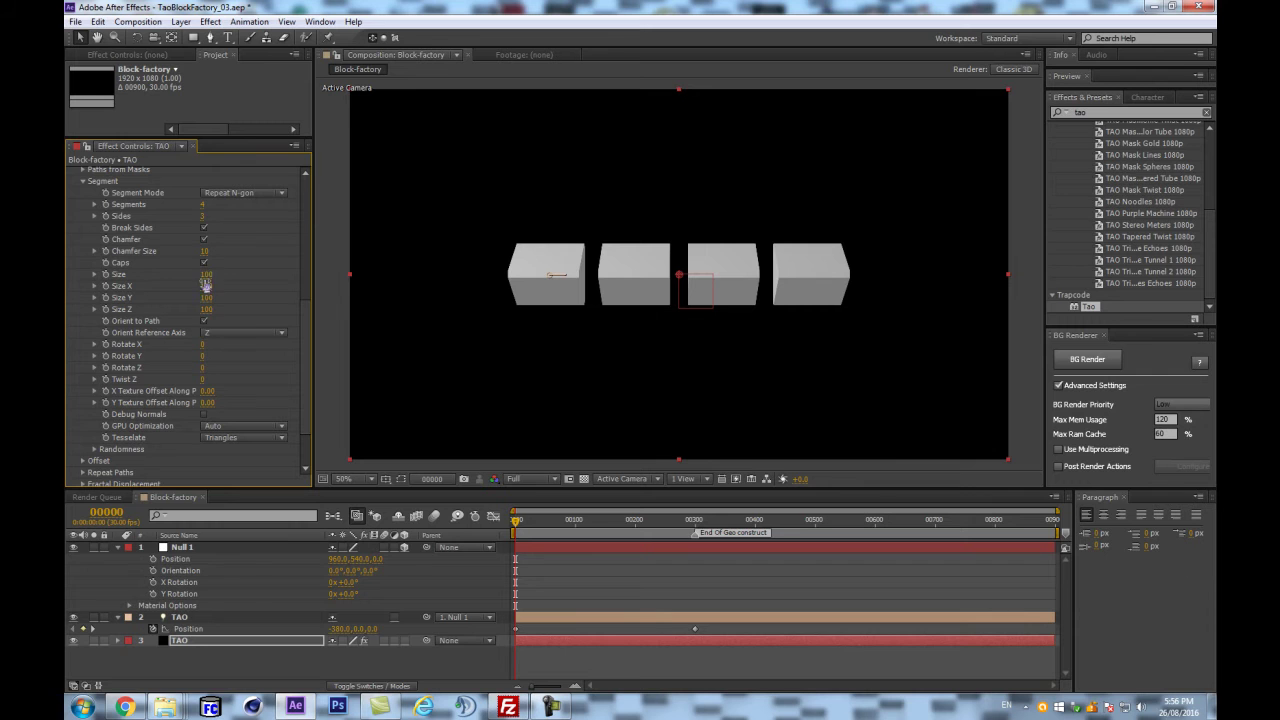
type("6")
key("Return")
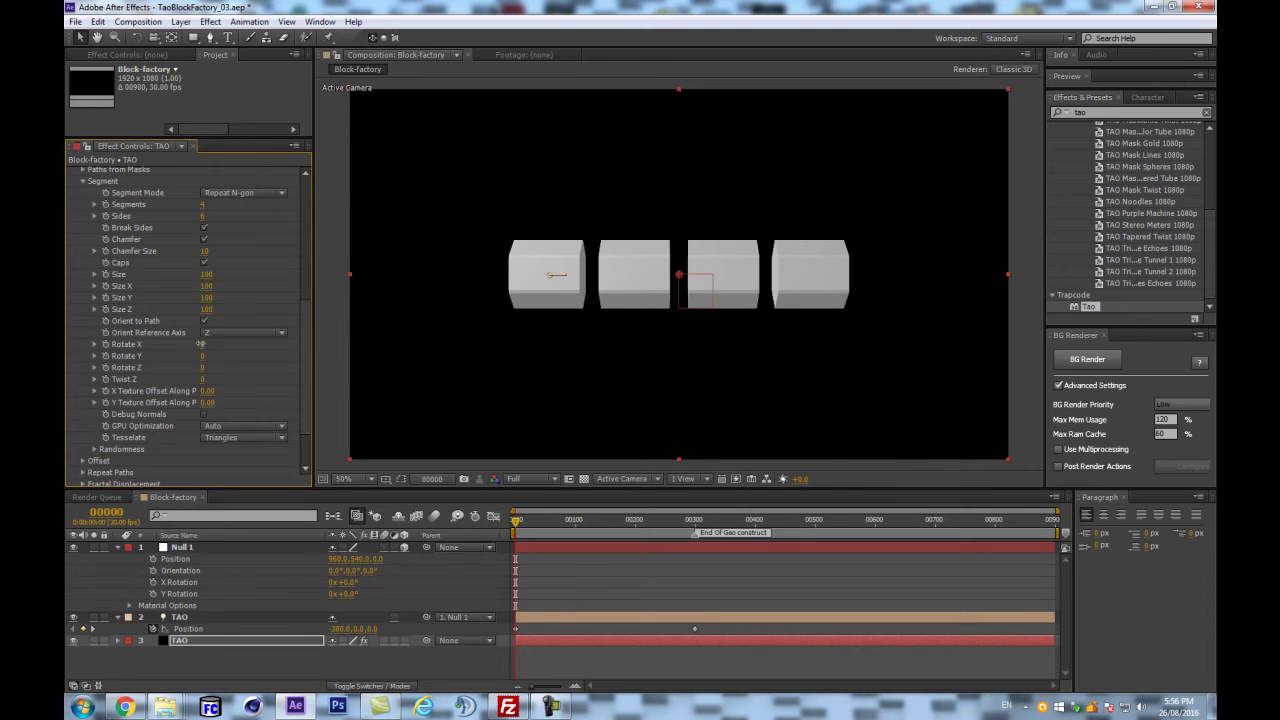
- Turn off Orient to Path for the Tao segments and set their Rotate Y to 0
left_click_drag(220, 339, 254, 344)
key("ctrl+z")
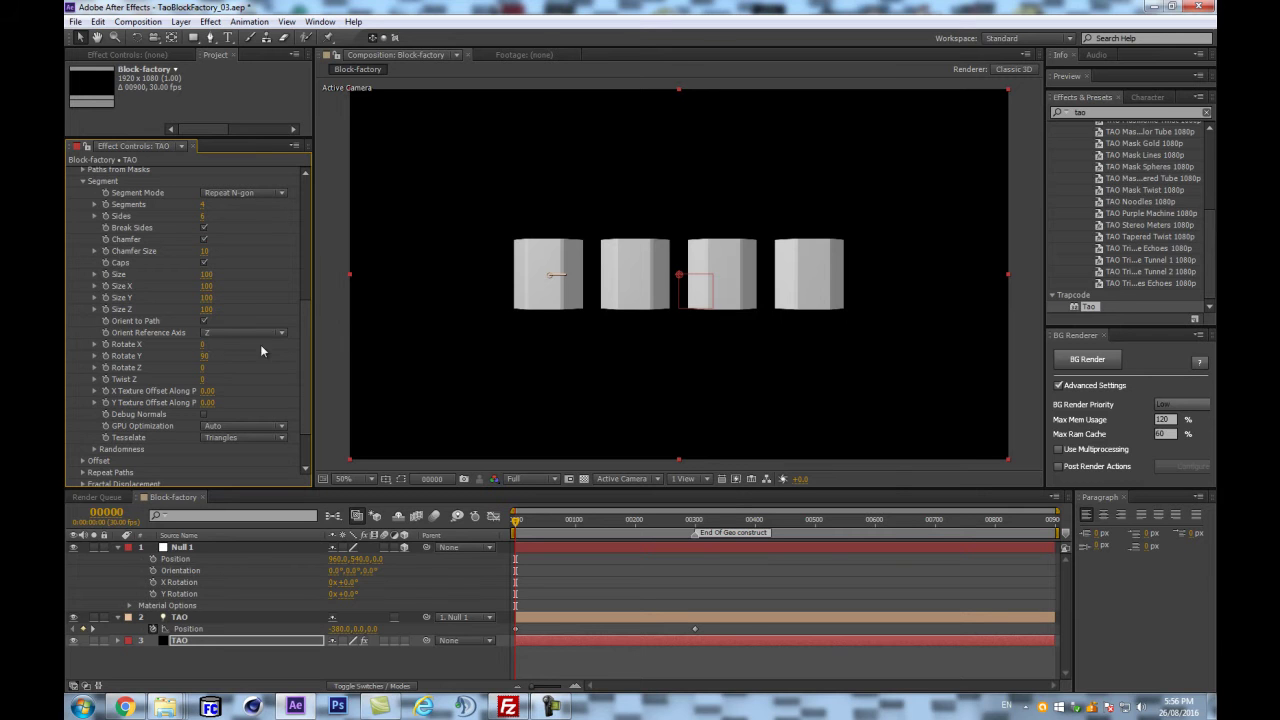
left_click(205, 320)
left_click(205, 320)
left_click(205, 320)
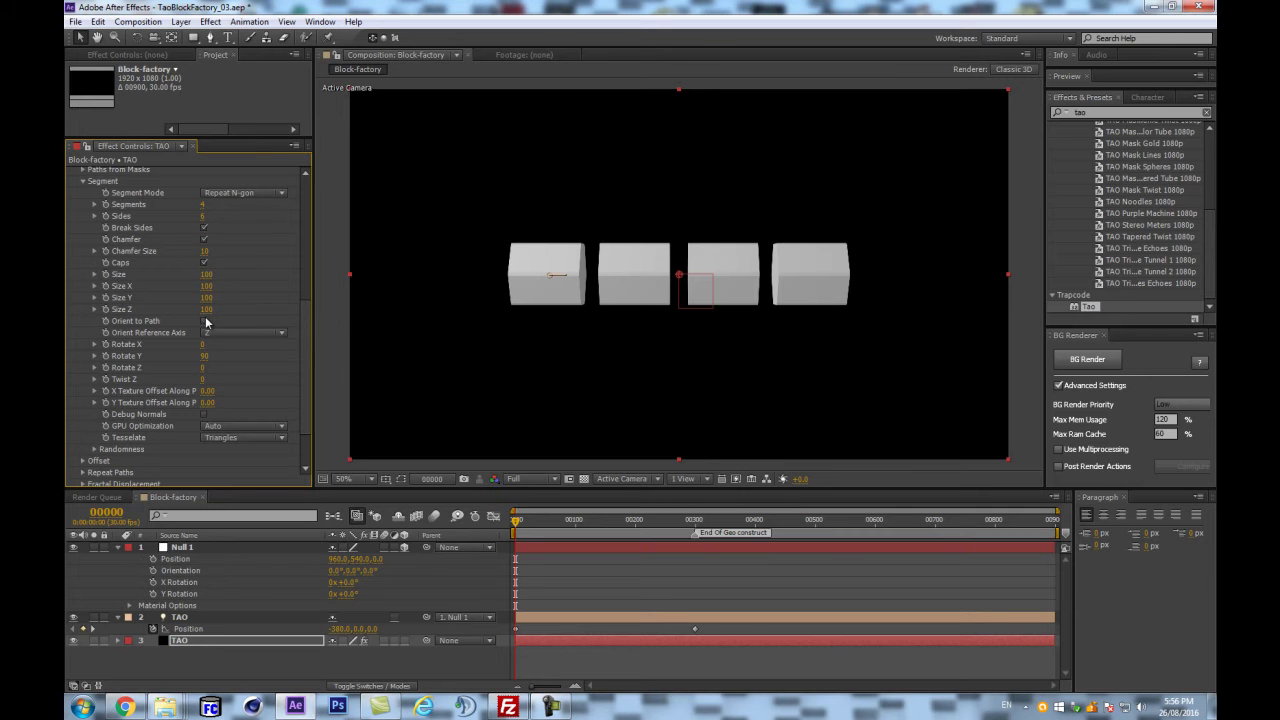
left_click(203, 356)
type("0")
key("Return")
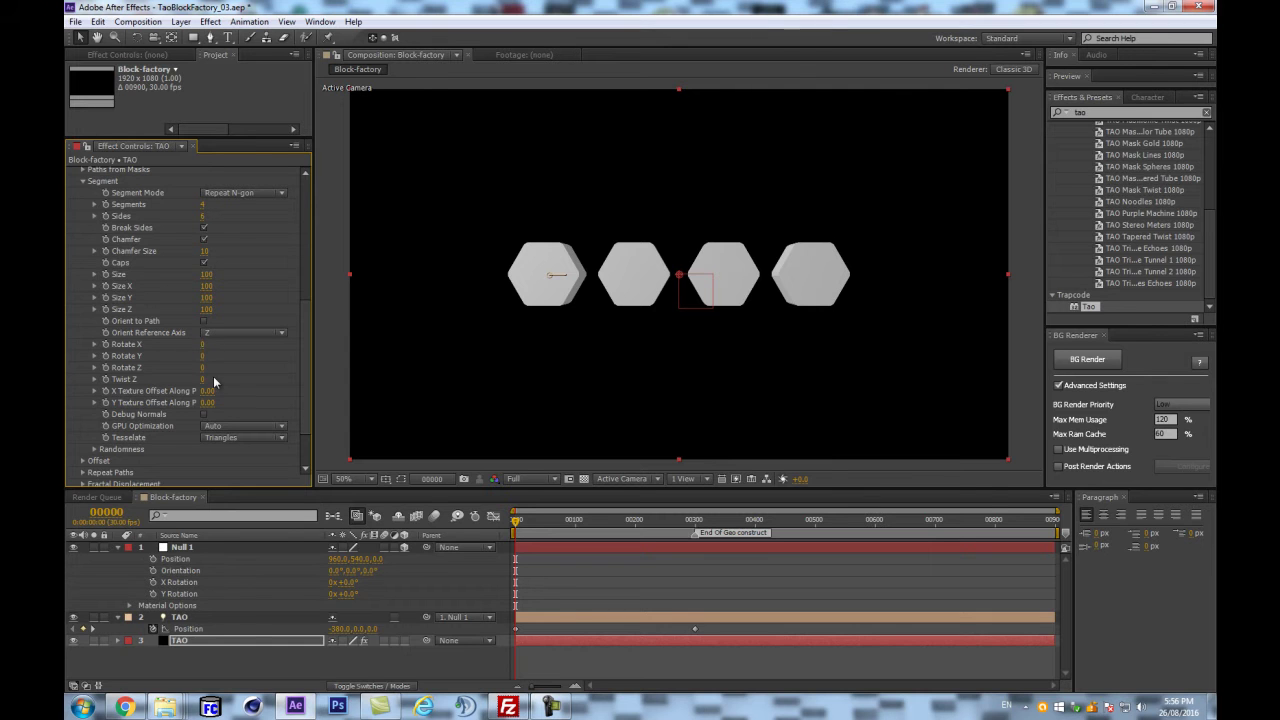
- Set the TAO light's X Rotation to 90 degrees
left_click(203, 617)
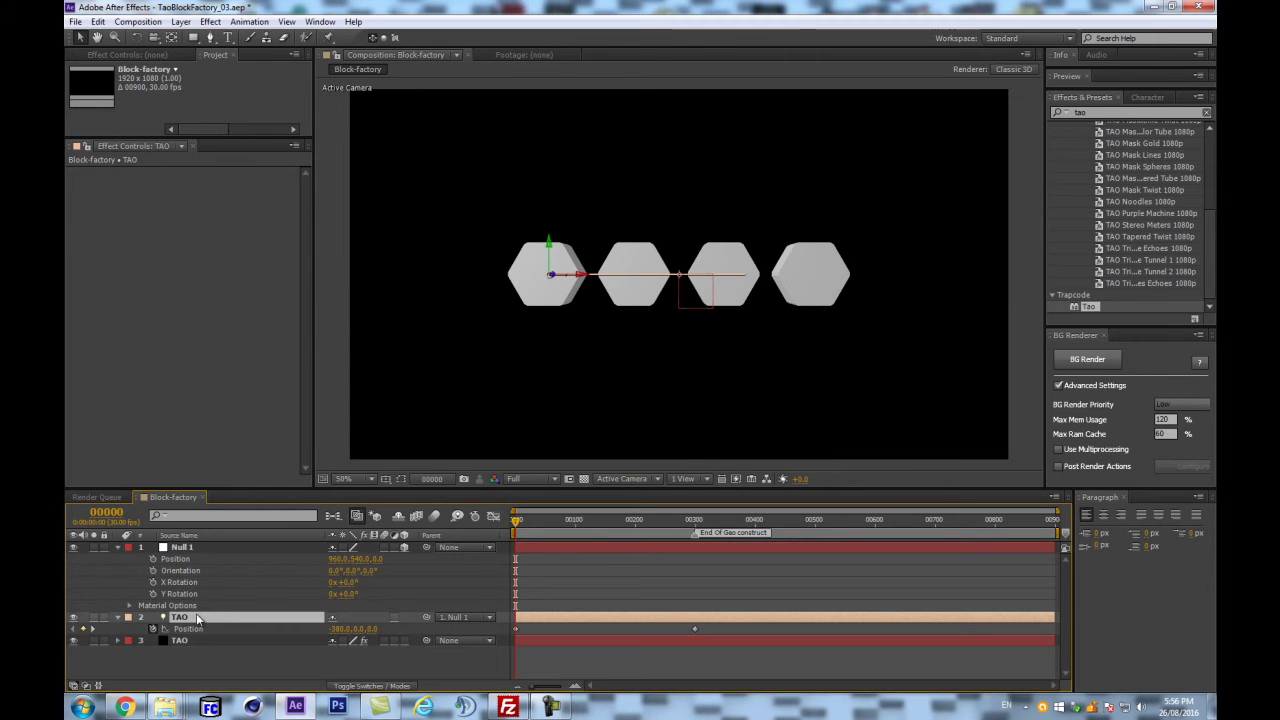
key("r")
left_click_drag(341, 645, 400, 632)
left_click(347, 640)
type("90")
key("Return")
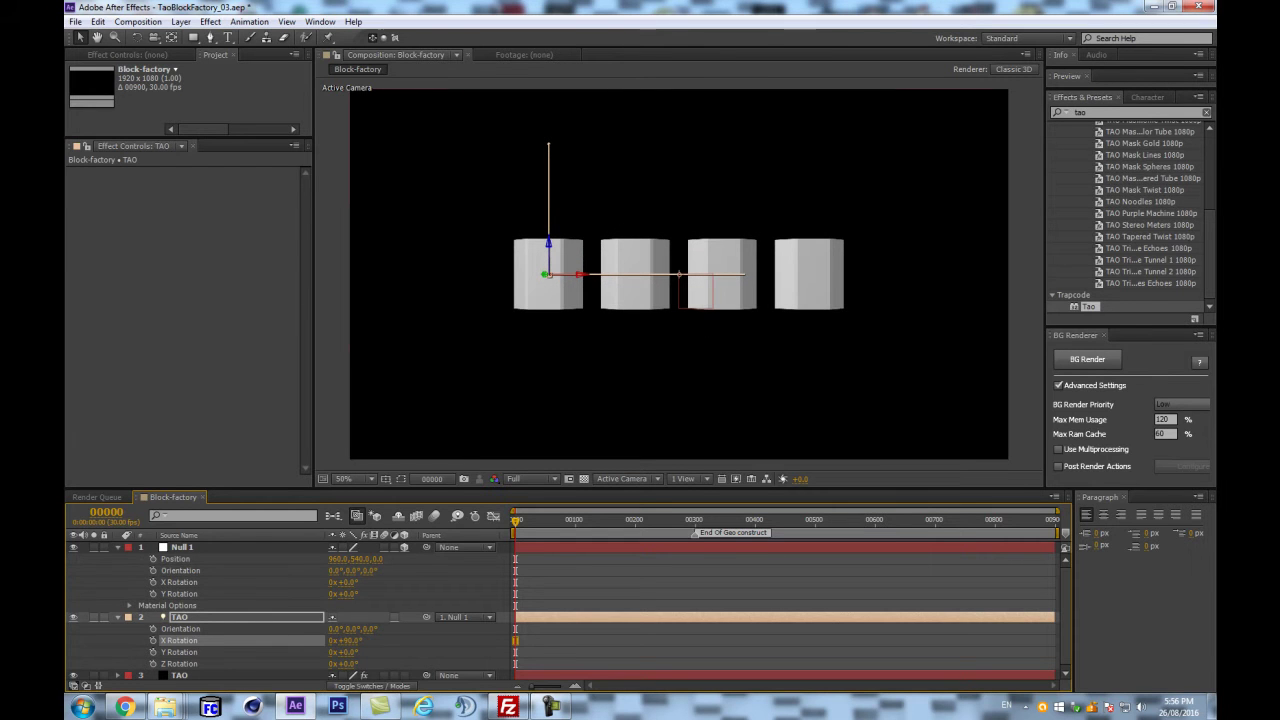
- Collapse the null's and light's properties and examine the segment size and rotation settings of the TAO solid
left_click(118, 547)
left_click(116, 560)
left_click(199, 571)
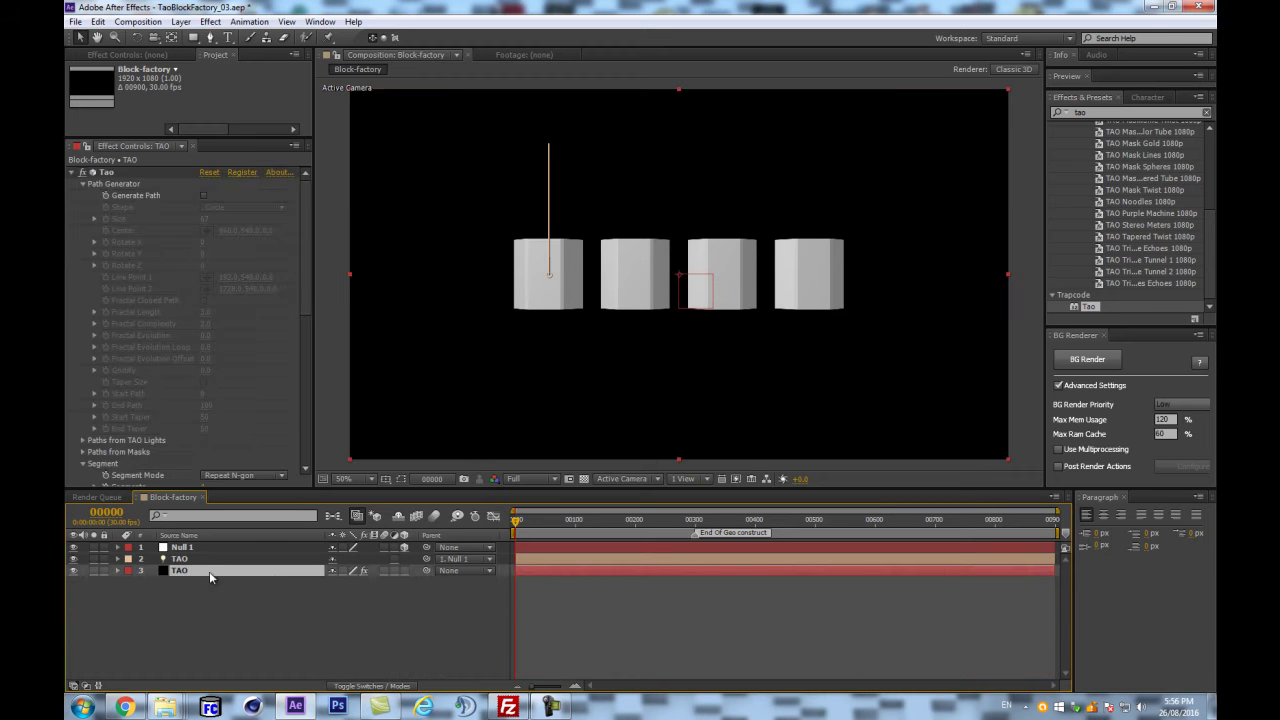
scroll(286, 432, "down", 8)
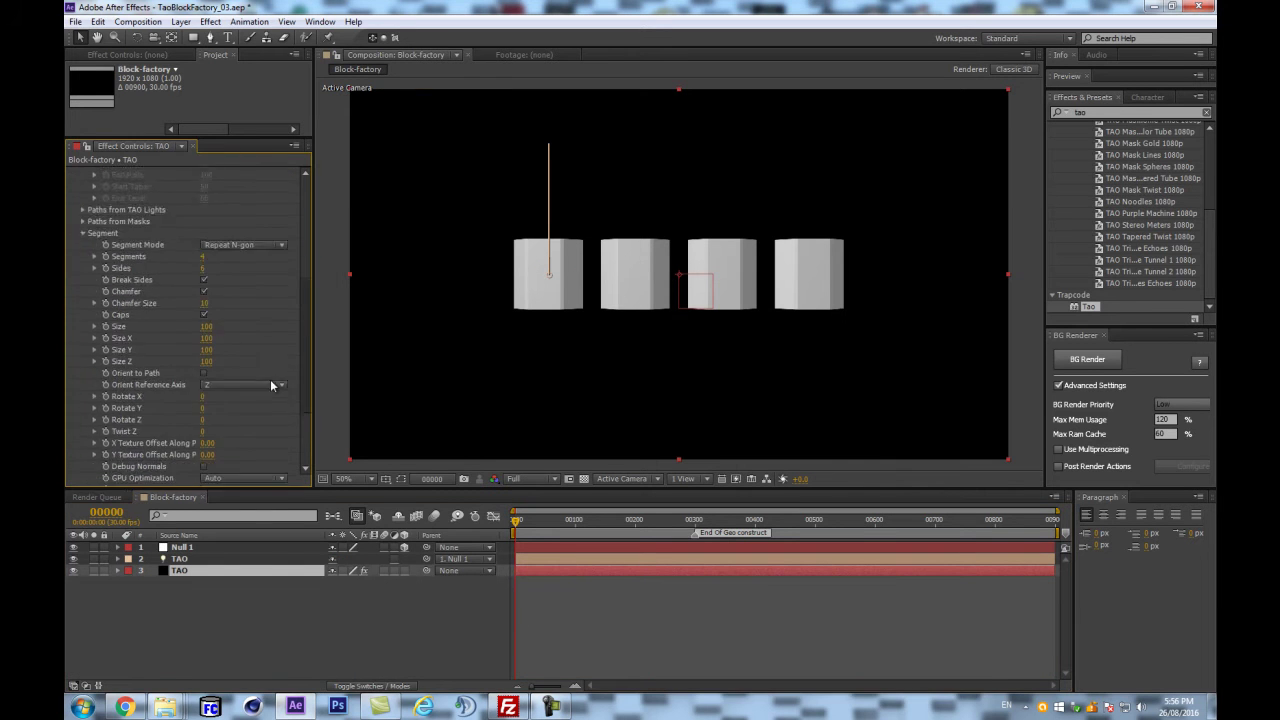
scroll(277, 410, "up", 3)
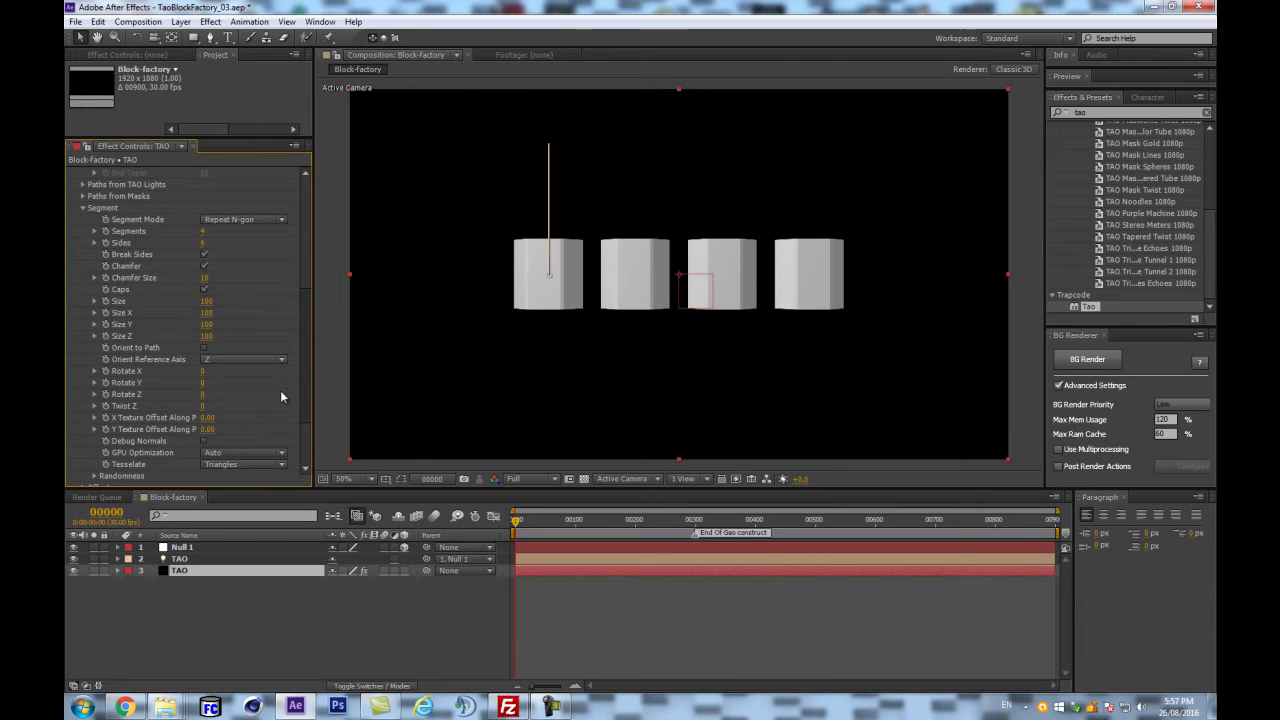
scroll(281, 397, "up", 1)
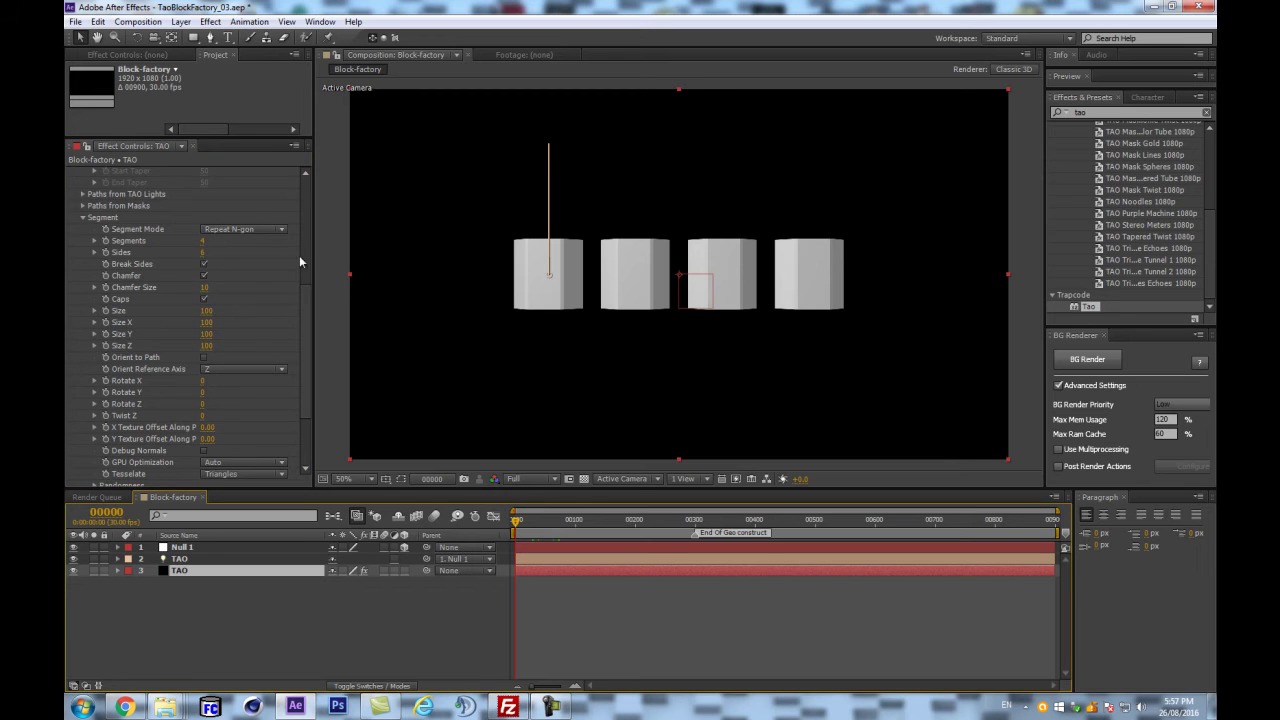
left_click(209, 312)
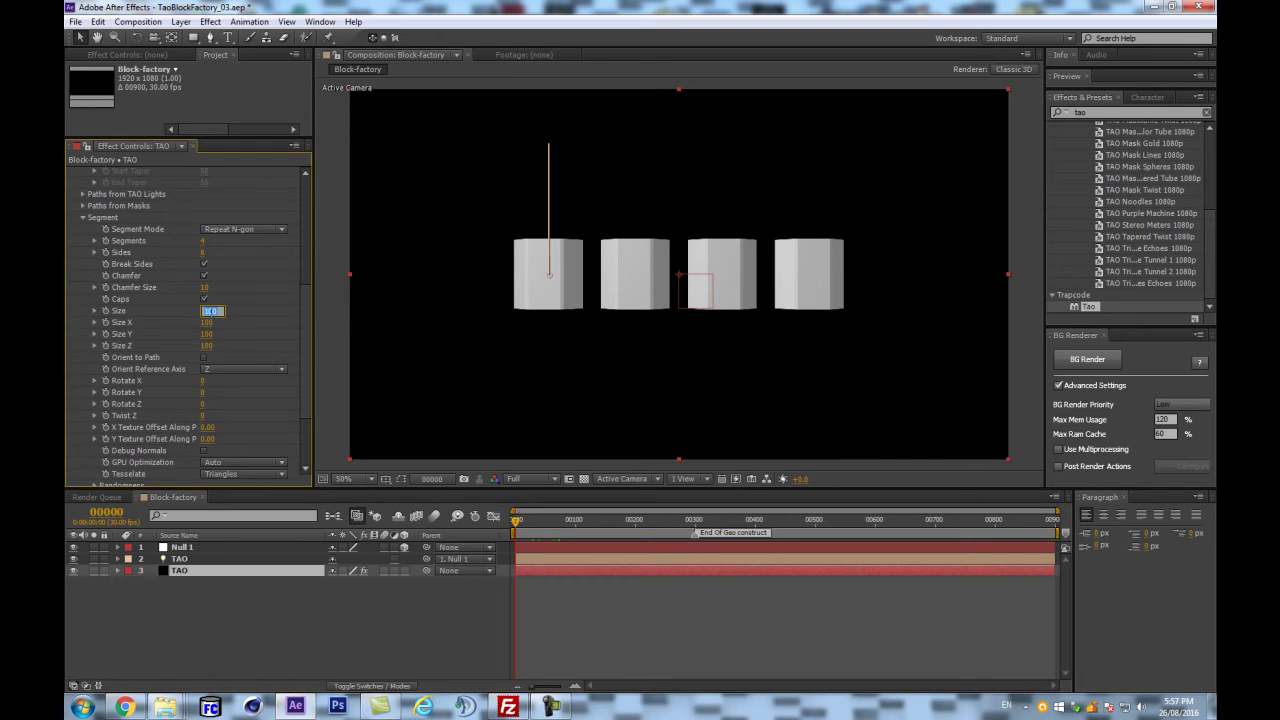
left_click(229, 615)
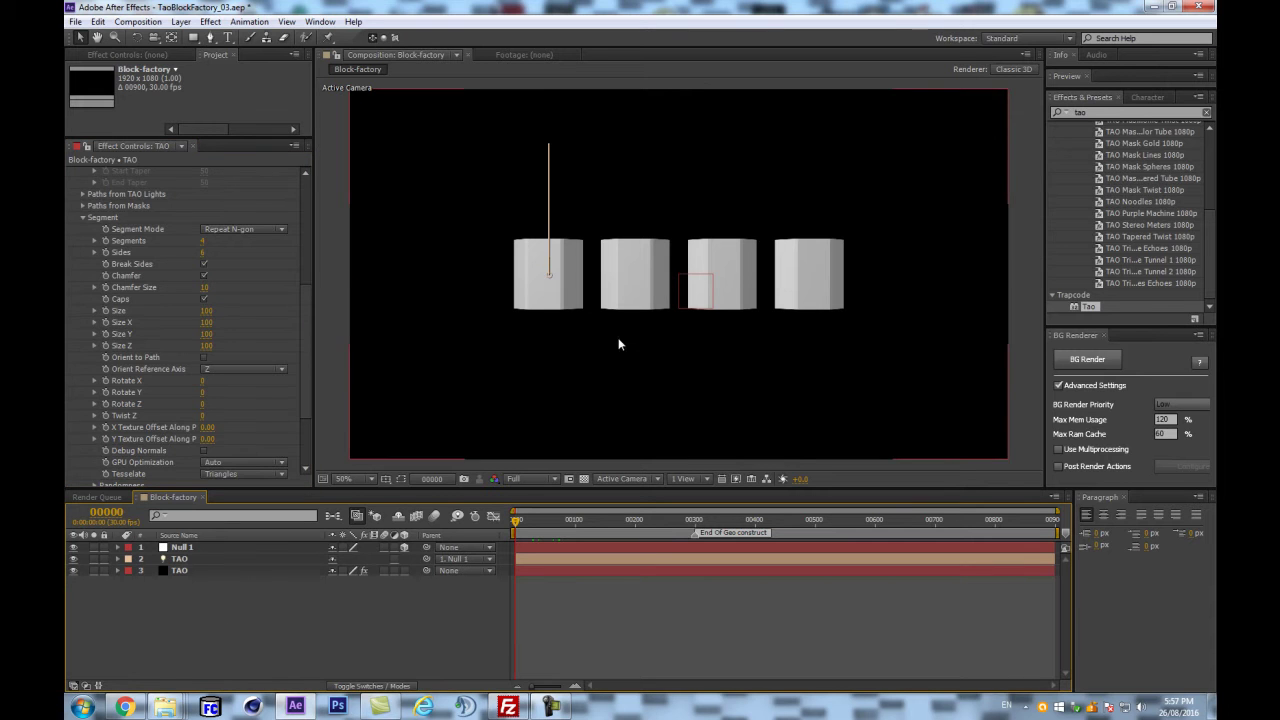
- Set the TAO light's X position to -760 at the first frame
left_click(243, 561)
key("p")
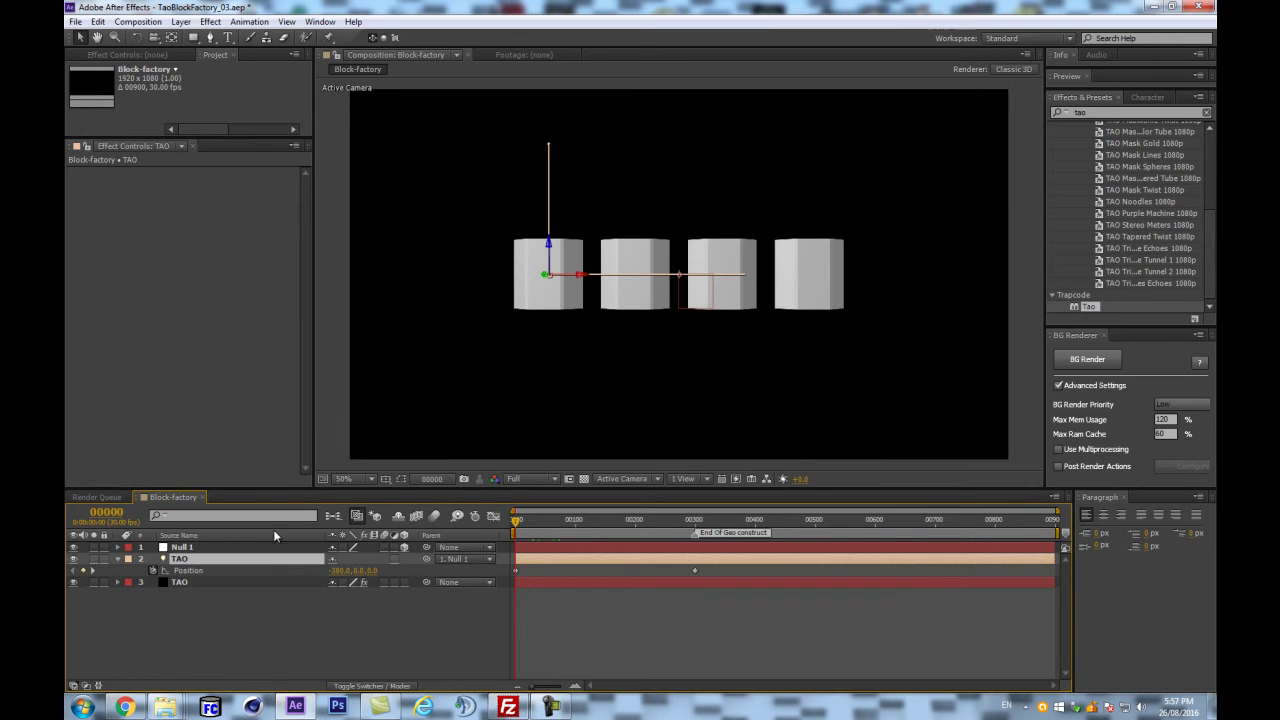
left_click(340, 570)
left_click(347, 570)
type("-760")
key("Return")
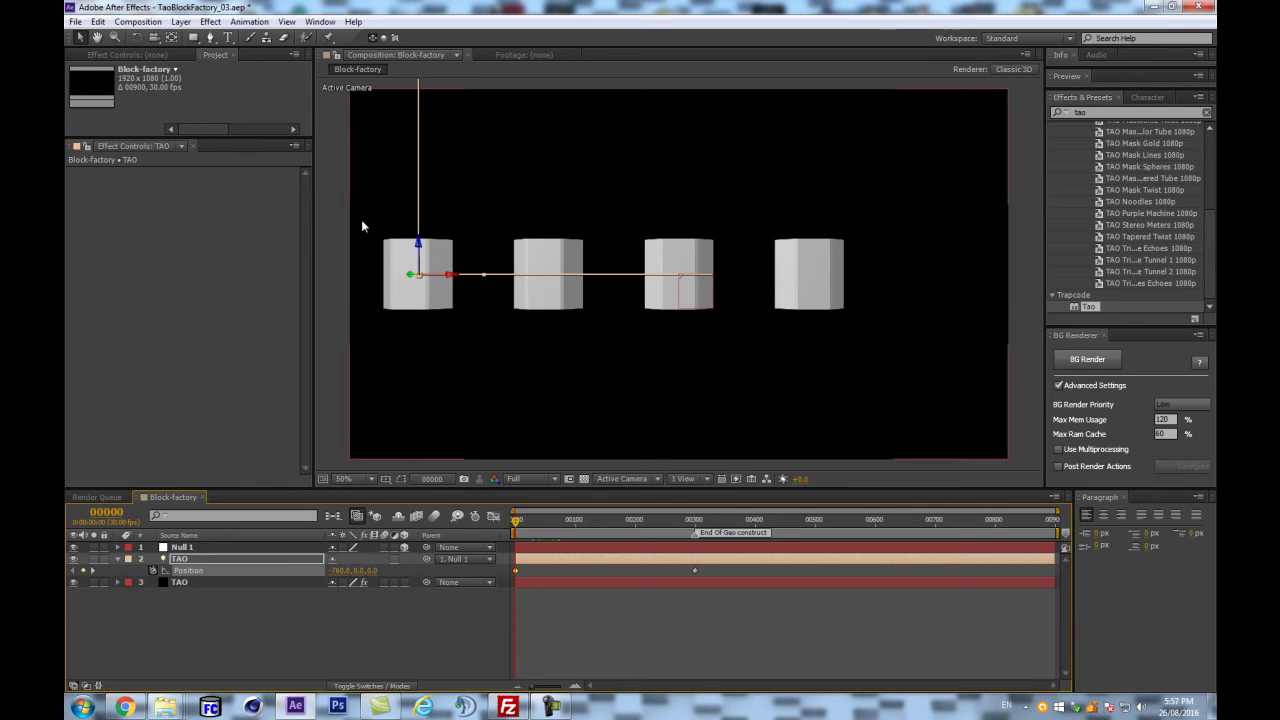
- Set the TAO light's X position to 760 at frame 300 and return to the first frame
left_click(681, 520)
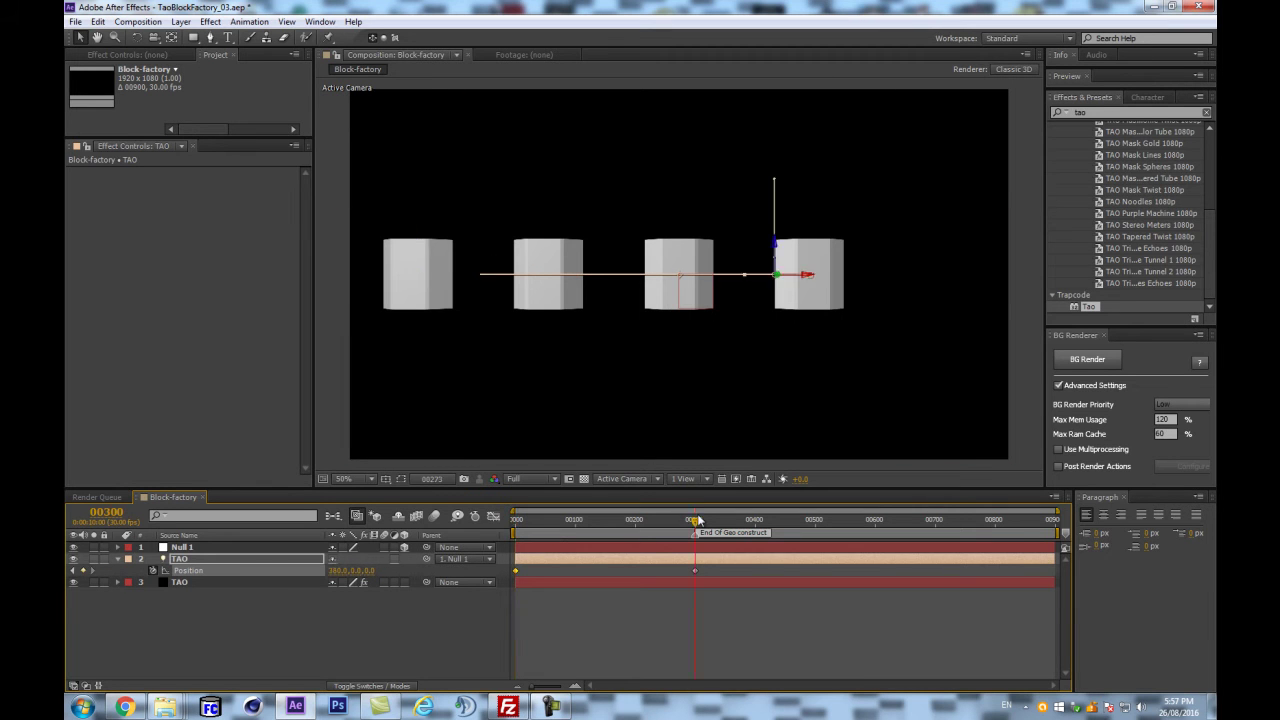
key("Home")
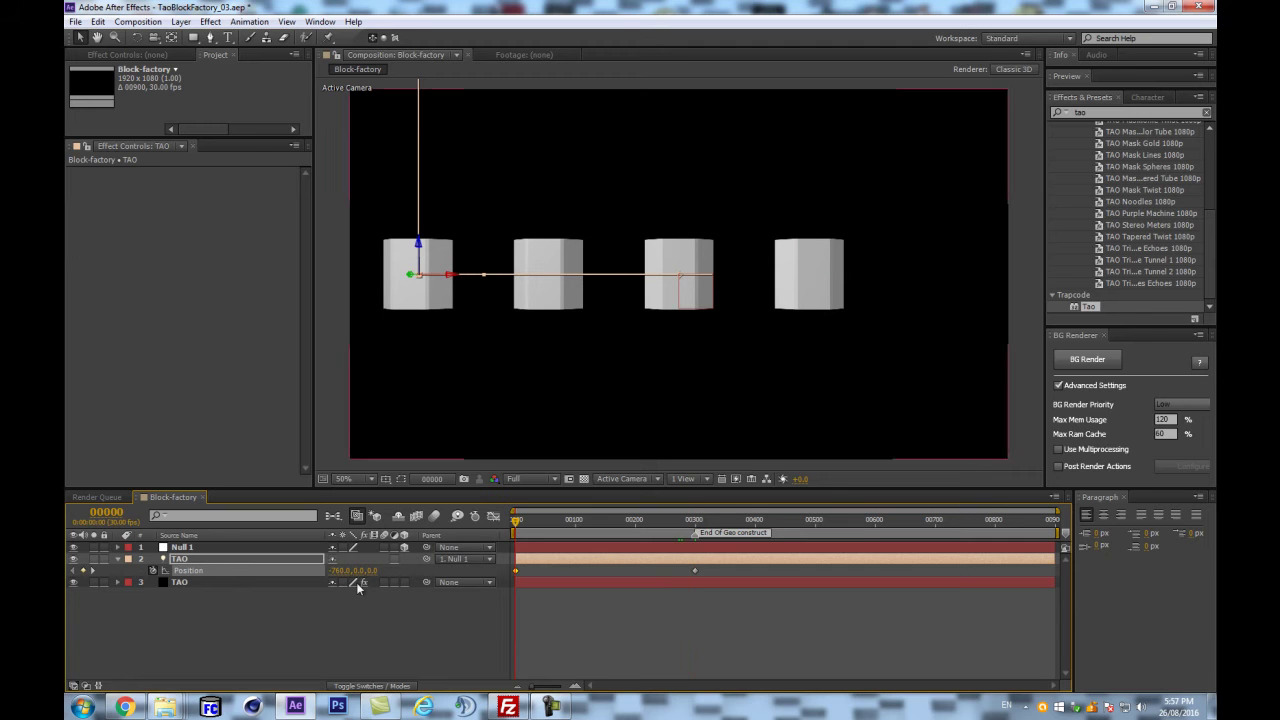
left_click(695, 521)
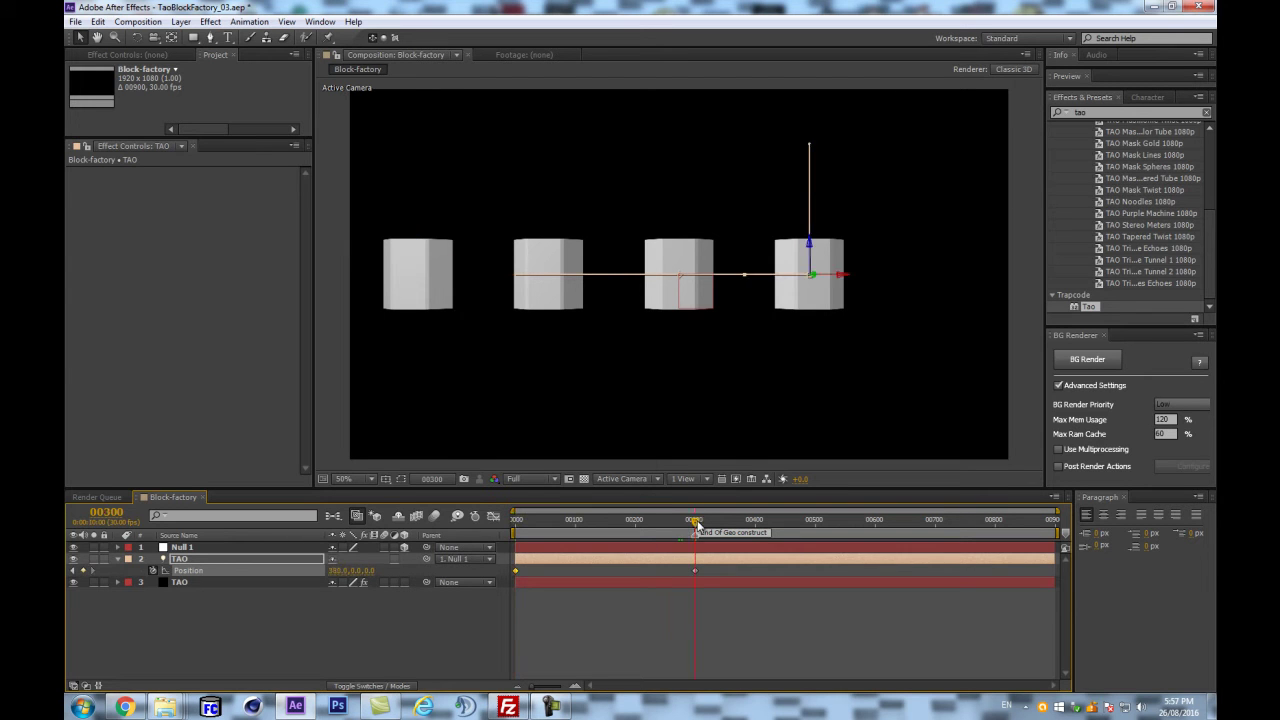
left_click(340, 570)
type("760")
key("Return")
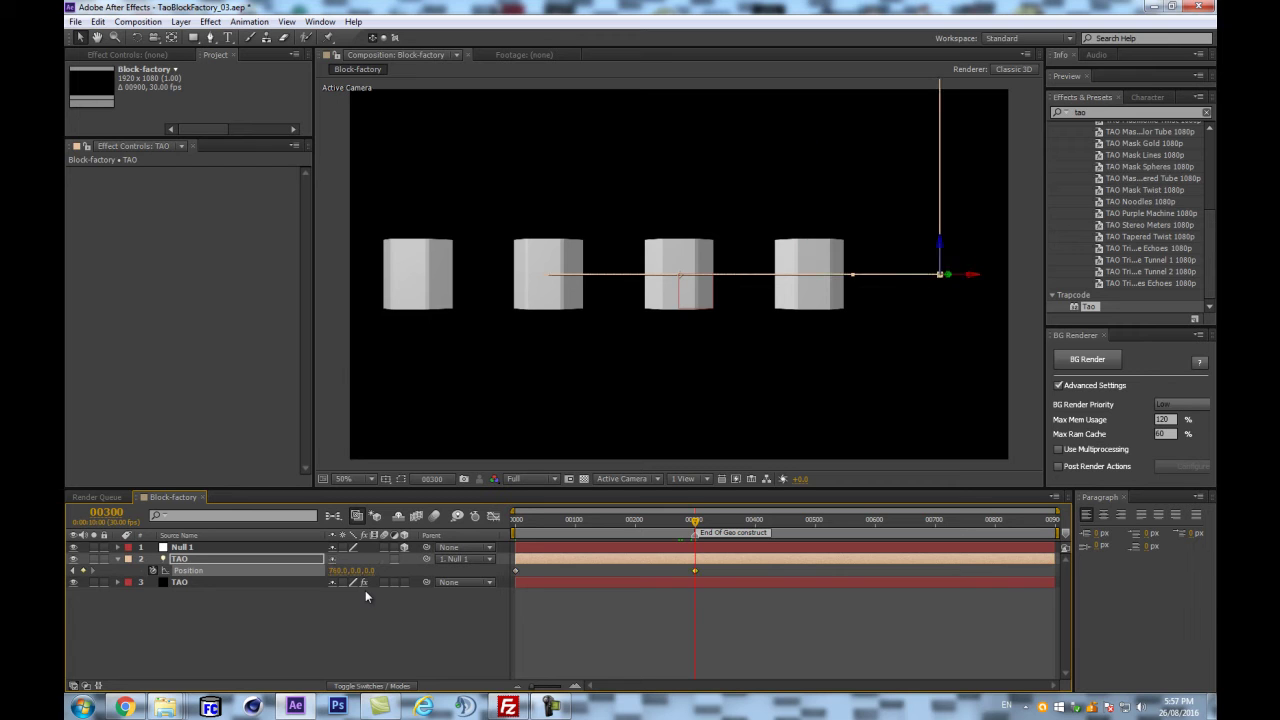
left_click(365, 592)
left_click_drag(599, 521, 484, 533)
left_click_drag(613, 526, 514, 532)
- Set the number of segments in the TAO solid's effect to 8
left_click(234, 582)
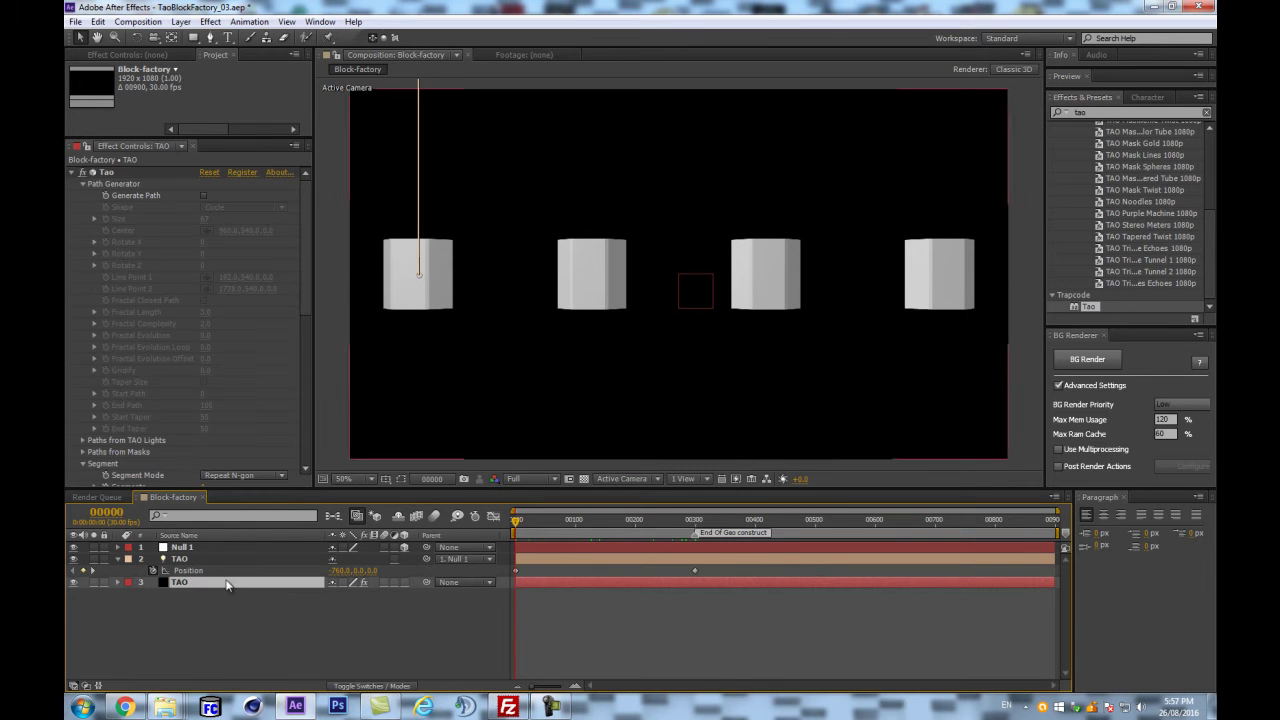
scroll(280, 341, "down", 5)
left_click(209, 271)
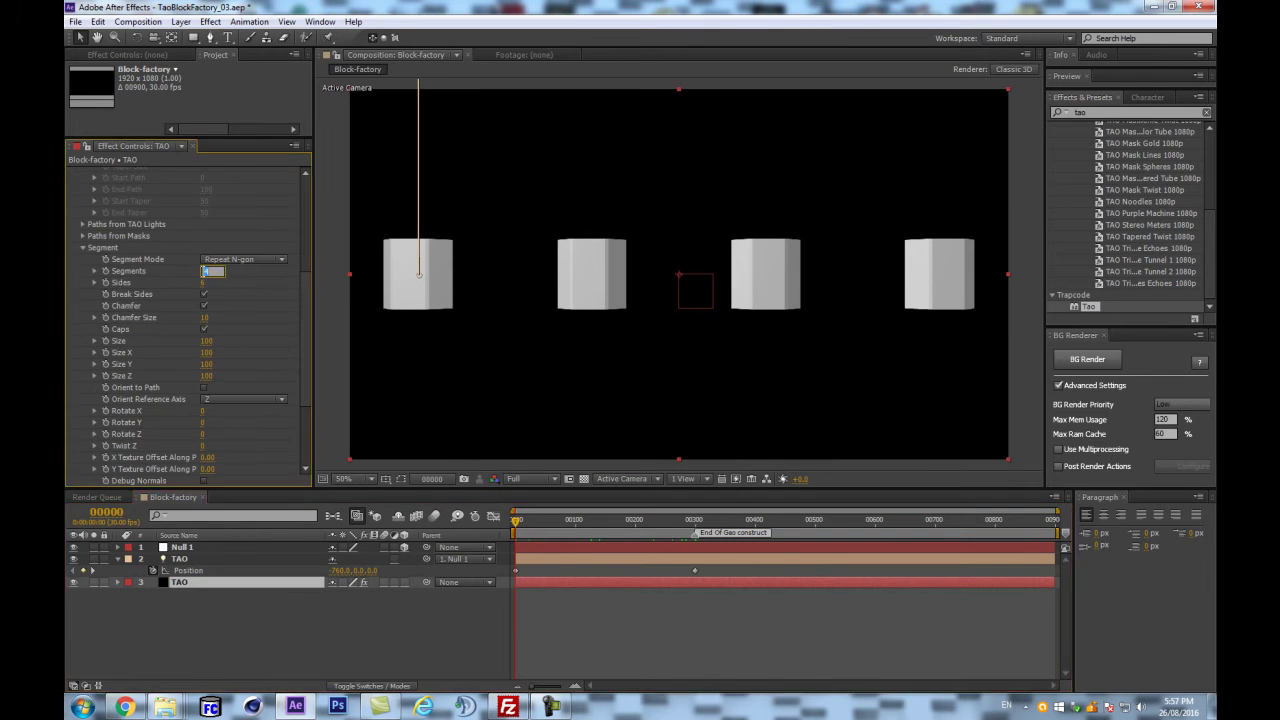
type("8")
key("Return")
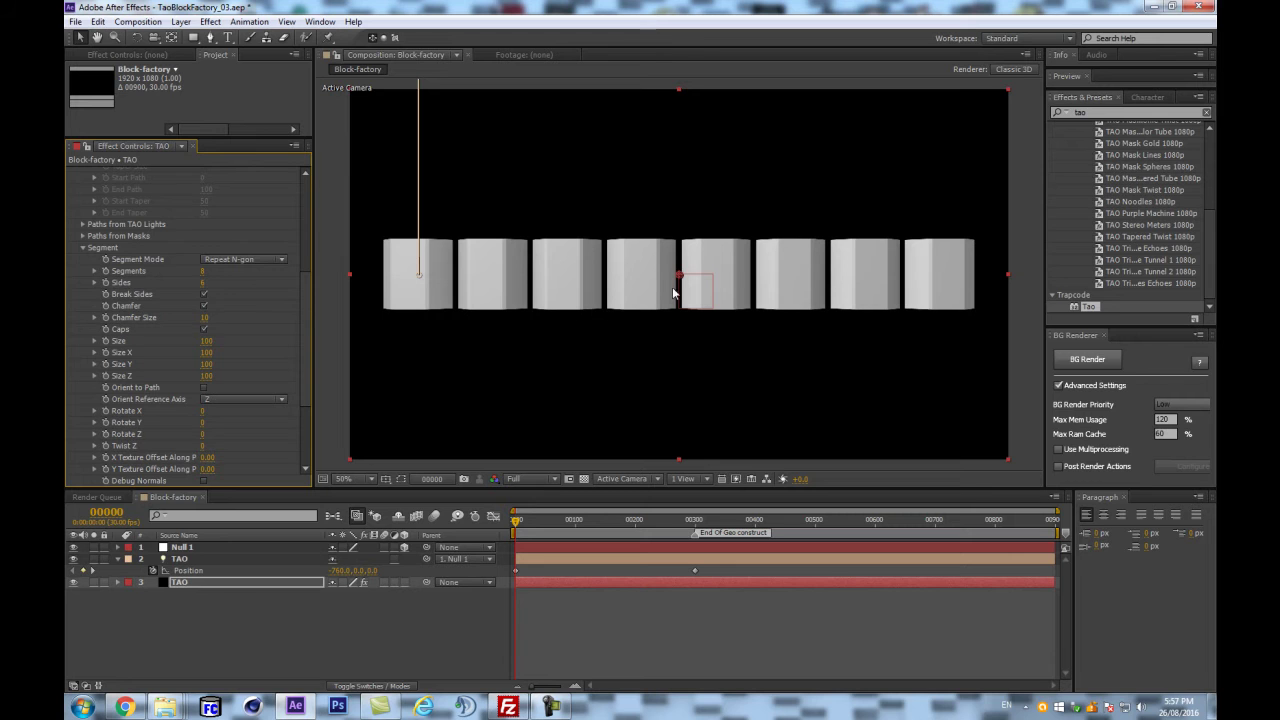
- Collapse the TAO light's properties and rename the light layer TAO seg:008
left_click(244, 602)
left_click(118, 559)
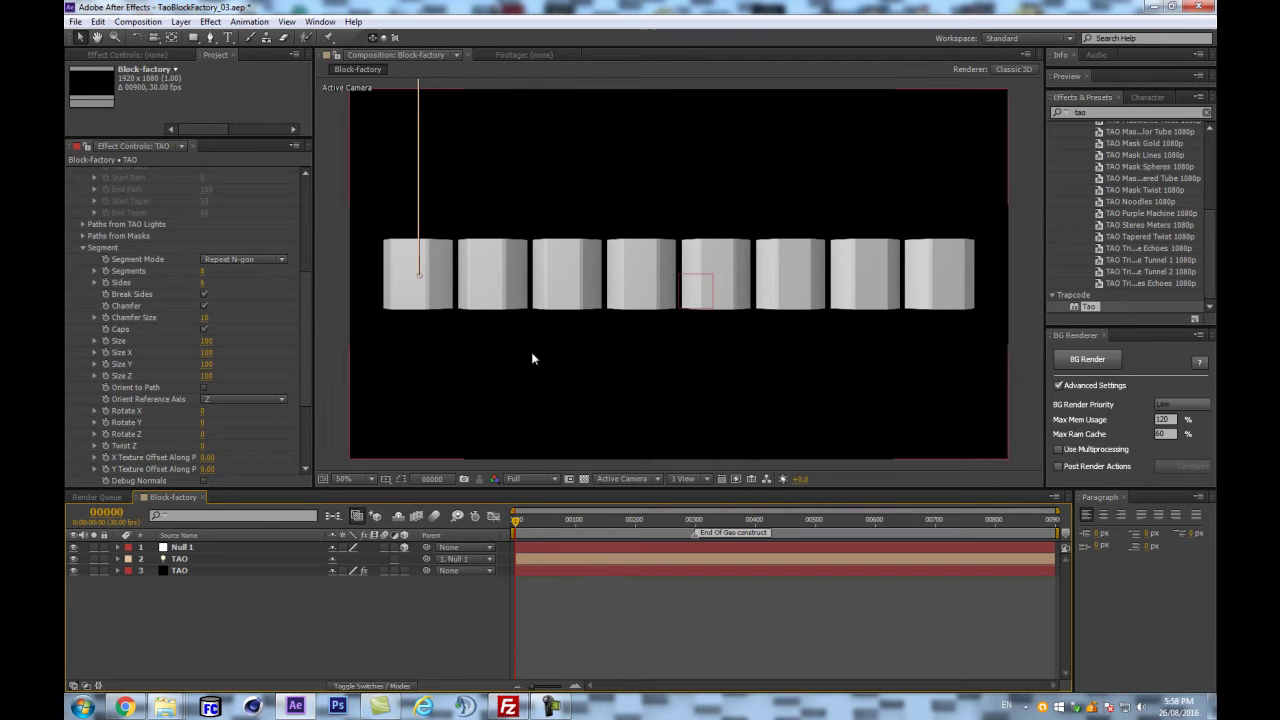
left_click(198, 558)
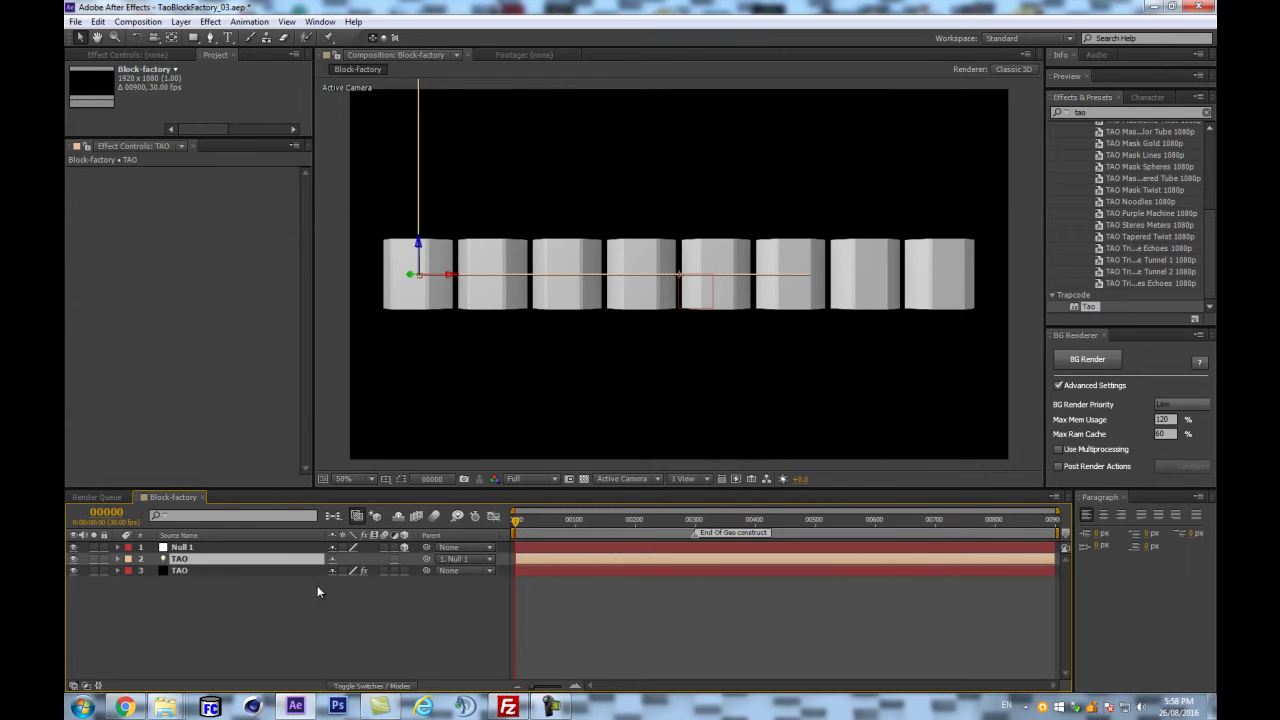
left_click(178, 570)
left_click(199, 561)
key("Return")
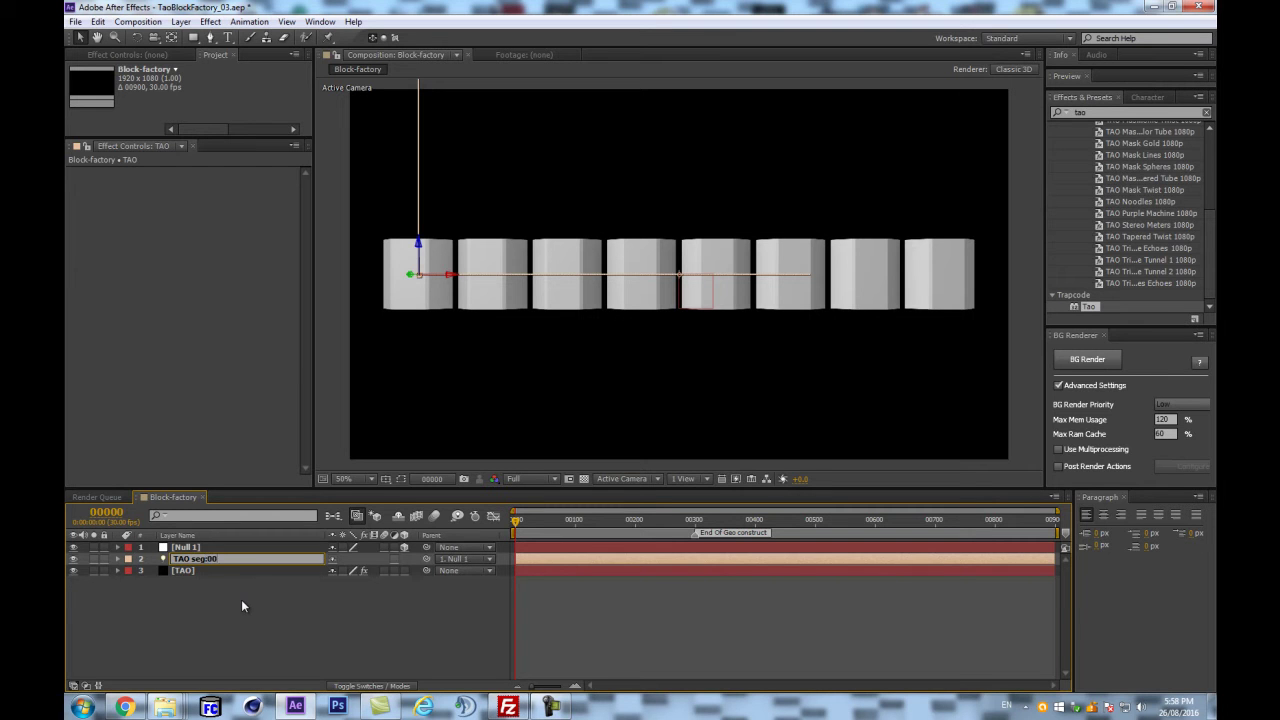
key("Return")
left_click(271, 588)
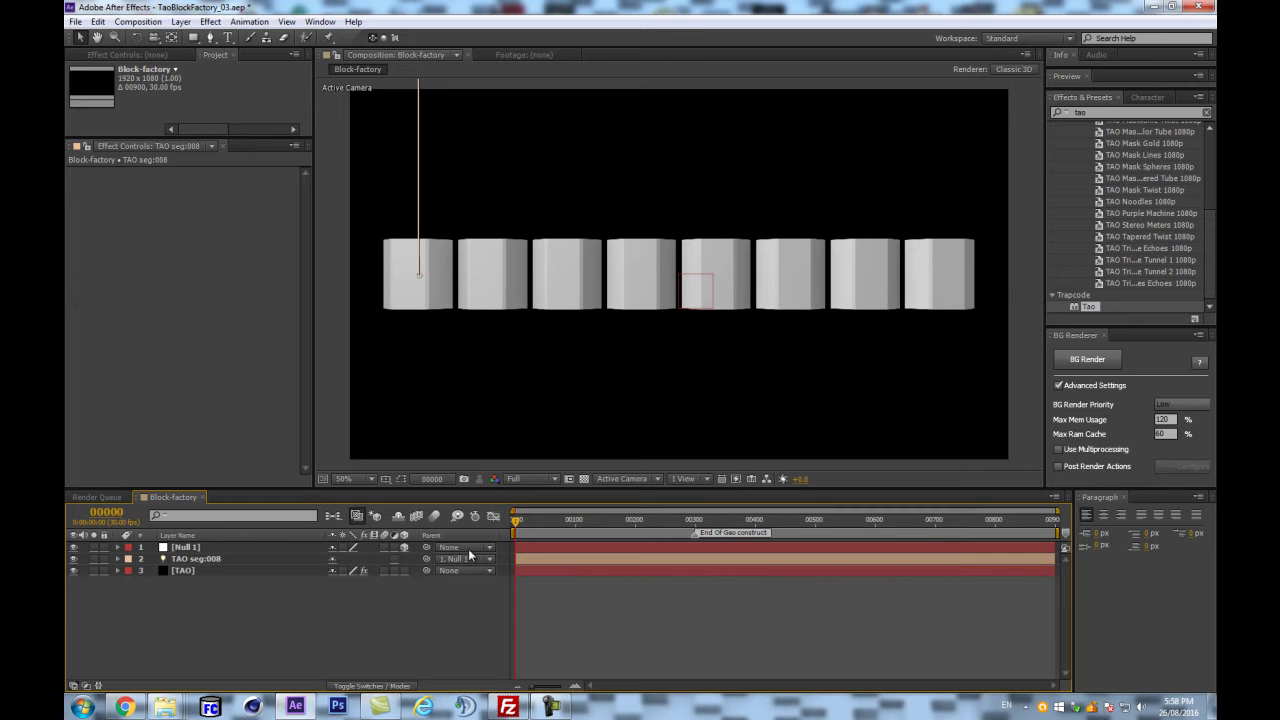
- Try 87 segments in the TAO solid's effect and return the count to 8
left_click(197, 571)
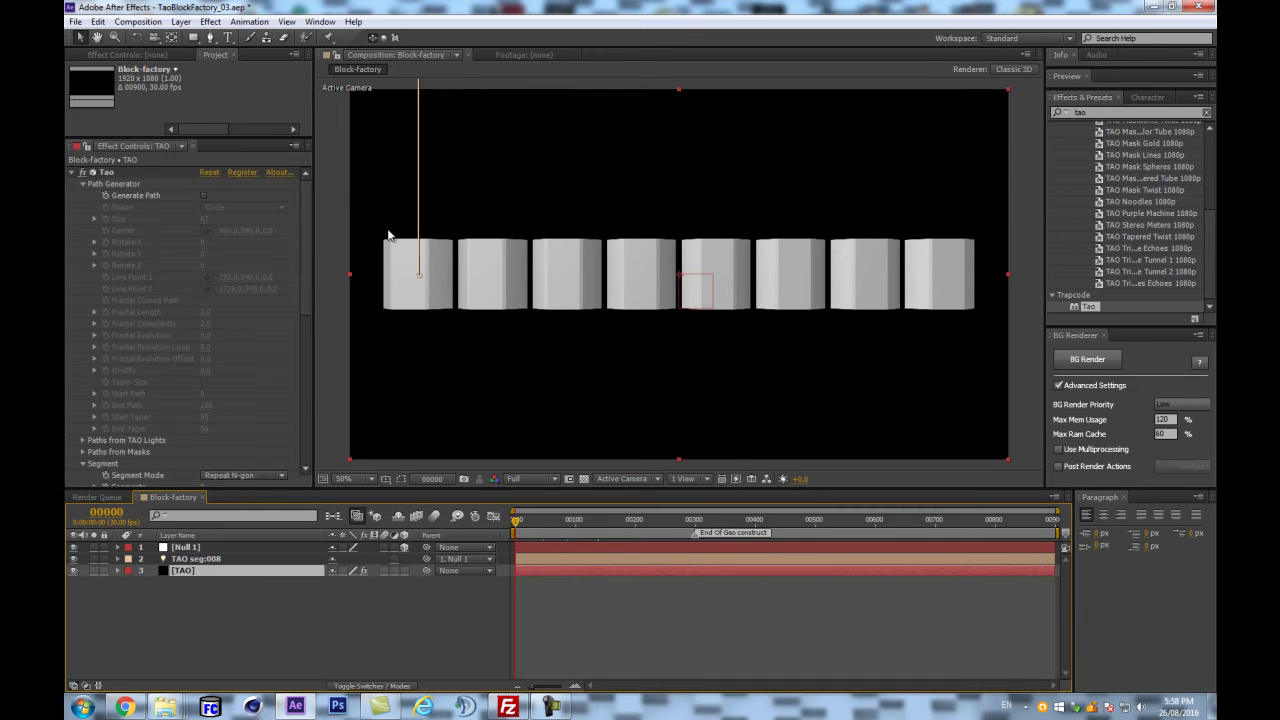
scroll(184, 312, "down", 5)
left_click_drag(207, 278, 277, 267)
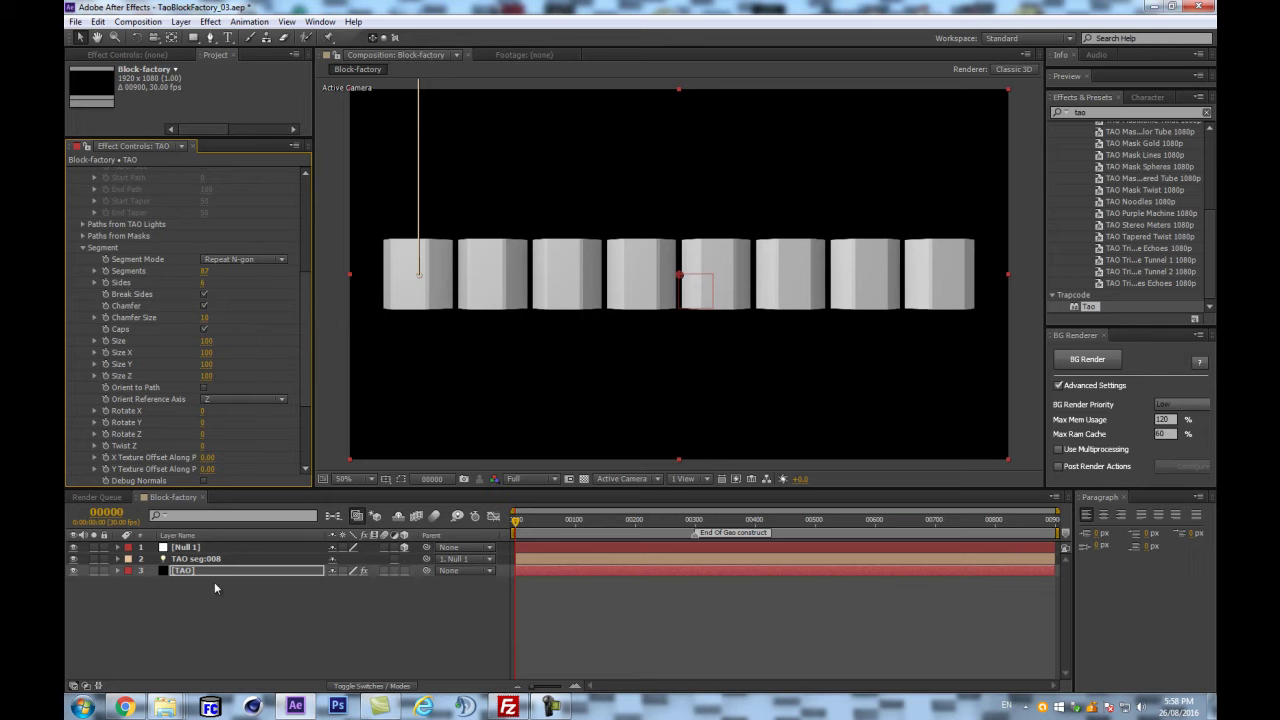
left_click(199, 559)
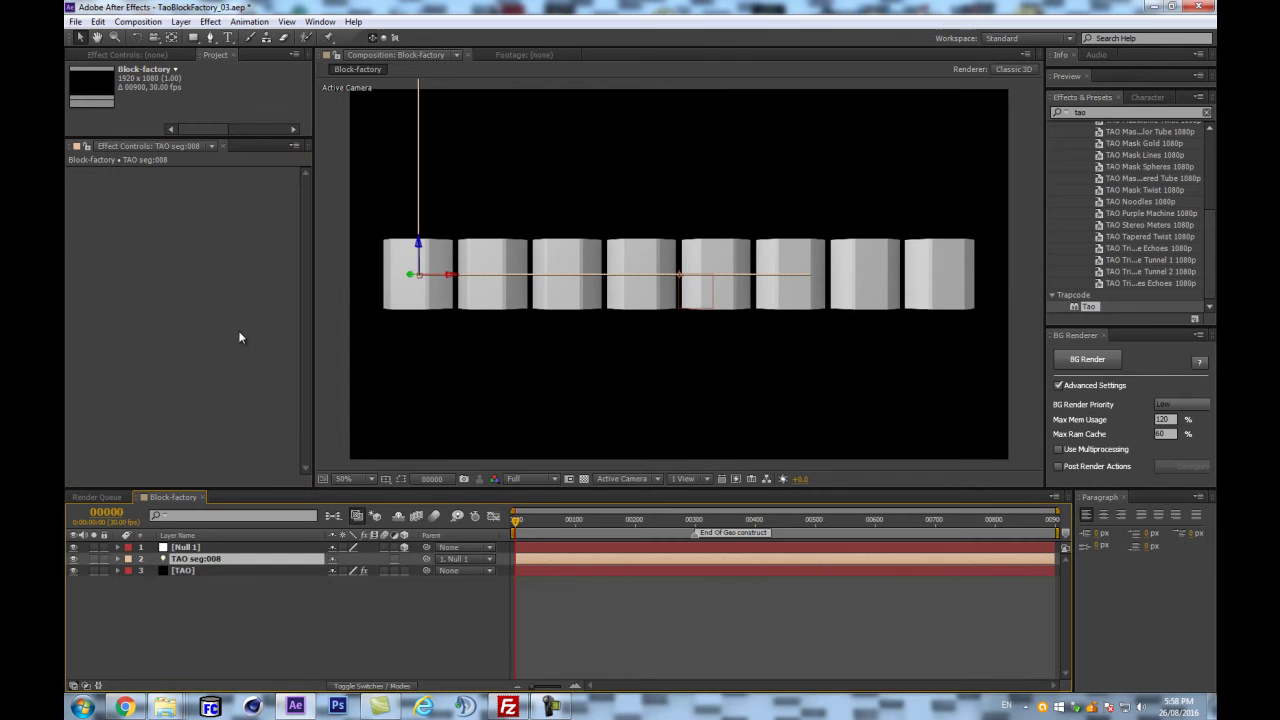
left_click(183, 570)
left_click(83, 349)
scroll(198, 370, "down", 3)
left_click(205, 272)
left_click(554, 343)
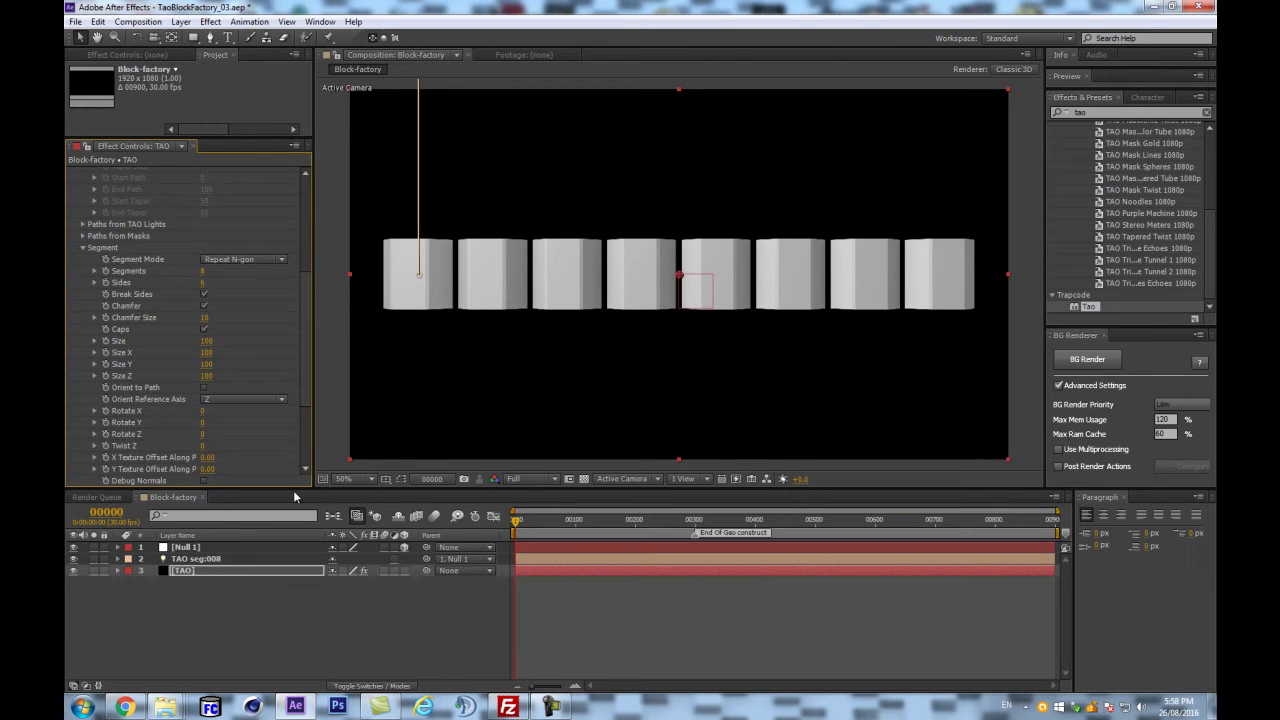
- Reveal the Light Options of TAO seg:008, enlarge the timeline, and start keyframing the light's Color at the first frame
left_click(226, 560)
key("a")
key("a")
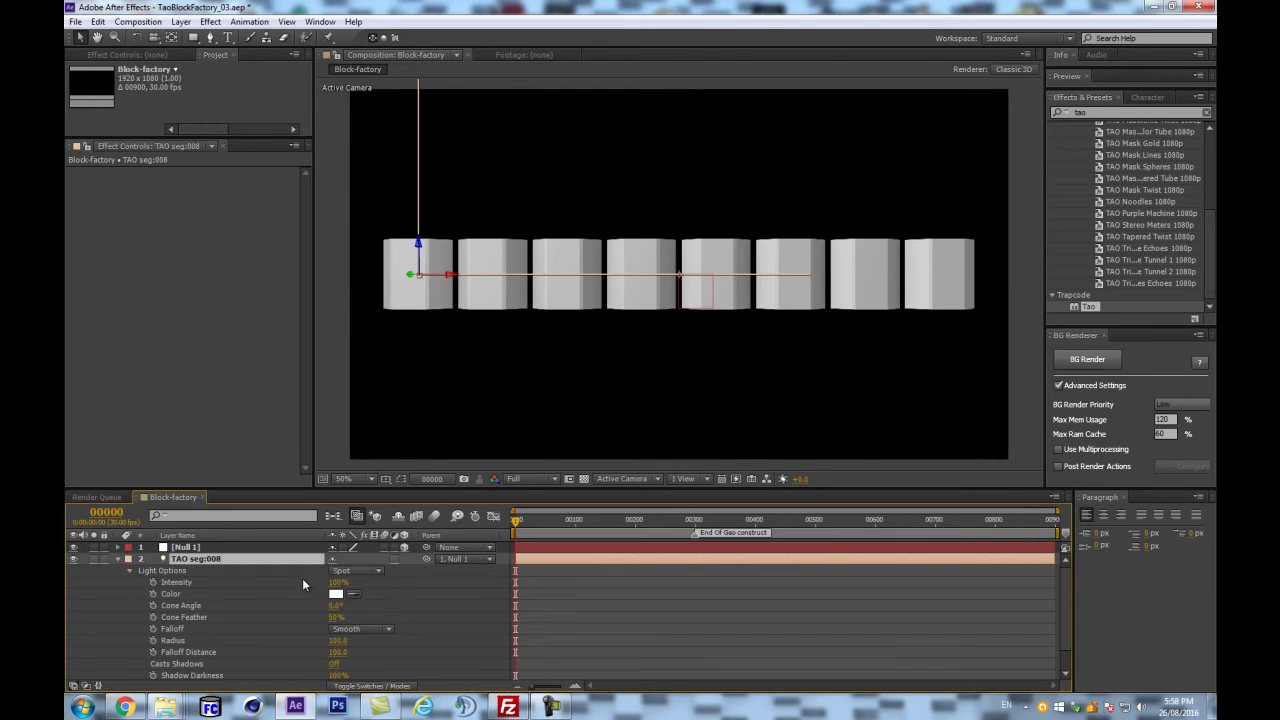
scroll(566, 606, "down", 1)
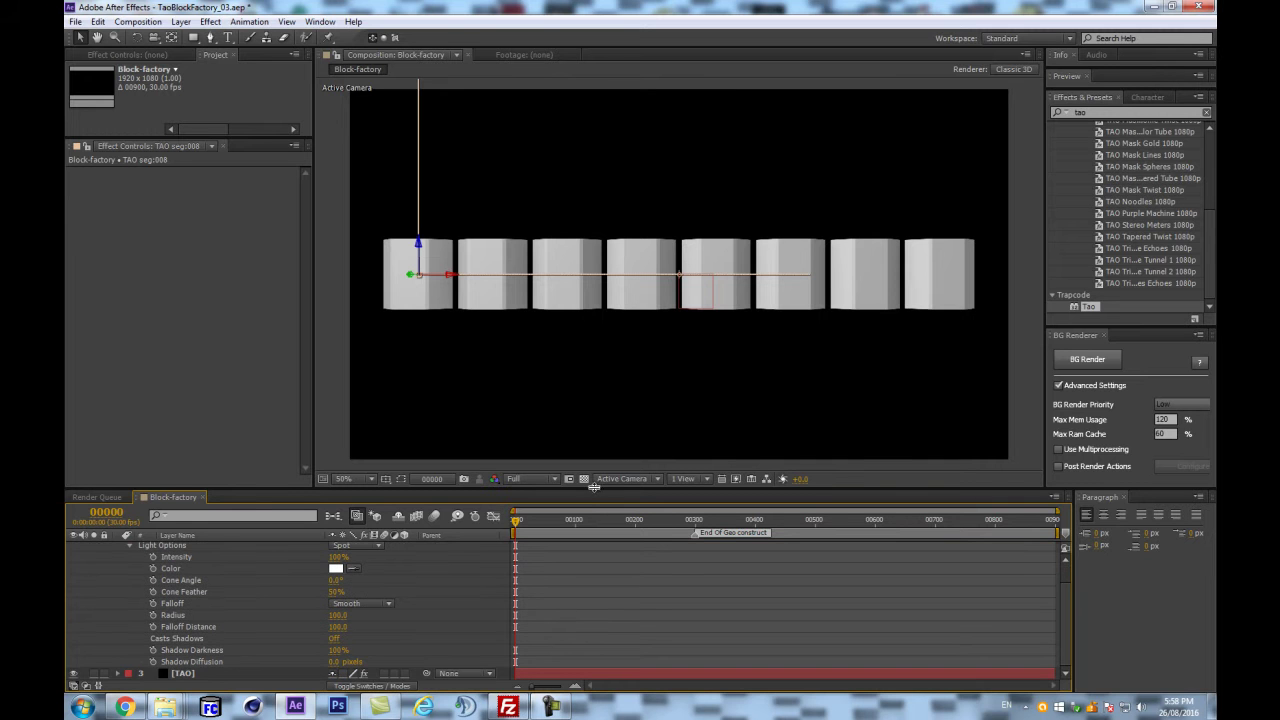
left_click_drag(590, 490, 578, 366)
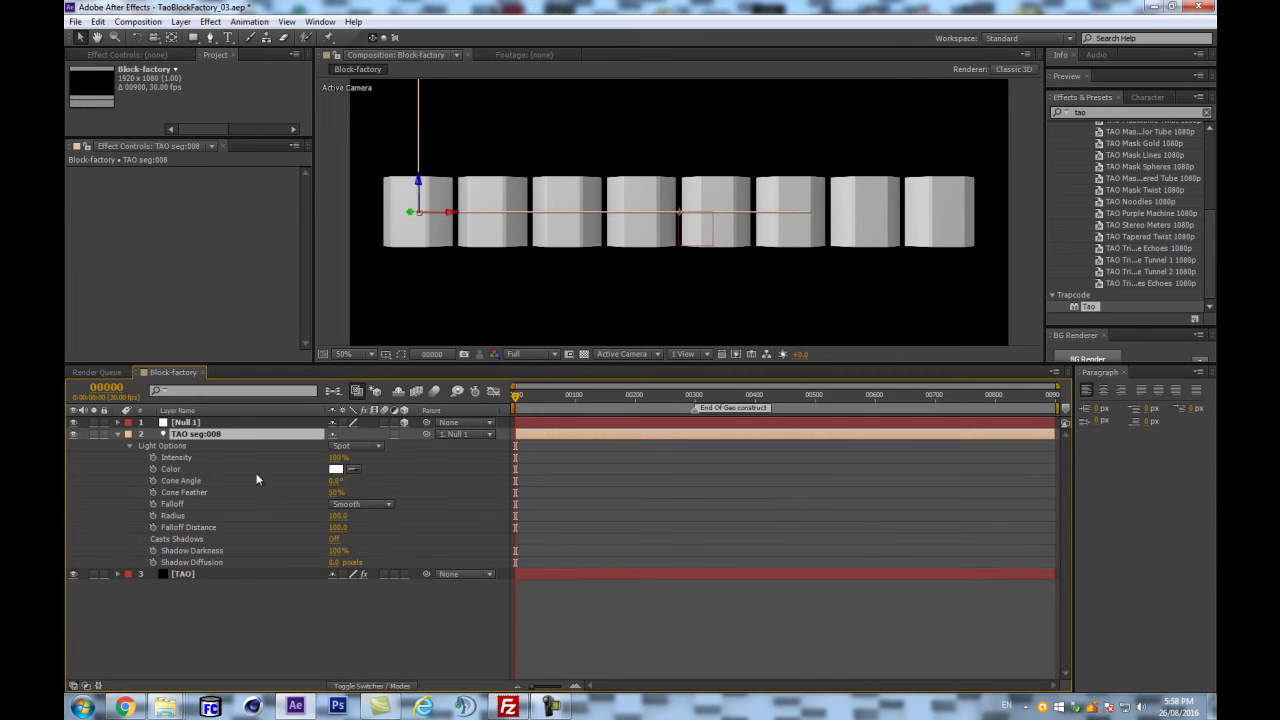
left_click(154, 469)
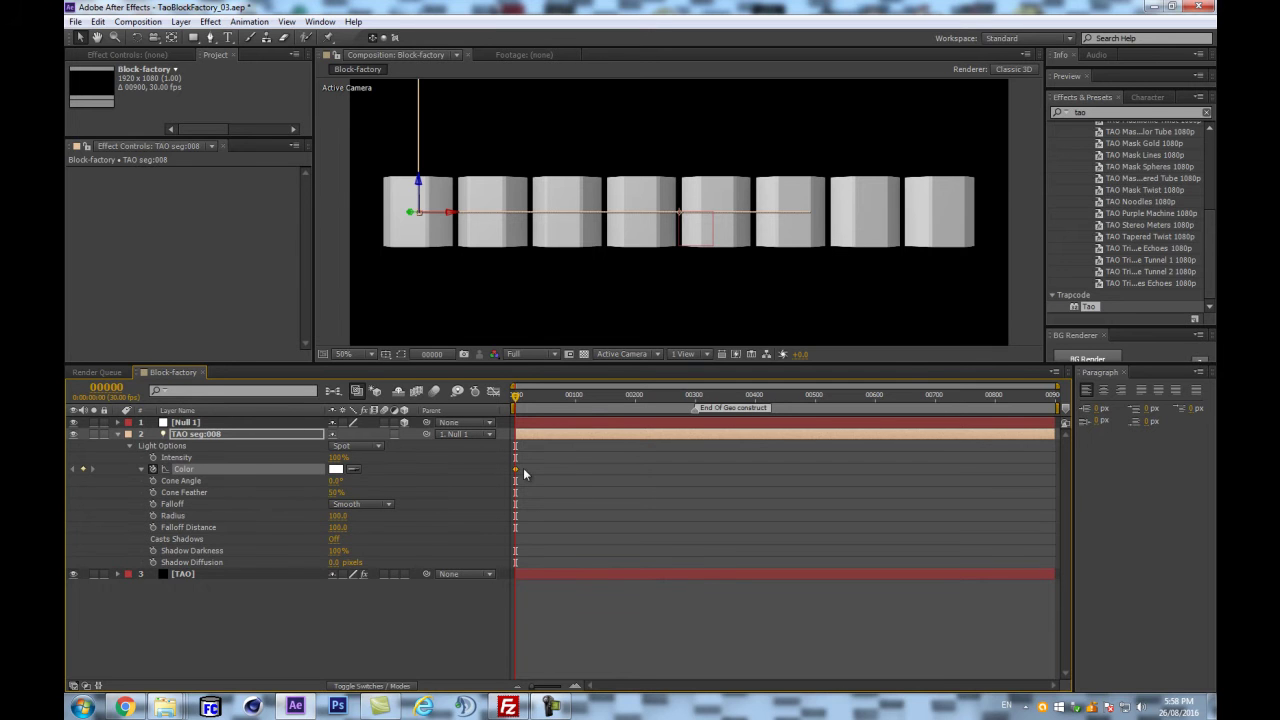
- Go to frame 300 at the construct marker and divide 300 by 8 in the Calculator to get the frame interval per block
left_click(694, 396)
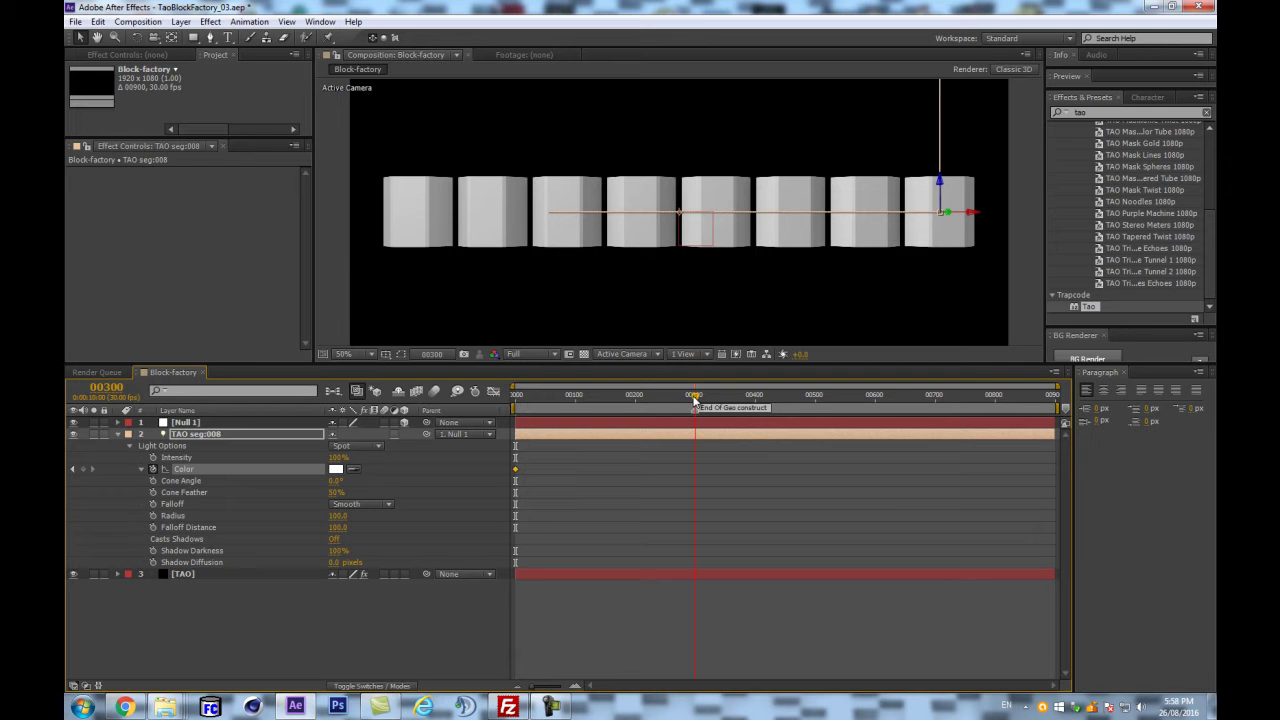
mouse_move(694, 400)
left_mouse_down()
mouse_move(432, 400)
mouse_move(698, 394)
left_mouse_up()
key("super+r")
type("calc")
key("Return")
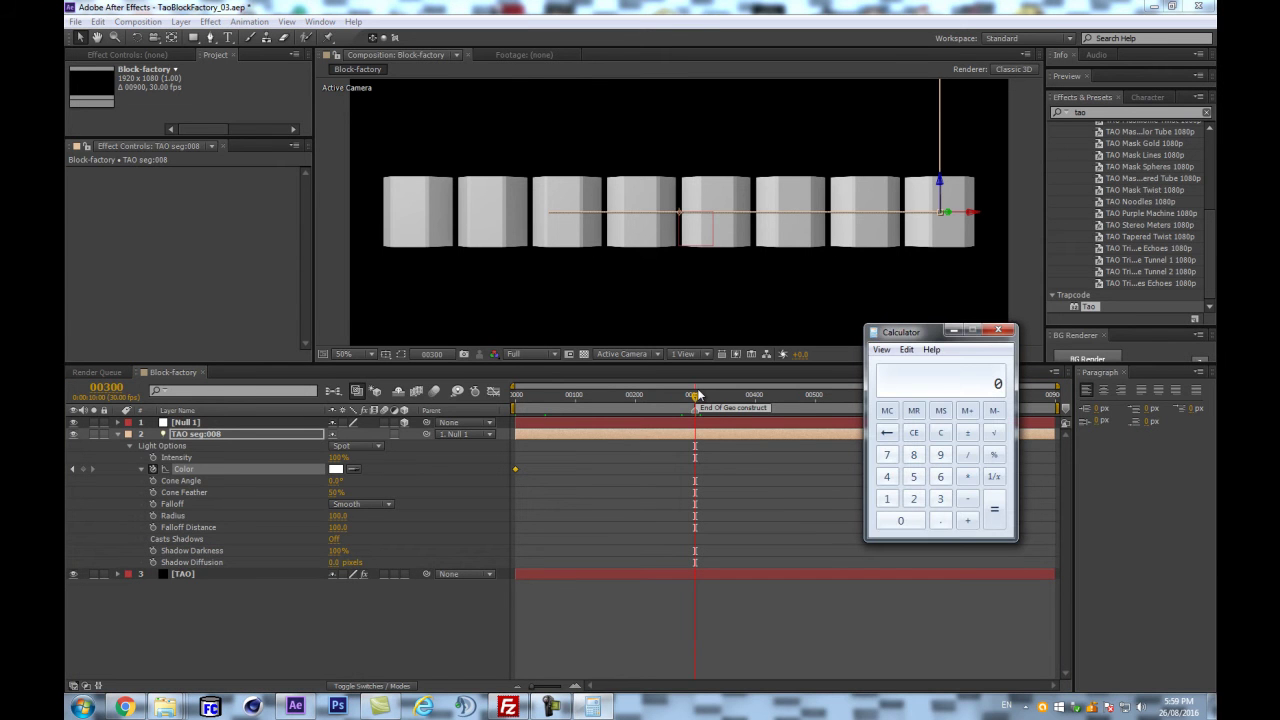
type("300")
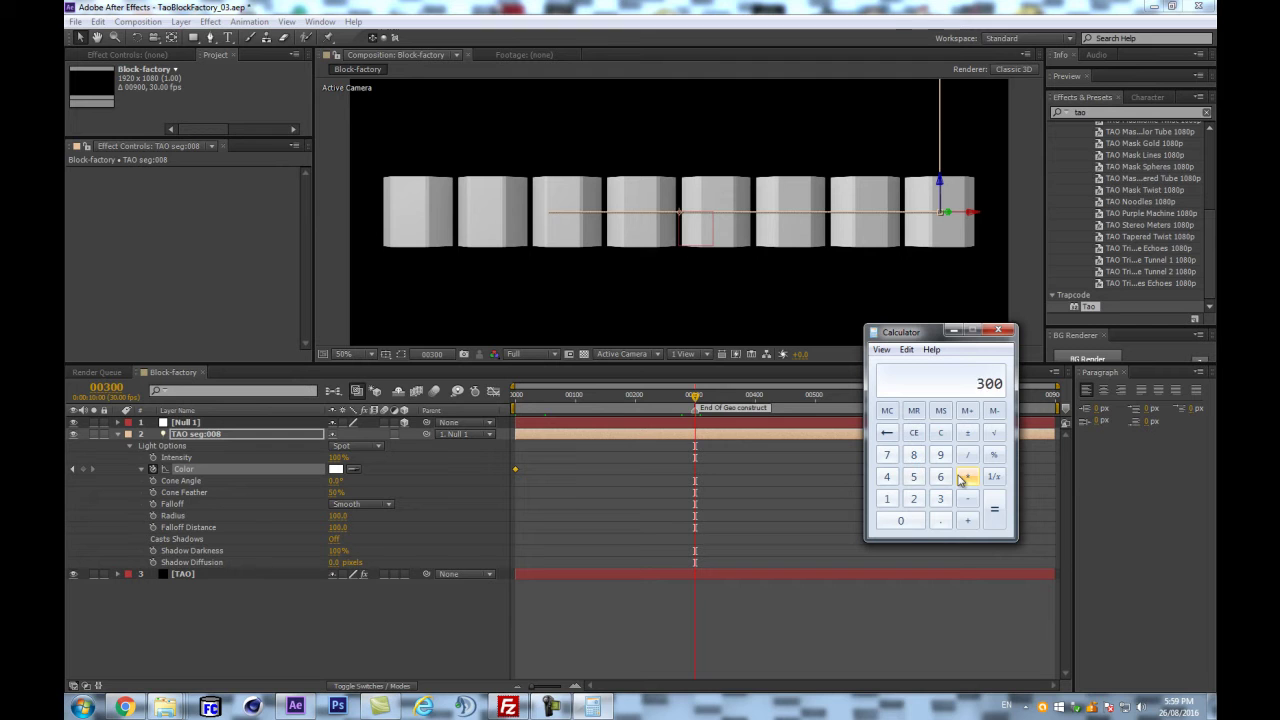
type("8")
key("Return")
left_click(998, 330)
- Add a Color keyframe for the TAO seg:008 light at frame 37 and set it to red, B32121
left_click(572, 396)
left_click_drag(572, 396, 539, 401)
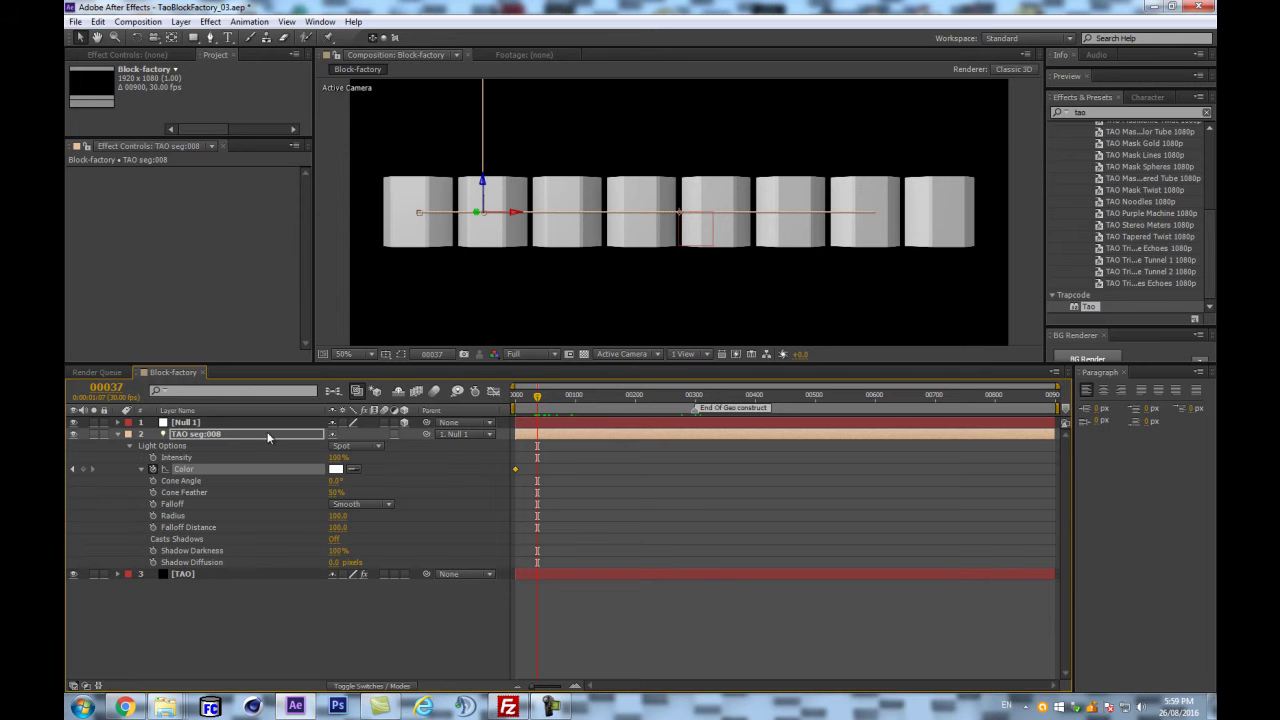
left_click(83, 470)
left_click(514, 469)
left_click(336, 470)
left_click(1003, 437)
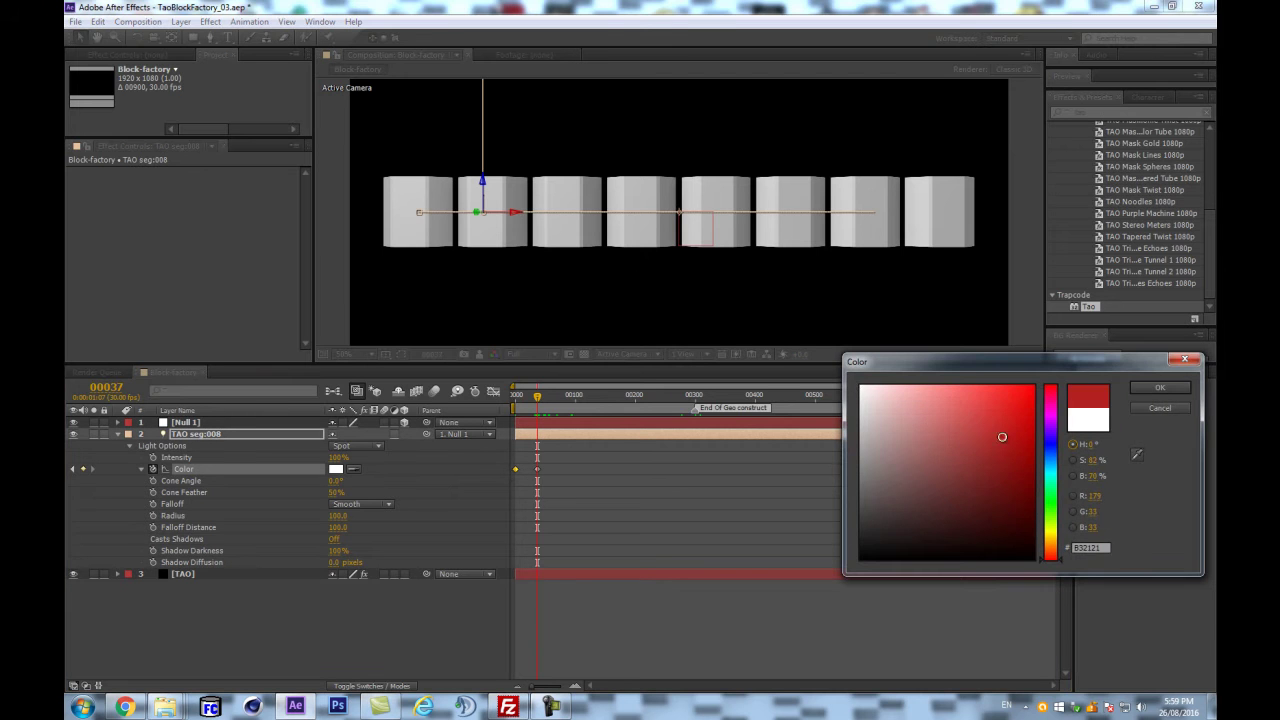
key("Return")
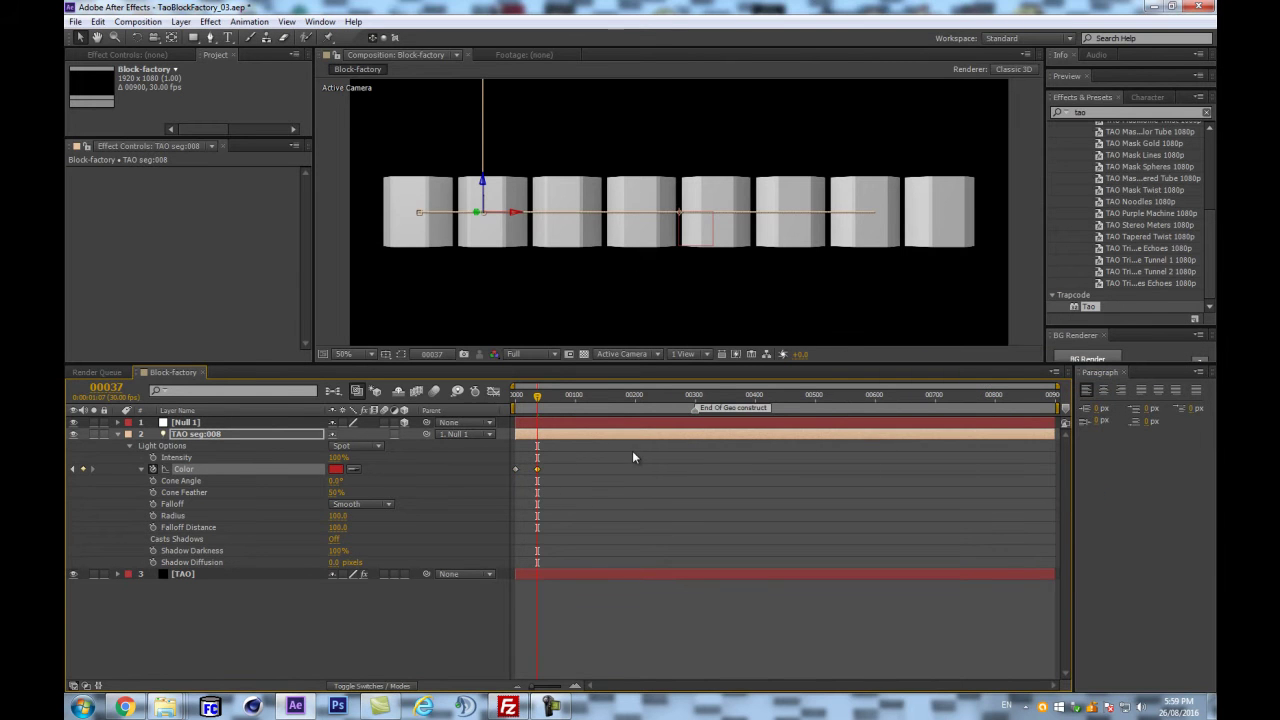
- Turn the light's first Color keyframe into a hold keyframe and set the Color at frame 37 to blue, 2943B6
right_click(516, 468)
left_click(580, 564)
left_click(337, 469)
left_click(1050, 452)
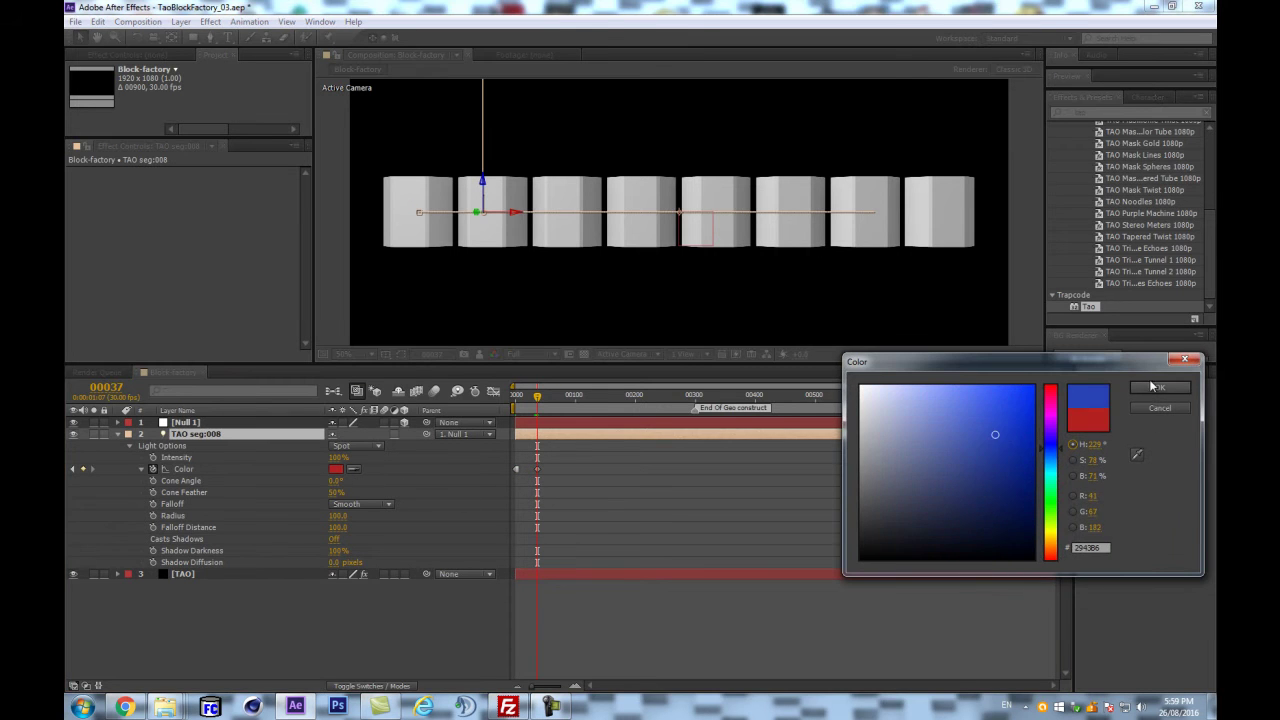
left_click(1159, 387)
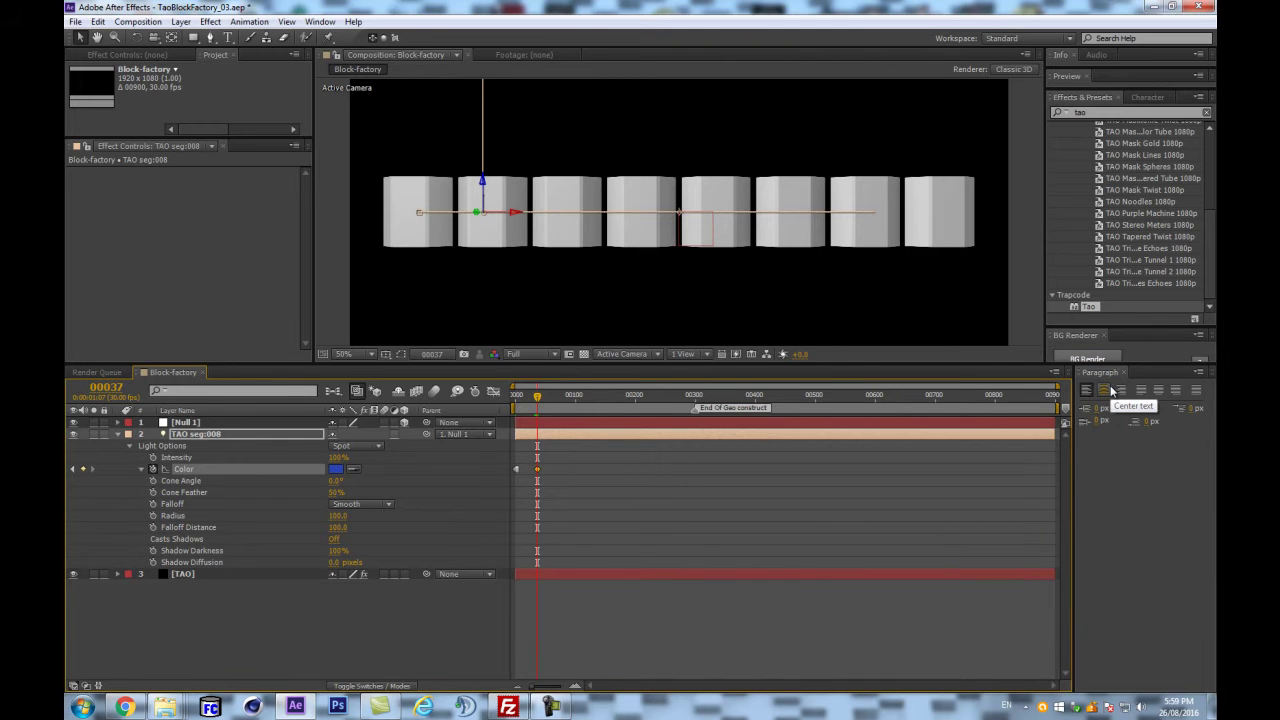
- Set the light's Color at the first frame to red, BA1212, and deselect the keyframes
left_click_drag(537, 398, 510, 401)
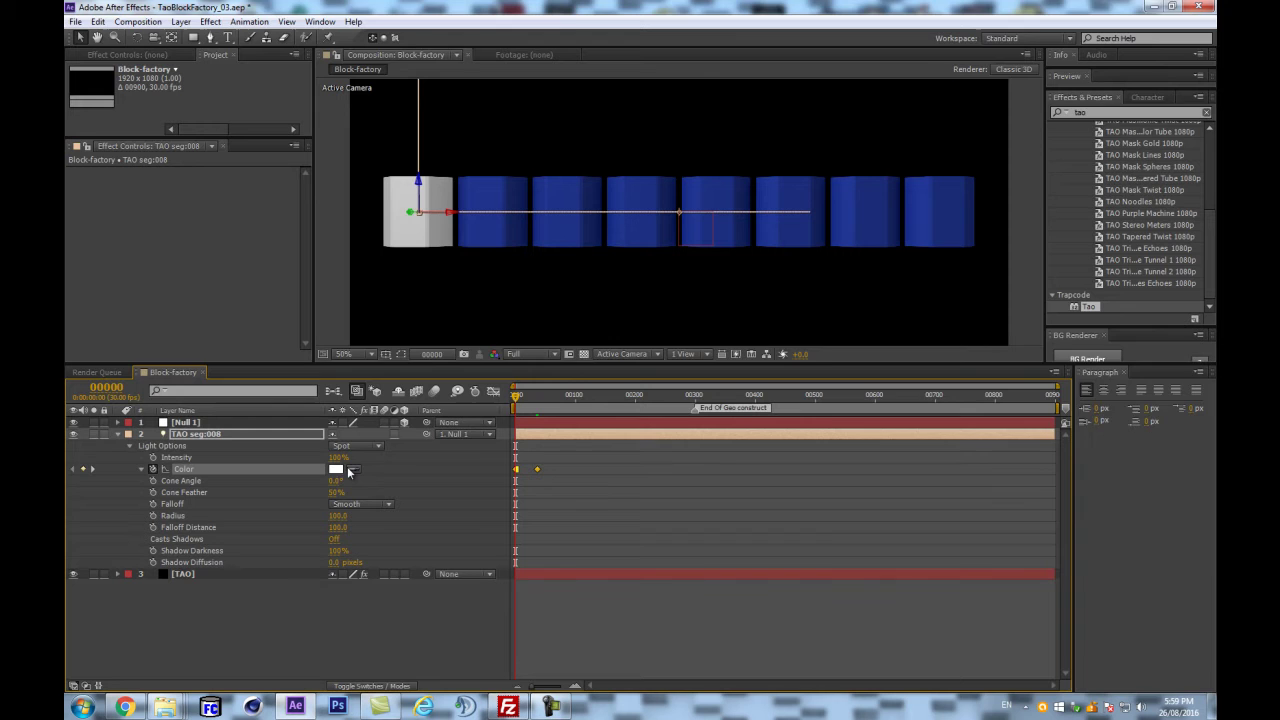
left_click(338, 469)
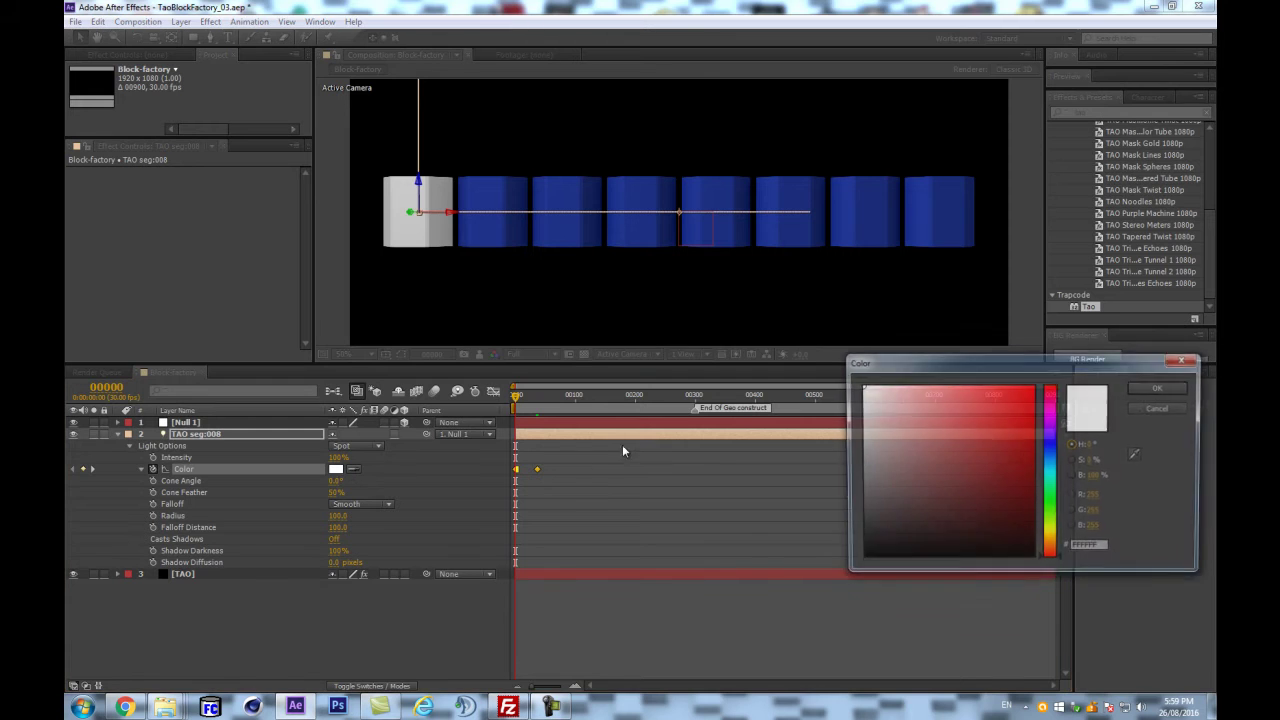
left_click(1022, 434)
left_click(1163, 368)
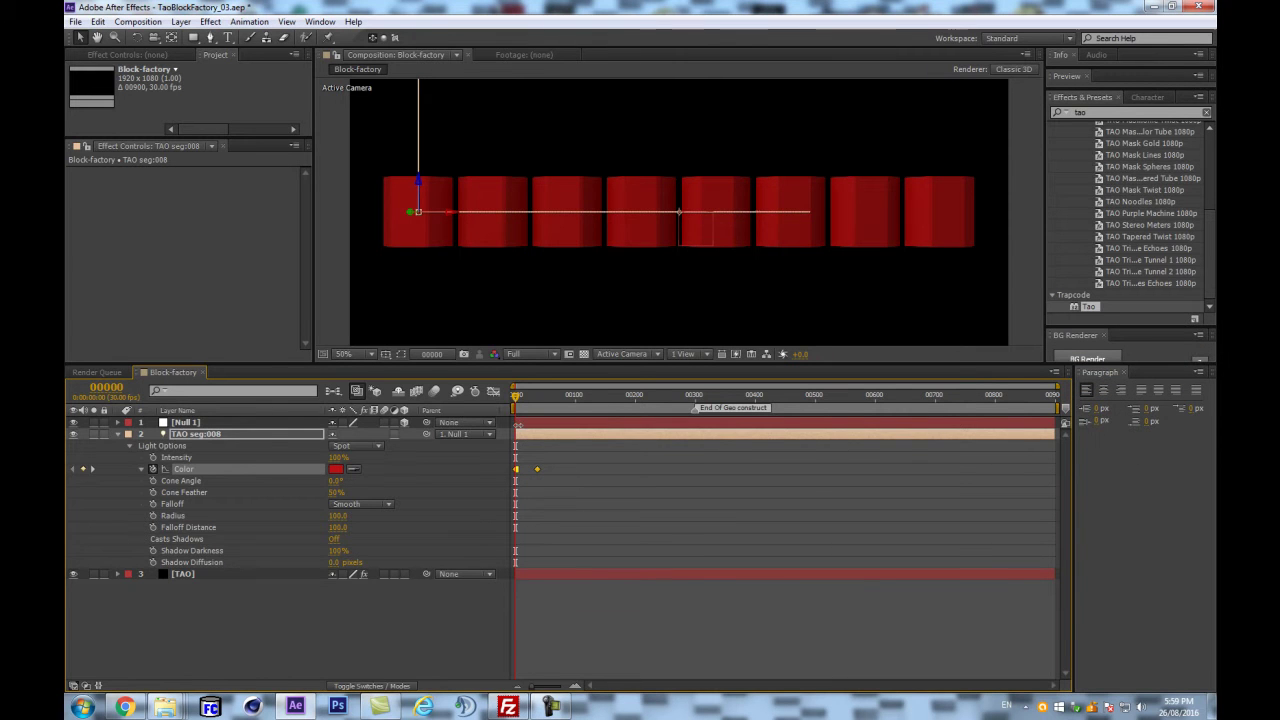
left_click(544, 455)
- Set the light's Color at frame 37 to blue and move the current time to frame 72
left_click_drag(516, 396, 537, 398)
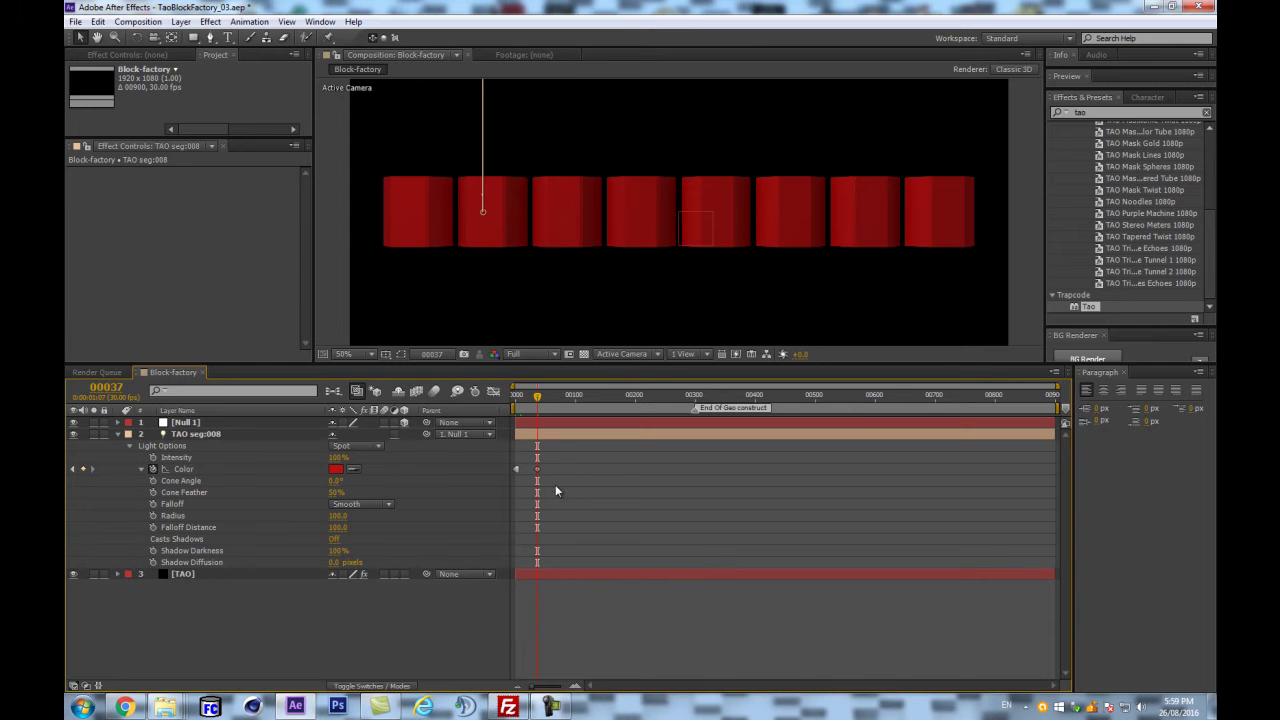
left_click_drag(555, 484, 520, 459)
left_click(337, 470)
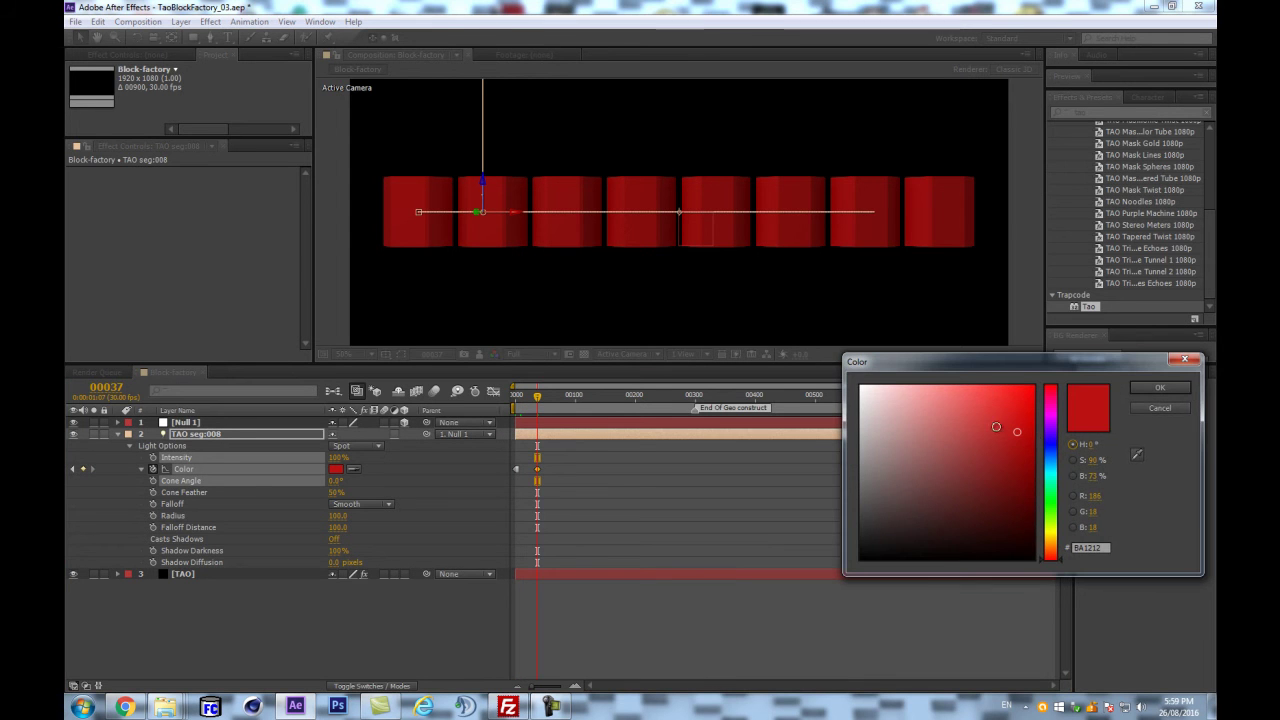
left_click(1047, 445)
key("Return")
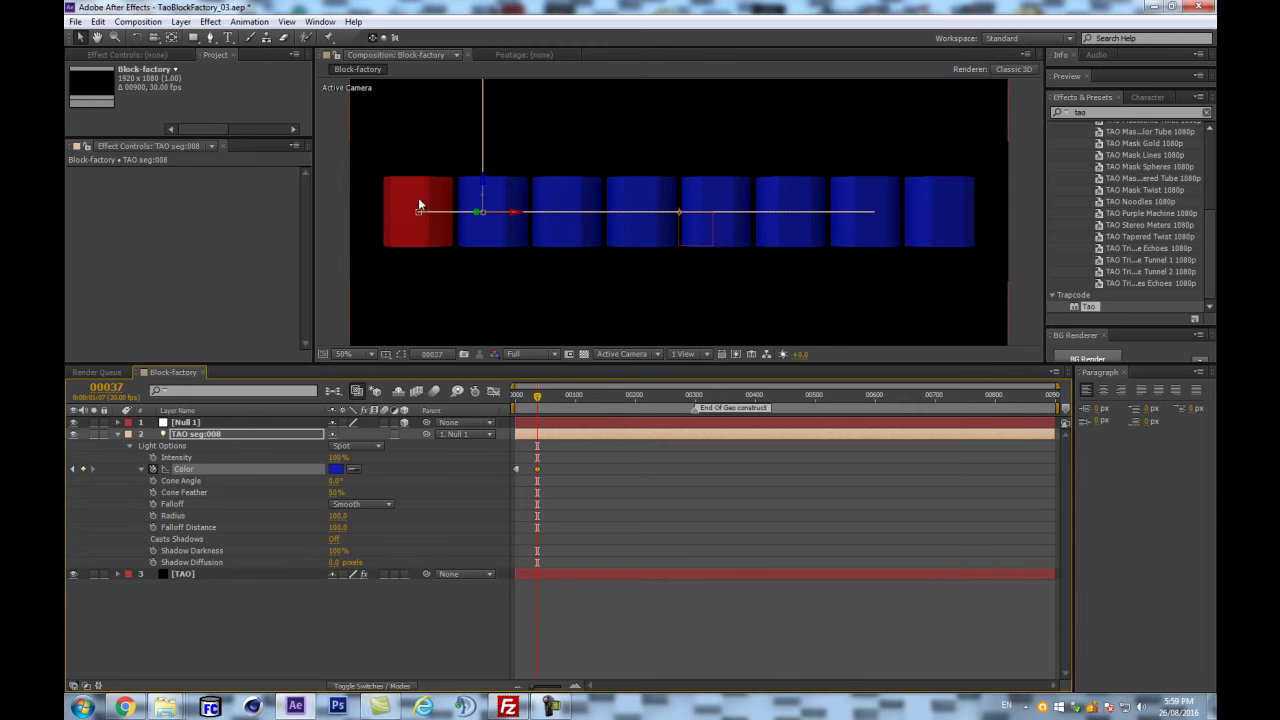
left_click_drag(537, 396, 557, 421)
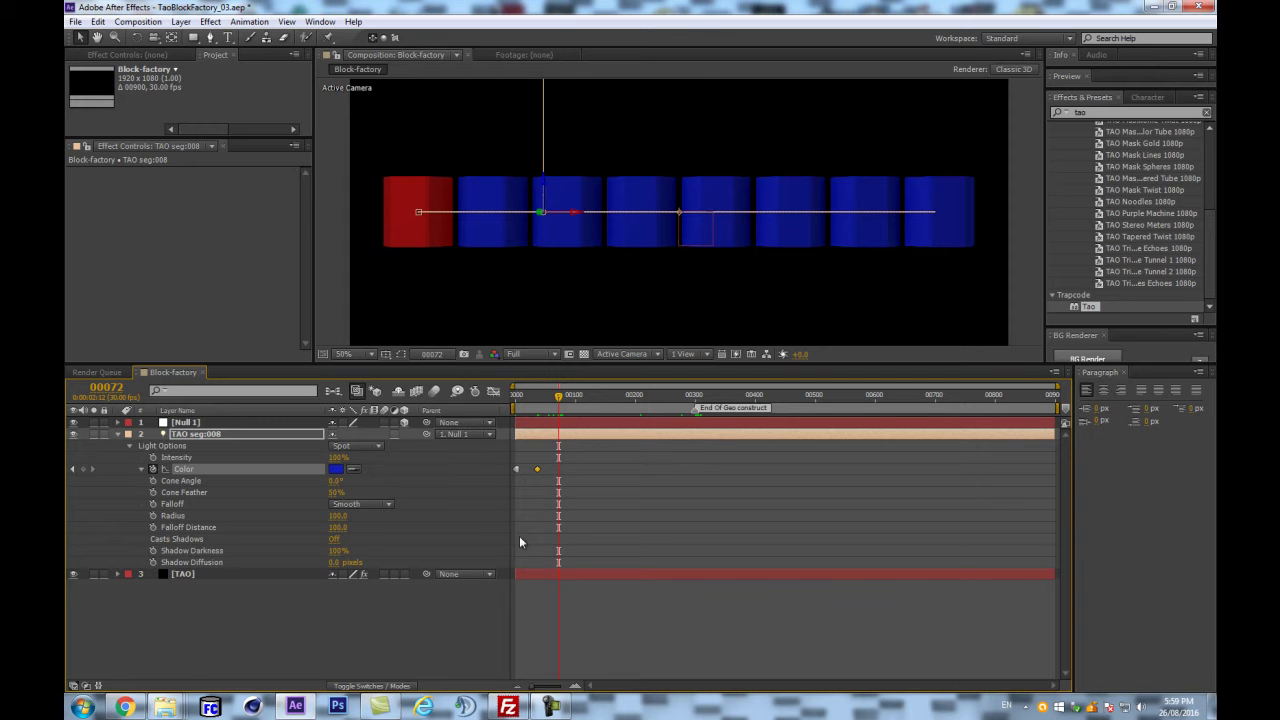
- Switch to Chrome and try to open kuler.com in a new tab
left_click(108, 709)
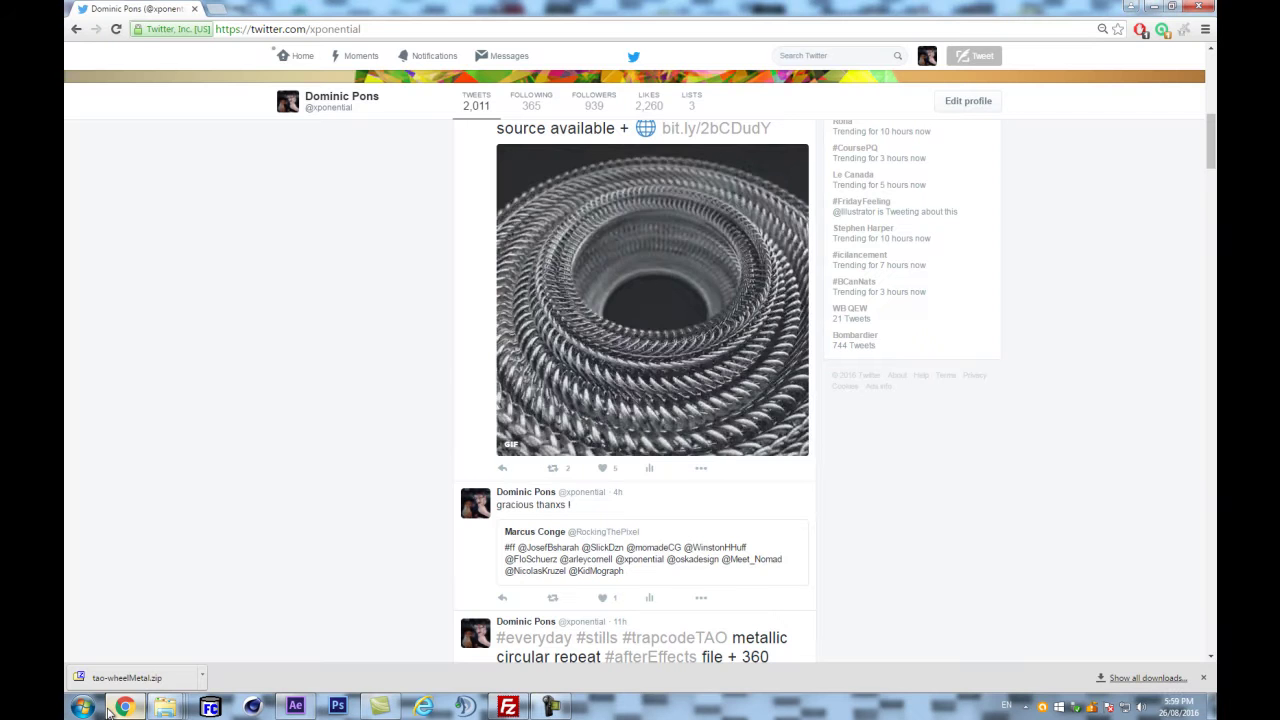
key("ctrl+t")
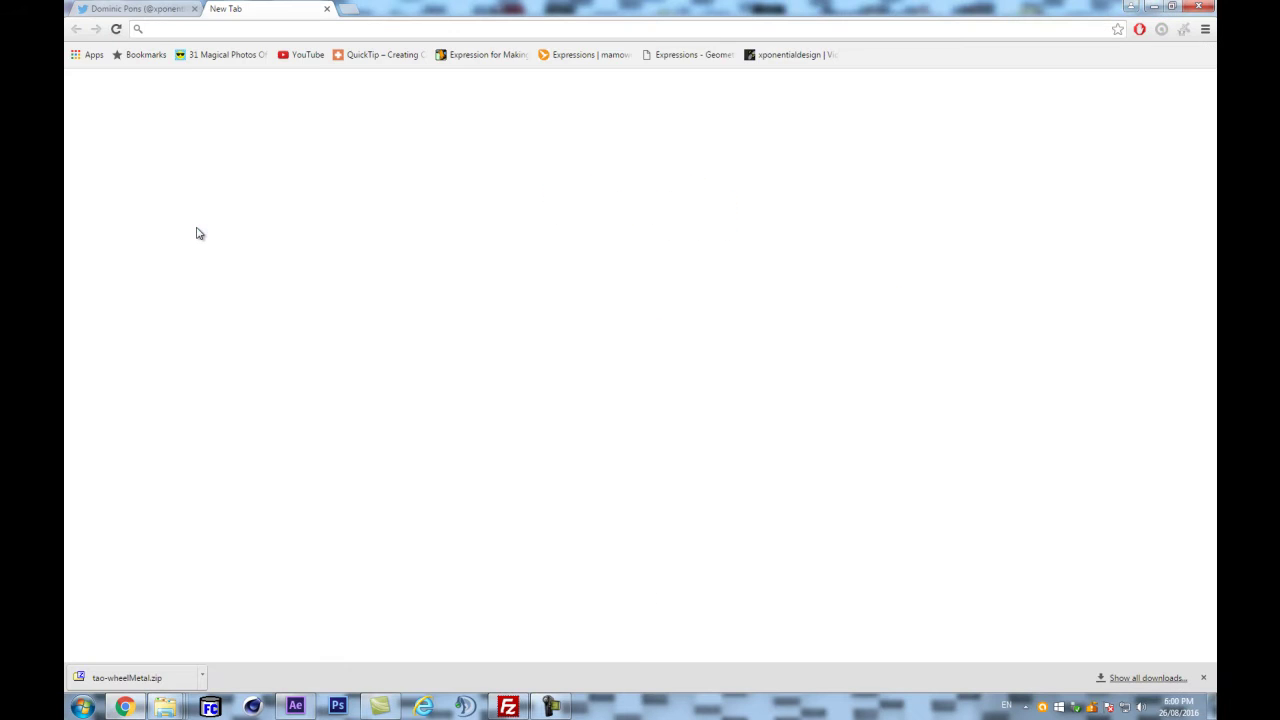
type("kuler")
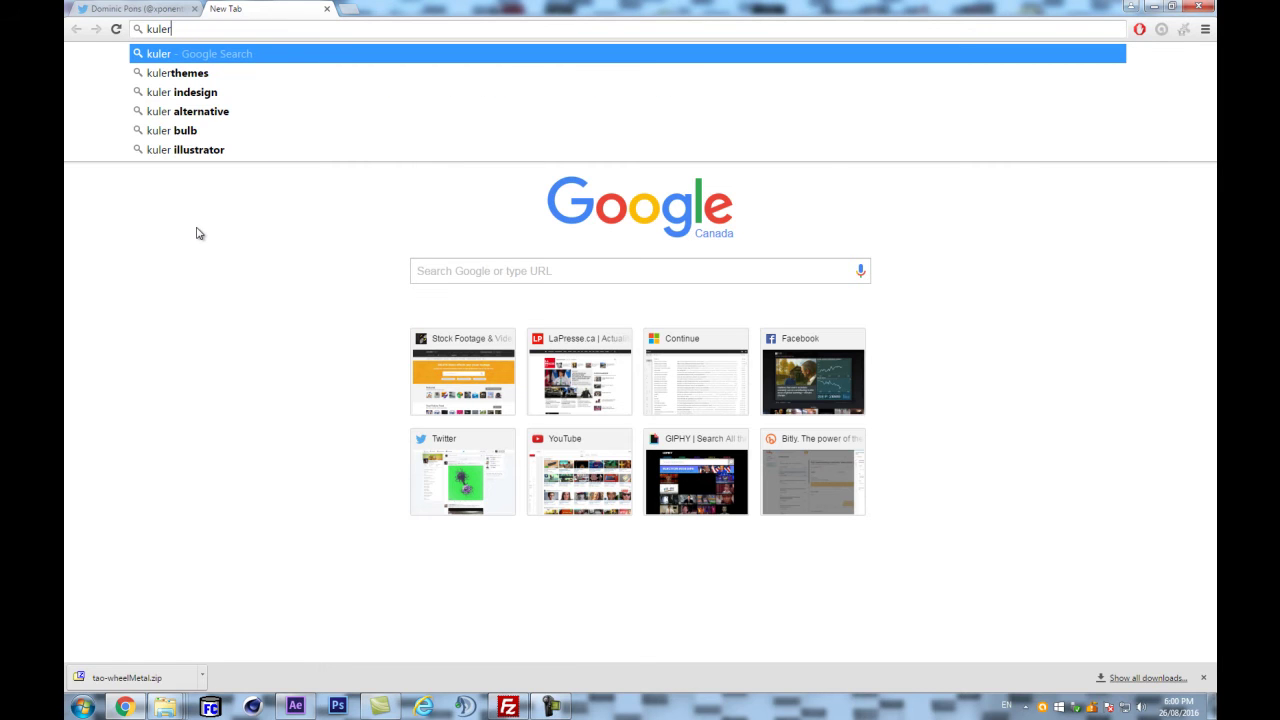
type(".com")
key("Return")
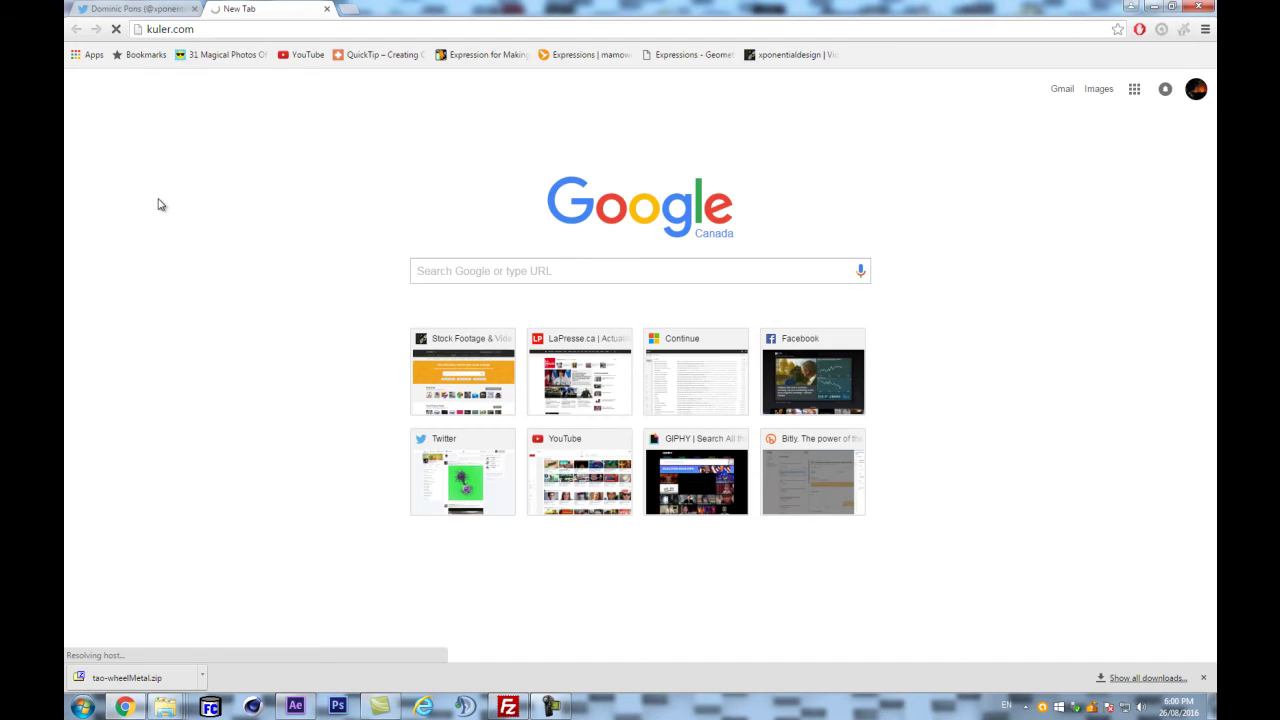
- Search Google for kuler and open the Adobe Color CC color wheel
left_click(170, 29)
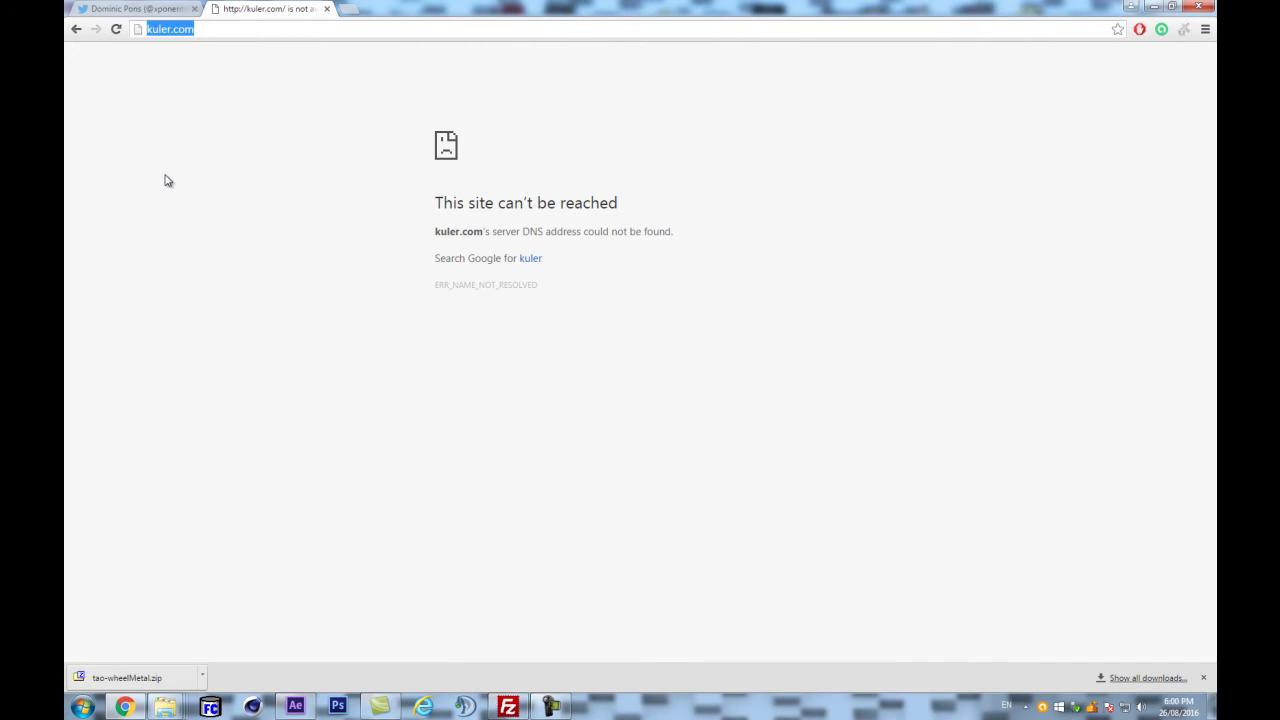
type("ghoo")
key("BackSpace")
key("BackSpace")
key("BackSpace")
key("BackSpace")
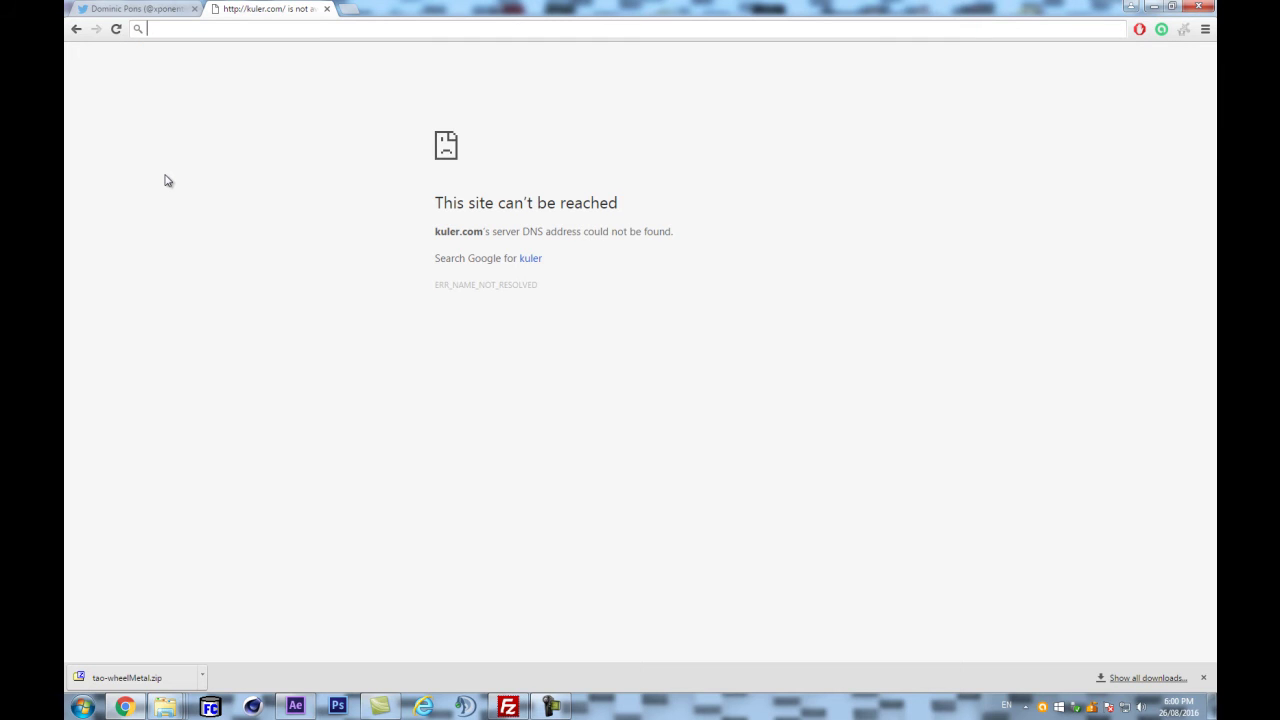
type("google")
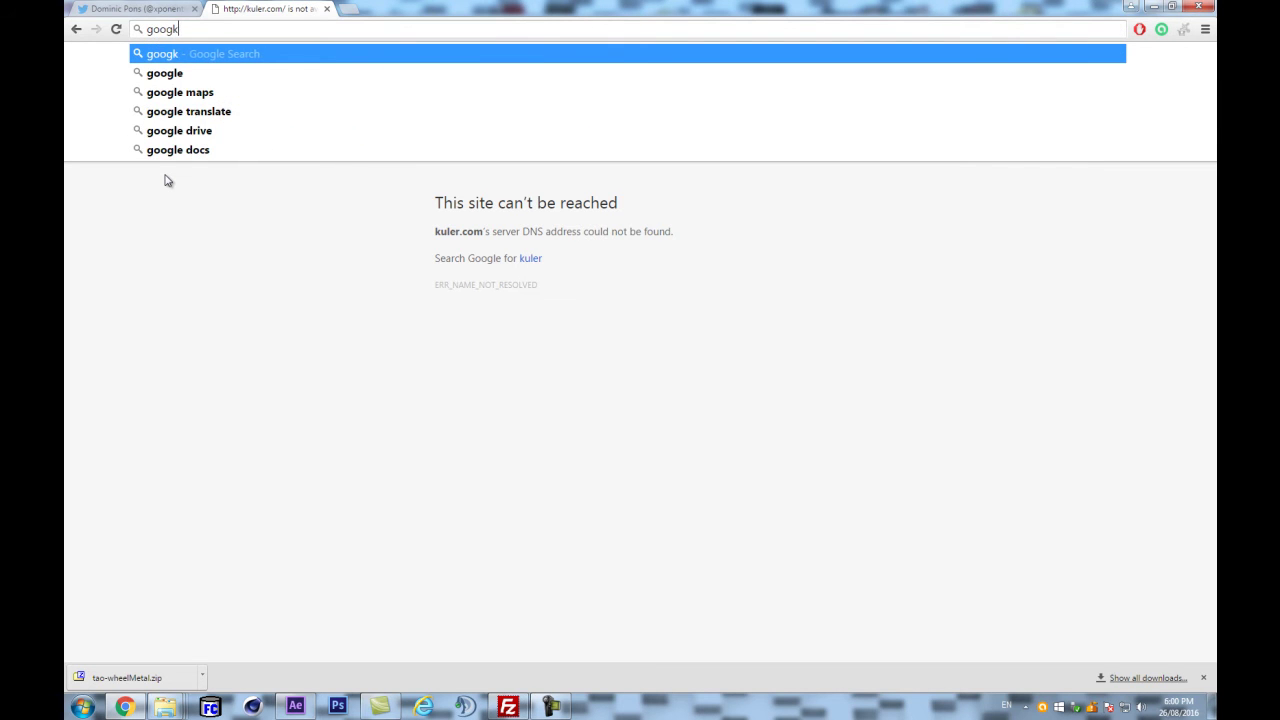
key("Return")
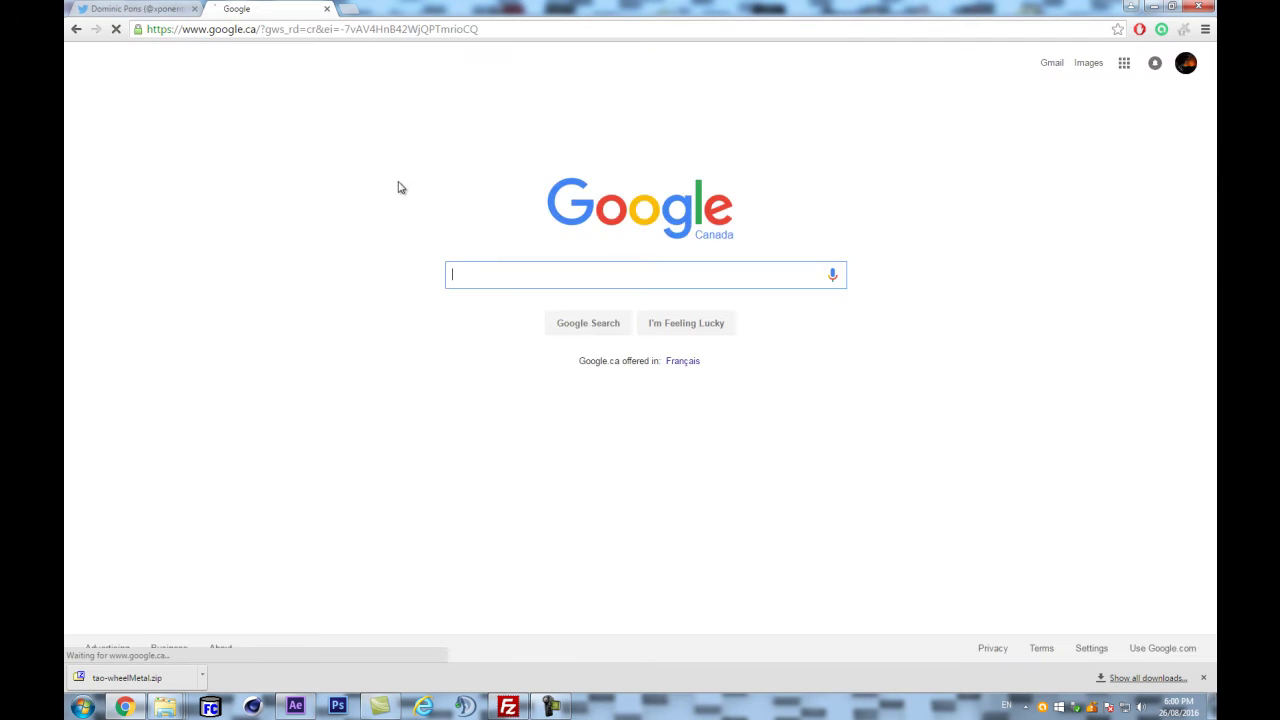
type("kuler")
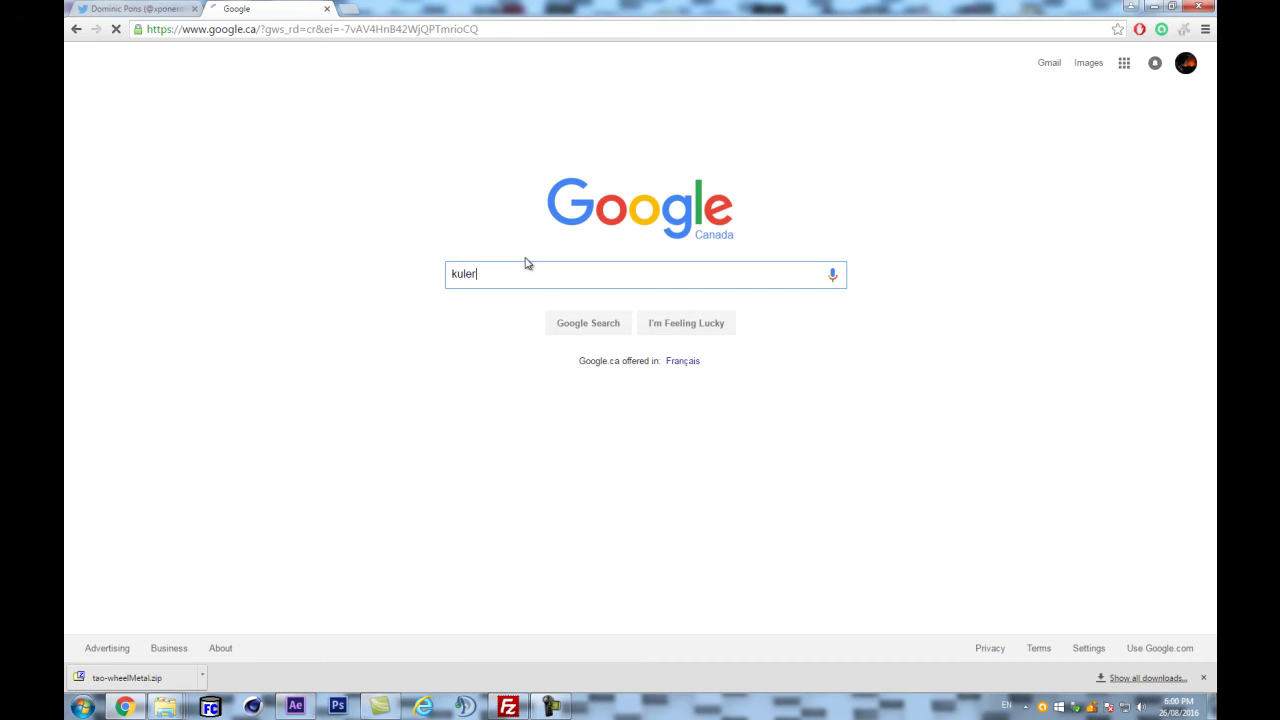
key("Return")
left_click(193, 168)
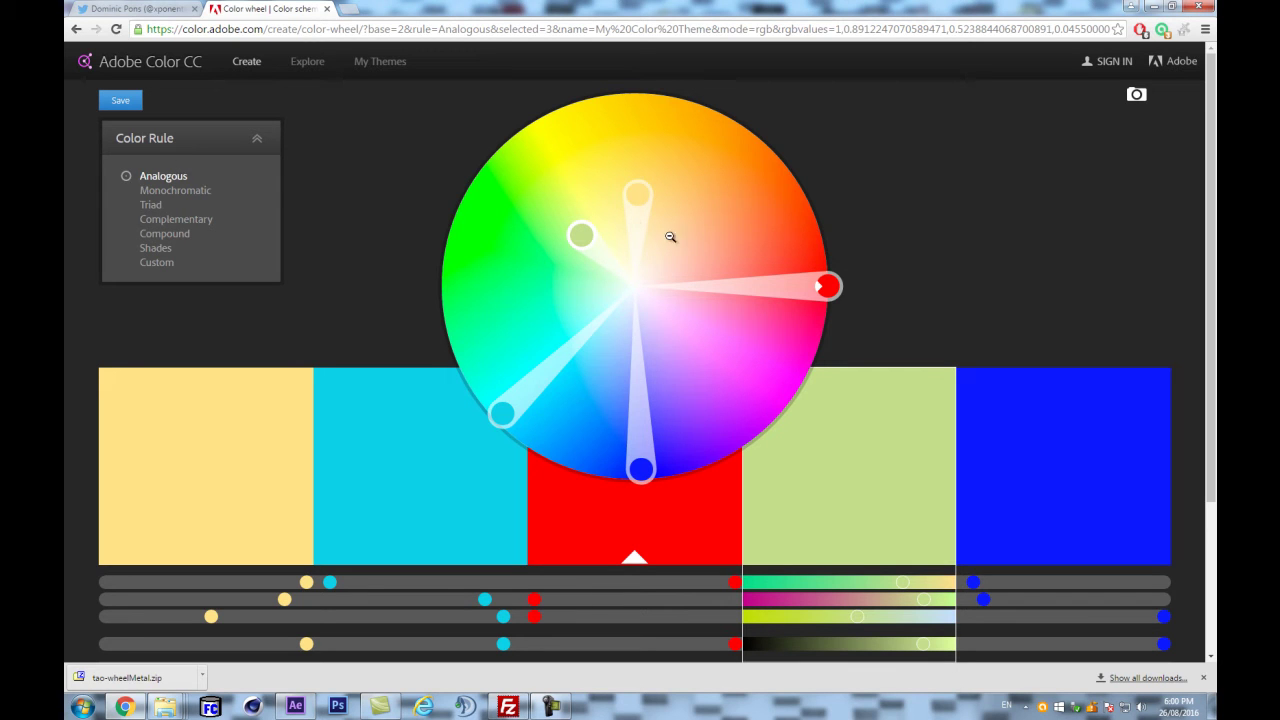
- Experiment with the palette by moving the color wheel's handles and trying other color rules such as Triad
left_click_drag(822, 290, 738, 182)
left_click_drag(586, 289, 512, 364)
mouse_move(565, 428)
left_mouse_down()
mouse_move(609, 449)
mouse_move(557, 440)
mouse_move(574, 440)
left_mouse_up()
left_click(145, 205)
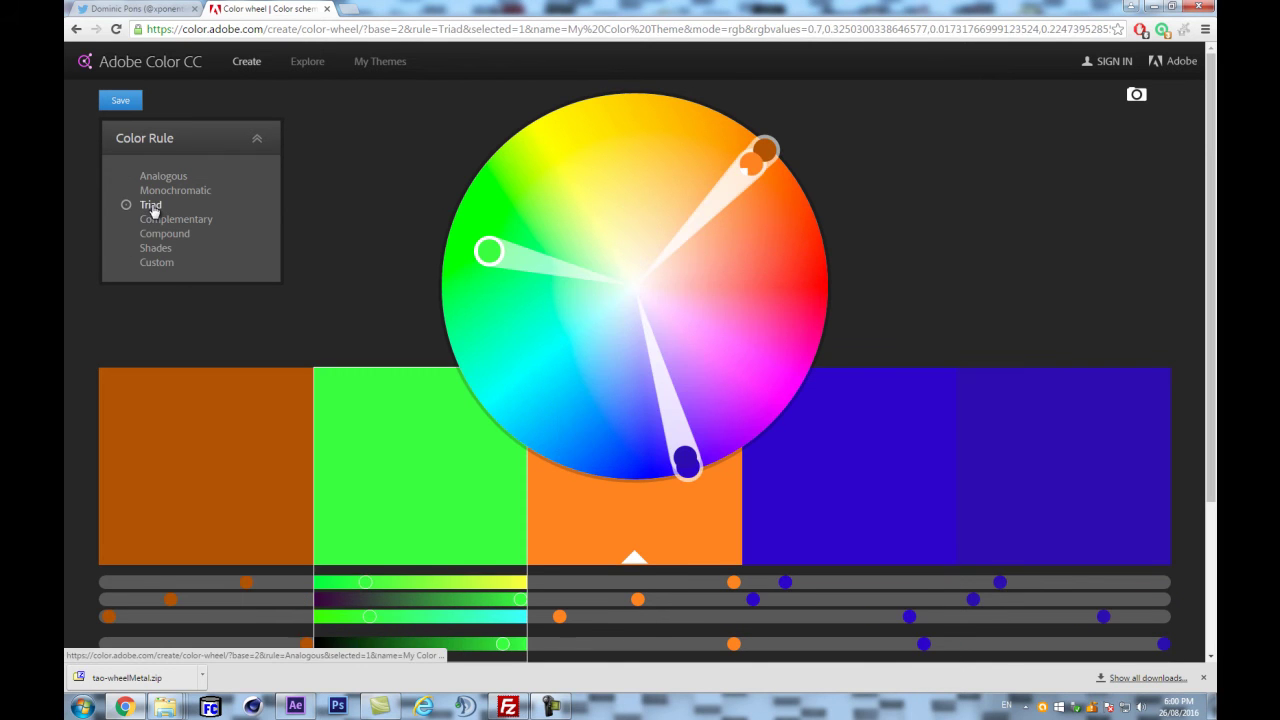
left_click(150, 188)
- Apply the Analogous rule and spread the wheel's handles into a palette of green, yellow, orange, pink and blue
left_click(150, 177)
left_click_drag(677, 122, 483, 275)
mouse_move(748, 160)
left_mouse_down()
mouse_move(706, 180)
mouse_move(768, 178)
mouse_move(754, 176)
left_mouse_up()
left_click_drag(793, 347, 731, 343)
scroll(915, 186, "down", 1)
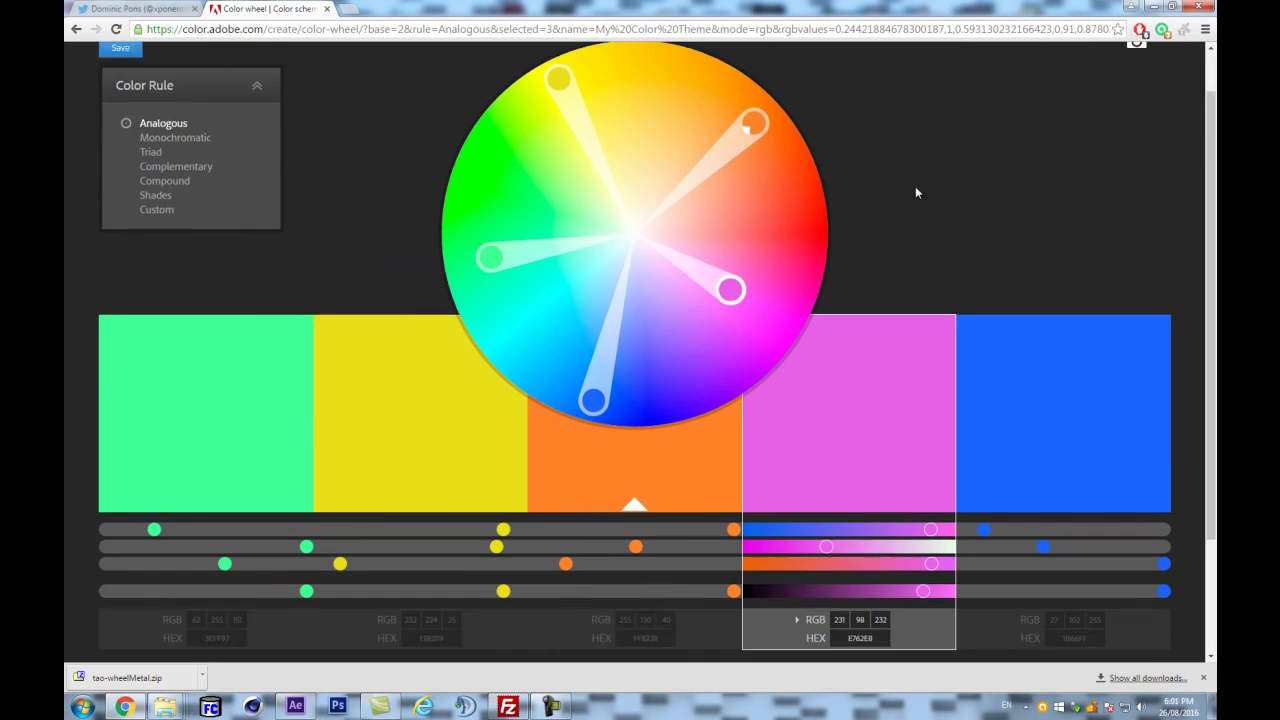
scroll(850, 195, "up", 1)
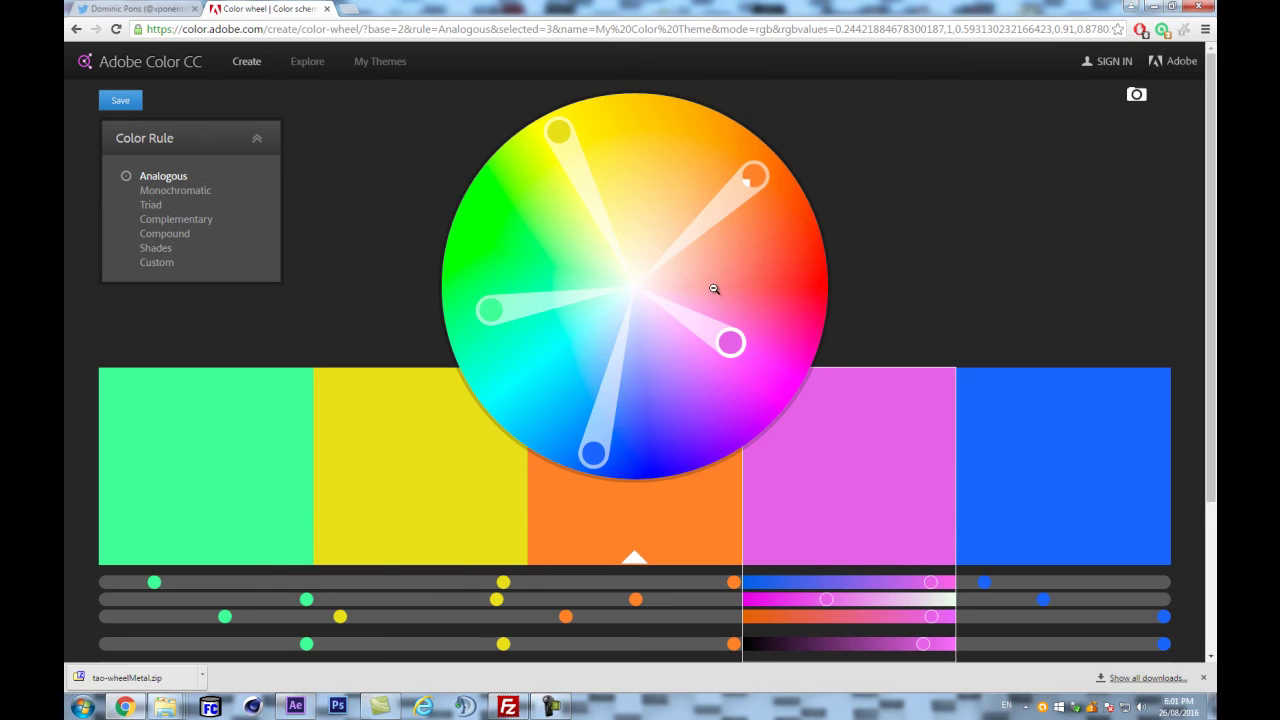
- Switch to Photoshop and paste the captured screenshot of the color palette into a new document
left_click(331, 708)
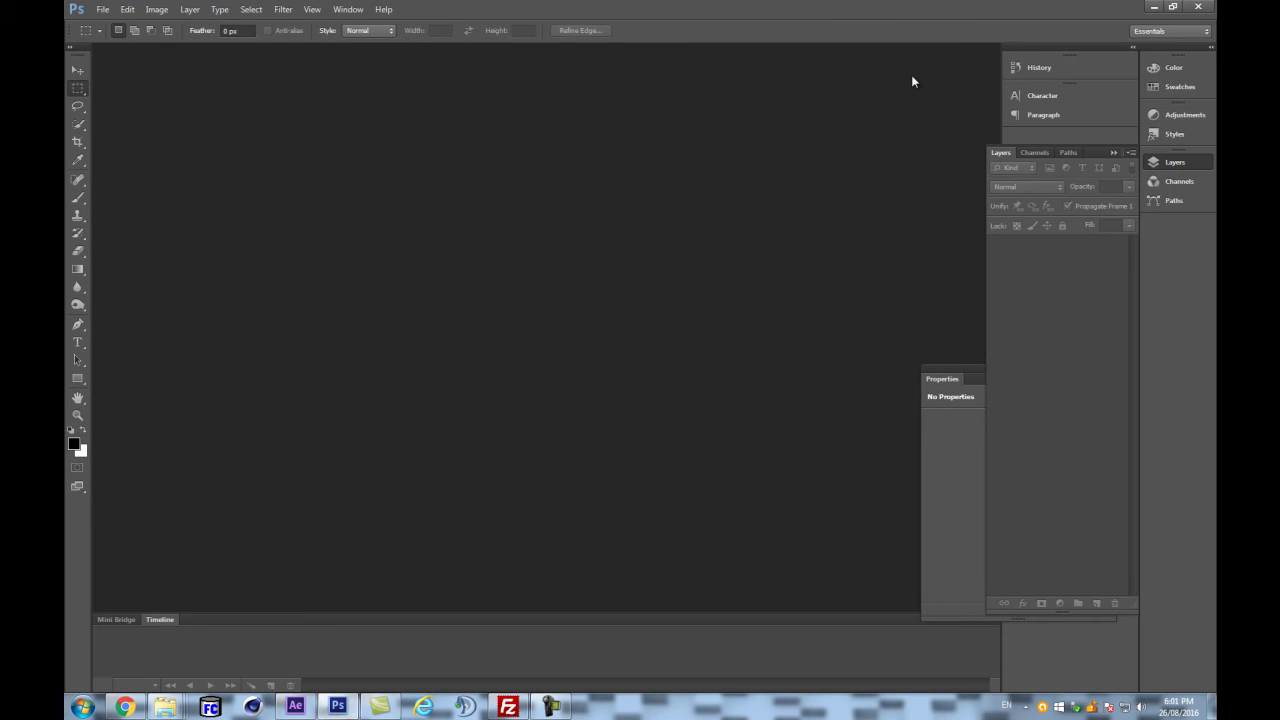
key("ctrl+n")
key("Return")
key("ctrl+v")
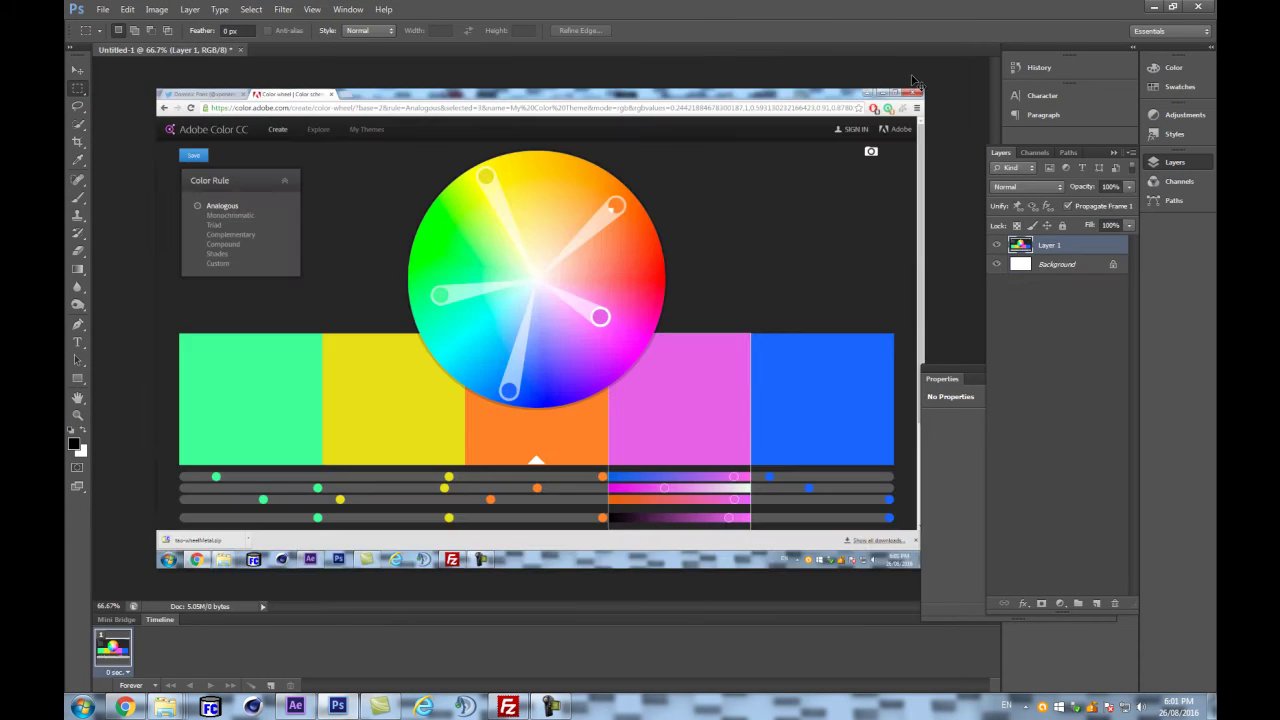
- Sample the green swatch of the pasted palette as the foreground color and select its hex code 3eff97
left_click(72, 446)
left_click(213, 383)
double_click(688, 587)
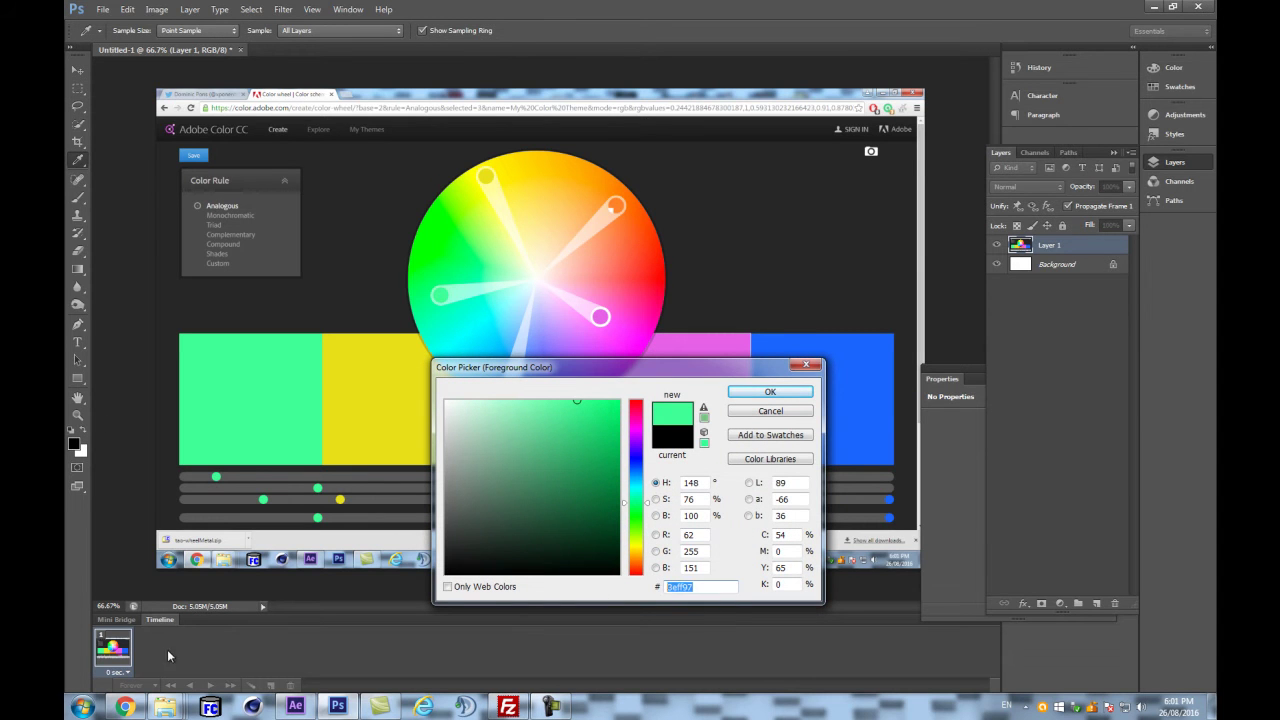
- Switch to After Effects and set the light's Color at frame 72 to 3EFF97
left_click(297, 707)
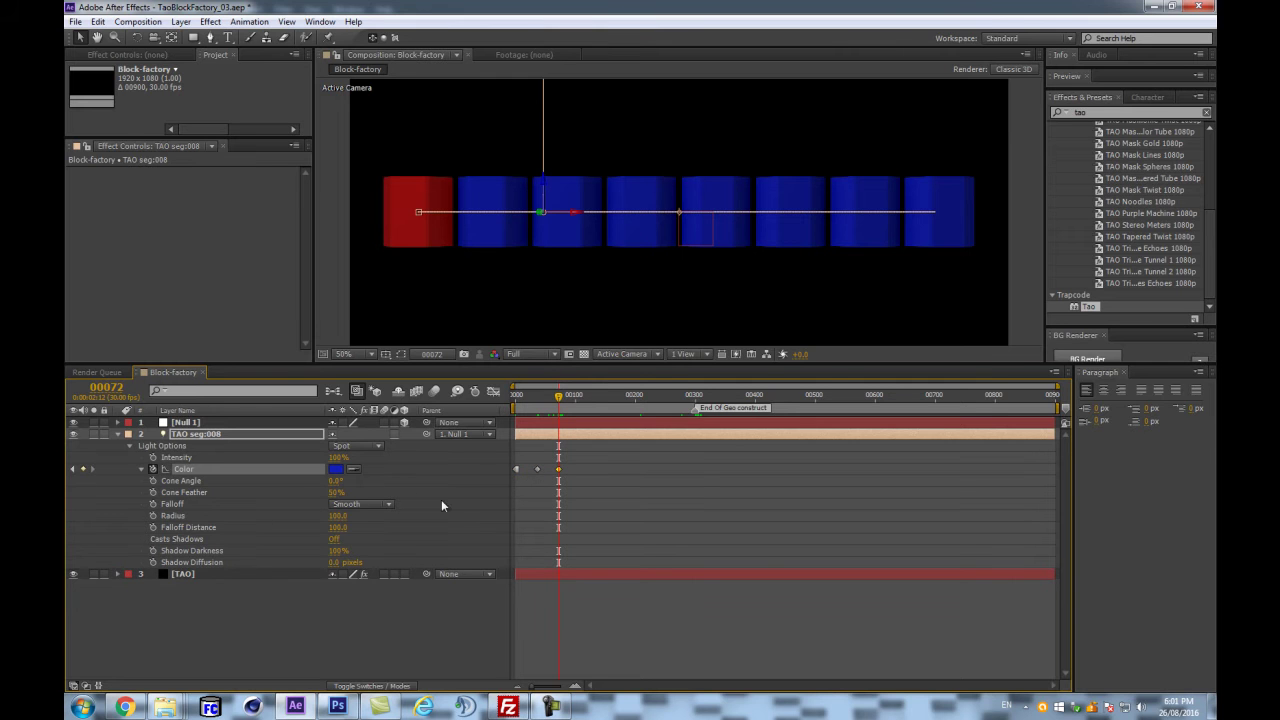
left_click(335, 468)
type("3EFF97")
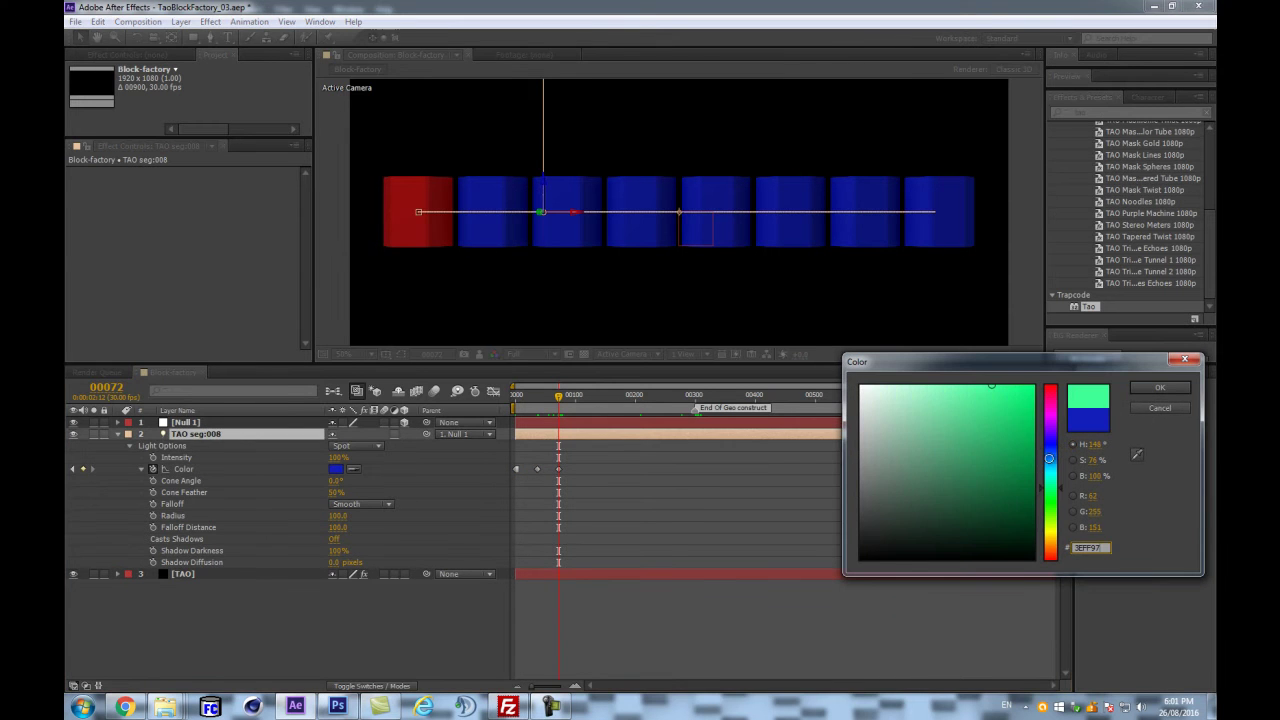
left_click(1158, 388)
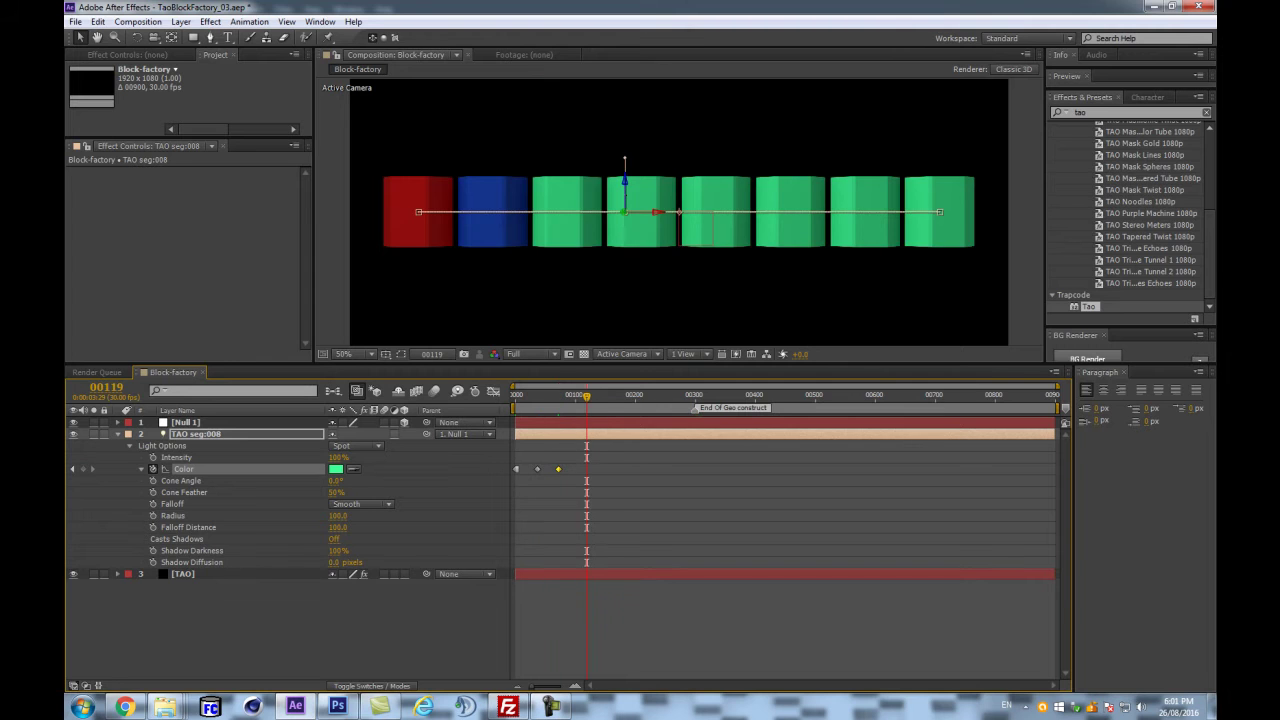
- Switch to the Adobe Color page in the browser and select the yellow swatch's hex code E8E019
left_click(126, 707)
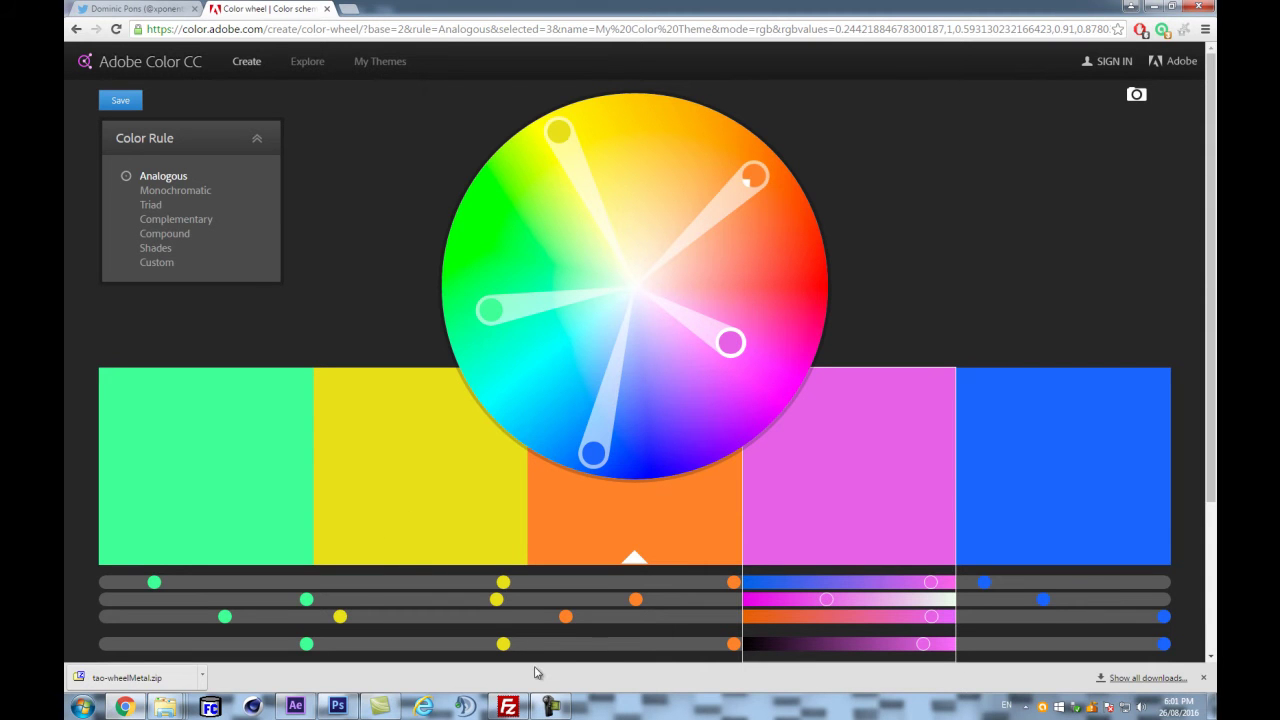
scroll(476, 471, "down", 3)
left_click(429, 320)
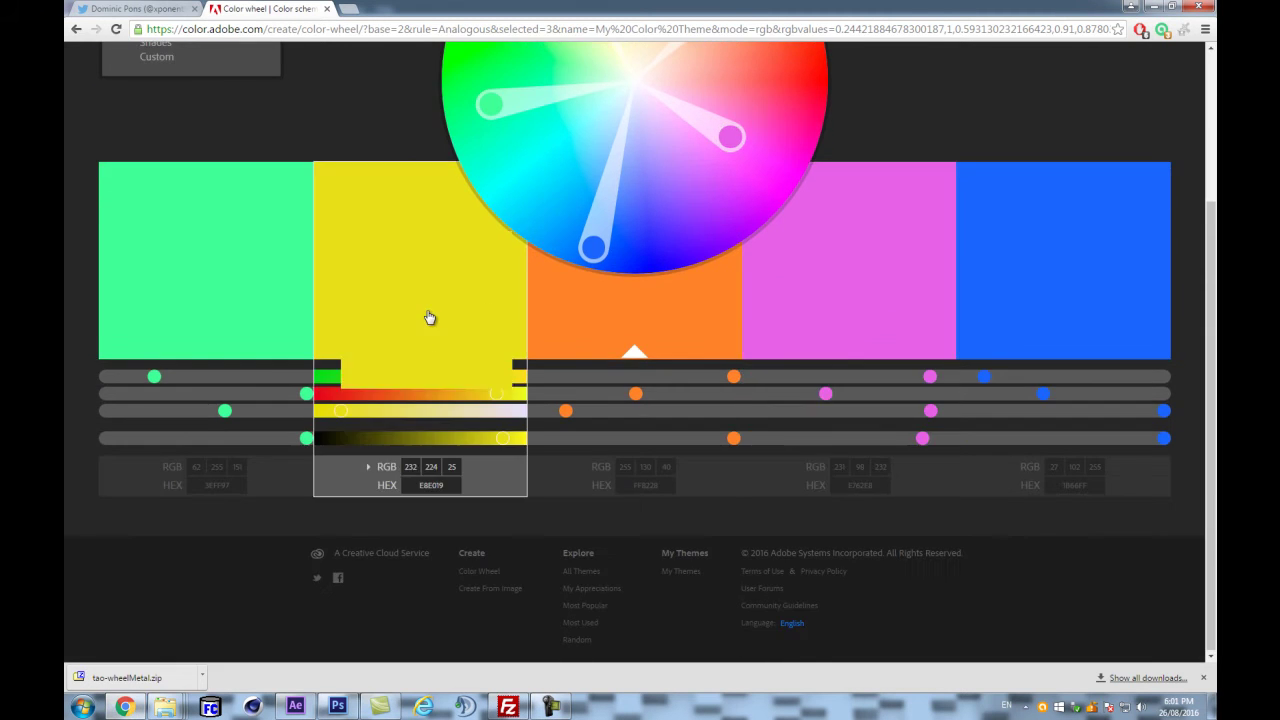
left_click(436, 486)
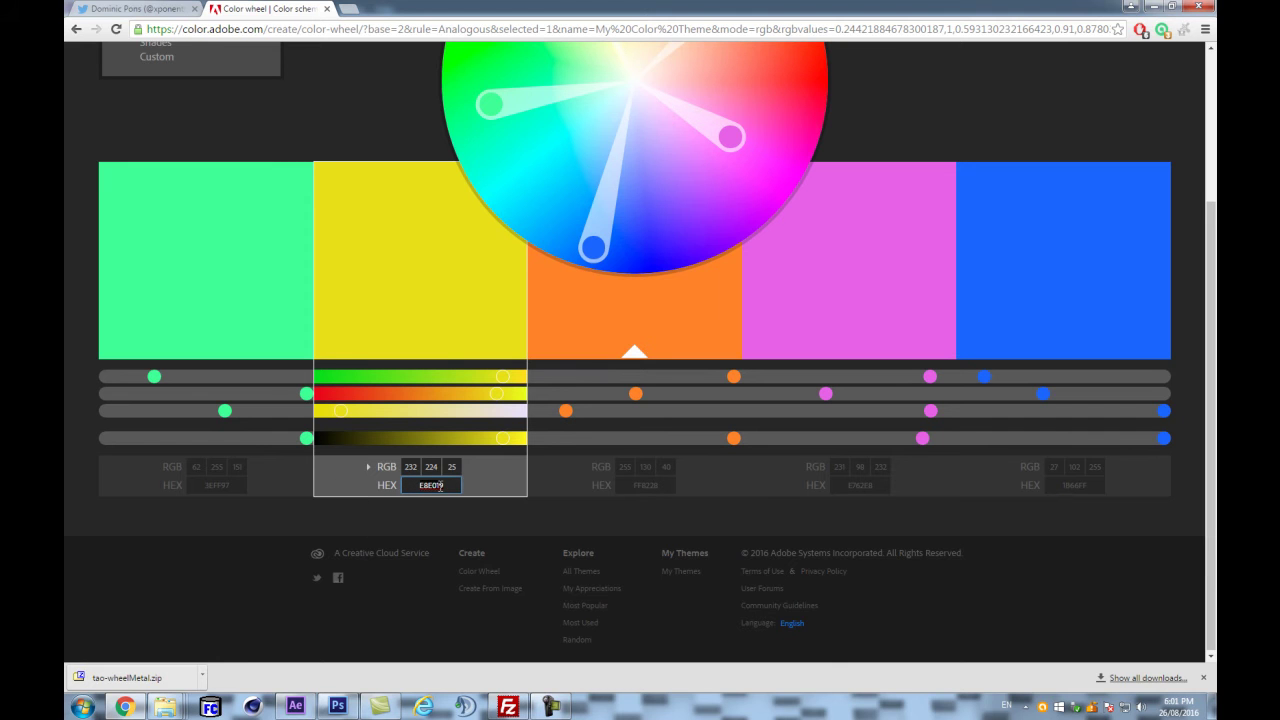
- Switch to After Effects and add a Color keyframe of E8E019 to the light at frame 119
left_click(295, 707)
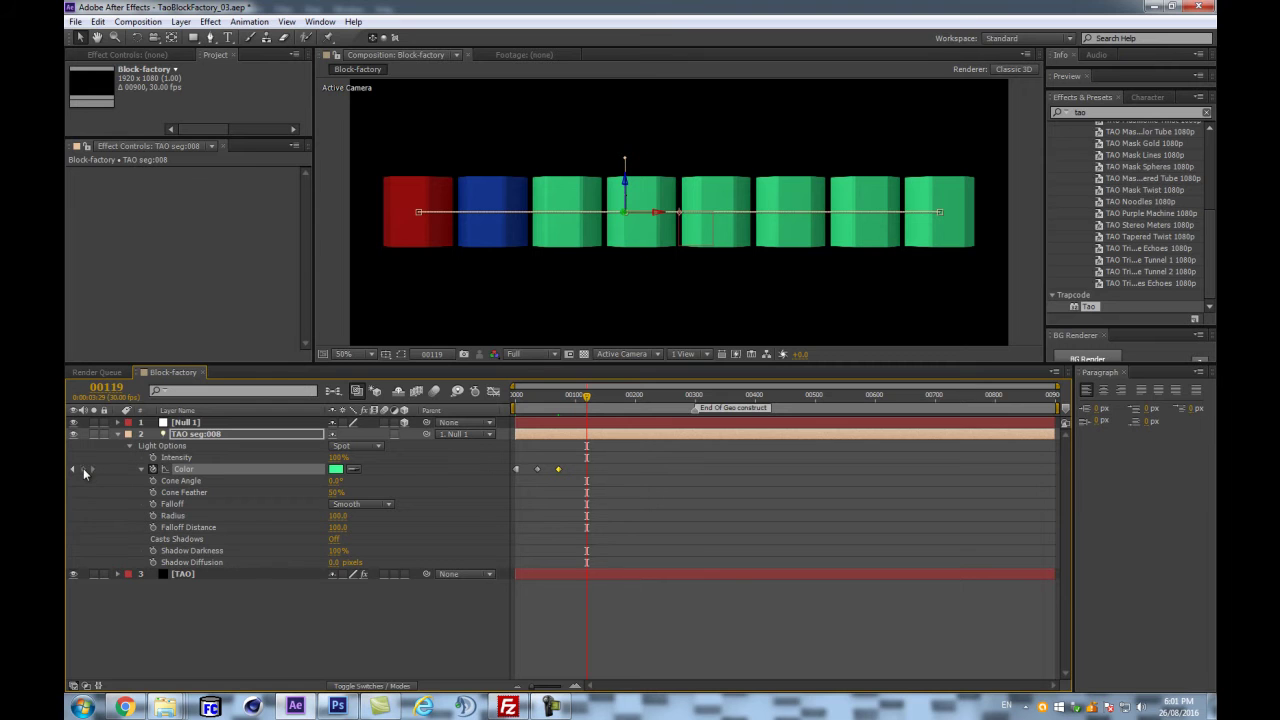
left_click(336, 469)
left_click(1088, 547)
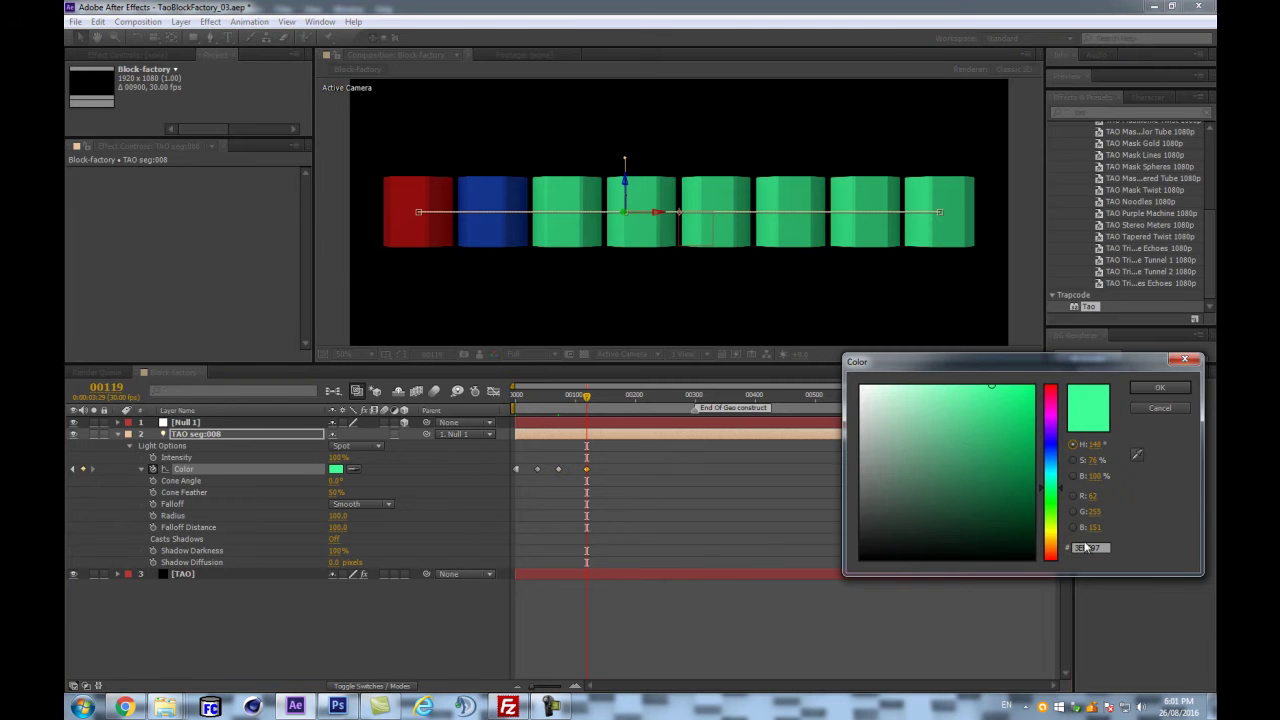
type("E8E019")
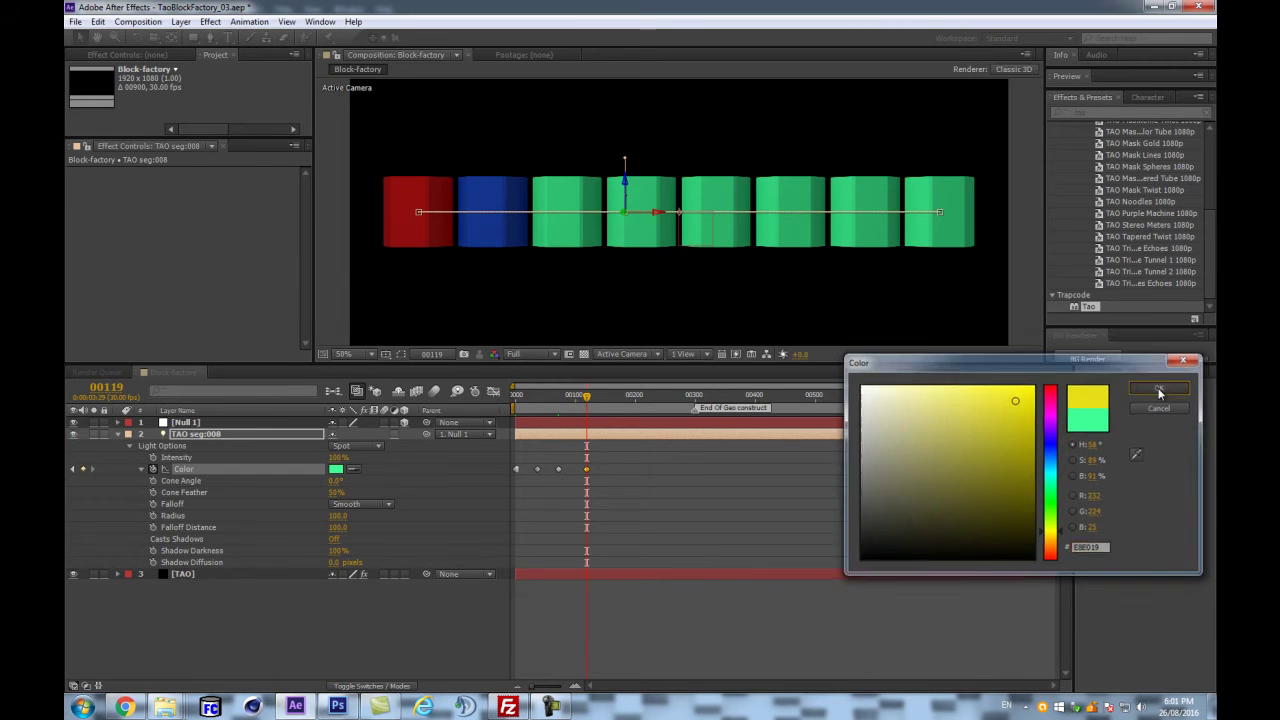
left_click(1160, 387)
- Set the current time to frame 162 and copy the orange swatch's hex code FF8228 from the browser's color palette
left_click(612, 397)
left_click(117, 713)
left_click(117, 713)
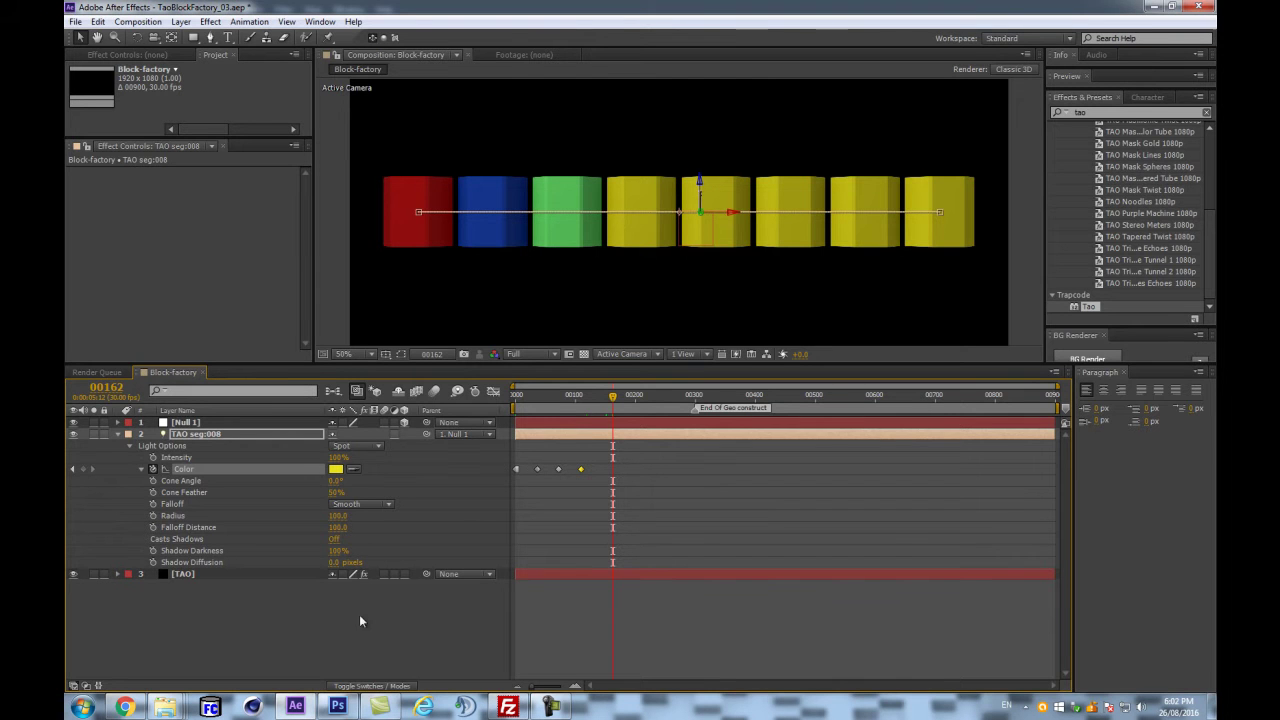
left_click(124, 707)
left_click(640, 485)
- Switch to After Effects and add a Color keyframe of FF8228 to the light at frame 162
key("alt+Tab")
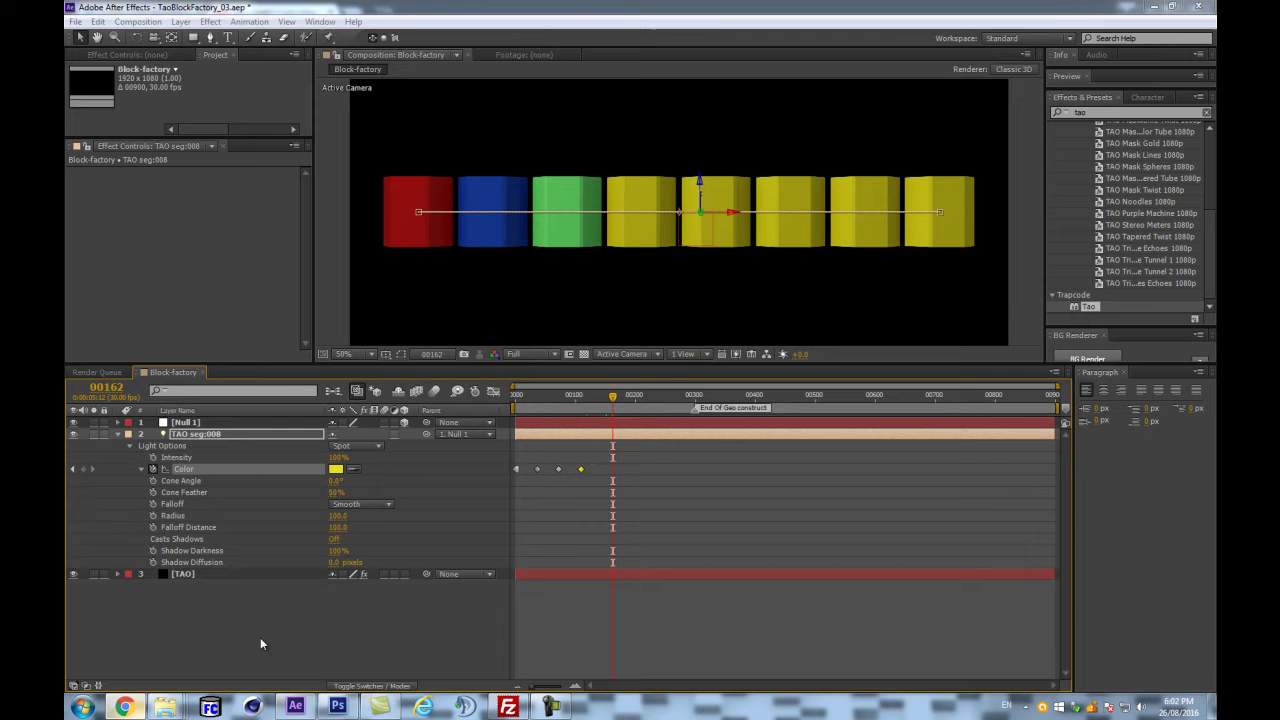
left_click(78, 469)
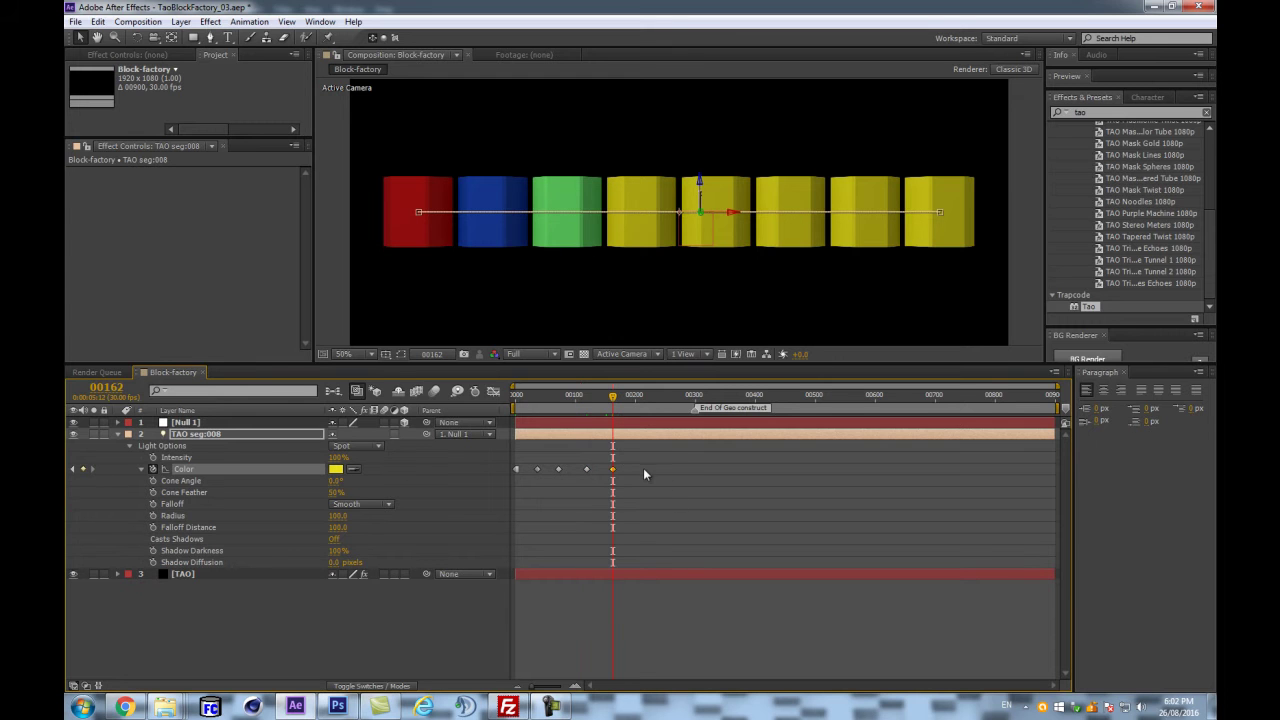
left_click(337, 470)
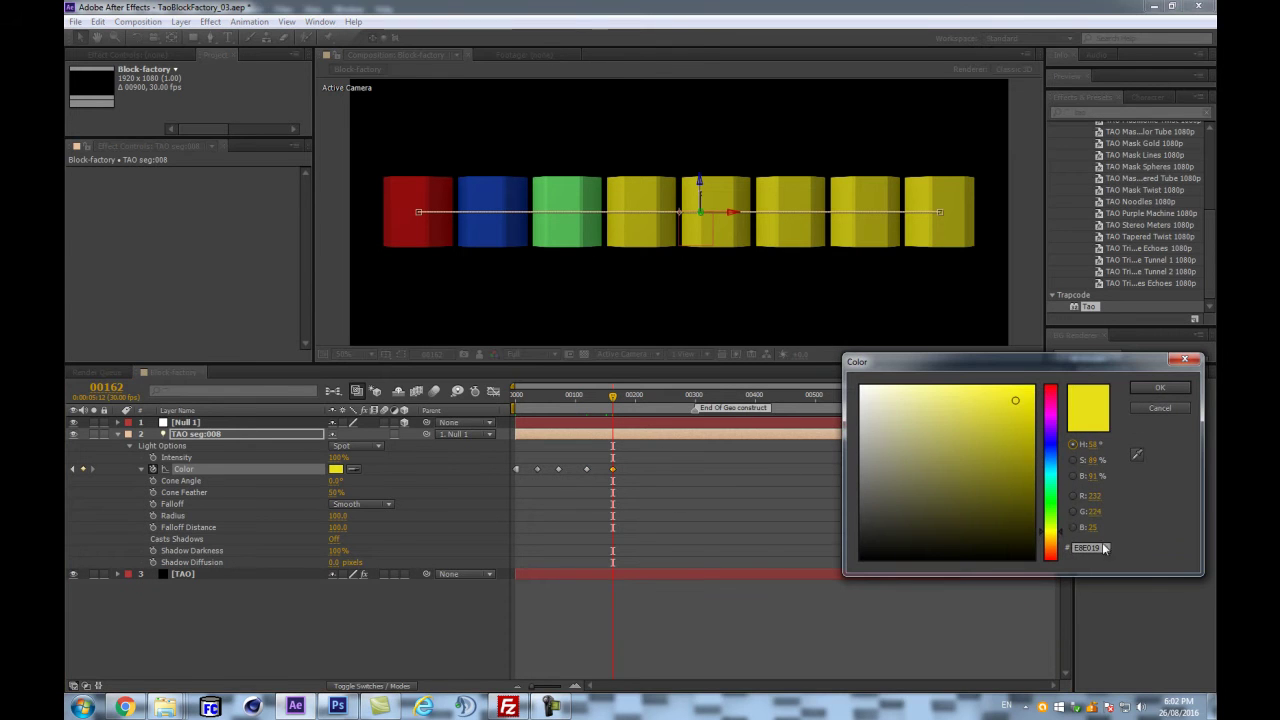
left_click(1103, 548)
type("FF8228")
left_click(1159, 388)
- Set the current time to frame 208 and get the pink swatch's hex code E762E8 from the browser's color palette
left_click_drag(603, 400, 638, 403)
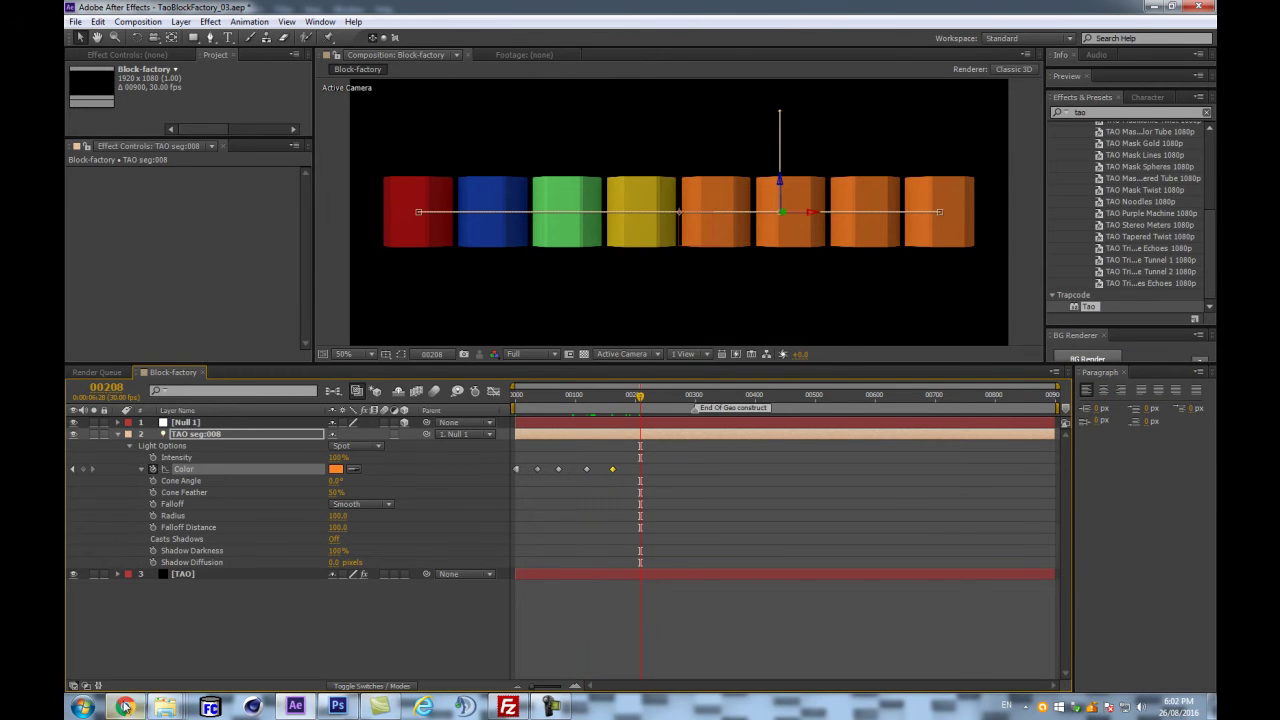
left_click(124, 707)
left_click(838, 318)
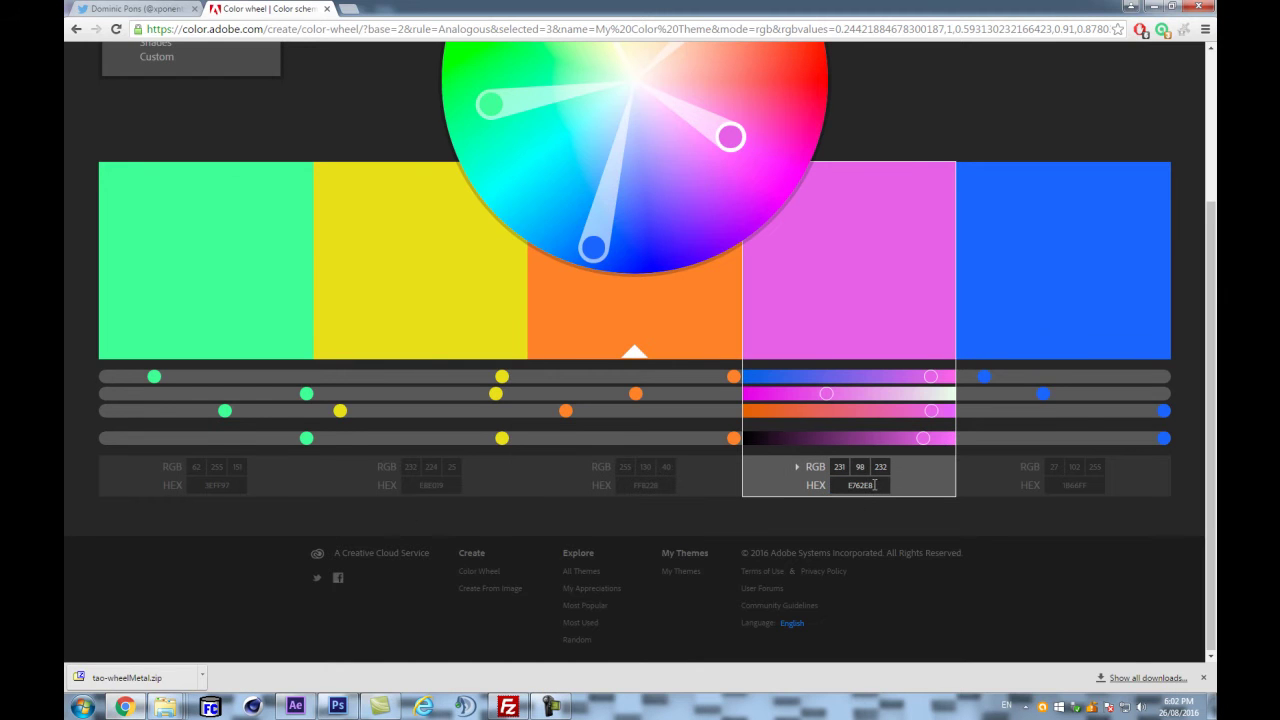
- Switch to After Effects and add a Color keyframe of E762E8 to the light at frame 208
left_click(128, 708)
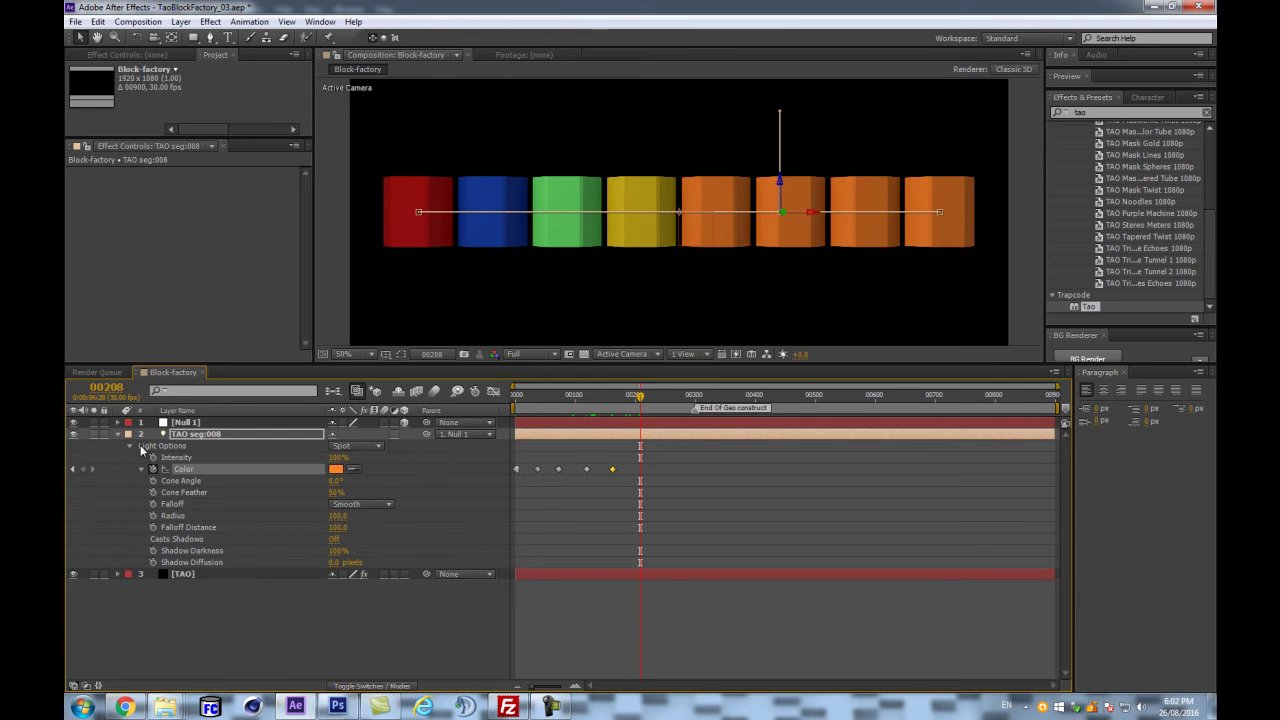
left_click(83, 469)
left_click(336, 469)
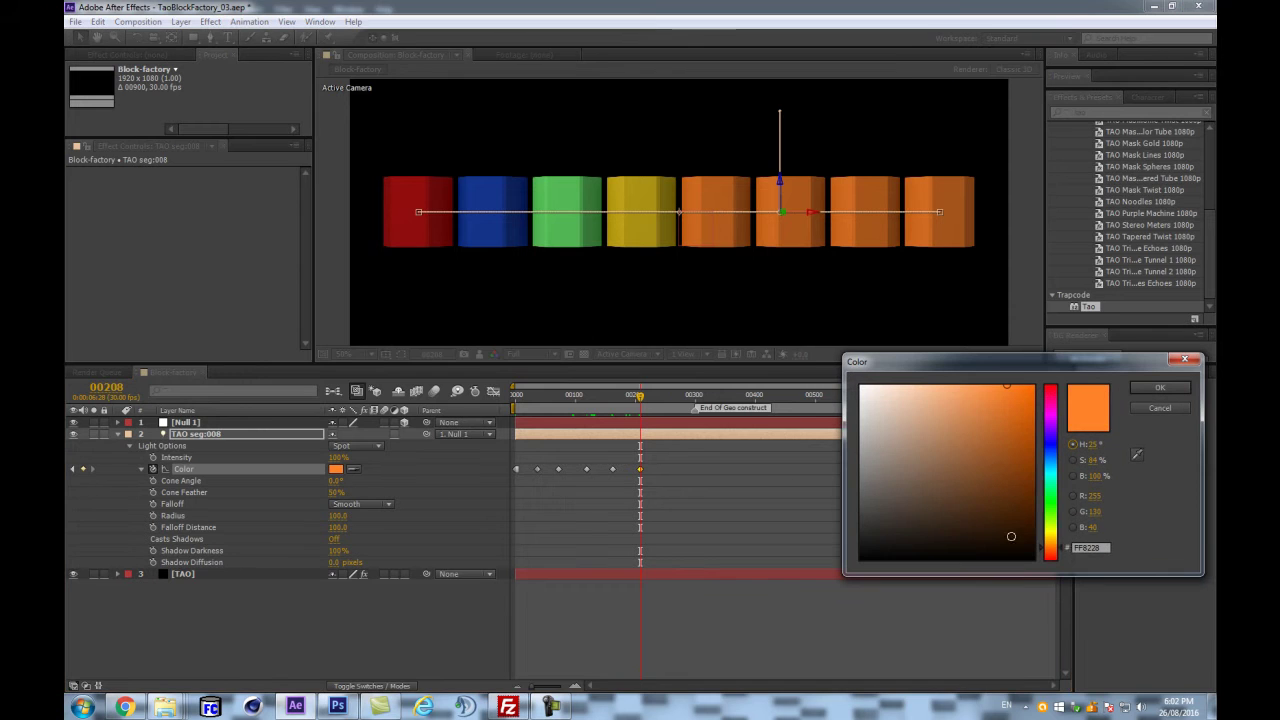
left_click(1090, 547)
key("ctrl+v")
left_click(1160, 387)
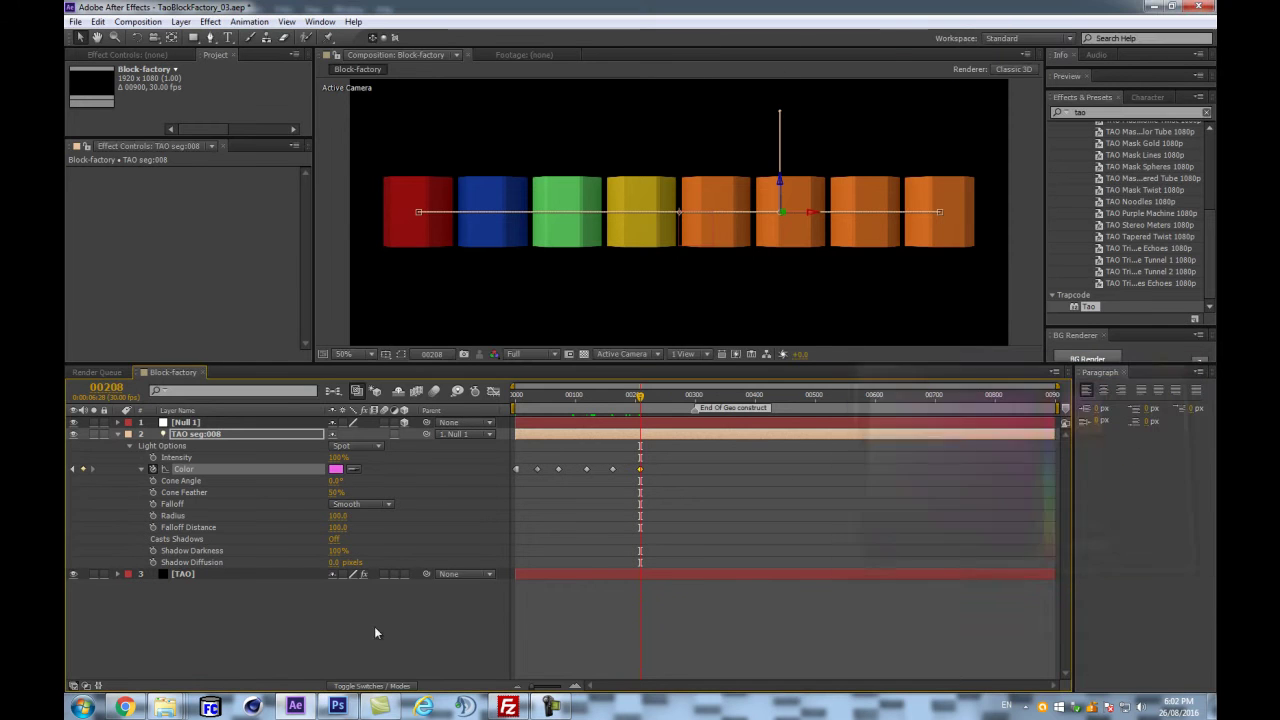
- Switch to the Adobe Color page in the browser and copy the blue swatch's hex code 1B66FF
left_click(125, 707)
left_click(1037, 261)
double_click(1101, 485)
key("ctrl+c")
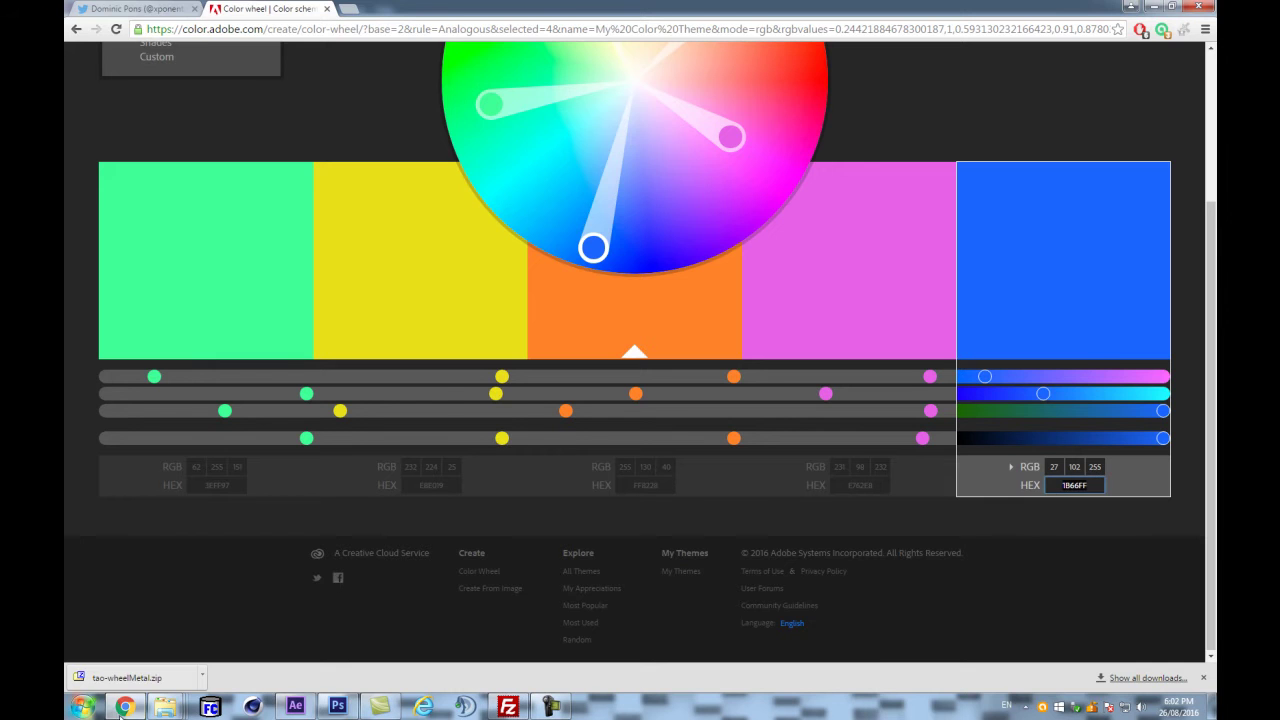
- Switch to After Effects and add a Color keyframe of 1B66FF to the light at frame 250
left_click(124, 708)
left_click_drag(648, 401, 665, 397)
left_click(335, 469)
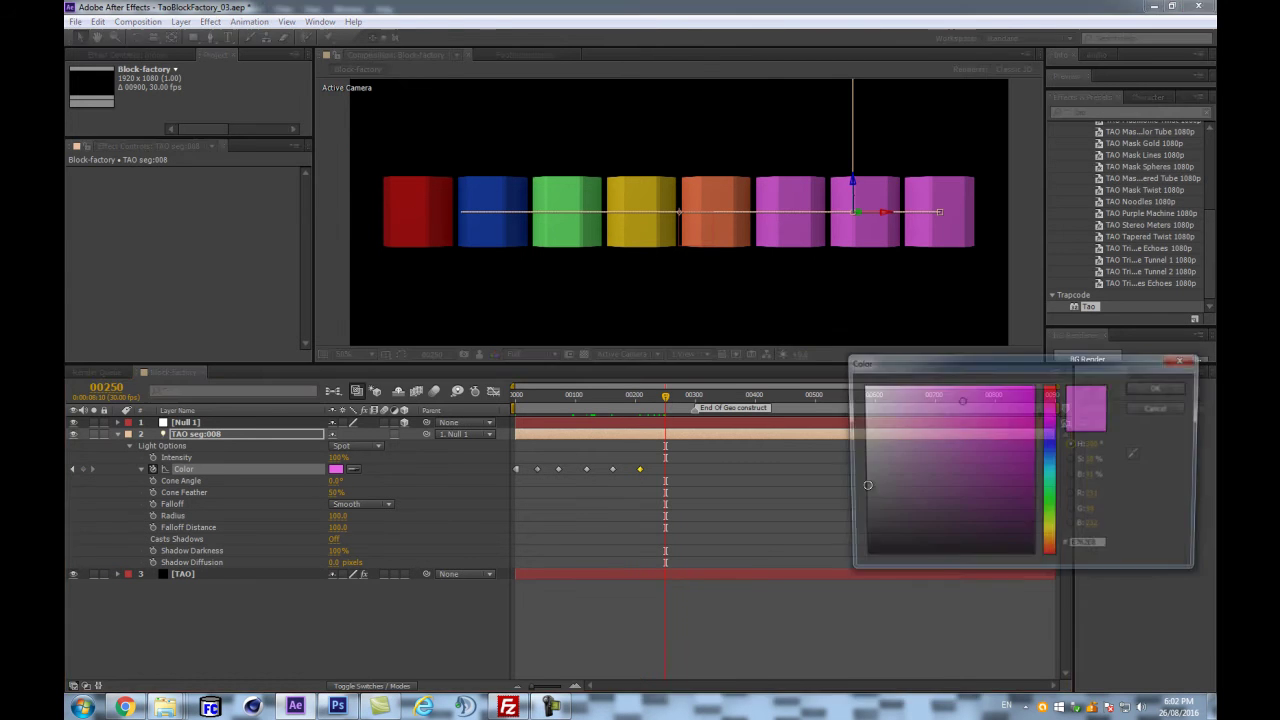
left_click(1090, 548)
key("ctrl+v")
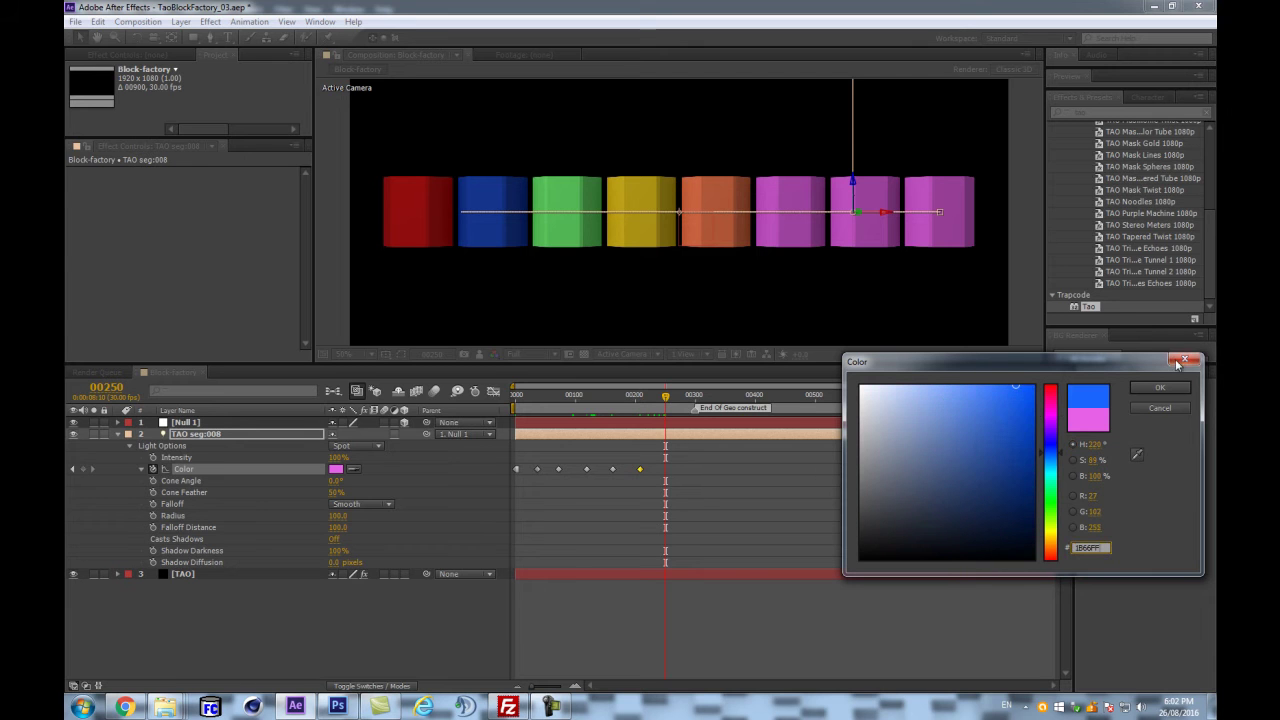
left_click(1157, 387)
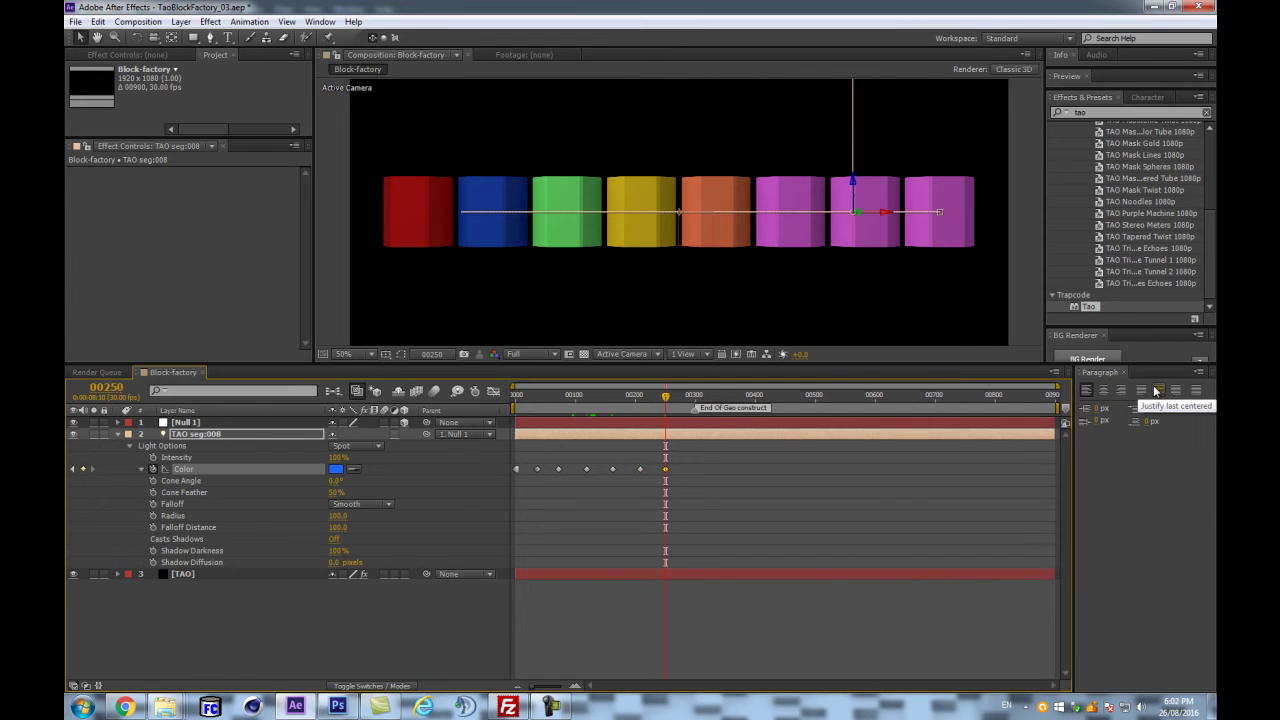
- Remove the red and dark blue Color keyframes and shift the five palette keyframes to start at frame 0
mouse_move(665, 395)
left_mouse_down()
mouse_move(689, 395)
mouse_move(677, 394)
left_mouse_up()
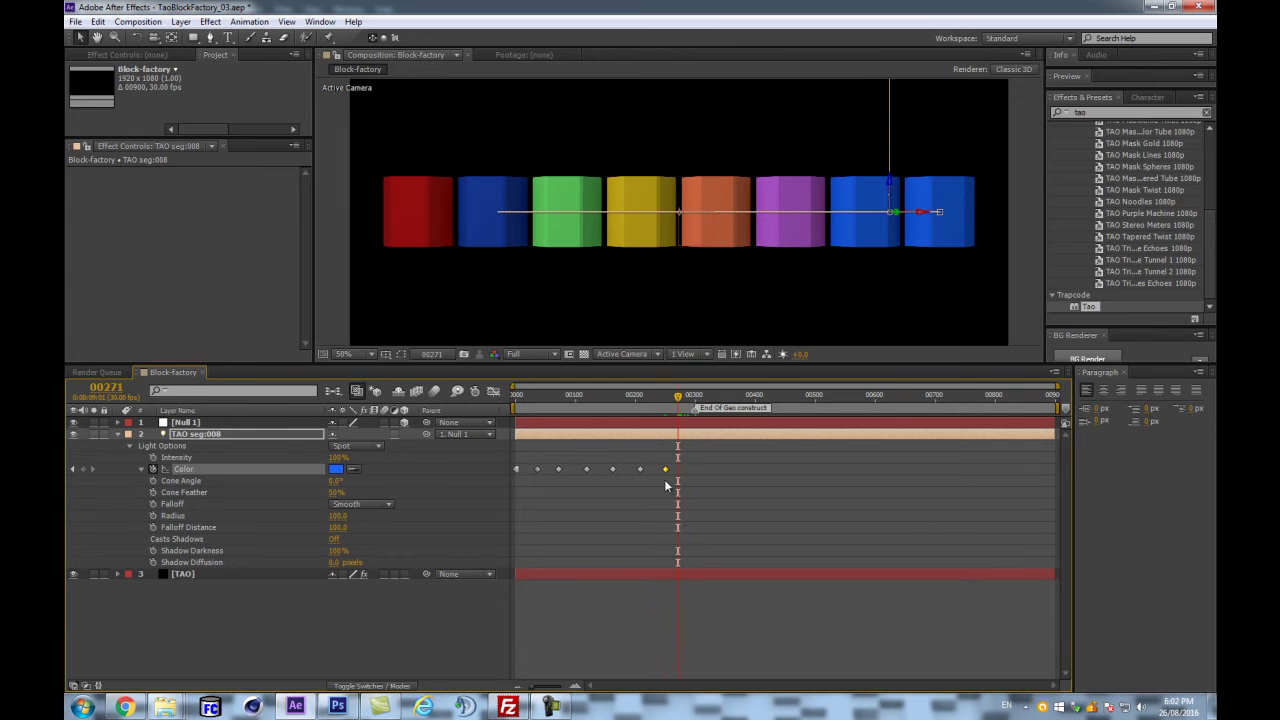
left_click_drag(691, 450, 474, 482)
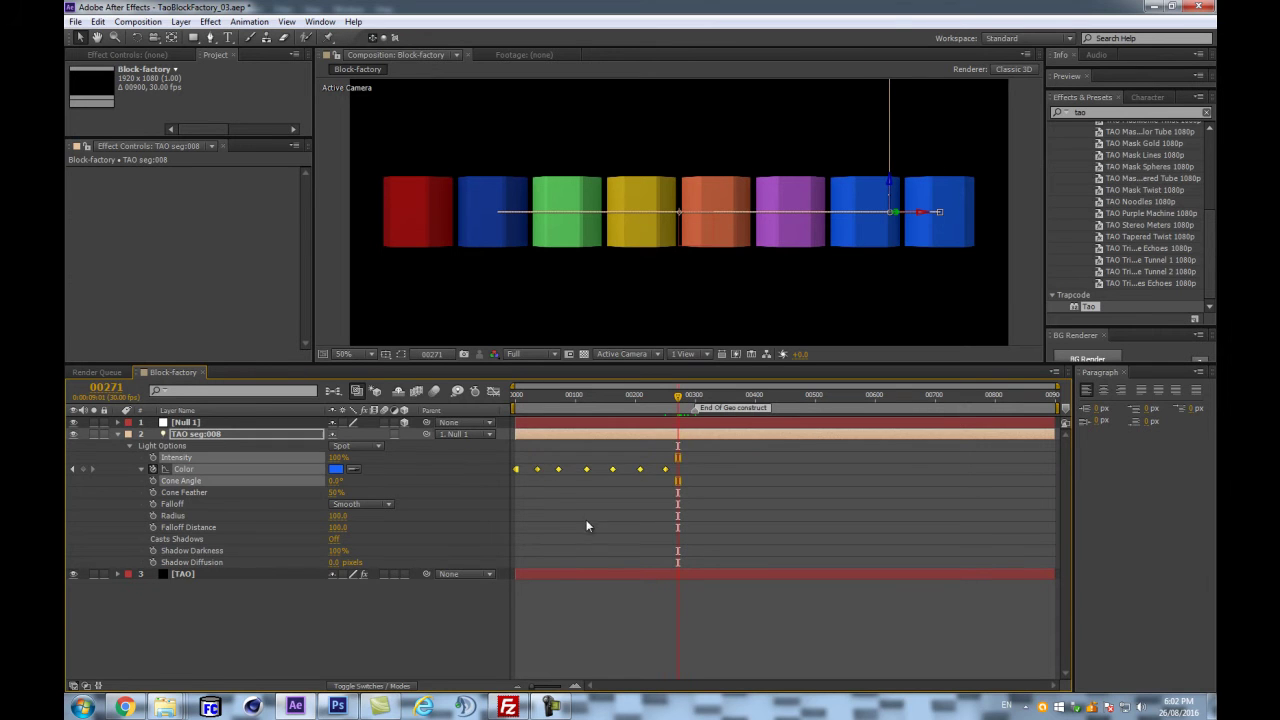
left_click(586, 525)
left_click_drag(544, 394, 538, 398)
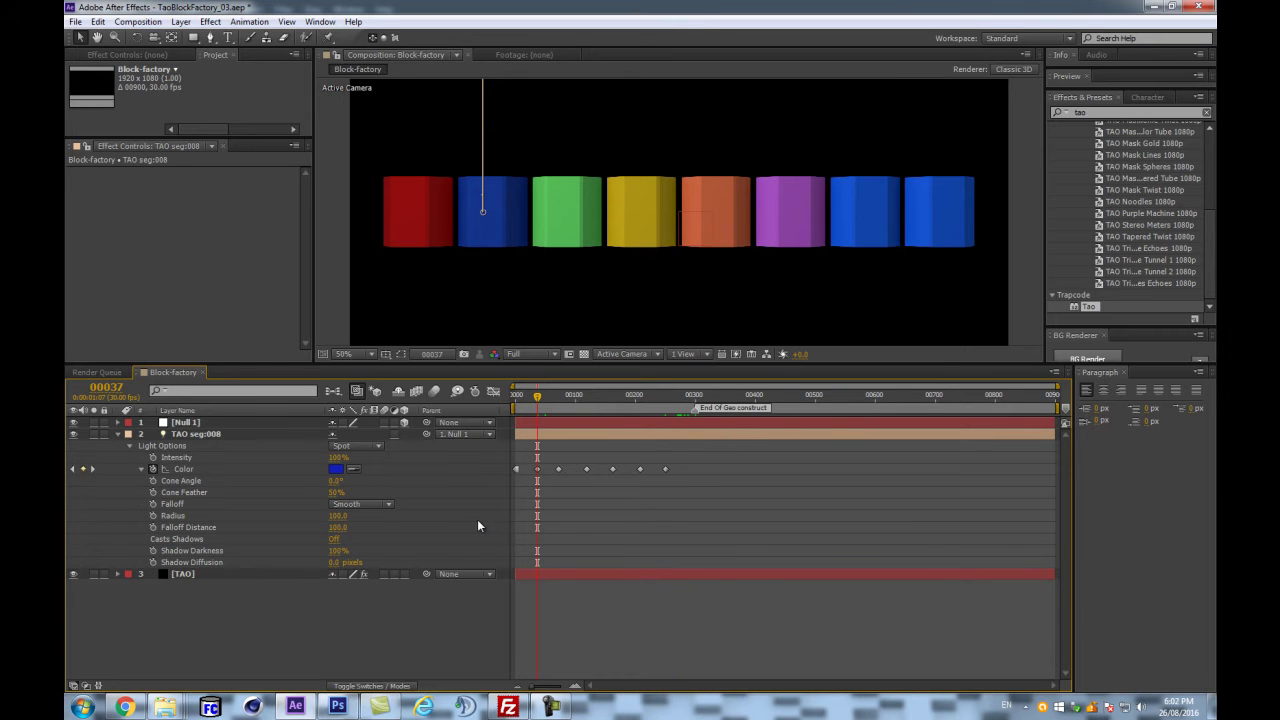
left_click_drag(543, 458, 703, 494)
key("Delete")
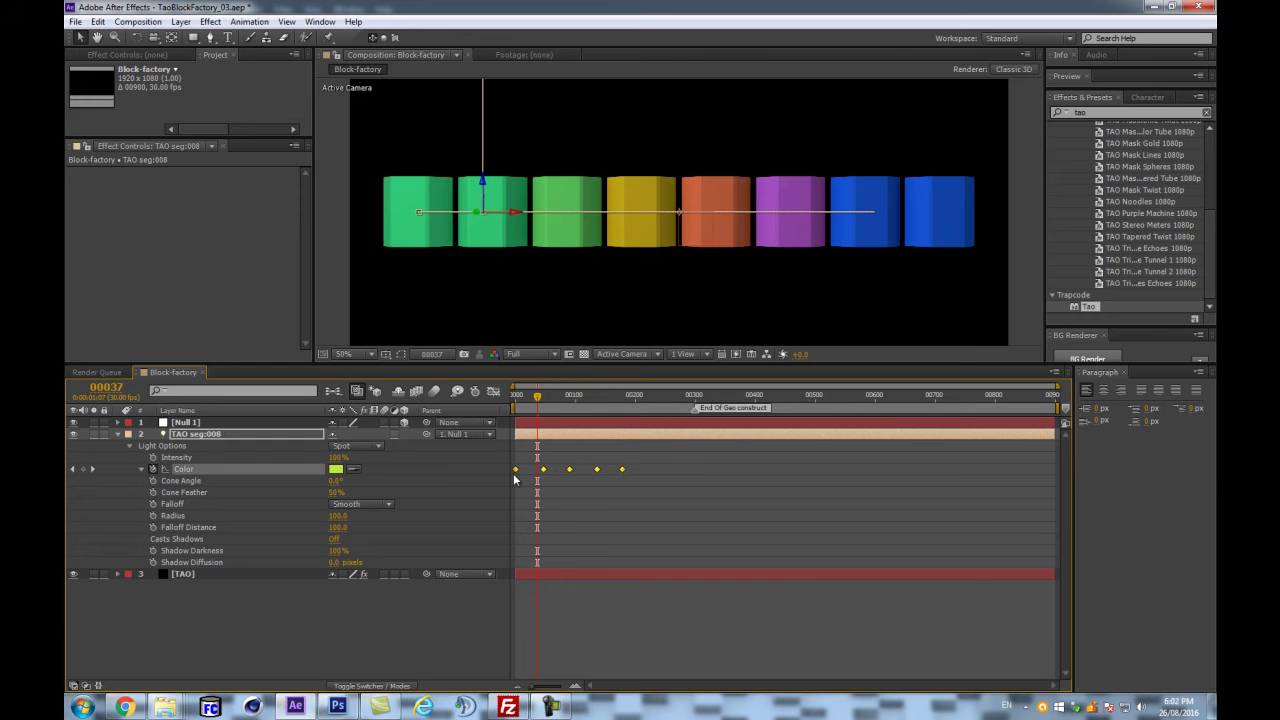
- Stretch the five Color keyframes so the last one lands on frame 300, and convert them all to hold keyframes
left_click(694, 396)
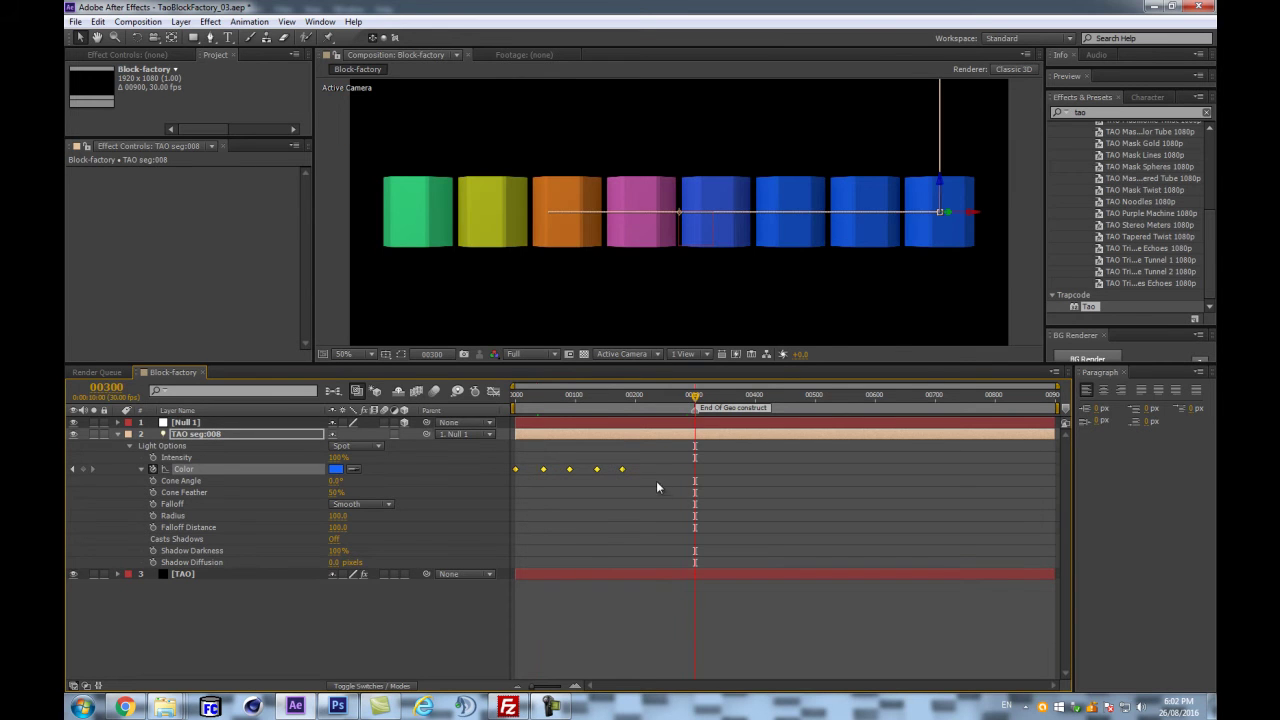
left_click_drag(637, 464, 452, 496)
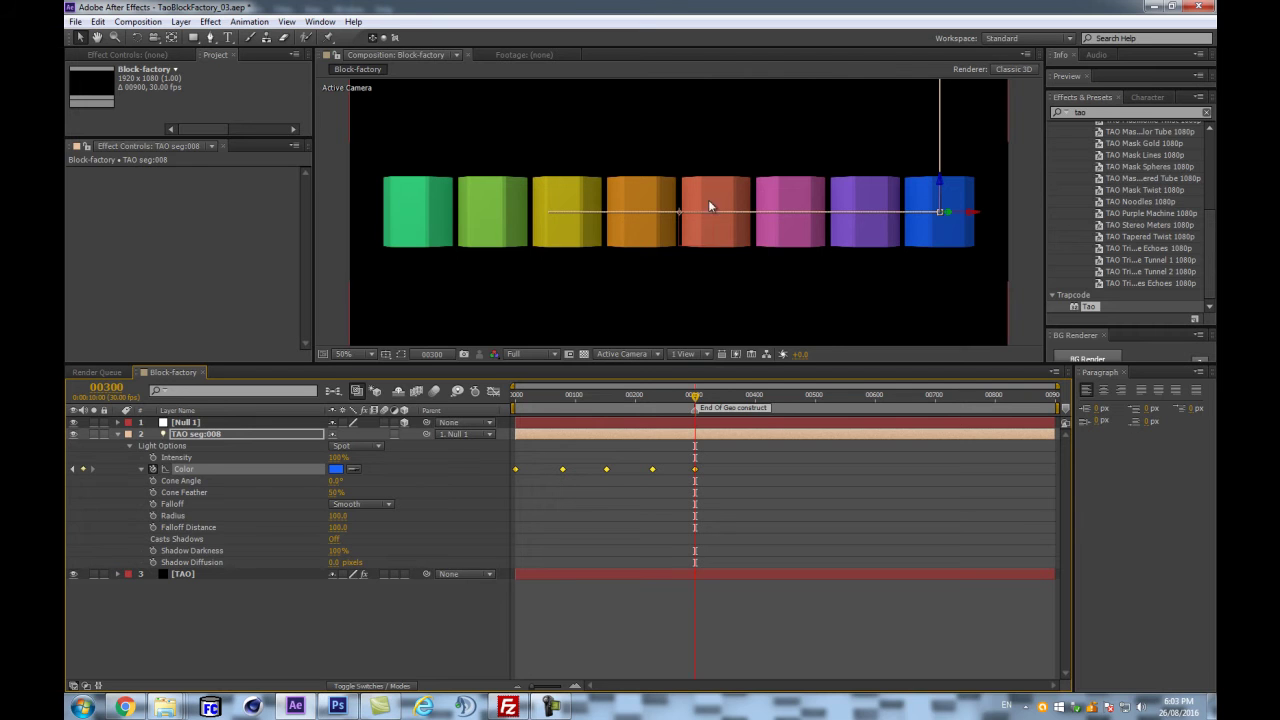
mouse_move(520, 408)
left_mouse_down()
mouse_move(671, 411)
mouse_move(502, 419)
left_mouse_up()
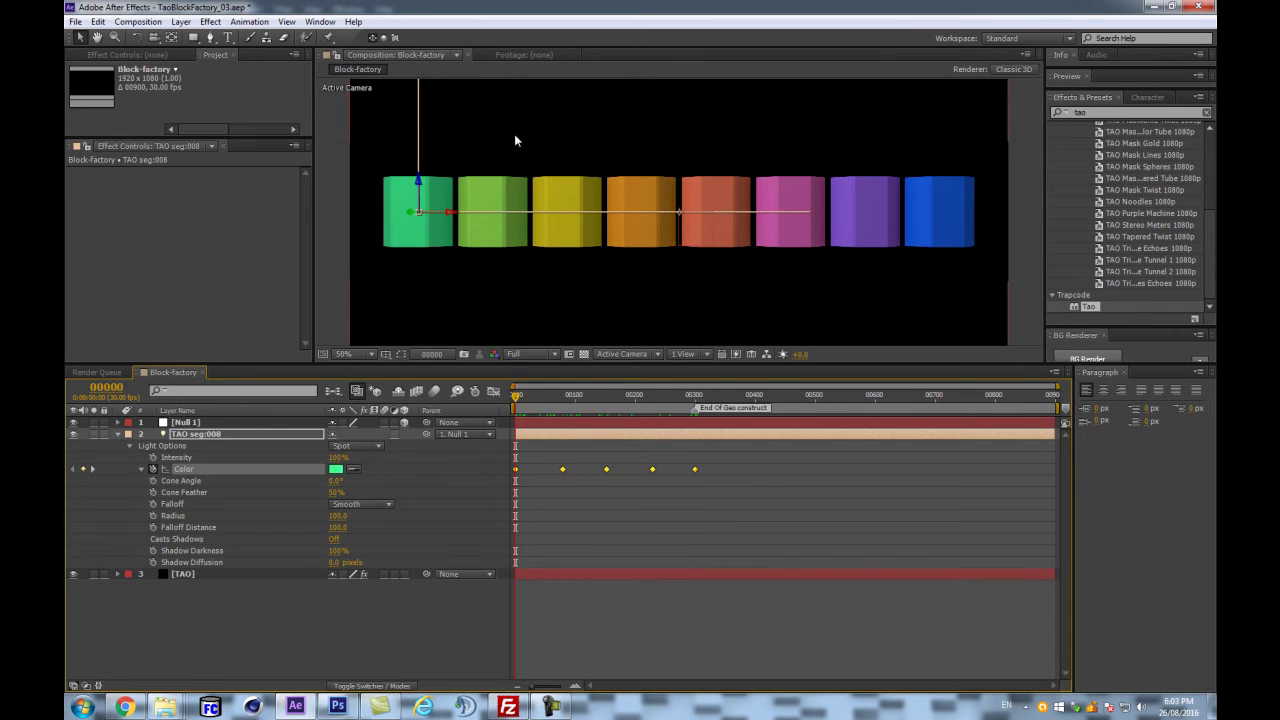
right_click(515, 469)
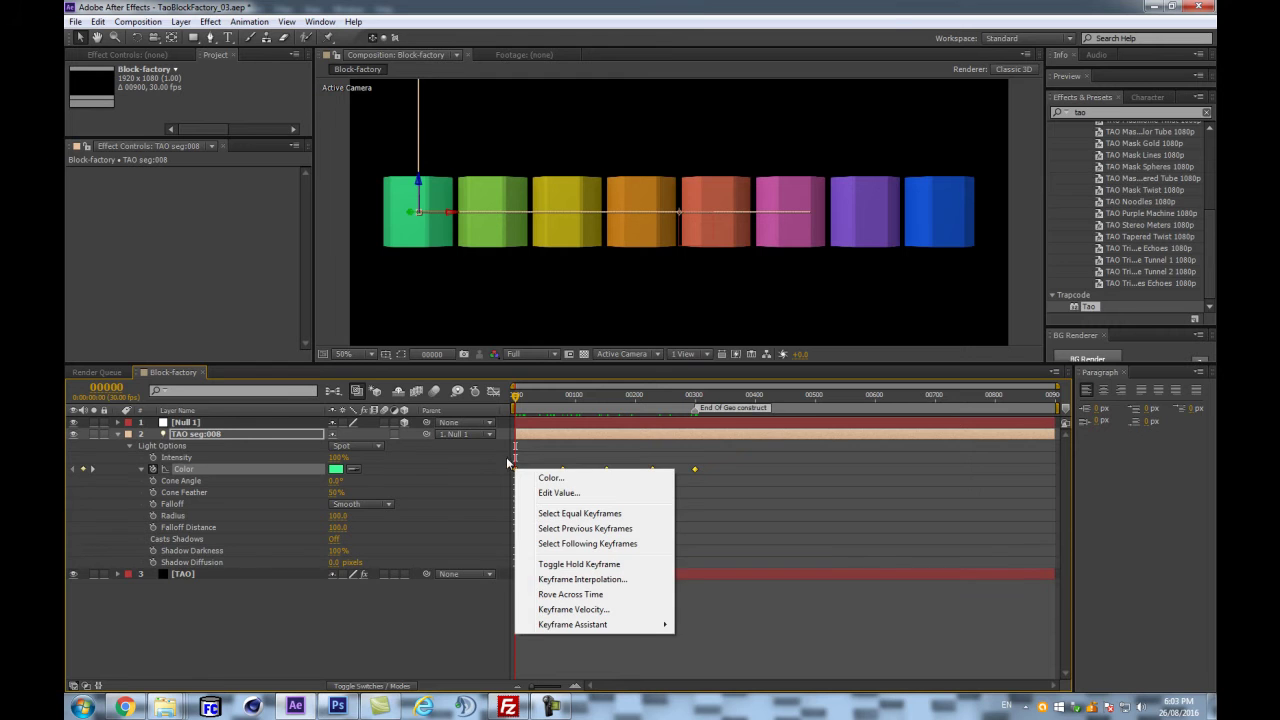
left_click(560, 566)
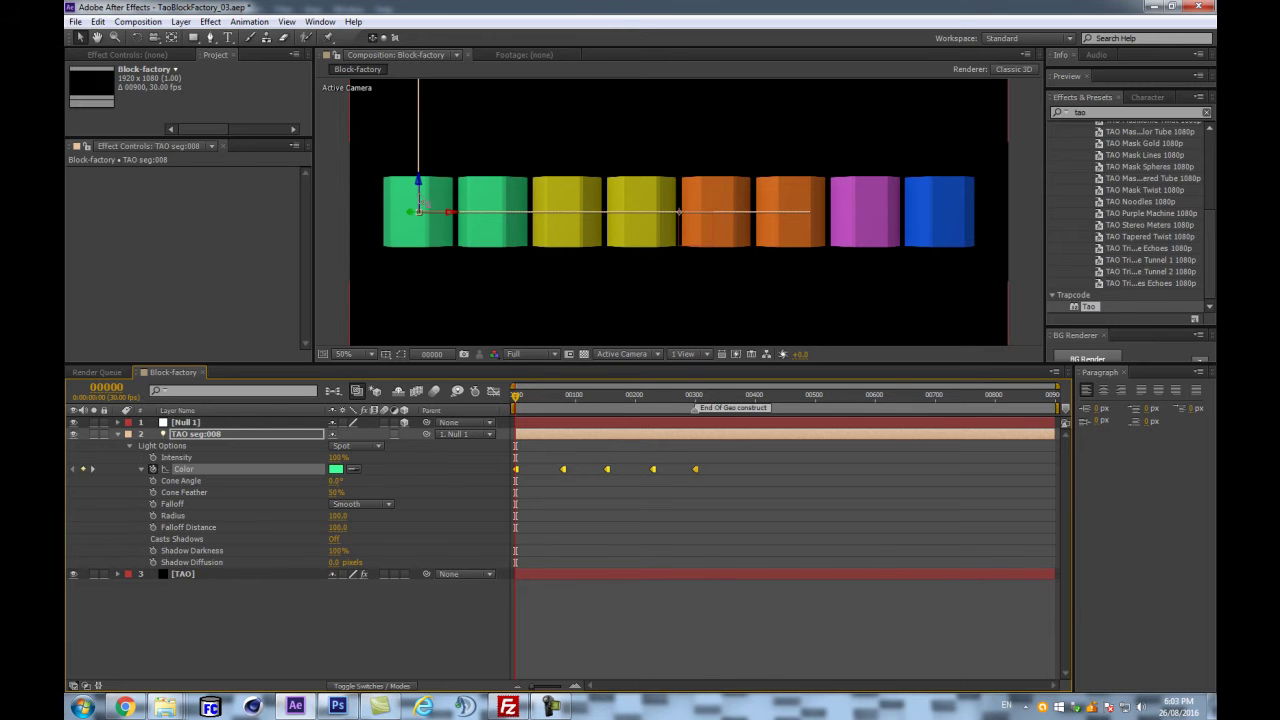
- Compress the five hold Color keyframes proportionally so the last one lands on frame 150
left_click_drag(516, 398, 487, 401)
left_click_drag(566, 393, 605, 400)
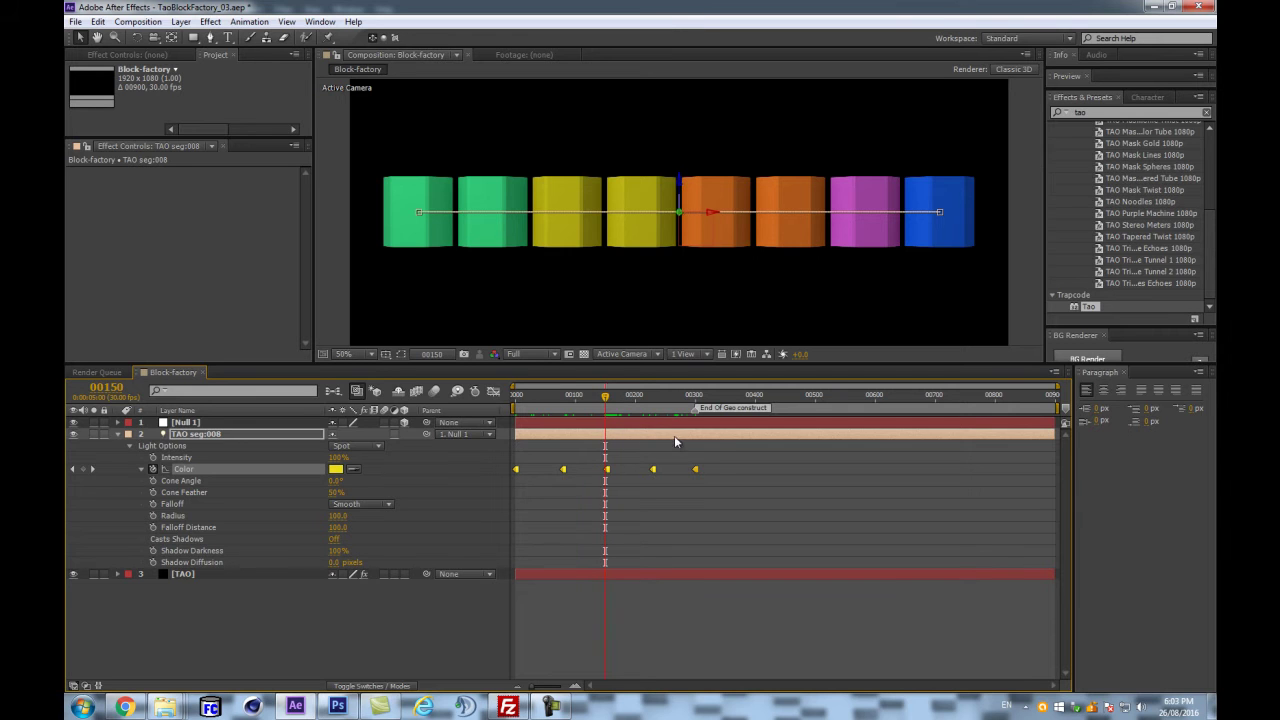
left_click_drag(714, 461, 487, 477)
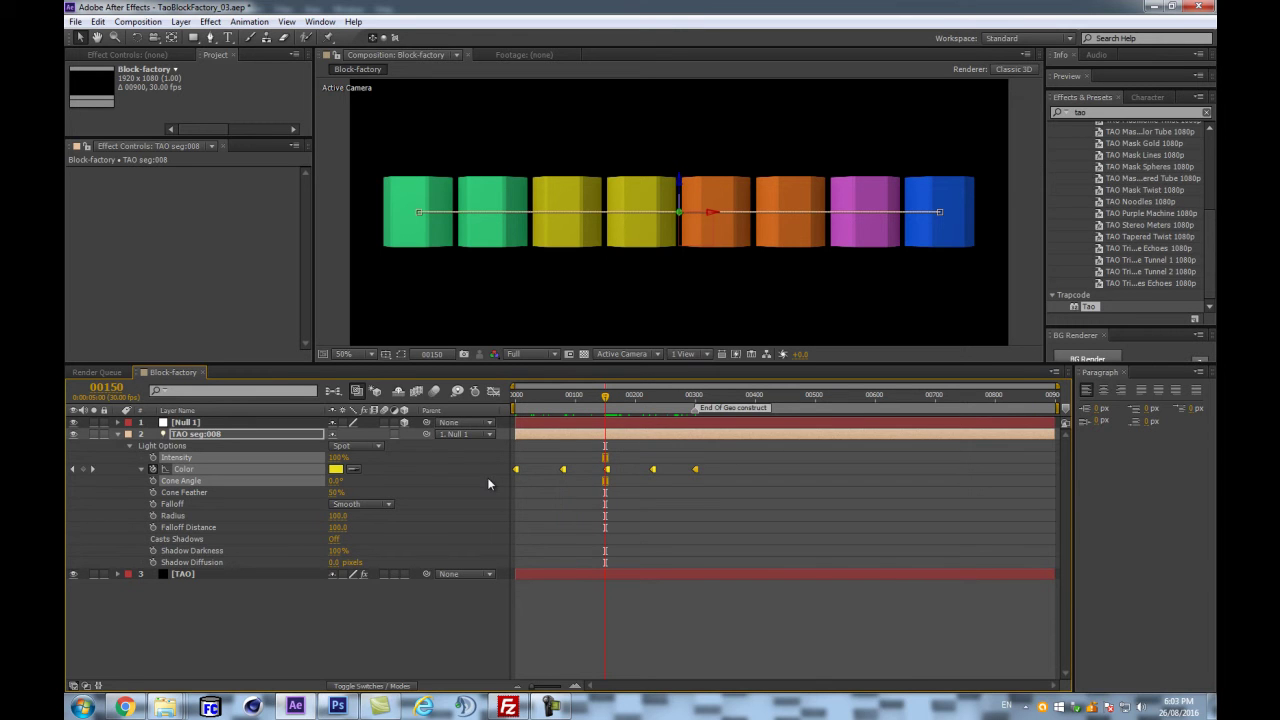
left_click(699, 470)
left_click_drag(715, 461, 604, 477)
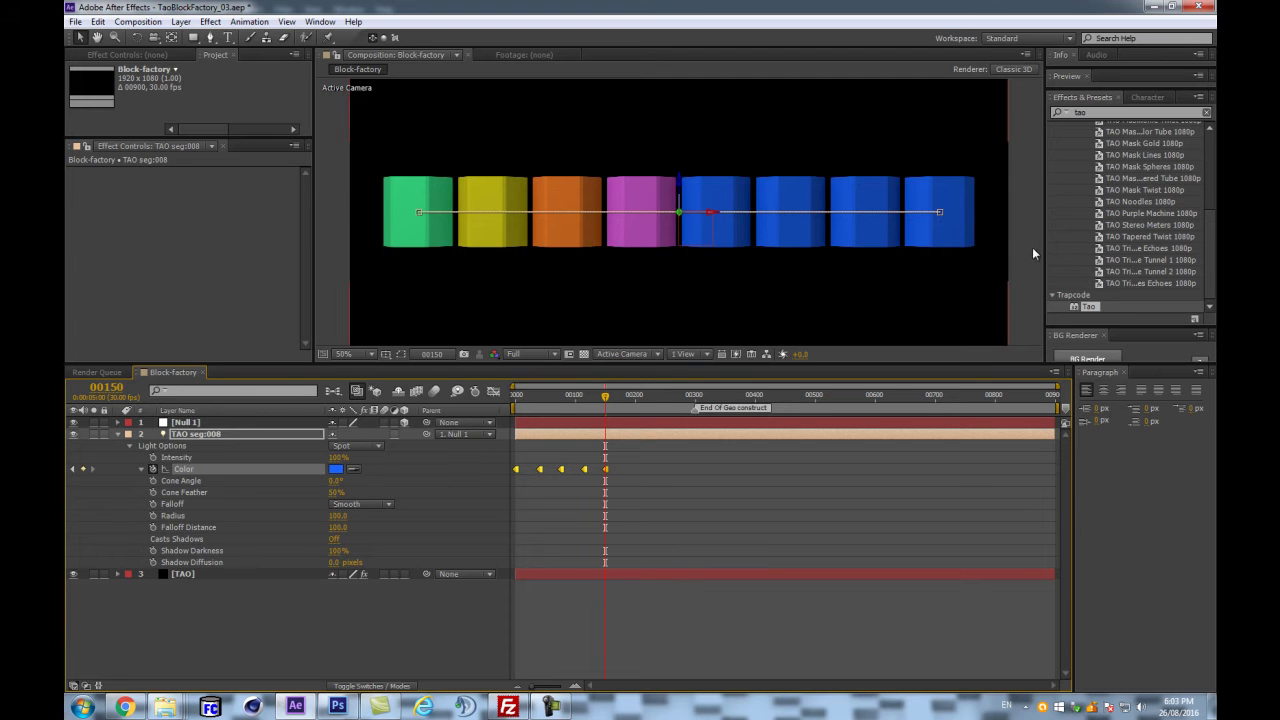
- Add the expression loopOut(type = "cycle", numKeyframes = 0) to the light's Color property
left_click(152, 470, "alt")
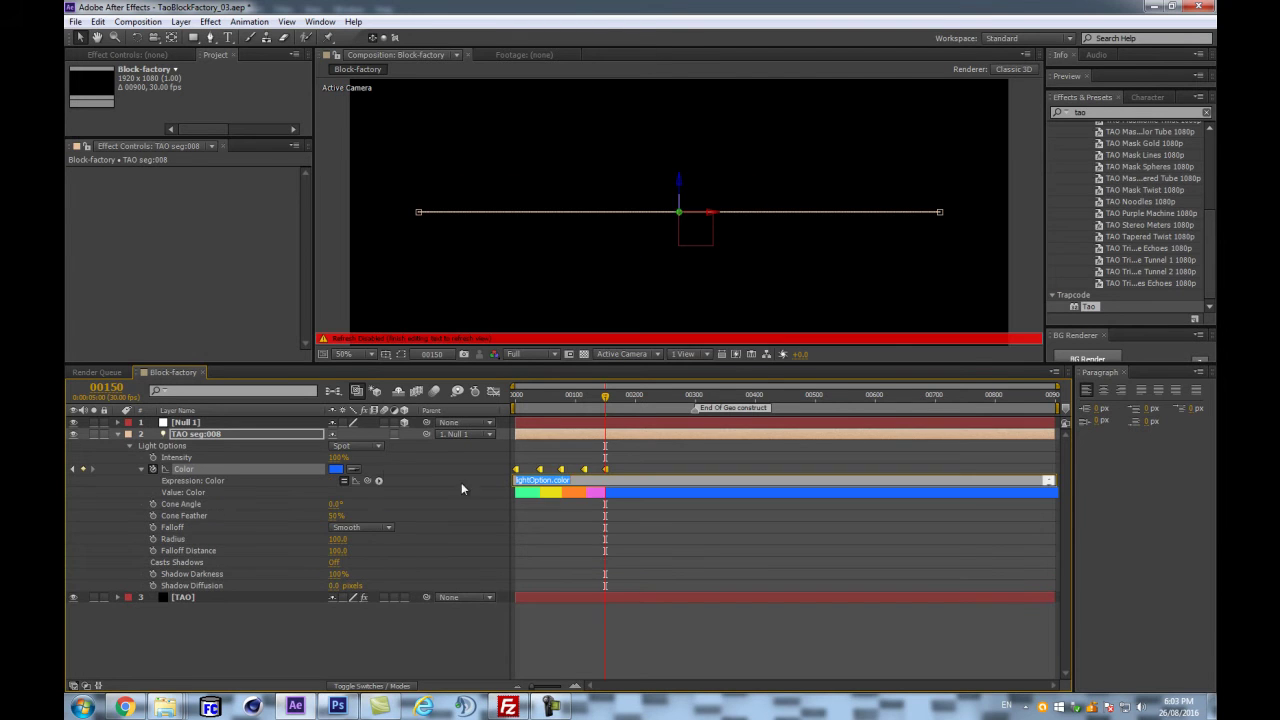
left_click(378, 480)
mouse_move(468, 433)
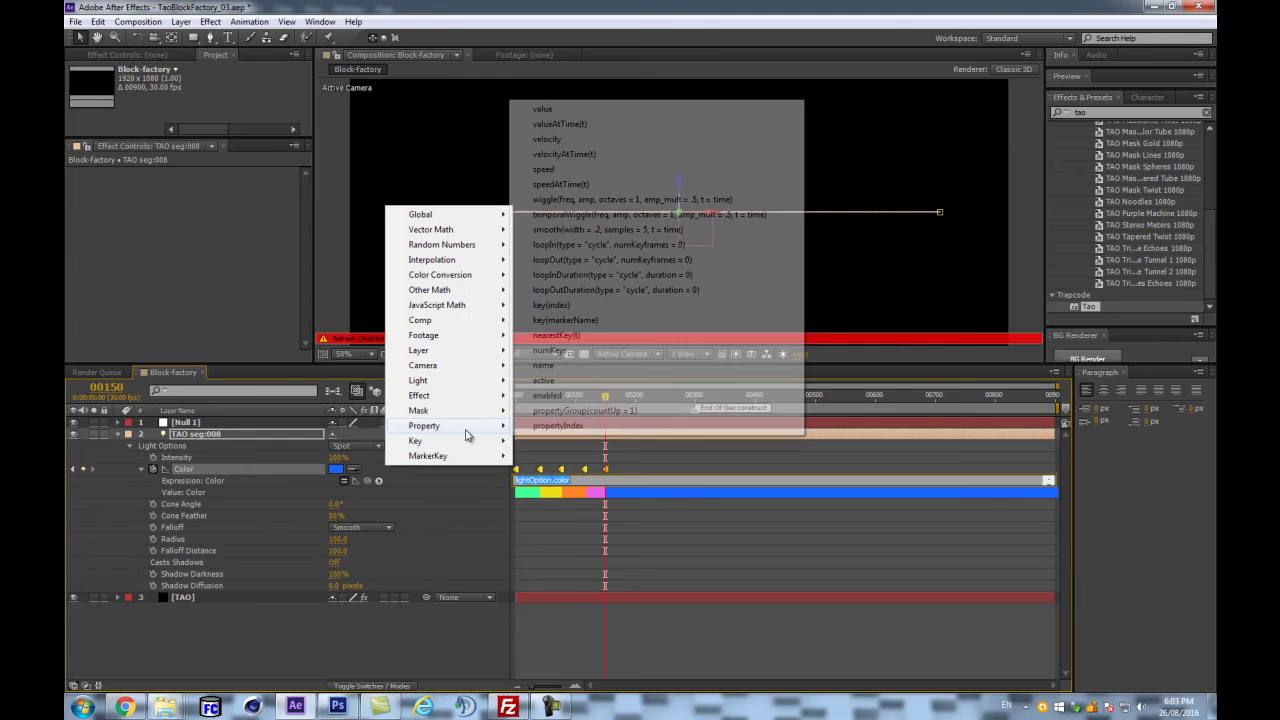
left_click(600, 259)
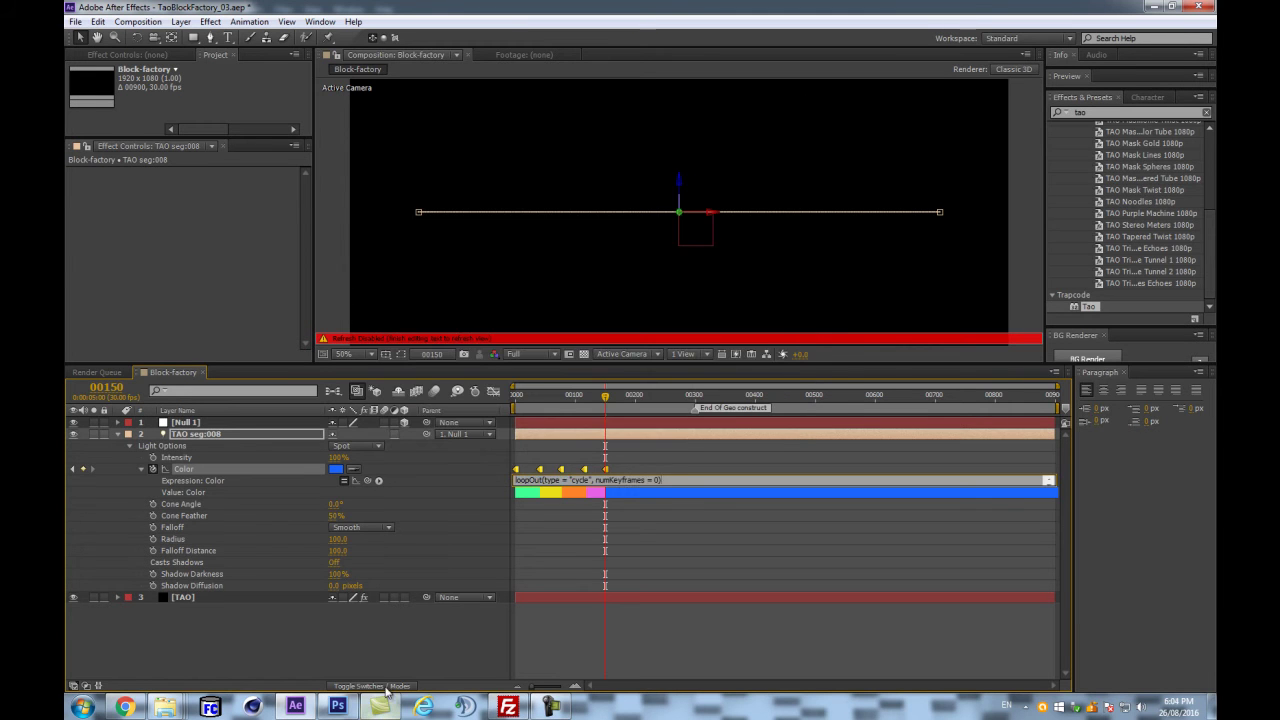
left_click(472, 615)
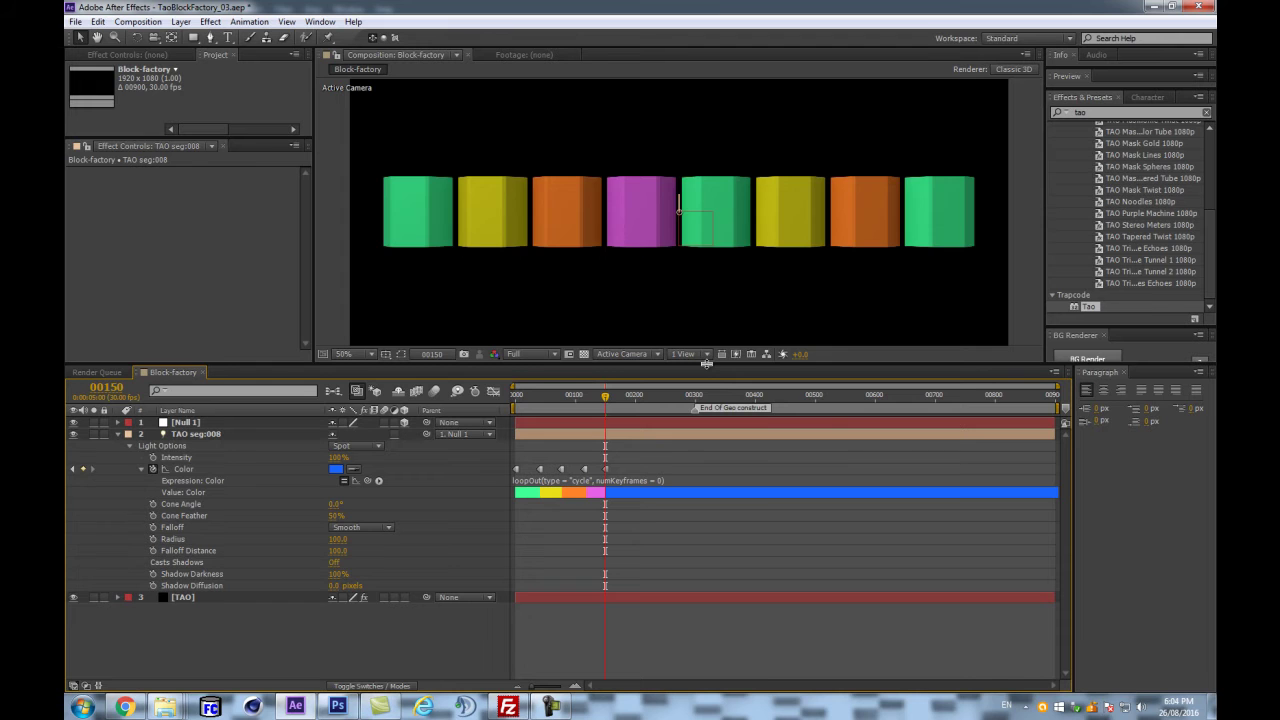
- Add a sixth Color keyframe holding the final blue at frame 181 on the TAO seg:008 light
key("Page_Down")
mouse_move(633, 398)
left_mouse_down()
mouse_move(667, 398)
mouse_move(568, 400)
mouse_move(624, 412)
left_mouse_up()
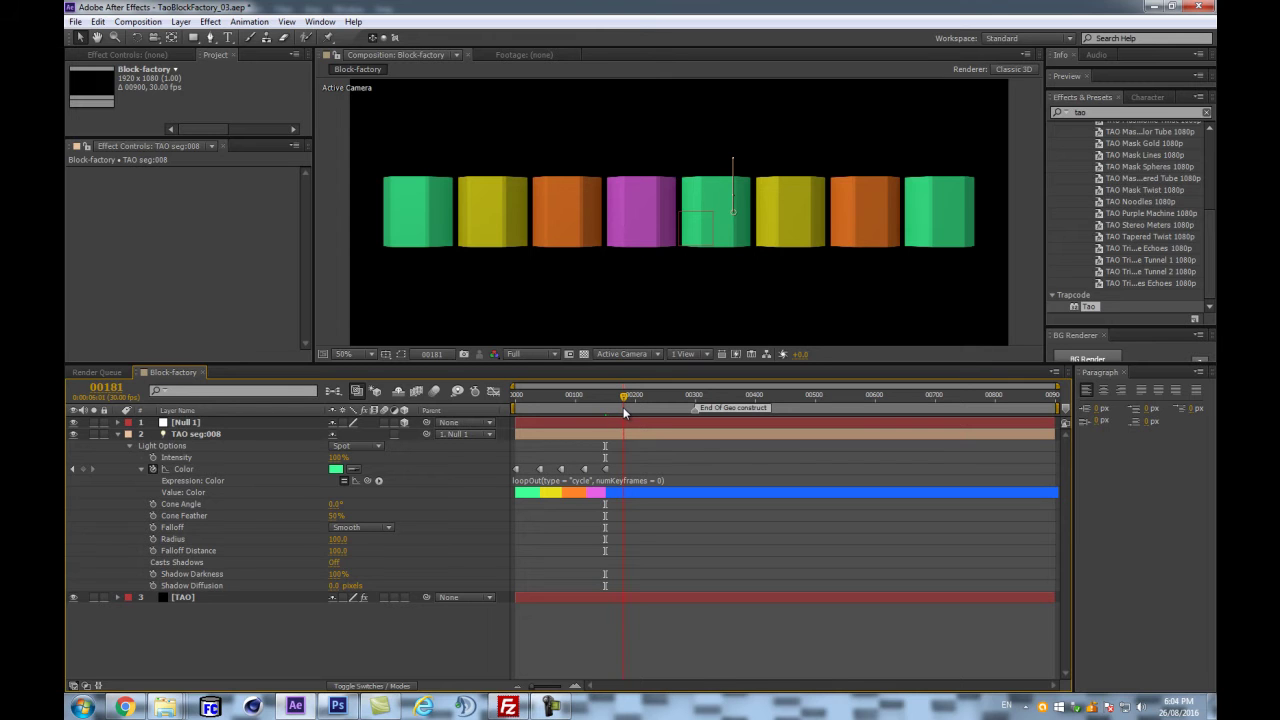
left_click(82, 469)
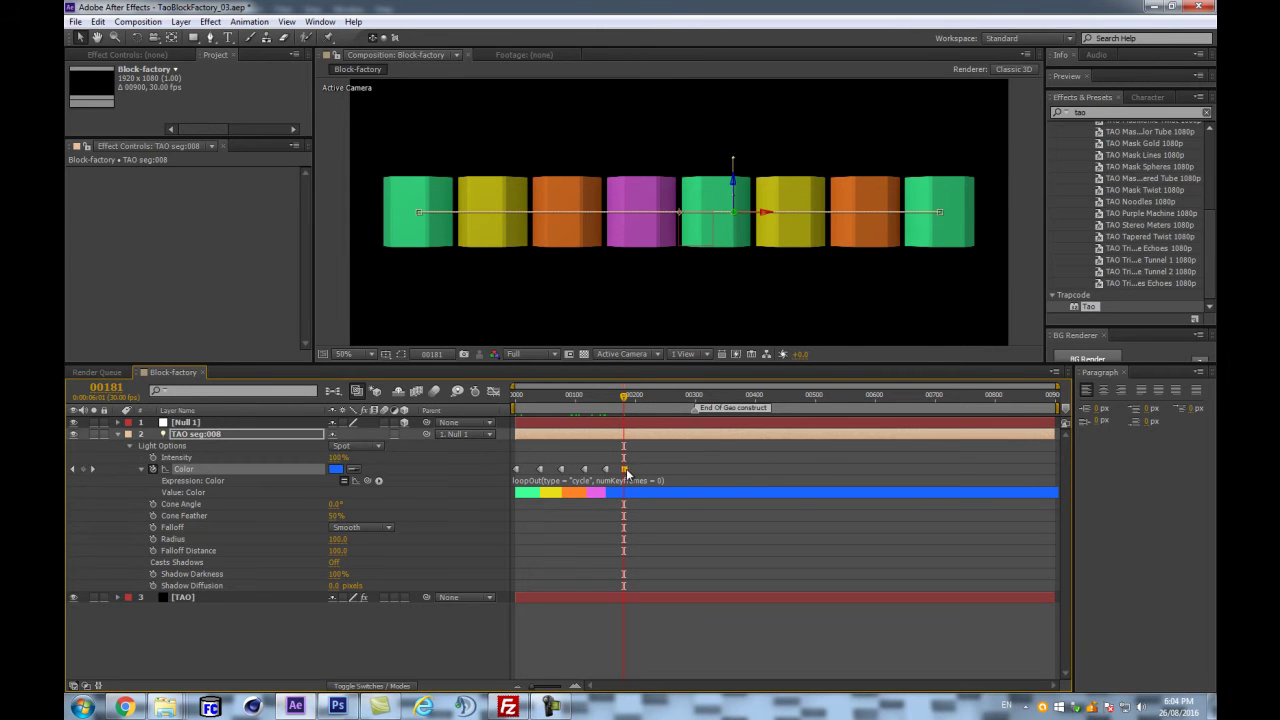
- Compress all six Color keyframes proportionally so the last one lands on frame 150
left_click_drag(639, 455, 494, 477)
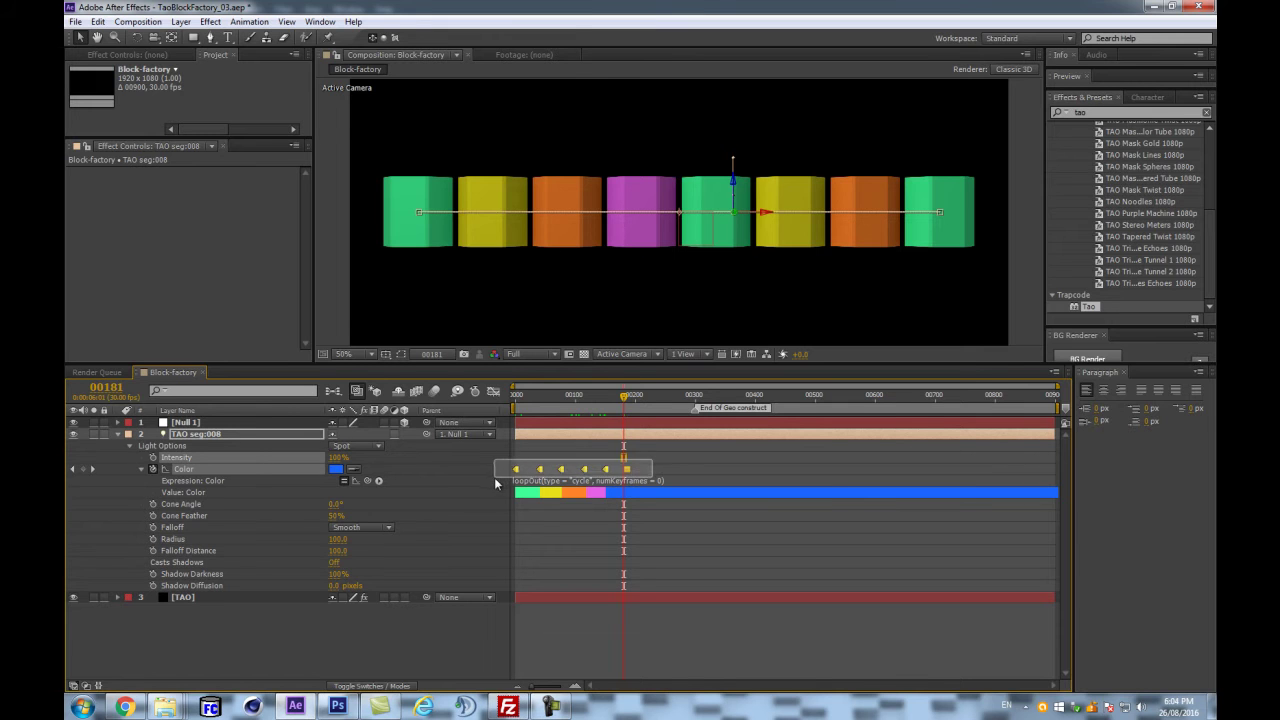
left_click(622, 399)
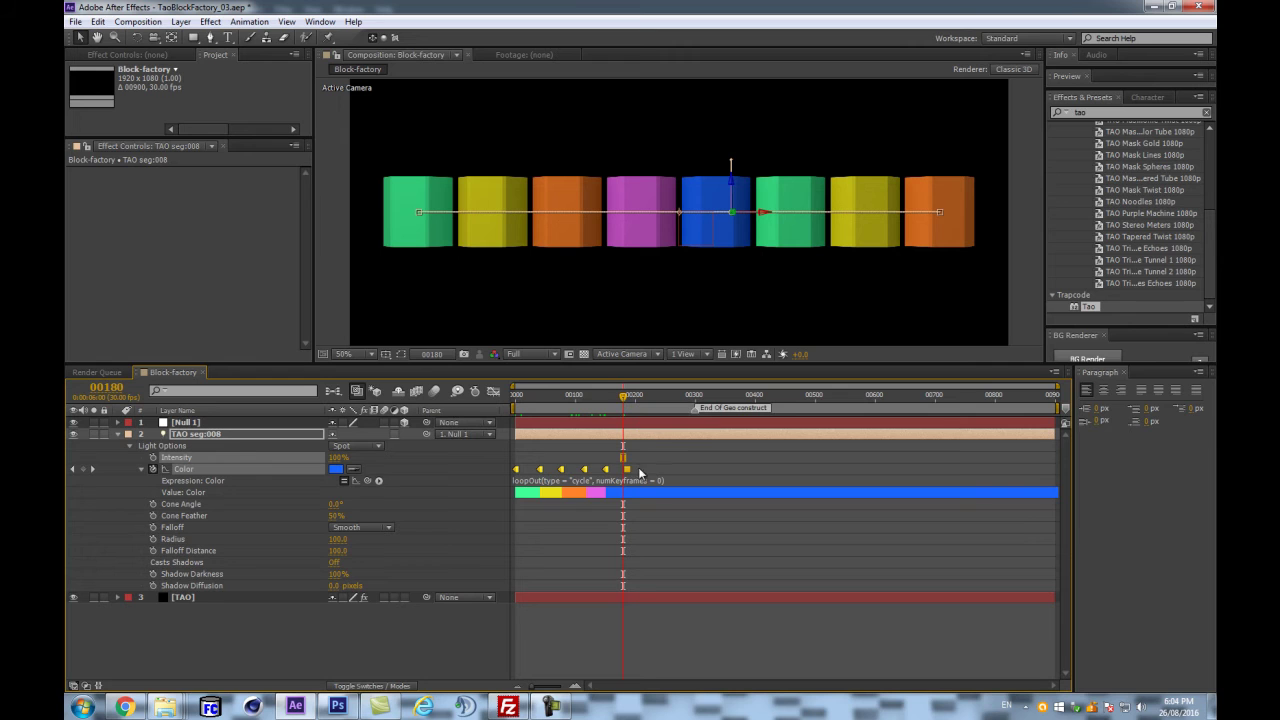
left_click(105, 387)
type("150")
key("Return")
left_click_drag(627, 472, 605, 480)
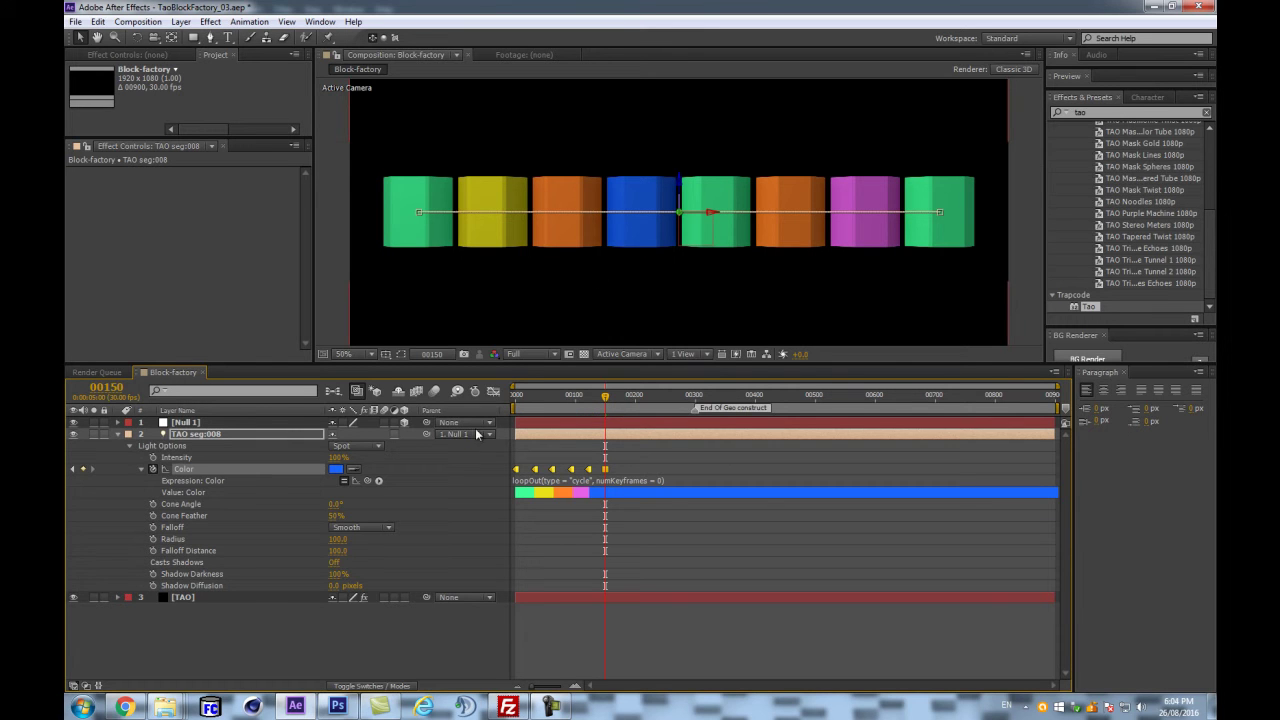
- Return to frame 0 and collapse the TAO seg:008 light's properties
left_click_drag(608, 397, 514, 400)
left_click(307, 614)
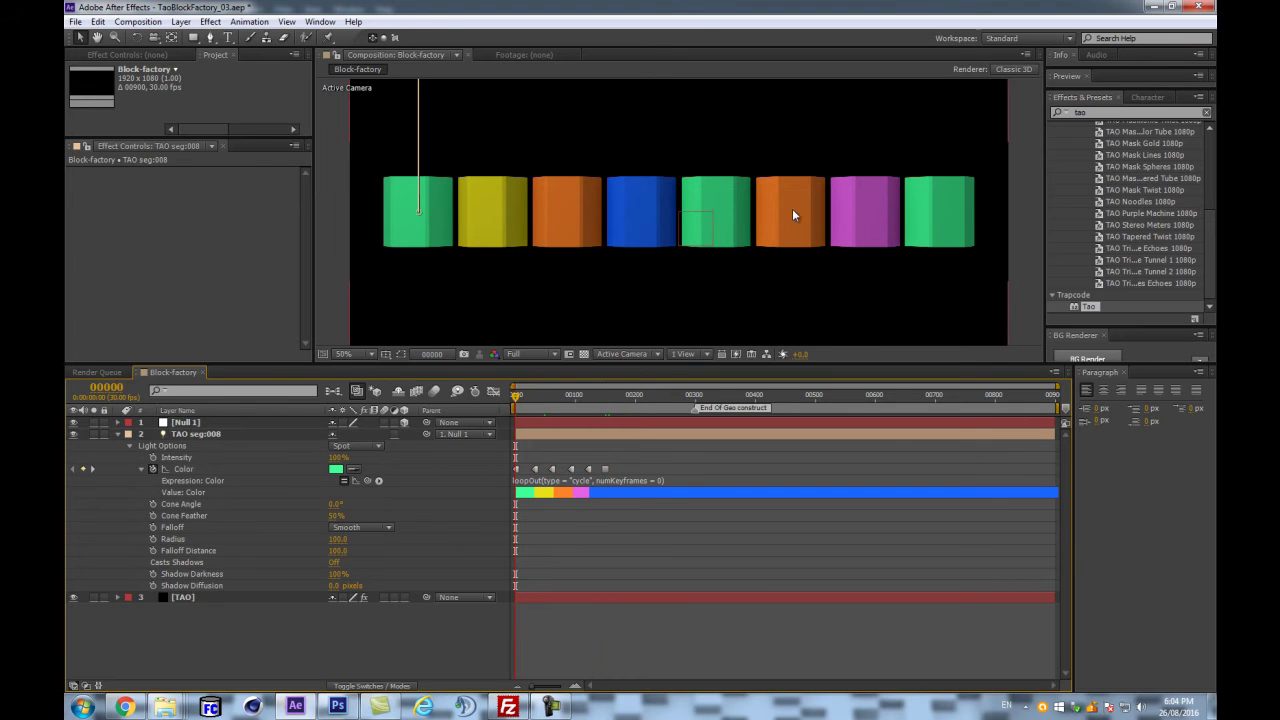
scroll(779, 212, "down", 2)
left_click(119, 435)
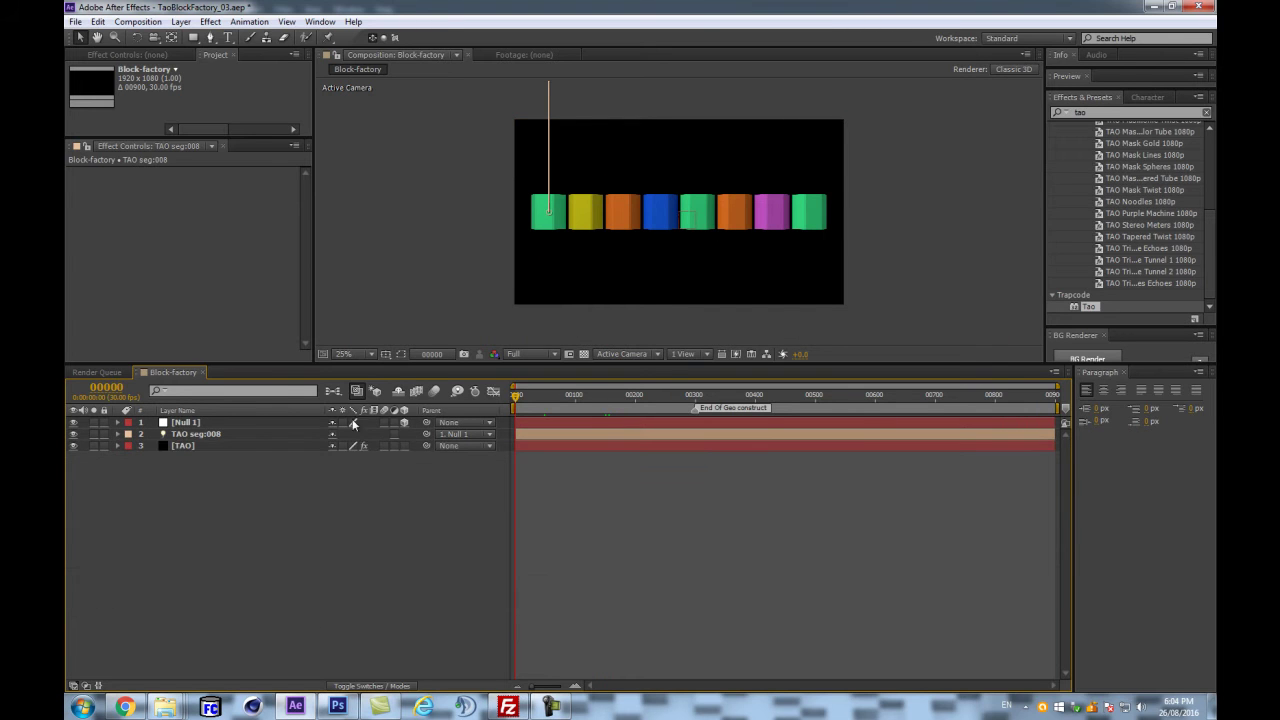
mouse_move(581, 370)
left_mouse_down()
mouse_move(578, 399)
mouse_move(540, 418)
mouse_move(737, 410)
mouse_move(492, 421)
mouse_move(325, 451)
left_mouse_up()
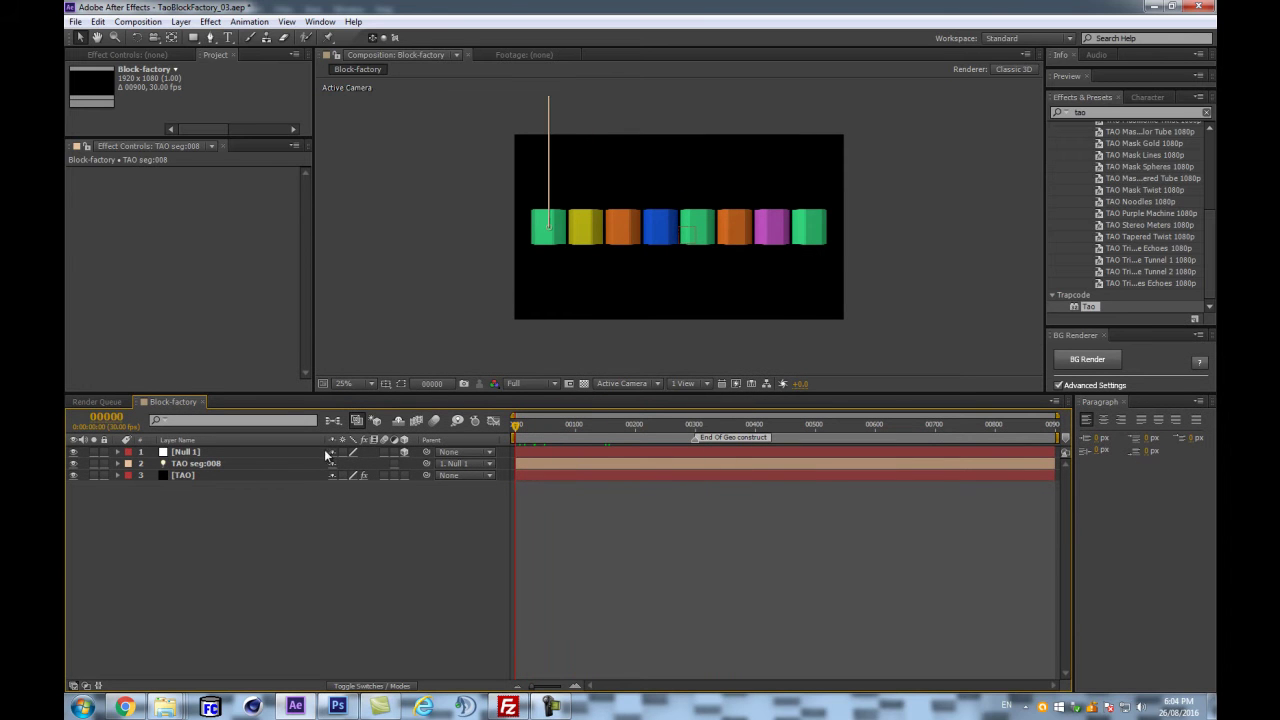
- Reveal the TAO seg:008 light's Position keyframes and check its Auto-Orientation setting without changing it
left_click(322, 463)
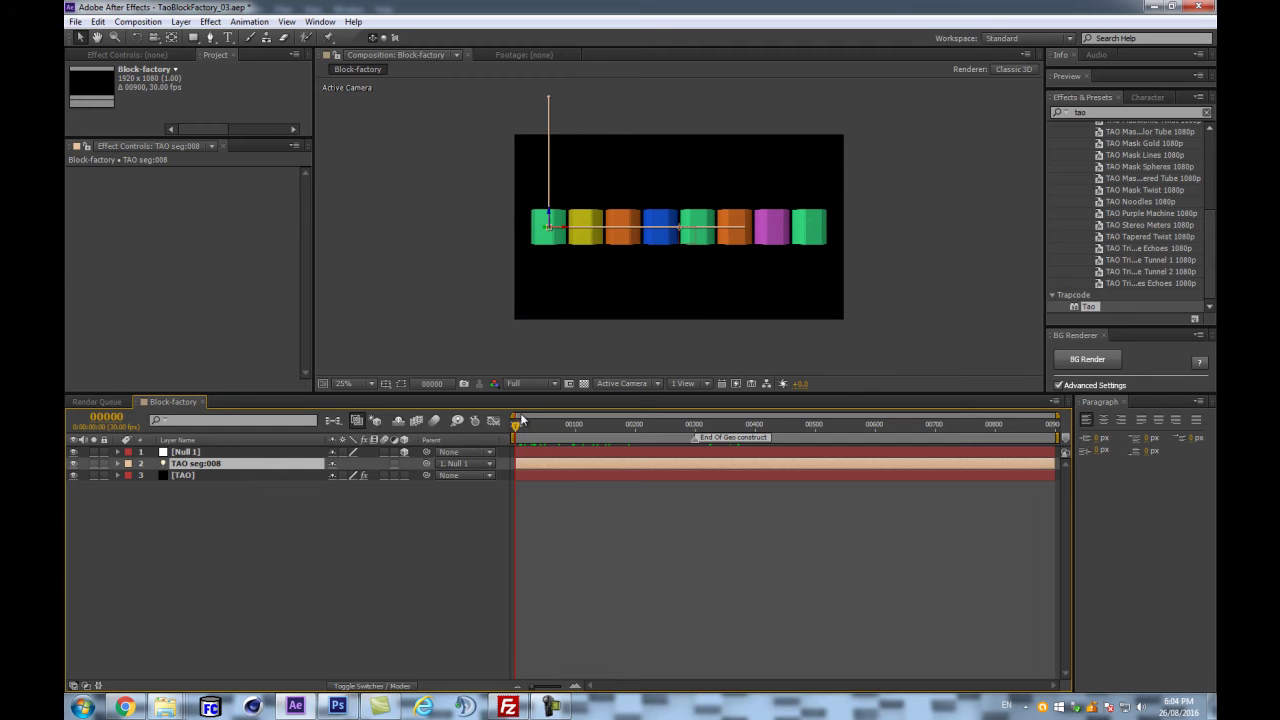
key("p")
left_click_drag(520, 434, 507, 477)
right_click(254, 466)
mouse_move(300, 248)
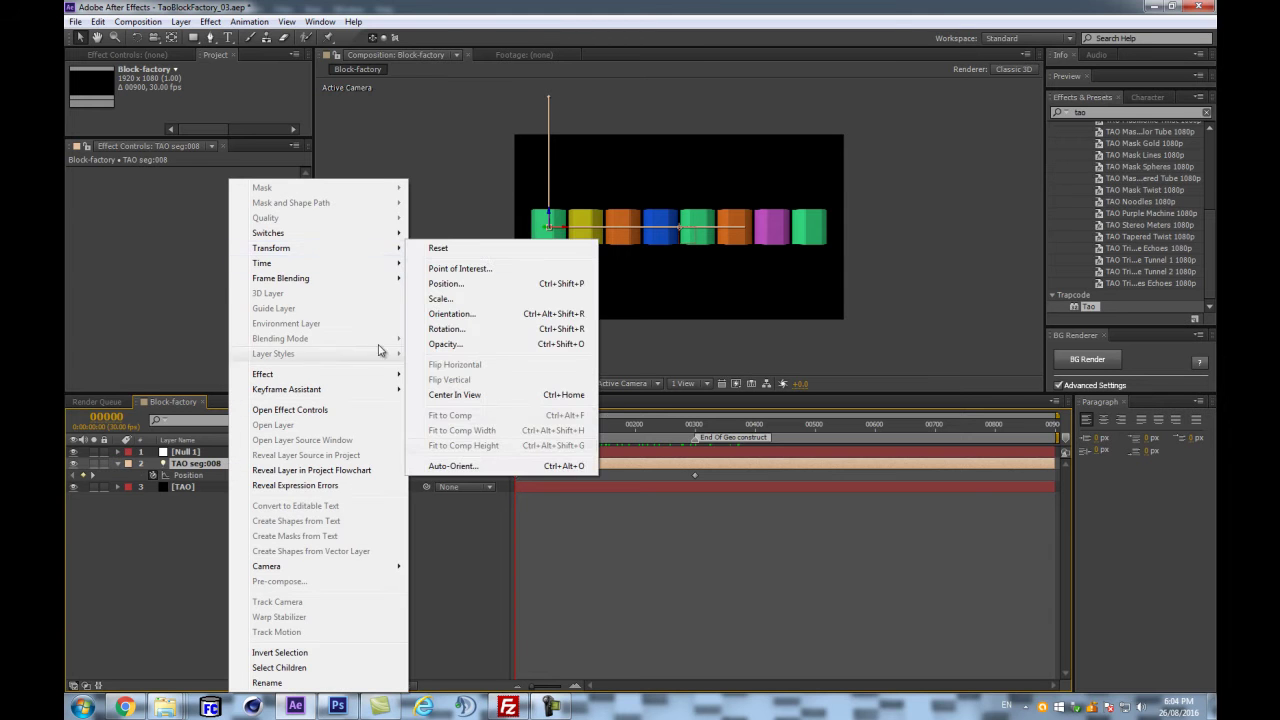
left_click(453, 466)
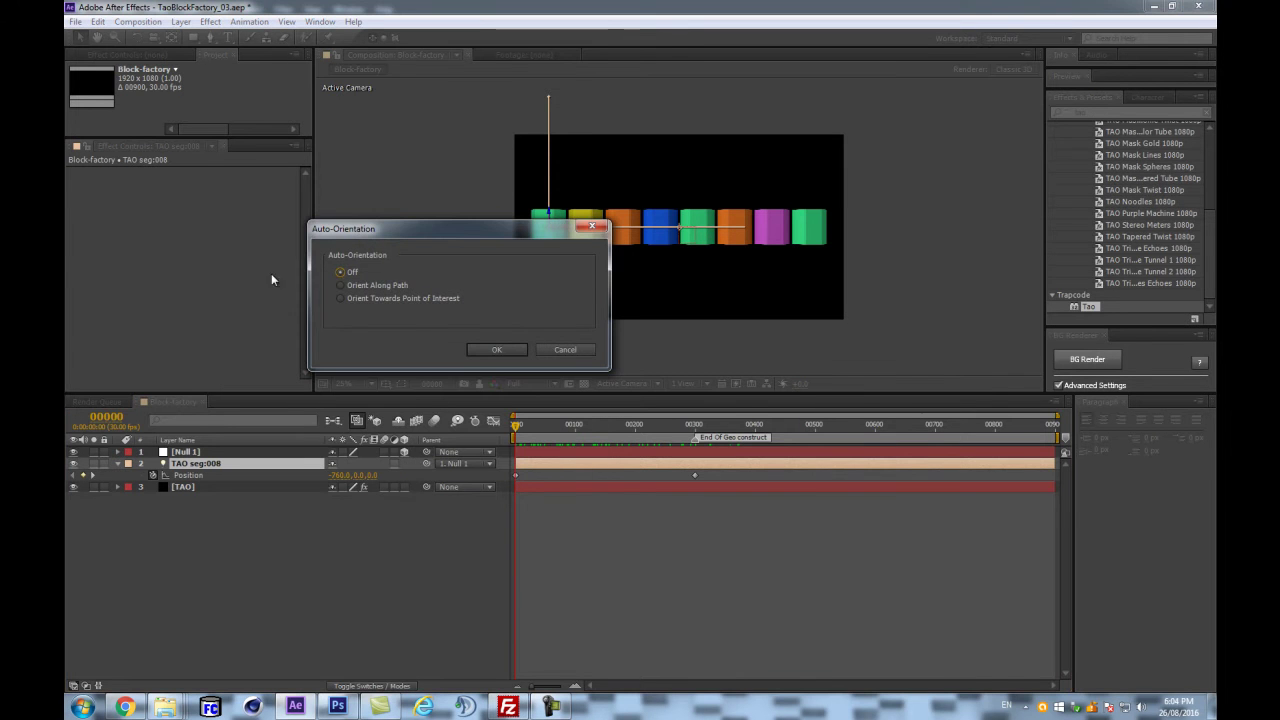
left_click(570, 350)
left_click_drag(516, 428, 481, 438)
left_click(313, 529)
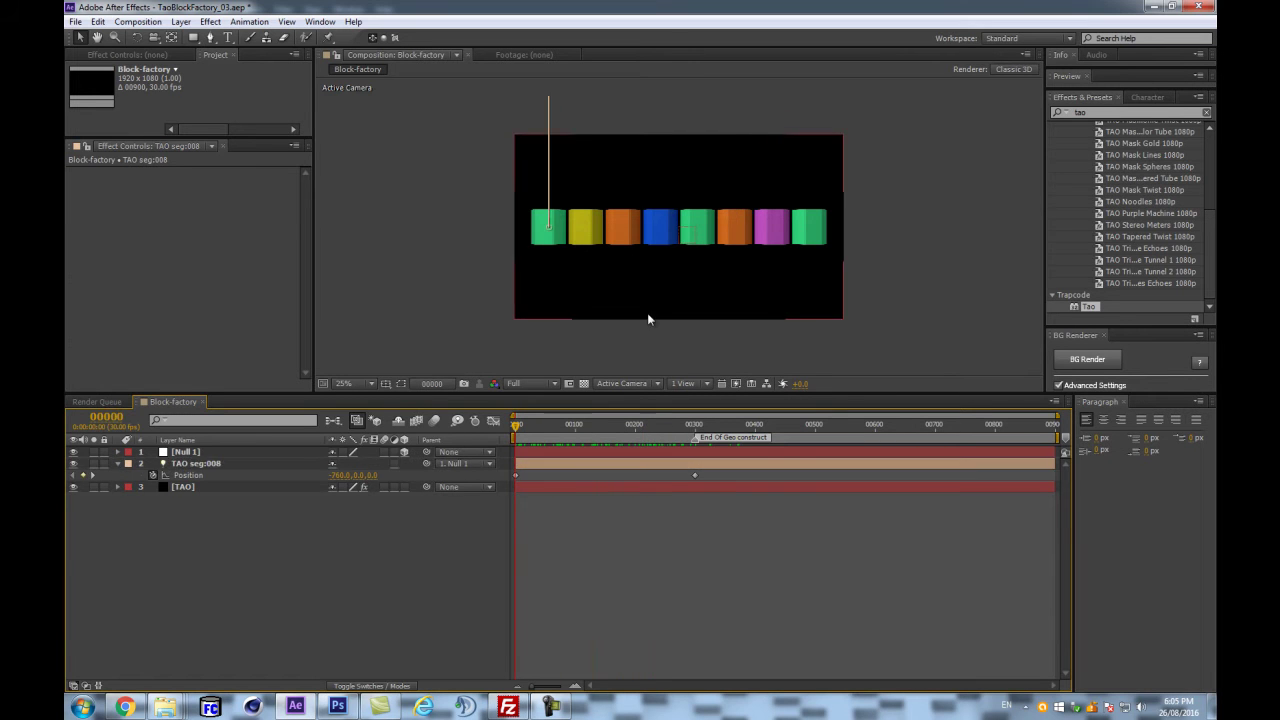
- Duplicate the TAO seg:008 light layer
left_click_drag(613, 393, 613, 428)
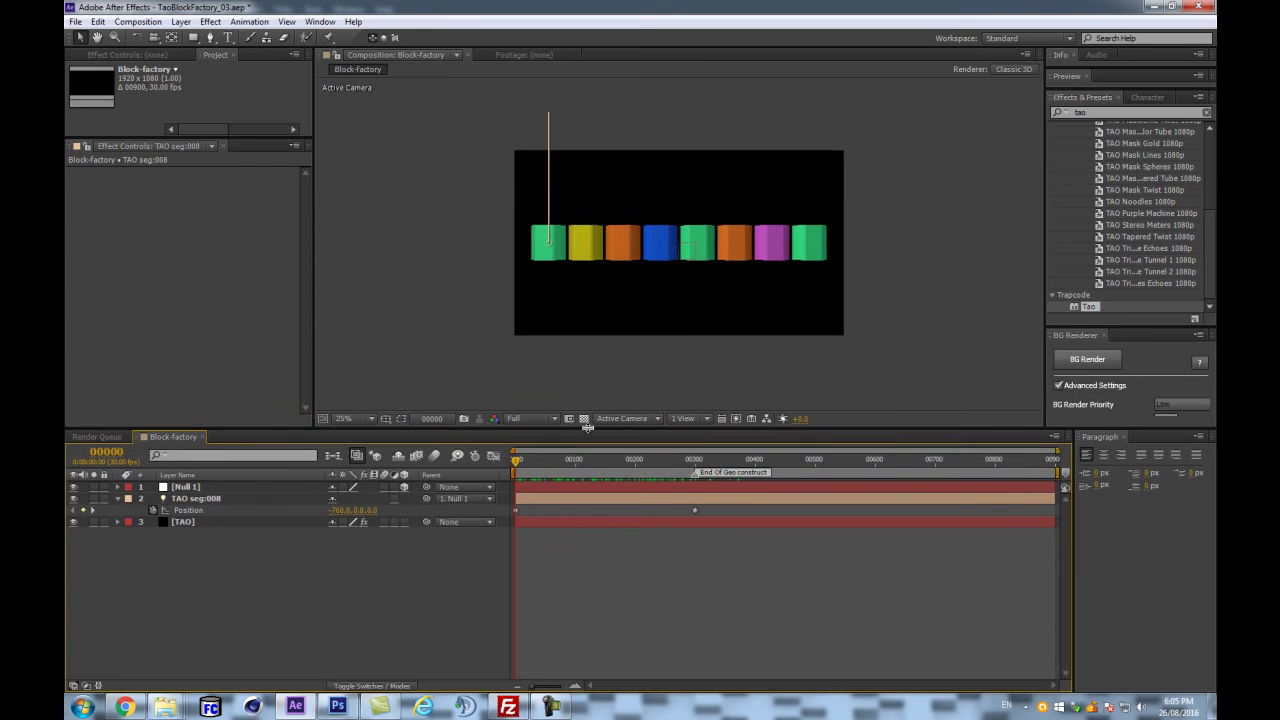
left_click(183, 498)
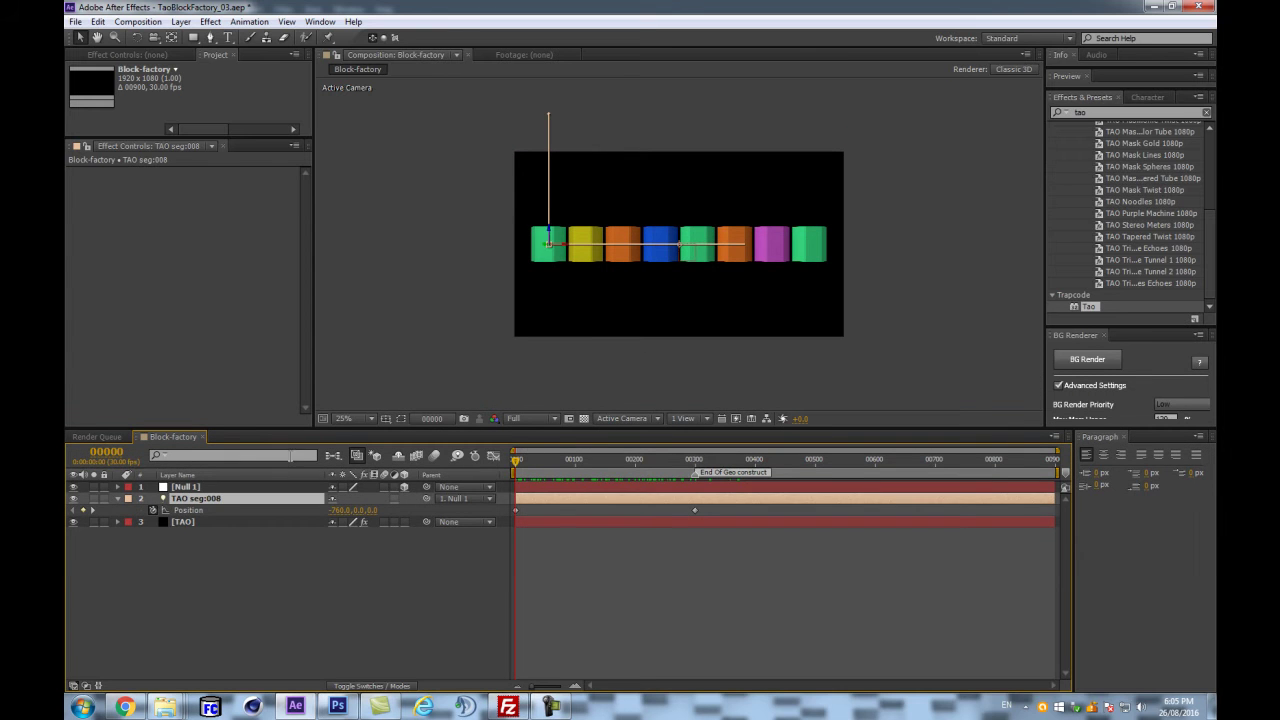
key("ctrl+d")
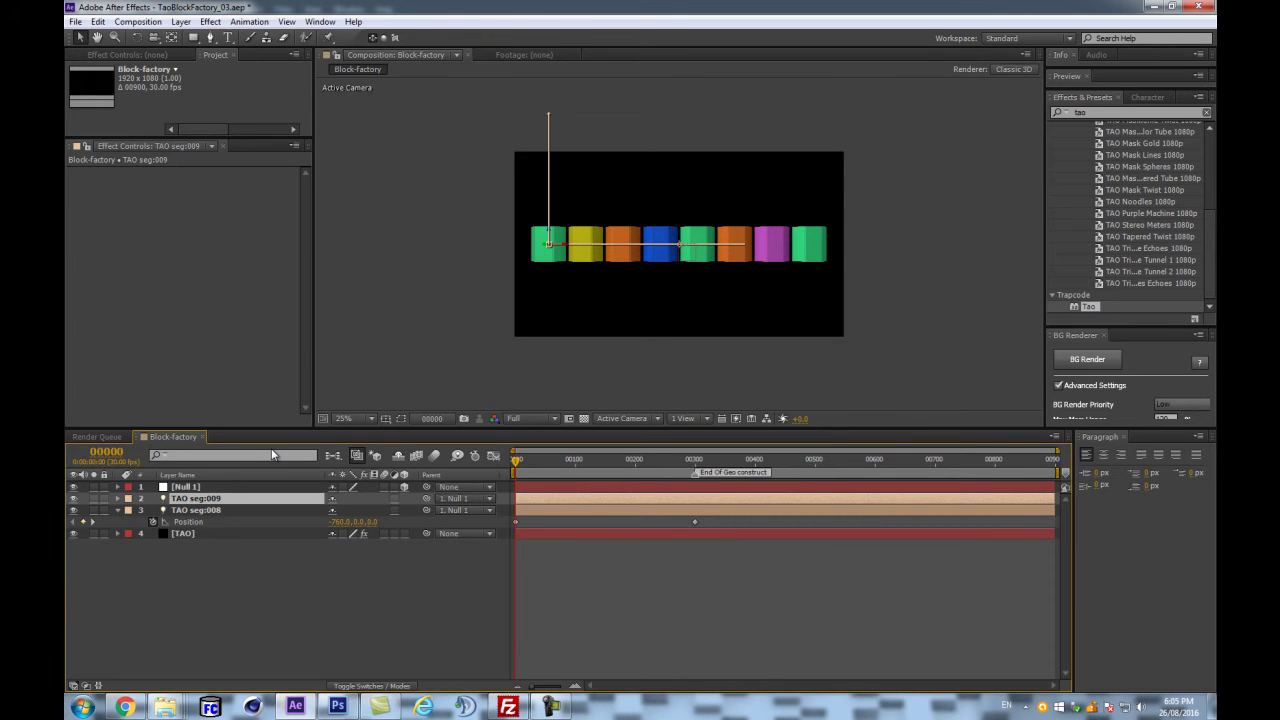
- Add a two-node camera to the composition using the 50mm preset
key("ctrl+alt+shift+c")
left_click(494, 369)
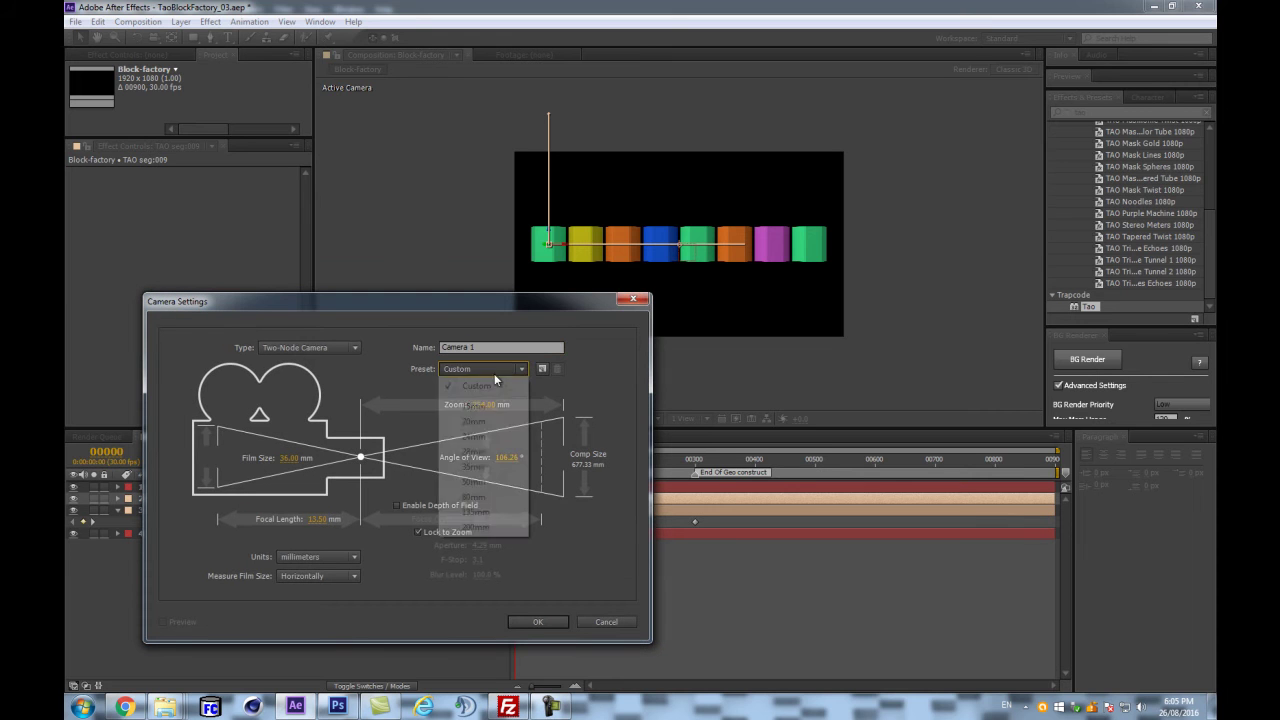
left_click(470, 488)
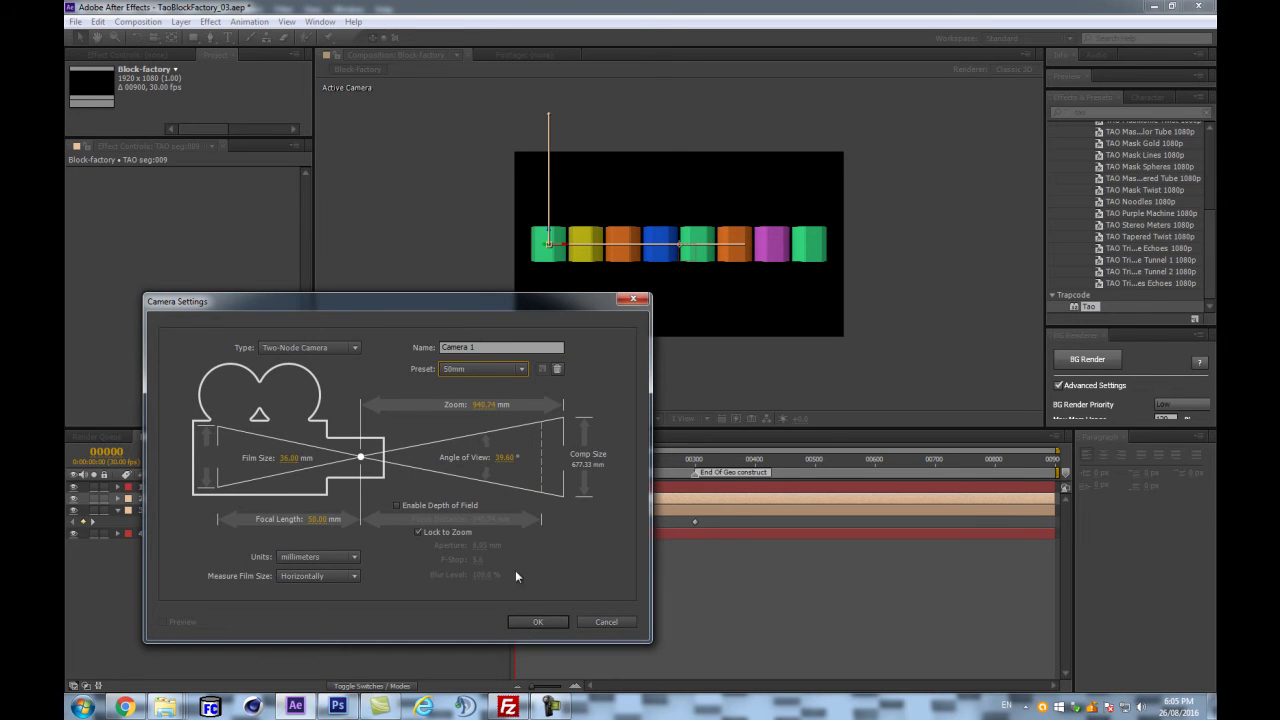
left_click(537, 621)
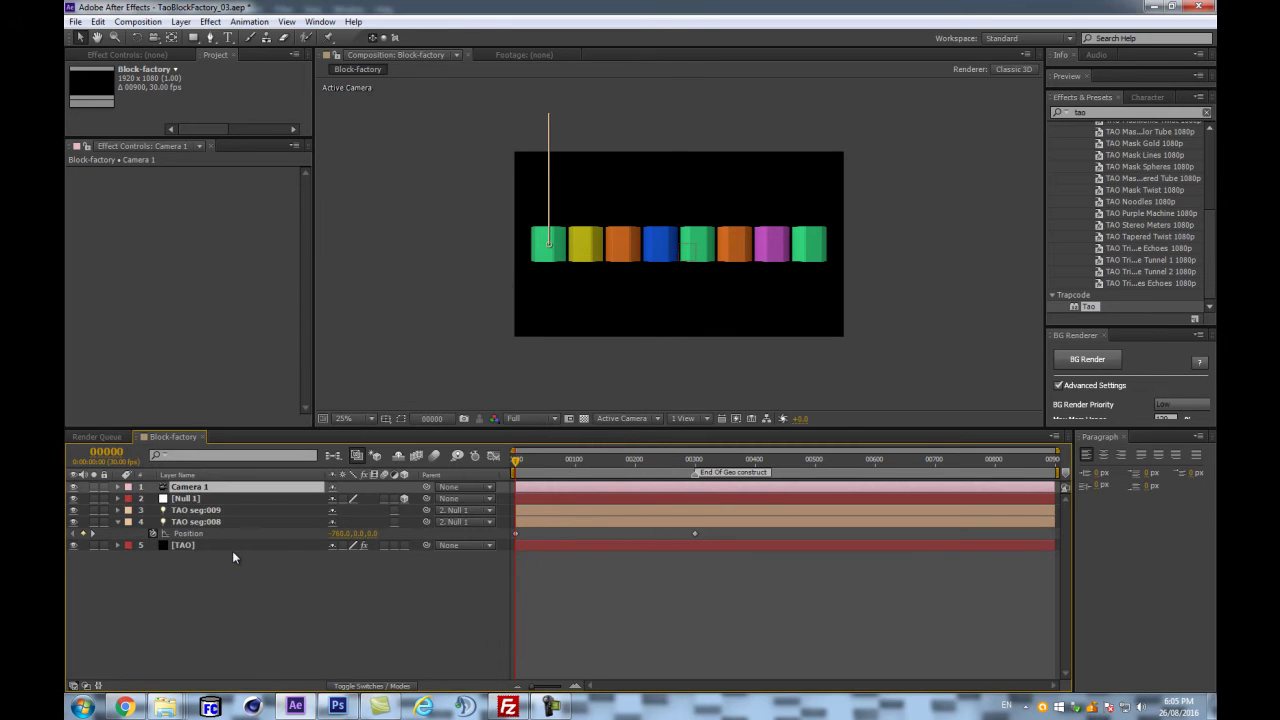
- Add a 3D null, parent Camera 1 to it, give it the Pink label and rename it dolly
key("ctrl+alt+shift+y")
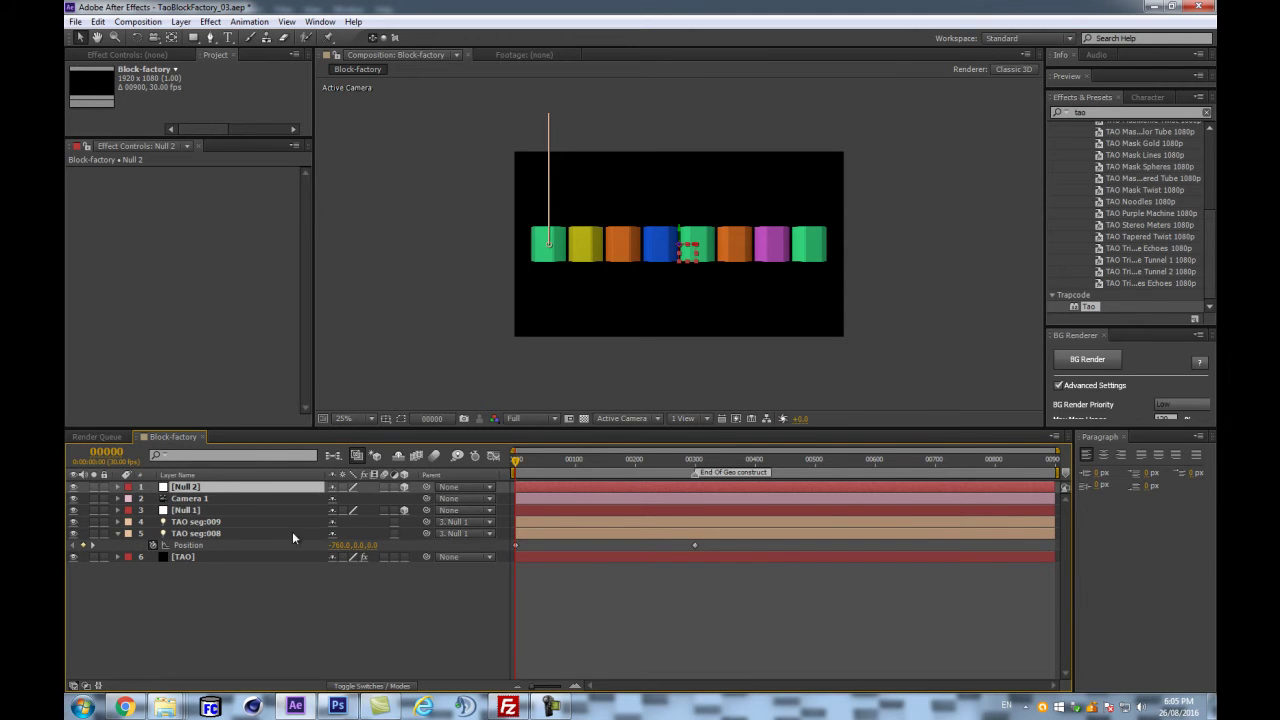
left_click_drag(426, 499, 190, 488)
left_click(129, 489)
left_click(170, 310)
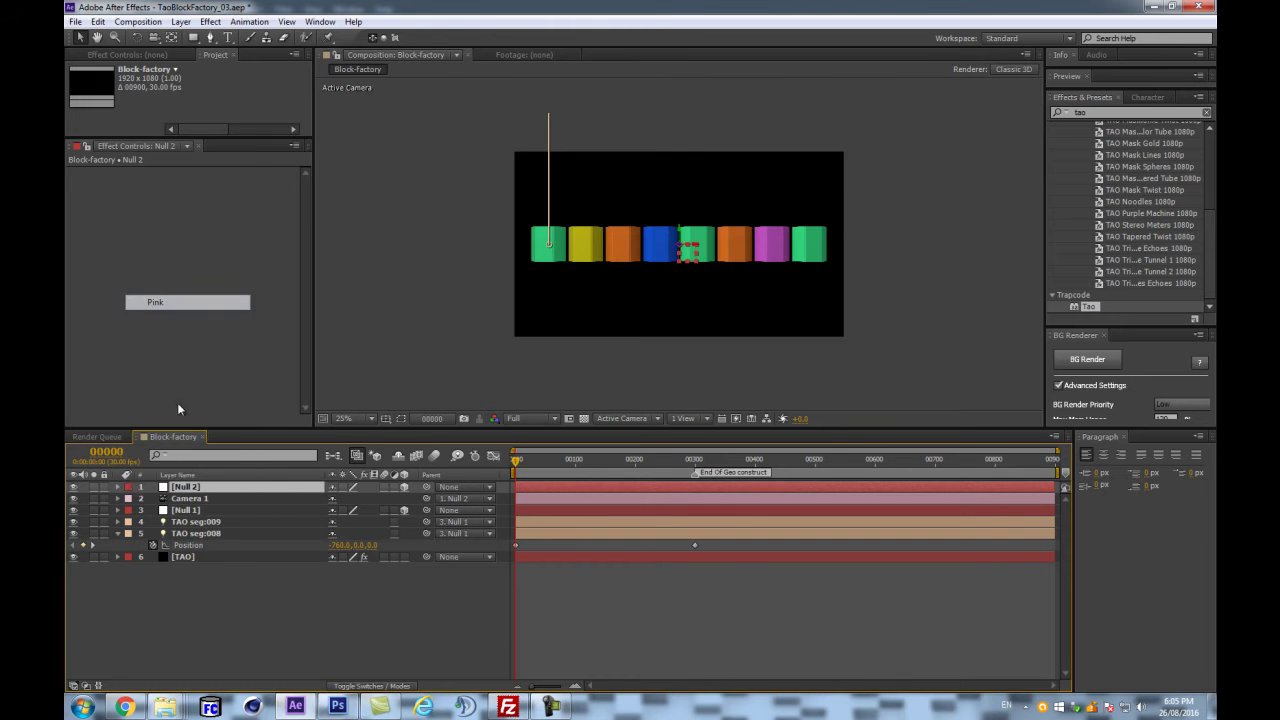
key("Return")
type("doll")
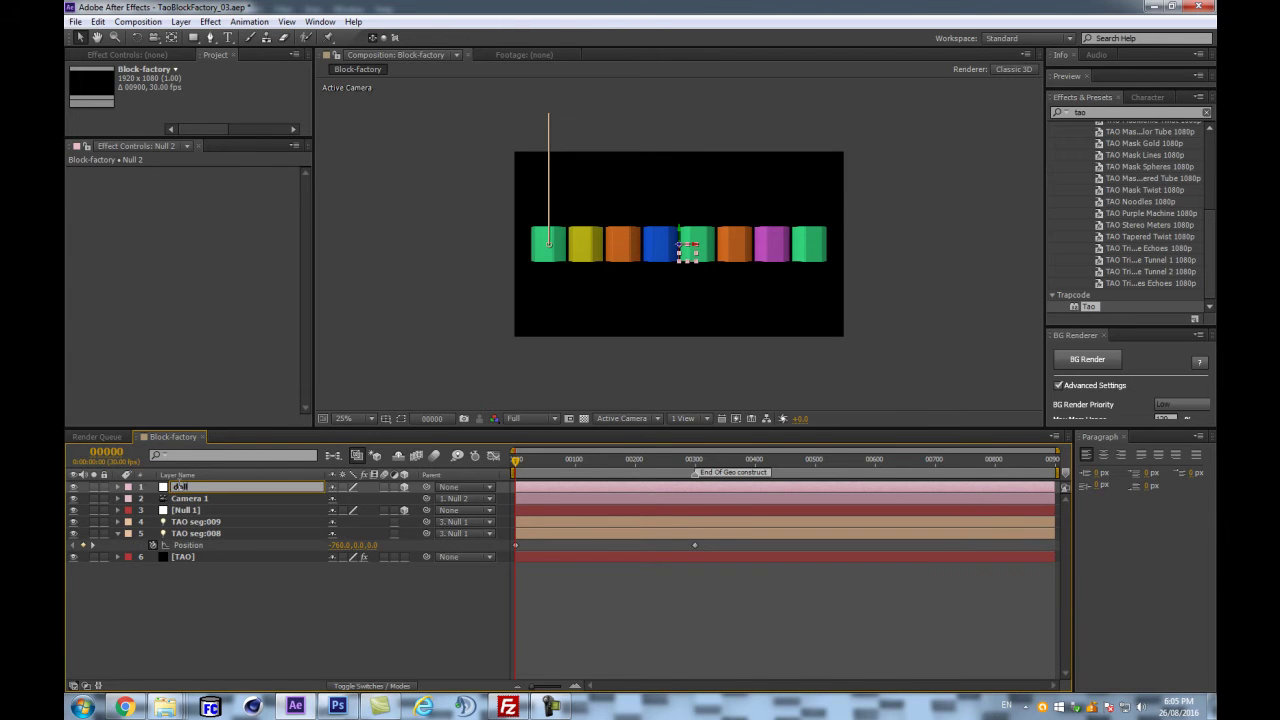
type("y")
key("Return")
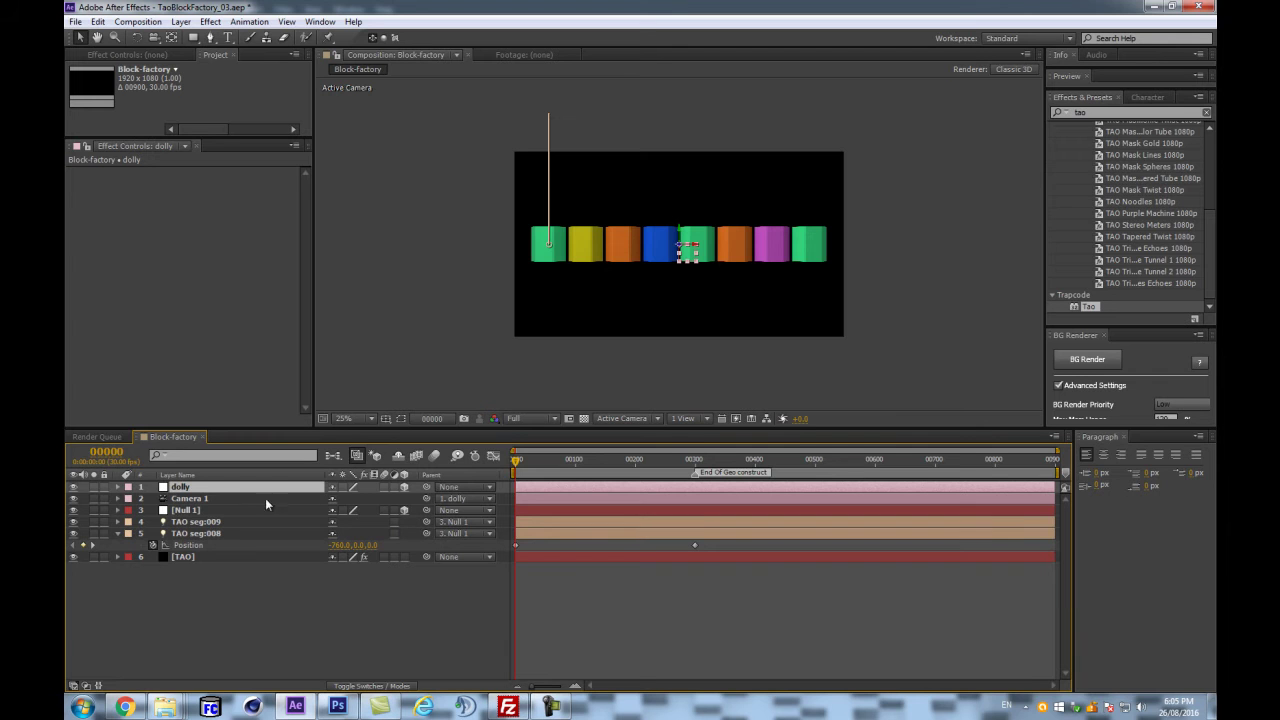
- Try an X Rotation of -45° on the dolly null and reset it to 0°
key("r")
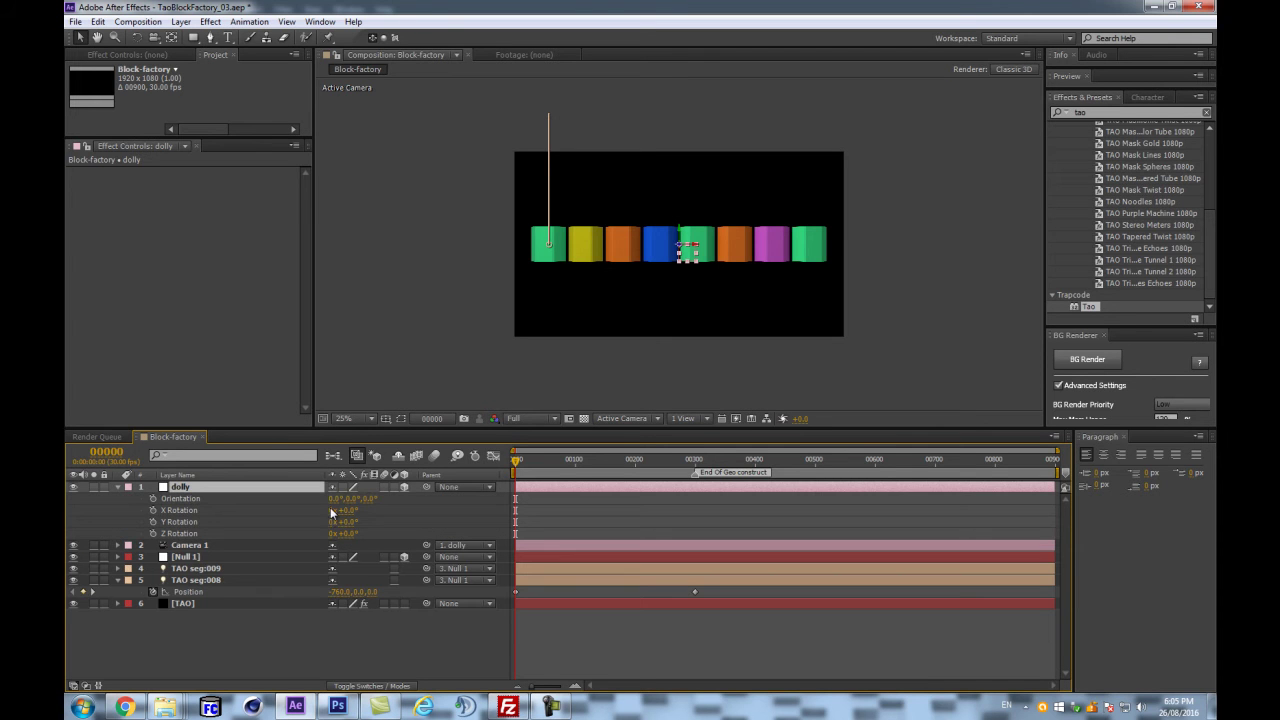
left_click_drag(347, 515, 325, 521)
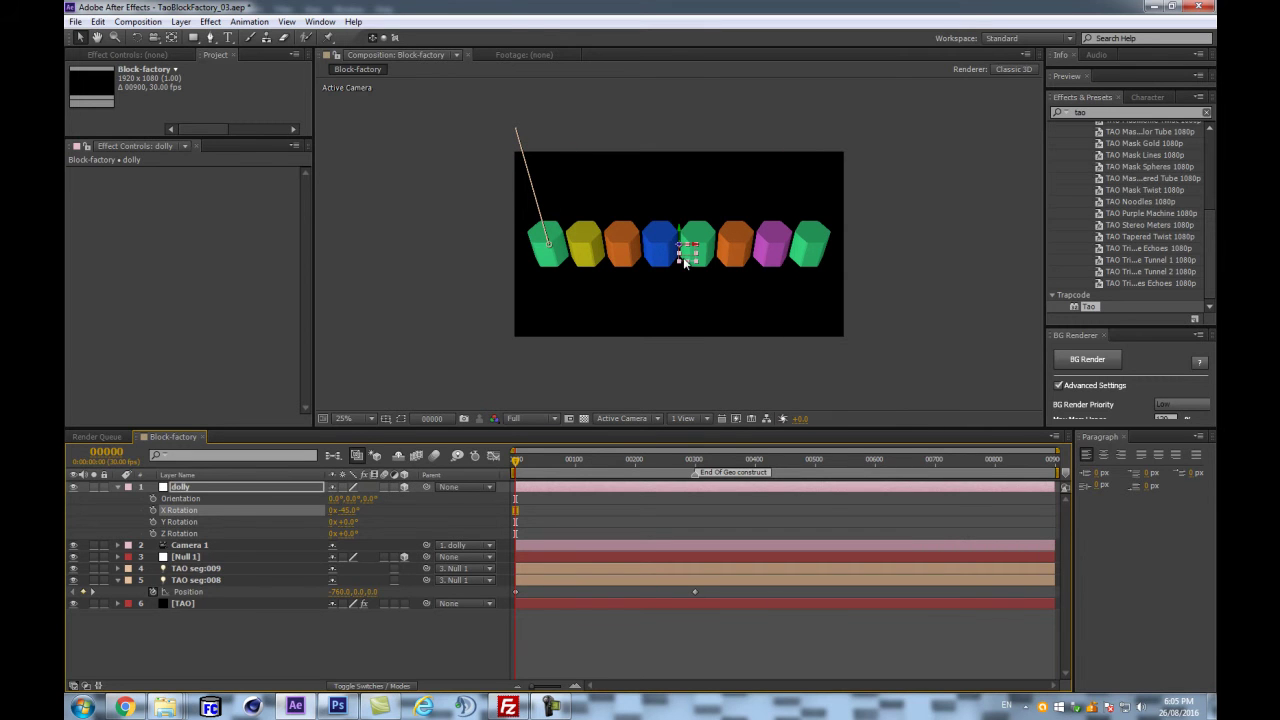
key("c")
mouse_move(680, 255)
left_mouse_down()
mouse_move(697, 252)
mouse_move(694, 209)
mouse_move(657, 200)
mouse_move(689, 251)
mouse_move(668, 284)
mouse_move(691, 309)
mouse_move(714, 309)
mouse_move(704, 262)
left_mouse_up()
key("ctrl+z")
left_click(350, 511)
type("0")
key("Return")
- Set the dolly null's Y Rotation to 45°
left_click_drag(348, 525, 354, 525)
left_click(348, 524)
type("45")
key("Return")
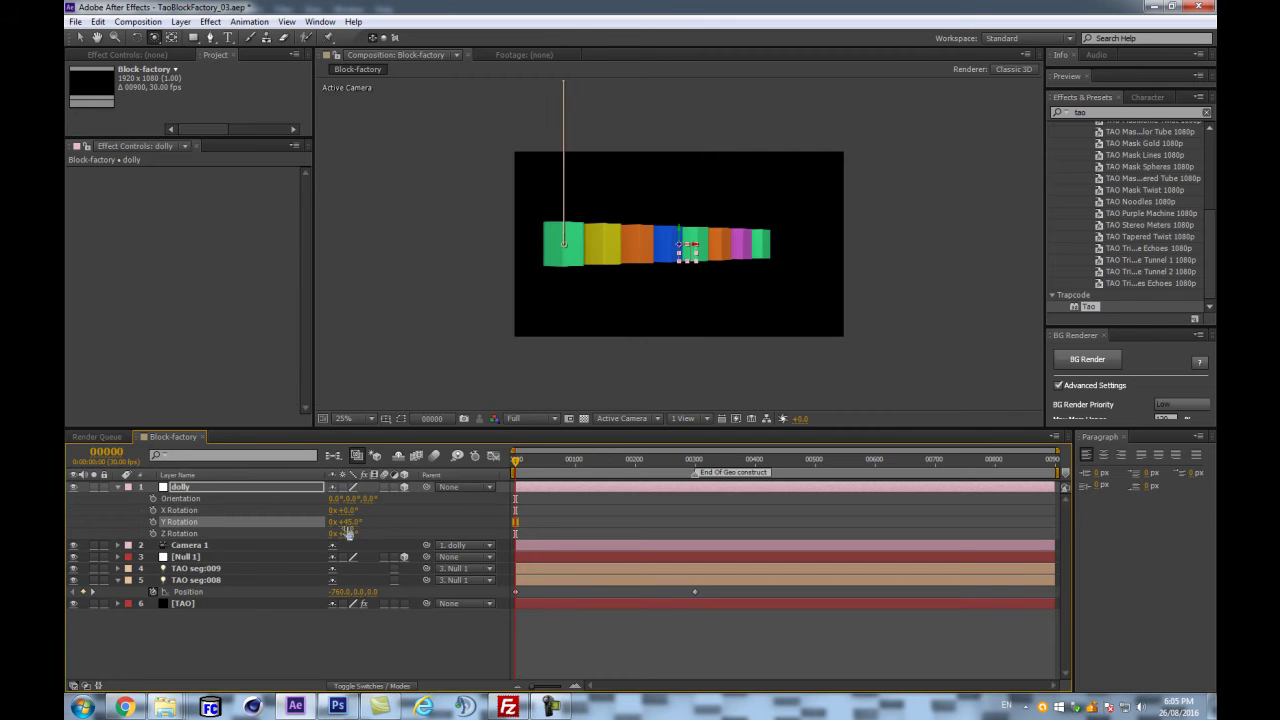
- Orbit and track the camera to frame the row of blocks diagonally from above
mouse_move(690, 194)
left_mouse_down()
mouse_move(695, 233)
mouse_move(702, 213)
mouse_move(689, 246)
mouse_move(694, 191)
left_mouse_up()
left_click_drag(716, 239, 655, 182)
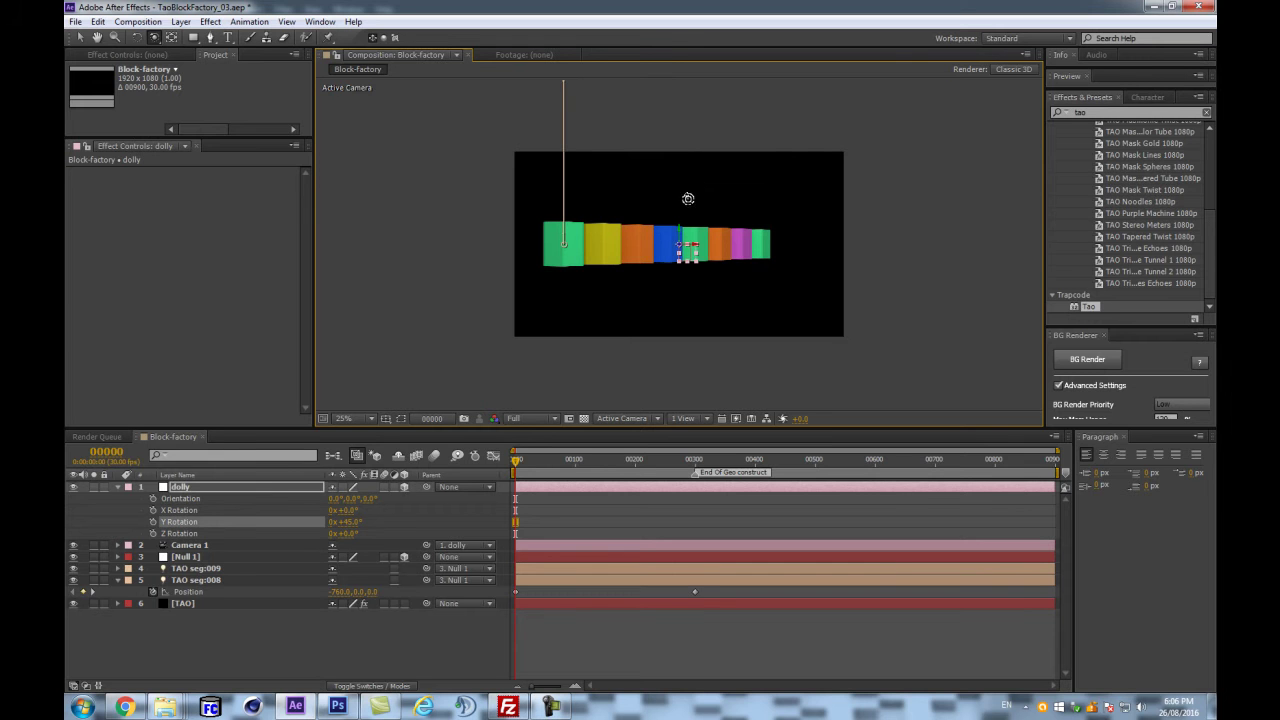
mouse_move(688, 198)
left_mouse_down()
mouse_move(691, 226)
mouse_move(630, 226)
mouse_move(693, 228)
mouse_move(688, 238)
mouse_move(688, 162)
mouse_move(704, 215)
left_mouse_up()
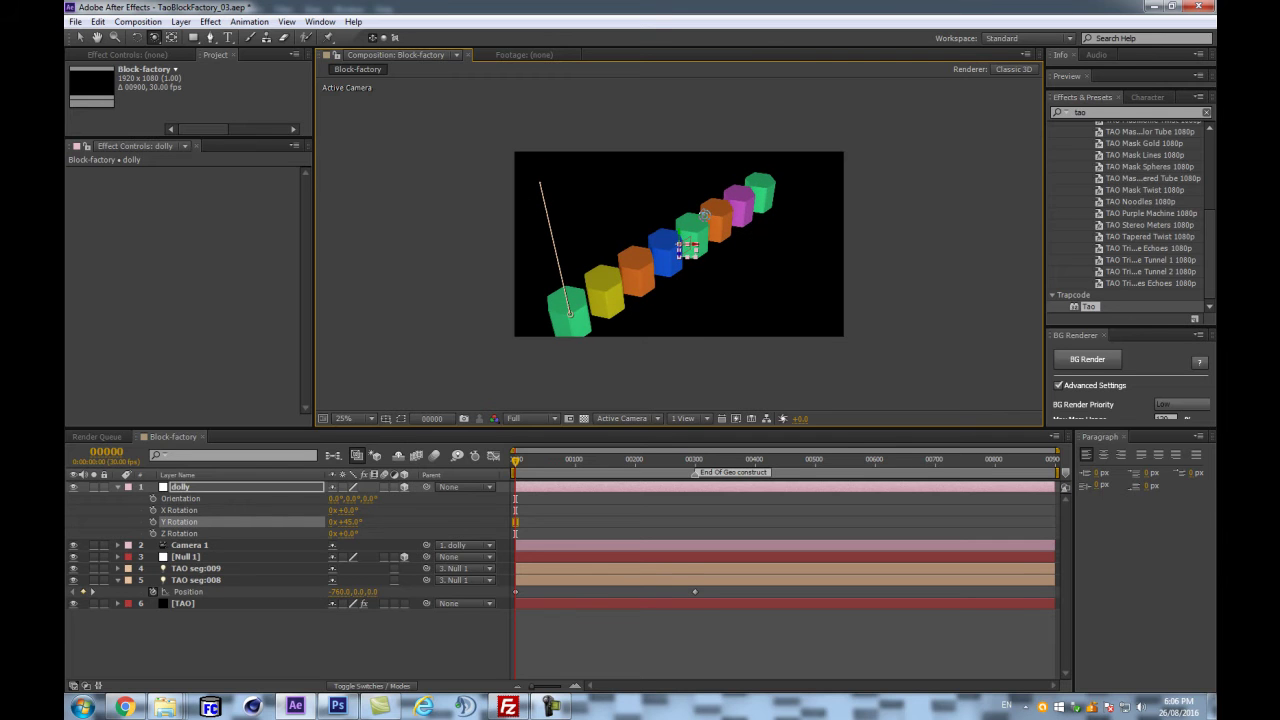
left_click_drag(668, 223, 680, 221)
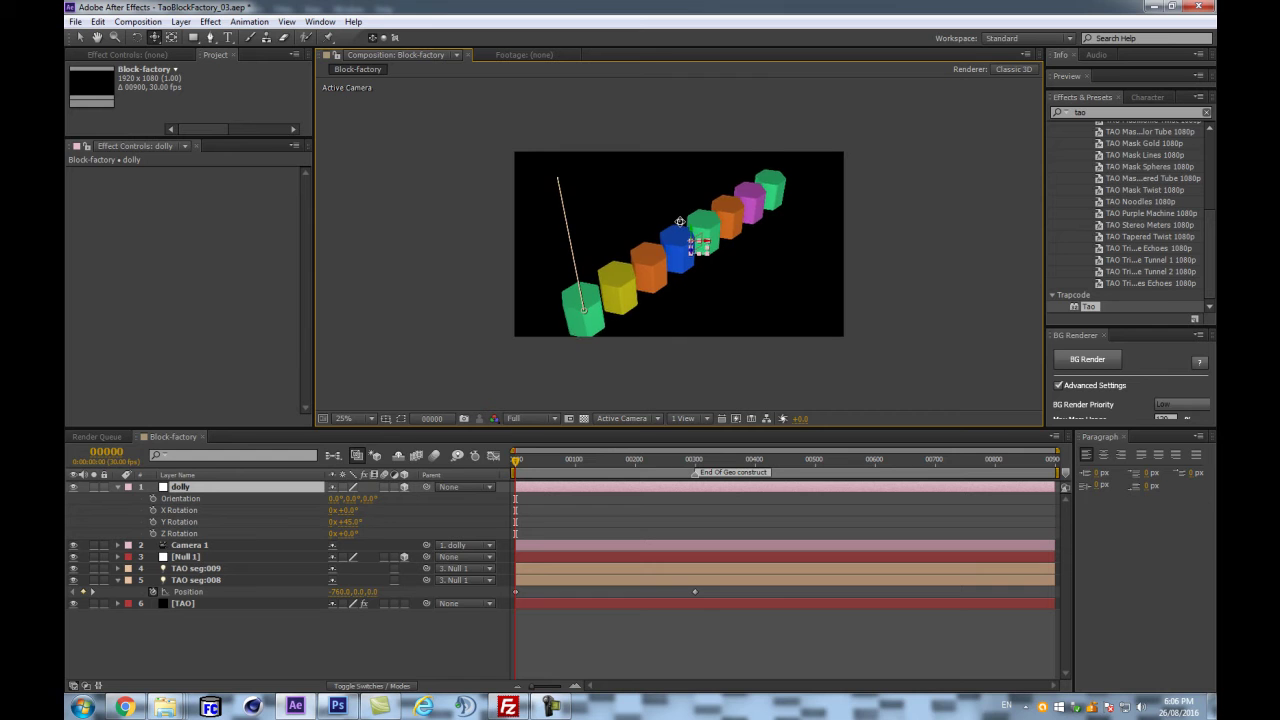
key("period")
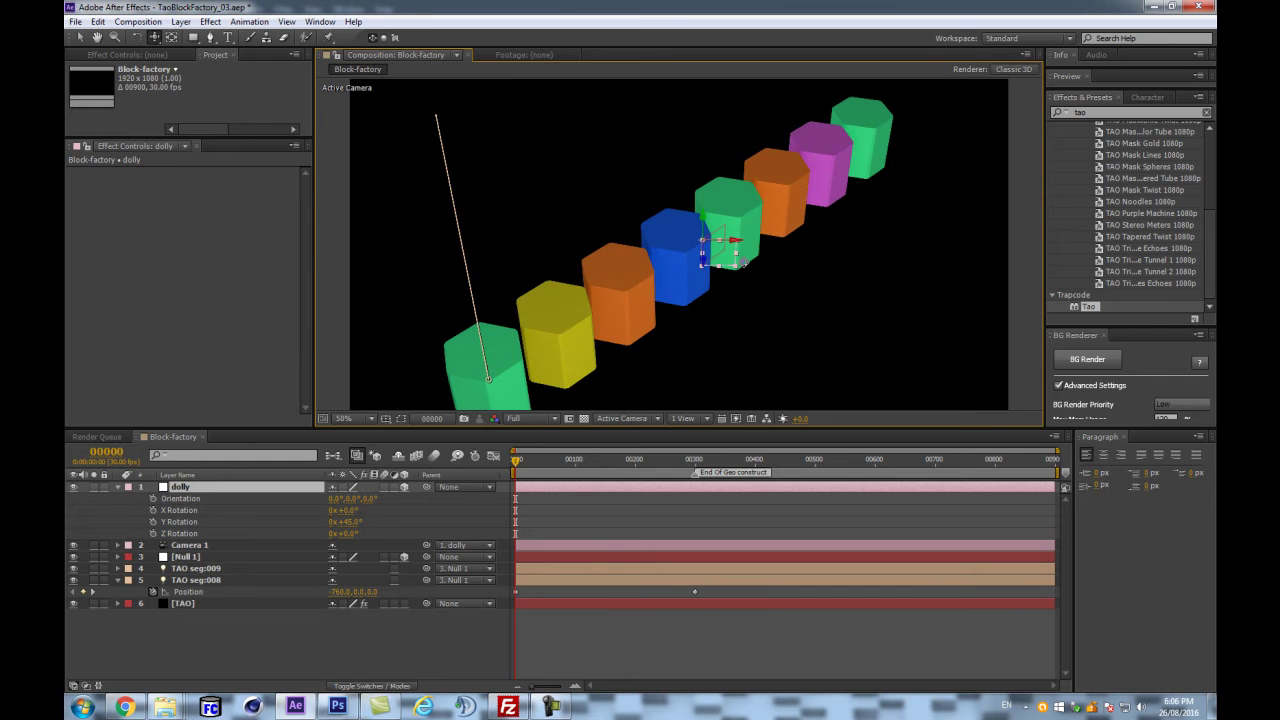
key("comma")
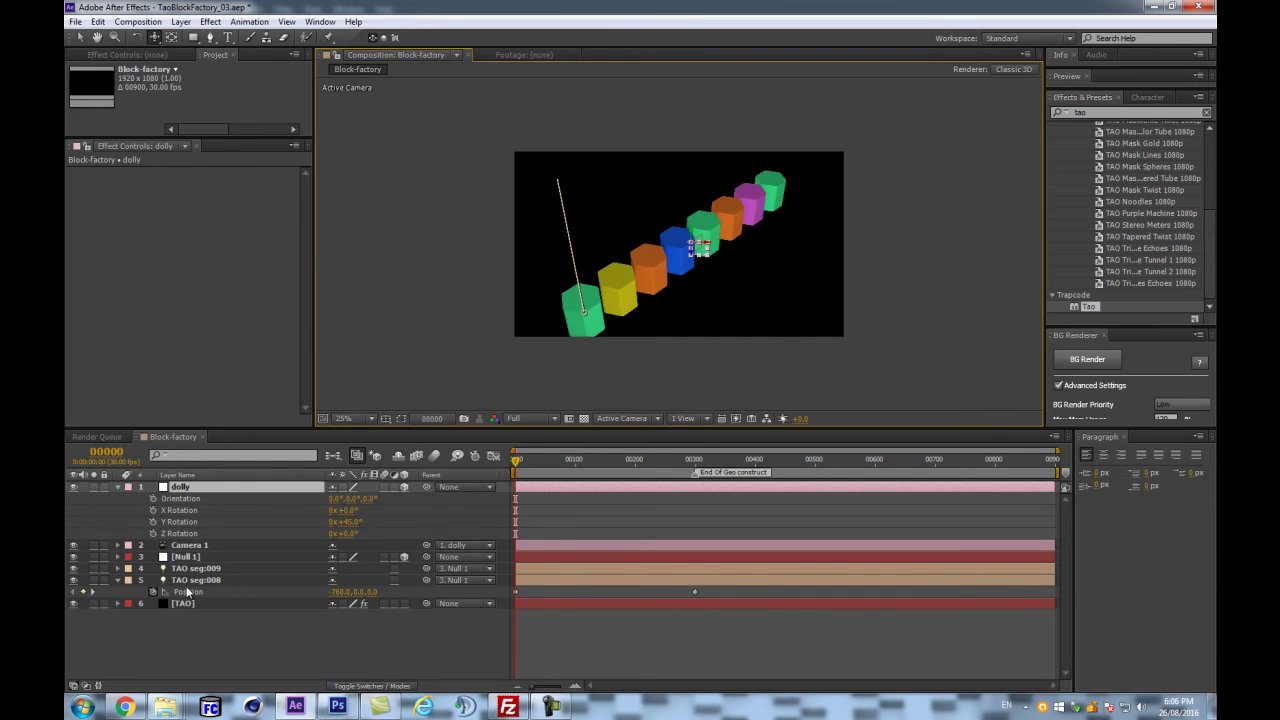
- Set Rotate Z to 30 in the Tao effect on the TAO layer
left_click(183, 603)
scroll(159, 334, "down", 5)
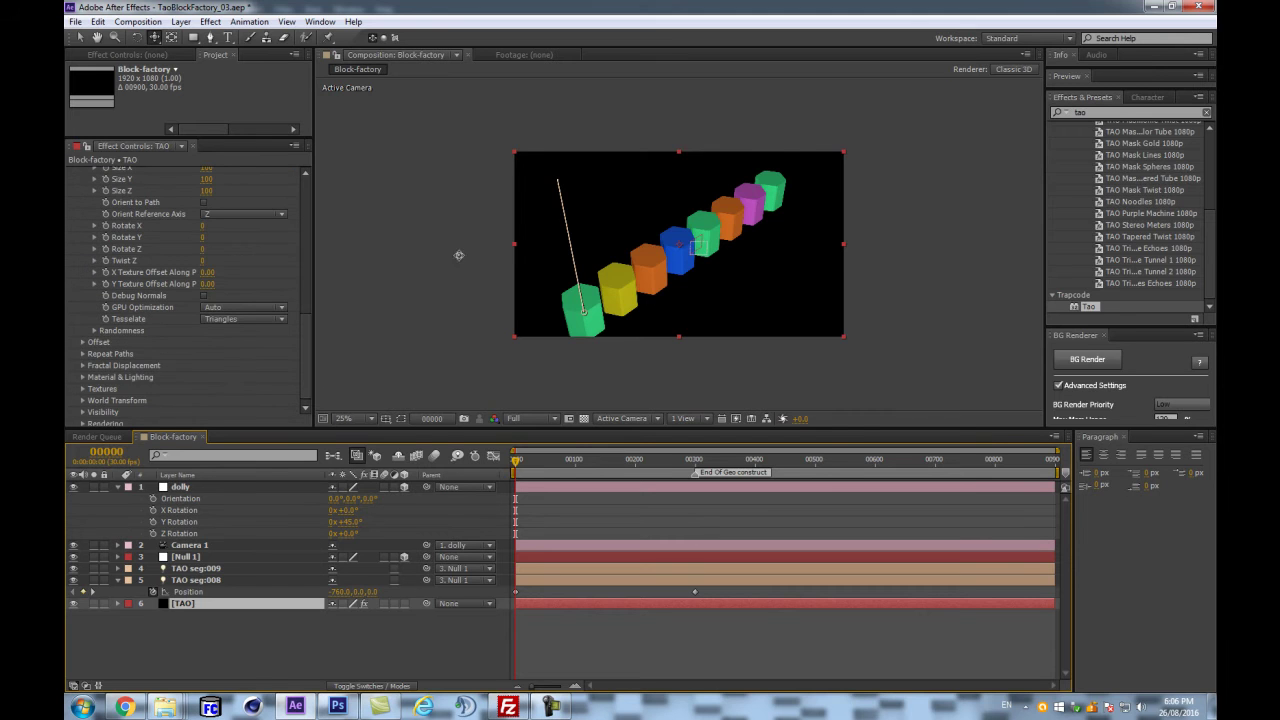
key("slash")
scroll(206, 265, "up", 1)
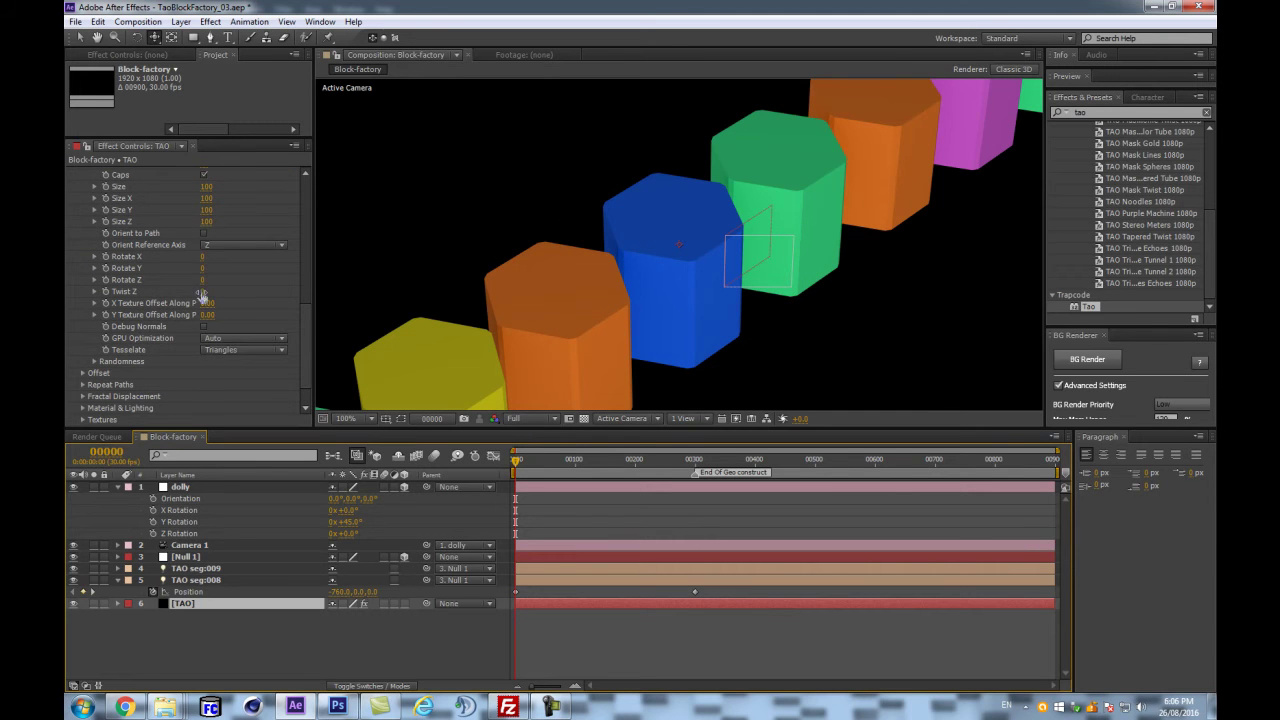
left_click_drag(209, 280, 221, 280)
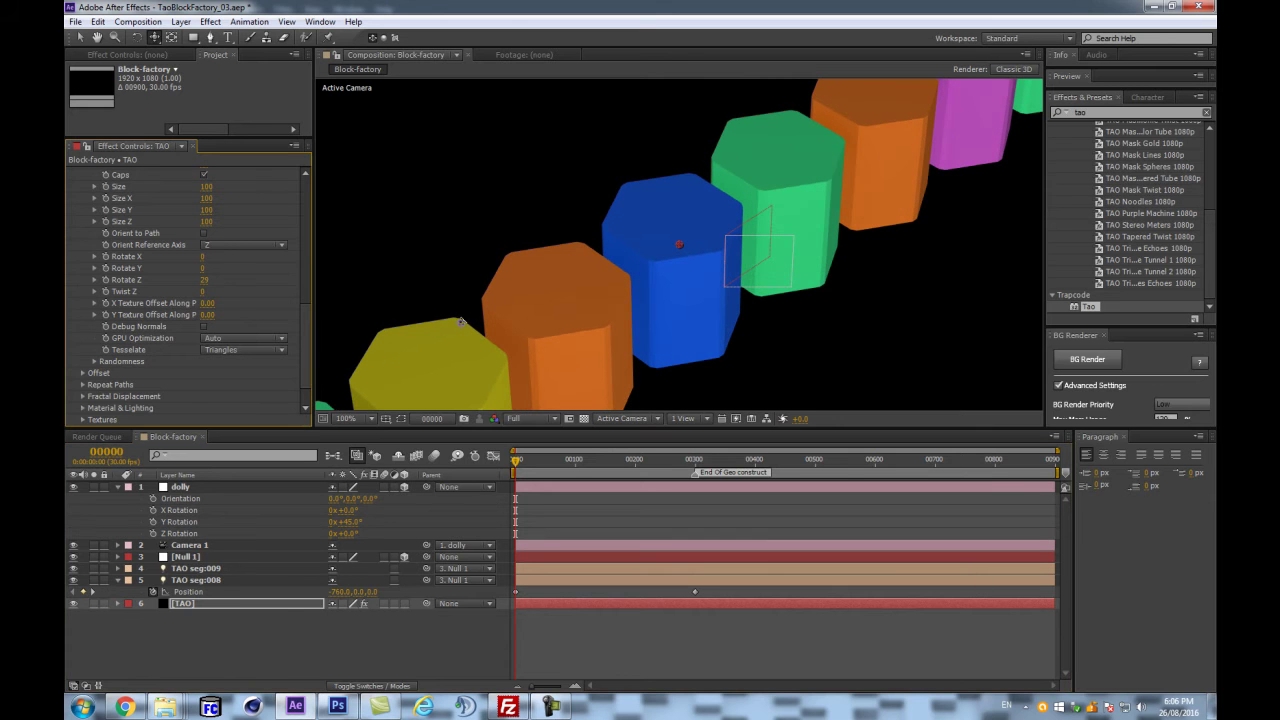
left_click(205, 280)
type("30")
key("Return")
scroll(437, 241, "down", 1)
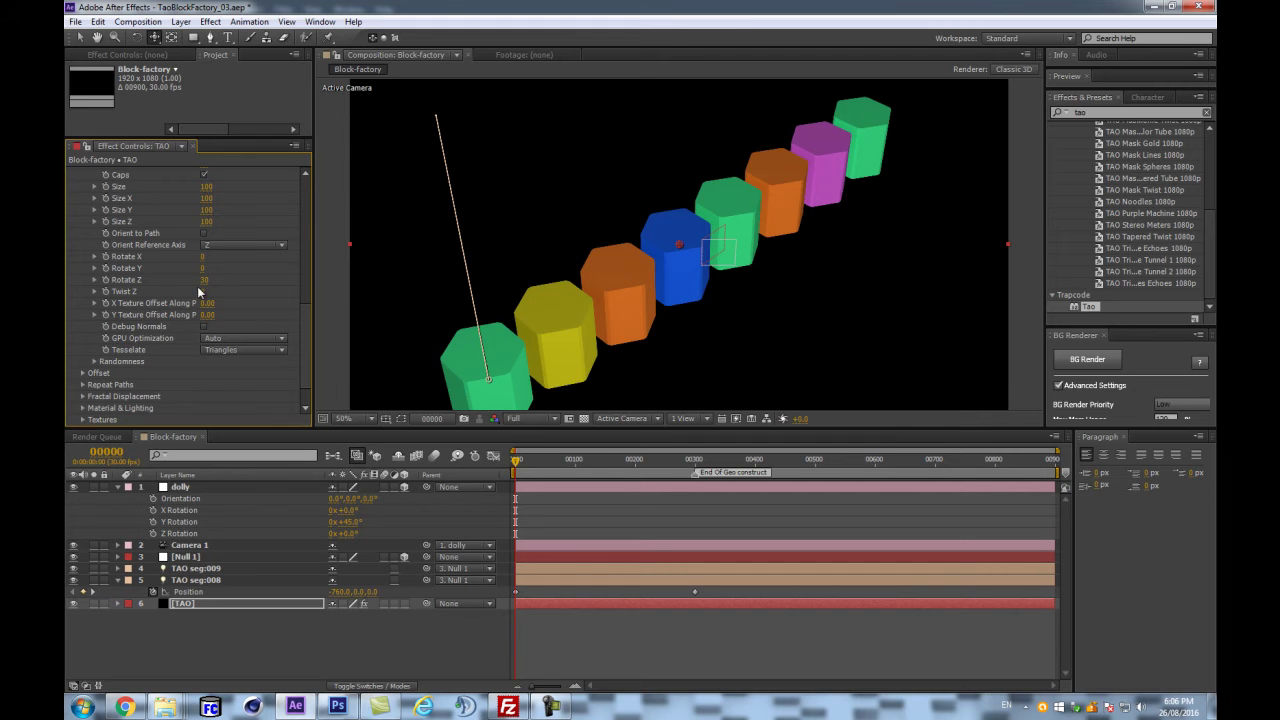
left_click(286, 664)
scroll(649, 244, "down", 2)
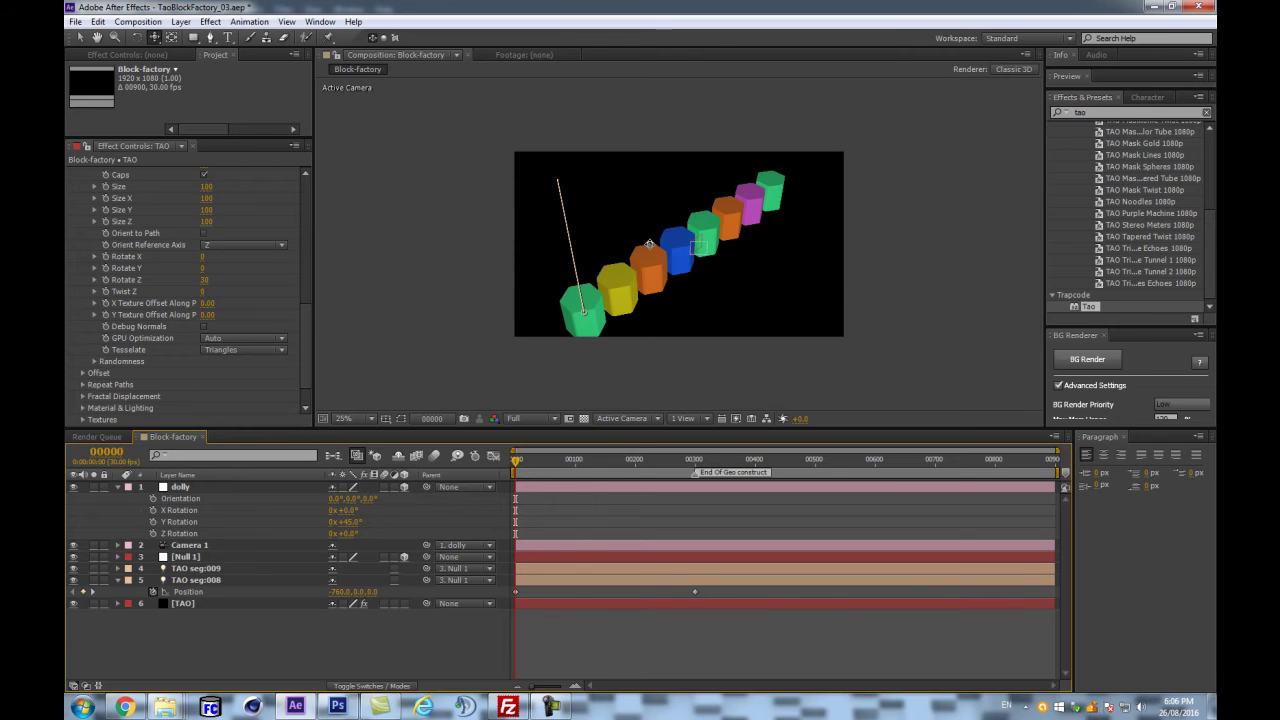
- Reset Rotate Z to 0 in the Tao effect on the TAO layer
left_click(204, 279)
type("0")
key("Return")
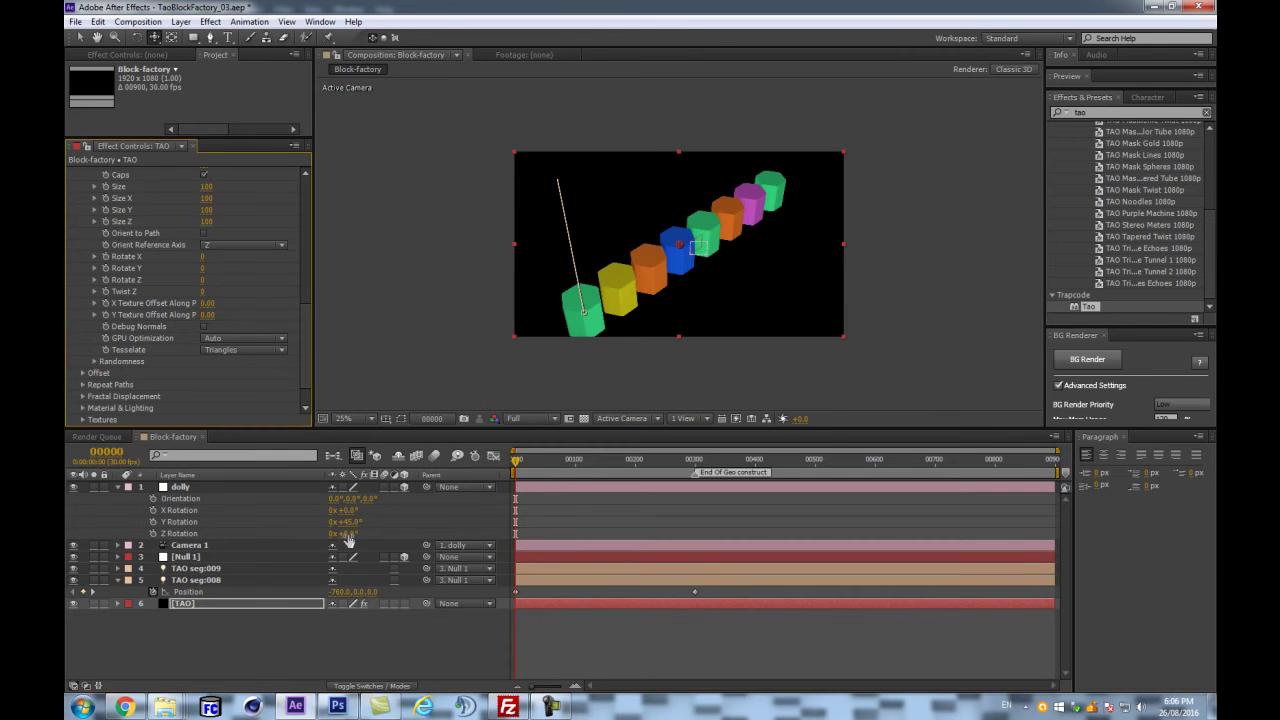
- Delete the TAO seg:009 light and set the Z Rotation of the TAO seg:008 light to 30°
left_click(190, 582)
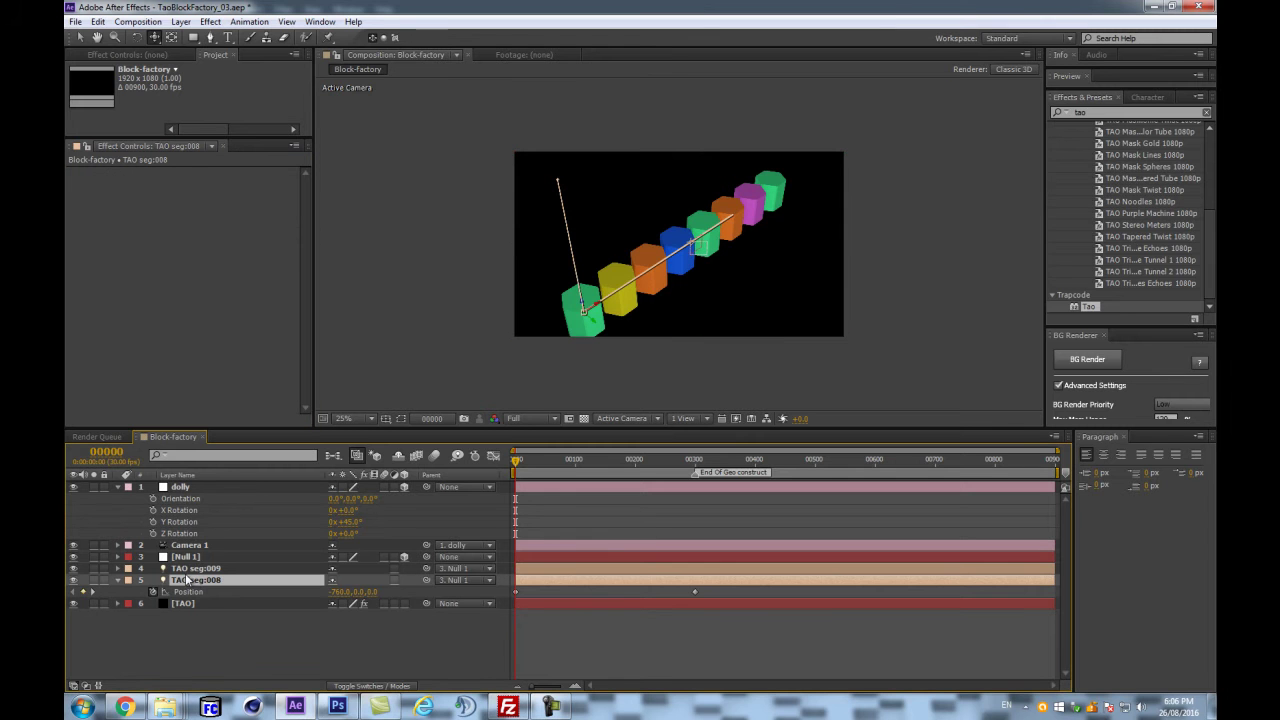
key("r")
left_click(208, 569)
key("Delete")
left_click(189, 569)
left_click(351, 614)
type("30")
key("Return")
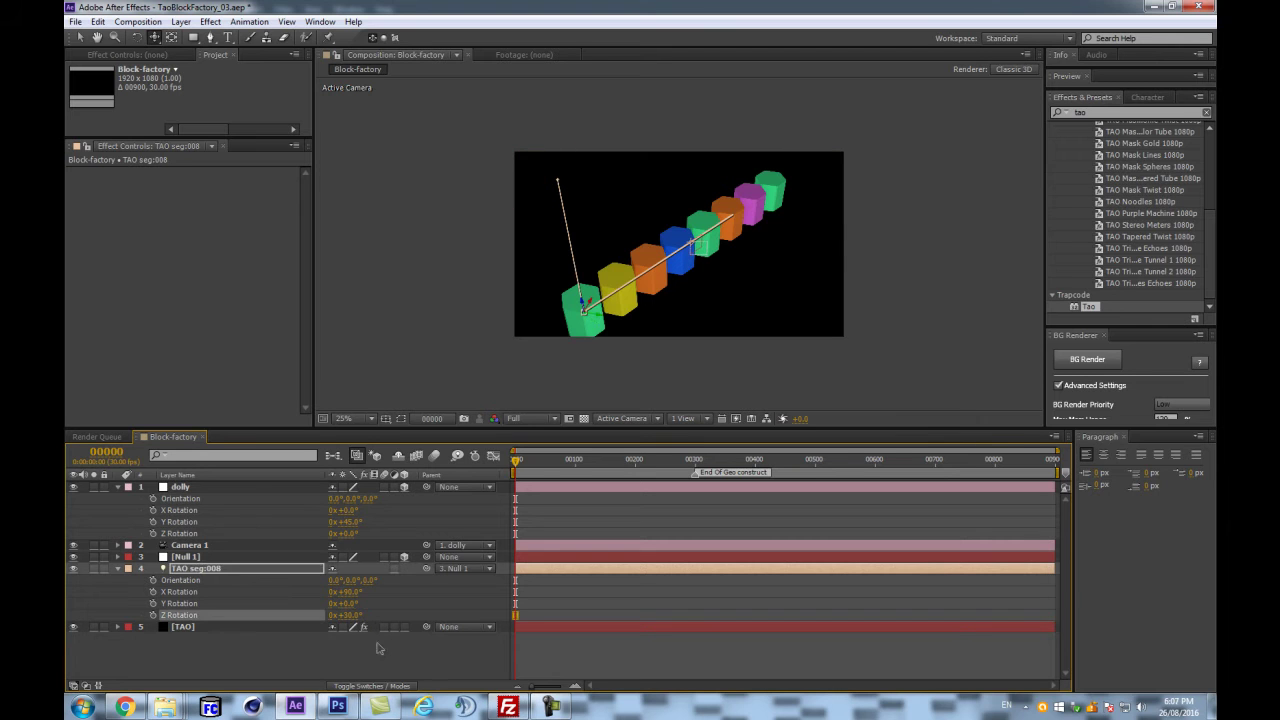
left_click(378, 645)
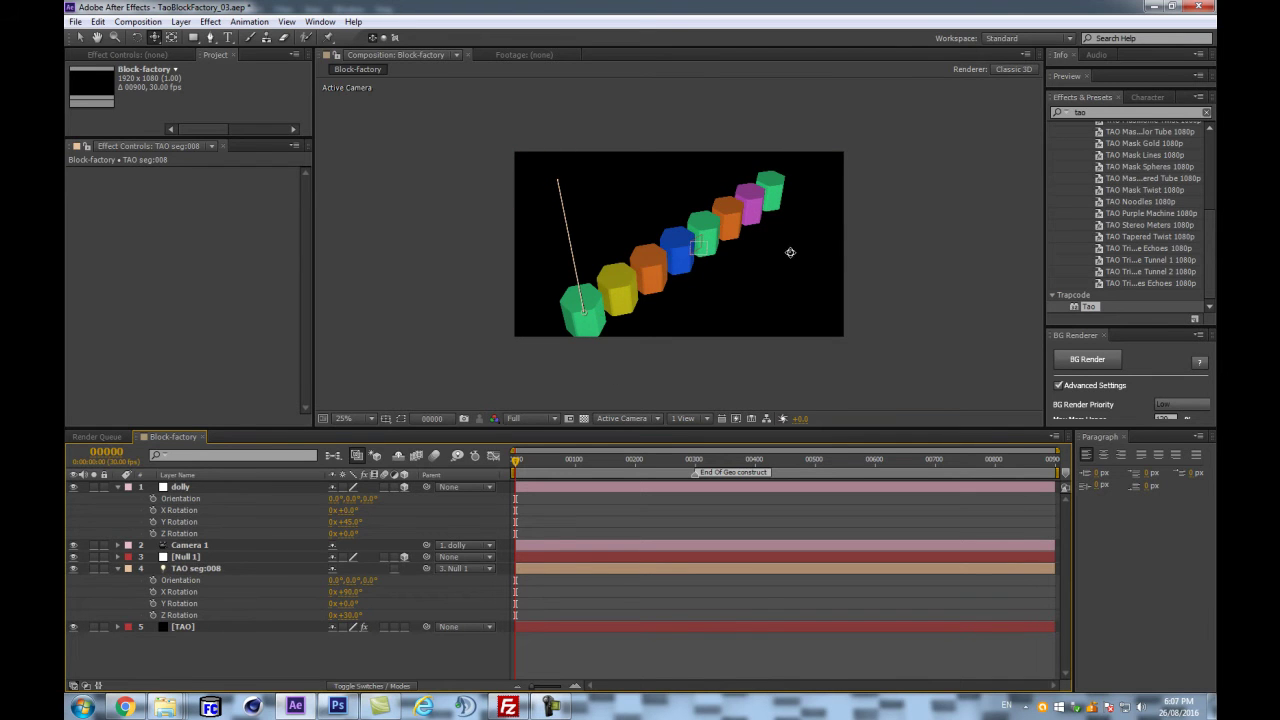
- Collapse the layer properties, duplicate the TAO seg:008 light and rename the copy TAO
left_click(118, 569)
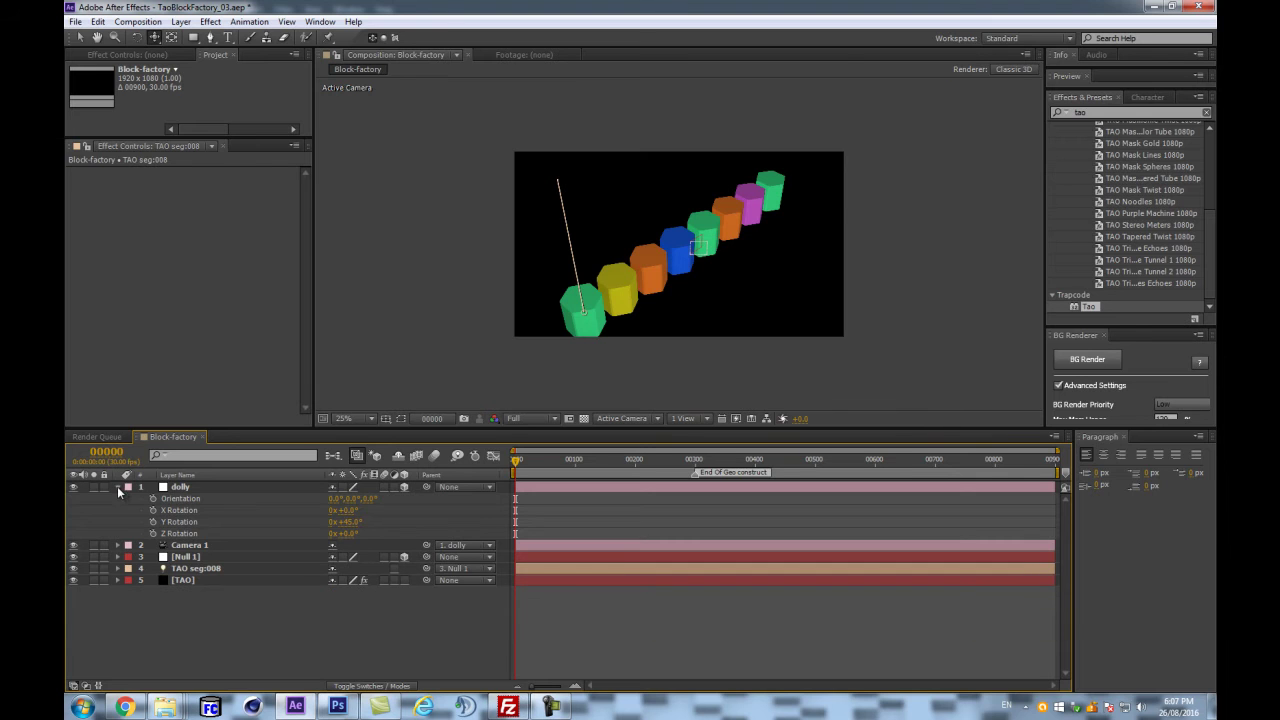
left_click(117, 486)
left_click(196, 523)
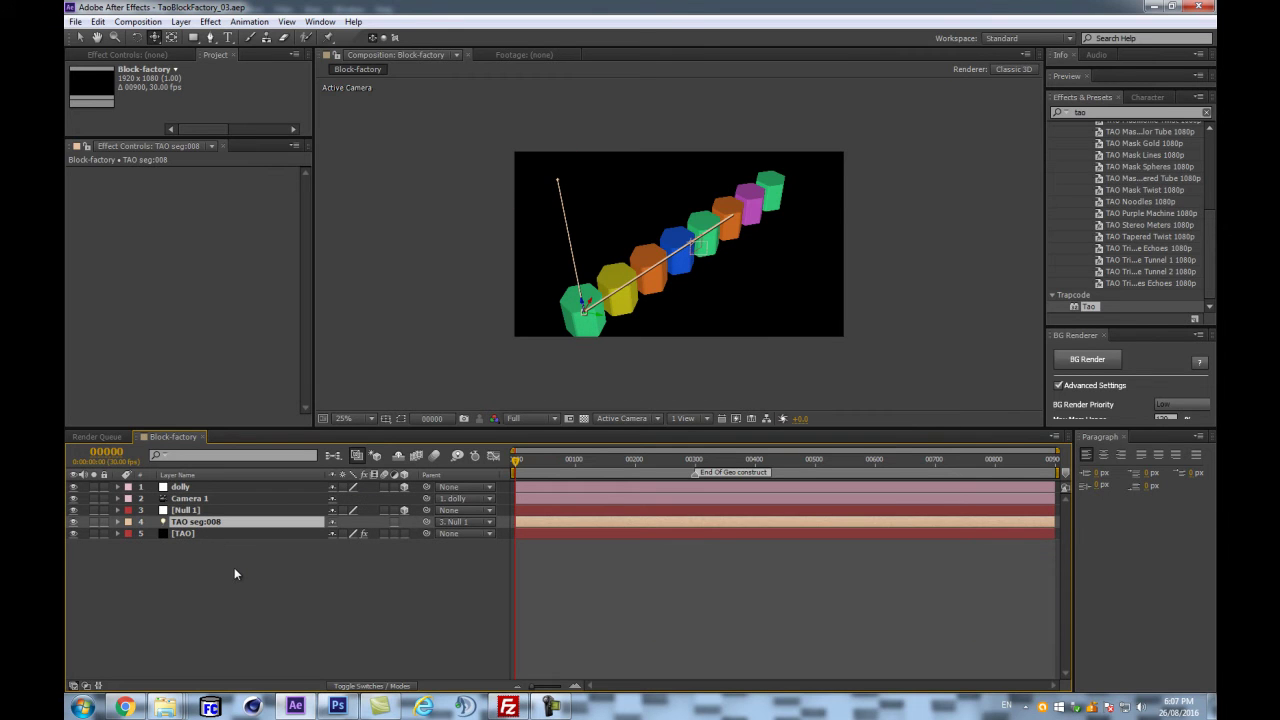
key("ctrl+d")
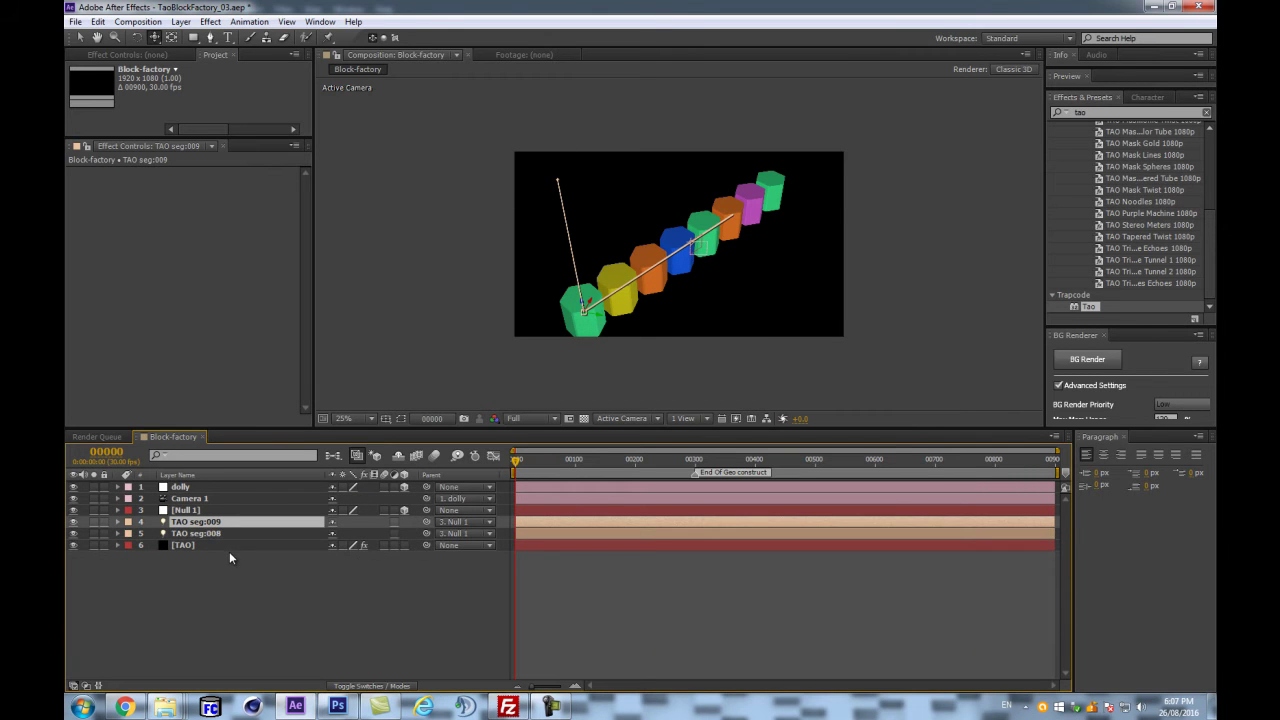
key("p")
key("Return")
type("TAO")
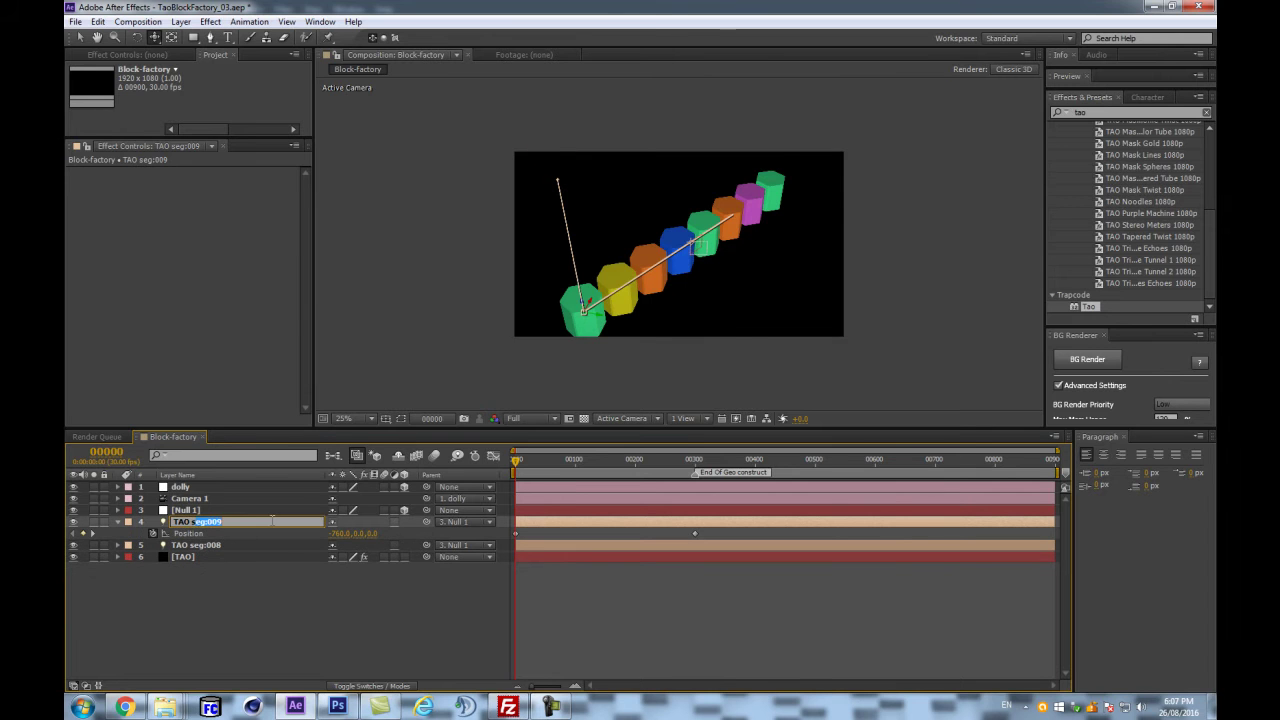
key("Return")
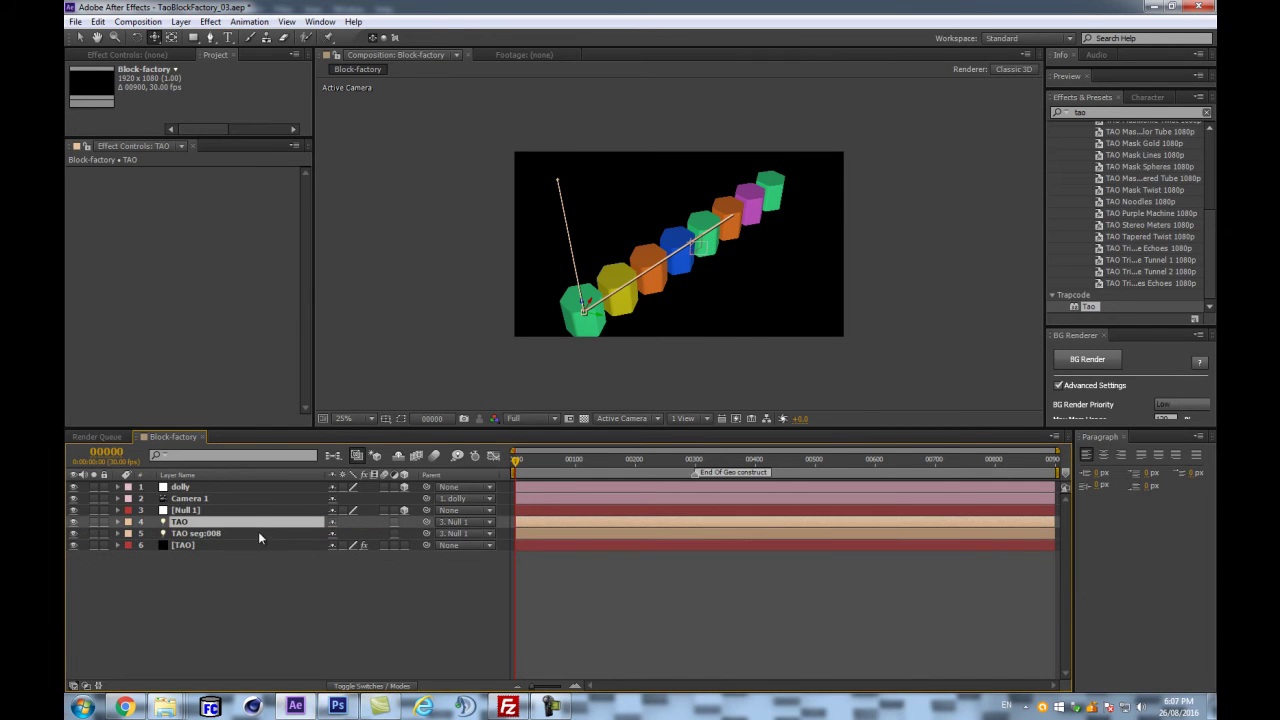
- Offset the TAO light's position path along Z to 263, forming a second row of blocks behind the first
left_click_drag(723, 529, 435, 533)
key("ctrl+z")
left_click_drag(513, 557, 567, 560)
left_click_drag(575, 556, 573, 557)
left_click(396, 624)
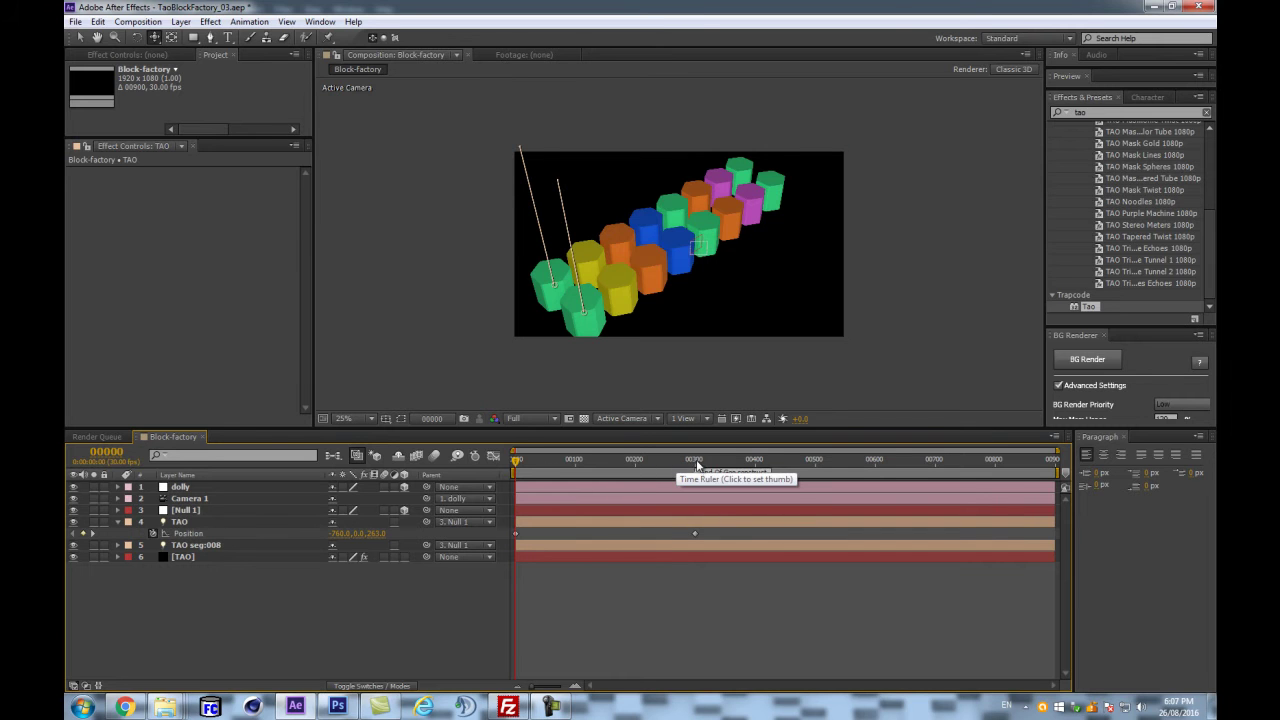
- Move the TAO light's end position keyframe from frame 300 to frame 99
left_click(579, 462)
left_click_drag(579, 466, 575, 468)
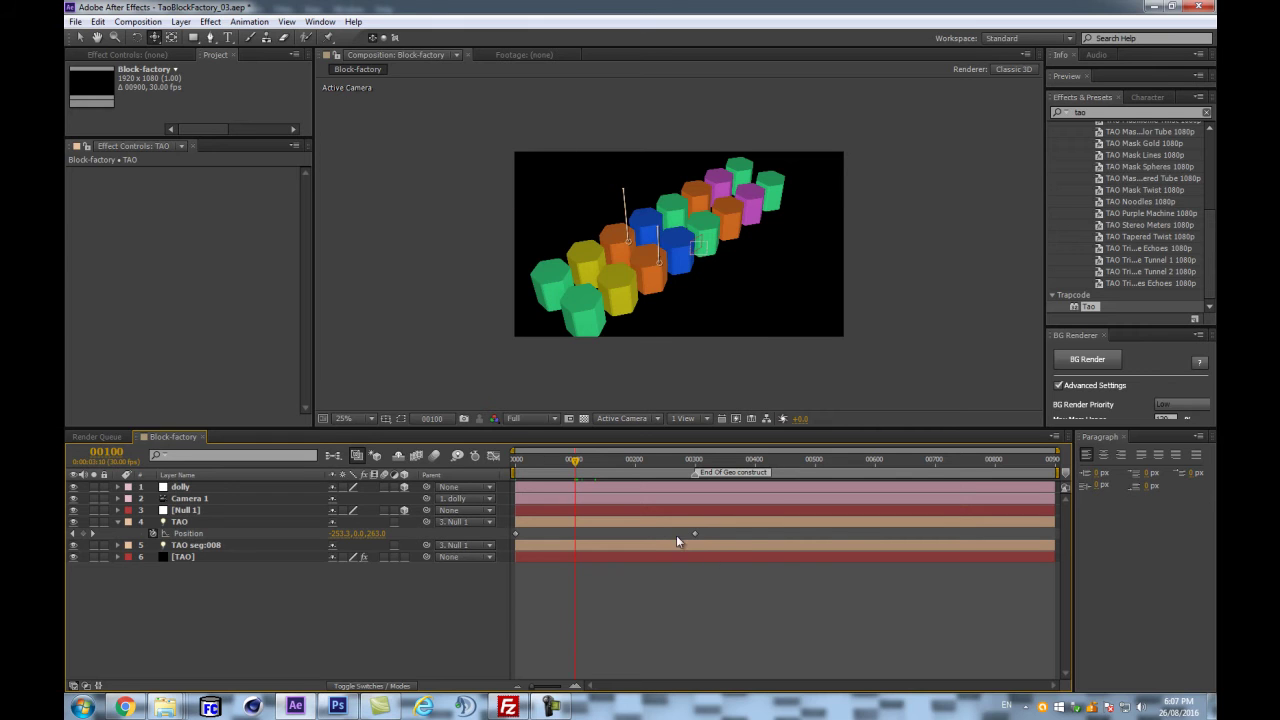
left_click_drag(695, 533, 575, 545)
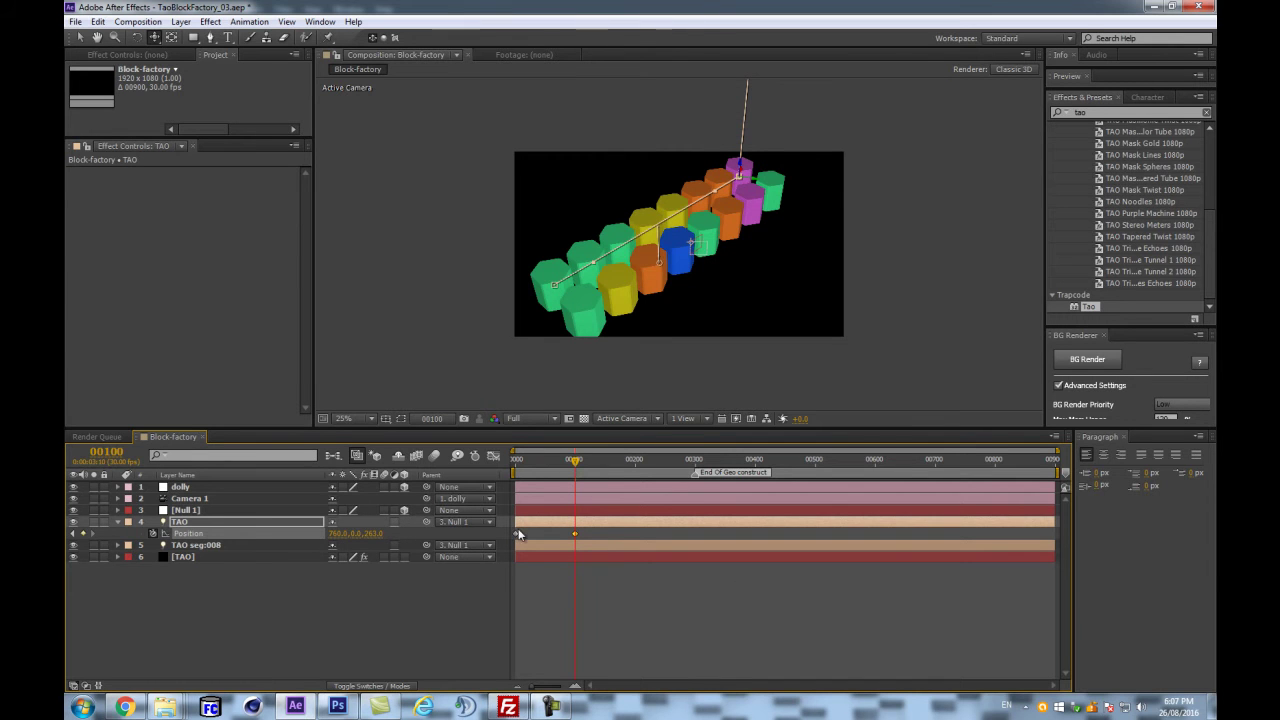
scroll(616, 308, "up", 2)
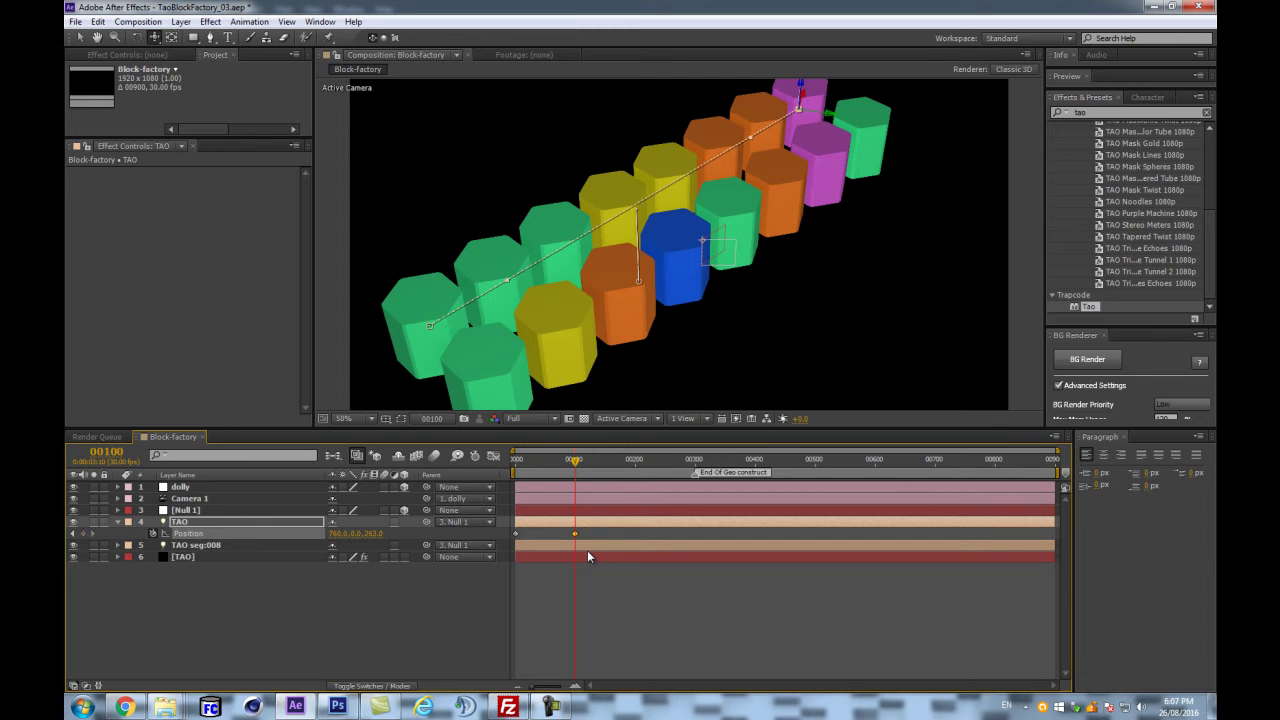
key("=")
key("=")
key("=")
key("=")
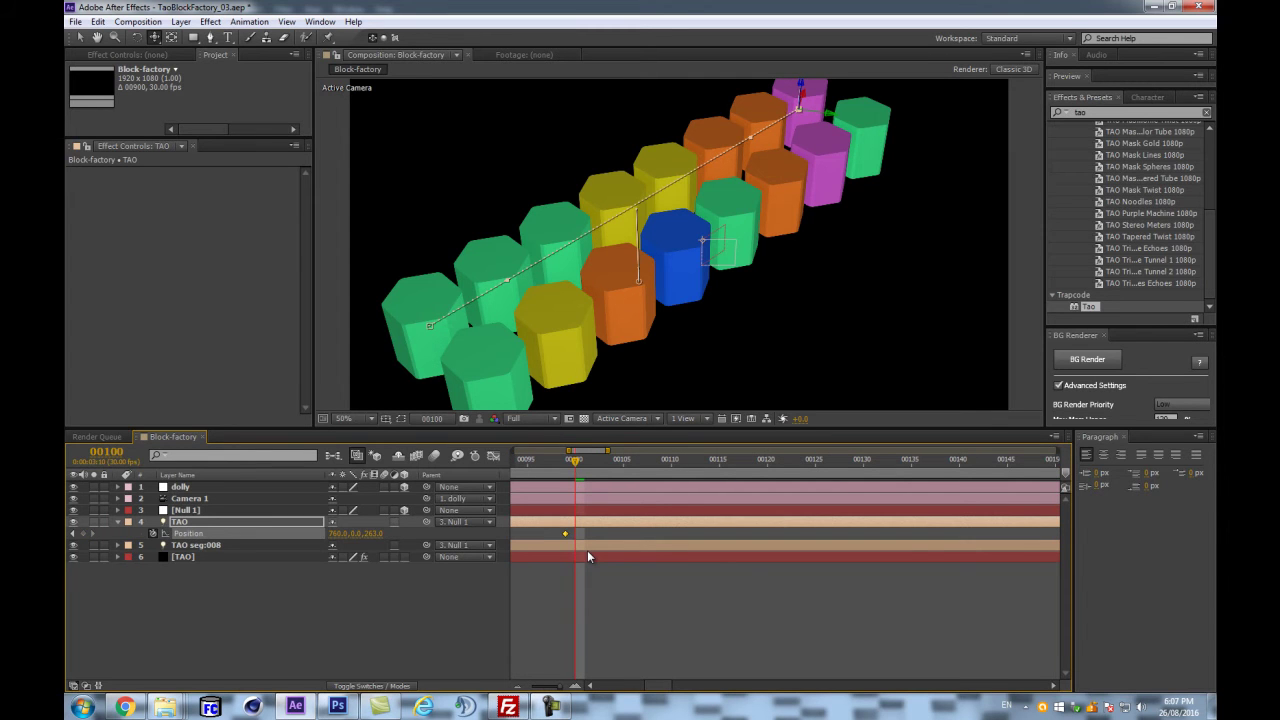
- Add a position keyframe at frame 100 on the TAO light and paste the starting keyframe's value into it
left_click(340, 613)
left_click(85, 537)
key("minus")
key("minus")
key("minus")
key("minus")
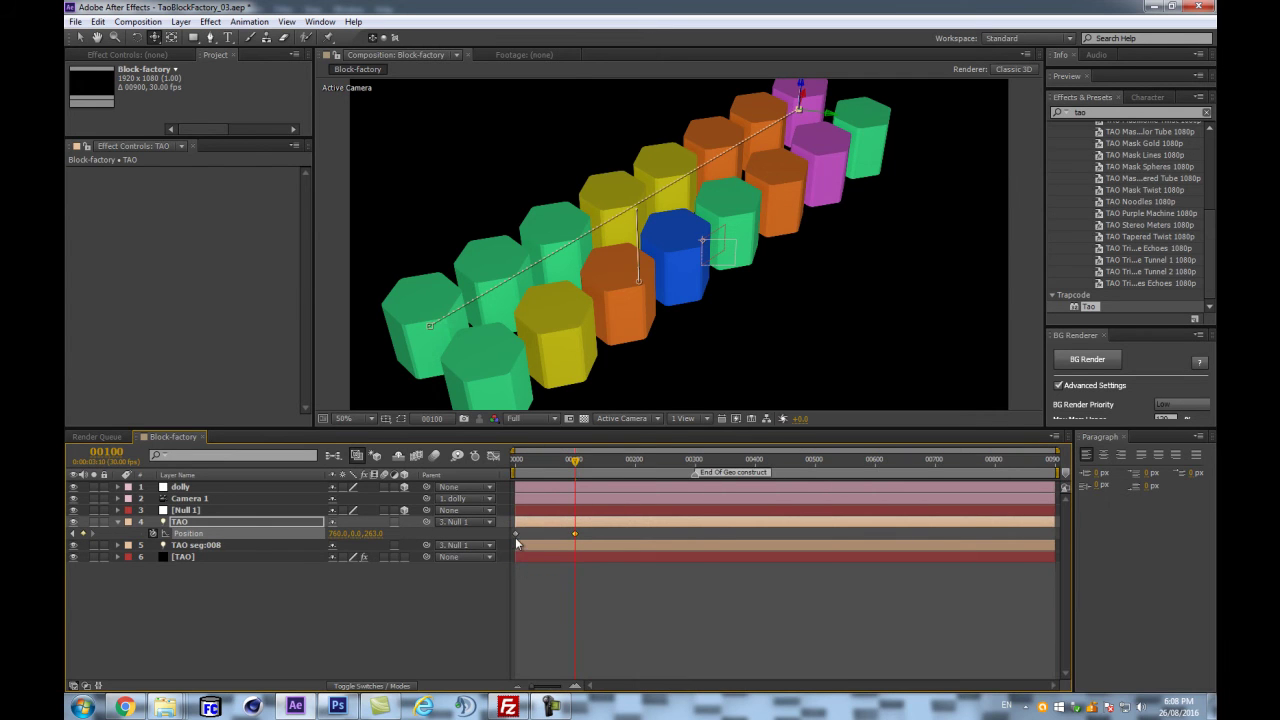
key("ctrl+v")
- Scrub the timeline and step between frames 99 and 100 to check the TAO light's jump back to the row start
key("equal")
key("equal")
key("equal")
key("equal")
key("h")
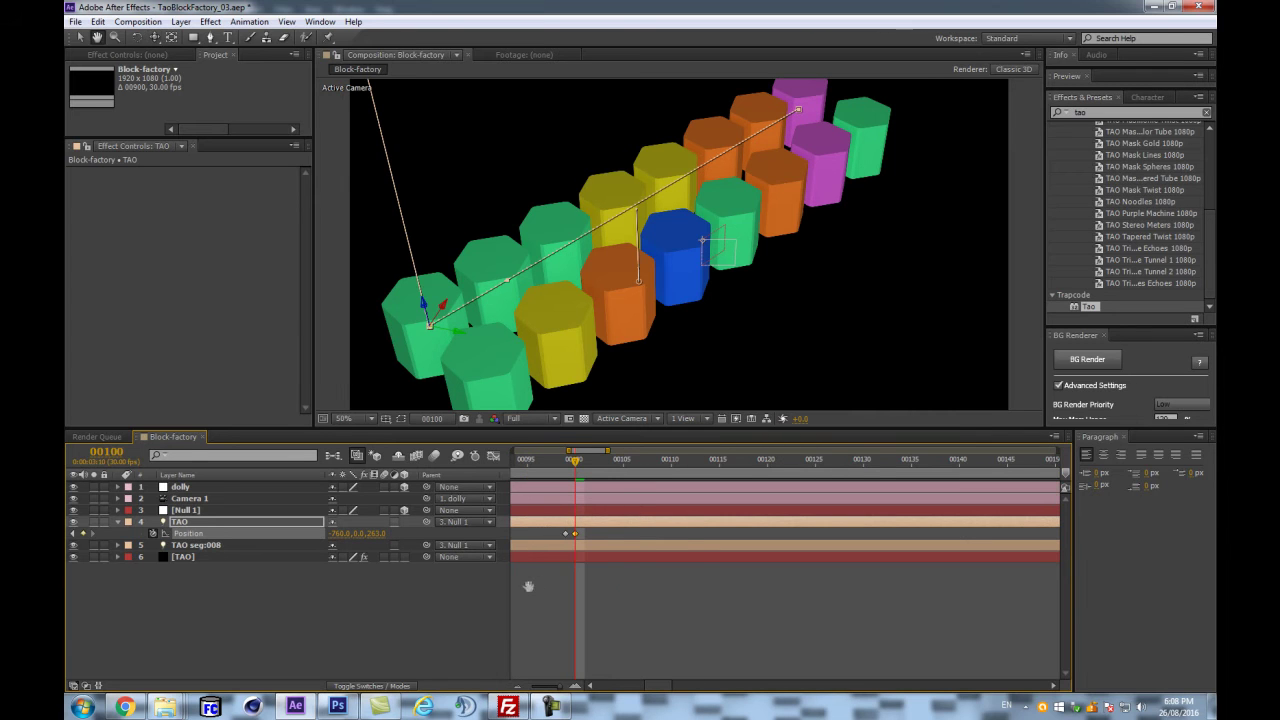
left_click_drag(528, 586, 638, 586)
left_click(674, 468)
left_click_drag(672, 468, 345, 484)
key("minus")
key("minus")
key("minus")
key("minus")
left_click_drag(516, 462, 581, 471)
left_click(218, 545)
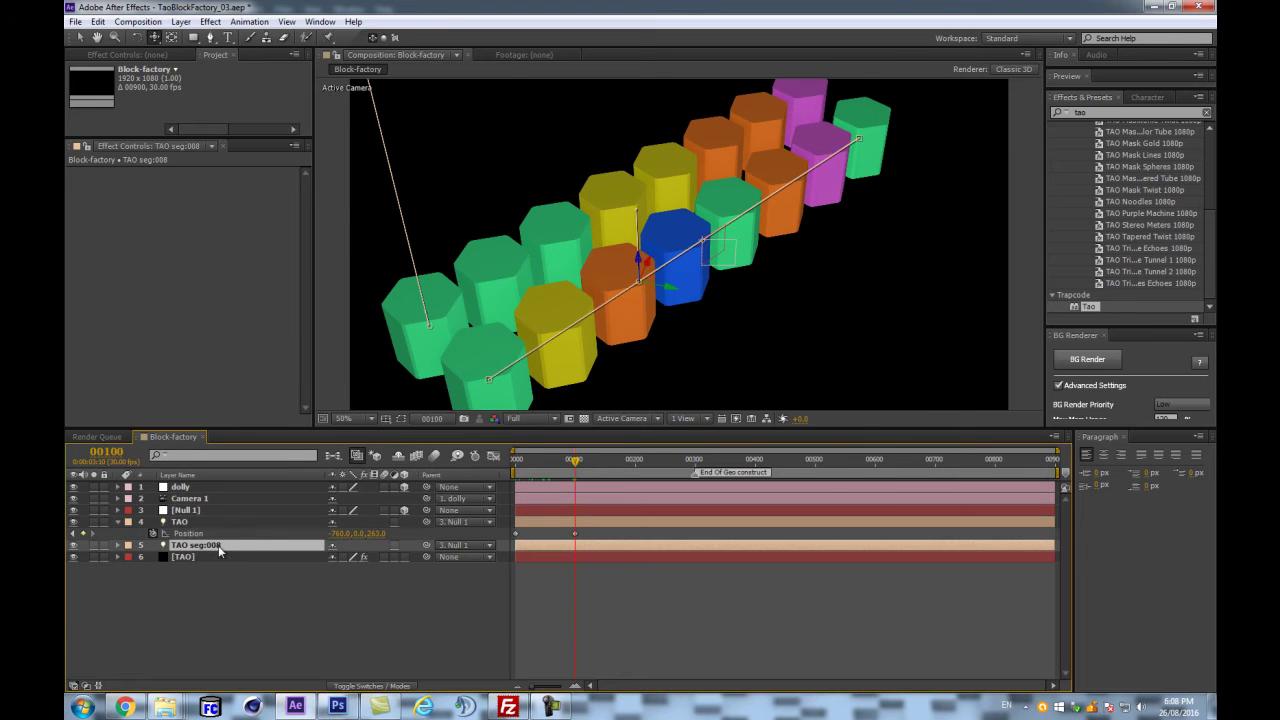
key("Page_Up")
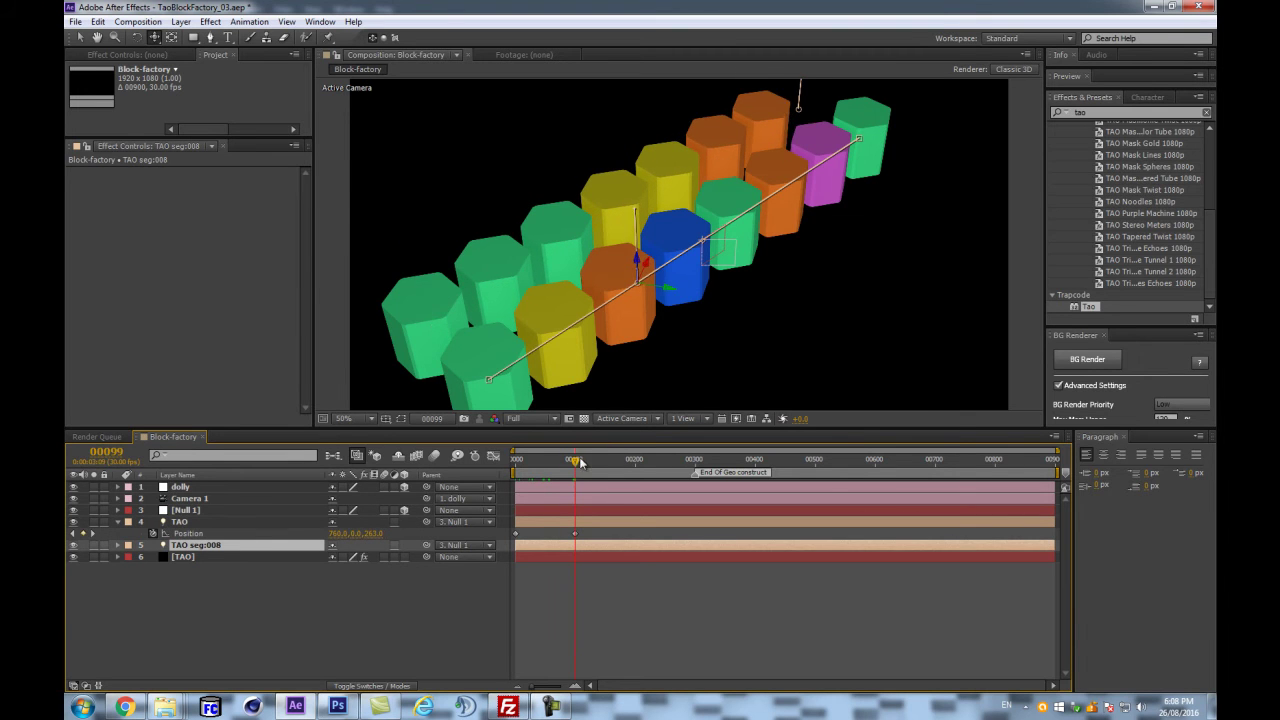
key("Page_Down")
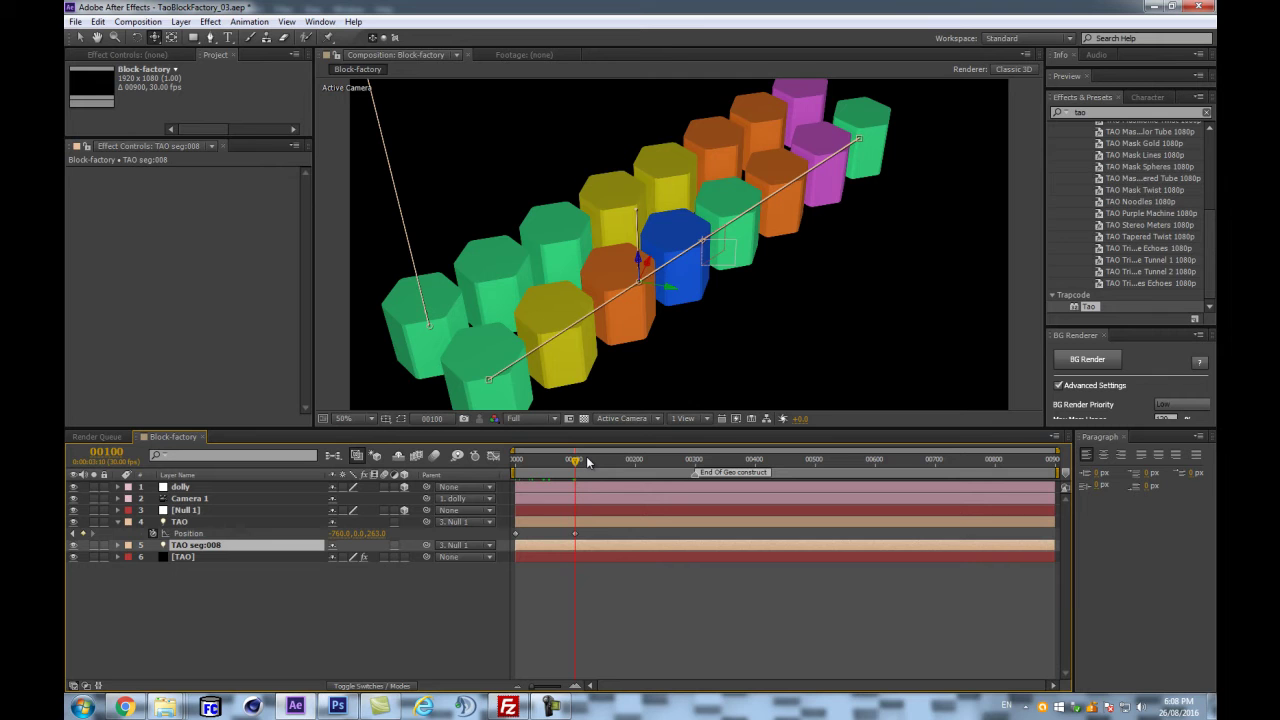
- Double the TAO light's Z position at frame 100 to 526 using 263*2
key("equal")
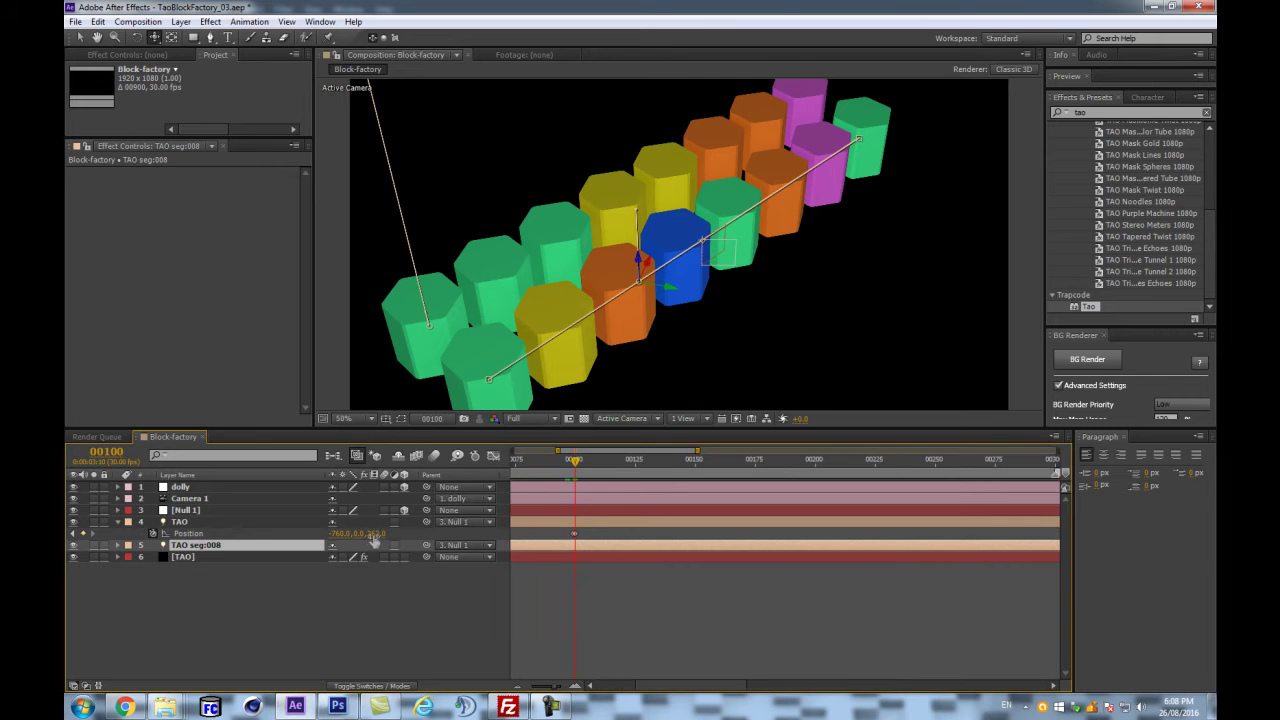
left_click(377, 534)
key("End")
type("*2")
key("Return")
key("minus")
key("minus")
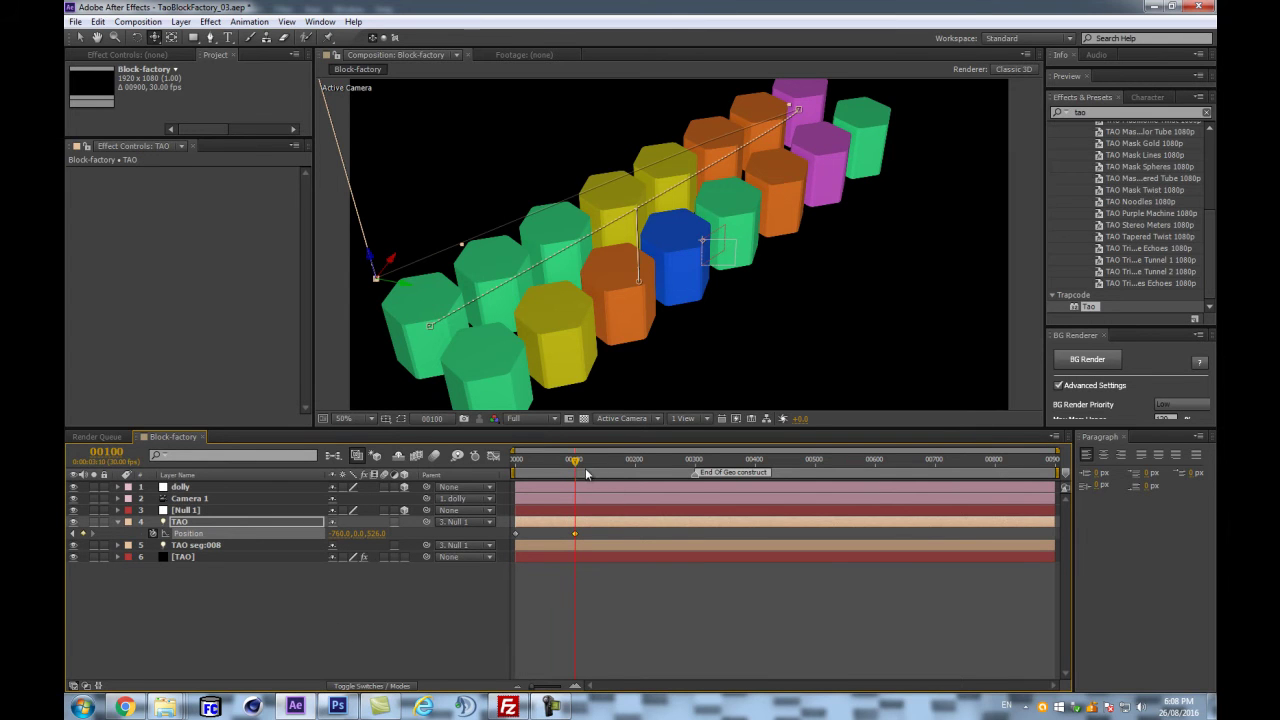
- Go to frame 200 and set the TAO light's X position to 760 there
left_click(115, 452)
type("200")
key("Return")
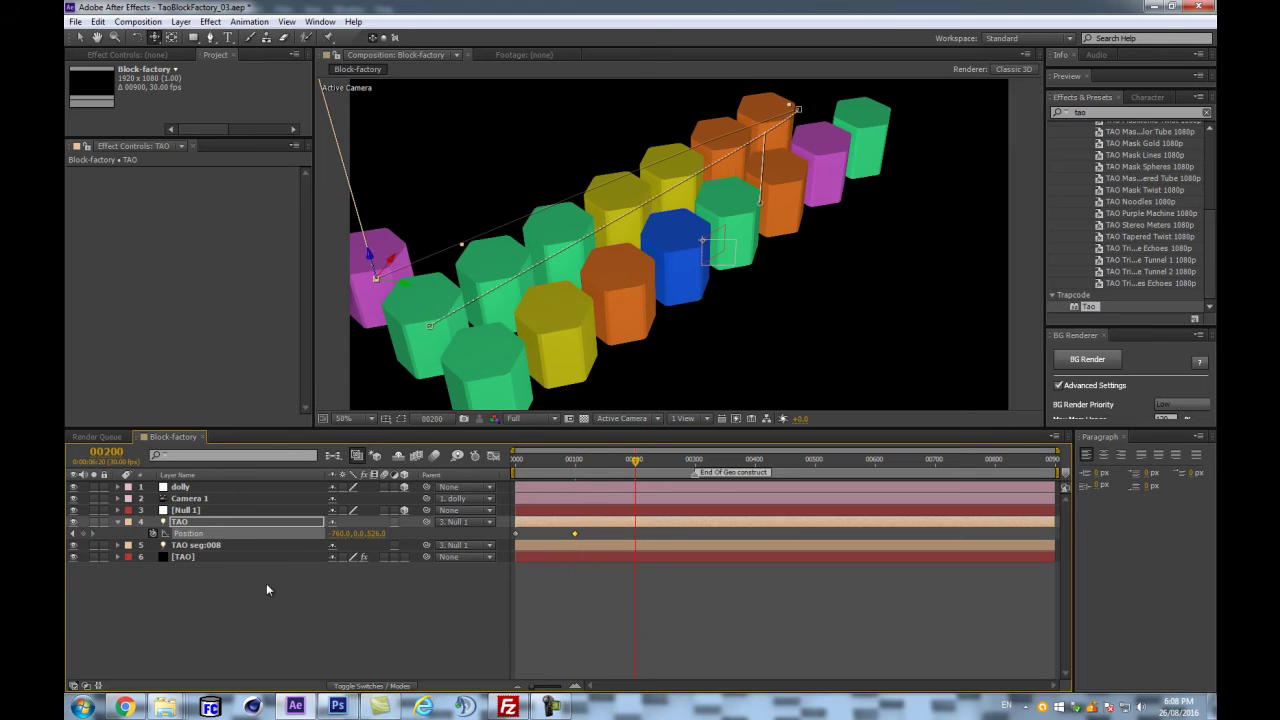
left_click(340, 534)
type("760")
key("Return")
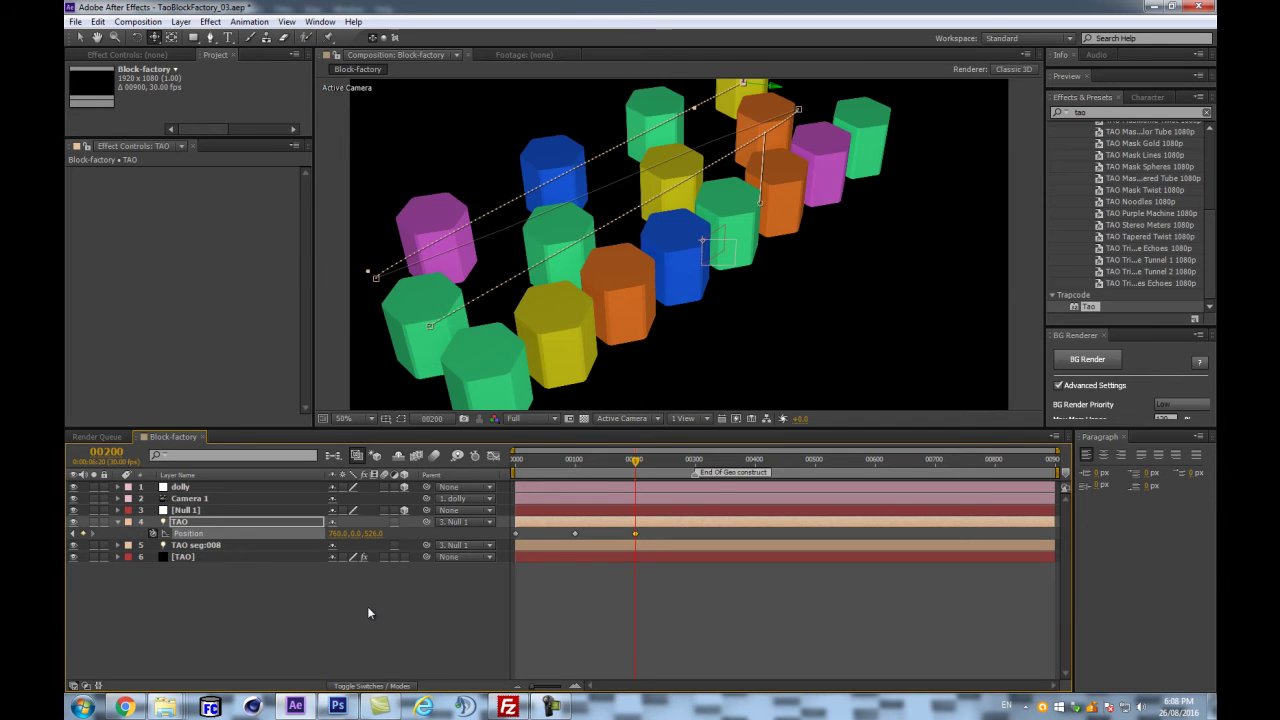
- Examine the layout of the block rows in the composition view, both up close and as a whole
scroll(655, 142, "down", 1)
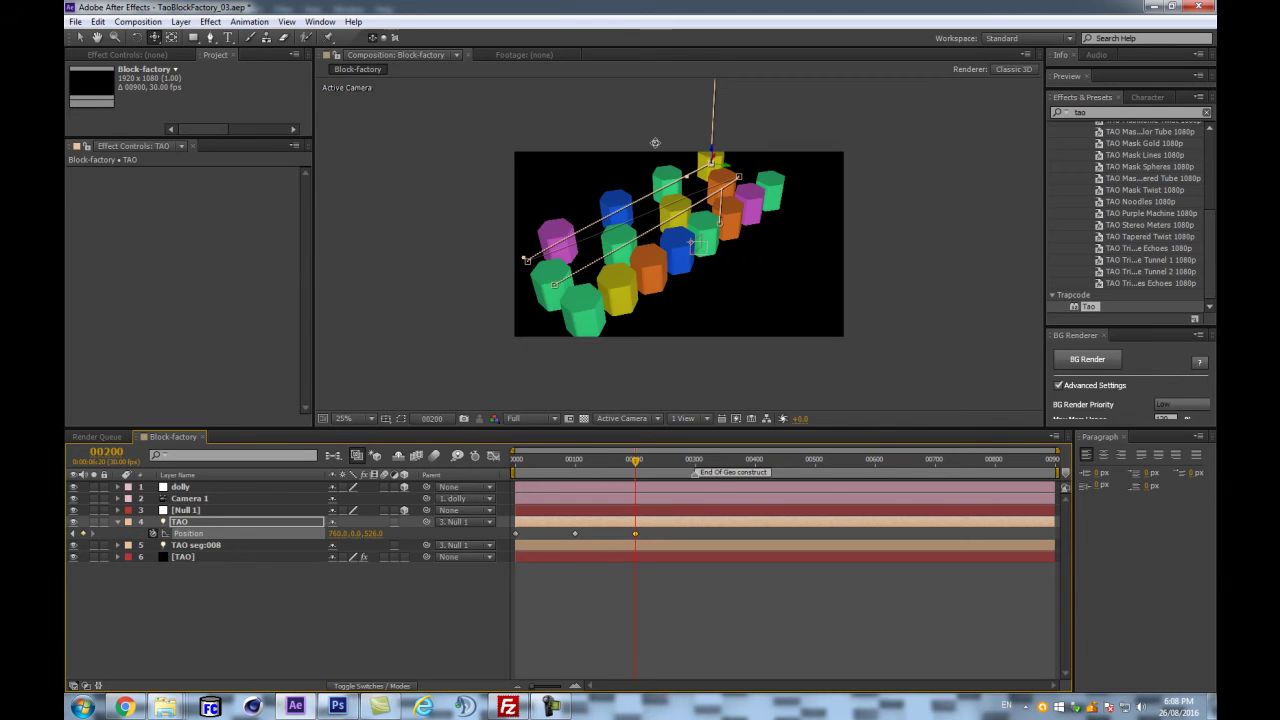
scroll(648, 162, "up", 1)
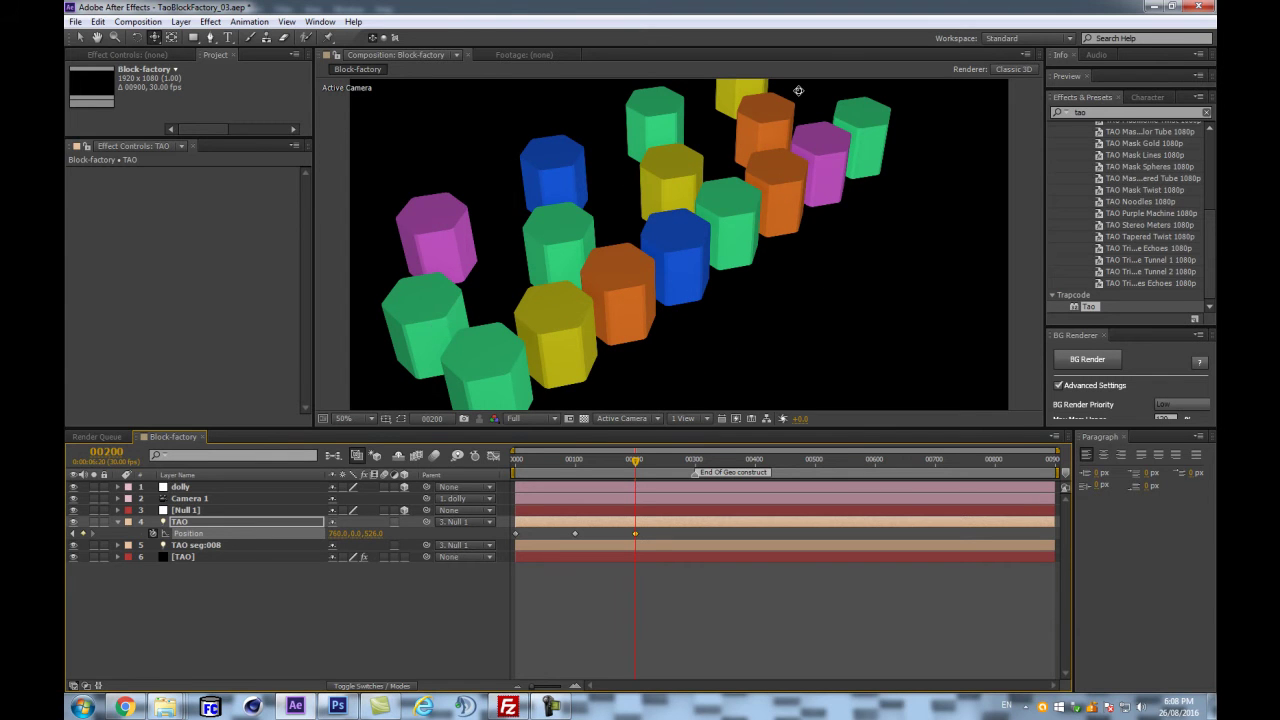
scroll(489, 251, "down", 1)
scroll(489, 257, "up", 1)
left_click(211, 527)
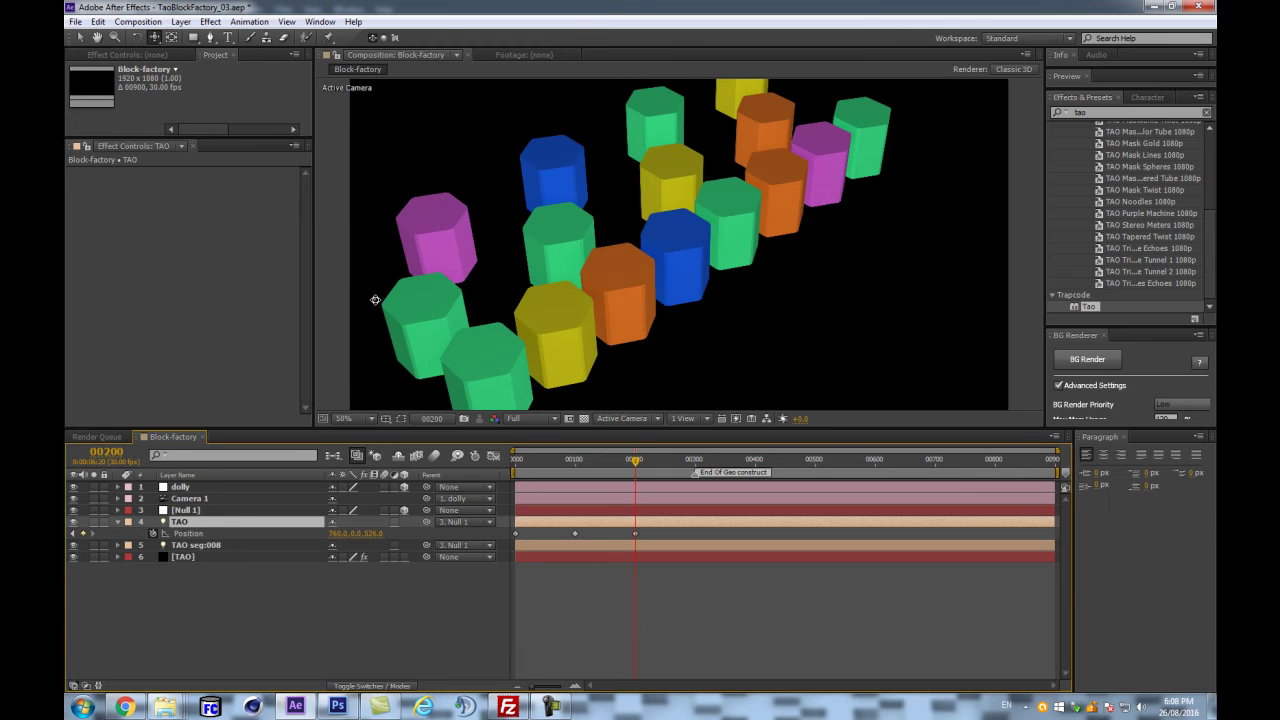
scroll(530, 307, "down", 1)
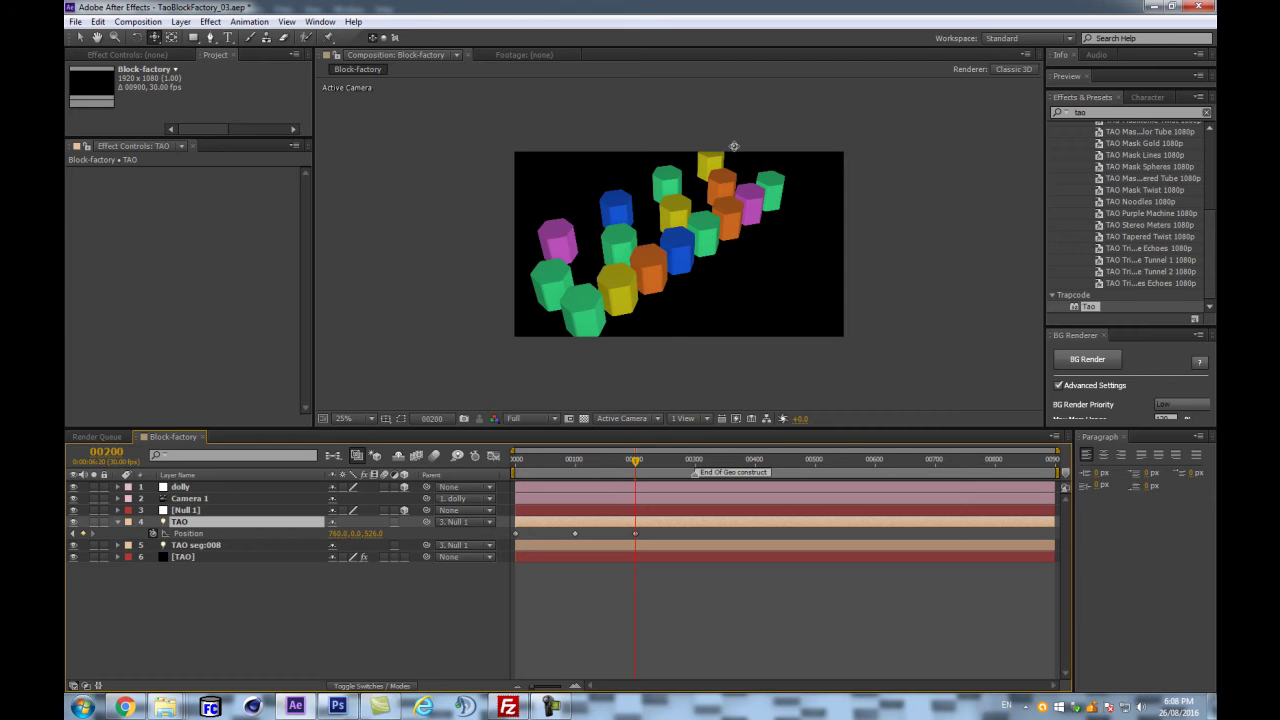
- Shift the TAO light's frame 200 position keyframe to frame 199 and add another position keyframe at frame 200
left_click_drag(664, 461, 692, 462)
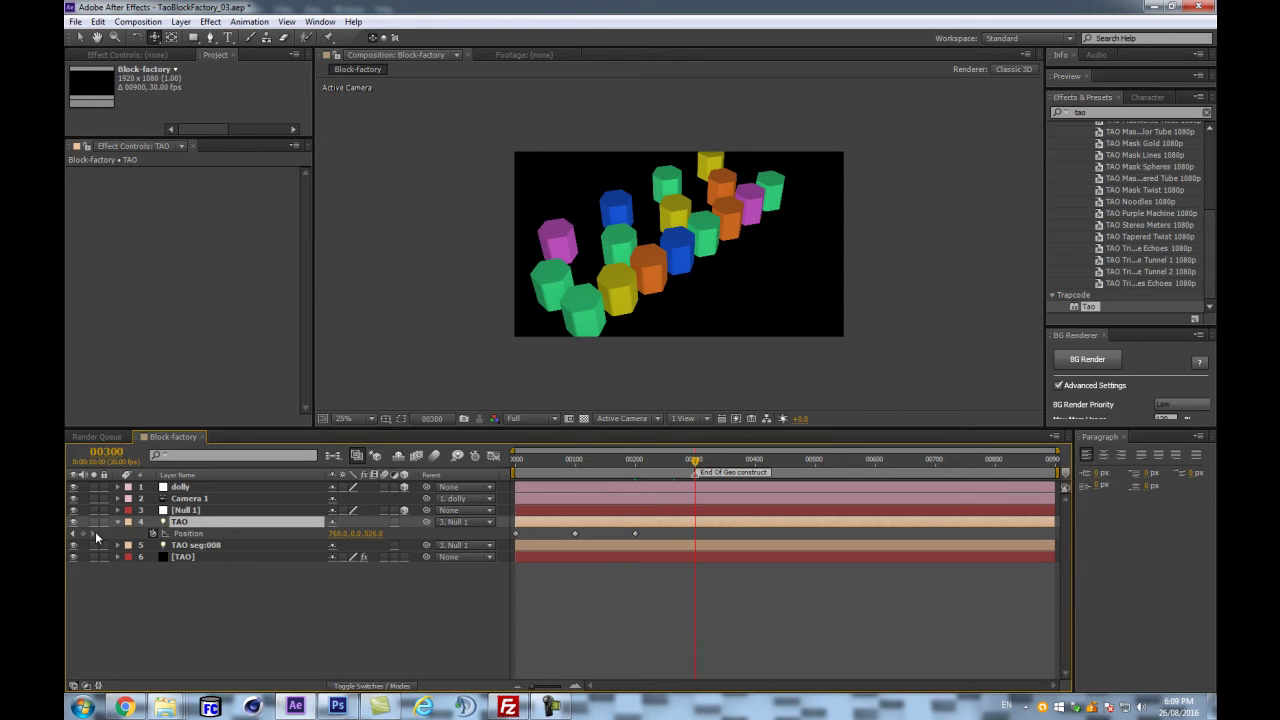
left_click(636, 460)
key("=")
key("=")
key("=")
left_click(635, 533)
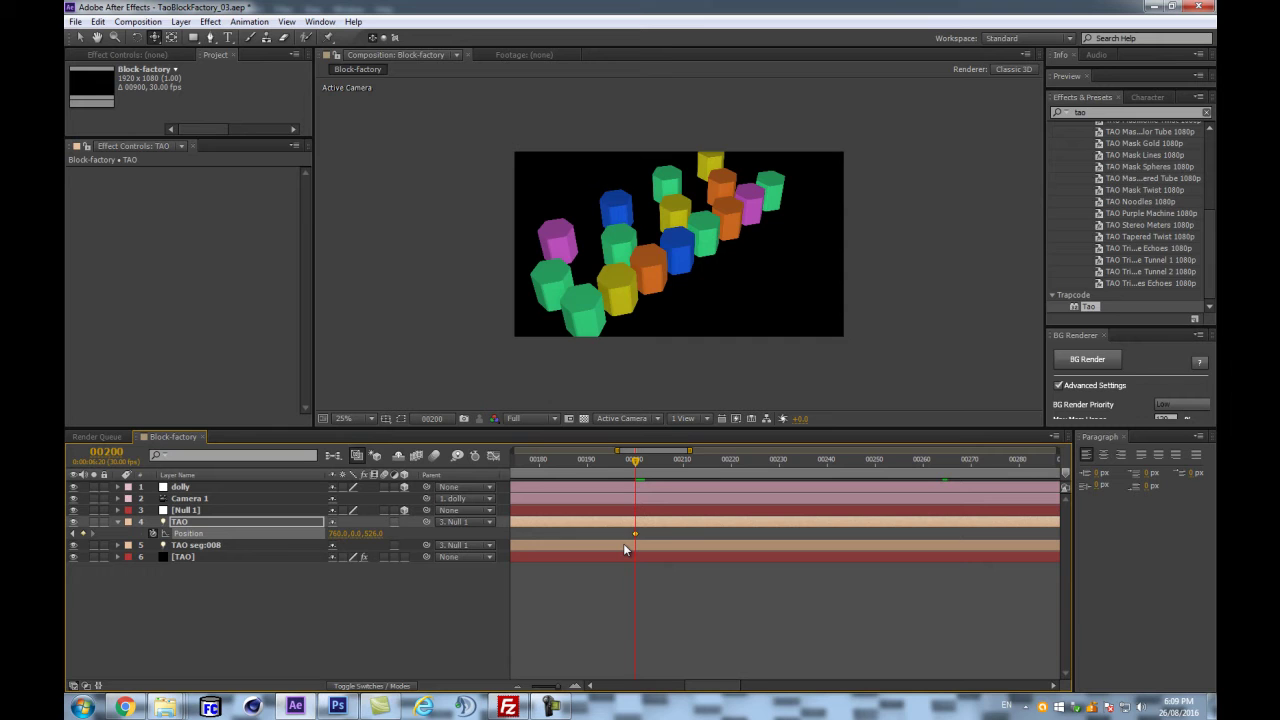
left_click(83, 534)
left_click(334, 612)
left_click(372, 533)
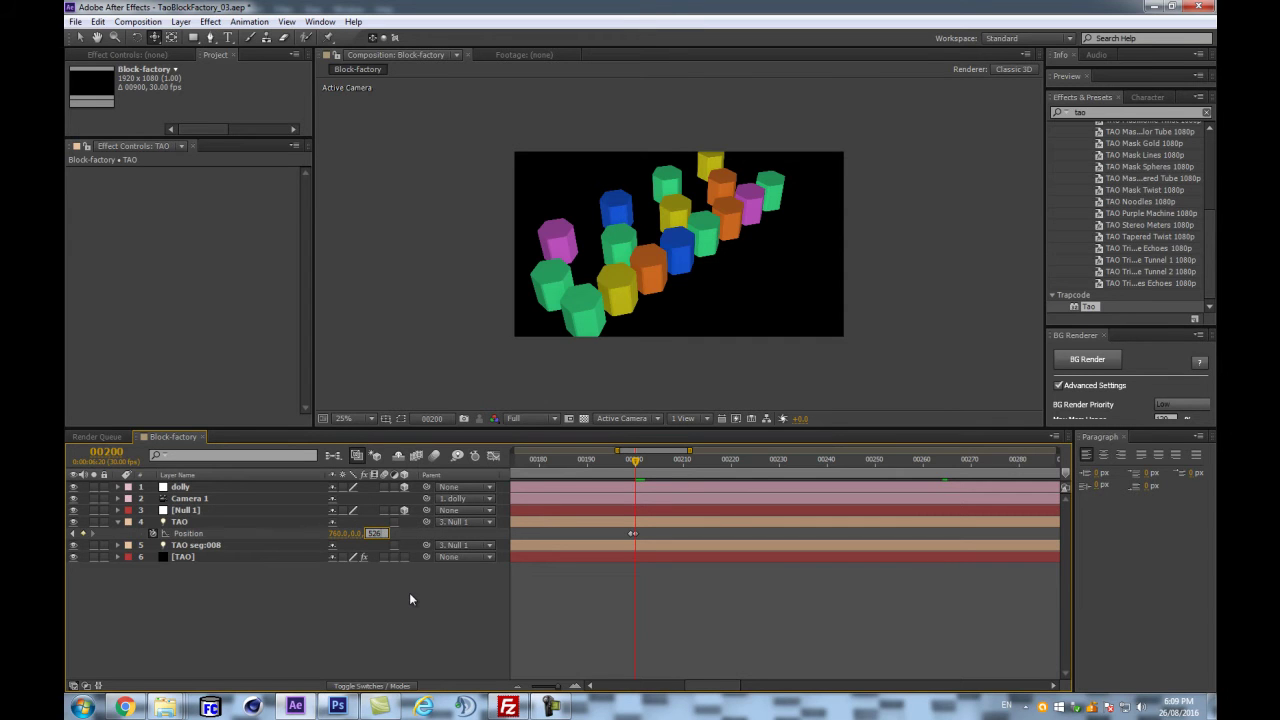
key("Return")
- Raise the TAO light's Z position at frame 200 by 263 to 789
left_click_drag(634, 462, 540, 466)
key("minus")
key("minus")
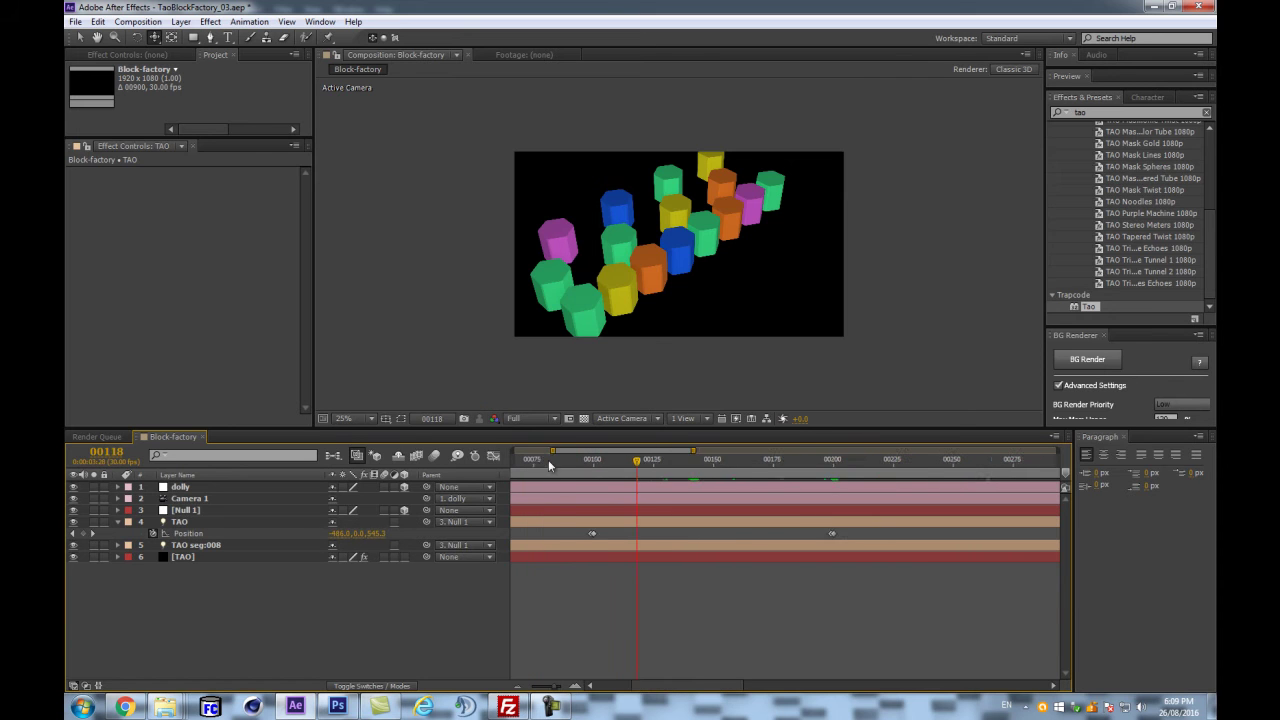
mouse_move(634, 461)
left_mouse_down()
mouse_move(588, 466)
mouse_move(614, 464)
left_mouse_up()
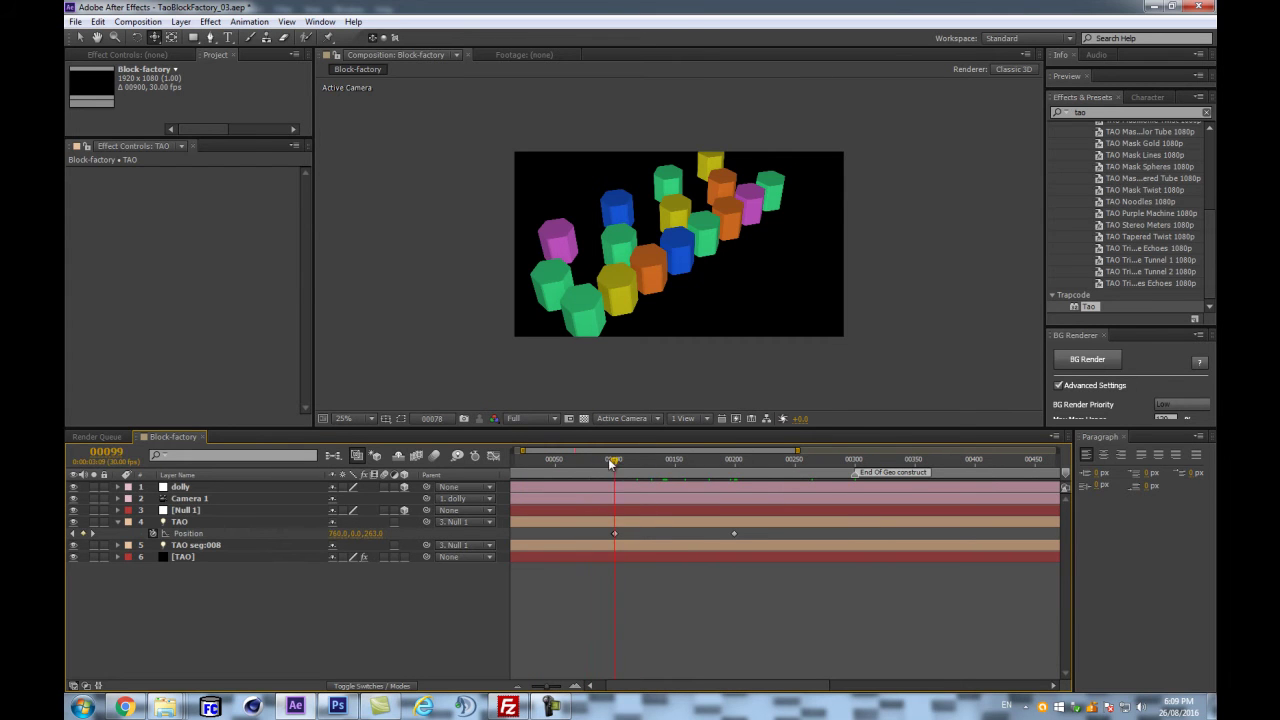
left_click(735, 462)
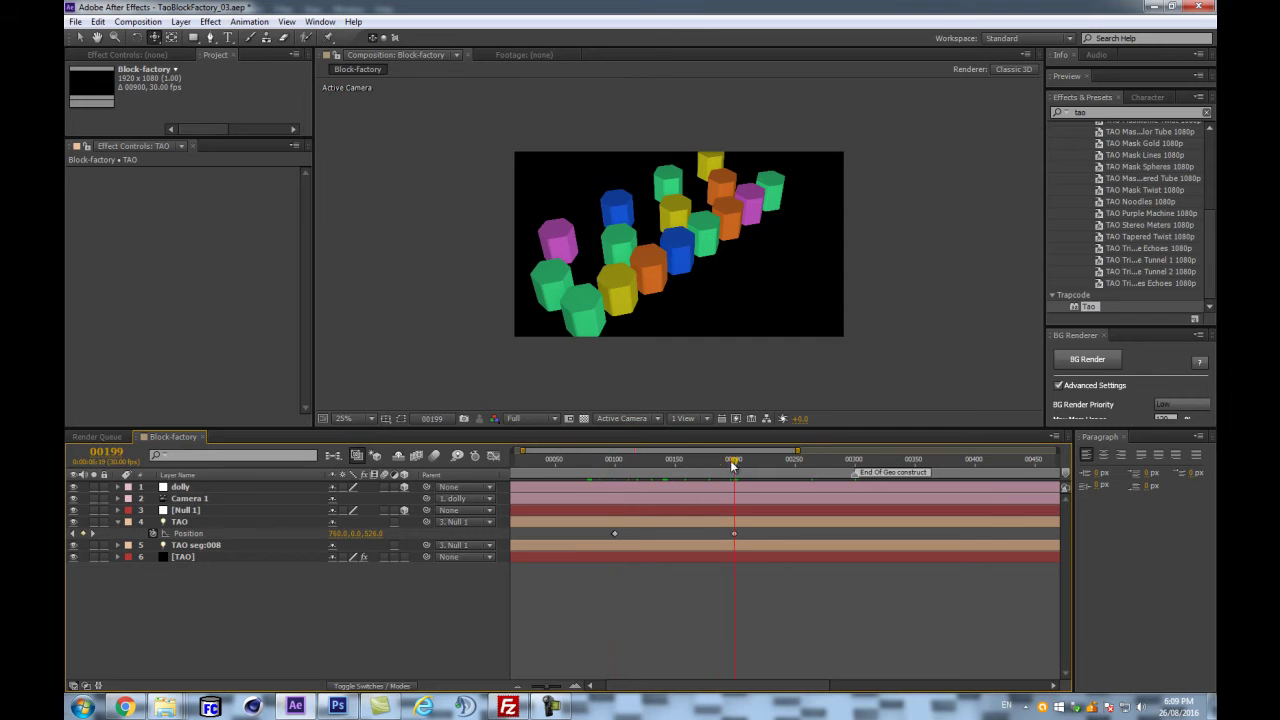
key("Page_Up")
left_click(377, 534)
type("+263")
key("Return")
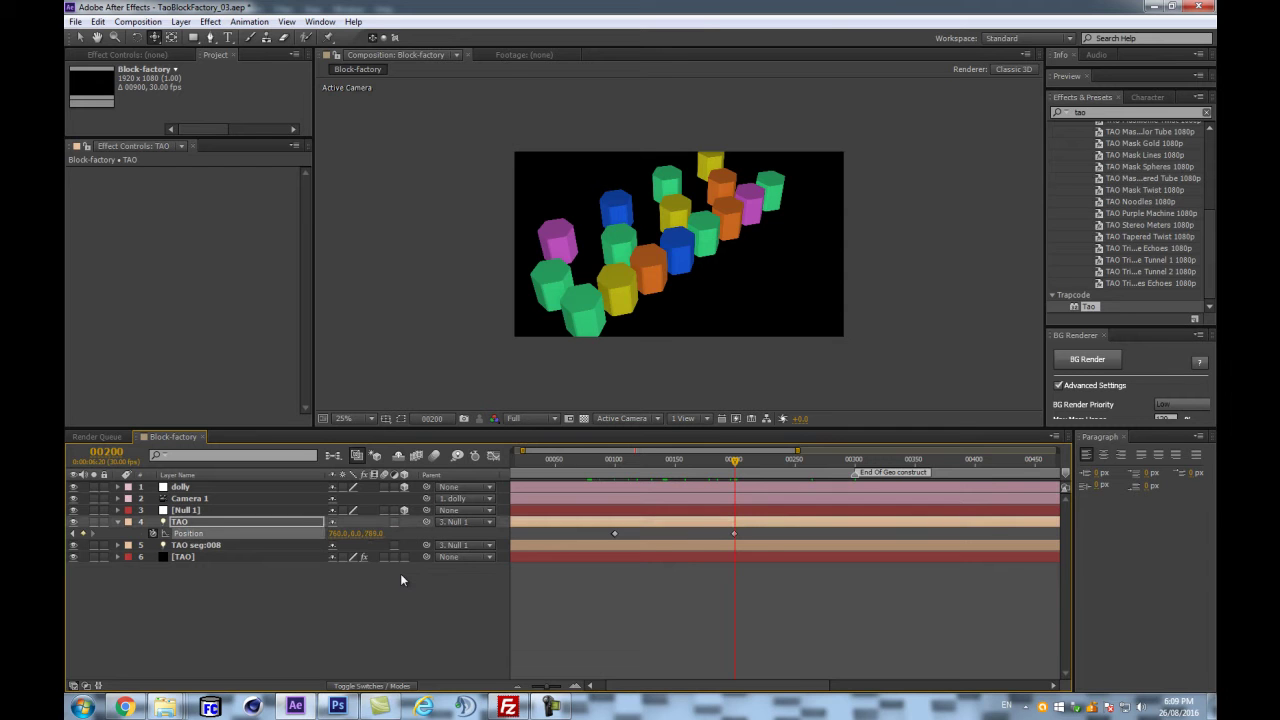
key("=")
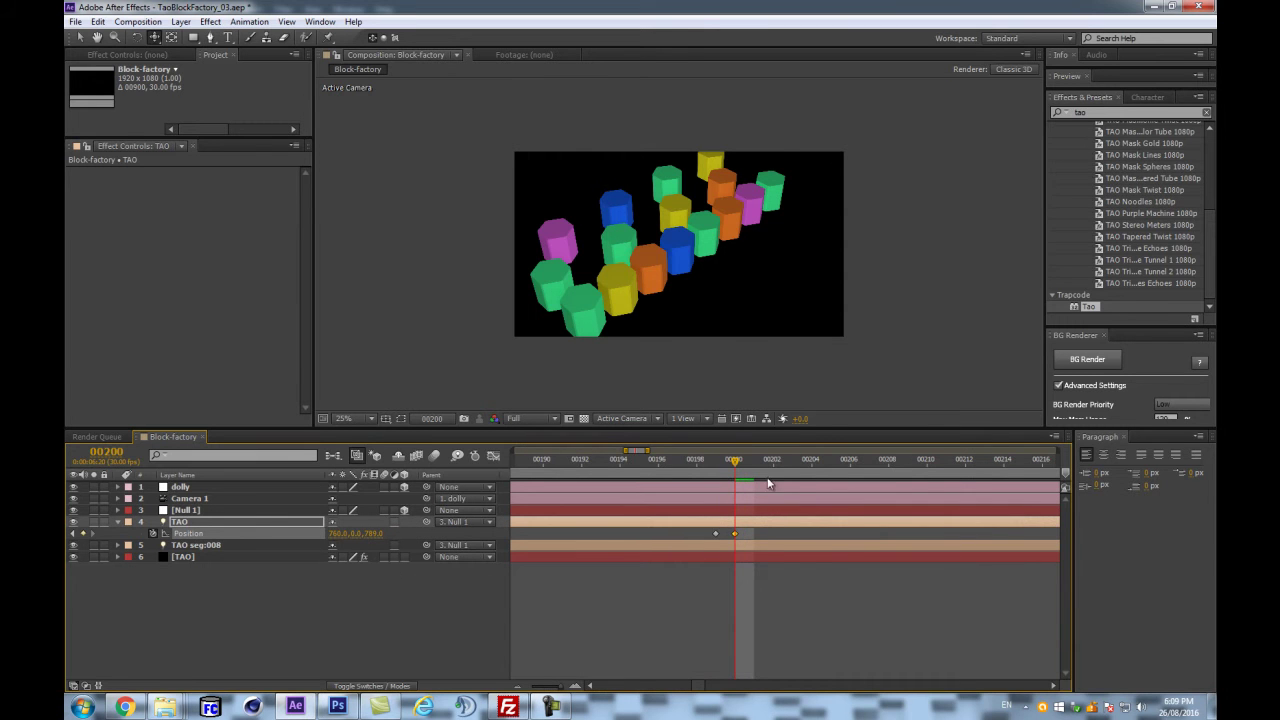
- Go to frame 300 and set the TAO light's X position to -760 there
left_click(974, 462)
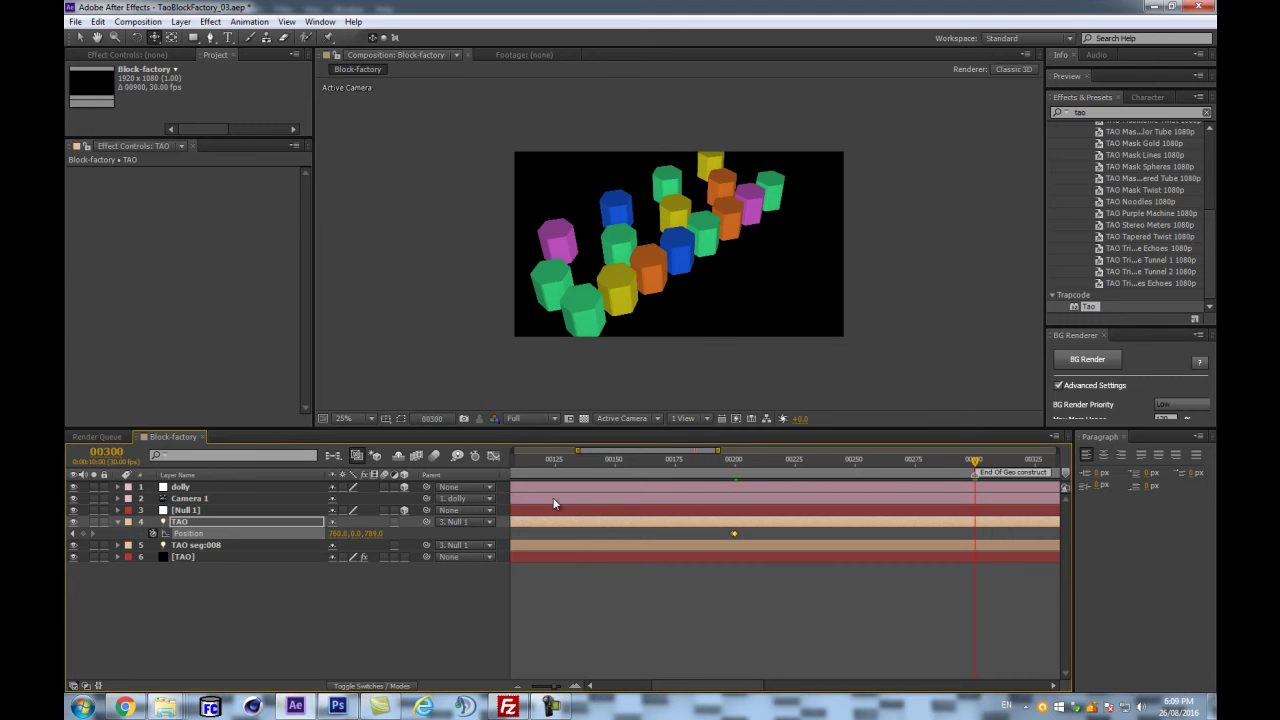
left_click(736, 461)
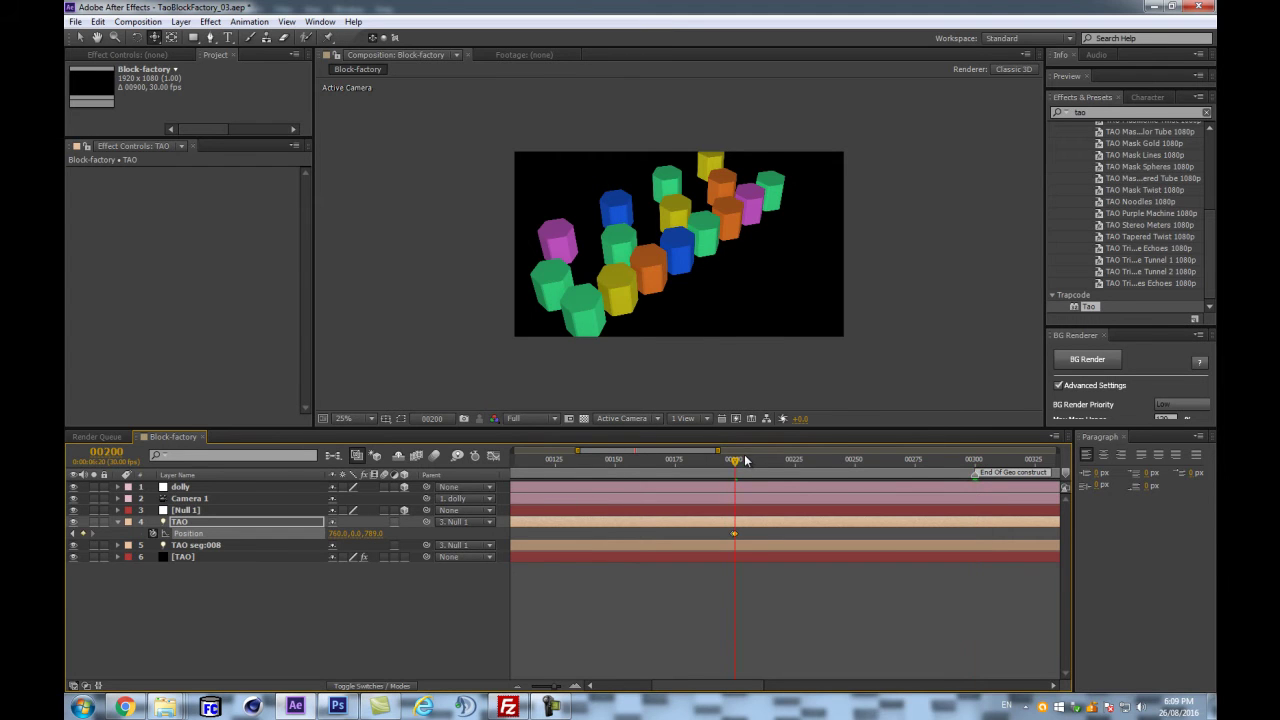
left_click_drag(745, 460, 975, 436)
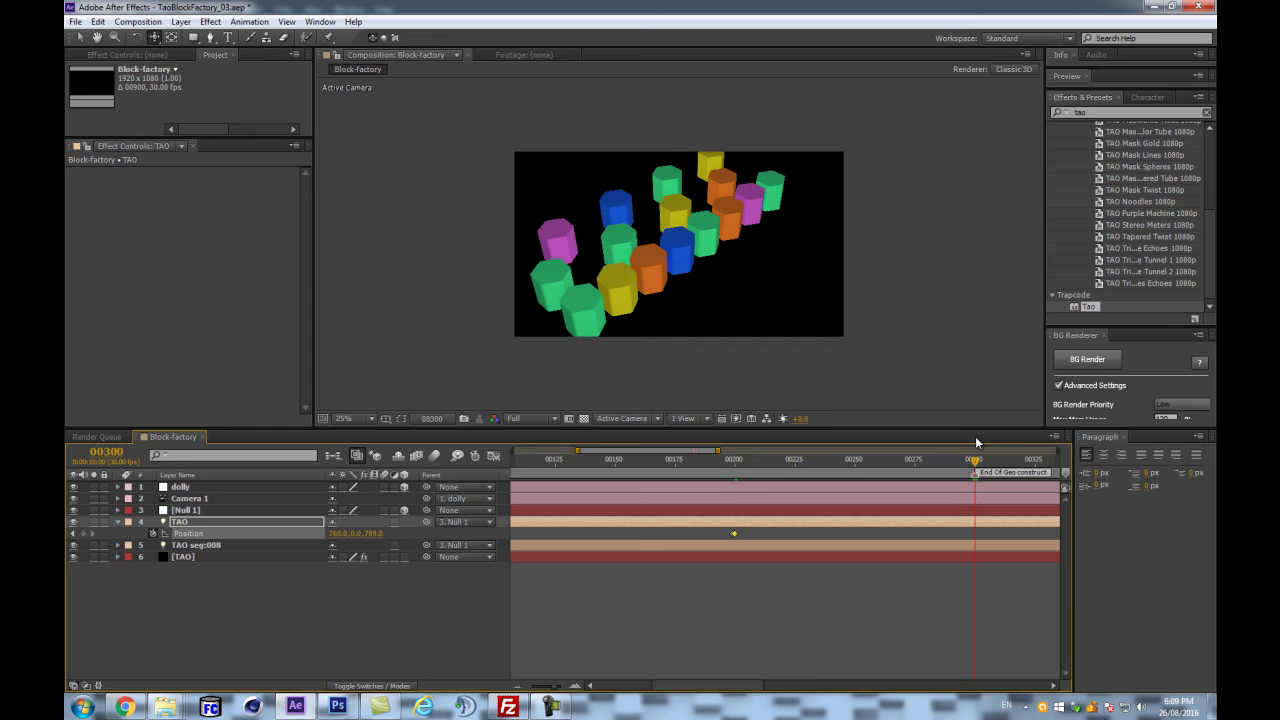
key("minus")
key("minus")
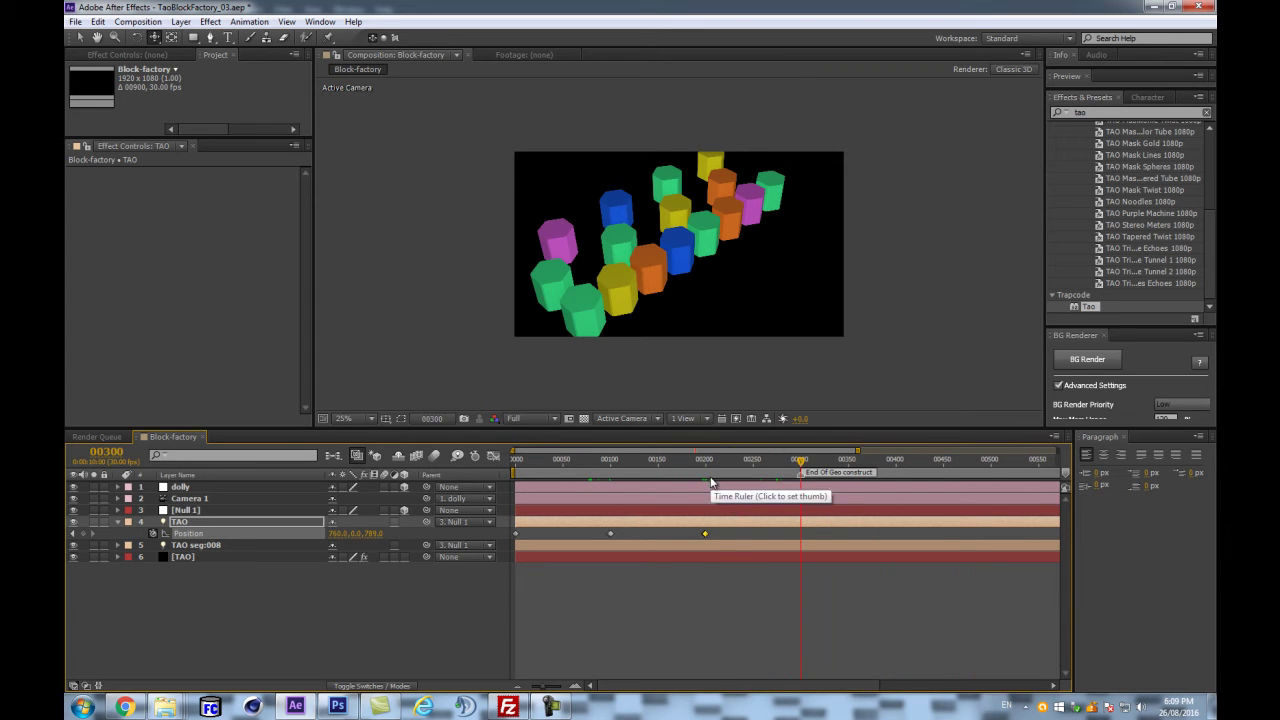
key("equal")
key("equal")
key("equal")
key("minus")
key("minus")
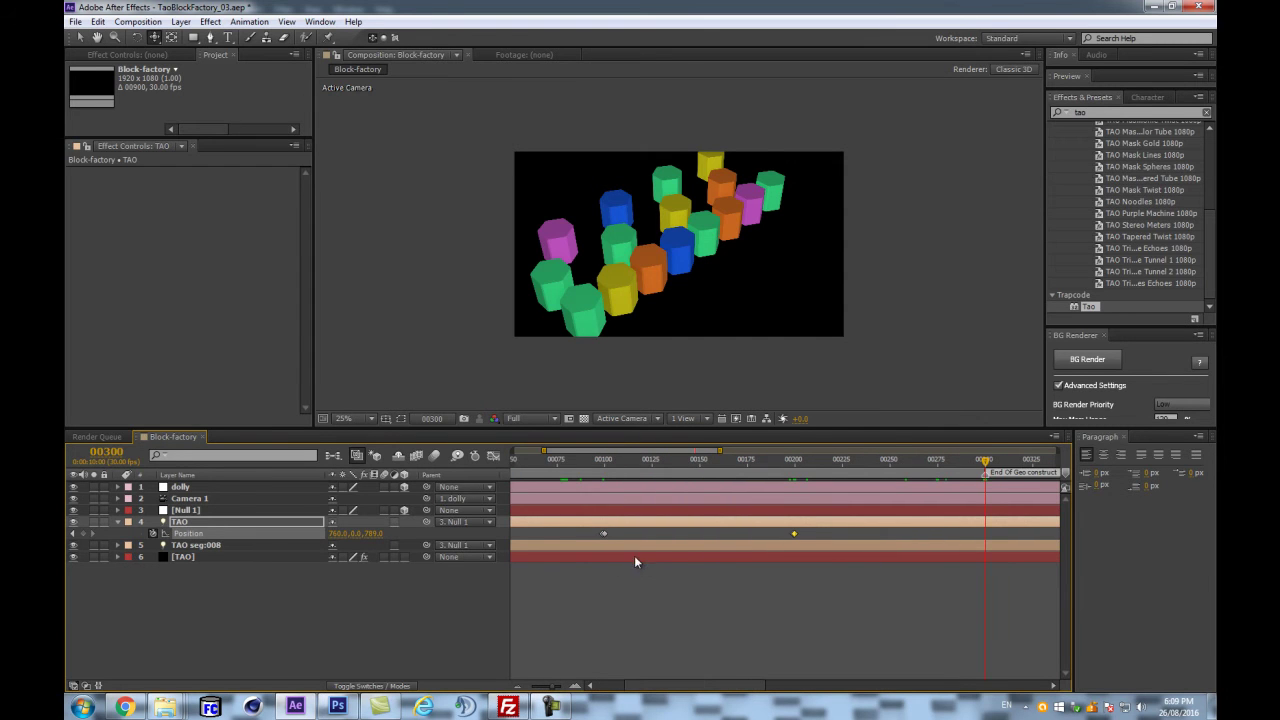
left_click(372, 618)
left_click(338, 533)
type("-760")
key("Return")
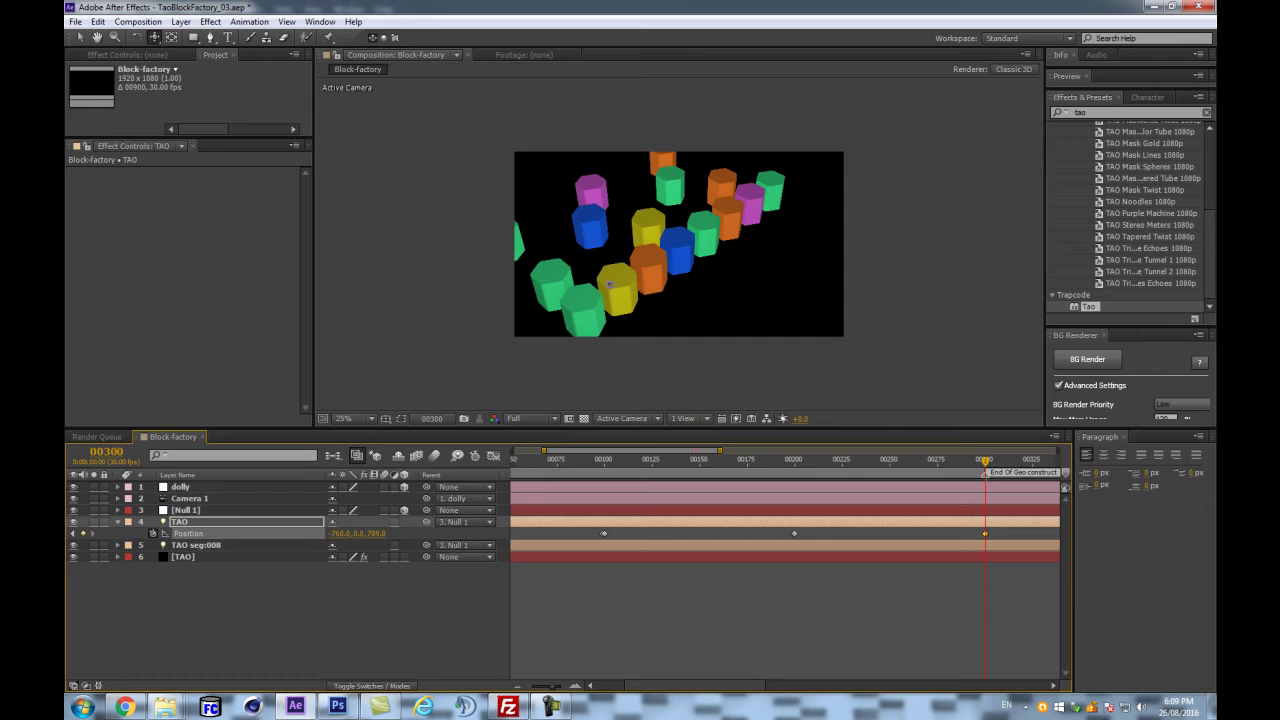
- Reveal the TAO light's light options with its color keyframes and return to frame 0
left_click(204, 524)
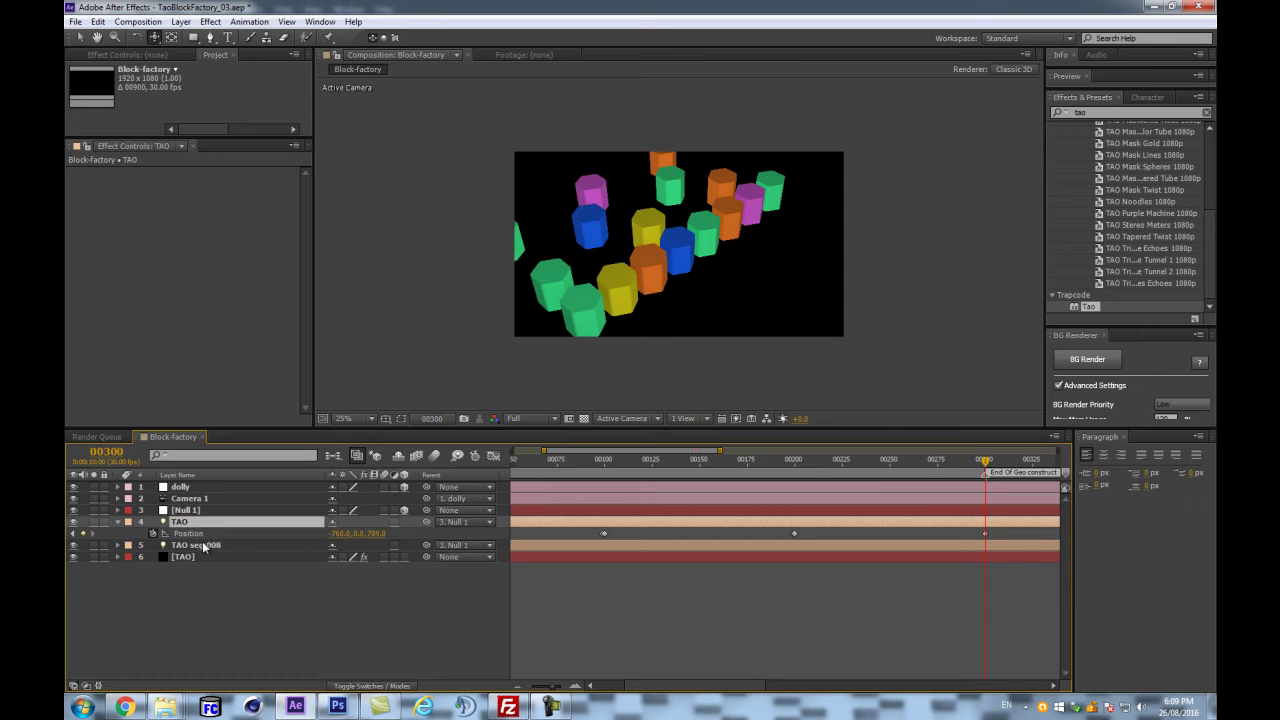
left_click(204, 546)
left_click(228, 511)
left_click(221, 522)
key("a")
key("a")
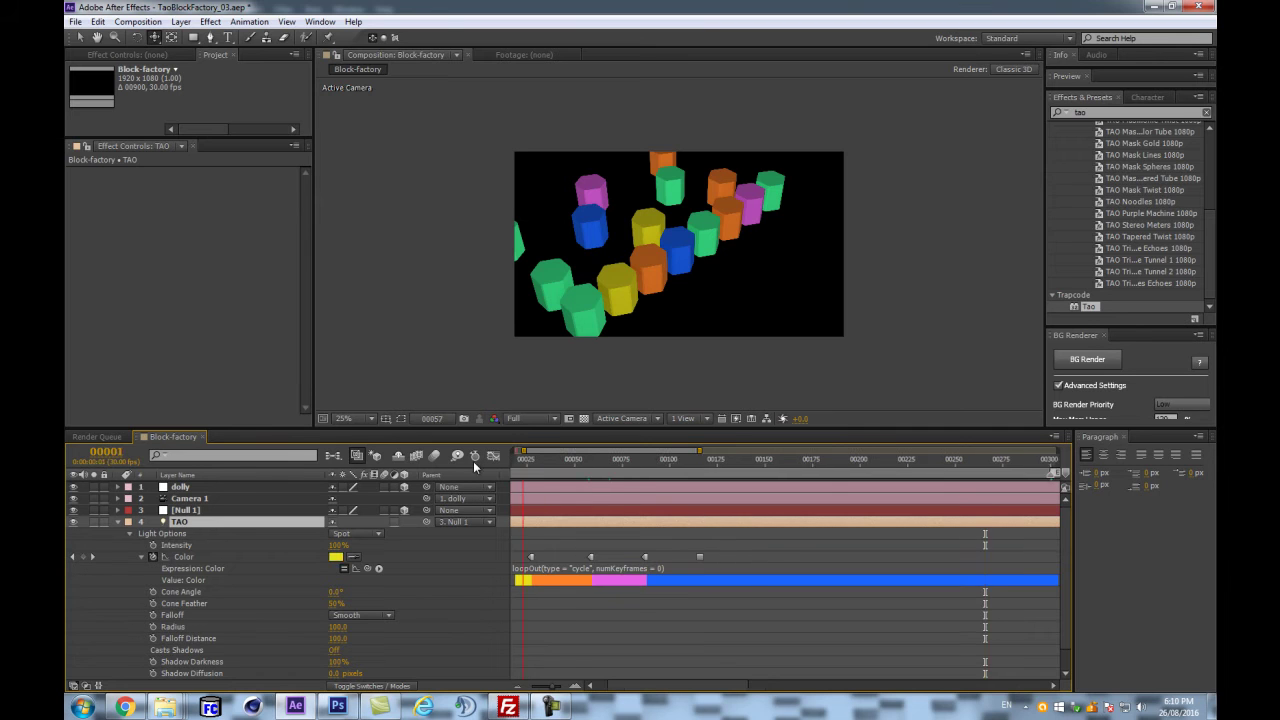
key("Home")
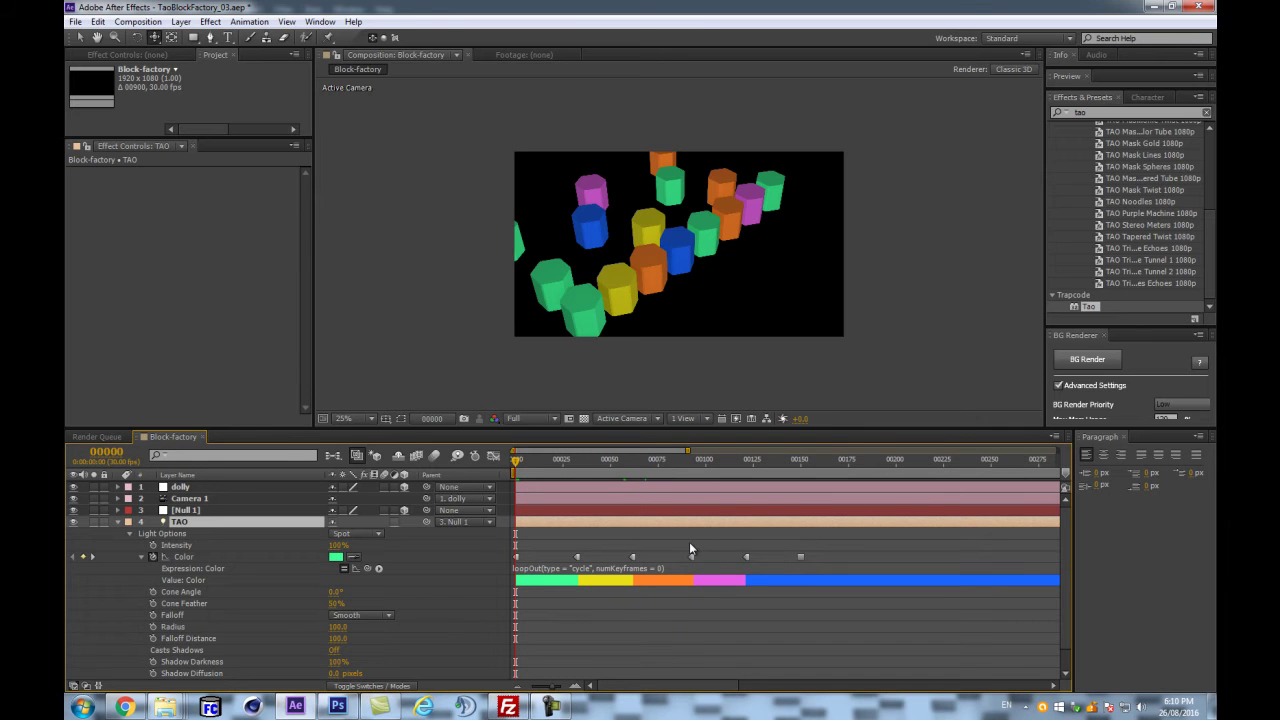
- Delete the TAO light's color keyframes except the first green one and the magenta one
left_click(632, 557)
key("Delete")
left_click(690, 558)
key("Delete")
key("ctrl+z")
left_click(746, 557)
key("Delete")
left_click(799, 556)
key("Delete")
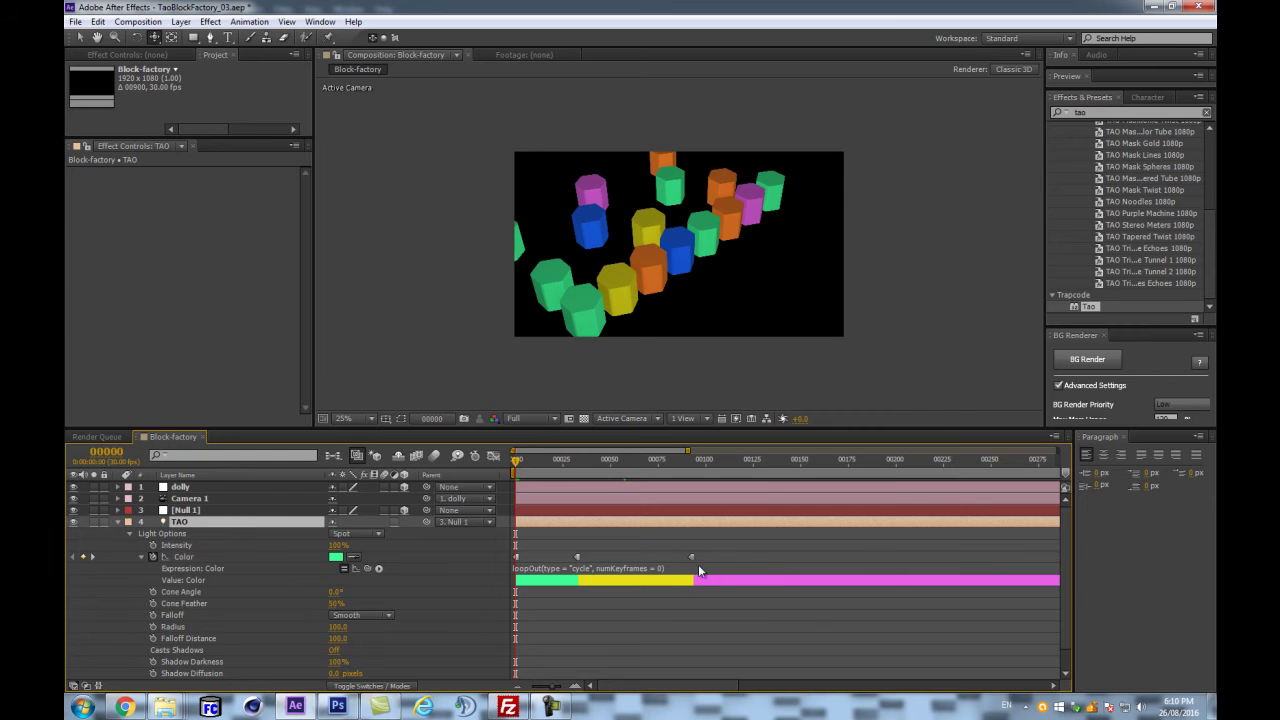
left_click(577, 557)
key("Delete")
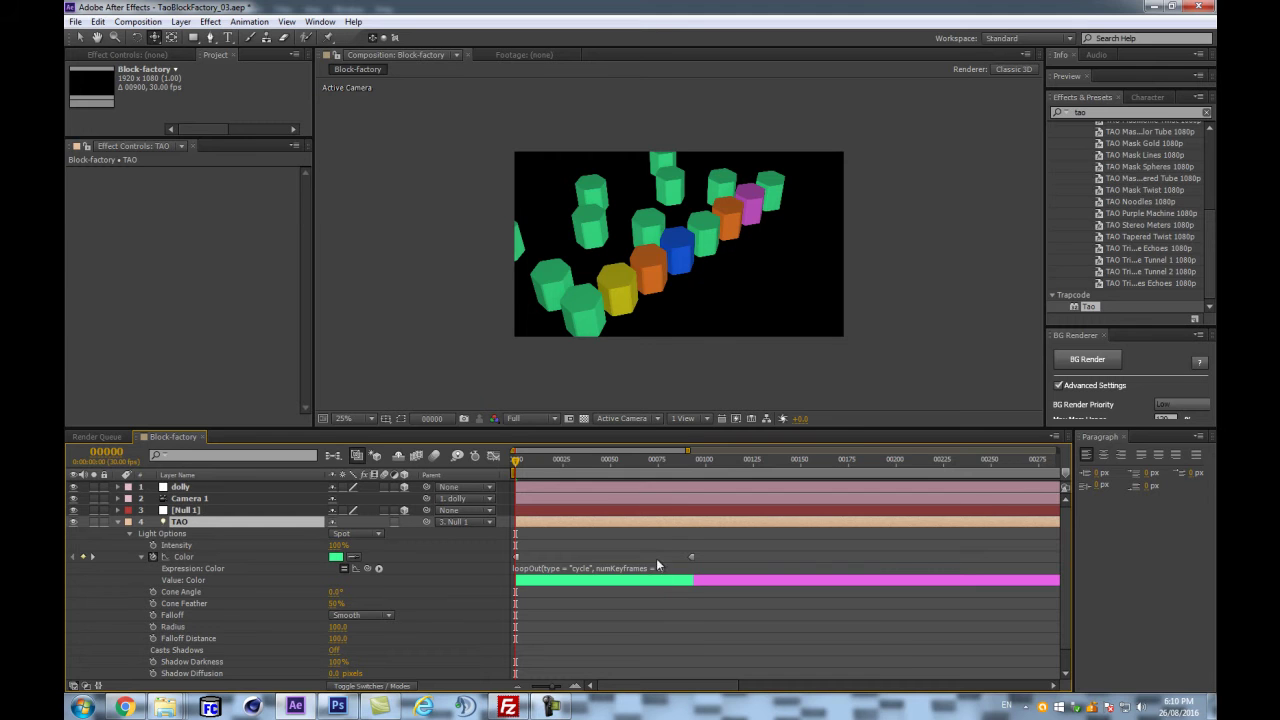
- Add a color keyframe to the TAO light at frame 150, move the magenta keyframe to about frame 72, and collapse the layer
key("minus")
left_click(695, 459)
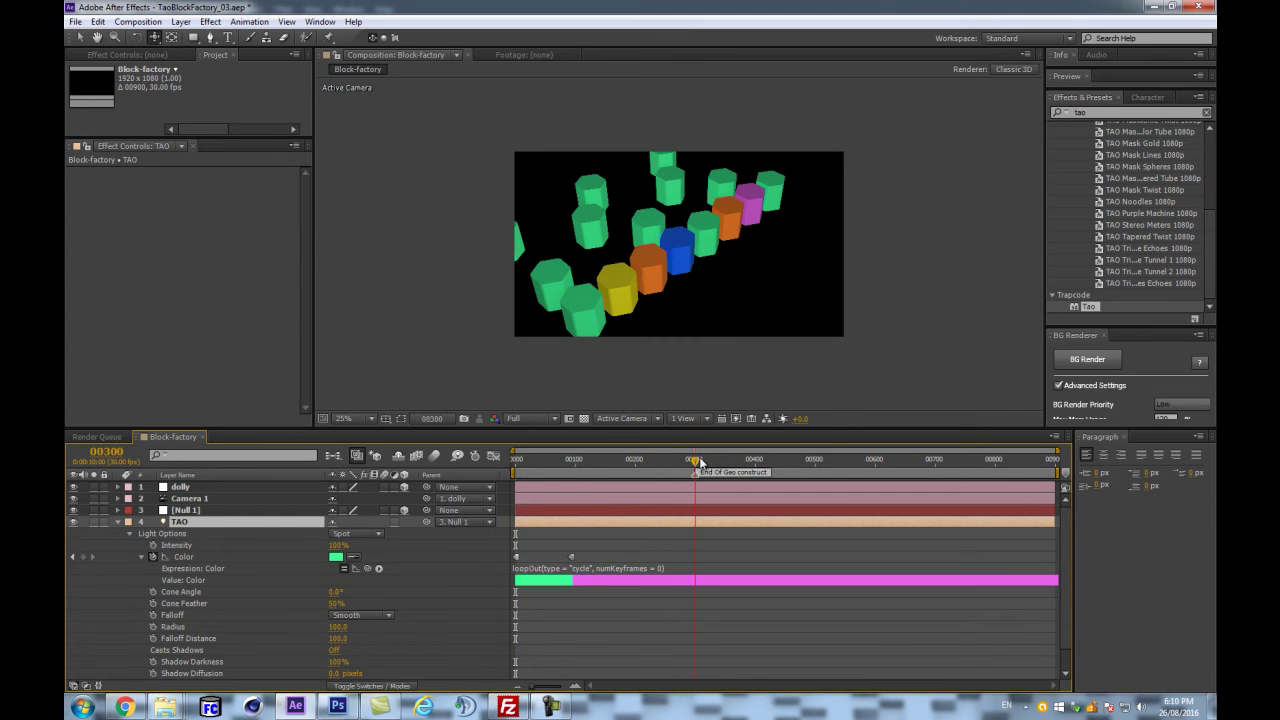
mouse_move(573, 560)
left_mouse_down()
mouse_move(589, 558)
mouse_move(571, 557)
left_mouse_up()
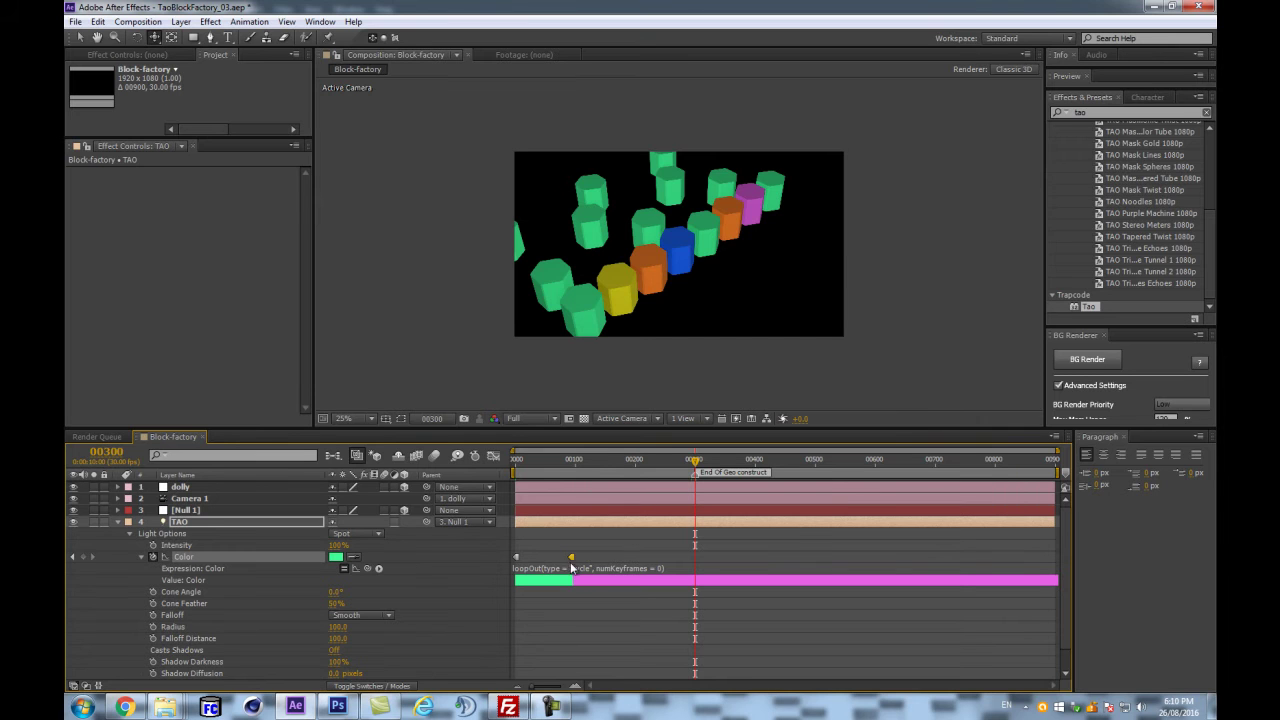
left_click_drag(590, 462, 607, 465)
key("Page_Up")
left_click(83, 557)
left_click_drag(573, 560, 560, 560)
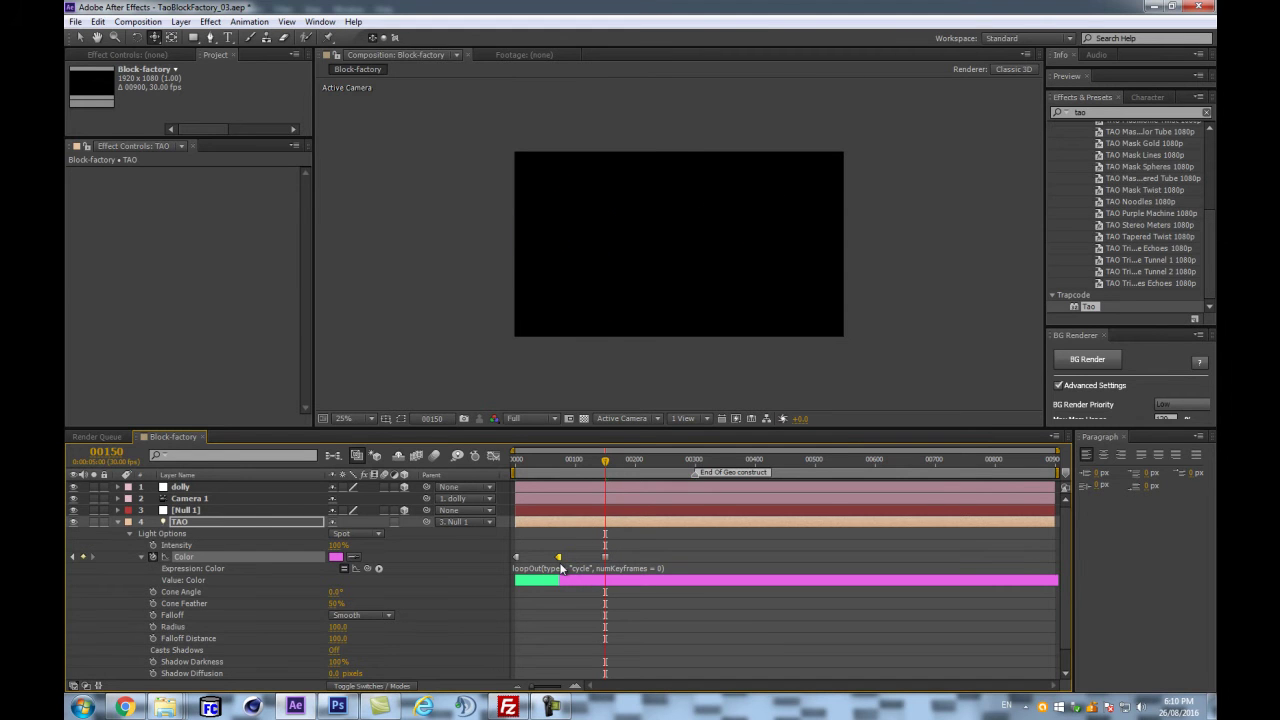
left_click(117, 522)
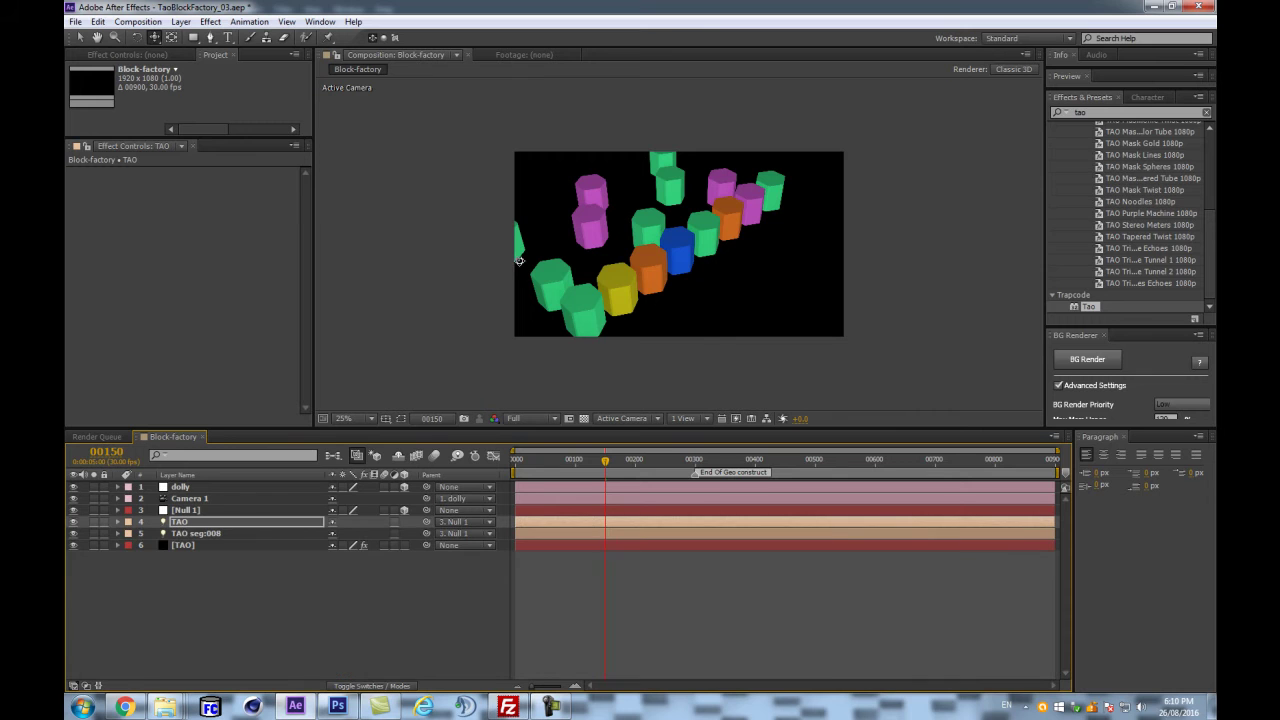
- Set the number of segments to 24 in the Tao effect on the TAO solid layer
left_click(218, 545)
scroll(250, 304, "down", 6)
left_click(204, 241)
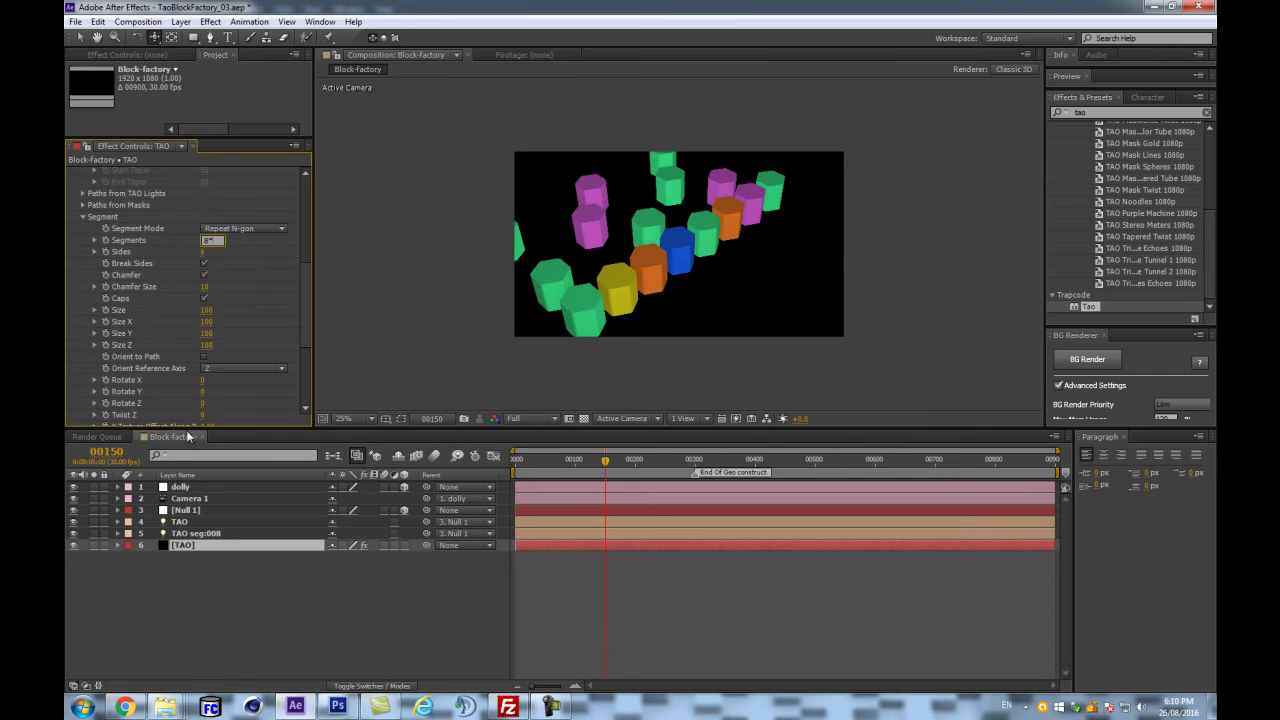
key("Return")
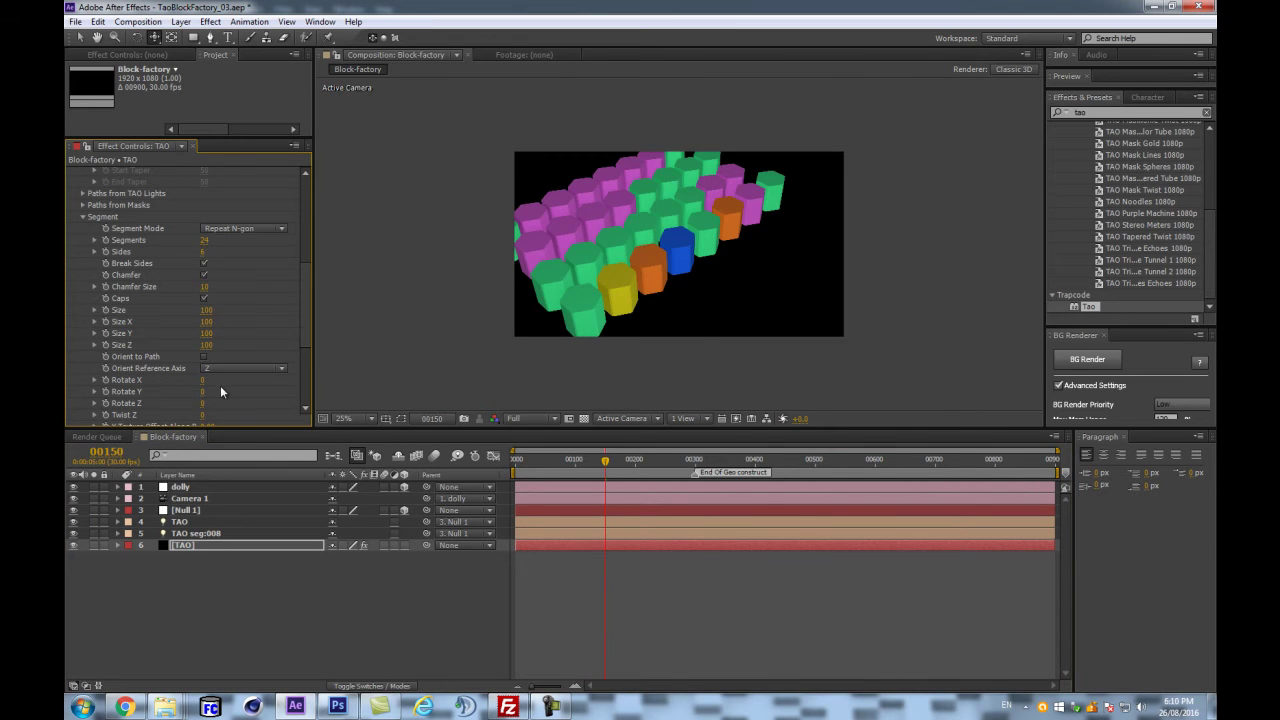
scroll(544, 267, "up", 2)
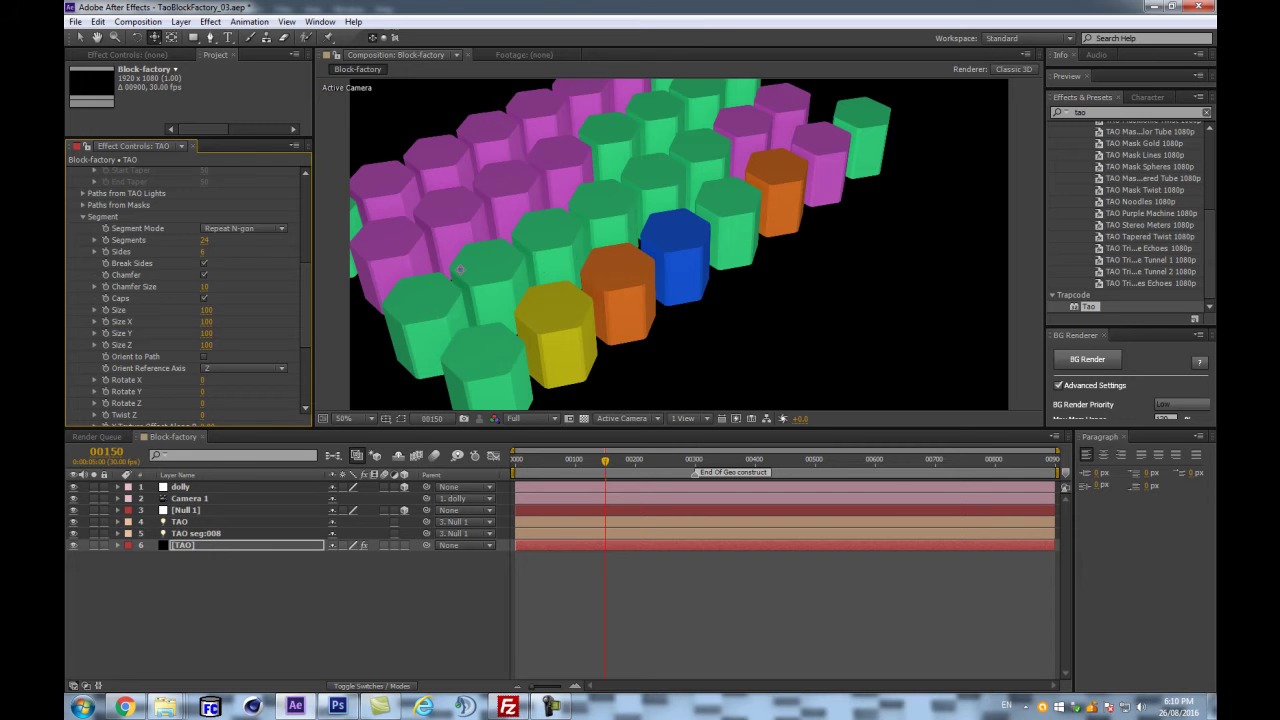
scroll(460, 269, "down", 2)
scroll(672, 146, "up", 2)
scroll(666, 163, "down", 2)
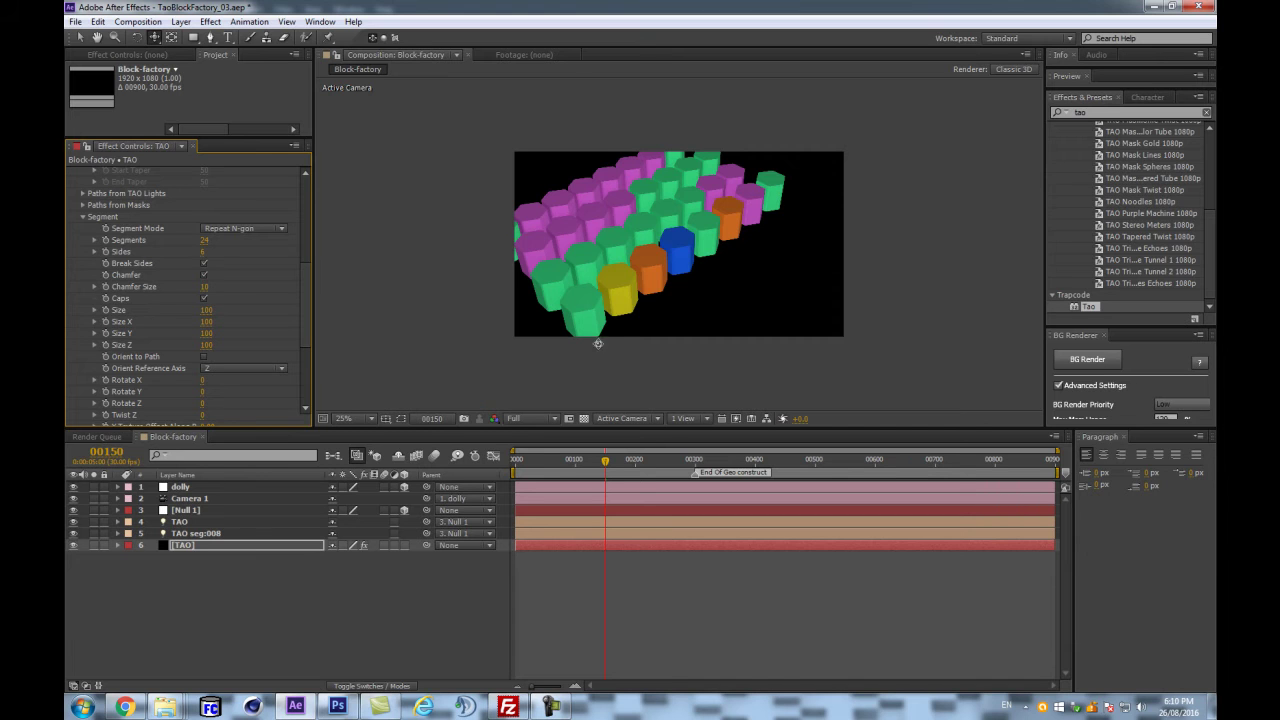
- Return to frame 0, rename the TAO light layer to "TAO seg:024", and save the project
key("Home")
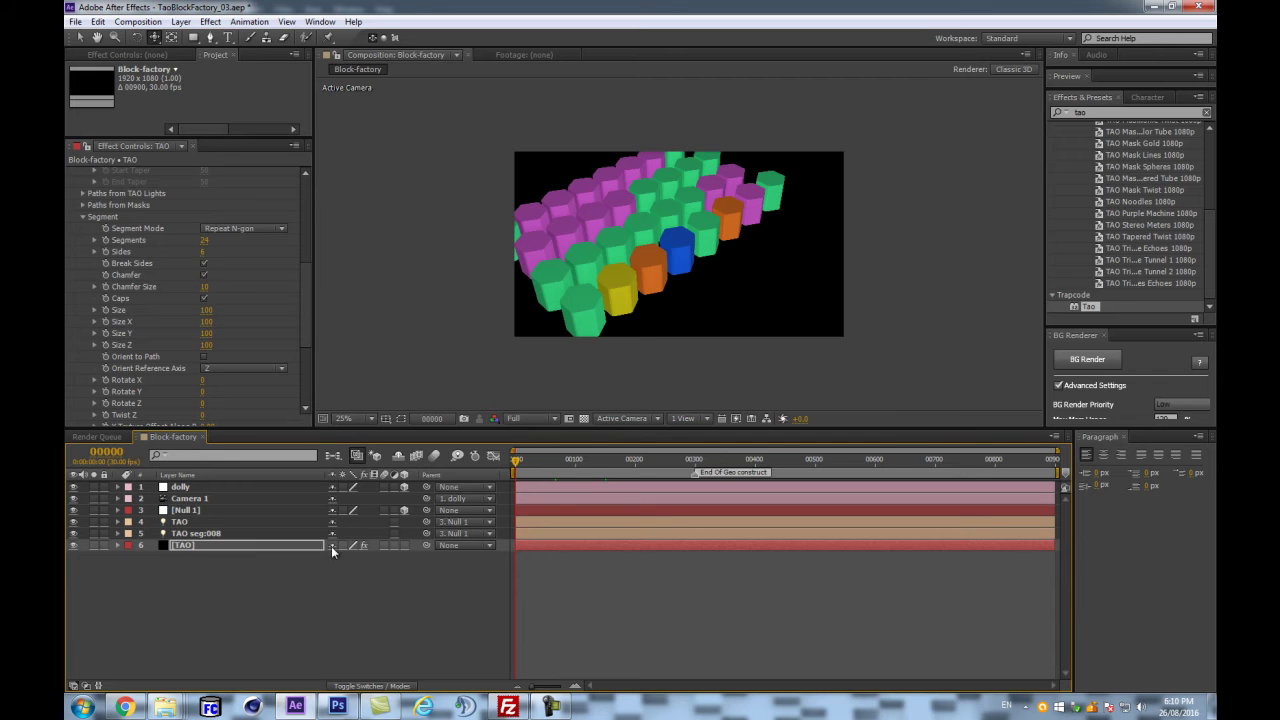
key("F2")
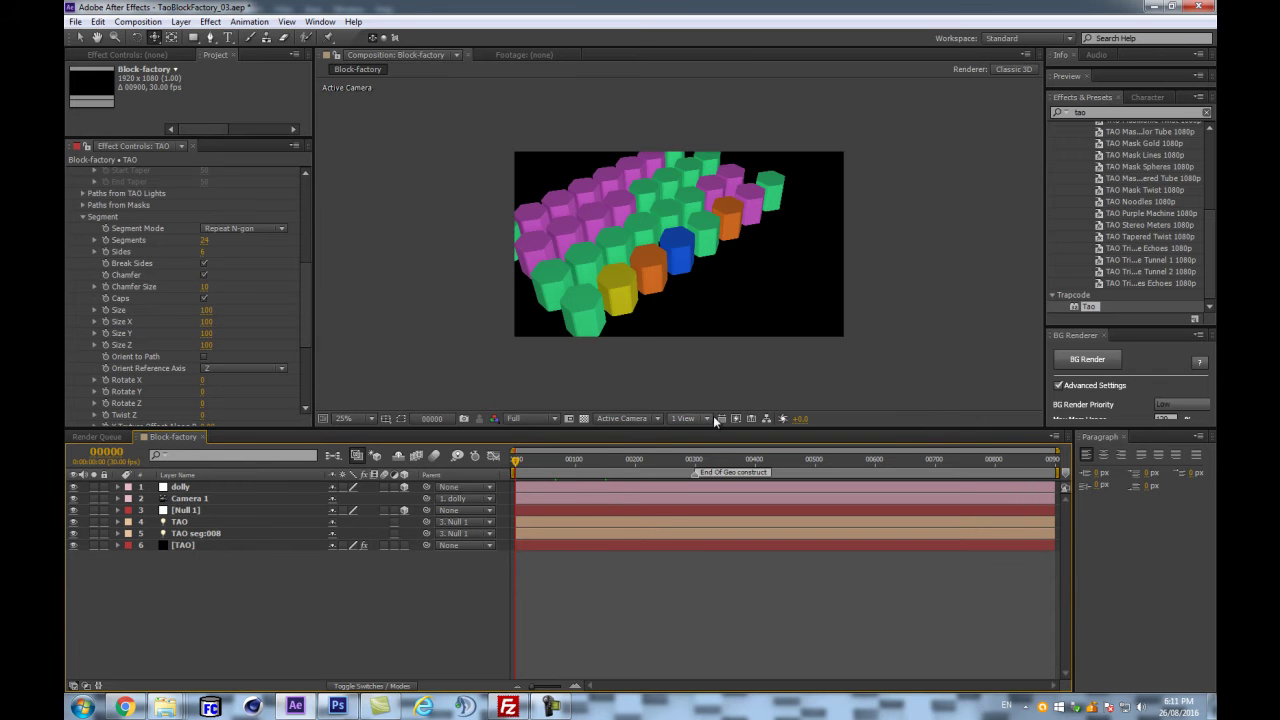
left_click_drag(703, 429, 706, 465)
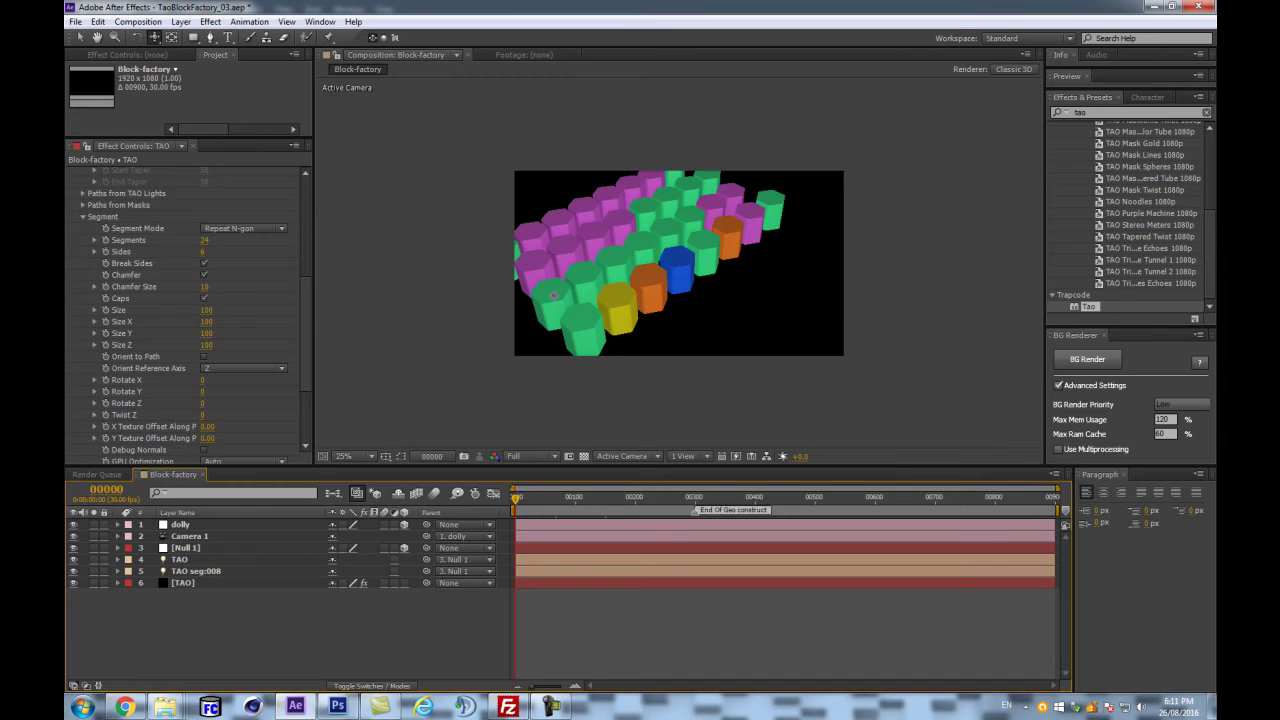
left_click(222, 562)
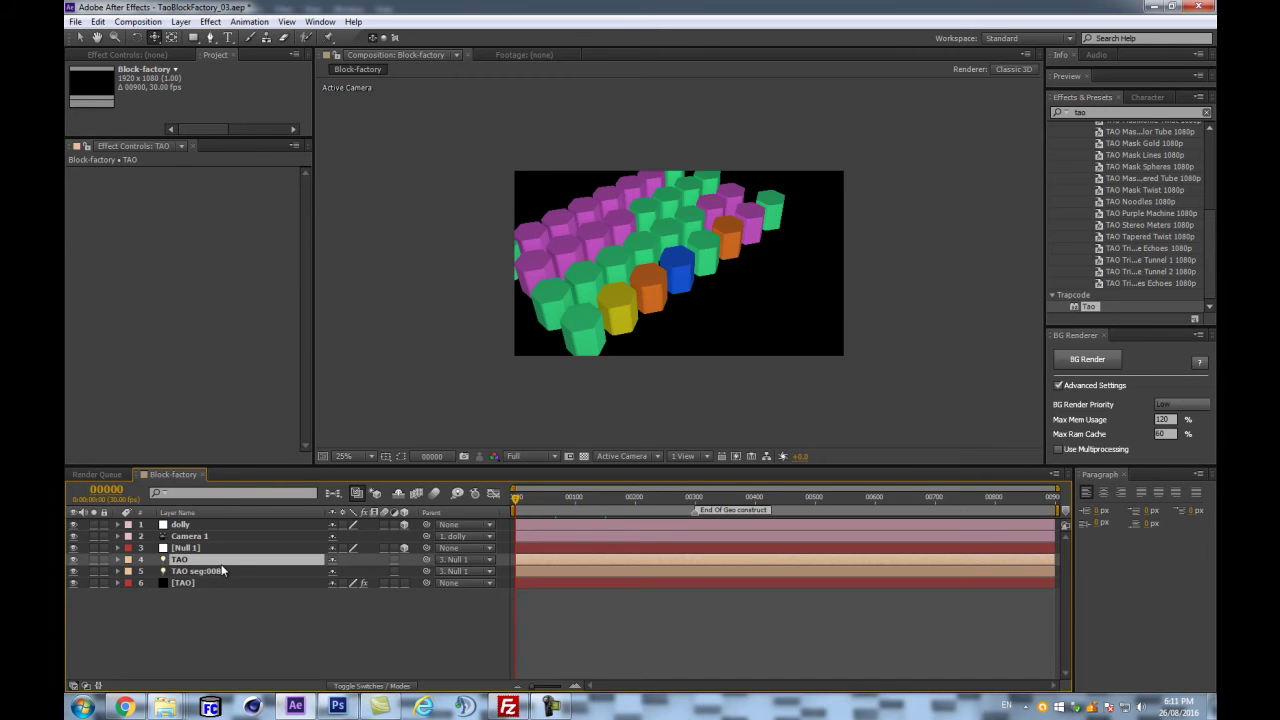
key("Return")
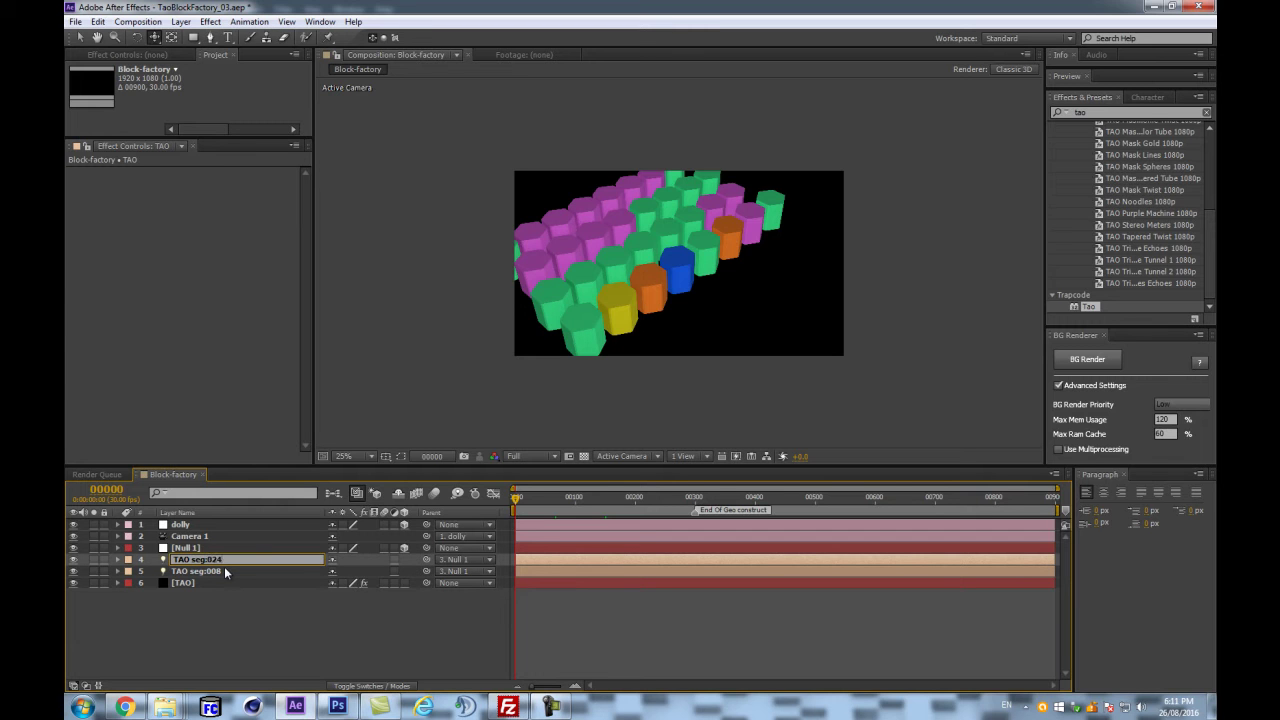
key("Return")
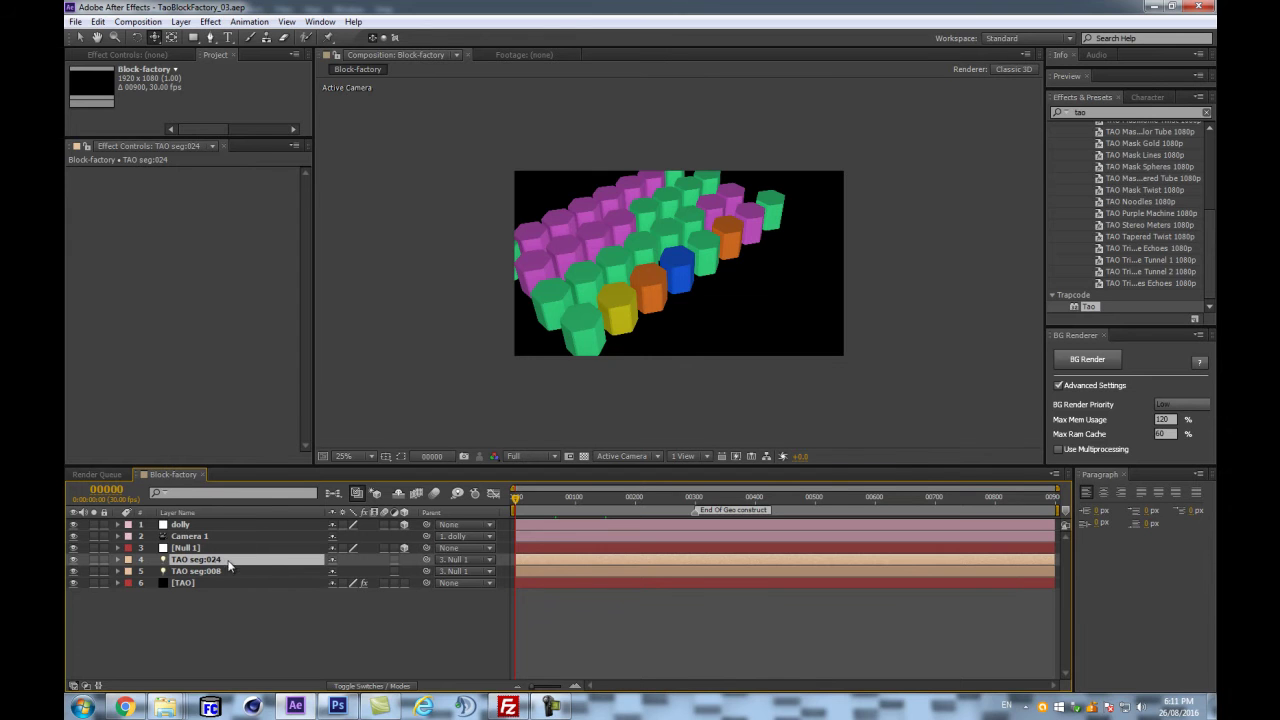
- Show the keyframed properties of the TAO seg:024 light and inspect them from frame 0 to frame 100
key("u")
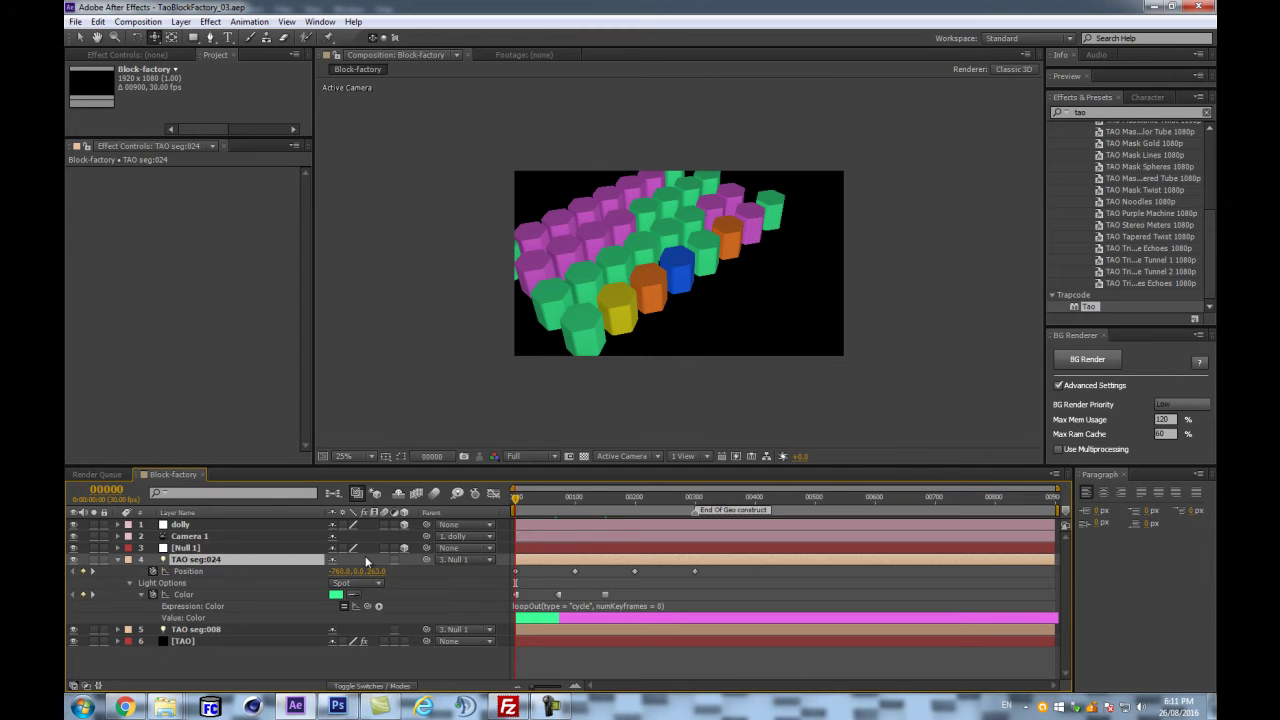
key("=")
key("=")
key("=")
left_click_drag(519, 499, 586, 489)
key("space")
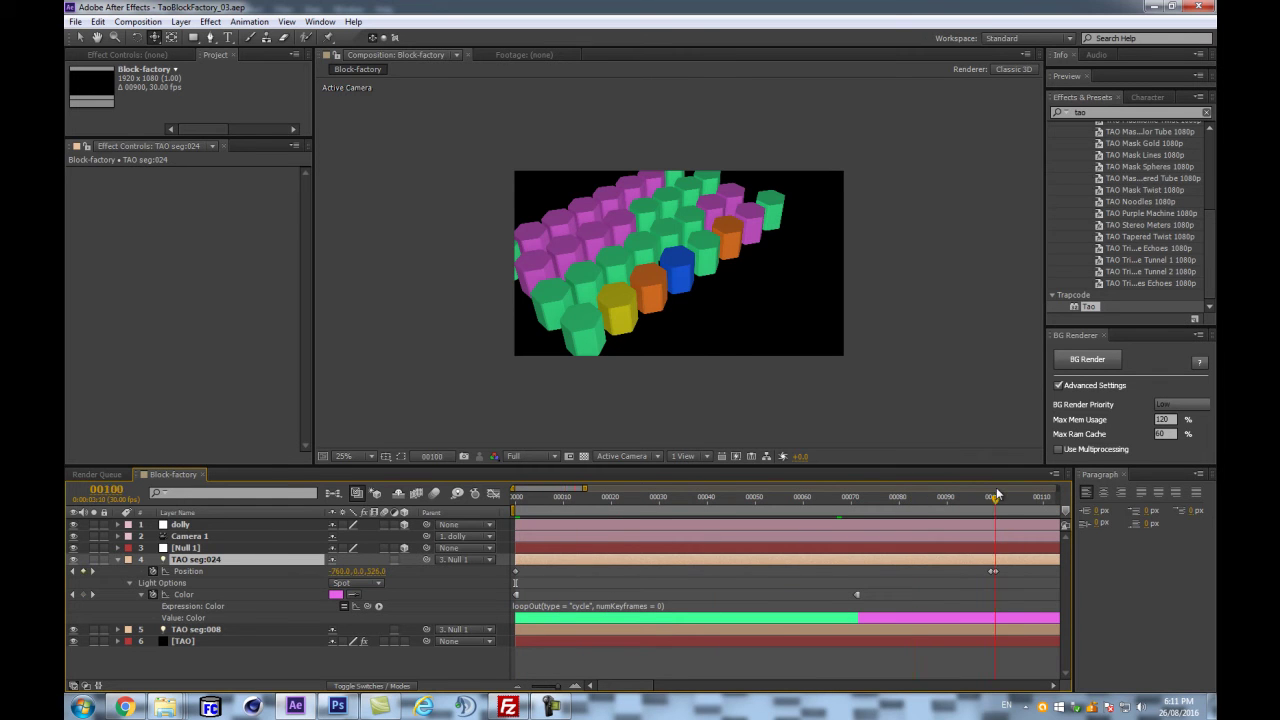
key("Home")
key("-")
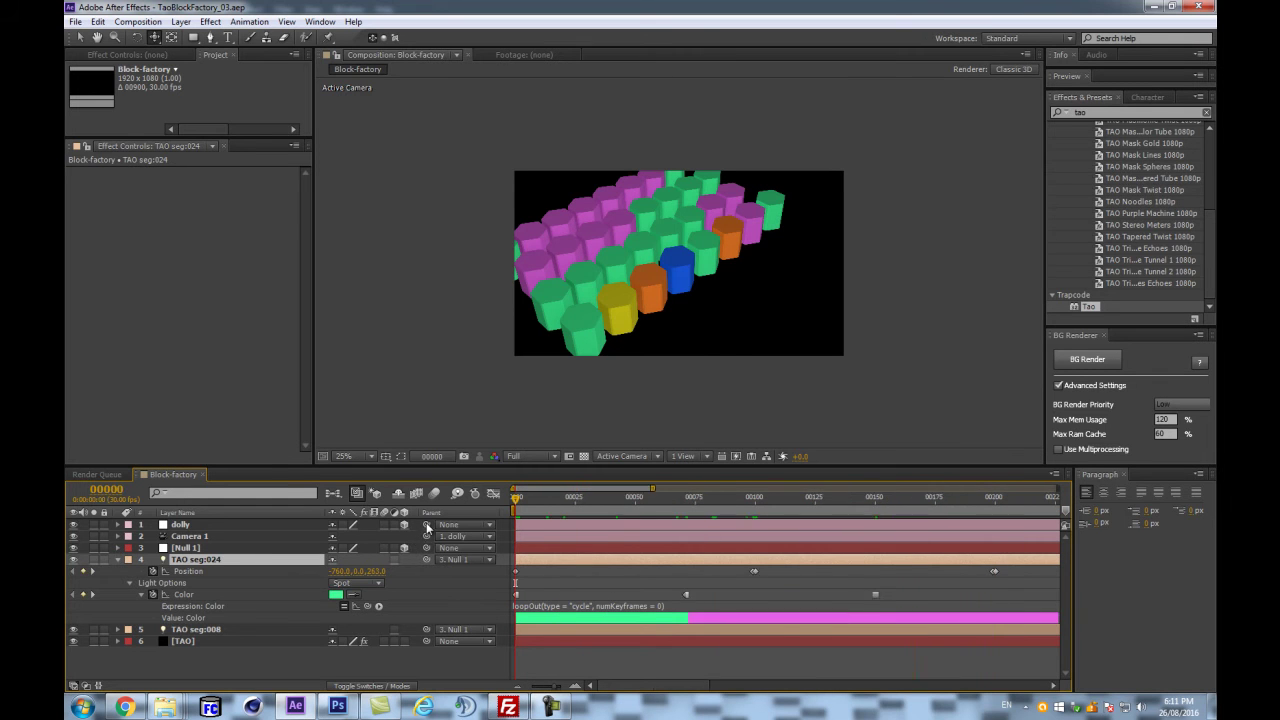
- Select the TAO seg:024 light's position keyframes at frames 0, 100, 200 and 300, leaving out those at 99 and 199
left_click_drag(533, 566, 505, 581)
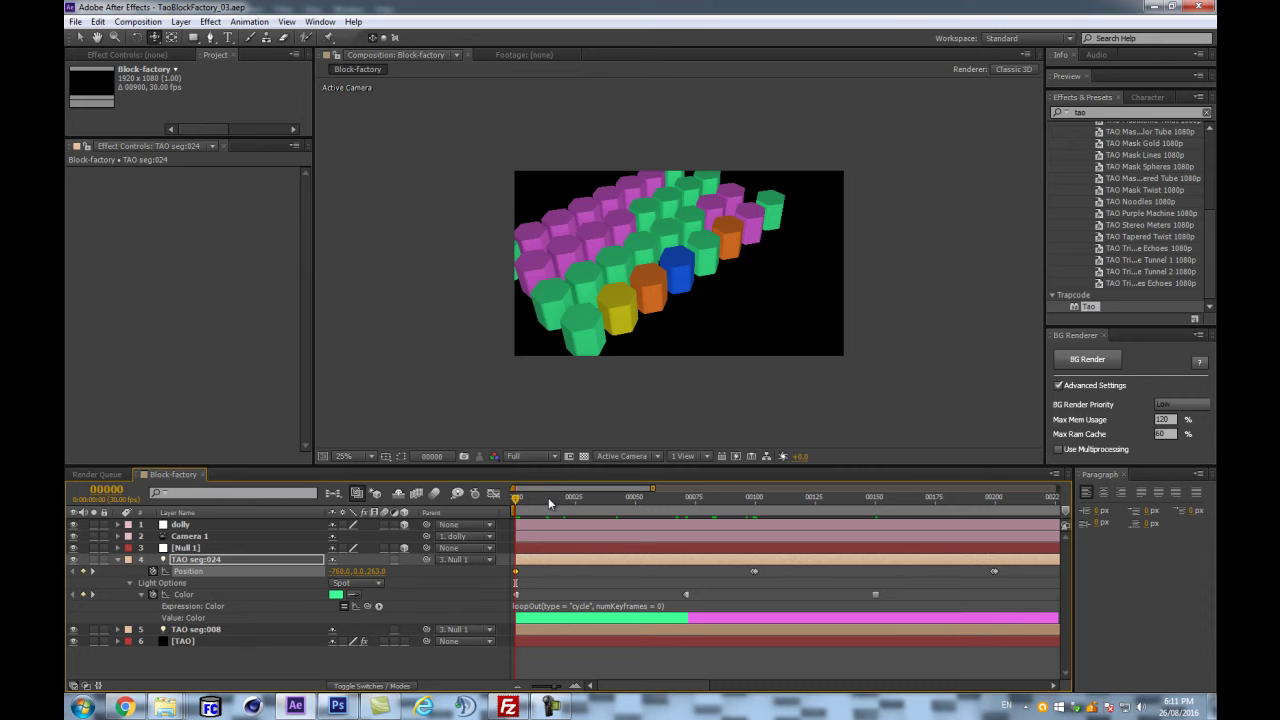
left_click_drag(516, 497, 754, 510)
key("minus")
key("minus")
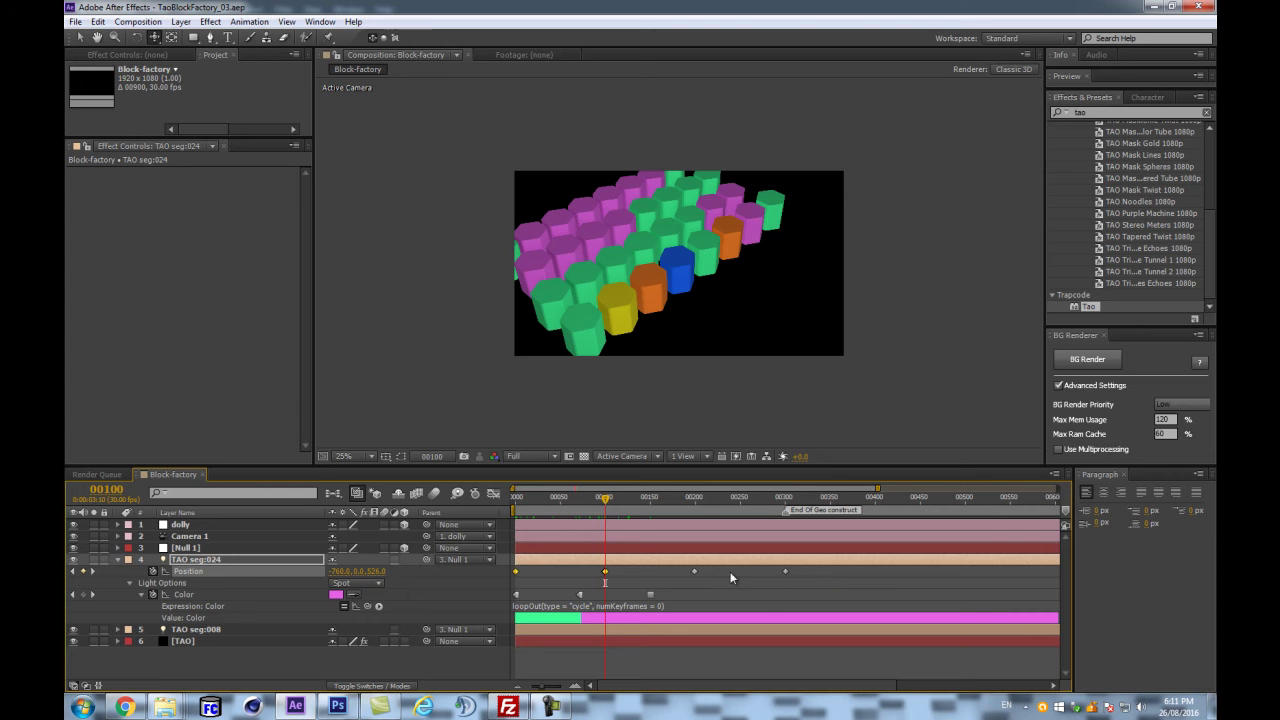
scroll(731, 577, "up", 5)
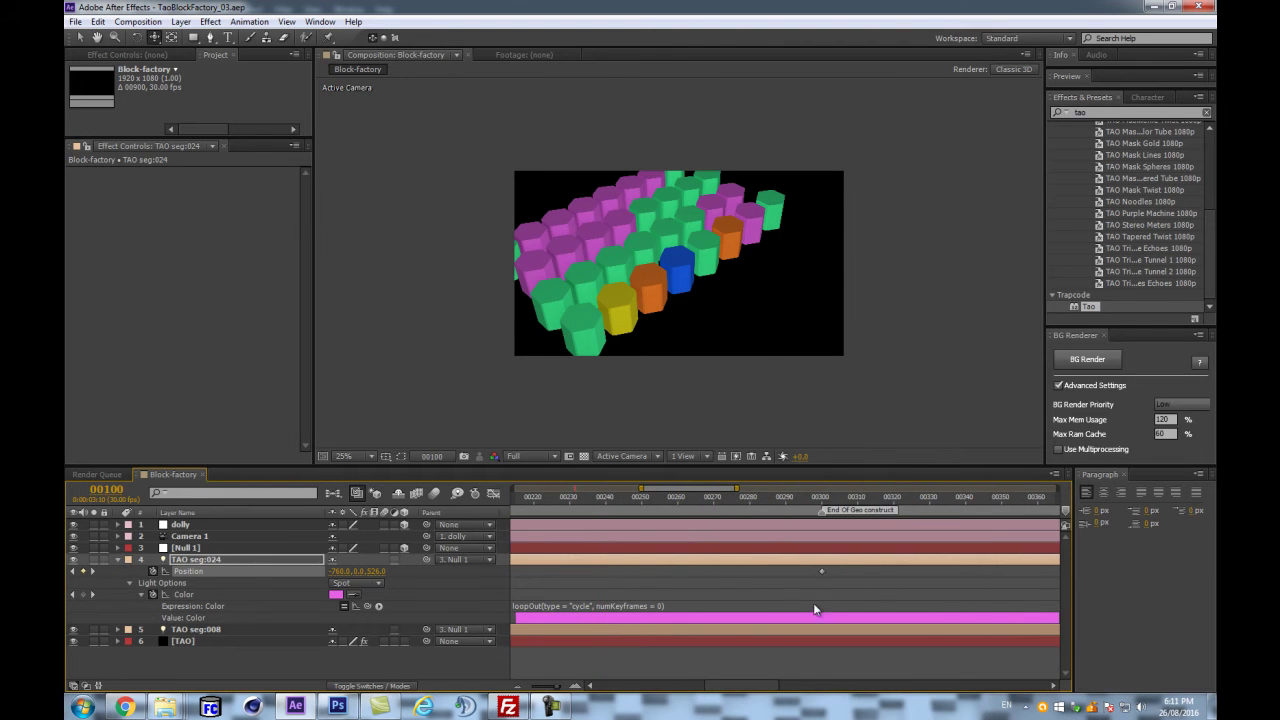
scroll(825, 571, "down", 2)
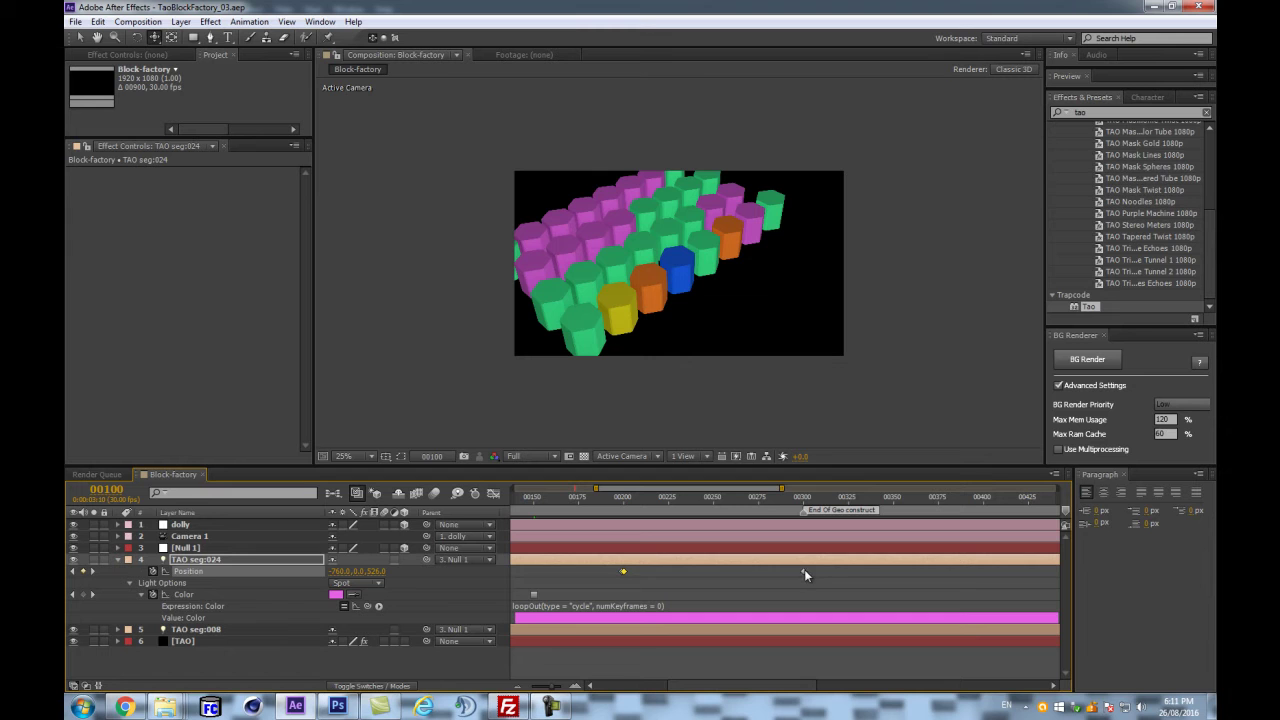
scroll(722, 606, "down", 4)
- Try changing the X position of the selected keyframes from frame 0, and undo the change
left_click_drag(532, 505, 506, 505)
left_click_drag(340, 571, 208, 595)
key("ctrl+z")
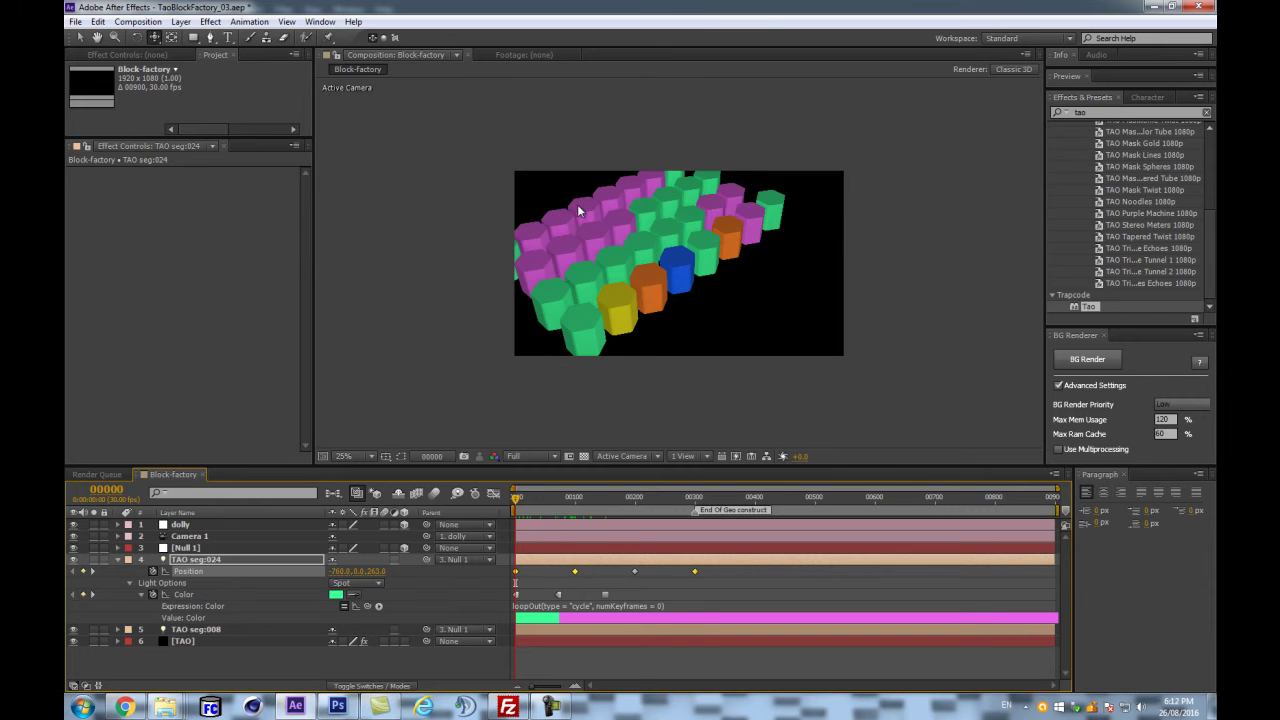
- Try changing the selected position keyframes' X value at frame 0 and again at frame 300, and undo the changes back at frame 0
key("=")
key("equal")
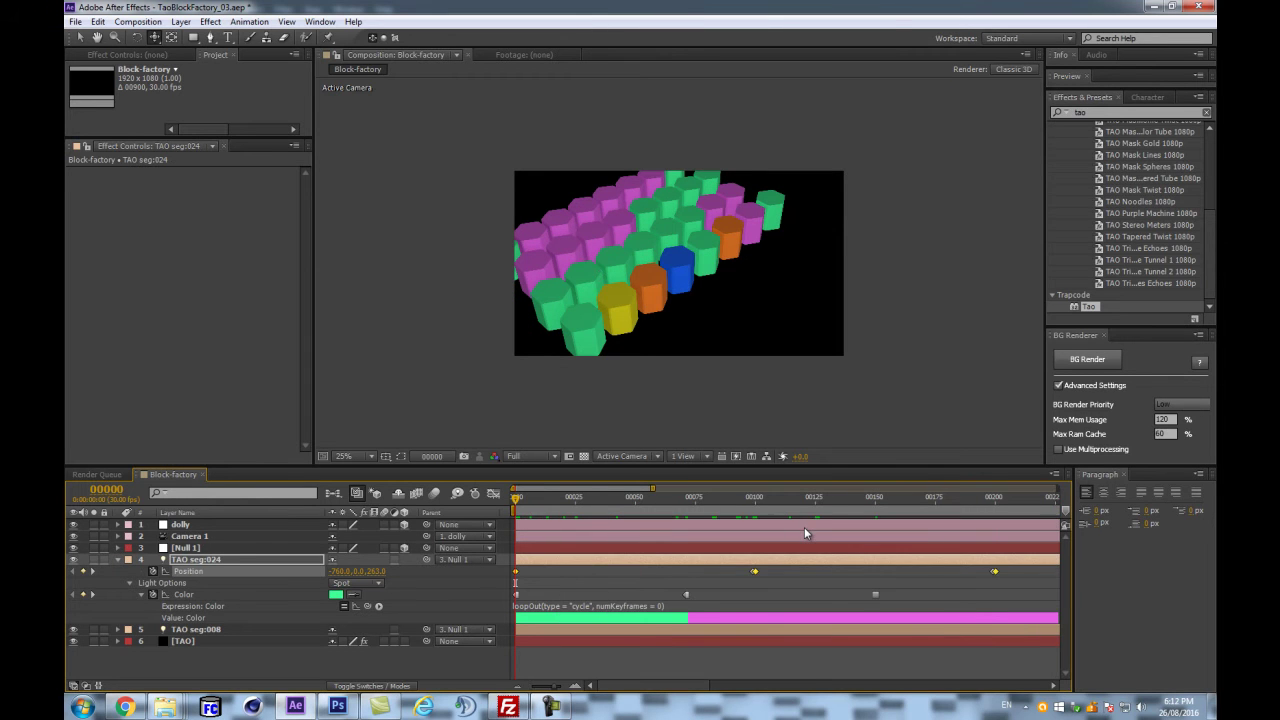
key("minus")
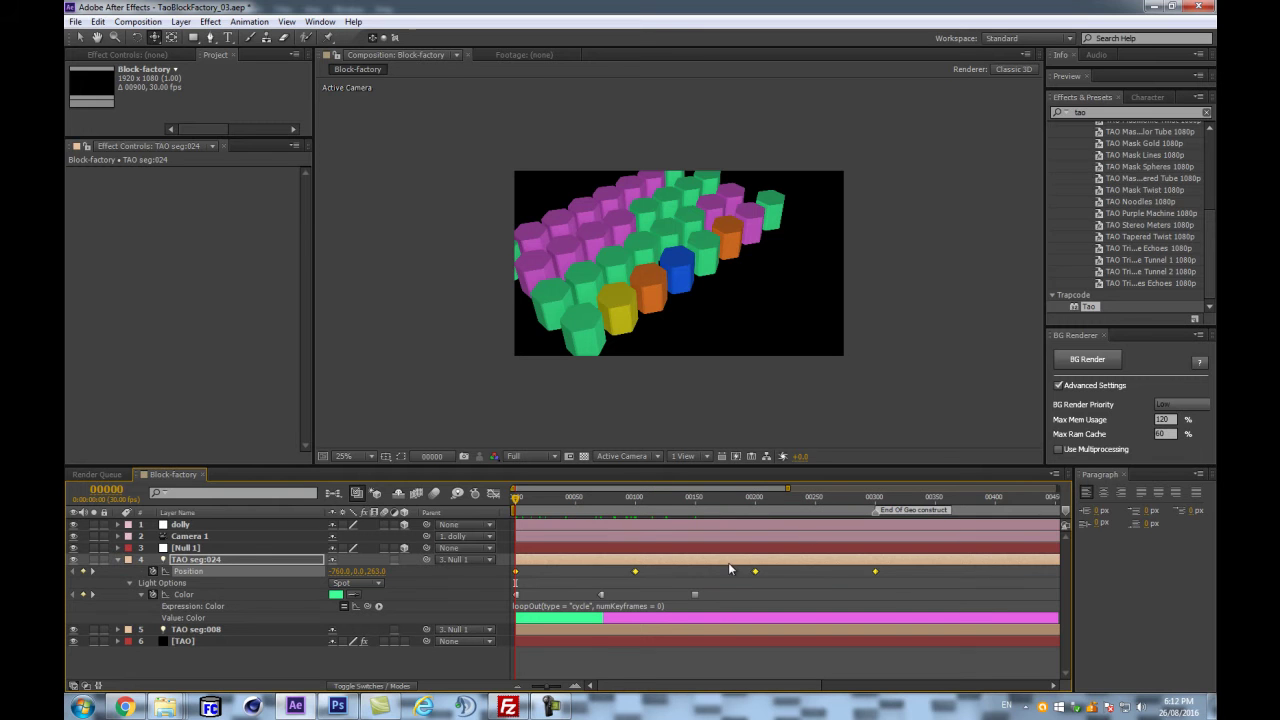
left_click_drag(328, 572, 311, 578)
left_click(874, 502)
left_click(398, 668)
left_click_drag(338, 571, 360, 568)
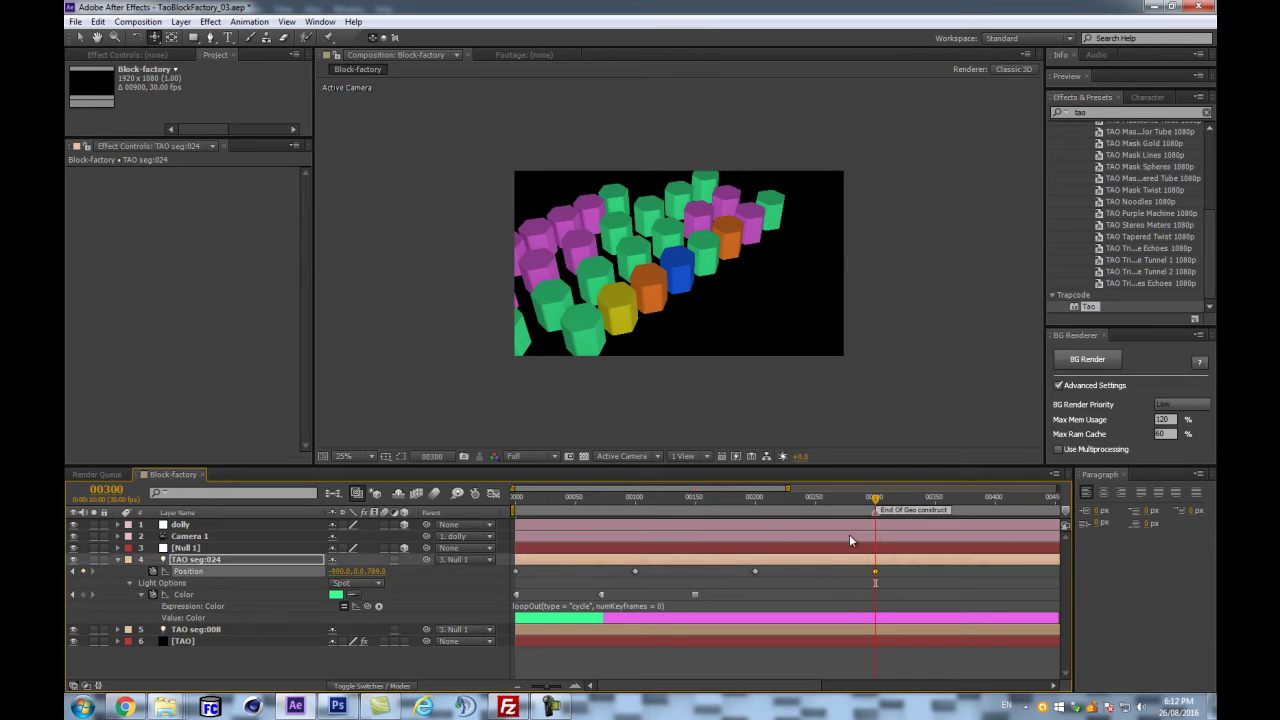
key("ctrl+z")
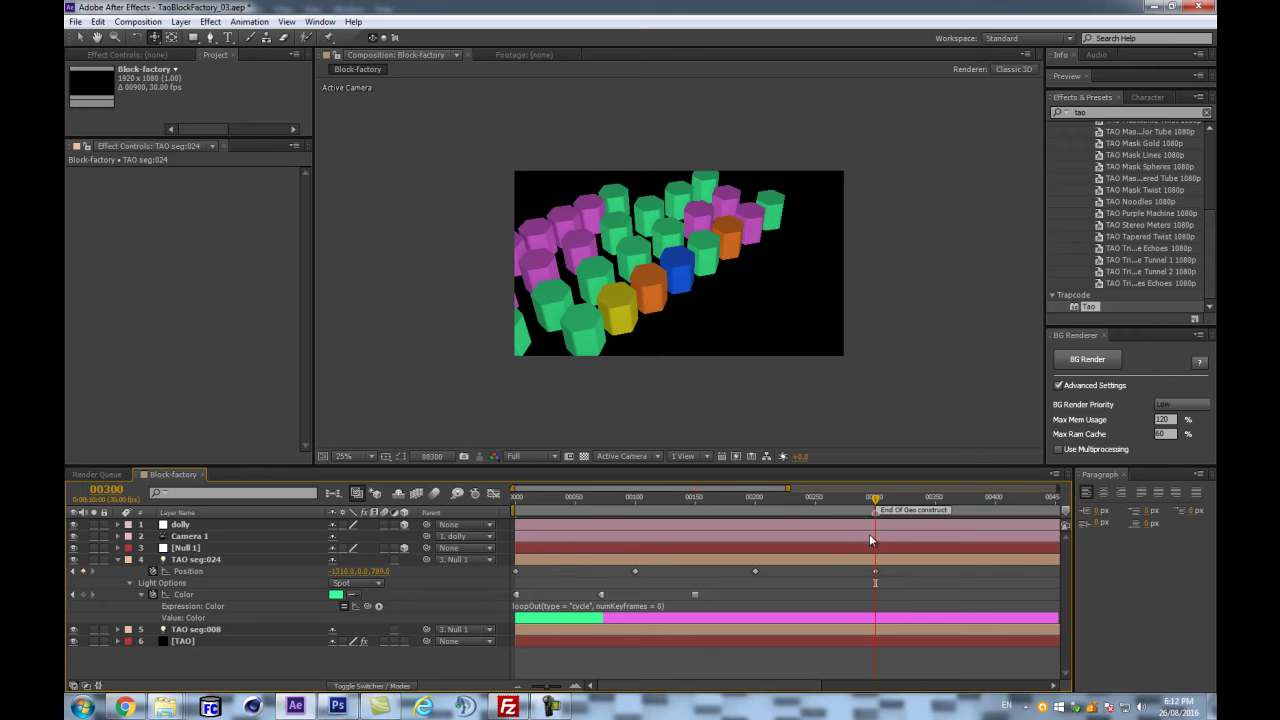
key("Home")
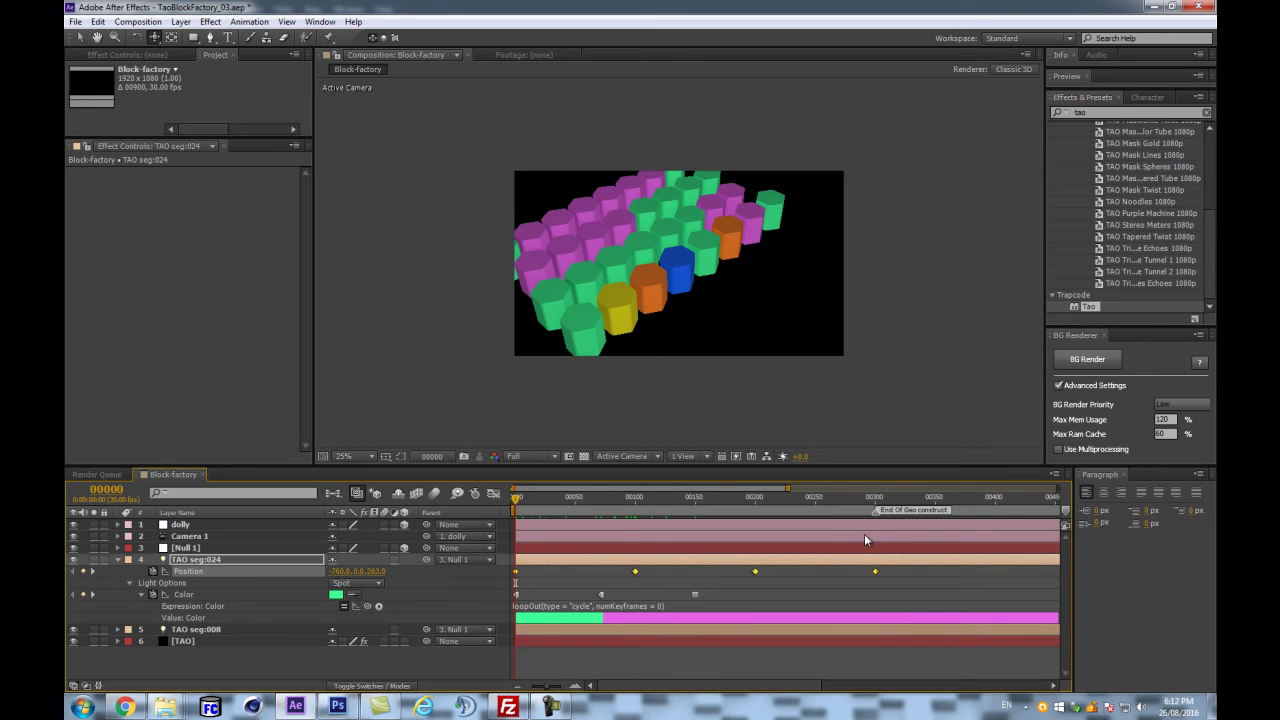
- Toggle the frame 300 keyframe in the selection, try shifting the X position twice from frame 0, and undo both changes
left_click(875, 572, "shift")
left_click_drag(370, 577, 323, 577)
key("ctrl+z")
left_click_drag(340, 572, 907, 571)
key("ctrl+z")
- Examine the TAO seg:024 light's position keyframes from frame 100 onward and go to frame 300
key("equal")
key("equal")
key("space")
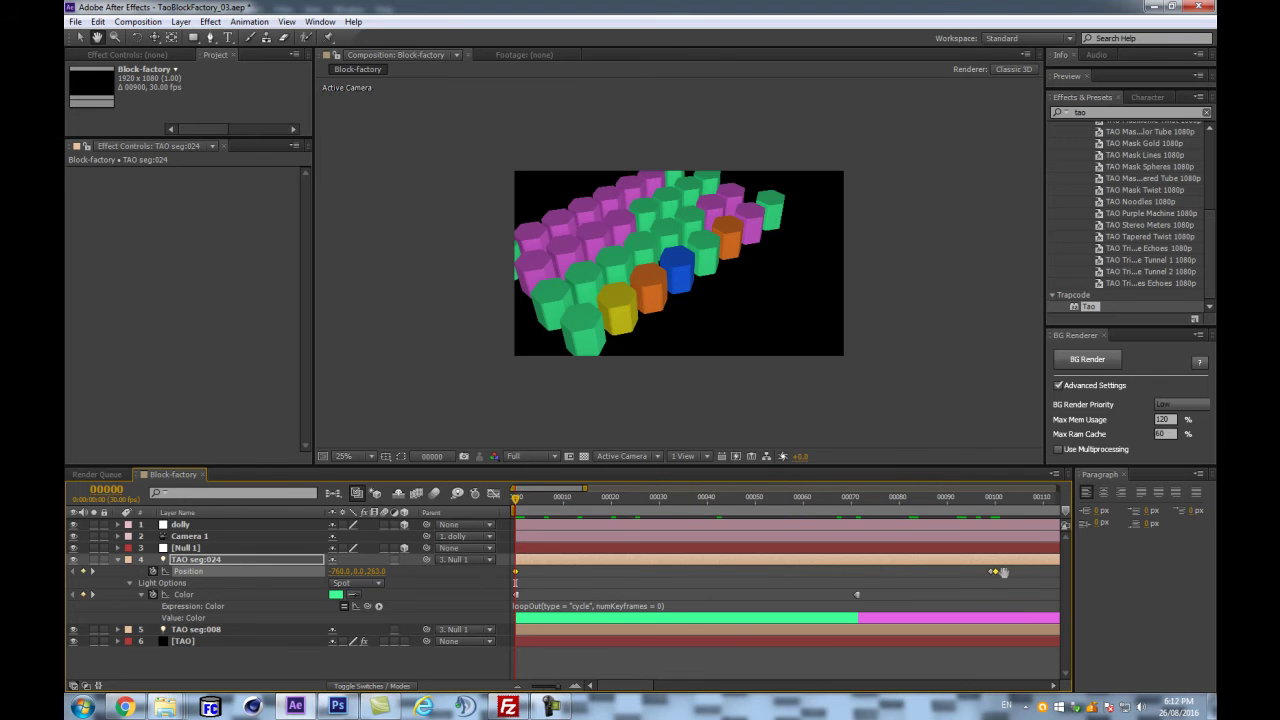
left_click_drag(1003, 571, 554, 645)
key("minus")
key("minus")
key("space")
left_click_drag(1008, 572, 939, 543)
left_click(879, 498)
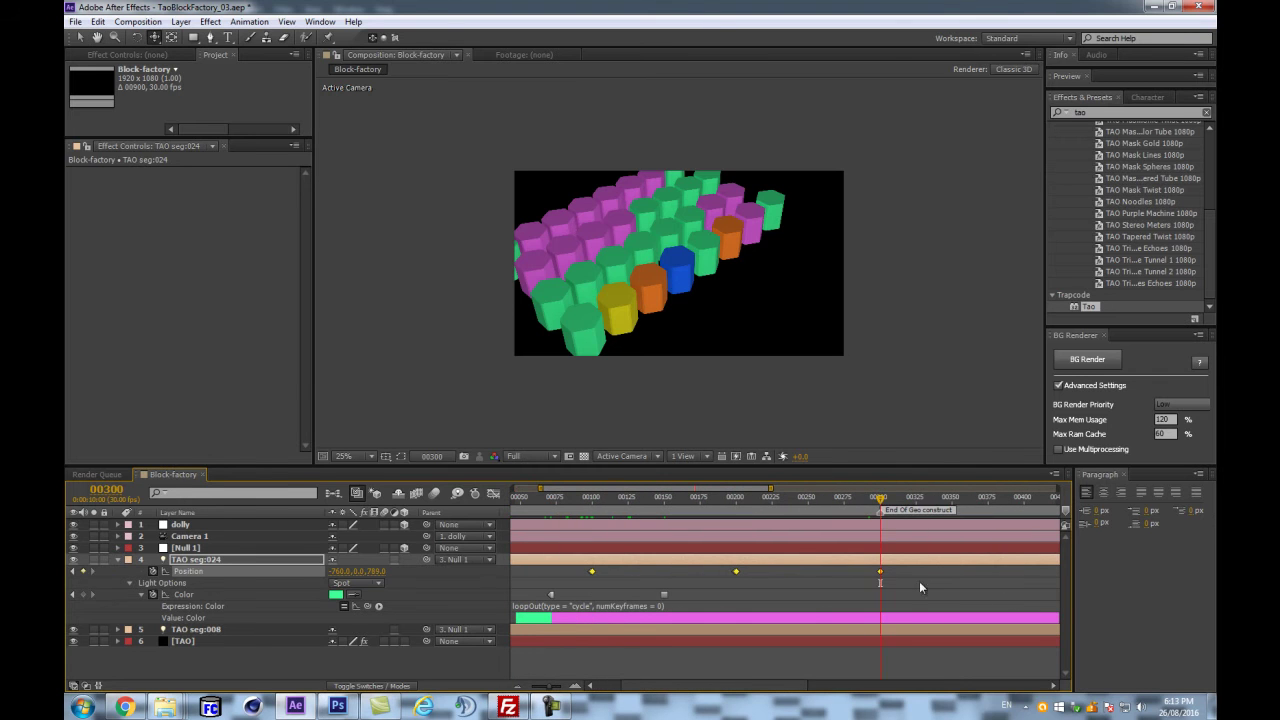
- Move the light's frame 300 position keyframe to frame 299 and add a new position keyframe at frame 300
left_click(892, 572)
key("alt+shift+Page_Down")
left_click(880, 571)
key("semicolon")
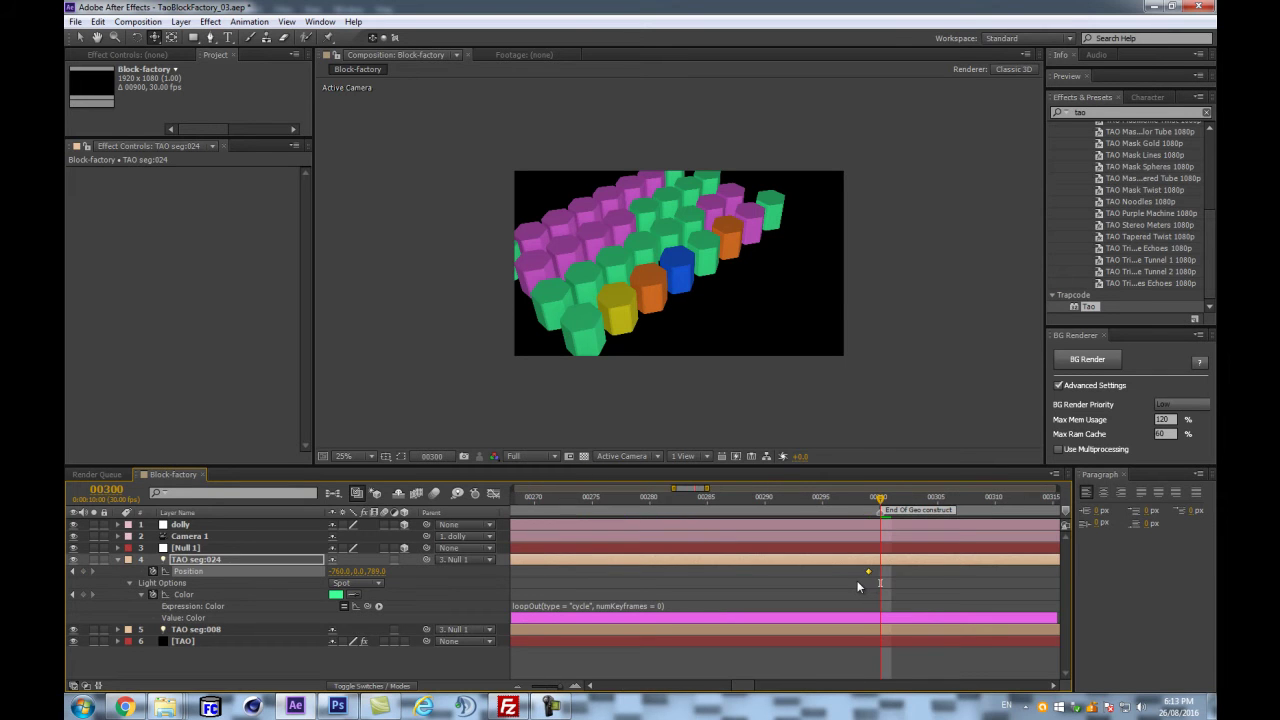
left_click(83, 571)
- Select the light's position keyframes at frames 0, 100 and 200, and change the X position to -1430 at frame 0
key("minus")
key("minus")
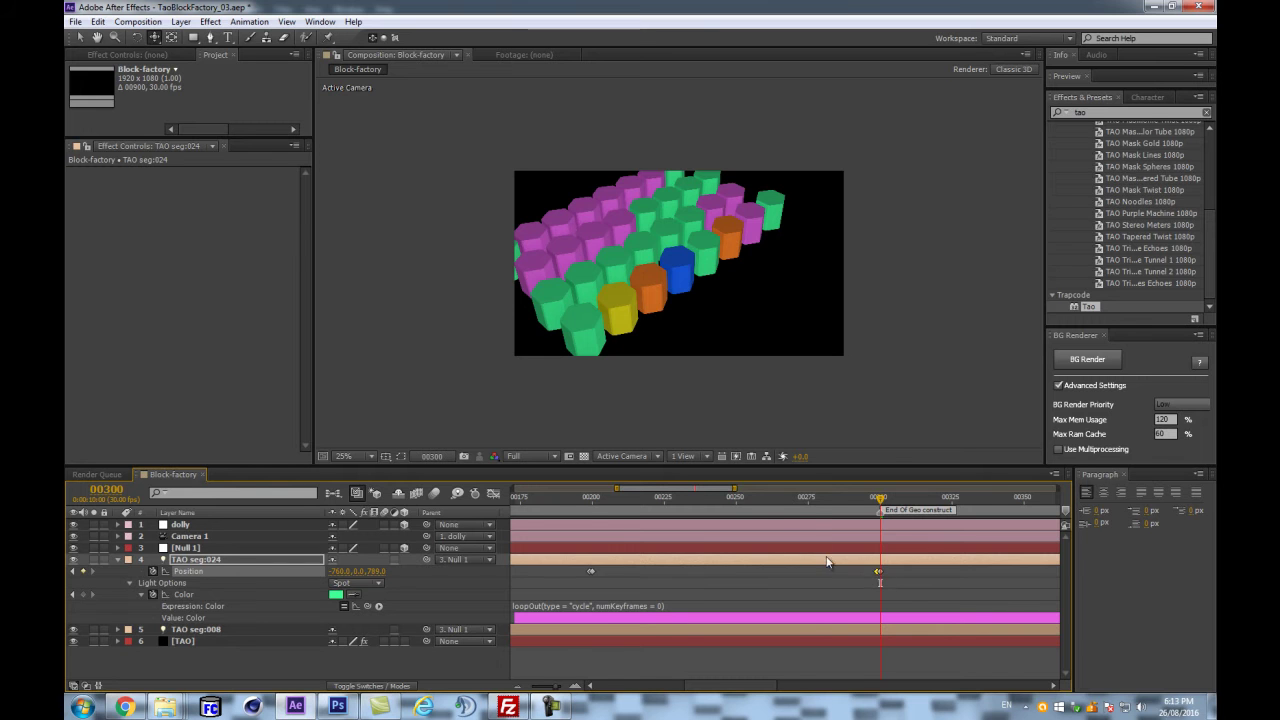
key("minus")
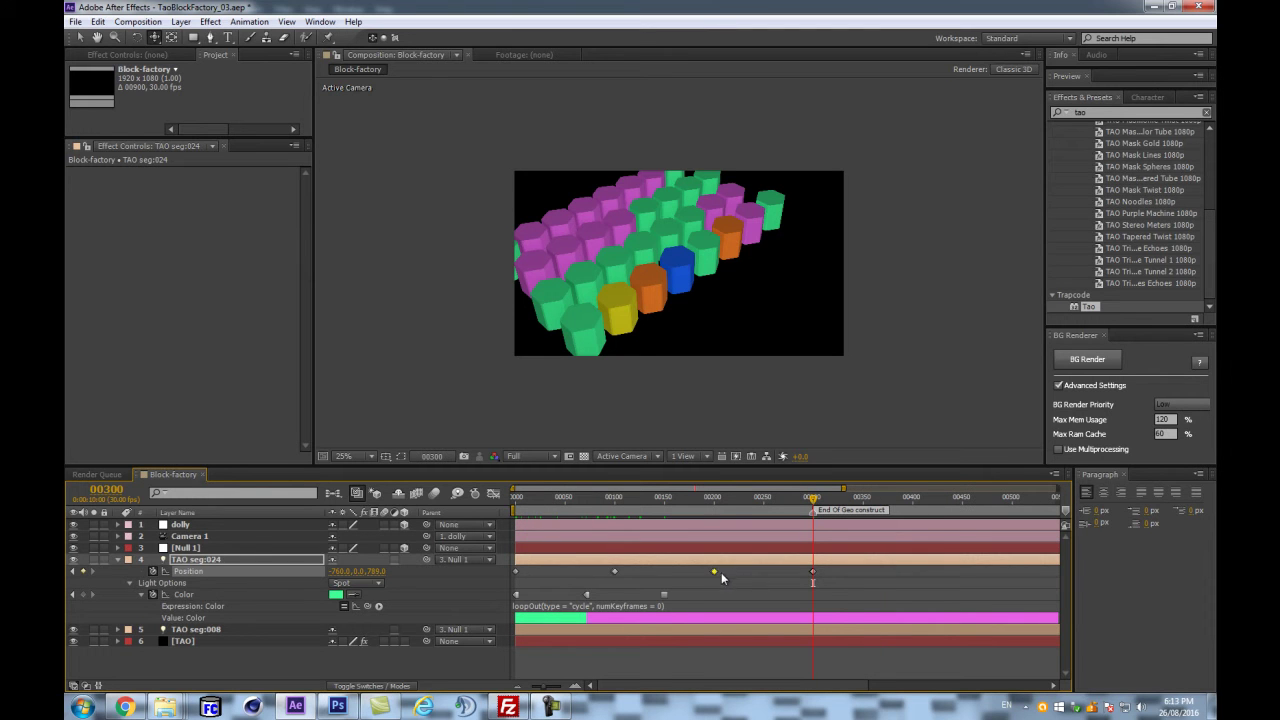
left_click(721, 573)
left_click(715, 573)
left_click(516, 571, "shift")
left_click_drag(527, 497, 477, 509)
left_click_drag(365, 570, 307, 583)
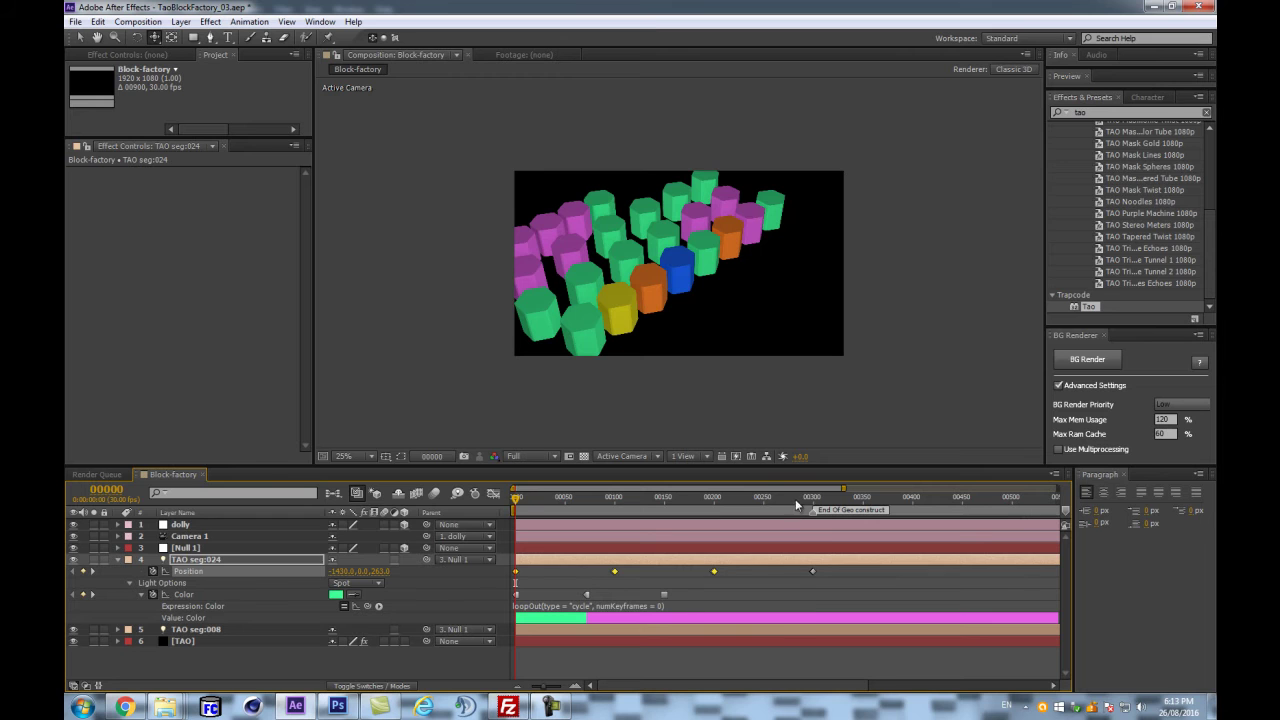
- Check the light's position at the frame 199 keyframe and at the frame 0 keyframe
left_click(812, 500)
left_click_drag(810, 498, 706, 513)
left_click(704, 574)
left_click(711, 570)
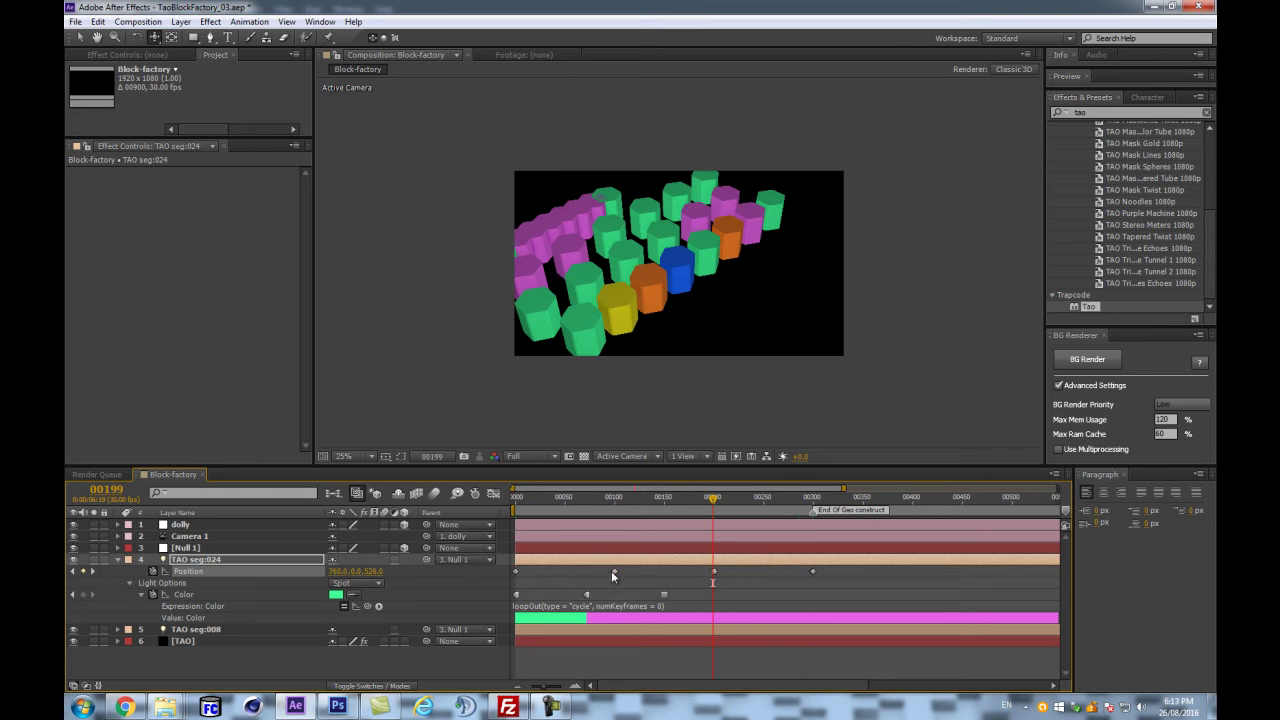
mouse_move(518, 573)
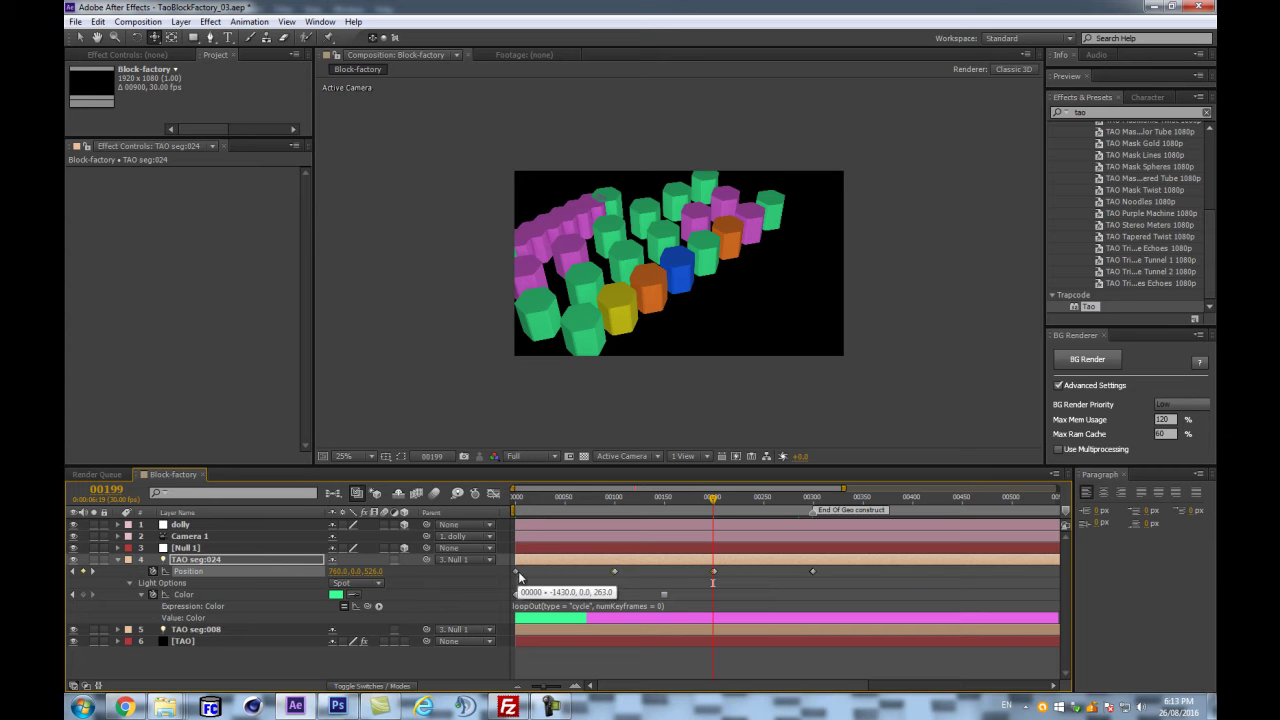
- Set the light's X position to 760 at the end of the path, at frame 300
key("=")
key("=")
key("space")
left_click_drag(585, 580, 354, 592)
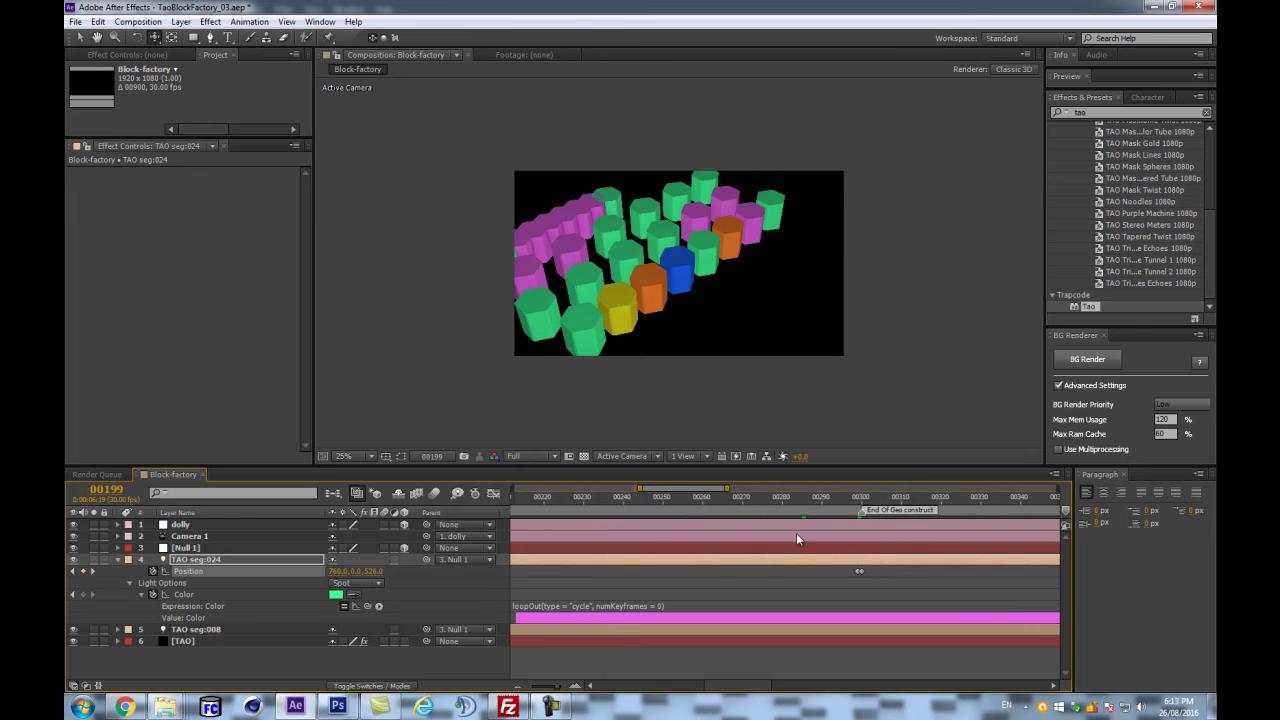
left_click(862, 497)
left_click(339, 571)
type("760")
key("Return")
- Examine the light's paired position keyframes around frames 300 and 200
key("minus")
key("minus")
key("minus")
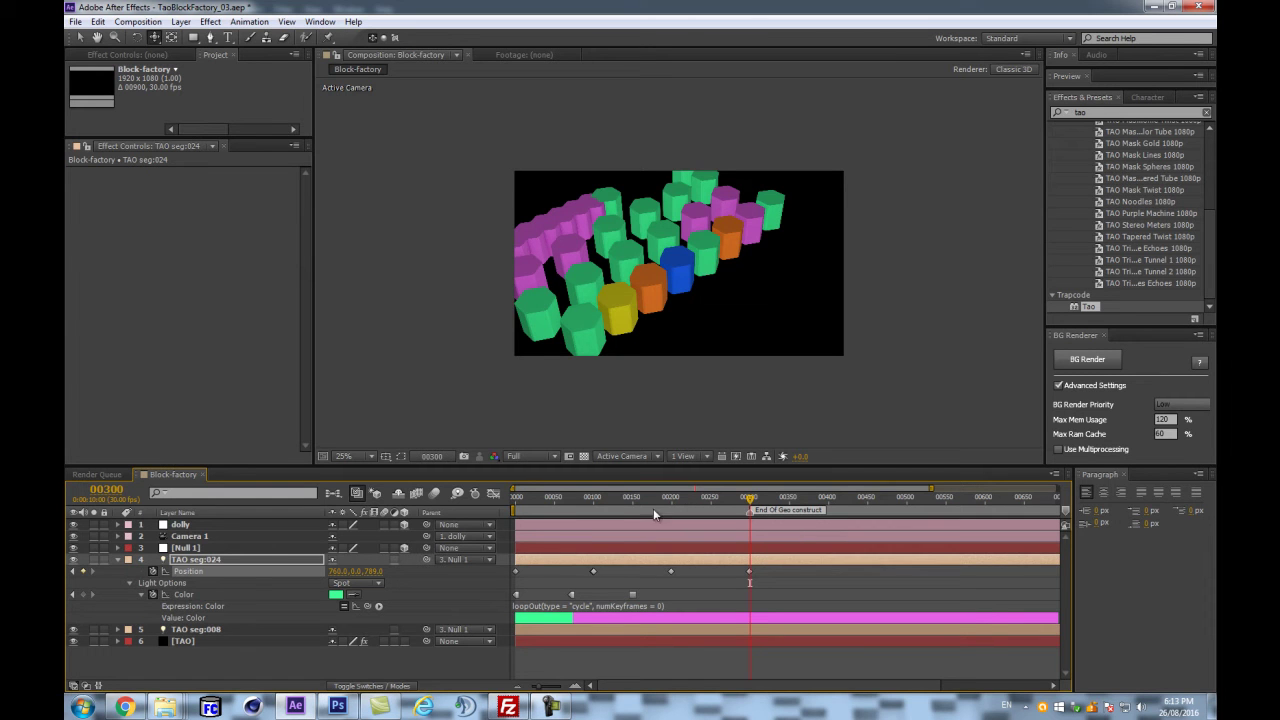
key("equal")
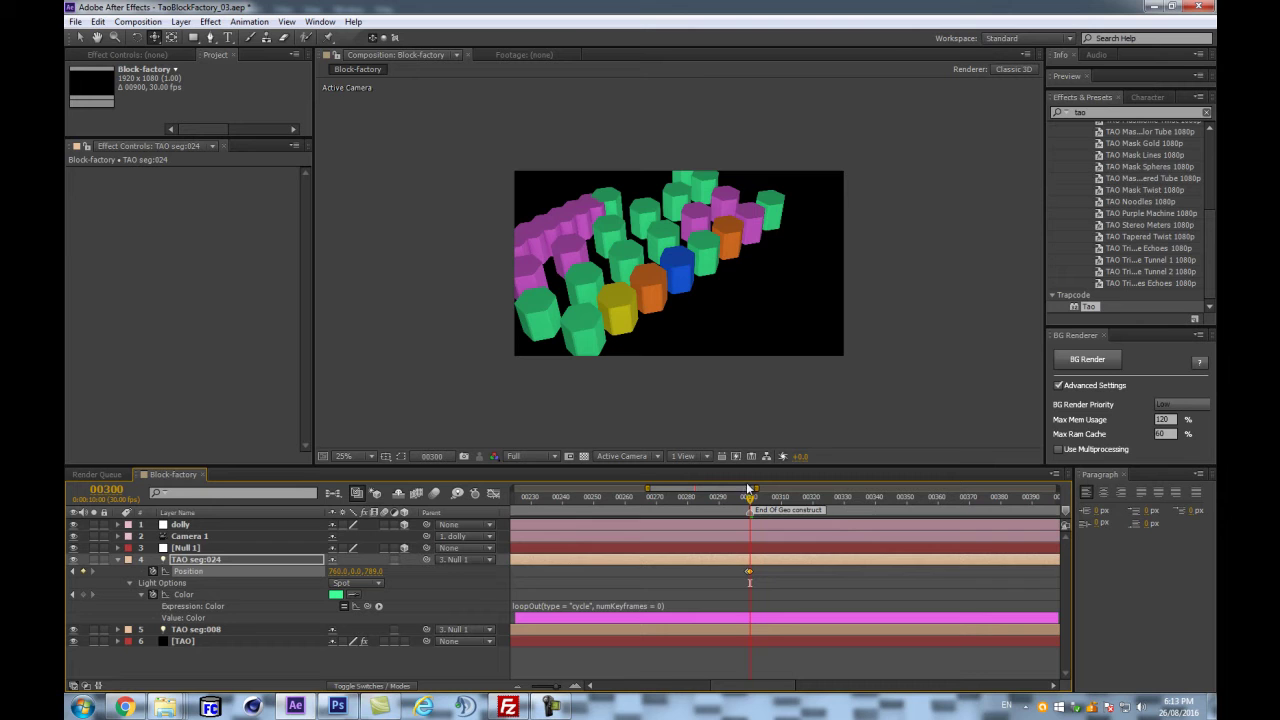
key("minus")
key("minus")
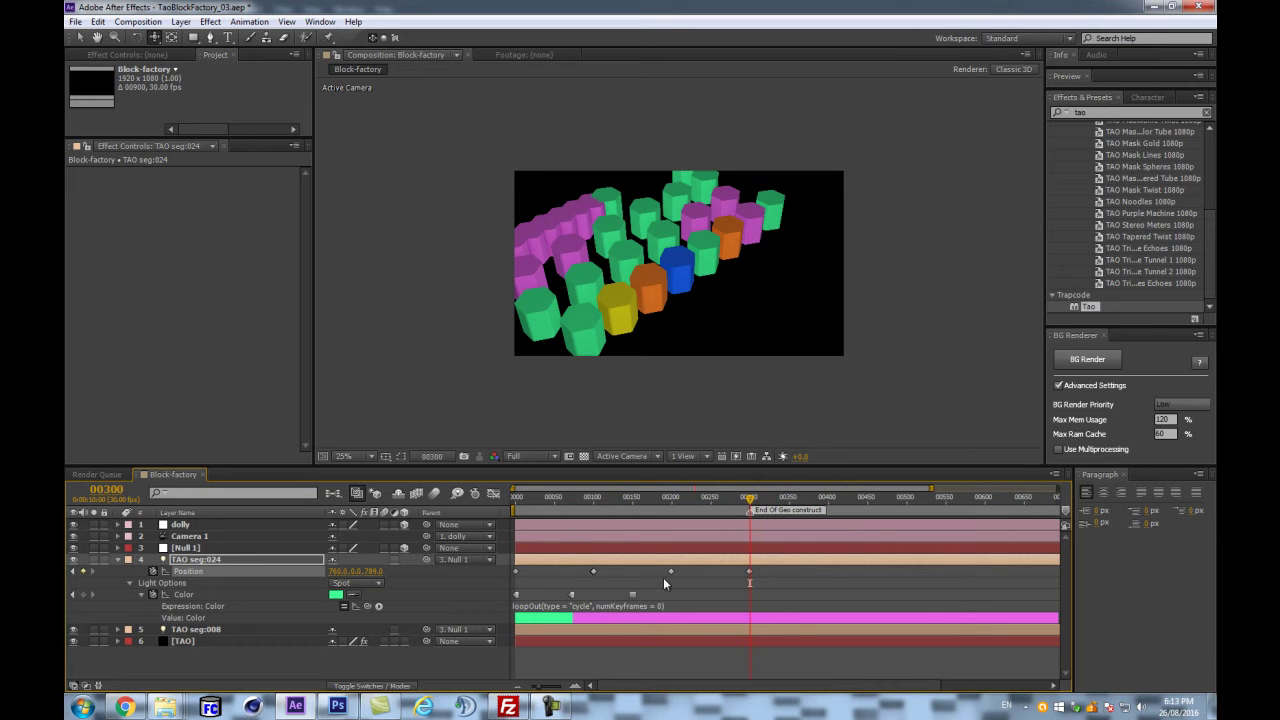
key("equal")
key("equal")
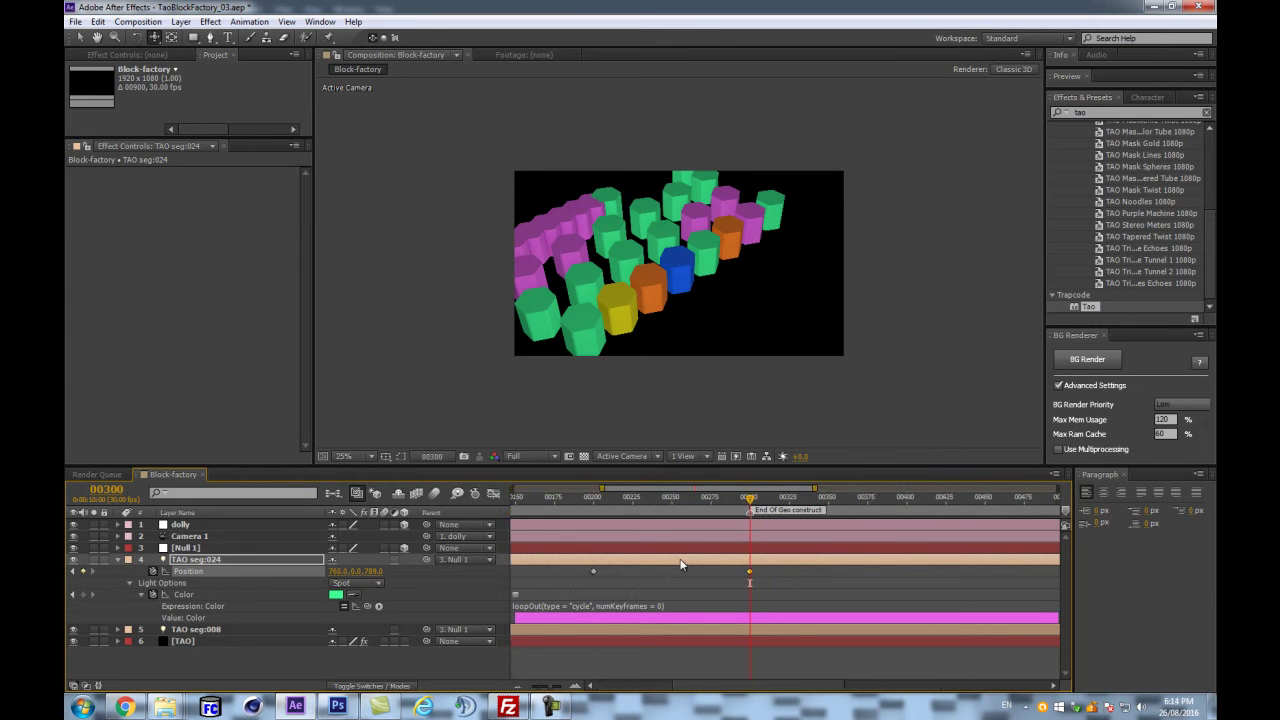
key("space")
left_click_drag(651, 591, 736, 586)
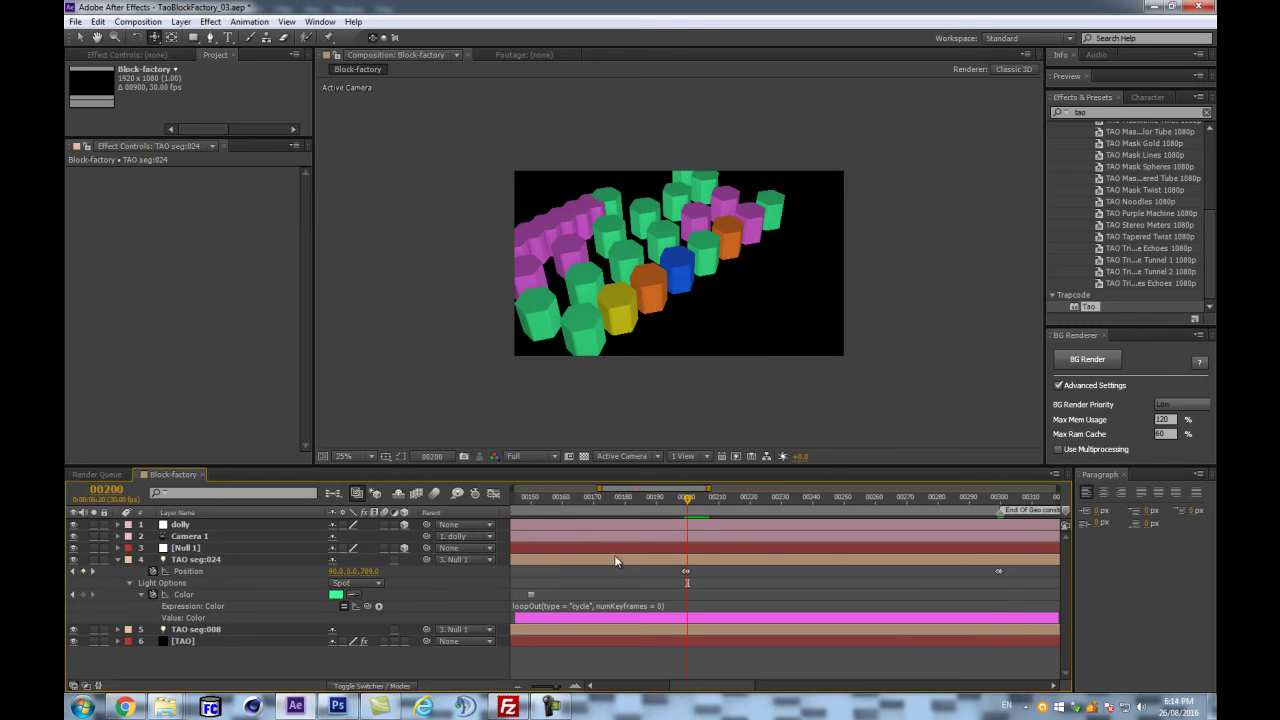
- Open the light's X position value at frame 0 and go to the position keyframe at frame 99
key("Home")
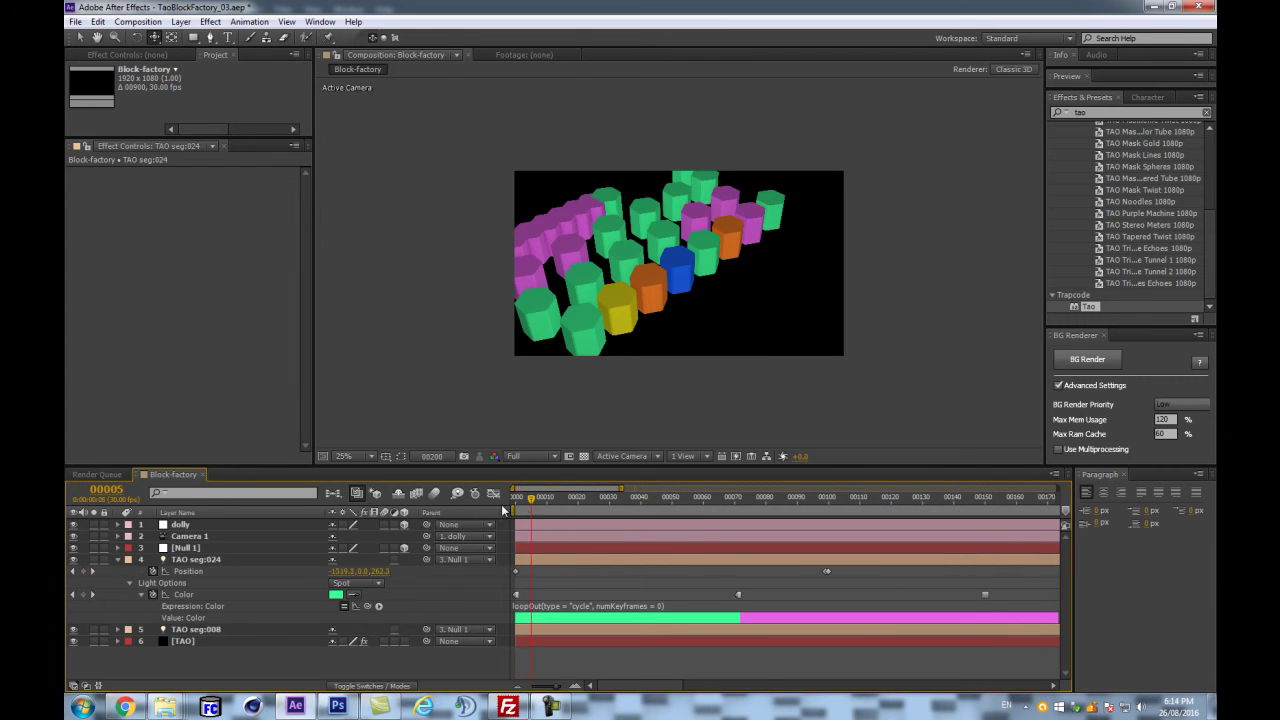
scroll(628, 532, "down", 5)
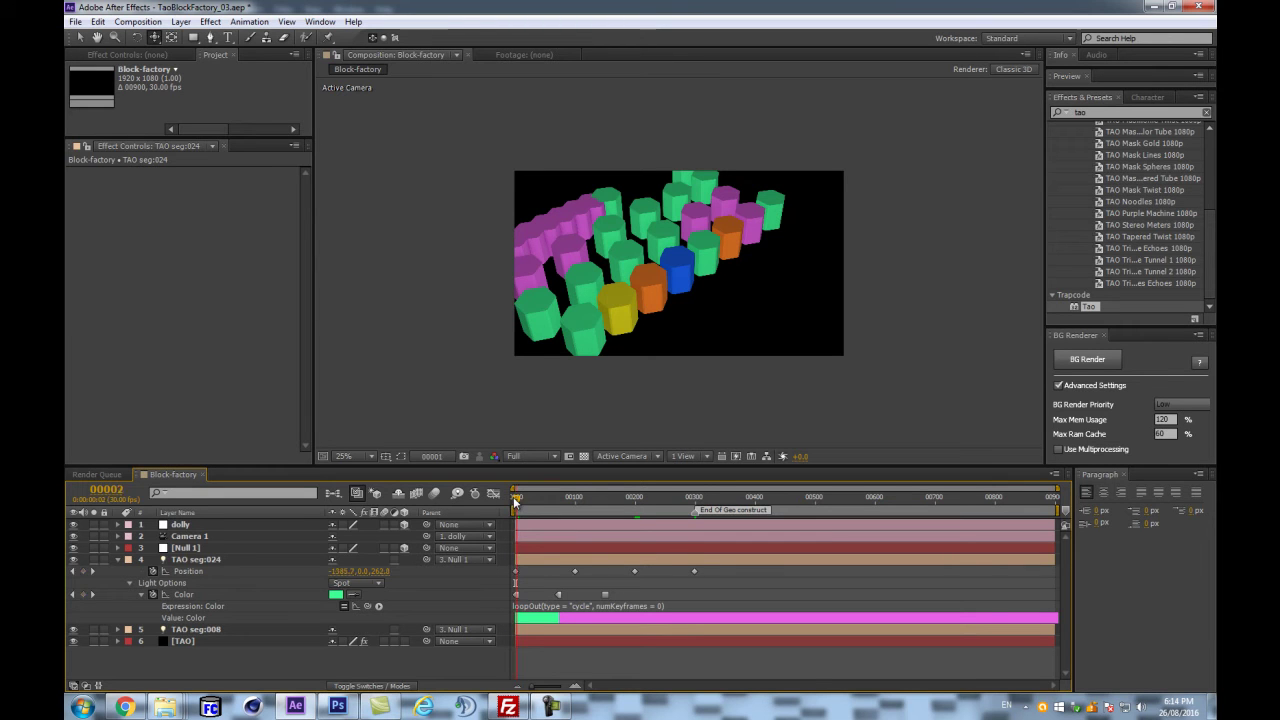
key("equal")
key("equal")
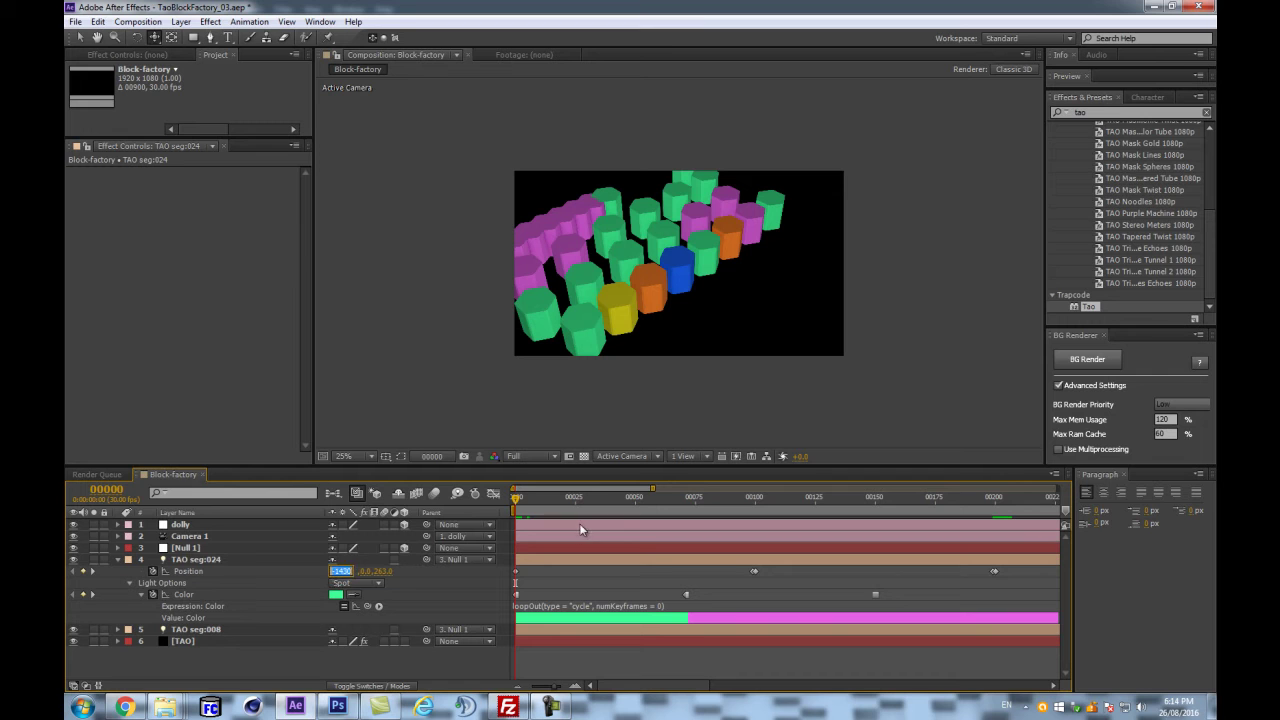
left_click(748, 498)
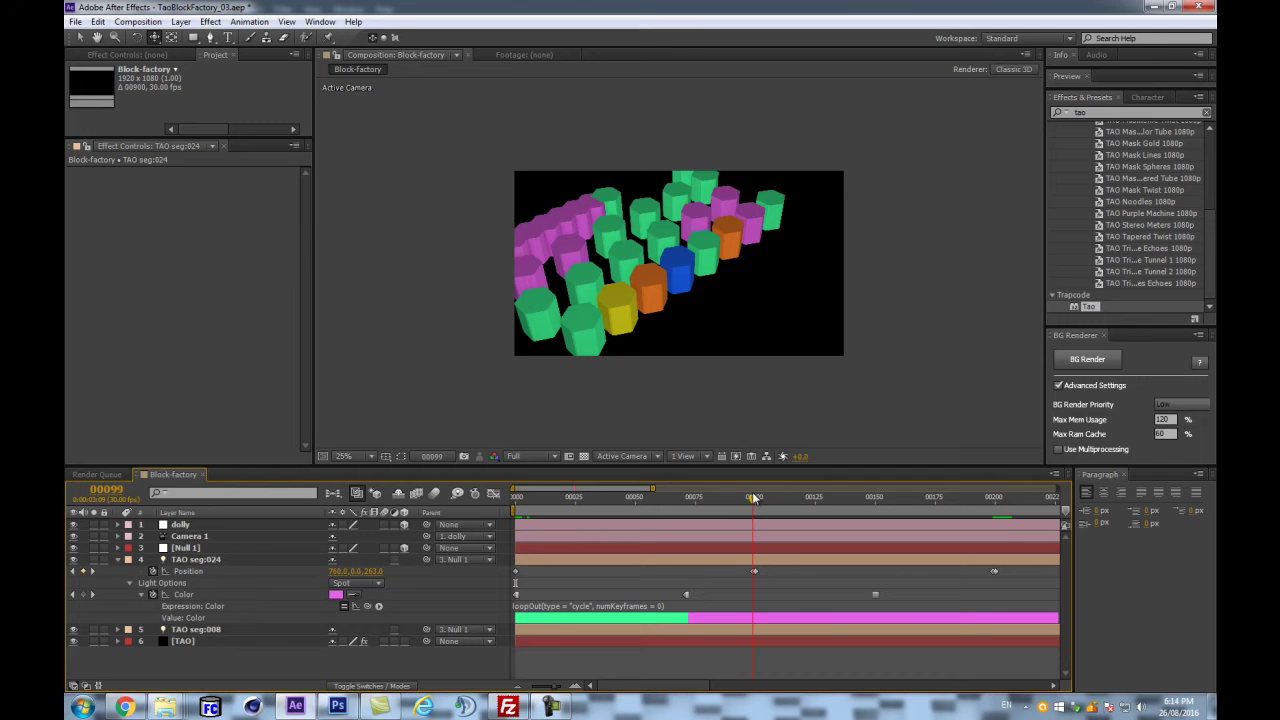
- Set the TAO seg:024 light's X position to 1430 at frame 99 and at the keyframe just before frame 200
left_click(333, 574)
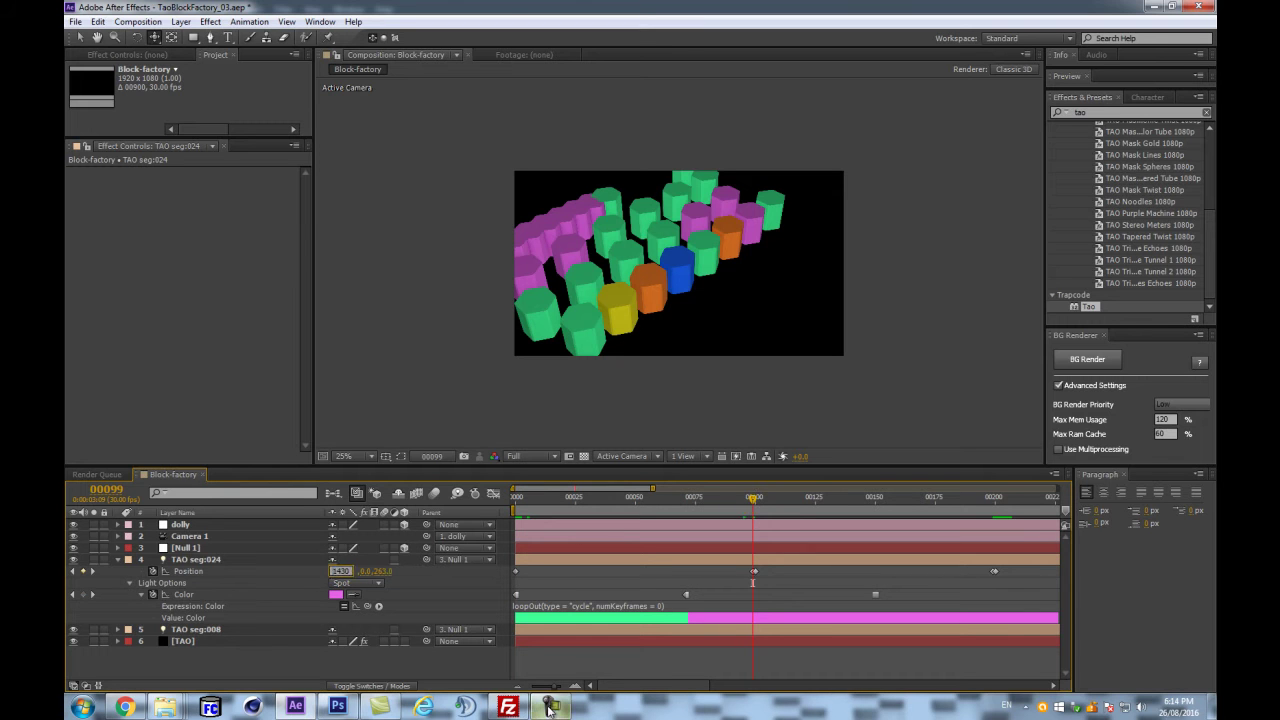
key("Return")
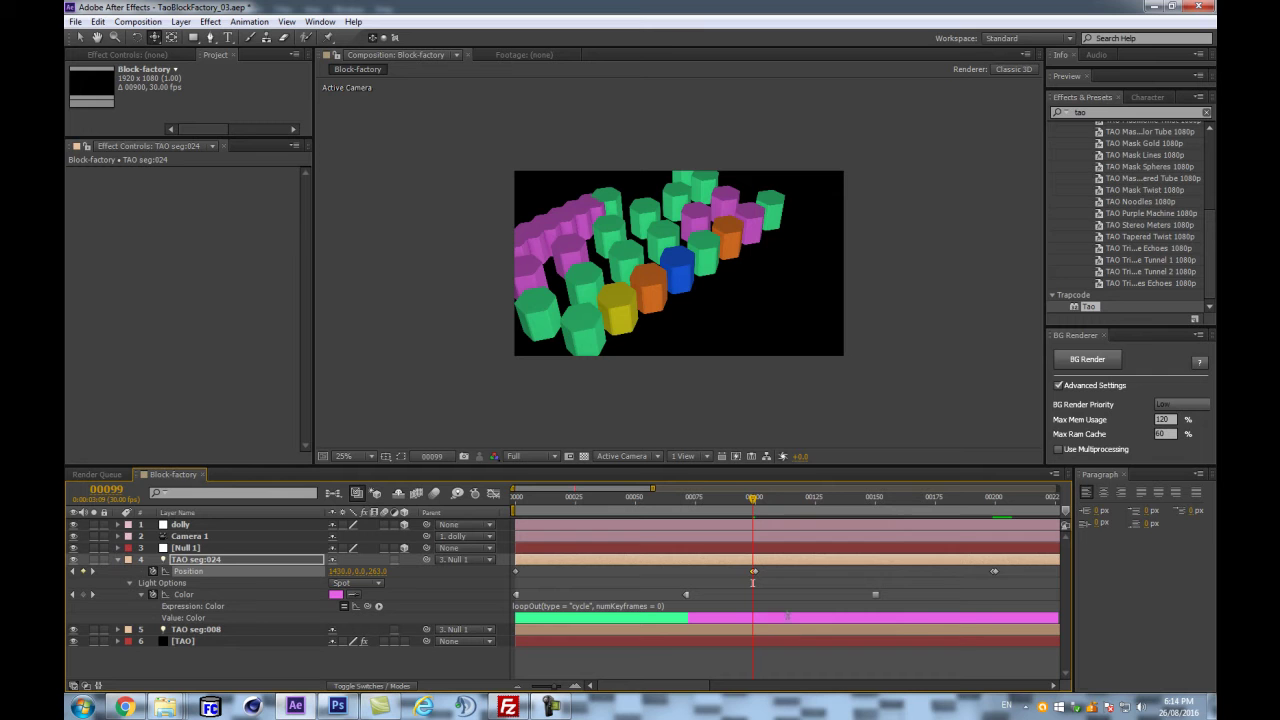
left_click(755, 498)
left_click(994, 497)
left_click(992, 503)
left_click(342, 570)
type("1430")
key("Return")
- Set the TAO seg:024 light's X position to -1430 at frame 200 and to 1430 at frame 299
left_click_drag(849, 598, 639, 594)
left_click_drag(783, 497, 786, 498)
left_click(336, 571)
type("-1430")
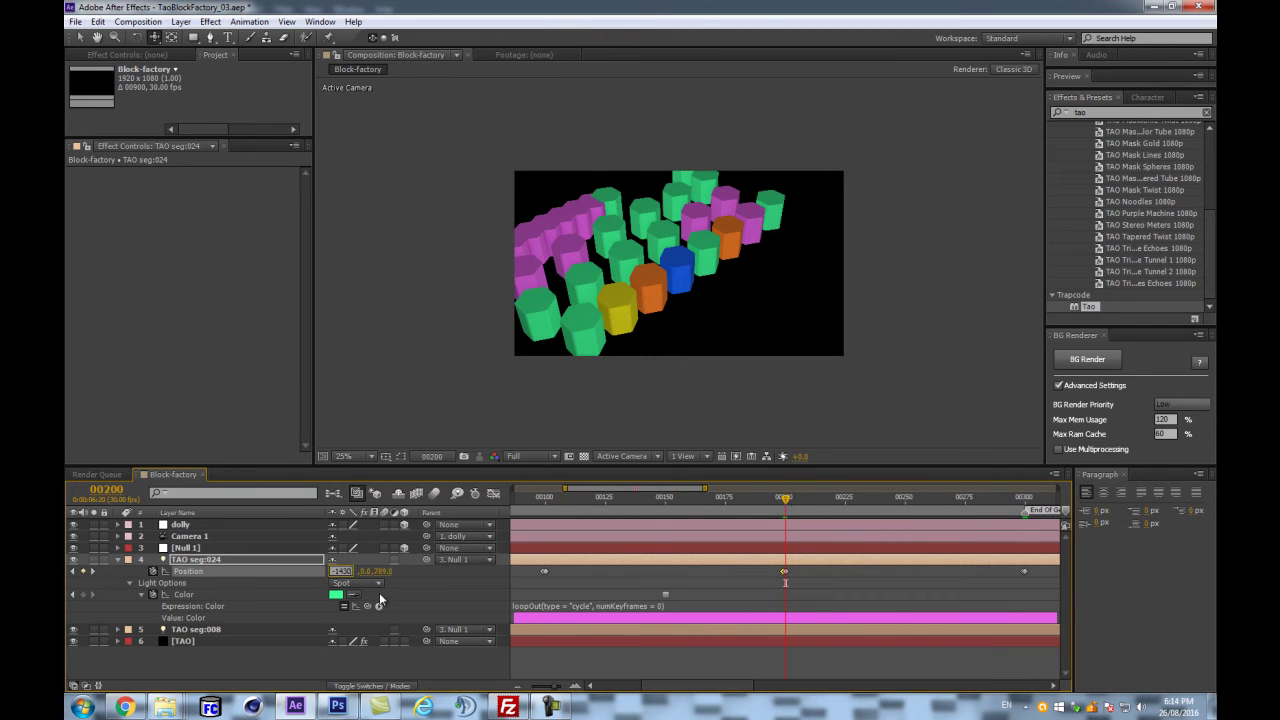
key("Return")
left_click_drag(788, 503, 1023, 500)
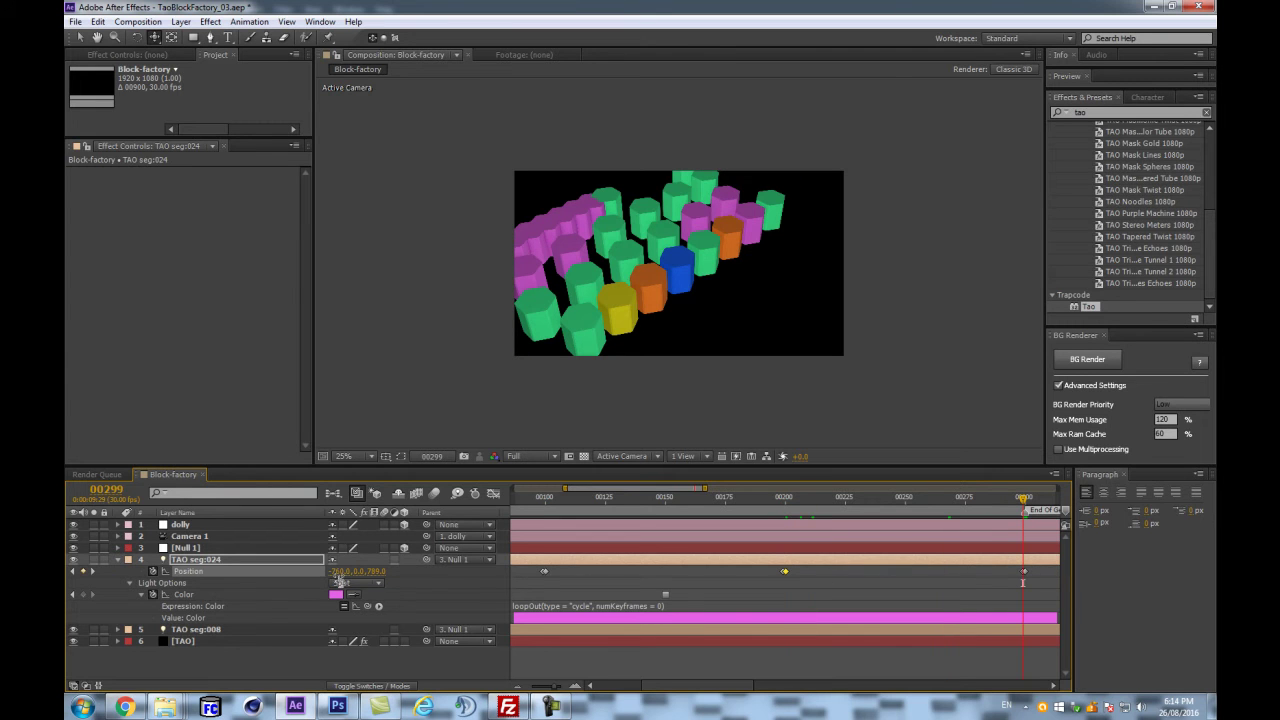
left_click(339, 574)
type("-1430")
key("Return")
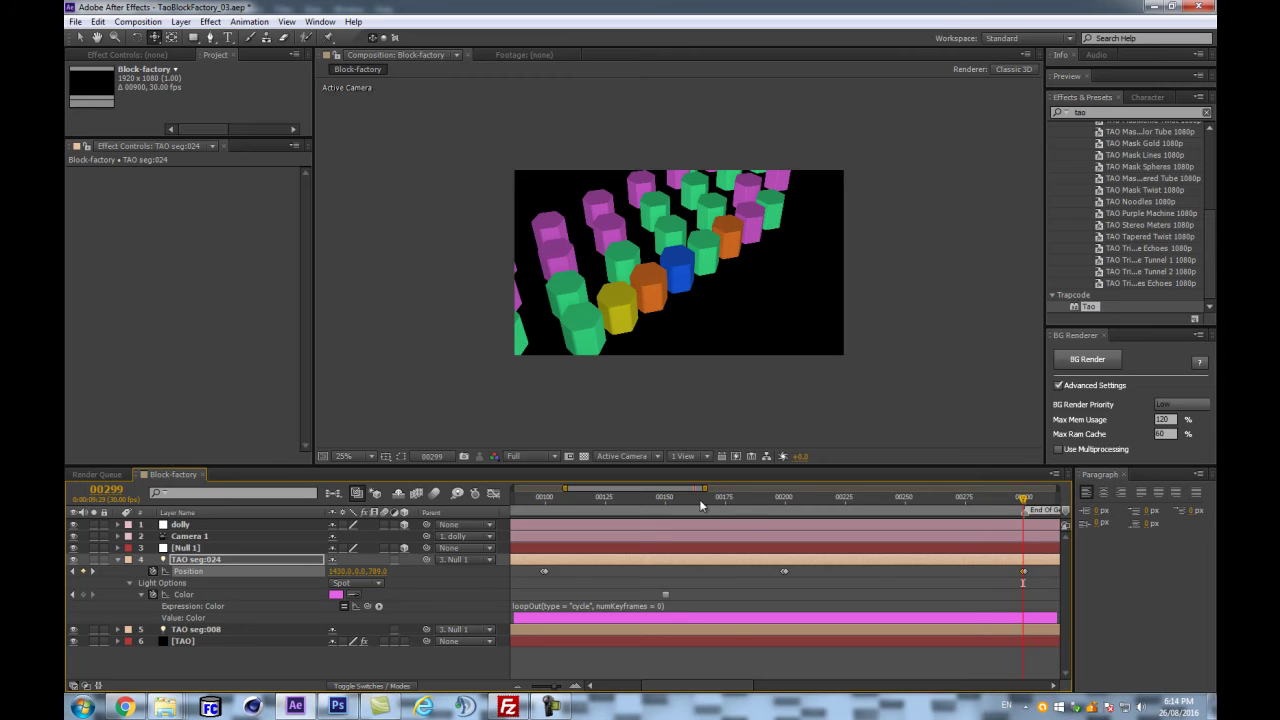
- Return to frame 0, select the dolly null and pull the camera back from the block array
key("Home")
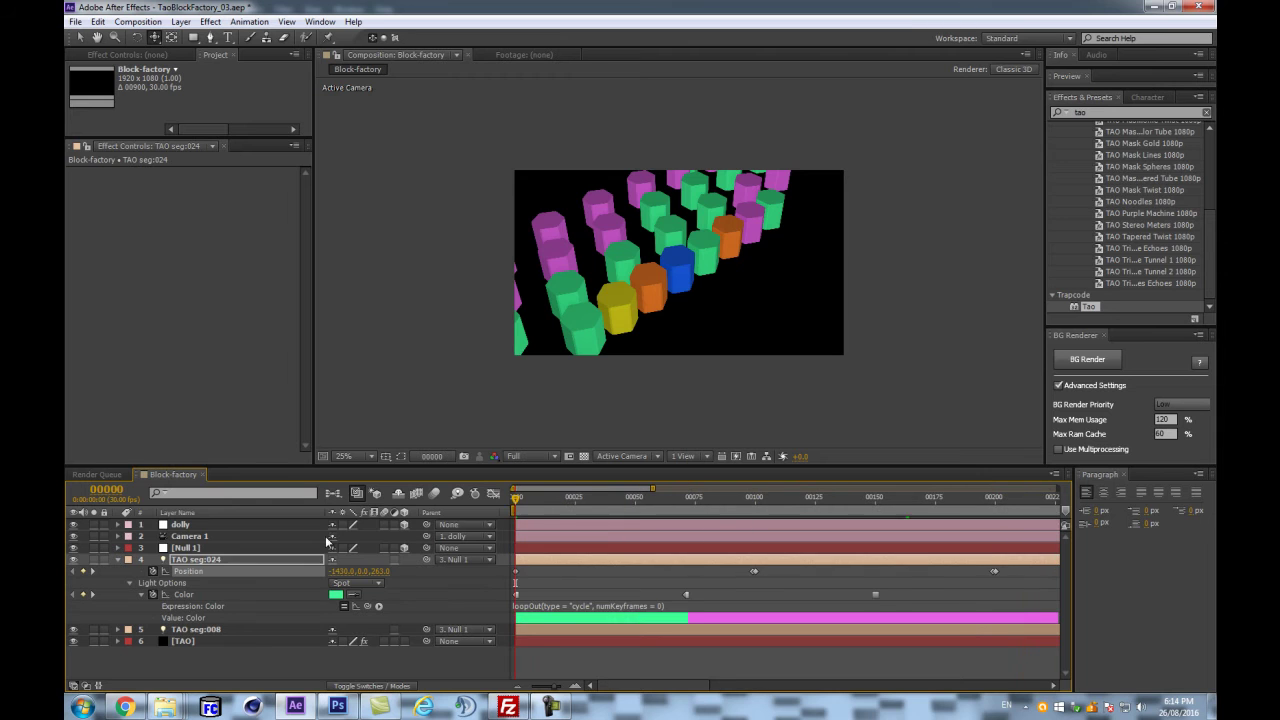
left_click(186, 524)
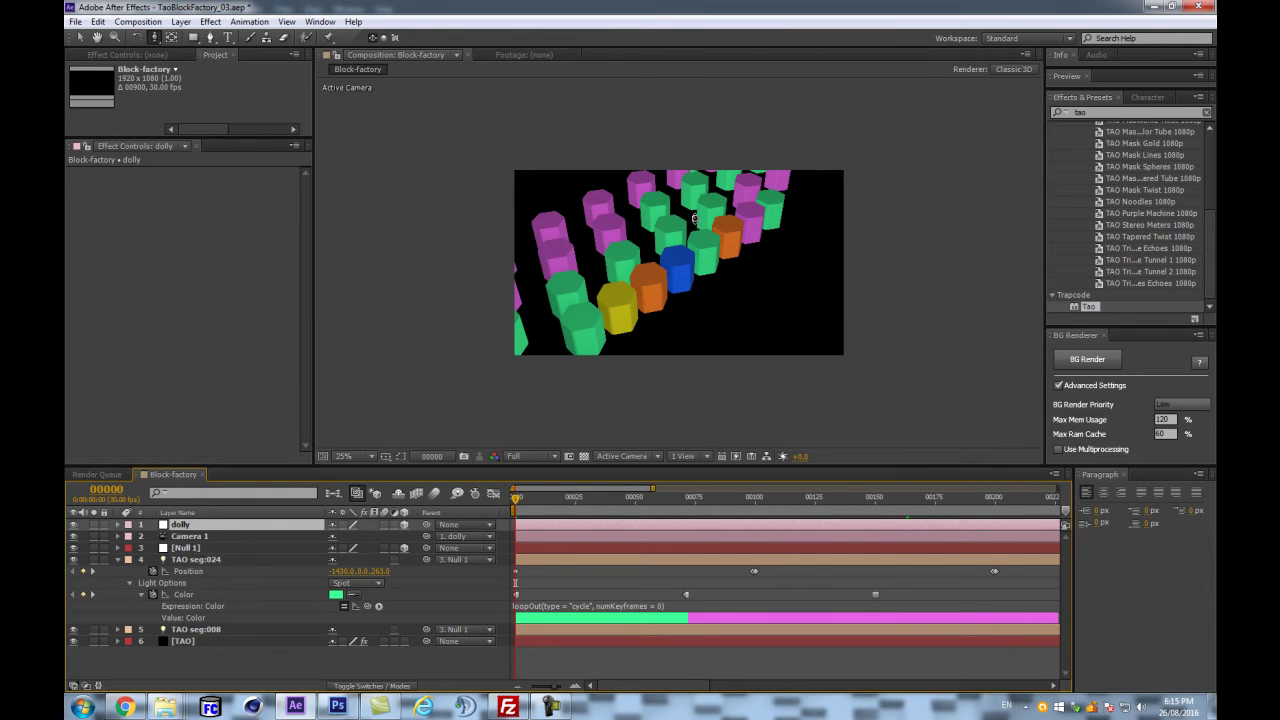
left_click_drag(684, 213, 633, 316)
- Delete the TAO seg:024 light's Position keyframe at frame 300 and move its frame 299 keyframe to frame 300
mouse_move(869, 527)
left_mouse_down()
mouse_move(728, 628)
mouse_move(420, 636)
left_mouse_up()
left_click(780, 502)
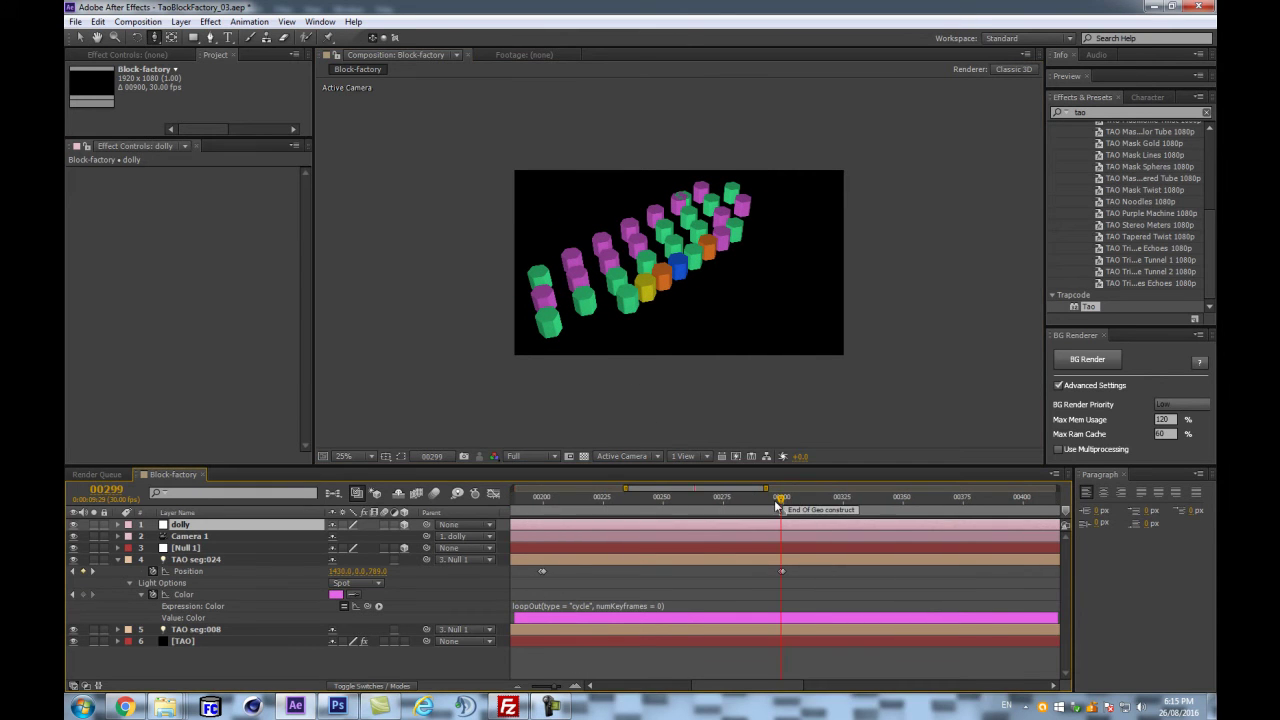
key("=")
key("=")
key("=")
key("=")
left_click_drag(771, 572, 742, 588)
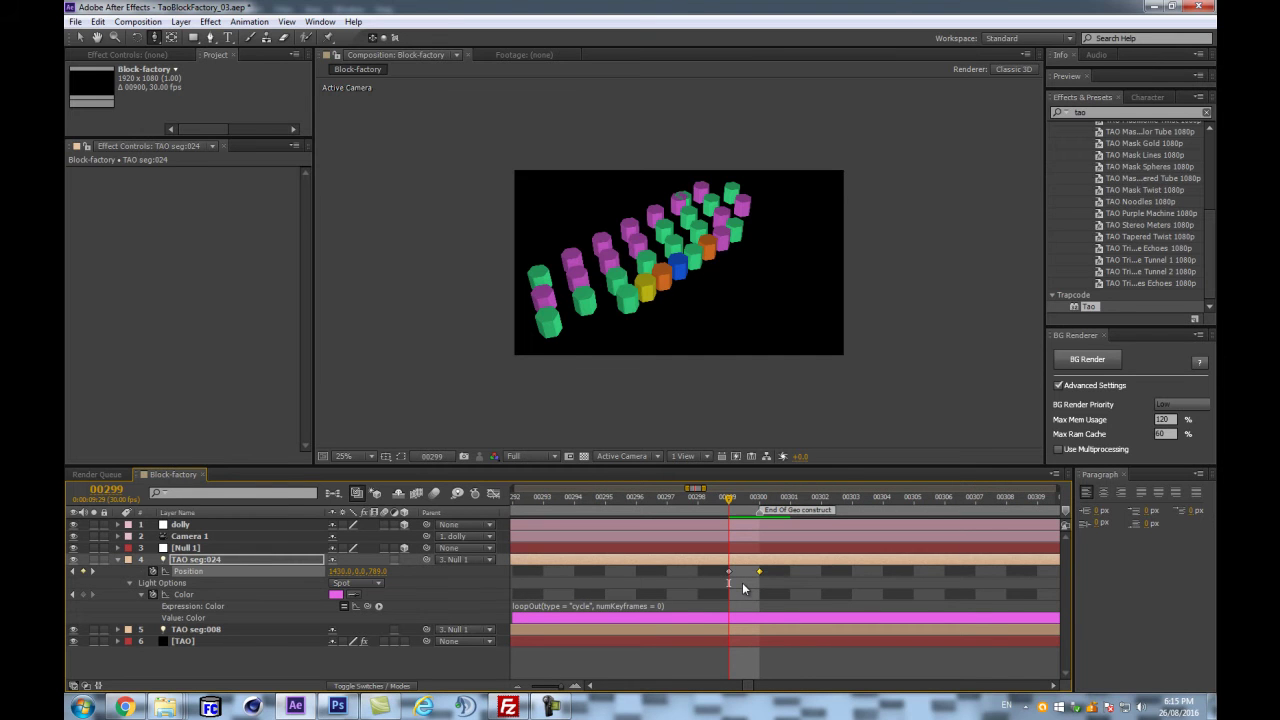
key("Delete")
left_click_drag(340, 571, 371, 569)
left_click(757, 500)
left_click_drag(728, 571, 759, 571)
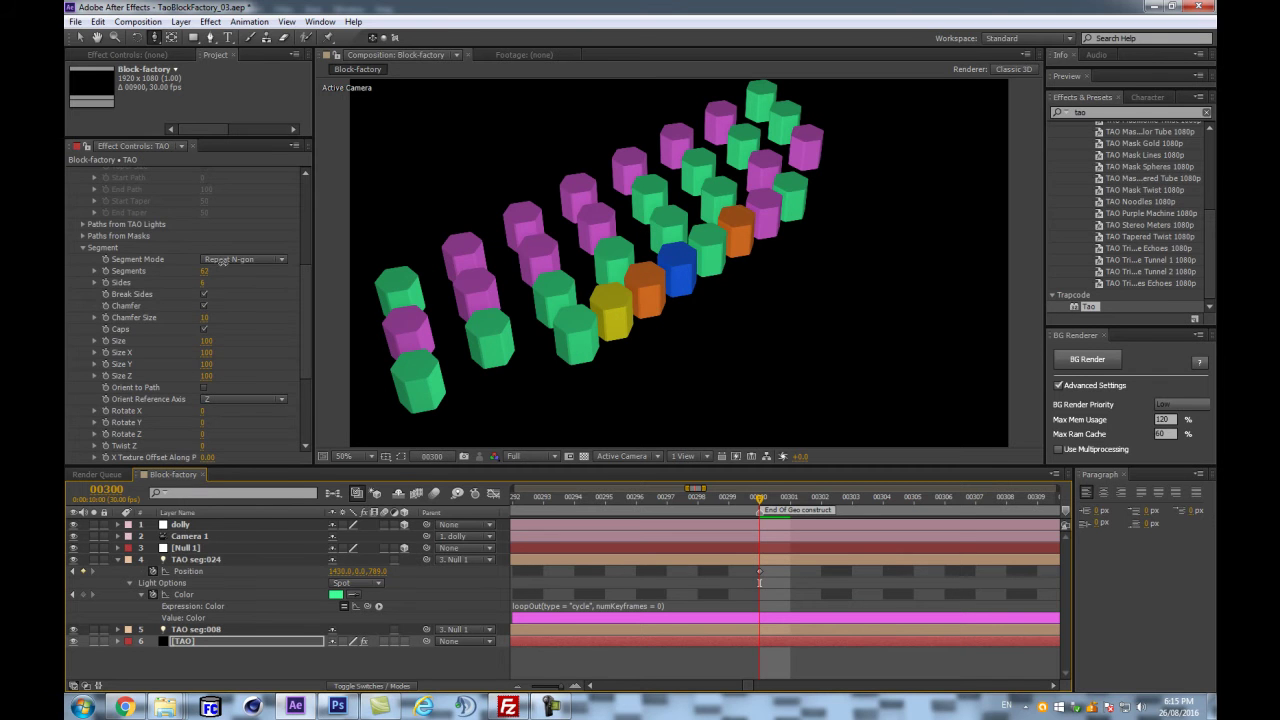
- Rename the TAO seg:024 light as TAO so it carries no segment override
left_click(214, 273)
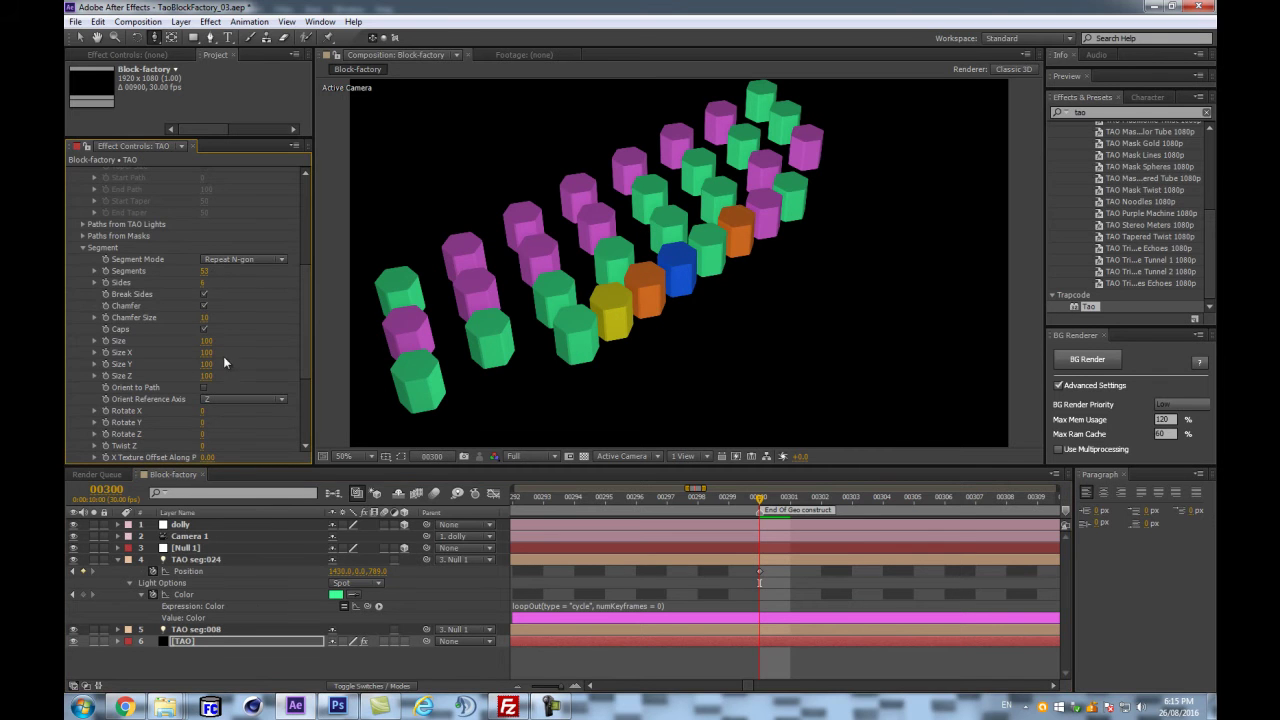
left_click(245, 559)
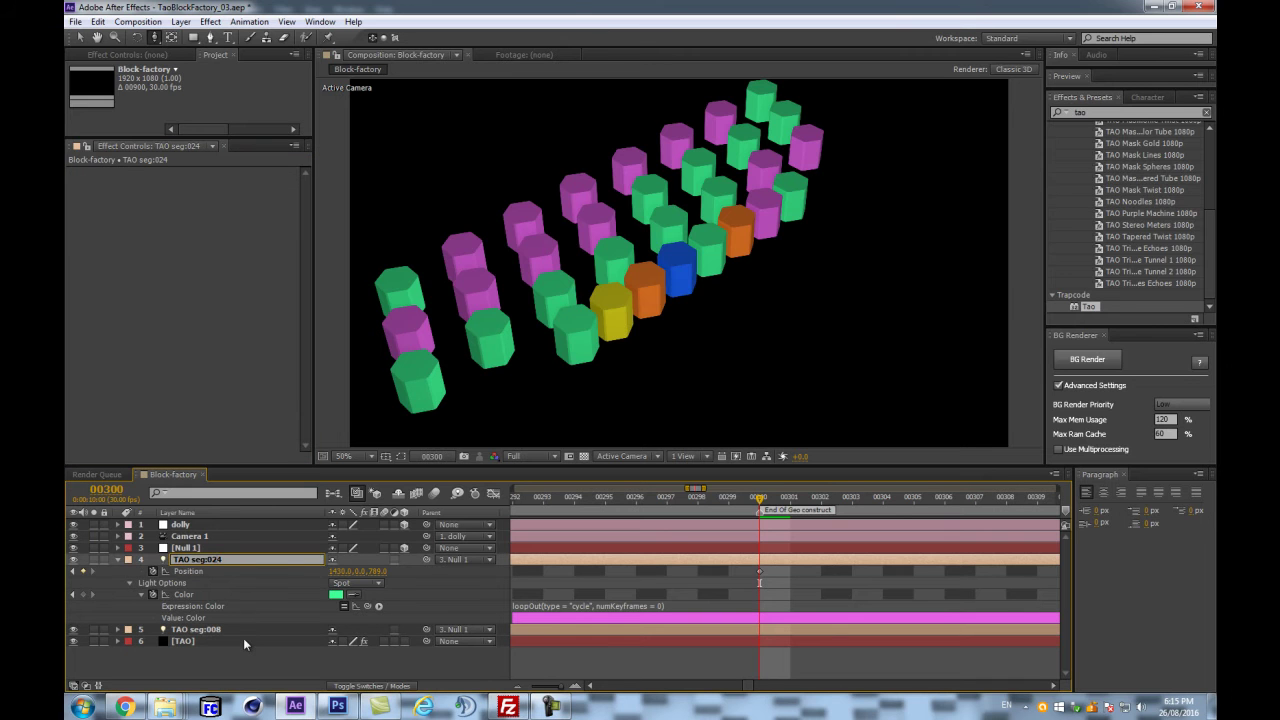
key("Return")
type("TAO")
key("Return")
- Set Segments to 43 in the TAO solid's Tao effect and collapse the TAO light's properties
left_click(205, 641)
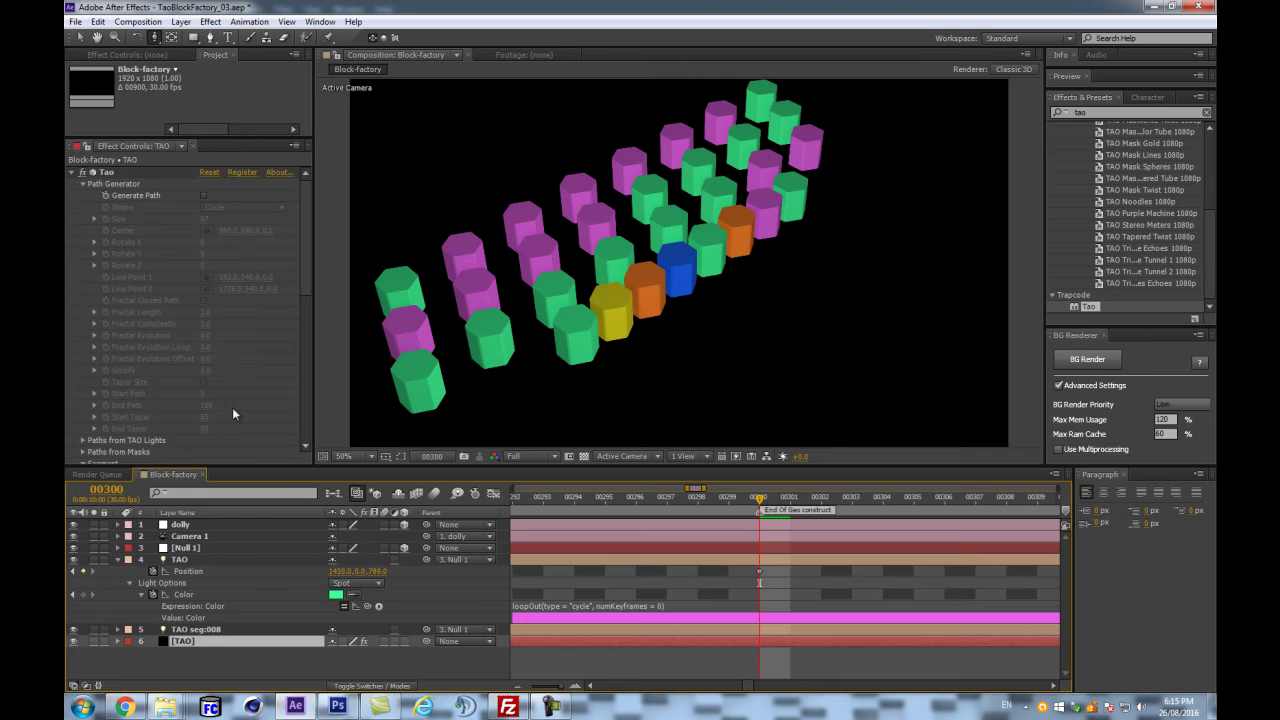
left_click_drag(207, 274, 212, 271)
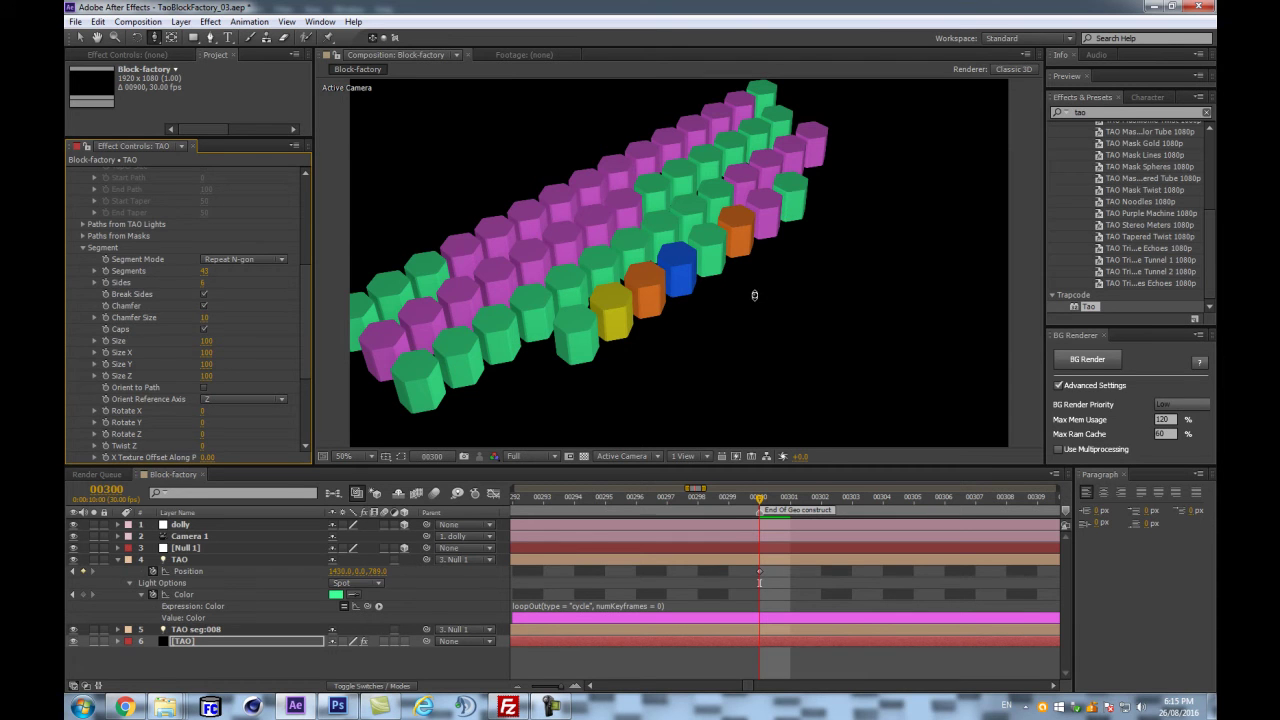
left_click(117, 569)
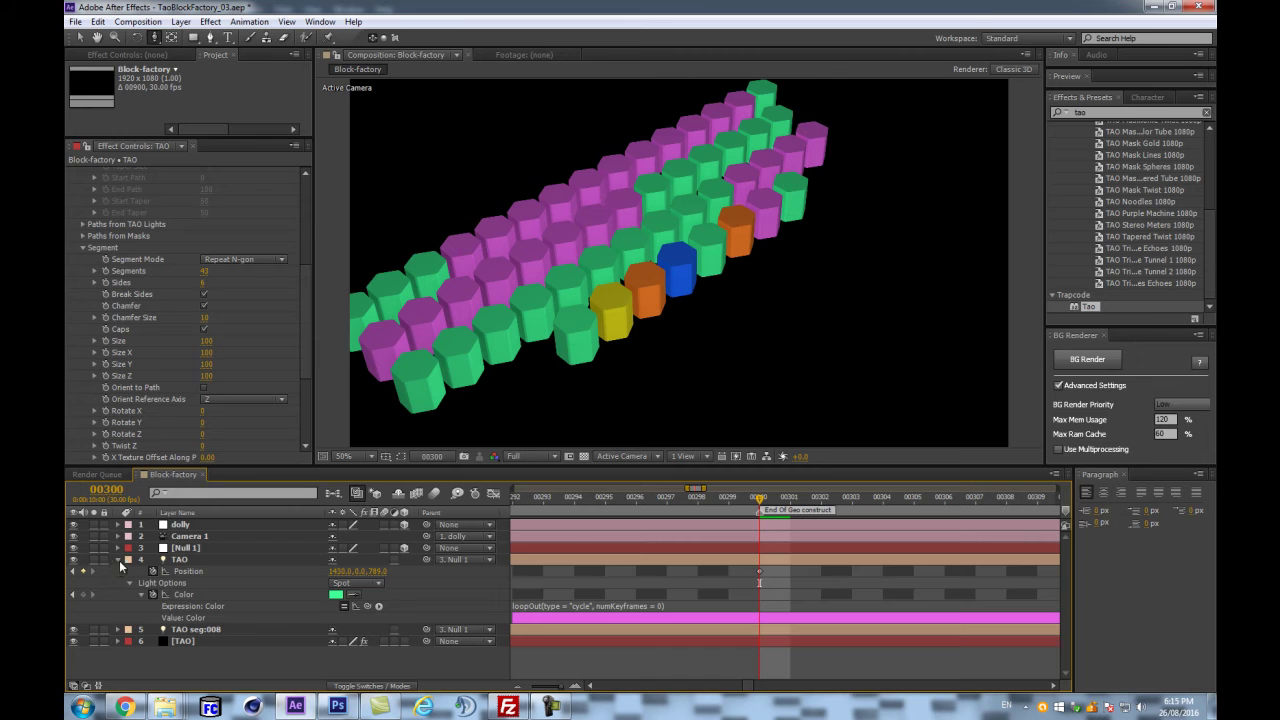
left_click(118, 560)
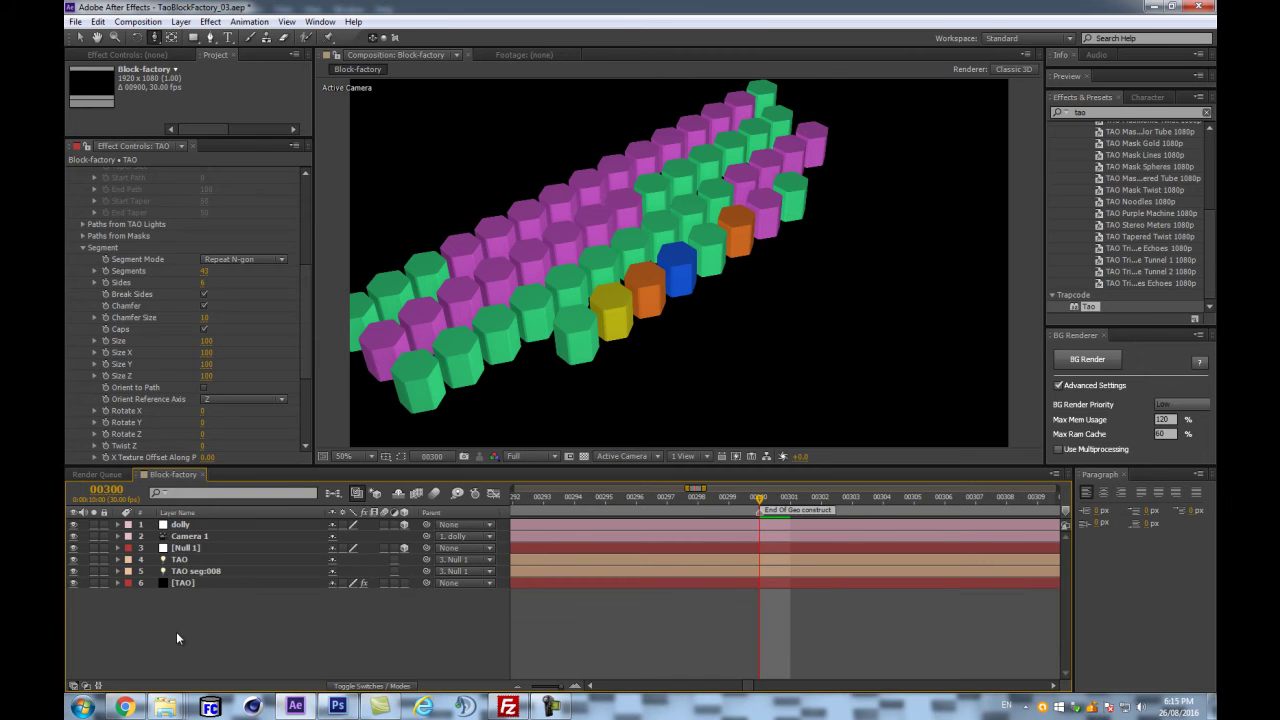
- Duplicate the TAO light and show the copy's Position keyframes across the full timeline
left_click(195, 559)
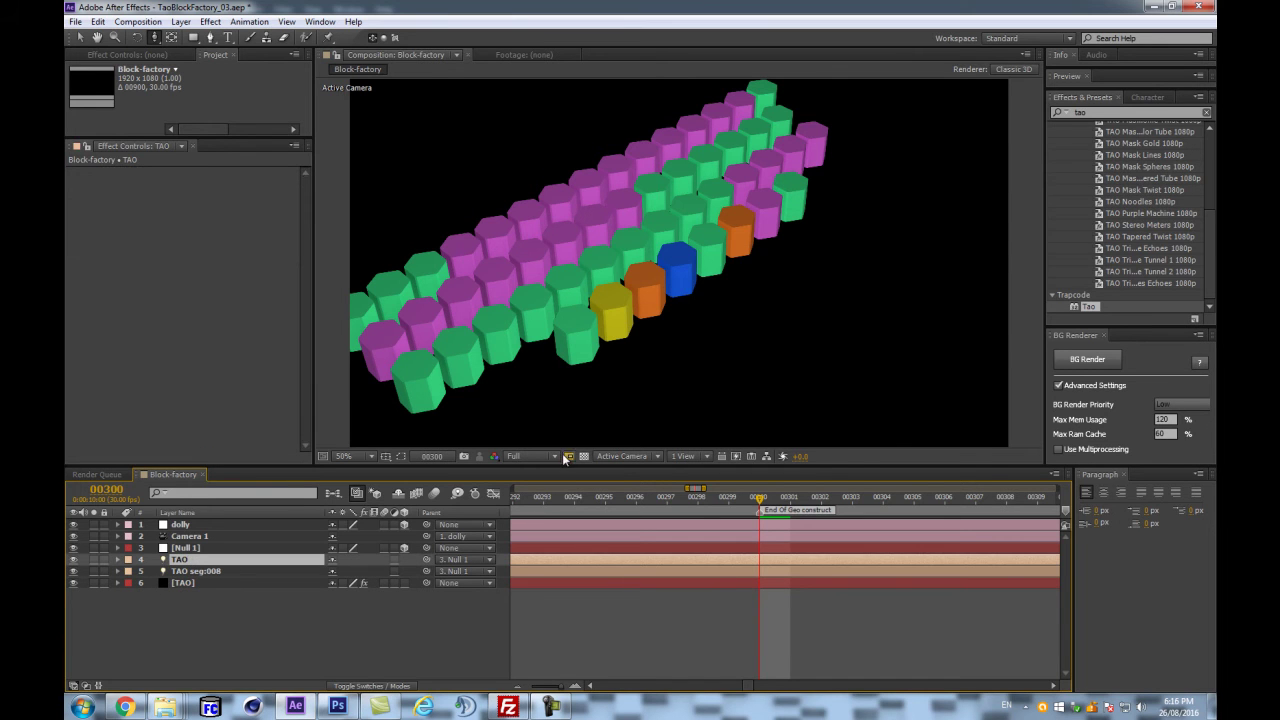
key("ctrl+d")
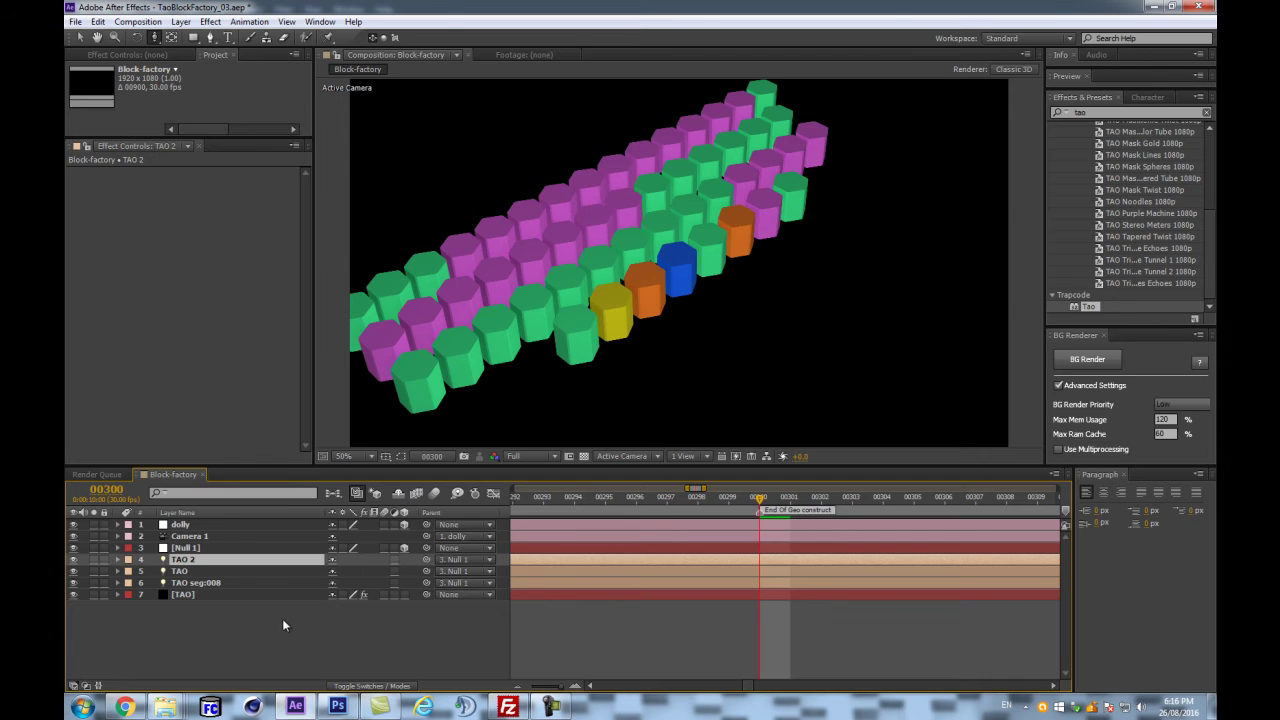
key("p")
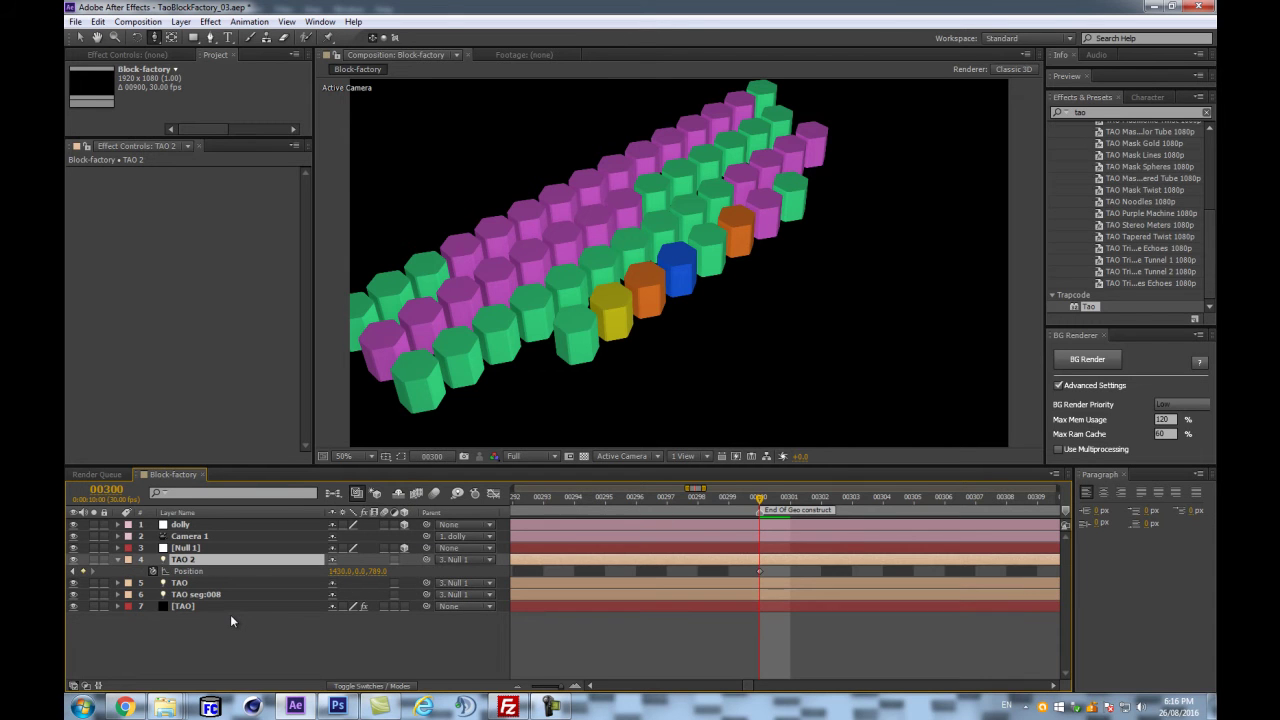
key("semicolon")
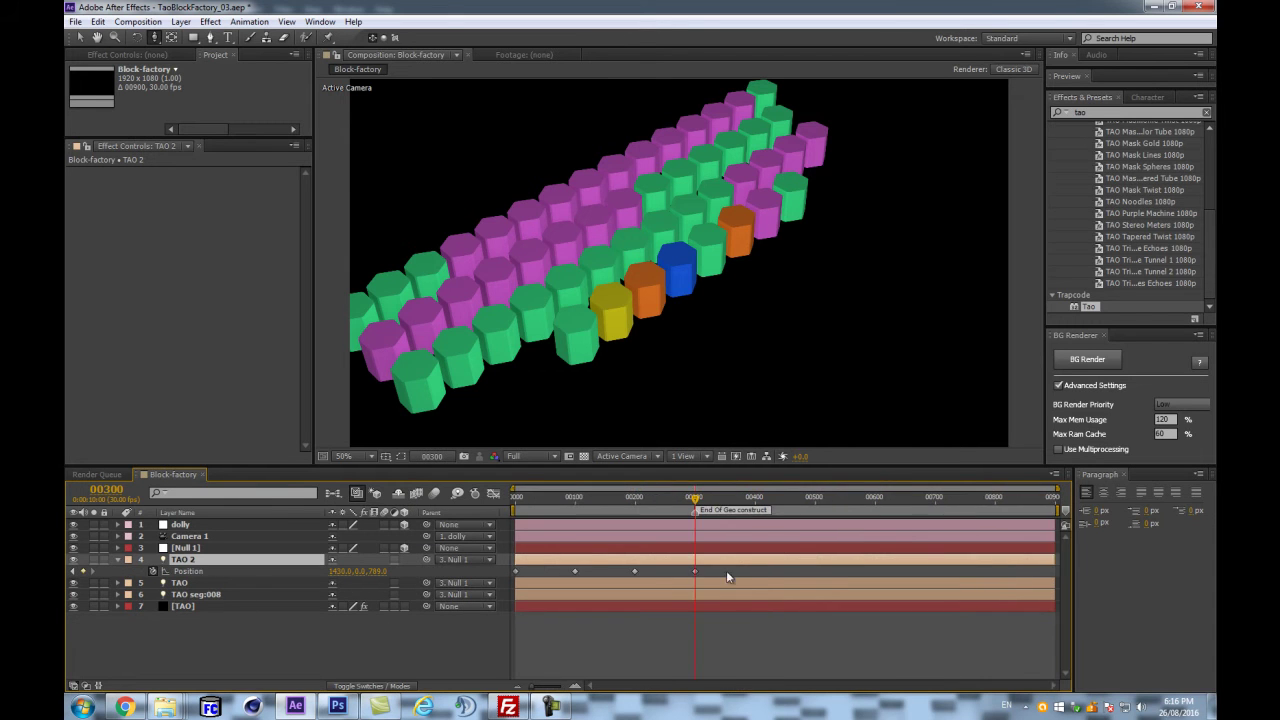
- Offset all the duplicate light's Position keyframes together so its position at frame 300 is 3301, -230, 1065
left_click_drag(719, 570, 322, 640)
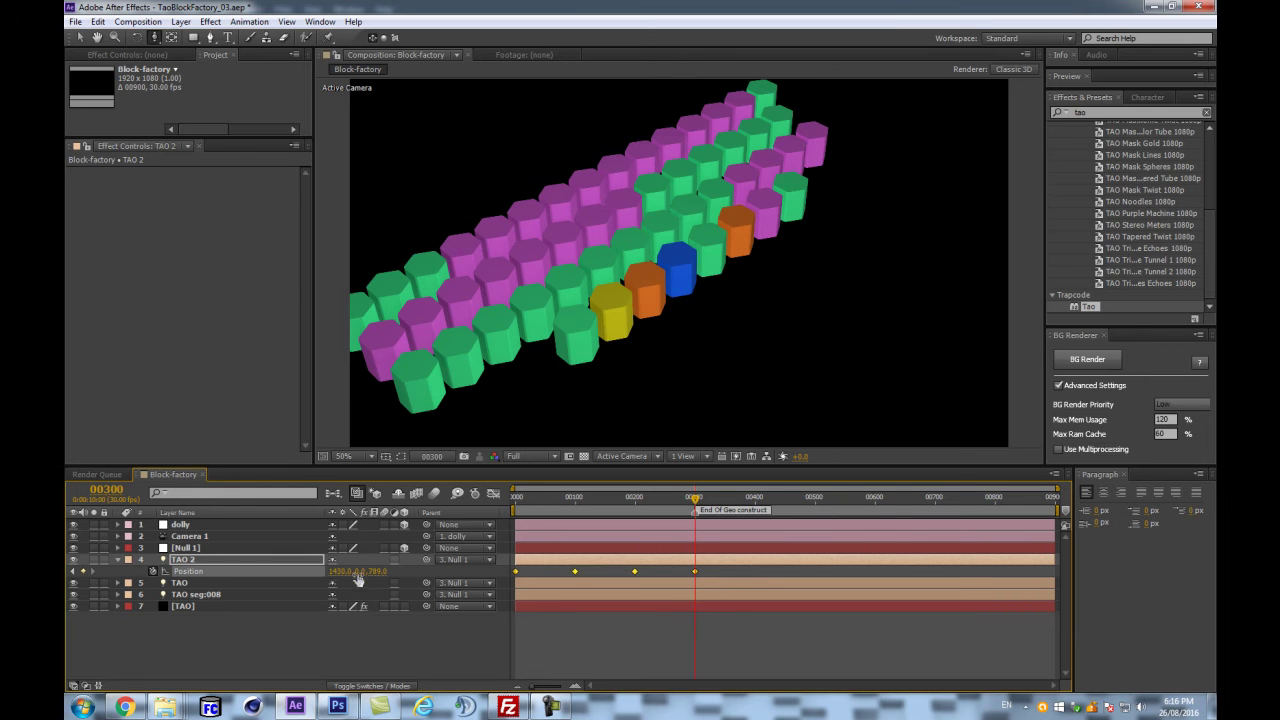
left_click_drag(358, 580, 335, 579)
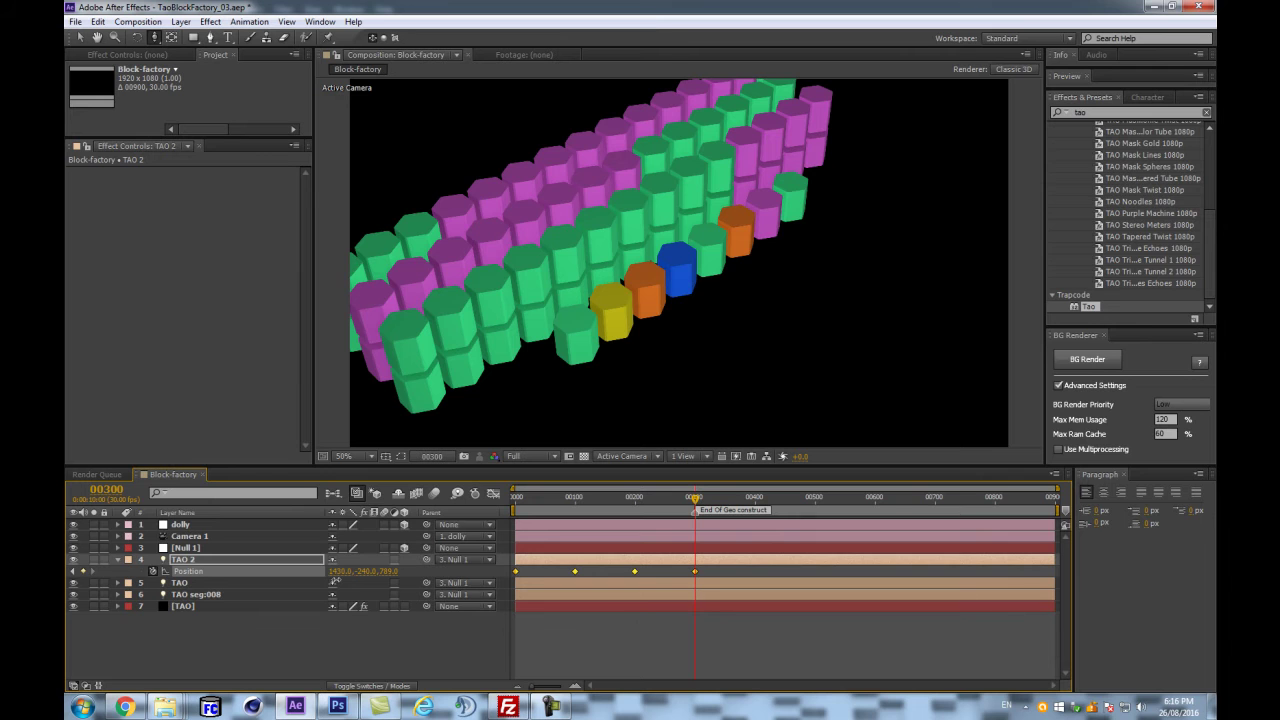
left_click_drag(336, 580, 444, 543)
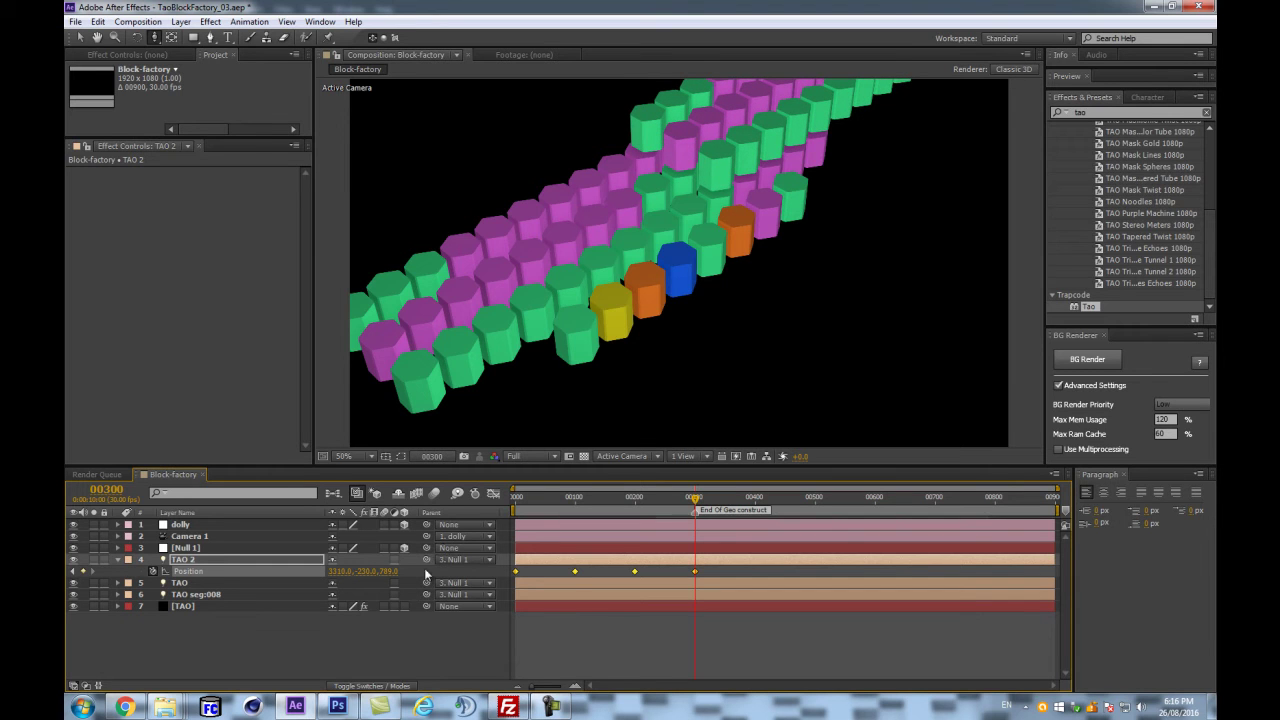
left_click_drag(372, 572, 409, 571)
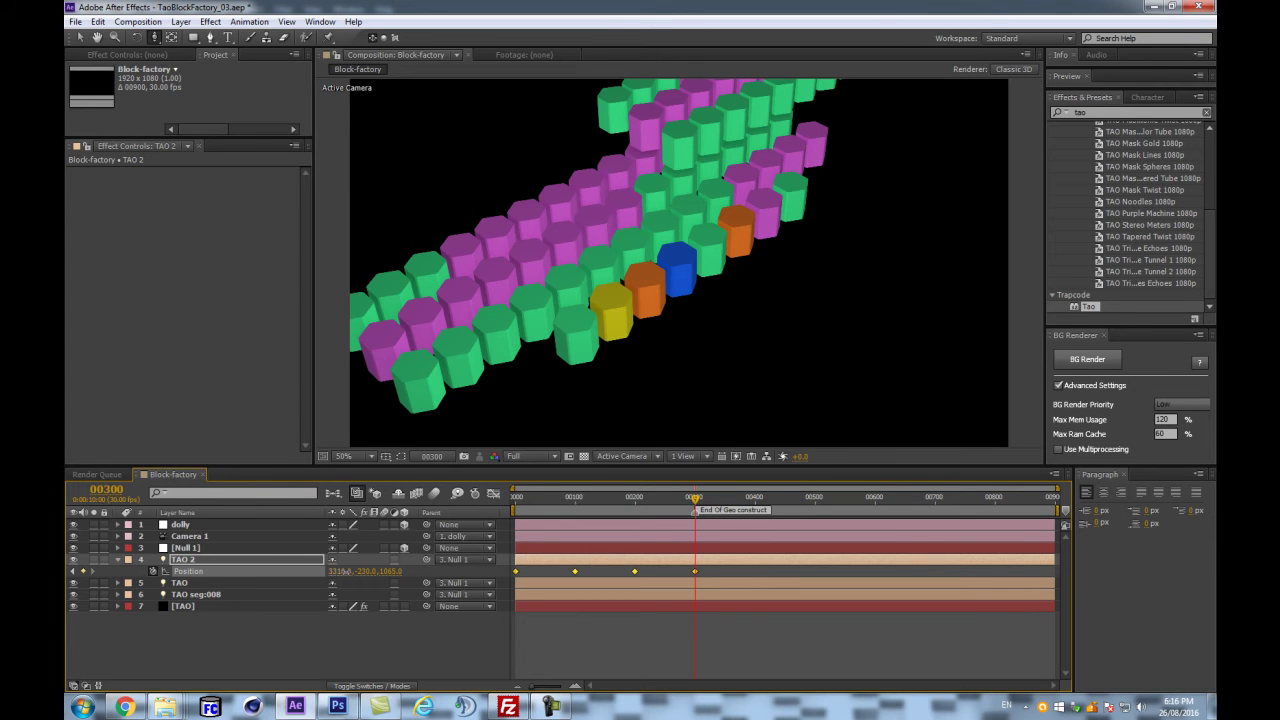
left_click_drag(336, 571, 341, 572)
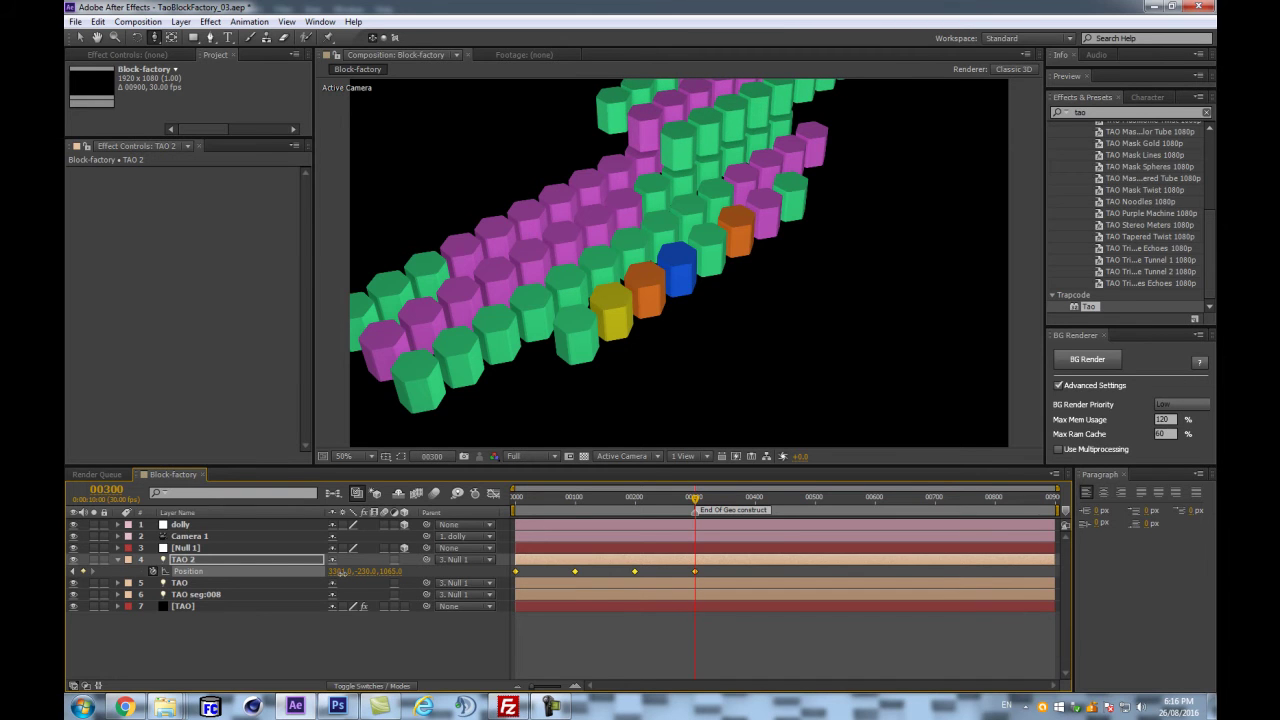
- Enlarge the timeline and reveal the keyframed properties of the TAO 2 and TAO seg:008 lights
left_click_drag(636, 466, 552, 519)
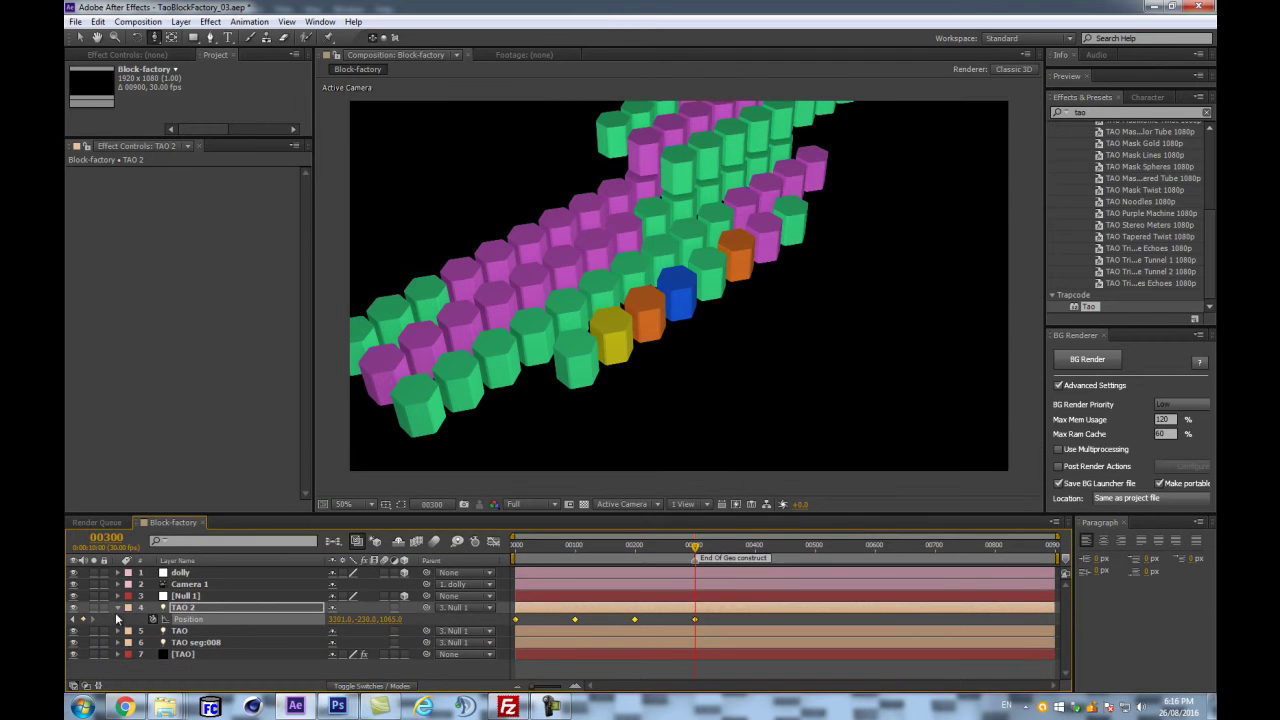
left_click(118, 607)
left_click(205, 608)
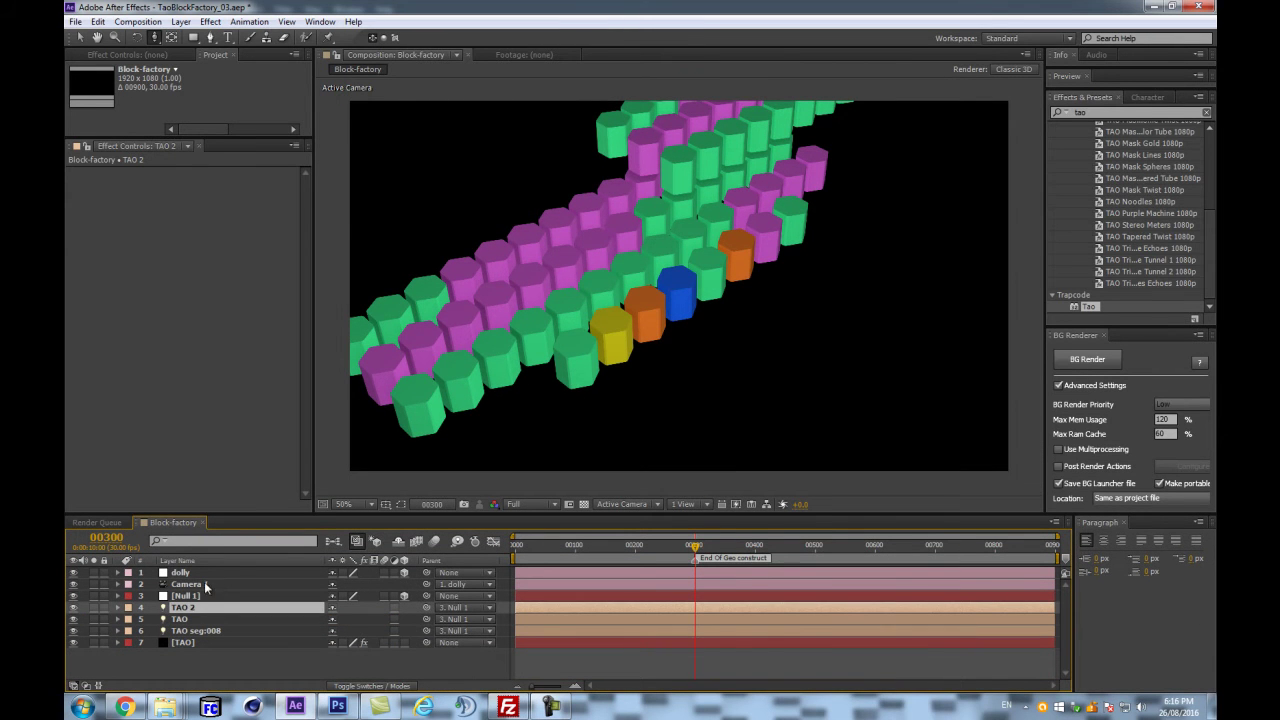
key("u")
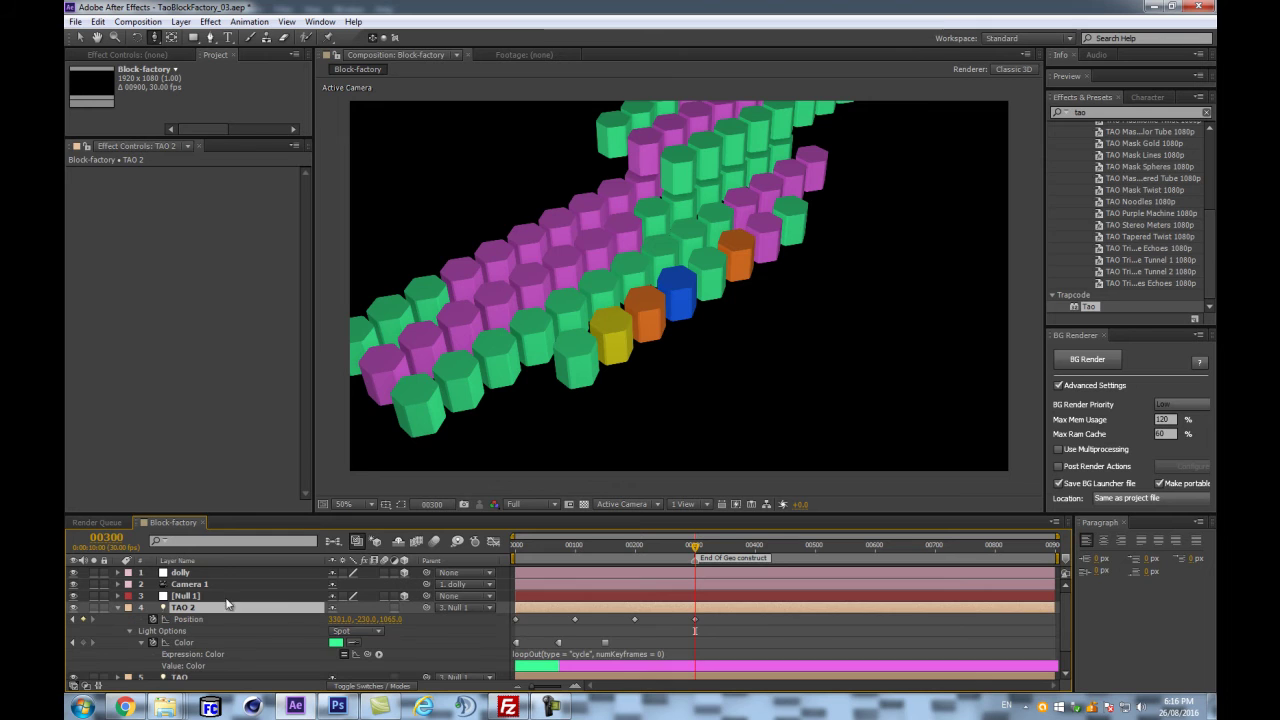
left_click(559, 543)
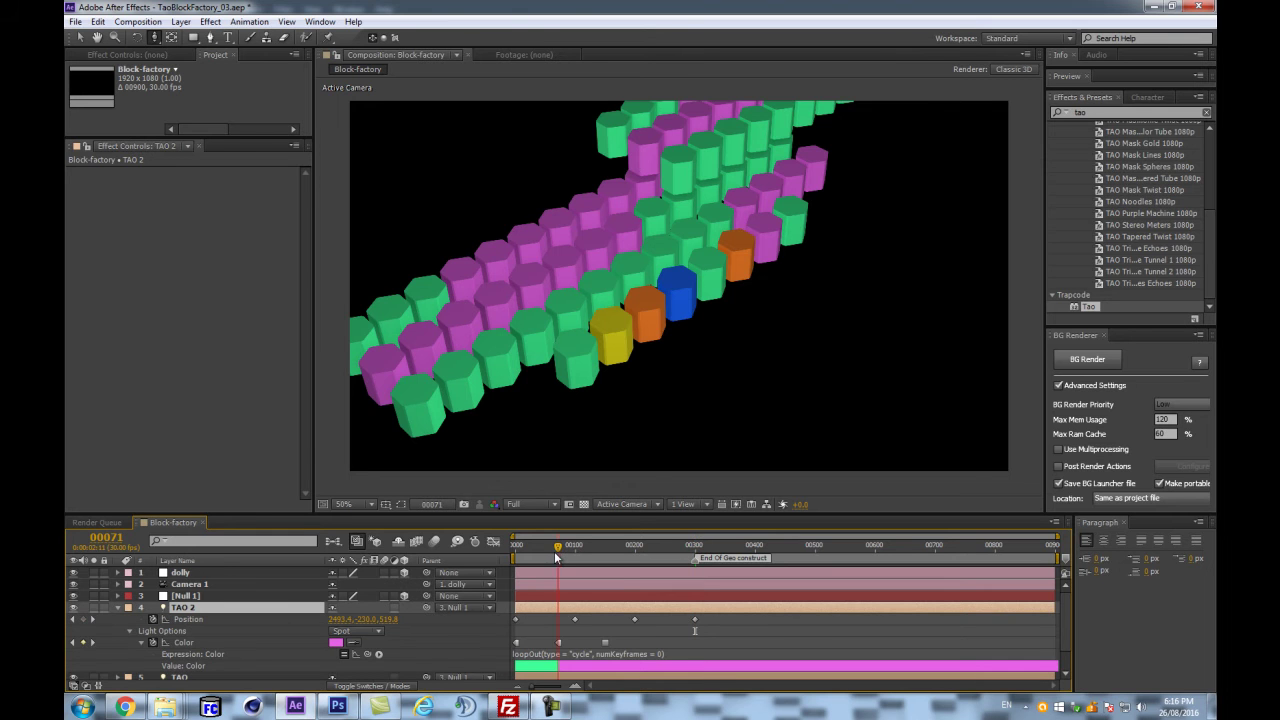
left_click_drag(615, 513, 600, 294)
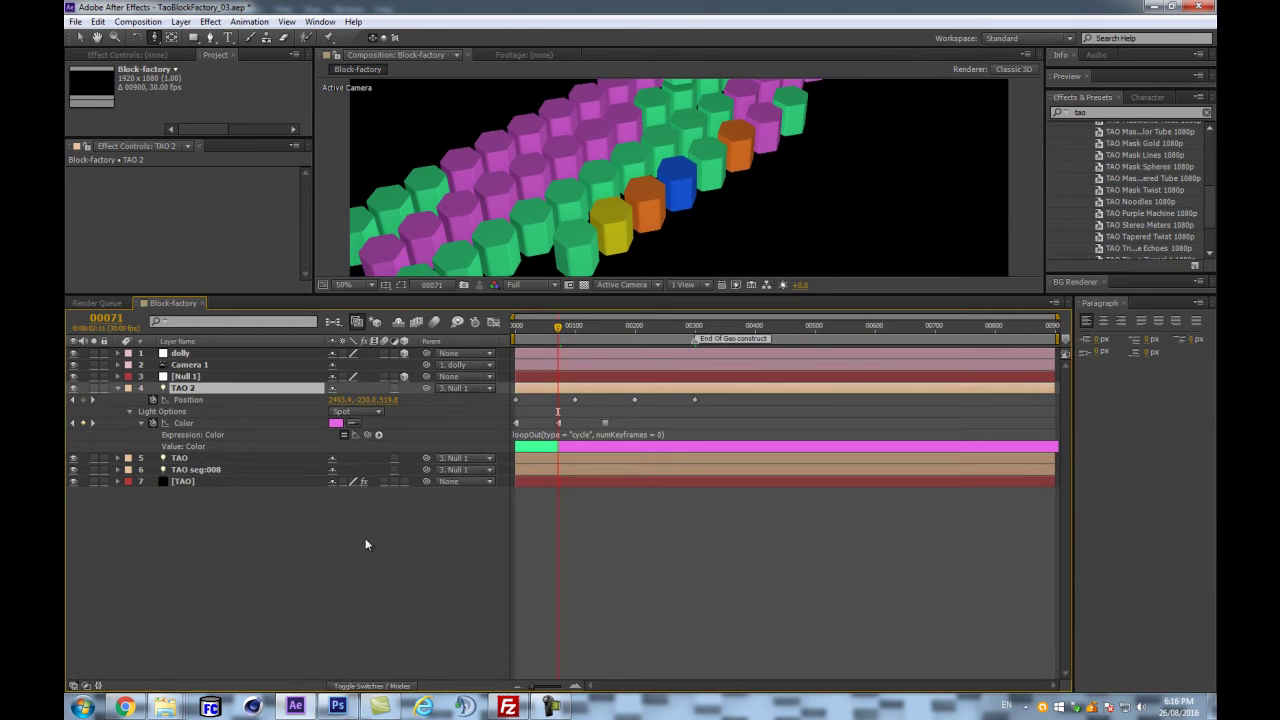
left_click(196, 469)
key("u")
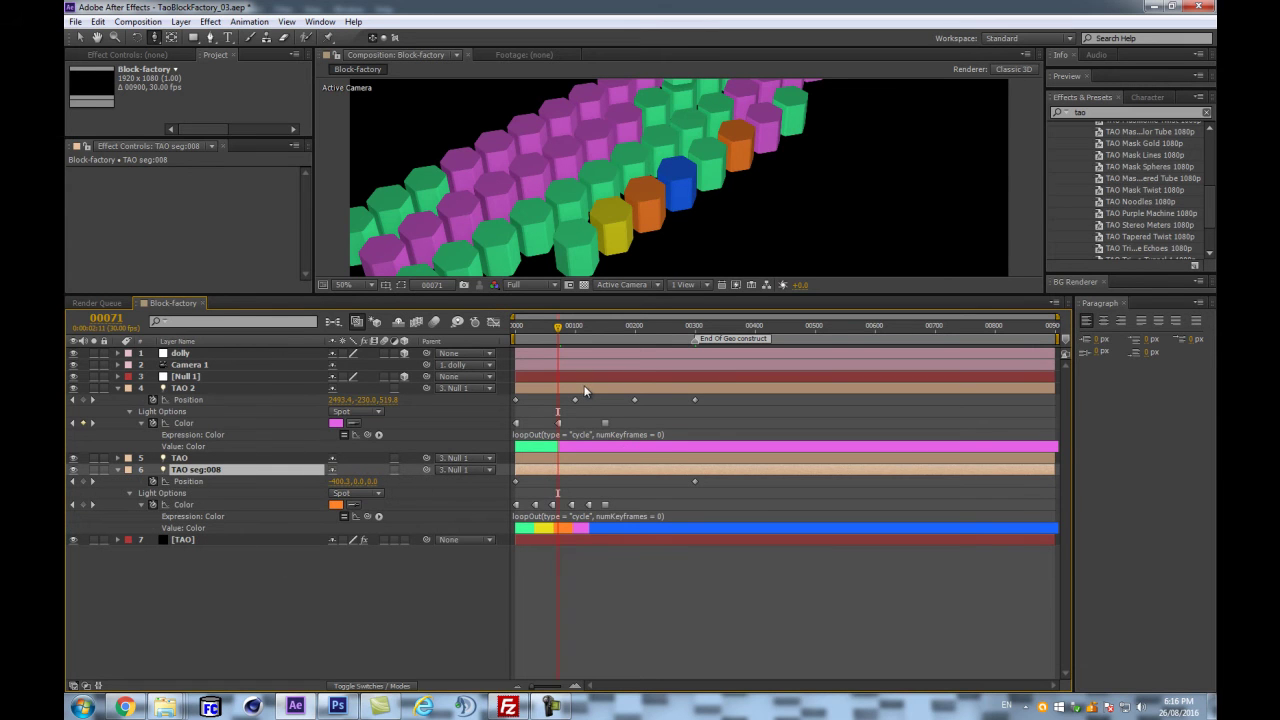
- Rename the TAO light as TAO seg:043, reusing the naming pattern of the TAO seg:008 light
left_click(166, 539)
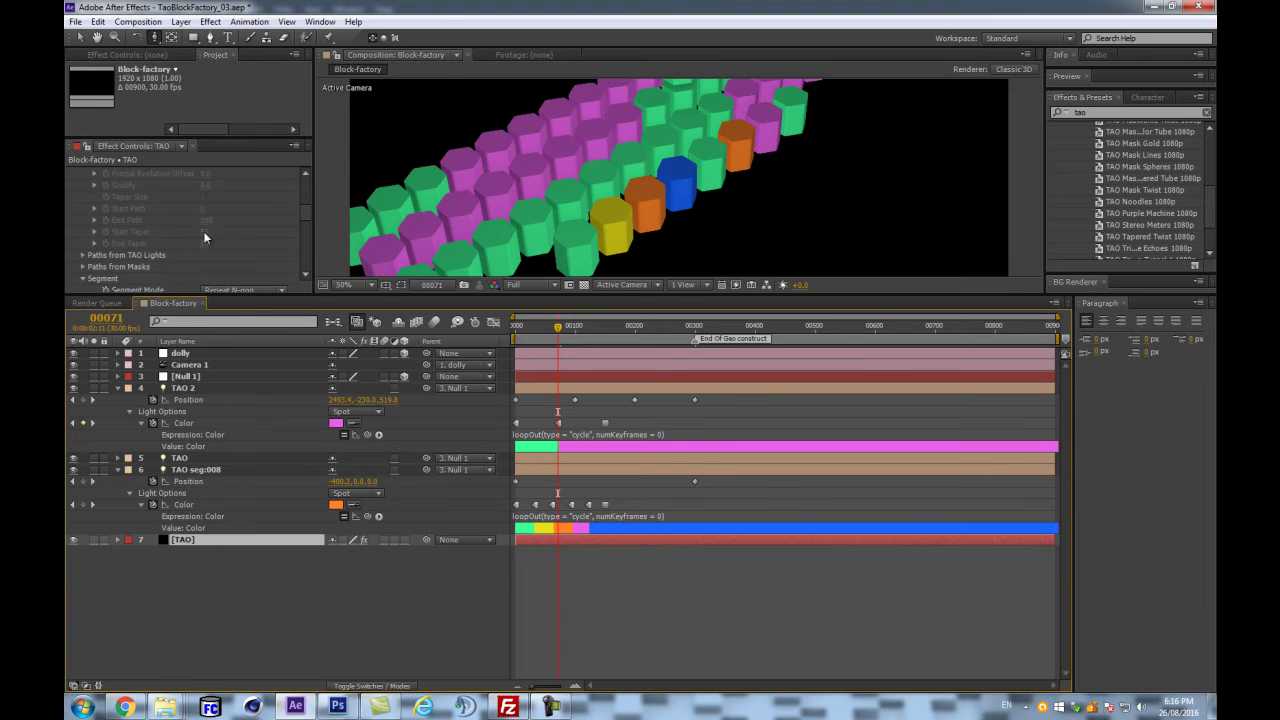
left_click(213, 470)
key("Return")
double_click(210, 469)
key("ctrl+c")
left_click(188, 458)
key("Return")
left_click(197, 458)
key("ctrl+v")
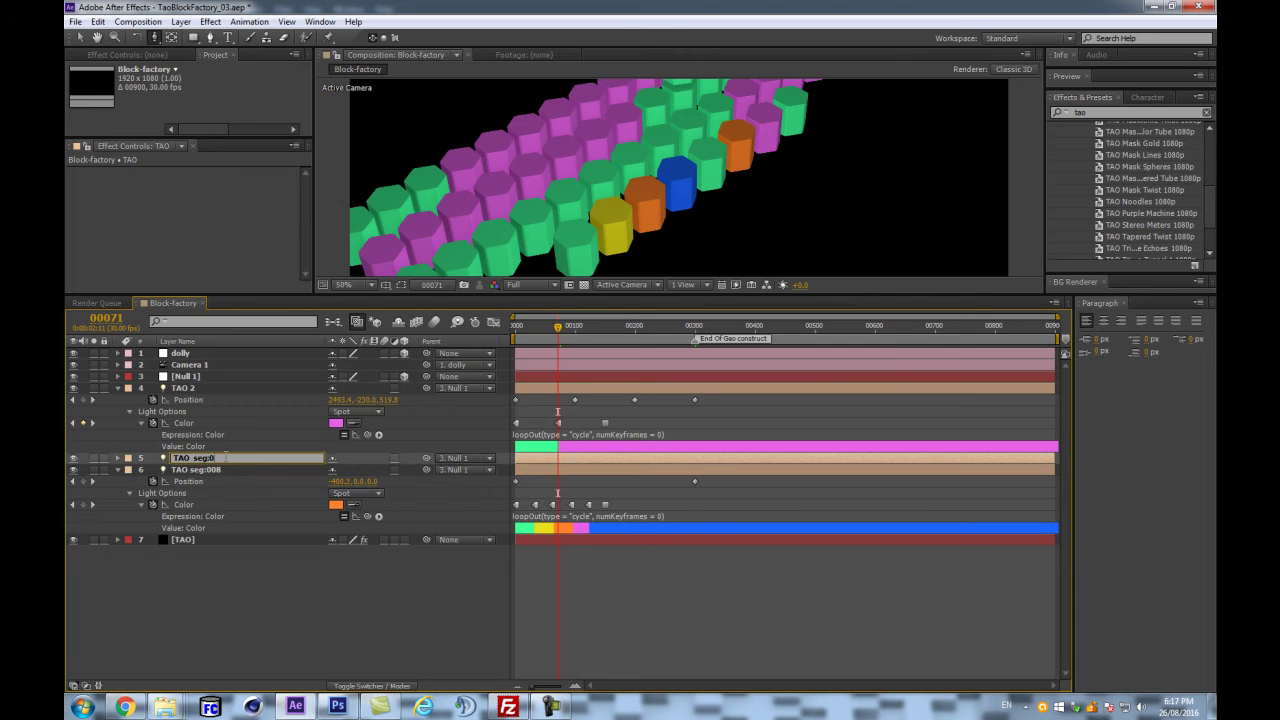
key("Return")
- Rename the duplicate TAO 2 light as TAO seg:043
left_click(212, 390)
key("Return")
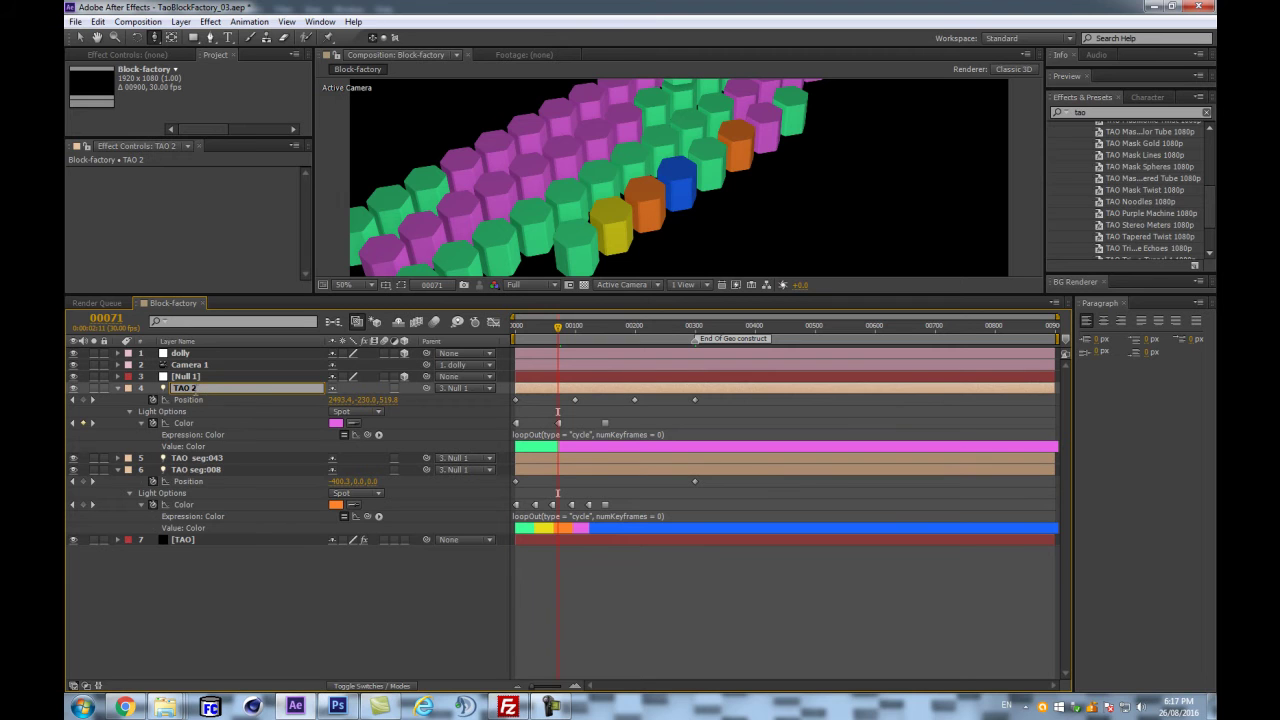
type("seg:043")
key("Return")
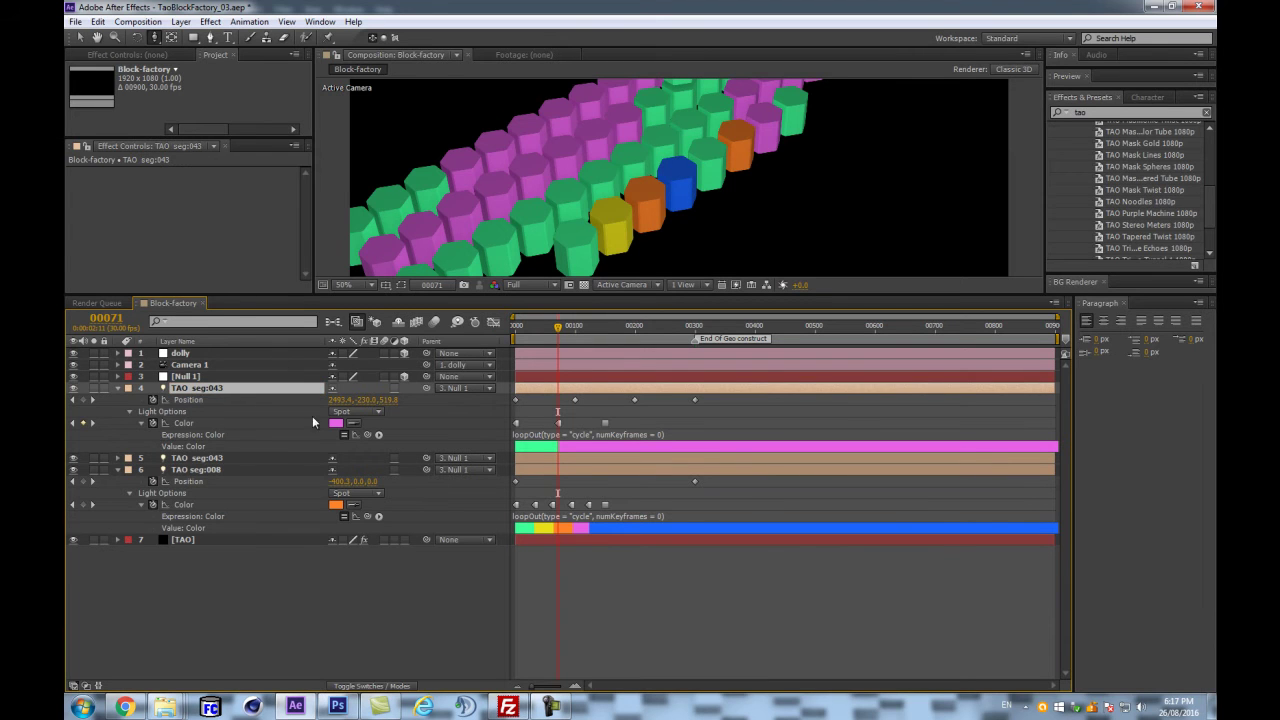
- Copy the yellow Color keyframe of the TAO seg:008 light onto the upper TAO seg:043 light's Color at frame 71
left_click(535, 504)
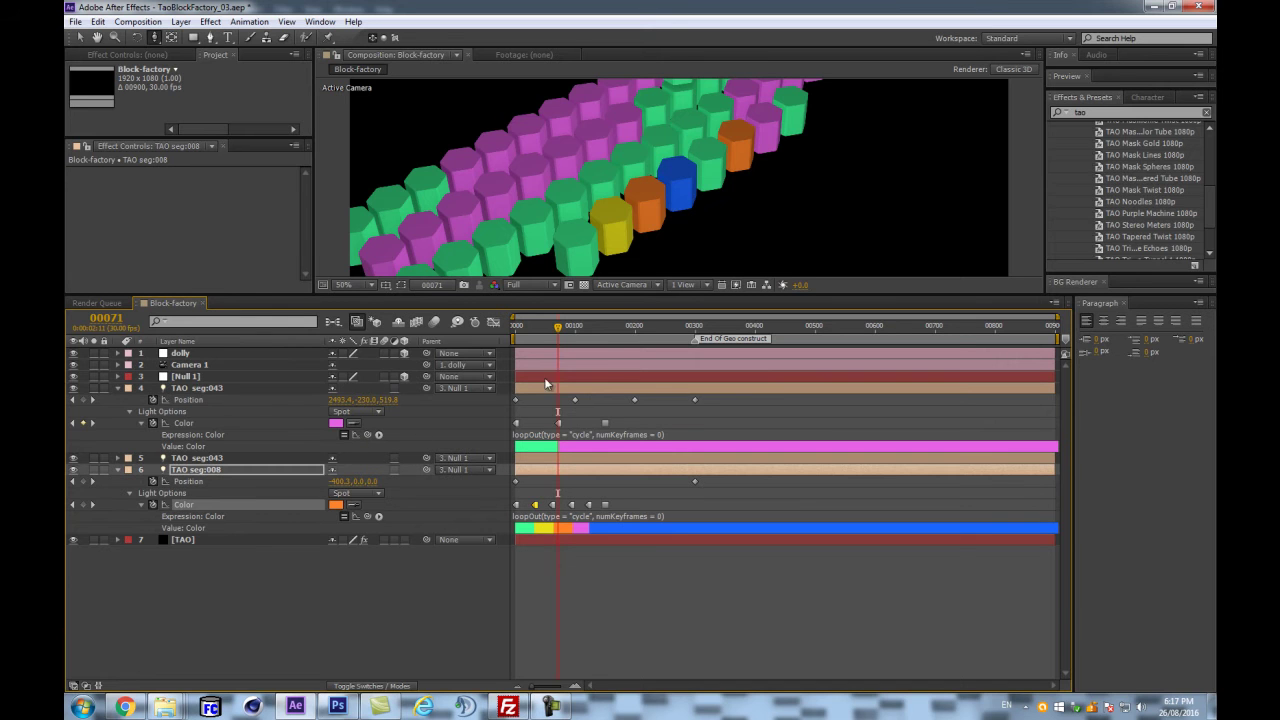
left_click_drag(558, 330, 577, 328)
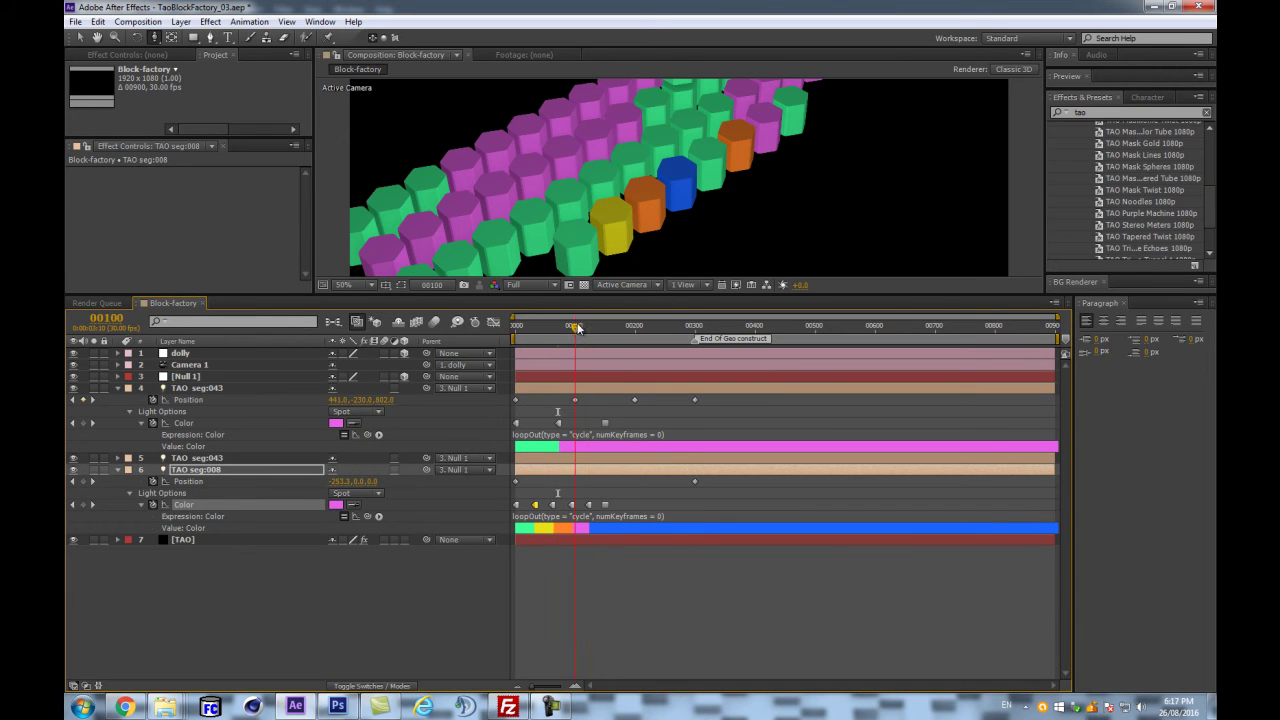
left_click(190, 389)
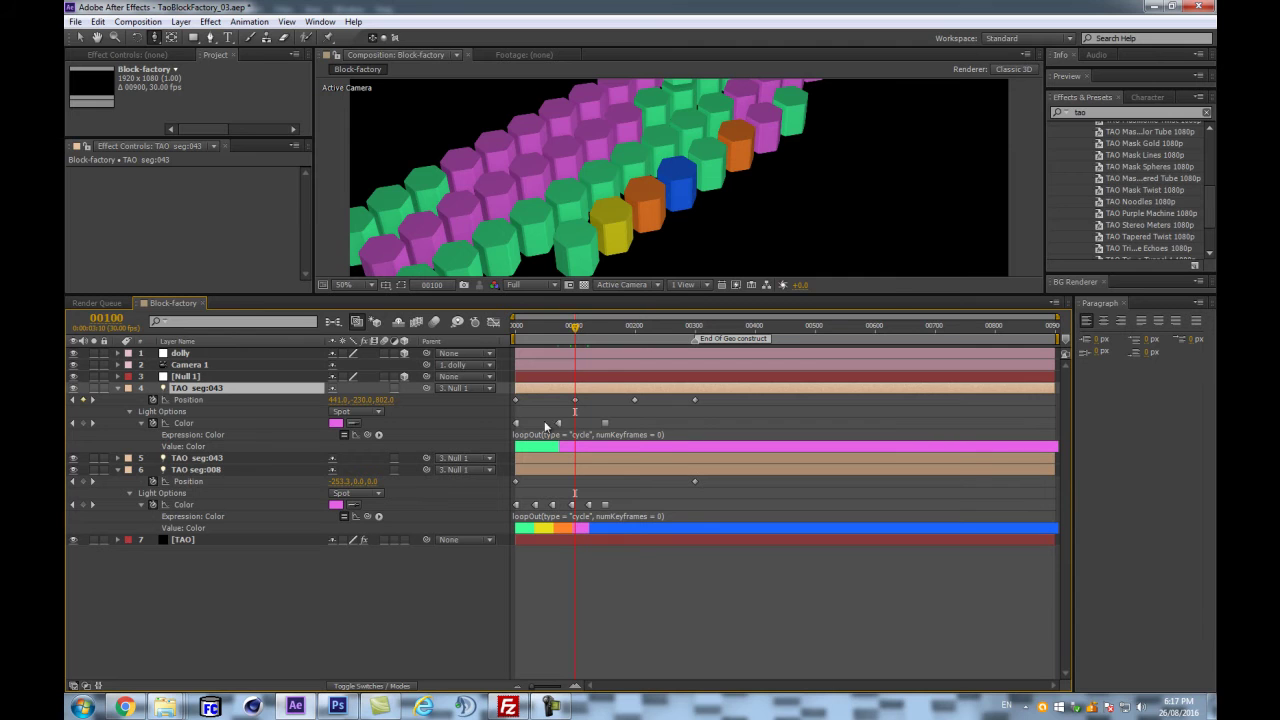
left_click(557, 326)
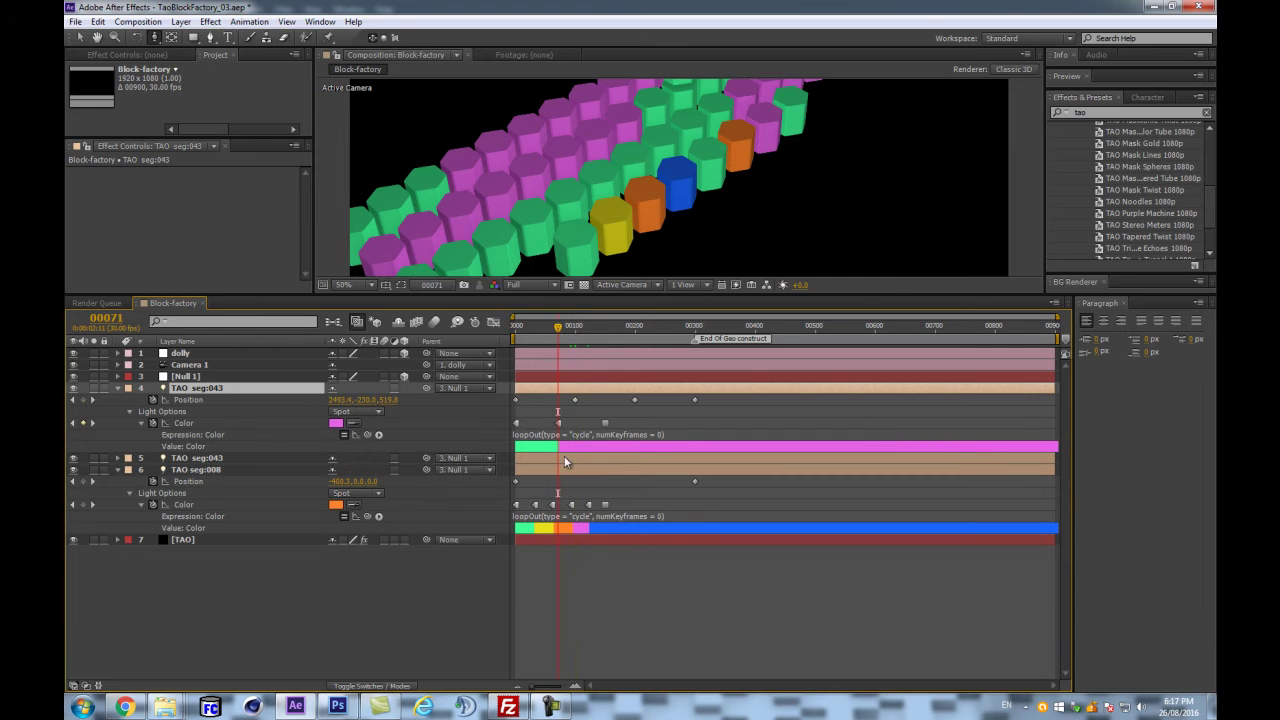
left_click(558, 424)
key("ctrl+v")
- Add a Color keyframe at frame 228 and a yellow one at frame 287 to the upper TAO seg:043 light, and slide both earlier
left_click_drag(606, 330, 653, 323)
left_click(82, 423)
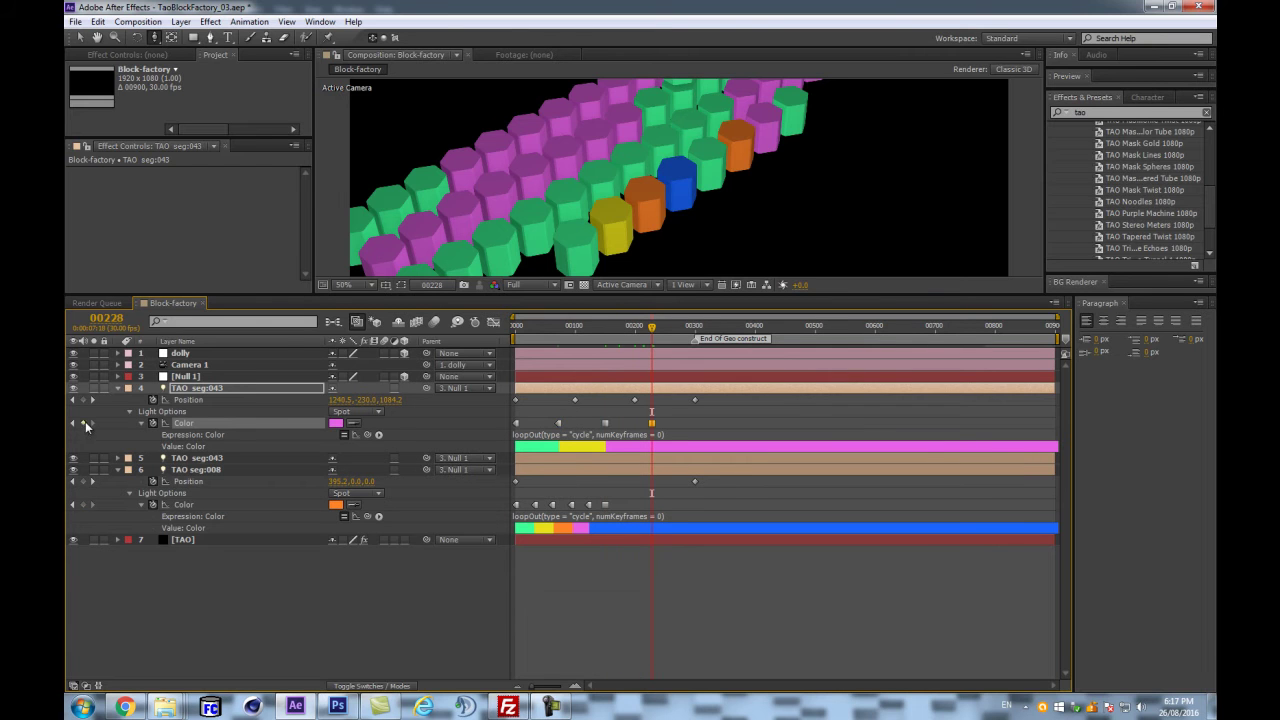
left_click_drag(660, 331, 687, 327)
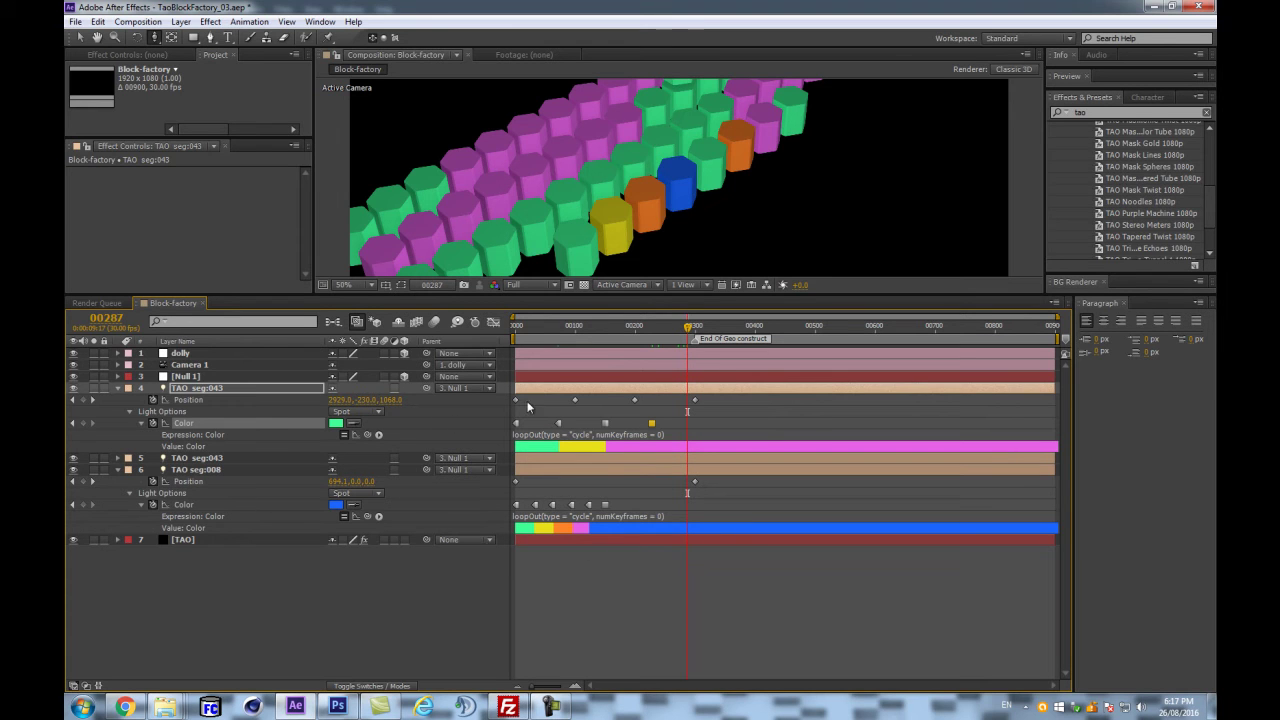
left_click(353, 424)
key("ctrl+v")
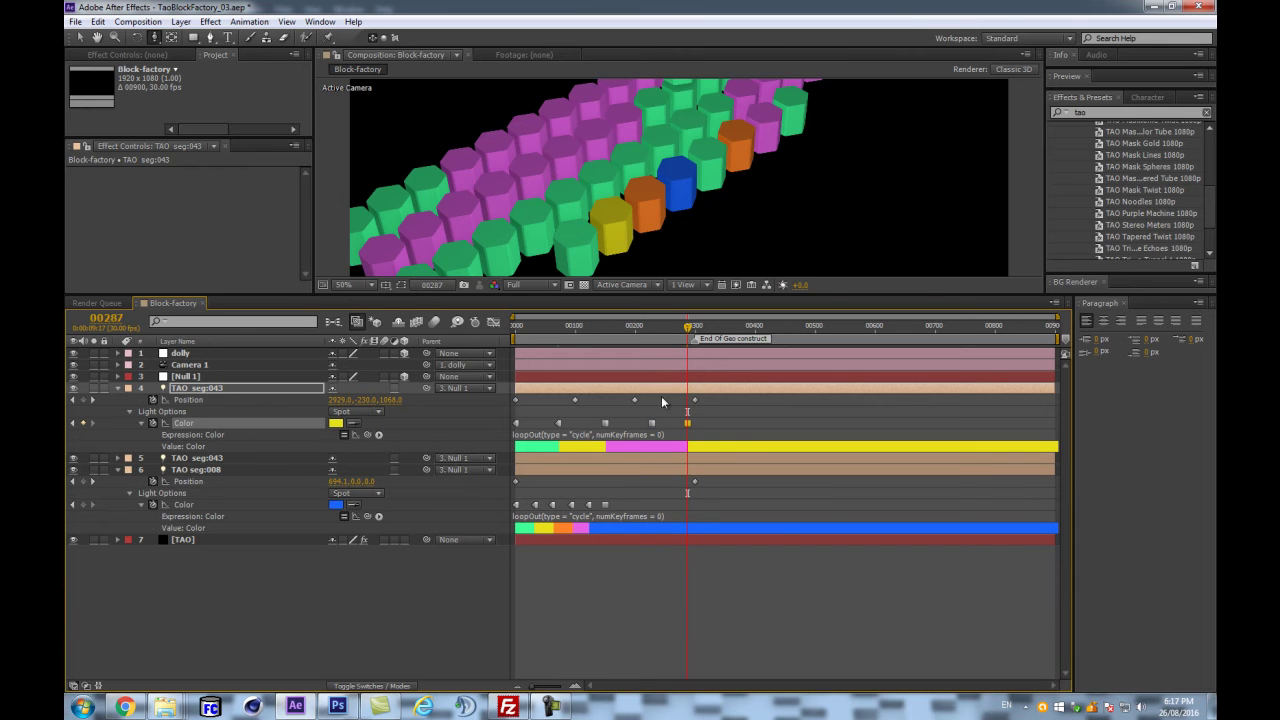
left_click_drag(687, 423, 663, 427)
- Enlarge the composition view and collapse the properties of the upper TAO seg:043 and TAO seg:008 lights
left_click_drag(732, 291, 728, 497)
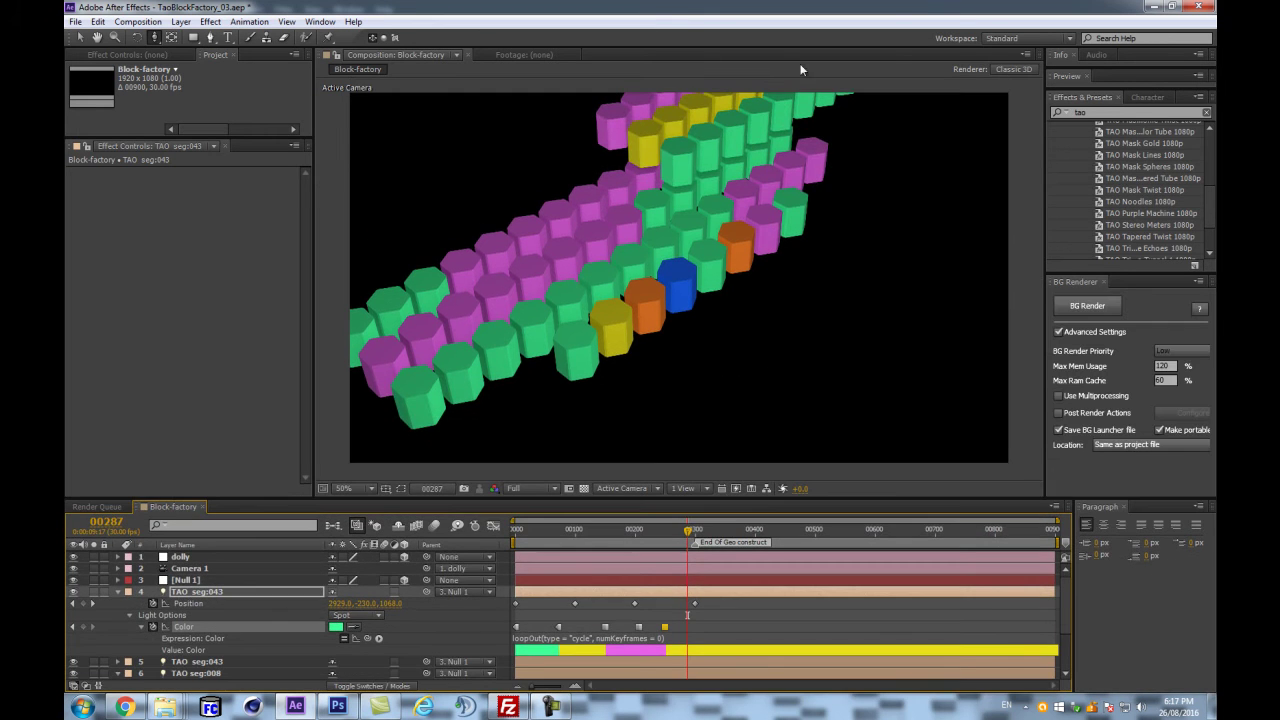
left_click(117, 591)
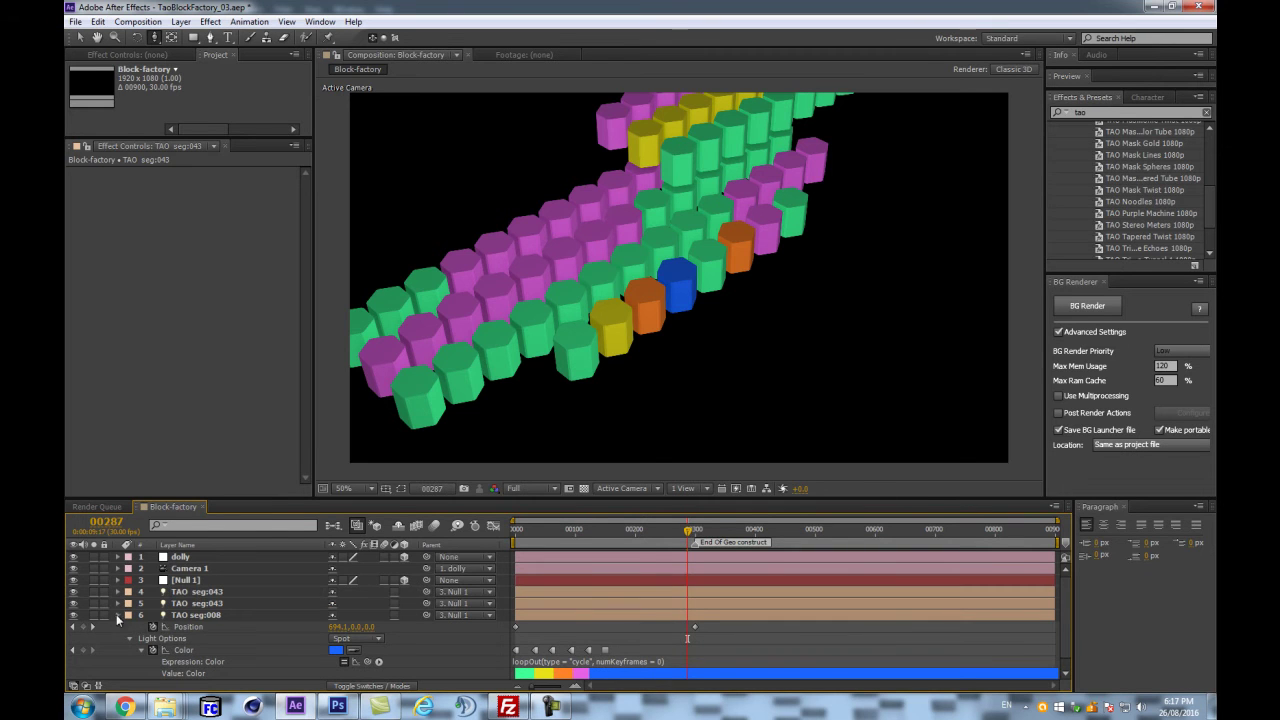
left_click(116, 614)
- Save the project, duplicate the upper TAO seg:043 light and rename the copy as TAO
left_click(176, 604)
left_click(190, 592)
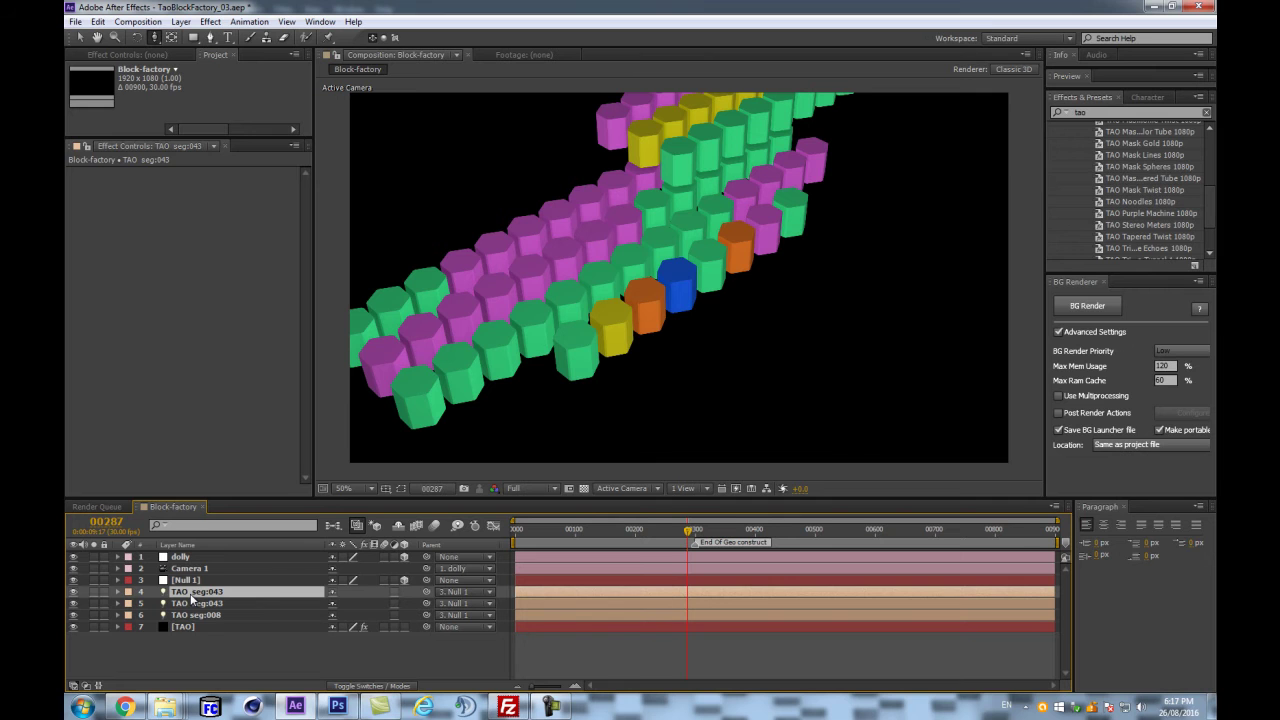
key("ctrl+s")
key("ctrl+d")
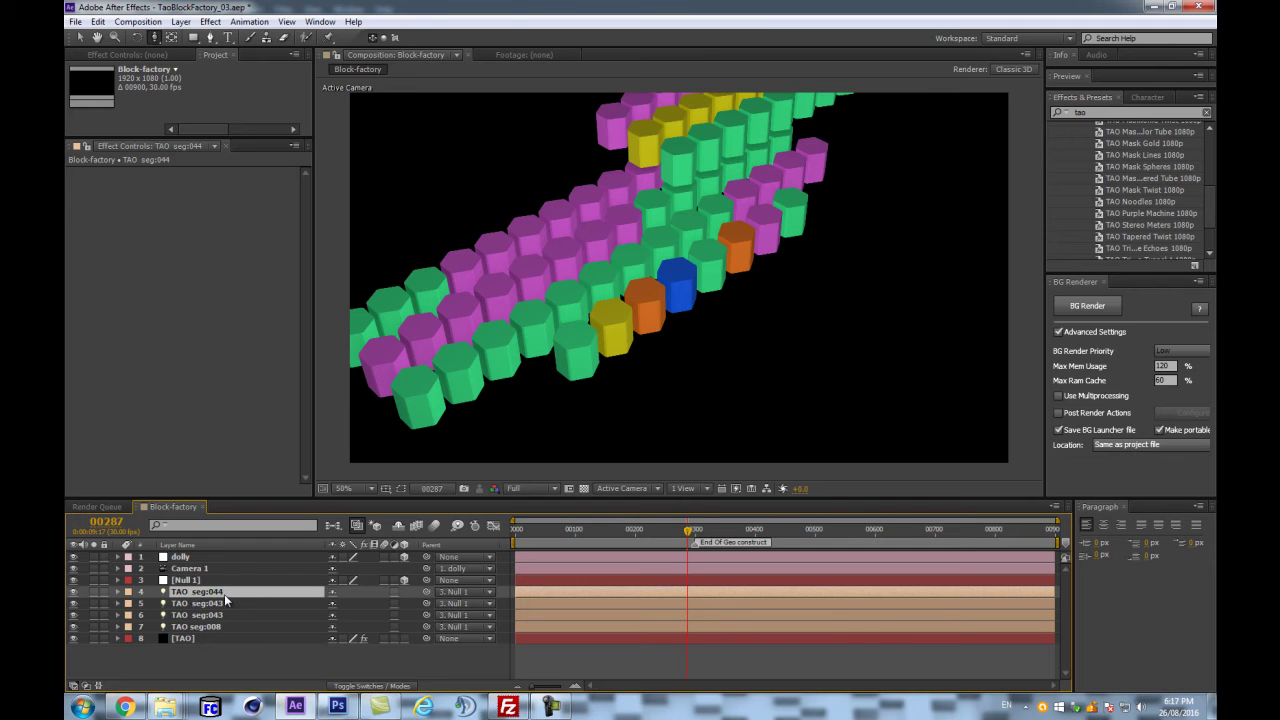
key("Return")
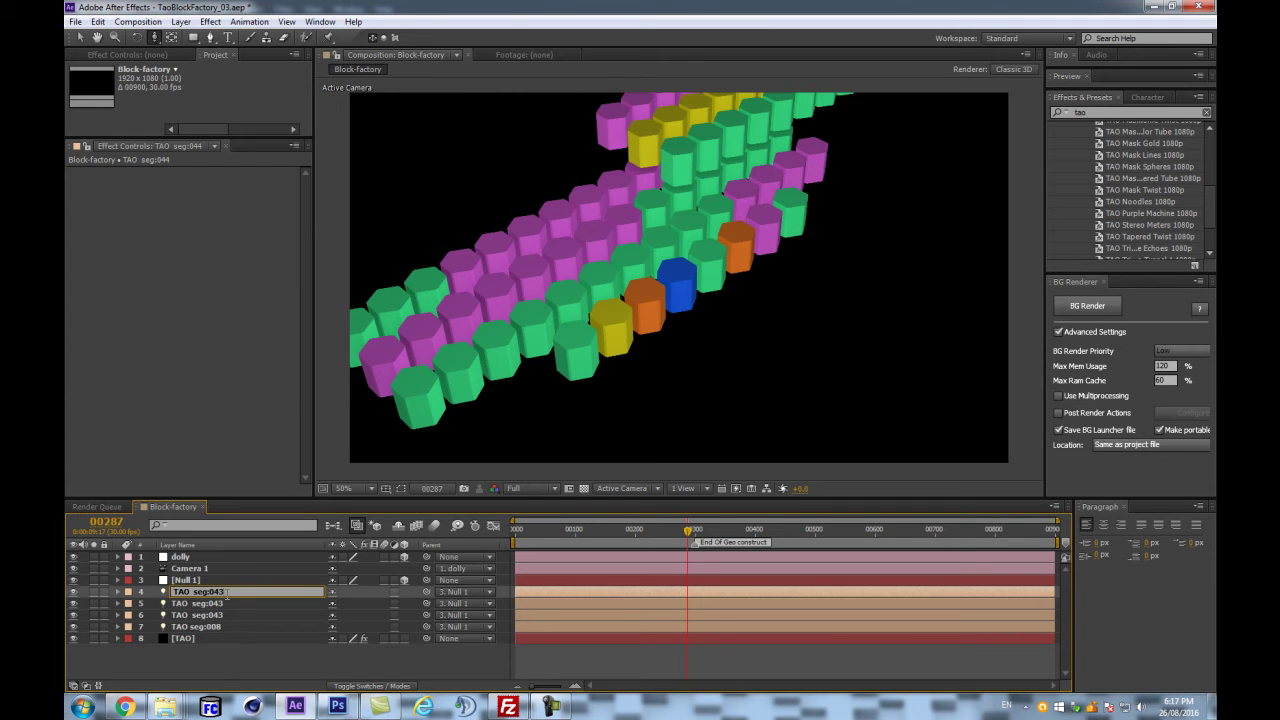
key("Return")
key("Return")
left_click_drag(191, 591, 304, 590)
key("BackSpace")
key("Return")
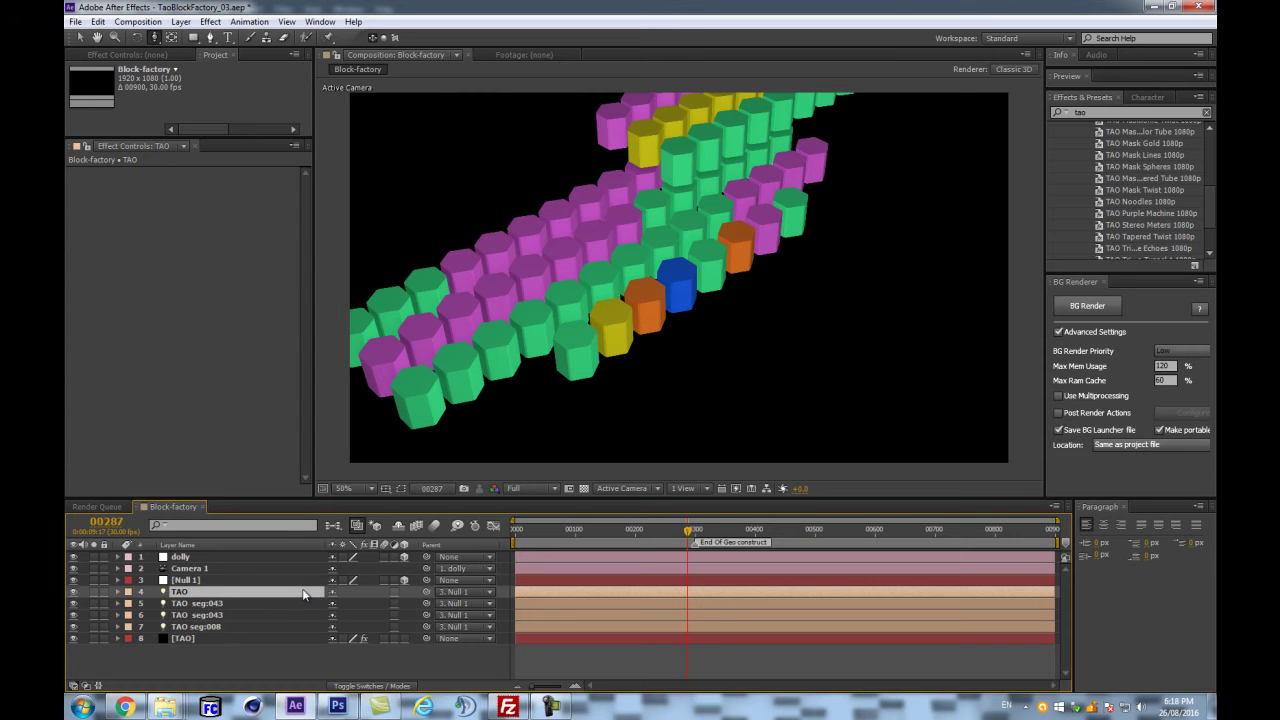
- Offset all the TAO light's Position keyframes together so its position at frame 0 is 1025, 1460, 539
key("p")
key("Home")
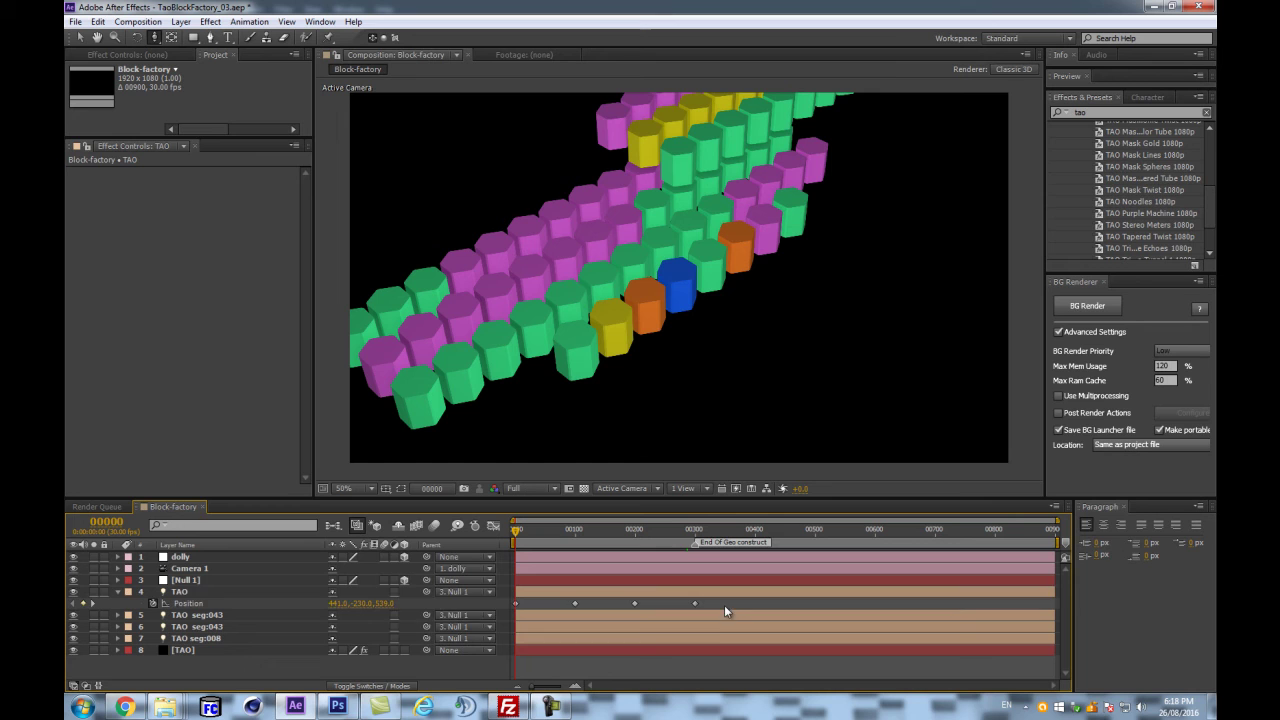
left_click_drag(725, 606, 461, 593)
key("ctrl+z")
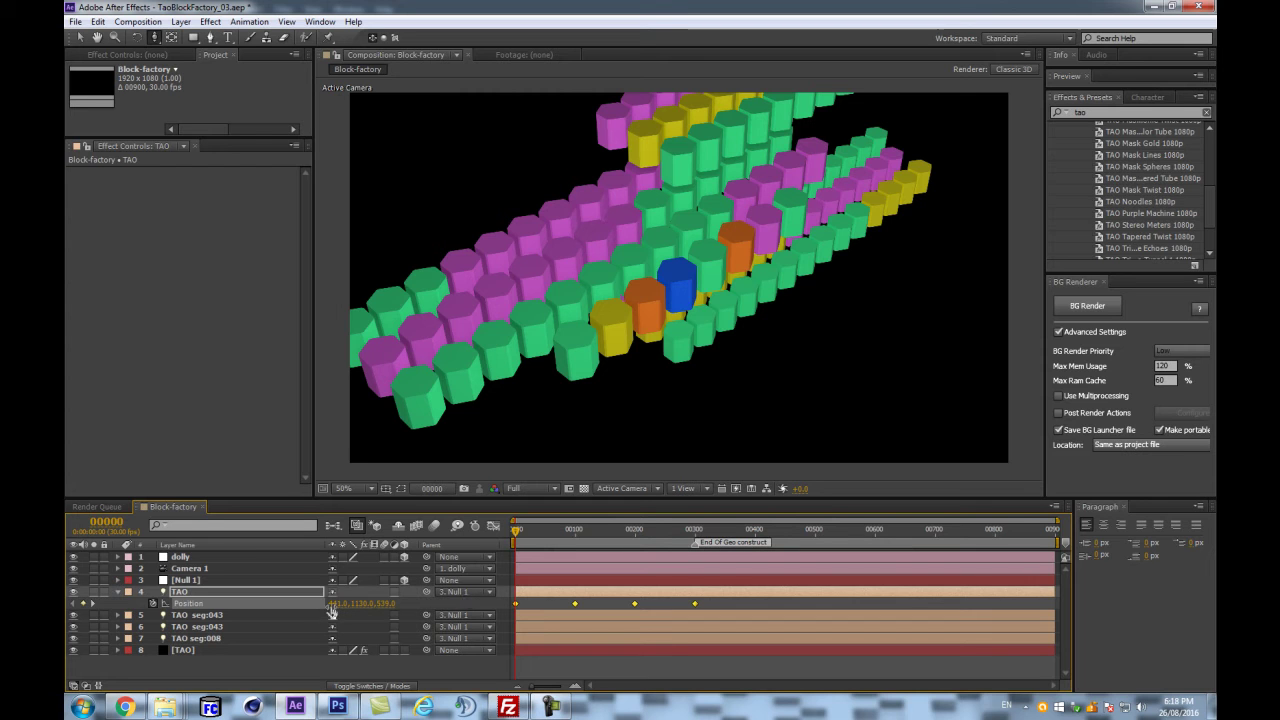
left_click_drag(333, 604, 363, 597)
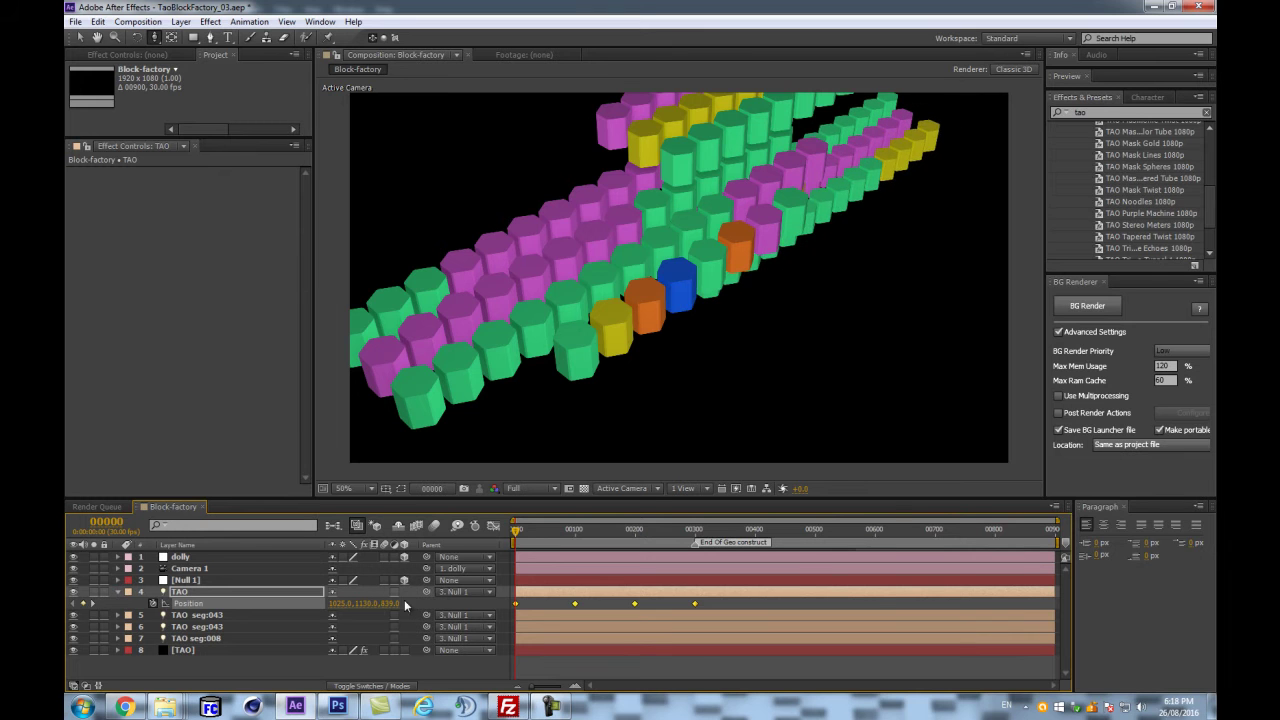
left_click_drag(365, 604, 398, 594)
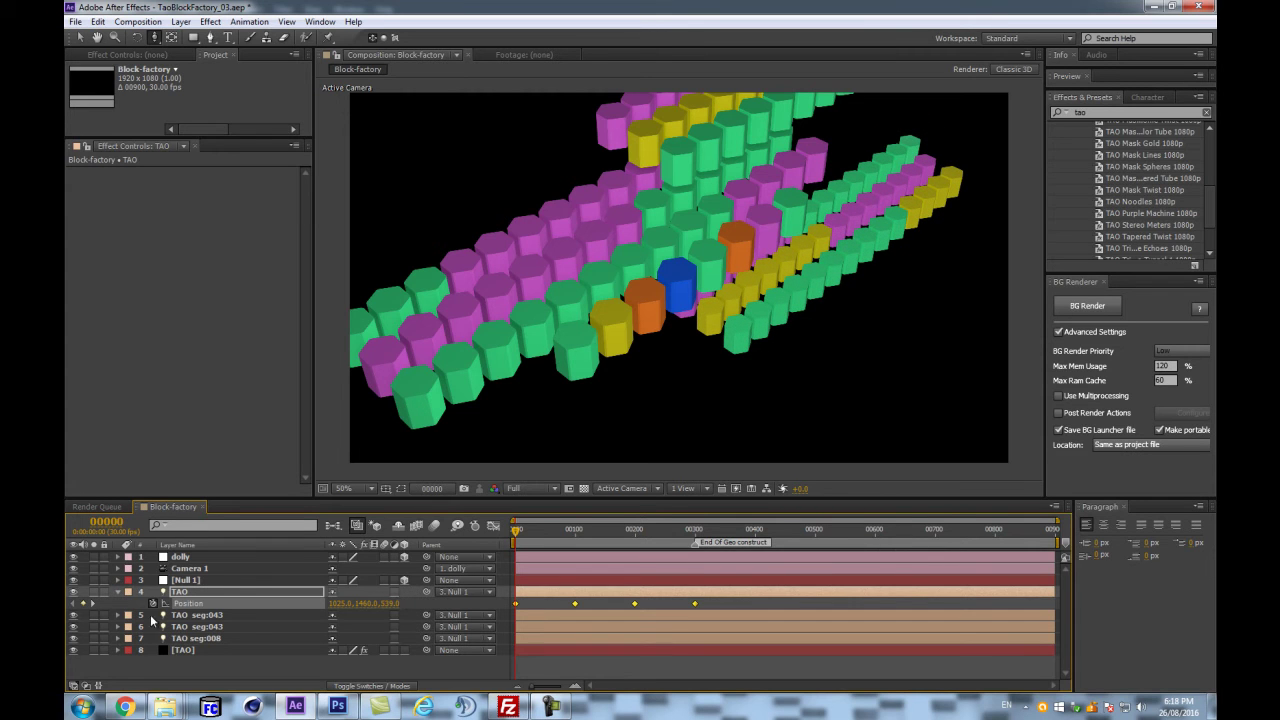
- Enable Size from Radius in the Paths from TAO Lights settings of the TAO effect
left_click(186, 660)
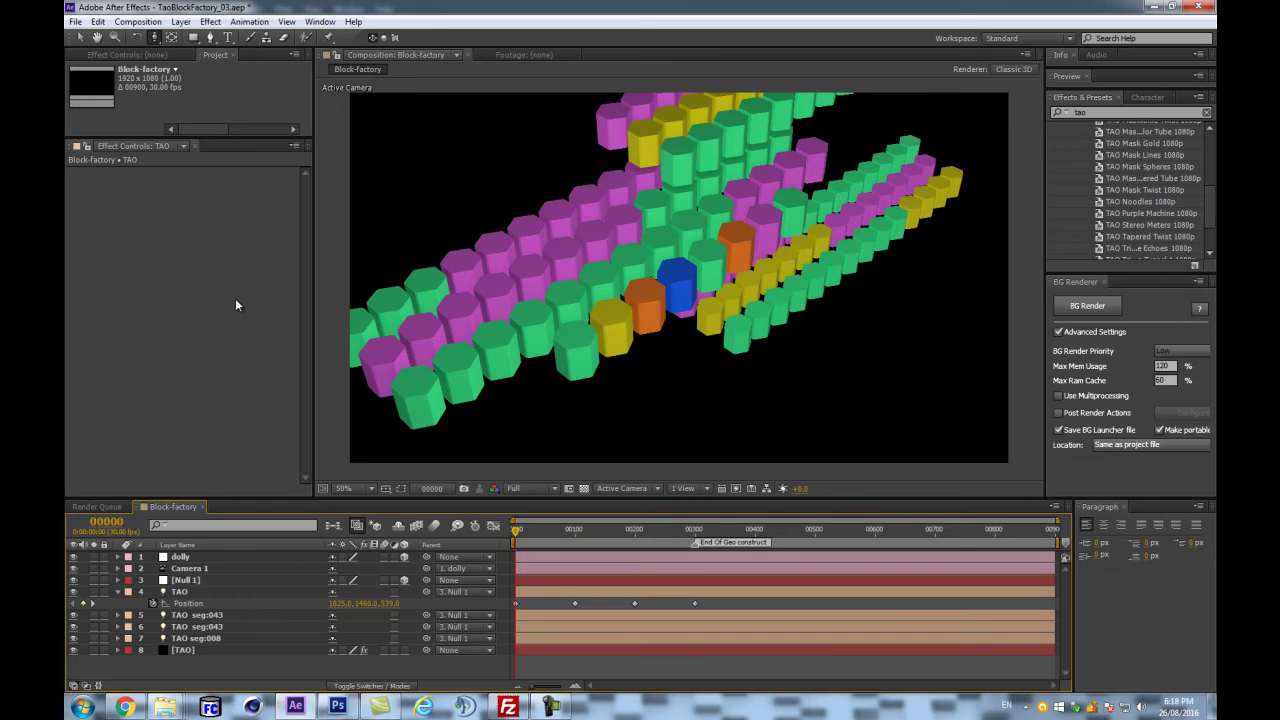
left_click(180, 650)
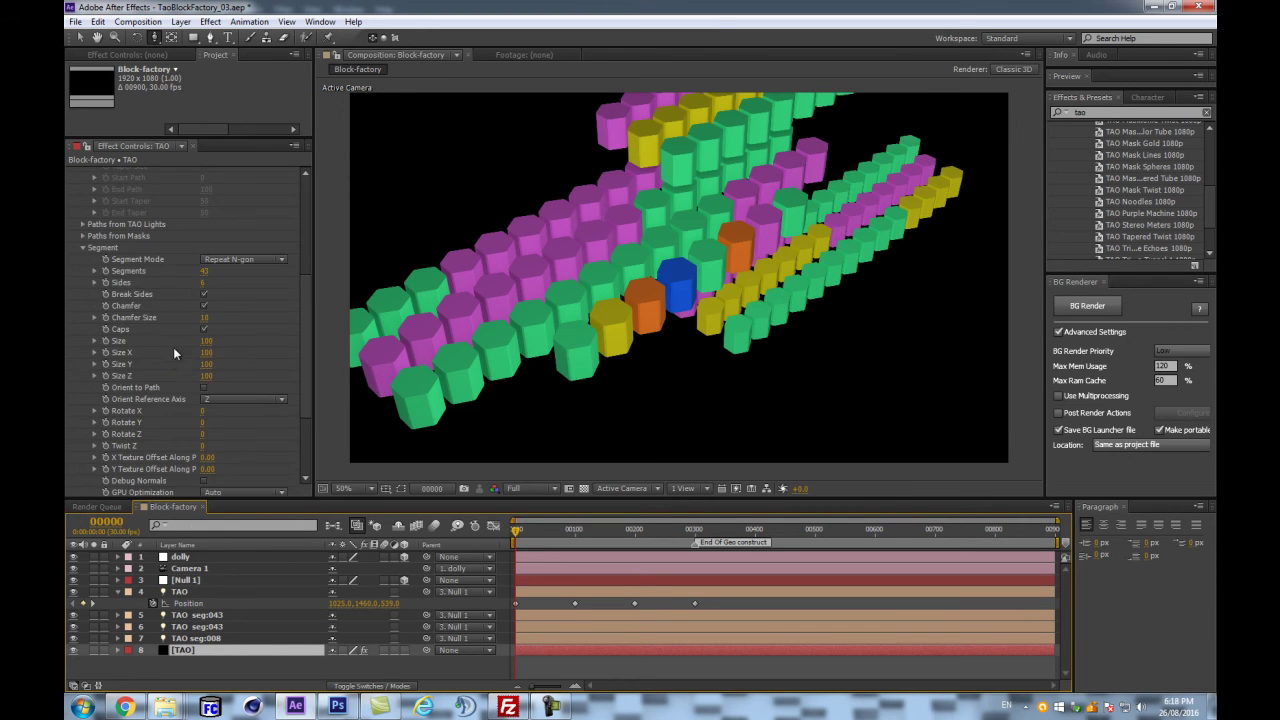
scroll(167, 344, "down", 4)
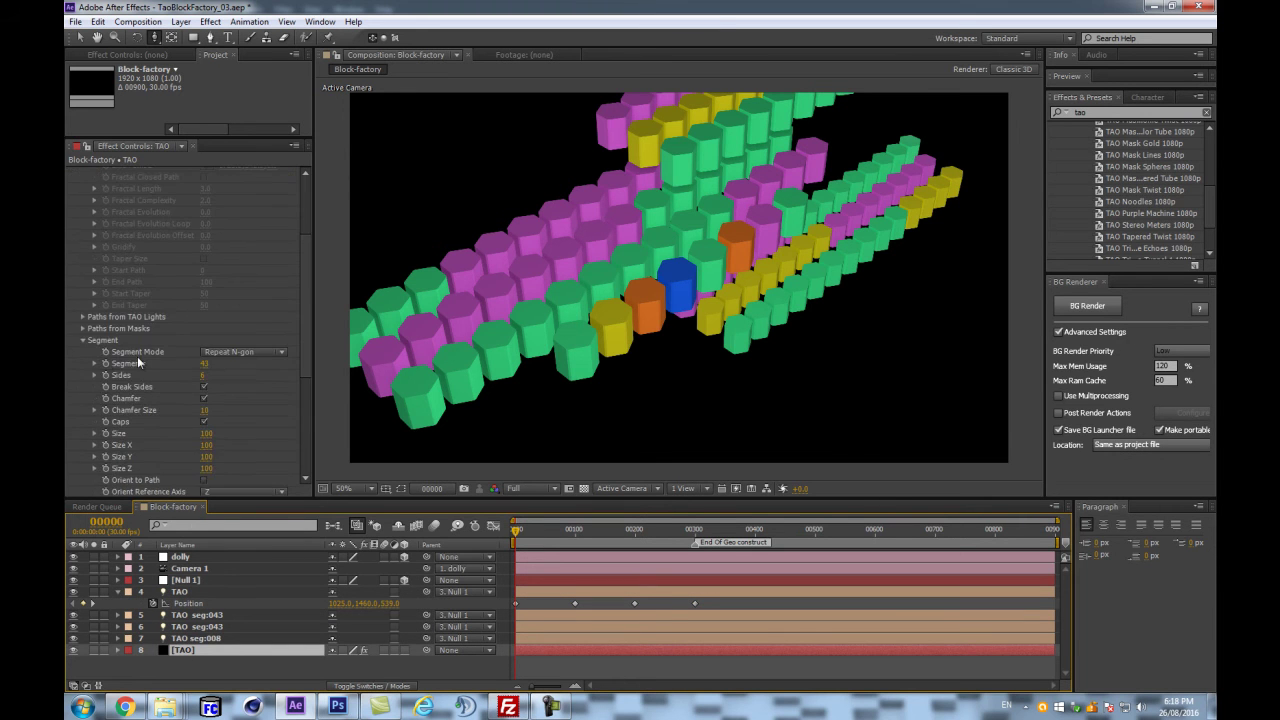
left_click(83, 317)
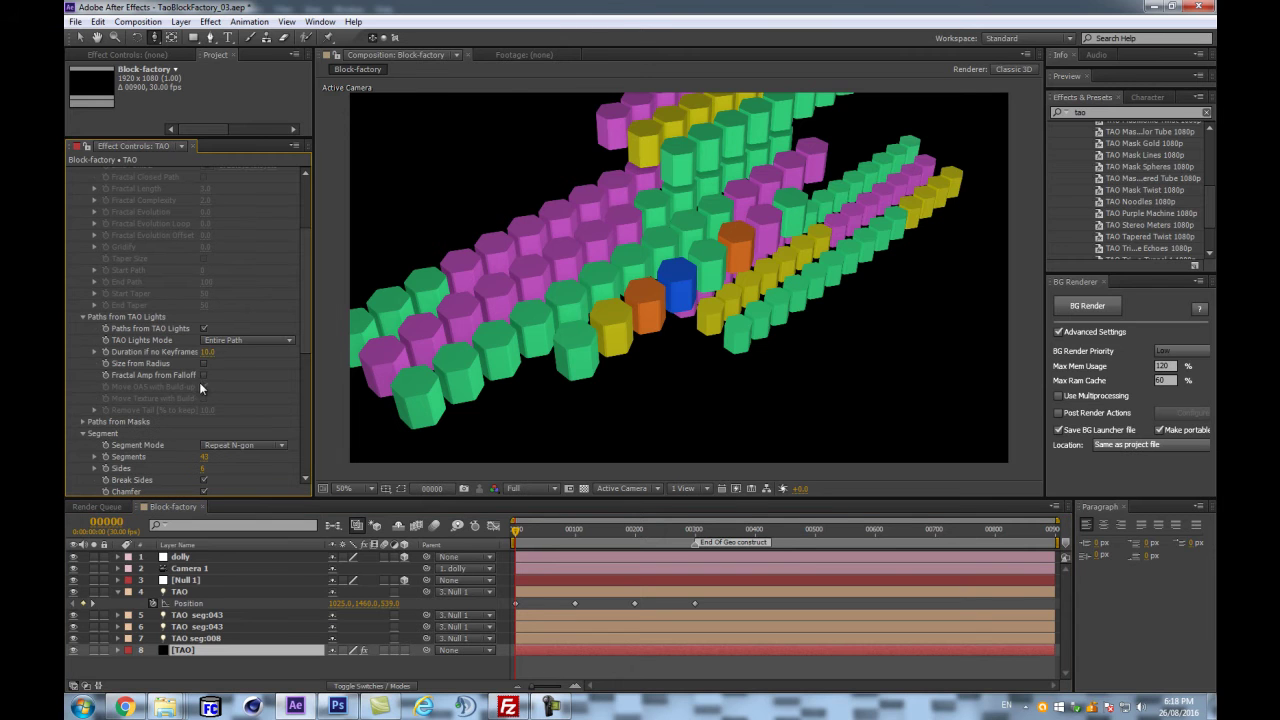
left_click(204, 363)
- Reveal the TAO light's options and set its Radius to 64
left_click(184, 592)
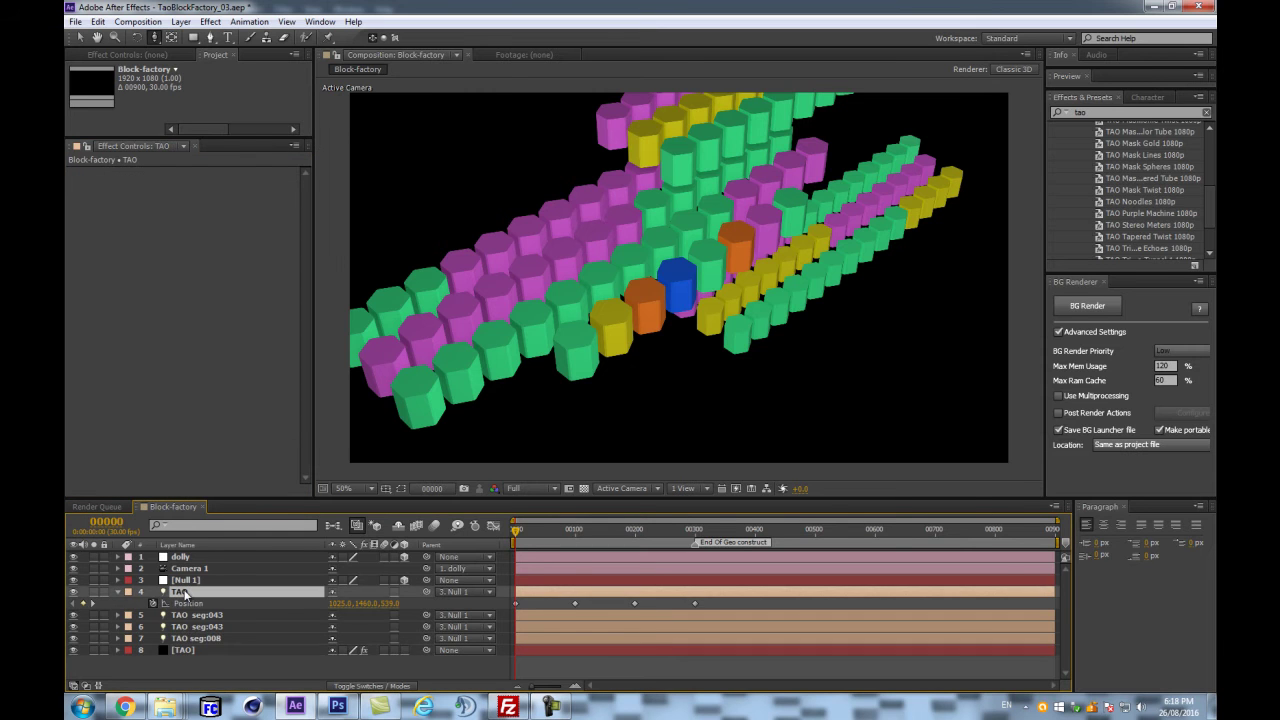
key("u")
key("u")
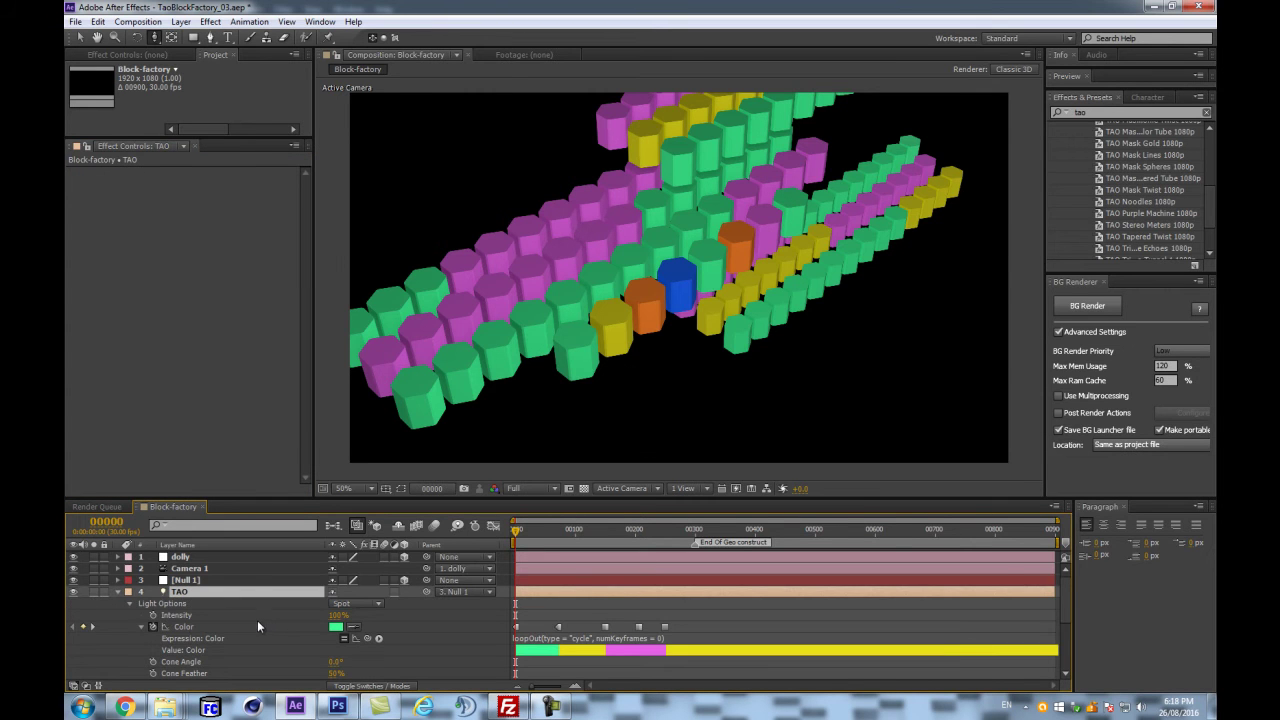
scroll(259, 626, "down", 3)
scroll(217, 567, "up", 3)
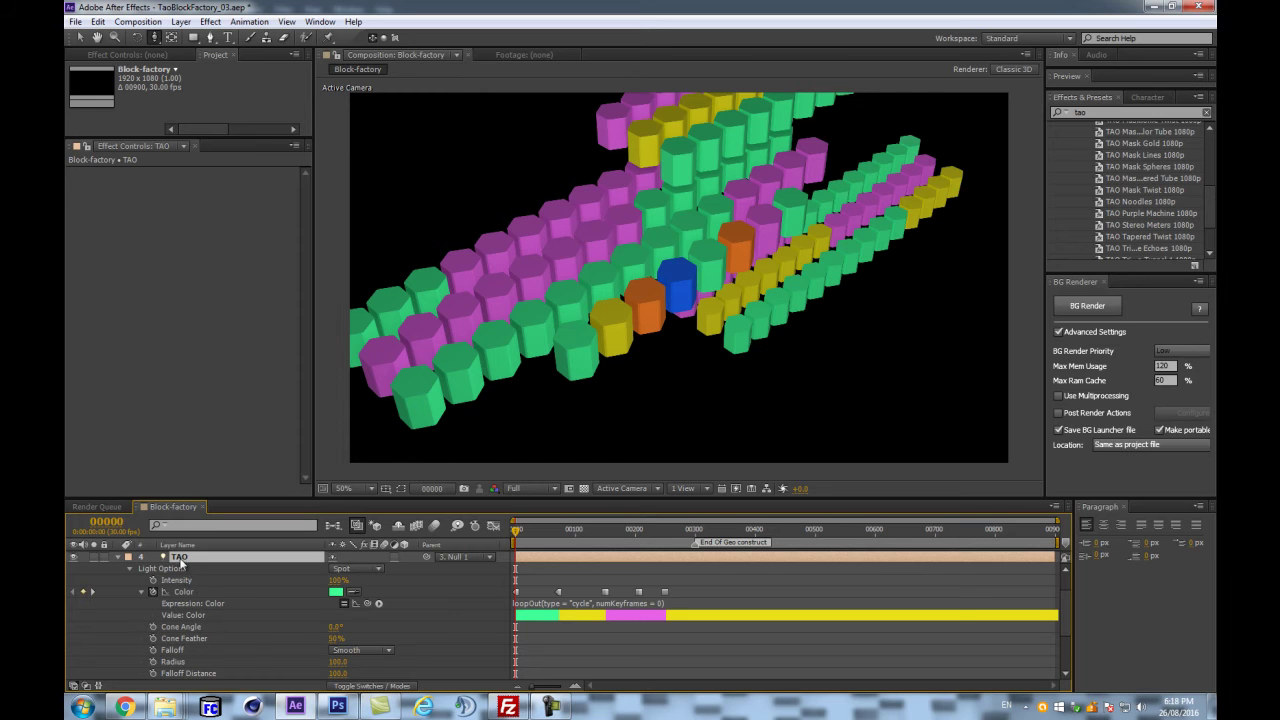
scroll(224, 619, "down", 3)
left_click_drag(321, 628, 314, 630)
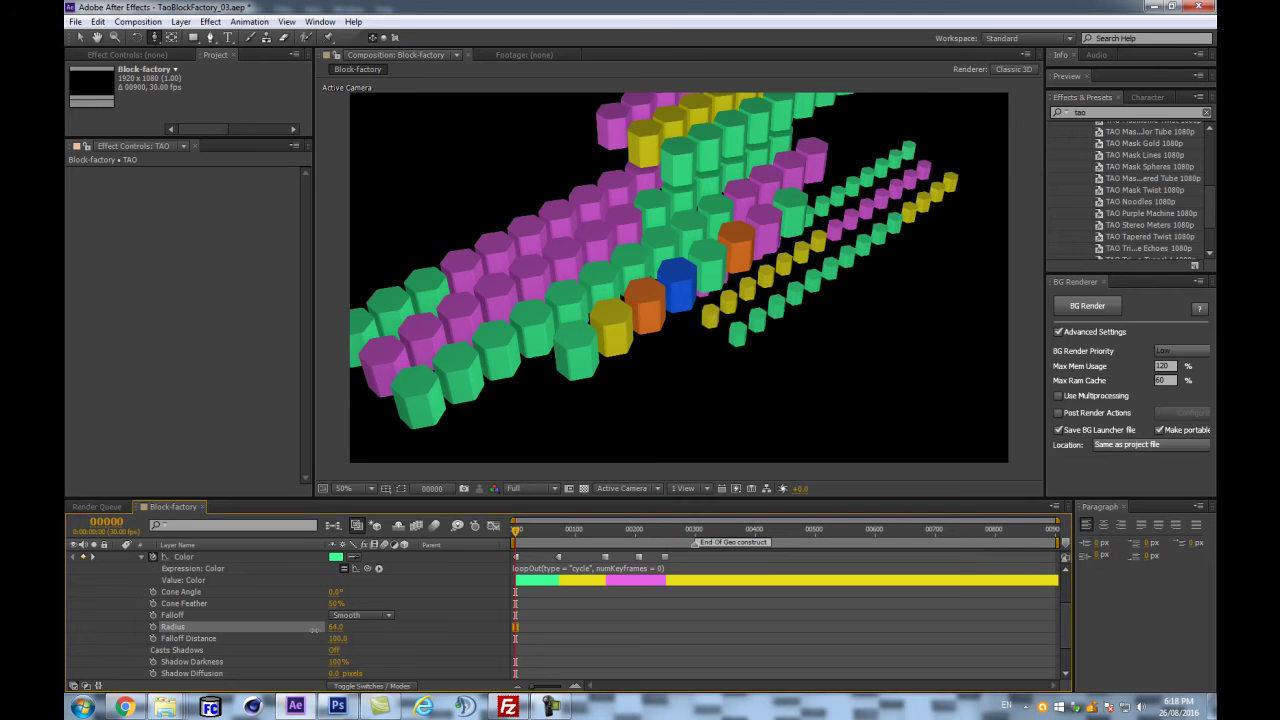
- Set the Segments count to 63 in the Segment settings of the TAO effect
scroll(213, 665, "down", 2)
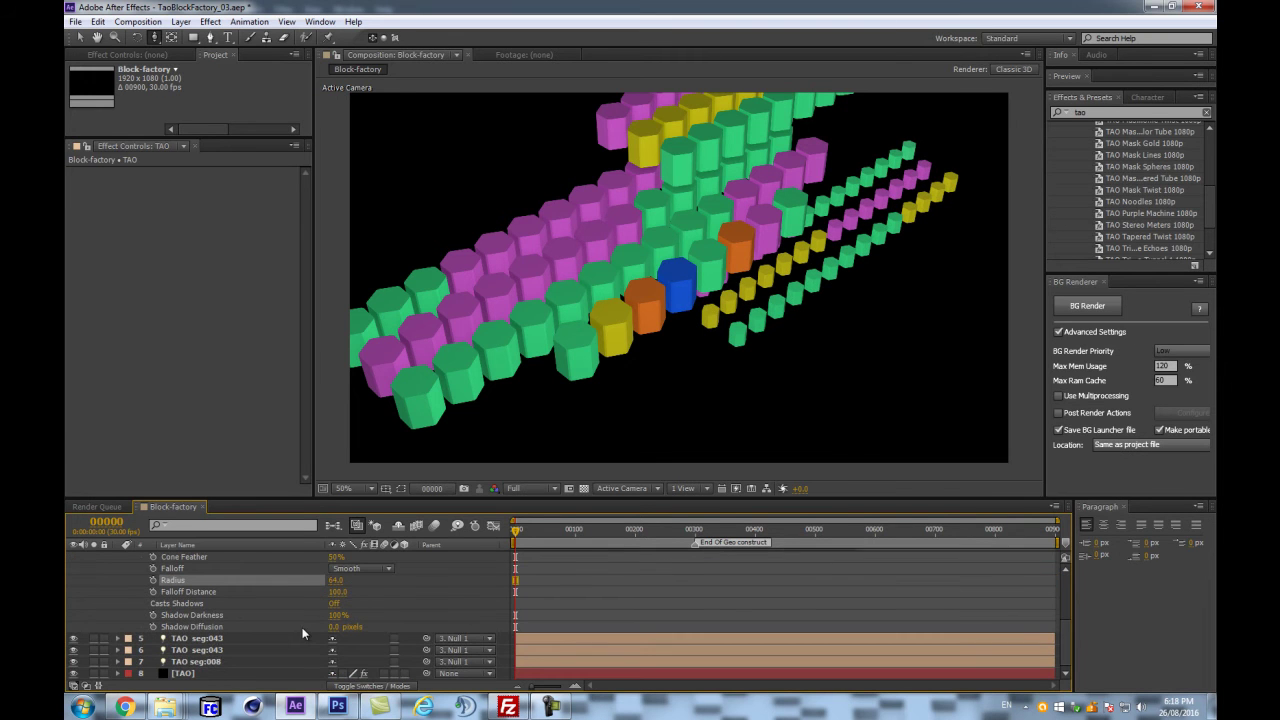
left_click(183, 673)
scroll(229, 437, "down", 3)
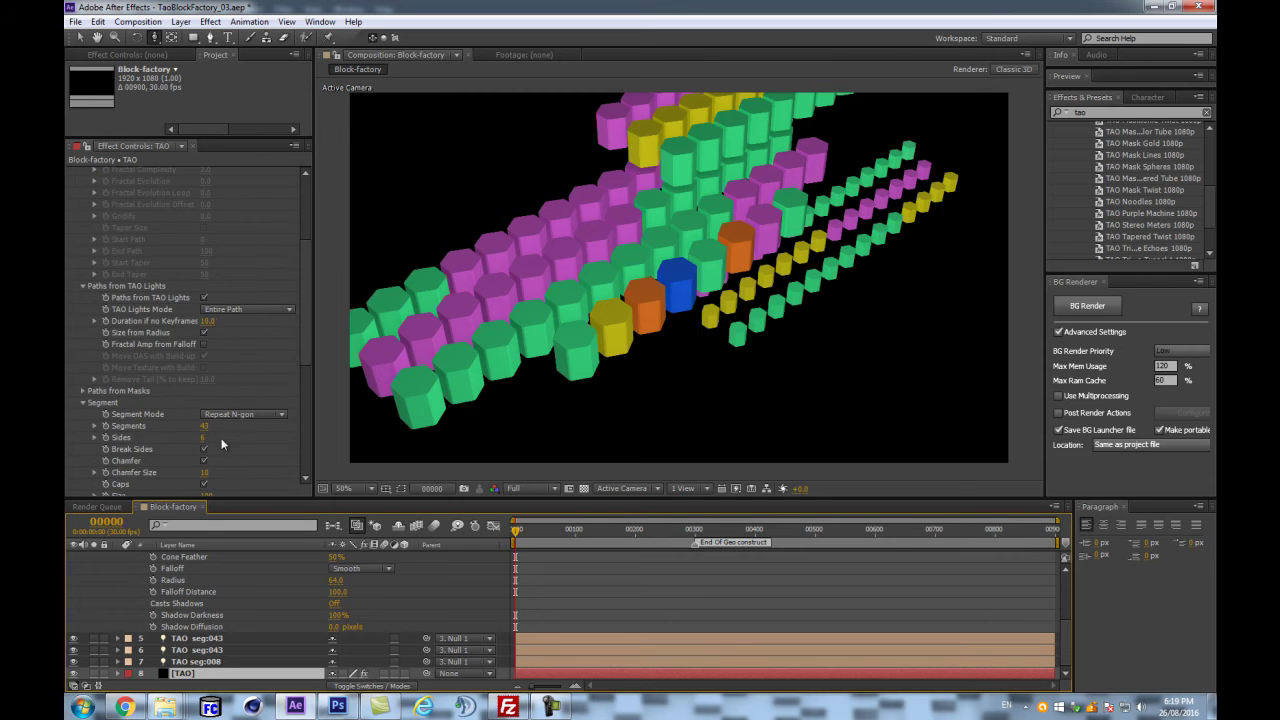
scroll(228, 428, "down", 3)
scroll(210, 619, "up", 2)
scroll(210, 640, "down", 1)
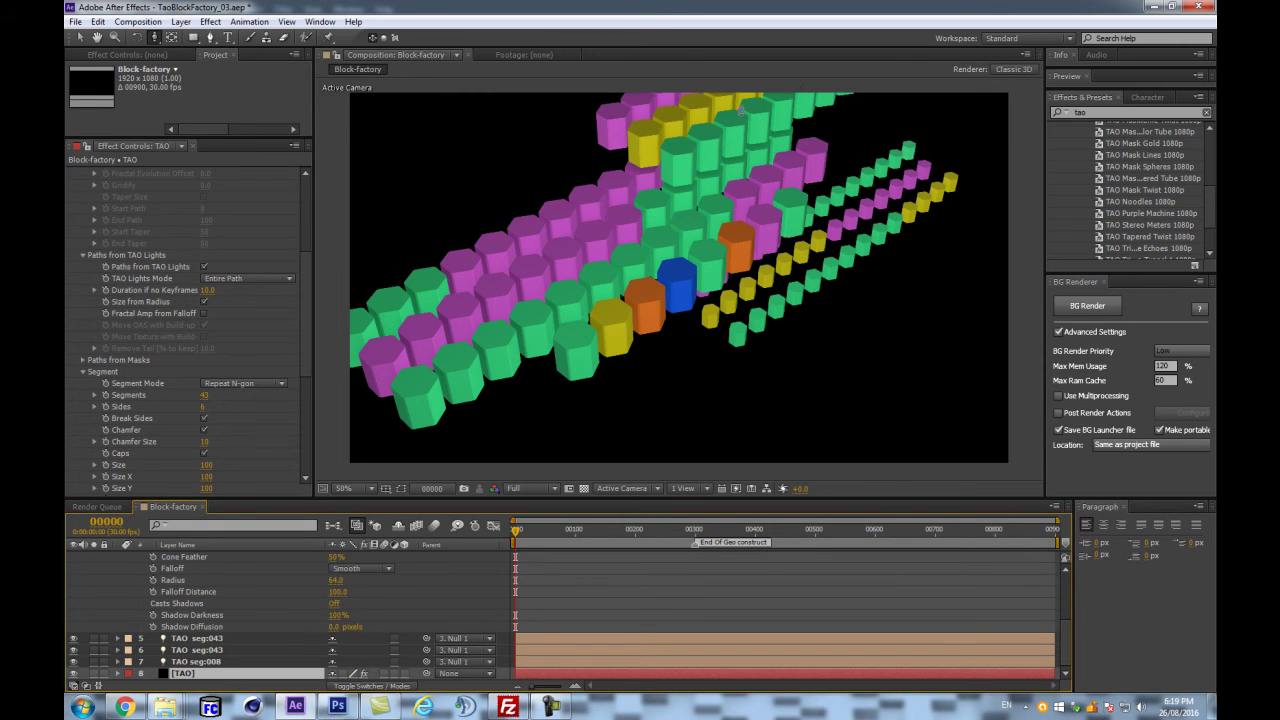
left_click_drag(205, 395, 219, 394)
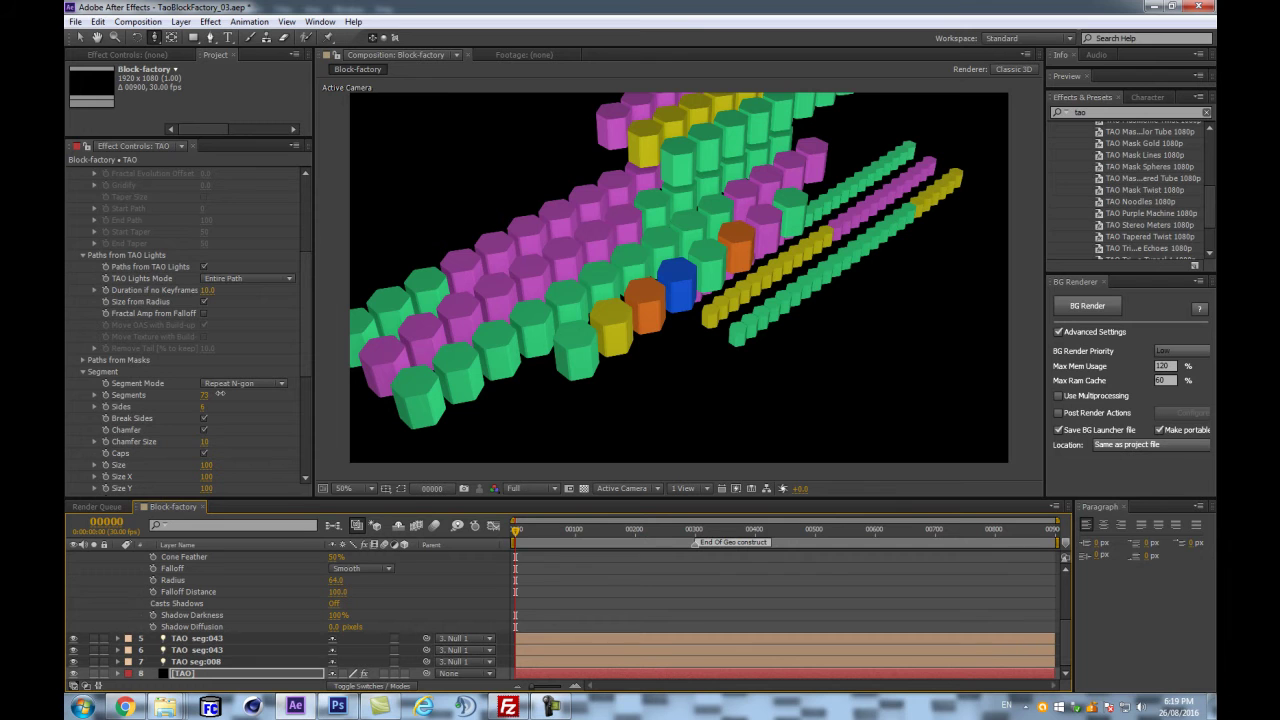
mouse_move(219, 394)
left_mouse_down()
mouse_move(230, 392)
mouse_move(213, 394)
left_mouse_up()
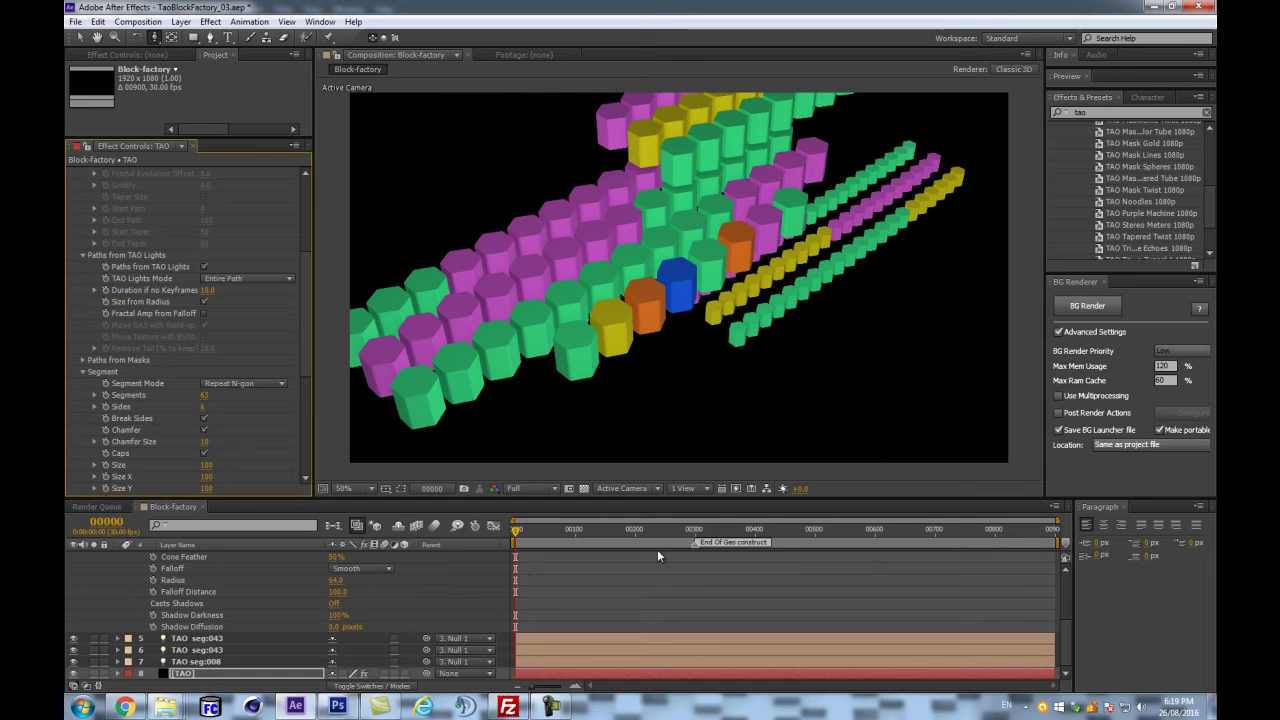
- Reveal the TAO light's Position keyframes in a closer timeline view and examine the motion from frame 0 to frame 99
scroll(580, 562, "up", 3)
key("=")
key("=")
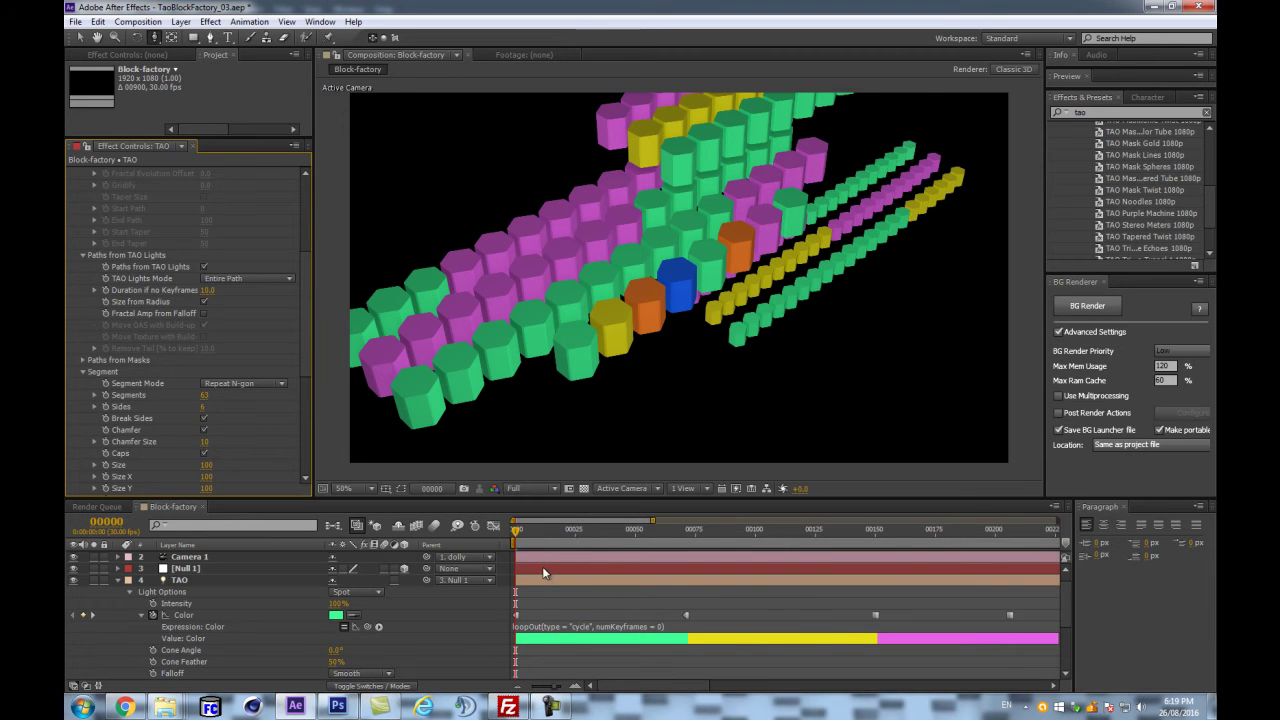
left_click_drag(629, 530, 687, 529)
left_click(201, 577)
key("p")
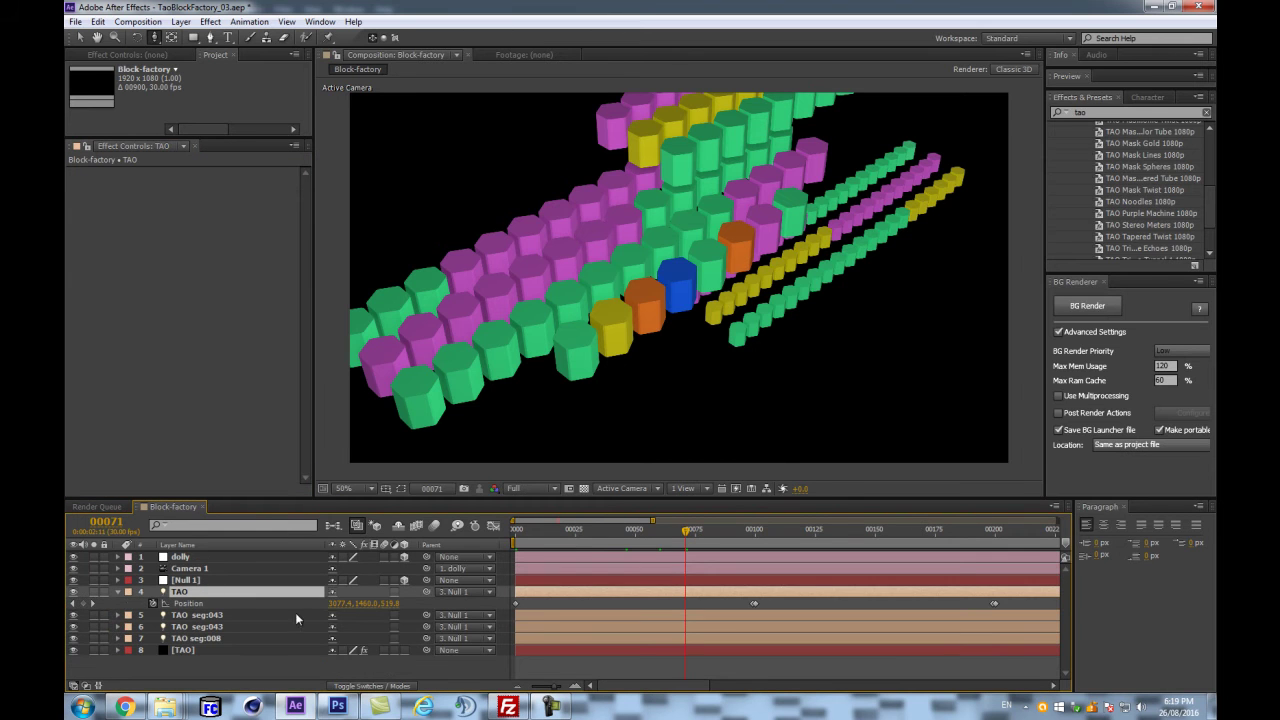
left_click_drag(687, 535, 739, 535)
key("Home")
left_click_drag(531, 529, 721, 521)
key("Home")
left_click_drag(515, 568, 752, 567)
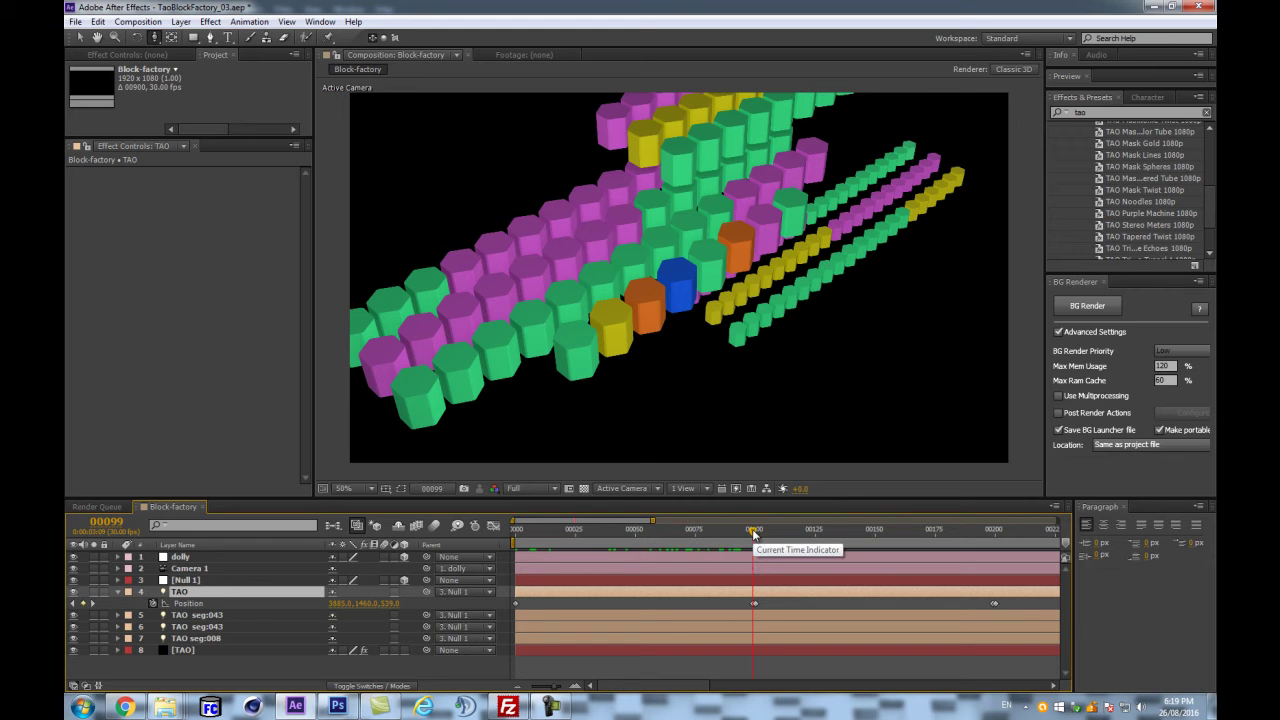
- Examine the TAO light's Position keyframes around frame 99 and scrub the opening frames at a different timeline scale
key("=")
key("=")
key("minus")
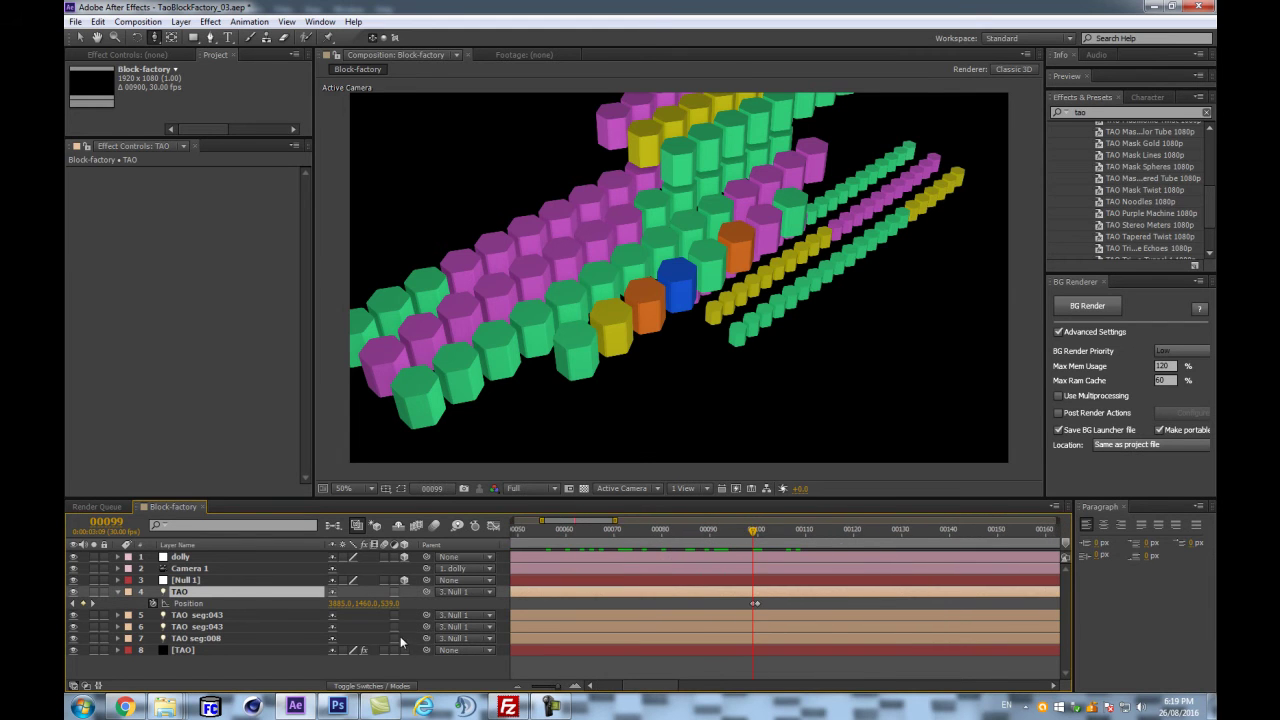
left_click_drag(541, 530, 272, 547)
left_click_drag(515, 536, 764, 532)
key("minus")
key("minus")
key("minus")
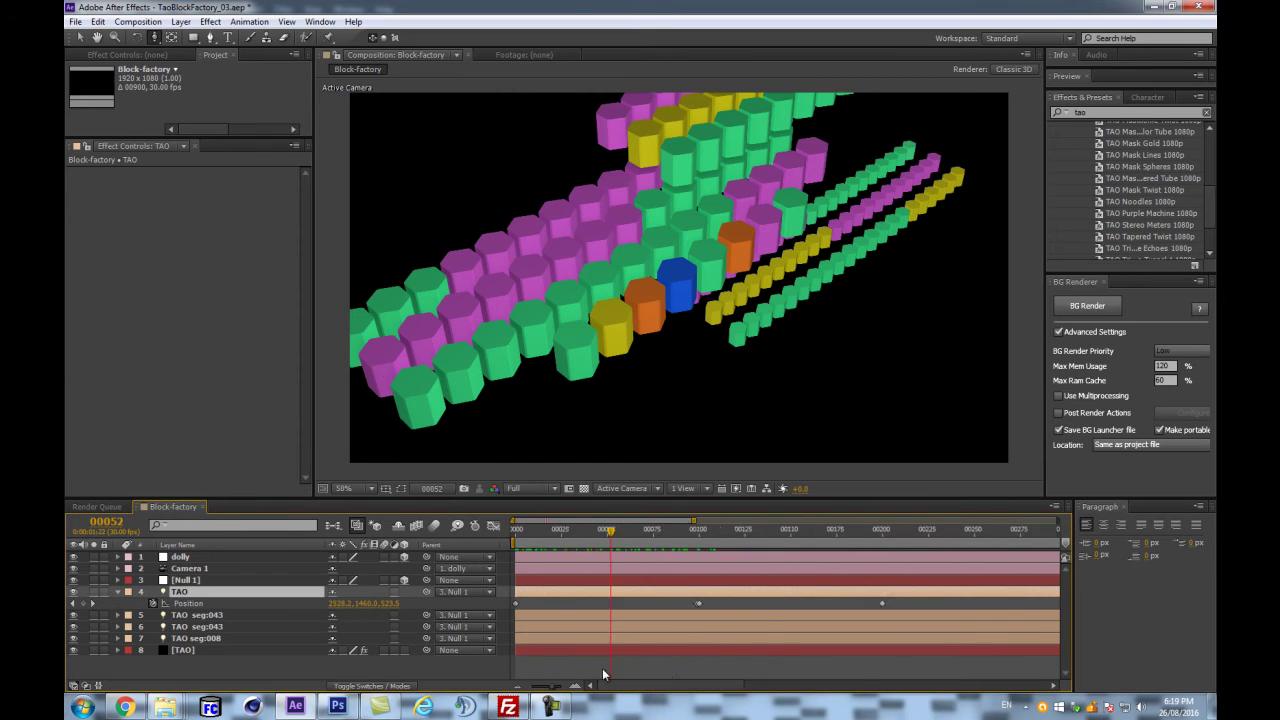
- Set the spatial interpolation of all the TAO light's Position keyframes to Linear and scrub the motion to frame 46
left_click_drag(706, 601, 470, 612)
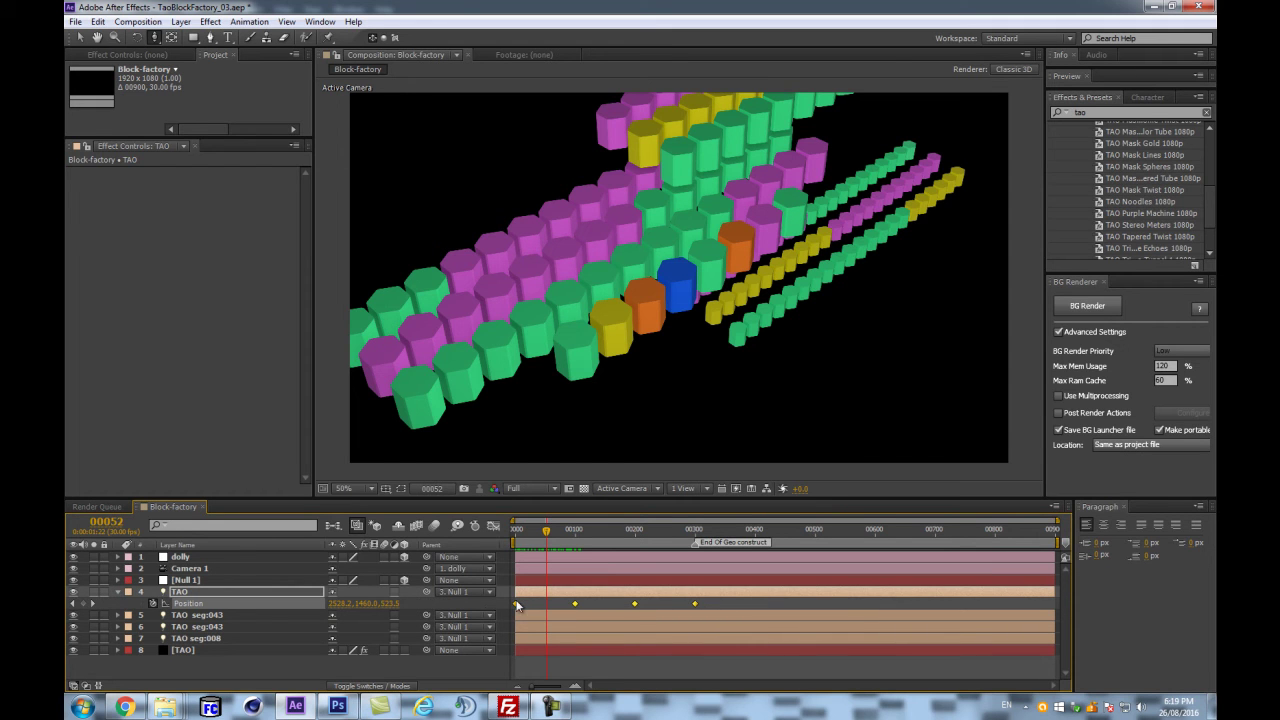
mouse_move(516, 605)
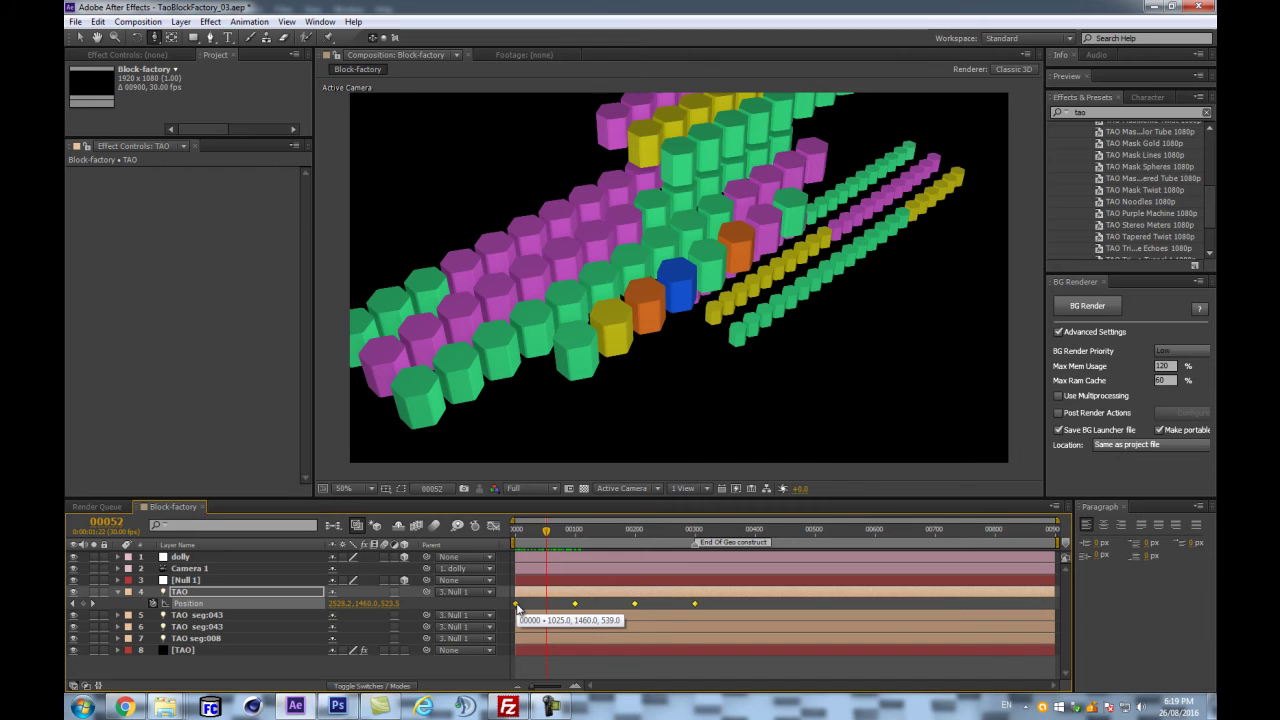
right_click(516, 606)
left_click(623, 549)
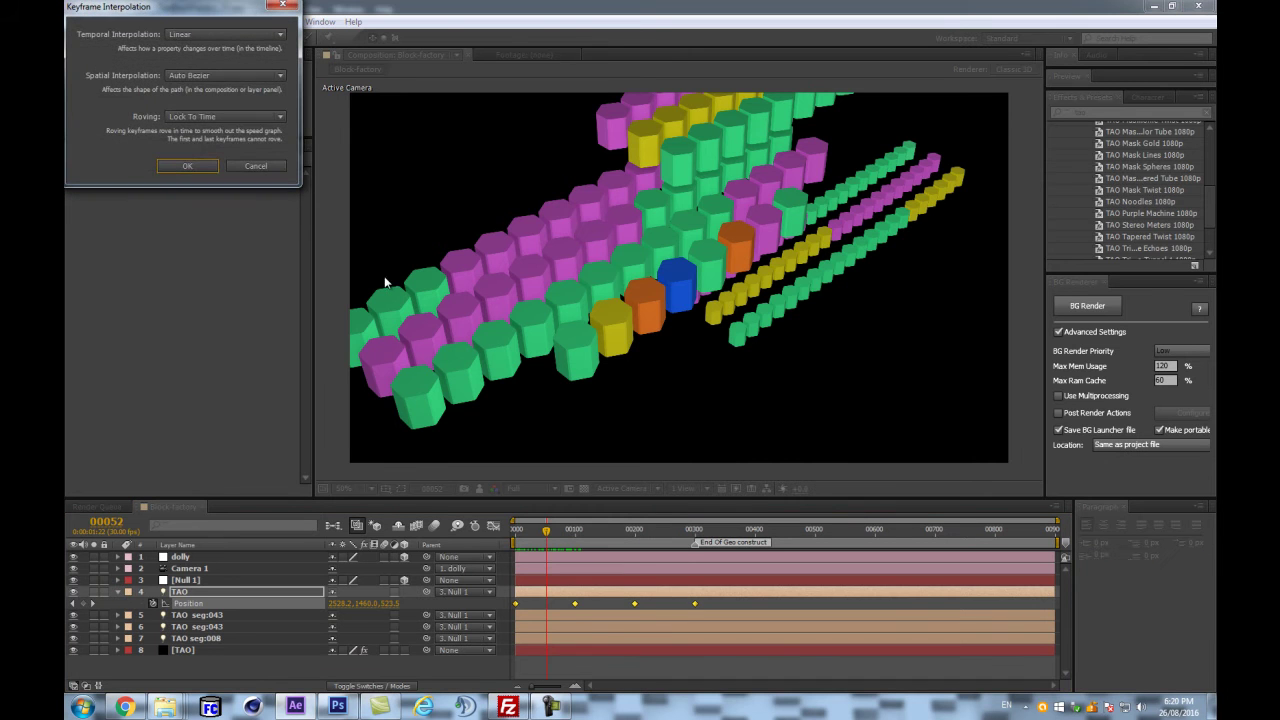
left_click(204, 74)
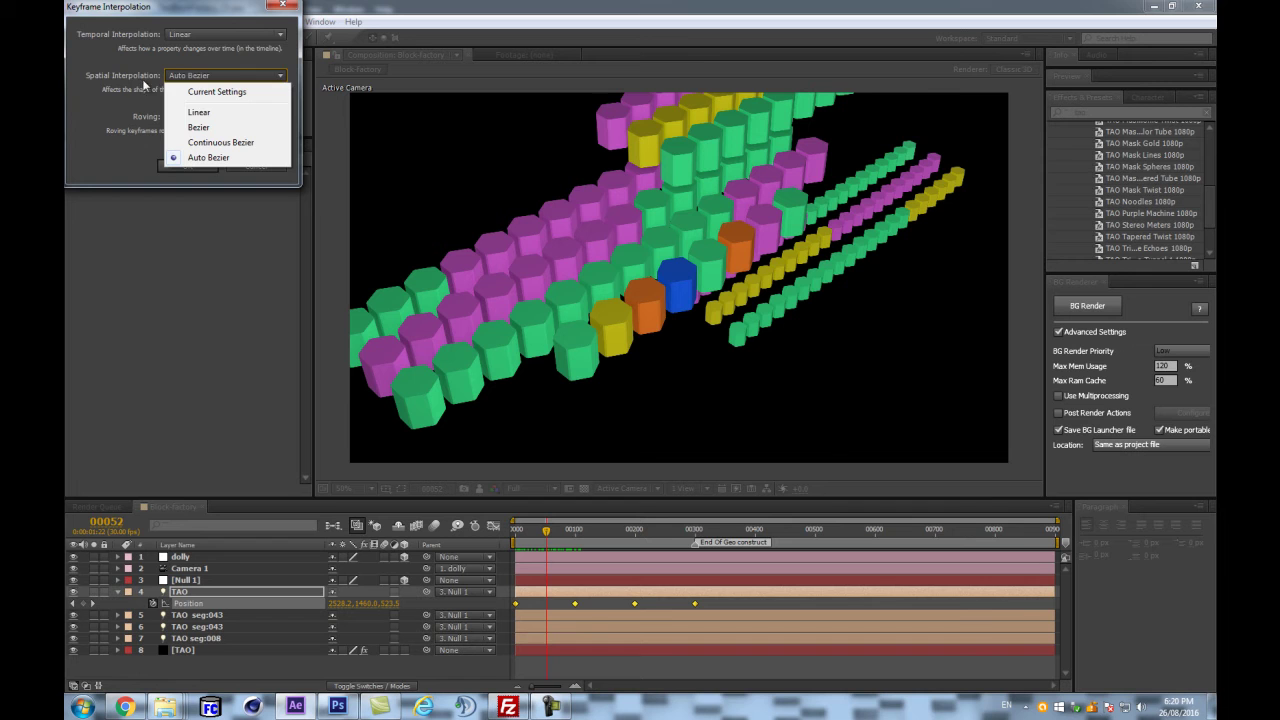
left_click(199, 113)
left_click(200, 164)
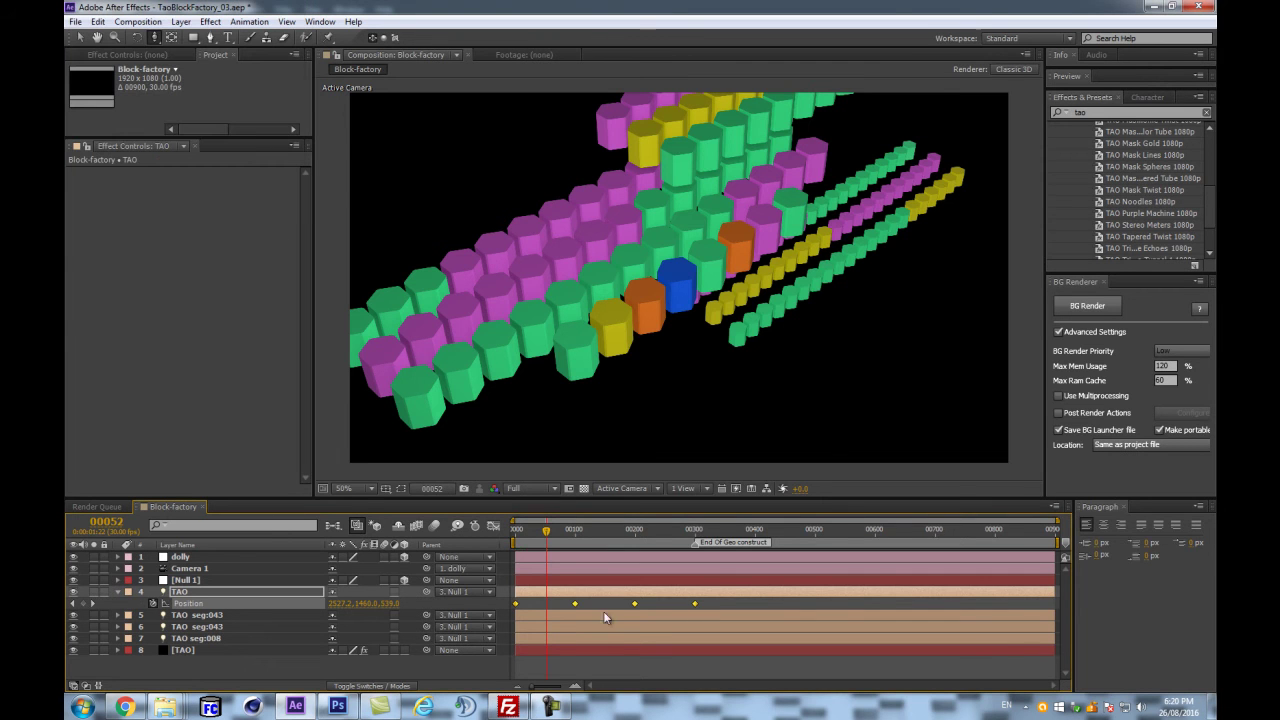
scroll(604, 625, "up", 3)
left_click_drag(567, 612, 660, 612)
mouse_move(608, 531)
left_mouse_down()
mouse_move(503, 540)
mouse_move(640, 528)
mouse_move(627, 527)
left_mouse_up()
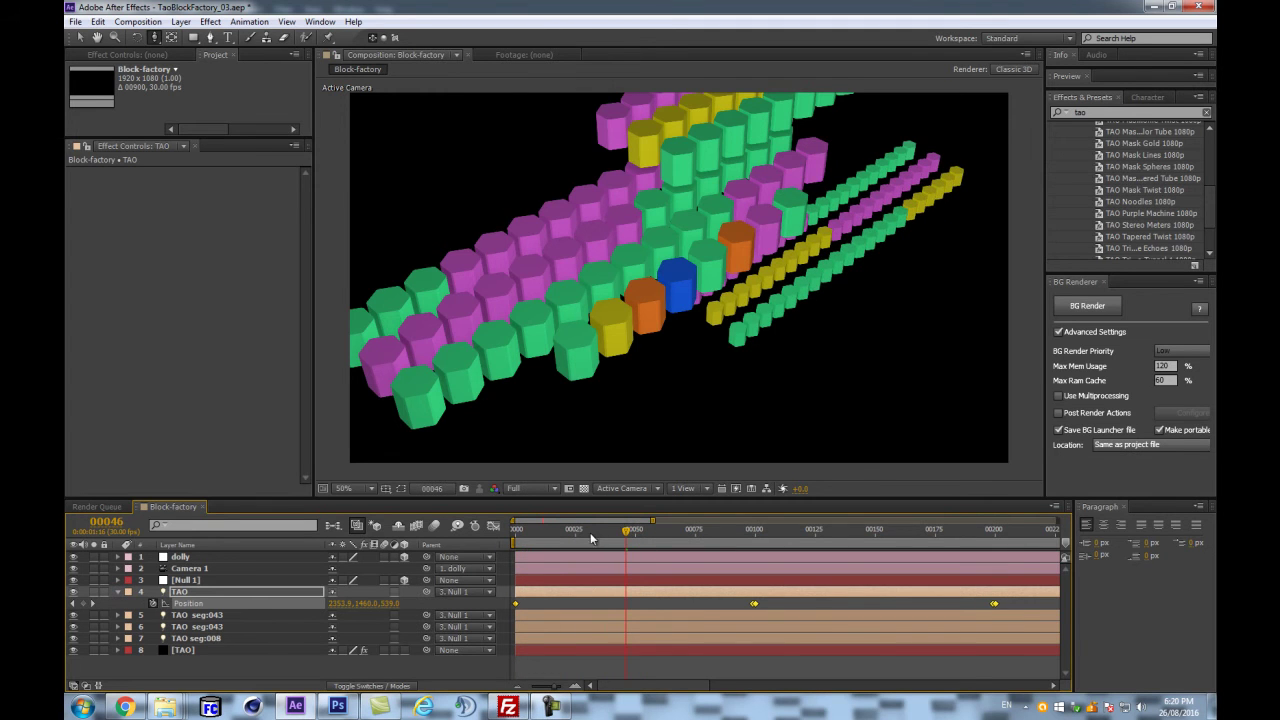
- Reveal the keyframed properties of the two TAO seg:043 lights and the TAO seg:008 light
key("minus")
key("minus")
left_click(290, 615)
left_click(203, 638, "shift")
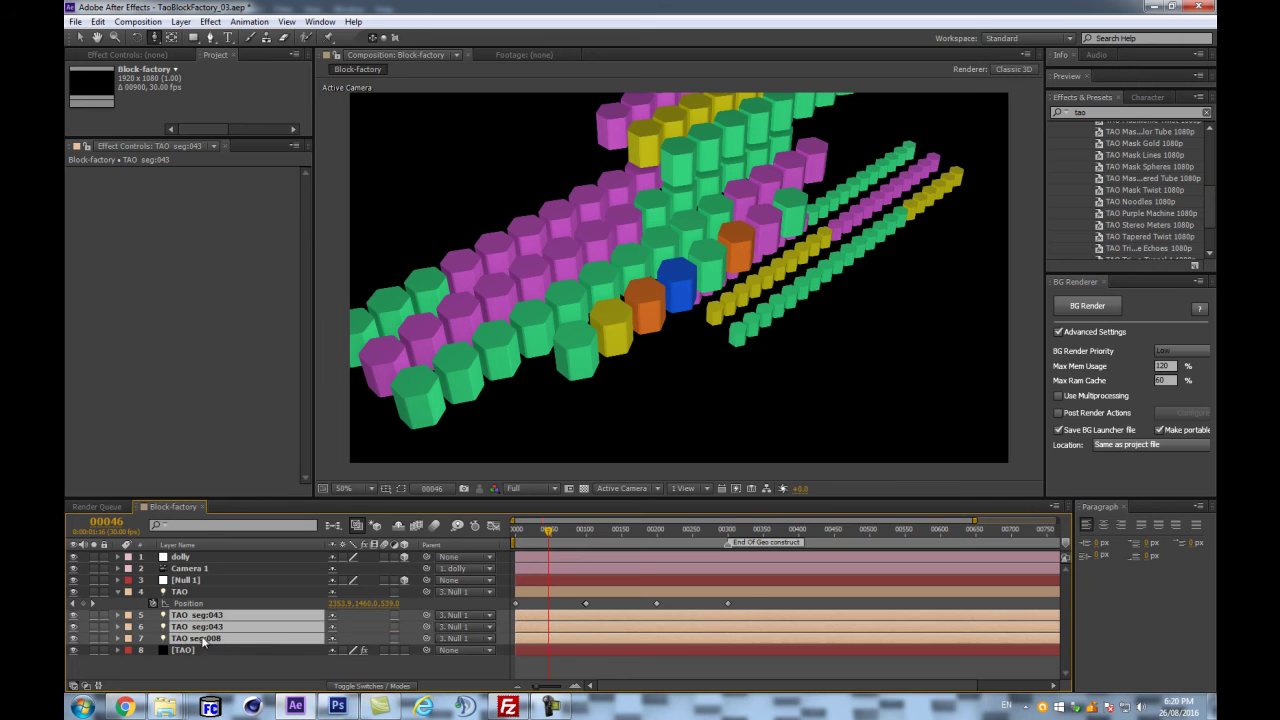
key("u")
- Set the spatial interpolation of the Position keyframes on both TAO seg:043 lights and the TAO seg:008 light to Linear
left_click_drag(757, 630, 451, 628)
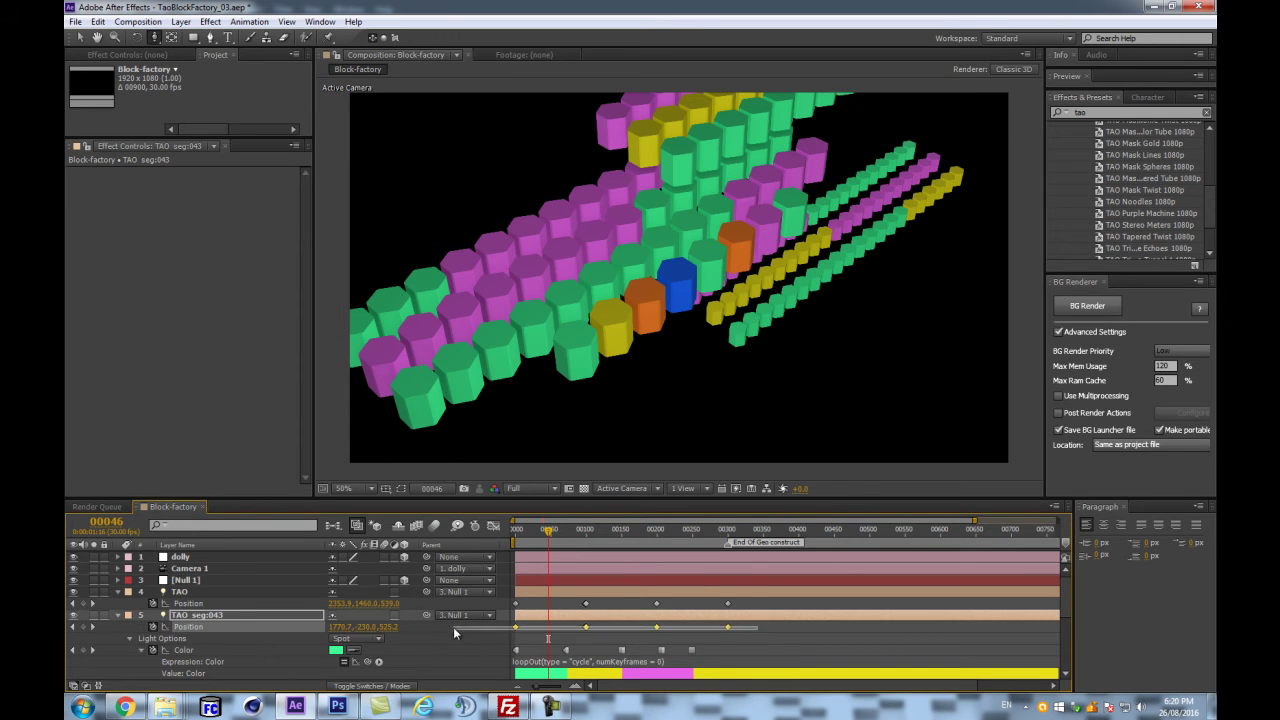
scroll(453, 627, "down", 2)
scroll(641, 601, "down", 3)
scroll(737, 614, "up", 1)
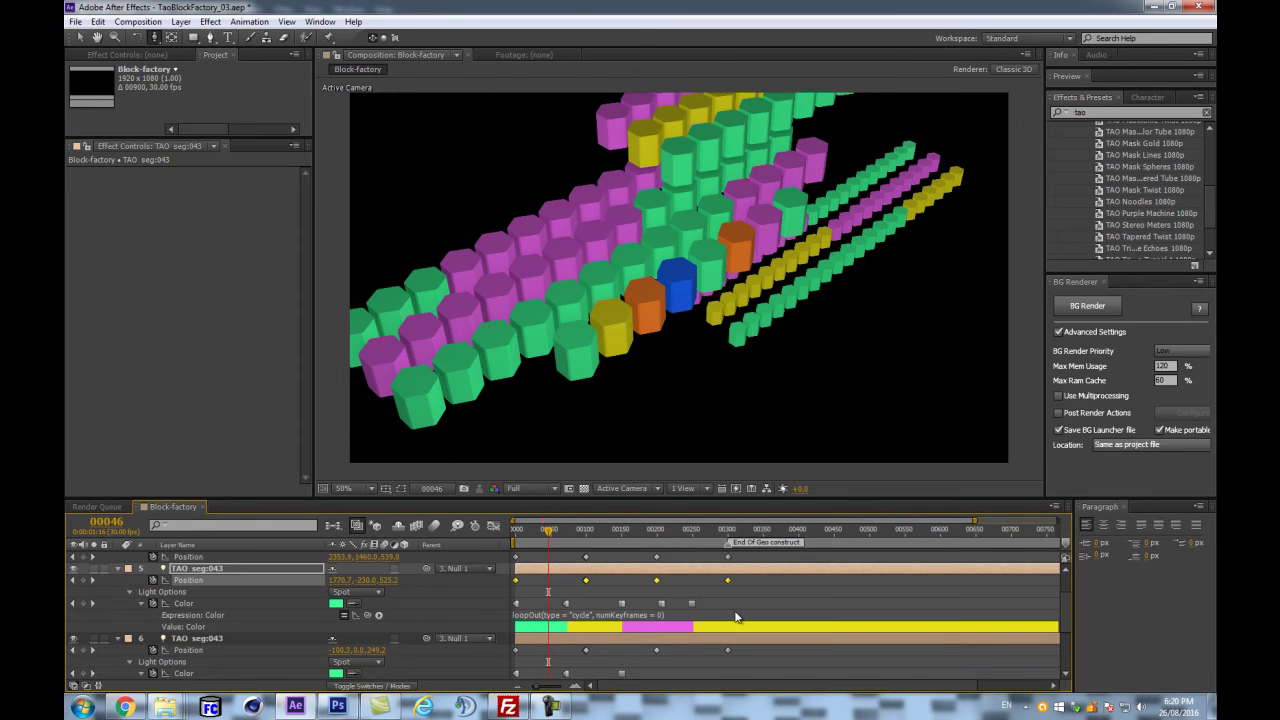
key("minus")
left_click_drag(712, 649, 480, 658)
scroll(560, 645, "down", 3)
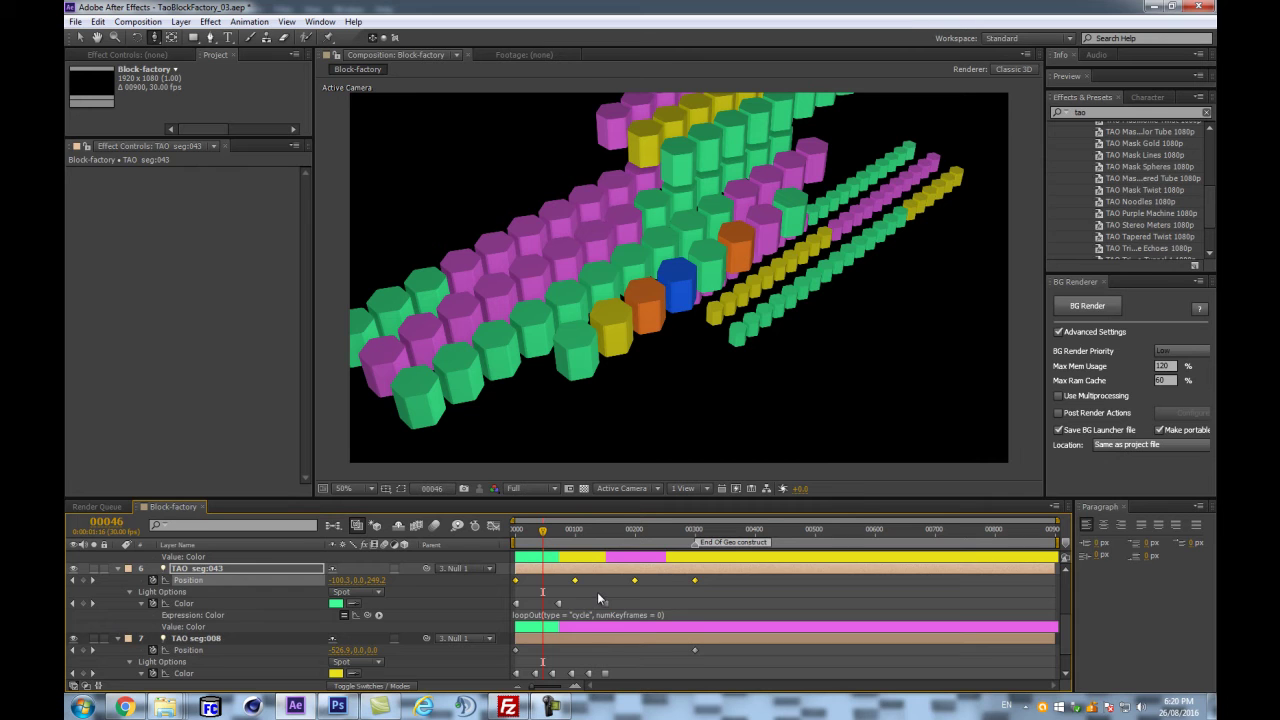
scroll(597, 592, "up", 2)
scroll(598, 594, "down", 3)
left_click_drag(720, 635, 447, 630)
right_click(517, 628)
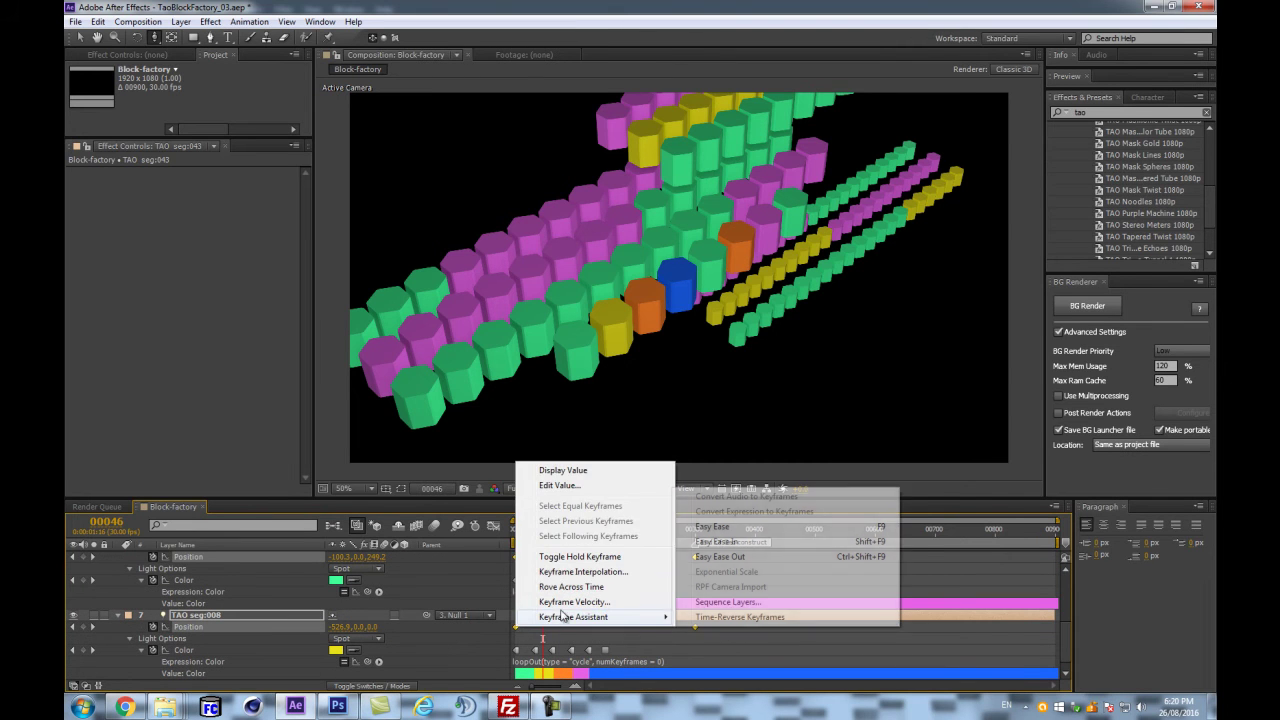
left_click(560, 572)
left_click(230, 76)
left_click(195, 108)
left_click(187, 165)
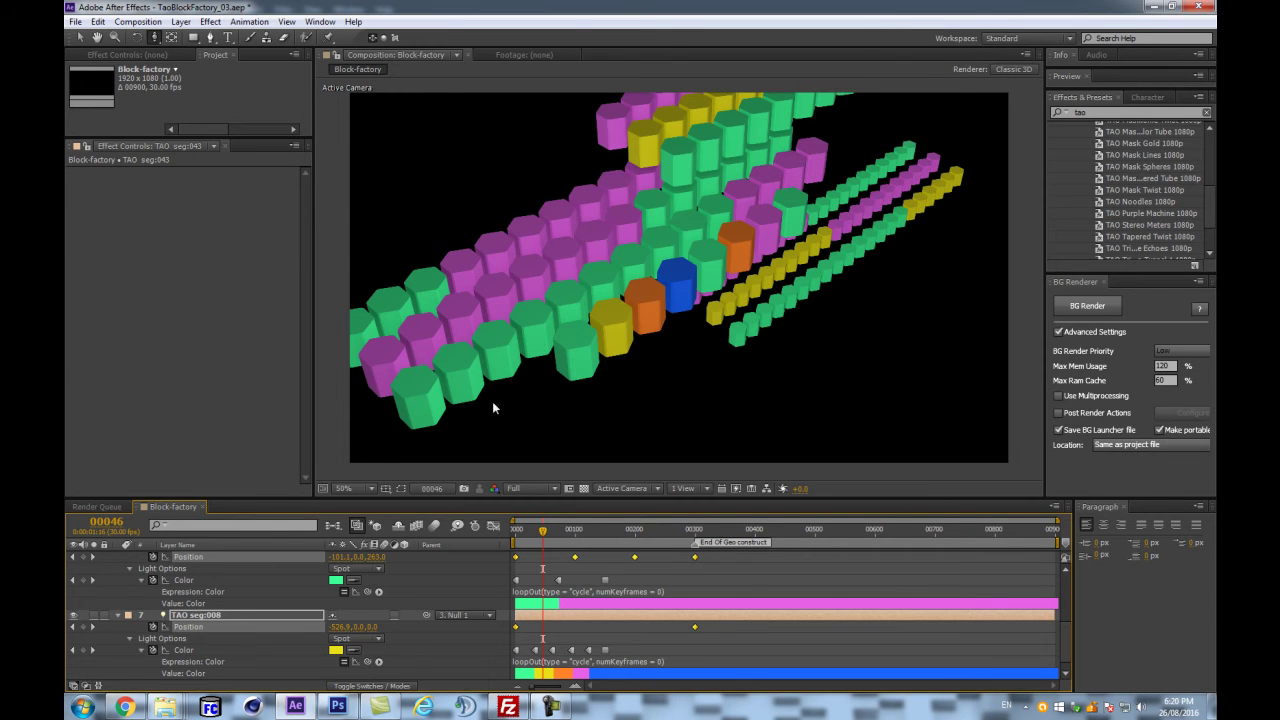
- Collapse the properties of the three segment lights, go to frame 100 in a closer timeline view and deselect the layers
left_click(115, 614)
left_click_drag(575, 531, 609, 532)
left_click_drag(523, 539, 758, 541)
key("=")
key("=")
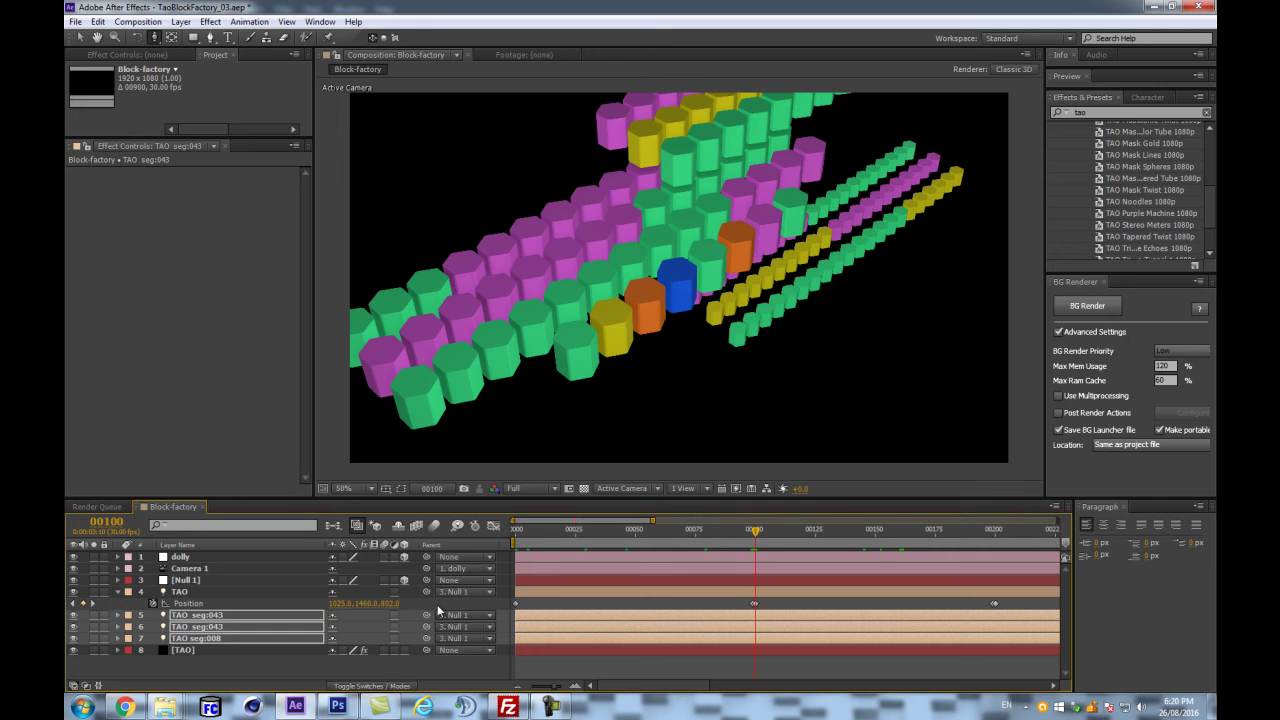
left_click(412, 669)
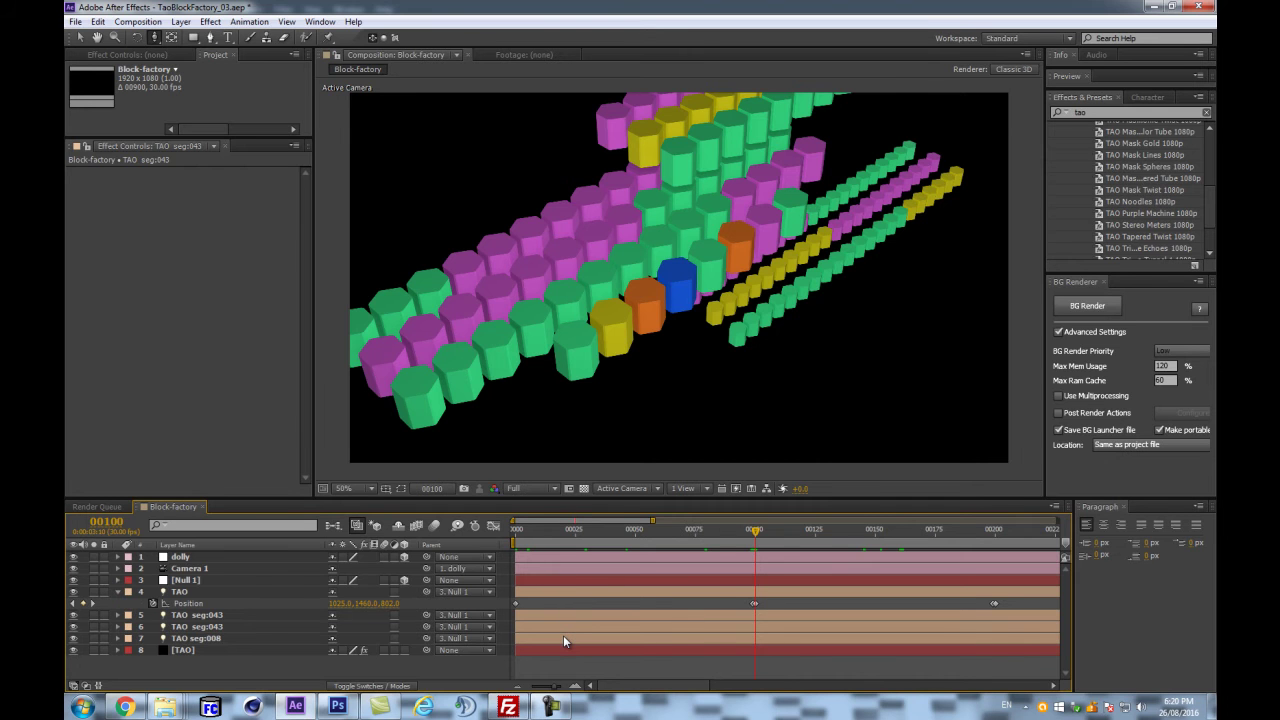
- Open a single Windows Calculator and place it clear of the timeline
key("super+r")
key("Return")
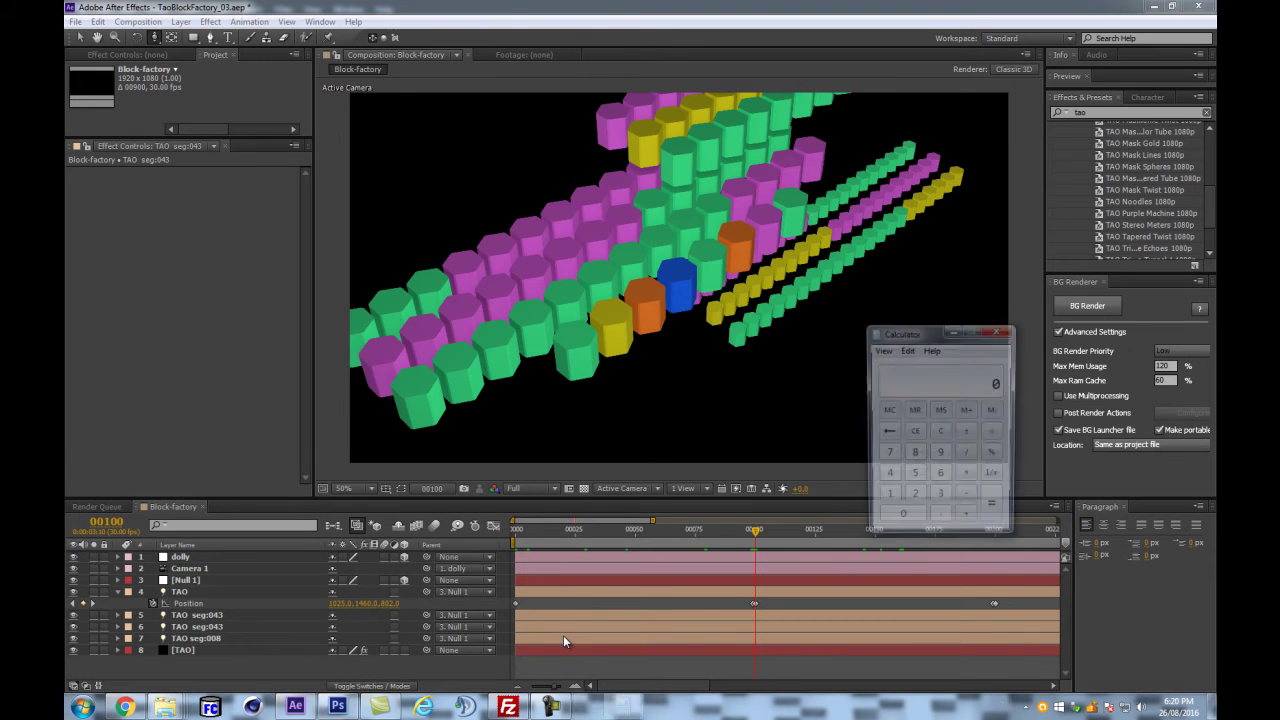
key("super+r")
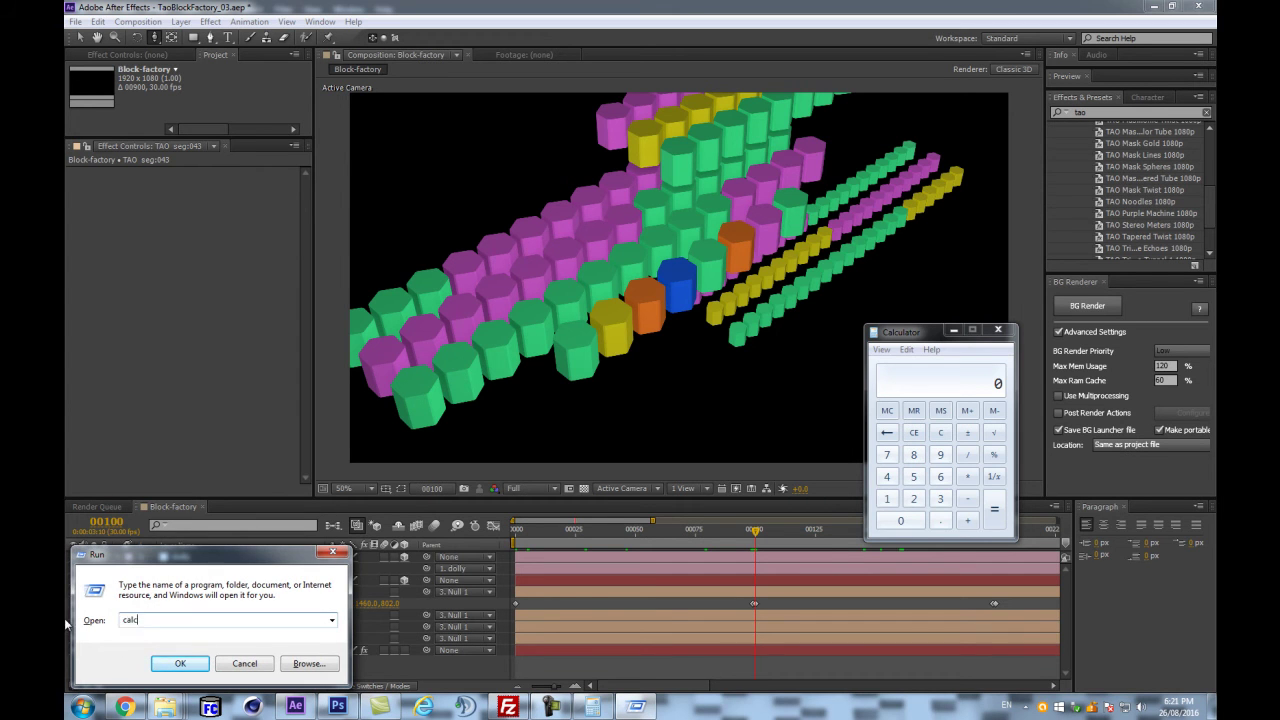
key("Return")
left_click(1016, 347)
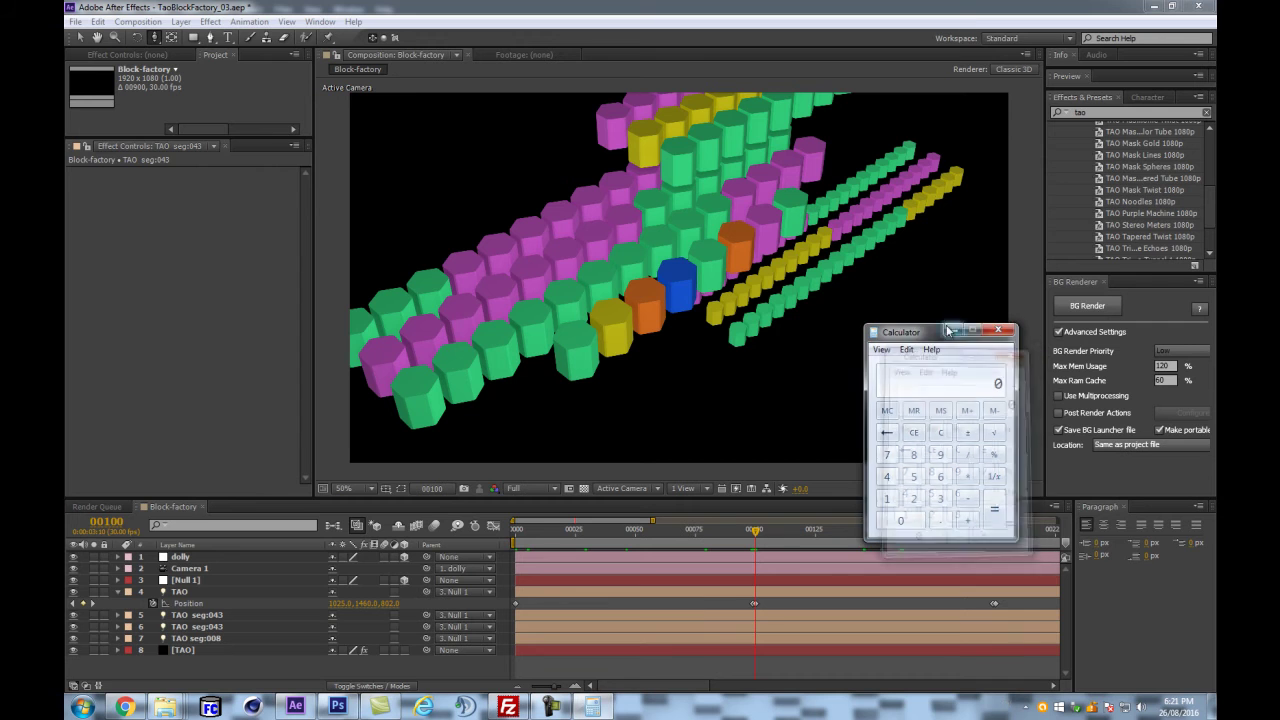
left_click_drag(925, 333, 948, 285)
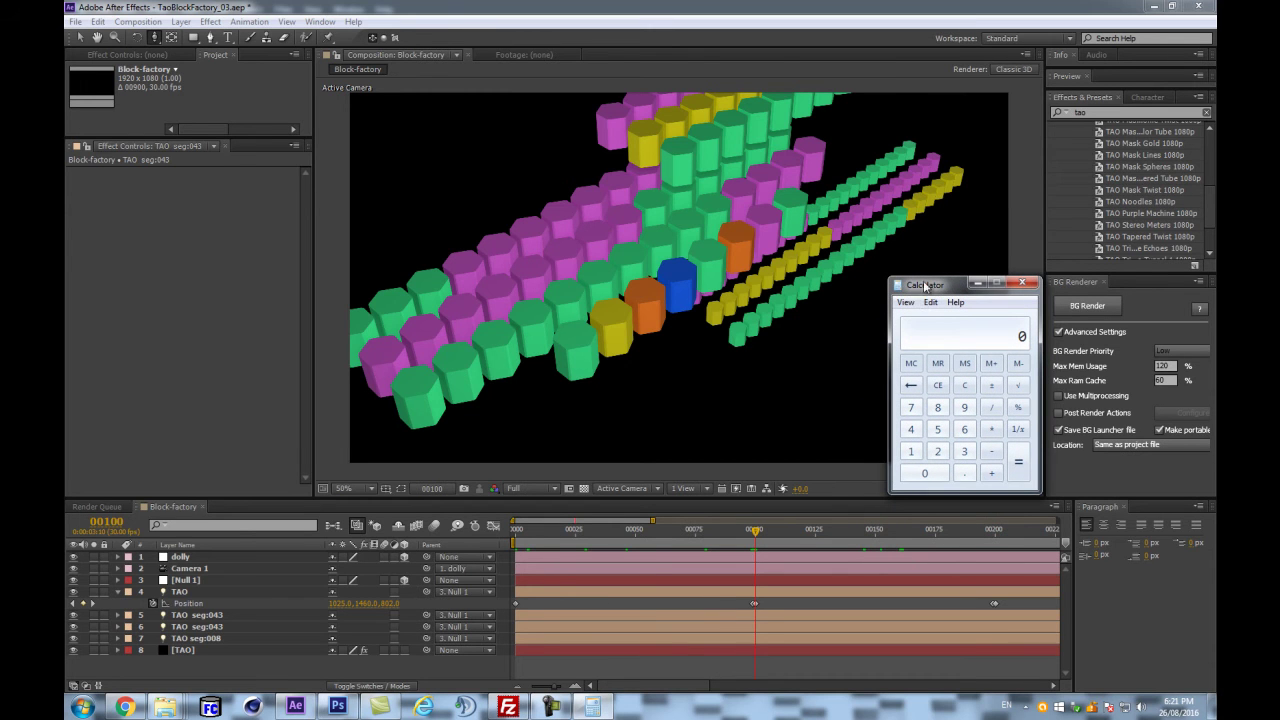
- Calculate half the difference between 802 and 539 and copy the result
left_click(937, 407)
left_click(925, 473)
left_click(938, 451)
left_click(990, 452)
left_click(937, 429)
left_click(964, 451)
left_click(967, 411)
left_click(1018, 461)
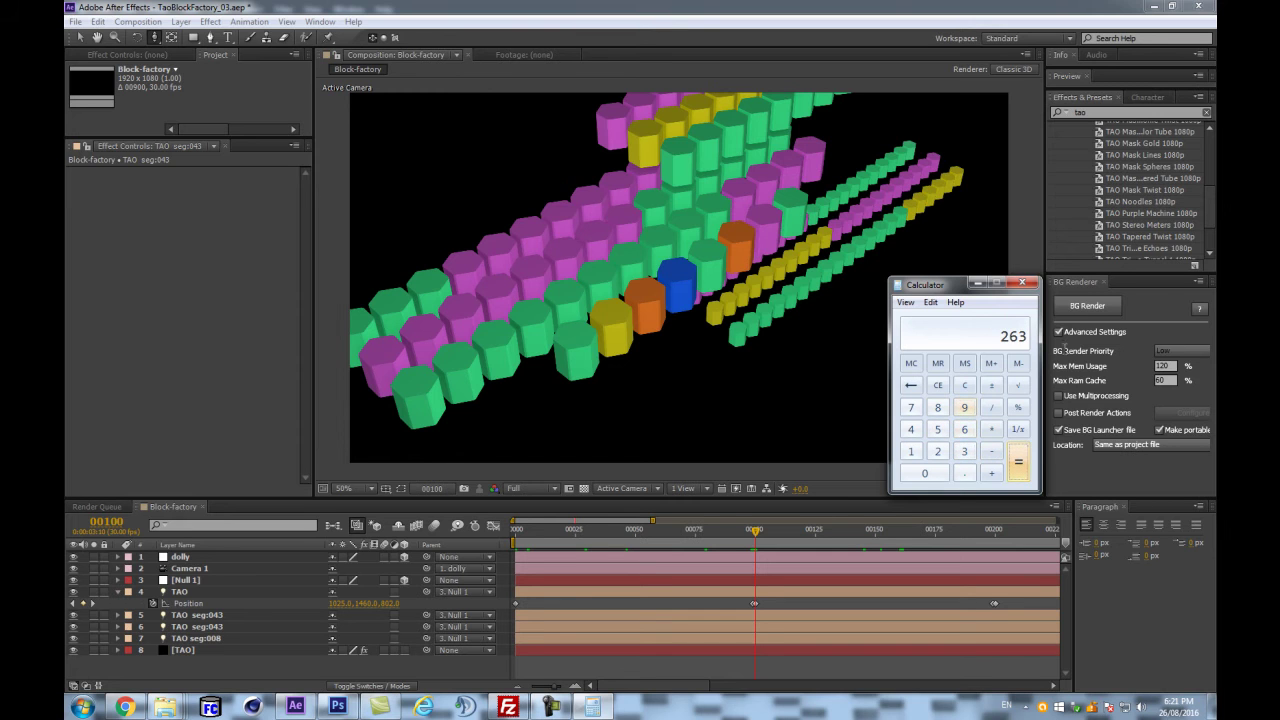
left_click(991, 407)
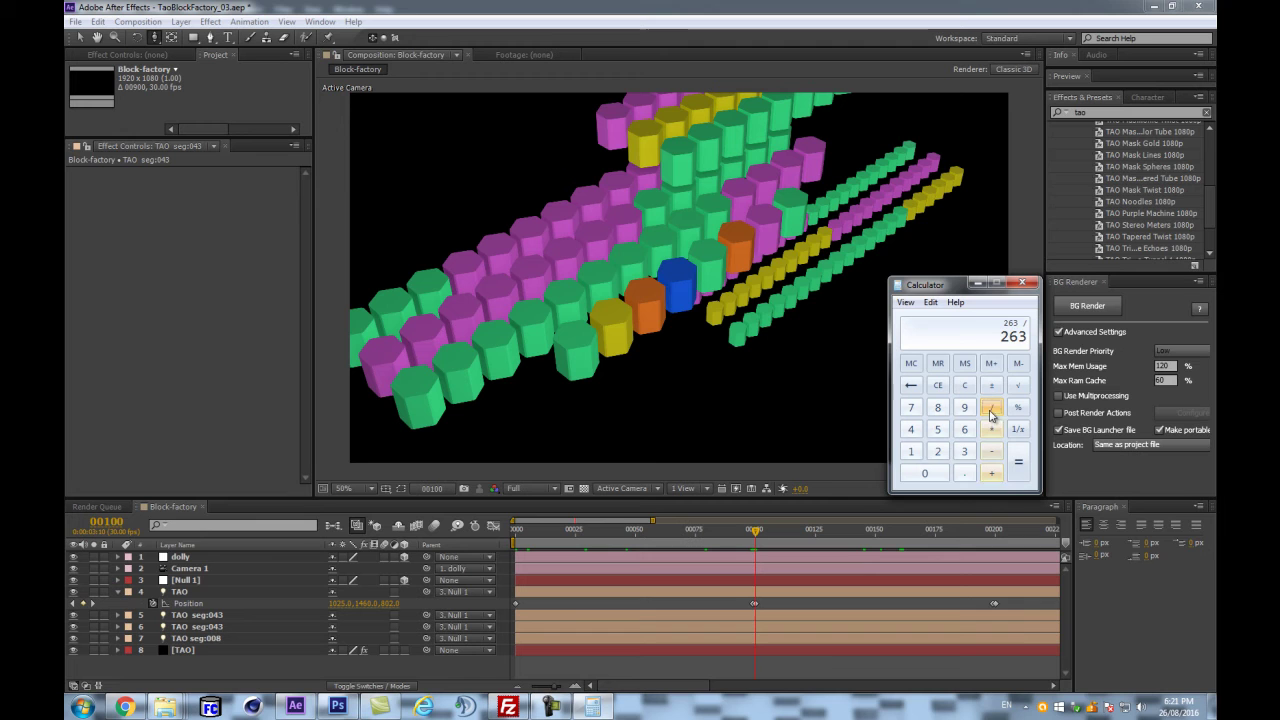
left_click(940, 453)
left_click(1018, 461)
right_click(1006, 340)
left_click(1010, 348)
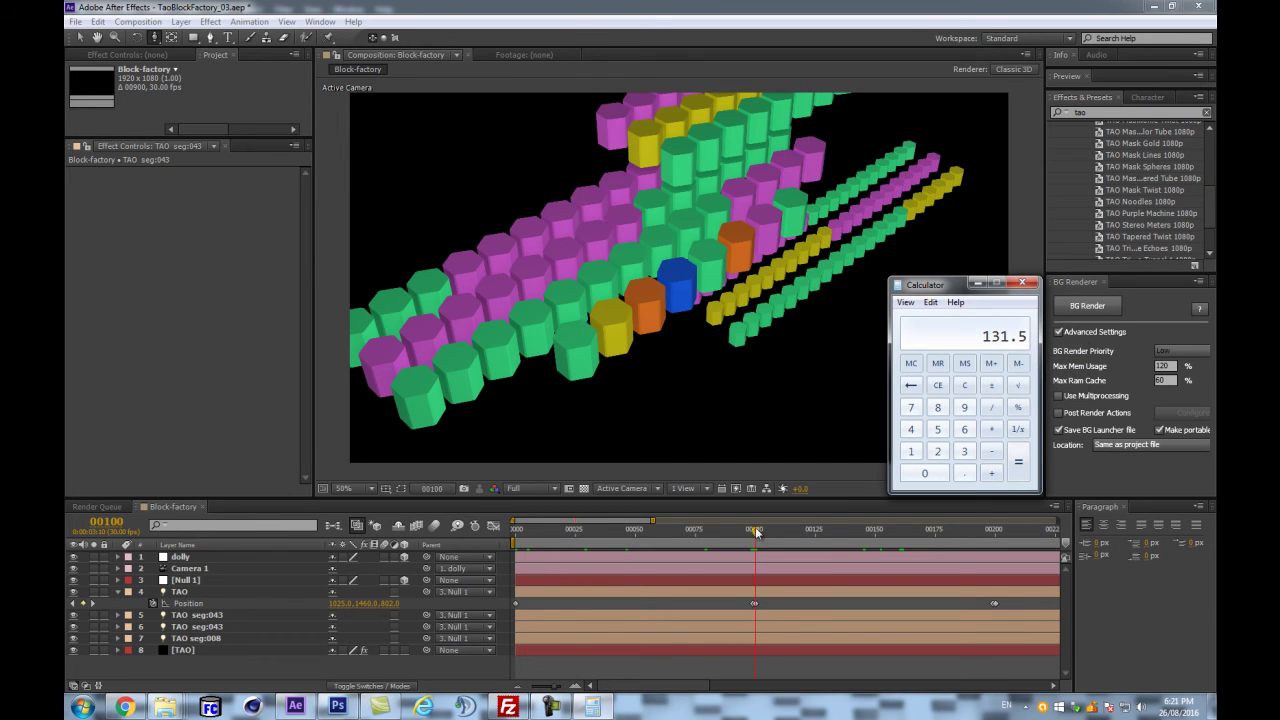
- Set the Z value of the TAO light's Position to 670.5 at frames 100 and 199
left_click(392, 604)
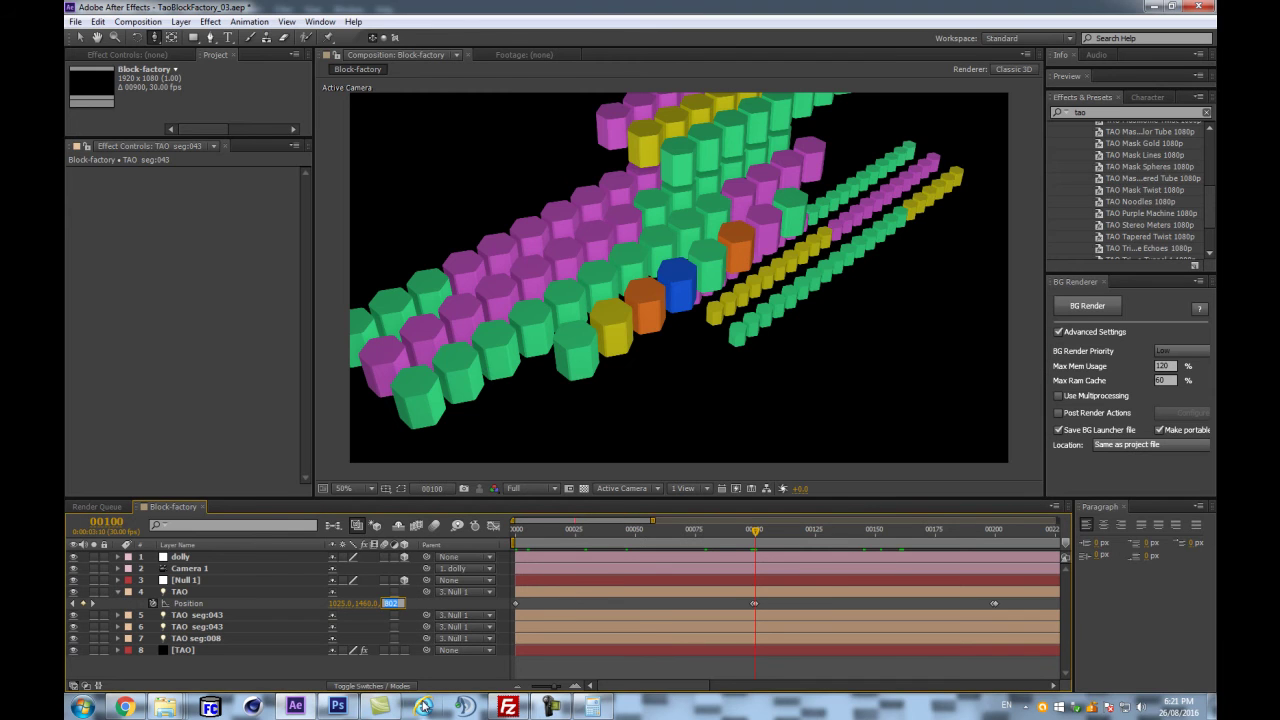
type("30.5")
key("Return")
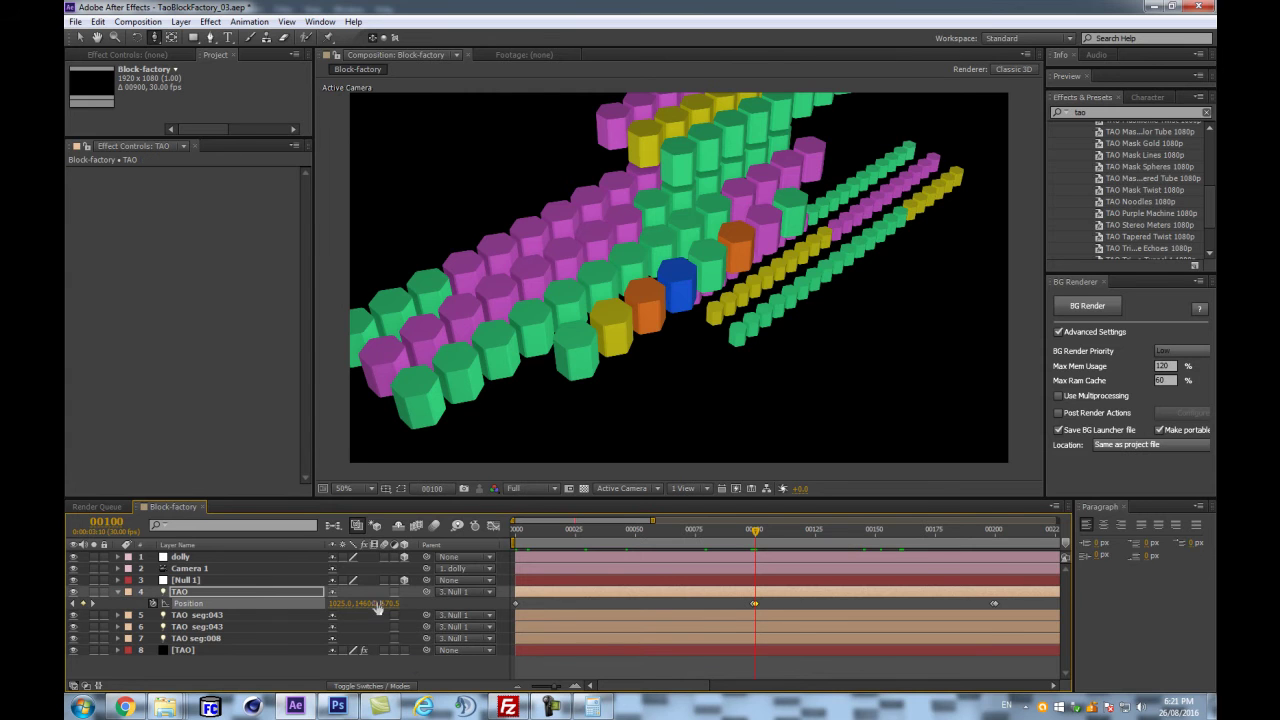
left_click(388, 604)
left_click_drag(757, 530, 993, 531)
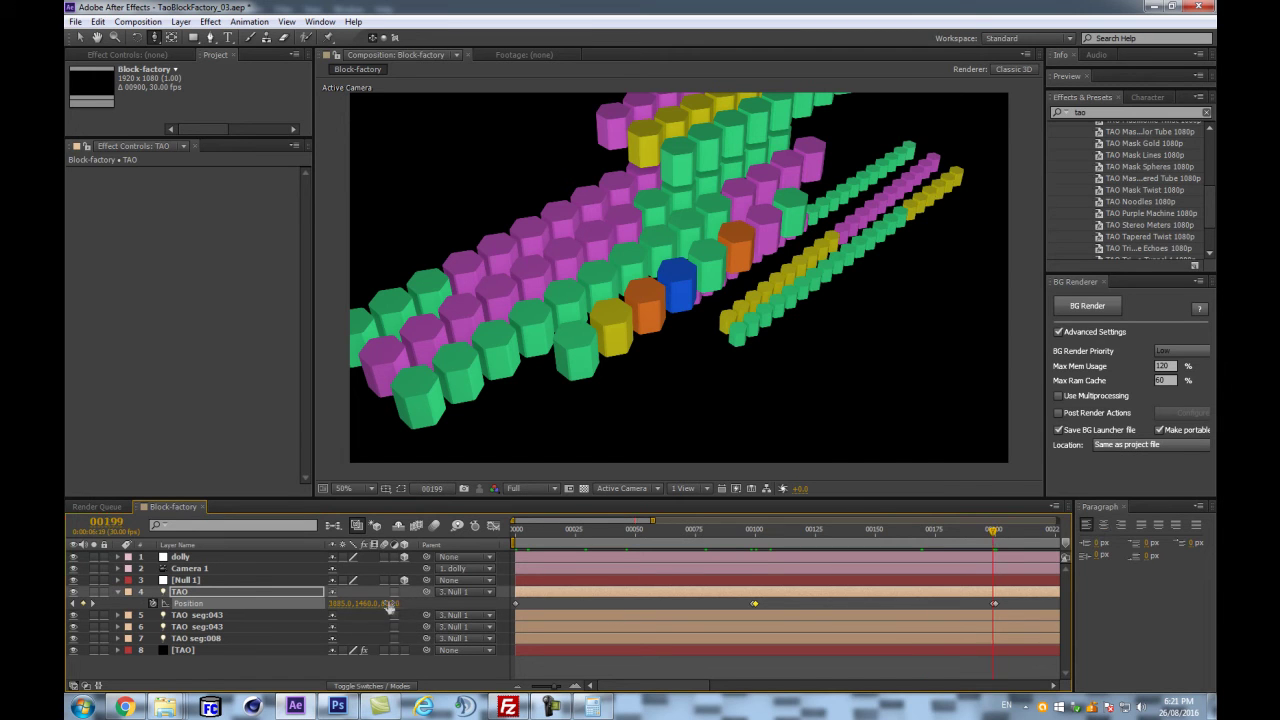
left_click(459, 665)
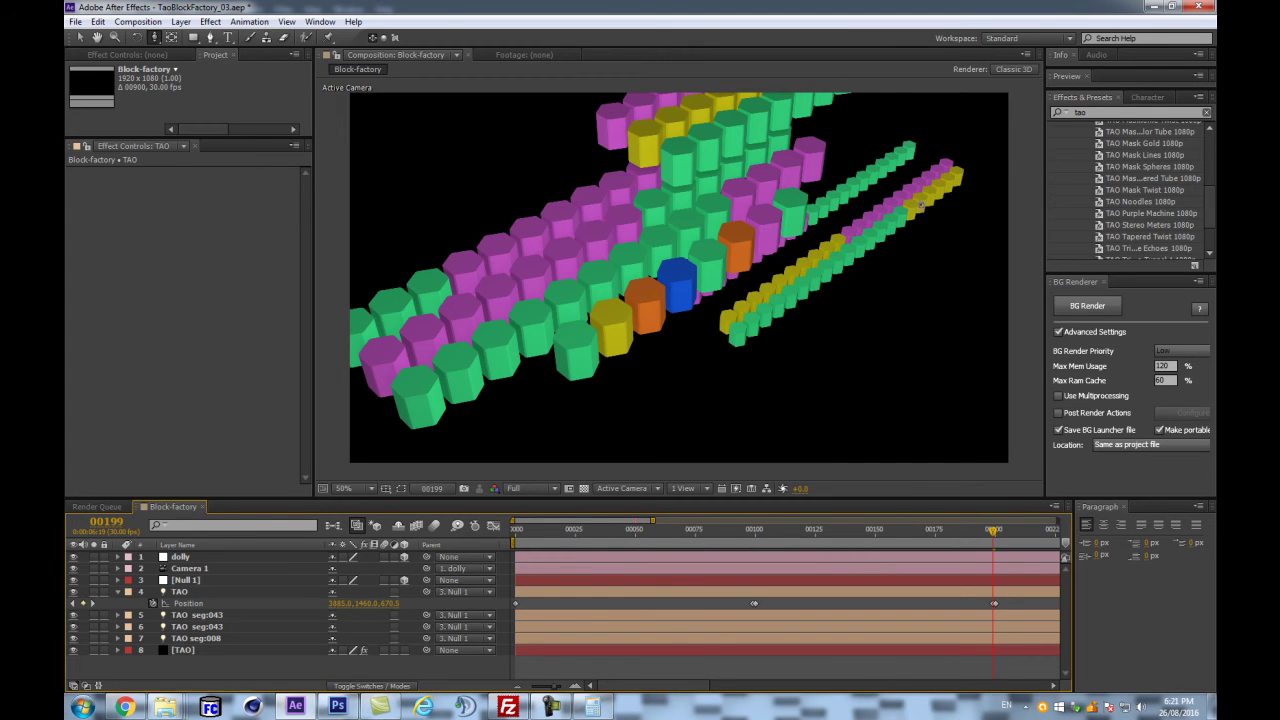
- Switch back to the Calculator and add 670.5 to the 131.5 spacing to get the third row's Z value
left_click_drag(898, 600, 608, 602)
left_click(686, 529)
left_click_drag(686, 530, 680, 530)
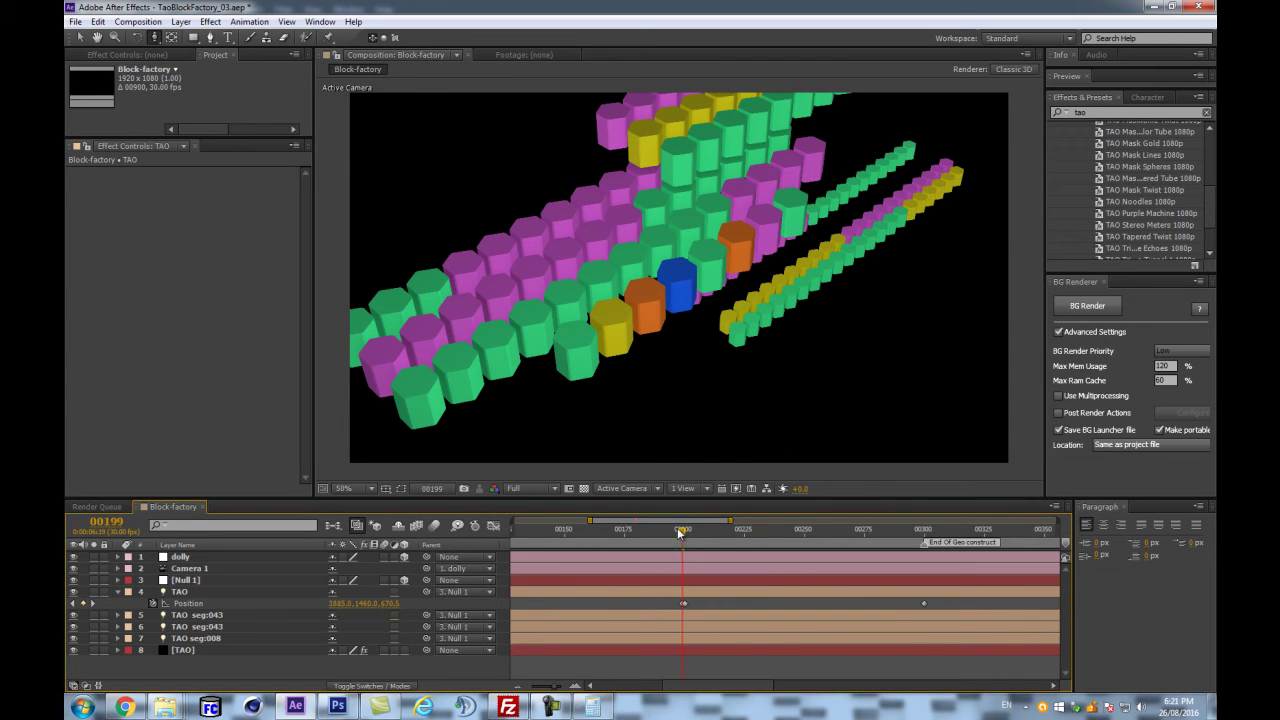
left_click(592, 707)
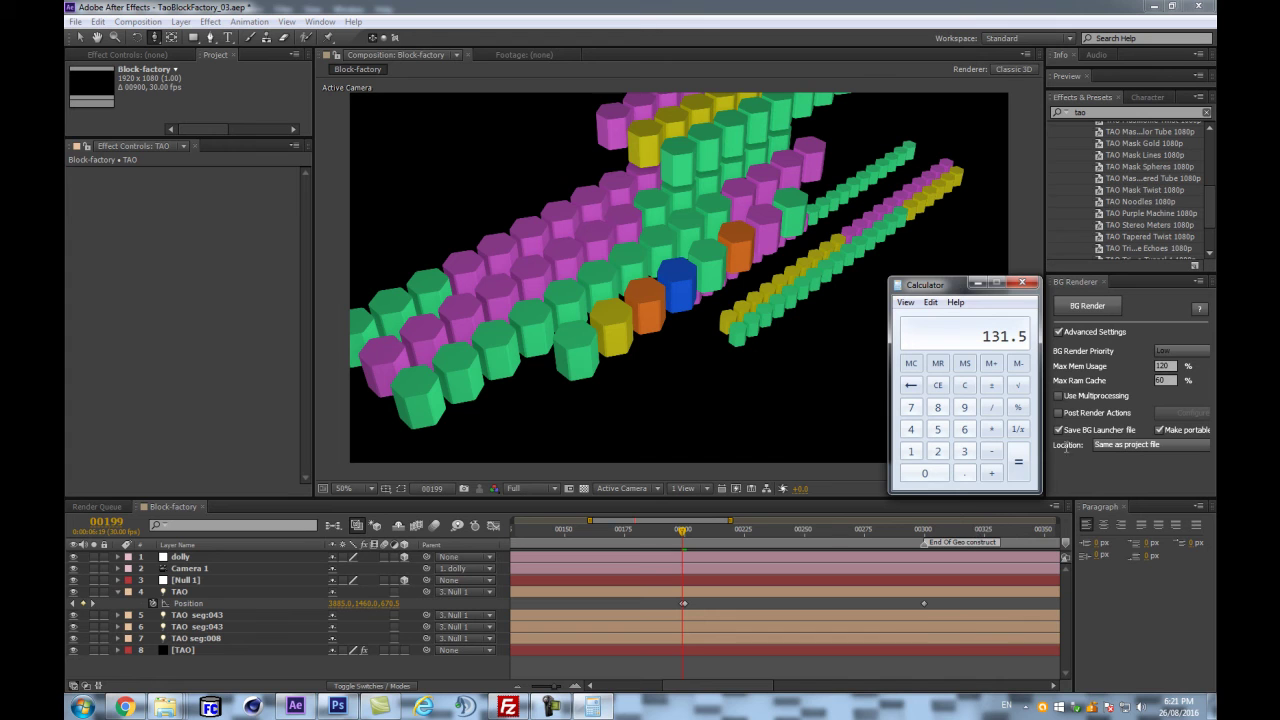
left_click(992, 474)
left_click(389, 612)
left_click(390, 604)
left_click(592, 707)
left_click(962, 431)
left_click(911, 407)
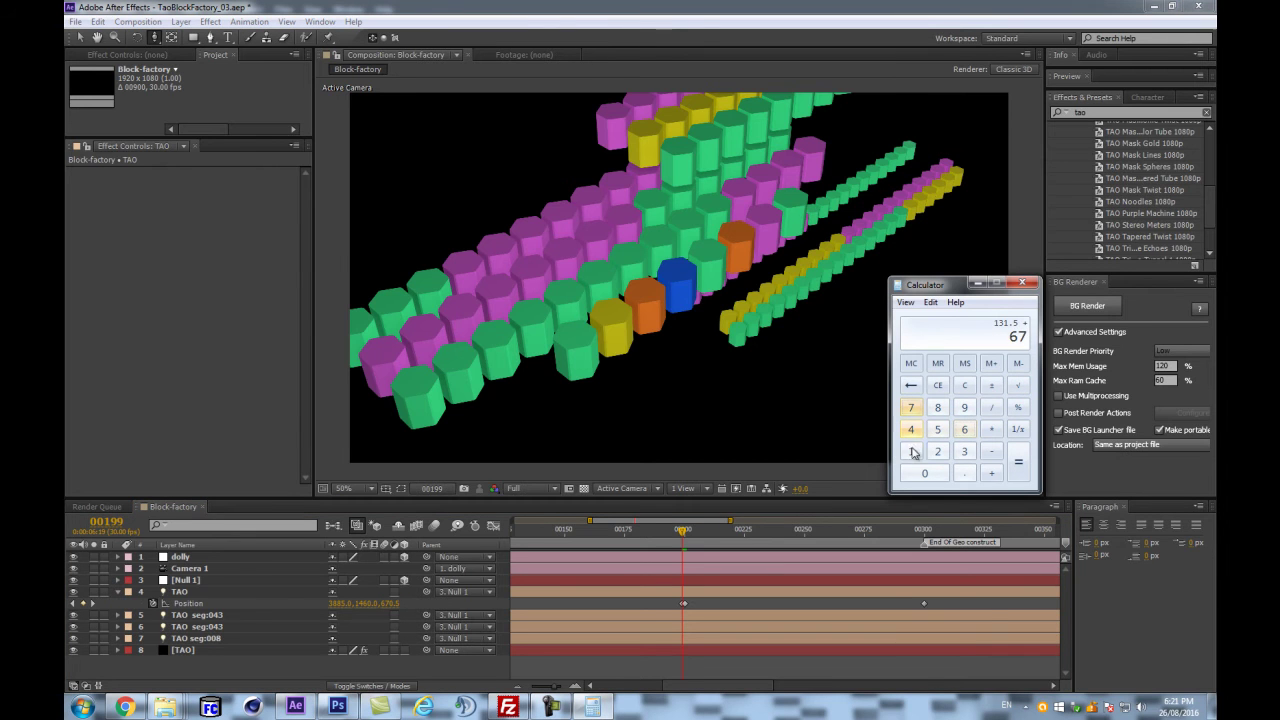
left_click(924, 473)
left_click(966, 474)
left_click(937, 429)
left_click(1018, 461)
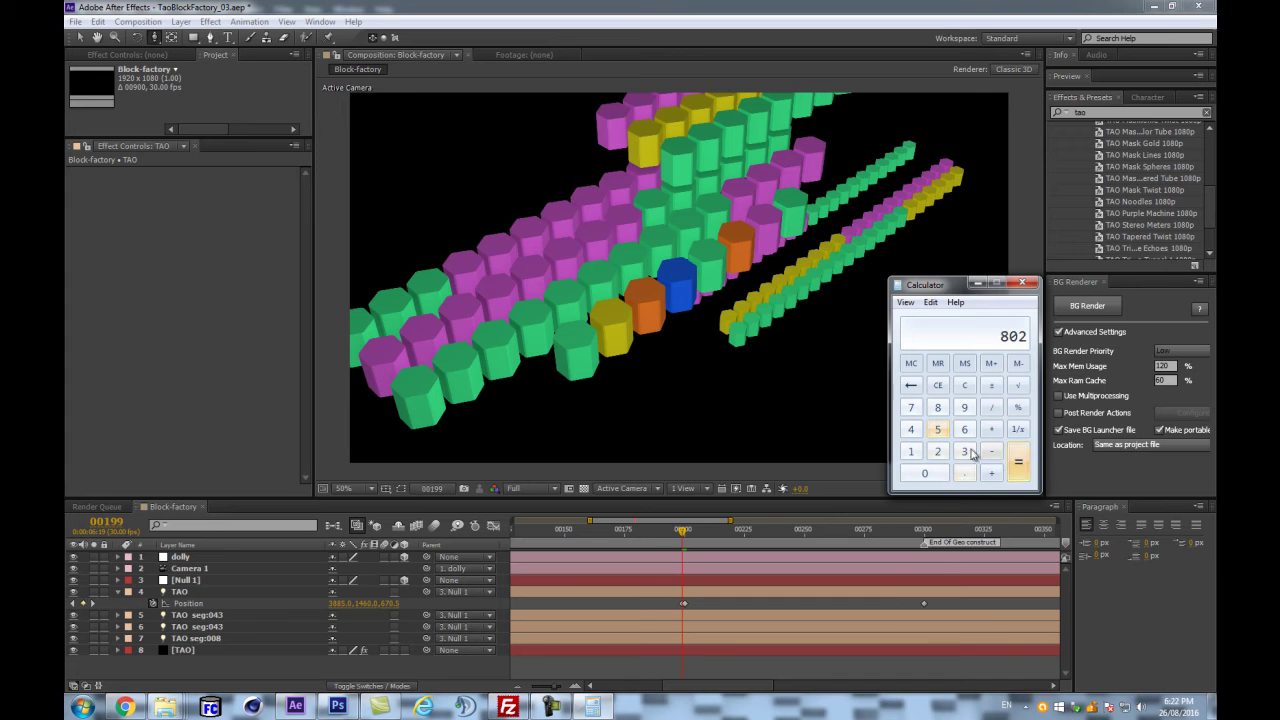
- Set the Z value of the TAO light's Position to 802 at frames 200 and 300
left_click(683, 549)
left_click(685, 539)
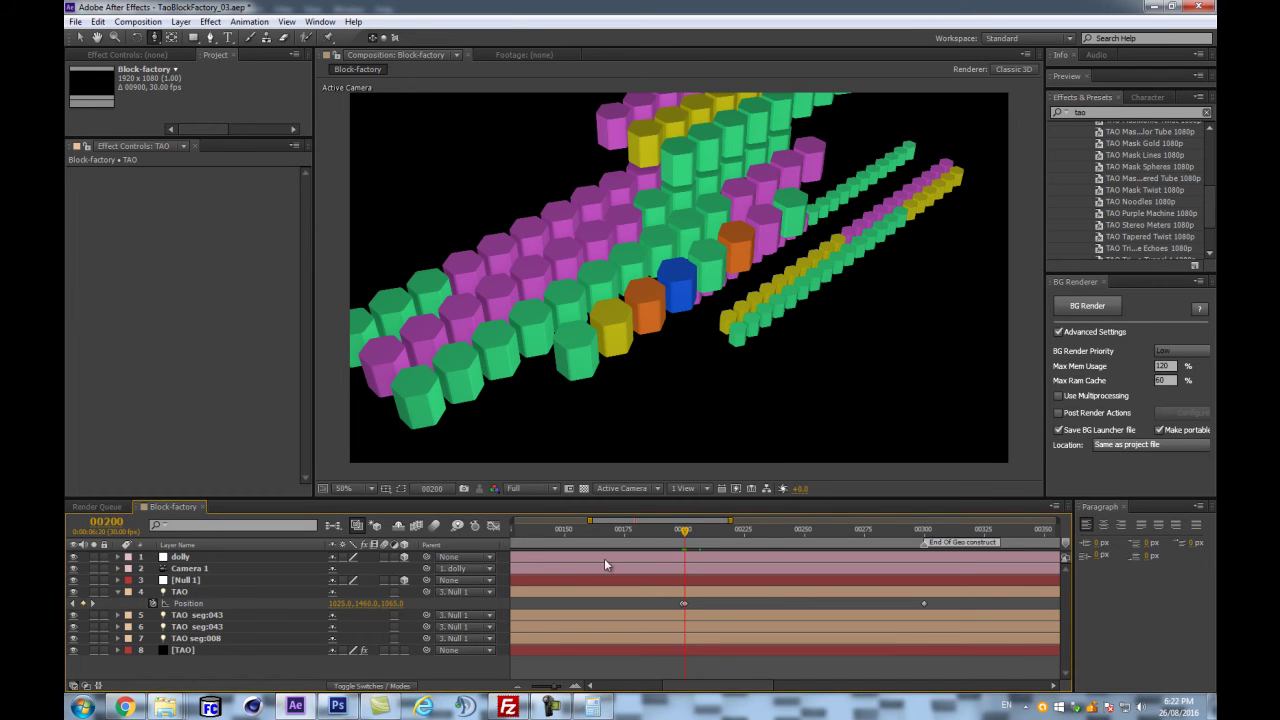
left_click(389, 603)
left_click(924, 532)
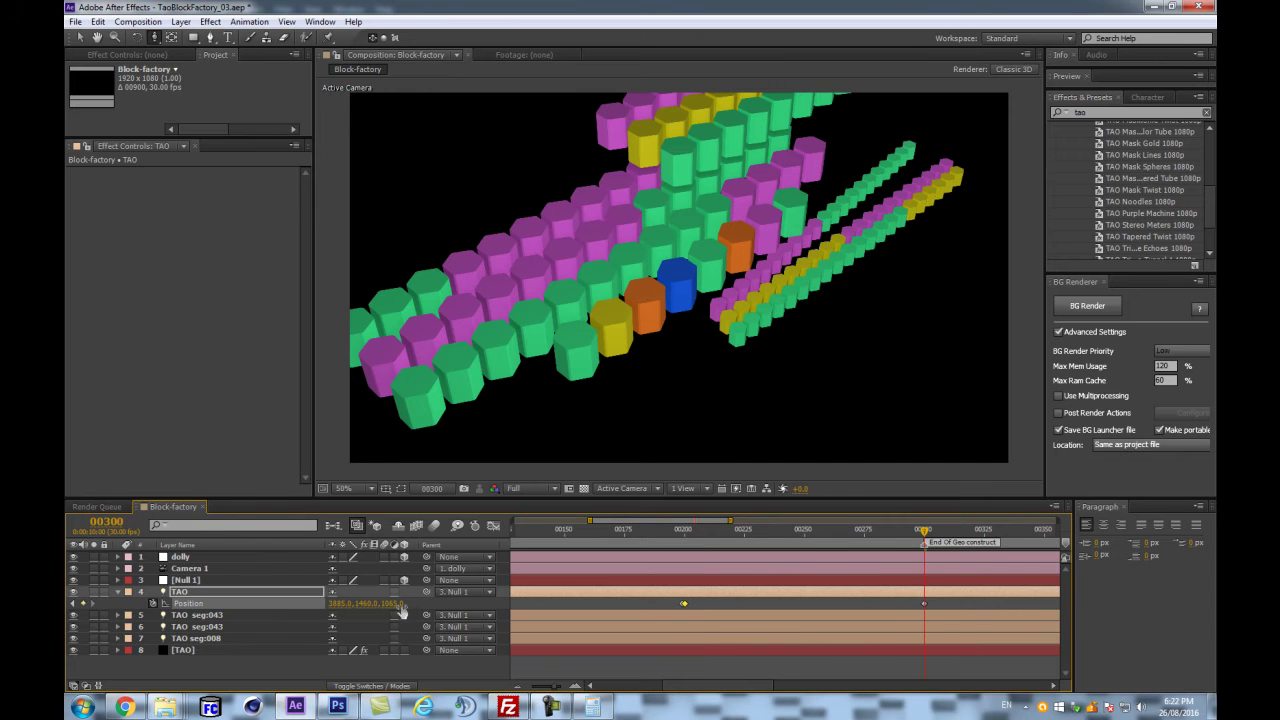
left_click(393, 603)
type("802")
key("Return")
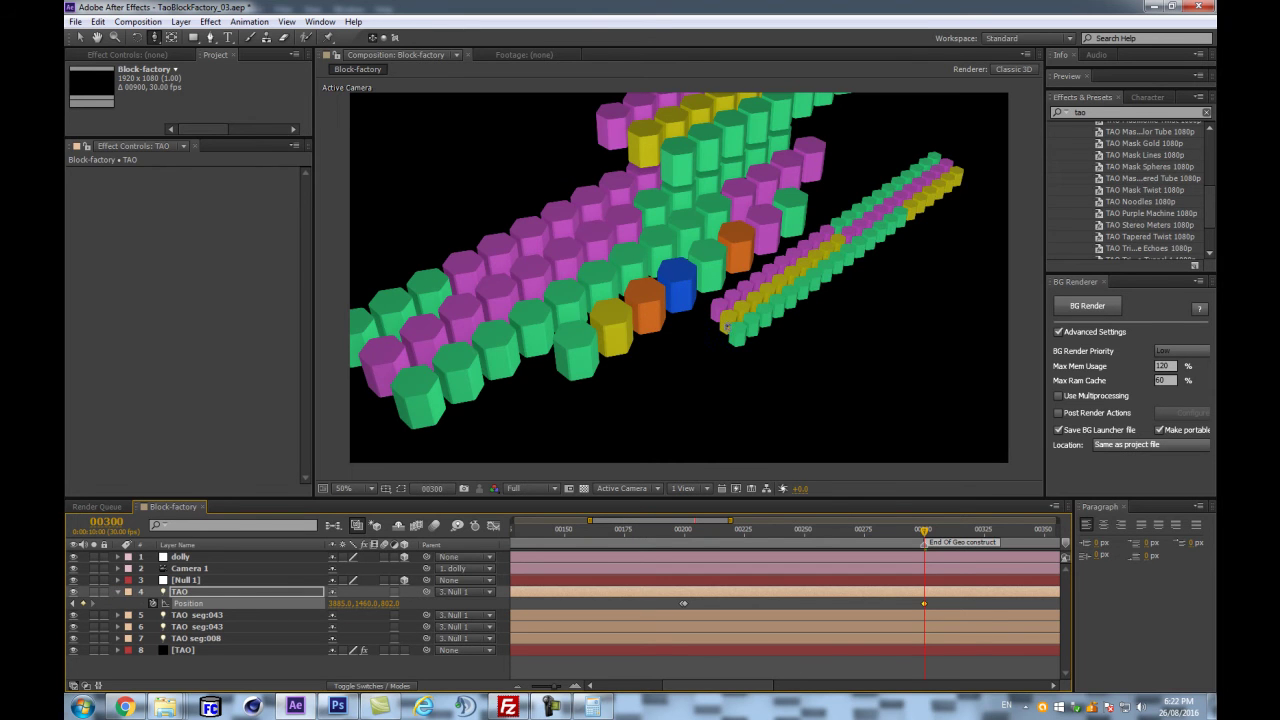
- Reveal the TAO light's Color keyframes and expression, and return to frame 0 in a wider timeline view
left_click(236, 595)
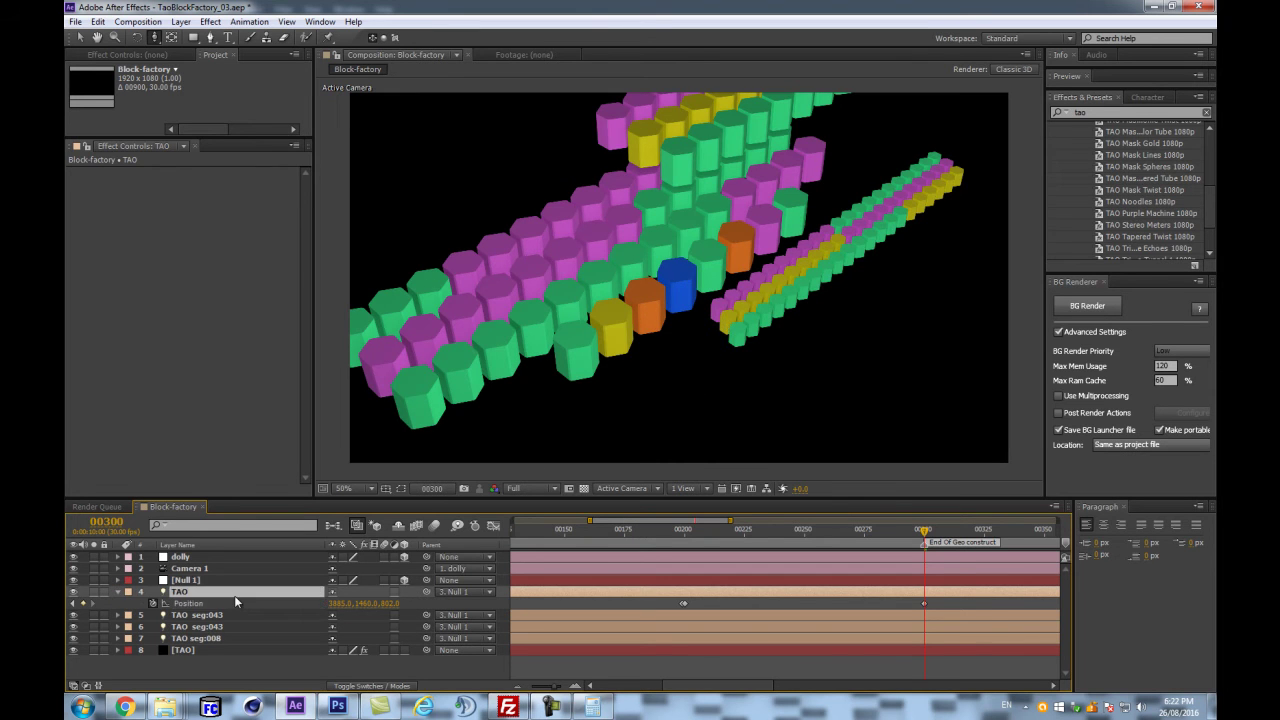
key("e")
key("e")
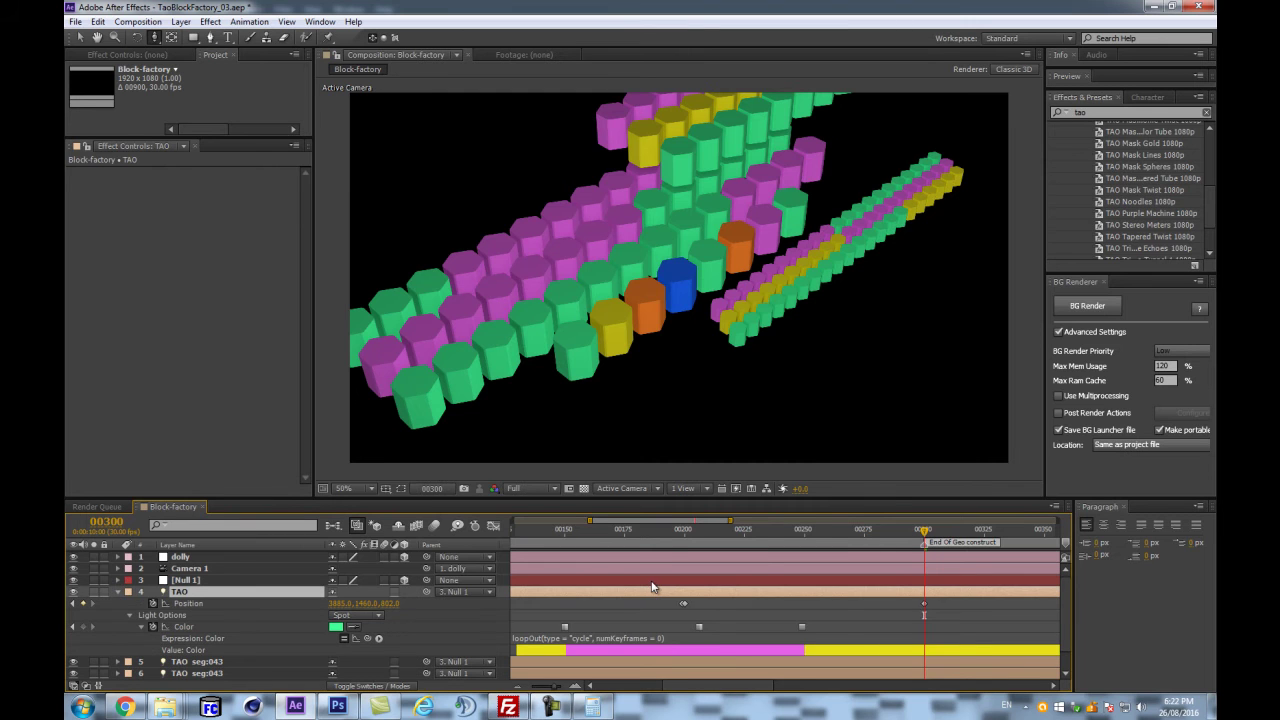
key("minus")
key("minus")
key("minus")
left_click_drag(530, 532, 493, 536)
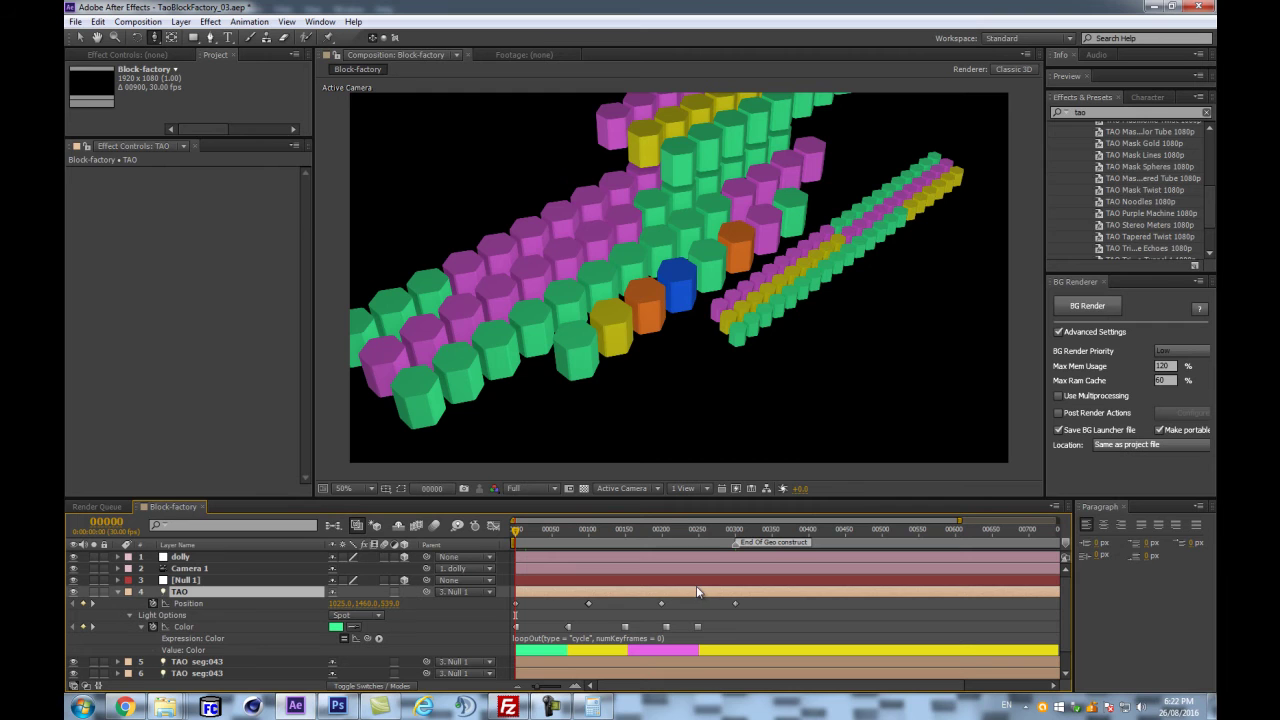
- Compress the TAO light's Color keyframes proportionally into about the first 38 frames, collapse the light's properties and return to frame 0
left_click_drag(719, 617, 502, 630)
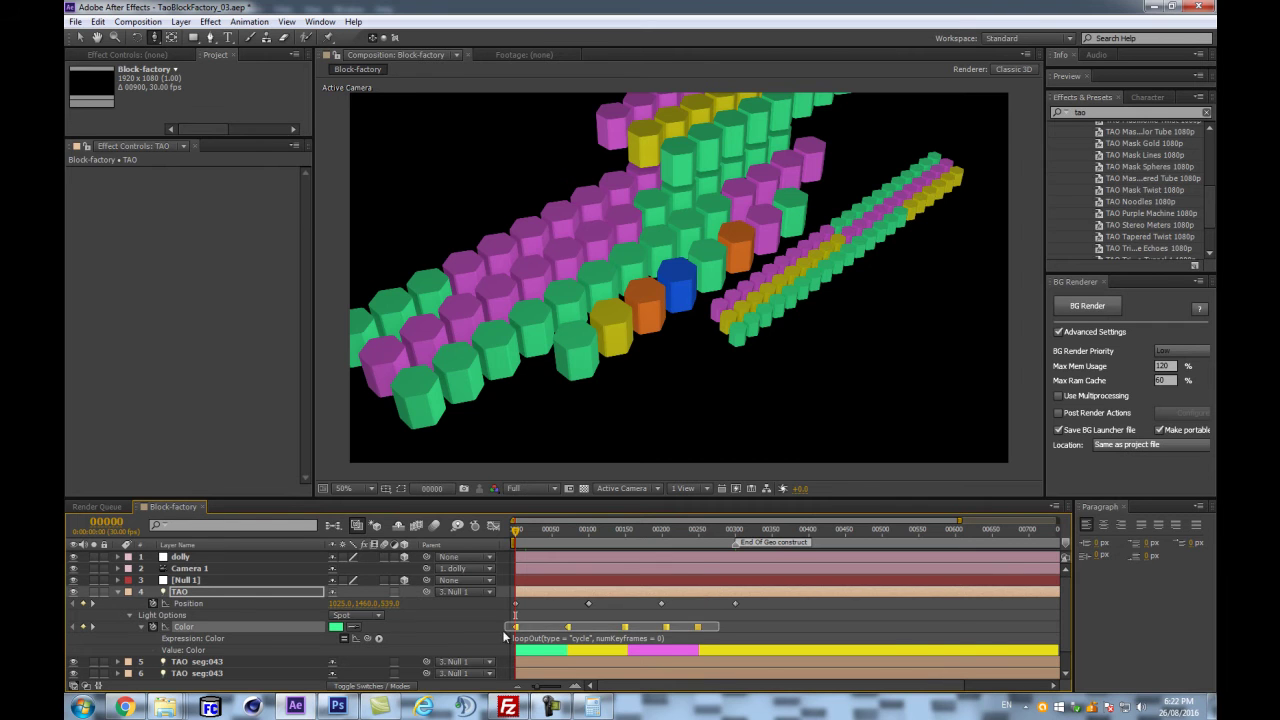
left_click(573, 632)
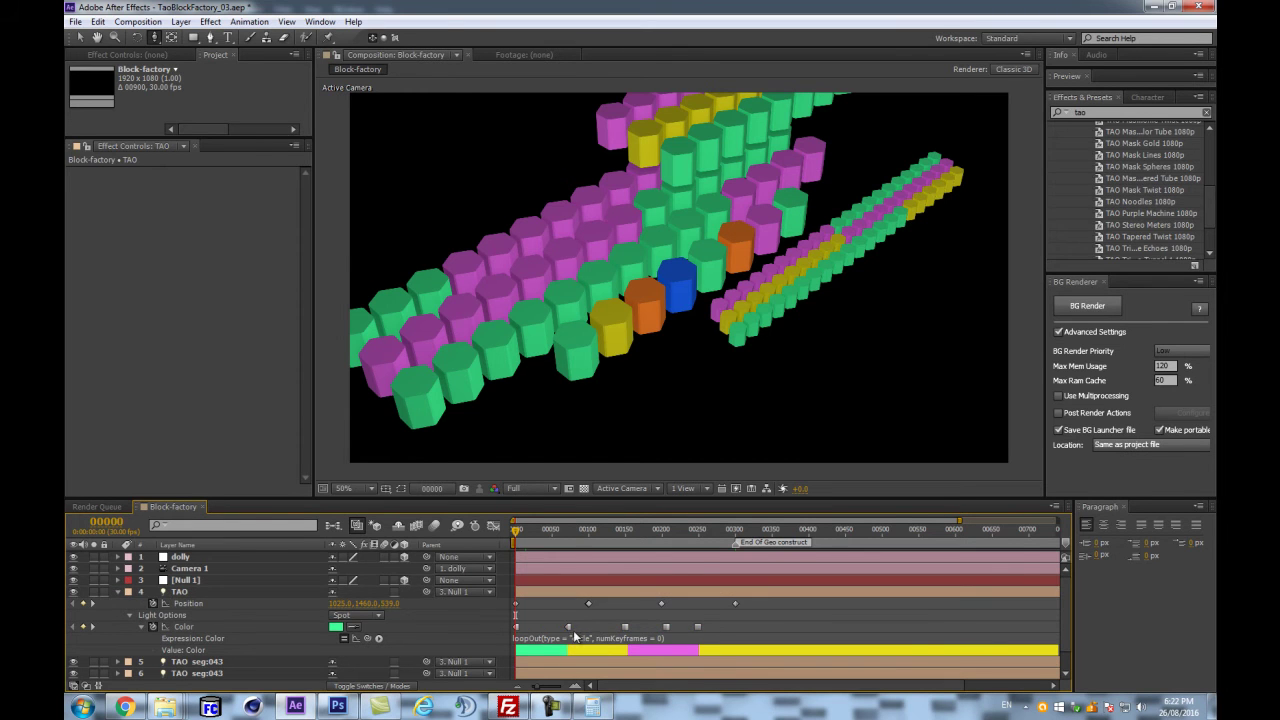
left_click_drag(625, 627, 497, 634)
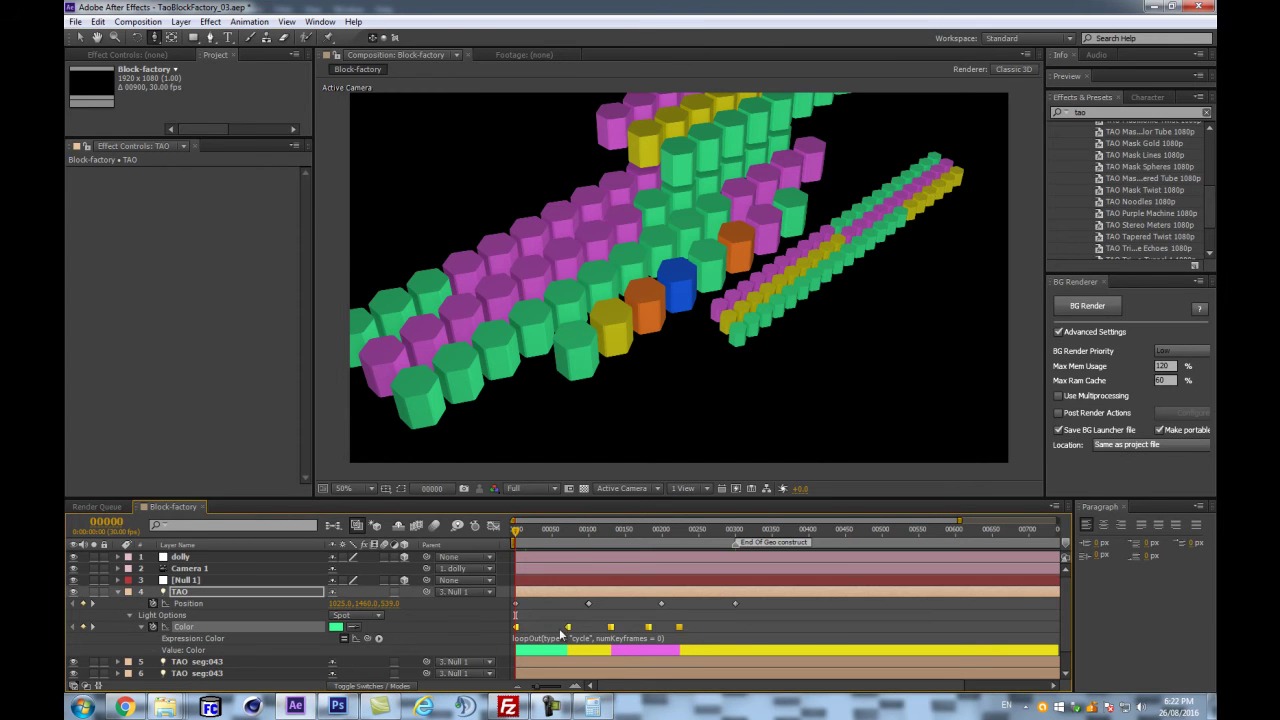
left_click_drag(681, 628, 540, 638)
left_click_drag(517, 532, 544, 532)
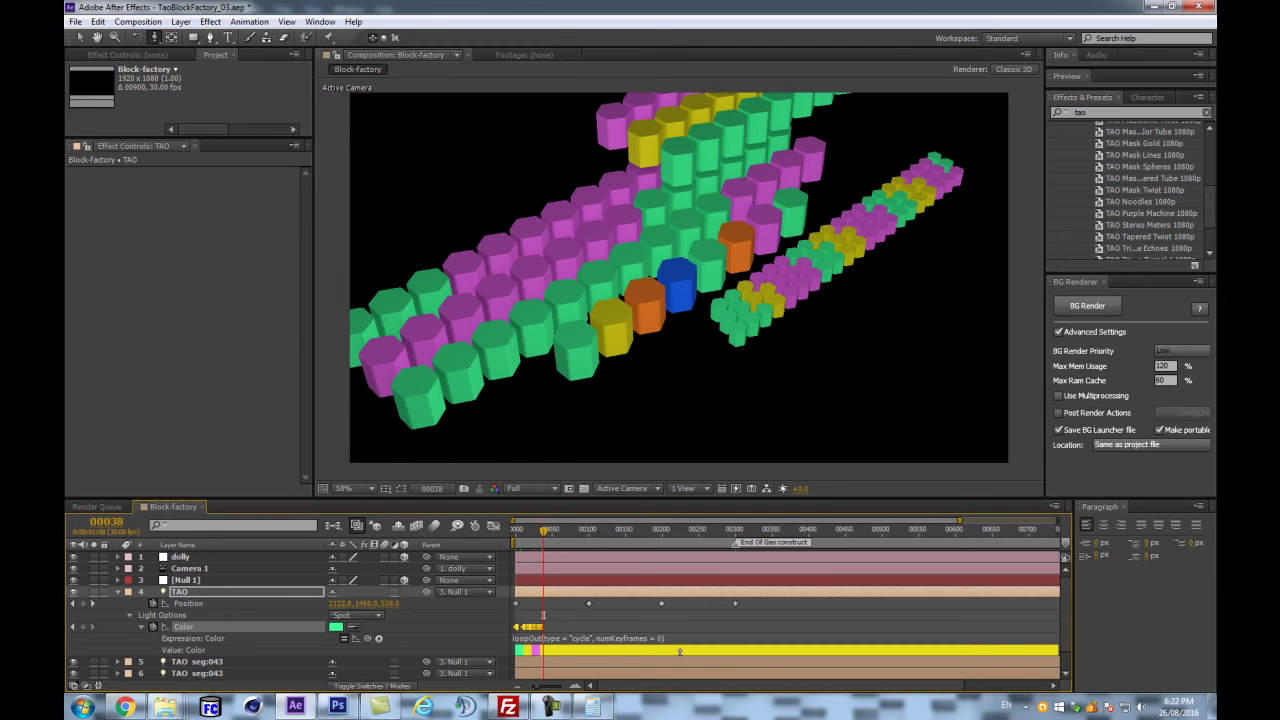
mouse_move(543, 530)
left_mouse_down()
mouse_move(595, 530)
mouse_move(561, 530)
left_mouse_up()
left_click(117, 591)
left_click_drag(560, 540, 507, 549)
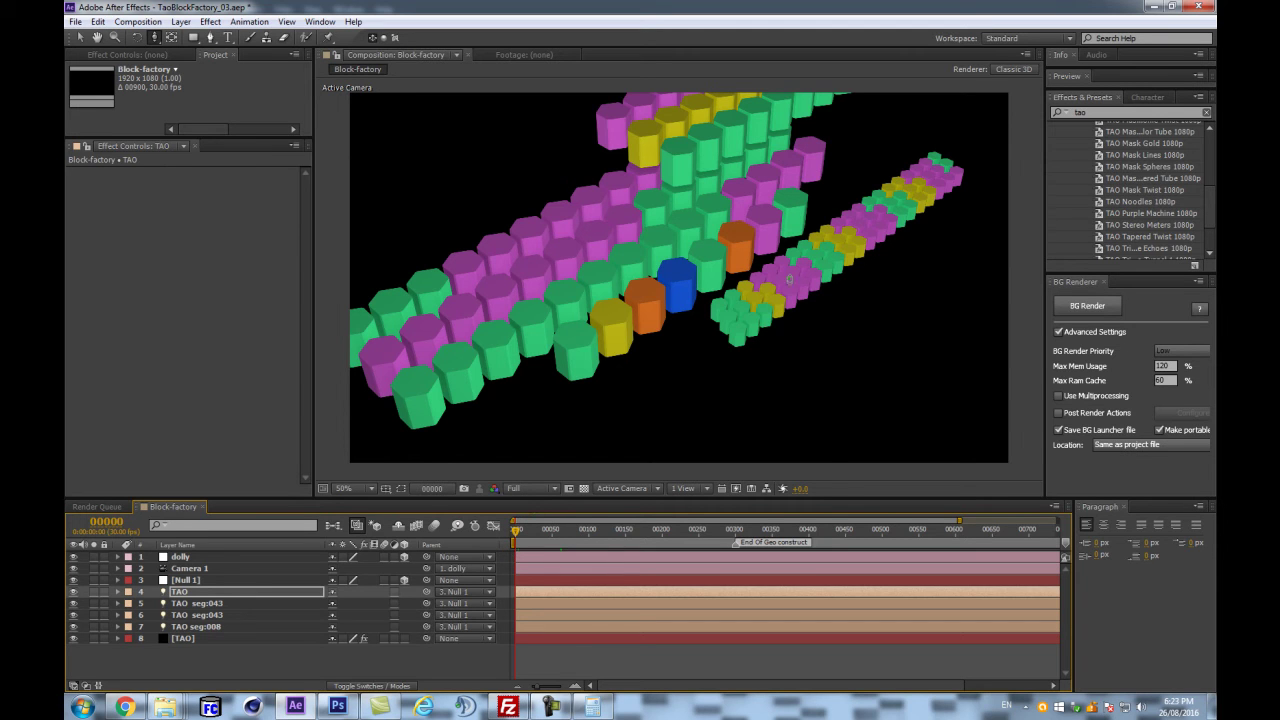
- Try a duplicate of the TAO light with the Y value of its Position keyframes set to 1618, and delete the duplicate
key("v")
key("Return")
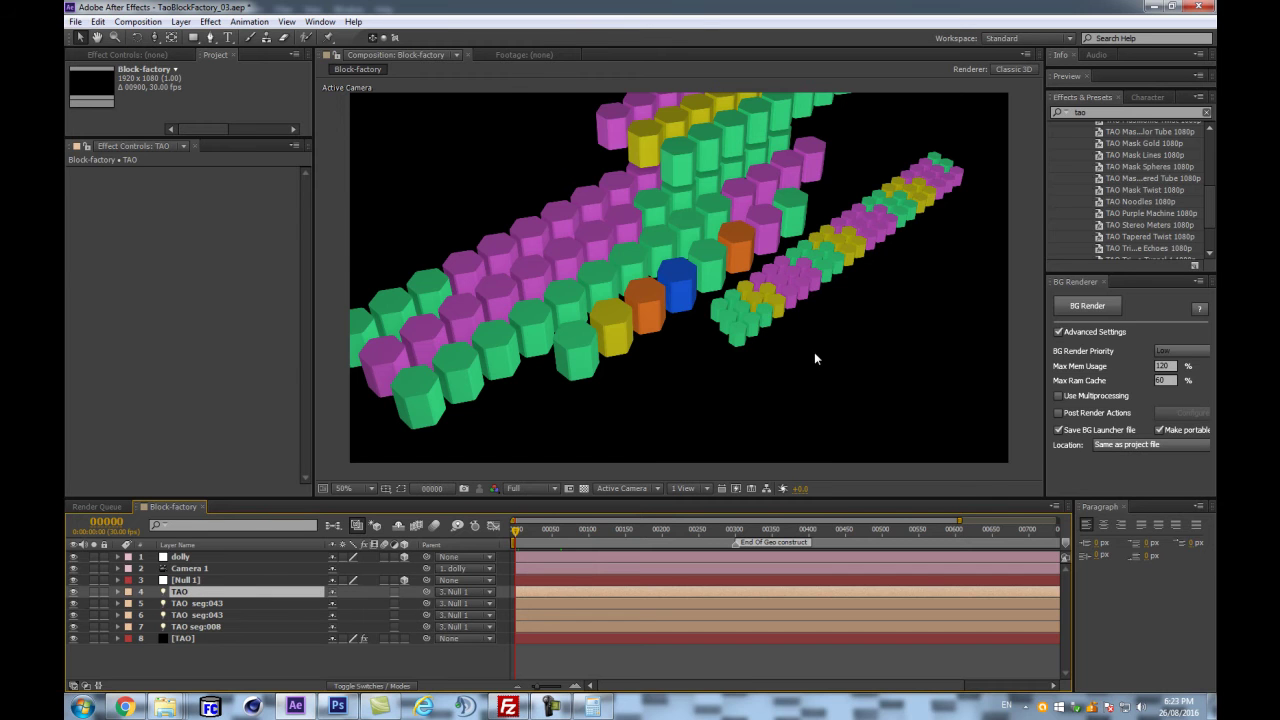
key("ctrl+d")
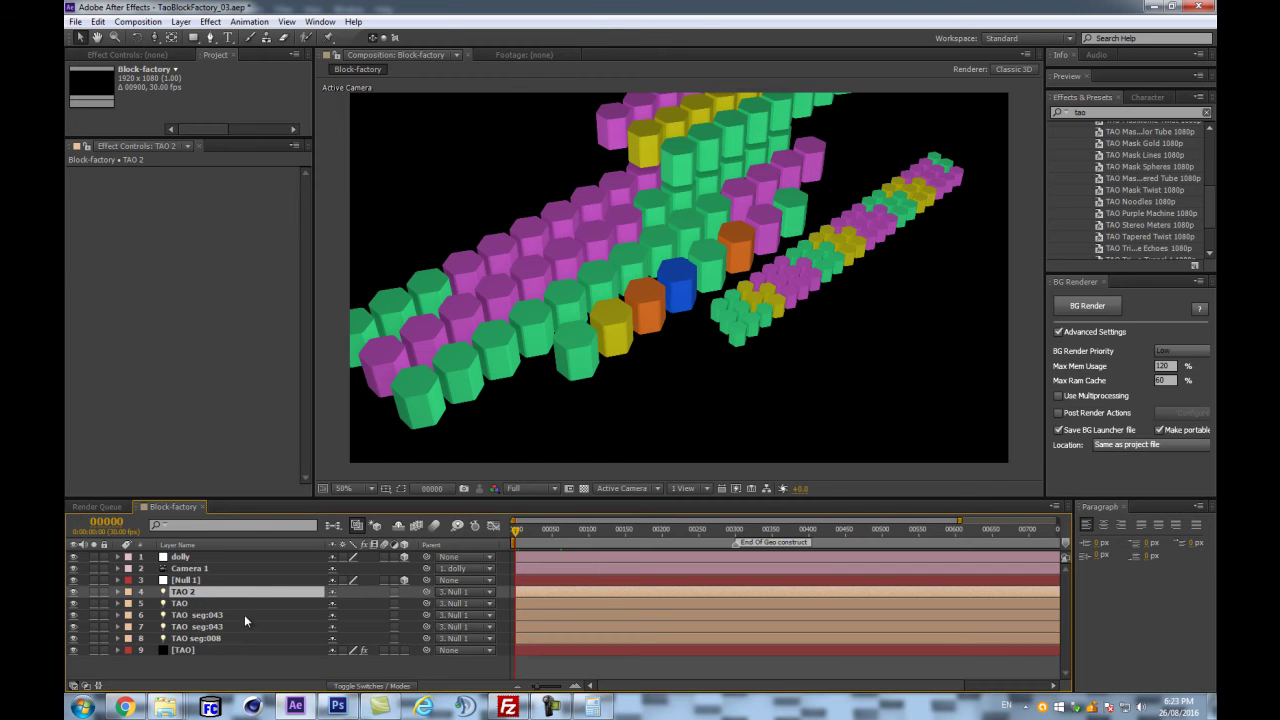
key("p")
left_click_drag(748, 600, 430, 648)
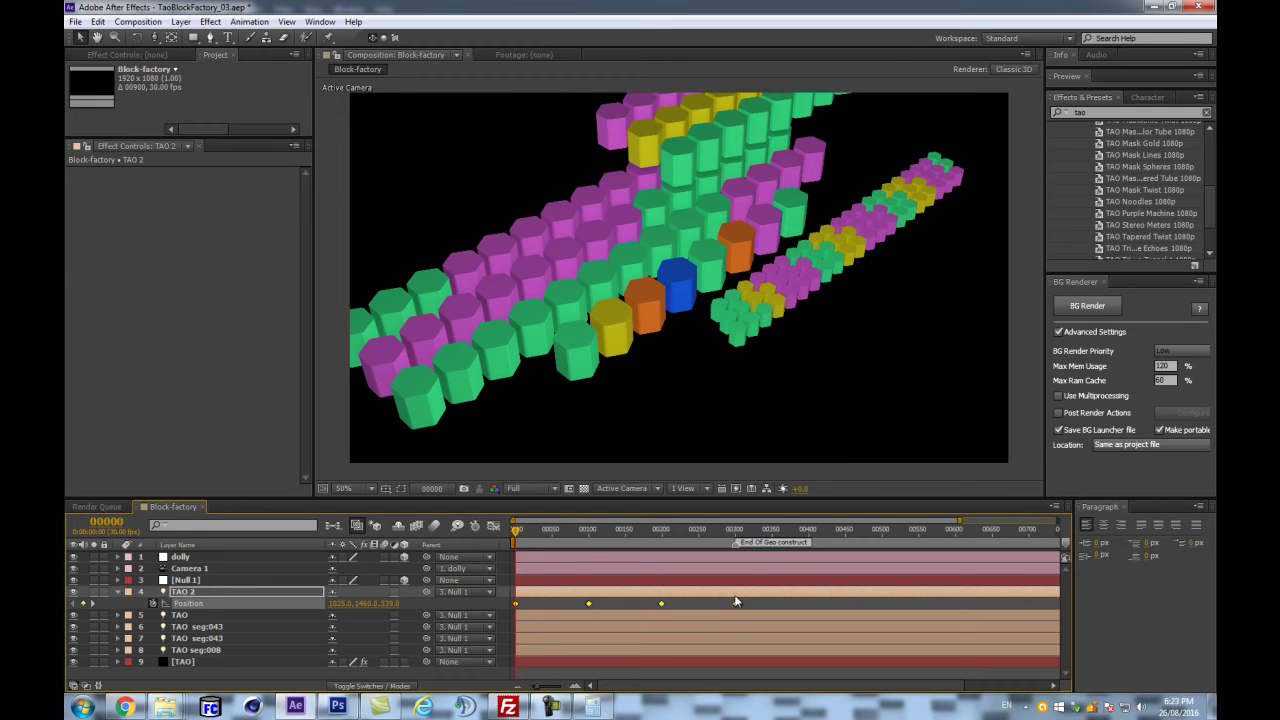
left_click_drag(367, 604, 490, 606)
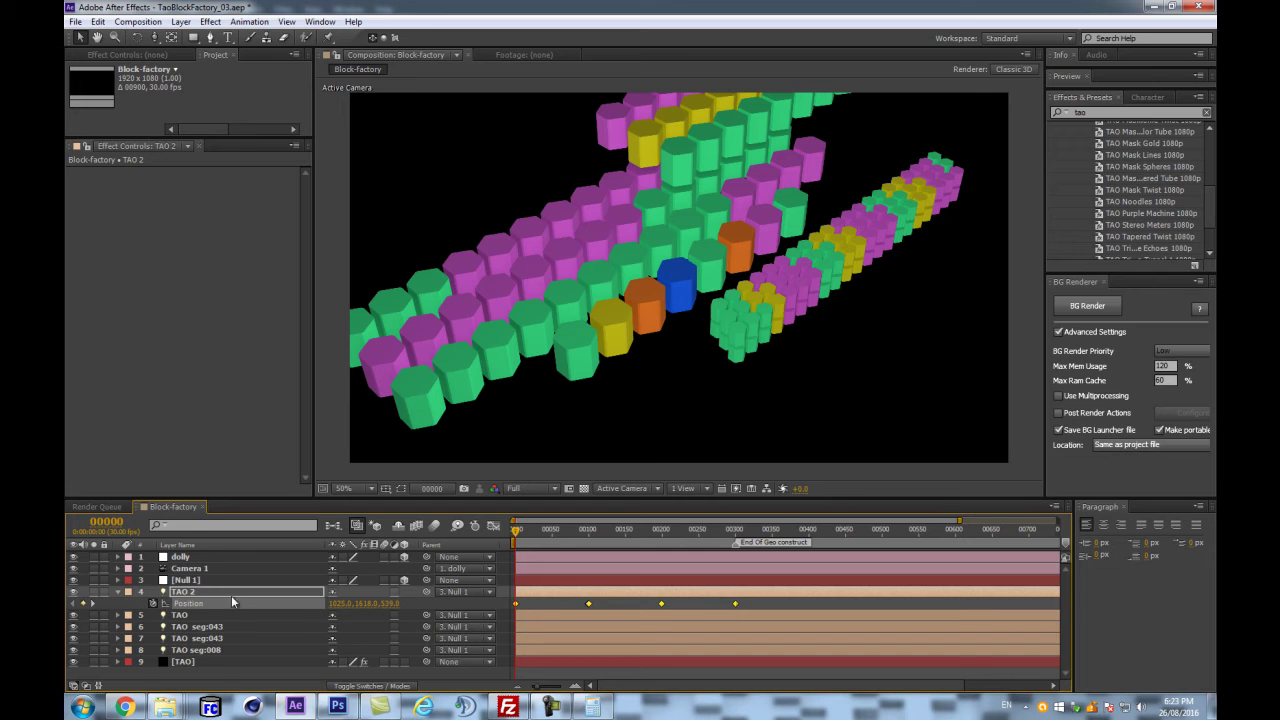
key("Delete")
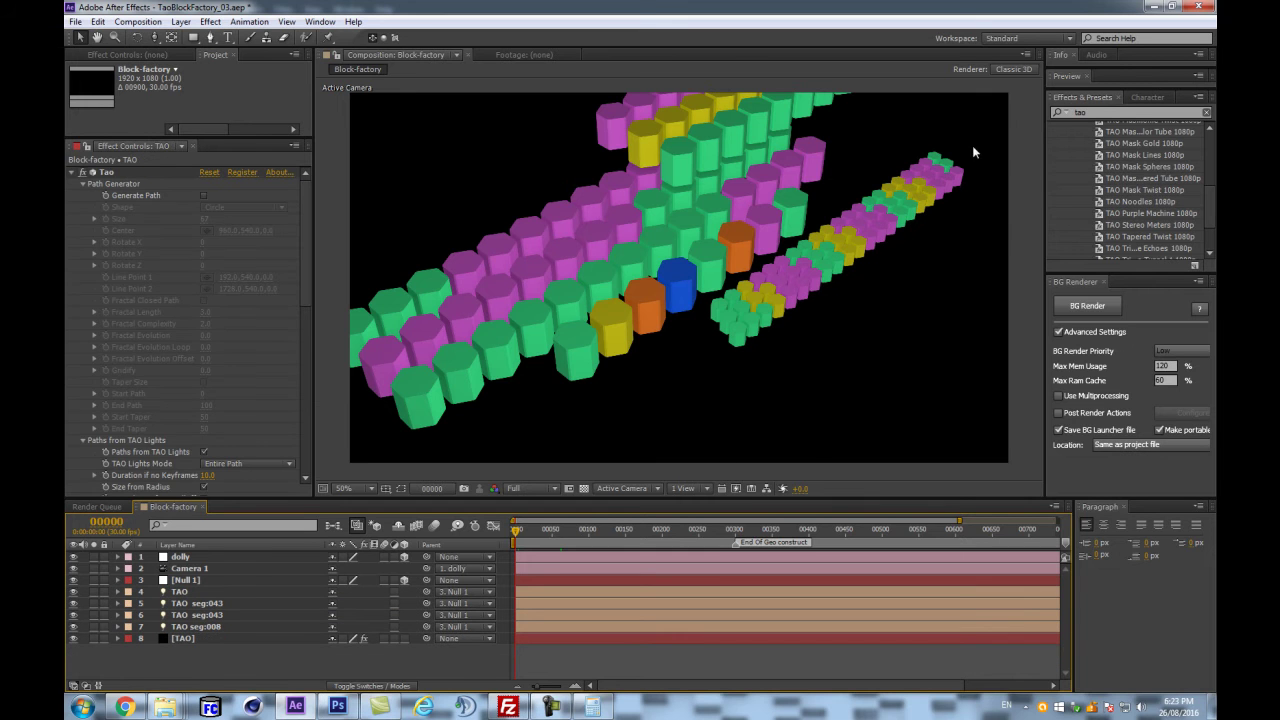
- Reveal the TAO light's Position keyframes and add a new null object directly above the light in the layer order
left_click(212, 591)
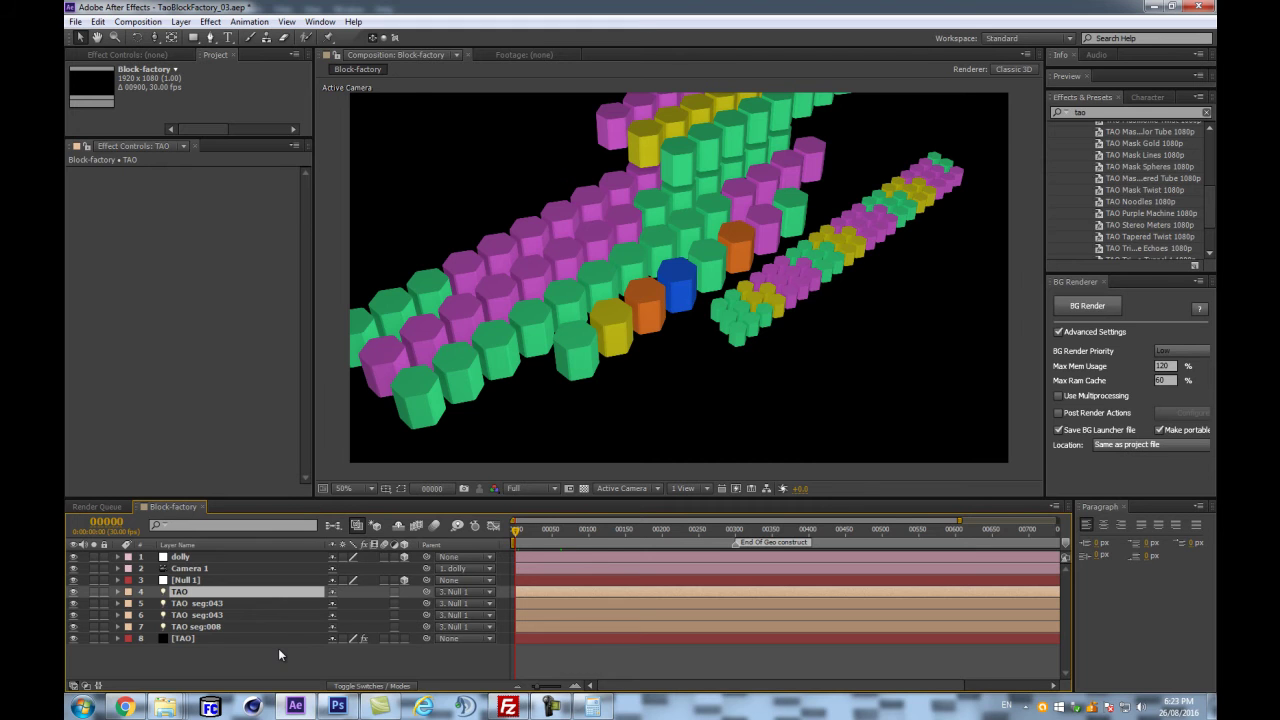
key("p")
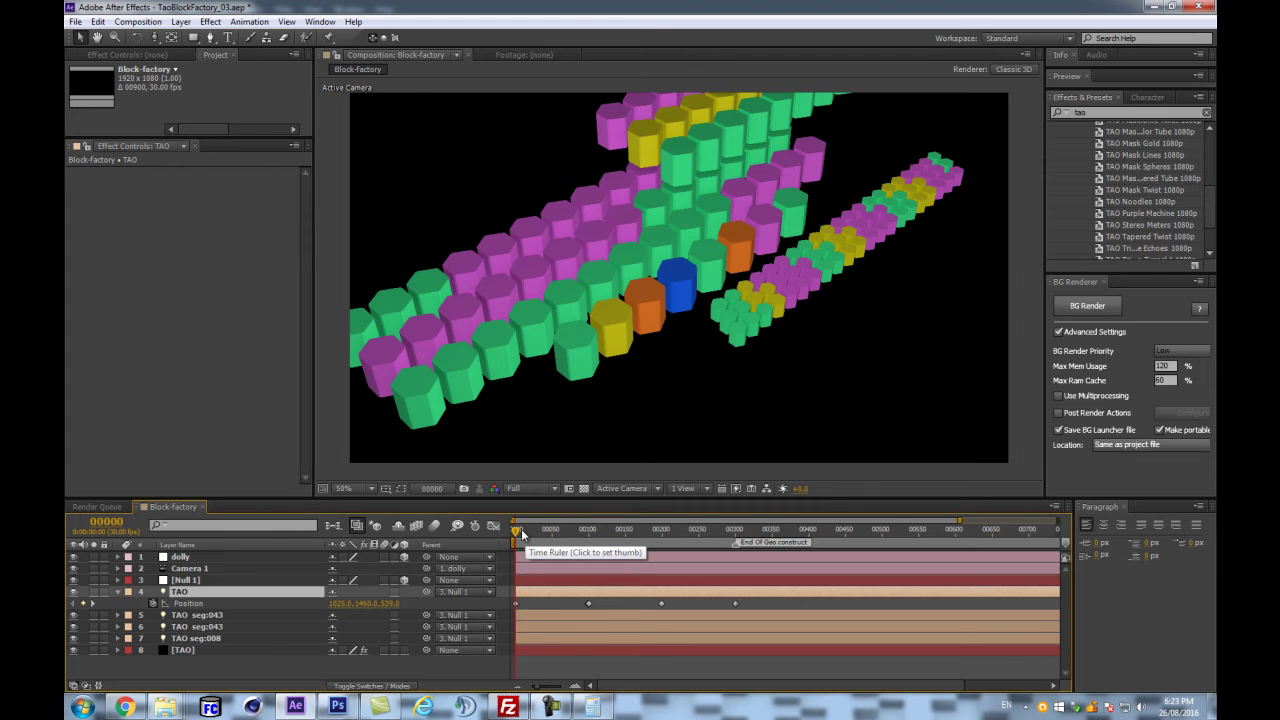
left_click_drag(521, 535, 461, 527)
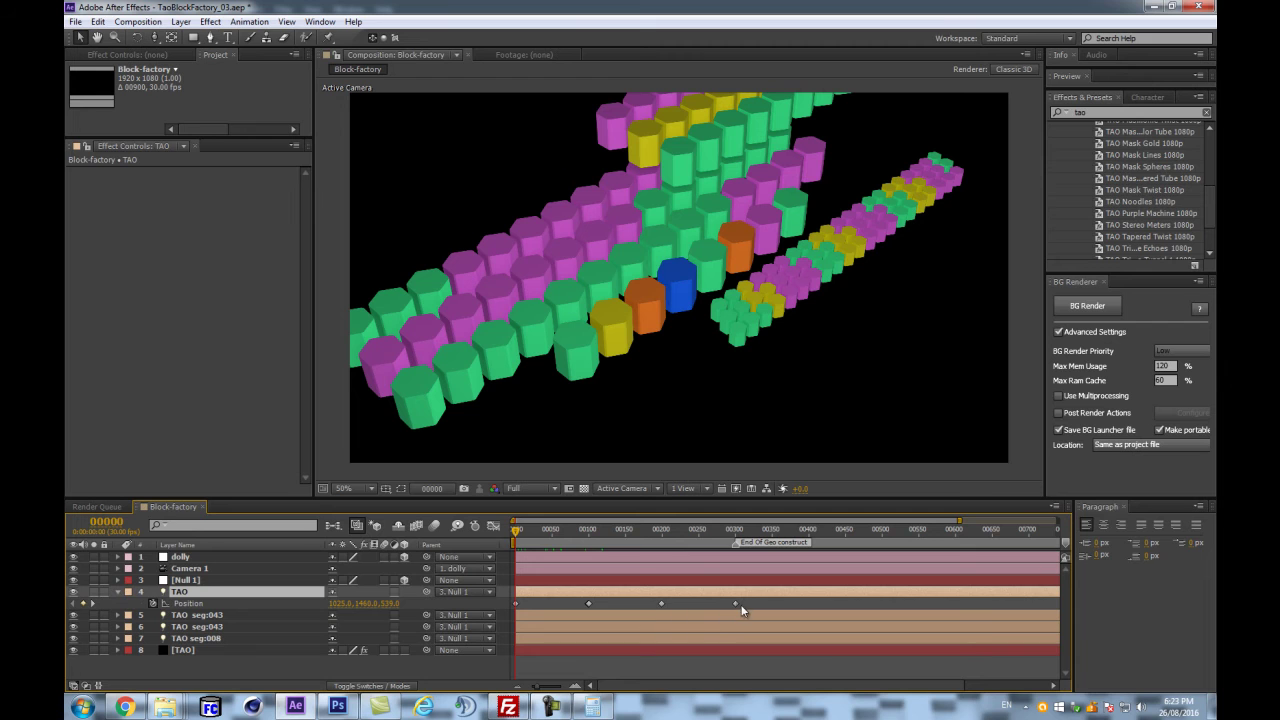
key("ctrl+alt+shift+y")
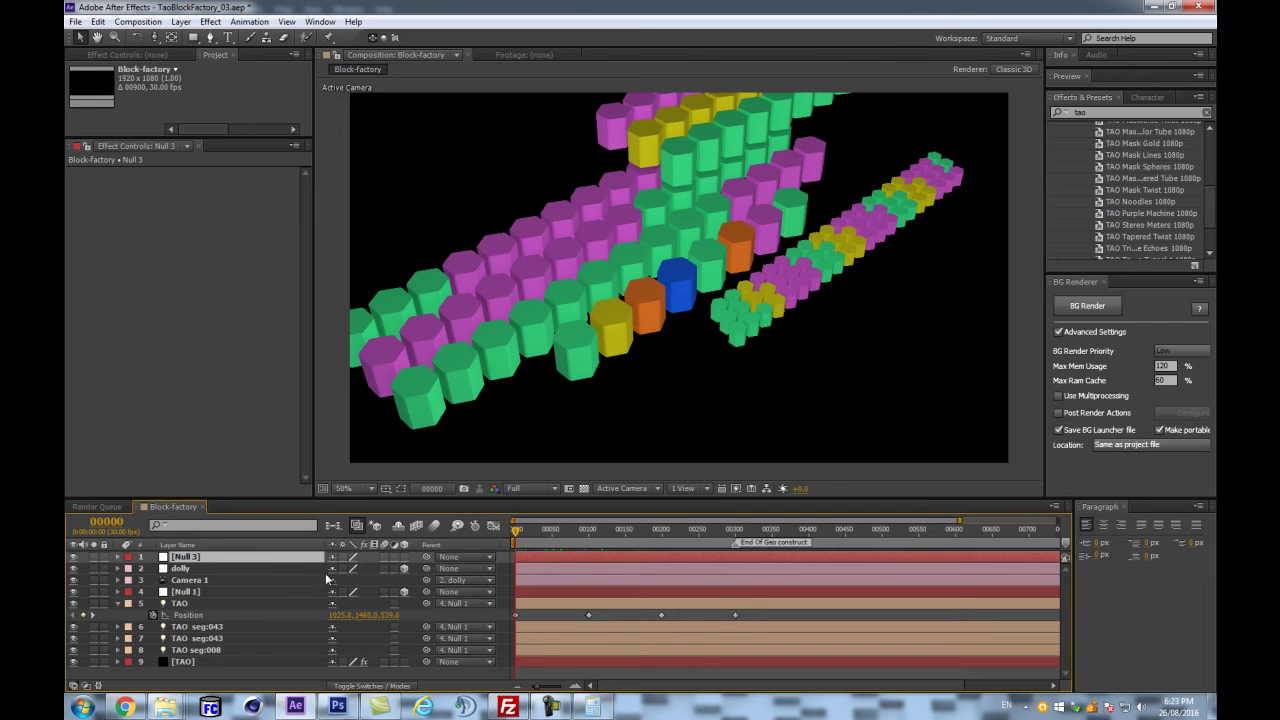
left_click_drag(259, 556, 240, 599)
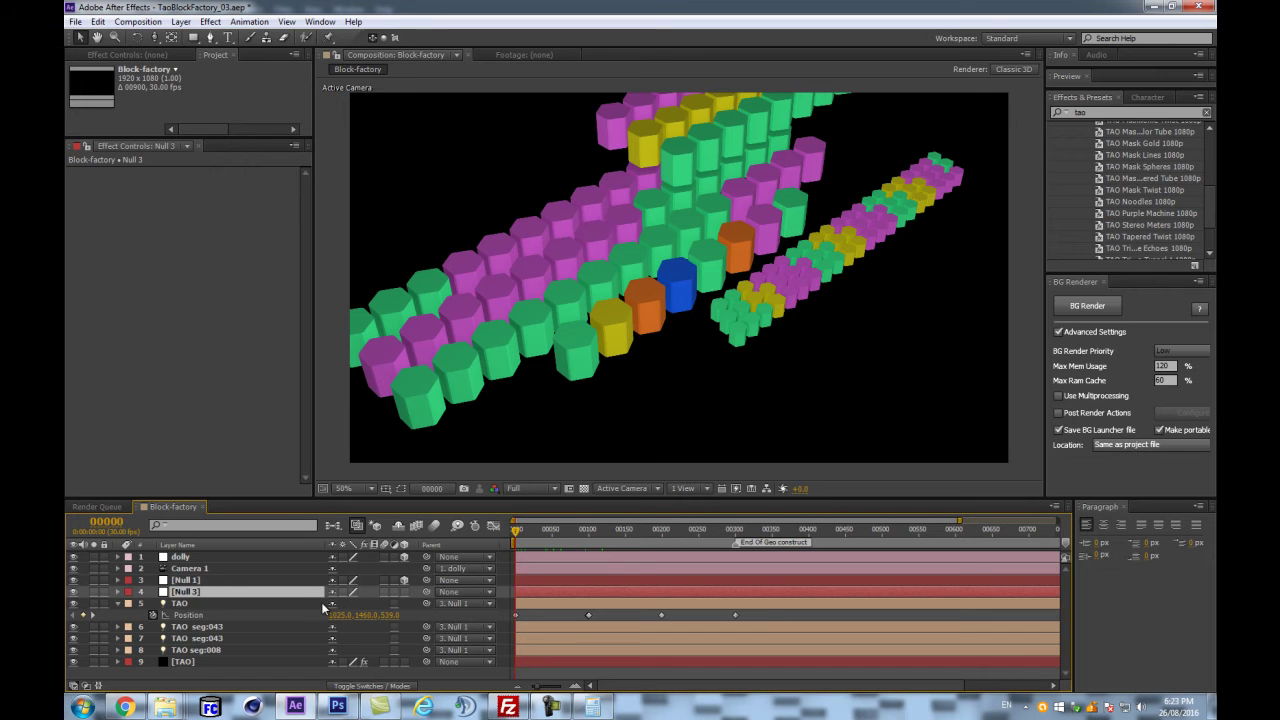
- Make the new Null 3 a 3D layer with its Position and rotation properties shown, and enlarge the timeline to fit all layers
key("p")
key("shift+r")
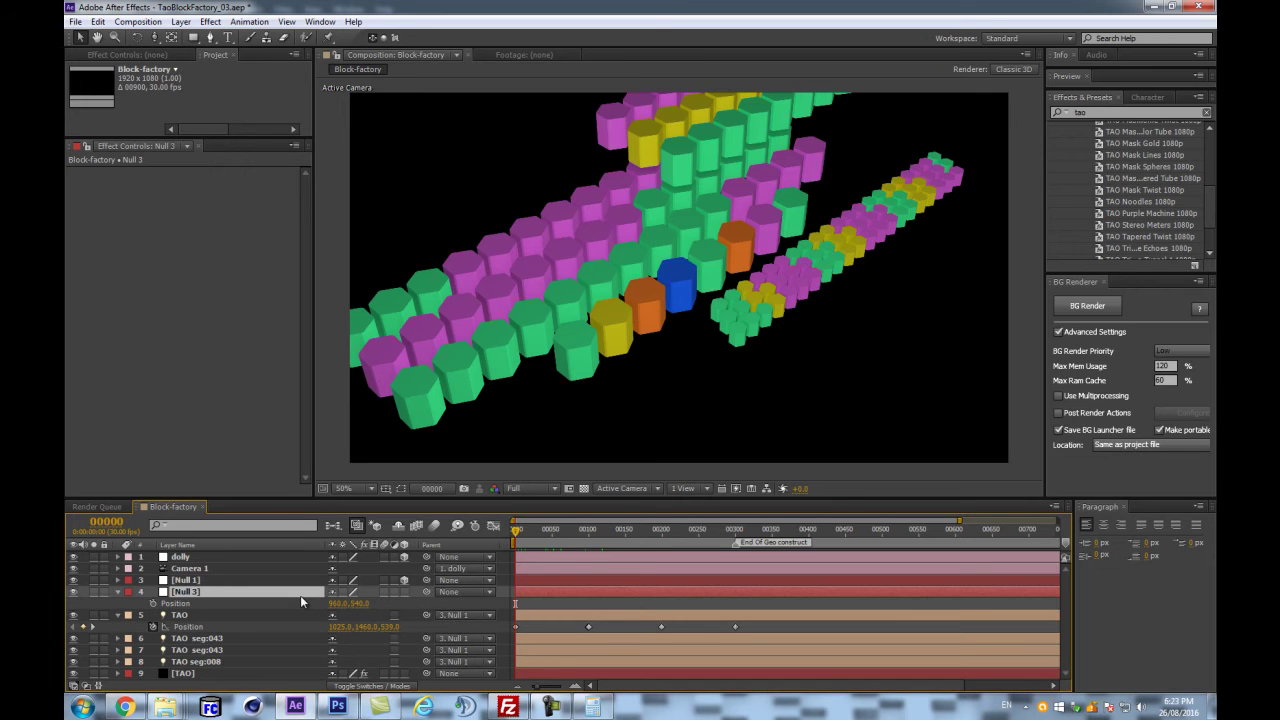
left_click(405, 591)
scroll(408, 610, "down", 1)
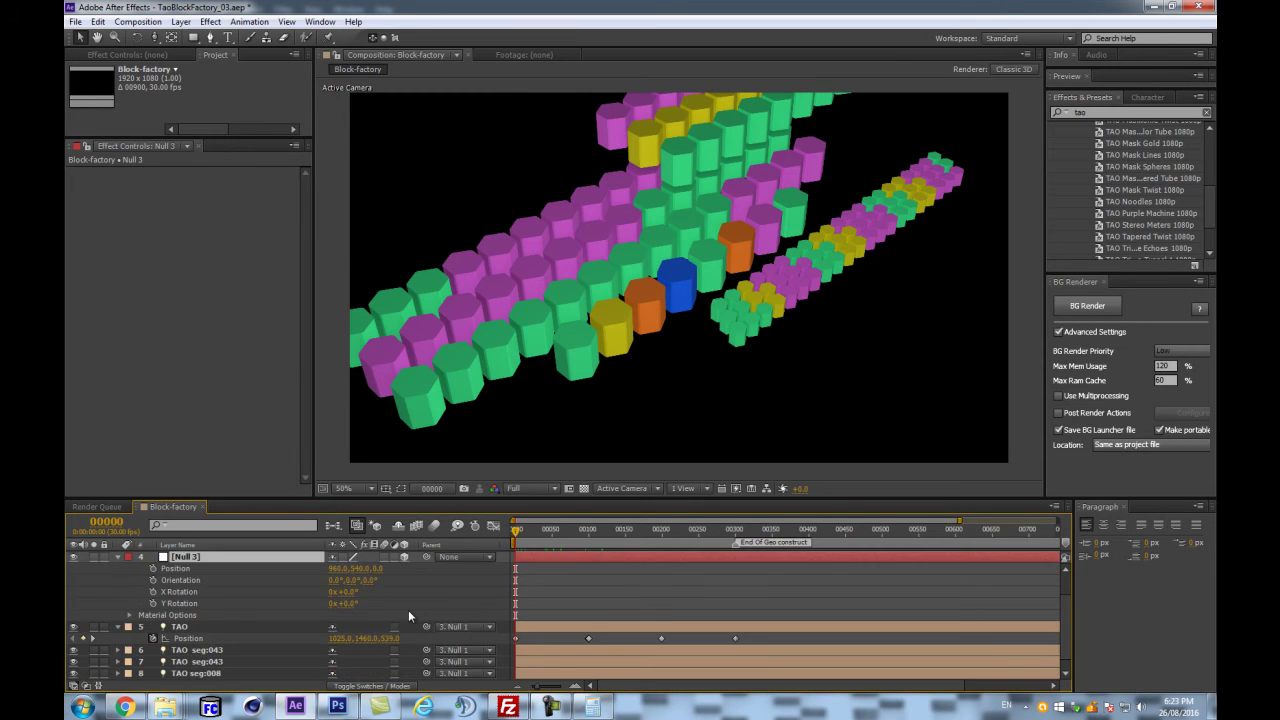
left_click(324, 627)
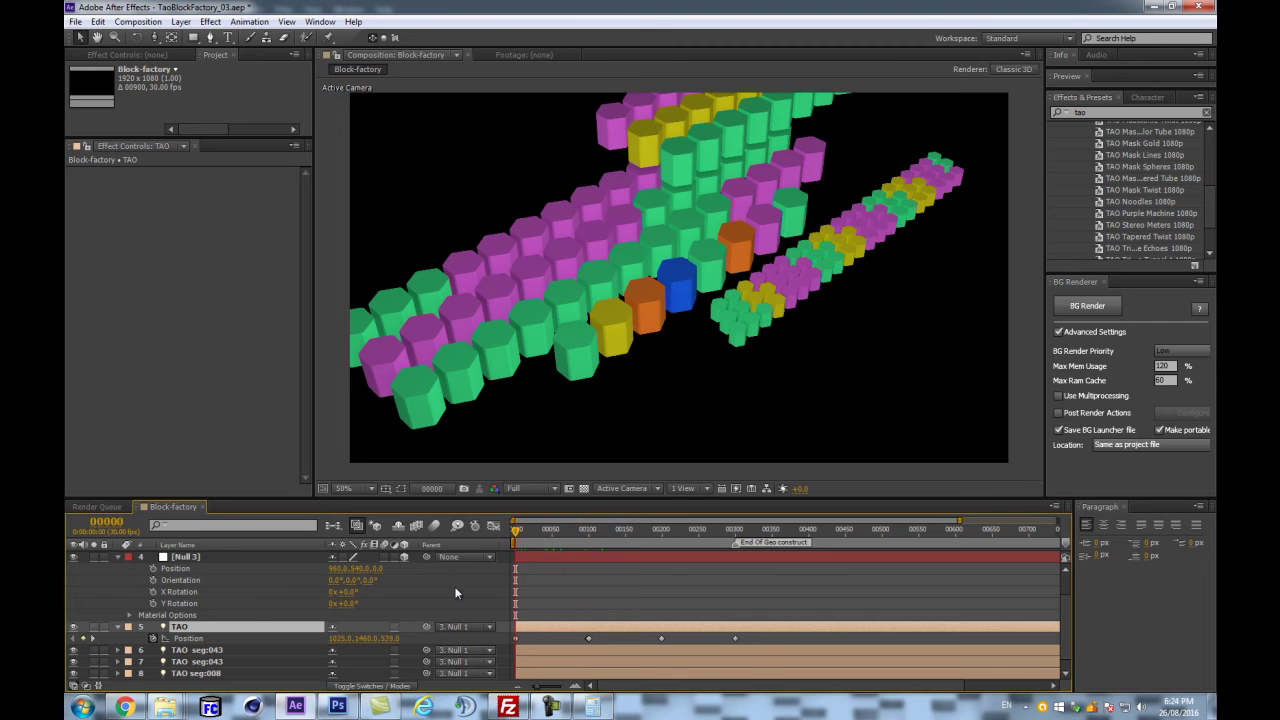
scroll(251, 600, "up", 1)
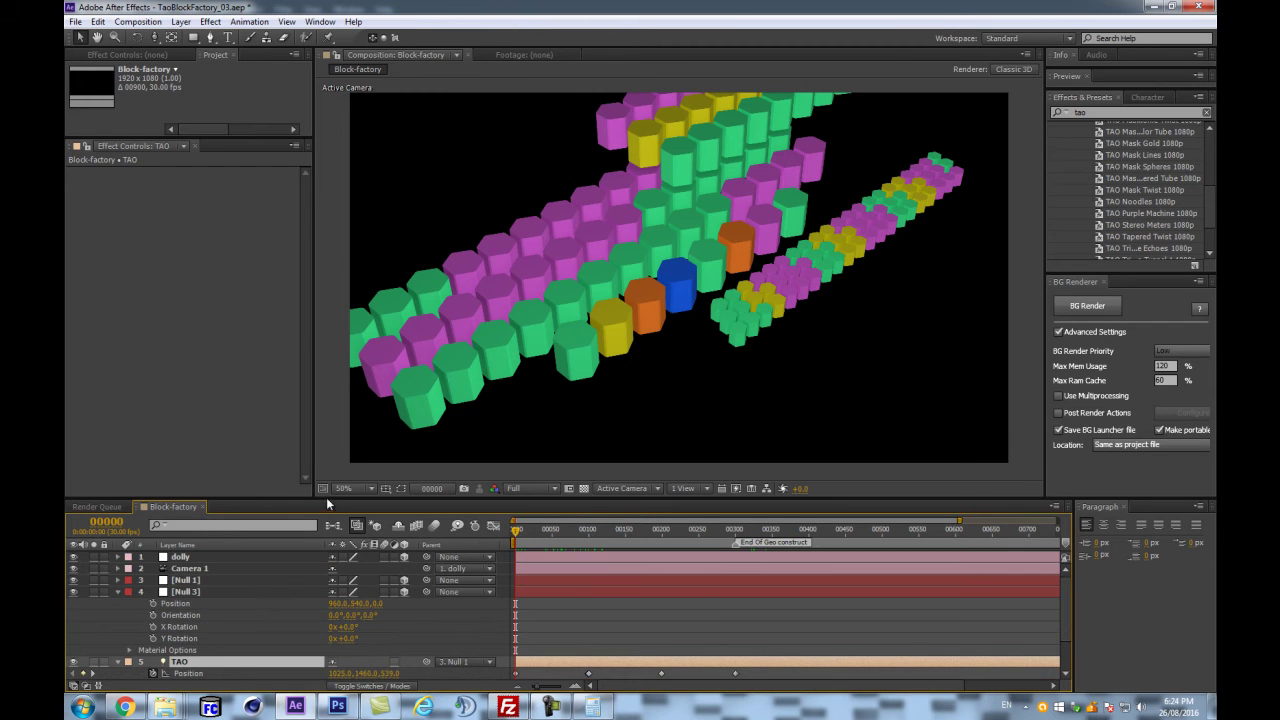
left_click_drag(323, 496, 332, 413)
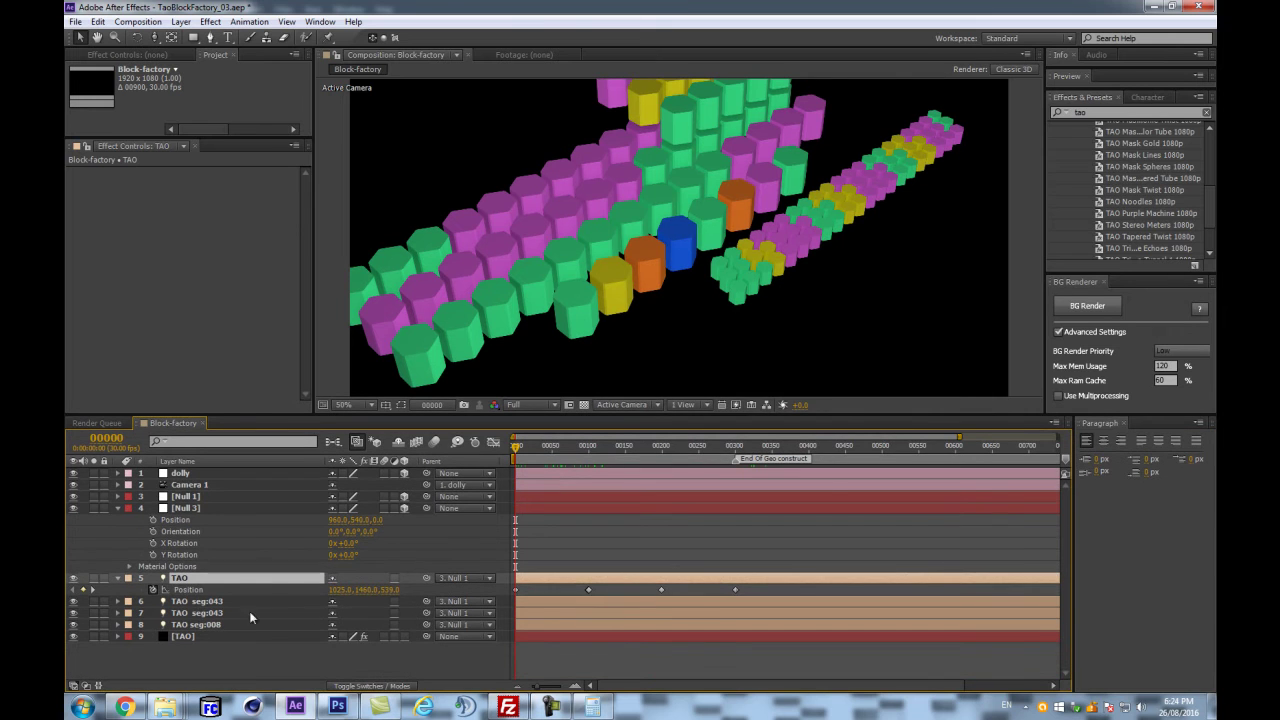
left_click(198, 603)
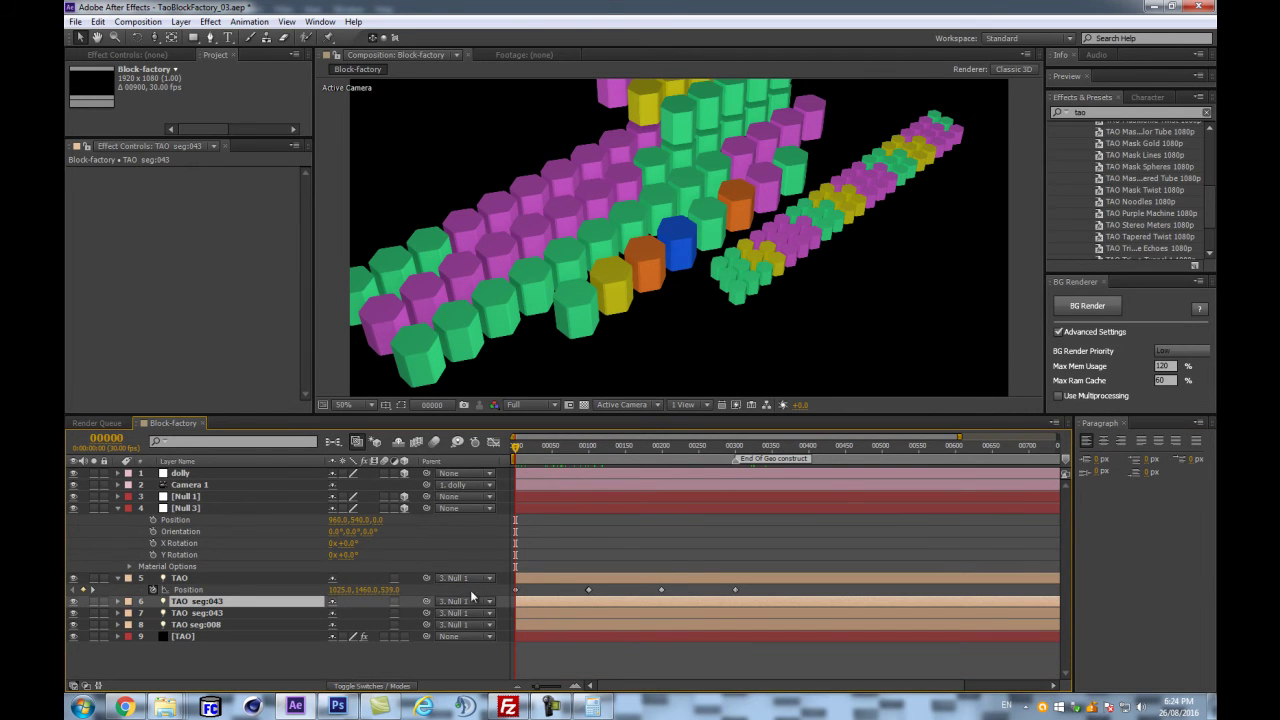
key("p")
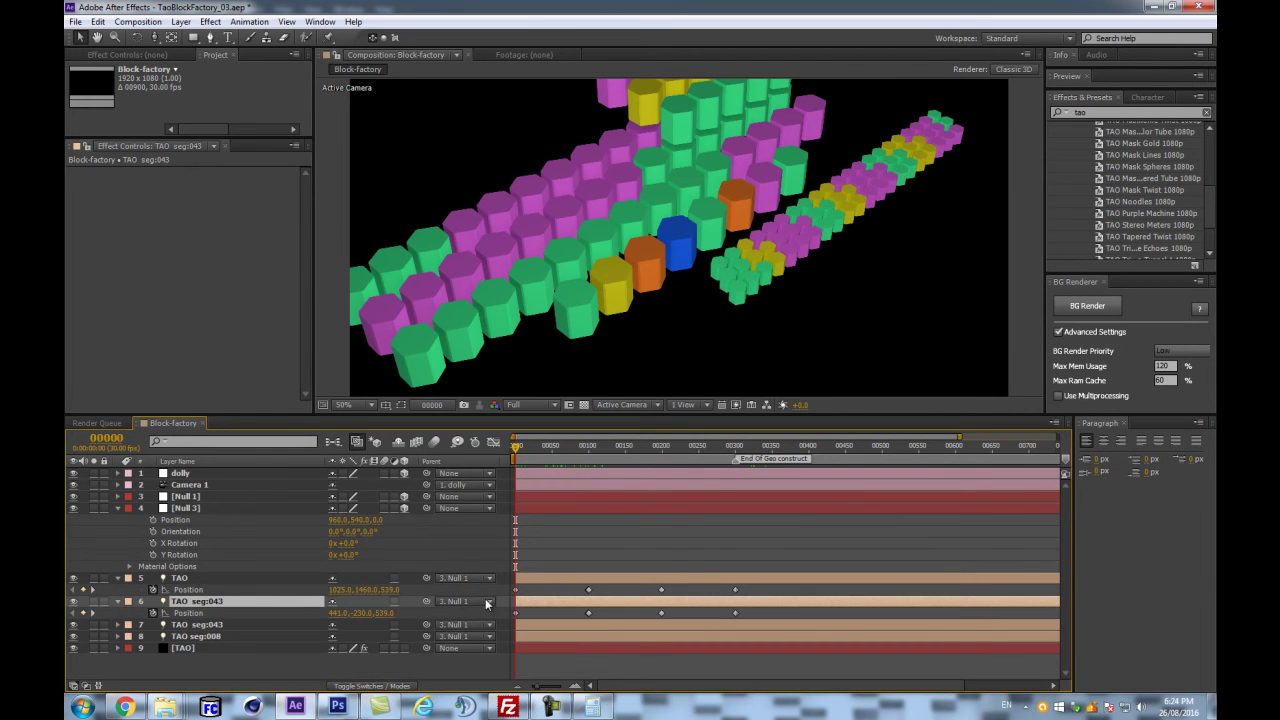
key("p")
- Detach the TAO light from Null 1 by setting its Parent to None
left_click(252, 577)
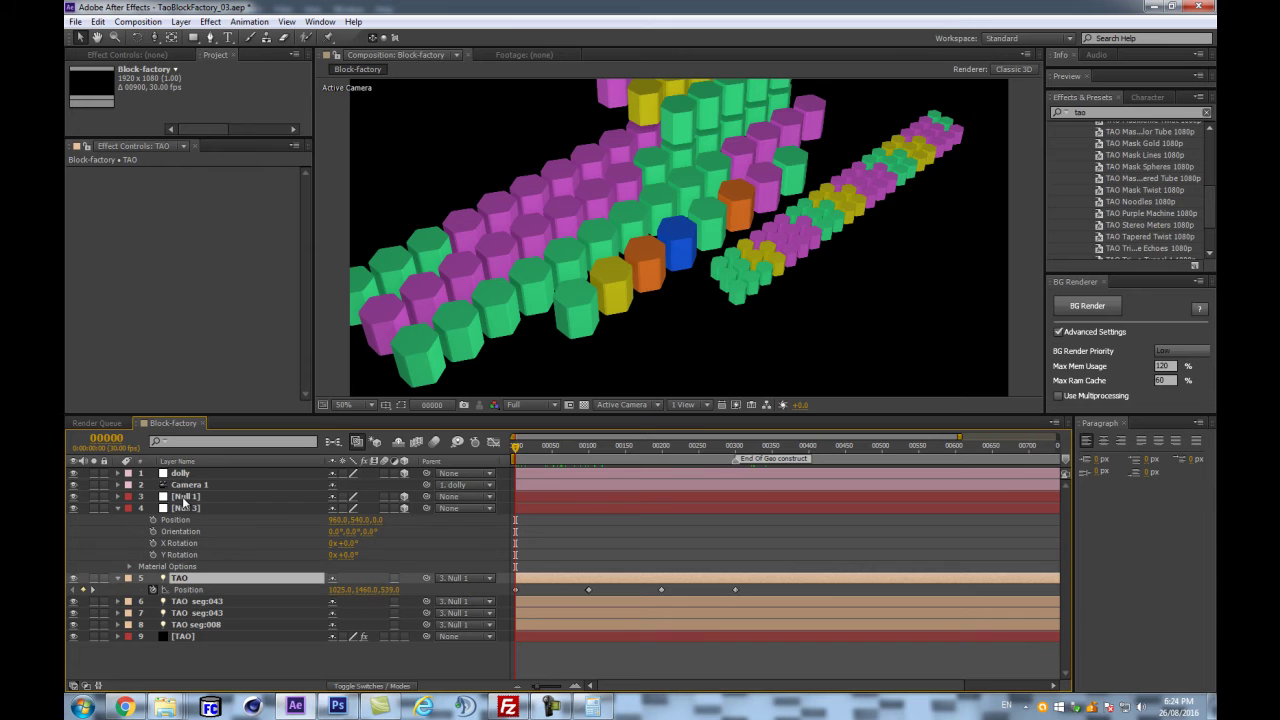
left_click(478, 587)
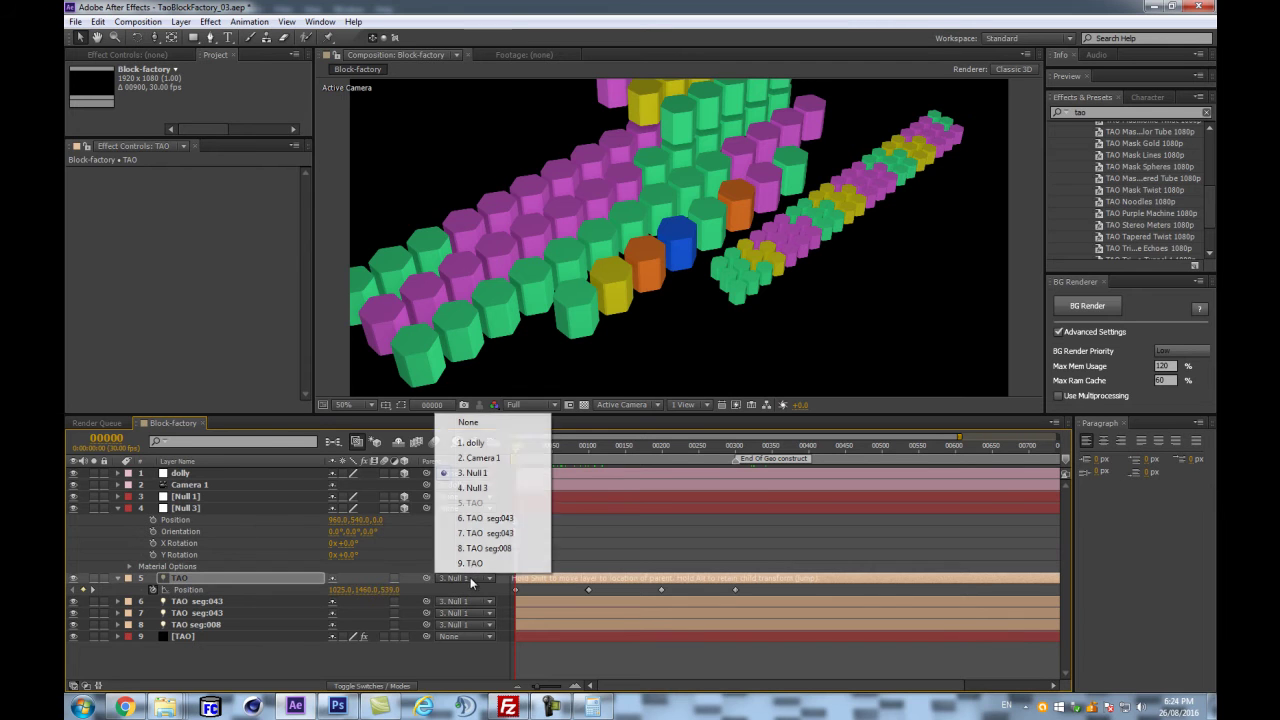
left_click(472, 425)
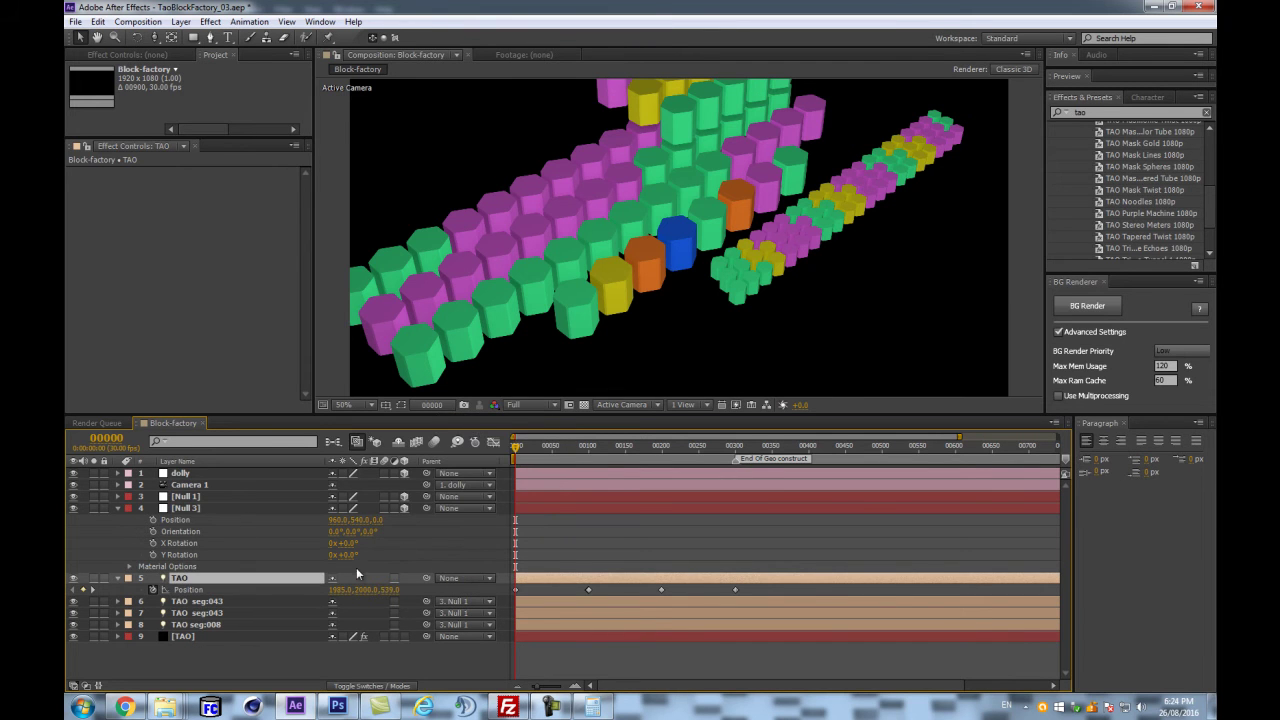
key("ctrl+z")
key("ctrl+shift+z")
- Copy all of the TAO light's Position keyframes and paste them onto Null 3 at frame 0
left_click(250, 590)
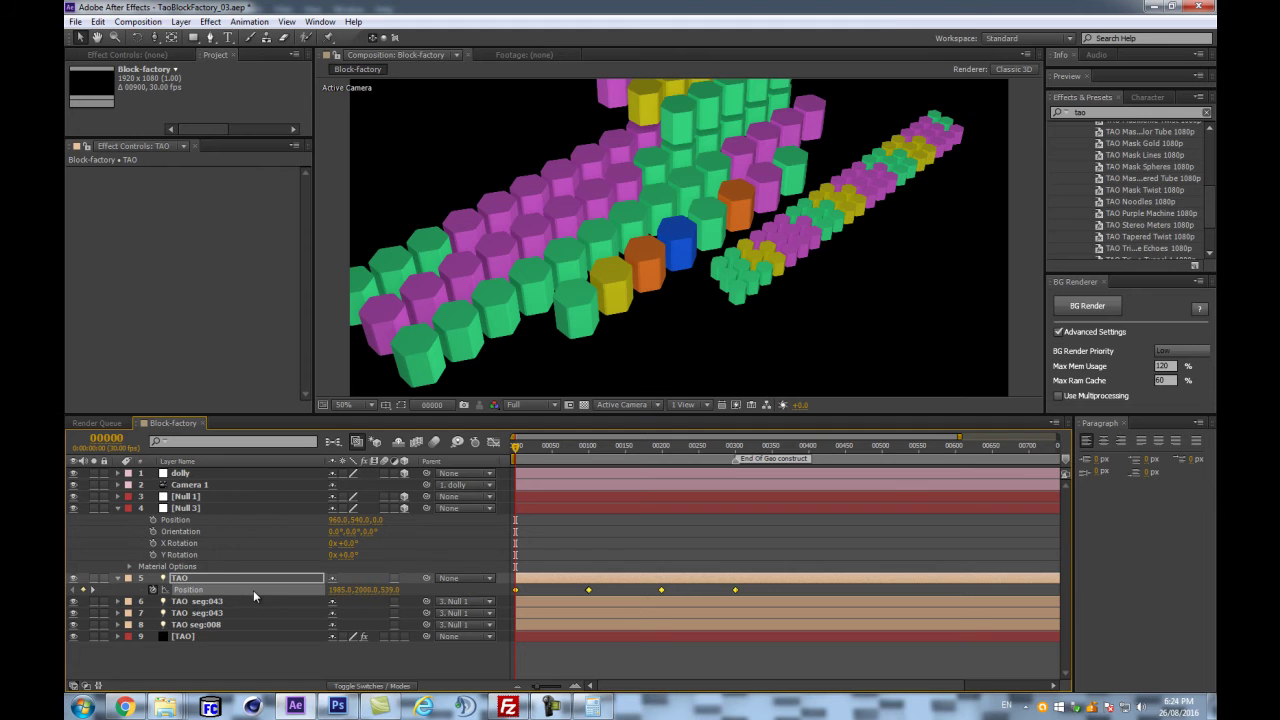
left_click(201, 508)
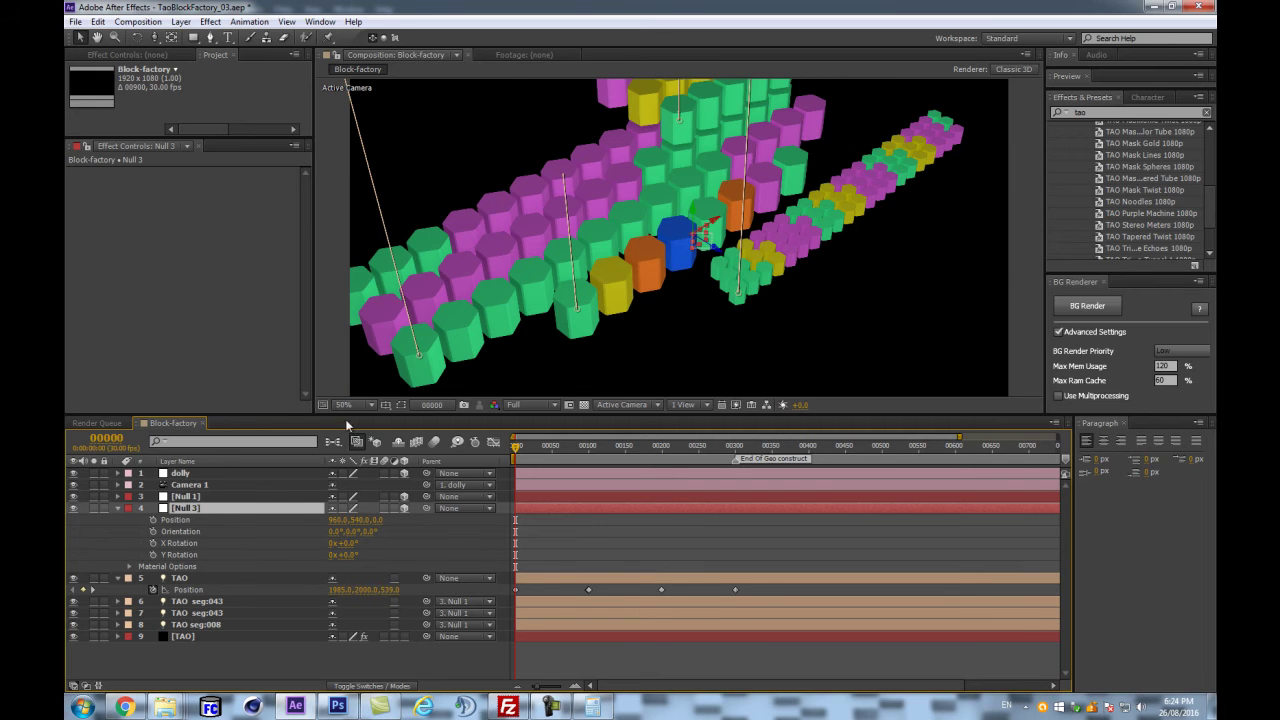
key("ctrl+v")
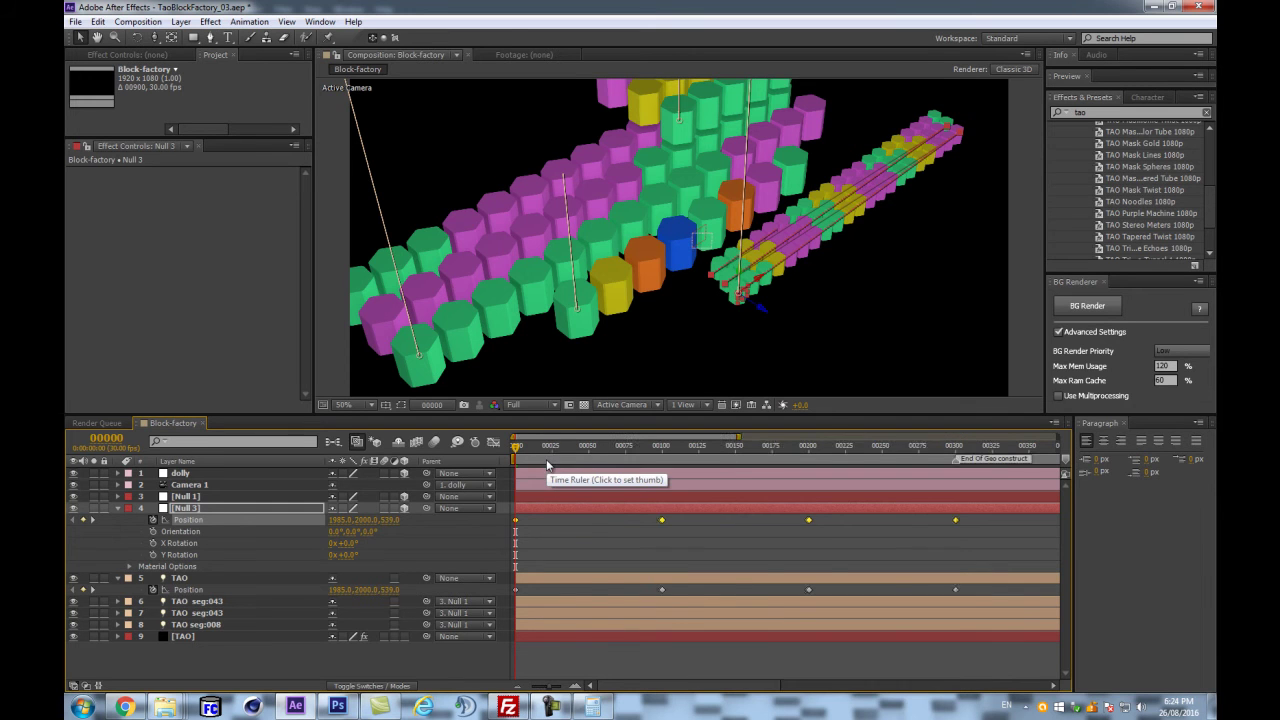
left_click_drag(517, 445, 494, 483)
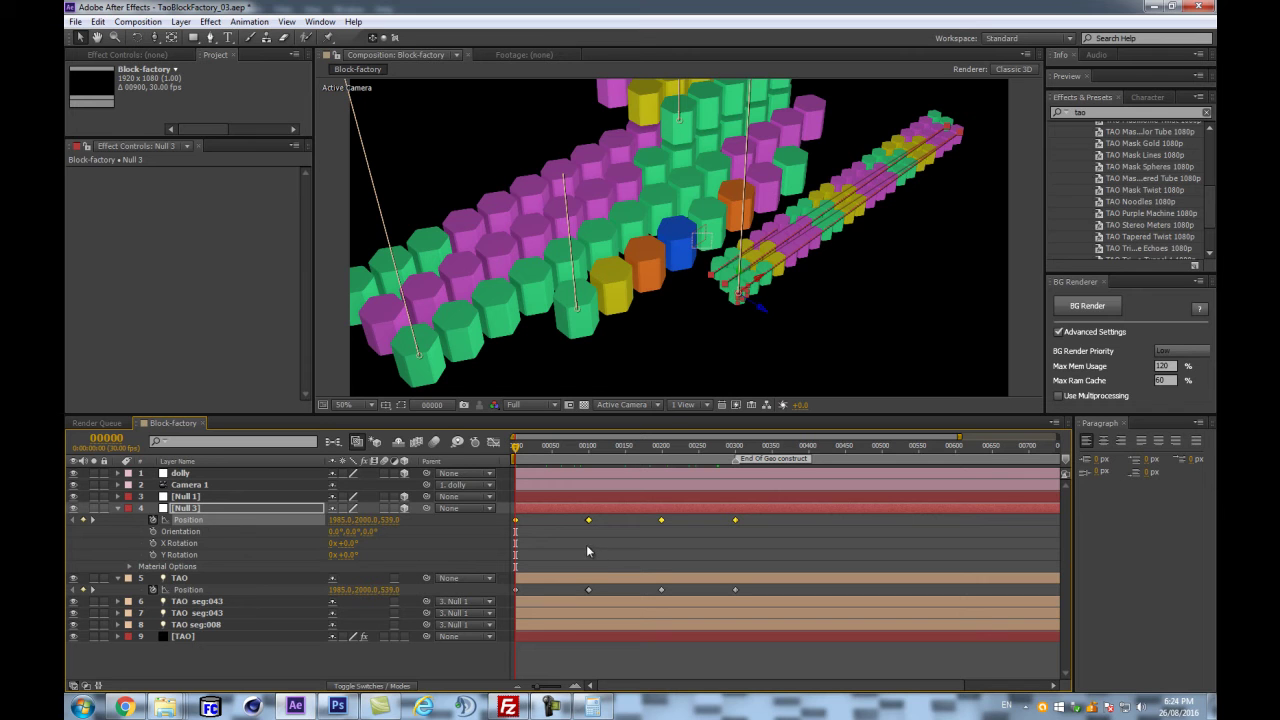
left_click(360, 661)
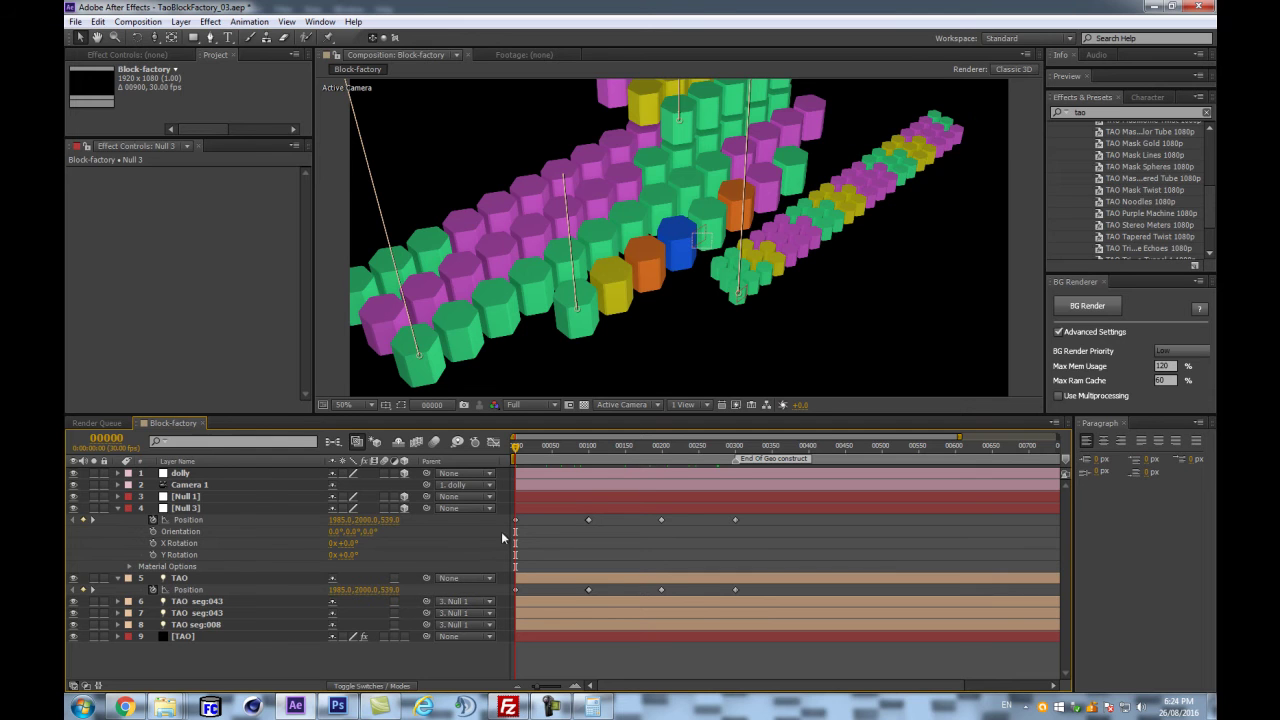
- Remove the Position keyframes from the TAO light and parent the light to Null 3
left_click(154, 590)
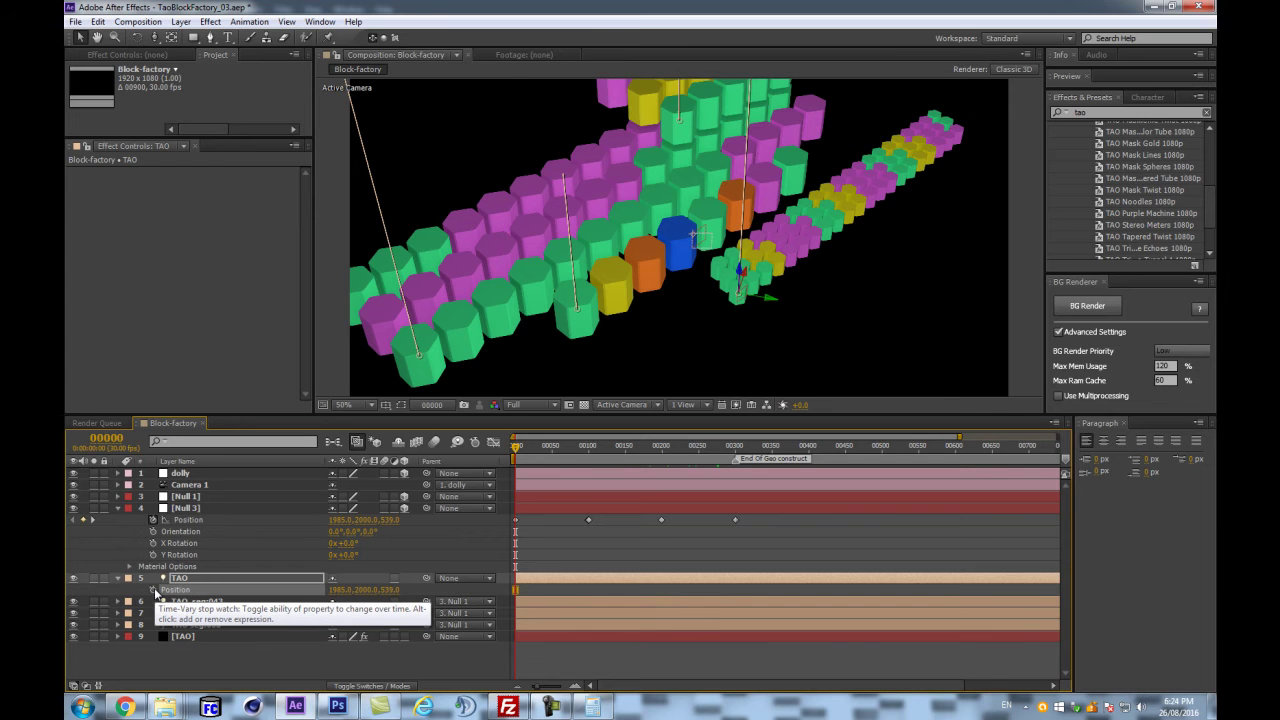
left_click_drag(428, 582, 190, 510)
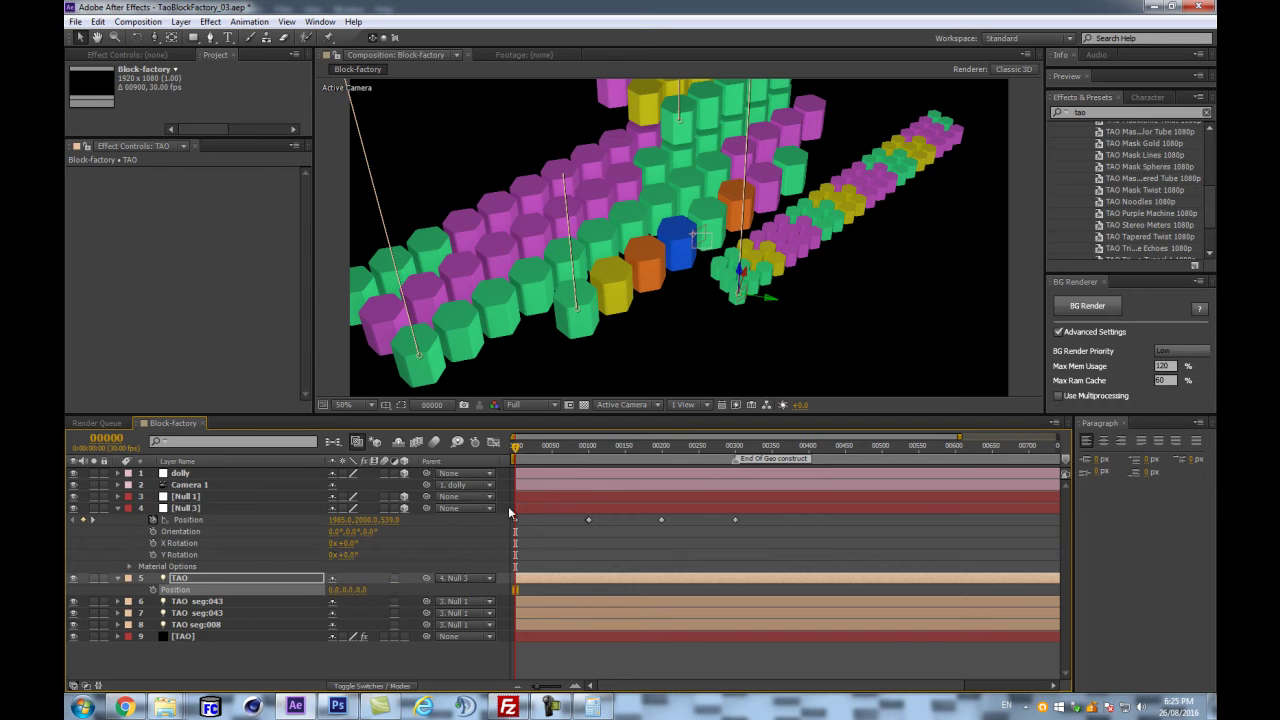
left_click_drag(516, 445, 473, 460)
left_click_drag(516, 445, 456, 496)
left_click(212, 508)
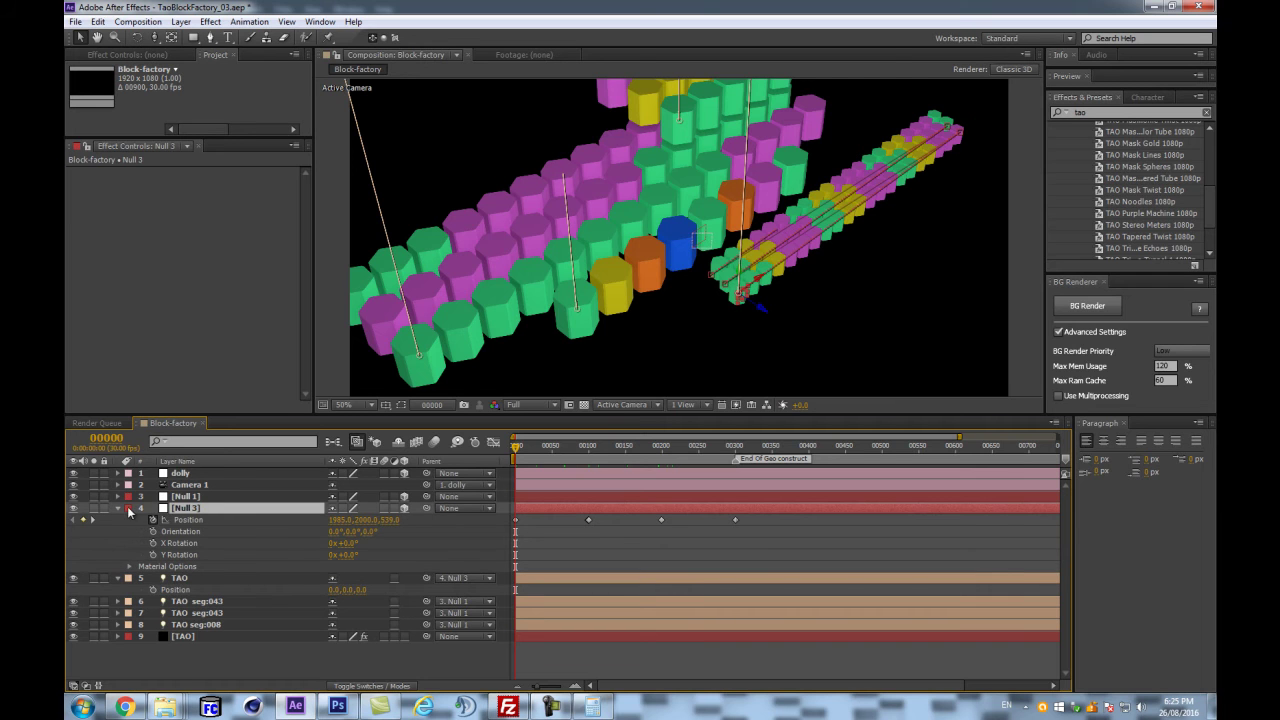
- Rename the Null 1 layer as MainNull
left_click(192, 496)
key("Return")
type("MainNull")
key("Return")
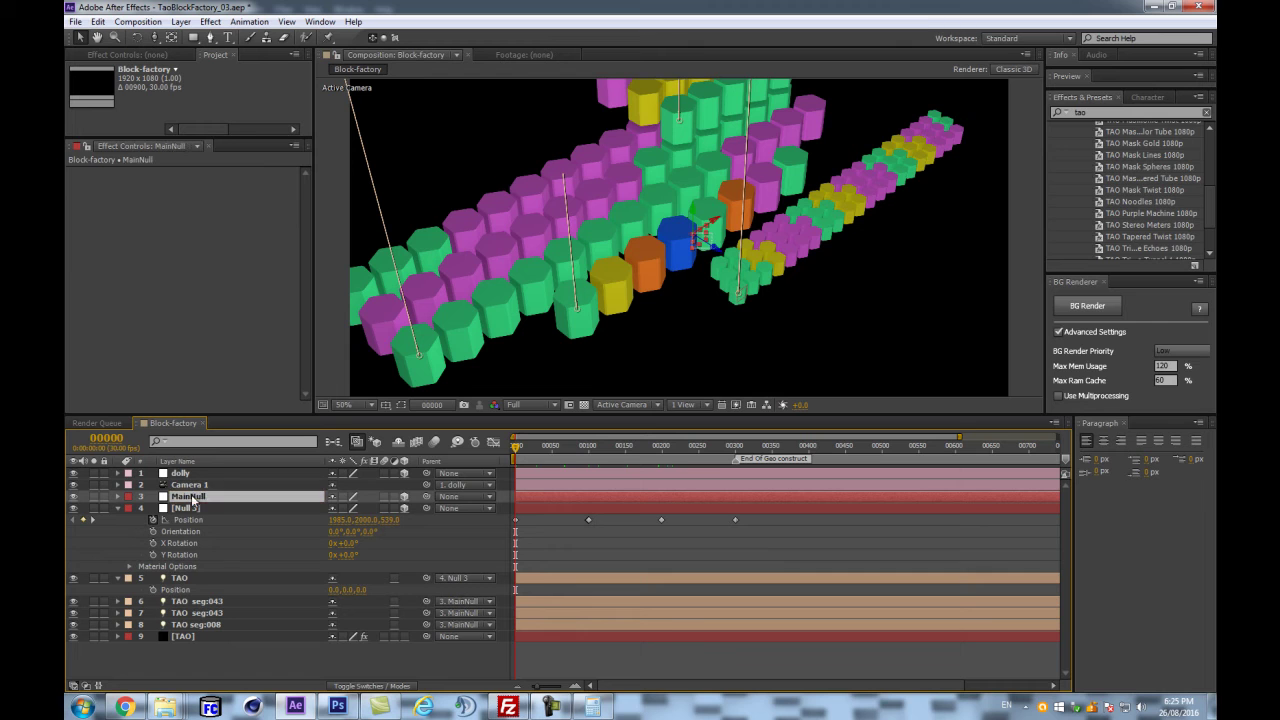
- Rename the Null 3 layer as Intermediate_null
left_click(193, 509)
key("Return")
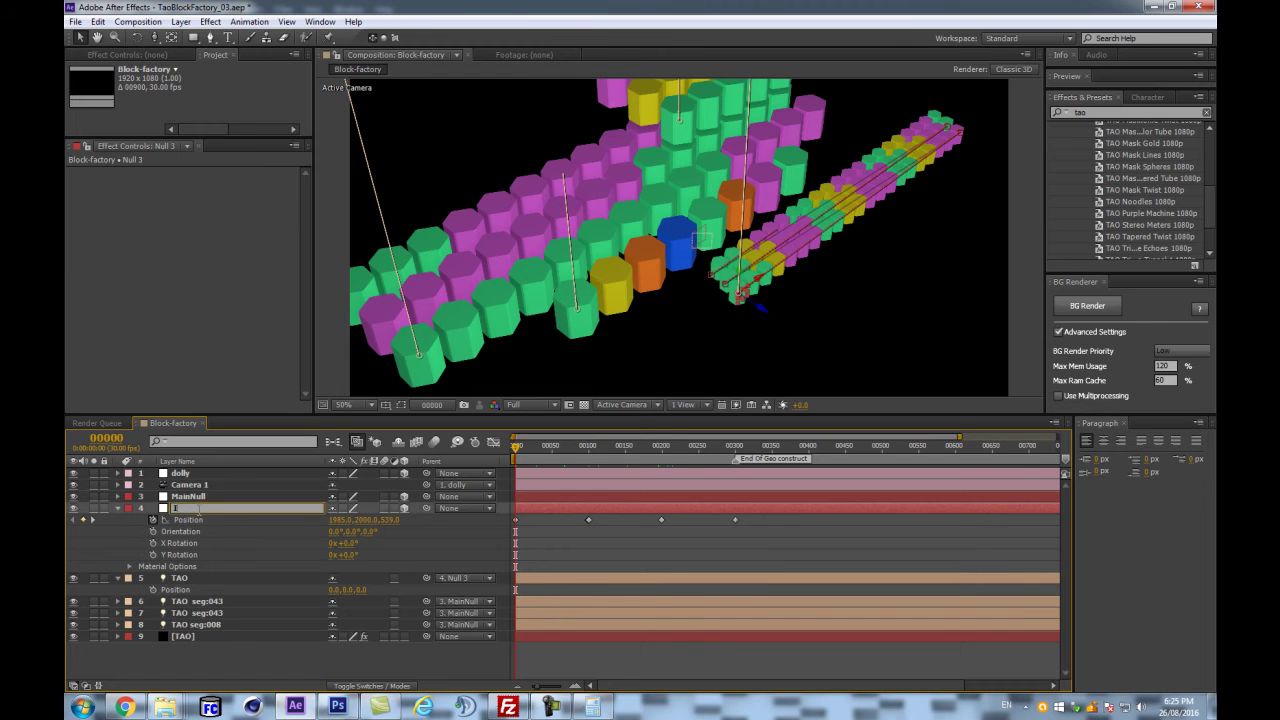
type("Intermediate_null")
key("Return")
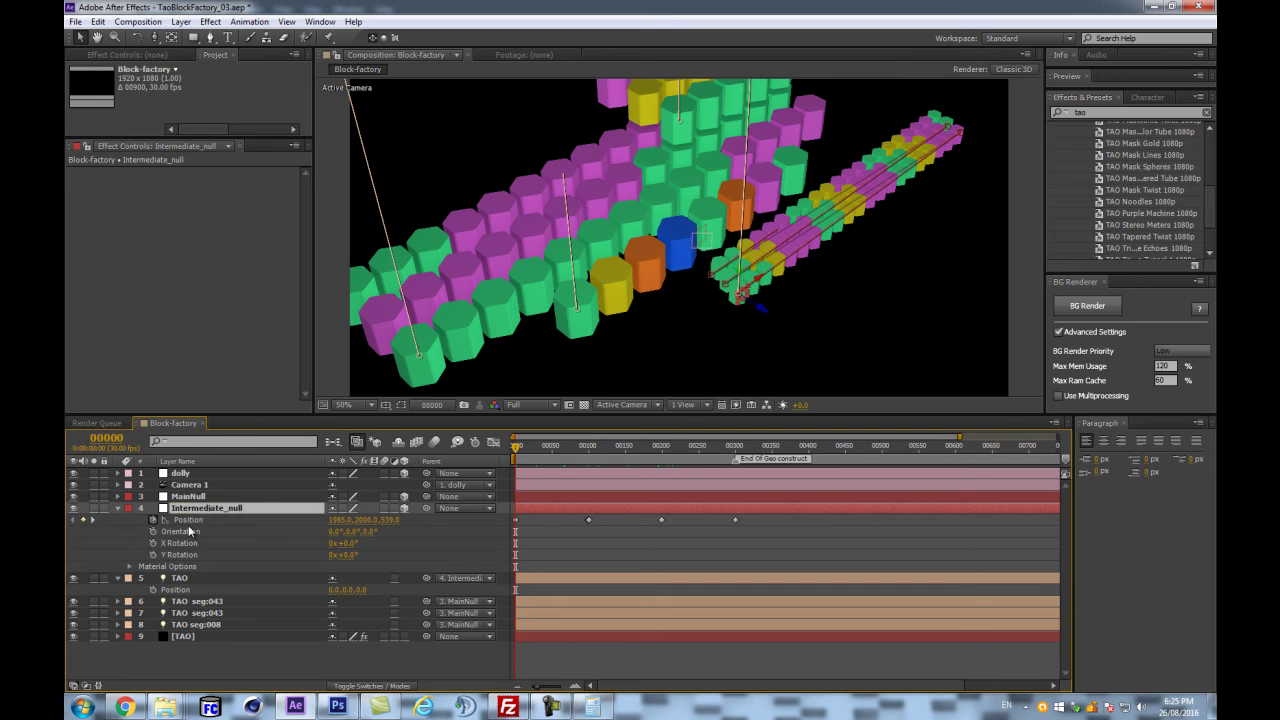
- Show the Scale property of both MainNull and Intermediate_null, and parent Intermediate_null to MainNull
key("s")
left_click(209, 497)
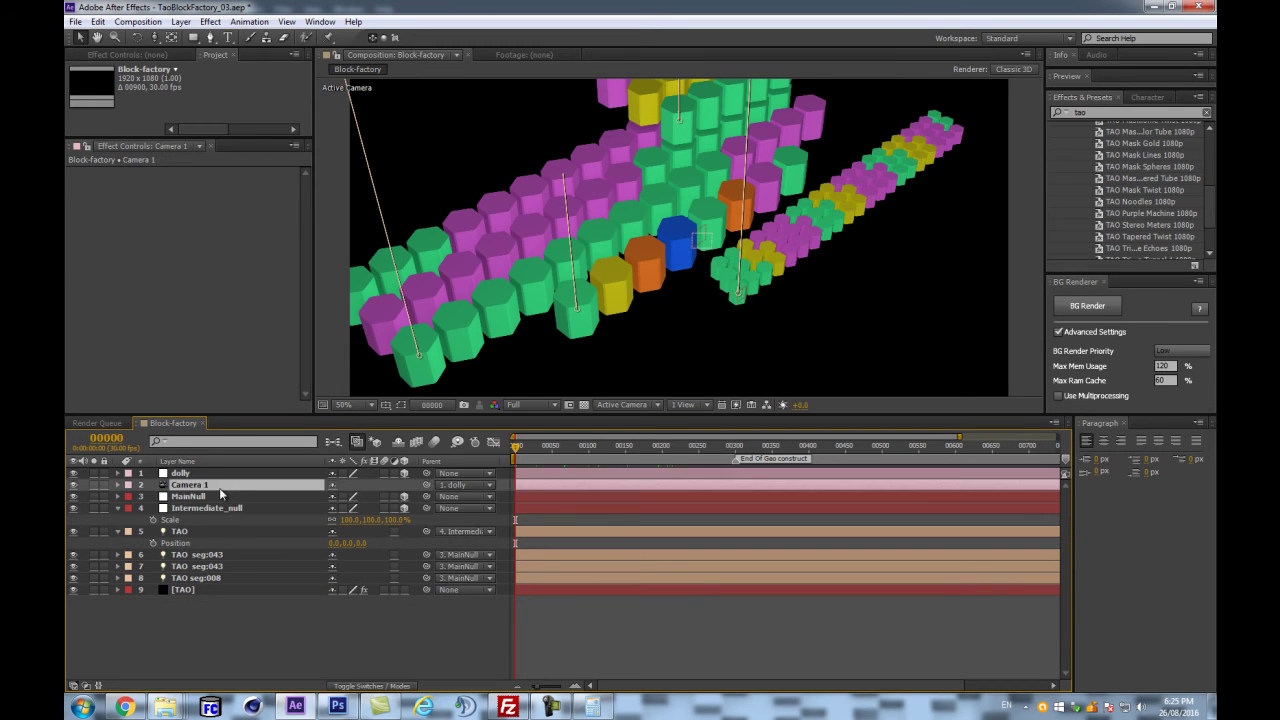
key("s")
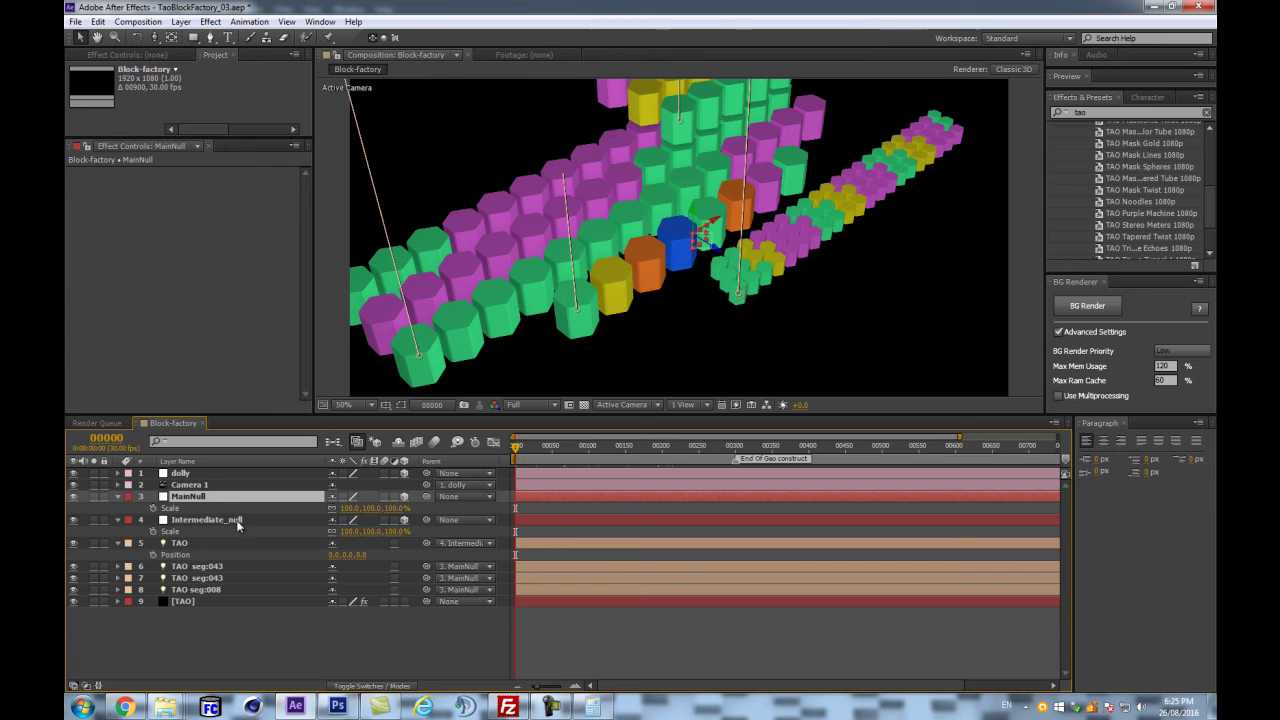
left_click(237, 525)
left_click_drag(426, 520, 201, 503)
- Try reducing only MainNull's Y scale to about 81%, and undo the scale tests
left_click(201, 500)
left_click(204, 672)
mouse_move(368, 508)
left_mouse_down()
mouse_move(343, 508)
mouse_move(357, 510)
left_mouse_up()
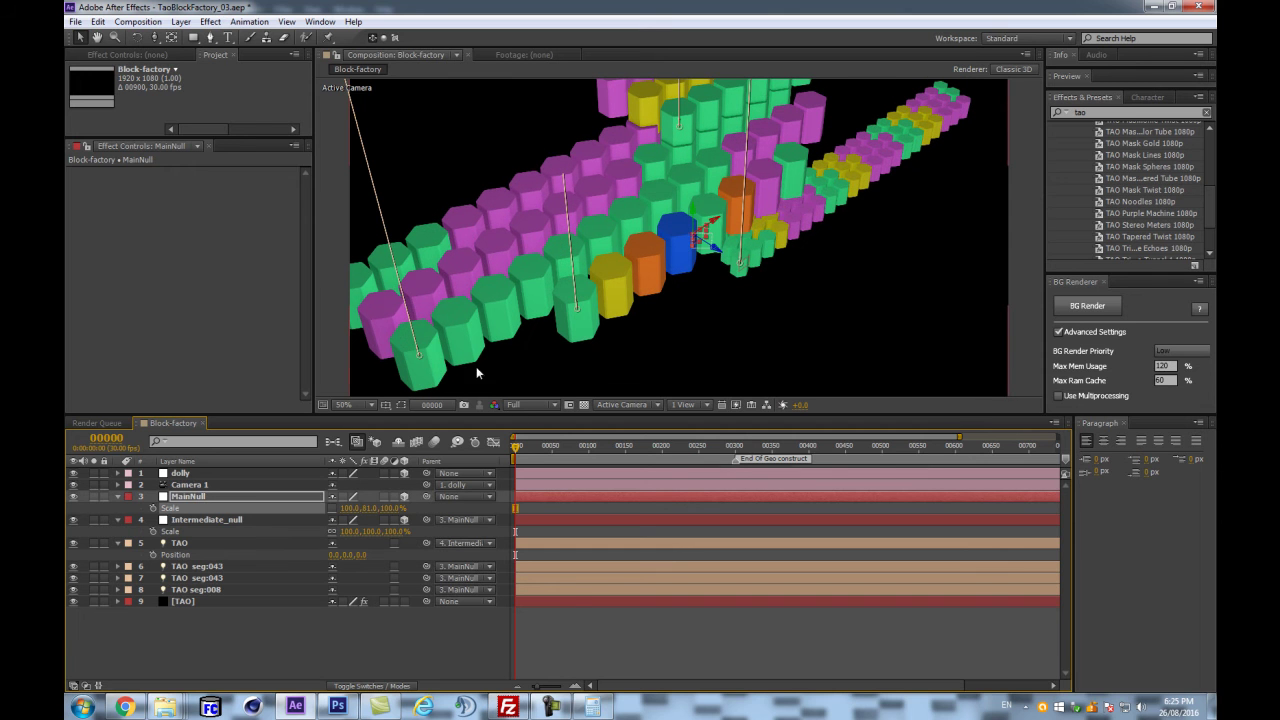
key("ctrl+z")
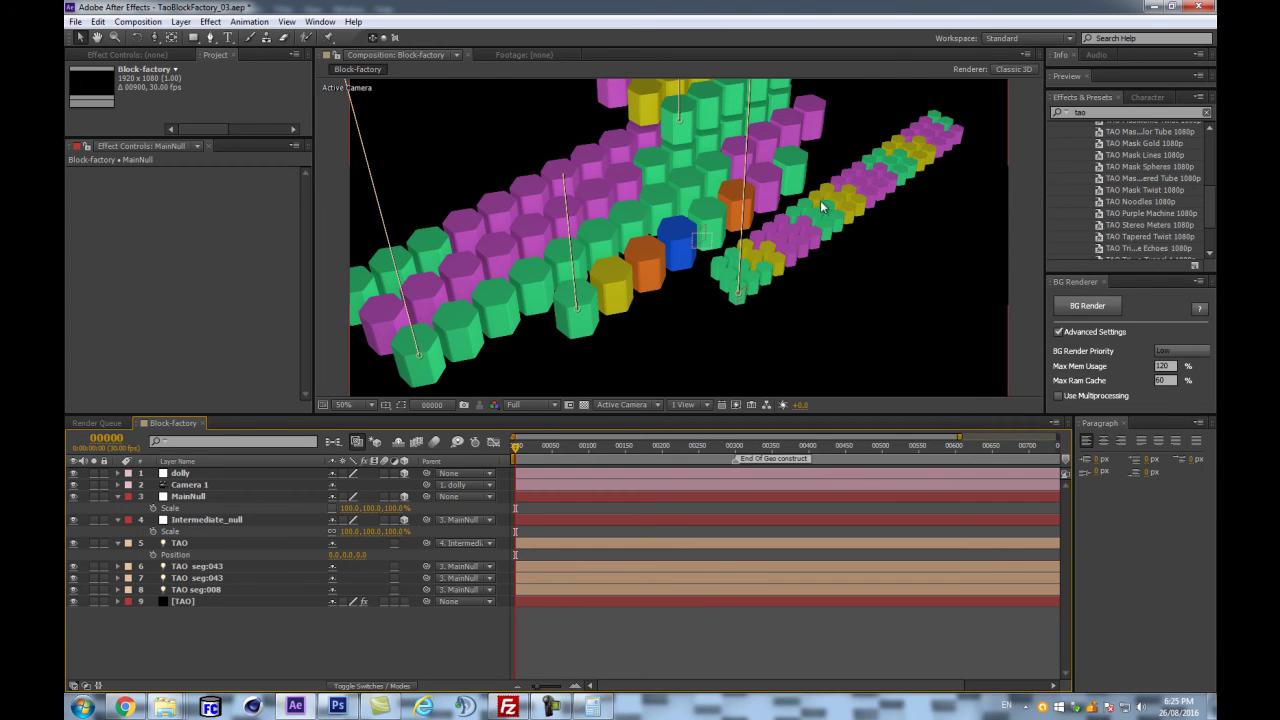
scroll(762, 231, "up", 2)
scroll(762, 234, "down", 2)
left_click_drag(378, 508, 408, 493)
key("ctrl+z")
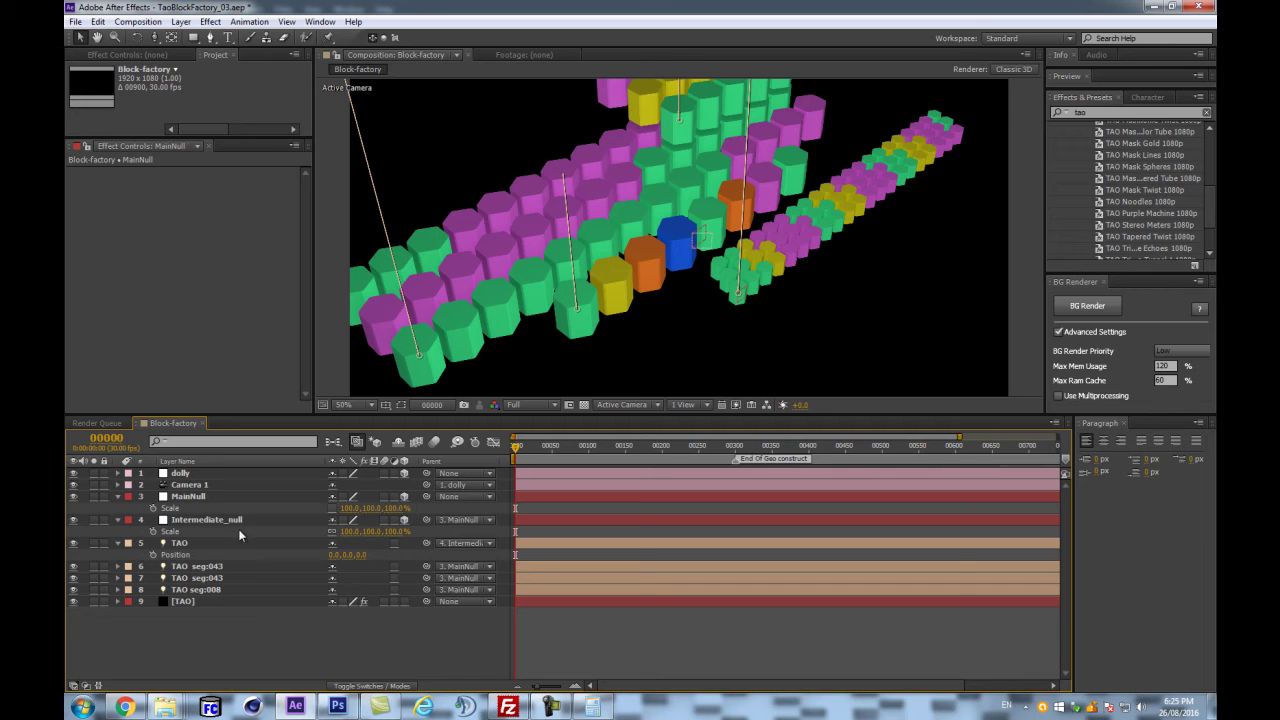
- Unlink Intermediate_null's scale proportions and reduce its Y scale to about 29%
left_click(204, 520)
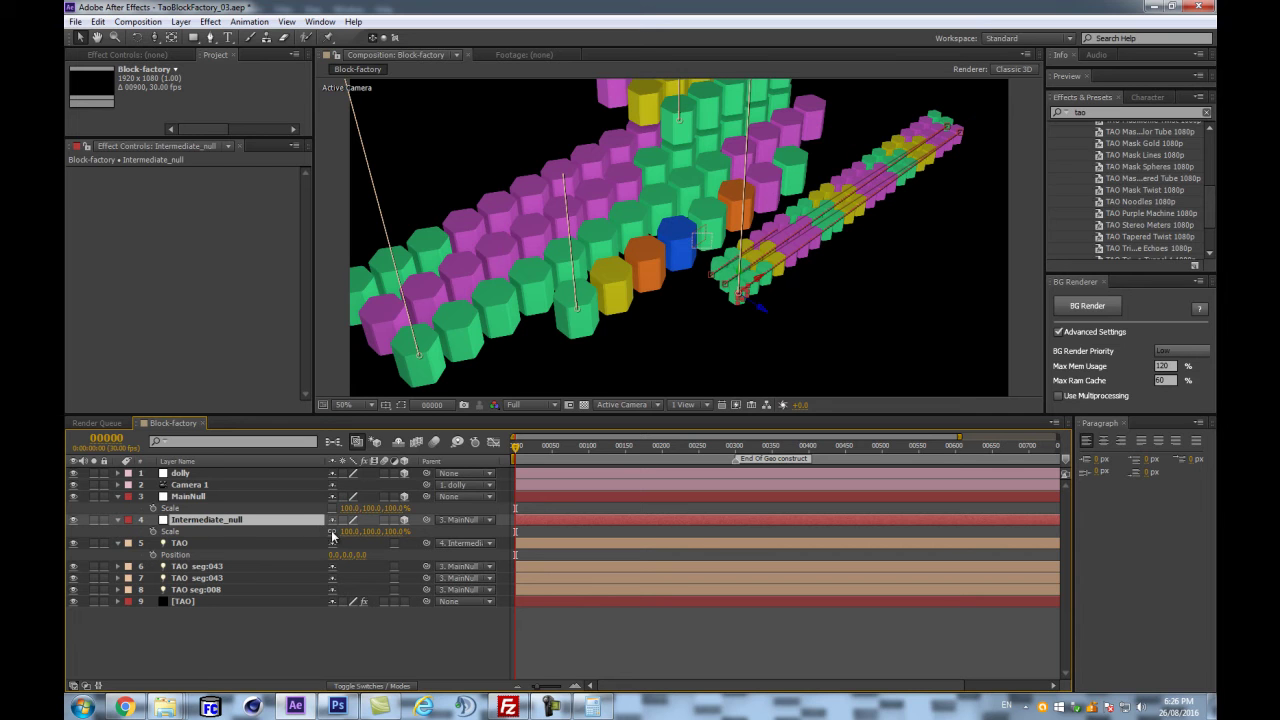
left_click(270, 607)
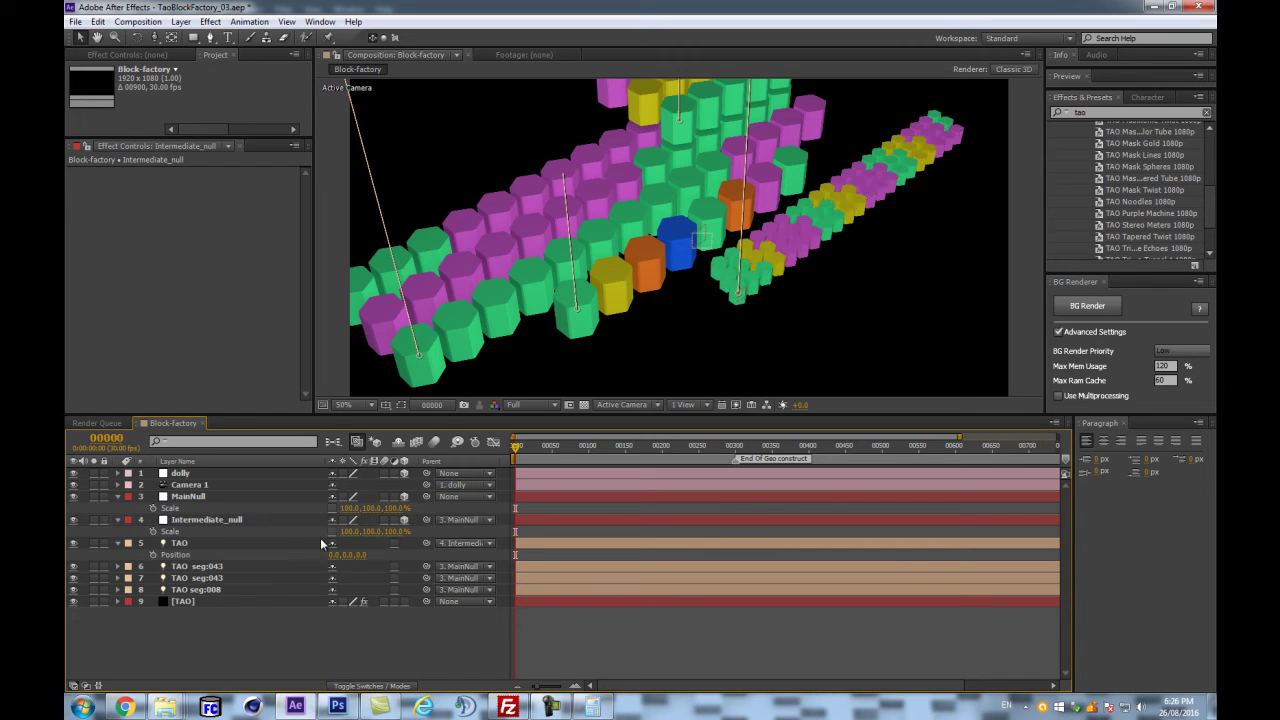
left_click(374, 535)
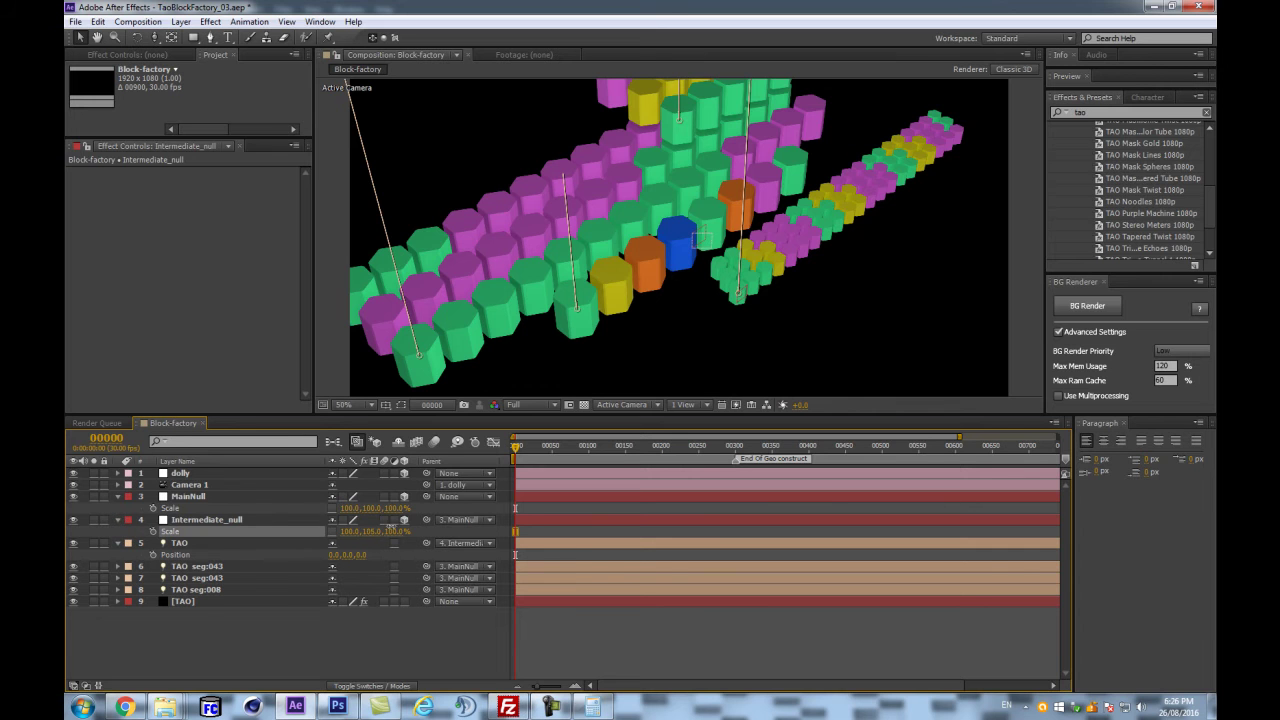
left_click_drag(361, 531, 324, 531)
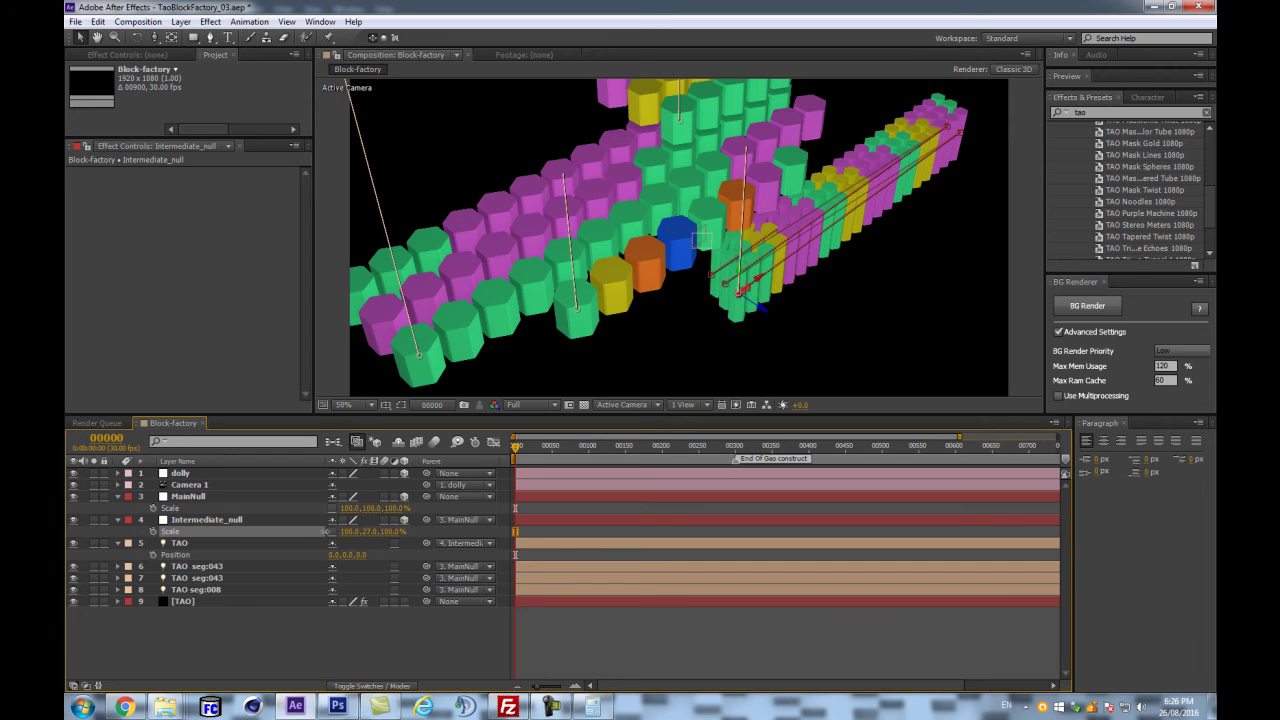
- Try shrinking Intermediate_null's X scale to about 16%, undo it and inspect the small blocks up close
left_click_drag(324, 531, 283, 523)
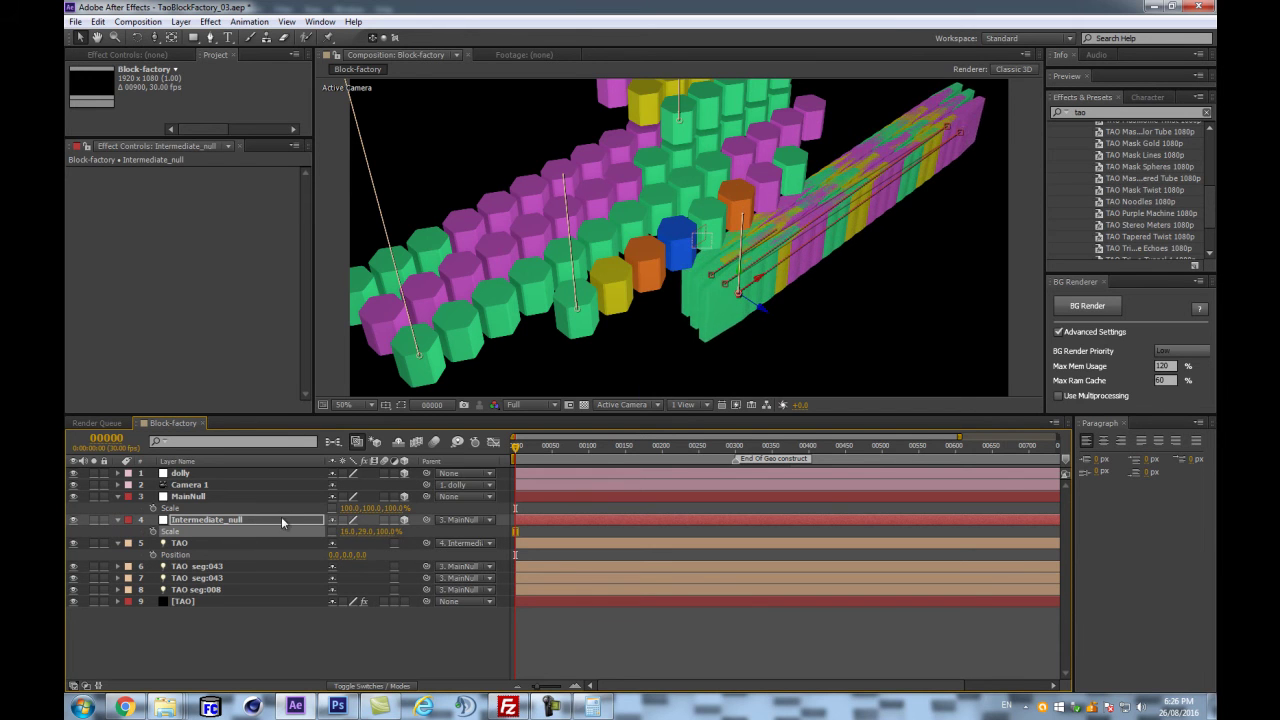
key("ctrl+z")
scroll(806, 214, "up", 1)
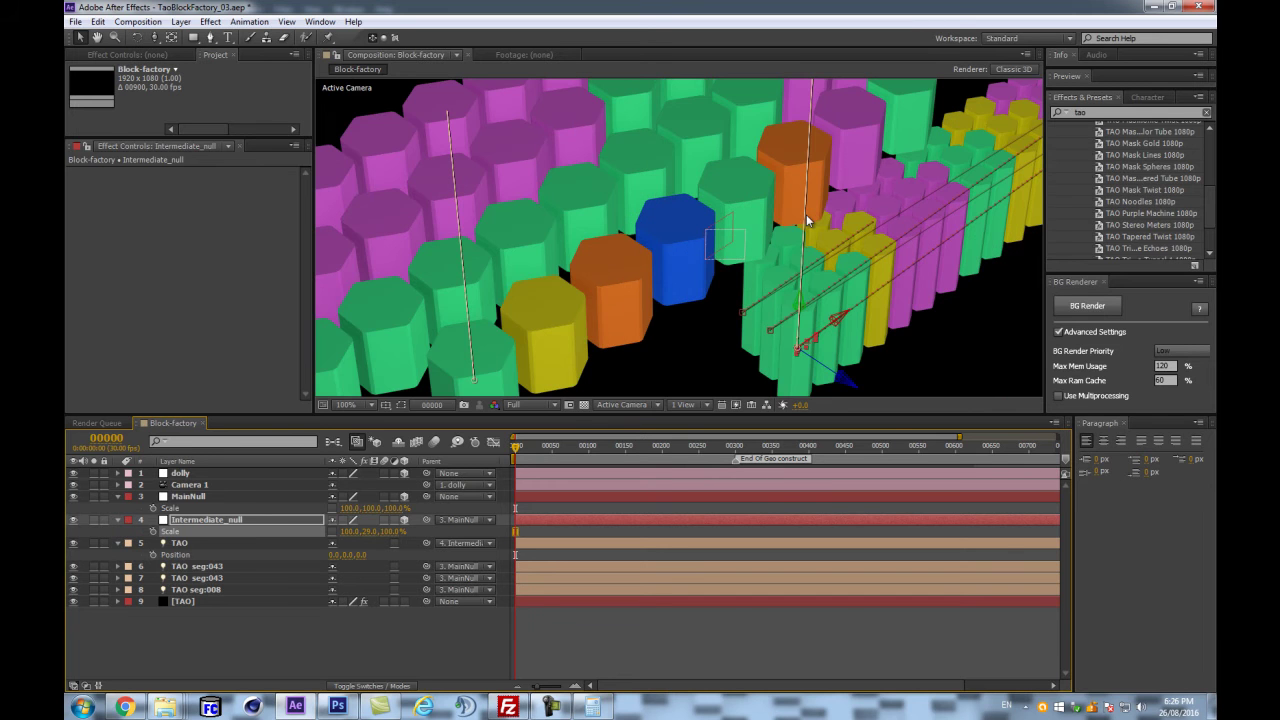
key("comma")
key("comma")
- Set Intermediate_null's Y scale to 40% and collapse the open properties of all layers
left_click_drag(380, 537, 376, 531)
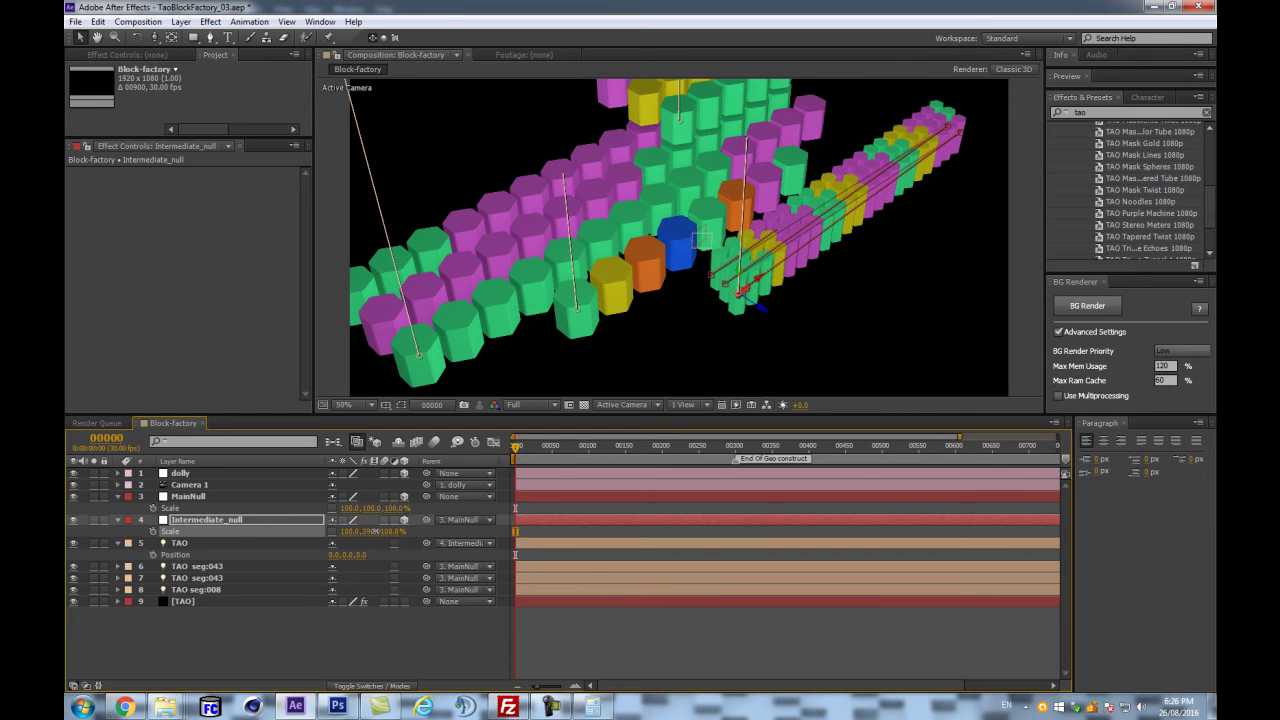
left_click_drag(376, 531, 375, 531)
key("ctrl+a")
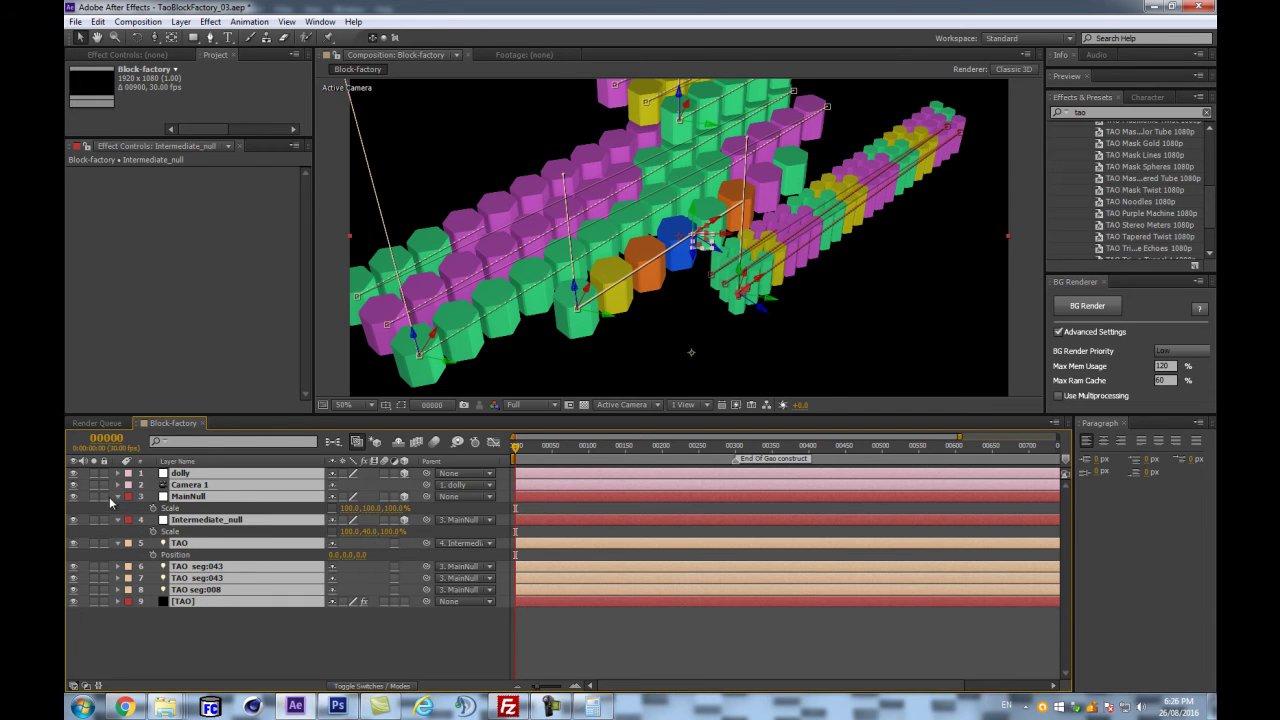
left_click(117, 496)
left_click(276, 614)
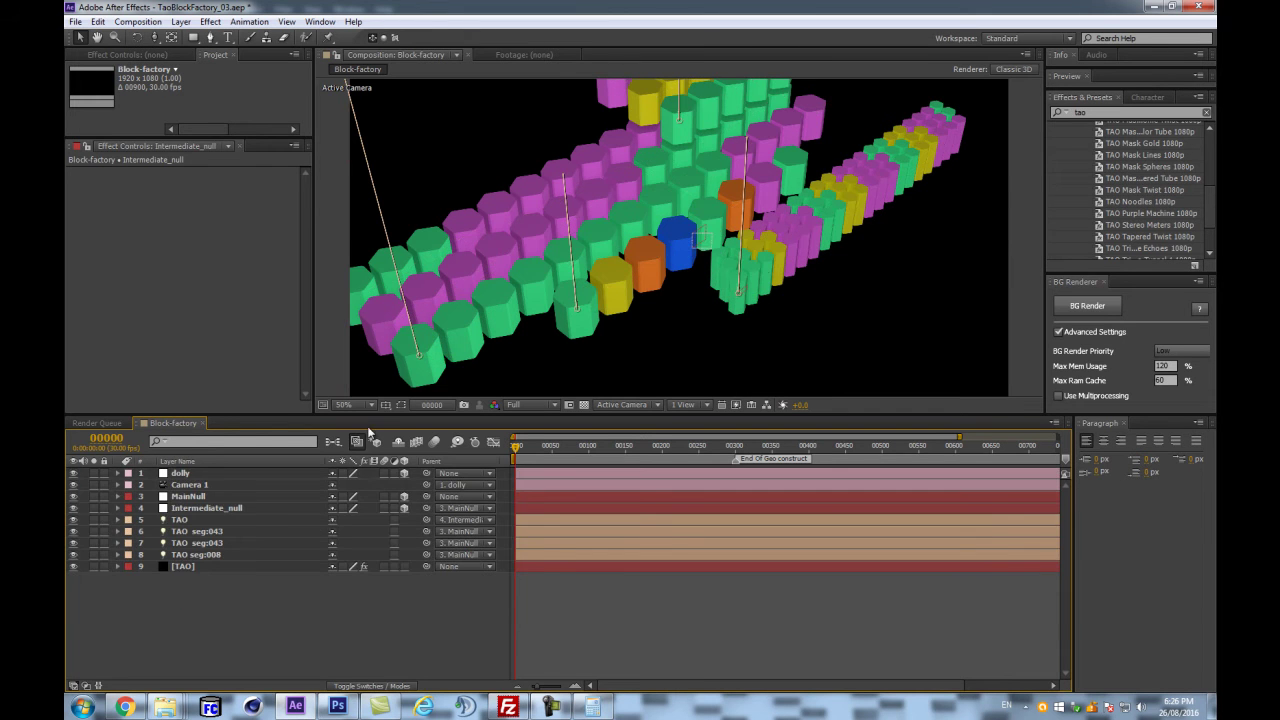
- Review the Light Options of the TAO light and collapse them again
left_click(179, 521)
key("a")
key("a")
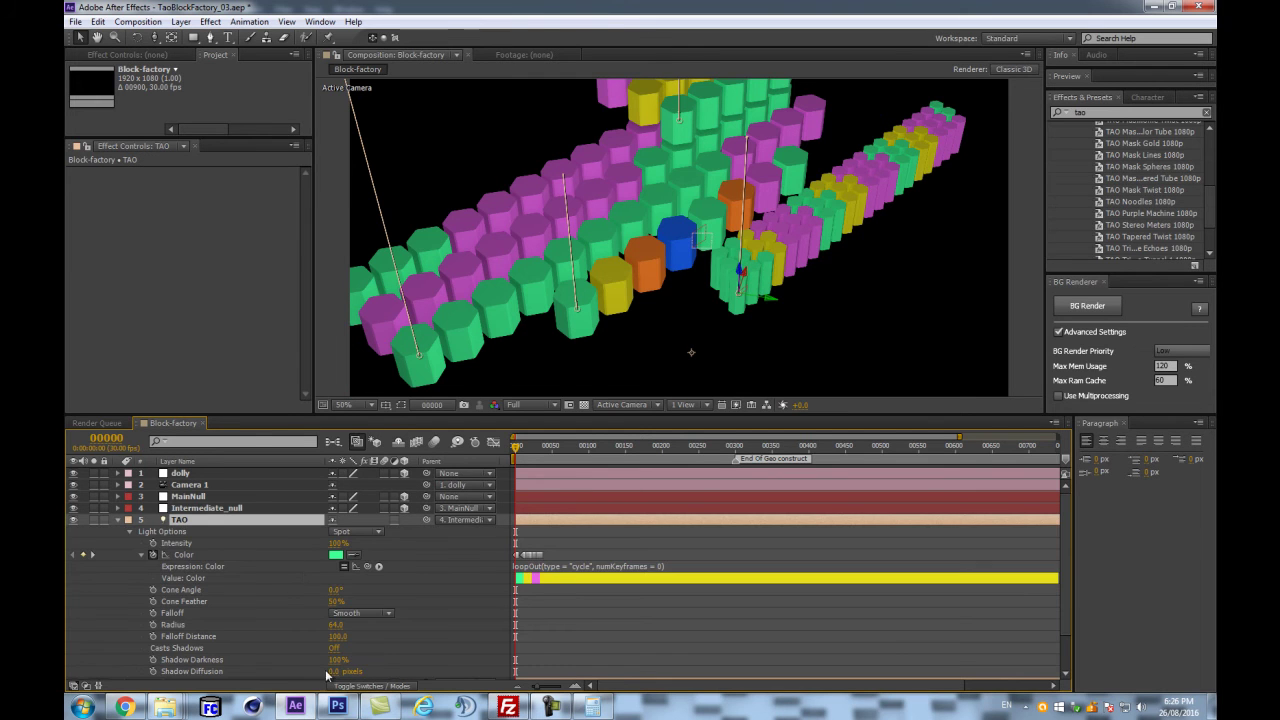
left_click(116, 519)
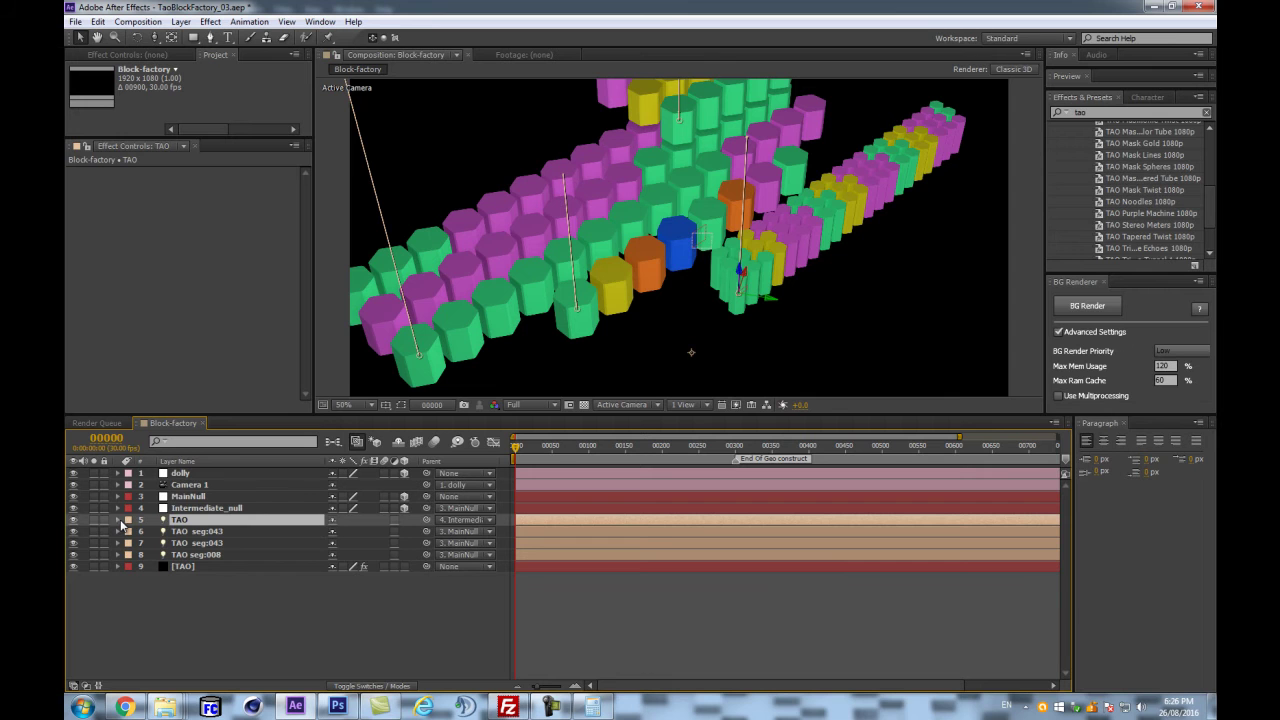
- Show the Segment size settings of the TAO effect layer and hide the layer controls in the viewer
left_click(191, 567)
scroll(170, 286, "down", 5)
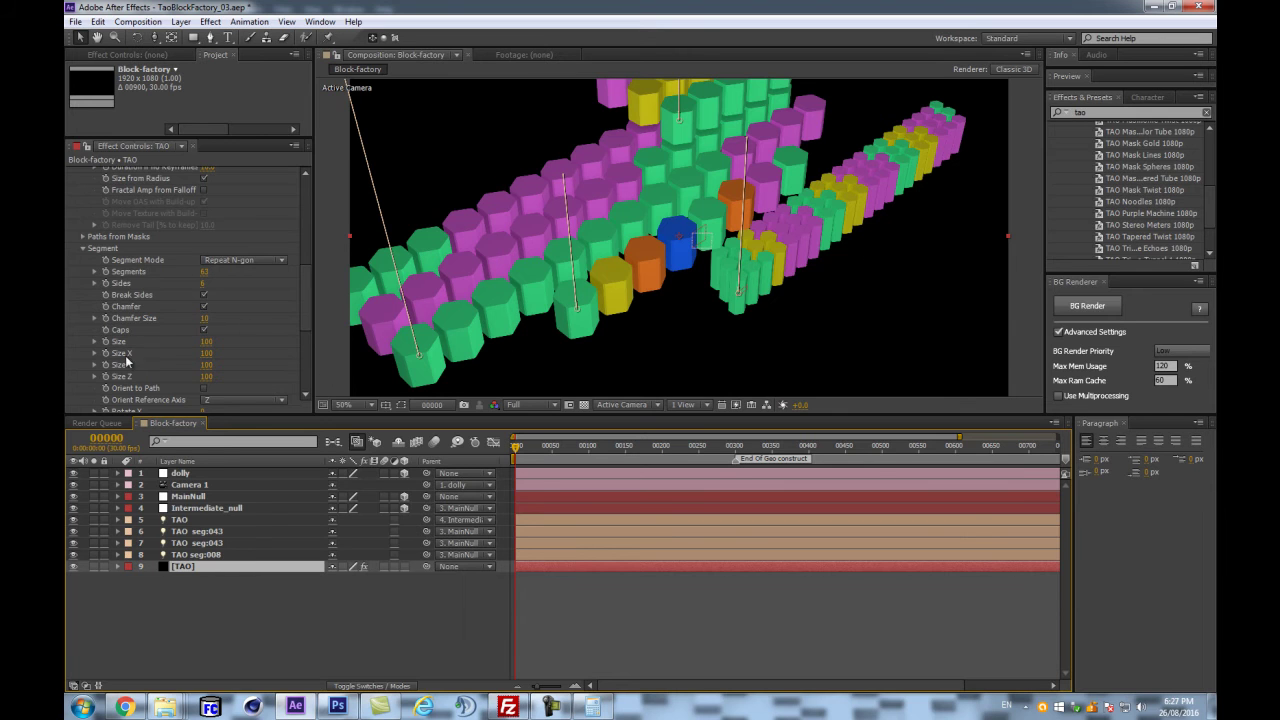
left_click(184, 355)
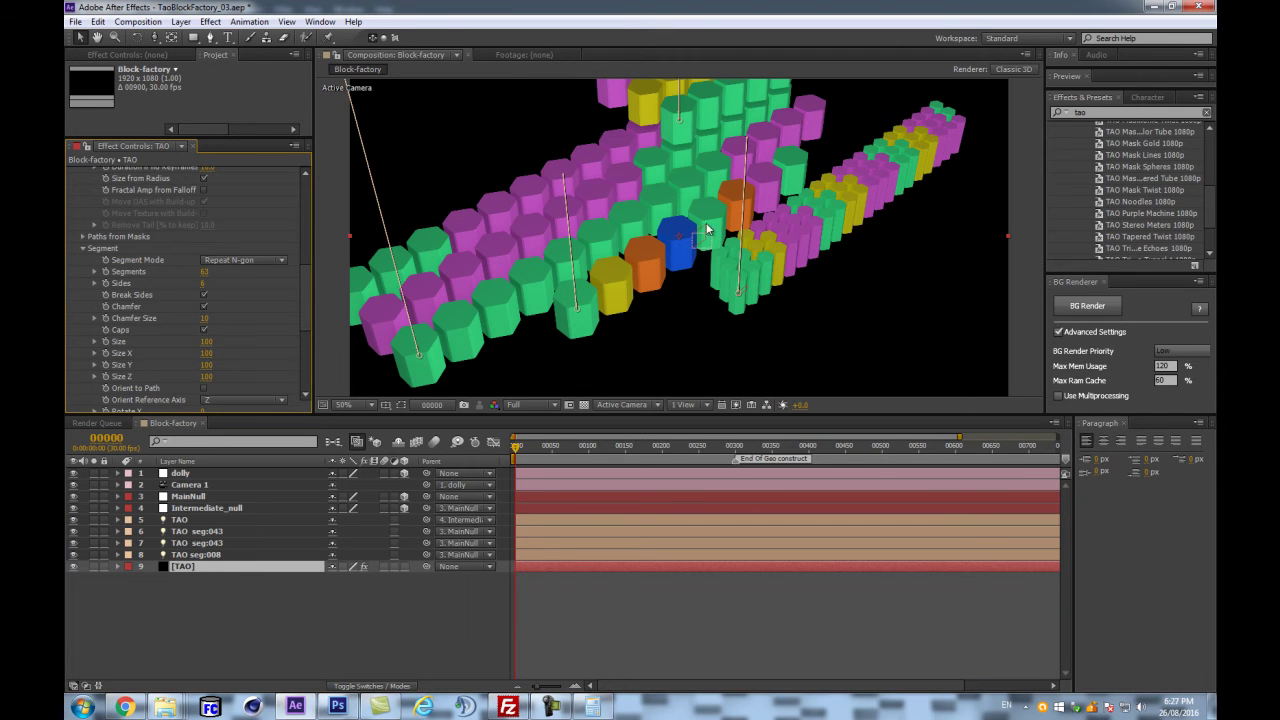
key("ctrl+shift+h")
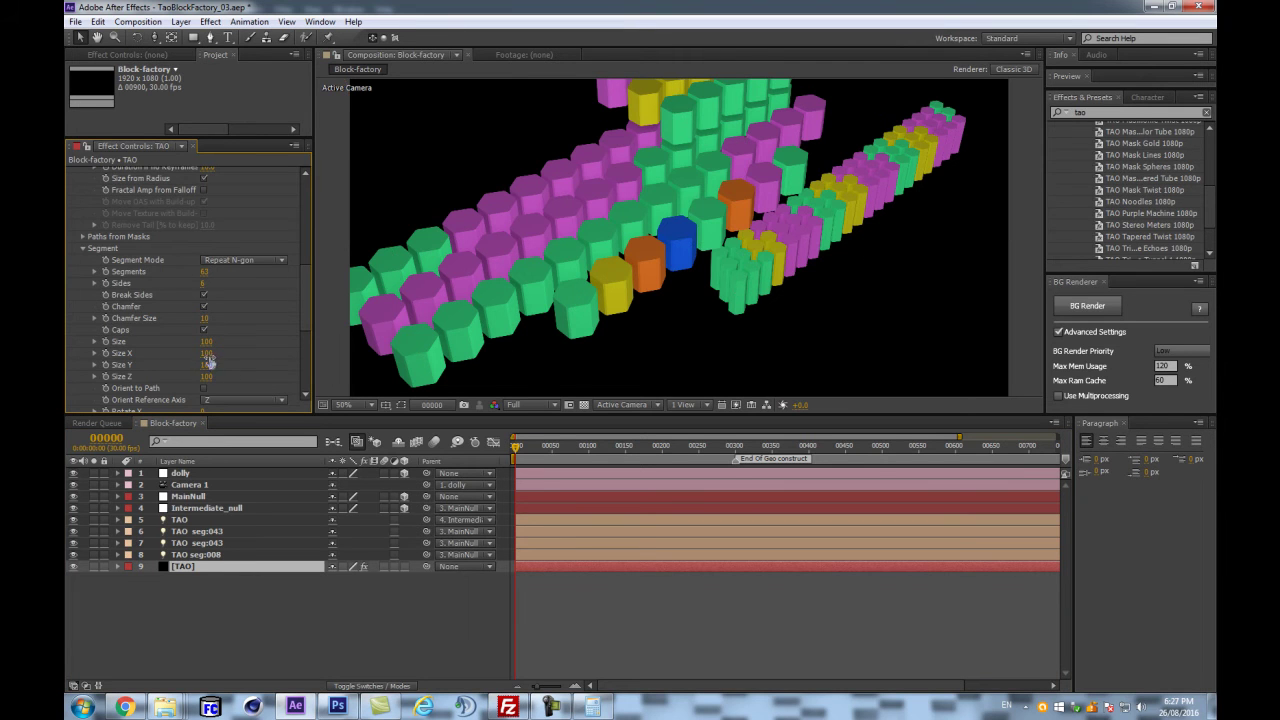
- Try increasing the TAO effect's segment Size Z to make all blocks taller, and undo the change
left_click_drag(206, 377, 270, 366)
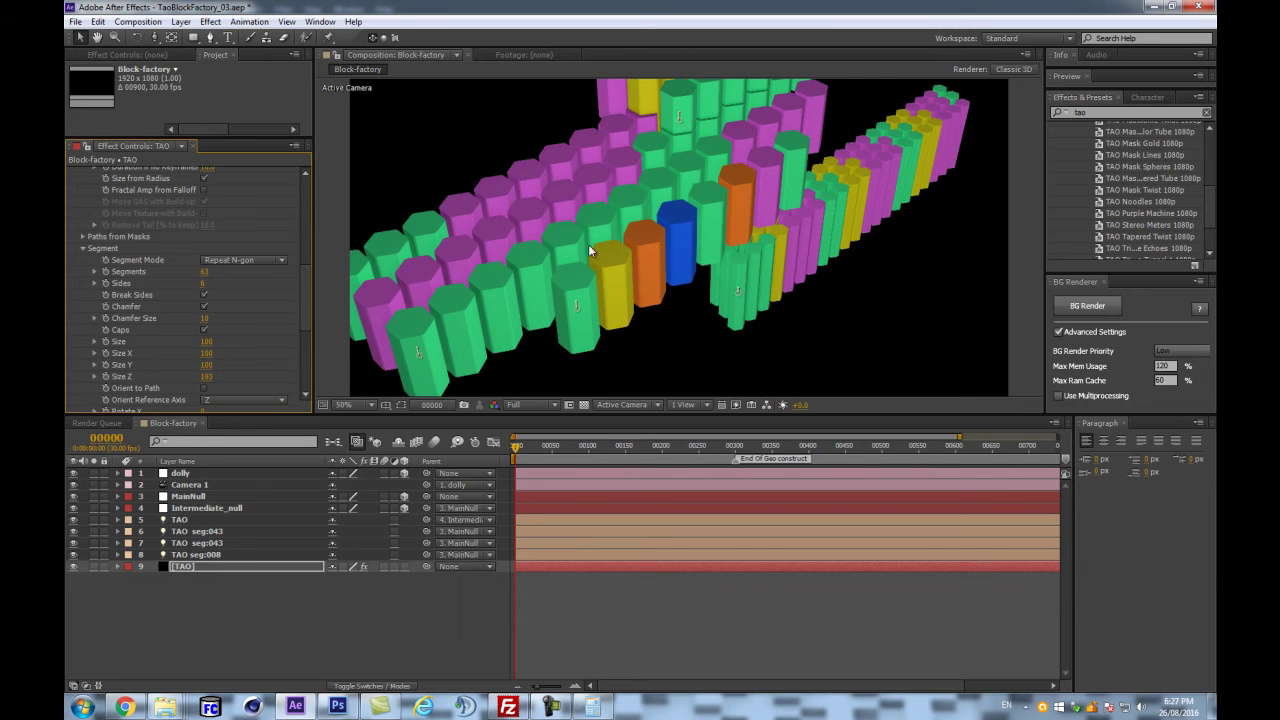
key("ctrl+z")
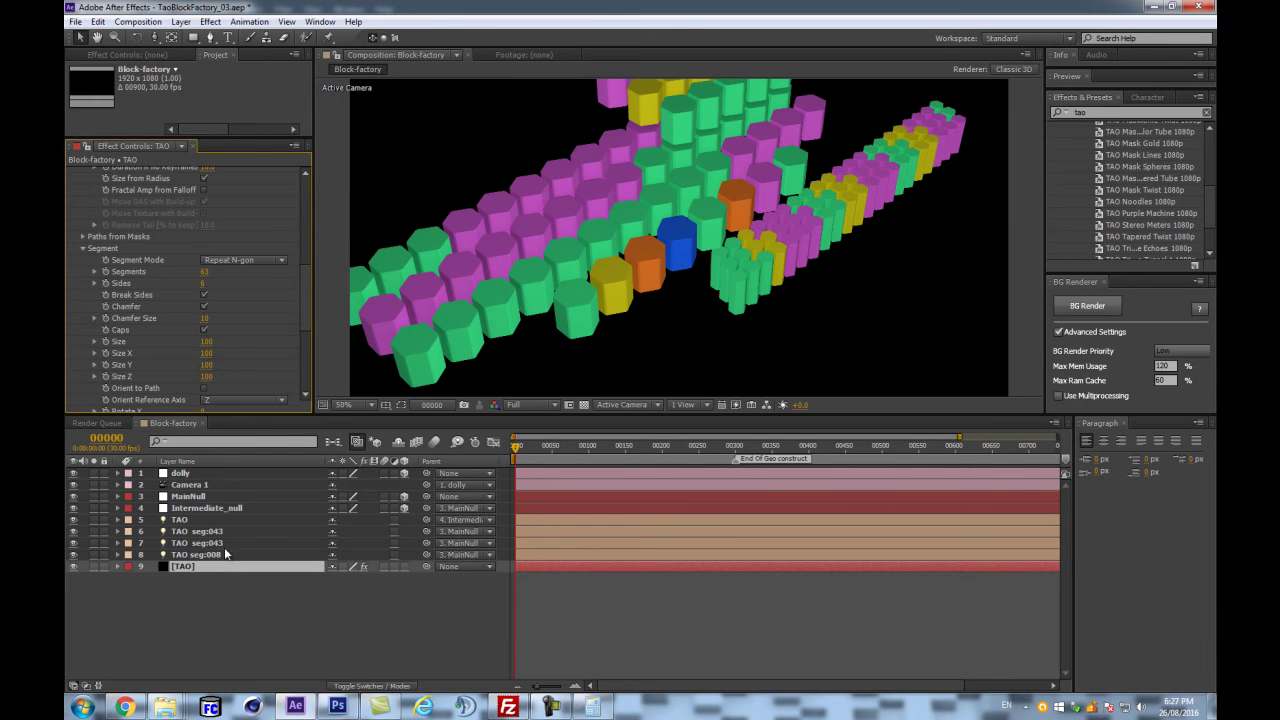
key("comma")
key("period")
- Check the TAO effect's Segments value and rename the TAO light as "TAO seg:063"
left_click(180, 520)
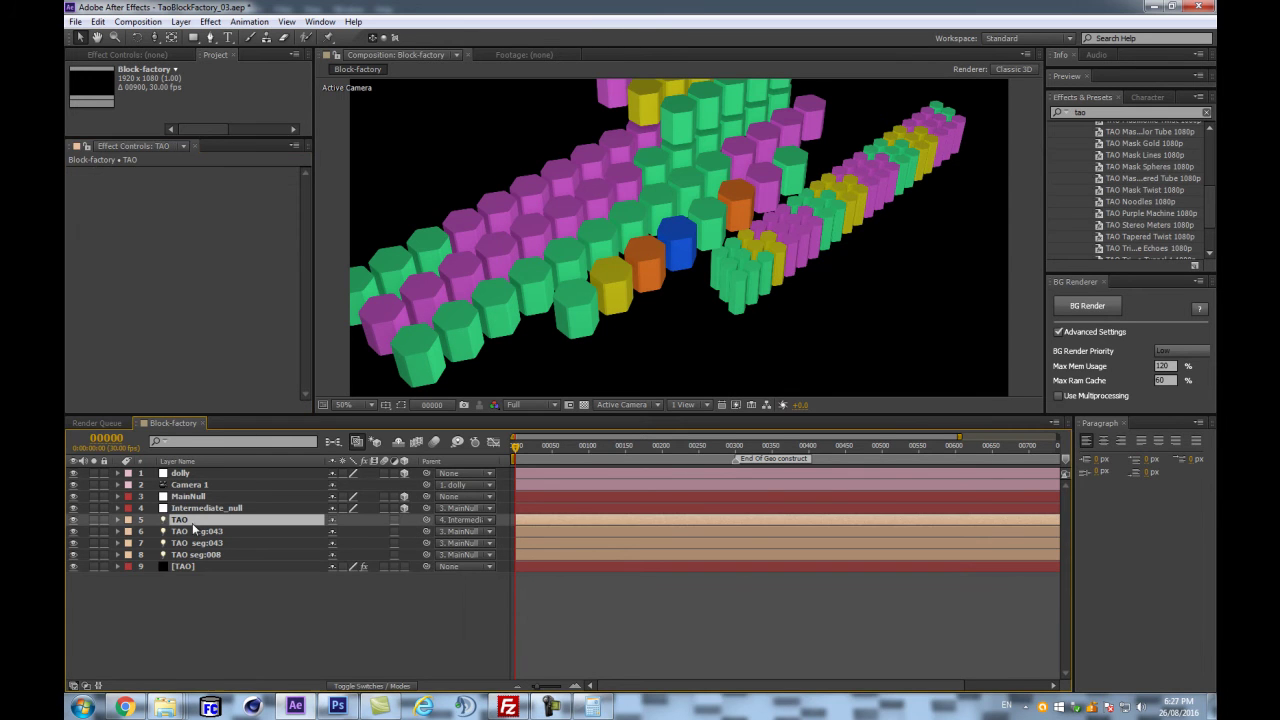
left_click(186, 566)
scroll(195, 306, "down", 5)
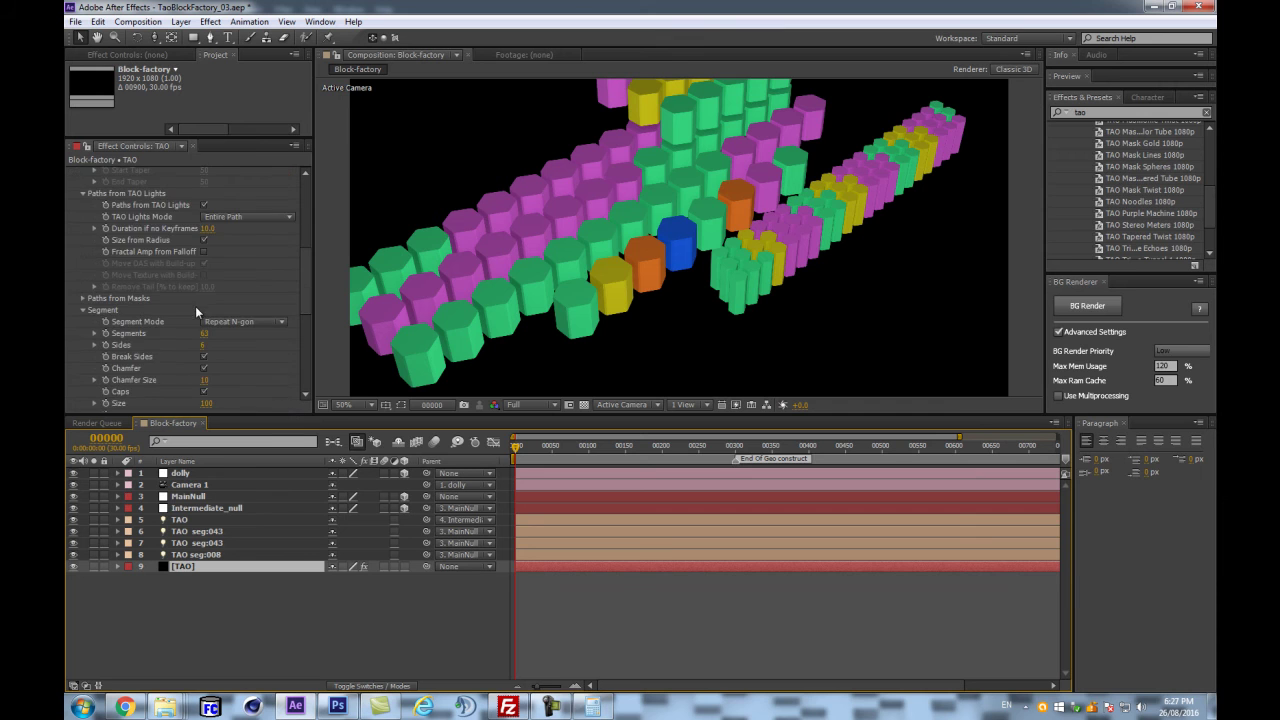
scroll(212, 290, "down", 3)
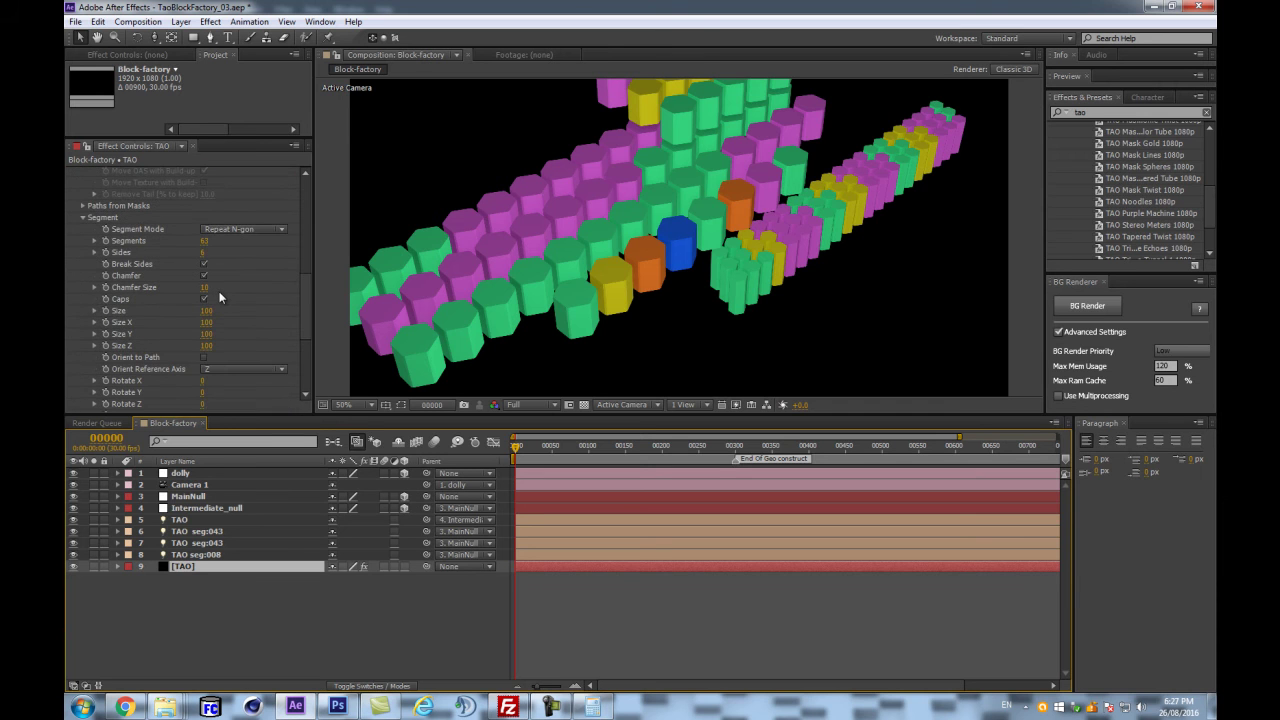
left_click(205, 243)
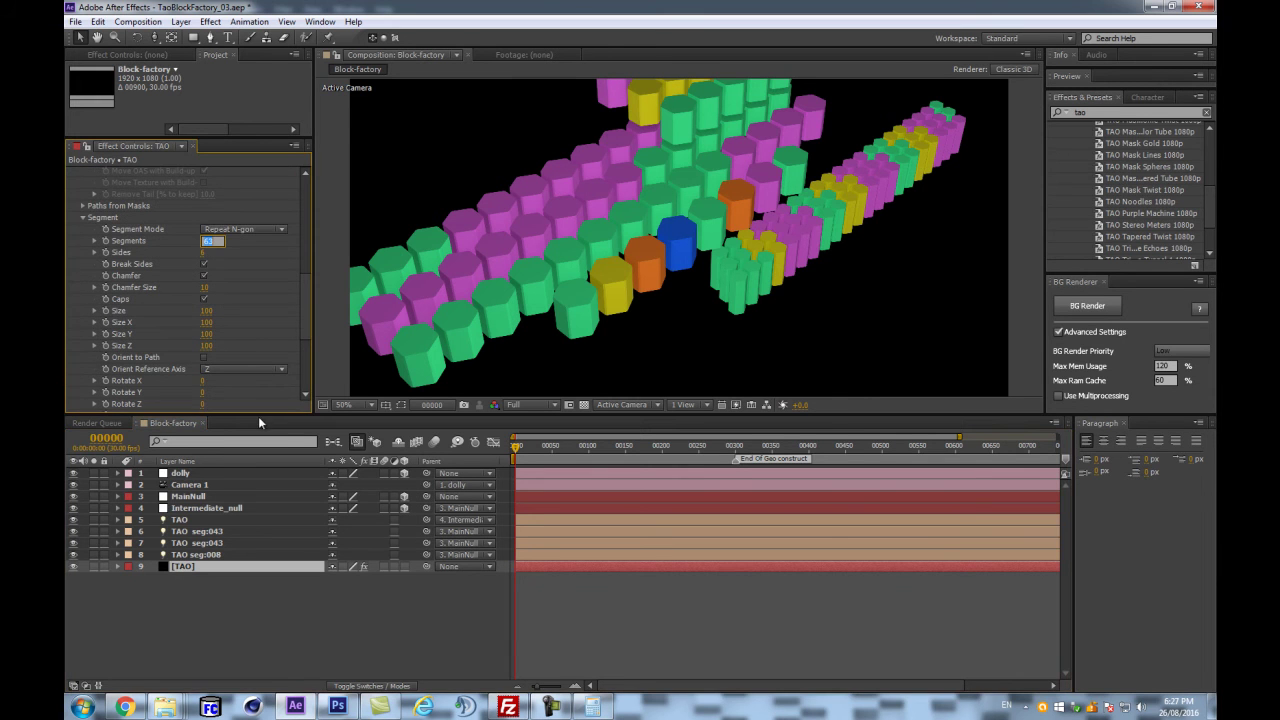
left_click(213, 518)
key("Return")
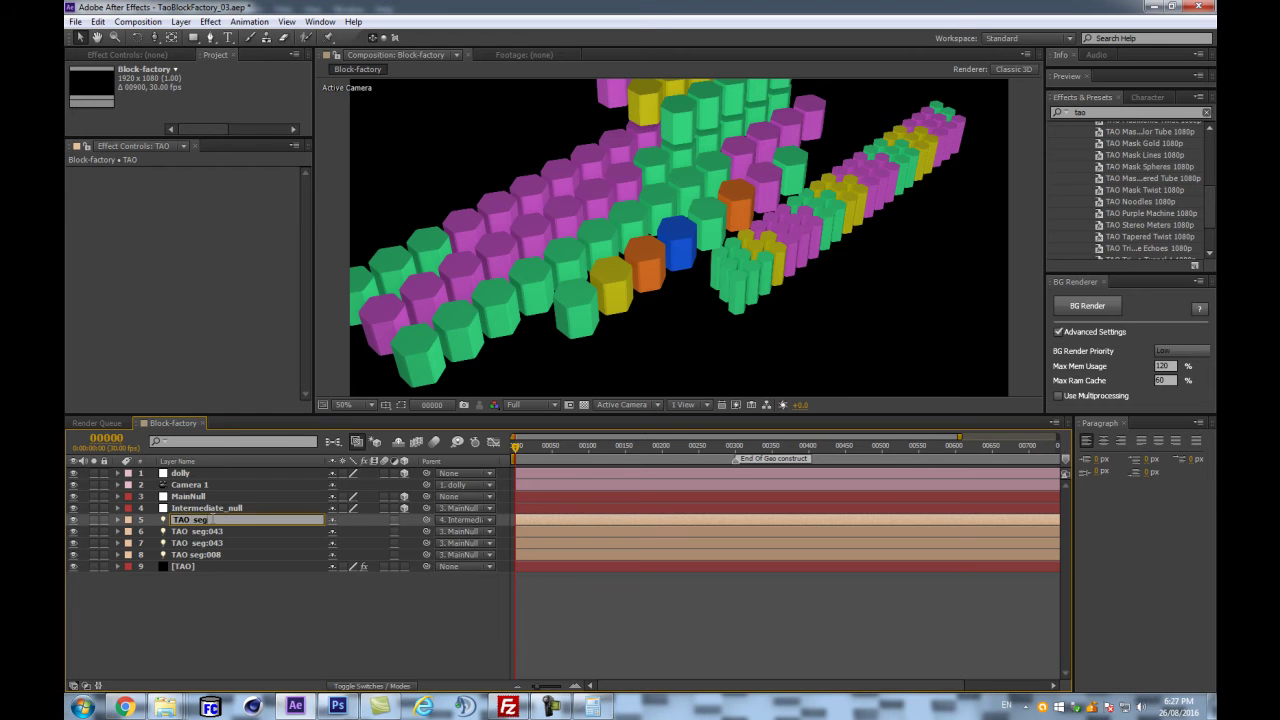
type("seg:063")
key("Return")
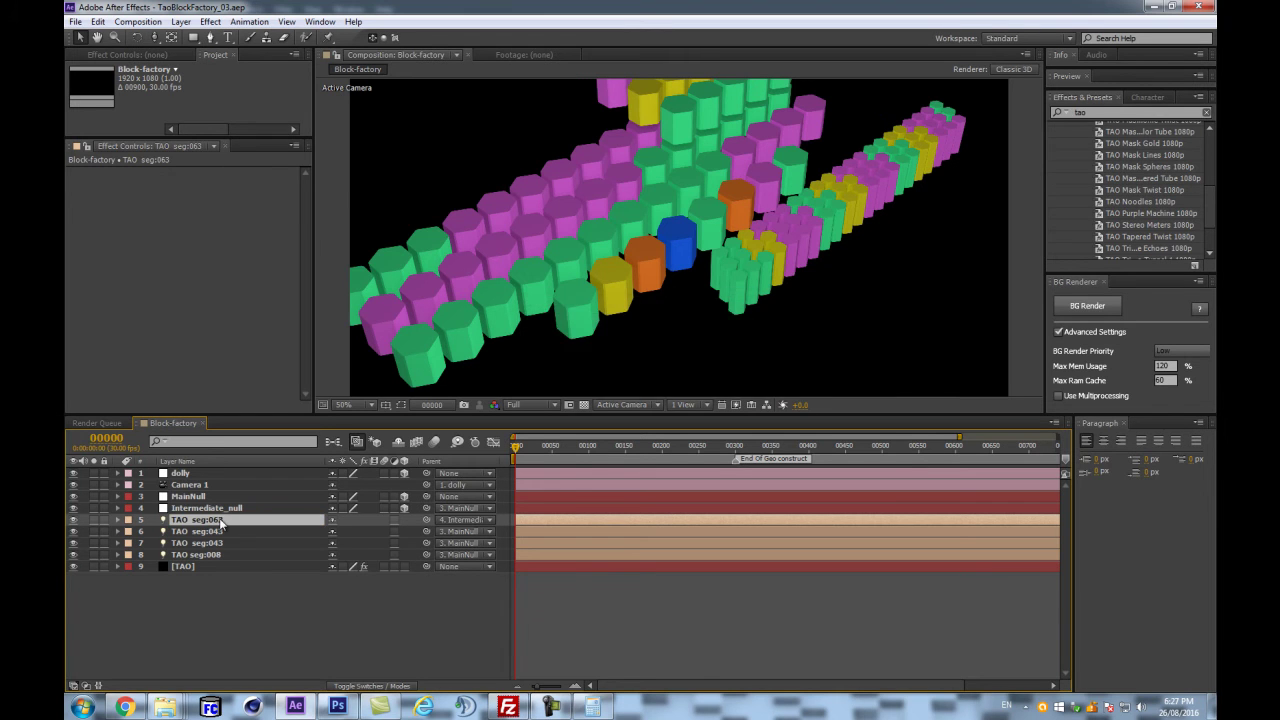
- Try duplicating the TAO seg:063 light on its own, and delete the copy
key("ctrl+d")
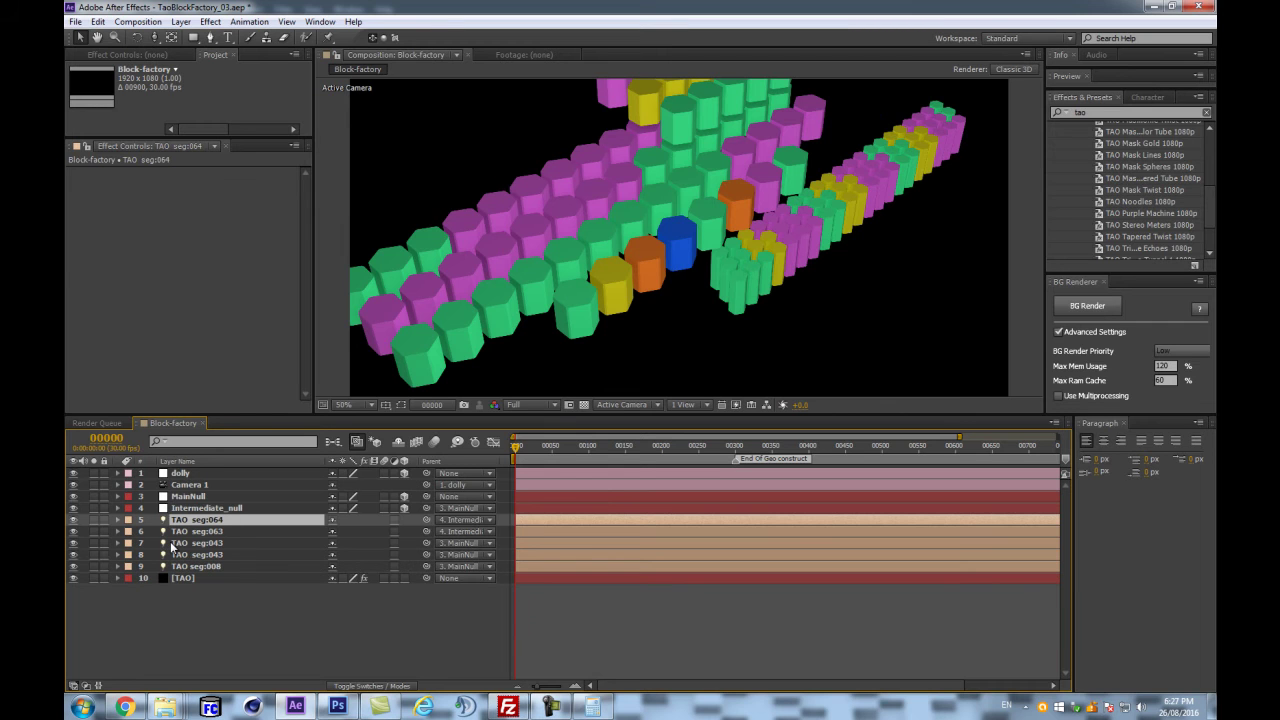
key("Delete")
- Set the label colour of Intermediate_null and its TAO seg:063 light to Brown
left_click(212, 509)
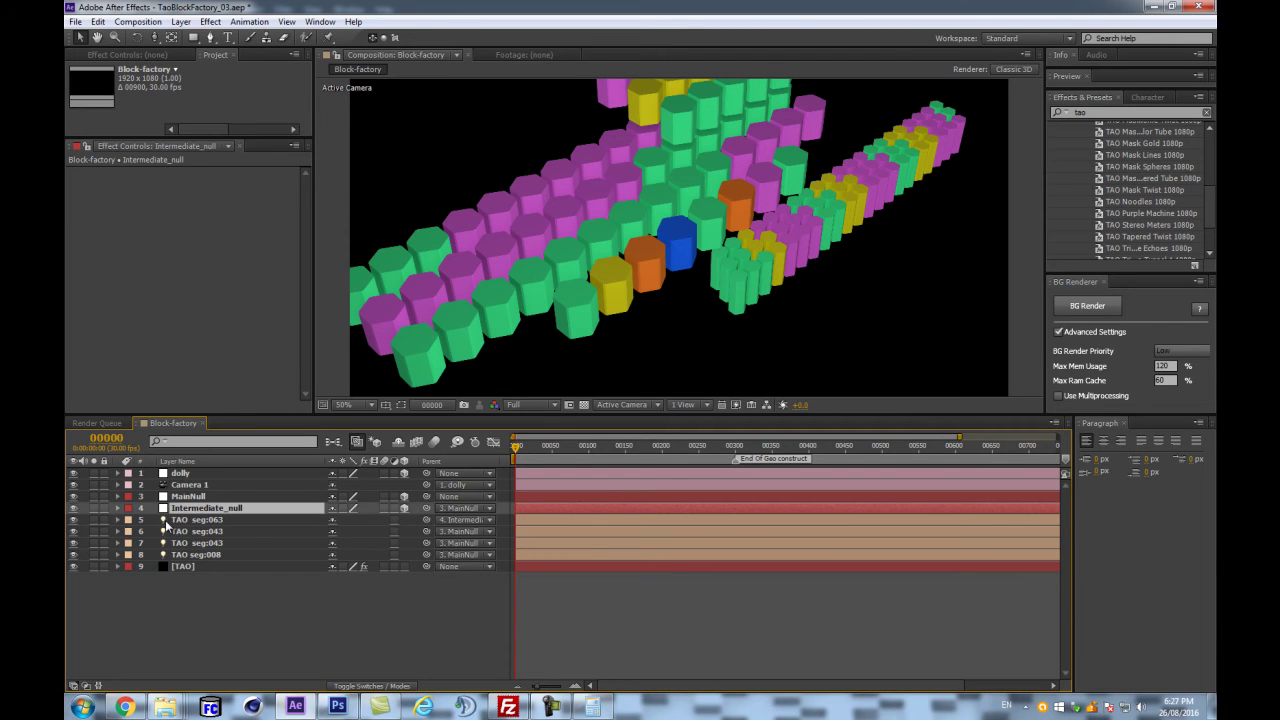
left_click(190, 522, "shift")
left_click(128, 520)
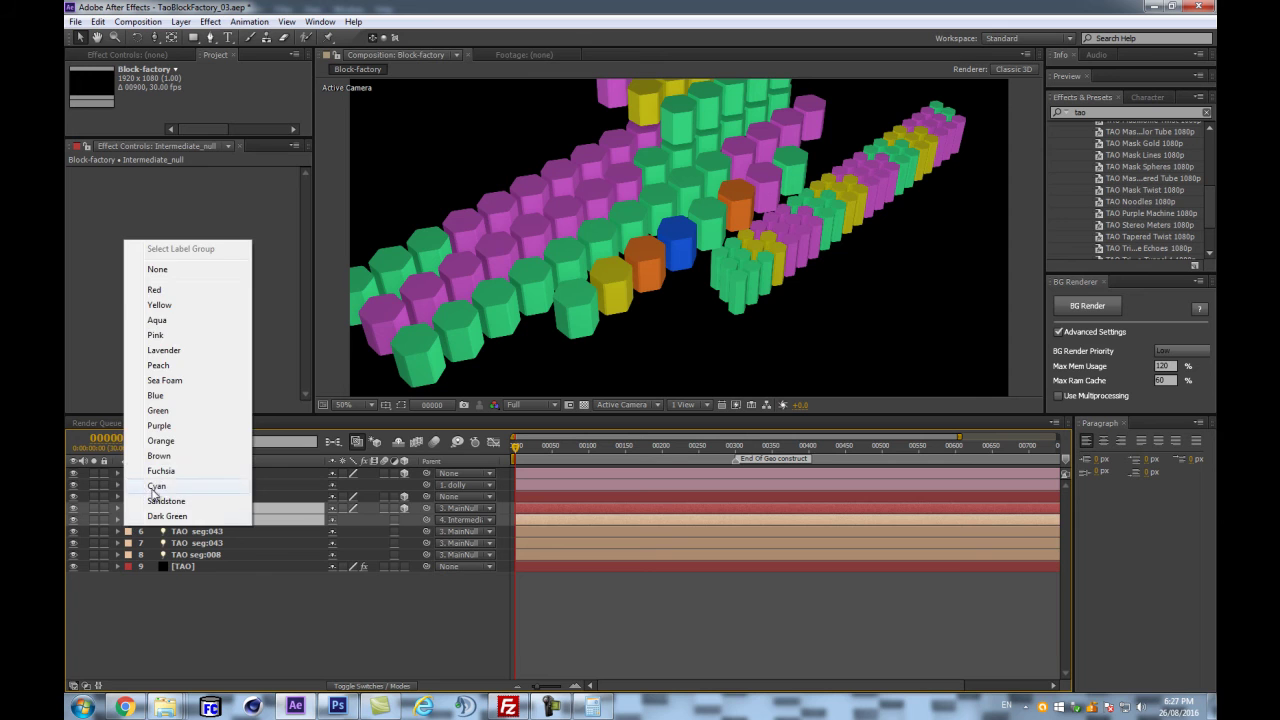
left_click(158, 456)
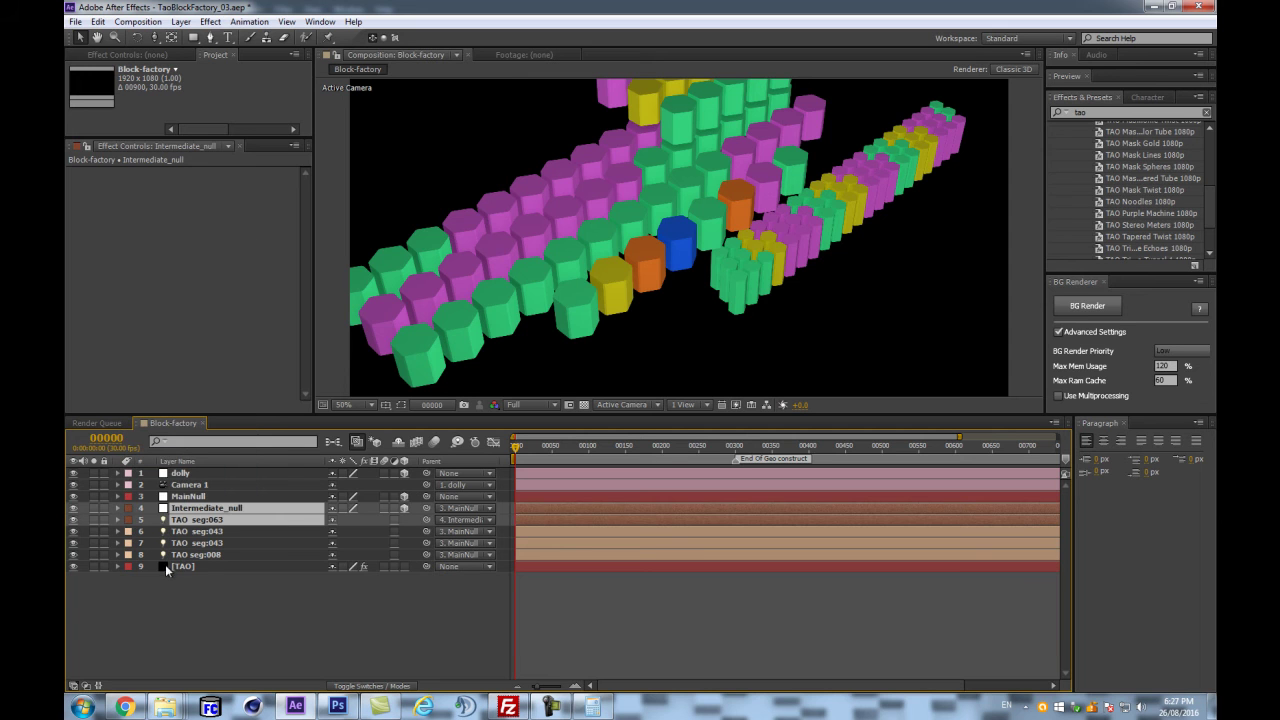
left_click(178, 622)
- Duplicate Intermediate_null together with its TAO seg:063 light, place the null copy above its light, and name the copied light TAO seg:063
left_click(203, 508)
left_click(205, 519, "shift")
key("ctrl+d")
left_click_drag(207, 512, 218, 511)
left_click(222, 521)
key("Return")
key("Return")
- Check the Position keyframes of Intermediate_null 2 and collapse them again
left_click(211, 508)
key("p")
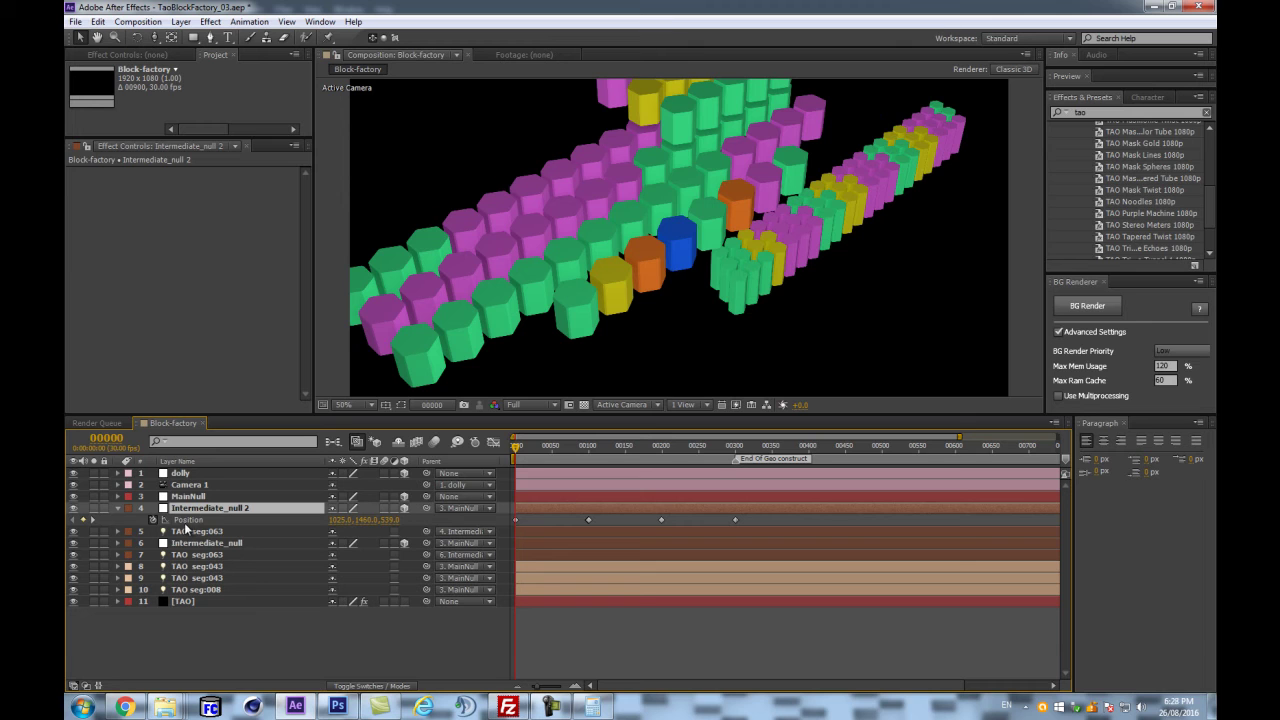
key("p")
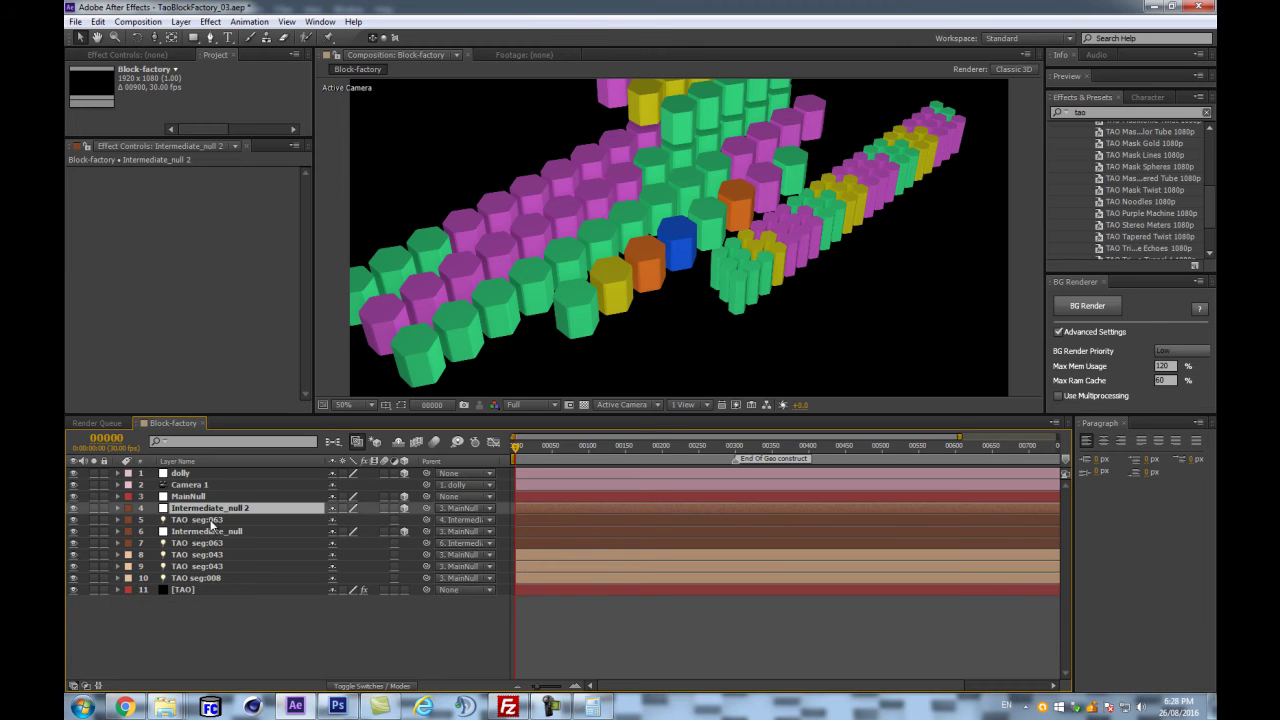
- Shift all Position keyframes of Intermediate_null 2 together to a Y value of 1833
key("p")
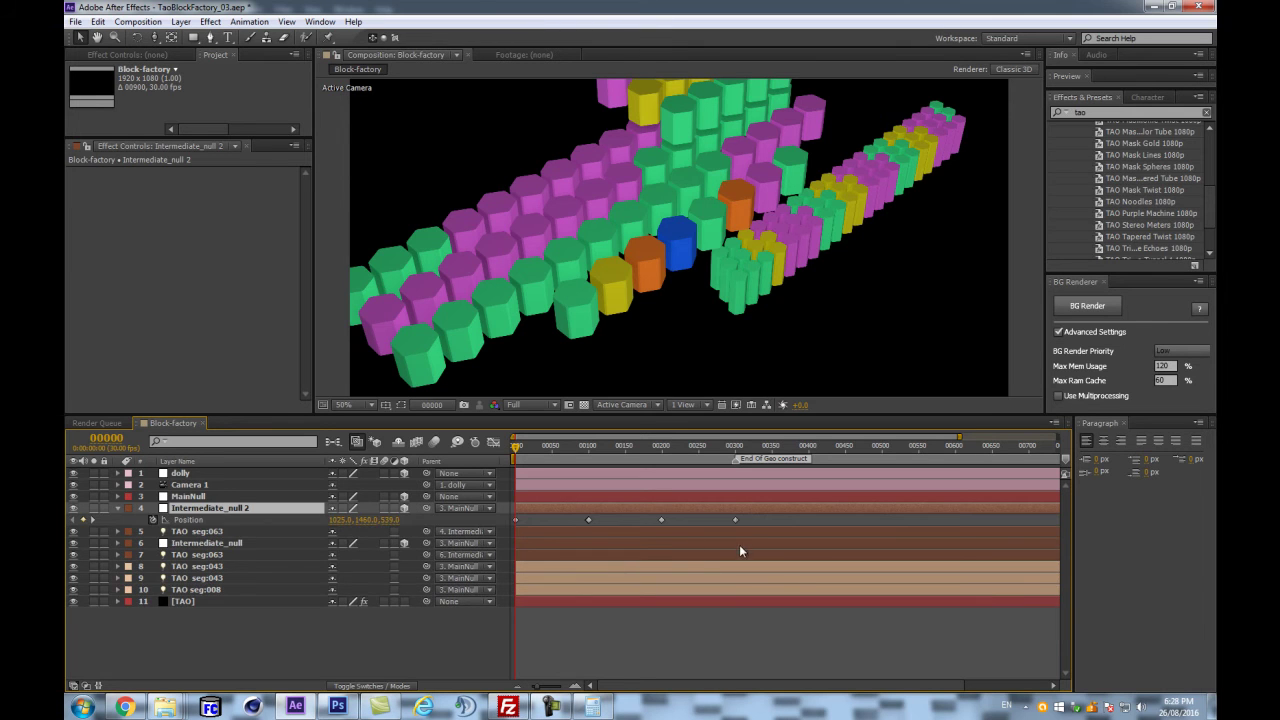
left_click_drag(753, 522, 412, 530)
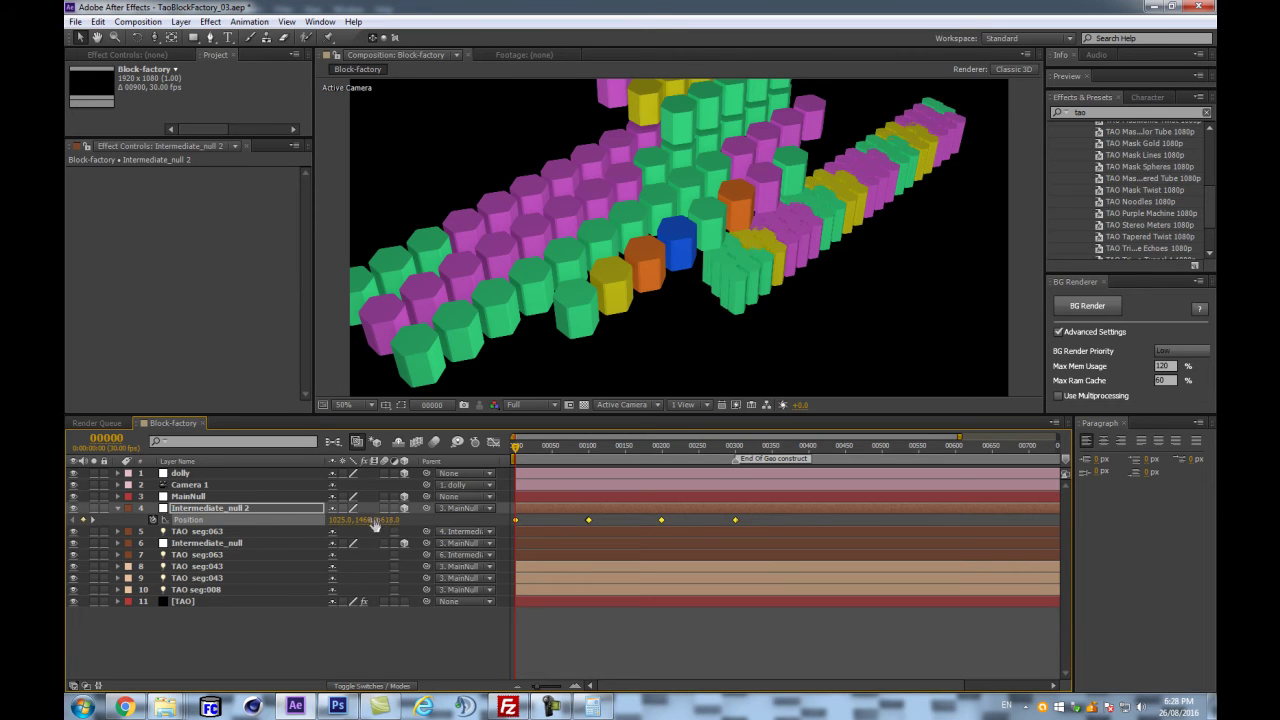
left_click_drag(398, 519, 657, 473)
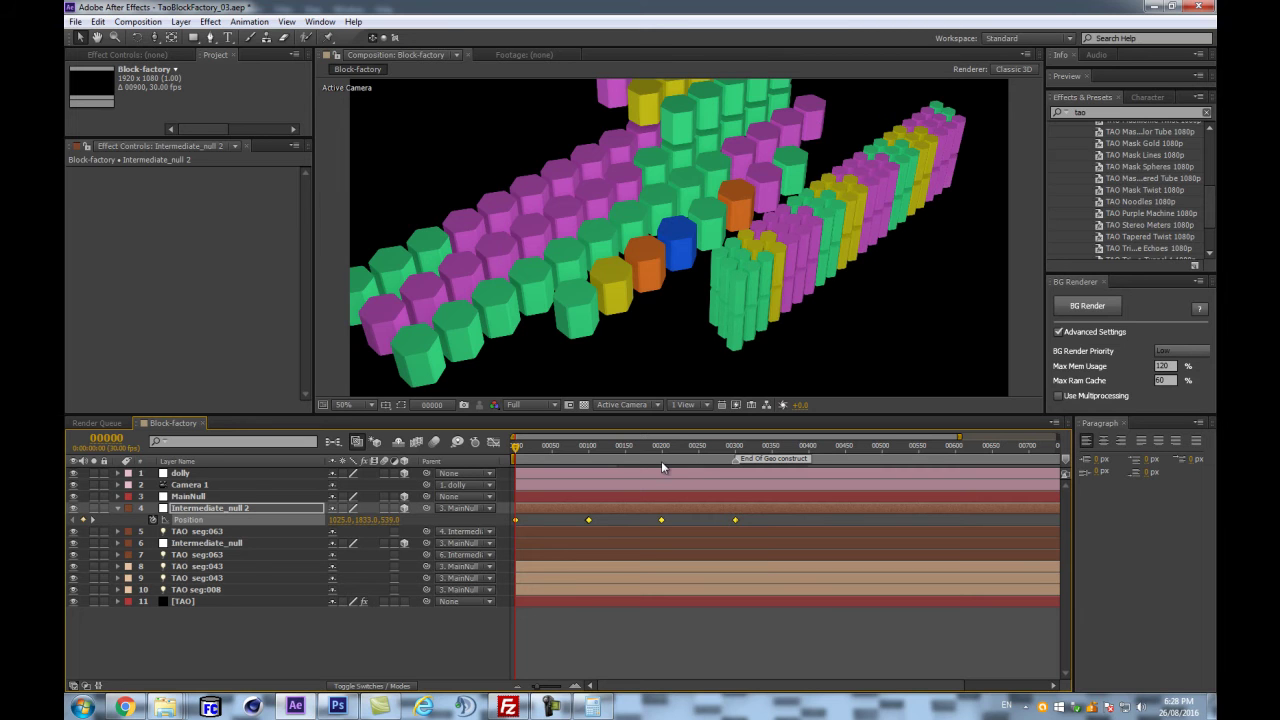
scroll(795, 265, "down", 2)
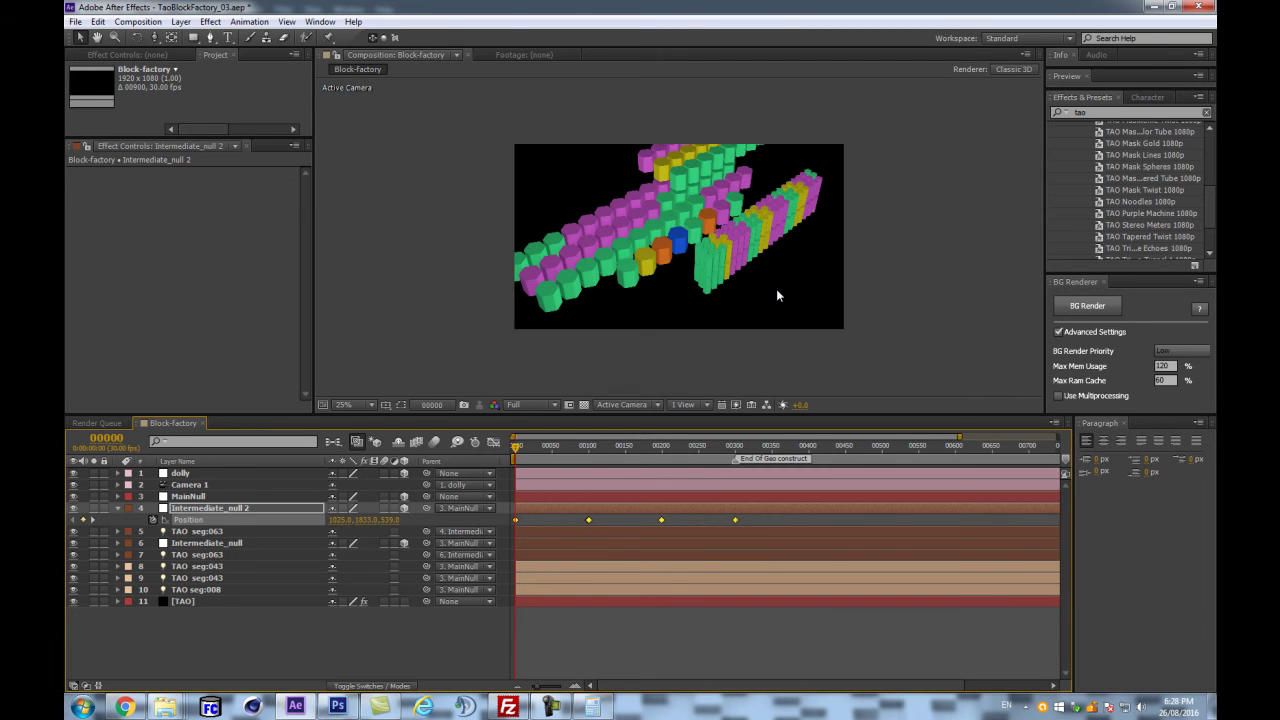
scroll(776, 289, "up", 2)
scroll(776, 288, "down", 2)
scroll(776, 288, "up", 2)
scroll(776, 288, "down", 2)
left_click(117, 509)
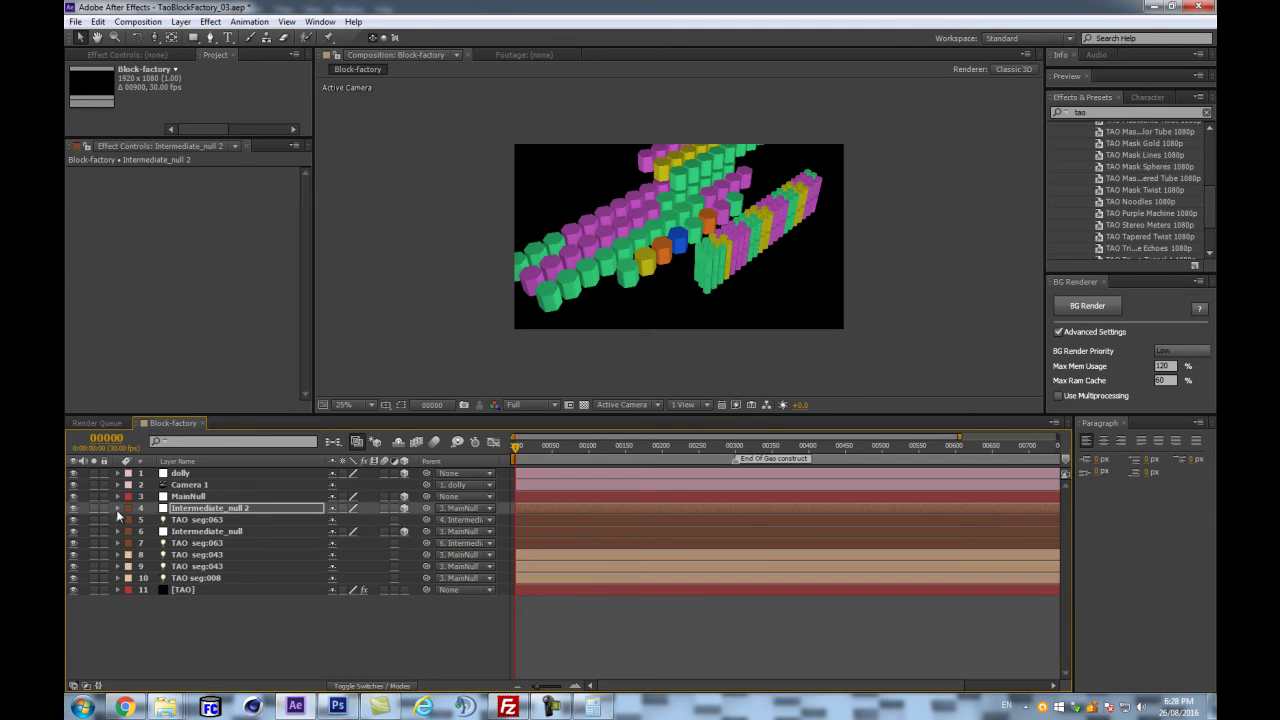
left_click(211, 640)
scroll(709, 237, "up", 2)
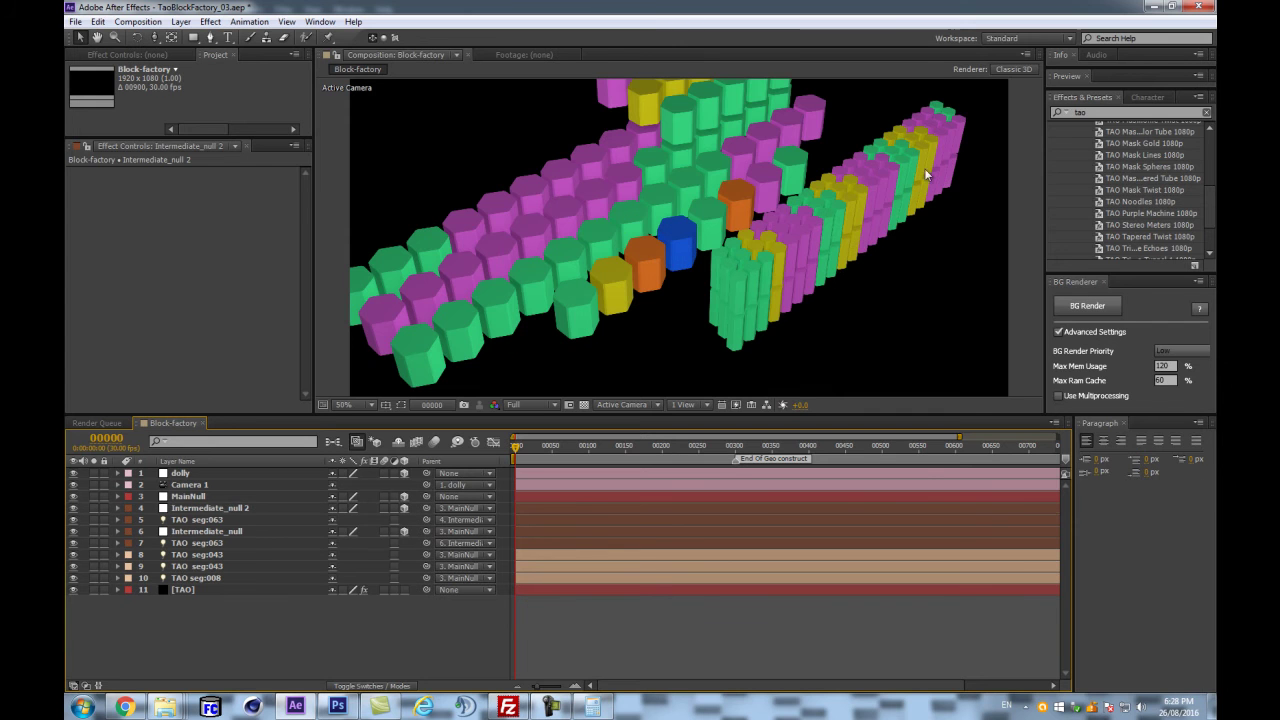
- Reorder and tighten the Color keyframes of the TAO seg:063 light under Intermediate_null 2, starting with pink and ending around frame 22
left_click(220, 520)
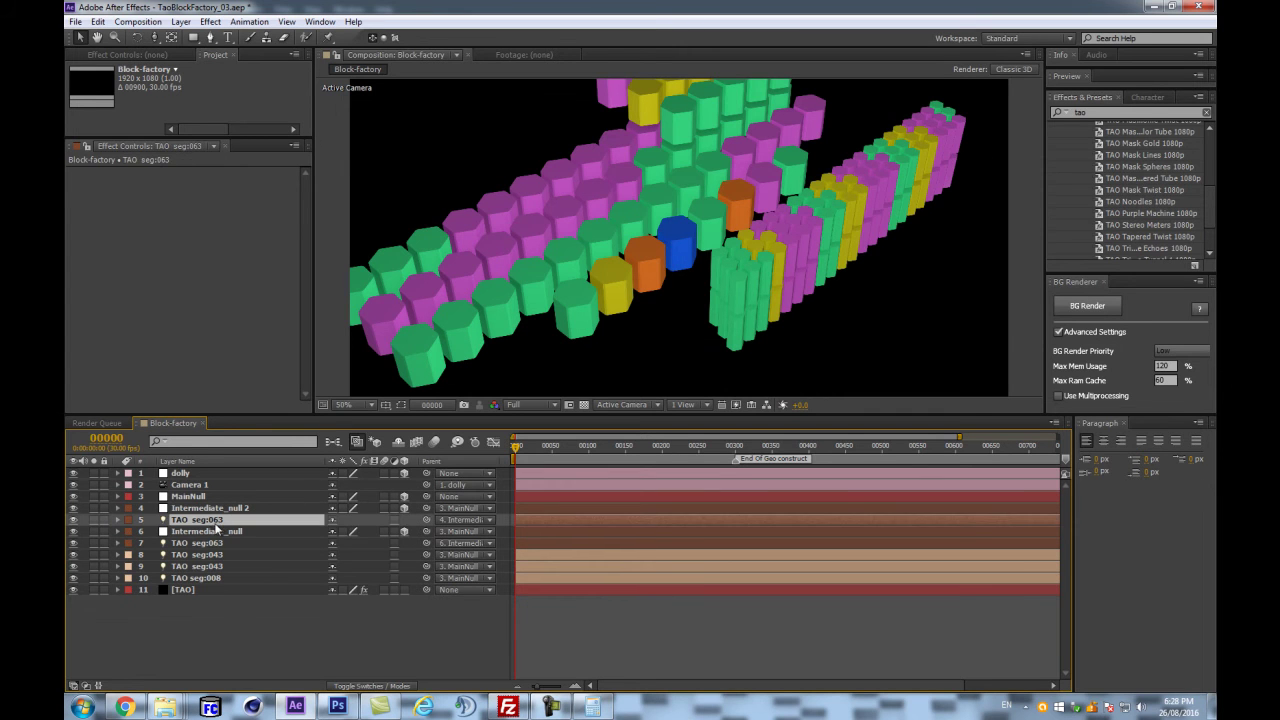
key("a")
key("a")
key("=")
key("equal")
key("equal")
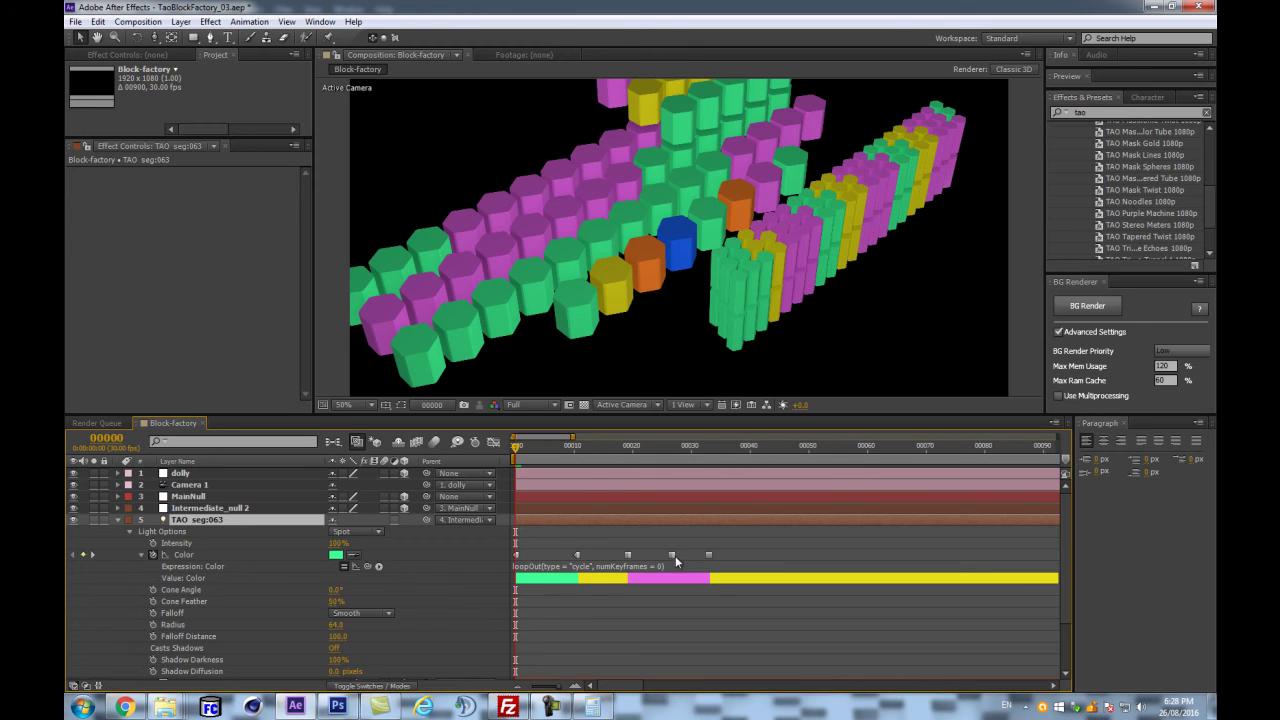
left_click(516, 556)
key("Delete")
left_click_drag(629, 556, 550, 558)
left_click_drag(709, 554, 600, 551)
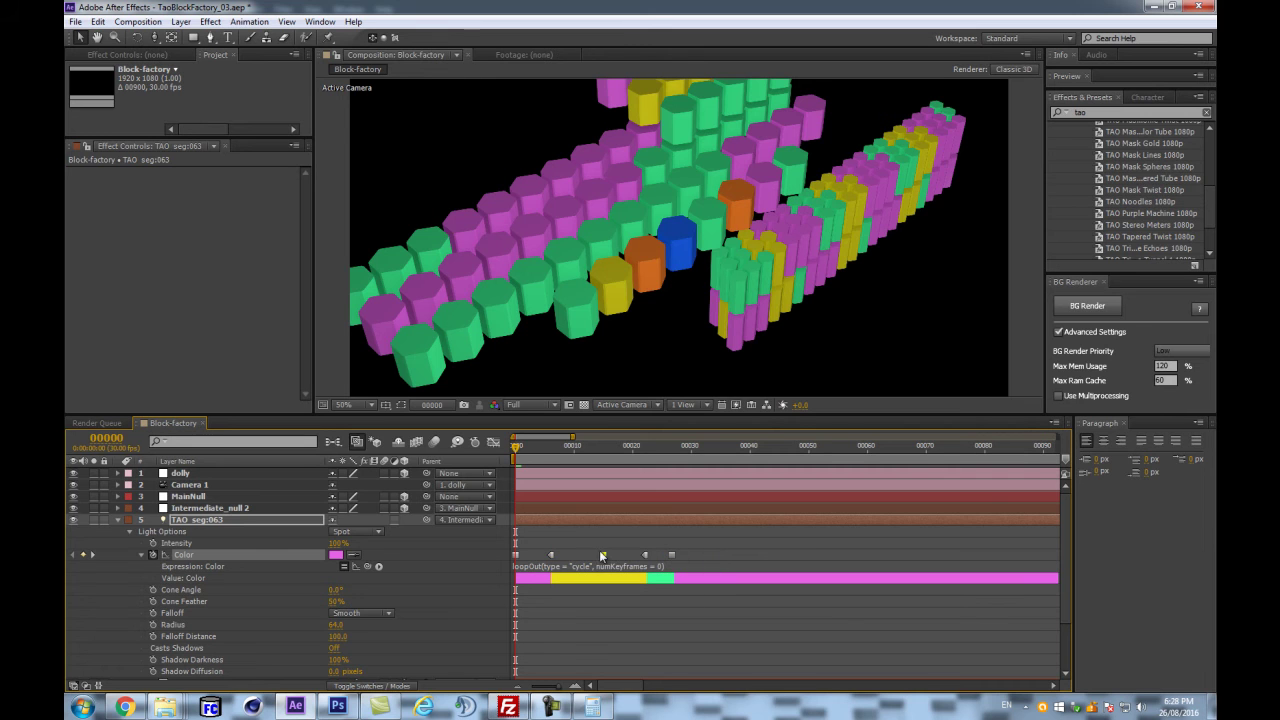
left_click_drag(681, 549, 610, 555)
left_click(638, 557)
- Add an orange Color keyframe at frame 28 to the TAO seg:063 light under Intermediate_null 2, sampling the colour from TAO seg:008
left_click_drag(667, 448, 680, 448)
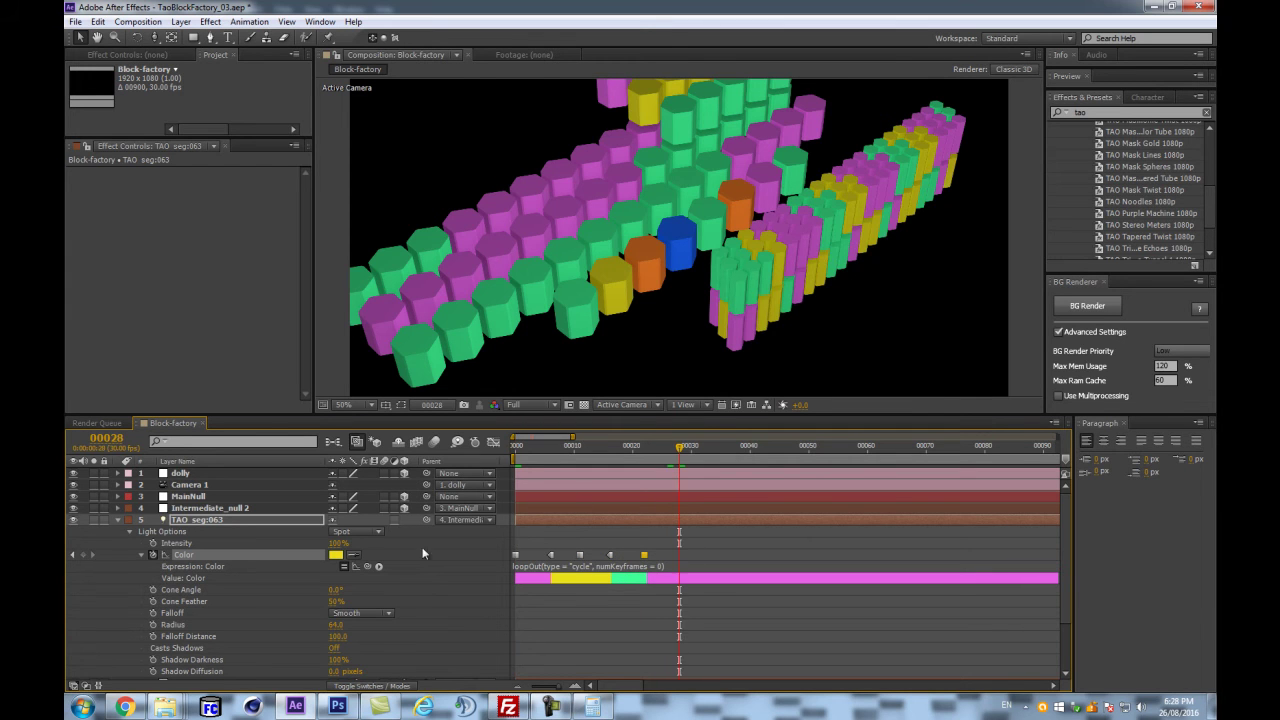
scroll(596, 585, "down", 3)
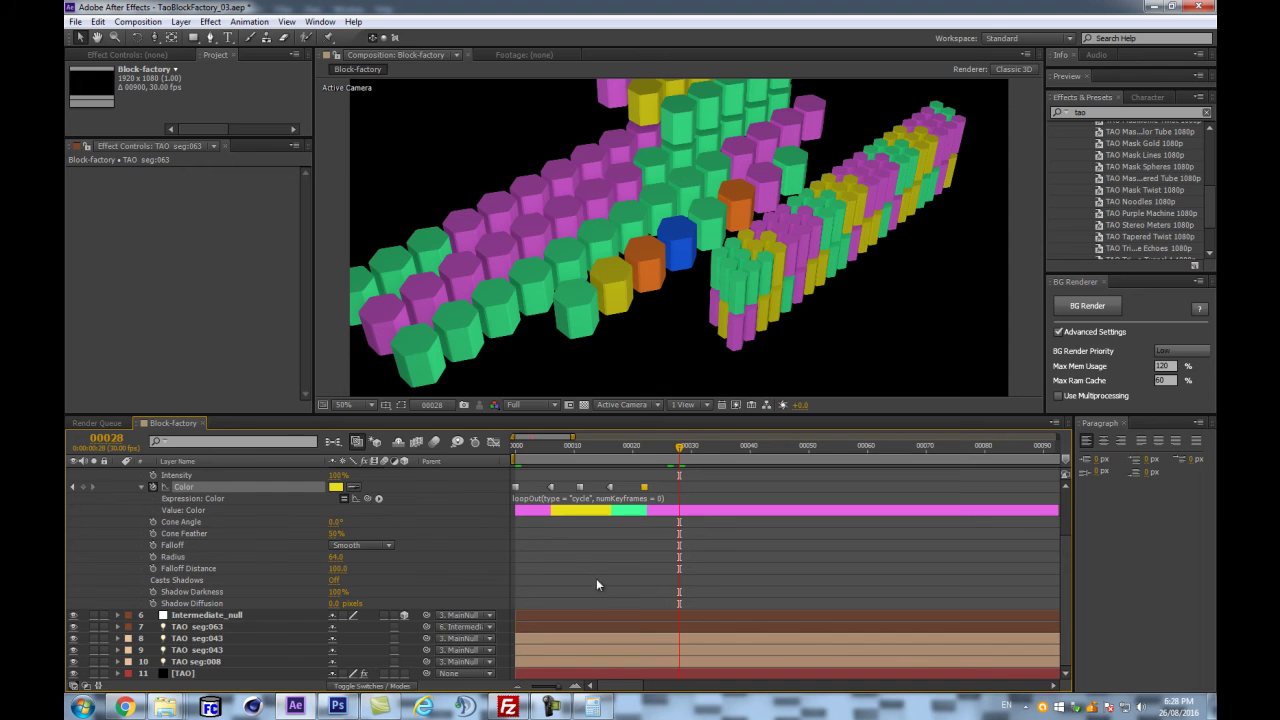
left_click(224, 663)
key("u")
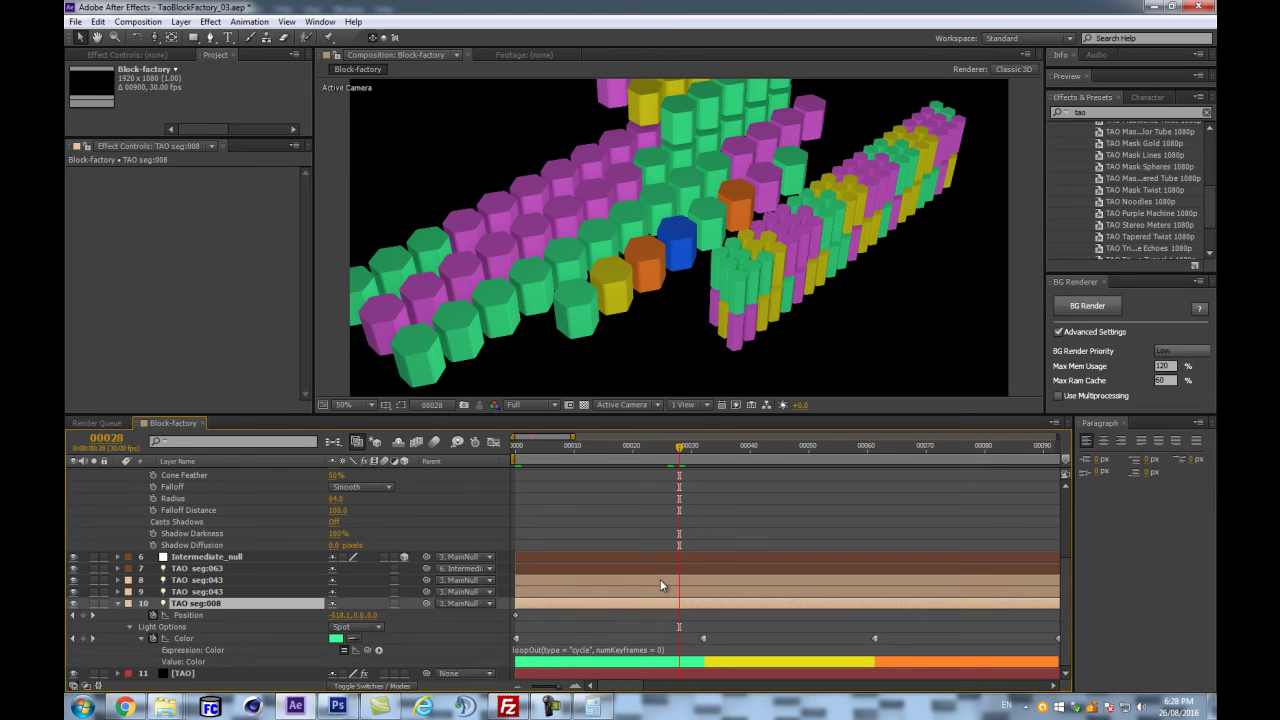
key("minus")
scroll(664, 563, "up", 3)
scroll(664, 563, "down", 2)
left_click_drag(611, 415, 616, 287)
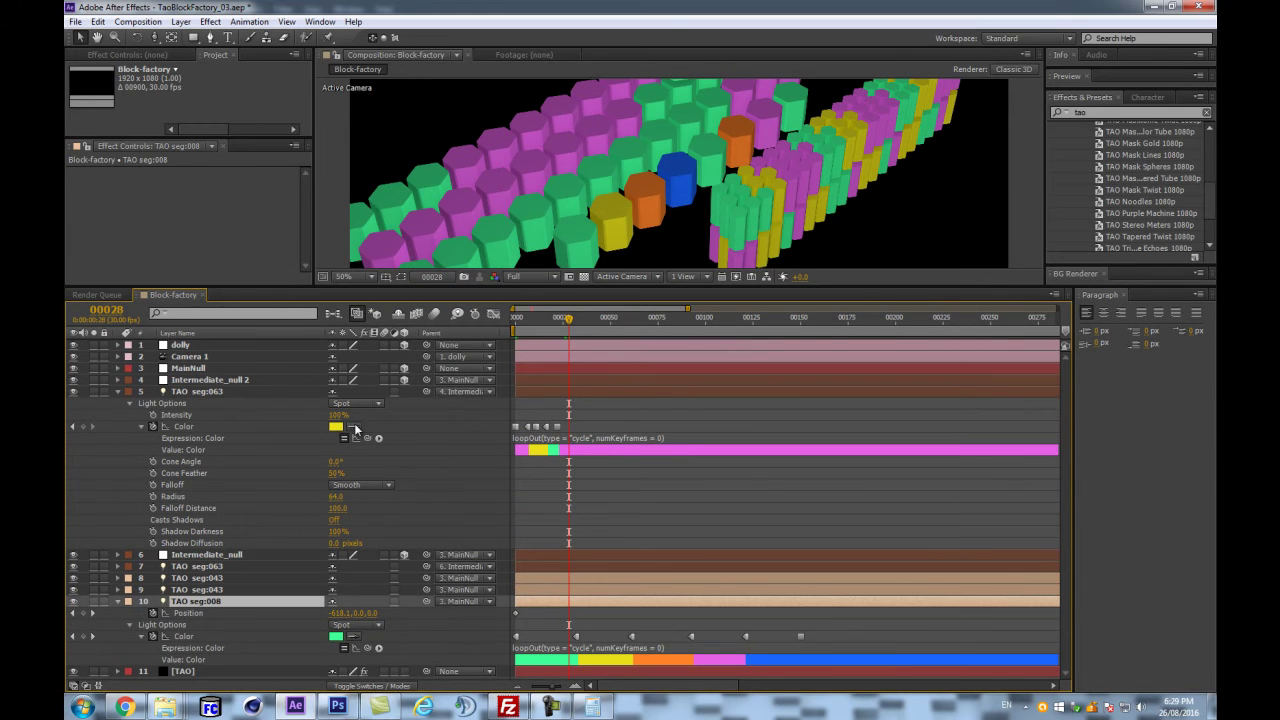
left_click(676, 660)
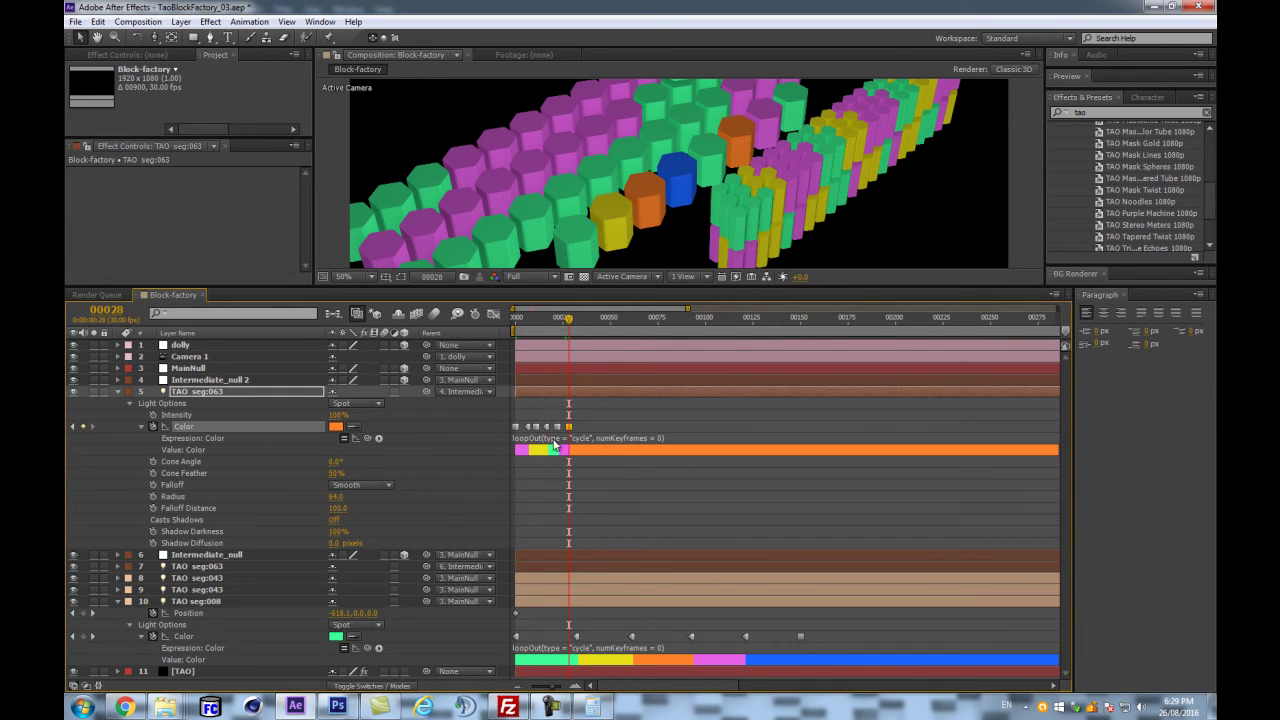
- Add a blue Color keyframe at frame 36 and another at frame 42 on the same TAO seg:063 light, and collapse its properties
left_click_drag(573, 321, 585, 318)
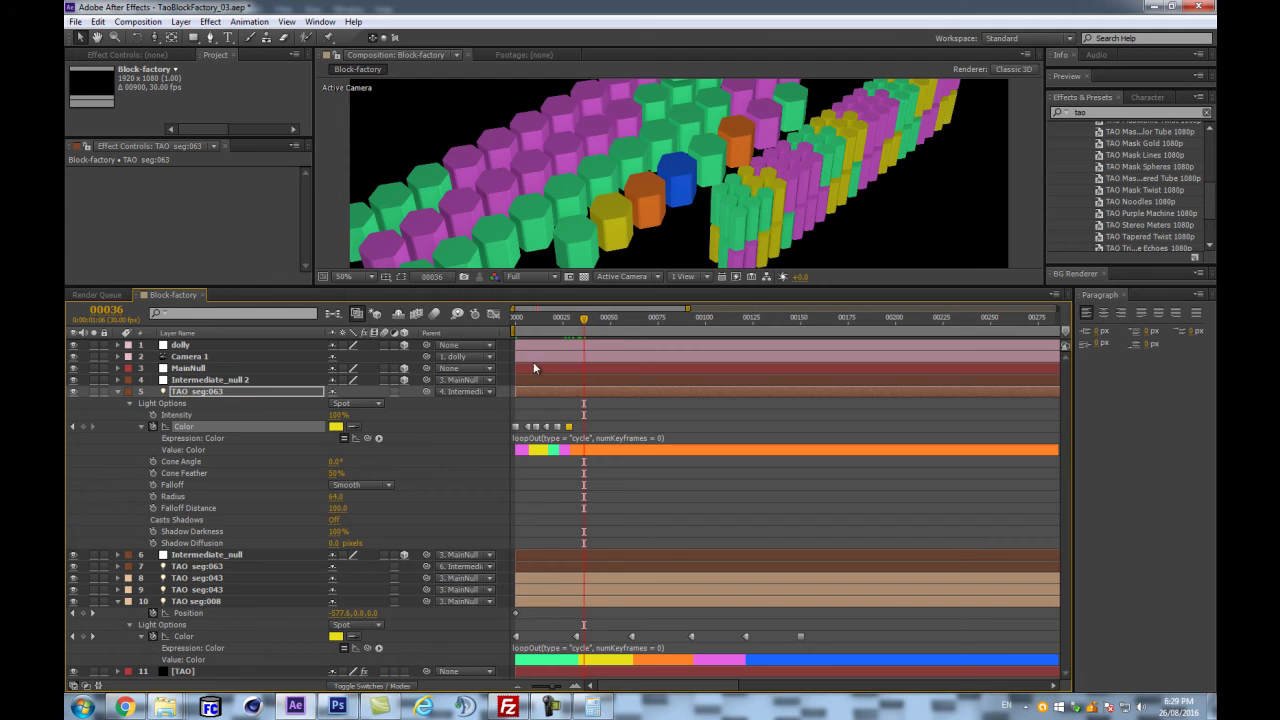
left_click(373, 440)
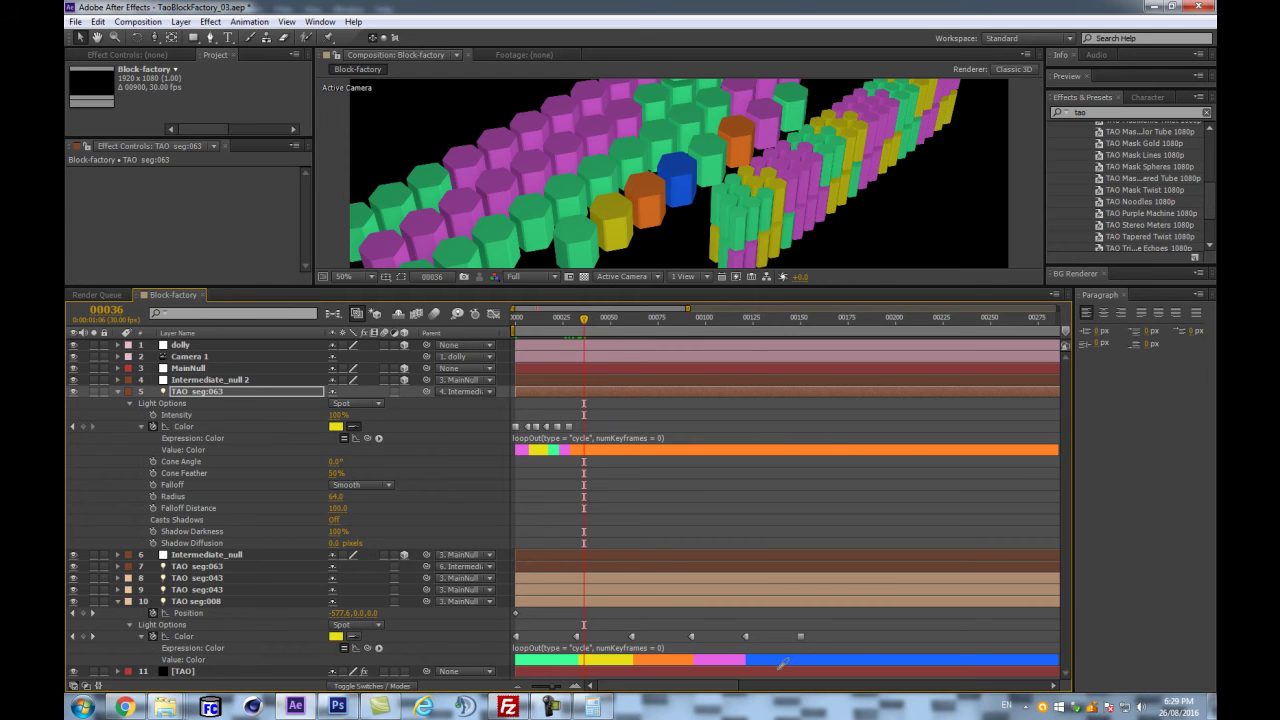
key("ctrl+v")
left_click(596, 318)
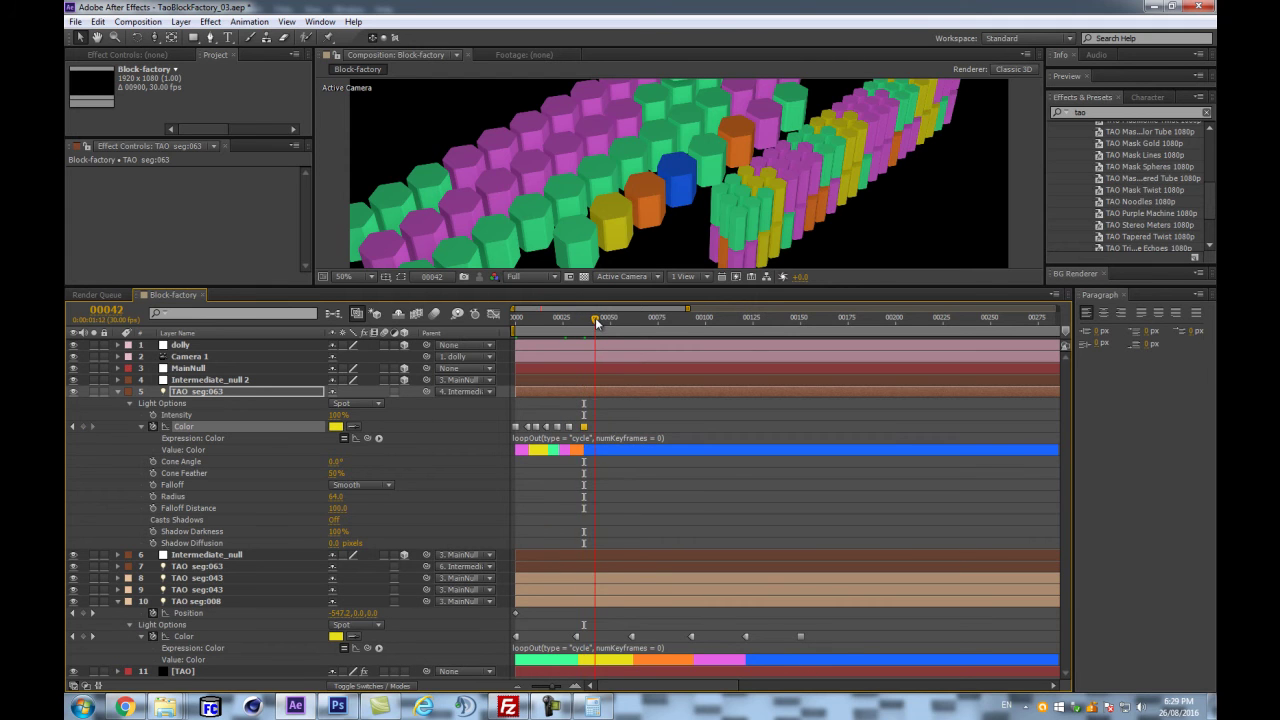
left_click(84, 428)
left_click_drag(685, 286, 699, 448)
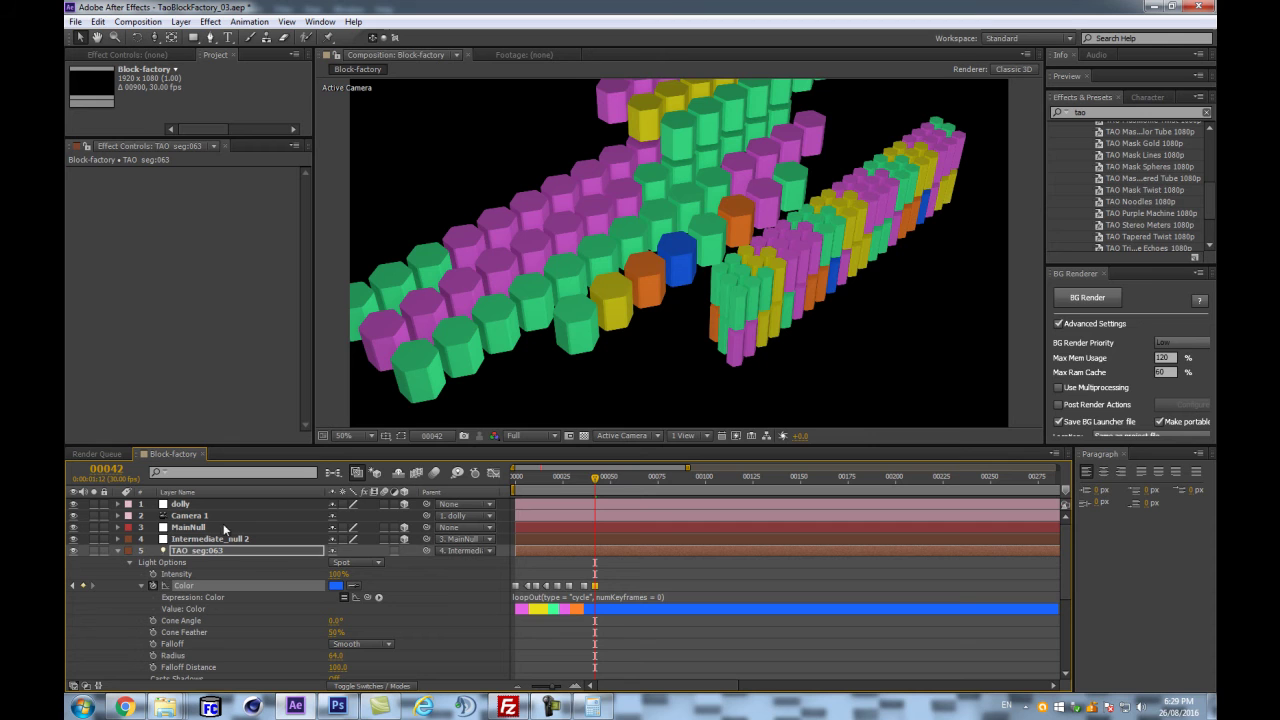
left_click(225, 552)
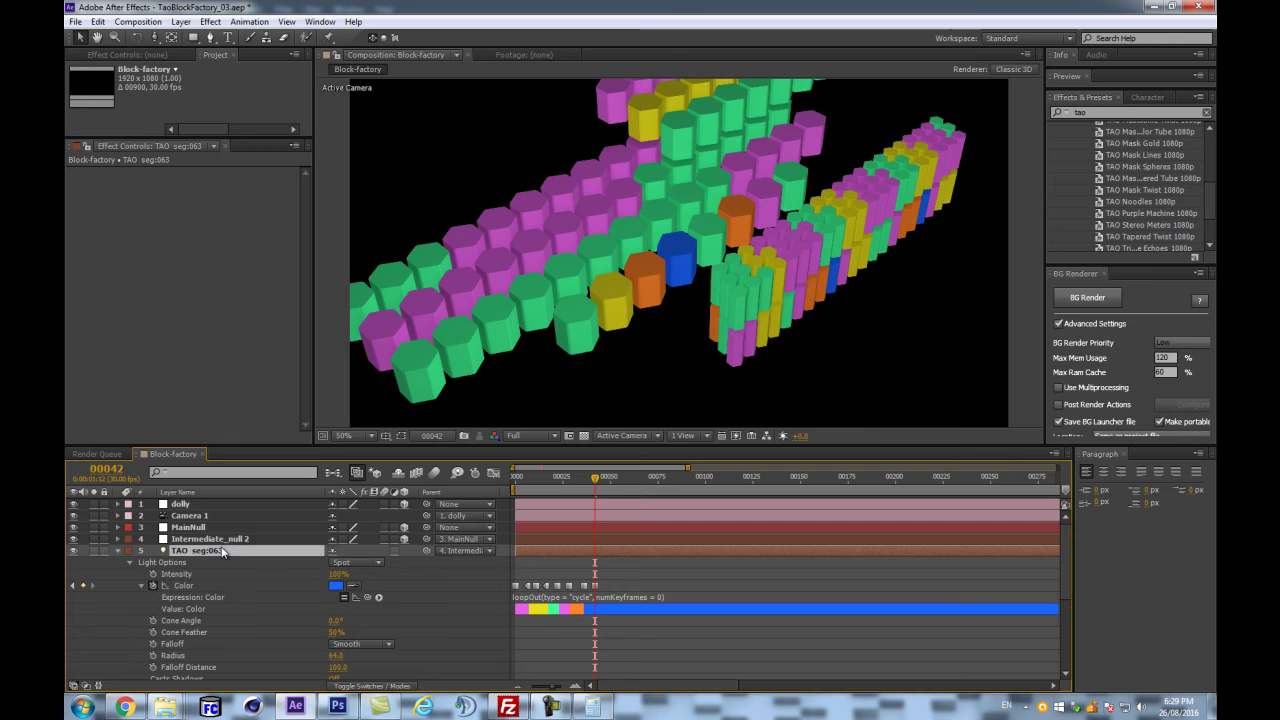
left_click(118, 550)
- Try changing the Z position of Intermediate_null 2 and its light, then the null's Y position, at frame 42, and undo both changes
left_click(181, 542, "shift")
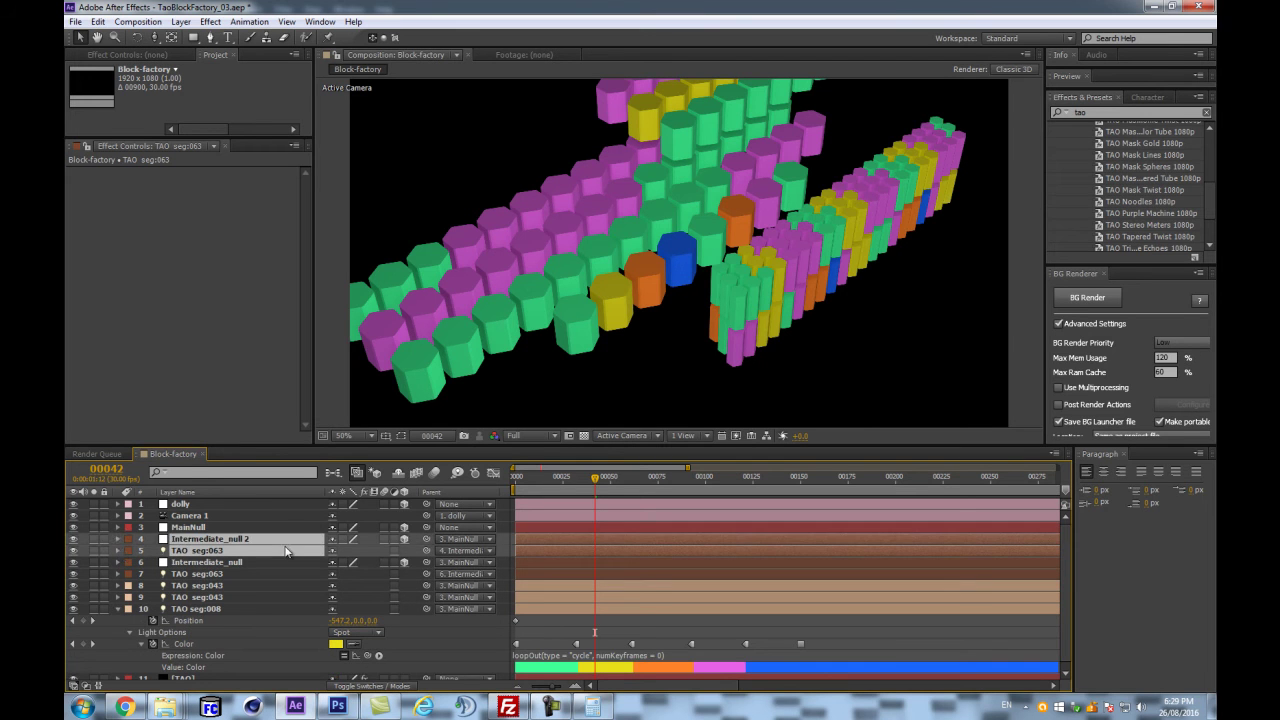
key("p")
left_click_drag(393, 551, 375, 557)
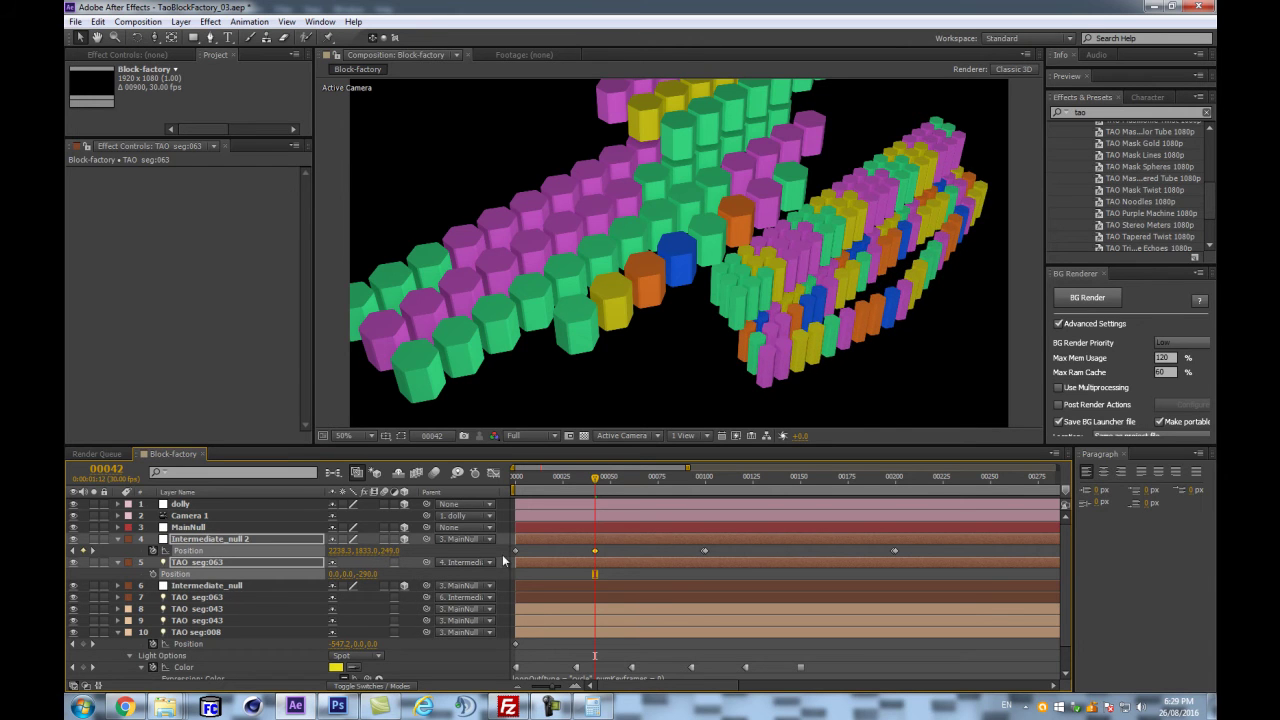
key("ctrl+z")
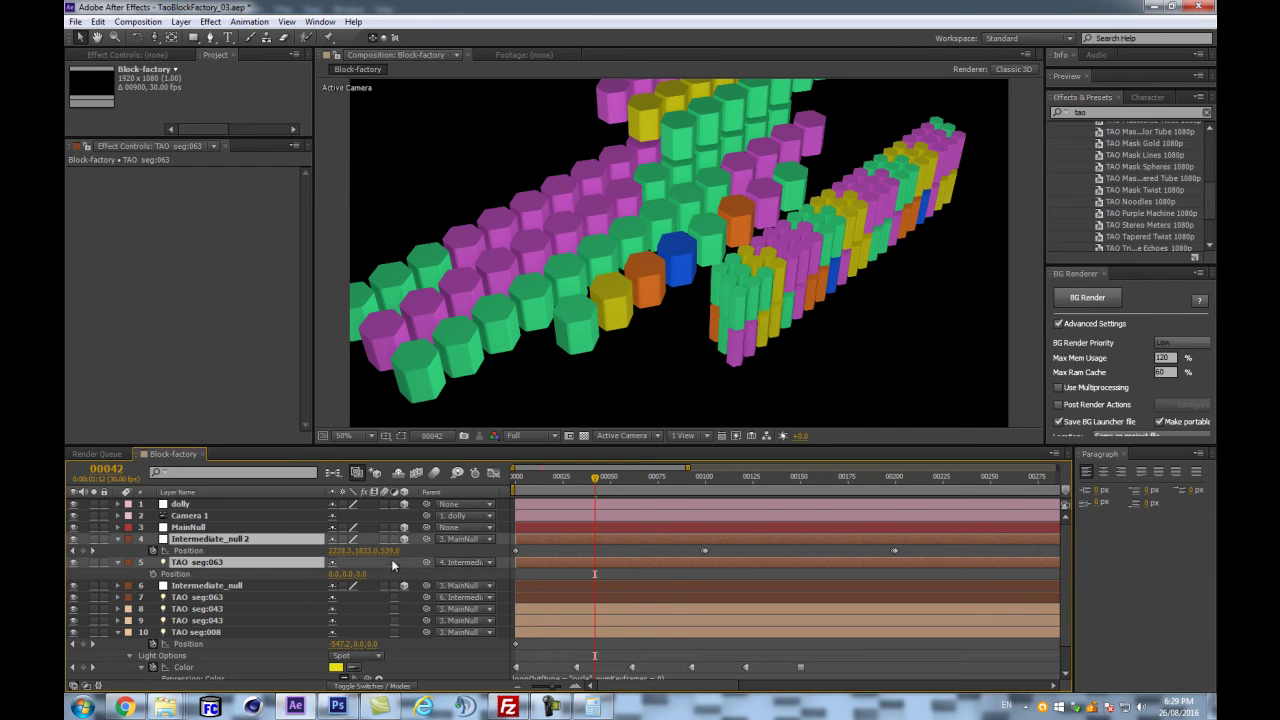
key(";")
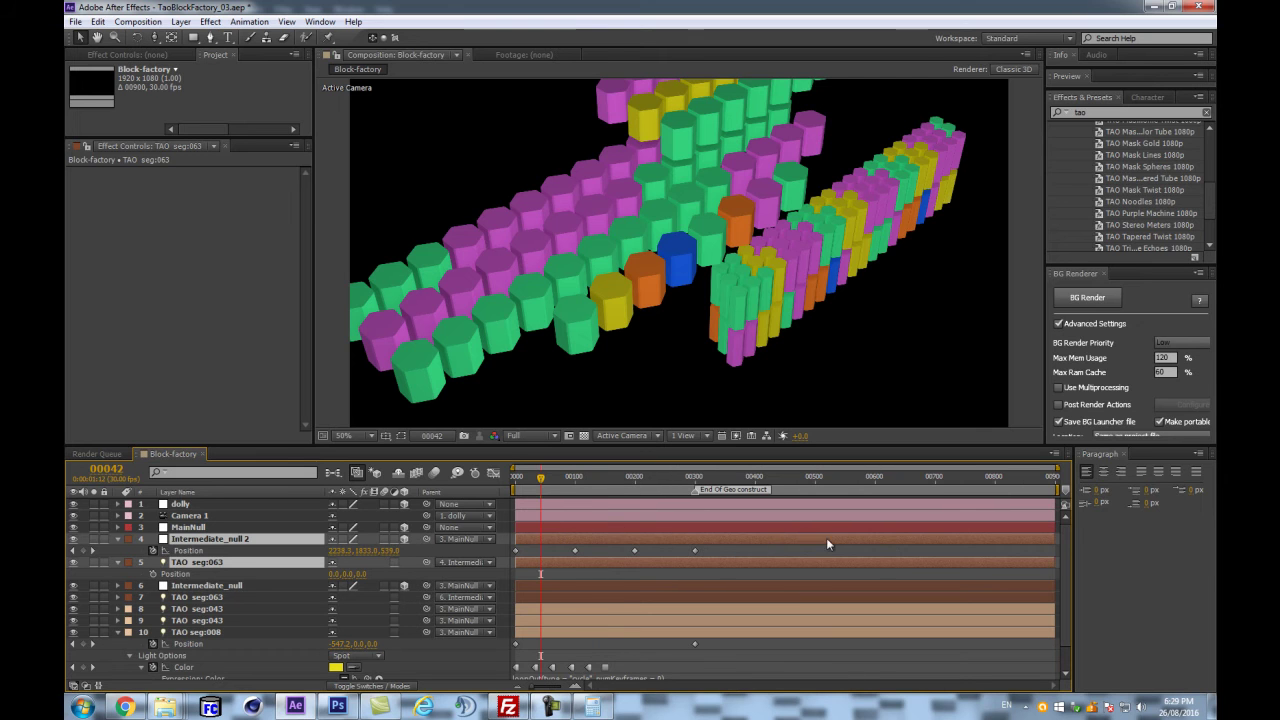
left_click(457, 553)
left_click_drag(364, 551, 418, 546)
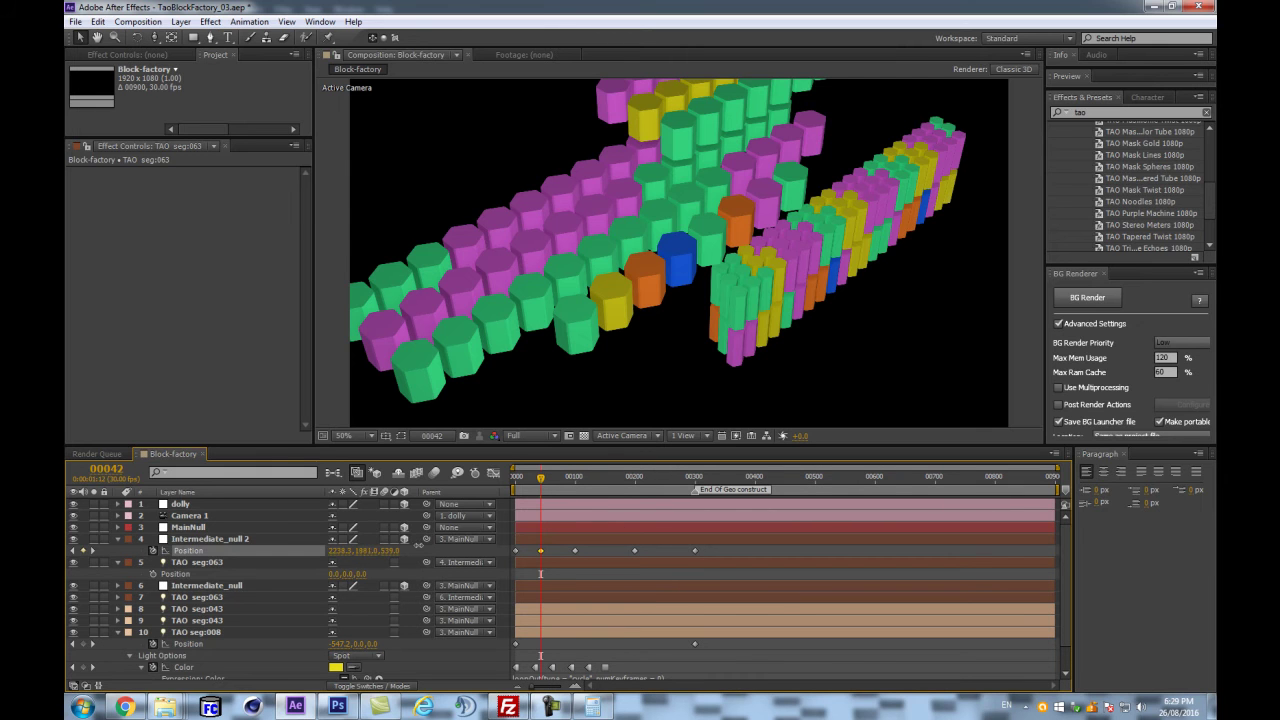
key("ctrl+z")
- Shift all Position keyframes of Intermediate_null 2 together so its frame 0 position is -1715, 1983, 1279, and collapse the null and its light
left_click_drag(732, 547, 454, 562)
left_click_drag(545, 481, 509, 486)
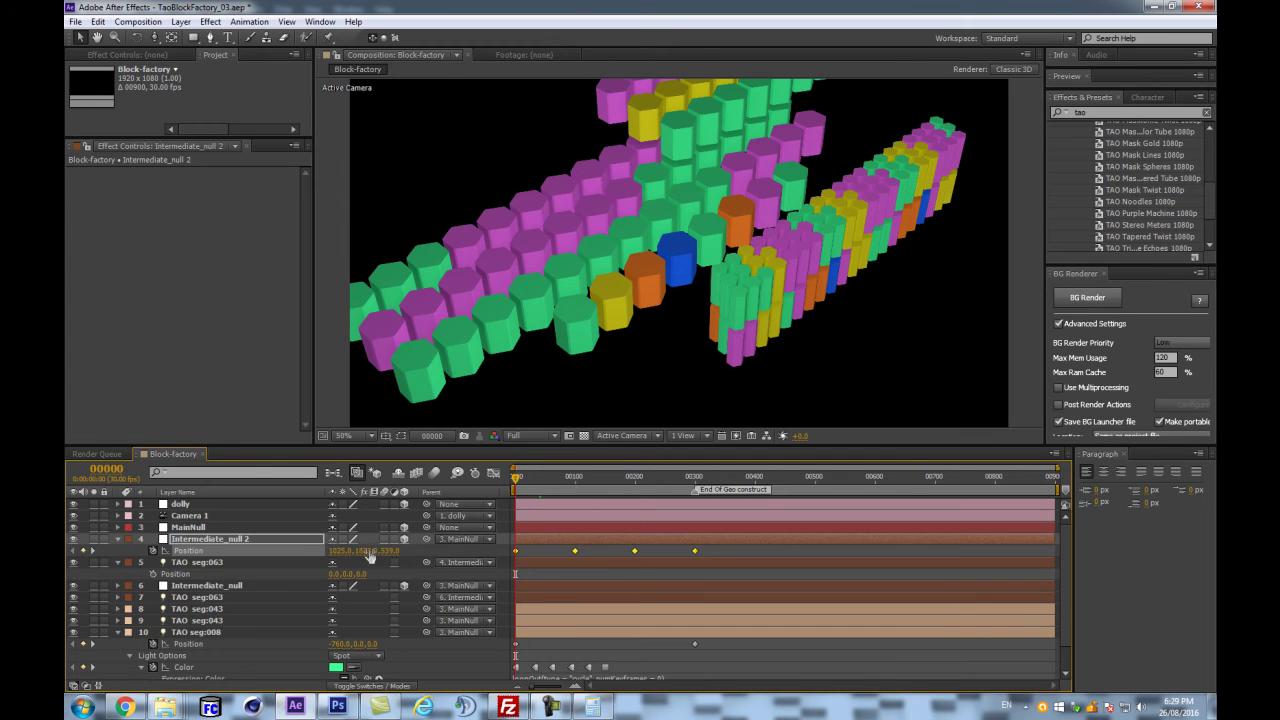
left_click_drag(389, 552, 319, 592)
left_click_drag(380, 552, 430, 551)
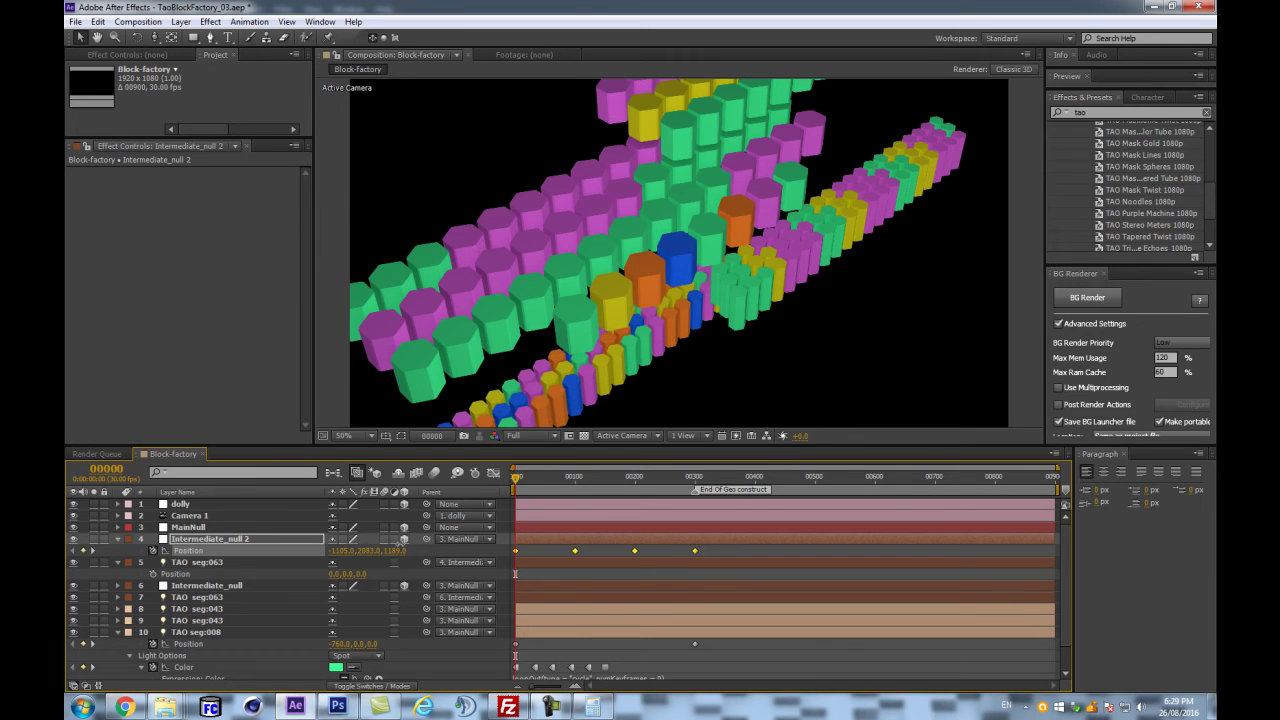
left_click_drag(338, 553, 399, 553)
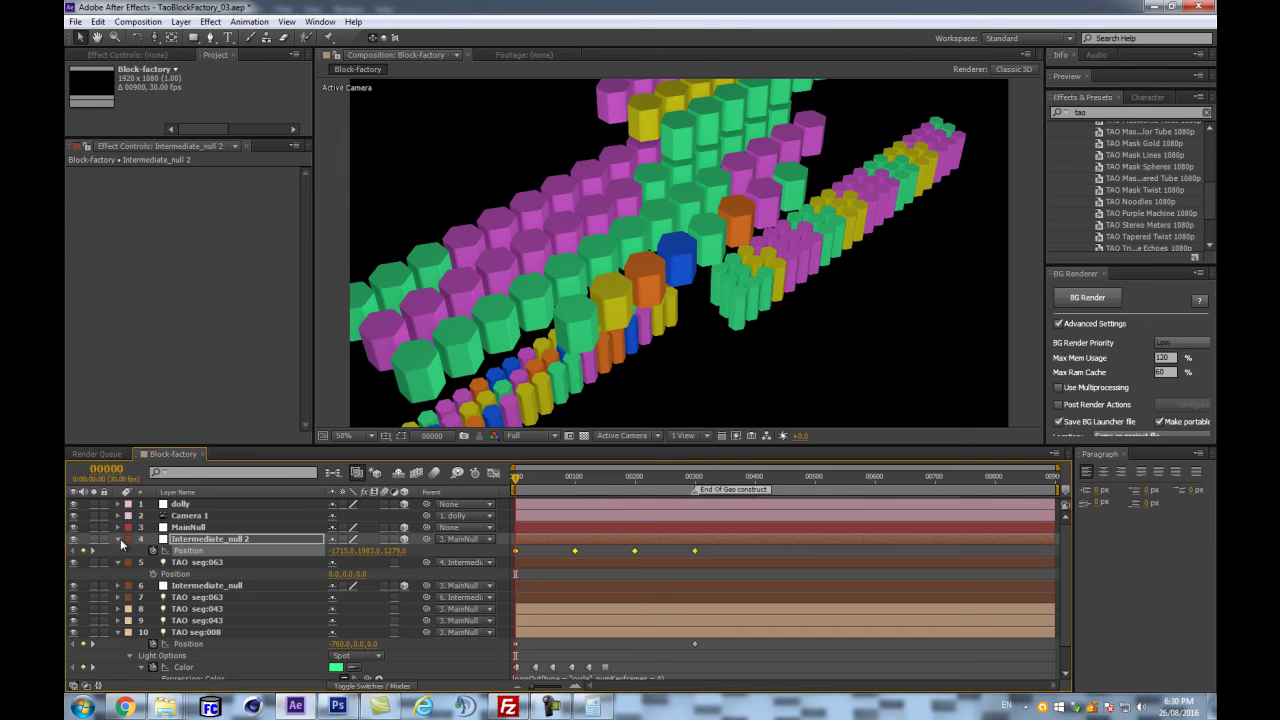
left_click(117, 539)
left_click(116, 551)
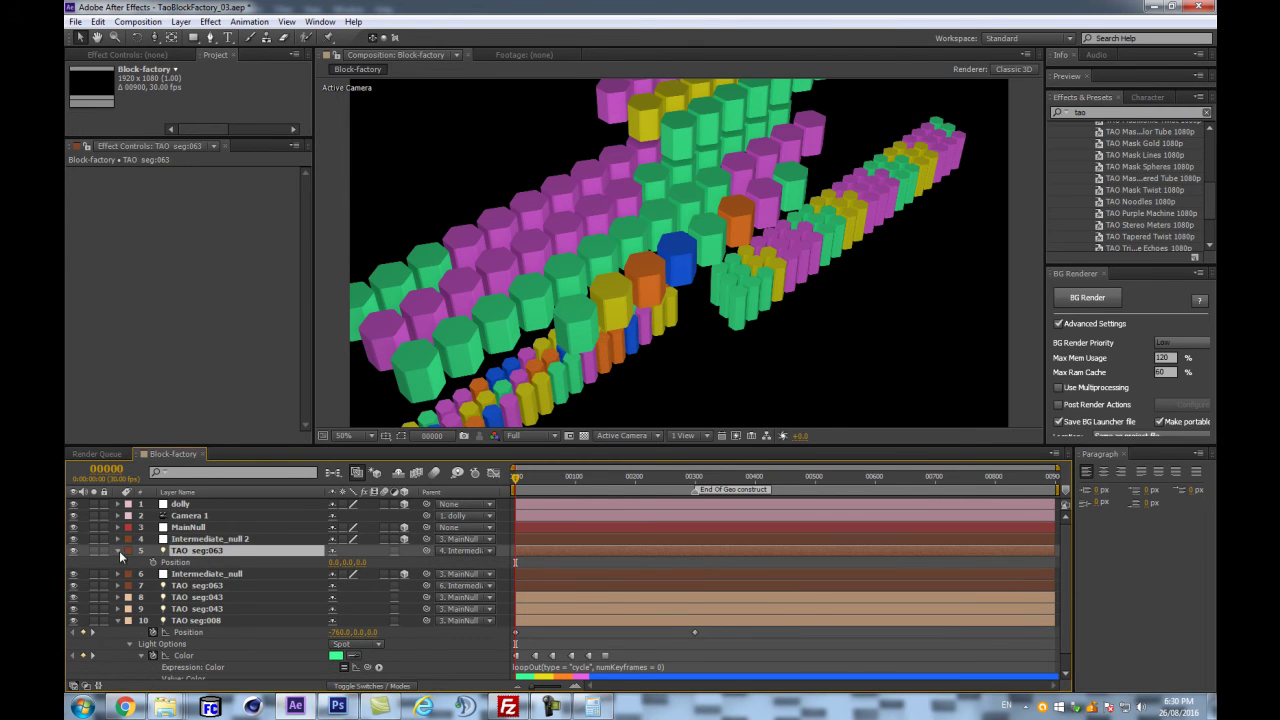
left_click(117, 551)
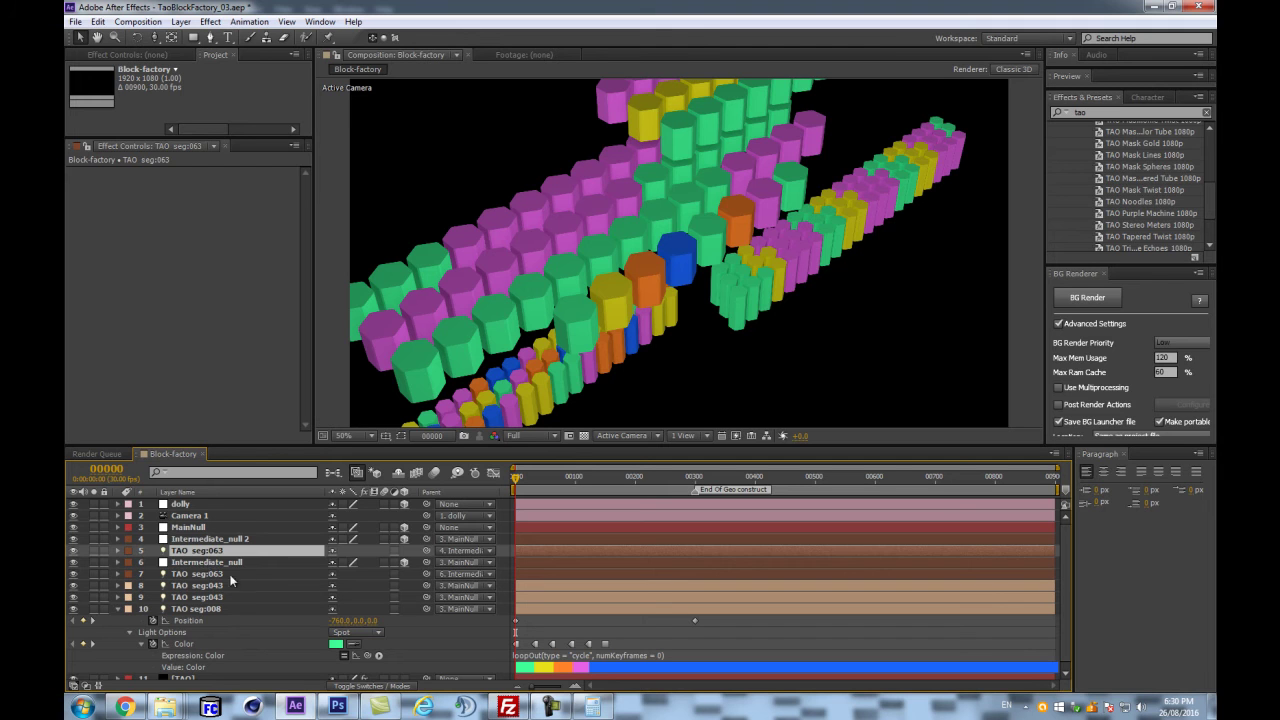
- Set the label colour of Intermediate_null 2 and its TAO seg:063 light to Cyan
left_click(223, 574)
left_click(222, 562, "shift")
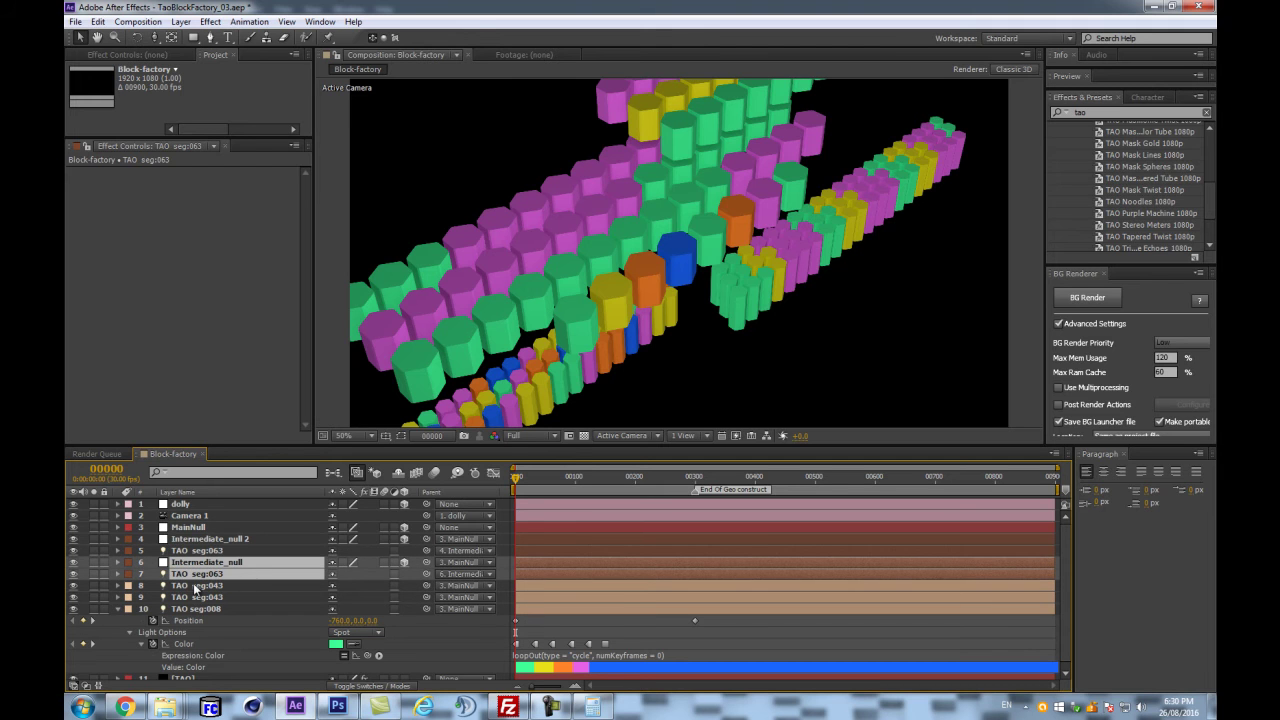
left_click(185, 542)
left_click(189, 551, "shift")
left_click(129, 551)
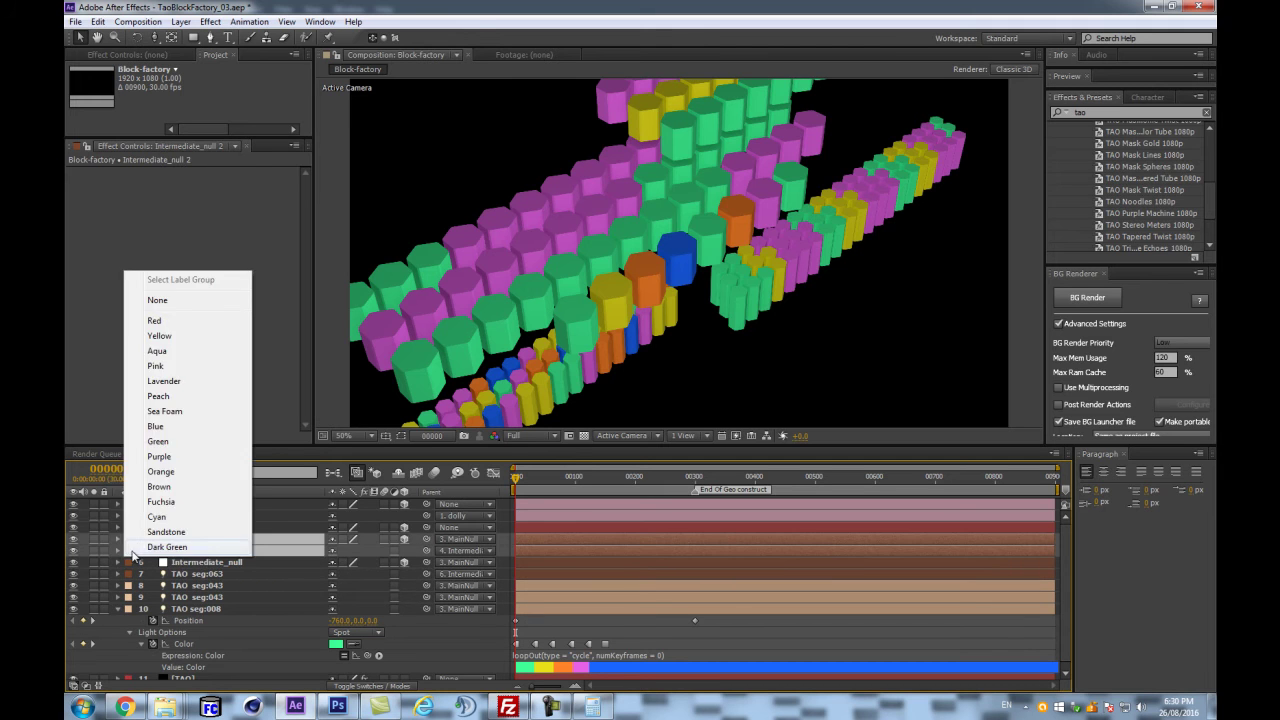
left_click(158, 517)
- Try duplicating the original Intermediate_null together with its TAO seg:063 light, and undo the duplication
left_click(210, 574)
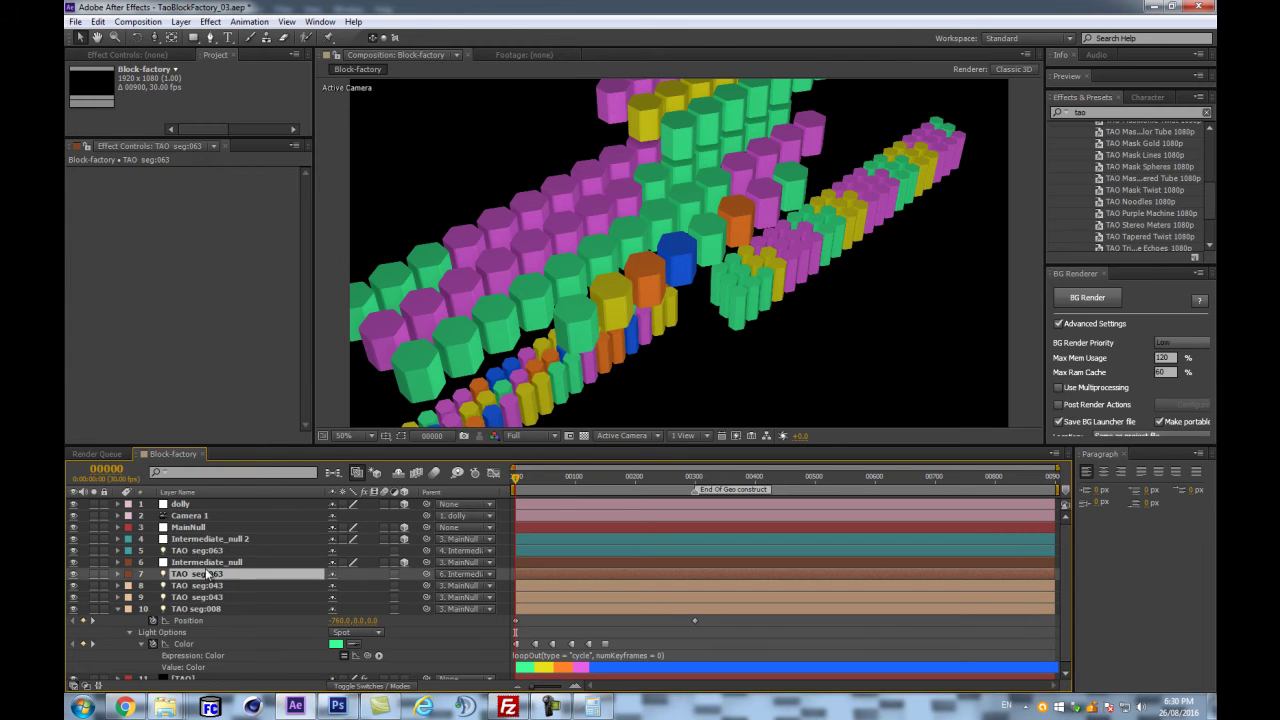
left_click(218, 563)
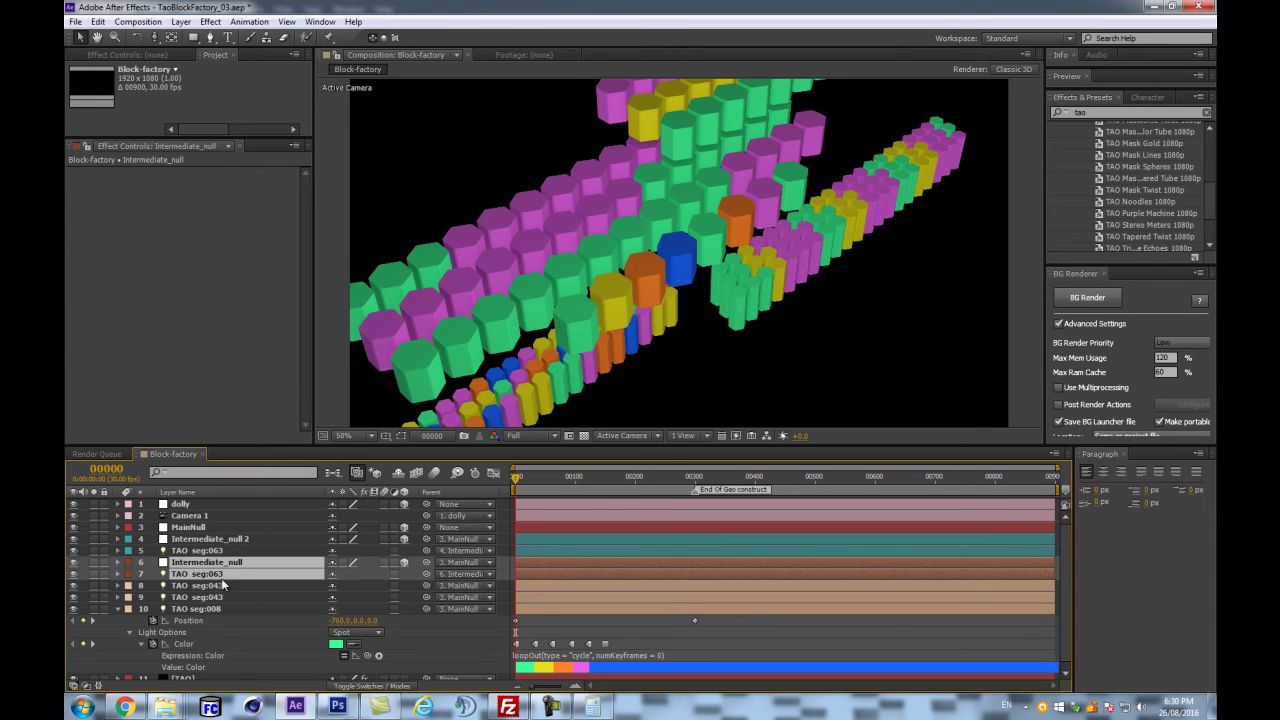
key("ctrl+d")
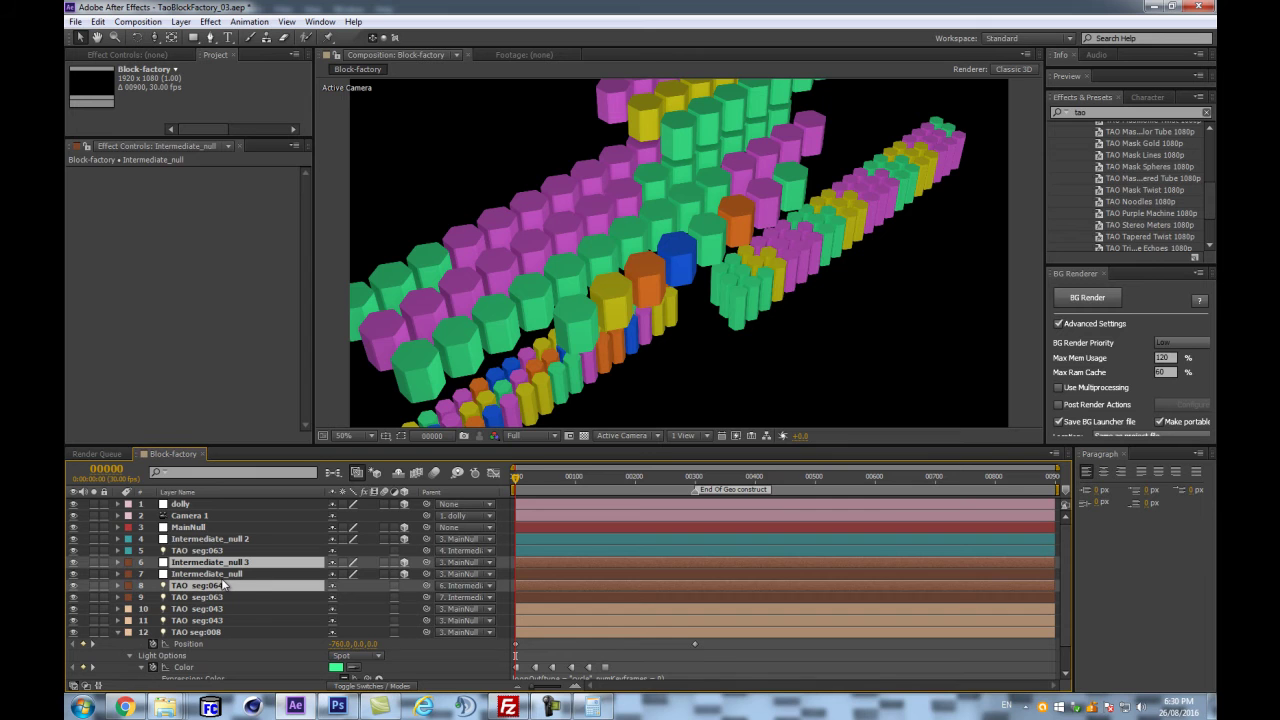
key("ctrl+z")
left_click(224, 586)
left_click(215, 564)
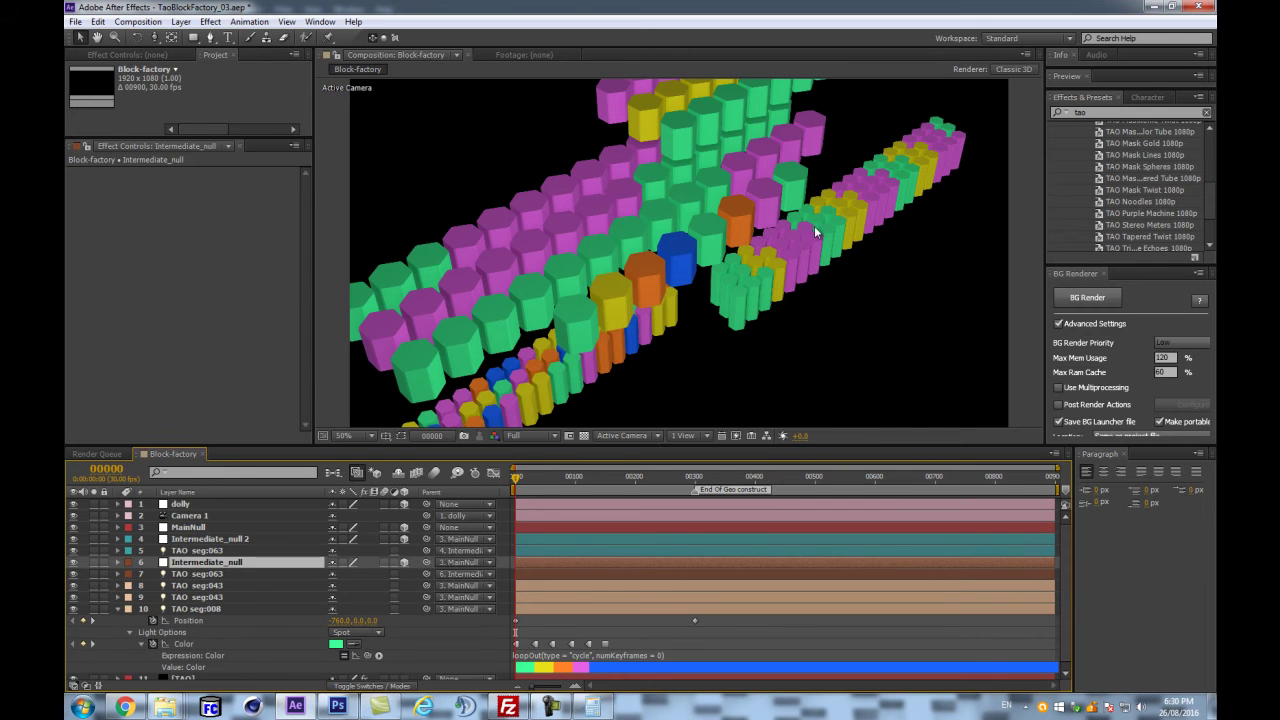
- Set the Y Scale of the original Intermediate_null to 80% and collapse its properties
key("s")
left_click_drag(370, 574, 399, 575)
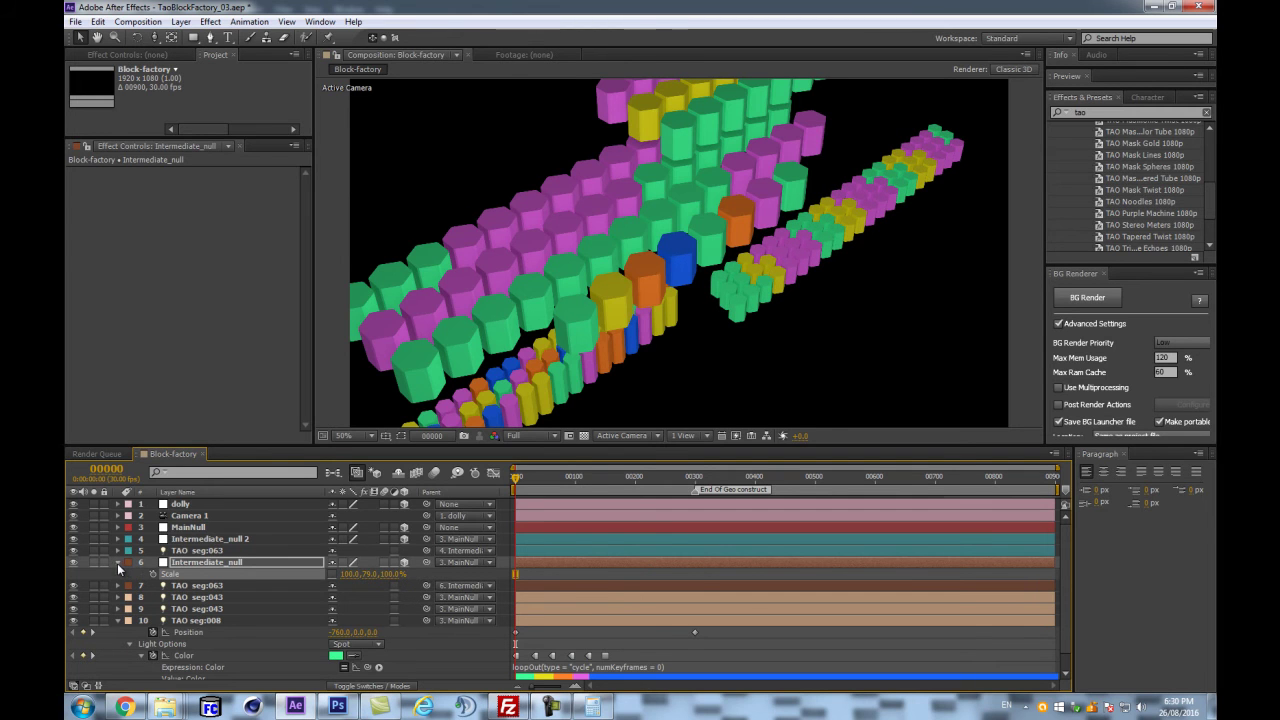
left_click(362, 574)
type("80")
key("Return")
left_click(116, 561)
- Duplicate Intermediate_null together with its TAO seg:063 light, and rename the duplicated light TAO seg:06
left_click(212, 575, "shift")
key("ctrl+d")
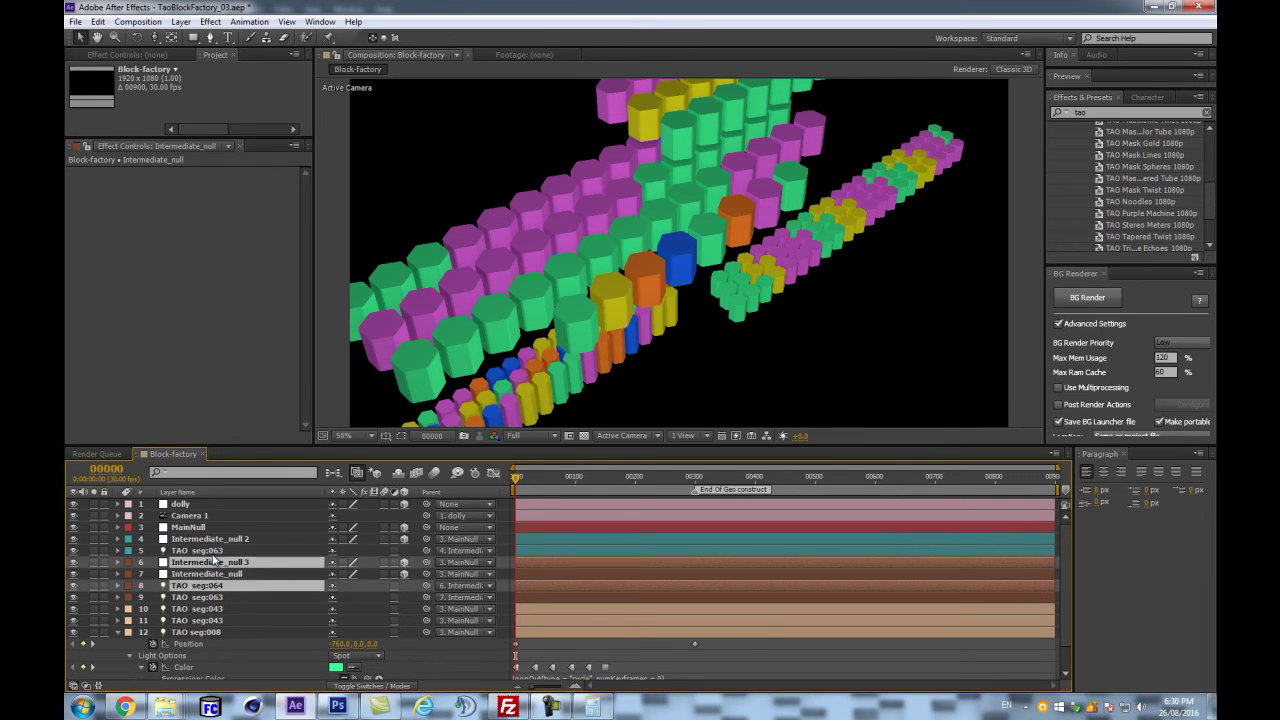
left_click(221, 580)
key("Return")
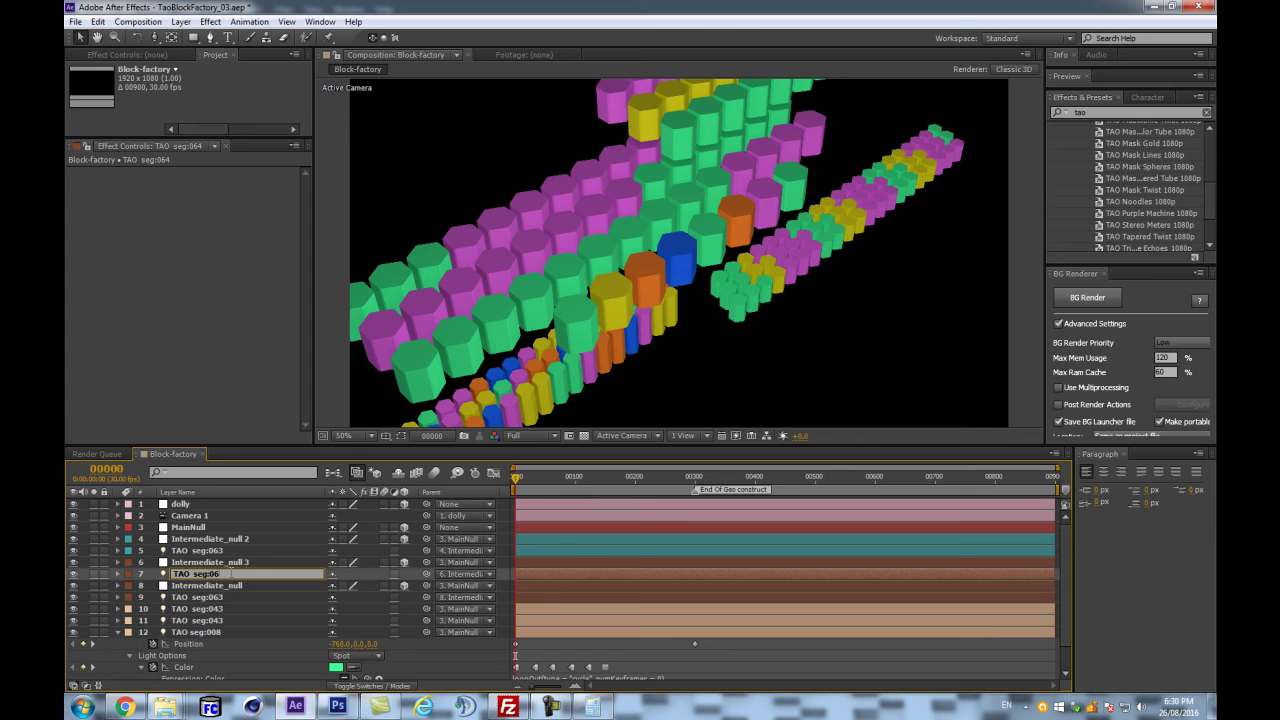
key("Return")
- Try offsetting the Z position of Intermediate_null 3 and the Y value of all its Position keyframes, and undo the changes
left_click(240, 563)
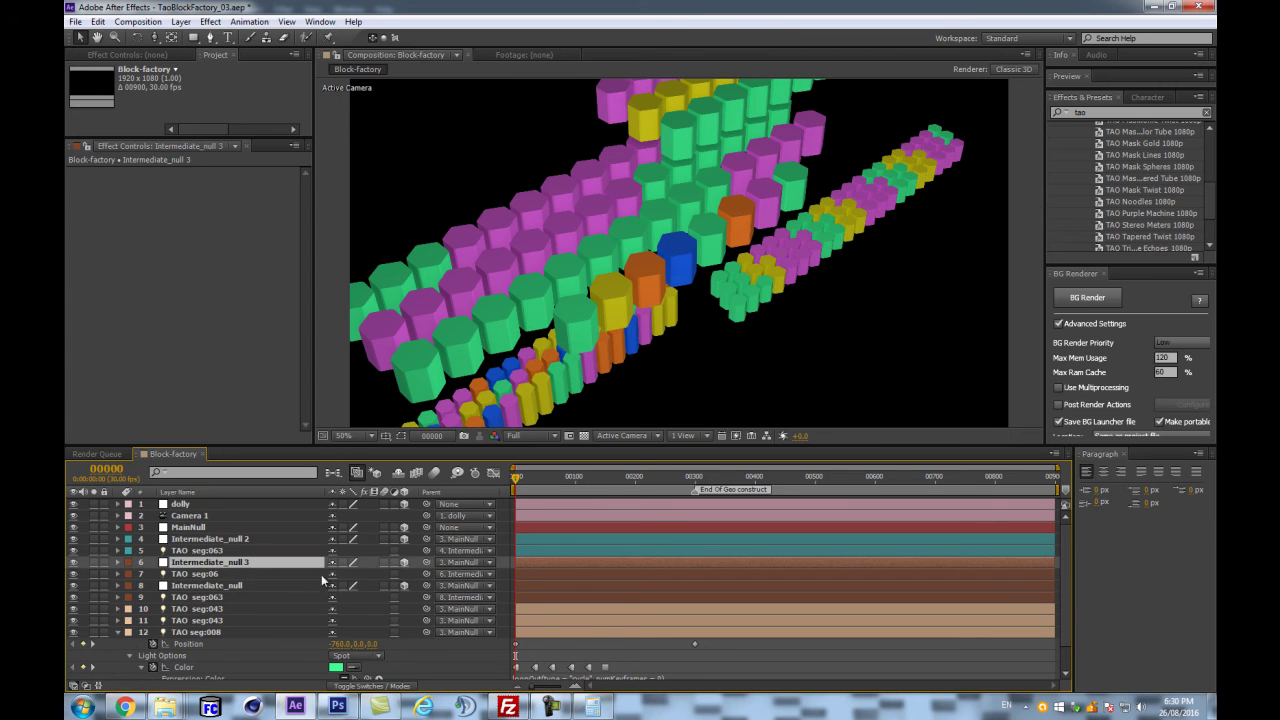
key("p")
left_click_drag(389, 574, 446, 574)
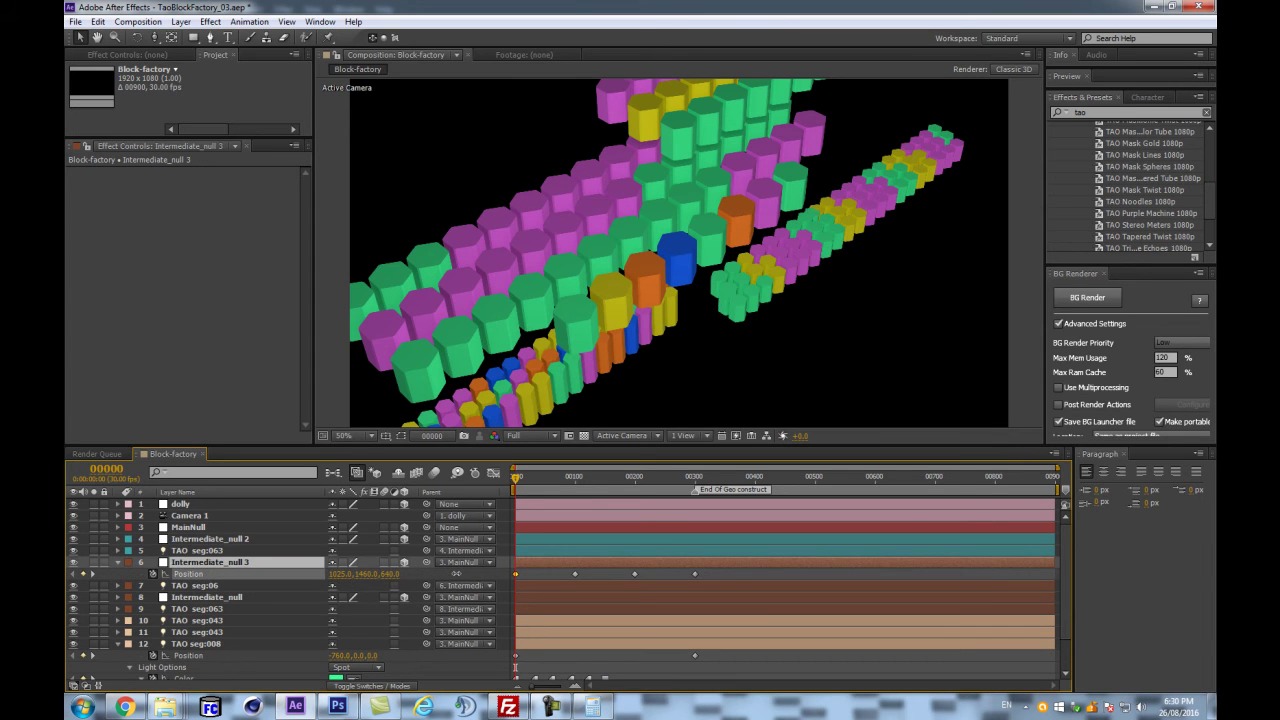
key("ctrl+z")
left_click_drag(728, 570, 483, 594)
left_click_drag(390, 583, 587, 562)
key("ctrl+z")
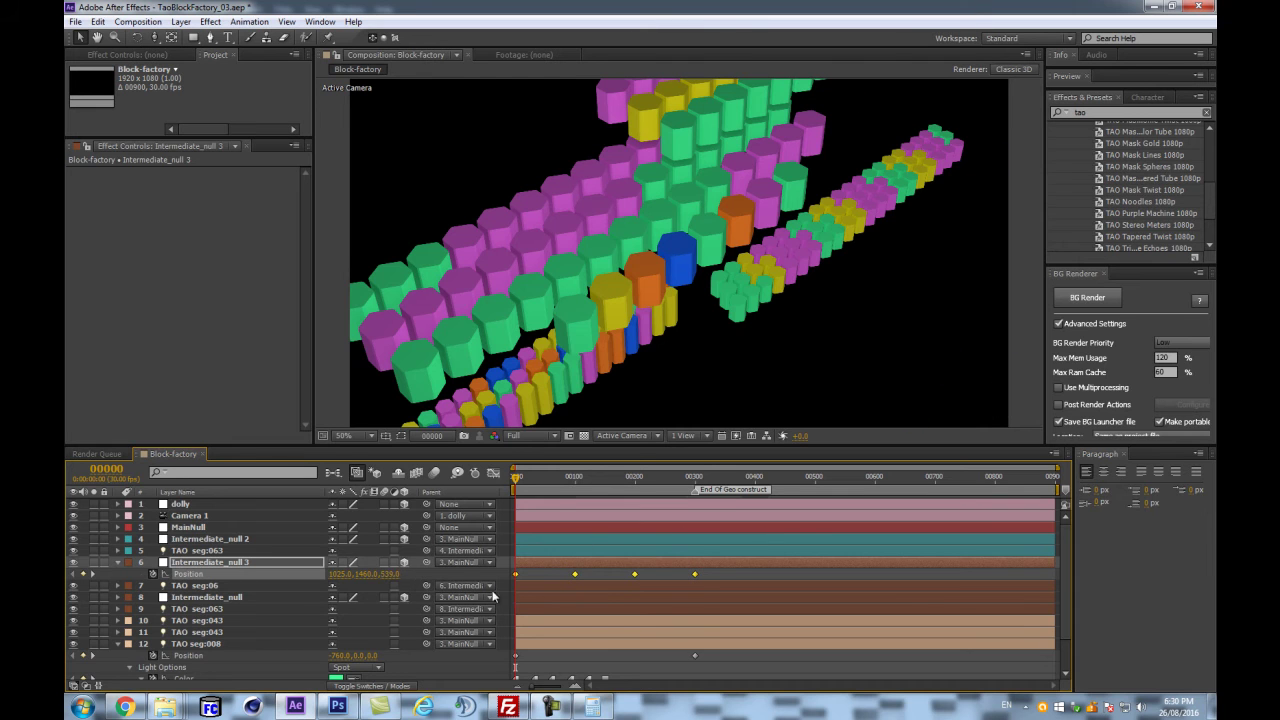
left_click_drag(365, 576, 505, 557)
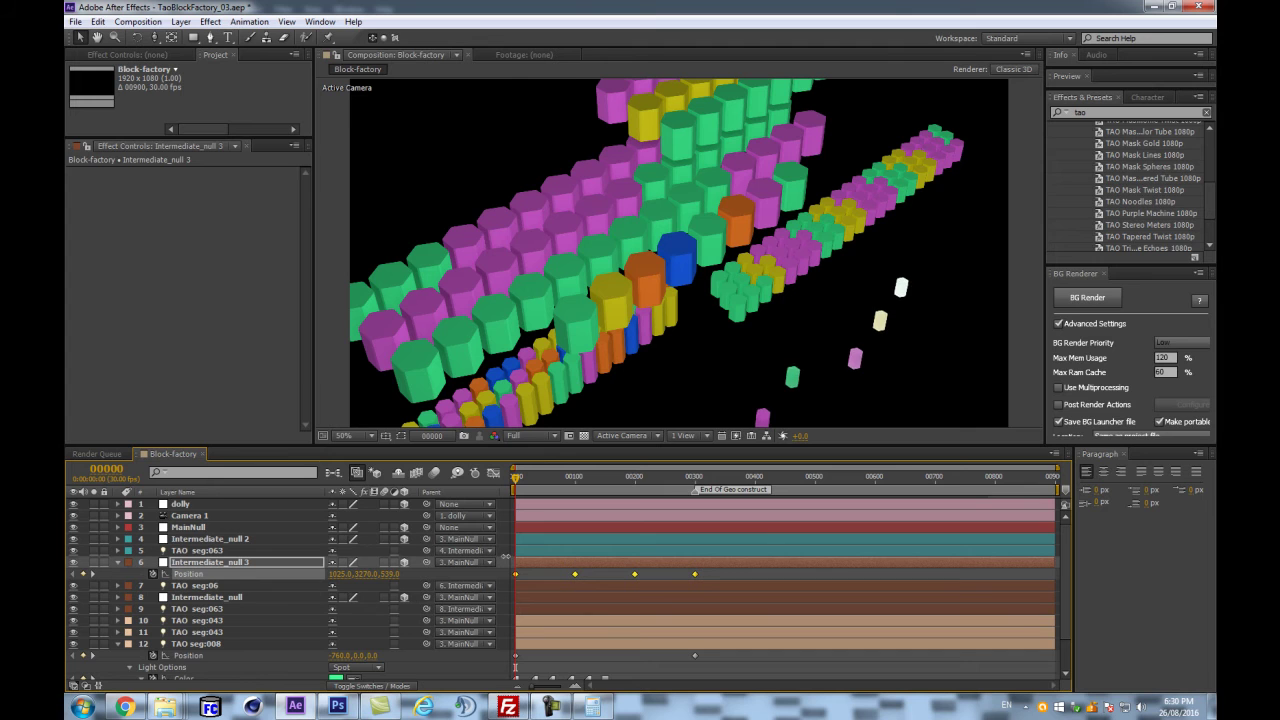
key("ctrl+z")
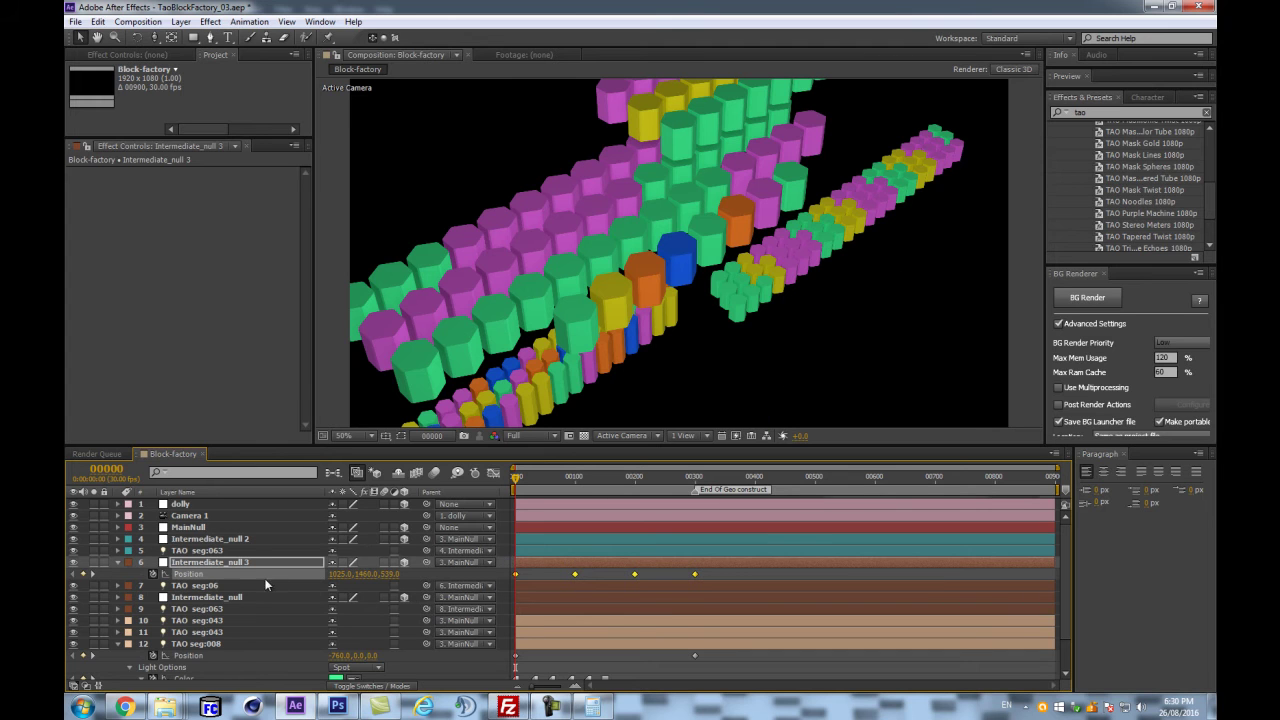
- Rename the light parented to Intermediate_null 3 as TAO seg:063
left_click(218, 587)
key("Return")
type("3")
key("Return")
- Shift all Position keyframes of Intermediate_null 3 together so its frame 0 Y value is 1673, and collapse the null
left_click_drag(714, 573, 476, 598)
left_click_drag(362, 575, 502, 574)
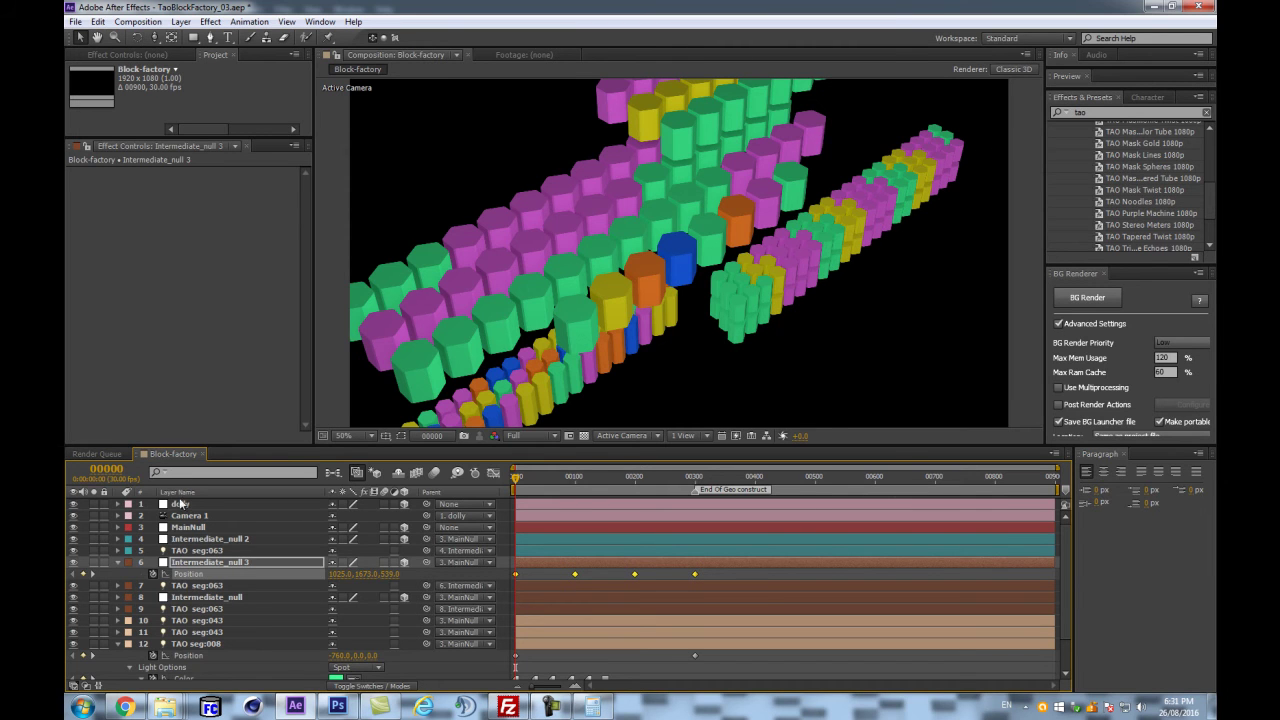
left_click_drag(337, 575, 231, 632)
key("ctrl+z")
left_click(118, 562)
- Duplicate Intermediate_null 3 together with its light, and rename the new light TAO seg:063
left_click(210, 574)
key("ctrl+d")
left_click_drag(210, 574, 221, 585)
left_click(226, 574)
key("Return")
type("3")
key("Return")
- Shift all Position keyframes of Intermediate_null 4 so its frame 0 Y value is 1889, and collapse the null and the TAO seg:008 light
left_click(241, 566)
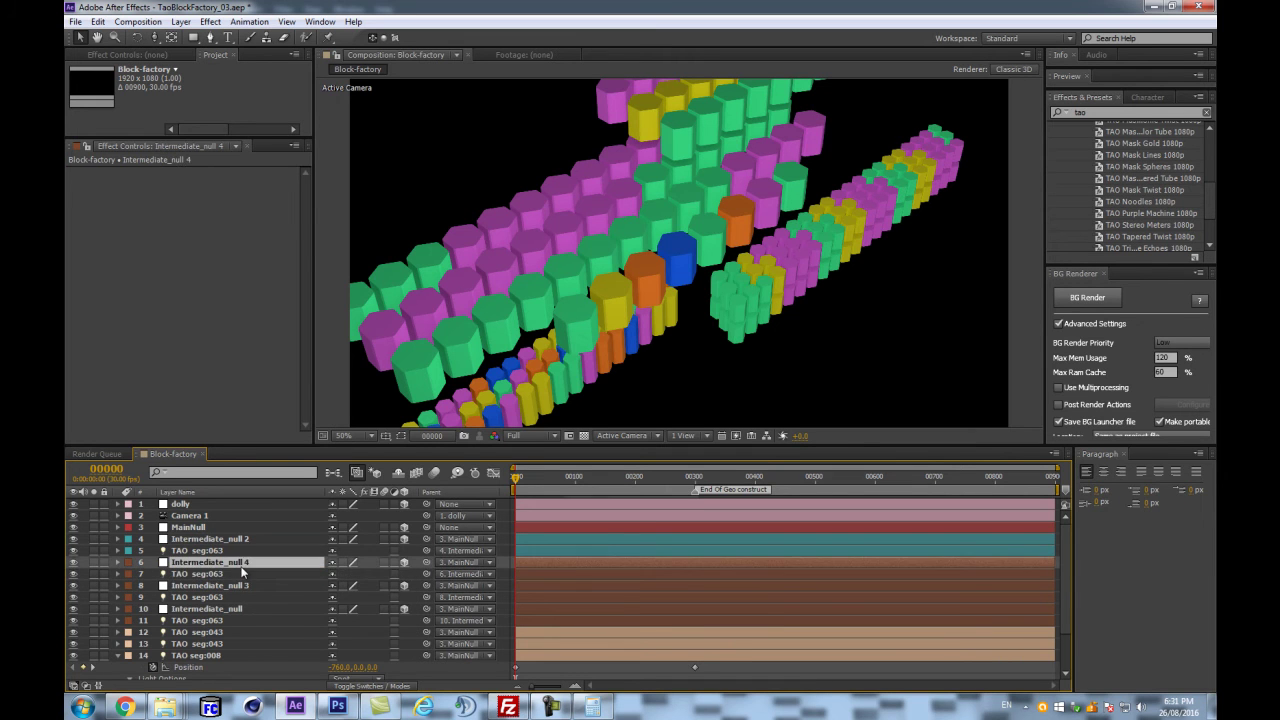
key("p")
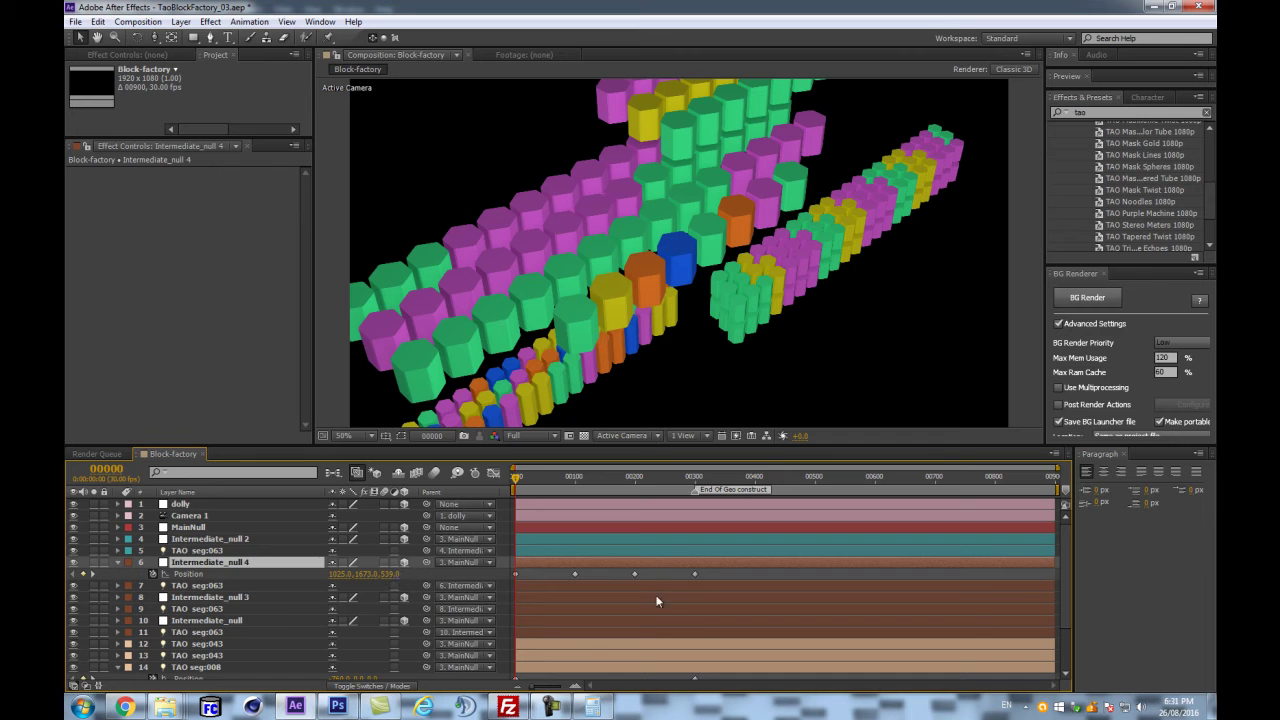
left_click_drag(714, 569, 505, 579)
left_click_drag(365, 576, 468, 573)
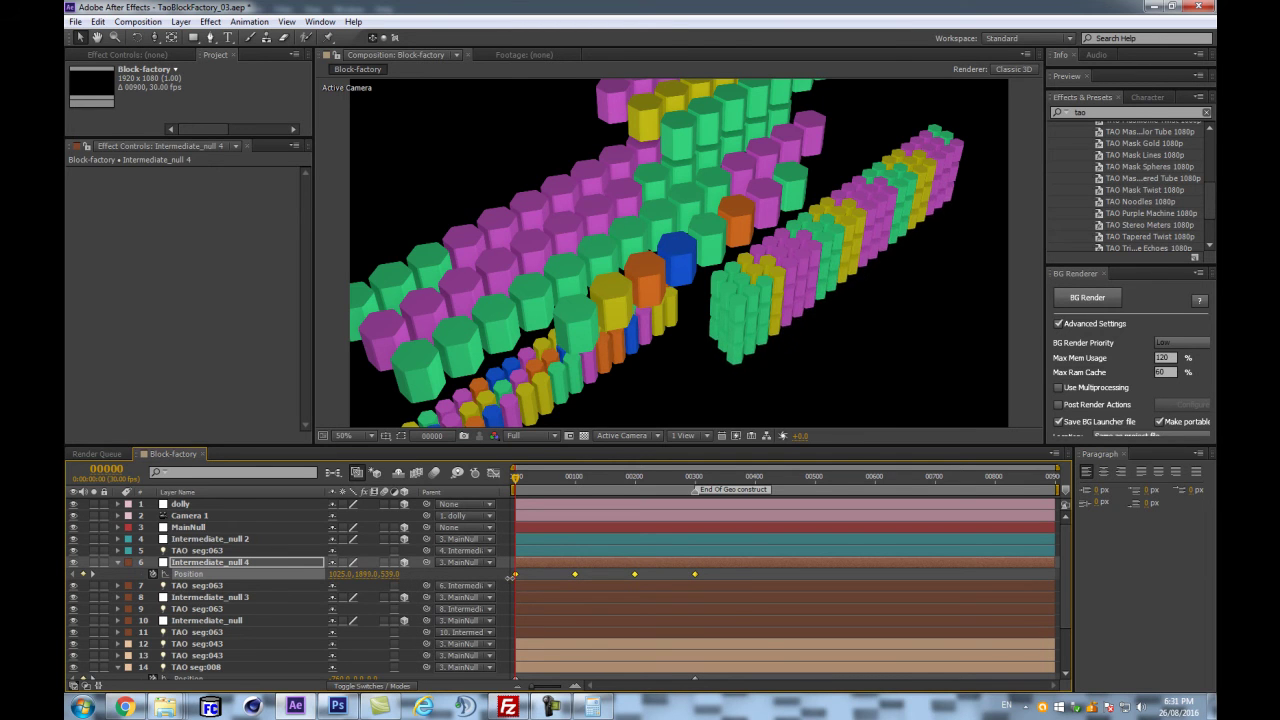
scroll(802, 391, "down", 2)
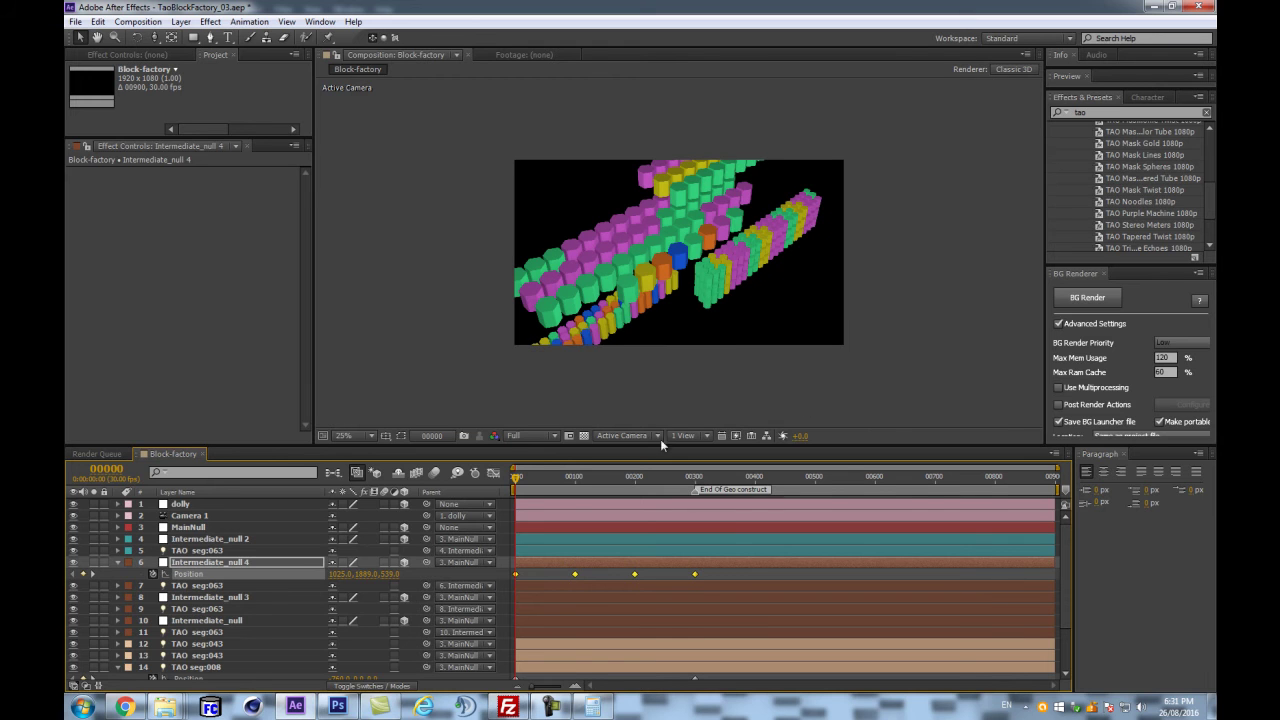
left_click(118, 562)
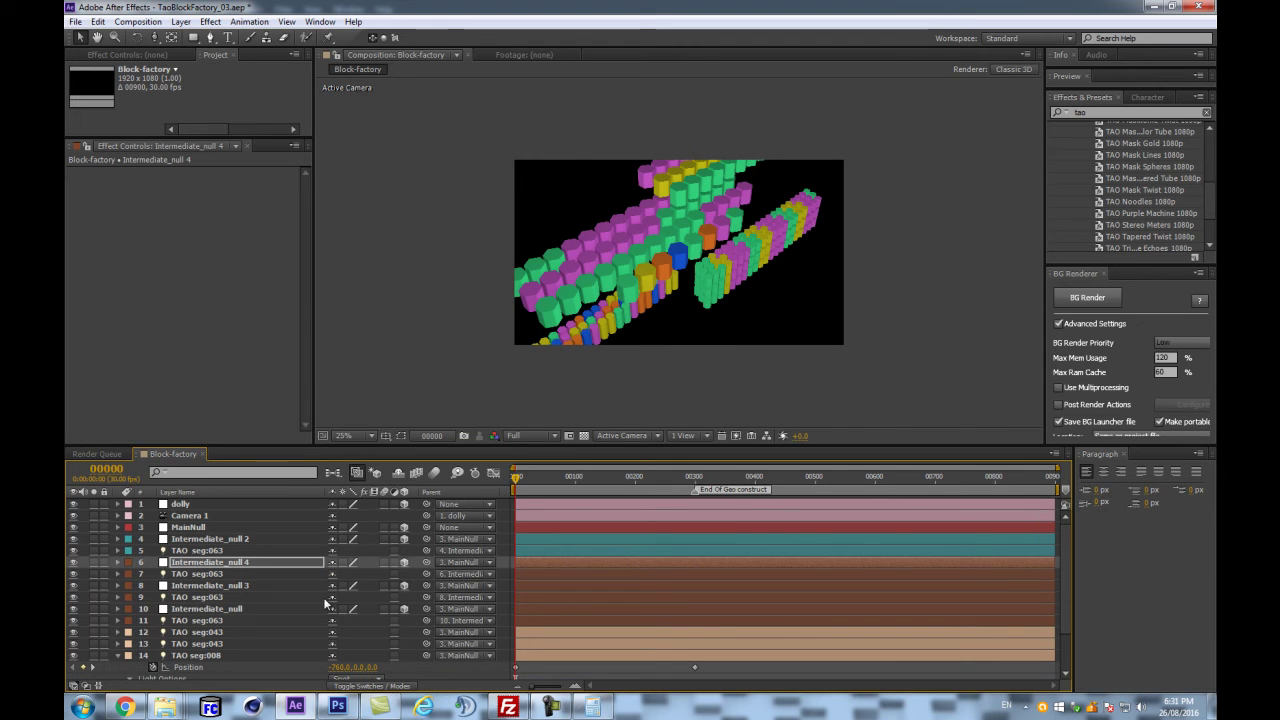
left_click(114, 660)
left_click(117, 657)
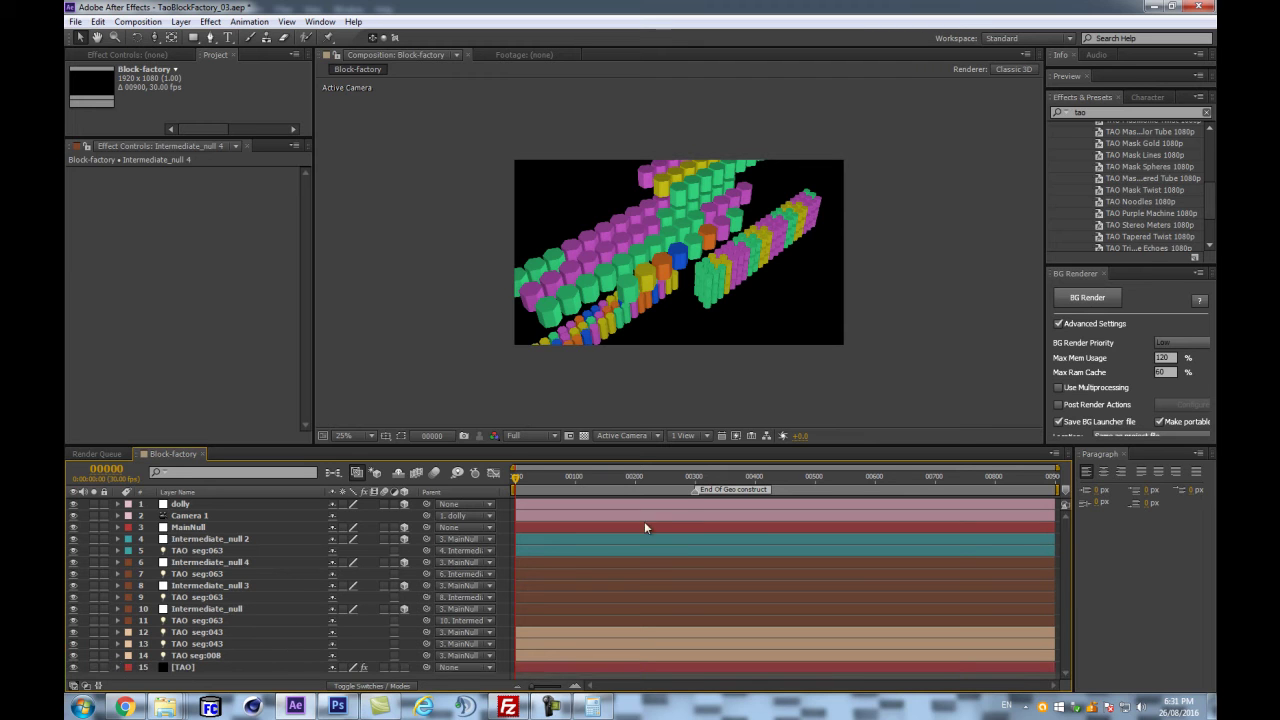
key("c")
key("c")
key("c")
left_click_drag(708, 229, 727, 229)
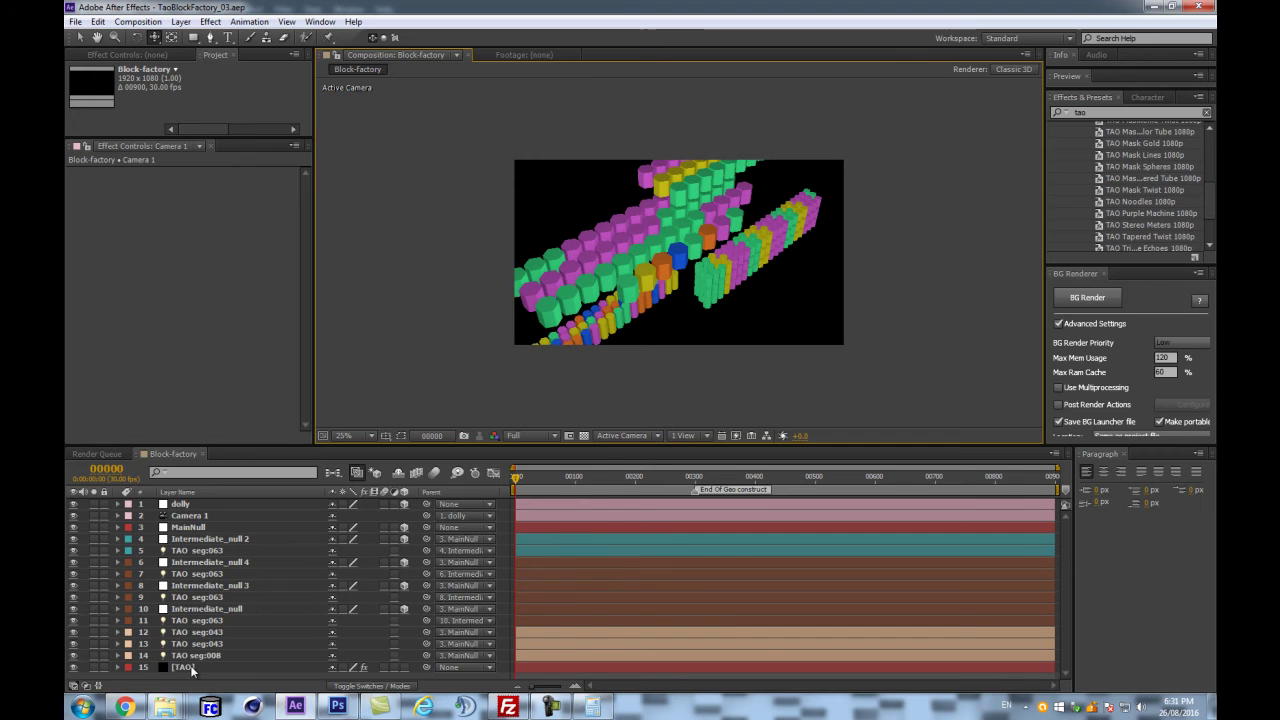
- Create a comp-sized solid coloured with the blue sampled from a block, and place it beneath the TAO layer as a background
key("ctrl+y")
left_click(447, 544)
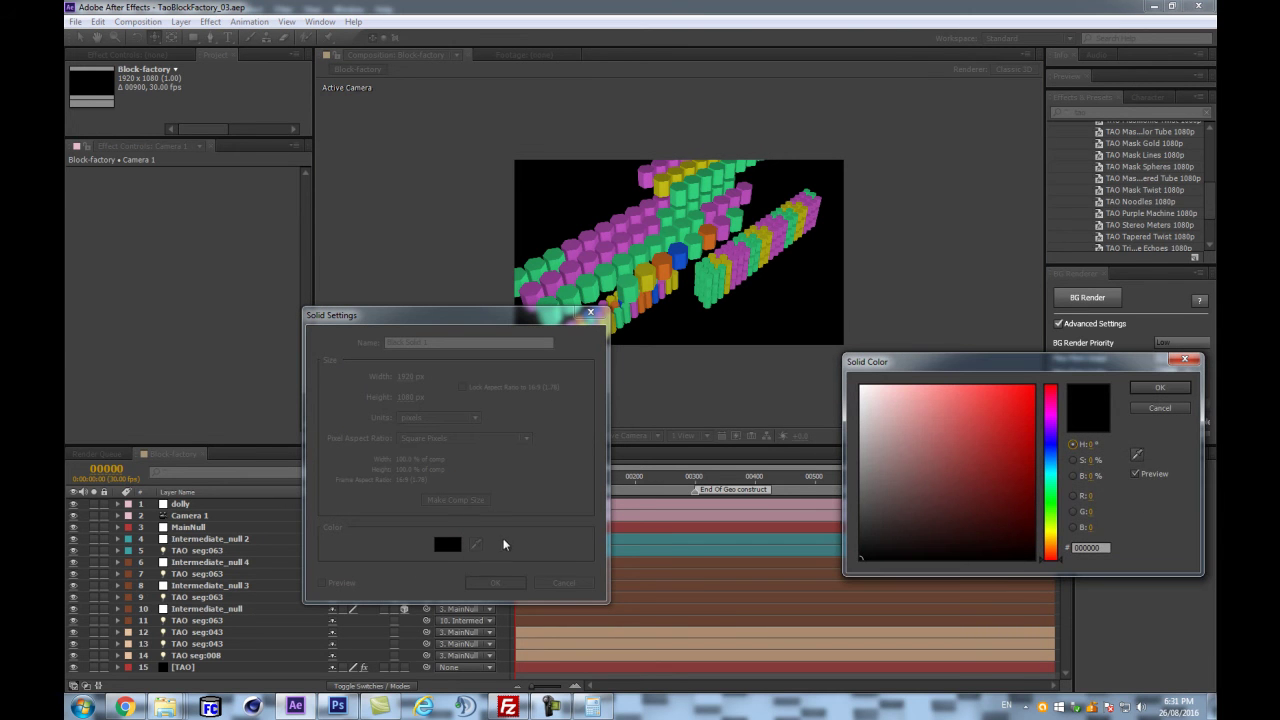
left_click(1137, 455)
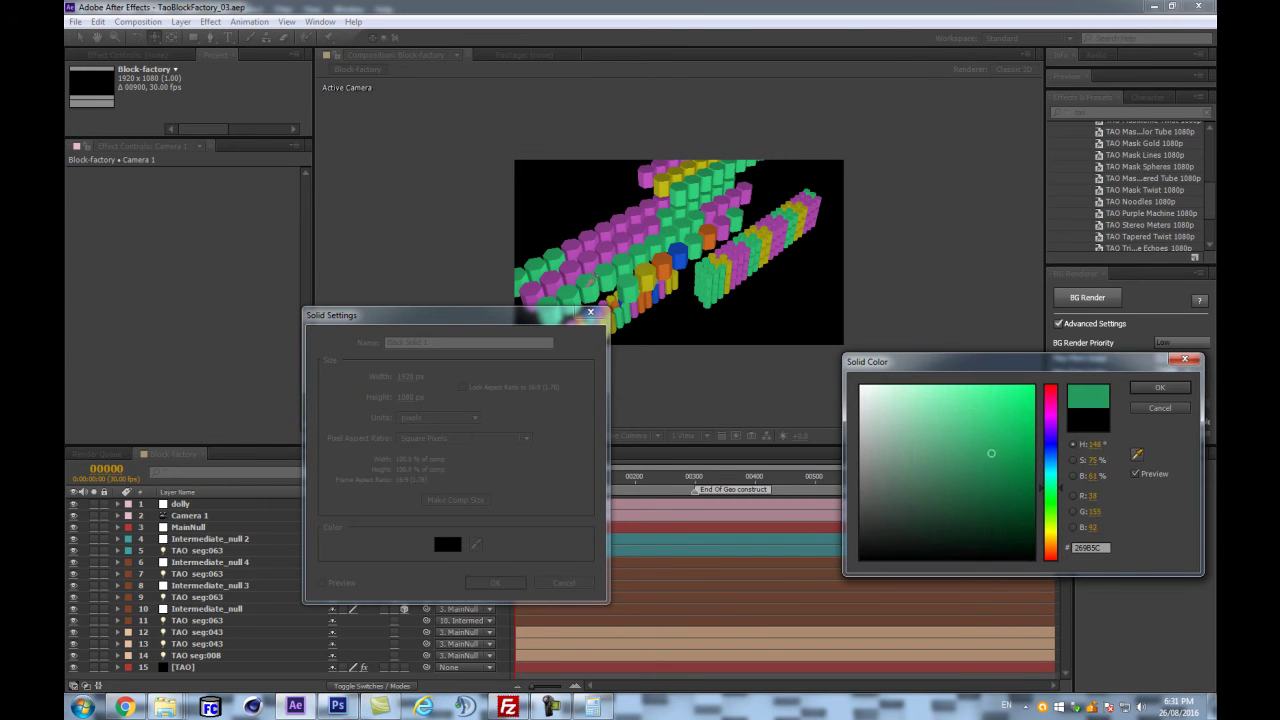
left_click(683, 265)
key("Return")
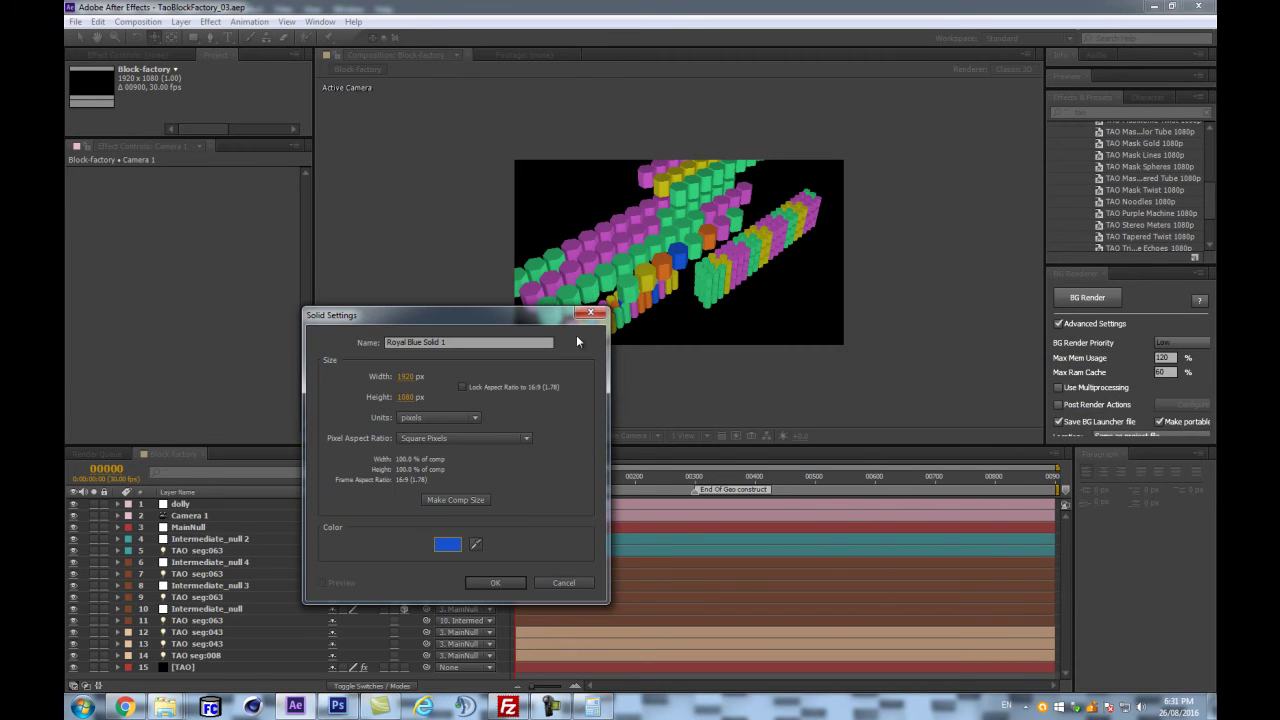
left_click(520, 587)
left_click_drag(275, 505, 266, 680)
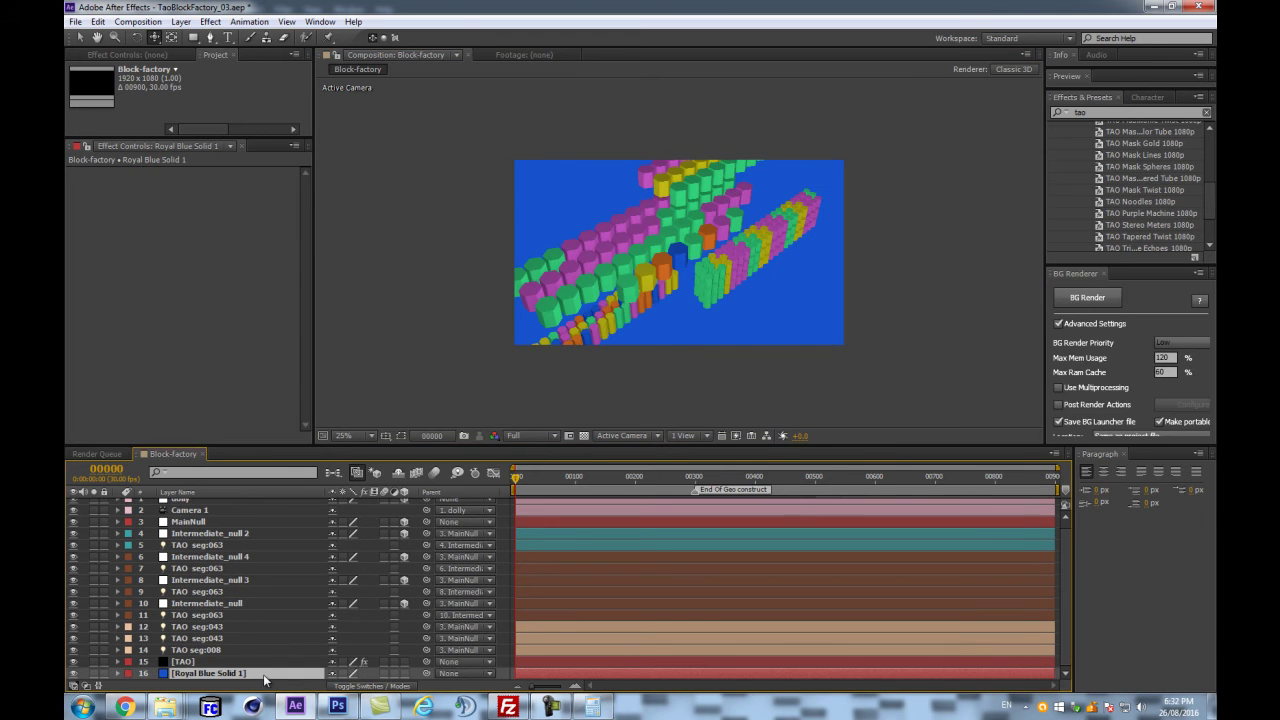
- In the TAO effect's First Repeater, set R1 Repetitions to 1 and turn off R1 Symmetric Double
scroll(762, 328, "up", 2)
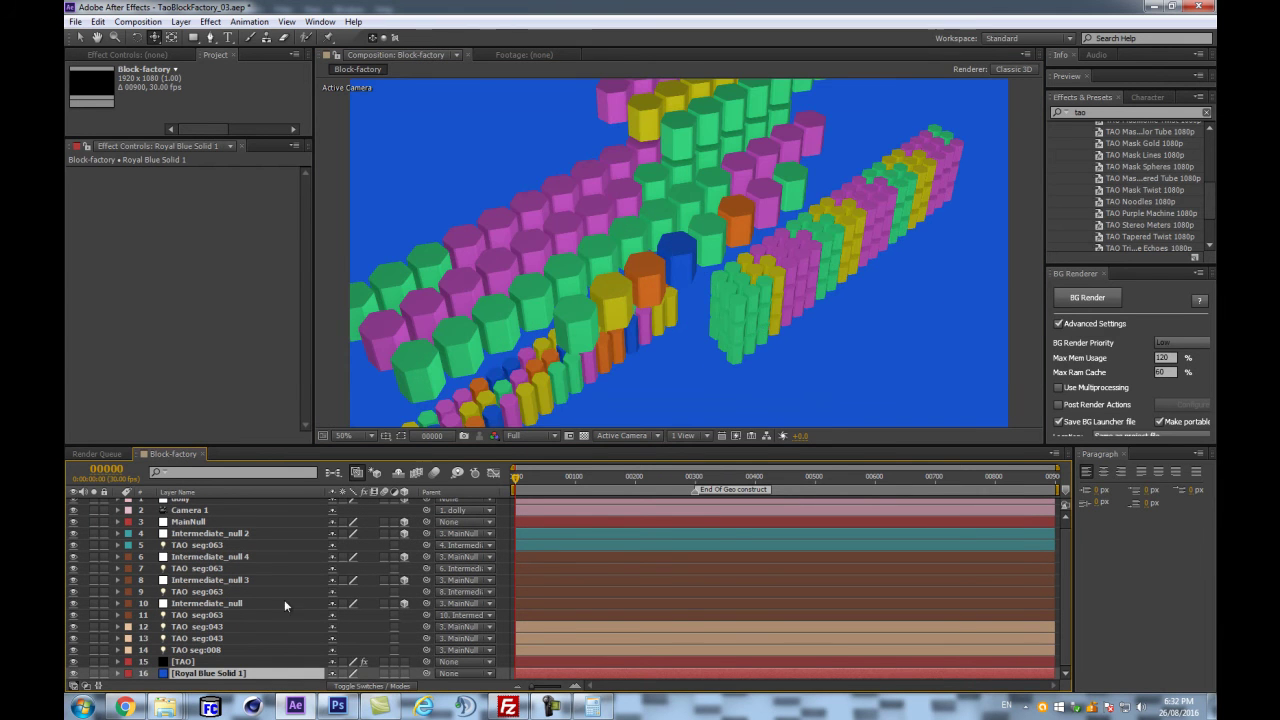
left_click(195, 661)
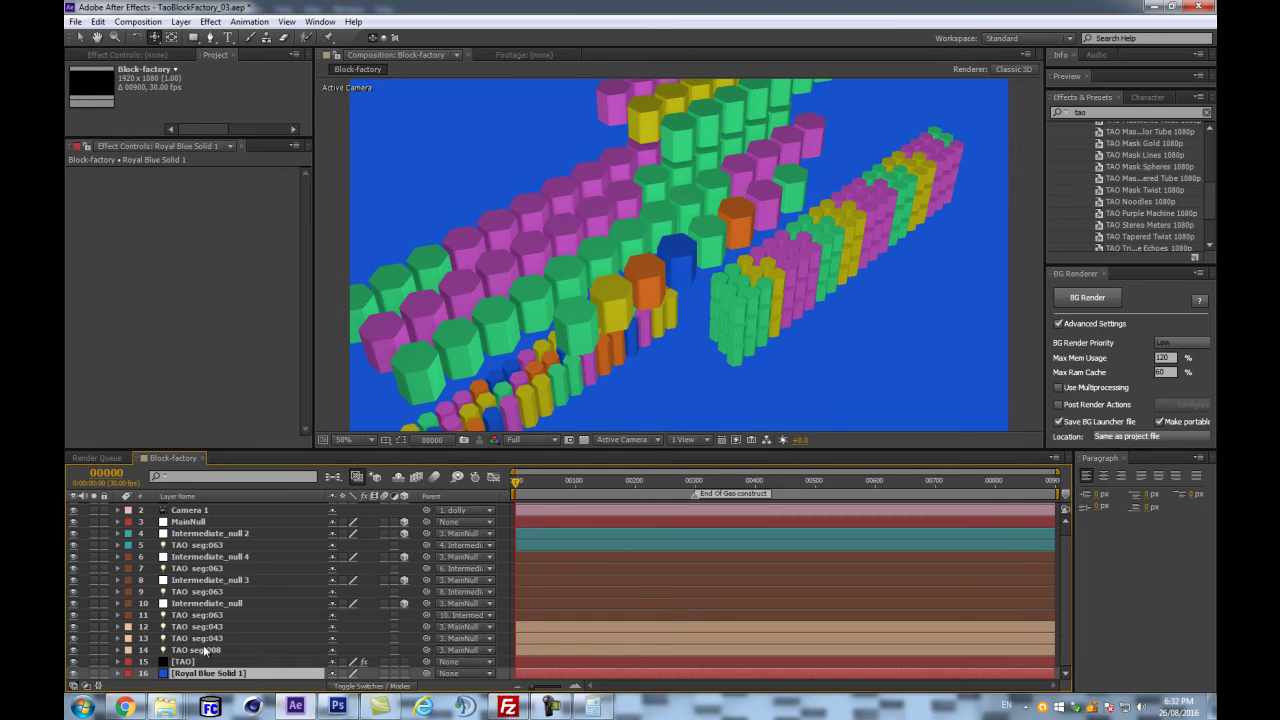
scroll(185, 361, "down", 5)
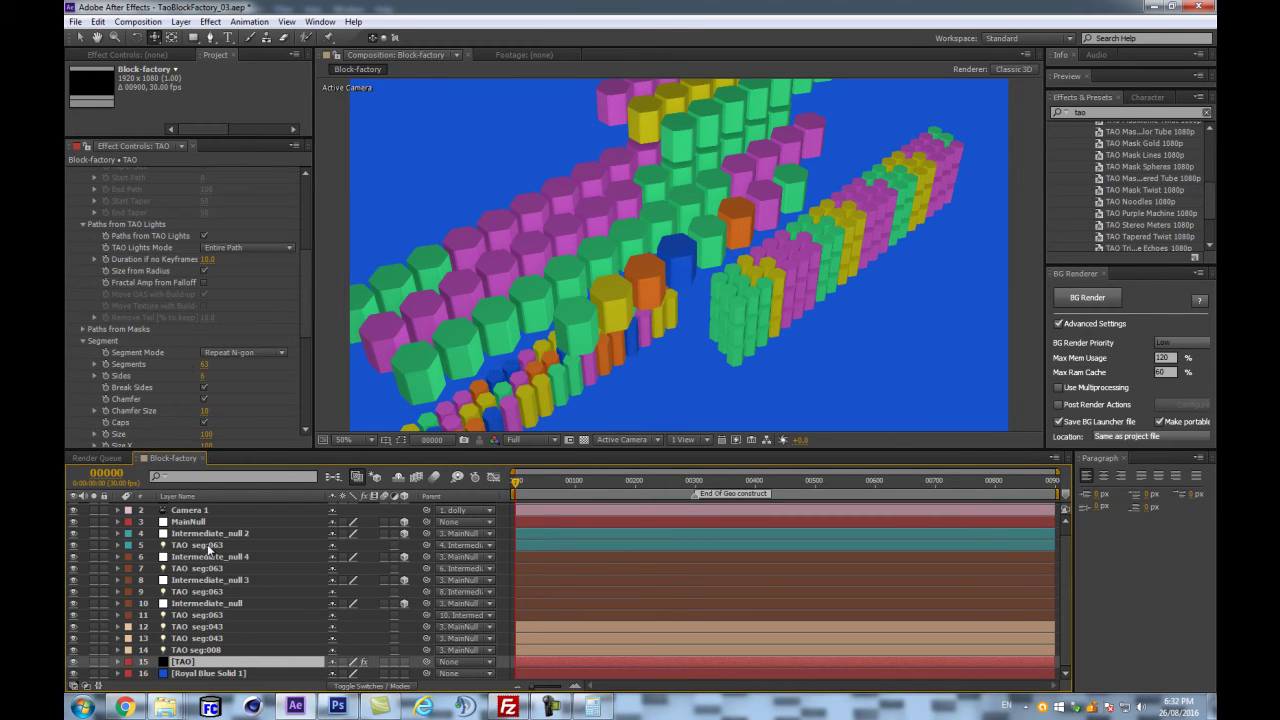
scroll(146, 350, "down", 3)
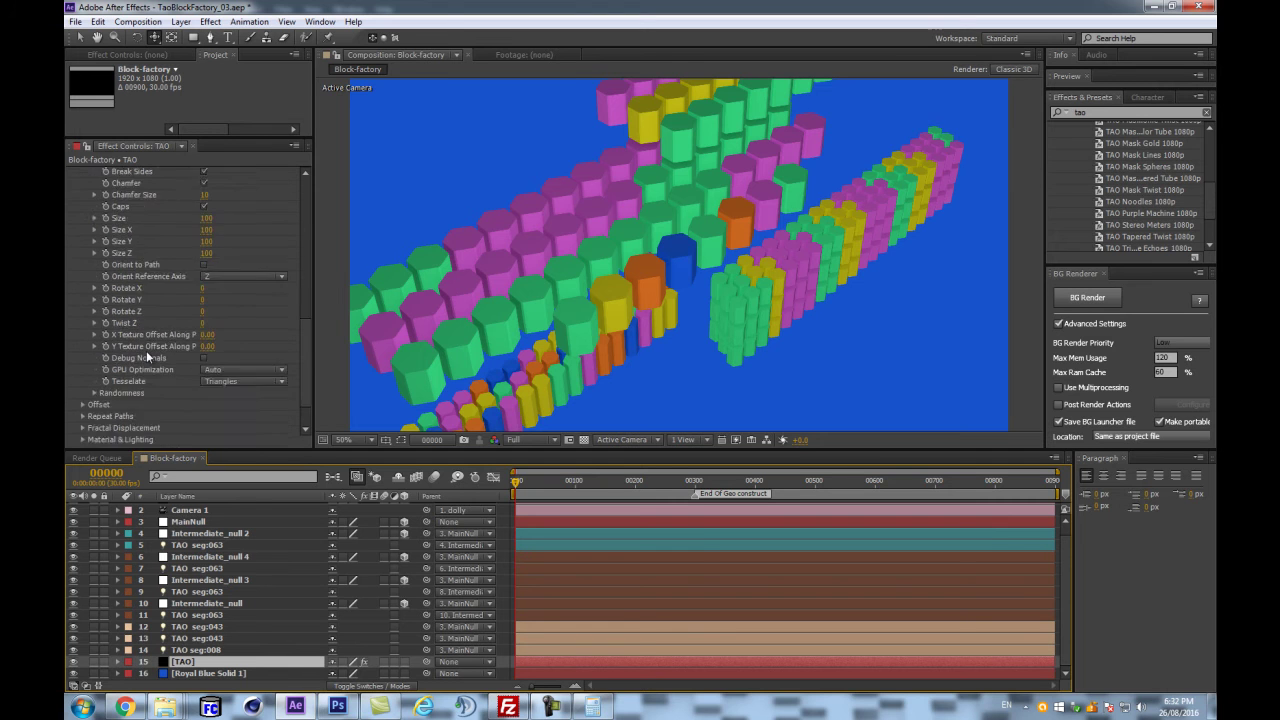
left_click(82, 247)
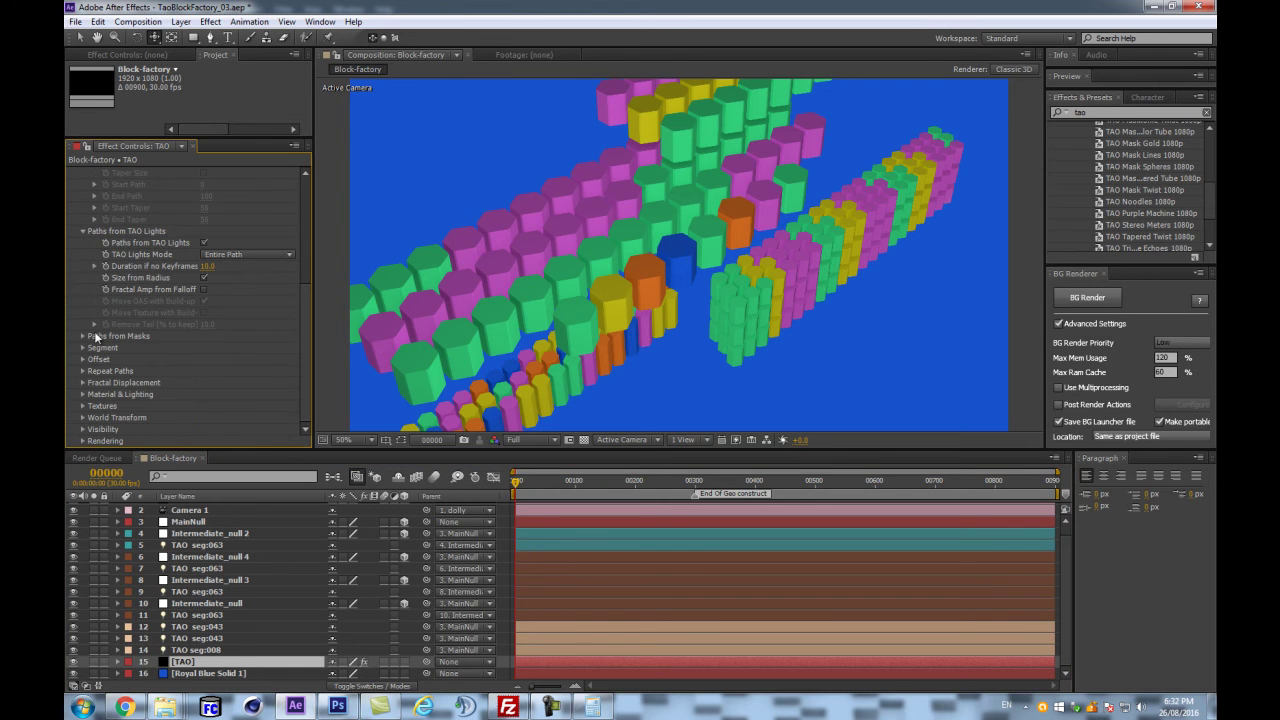
left_click(81, 371)
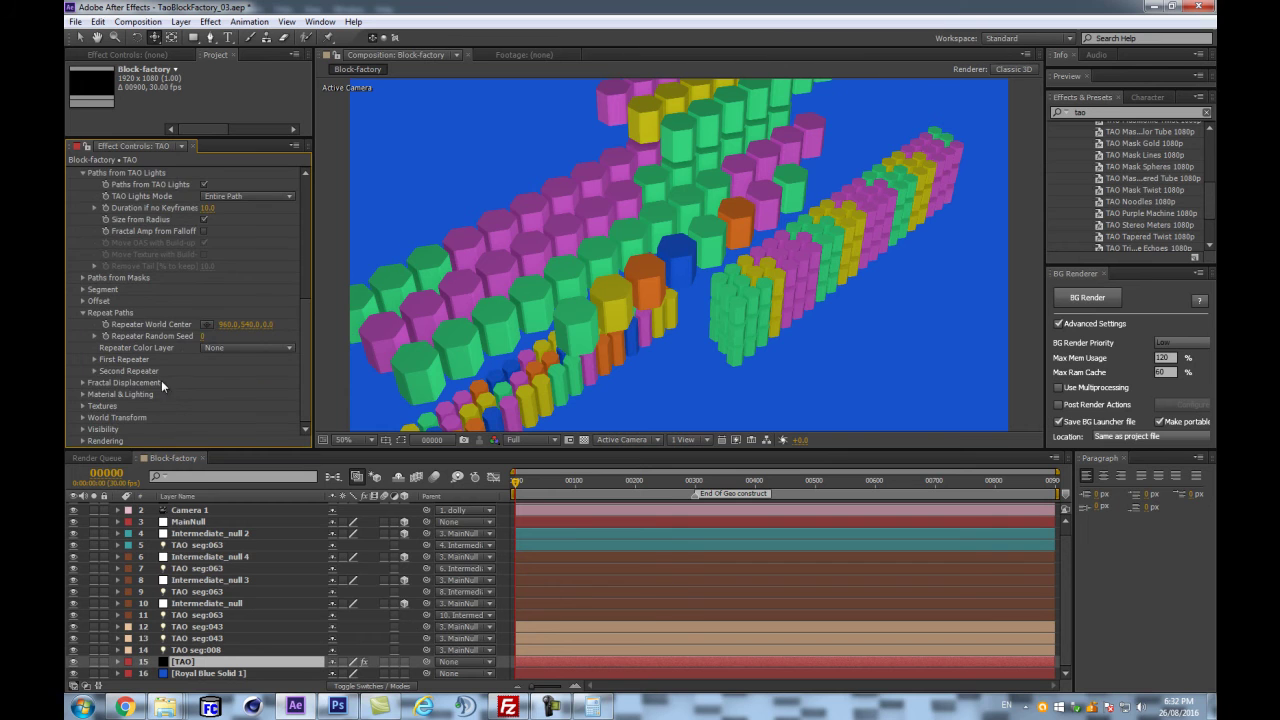
left_click(95, 359)
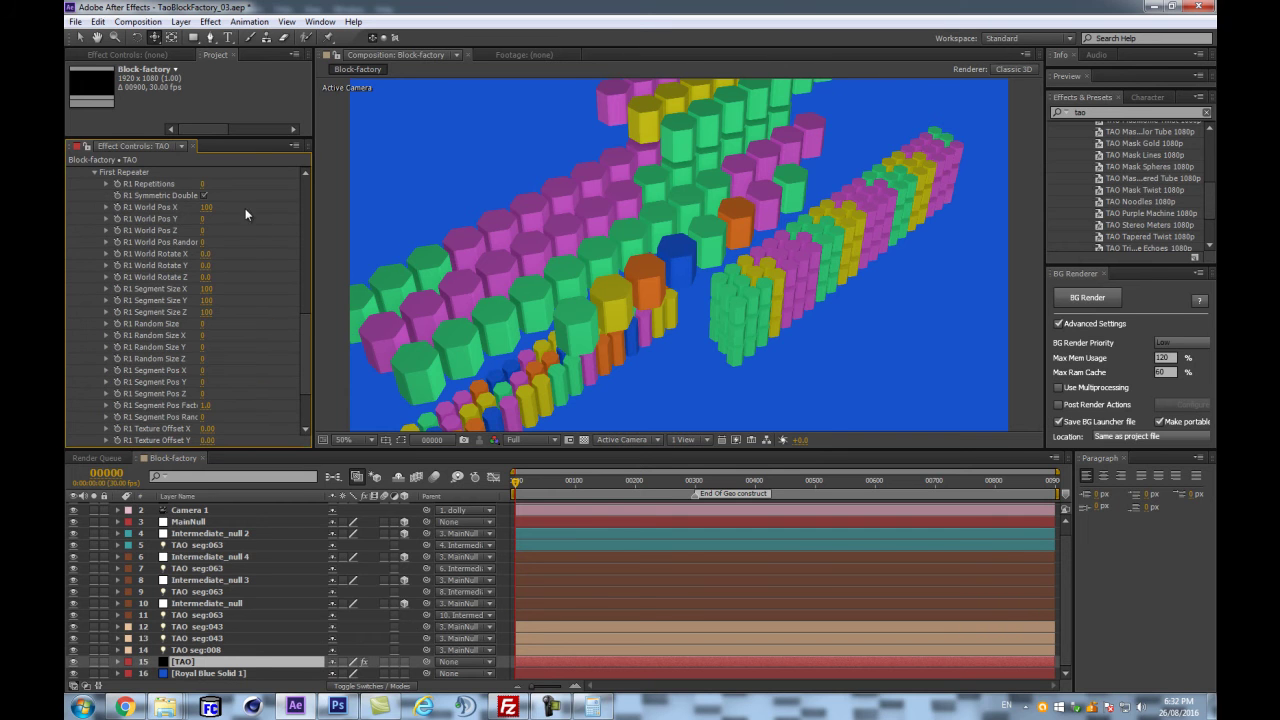
left_click_drag(210, 186, 208, 185)
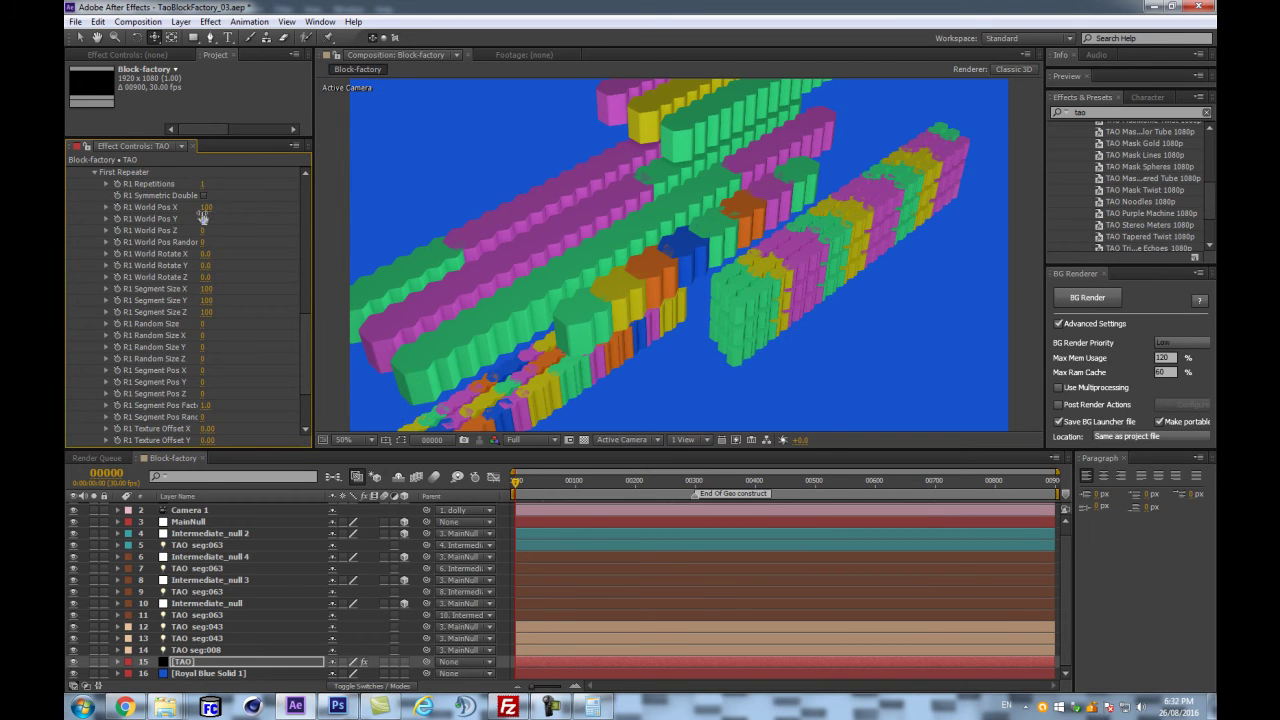
- Set the first repeater's R1 World Pos to X 1140, Y 2820 and Z 540
left_click_drag(207, 208, 137, 225)
left_click(205, 208)
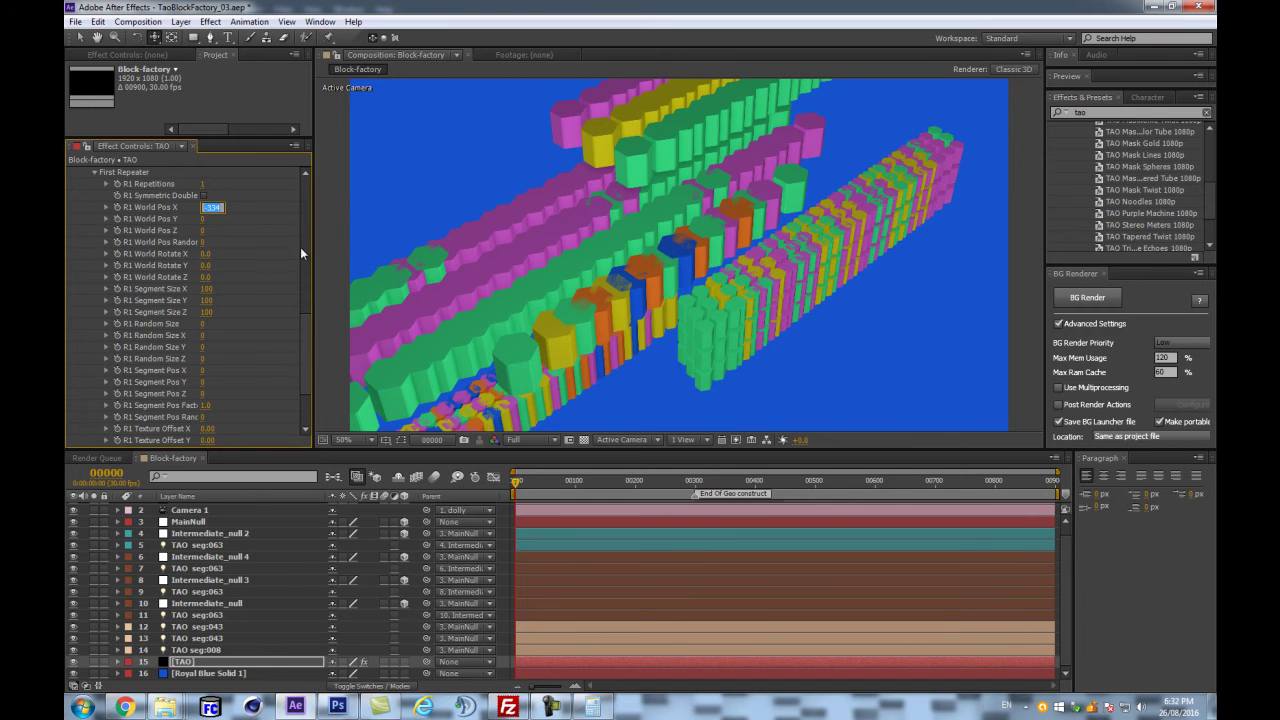
left_click_drag(201, 222, 418, 243)
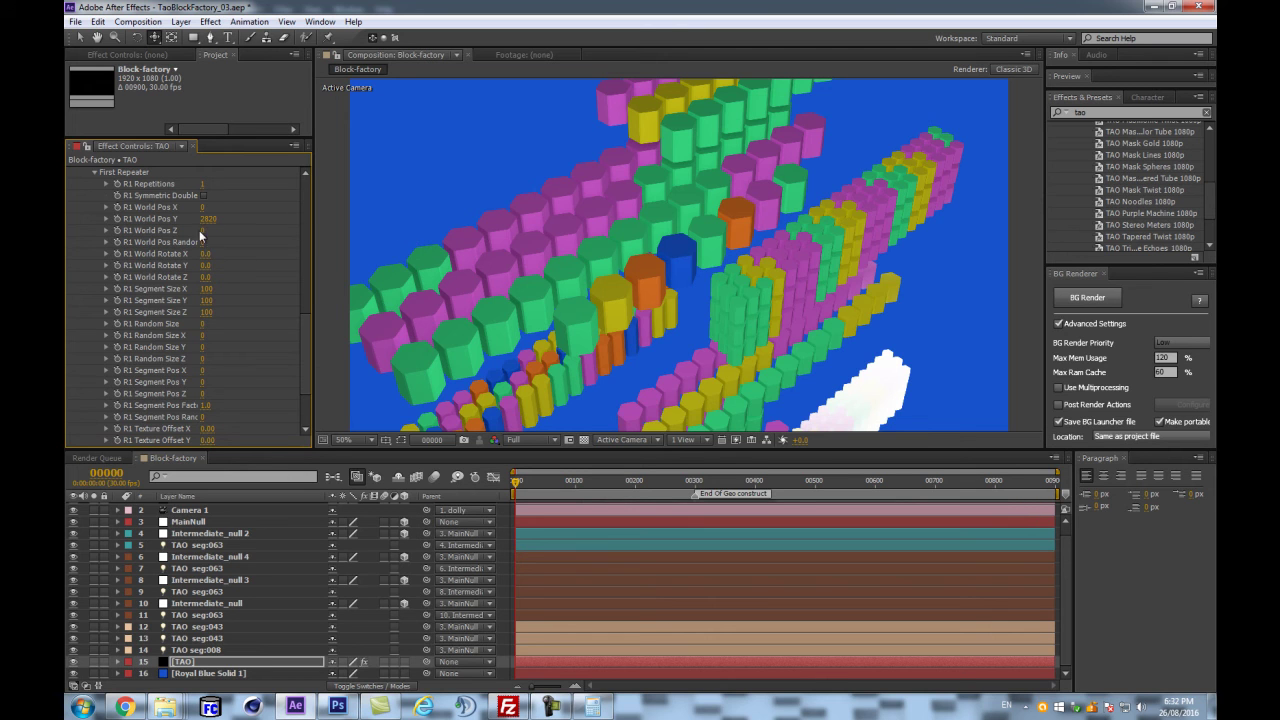
mouse_move(201, 230)
left_mouse_down()
mouse_move(231, 225)
mouse_move(219, 227)
left_mouse_up()
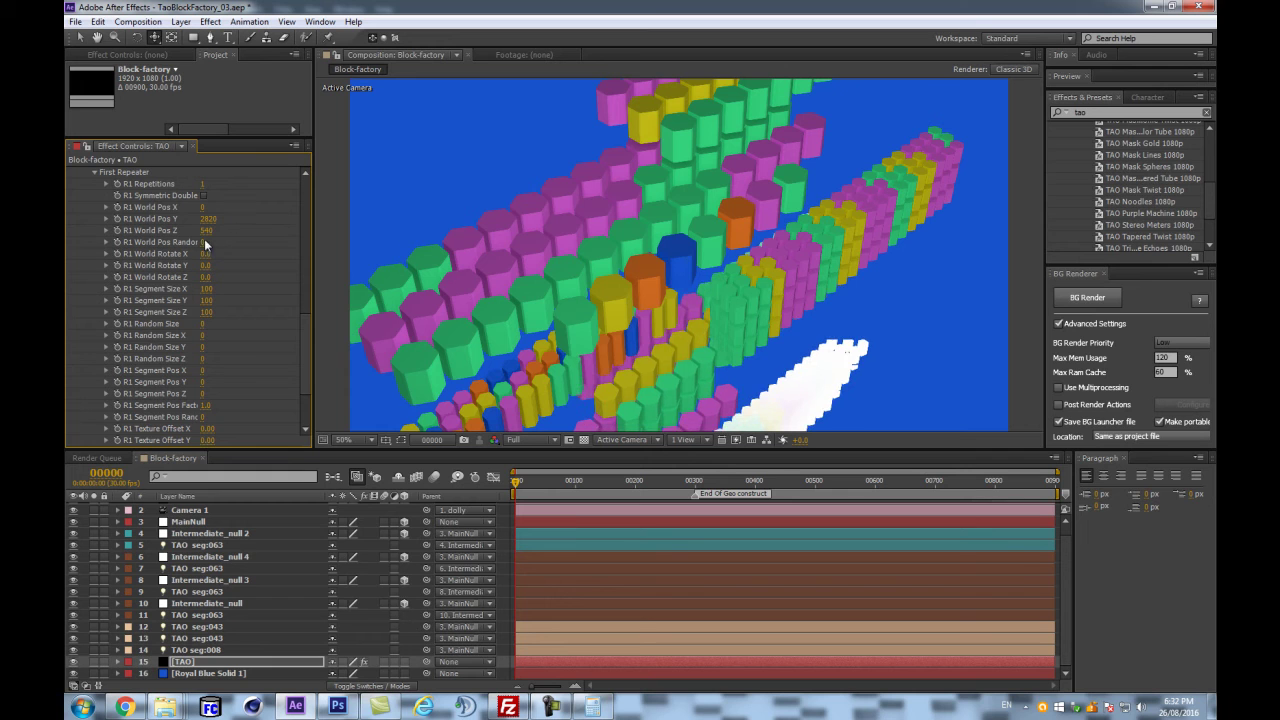
left_click_drag(202, 207, 265, 186)
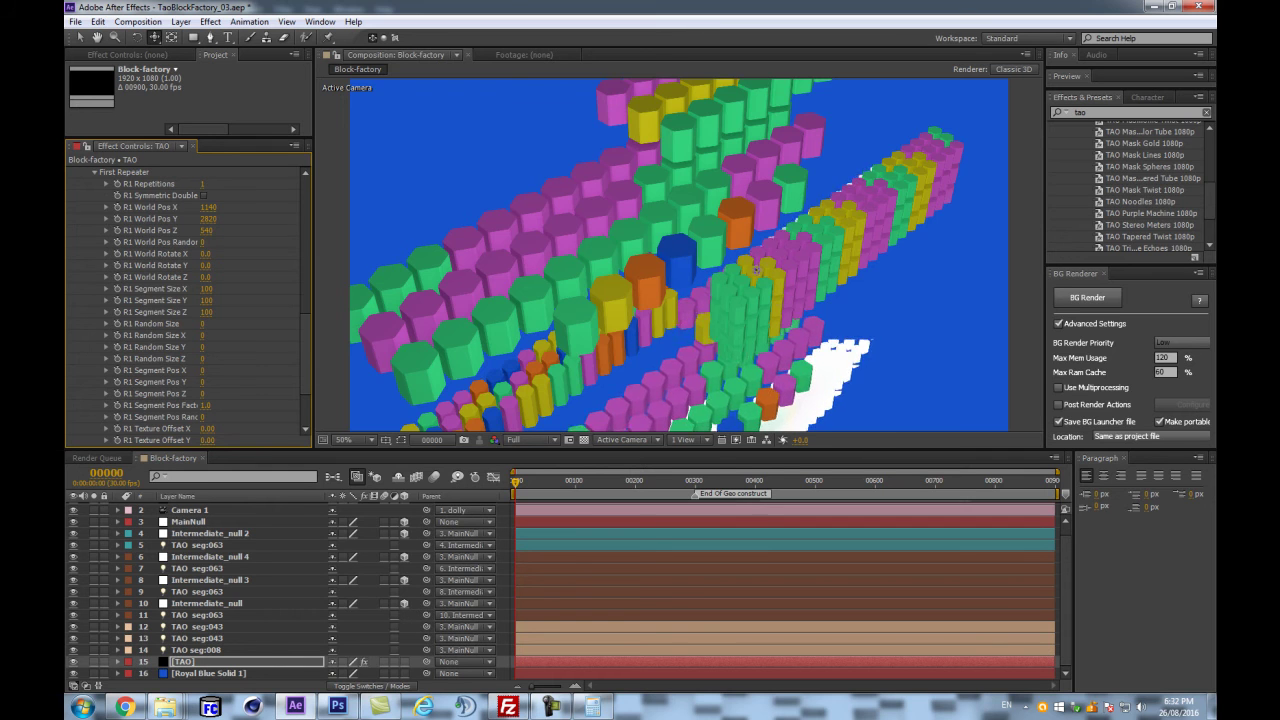
- Reveal the TAO effect's Visibility settings that hold the near, far and fog controls
scroll(869, 337, "down", 1)
scroll(790, 322, "up", 1)
scroll(205, 370, "down", 3)
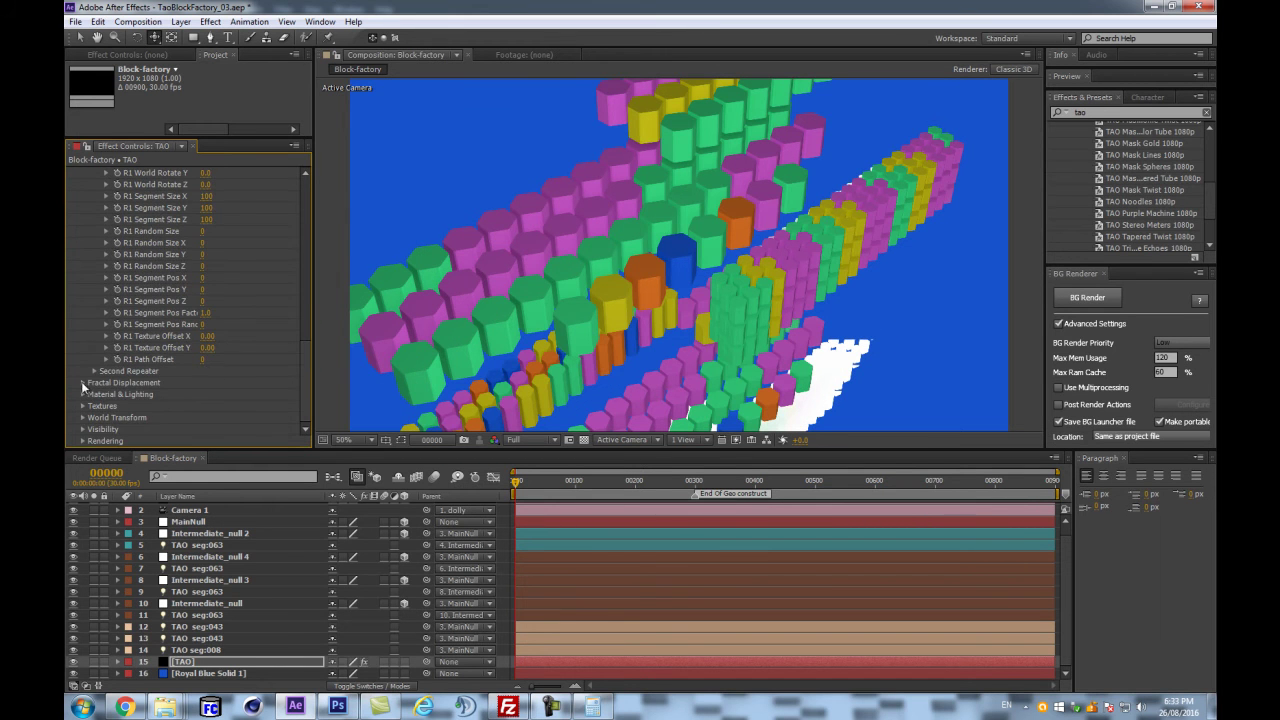
left_click(83, 429)
scroll(175, 370, "down", 1)
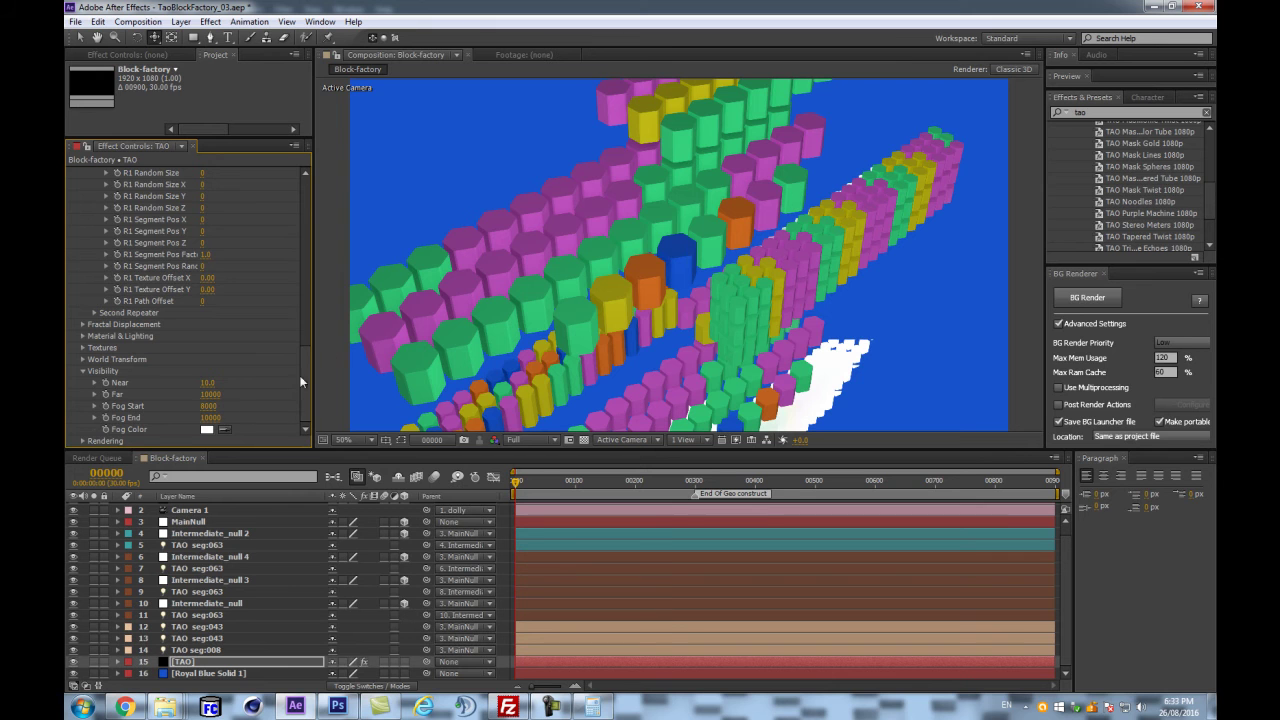
- Try the background's sampled blue as the TAO effect's Fog Color, and revert it
key("space")
left_click_drag(700, 330, 710, 282)
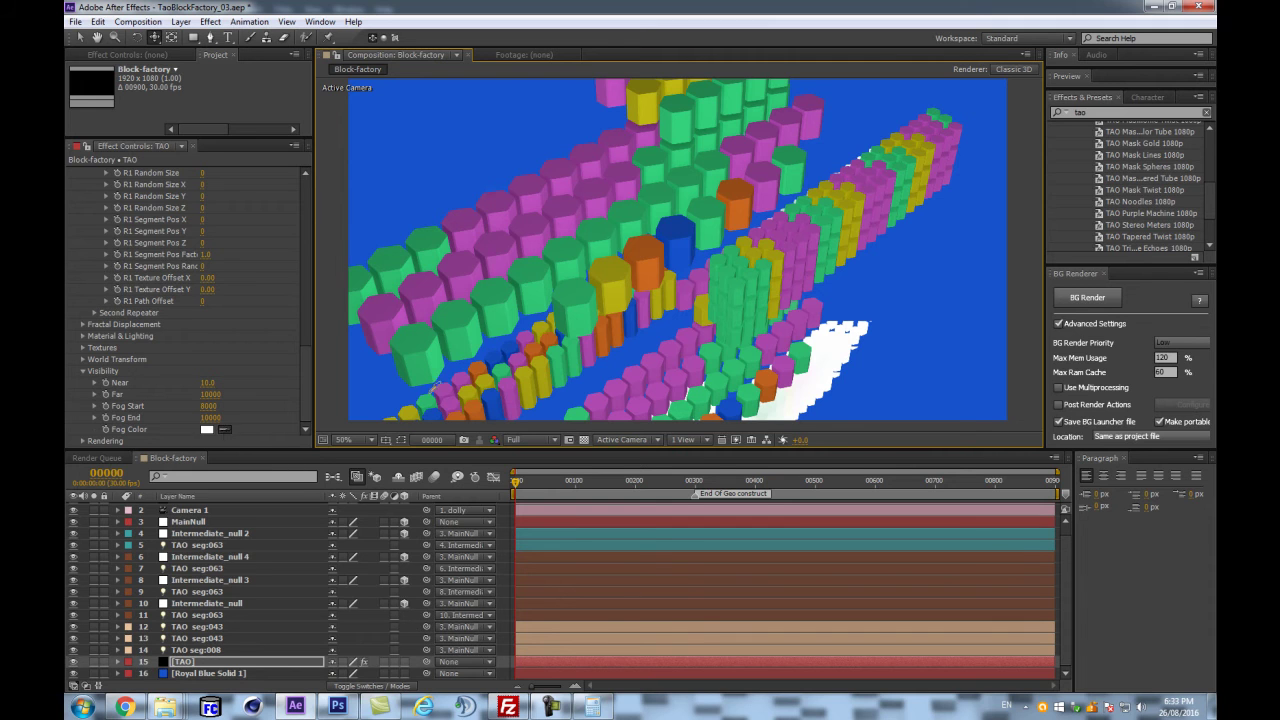
left_click(967, 292)
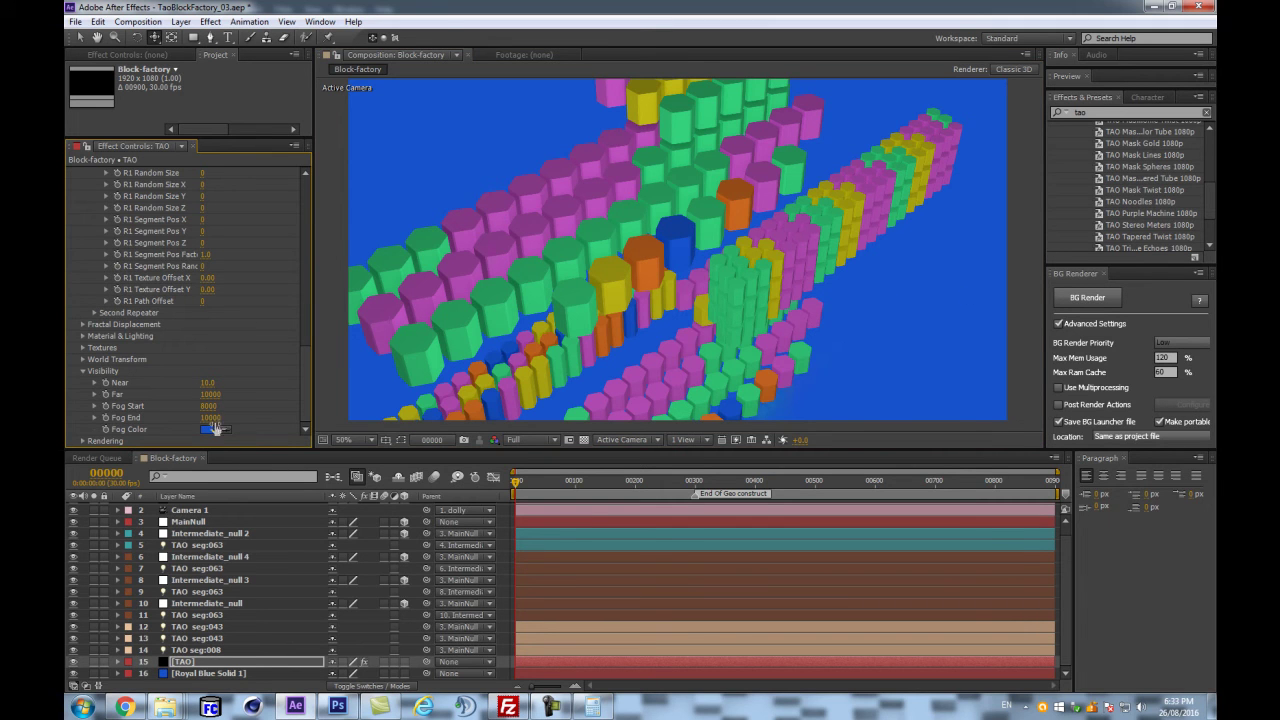
key("ctrl+z")
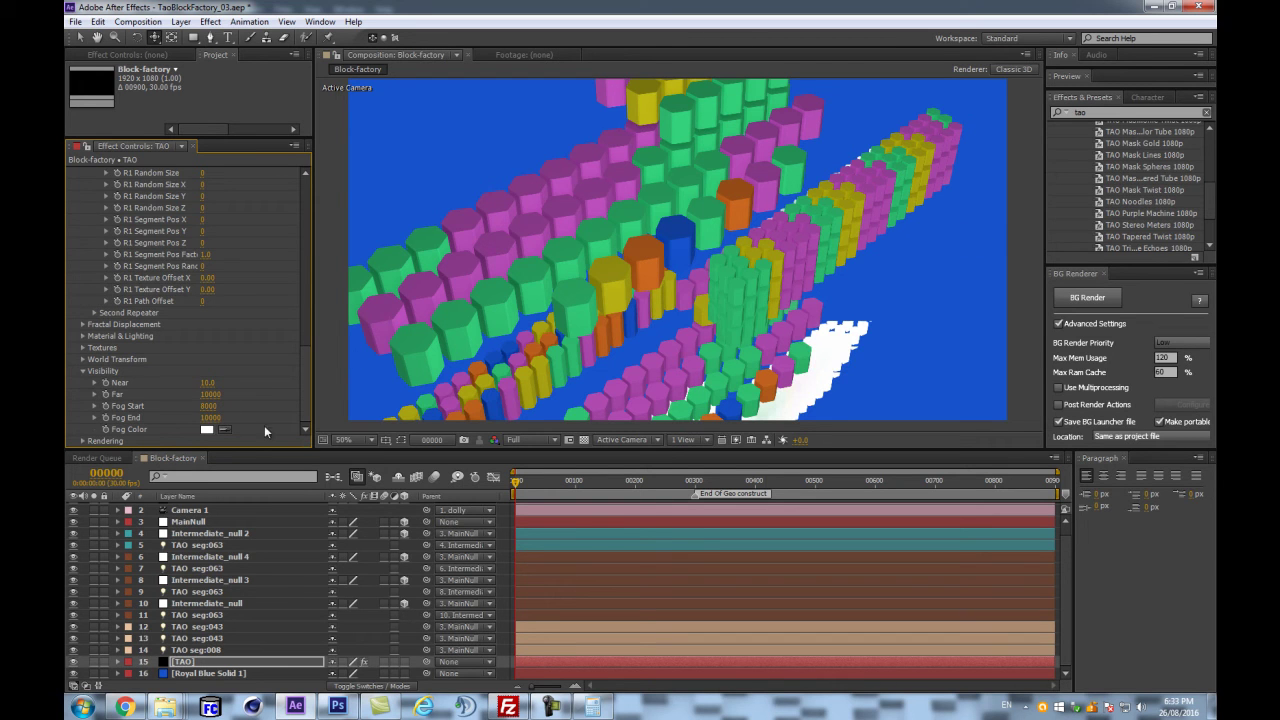
- Set the TAO effect's Visibility Far distance to 16040 and colour the fog with the background blue
left_click_drag(207, 400, 216, 394)
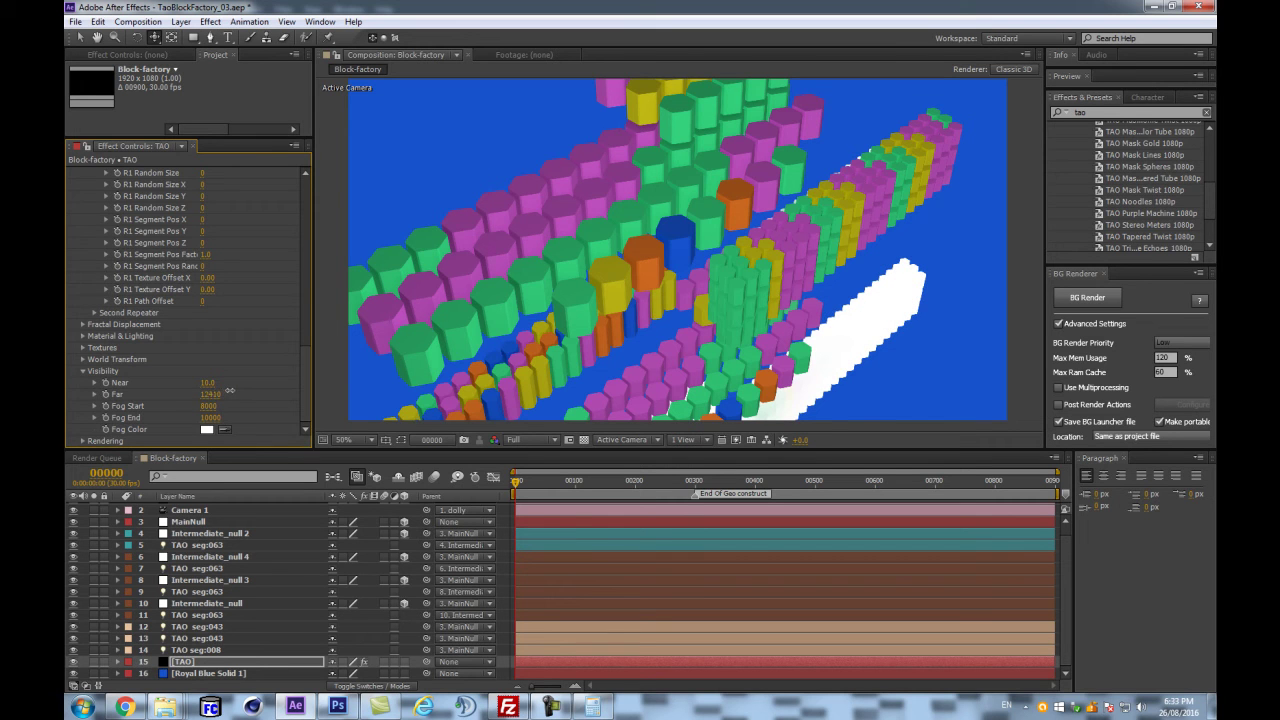
left_click_drag(211, 394, 226, 392)
left_click_drag(208, 395, 328, 365)
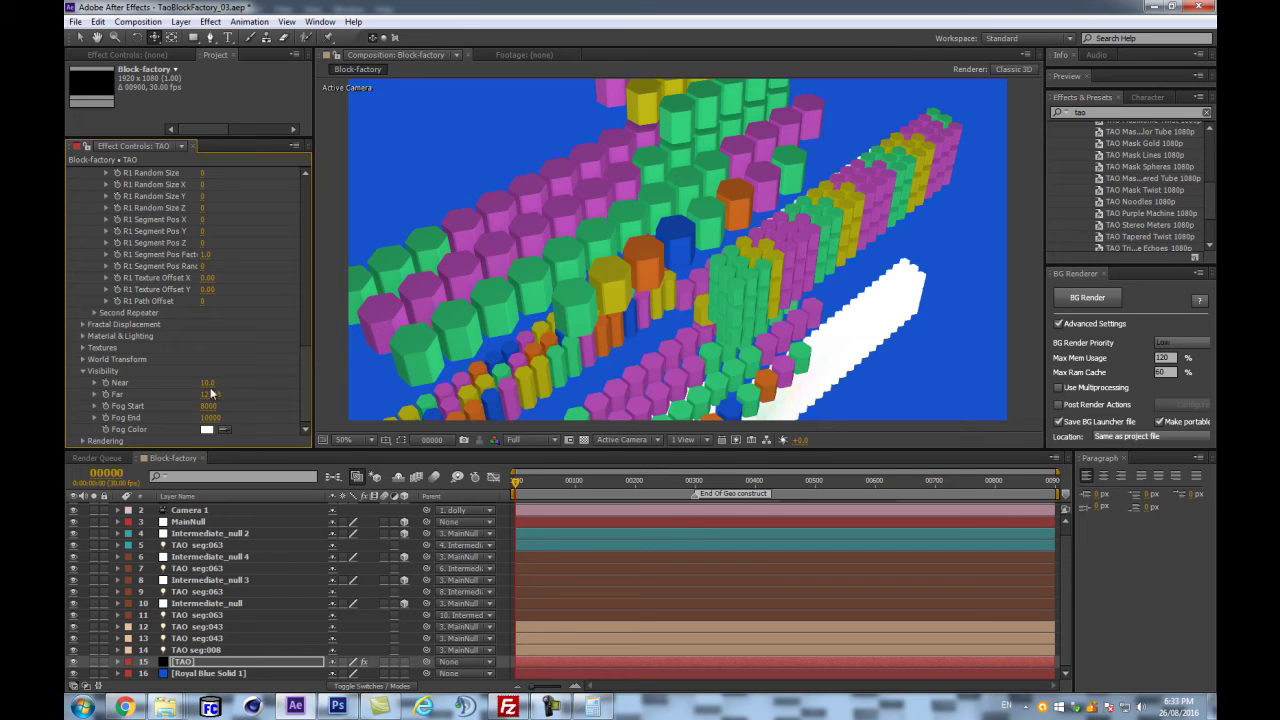
left_click_drag(214, 397, 311, 384)
left_click_drag(216, 395, 258, 389)
left_click(211, 394)
type("96040")
key("Return")
key("ctrl+z")
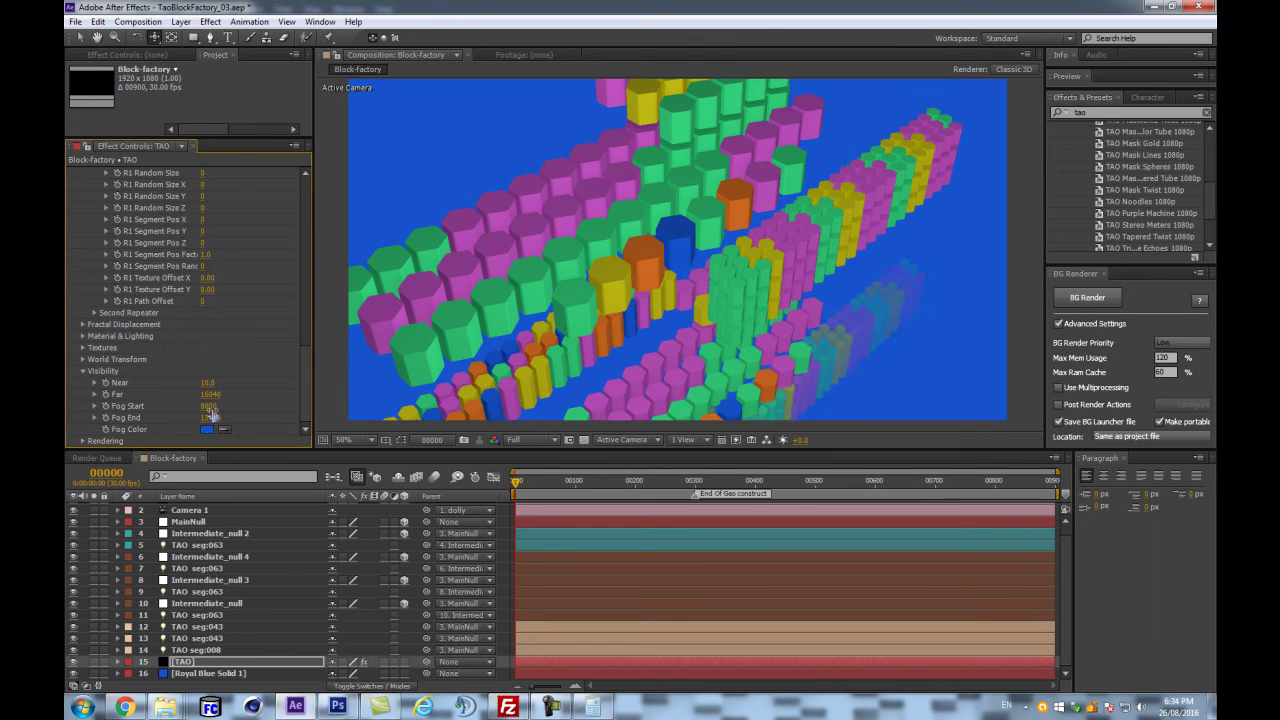
- Adjust the TAO effect's fog range to Fog Start 5310 and Fog End 13860
left_click_drag(211, 408, 92, 409)
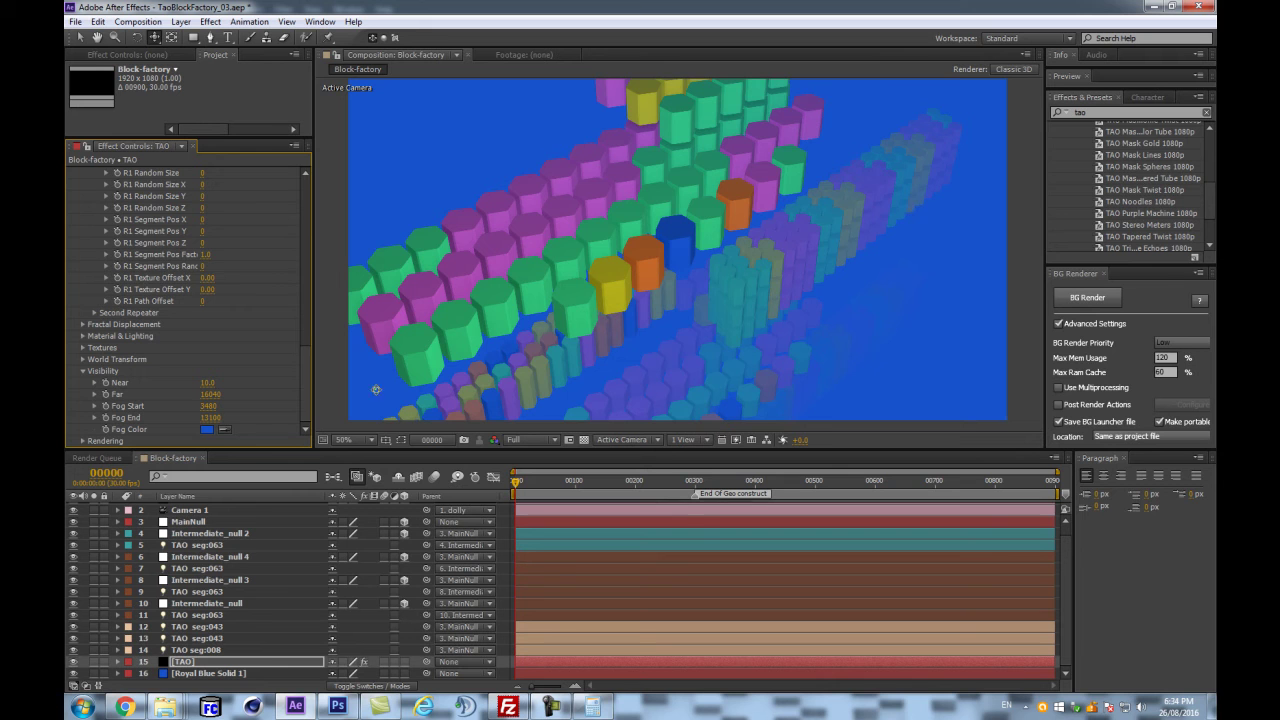
left_click_drag(209, 418, 258, 412)
left_click_drag(178, 419, 391, 402)
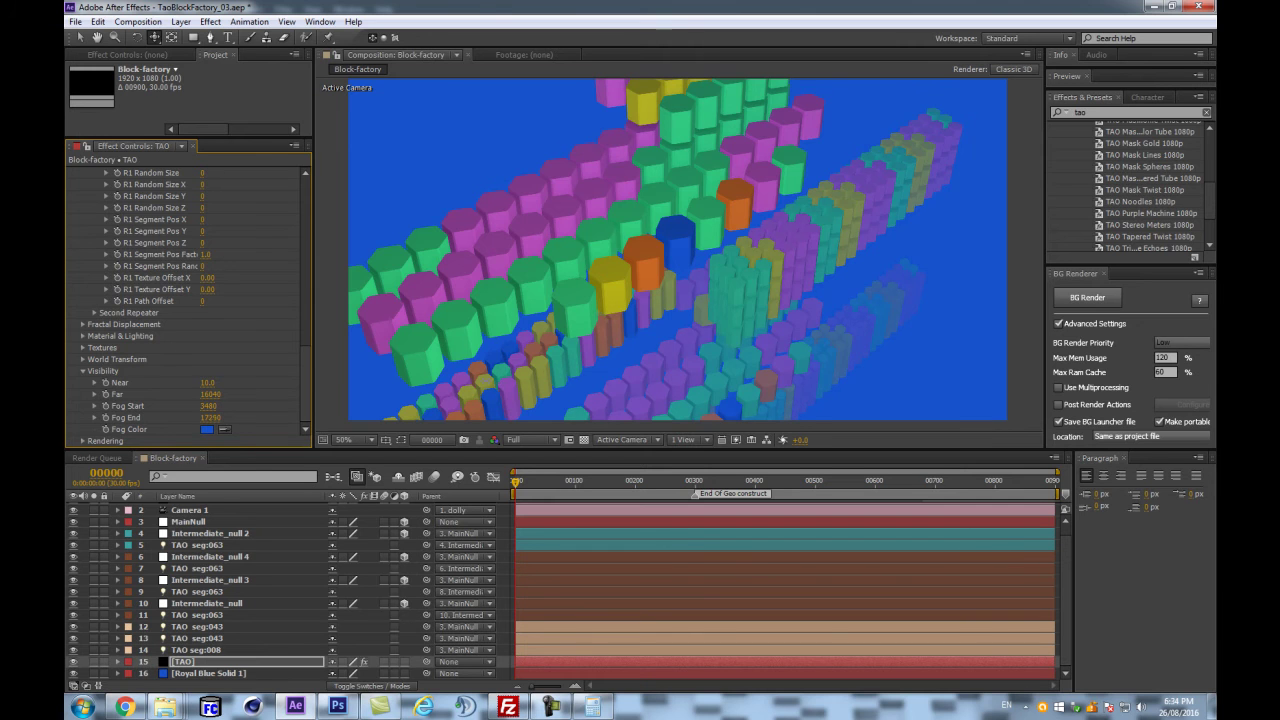
scroll(850, 316, "down", 1)
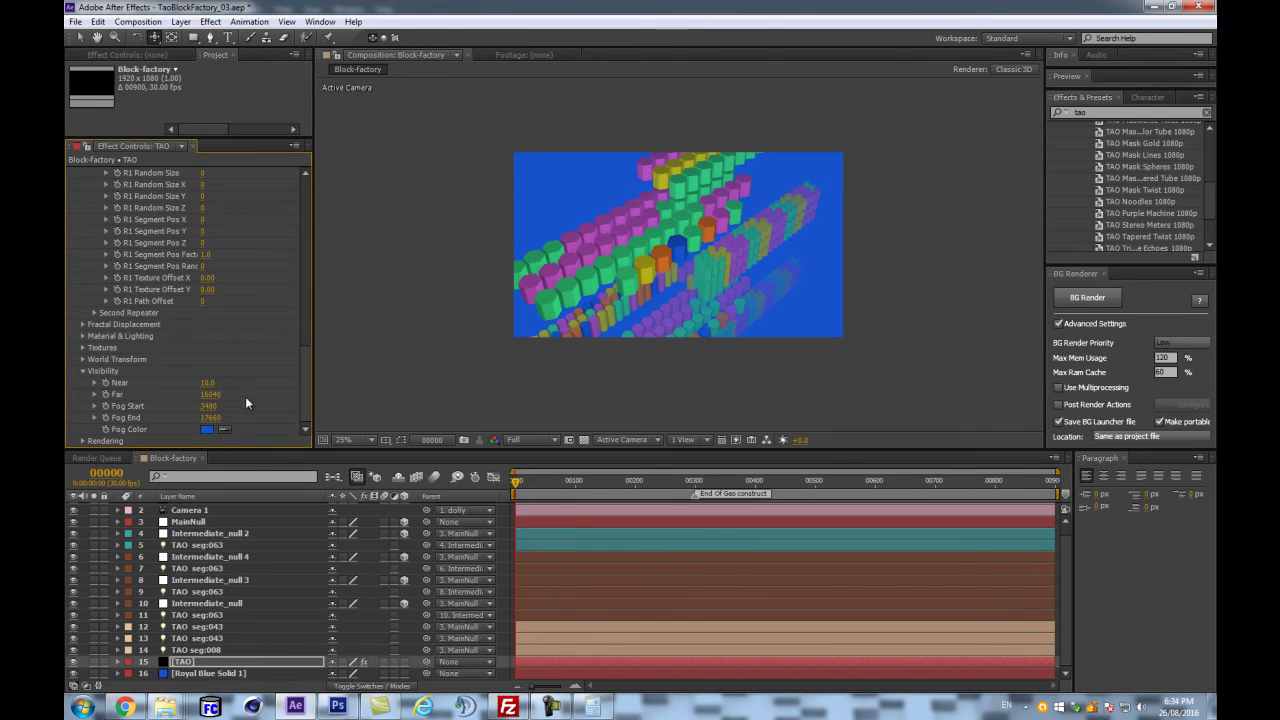
mouse_move(214, 422)
left_mouse_down()
mouse_move(232, 413)
mouse_move(198, 418)
left_mouse_up()
scroll(656, 304, "up", 1)
left_click_drag(212, 418, 251, 401)
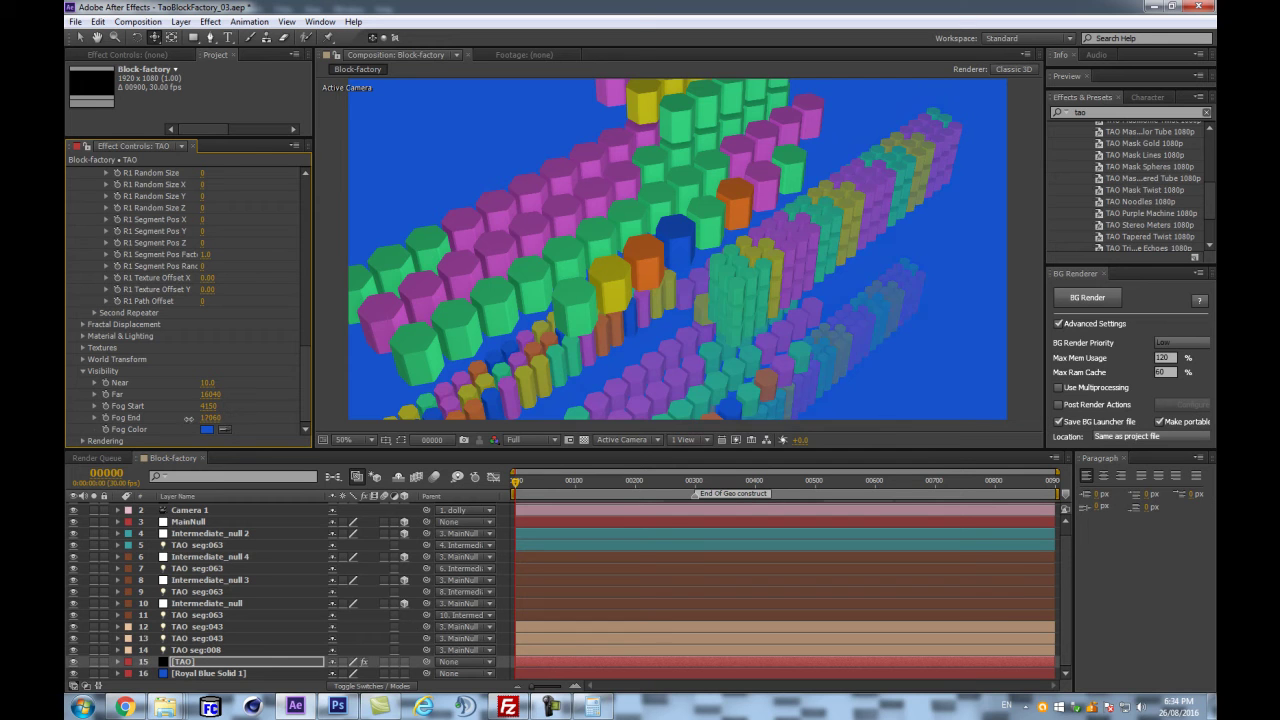
left_click_drag(176, 423, 180, 423)
scroll(858, 241, "down", 1)
scroll(858, 241, "up", 1)
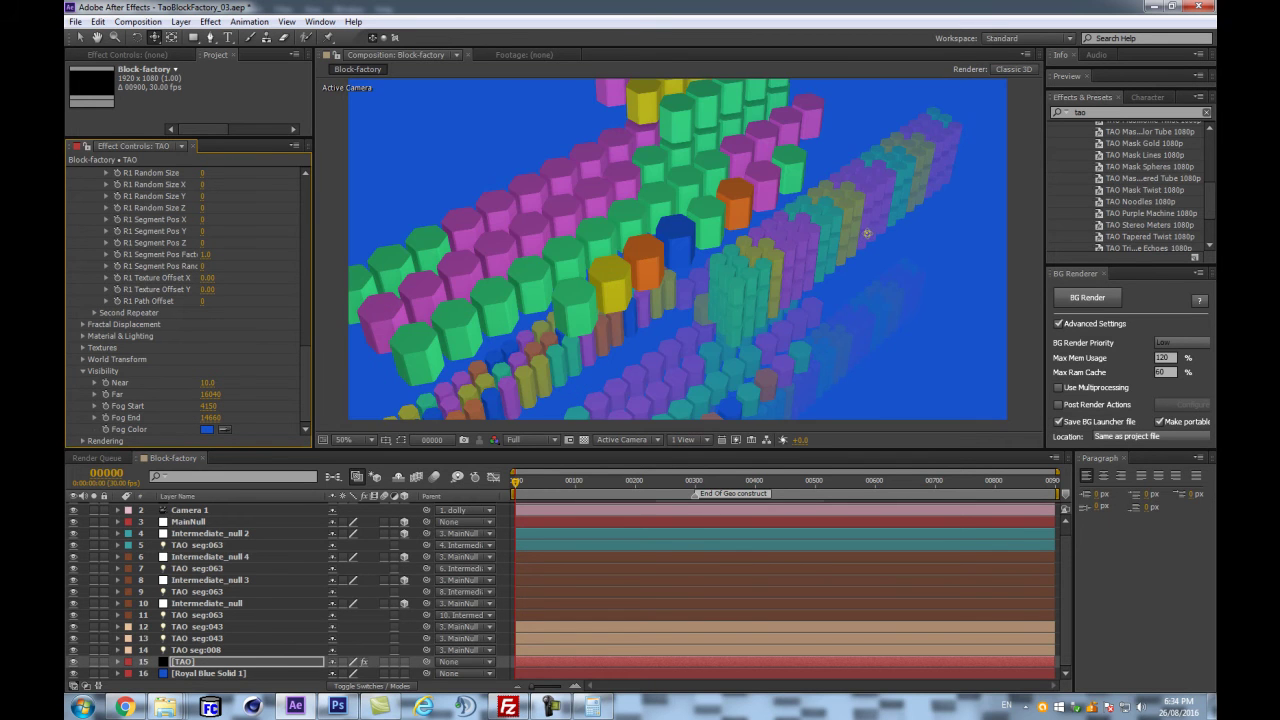
mouse_move(208, 406)
left_mouse_down()
mouse_move(240, 397)
mouse_move(196, 417)
mouse_move(207, 417)
left_mouse_up()
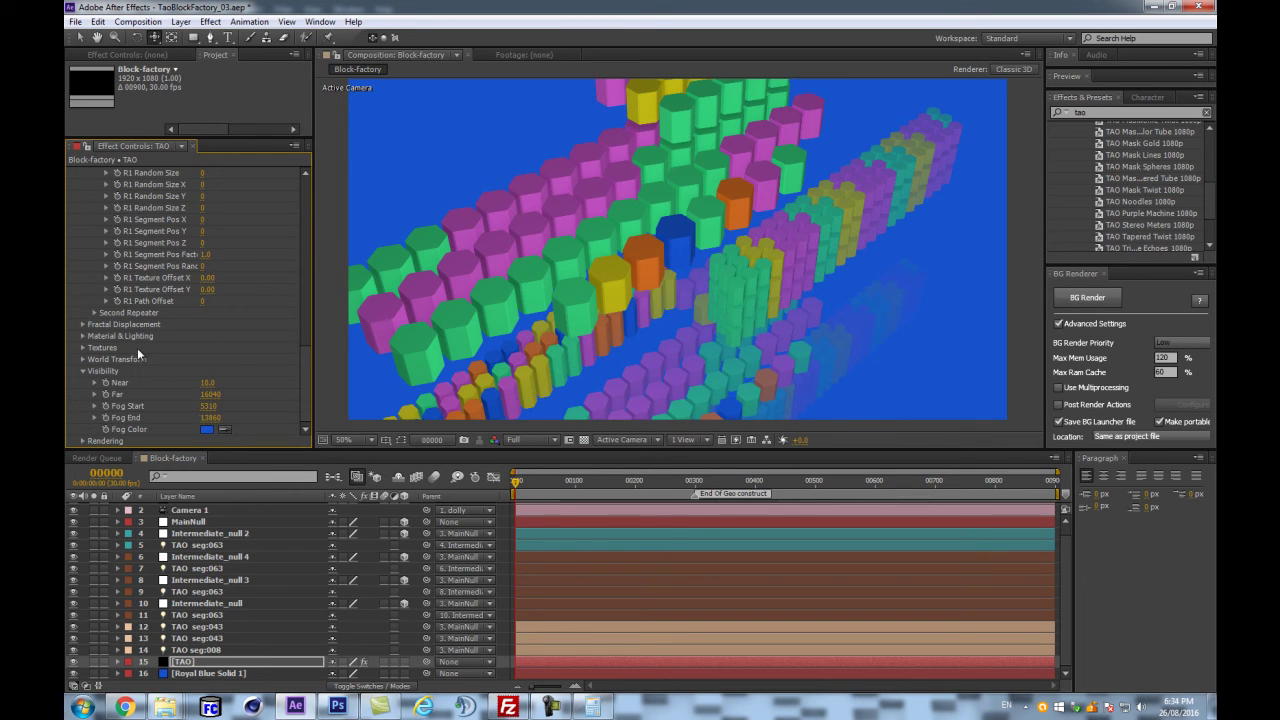
- Try R1 Symmetric Double on the first repeater, and switch it off again
scroll(103, 279, "up", 7)
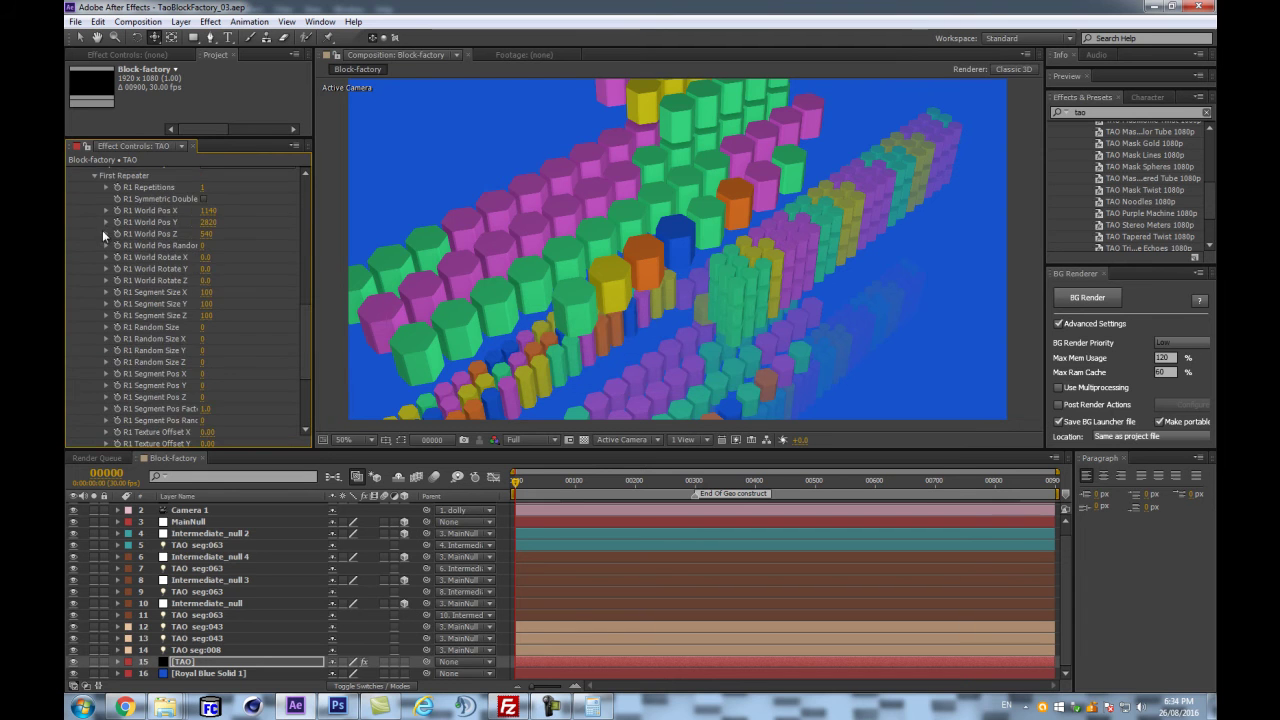
left_click(97, 269)
left_click(94, 300)
scroll(179, 312, "down", 3)
left_click(204, 196)
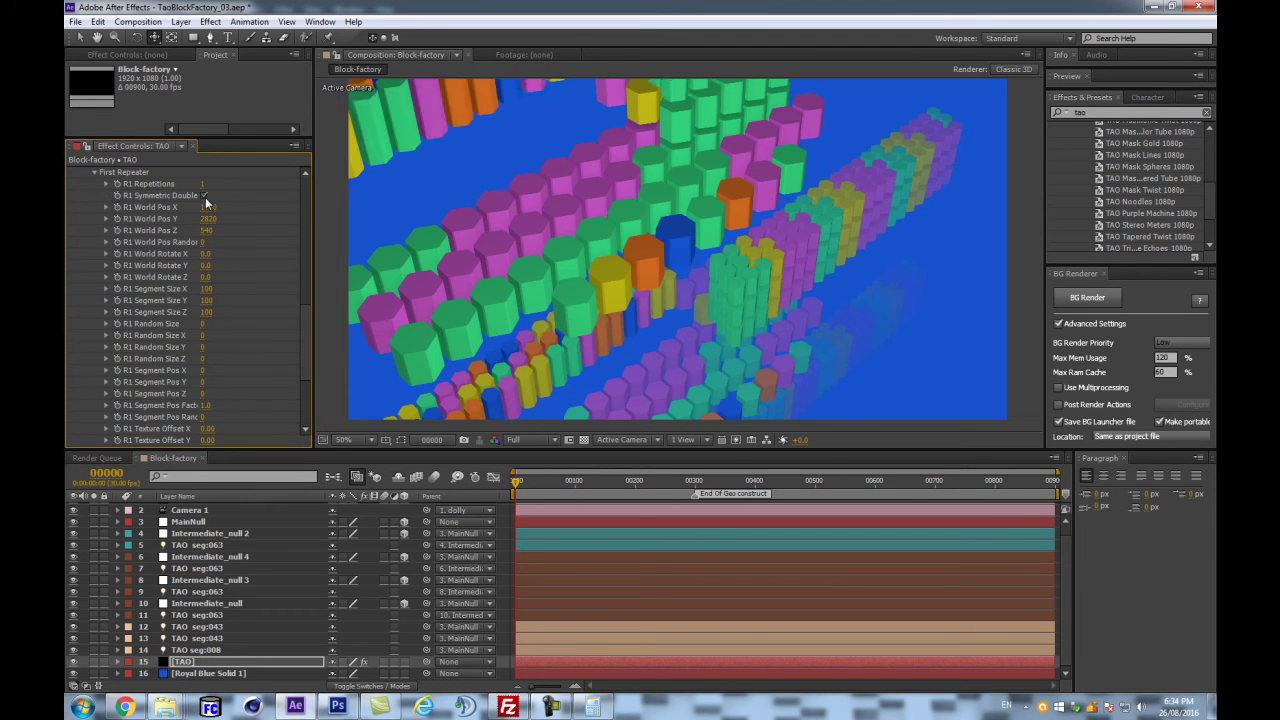
scroll(524, 238, "down", 2)
left_click(205, 197)
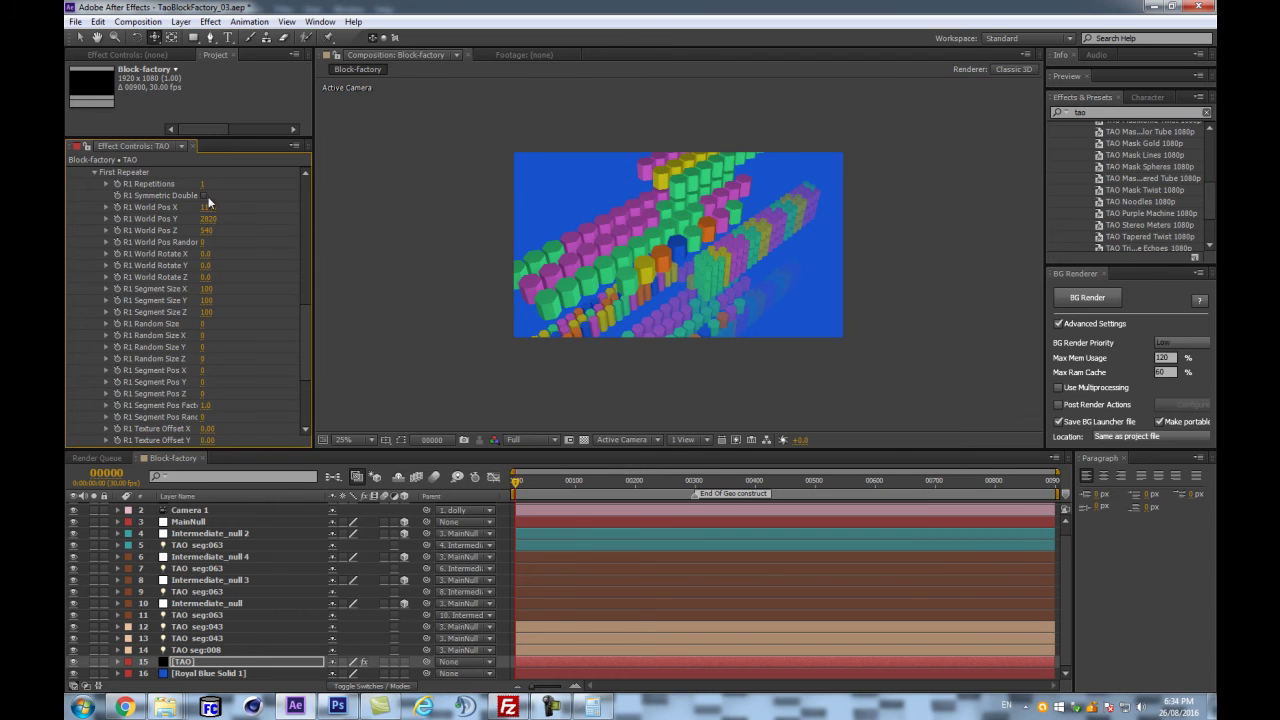
- In the TAO effect's Second Repeater, set R2 Repetitions to 2 and R2 World Pos Y to 0
scroll(125, 344, "down", 3)
left_click(94, 340)
scroll(125, 340, "down", 4)
left_click_drag(202, 184, 224, 178)
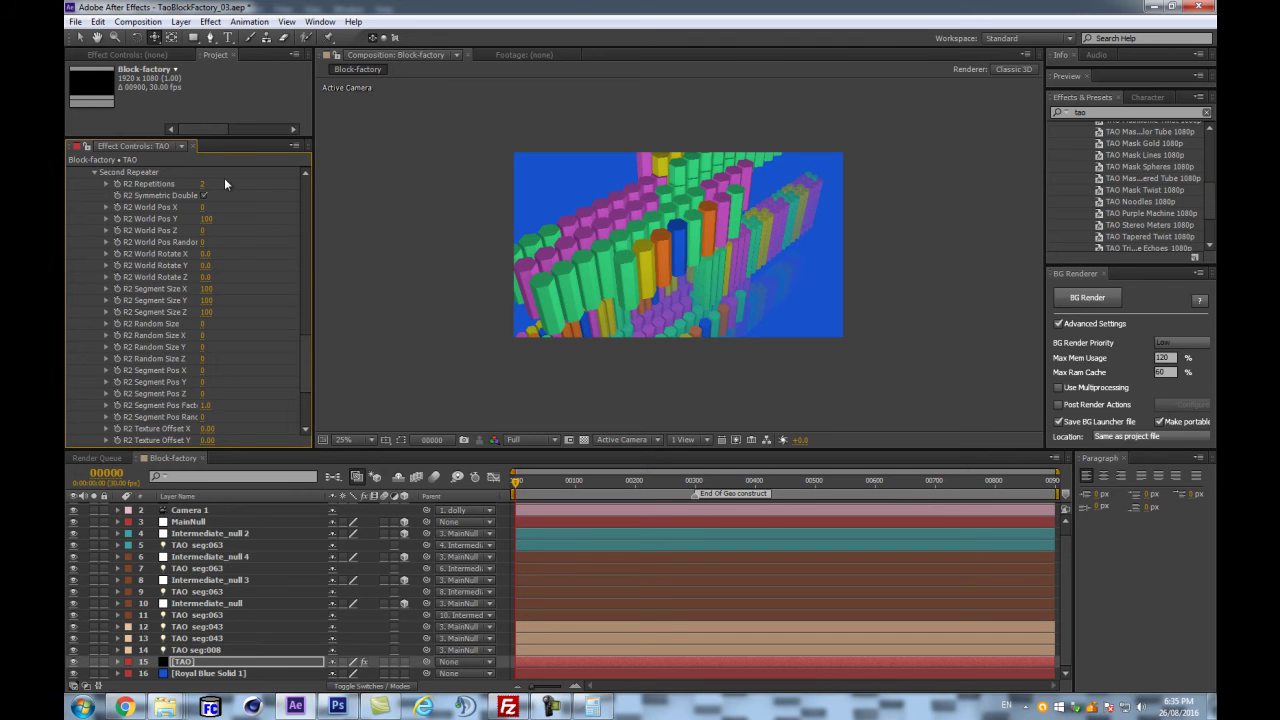
left_click(206, 219)
type("0")
key("Return")
- Undo a trial R2 World Pos X offset of 170 and set R2 World Pos Z to 1797
left_click_drag(201, 207, 212, 205)
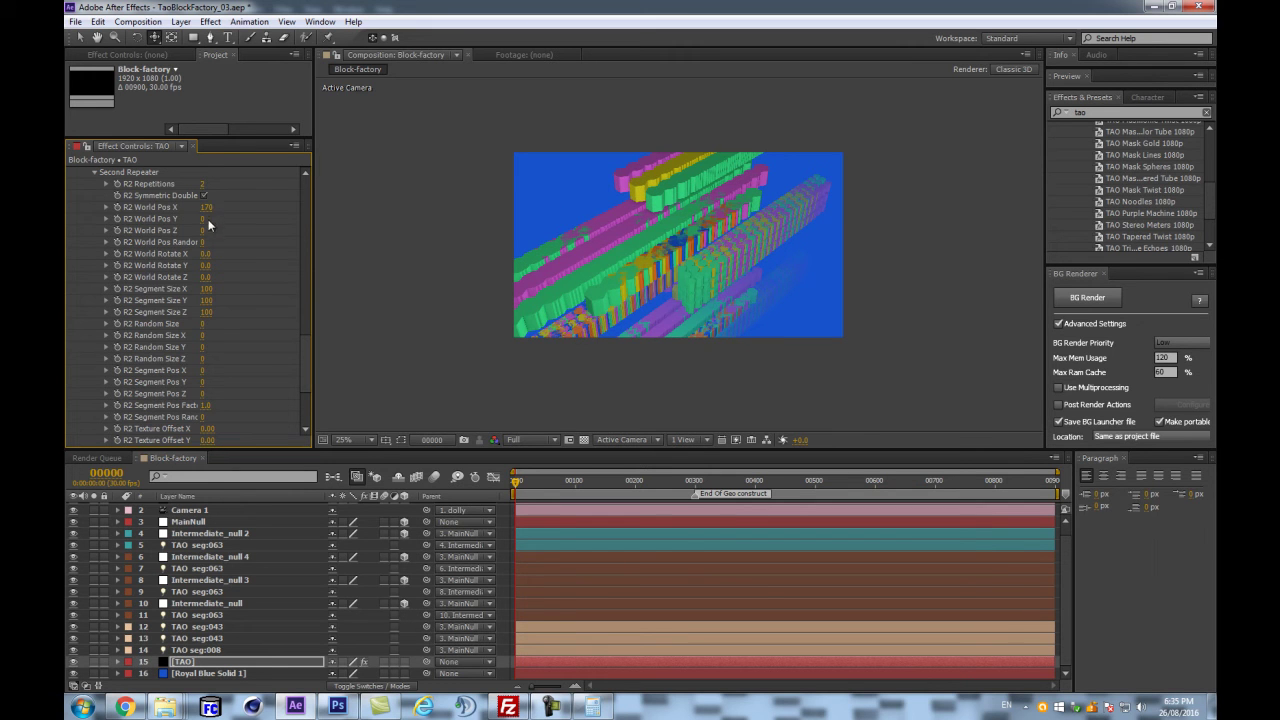
key("ctrl+z")
left_click_drag(201, 231, 392, 266)
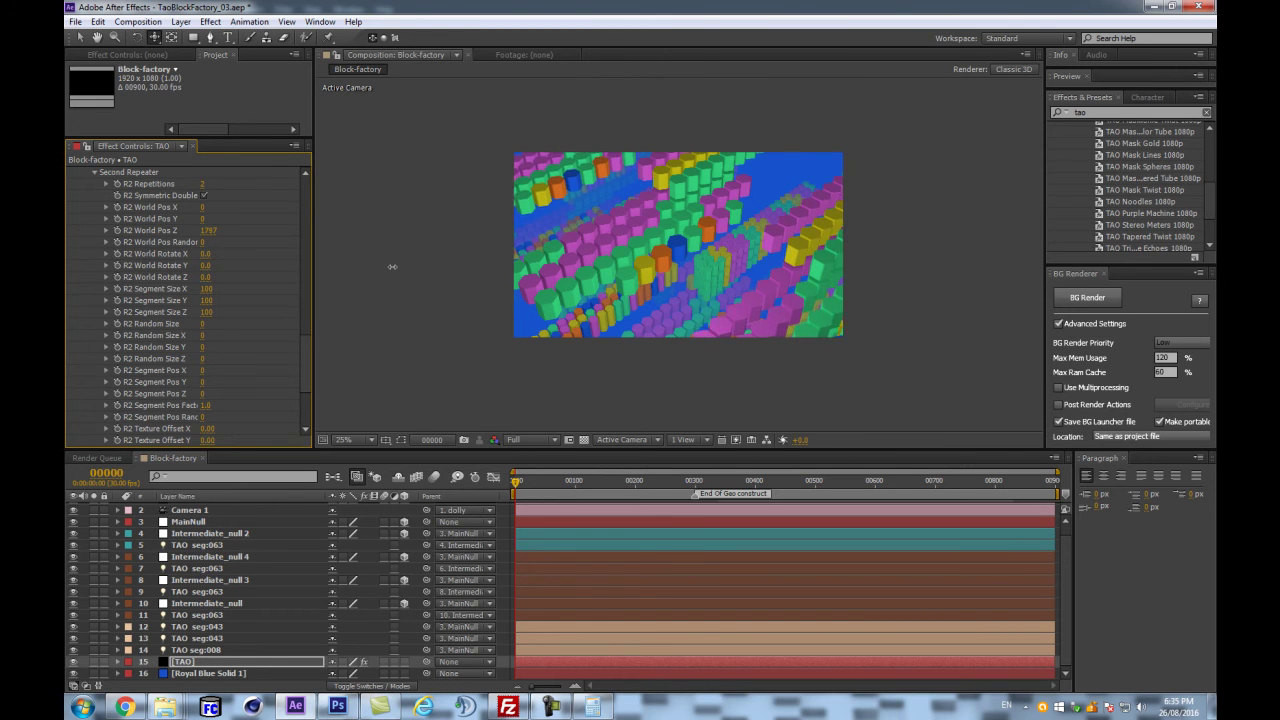
key("period")
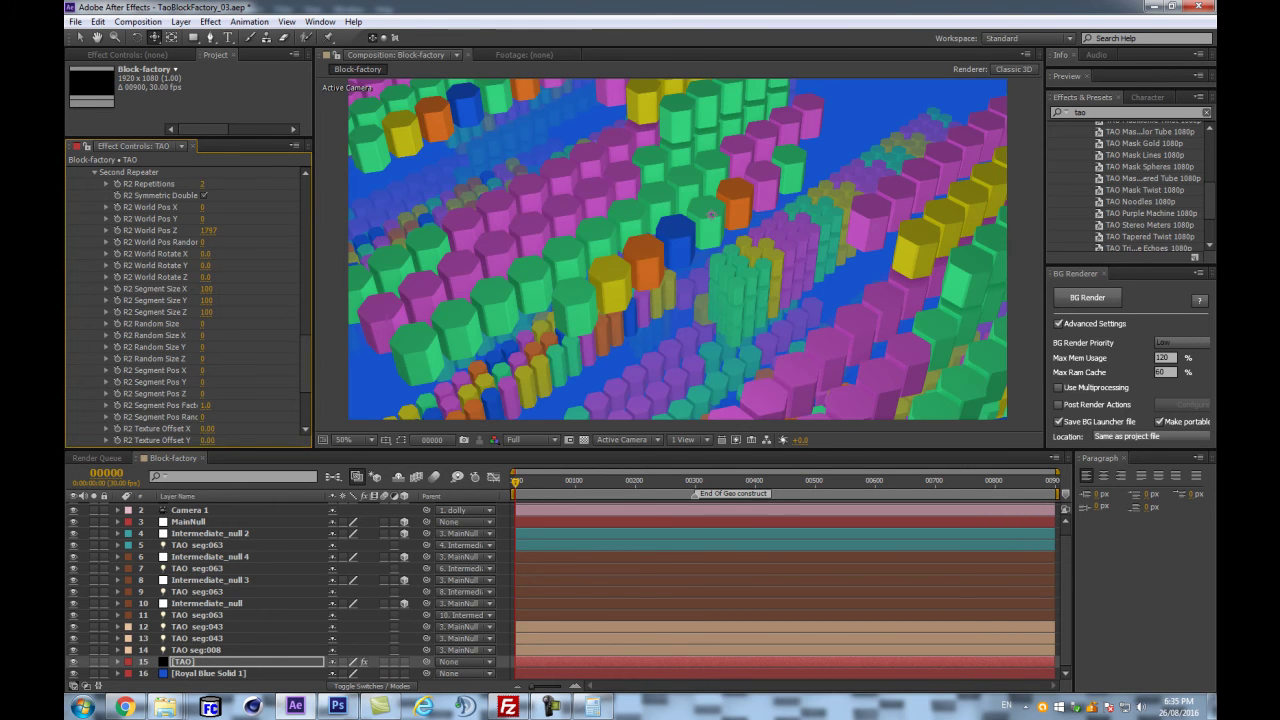
left_click_drag(658, 447, 644, 514)
key("comma")
key("period")
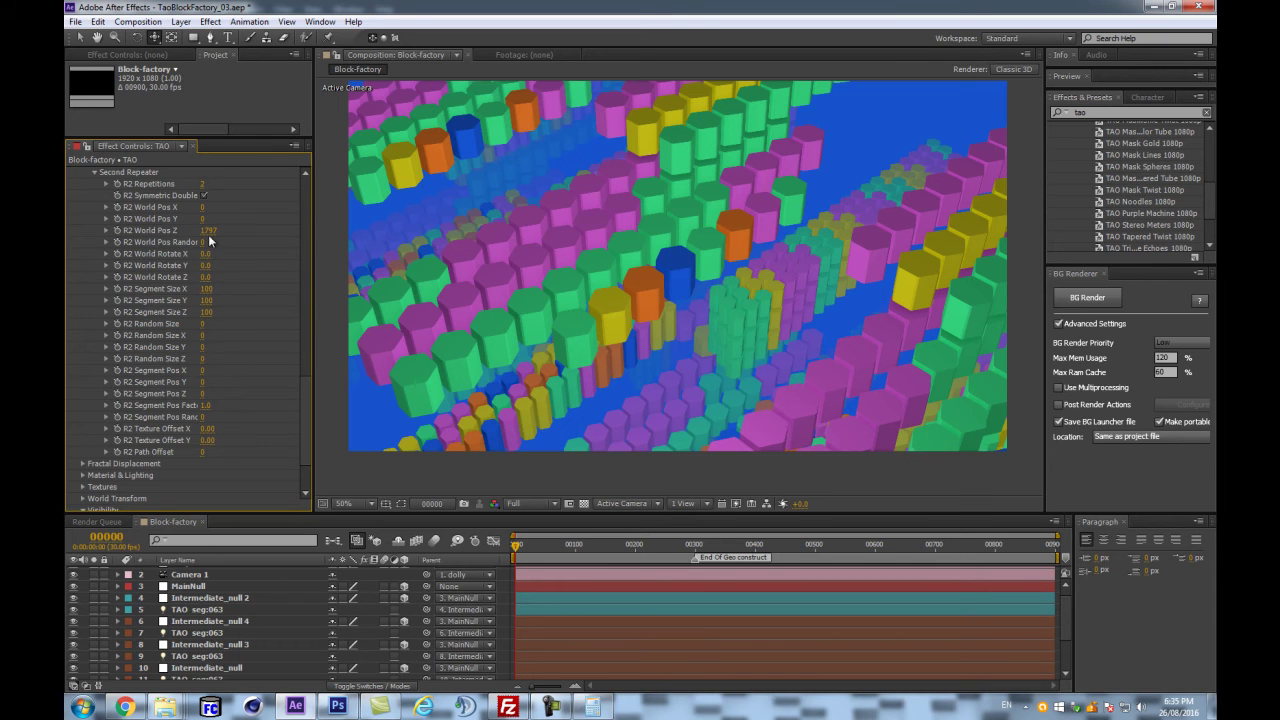
- Set the second repeater's R2 World Pos Random to 184, and undo a trial camera orbit
left_click_drag(204, 242, 318, 235)
scroll(598, 213, "down", 1)
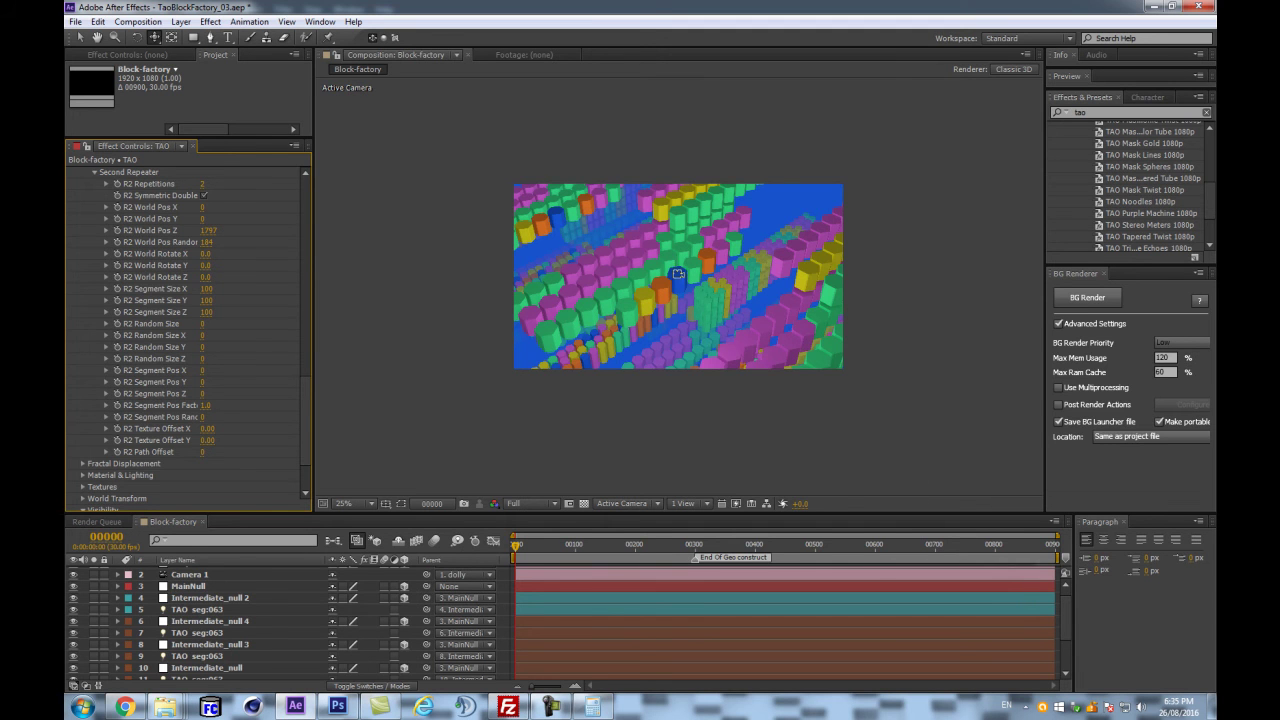
left_click_drag(691, 271, 737, 269)
key("ctrl+z")
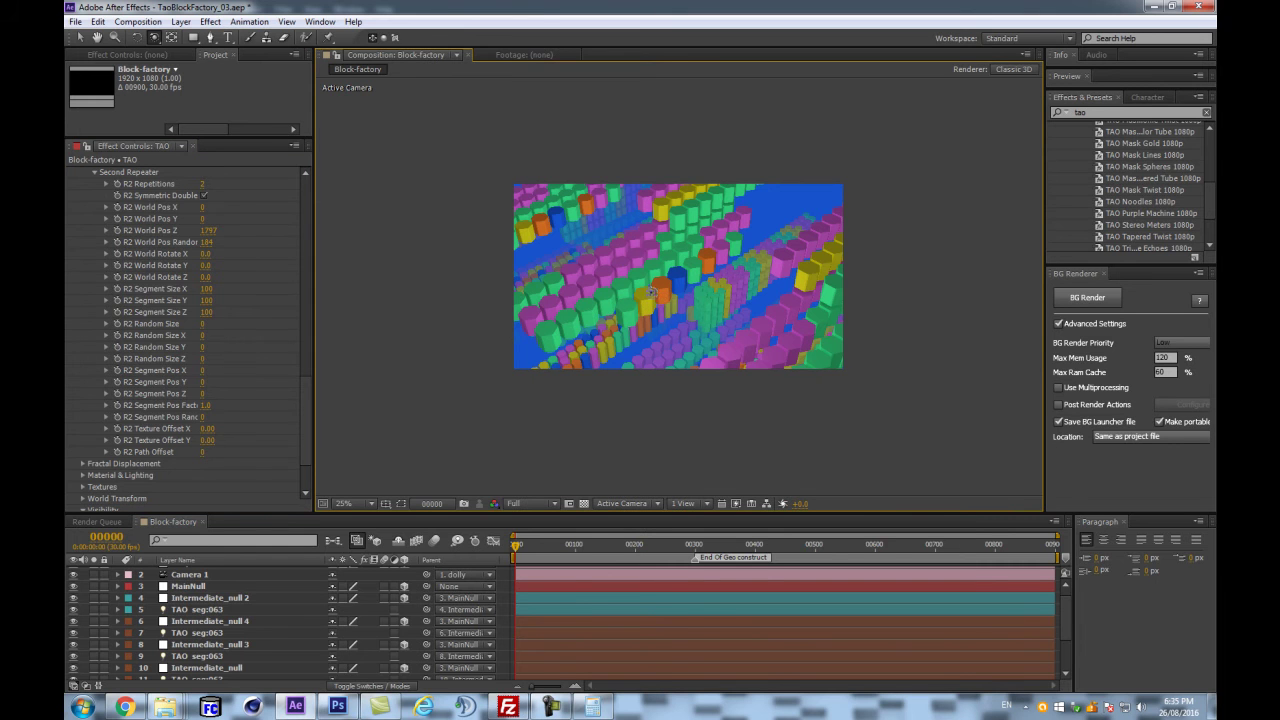
- Track the camera slightly sideways so the block array shifts right in the frame
scroll(195, 618, "up", 1)
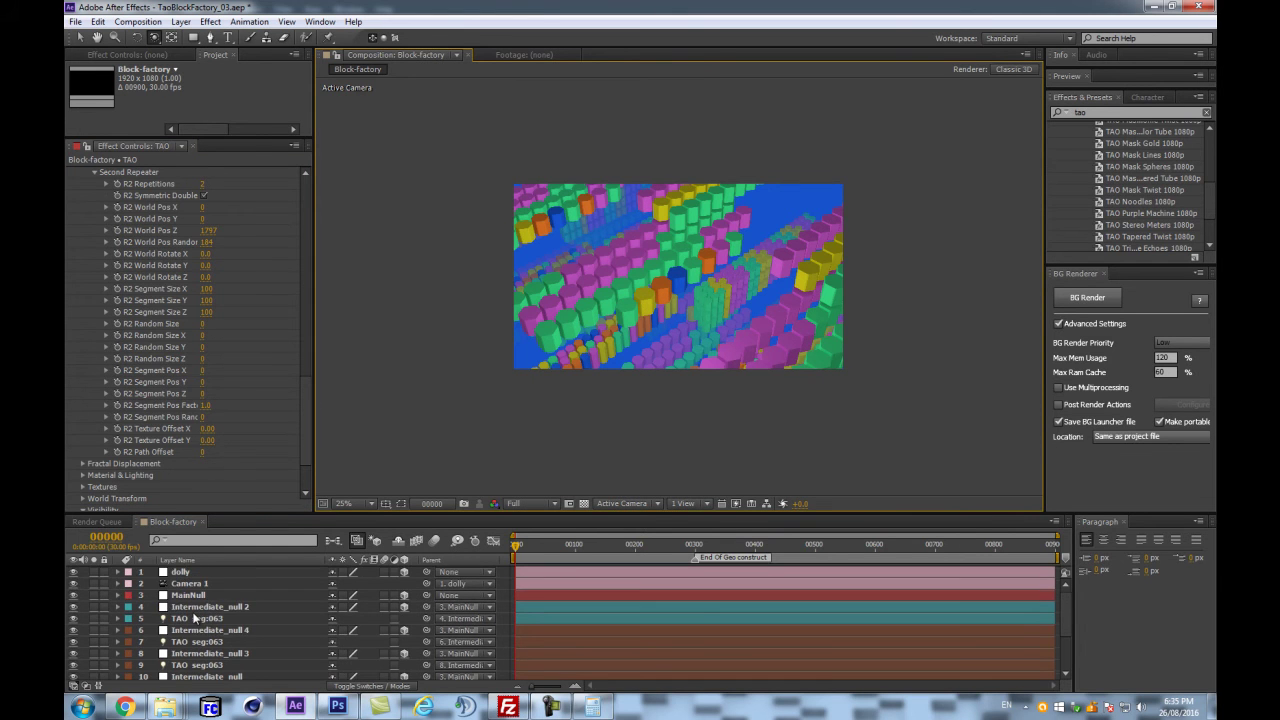
key("period")
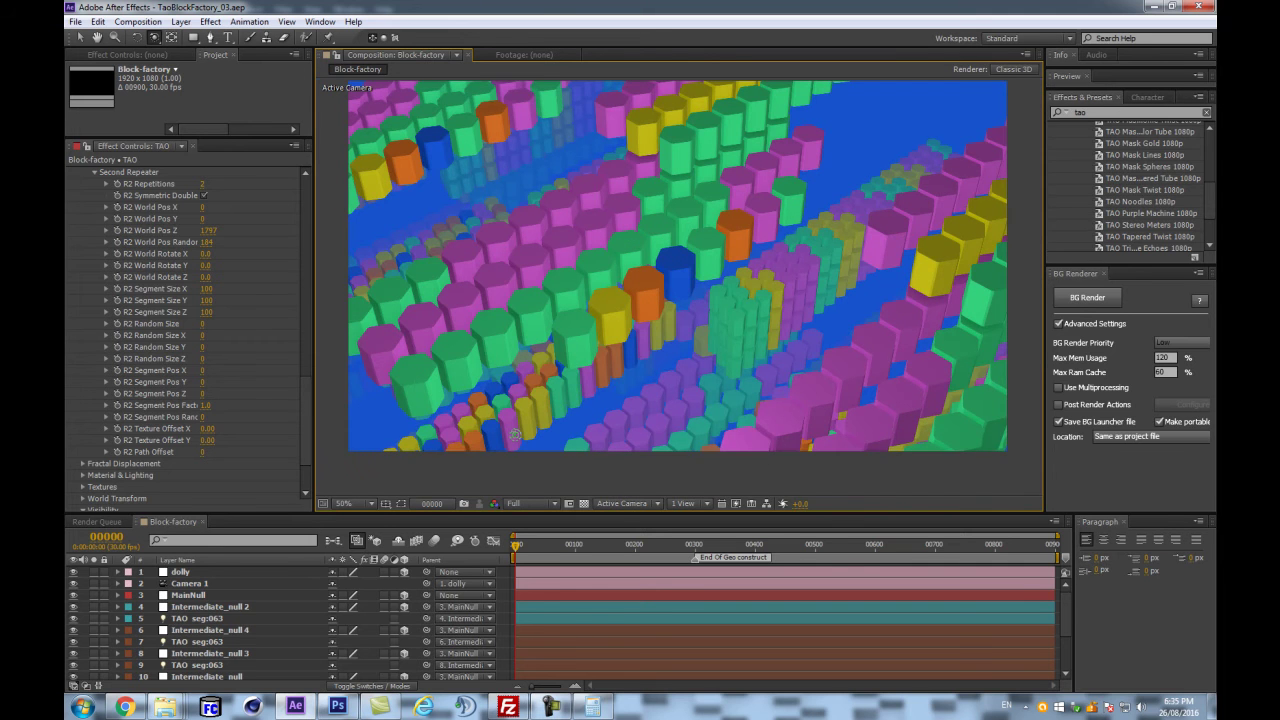
left_click_drag(432, 512, 437, 448)
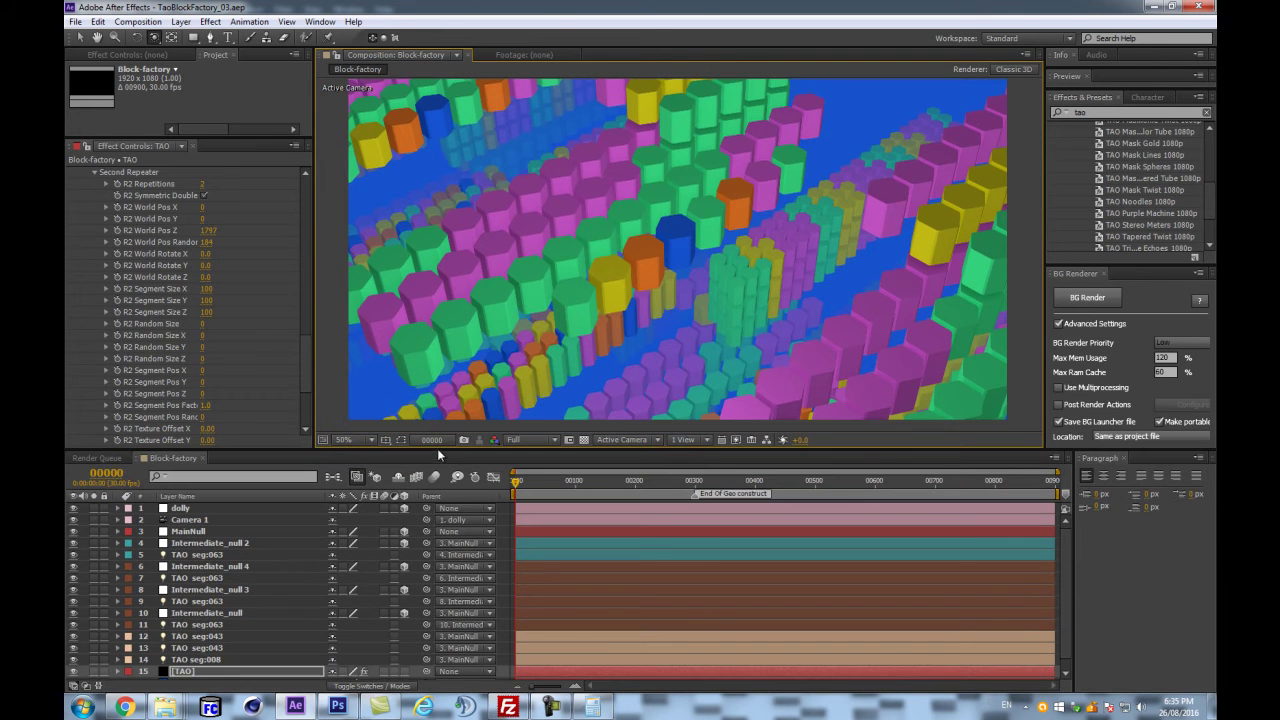
key("comma")
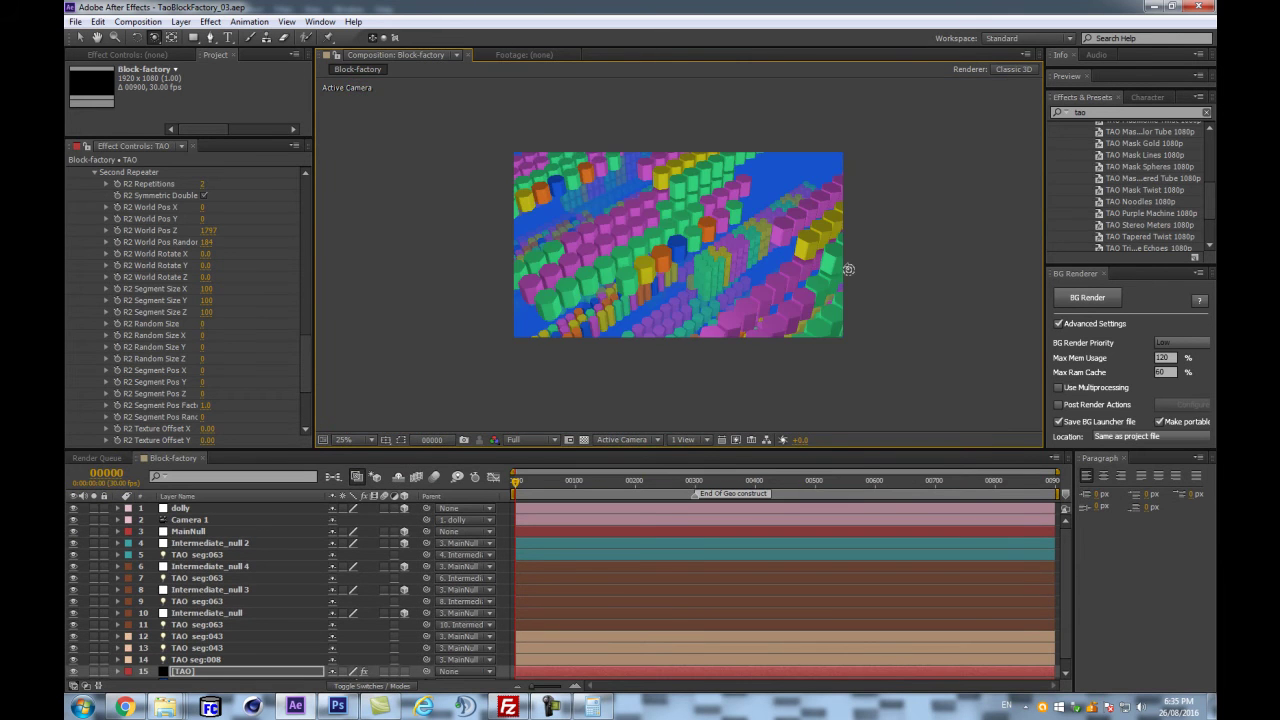
key("c")
left_click_drag(698, 242, 716, 242)
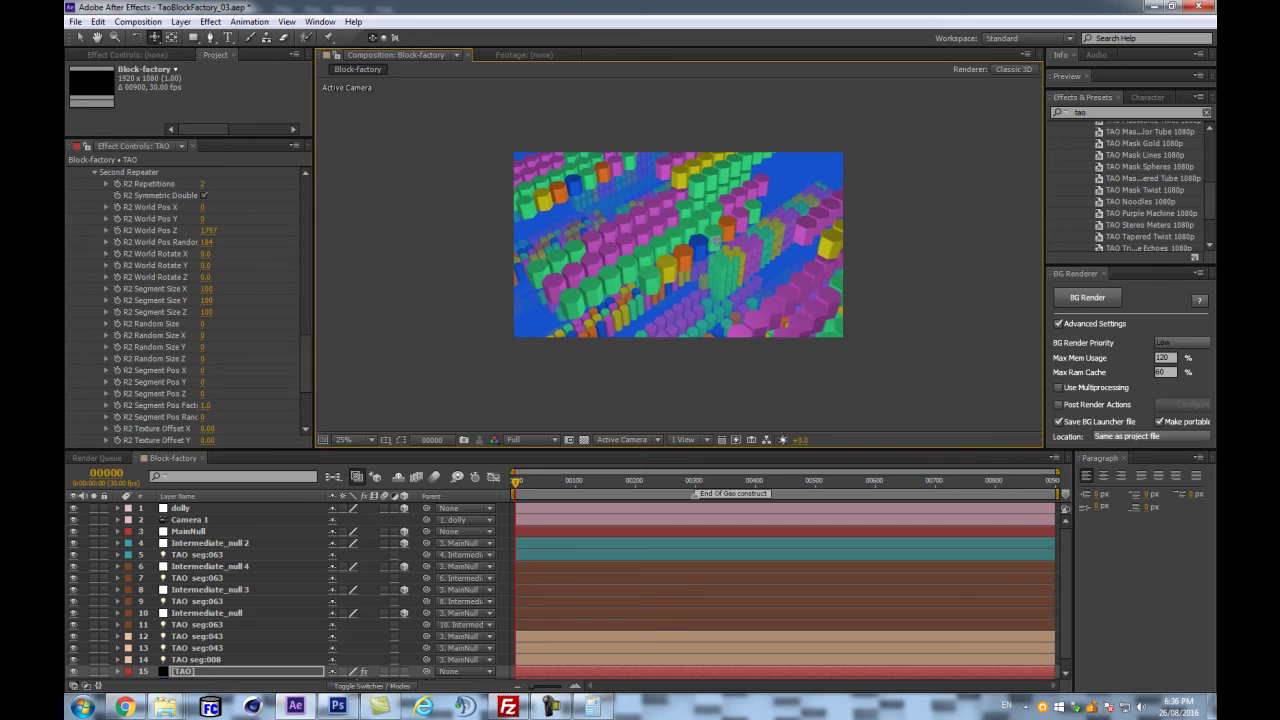
- Create an Ambient light named AMB, coloured with the blue sampled from the background
left_click(250, 555)
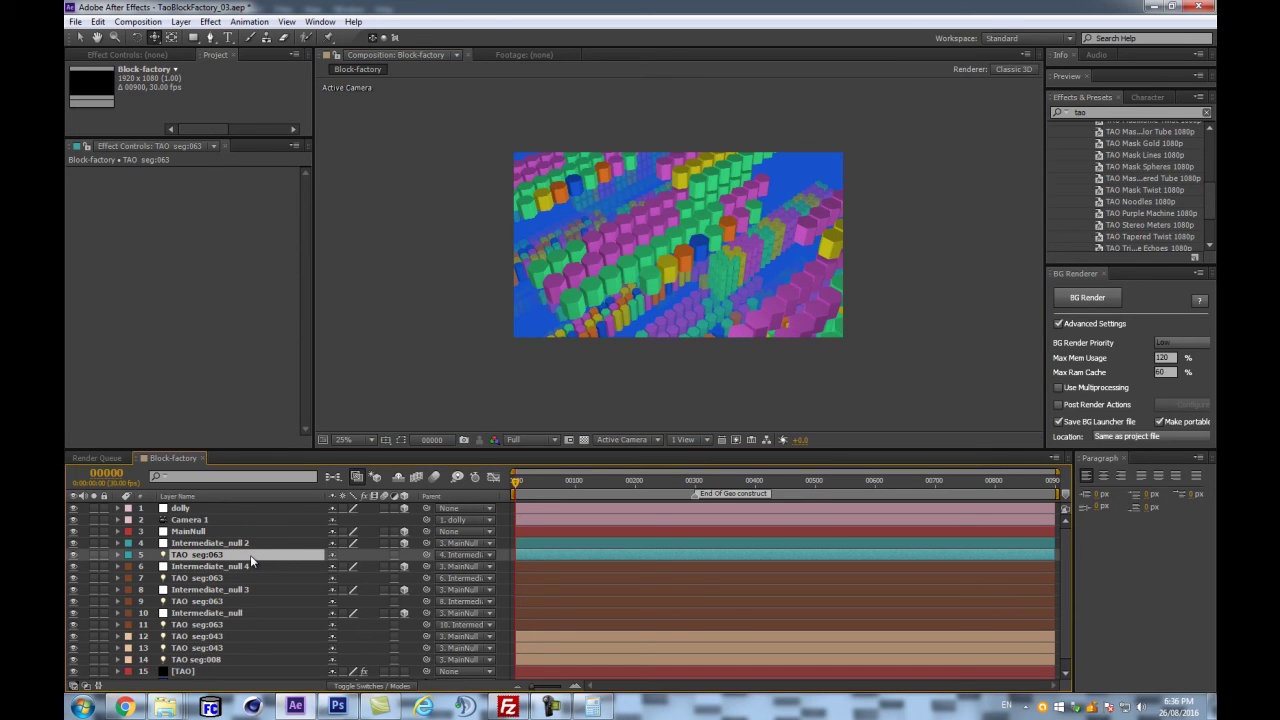
key("ctrl+alt+shift+l")
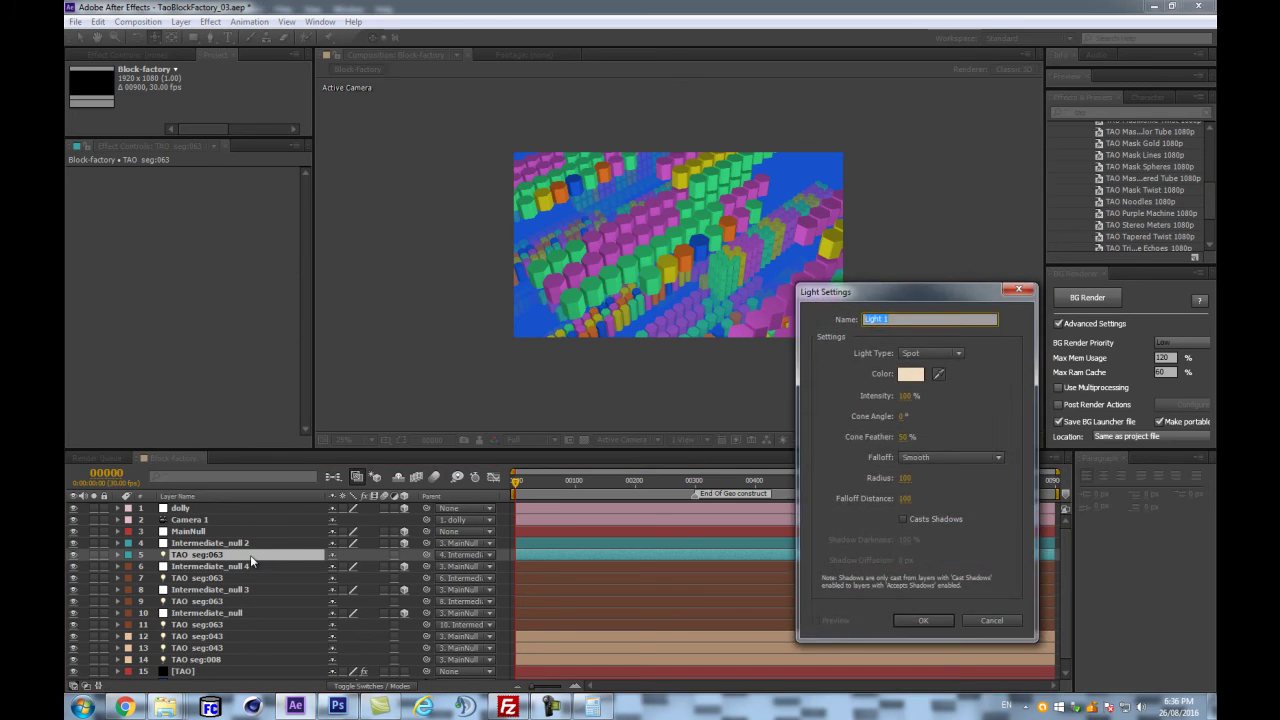
type("AMB")
left_click(923, 354)
left_click(918, 416)
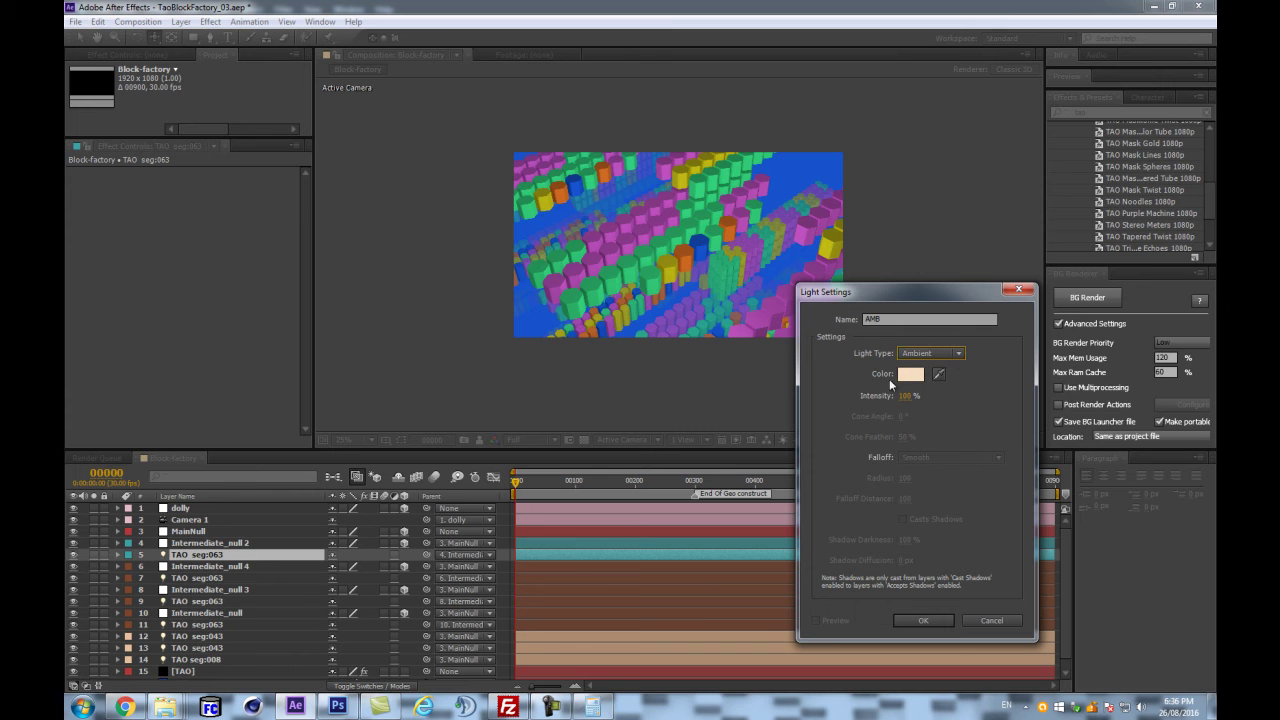
left_click(939, 375)
left_click(922, 620)
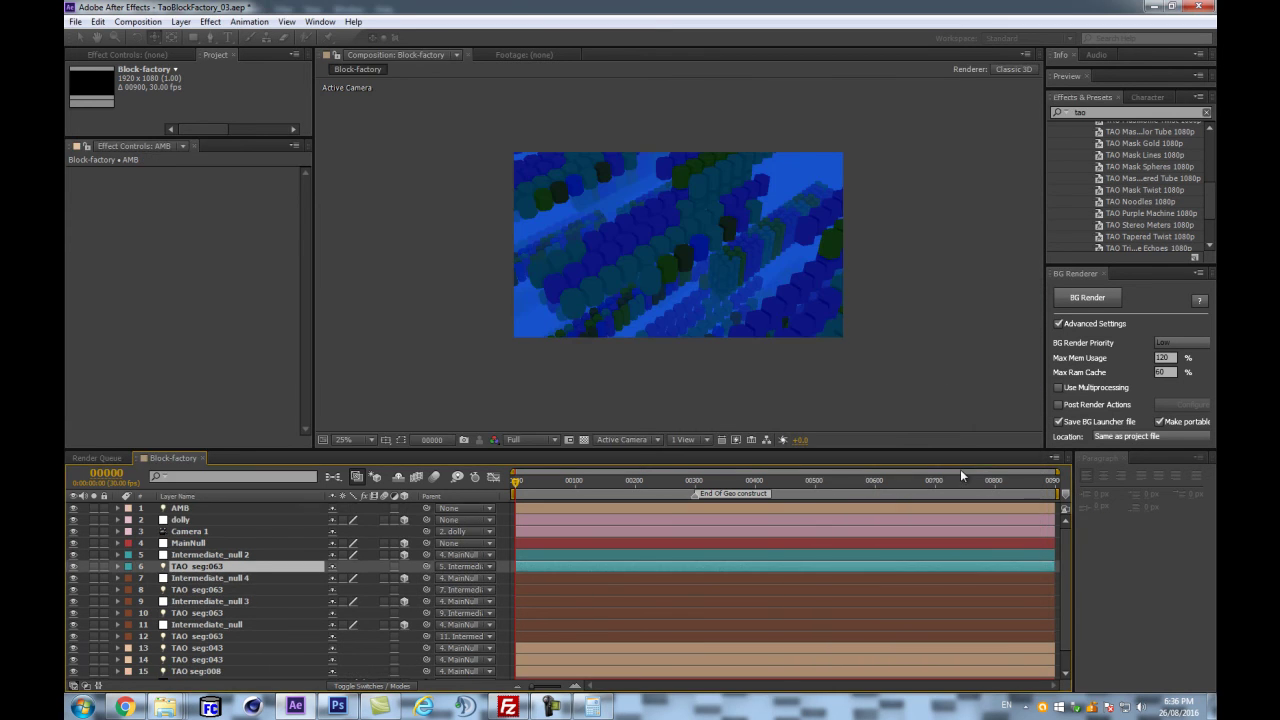
scroll(840, 377, "up", 2)
scroll(839, 376, "down", 1)
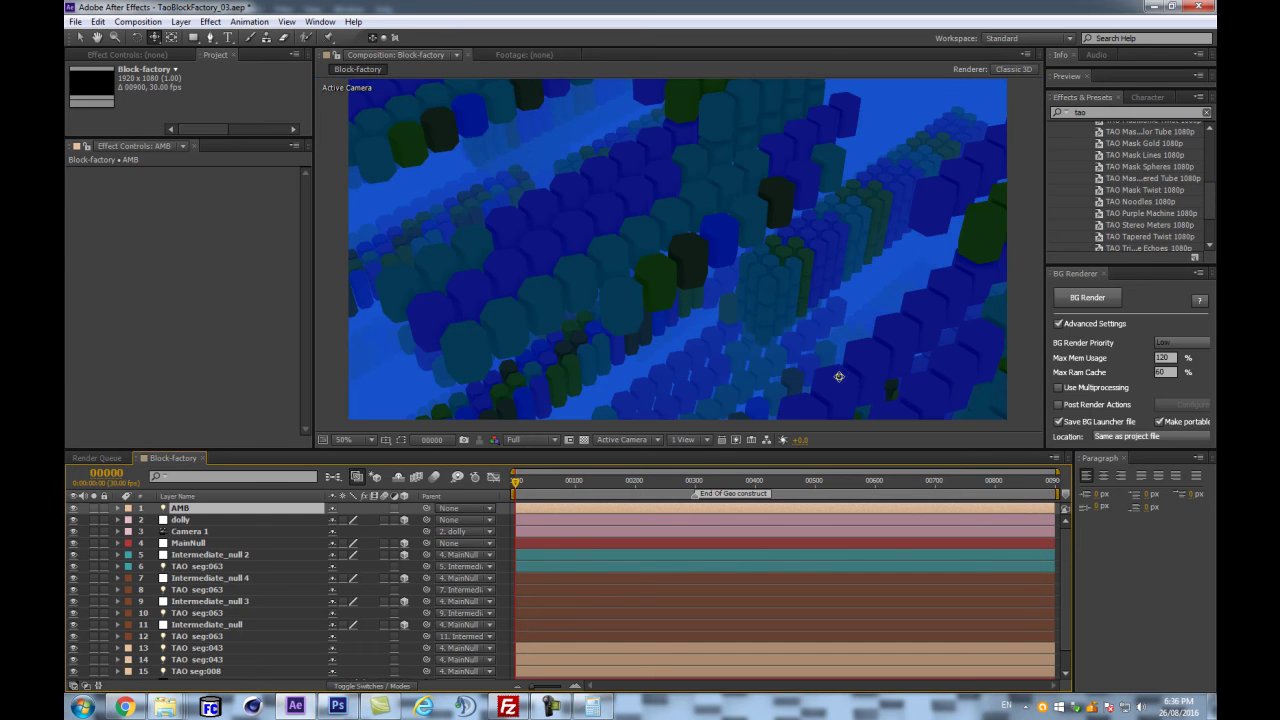
scroll(779, 361, "down", 1)
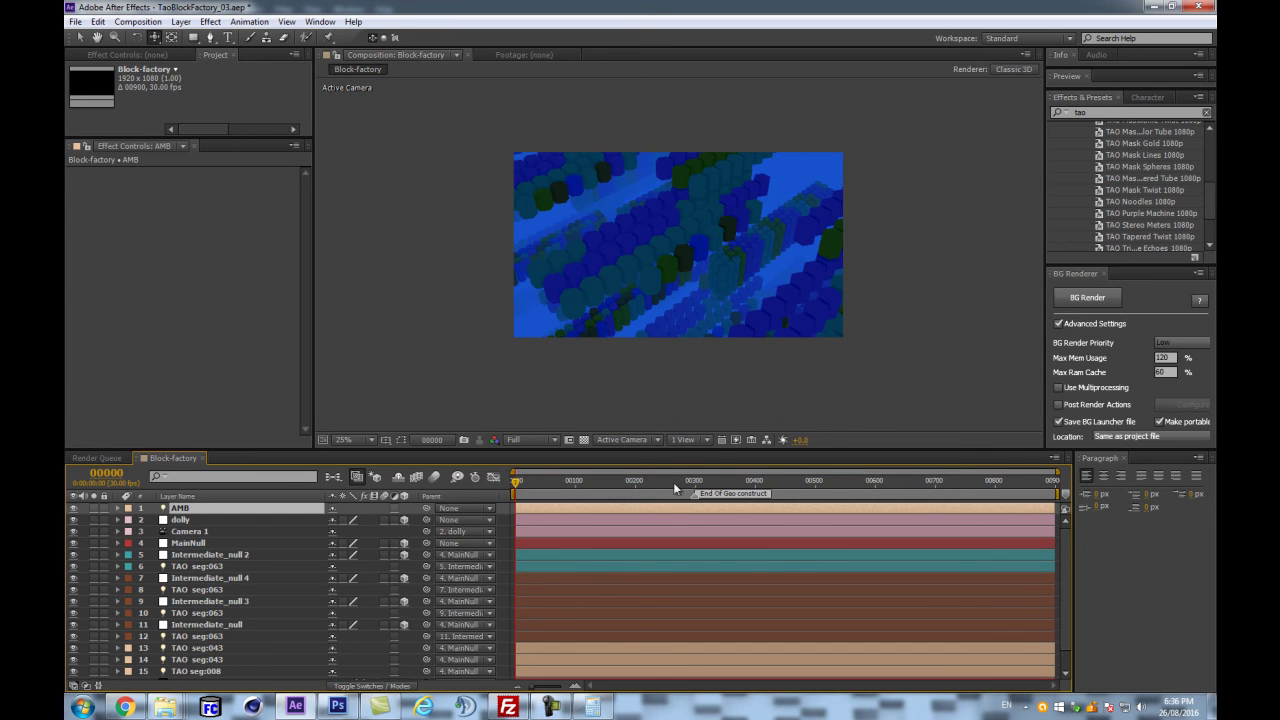
- Lighten the AMB ambient light's colour to pale blue 87ACF7
left_click_drag(656, 449, 671, 488)
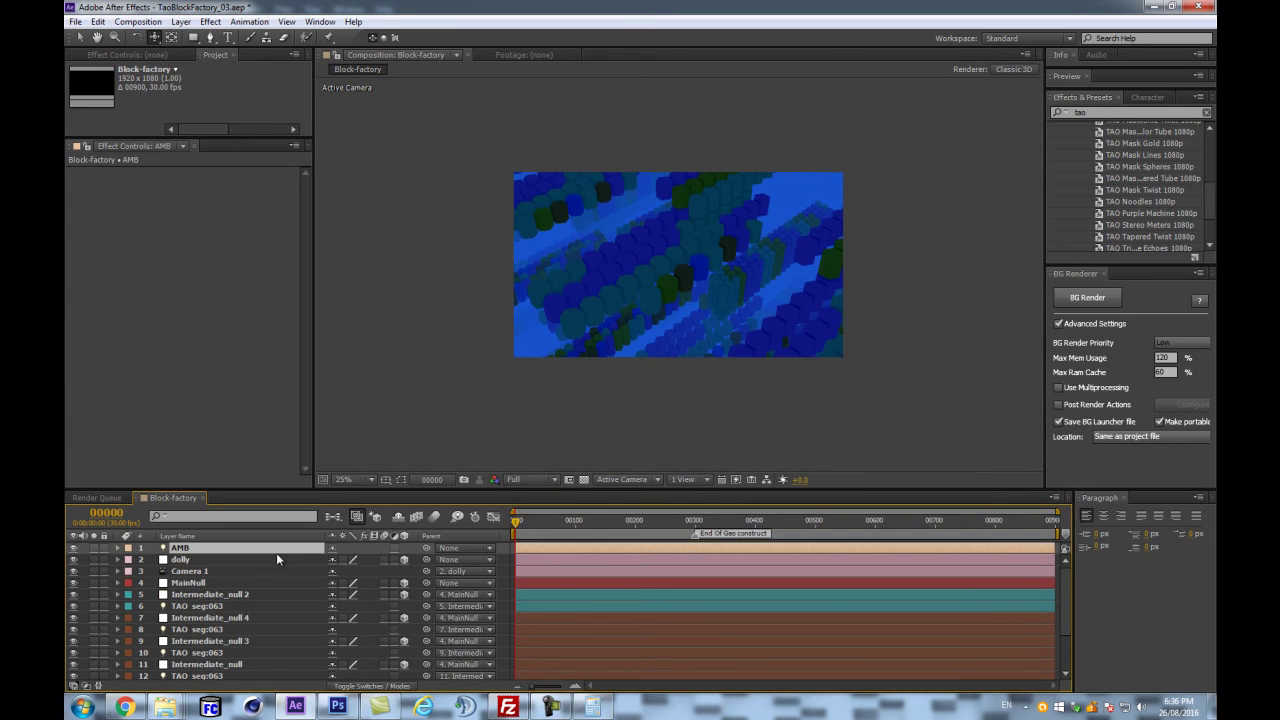
double_click(276, 553)
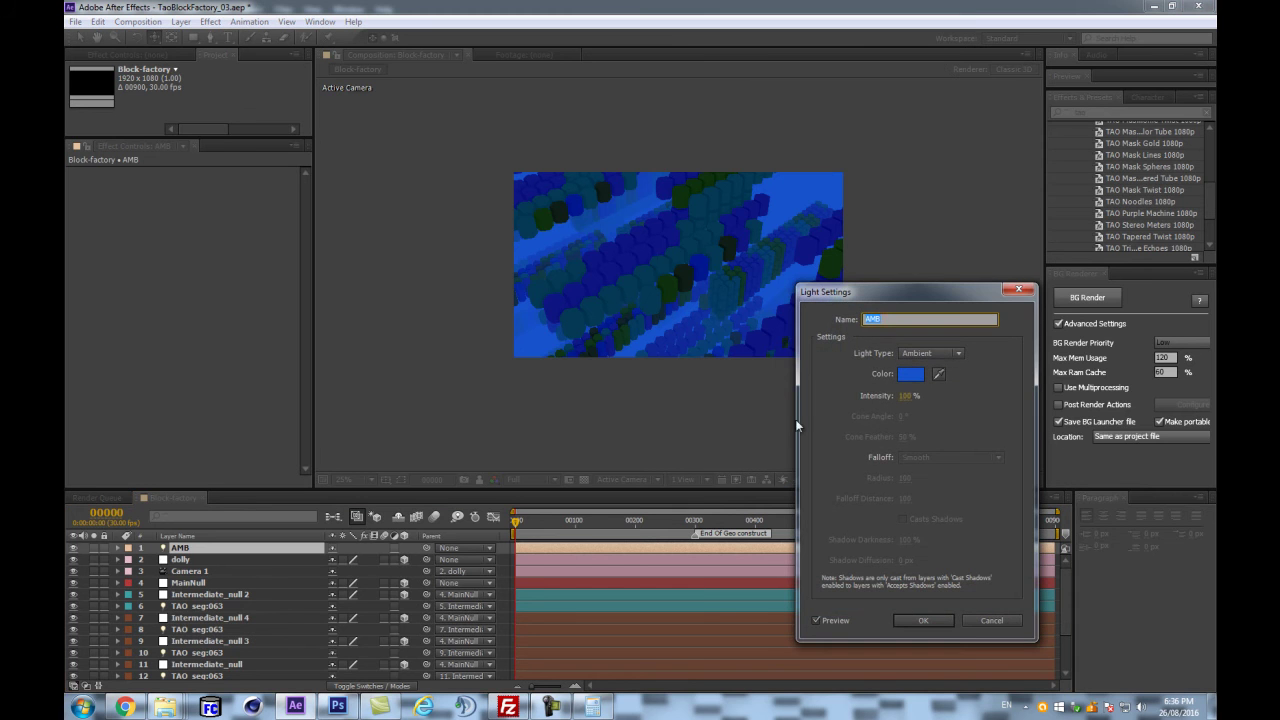
left_click(911, 375)
mouse_move(1008, 408)
left_mouse_down()
mouse_move(991, 378)
mouse_move(917, 403)
mouse_move(926, 389)
mouse_move(958, 390)
mouse_move(941, 391)
left_mouse_up()
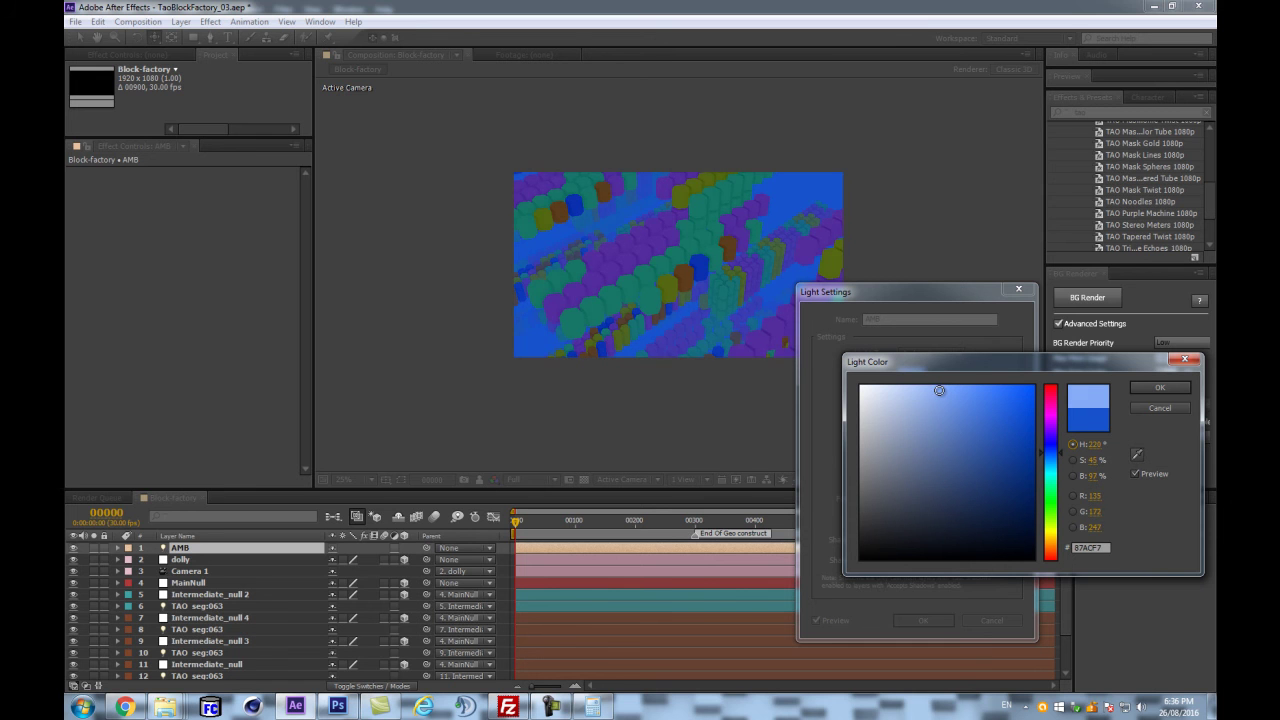
left_click(1175, 387)
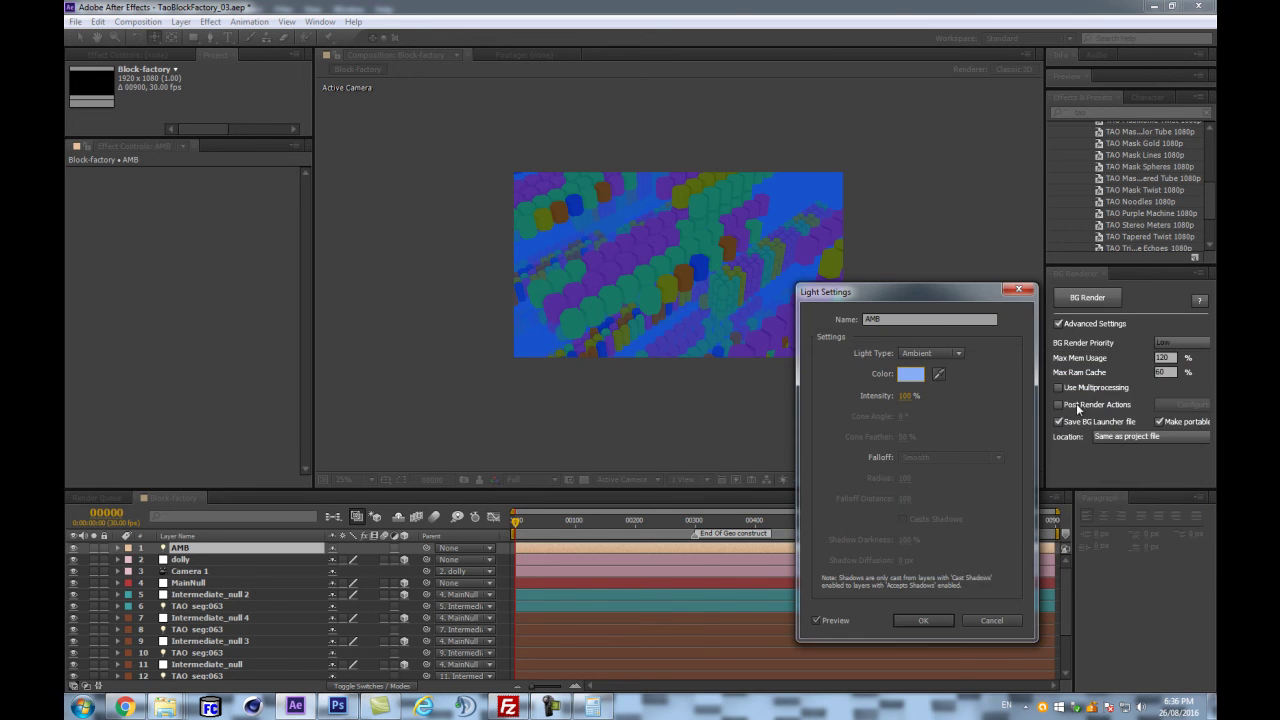
left_click(923, 620)
scroll(841, 325, "up", 2)
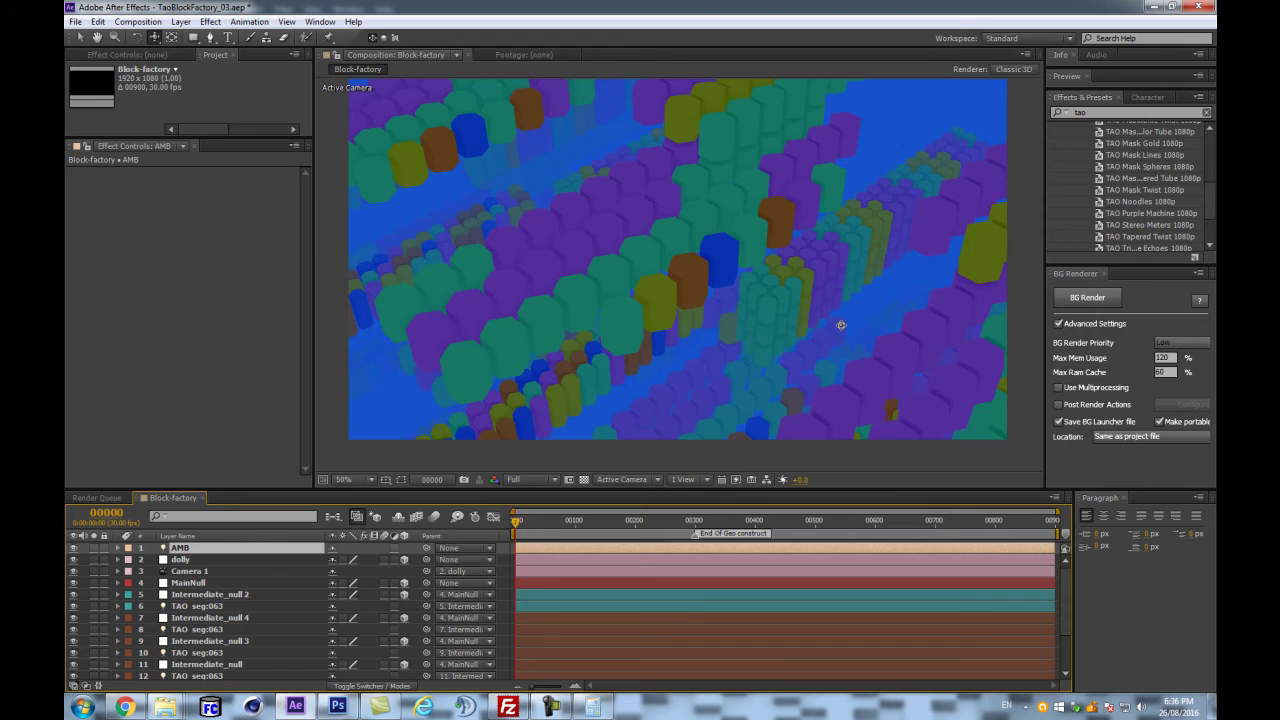
scroll(755, 242, "down", 2)
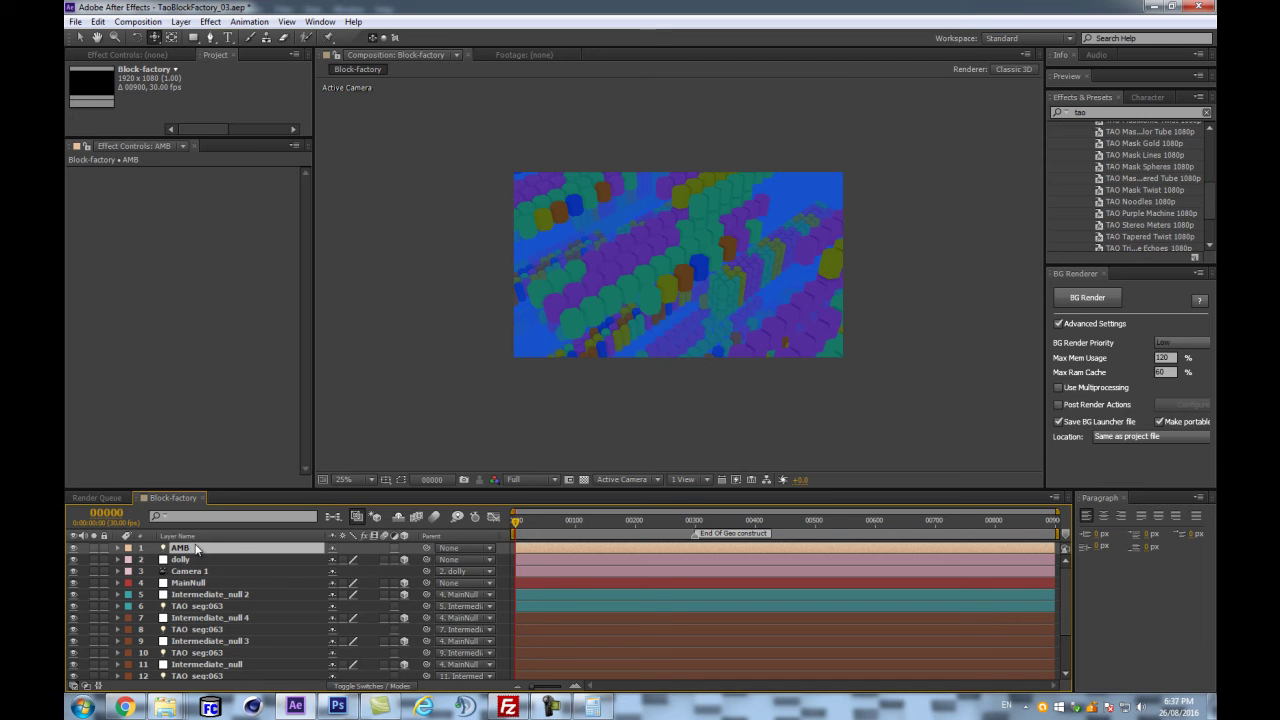
- Create a Point light named TAO LUMI
key("ctrl+alt+shift+l")
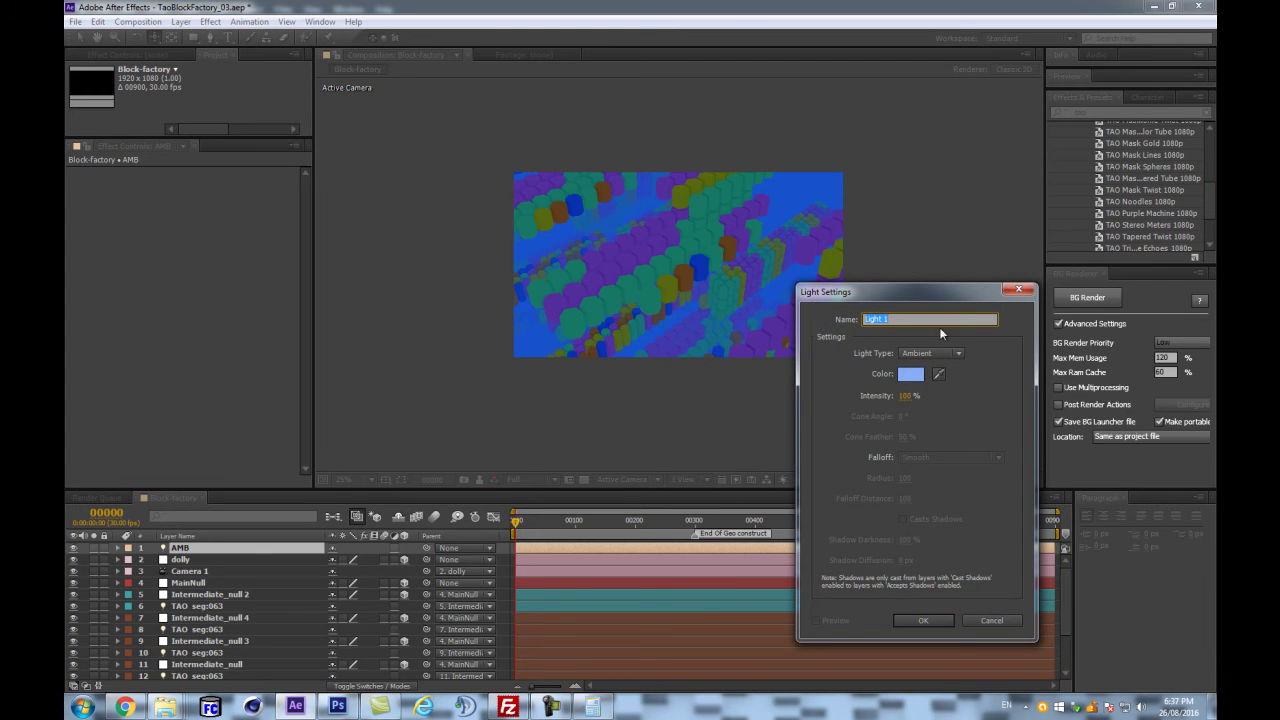
left_click(931, 352)
left_click(930, 399)
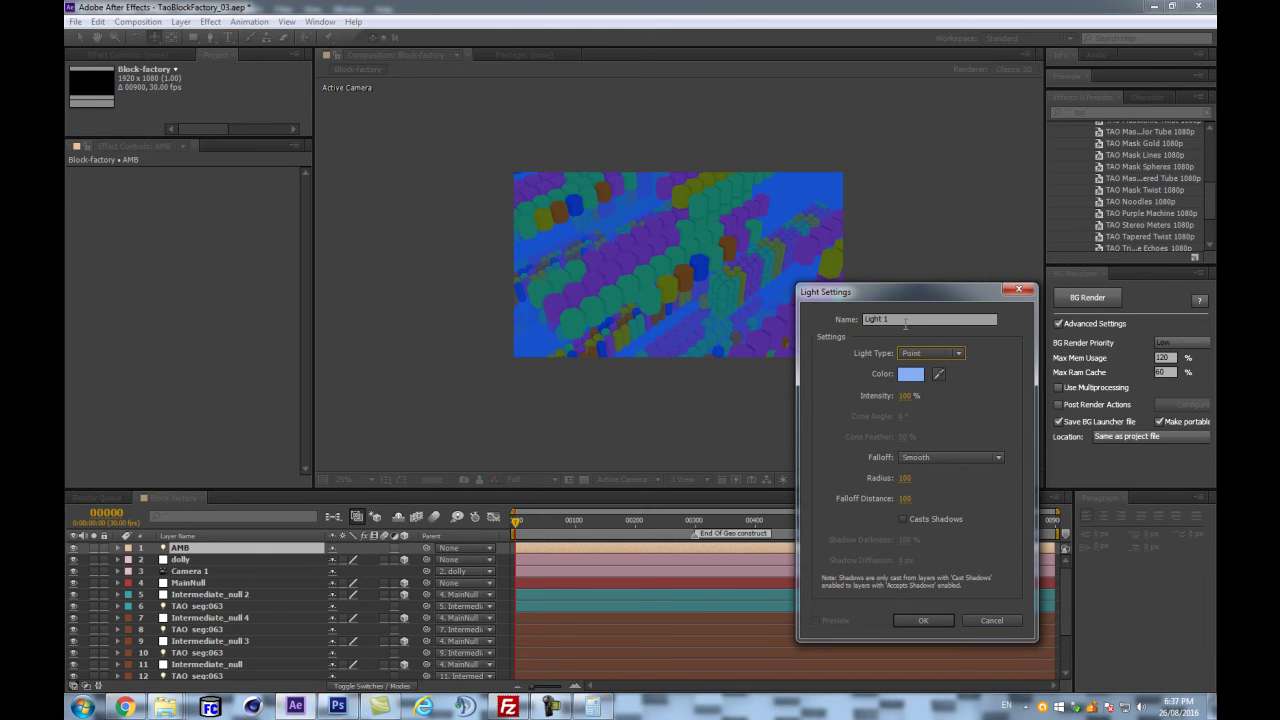
type("TAO LUME")
left_click(911, 619)
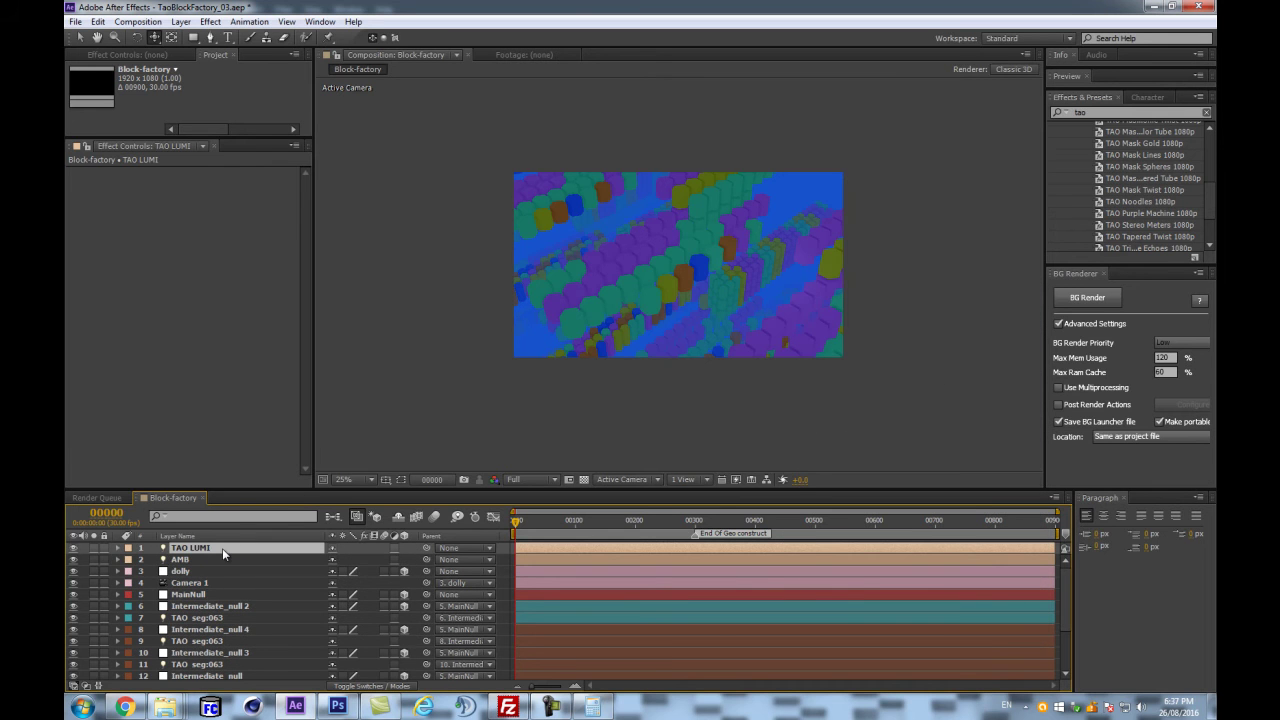
- Set the TAO LUMI light's colour to pale orange F7C687 and its intensity to 330%
key("a")
key("a")
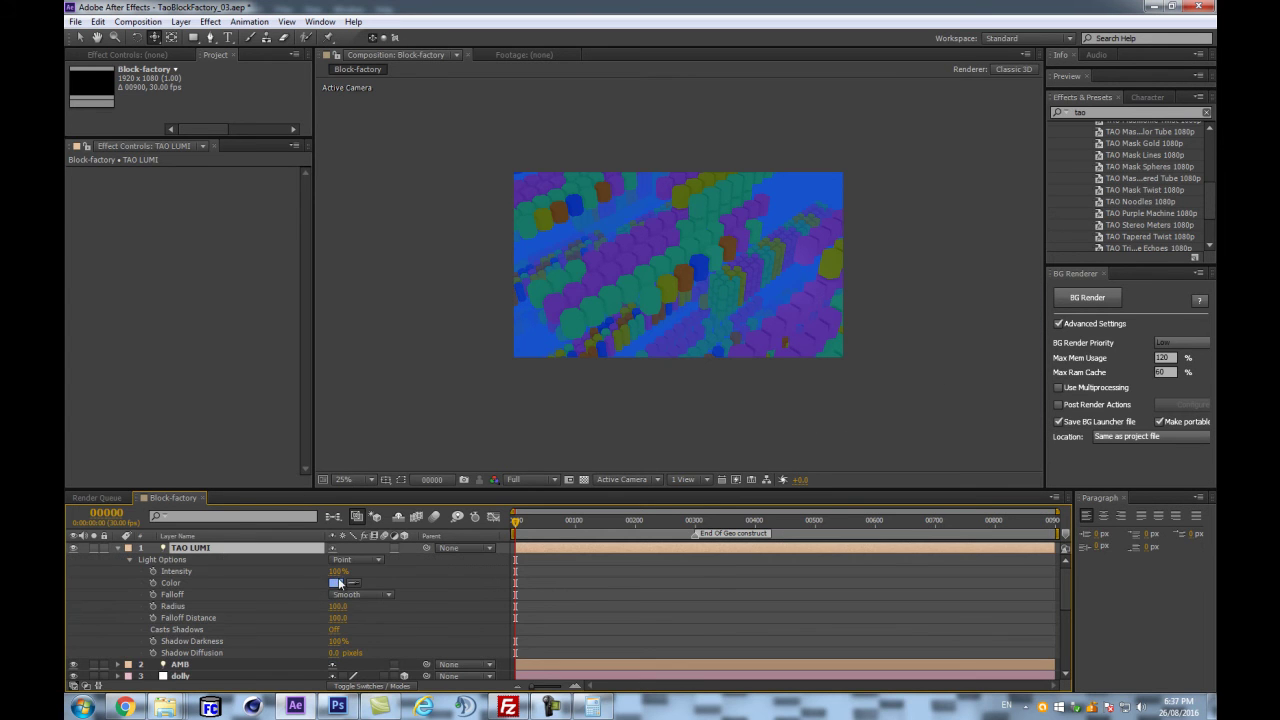
left_click(339, 583)
left_click(1045, 540)
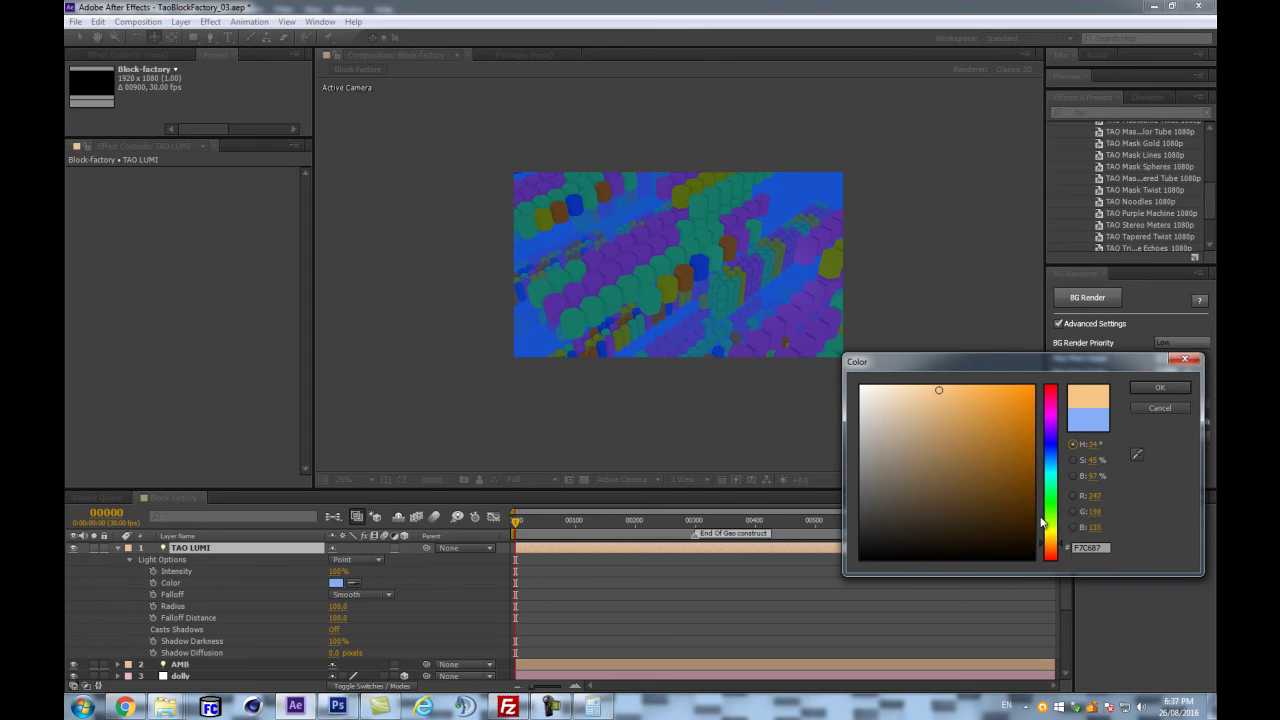
left_click(1163, 389)
left_click(340, 571)
mouse_move(346, 569)
left_mouse_down()
mouse_move(362, 568)
mouse_move(349, 571)
left_mouse_up()
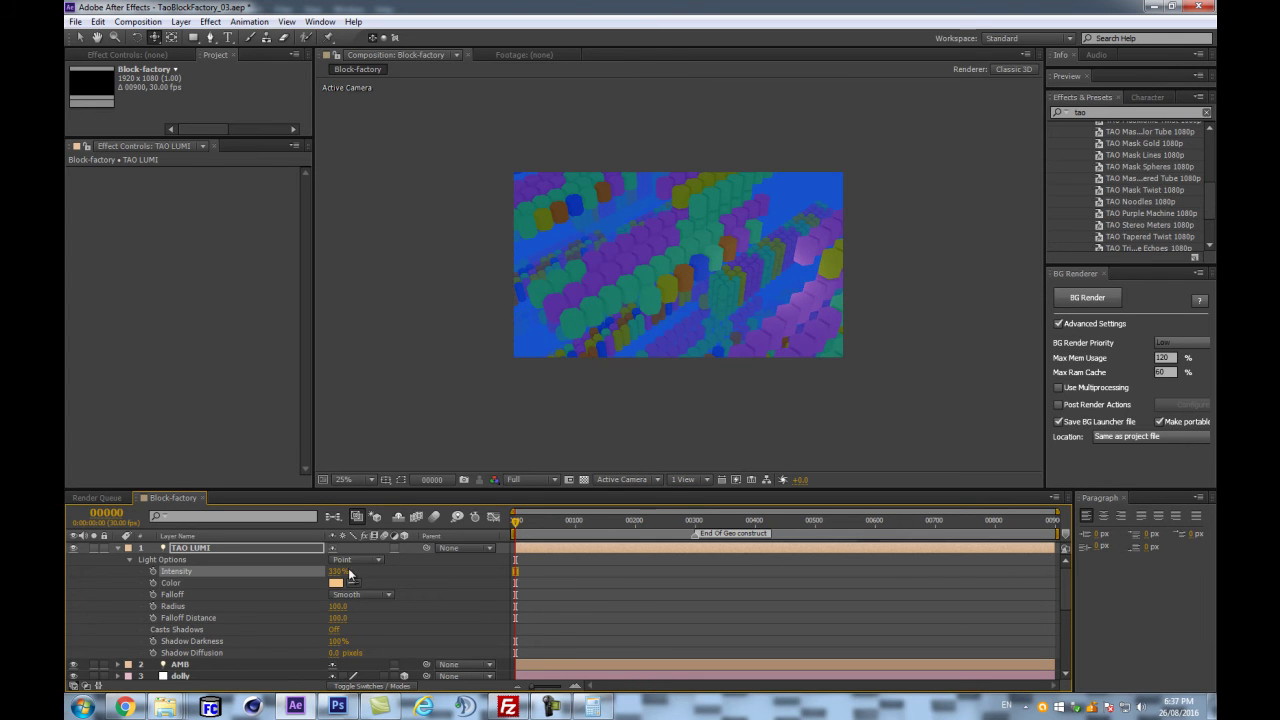
scroll(743, 337, "up", 2)
- Enable Include TAO LUMI Lights in the Material & Lighting settings of the TAO layer's effect
scroll(197, 655, "down", 5)
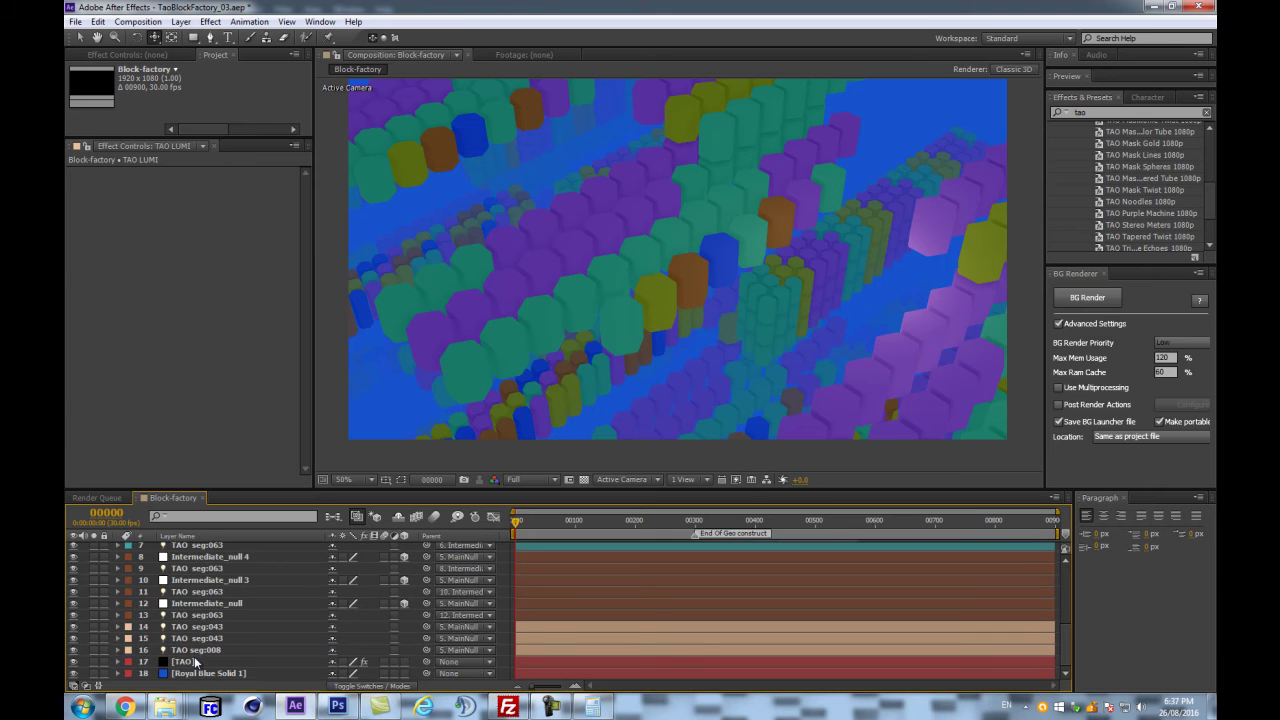
left_click(194, 660)
scroll(300, 360, "down", 15)
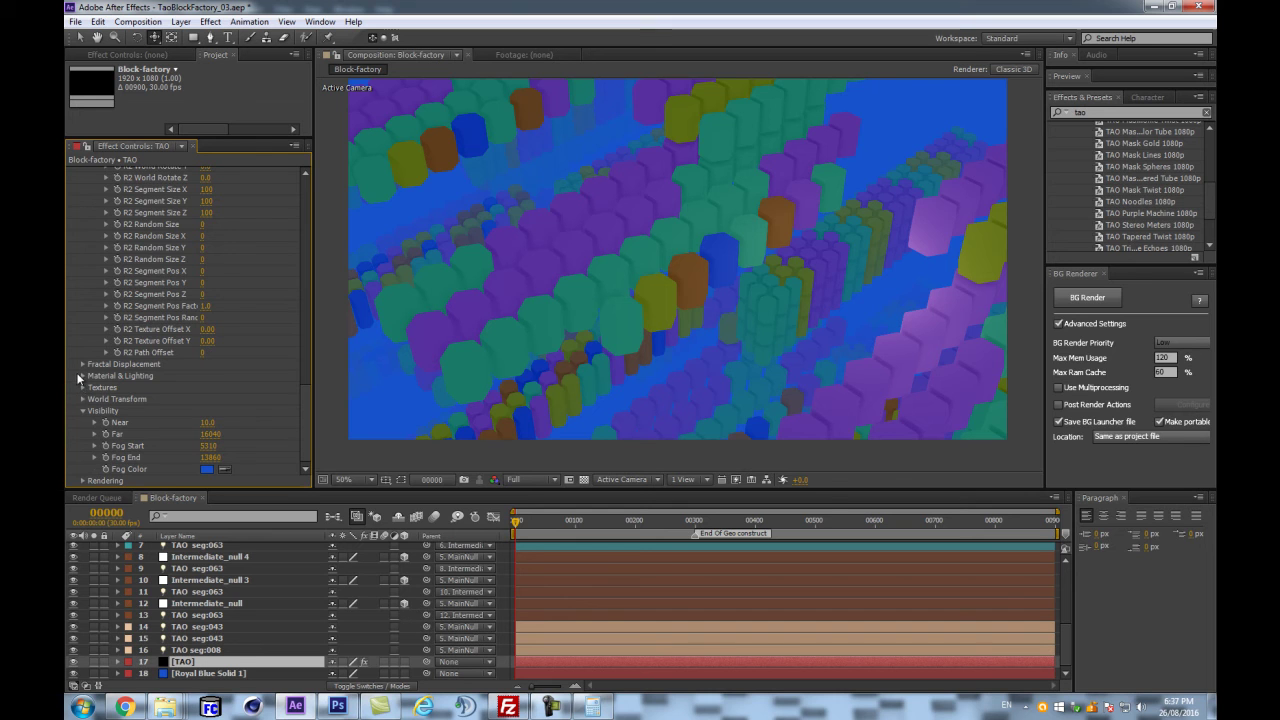
left_click(82, 376)
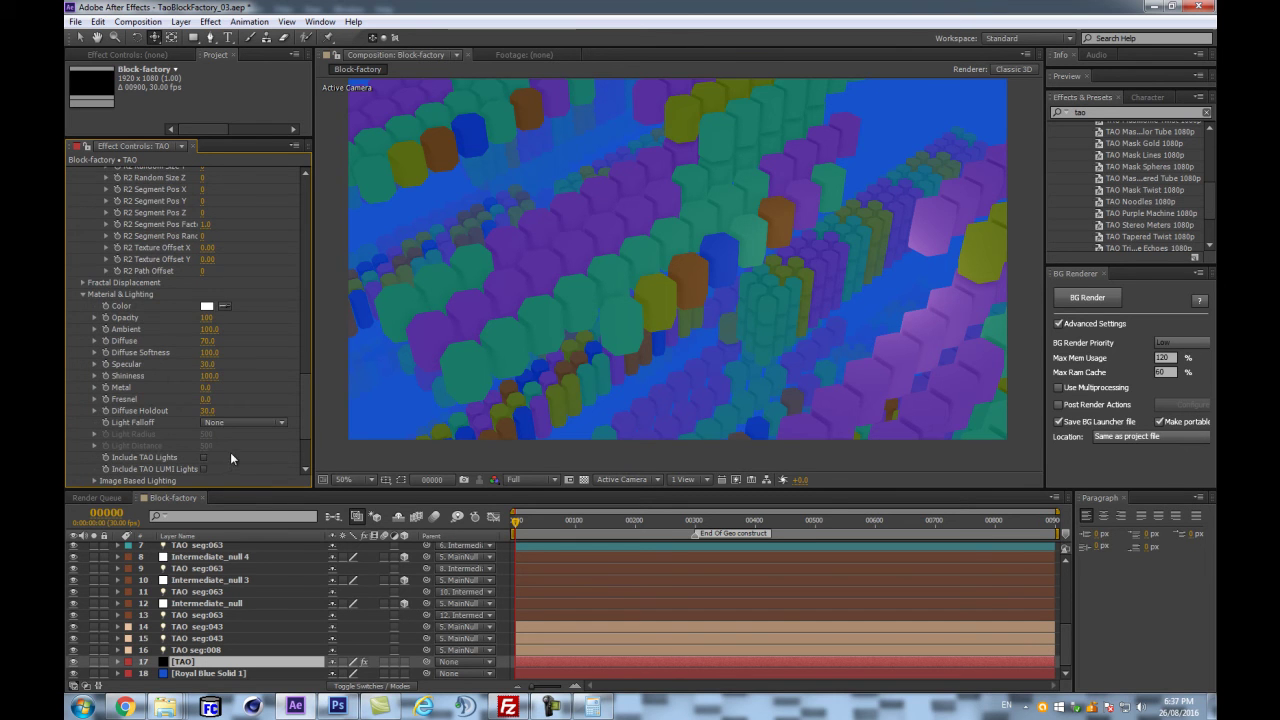
scroll(230, 458, "down", 1)
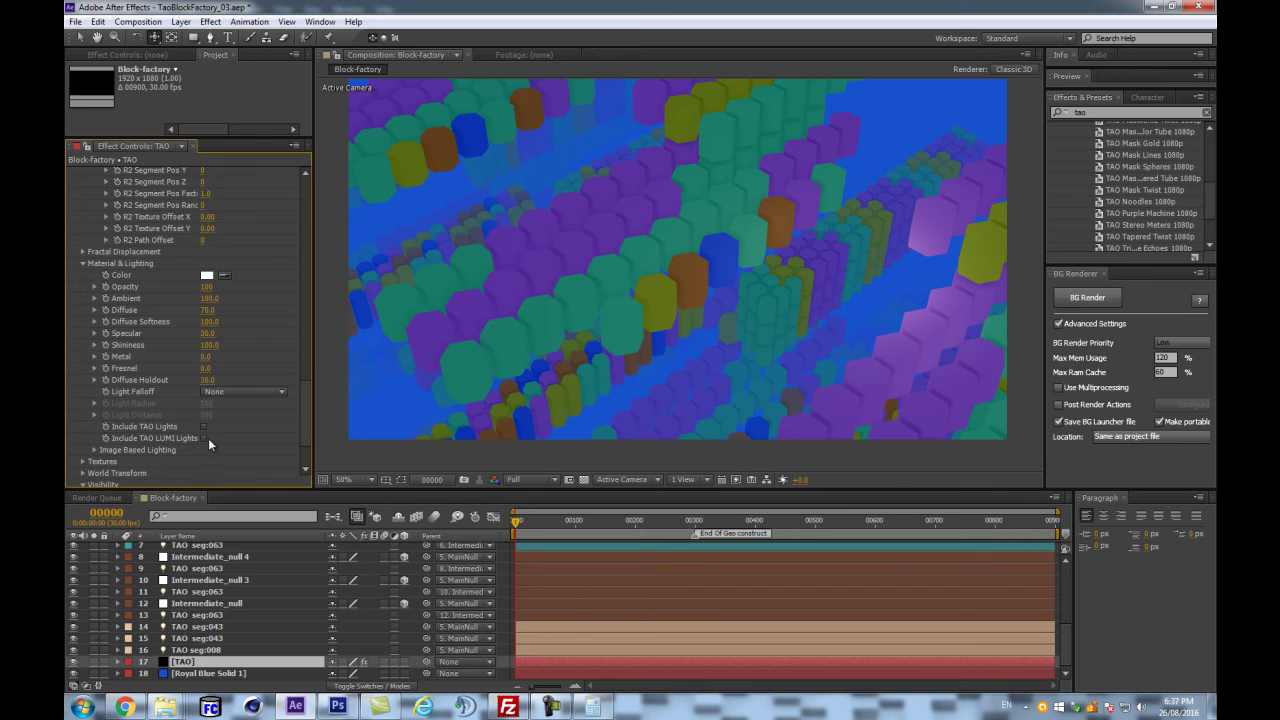
left_click(204, 438)
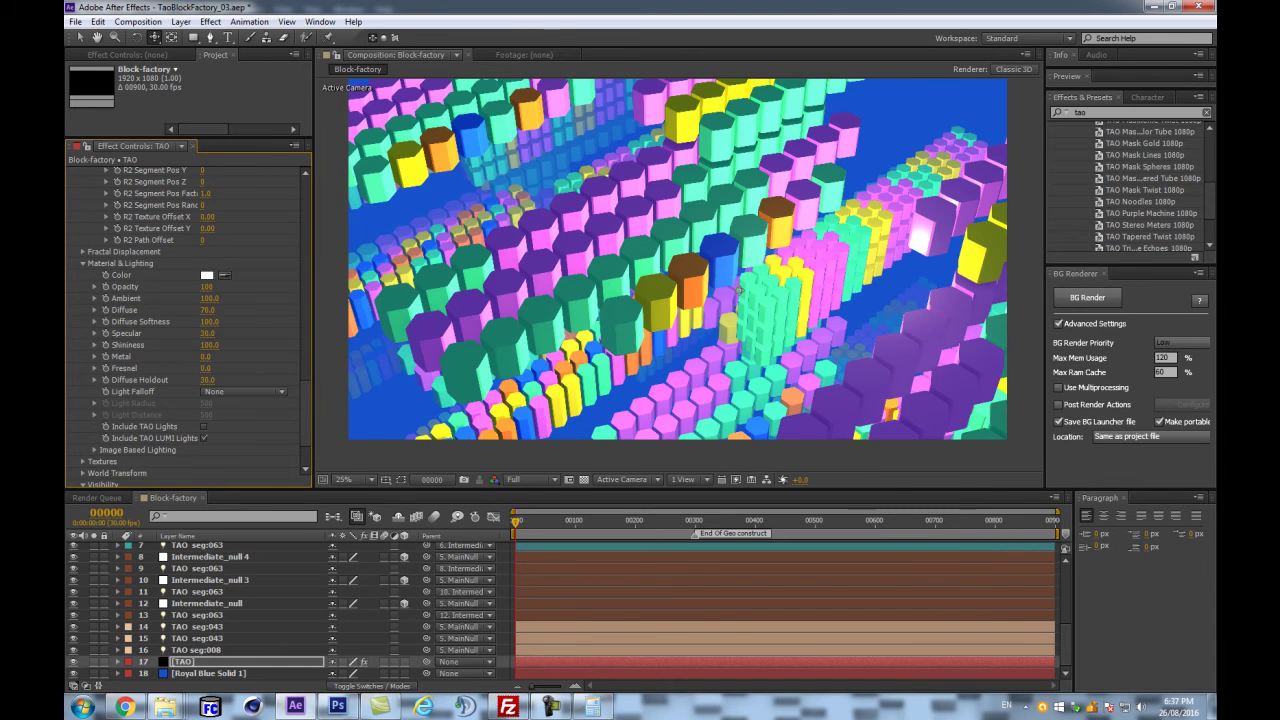
scroll(739, 290, "down", 2)
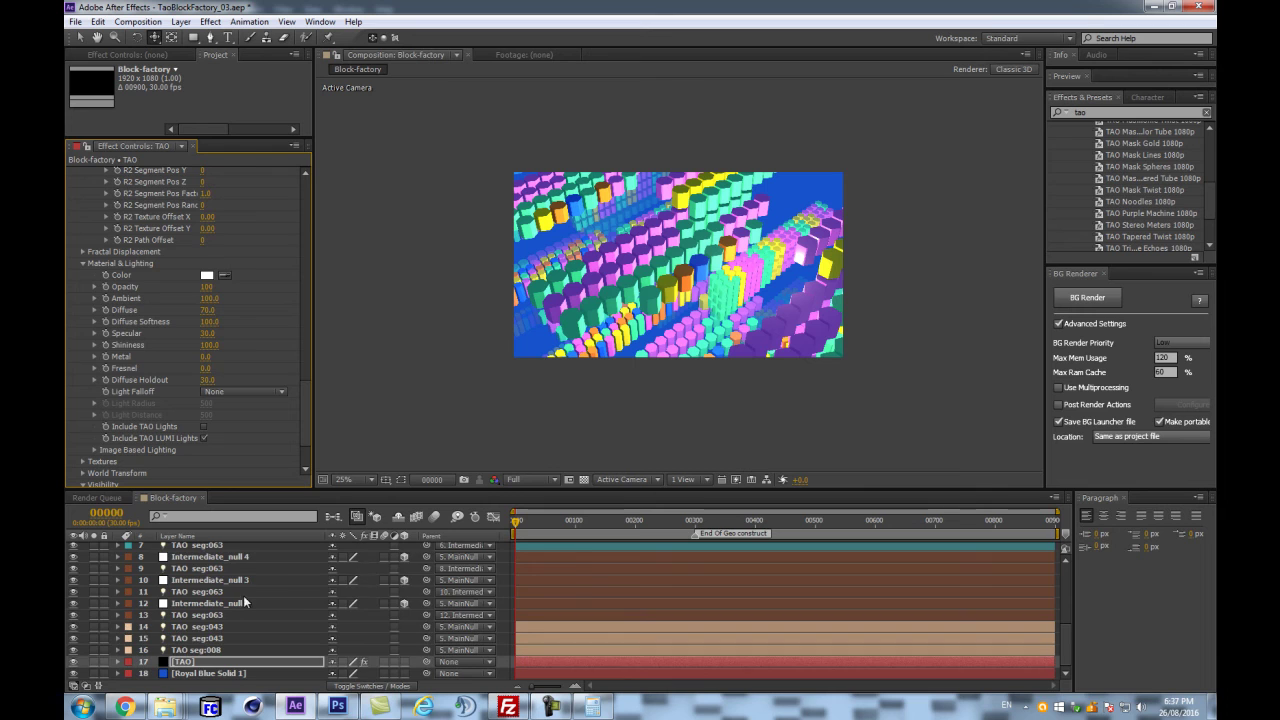
- Select the TAO LUMI light layer with its light options shown
scroll(240, 562, "up", 5)
left_click(243, 548)
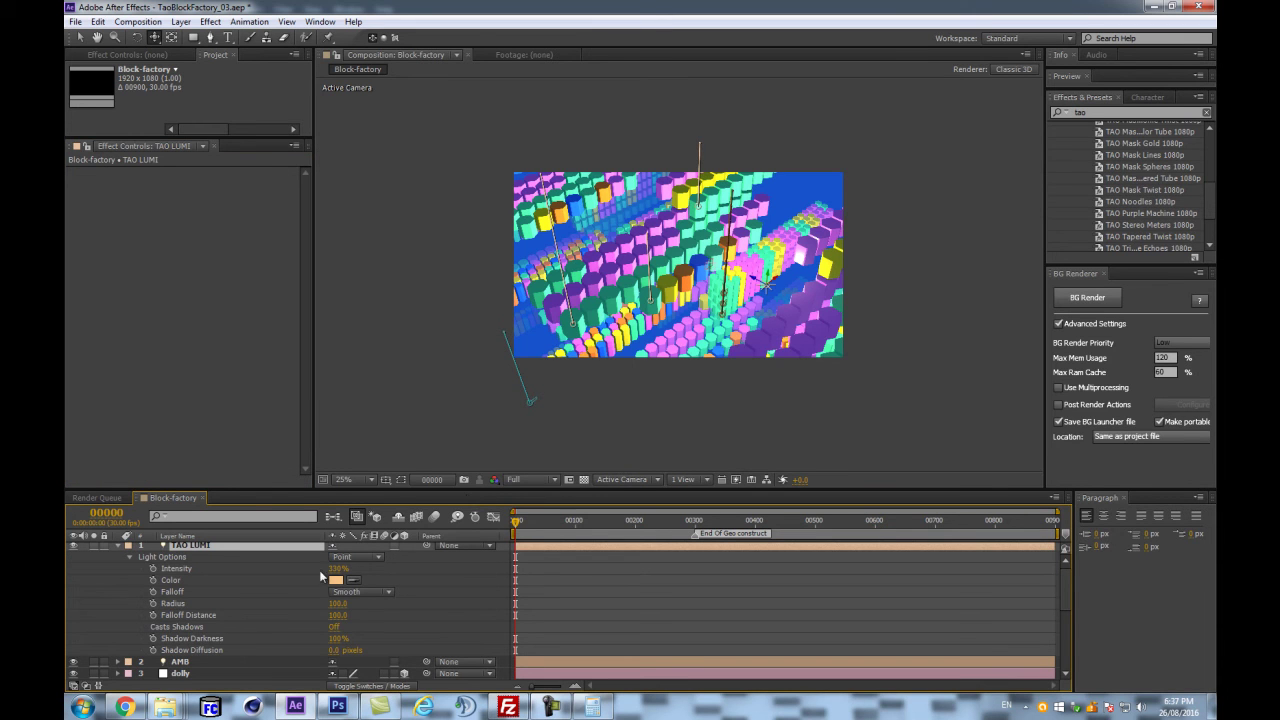
- Set the TAO LUMI light's intensity to 100% and hide the layer controls in the composition view
left_click(334, 568)
type("100")
key("Return")
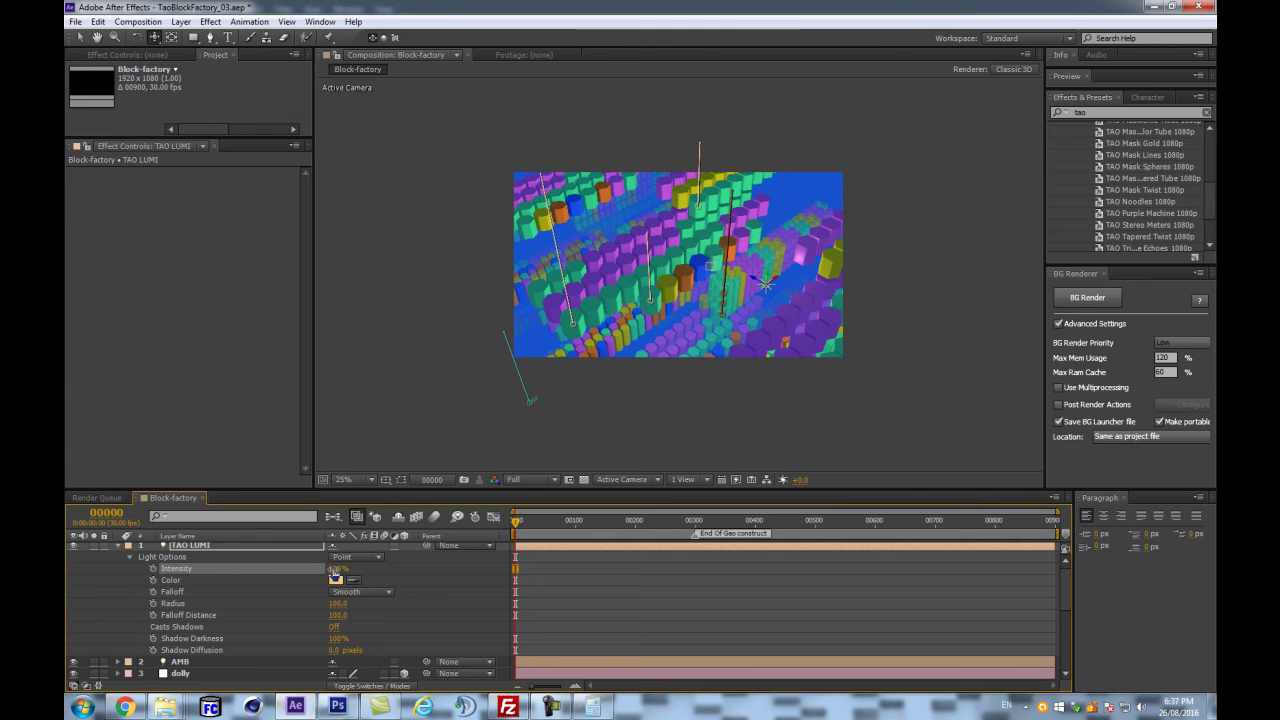
key("ctrl+shift+h")
scroll(750, 286, "up", 1)
scroll(756, 278, "down", 1)
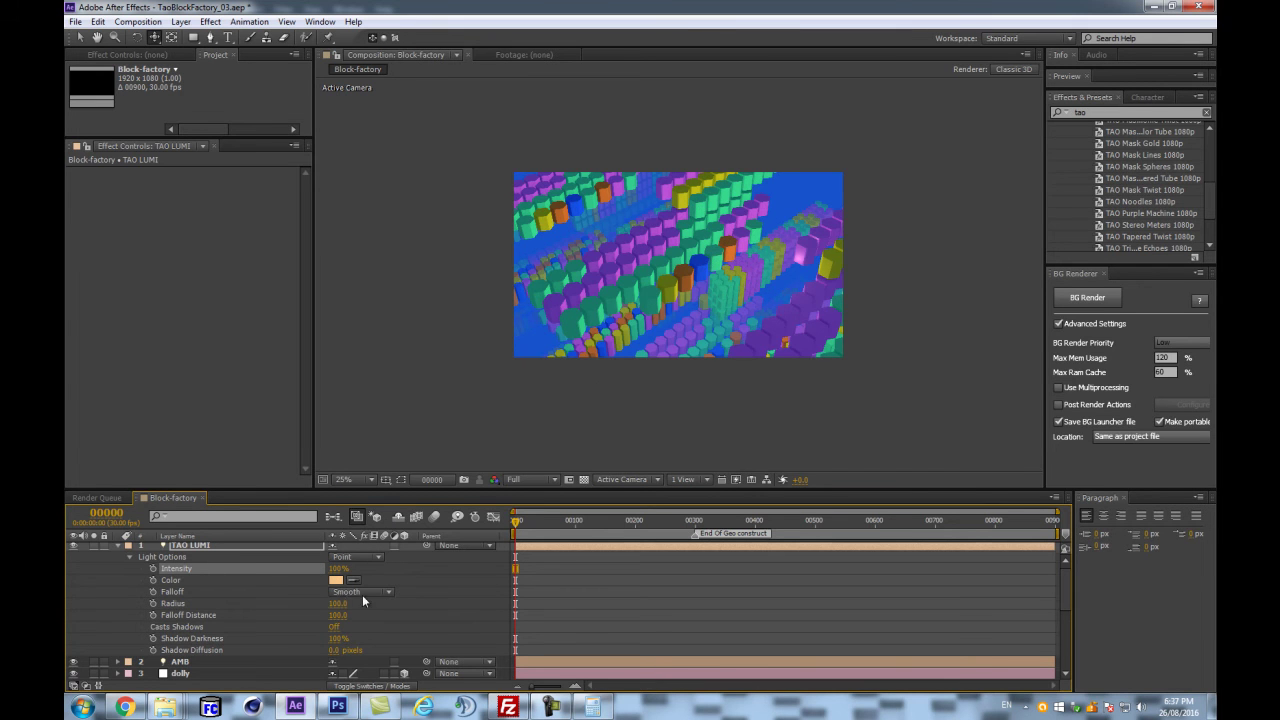
- Reveal the TAO LUMI light's position and set both its X and Y values to 540
left_click(240, 547)
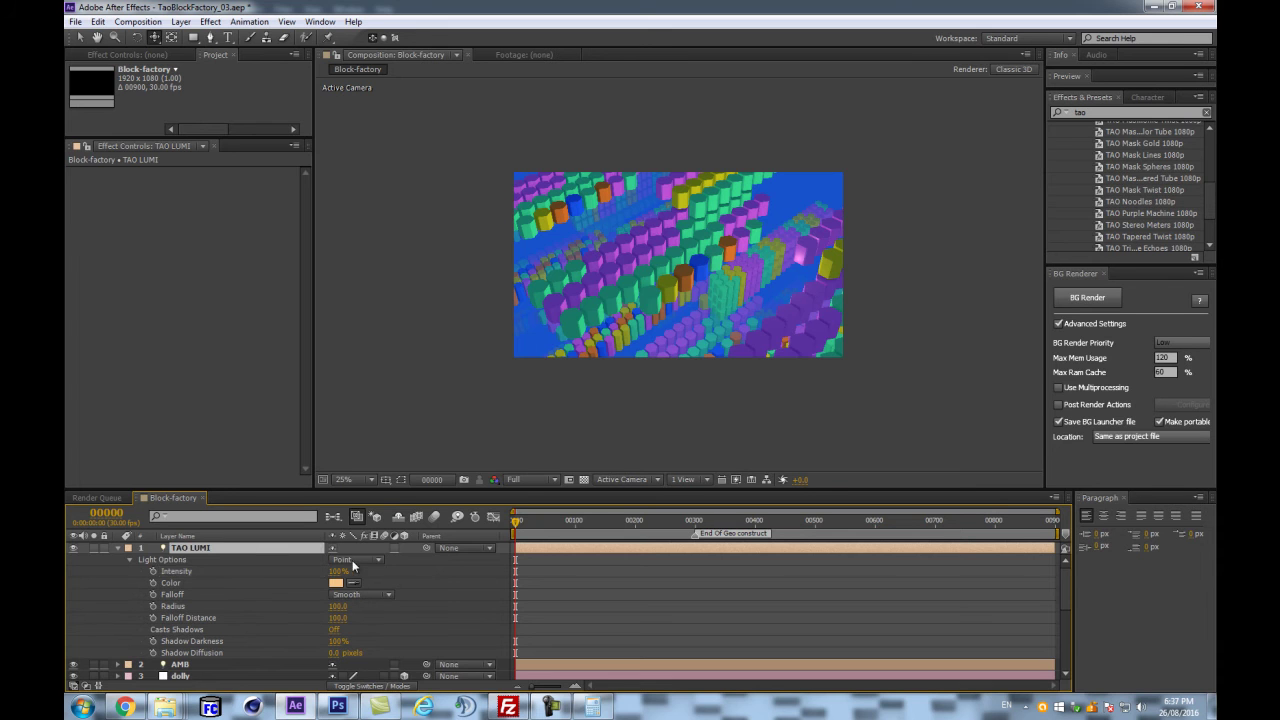
key("shift+p")
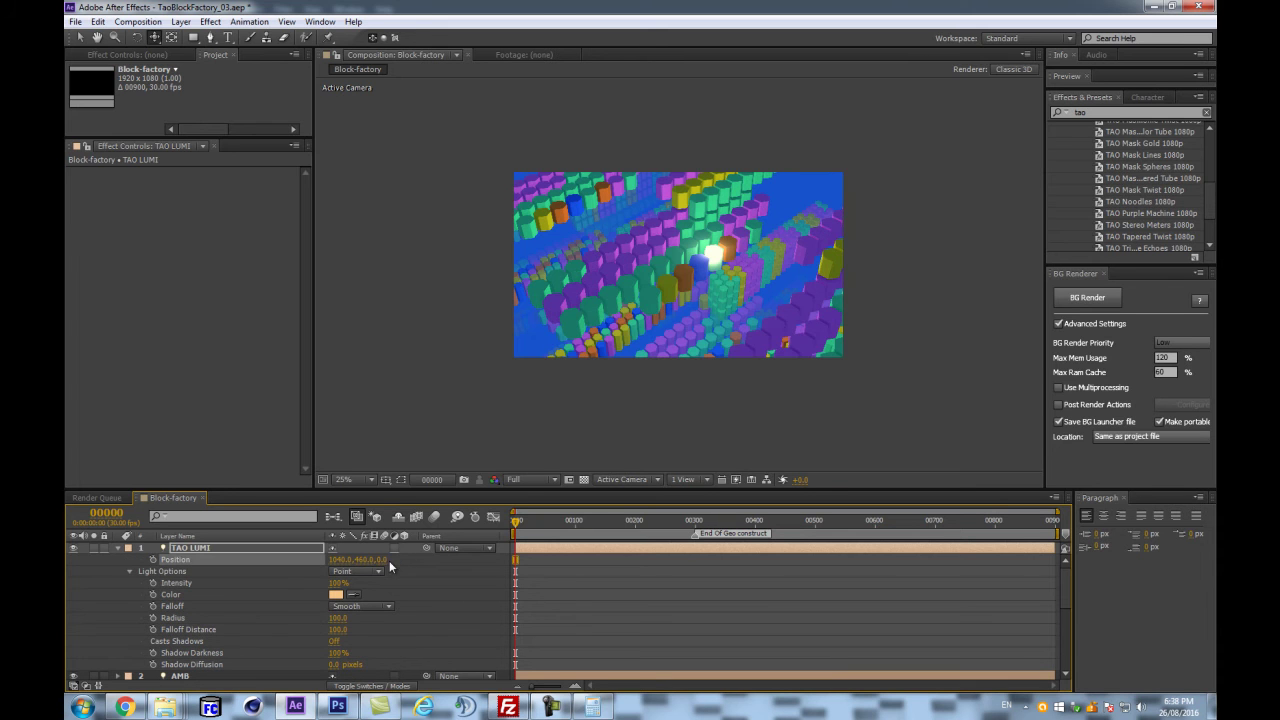
left_click(340, 560)
type("540")
key("Tab")
type("540")
key("Return")
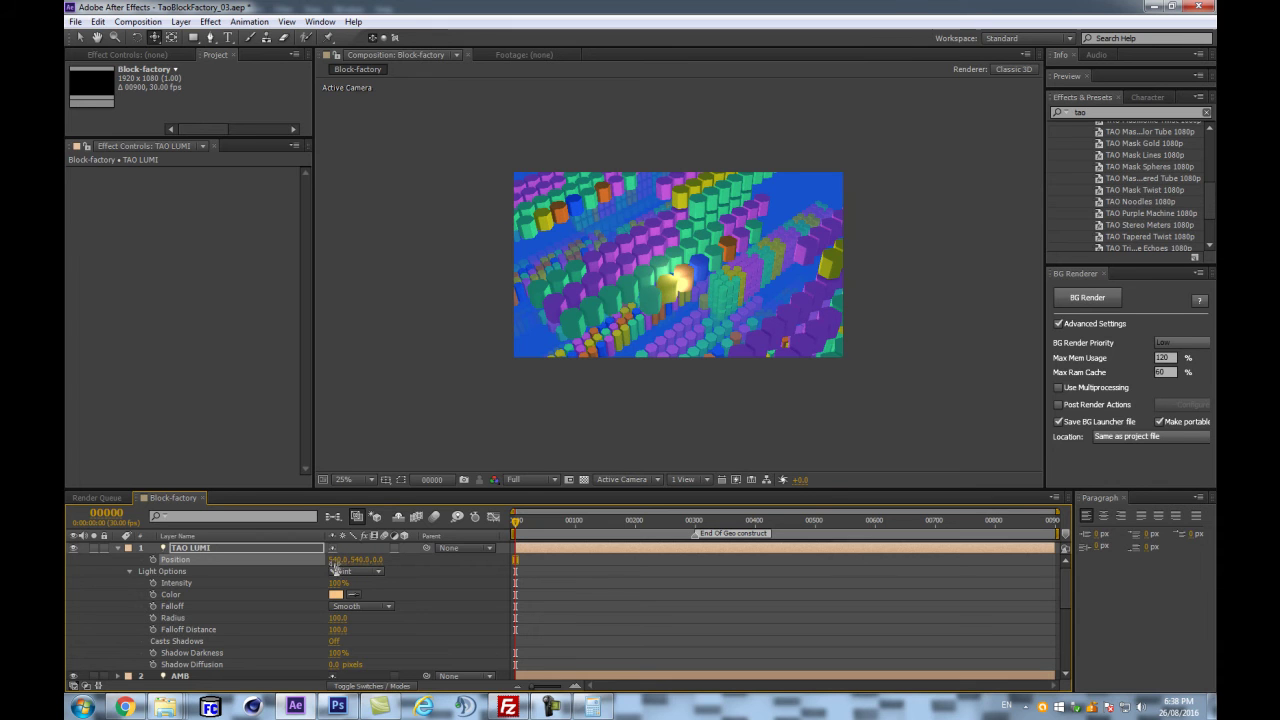
- Move the TAO LUMI light to X about -150 and Z about 630
left_click_drag(342, 561, 300, 573)
mouse_move(380, 559)
left_mouse_down()
mouse_move(328, 568)
mouse_move(366, 557)
left_mouse_up()
mouse_move(390, 549)
left_mouse_down()
mouse_move(428, 538)
mouse_move(409, 546)
left_mouse_up()
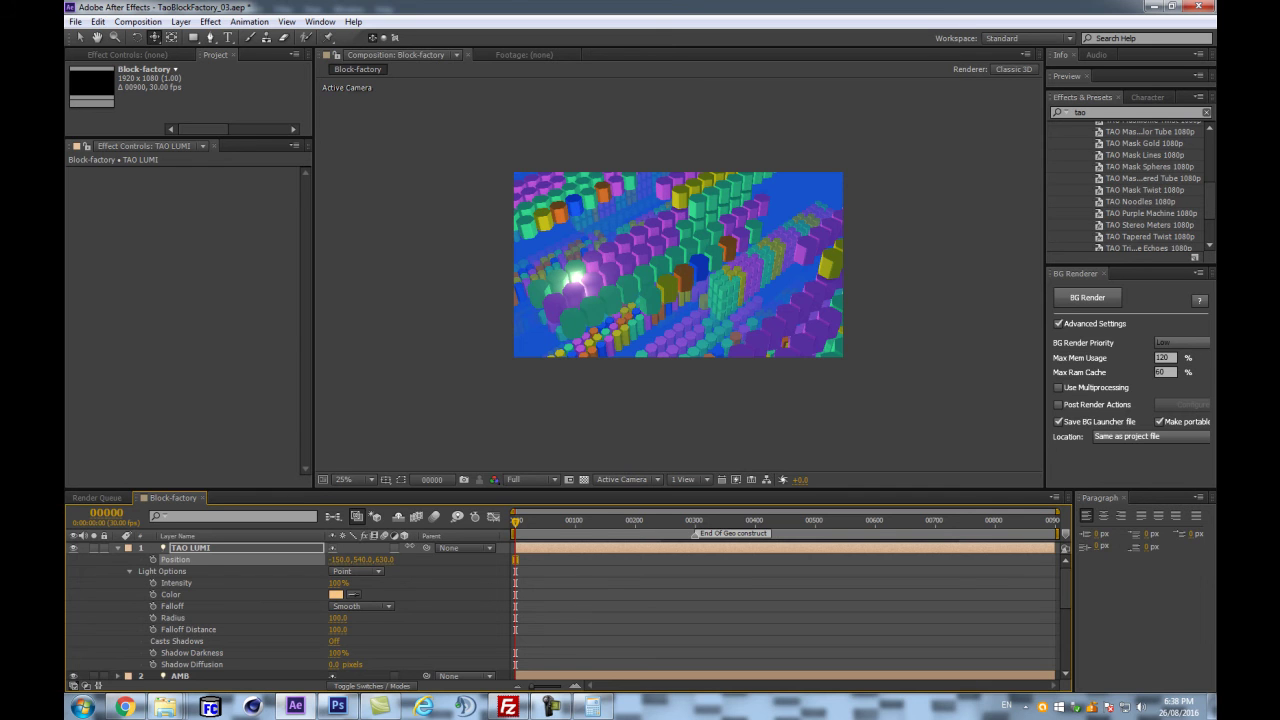
key("period")
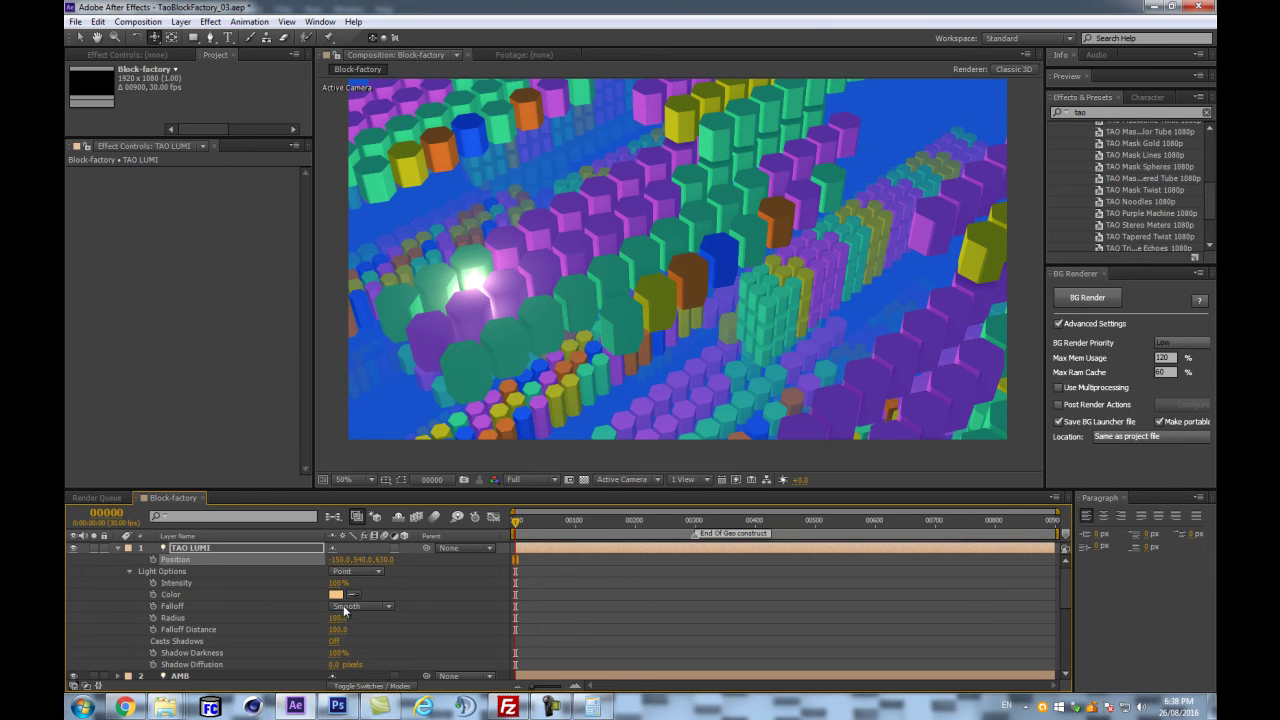
- Increase the TAO LUMI light's radius to about 230 and reposition it at about -150, 900, 470
left_click_drag(343, 616, 349, 617)
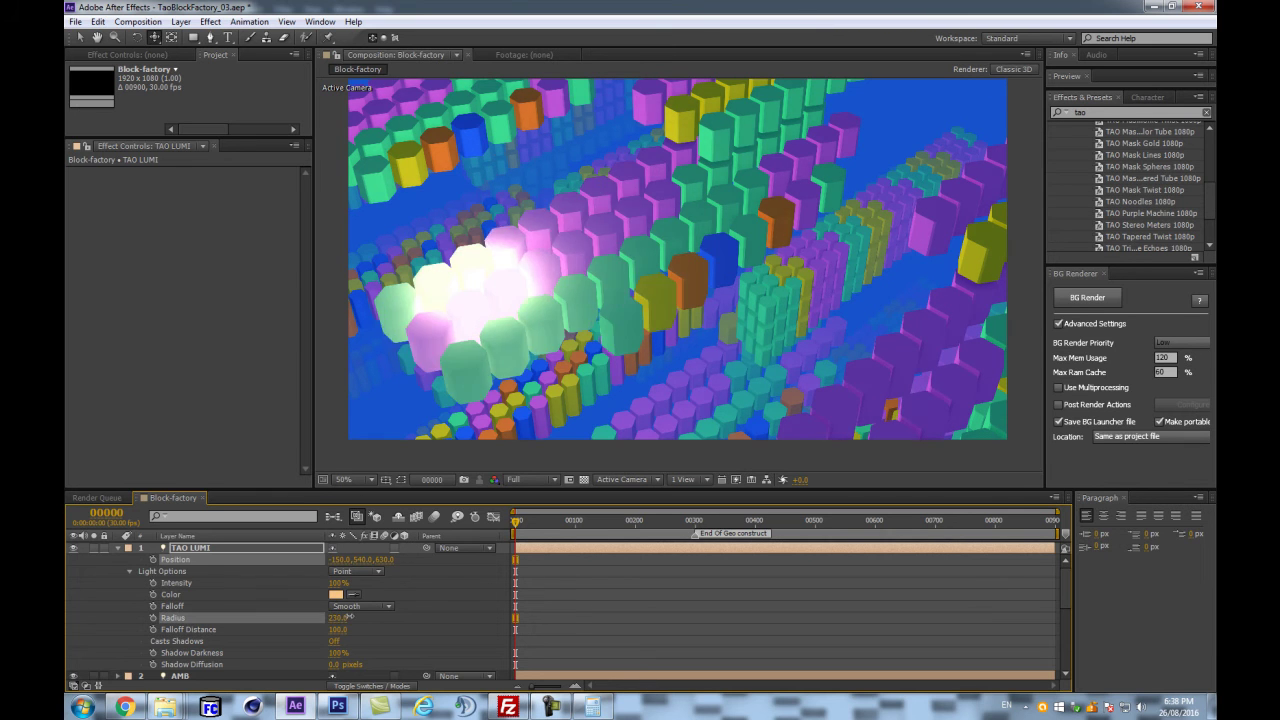
mouse_move(404, 556)
left_mouse_down()
mouse_move(435, 549)
mouse_move(372, 560)
mouse_move(420, 543)
mouse_move(390, 548)
mouse_move(402, 547)
left_mouse_up()
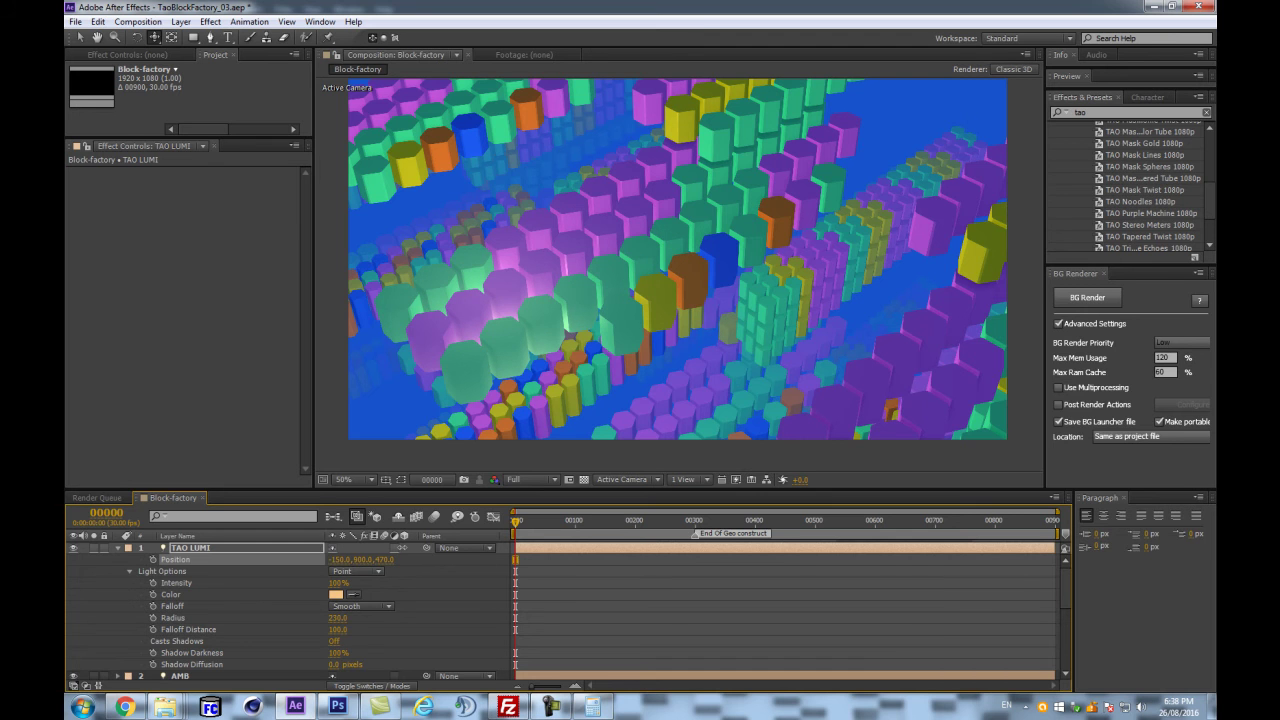
scroll(598, 362, "down", 2)
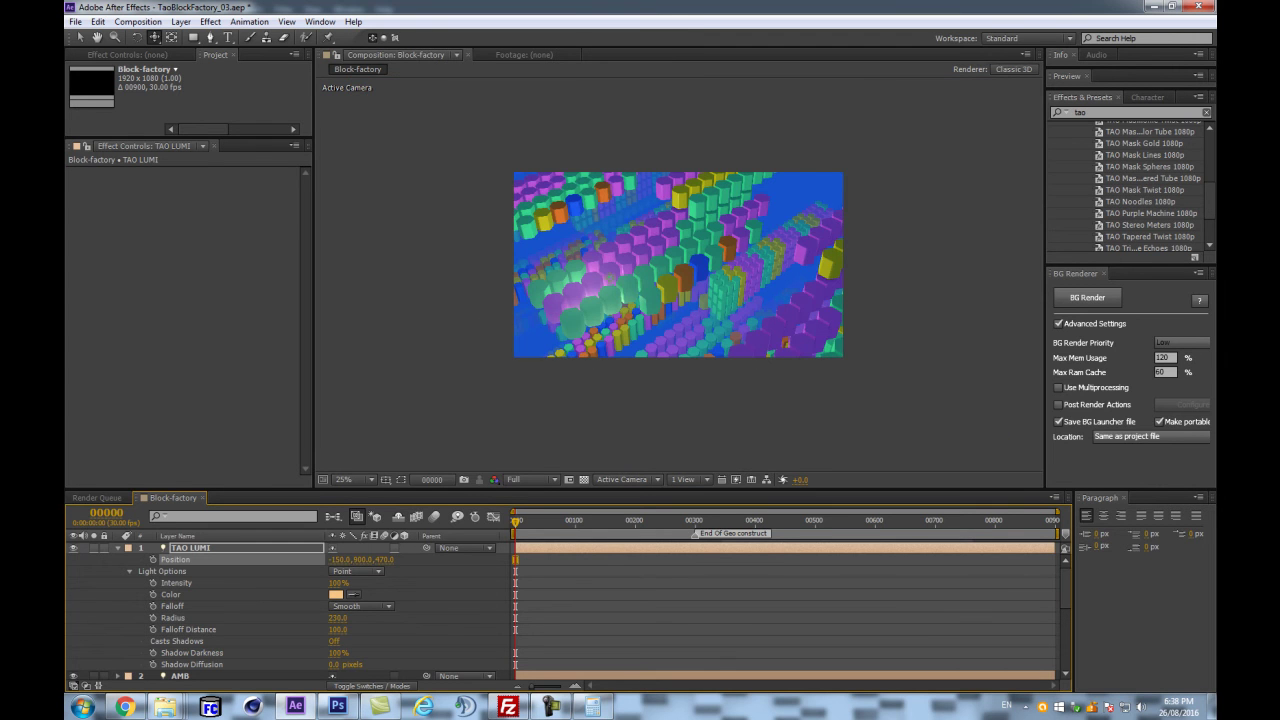
key("period")
key("period")
- Duplicate the TAO LUMI light and move the copy to about 3900, 2170, 420
left_click(191, 548)
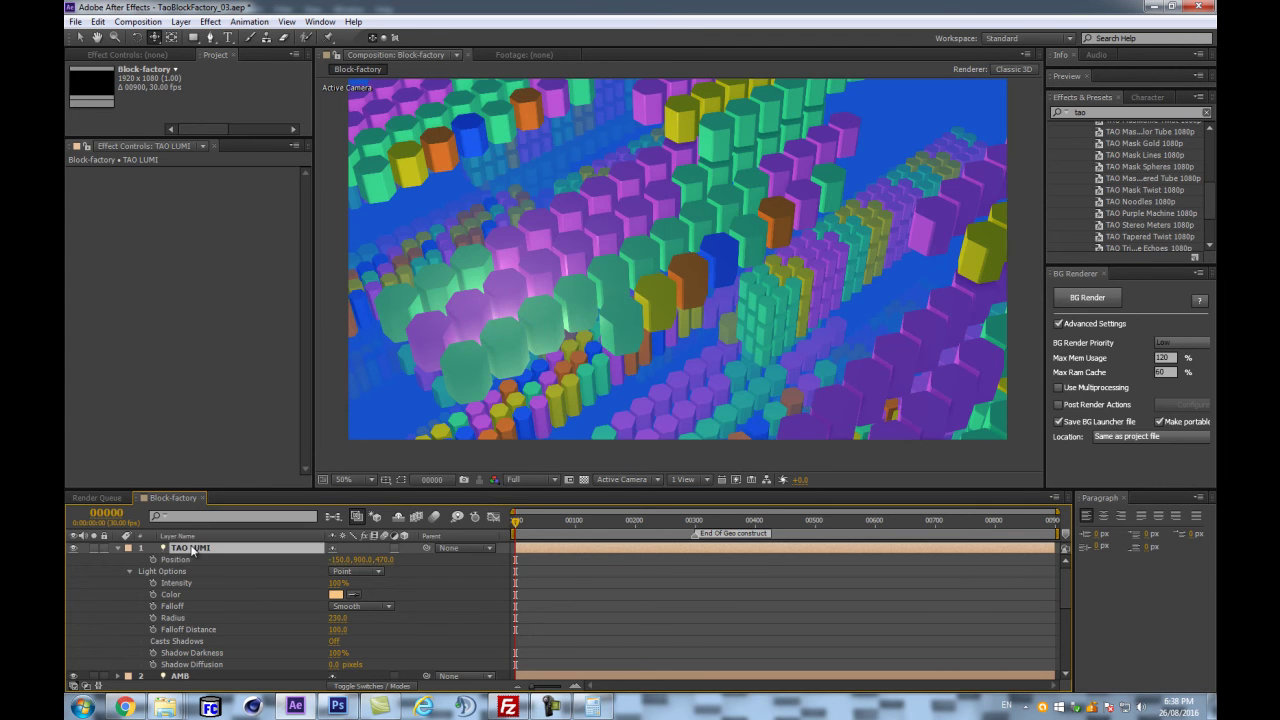
key("ctrl+d")
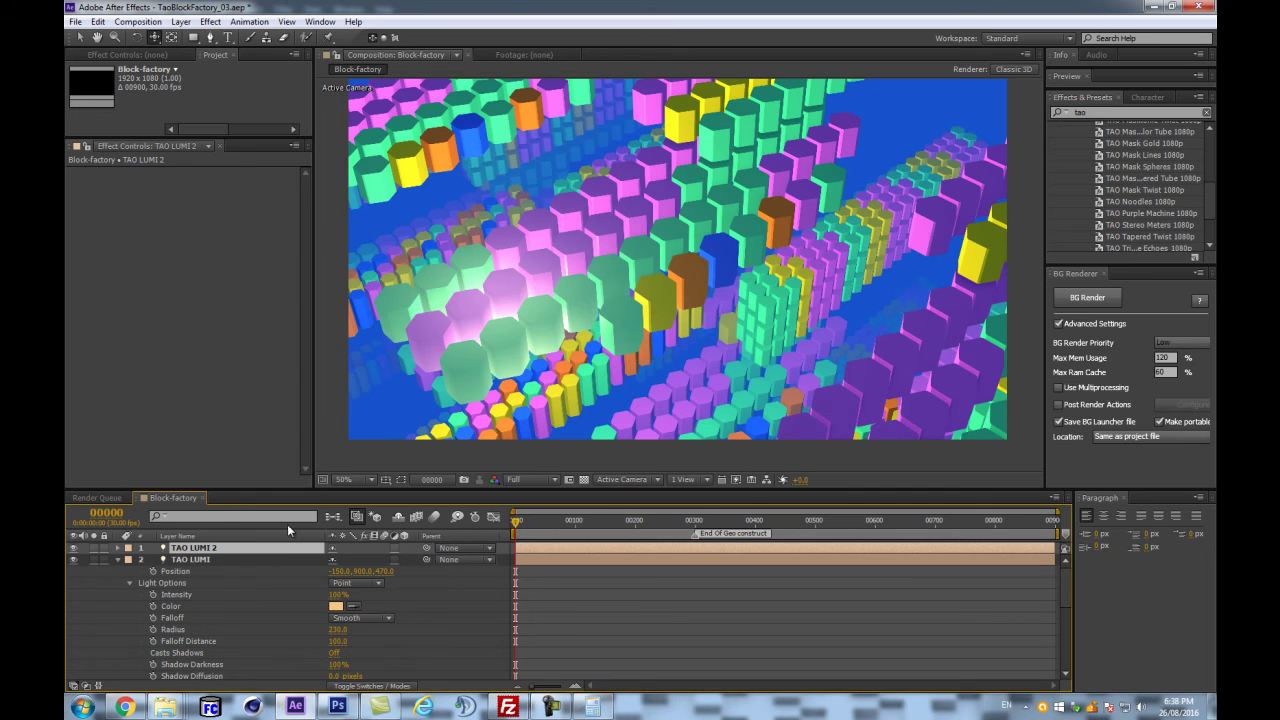
key("p")
left_click_drag(336, 559, 508, 515)
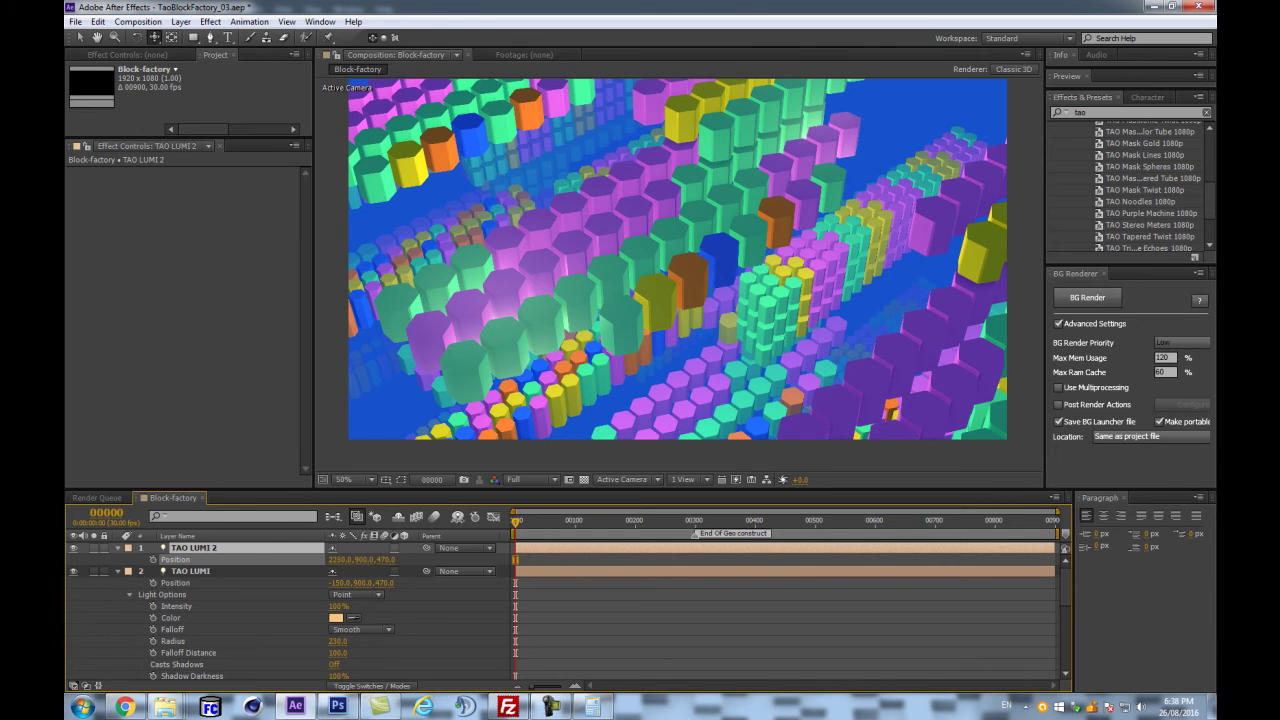
scroll(626, 361, "down", 1)
left_click_drag(385, 560, 440, 568)
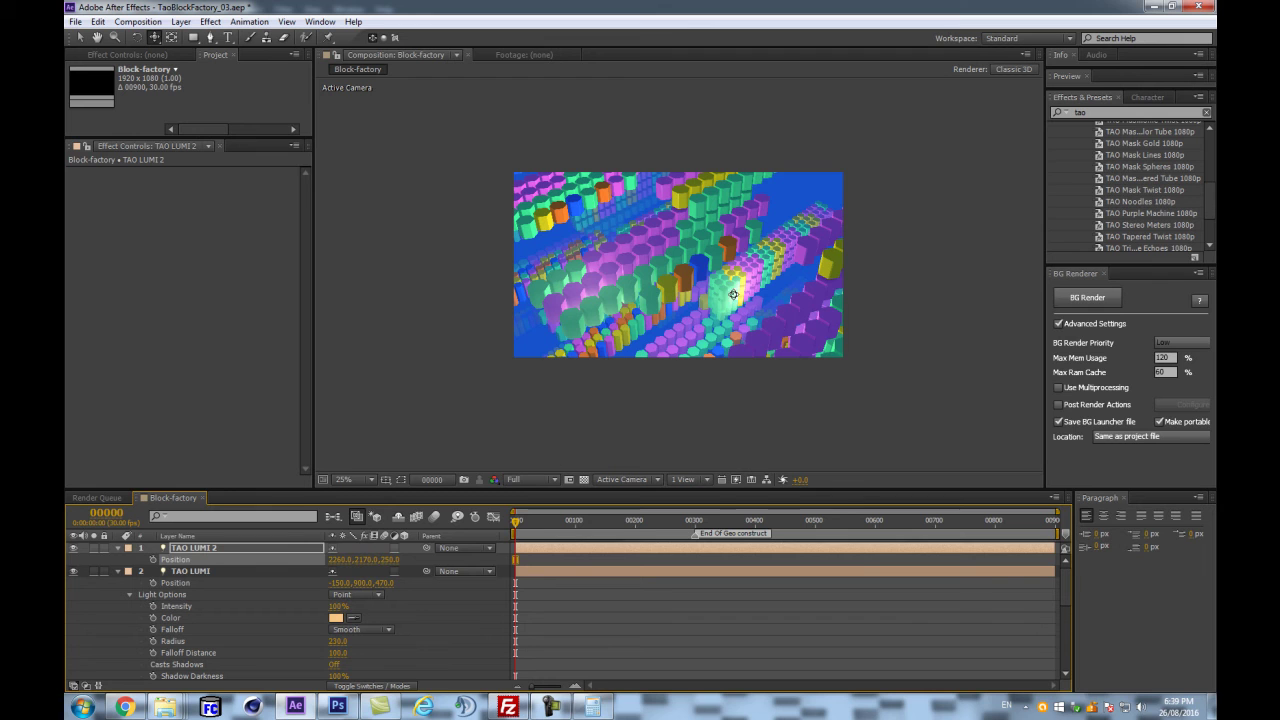
left_click_drag(396, 560, 424, 549)
left_click_drag(338, 560, 385, 560)
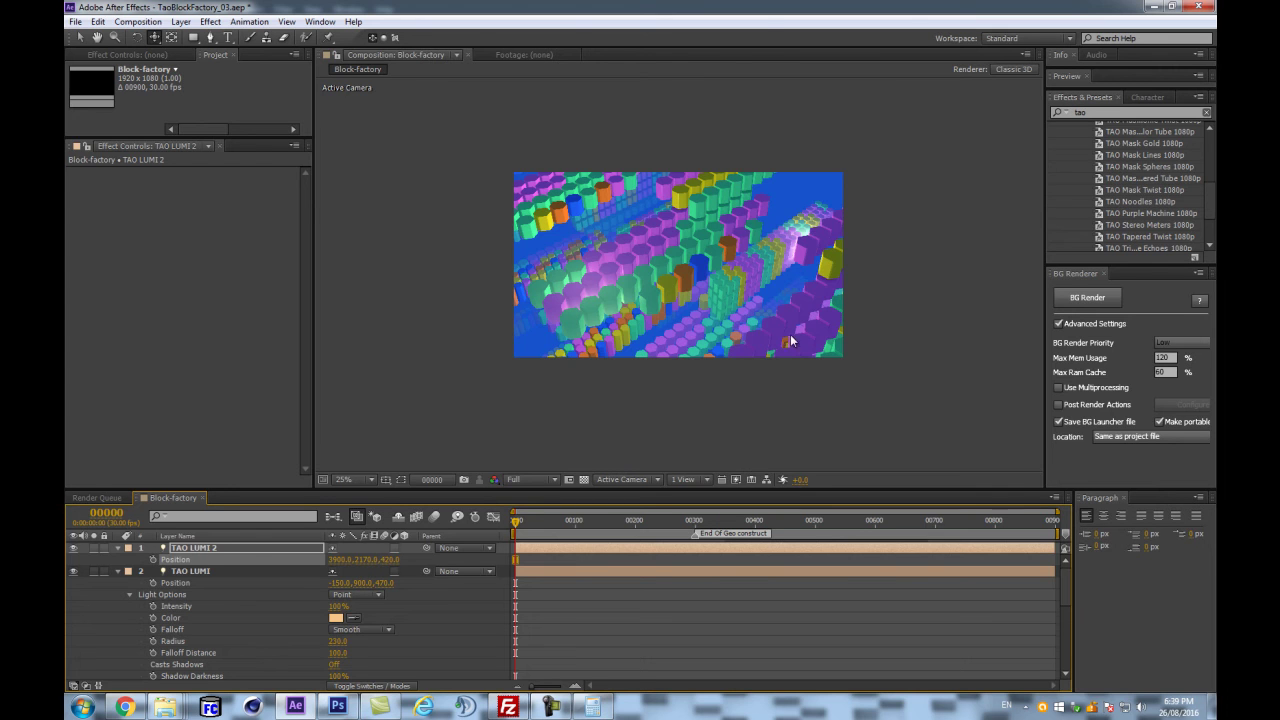
key("period")
- Collapse both light layers, duplicate TAO LUMI 2 and move the new copy to about 2830, 2070, 2890
left_click(118, 549)
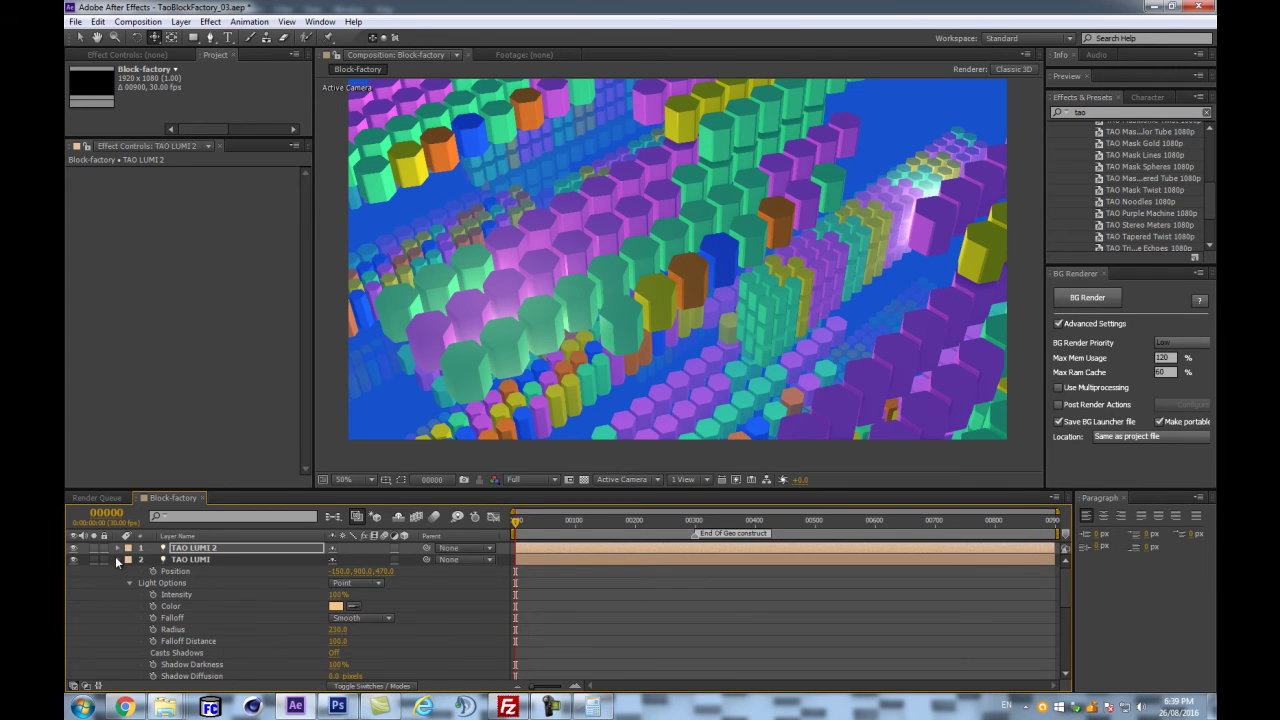
left_click(117, 560)
left_click(220, 558)
left_click(225, 550)
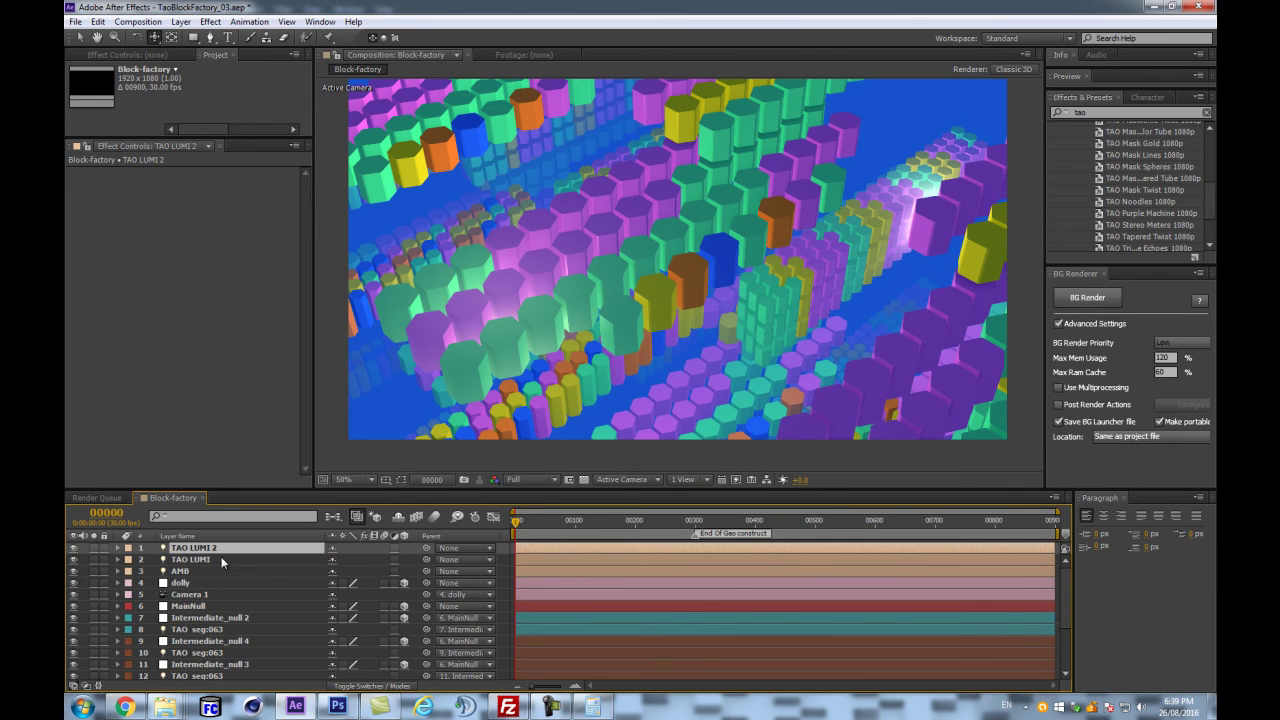
key("ctrl+d")
key("p")
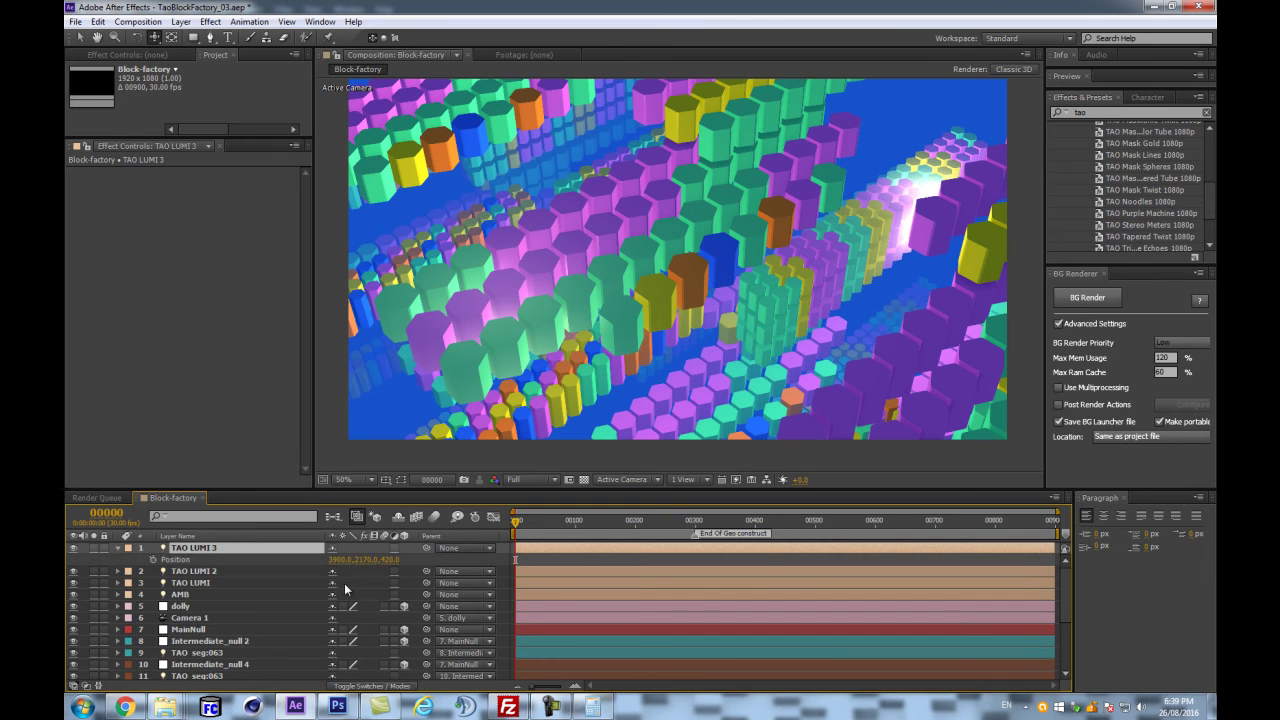
left_click_drag(340, 565, 243, 576)
left_click_drag(392, 559, 537, 539)
left_click_drag(592, 192, 600, 296)
mouse_move(361, 567)
left_mouse_down()
mouse_move(338, 568)
mouse_move(372, 557)
left_mouse_up()
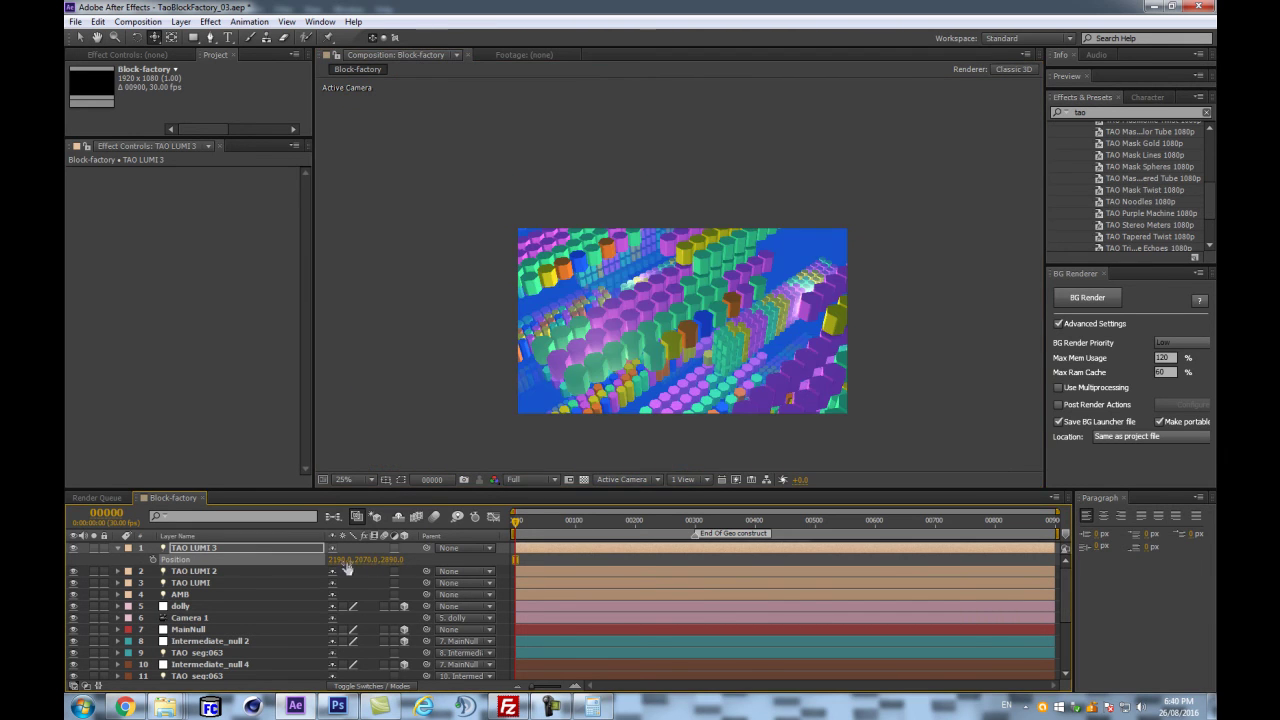
left_click_drag(342, 567, 383, 548)
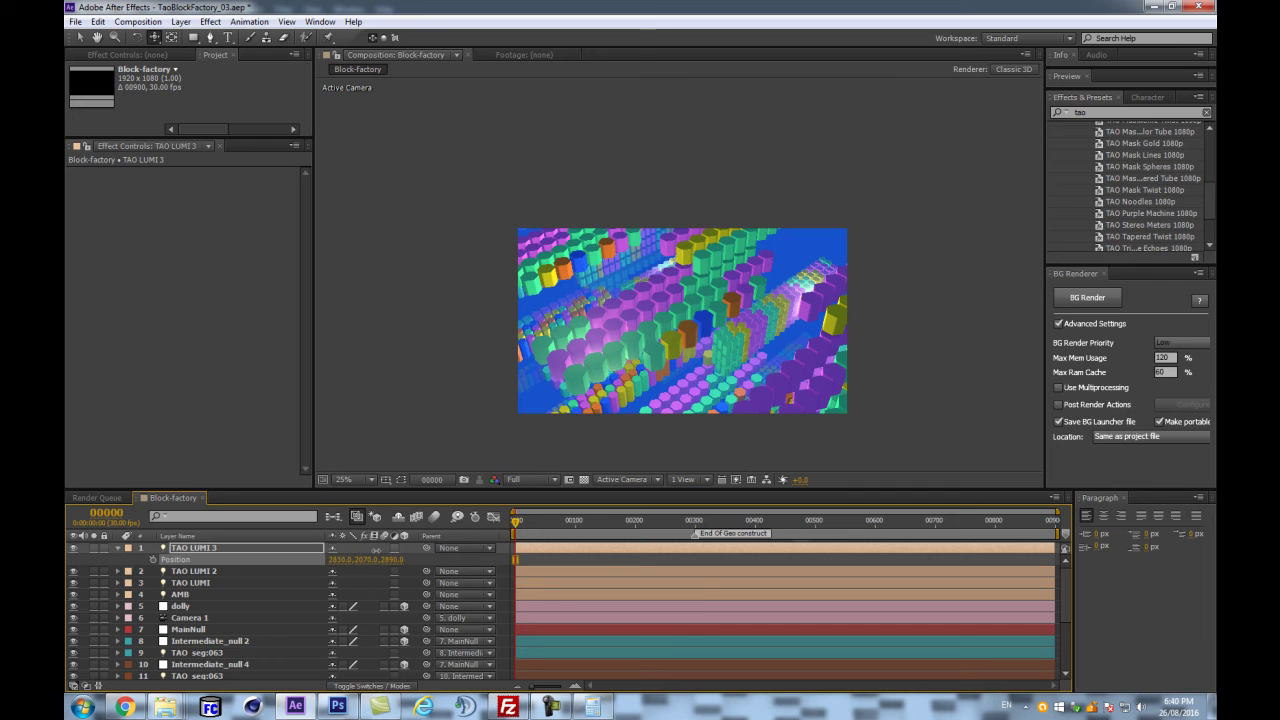
- Show the TAO layer's effect settings and save the project
scroll(240, 665, "down", 5)
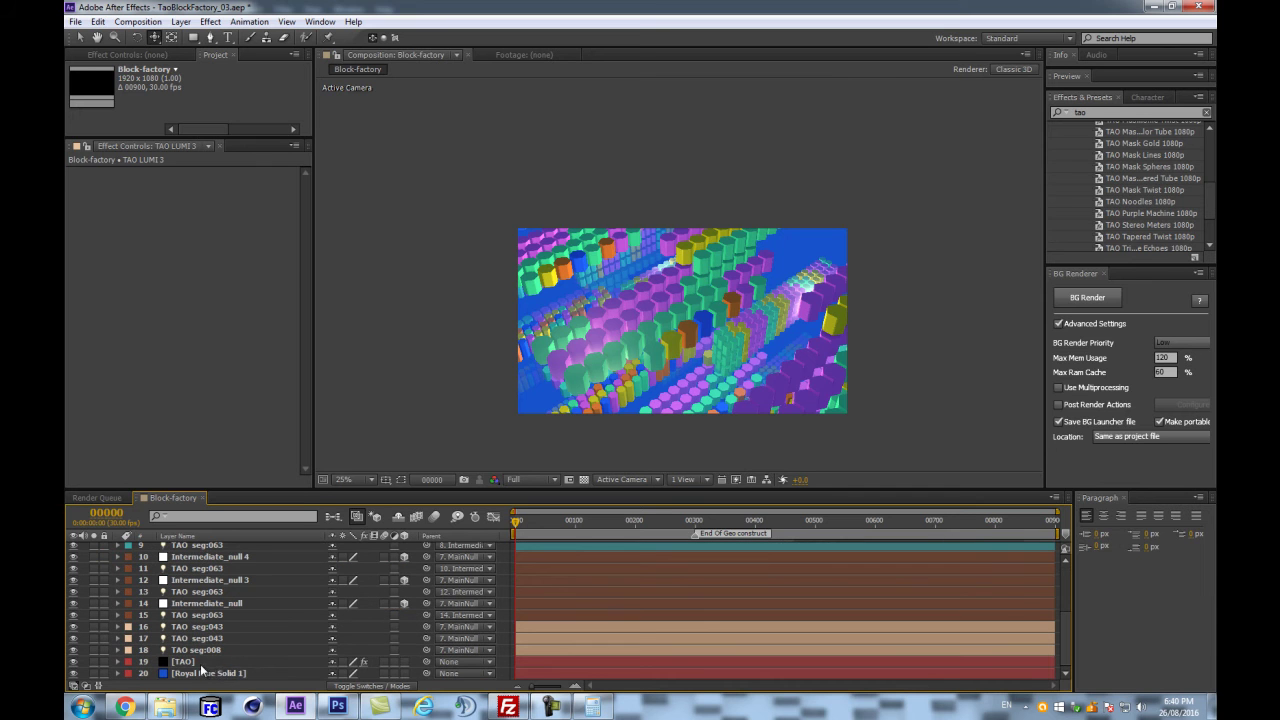
left_click(205, 661)
scroll(78, 310, "down", 10)
key("period")
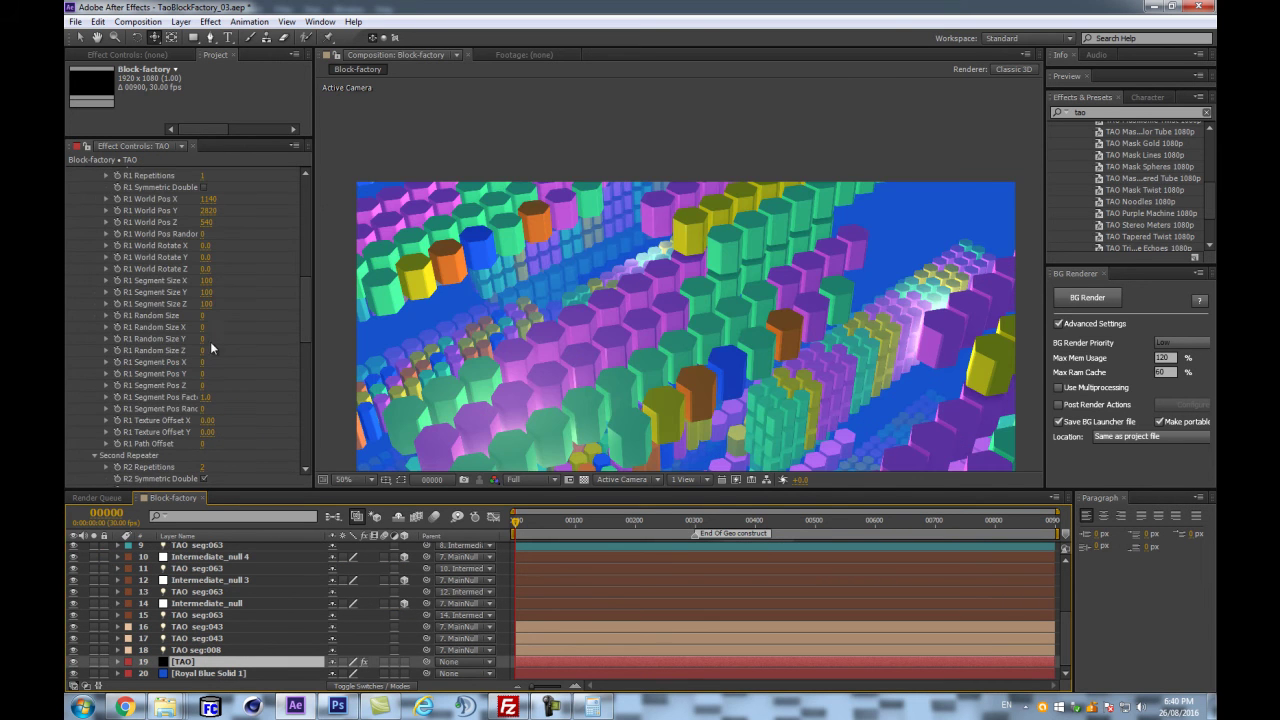
key("ctrl+s")
key("space")
left_click_drag(424, 314, 455, 236)
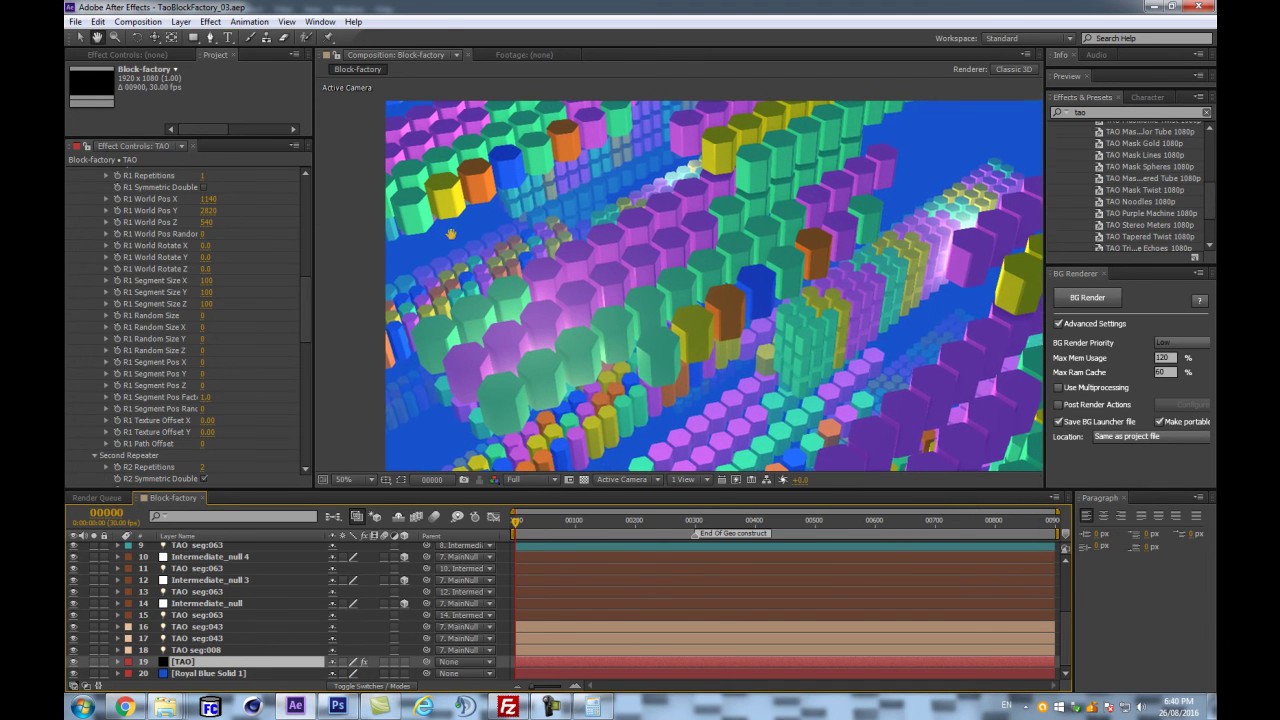
scroll(221, 391, "up", 4)
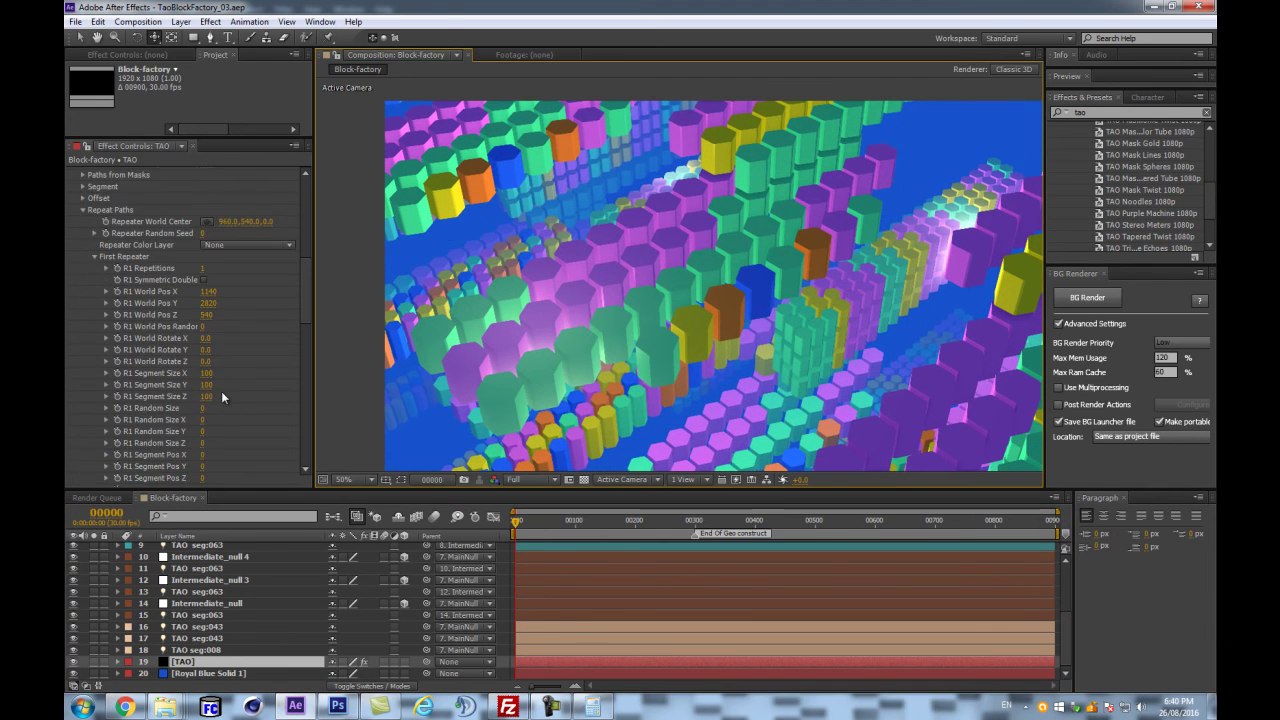
- Change the TAO LUMI 2 light's color to saturated orange FE9917
scroll(203, 627, "up", 3)
left_click(208, 549)
key("p")
left_click(195, 571)
left_click(118, 571)
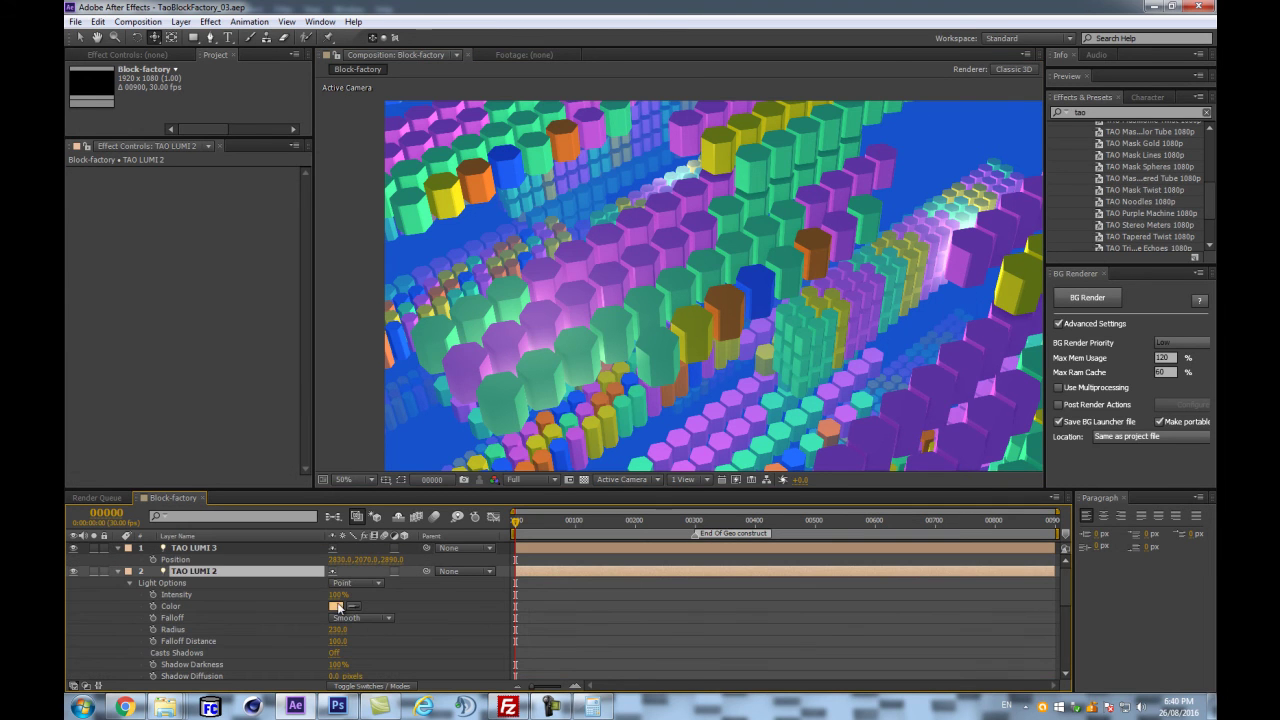
left_click(335, 606)
left_click(1020, 384)
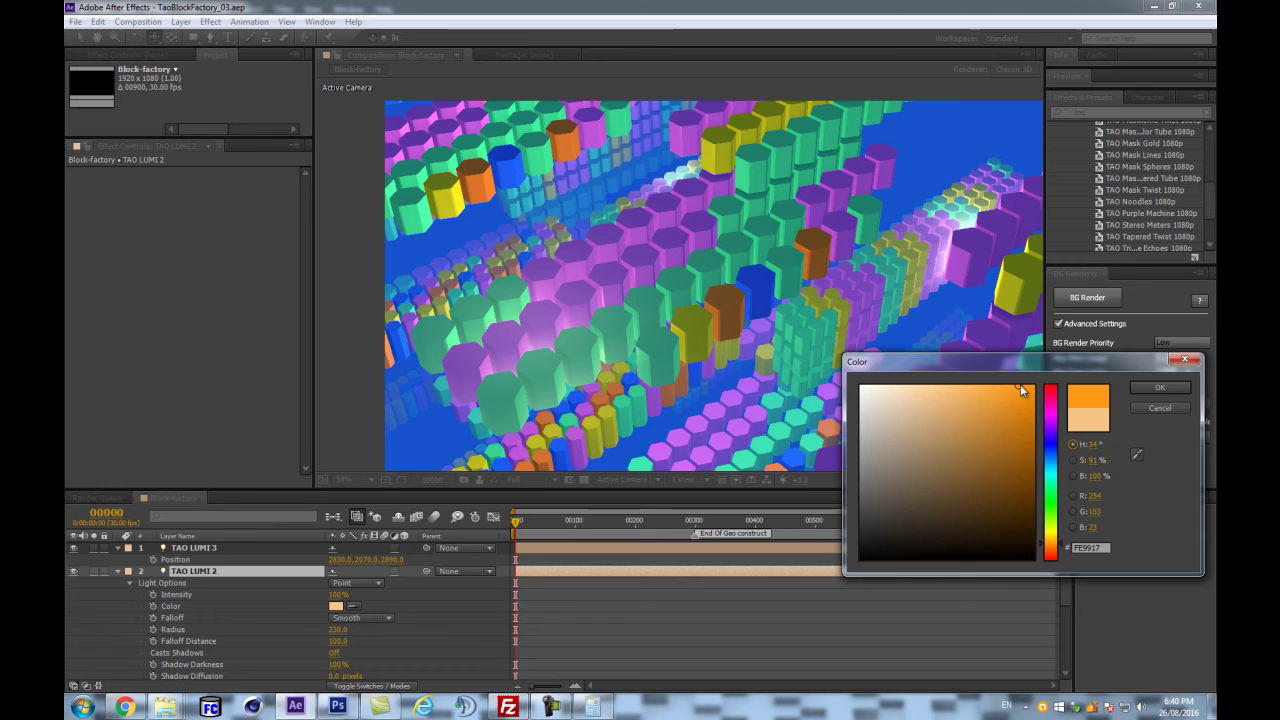
left_click(1159, 387)
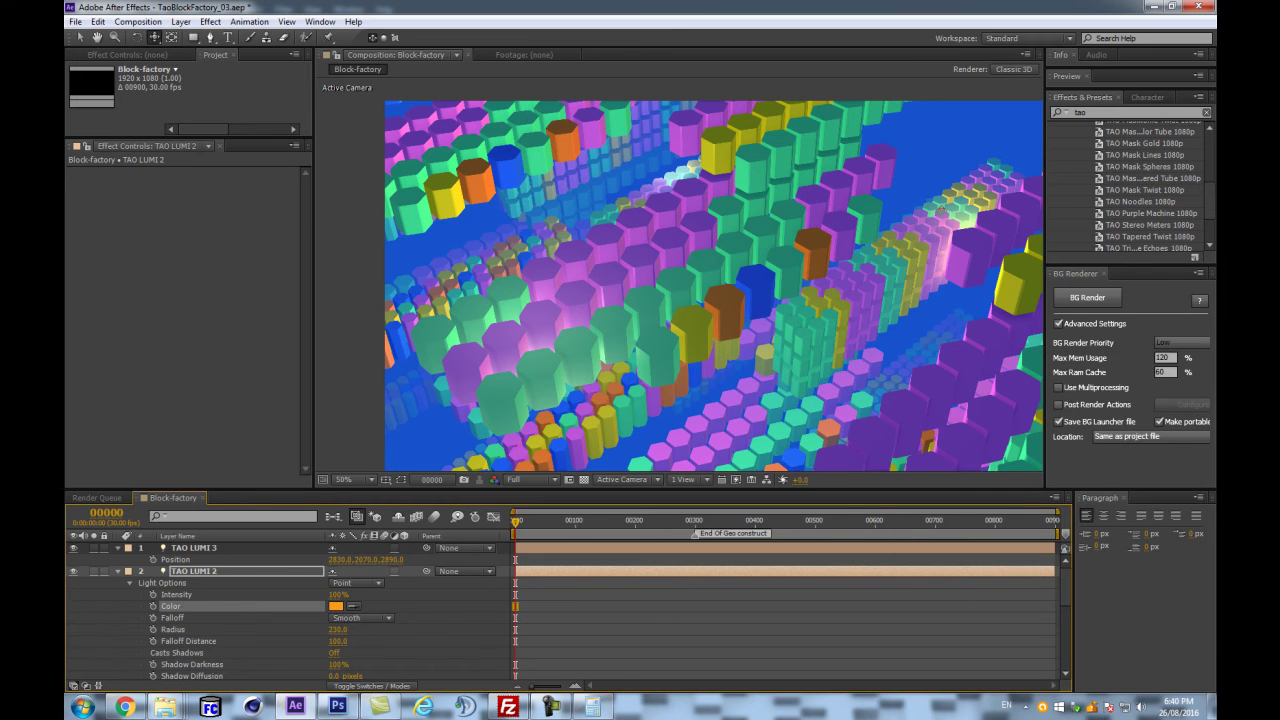
- Display the Material & Lighting settings of the TAO layer's effect
scroll(209, 664, "down", 5)
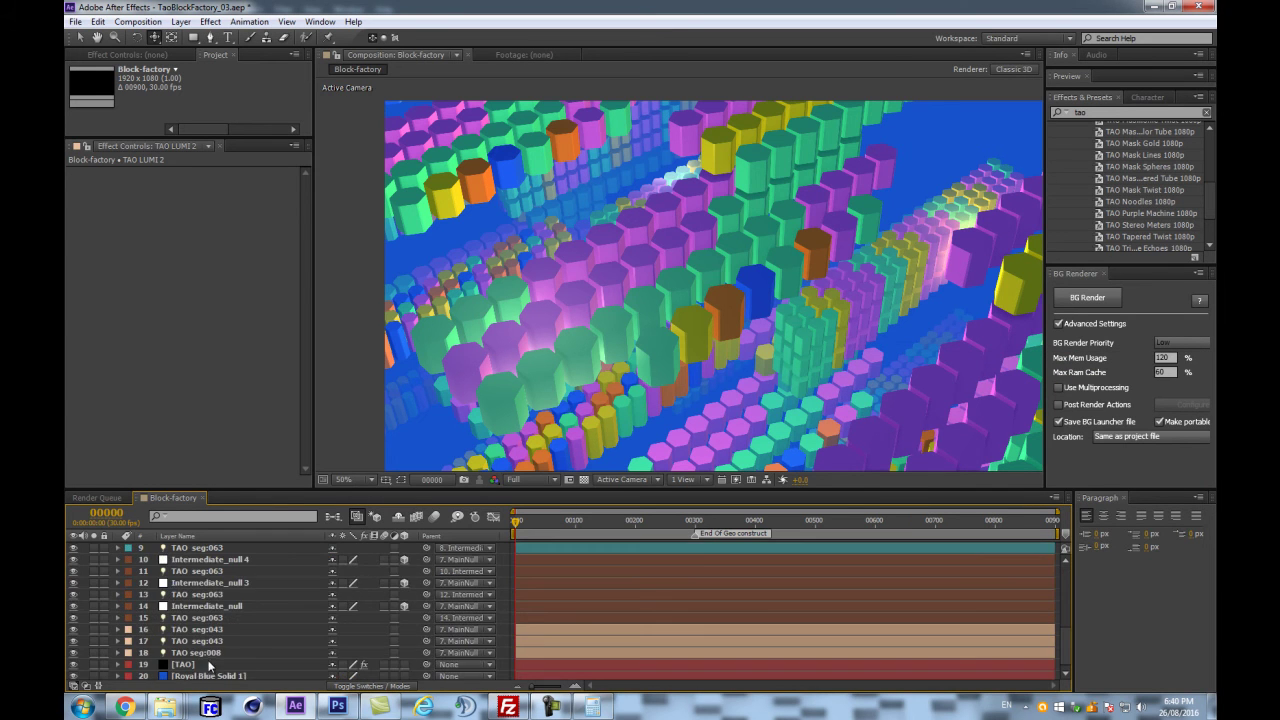
left_click(202, 666)
scroll(195, 397, "down", 5)
scroll(191, 395, "down", 15)
scroll(202, 334, "up", 2)
- Try an Ambient value of 0 in the TAO material, and undo the change
left_click(207, 287)
type("0")
key("Return")
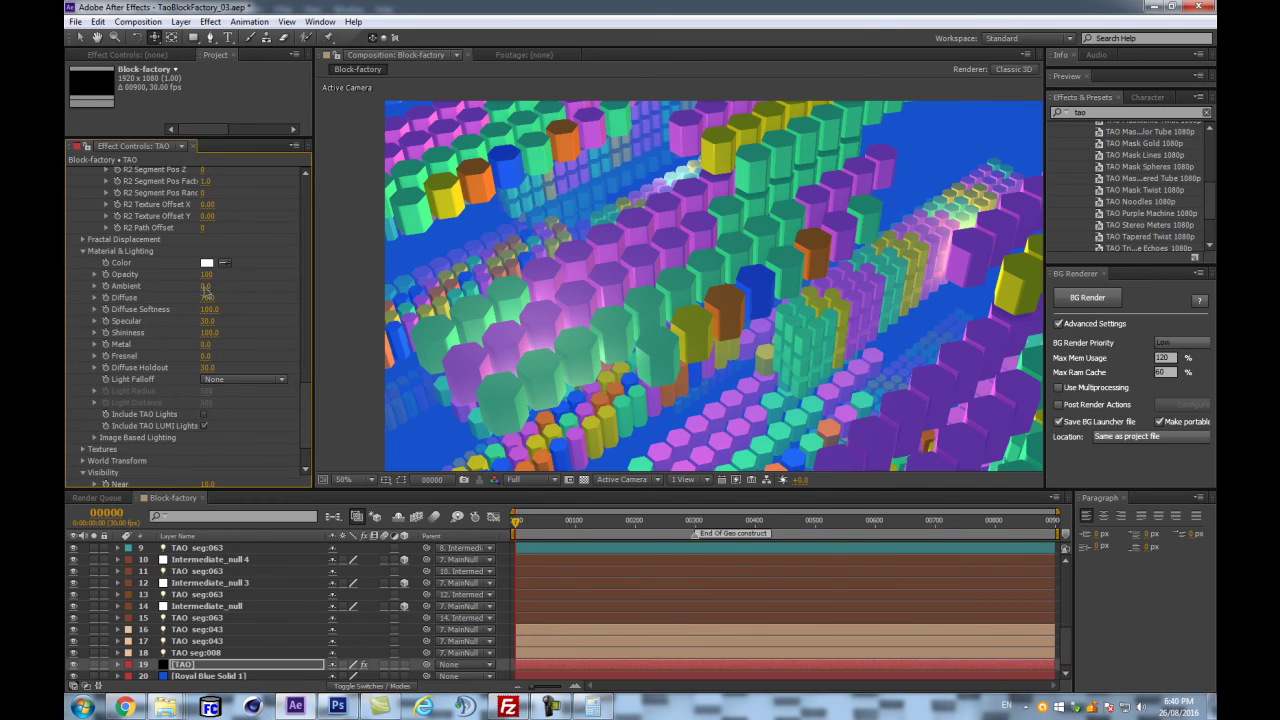
scroll(553, 272, "down", 4)
scroll(553, 272, "up", 4)
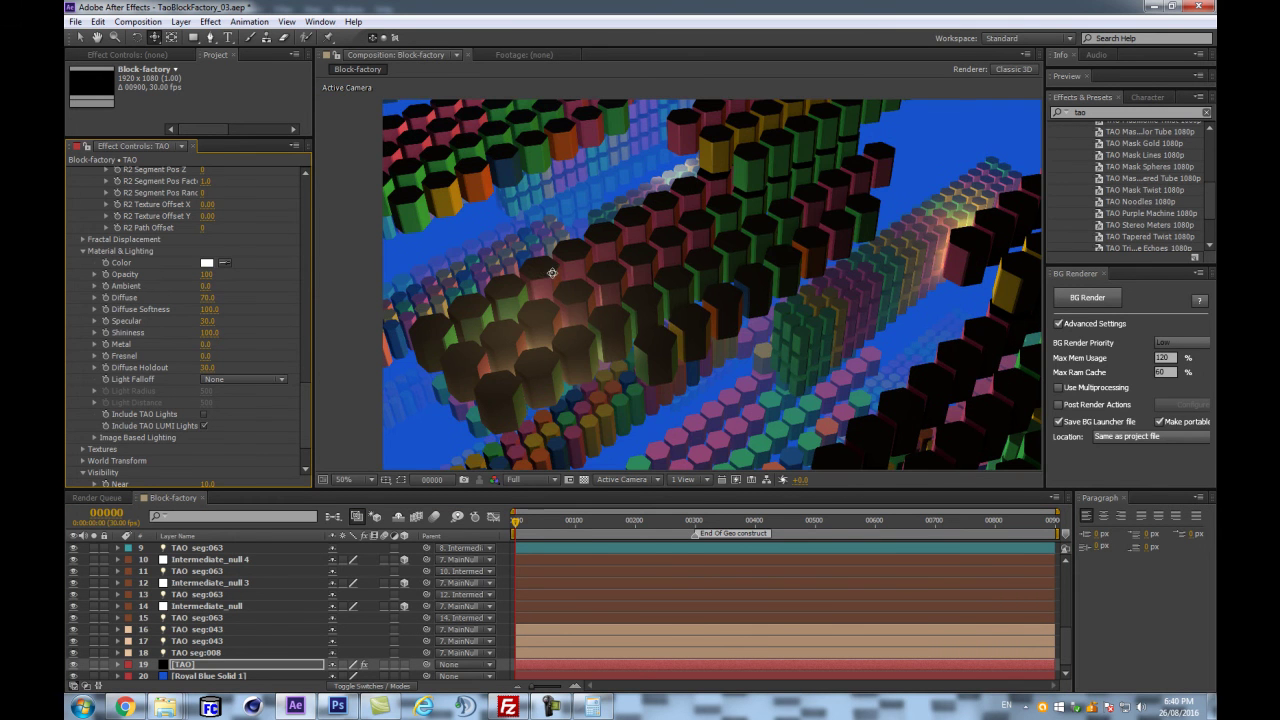
key("ctrl+z")
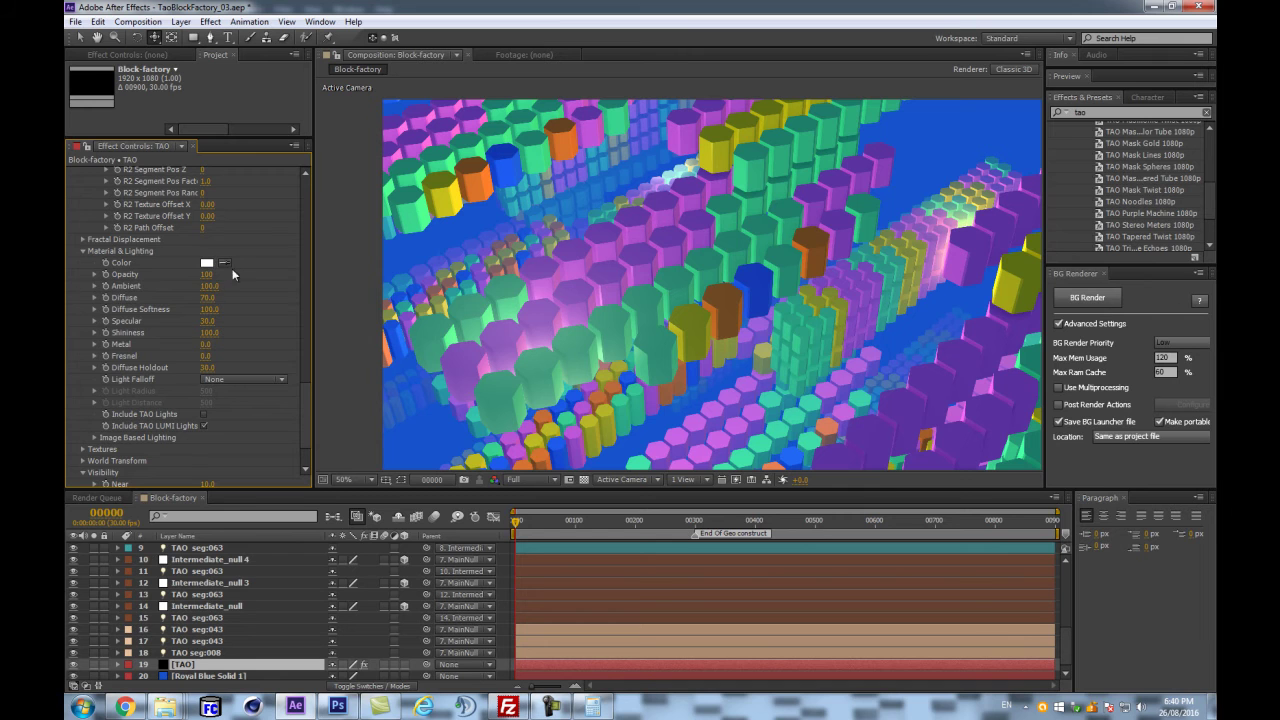
- Try the TAO material's Diffuse at 0 and at a slightly higher value, and undo both changes
left_click(206, 297)
type("0")
key("Return")
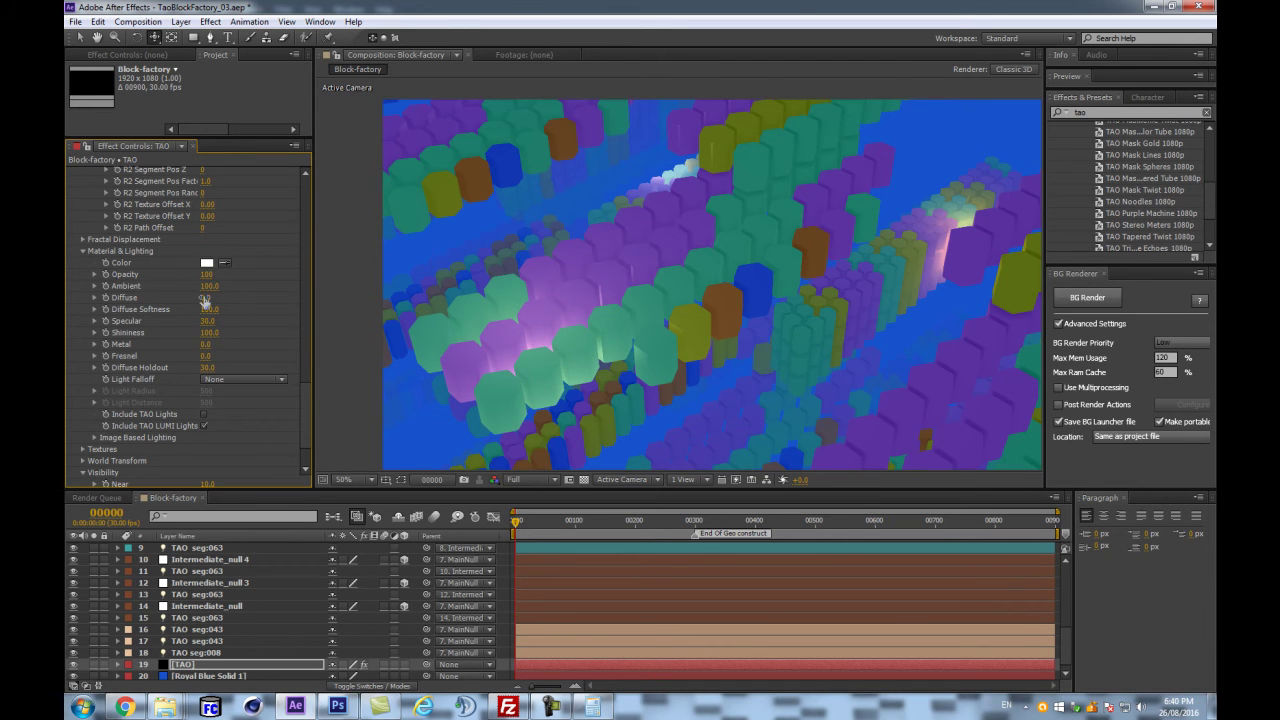
left_click_drag(218, 291, 212, 293)
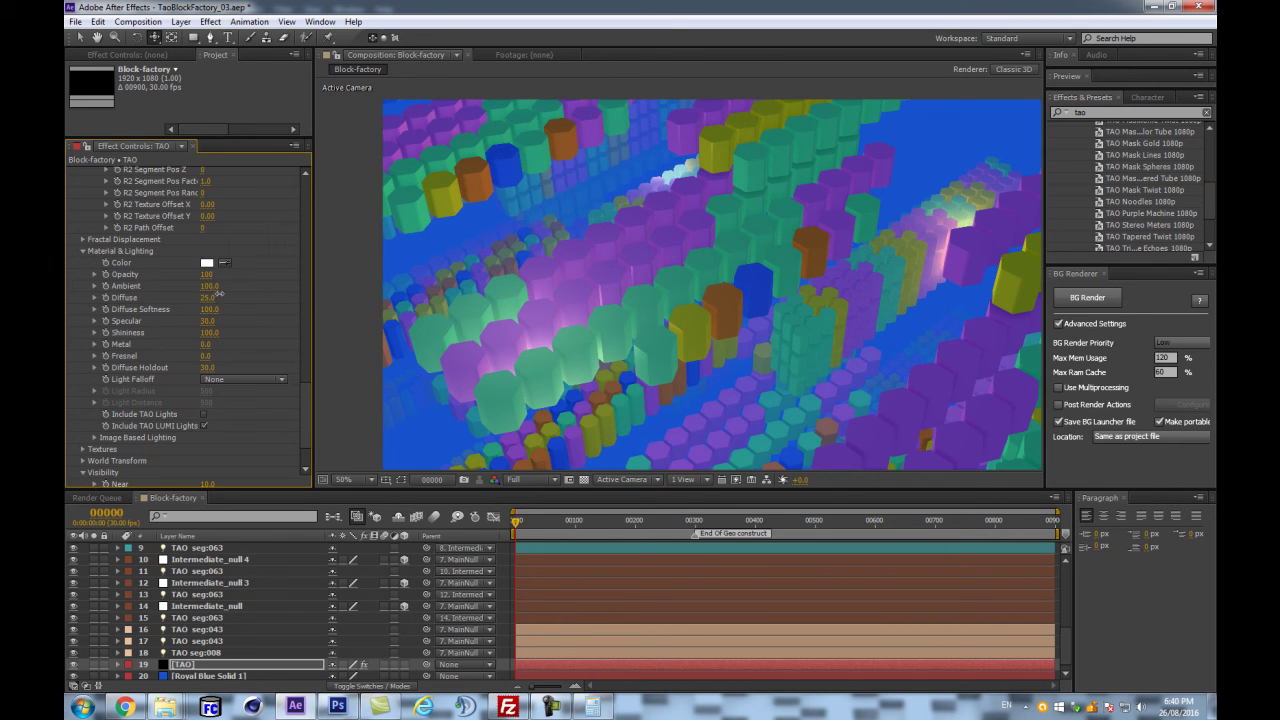
key("ctrl+z")
key("ctrl+z")
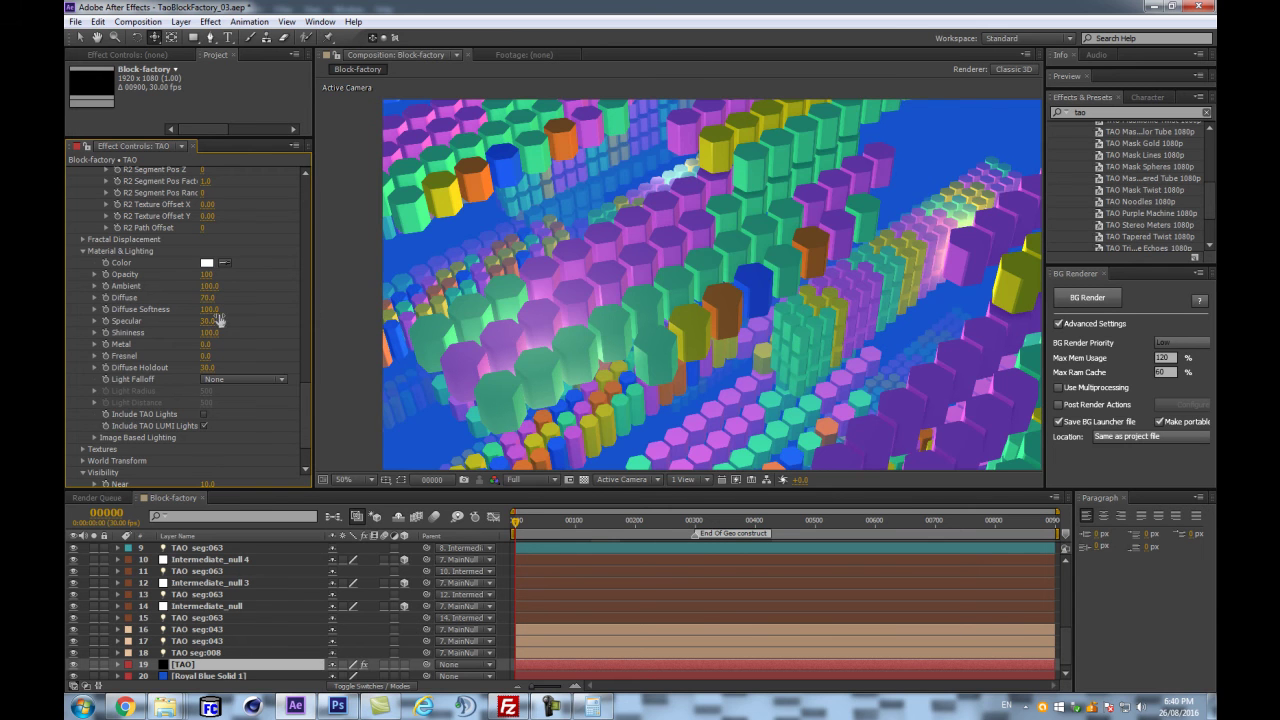
- Try a much higher Diffuse Softness on the TAO material, and settle it at 250
left_click_drag(214, 311, 231, 309)
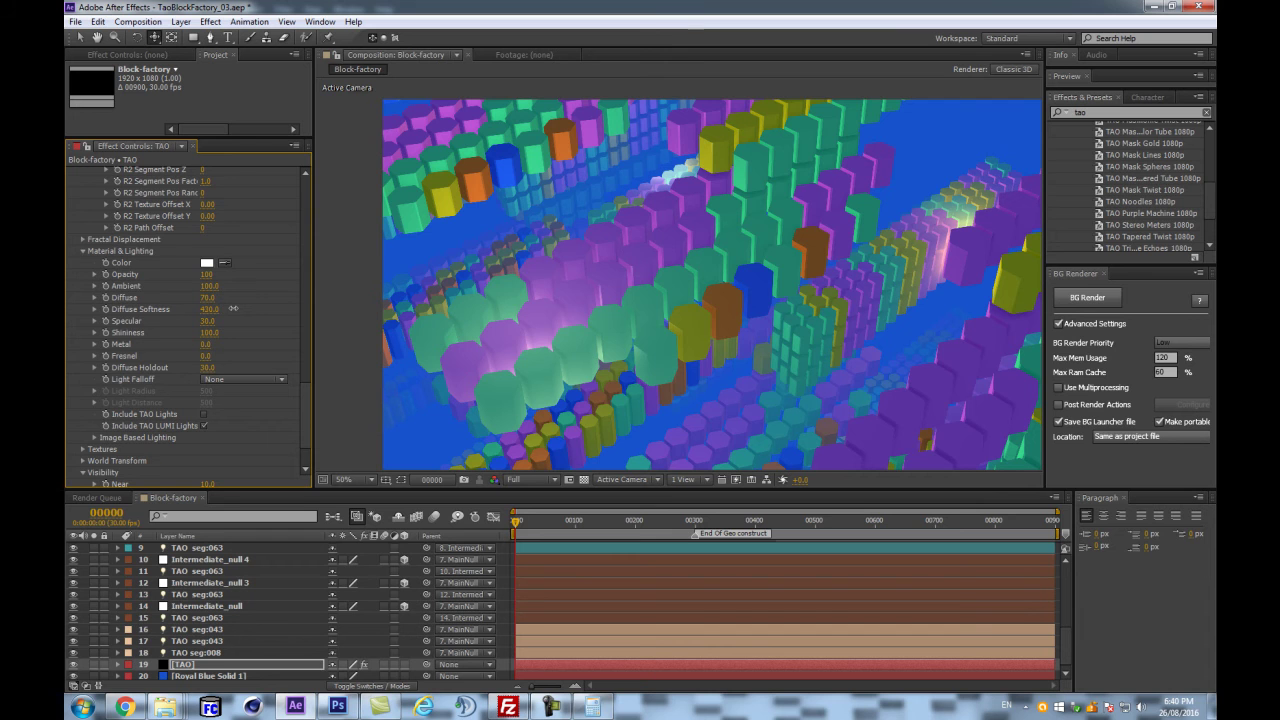
key("ctrl+z")
scroll(551, 275, "down", 3)
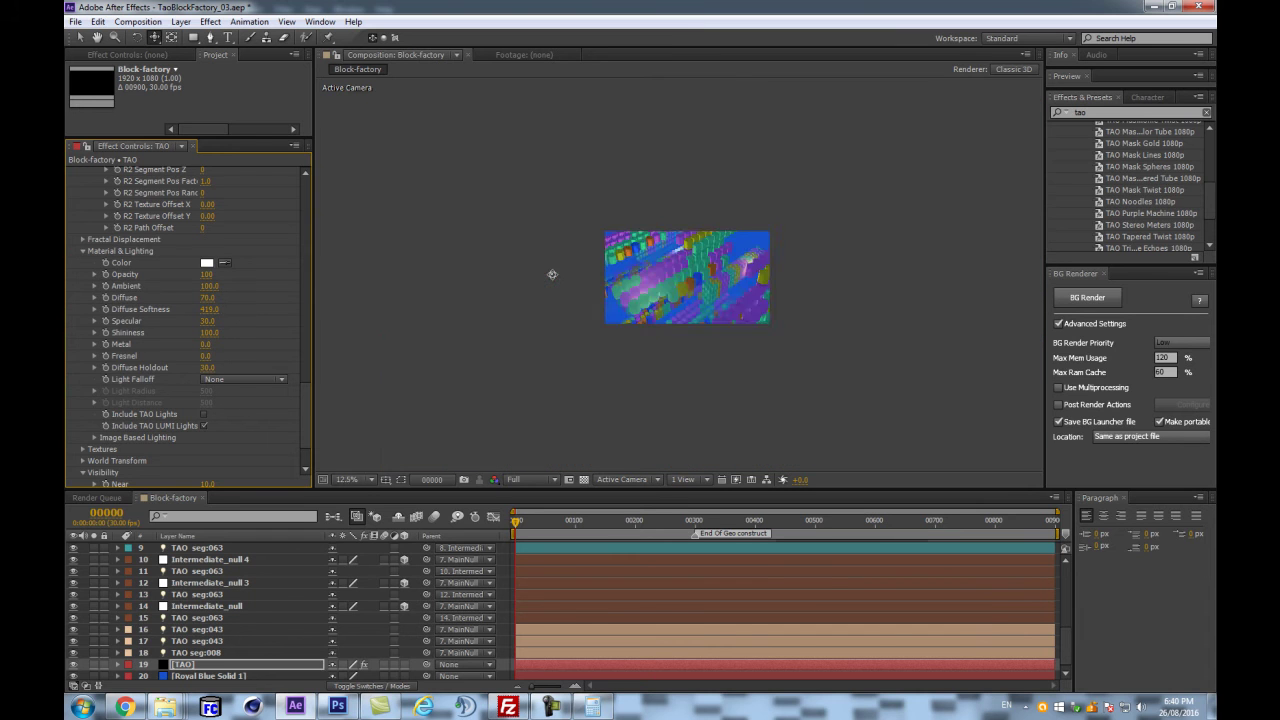
scroll(552, 275, "up", 1)
key("ctrl+shift+z")
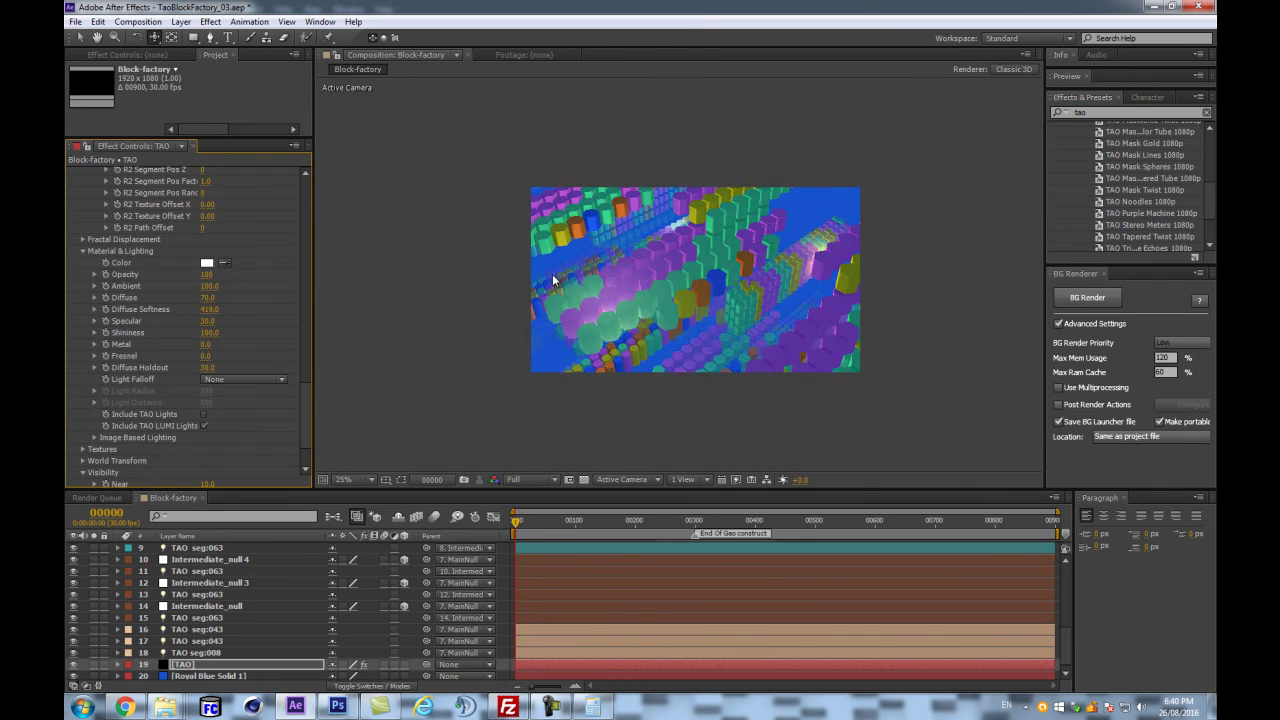
key("period")
key("period")
left_click_drag(208, 309, 110, 321)
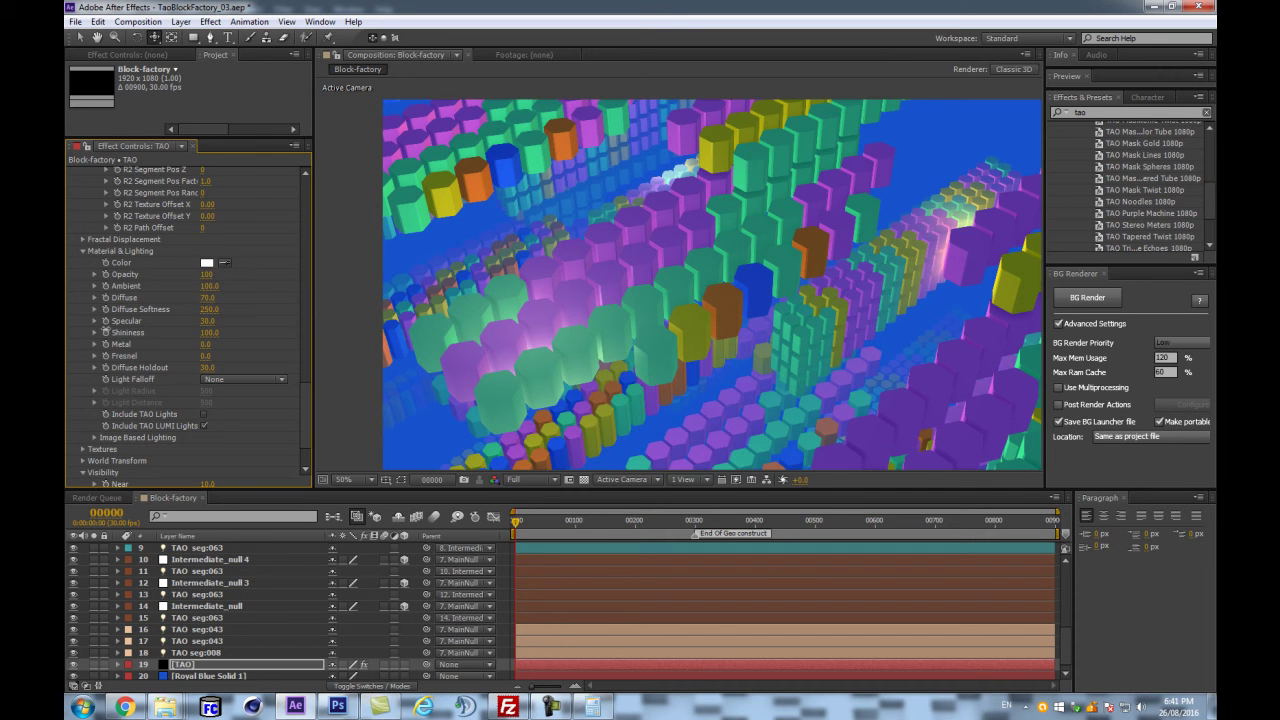
- Set the TAO material's Shininess to 3 and its Specular to 16
left_click_drag(204, 320, 182, 322)
left_click_drag(300, 303, 228, 308)
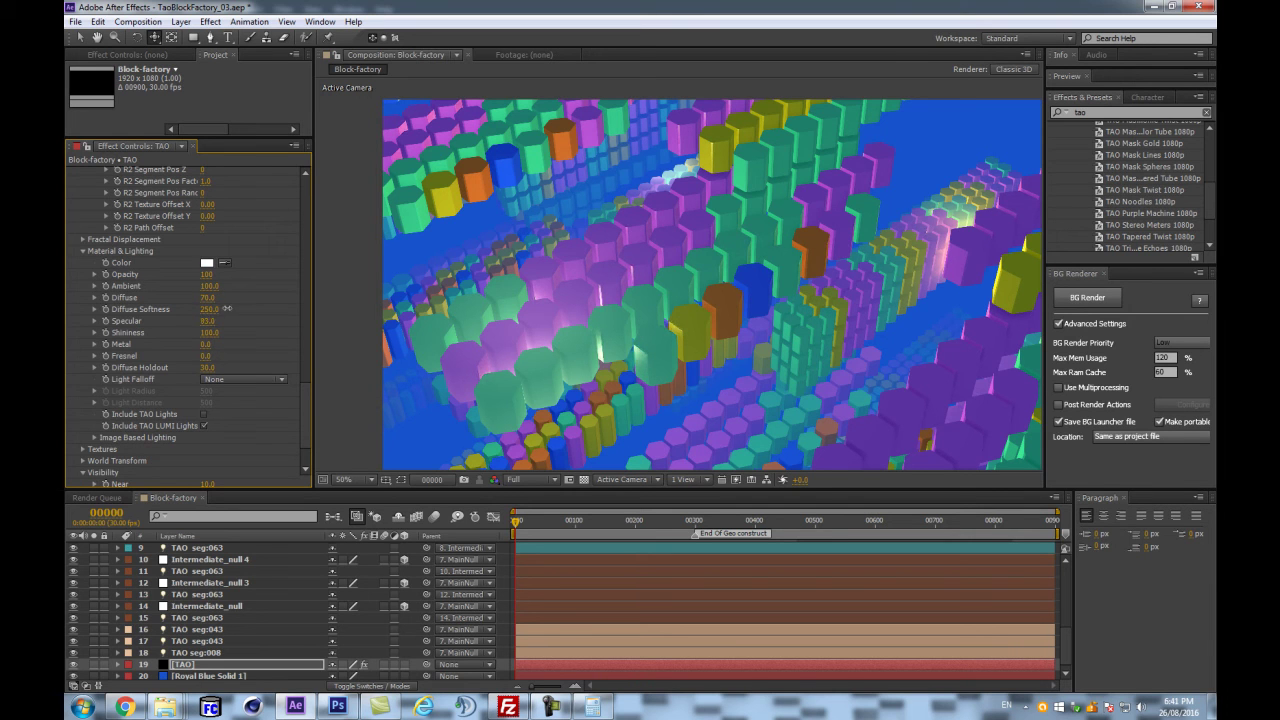
mouse_move(206, 336)
left_mouse_down()
mouse_move(278, 327)
mouse_move(221, 342)
left_mouse_up()
left_click(213, 338)
type("3")
key("Return")
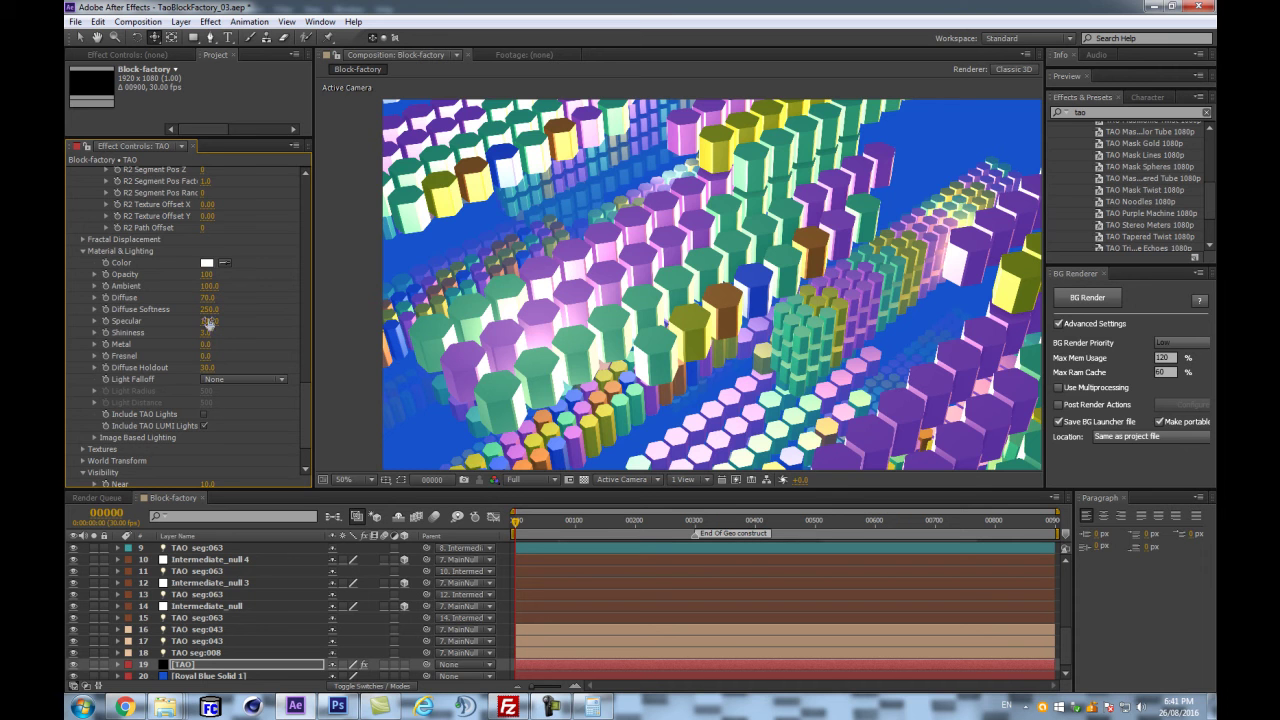
mouse_move(187, 321)
left_mouse_down()
mouse_move(105, 332)
mouse_move(116, 332)
left_mouse_up()
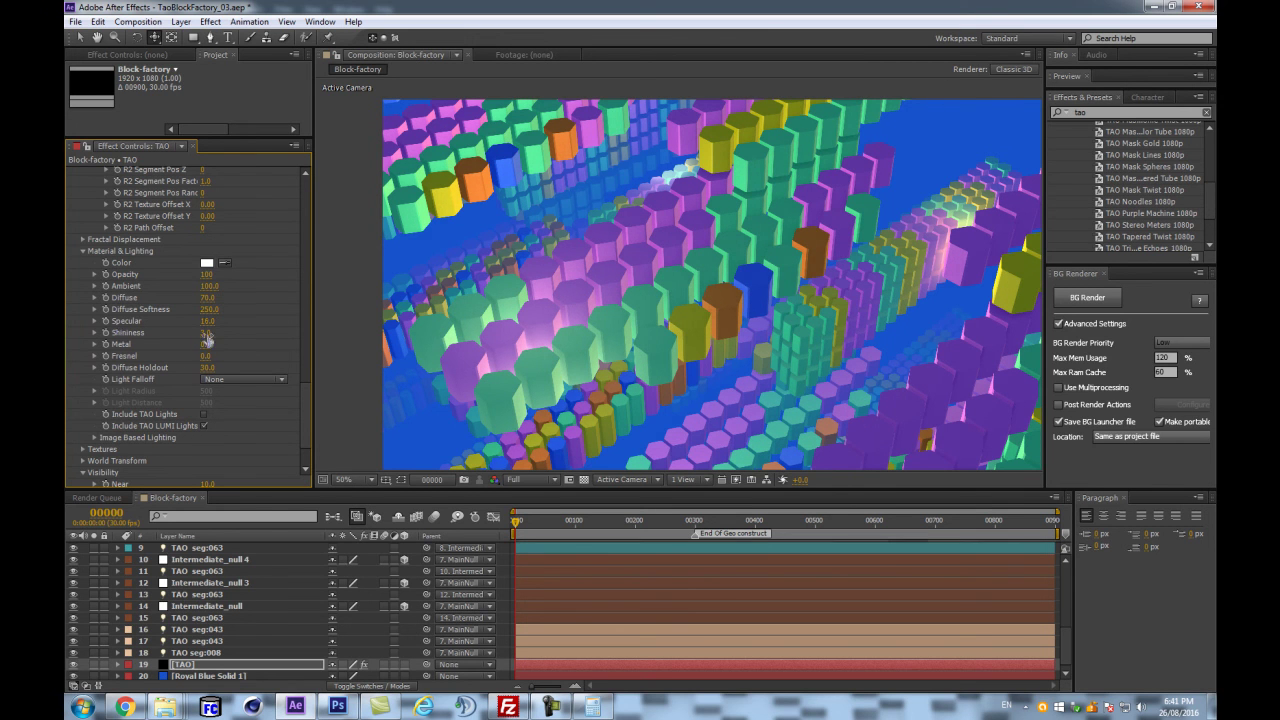
- Set the TAO material's Metal to 89 and its Fresnel to 37
left_click_drag(207, 345, 708, 250)
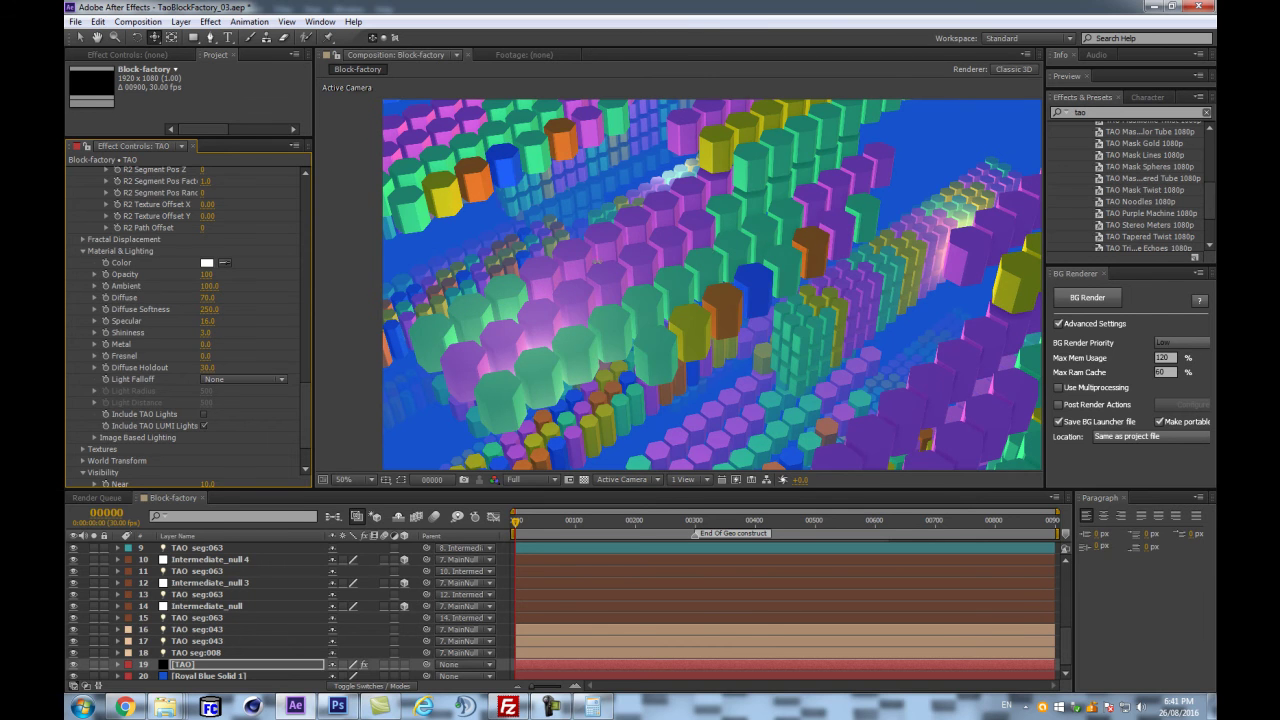
left_click_drag(207, 344, 602, 274)
left_click_drag(220, 354, 229, 352)
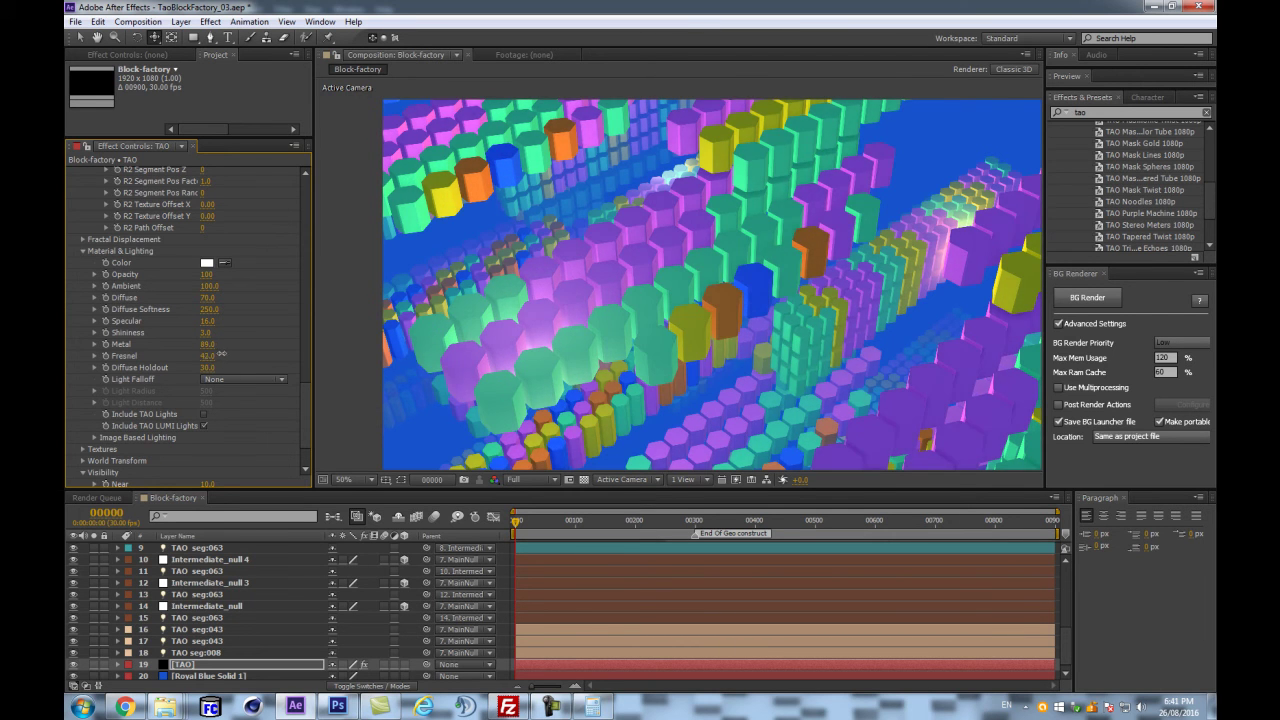
scroll(751, 298, "down", 1)
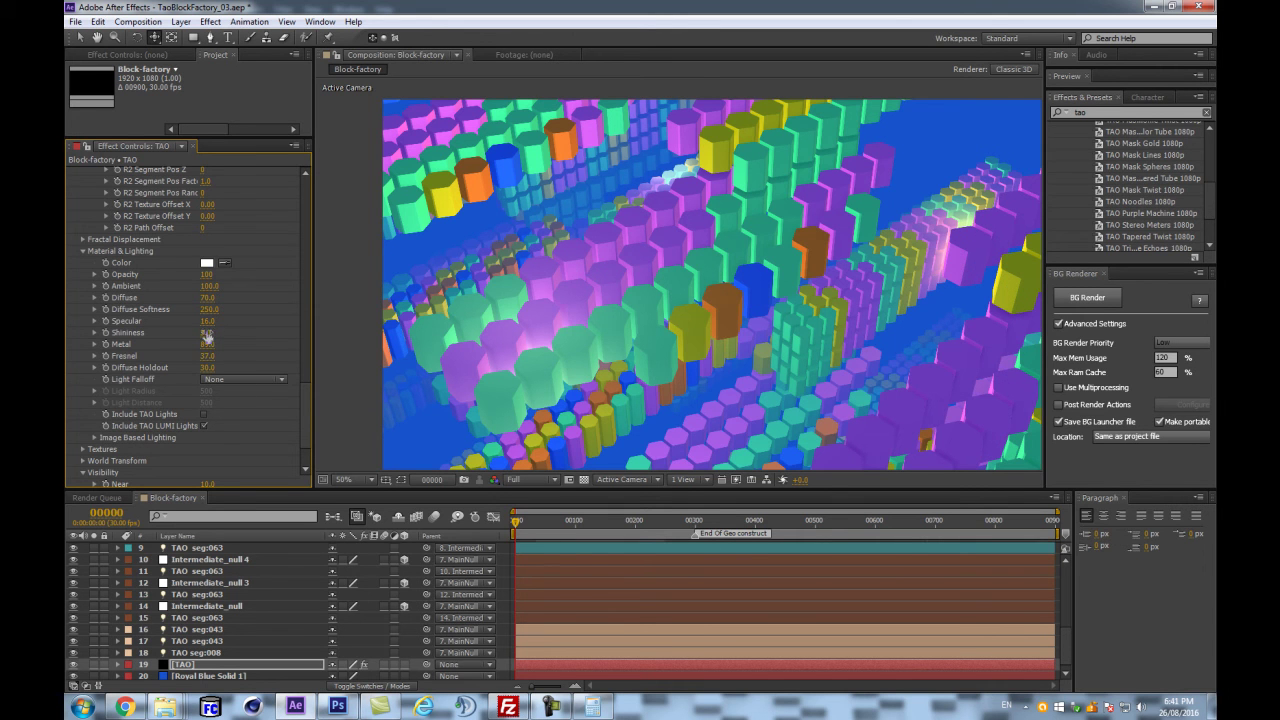
- Set the TAO material's Diffuse to 36 and its Ambient to 111
mouse_move(207, 298)
left_mouse_down()
mouse_move(163, 306)
mouse_move(186, 299)
left_mouse_up()
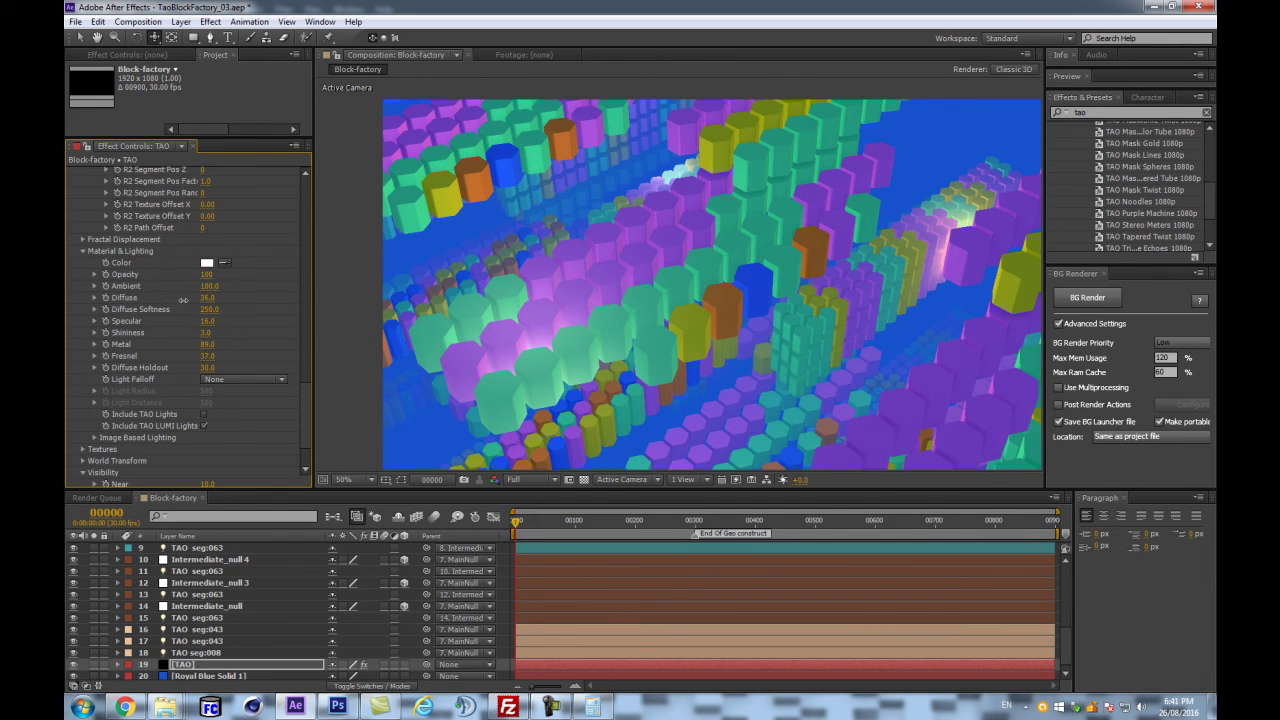
mouse_move(210, 287)
left_mouse_down()
mouse_move(238, 278)
mouse_move(205, 287)
left_mouse_up()
left_click_drag(246, 276, 230, 282)
mouse_move(206, 332)
left_mouse_down()
mouse_move(223, 316)
mouse_move(211, 318)
left_mouse_up()
scroll(695, 280, "down", 1)
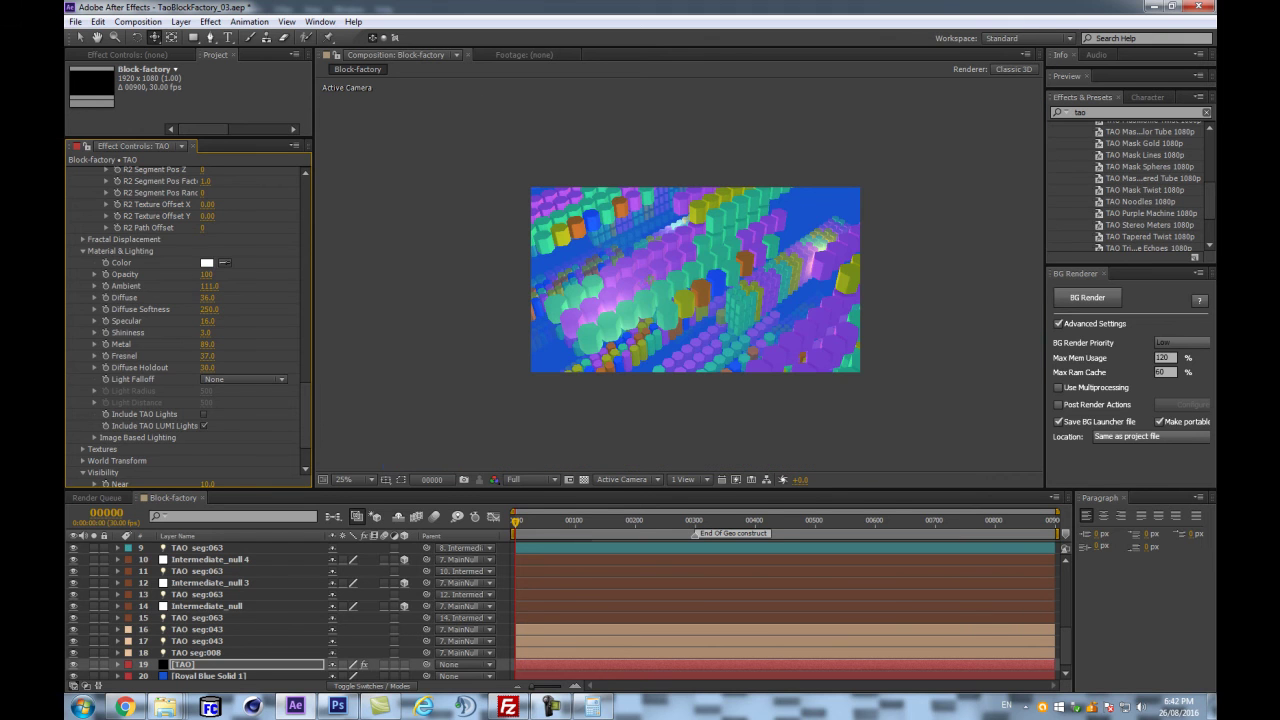
key("period")
- Apply the Dark Industrial built-in environment in the TAO Image Based Lighting and set Ambient to 0
scroll(236, 372, "down", 3)
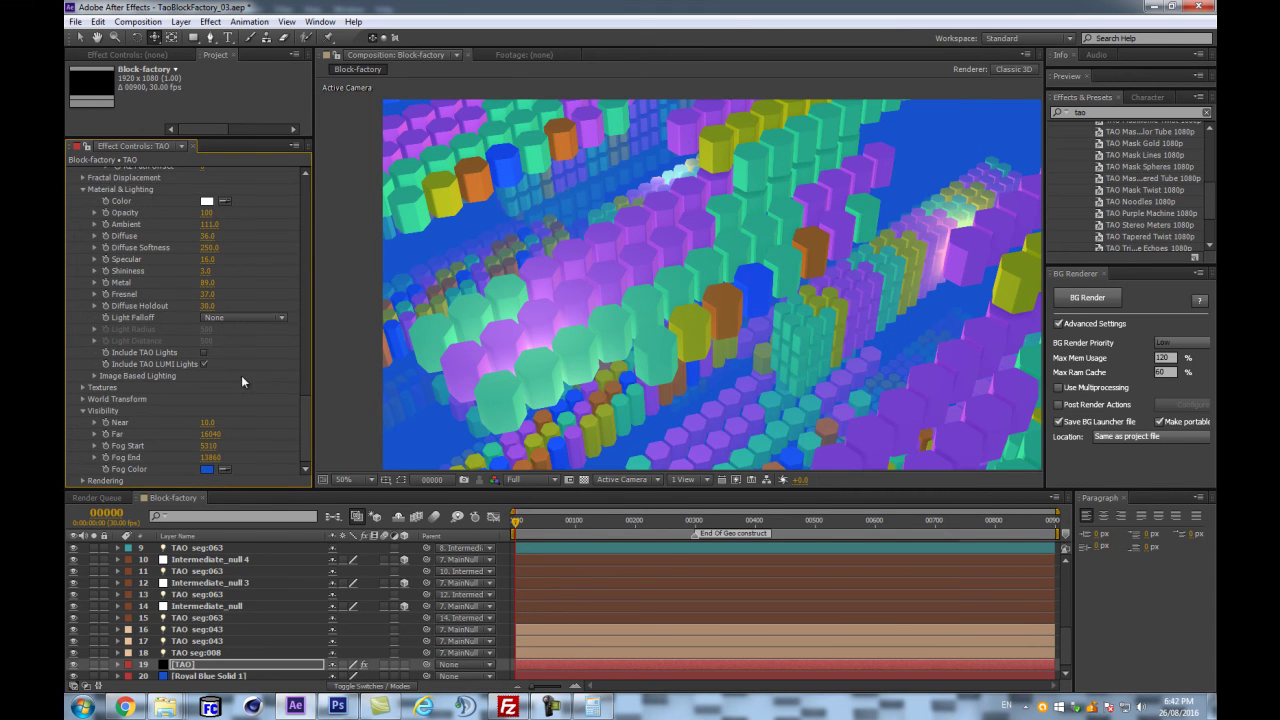
left_click(94, 375)
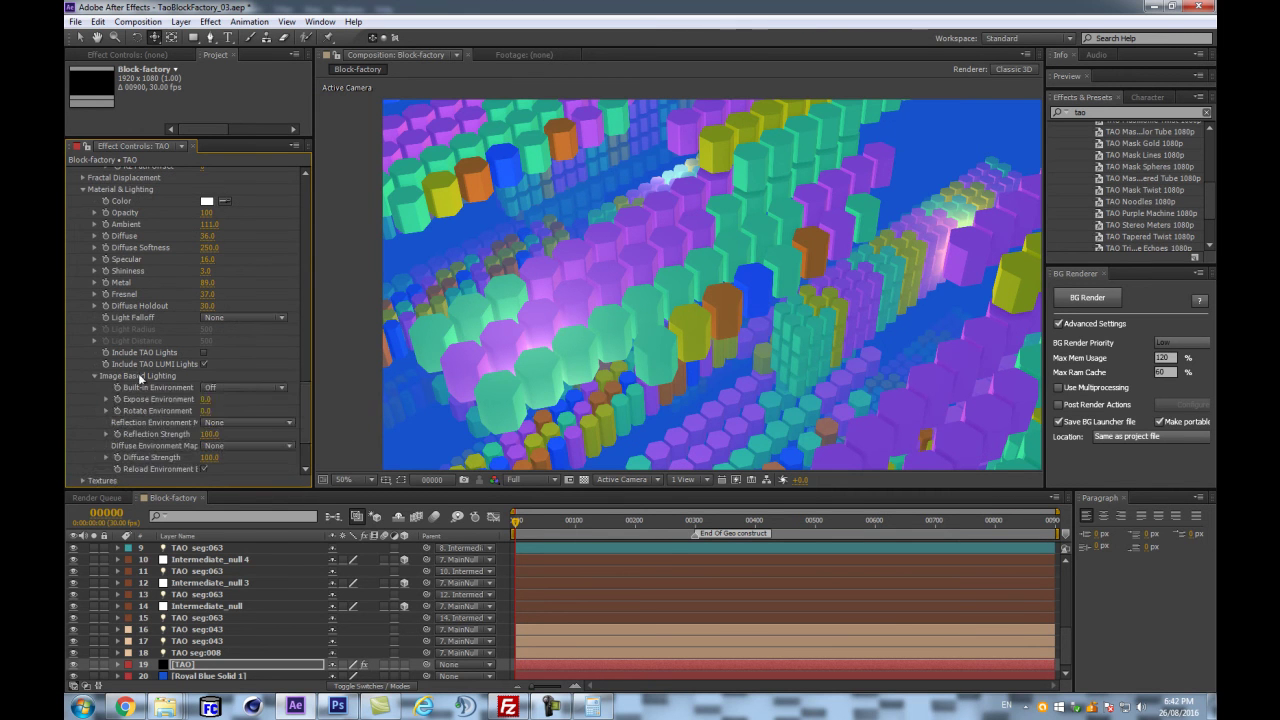
left_click(250, 385)
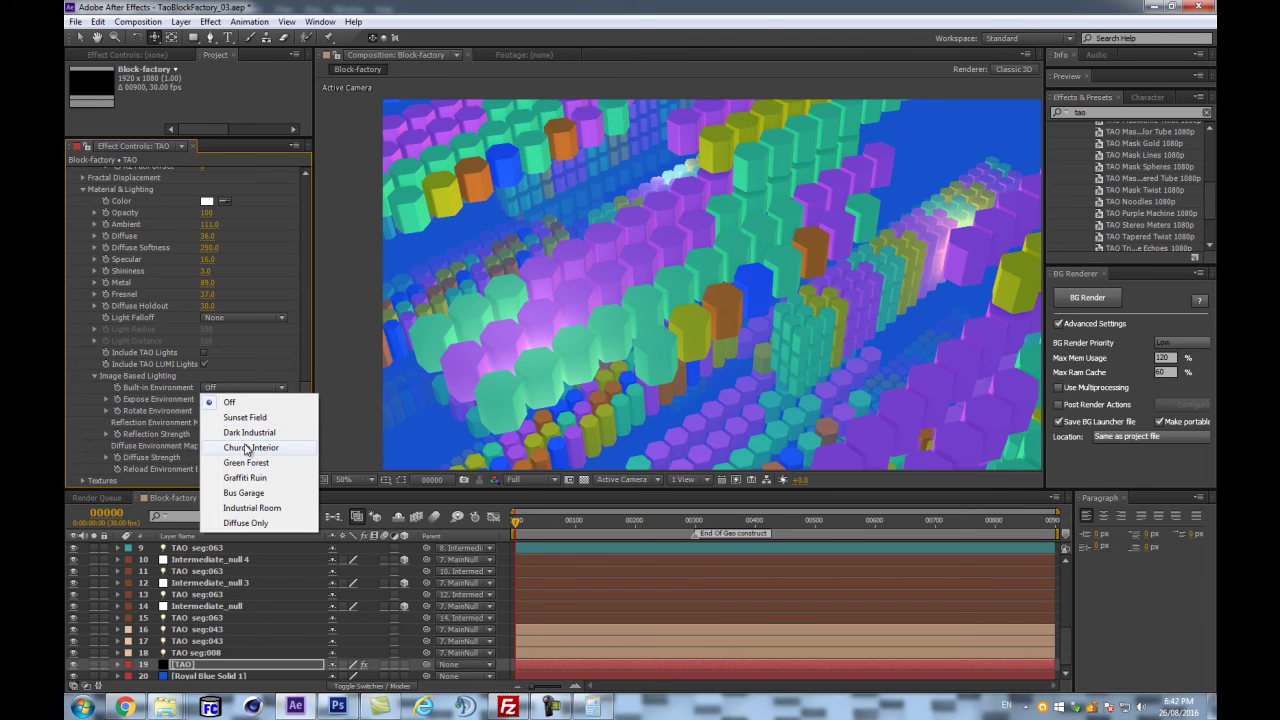
left_click(245, 432)
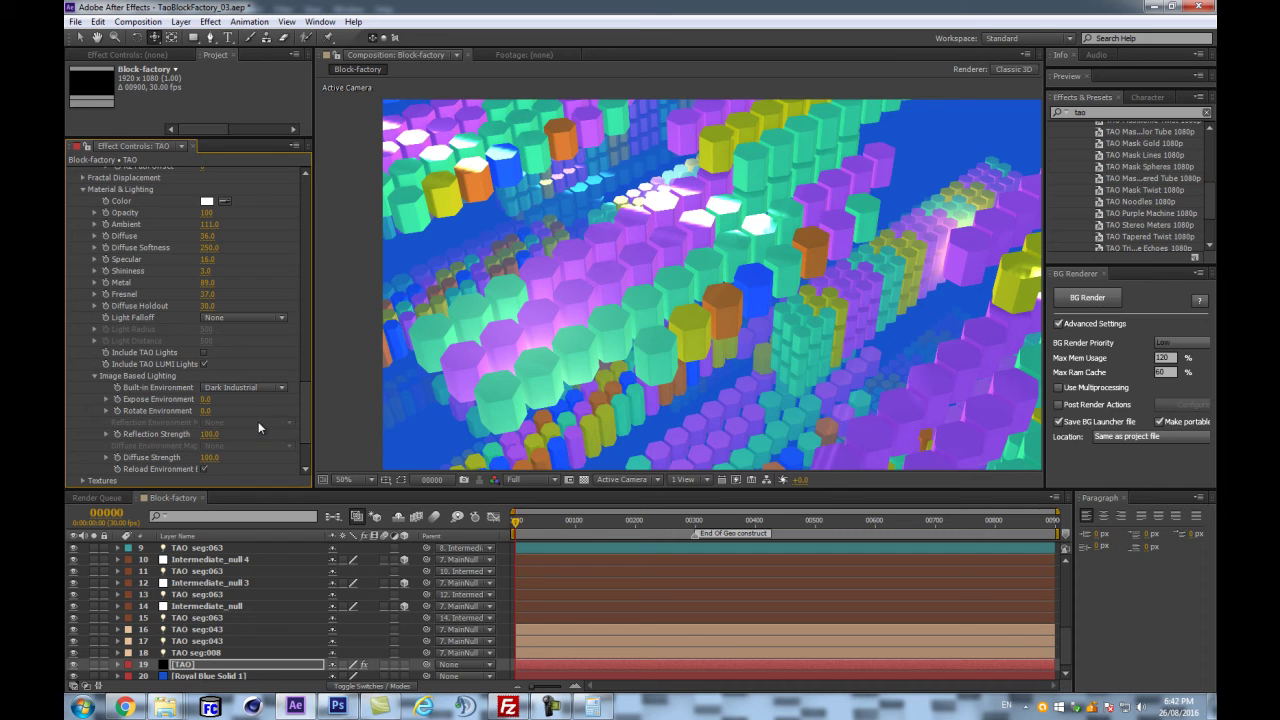
left_click(210, 224)
type("0")
key("Return")
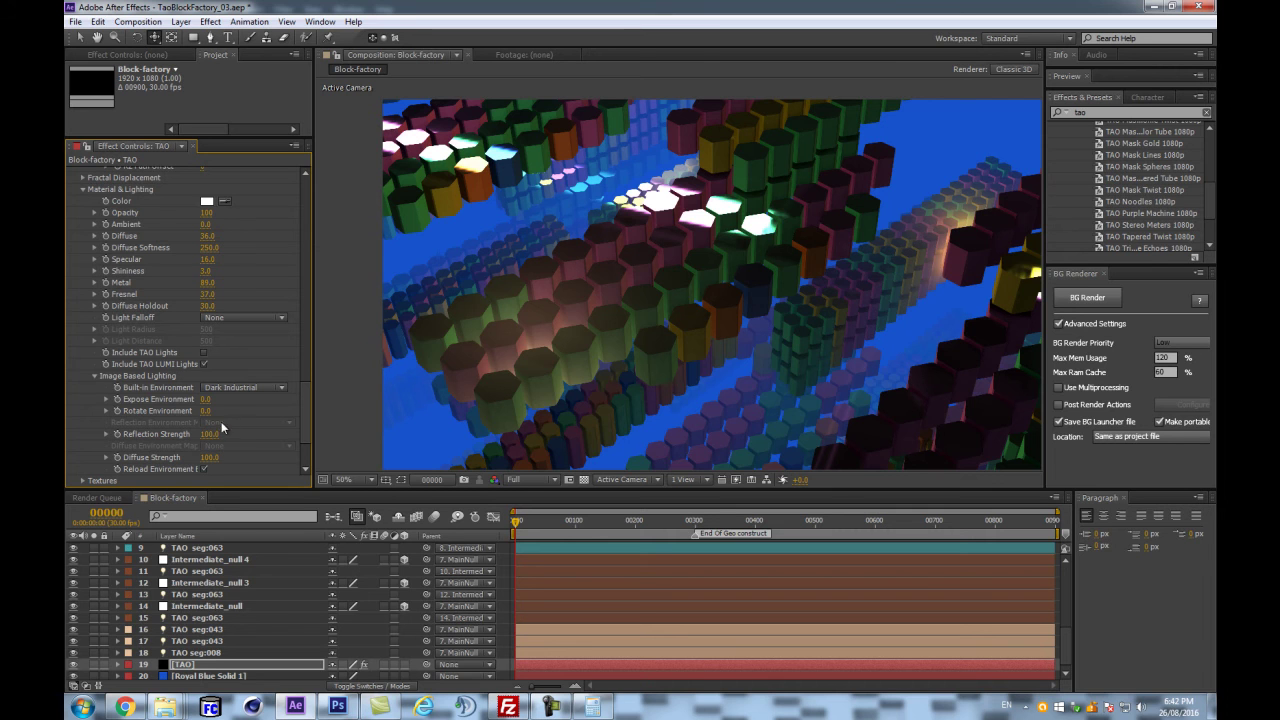
- Set the environment's Reflection Strength to 151 and Diffuse Strength to 24, and switch the built-in environment to Church Interior
left_click(210, 434)
left_click(264, 439)
left_click_drag(211, 458, 243, 428)
left_click(255, 388)
left_click(257, 445)
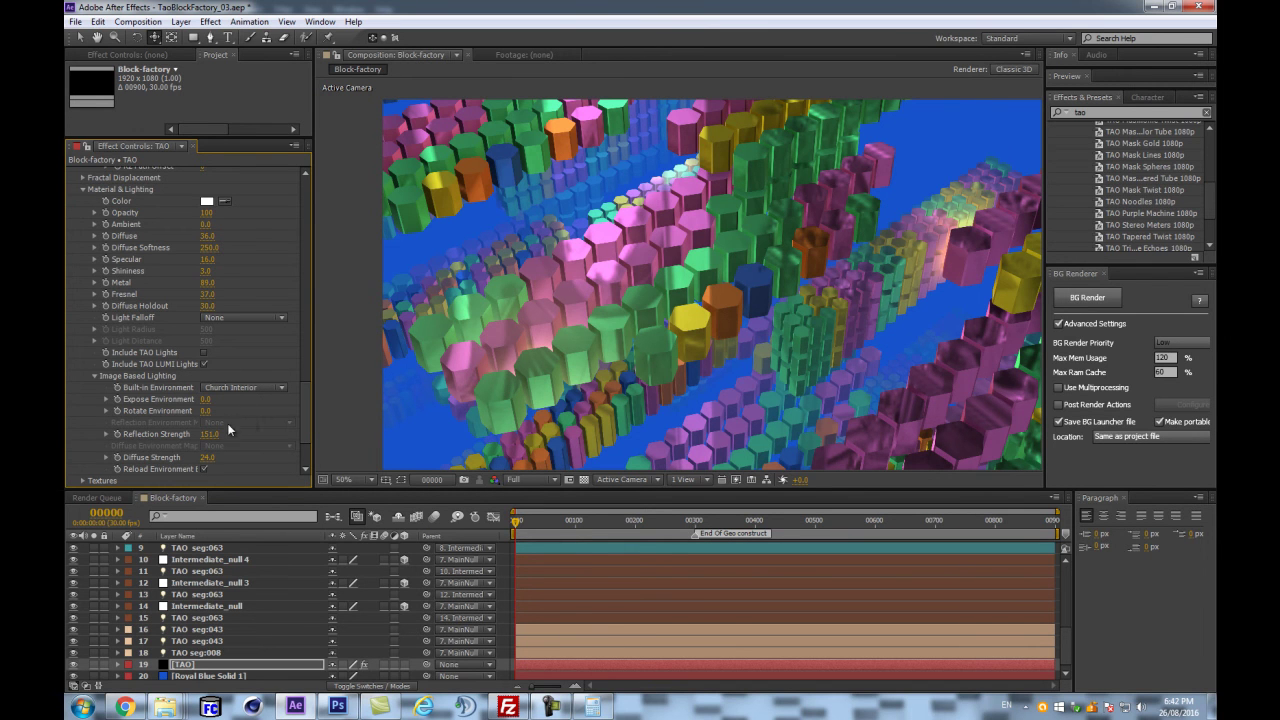
- Balance the Church Interior lighting with Ambient 44, Reflection Strength 41 and Diffuse Strength 61
left_click_drag(211, 434, 232, 451)
mouse_move(207, 228)
left_mouse_down()
mouse_move(260, 223)
mouse_move(243, 227)
left_mouse_up()
left_click_drag(212, 437, 185, 440)
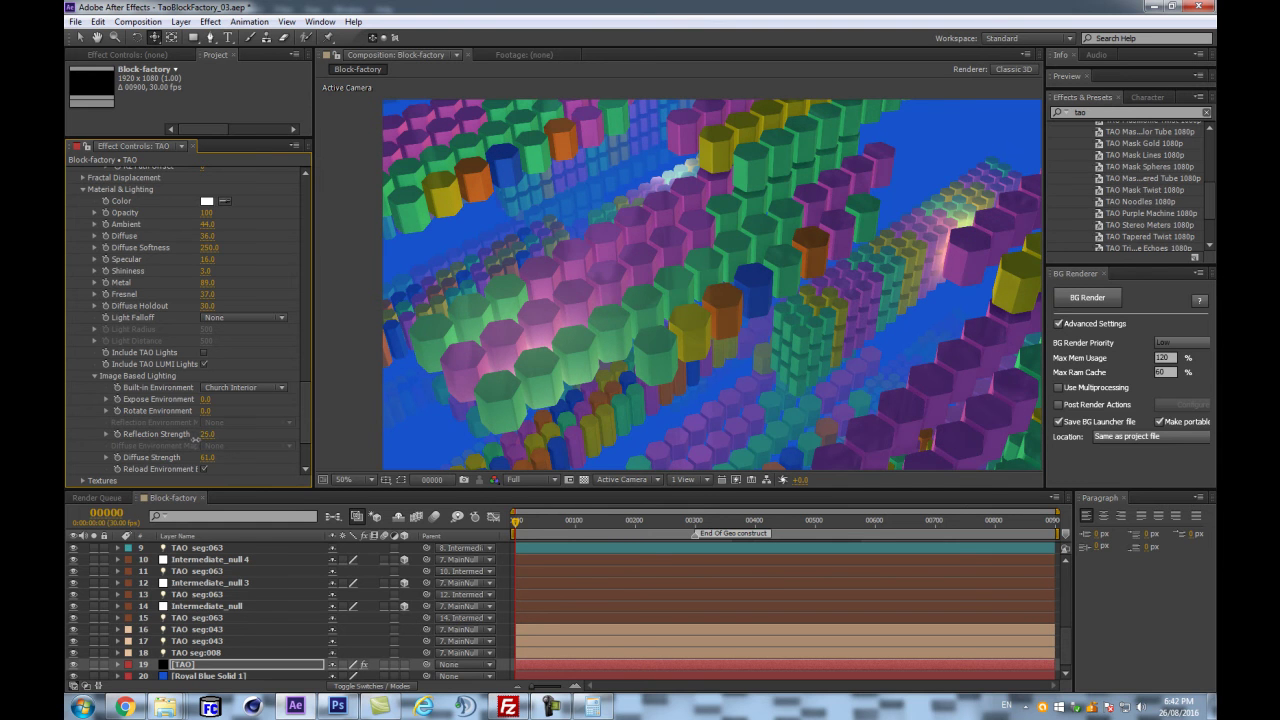
- Try the Green Forest, Graffiti Ruin and Bus Garage built-in environments in turn
left_click(243, 388)
left_click(253, 466)
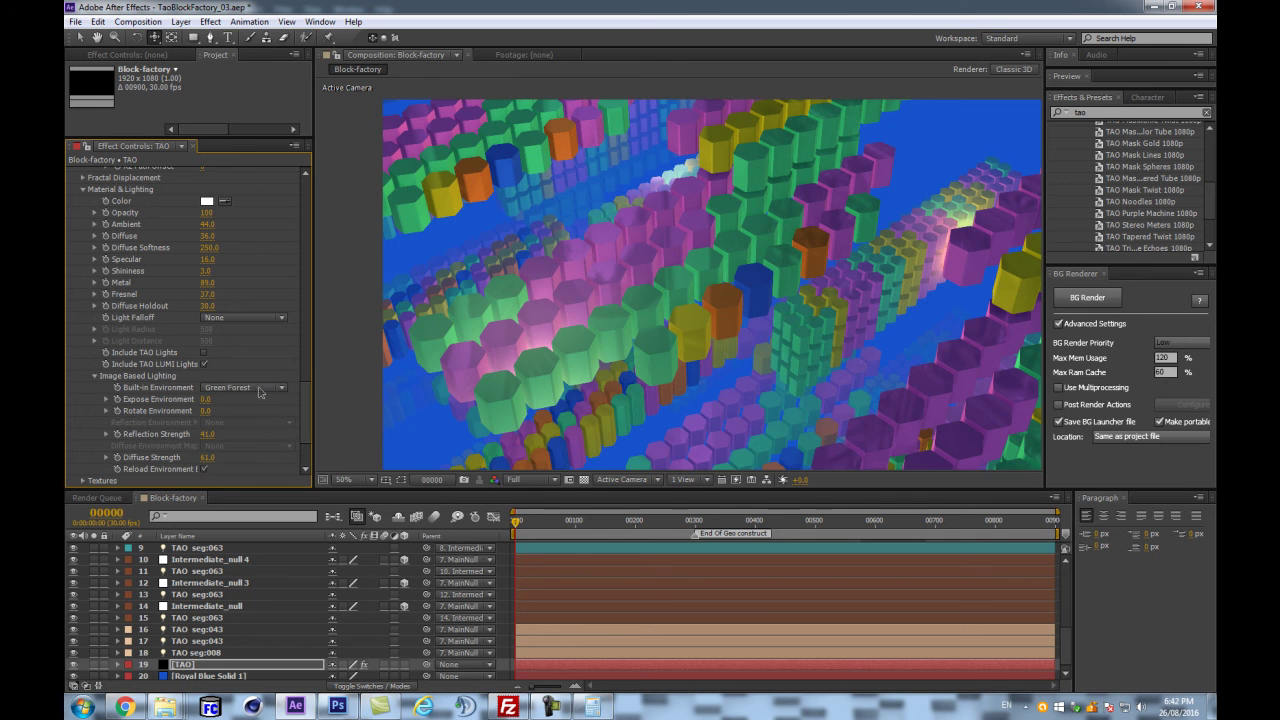
left_click(262, 388)
left_click(250, 478)
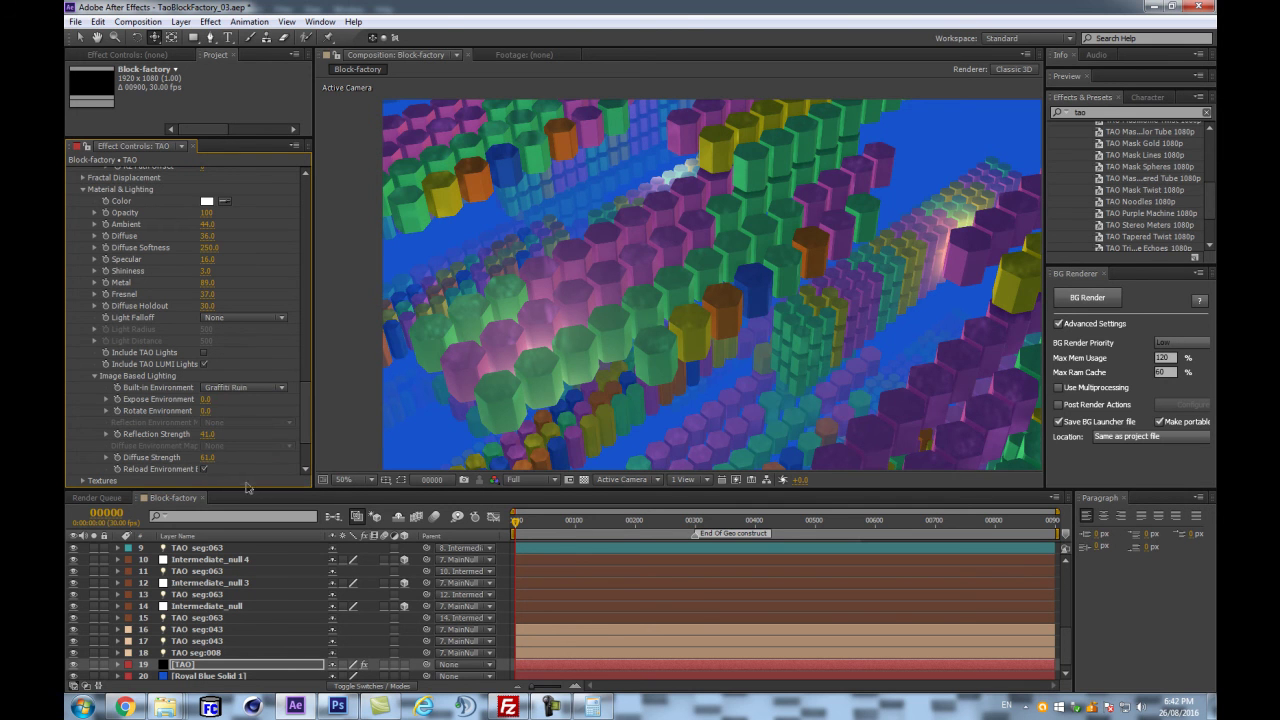
left_click(254, 393)
left_click(245, 490)
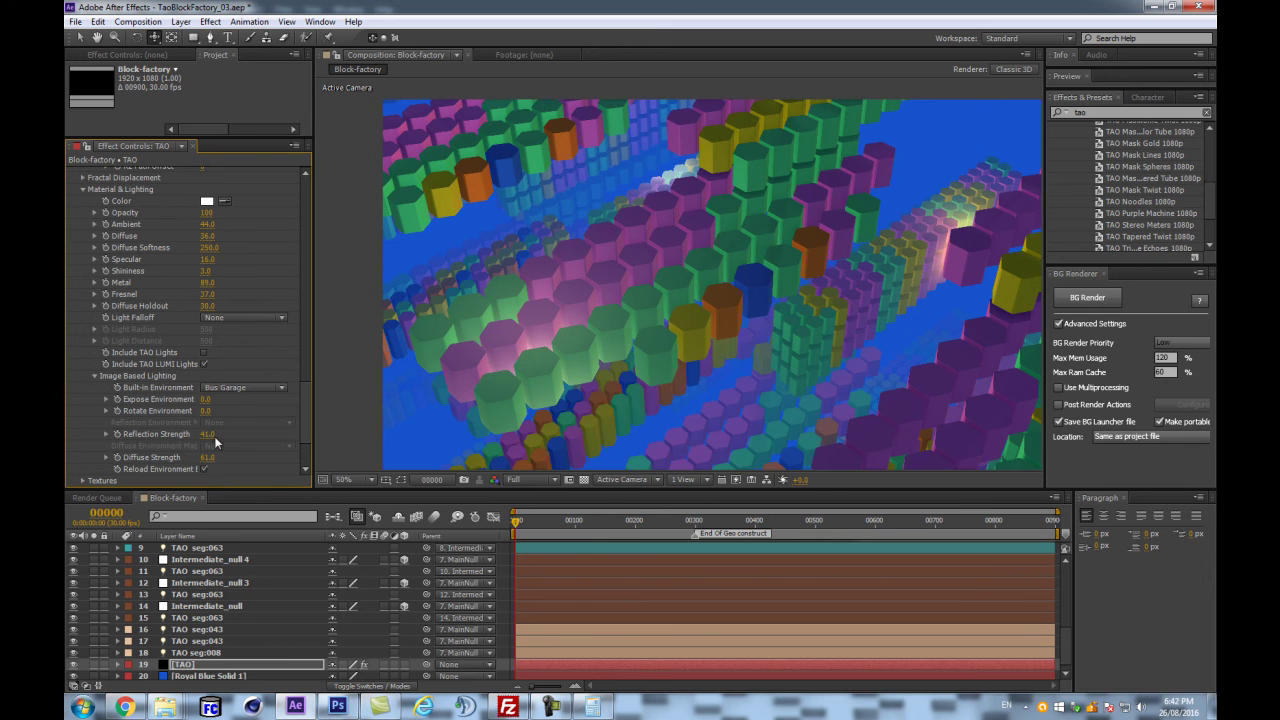
- Set Expose Environment to 1.4 and try the Diffuse Only built-in environment
left_click_drag(472, 368, 285, 386)
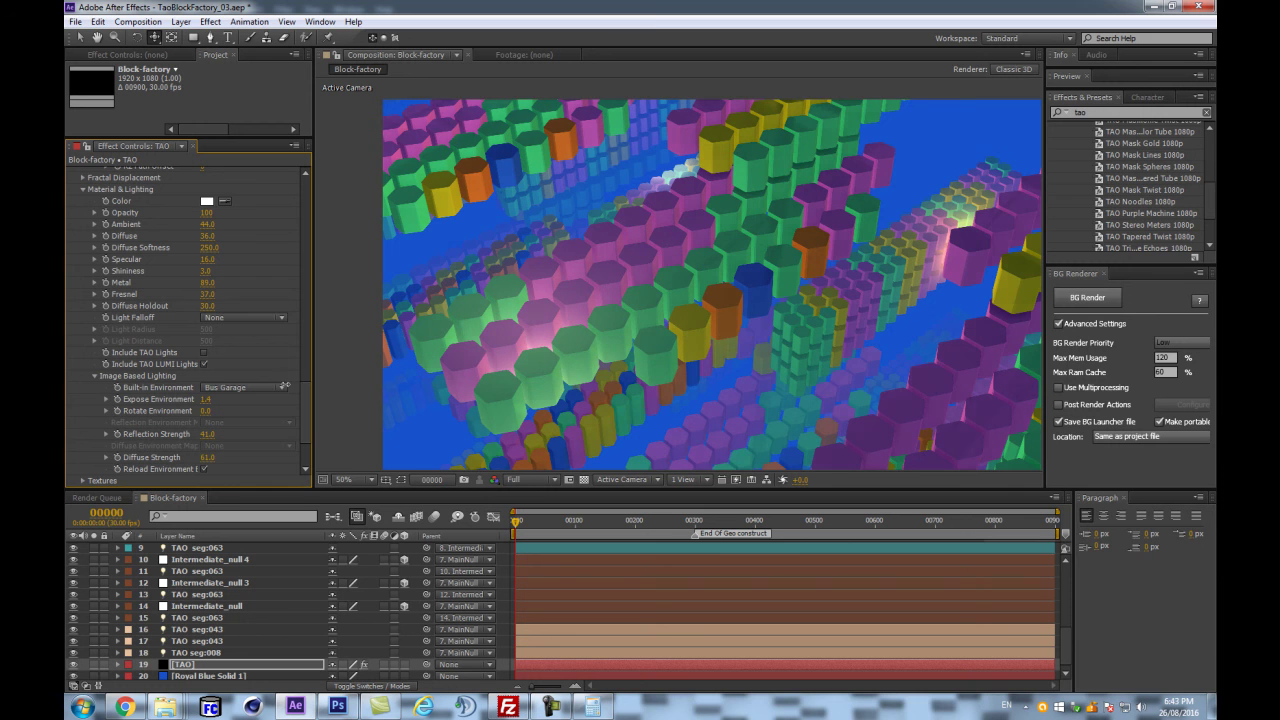
left_click(252, 387)
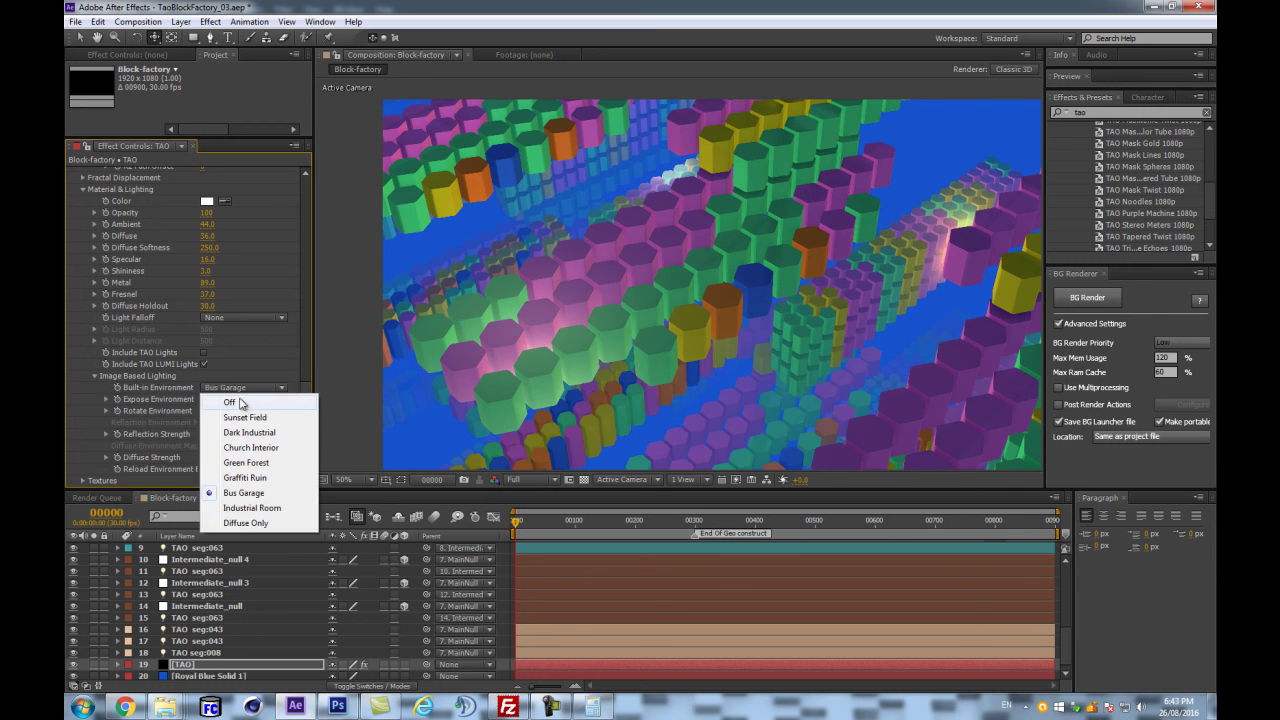
left_click(250, 522)
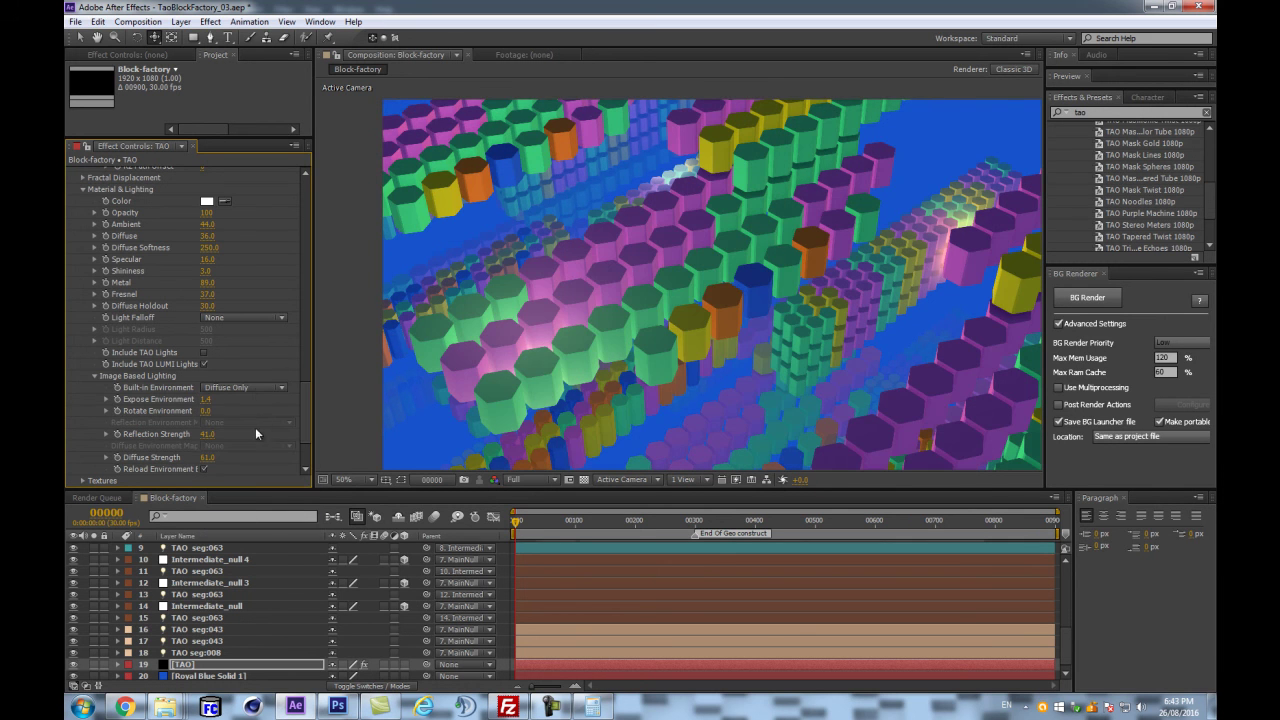
- Turn the built-in environment off and set the TAO material's Ambient to 86
left_click(245, 387)
left_click(239, 398)
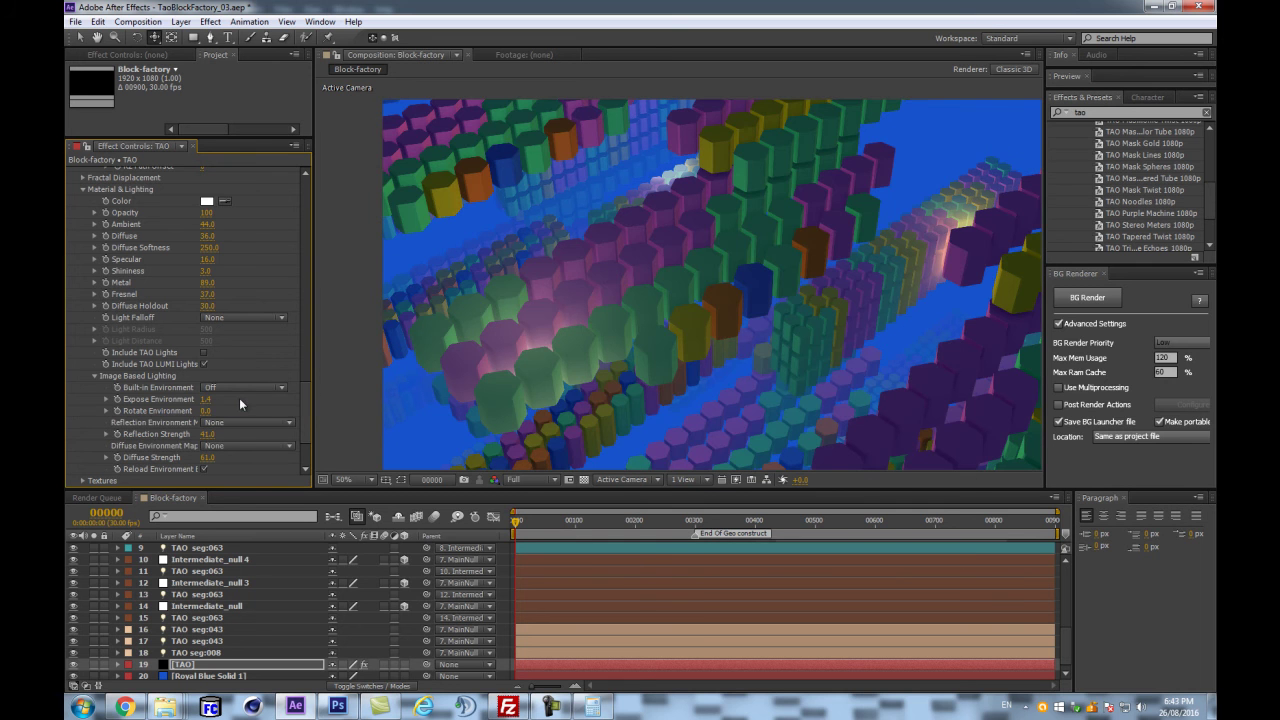
left_click_drag(207, 224, 254, 222)
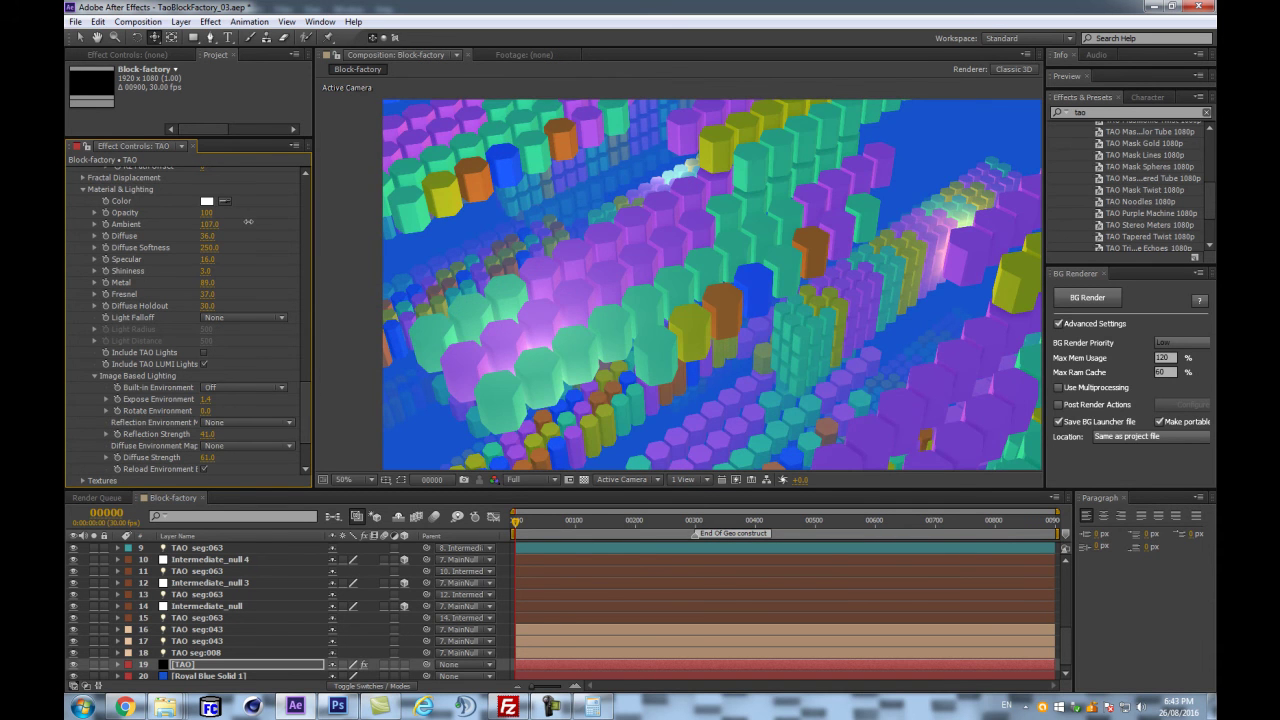
left_click_drag(248, 222, 233, 222)
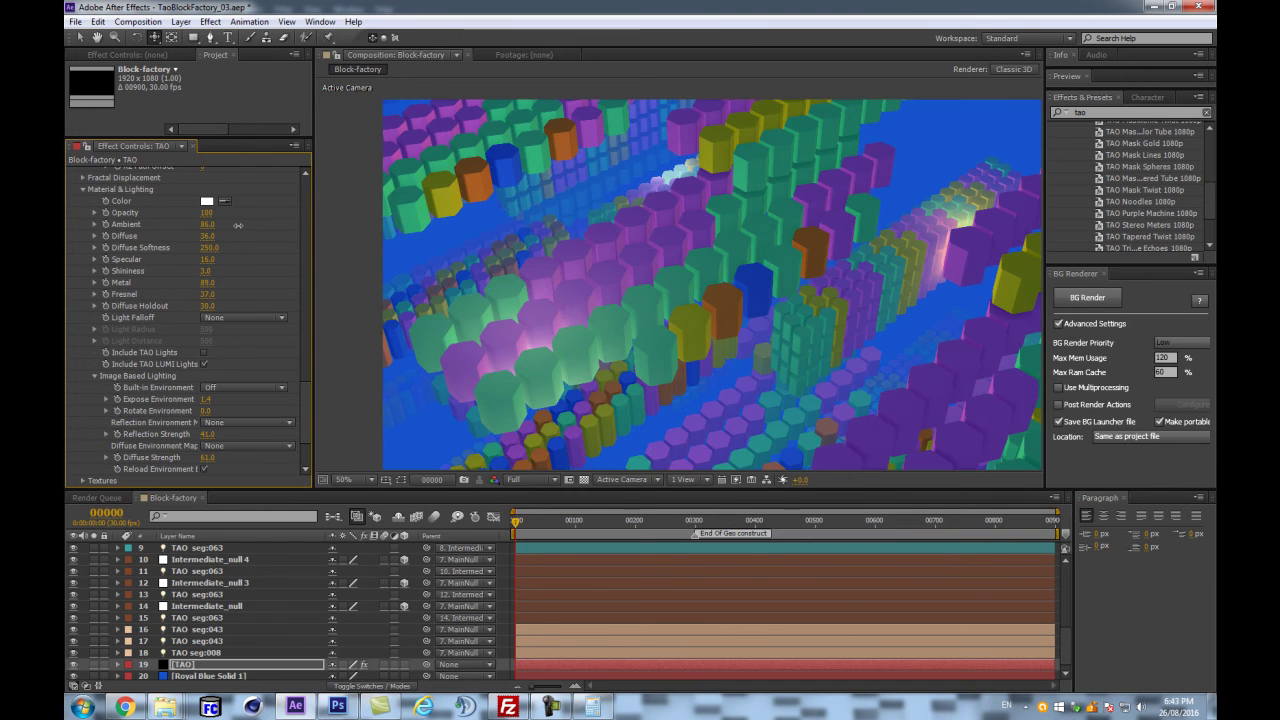
- Apply the Graffiti Ruin environment with Expose Environment 0.7, Reflection Strength 12 and Diffuse Strength 18, and set the material's Ambient to 94
left_click(240, 387)
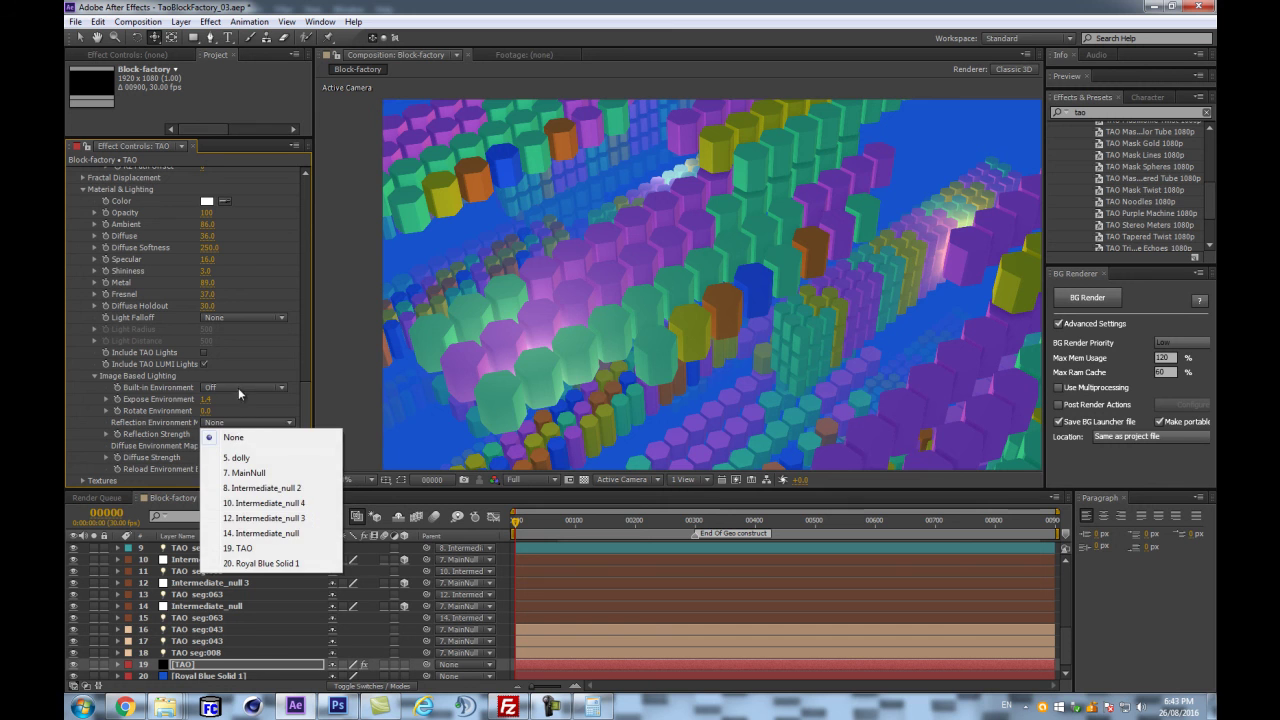
left_click(264, 477)
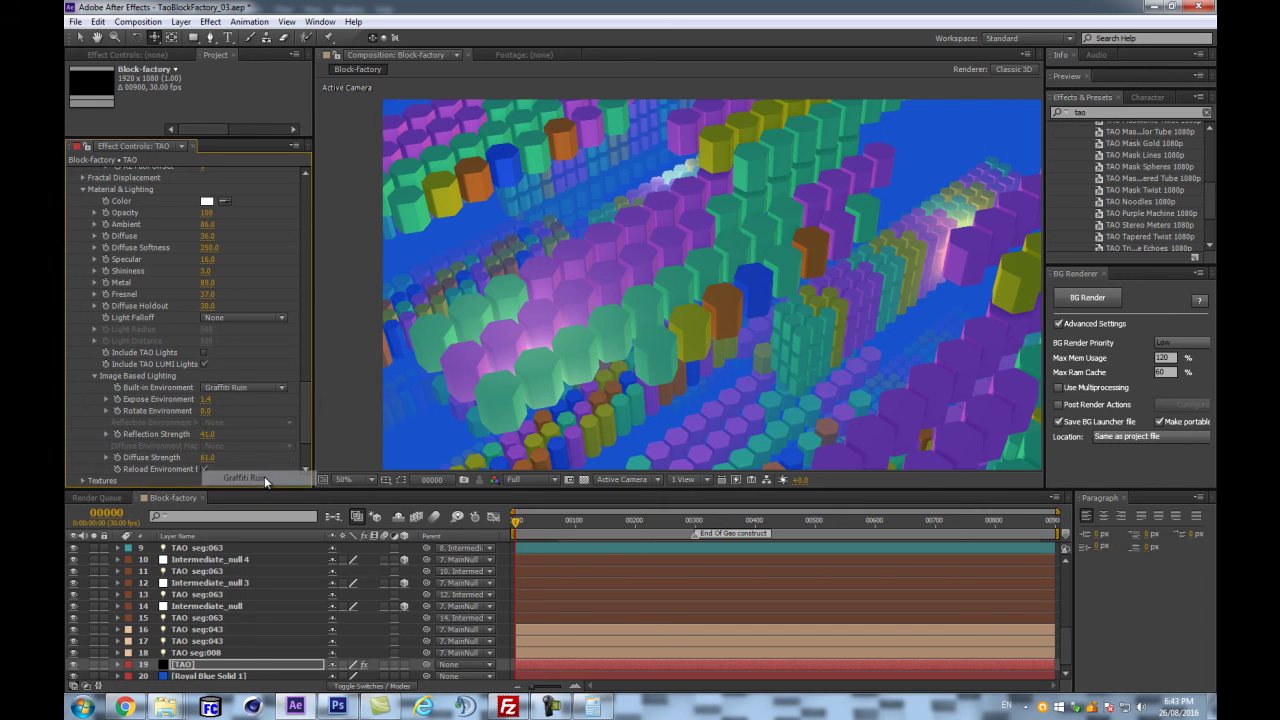
left_click_drag(213, 438, 150, 446)
left_click_drag(207, 403, 186, 408)
left_click_drag(209, 453, 119, 469)
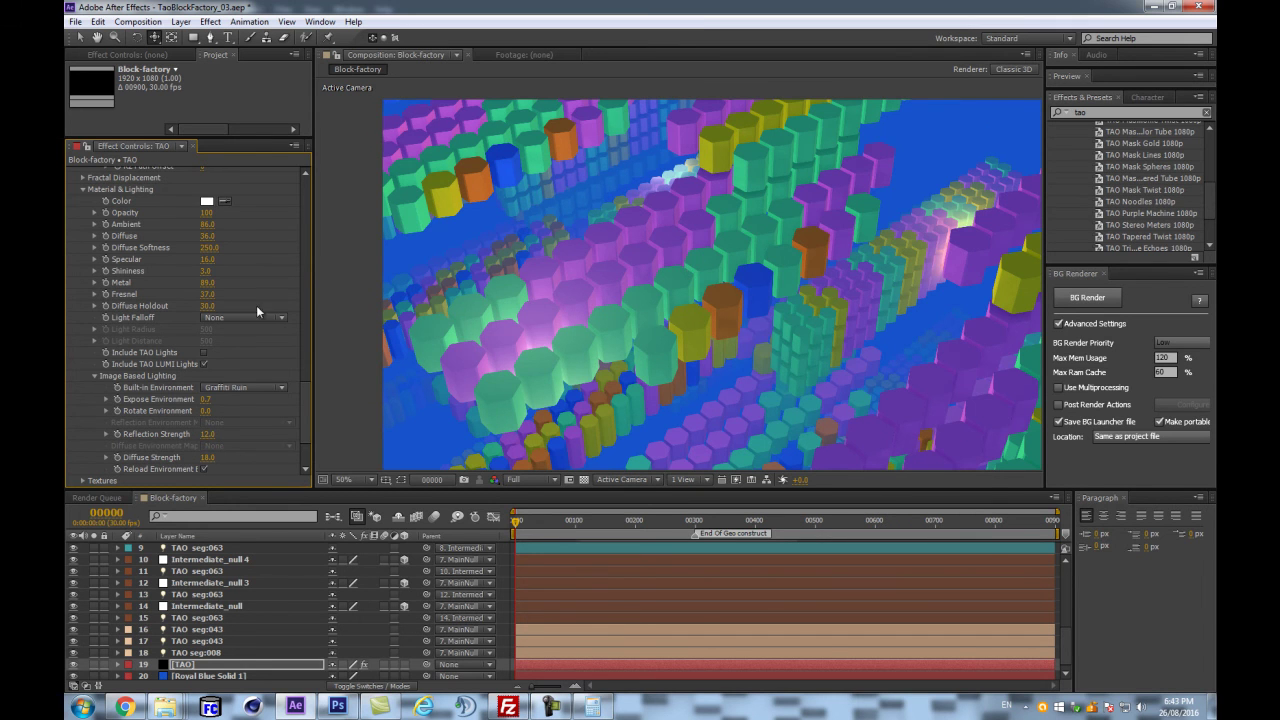
mouse_move(209, 224)
left_mouse_down()
mouse_move(231, 219)
mouse_move(219, 220)
left_mouse_up()
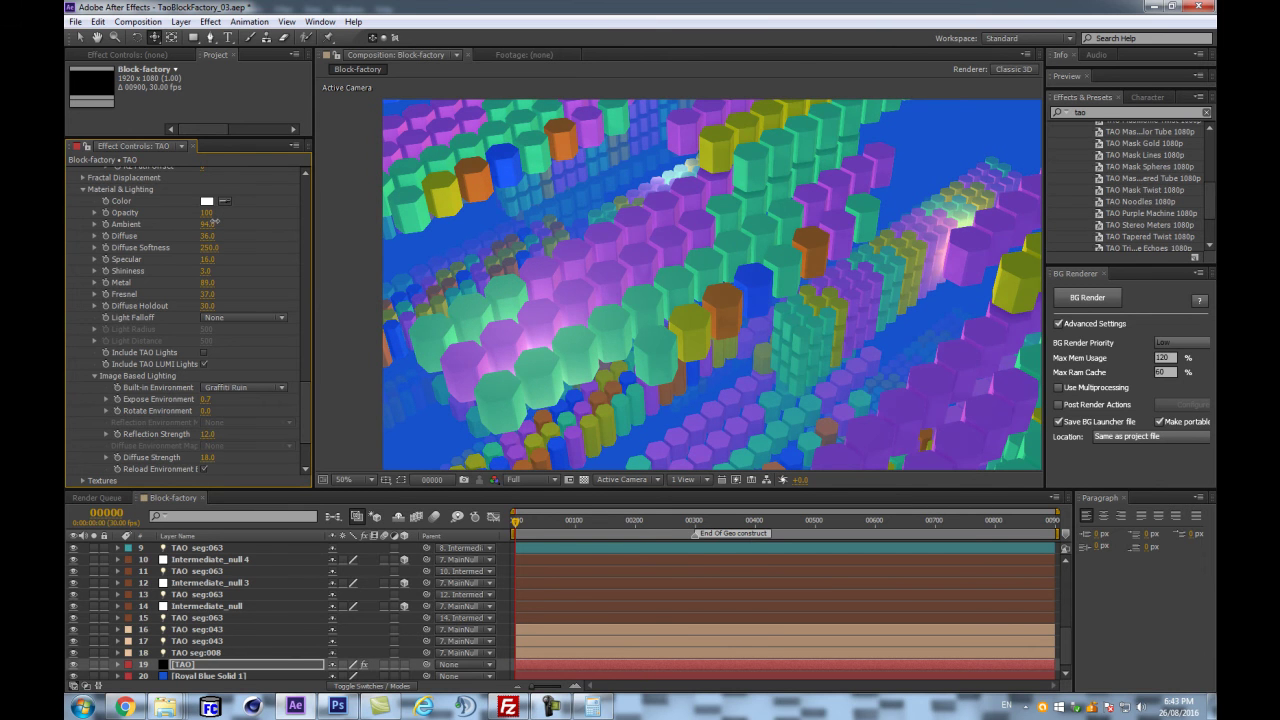
- Set the ambient occlusion's AO Intensity to 70 in the TAO effect's Rendering settings
scroll(229, 306, "down", 3)
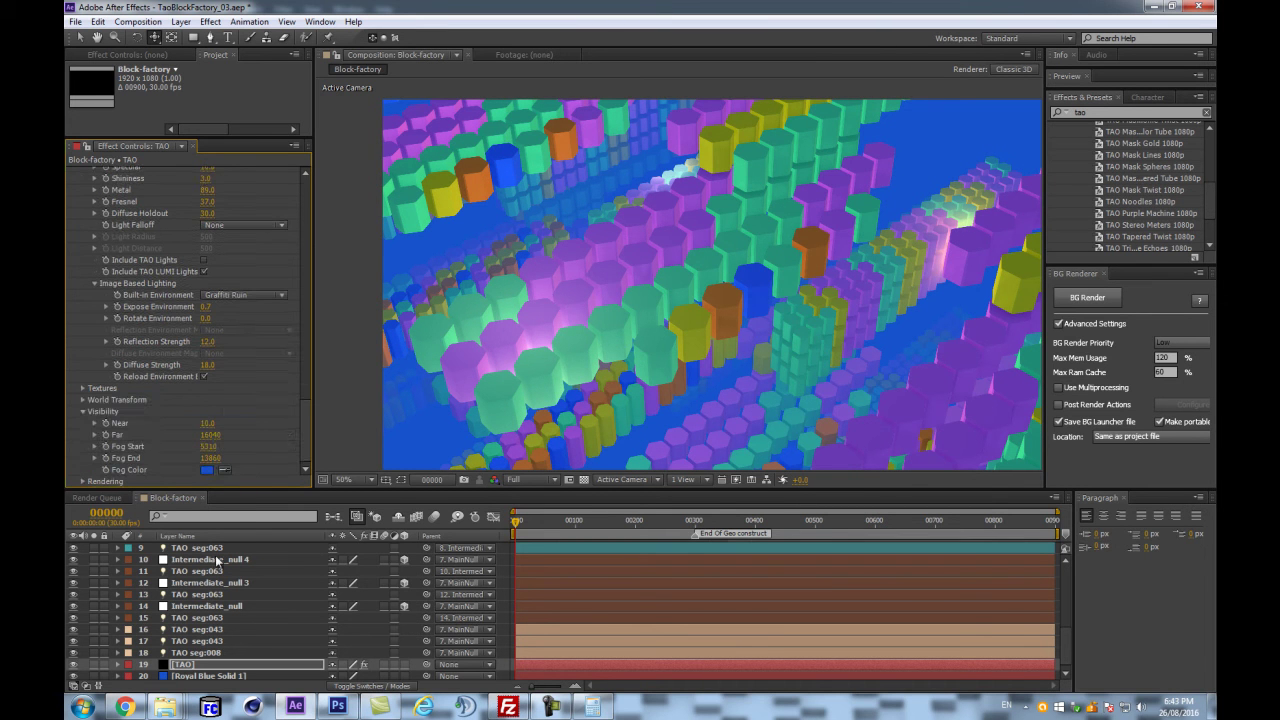
left_click(81, 480)
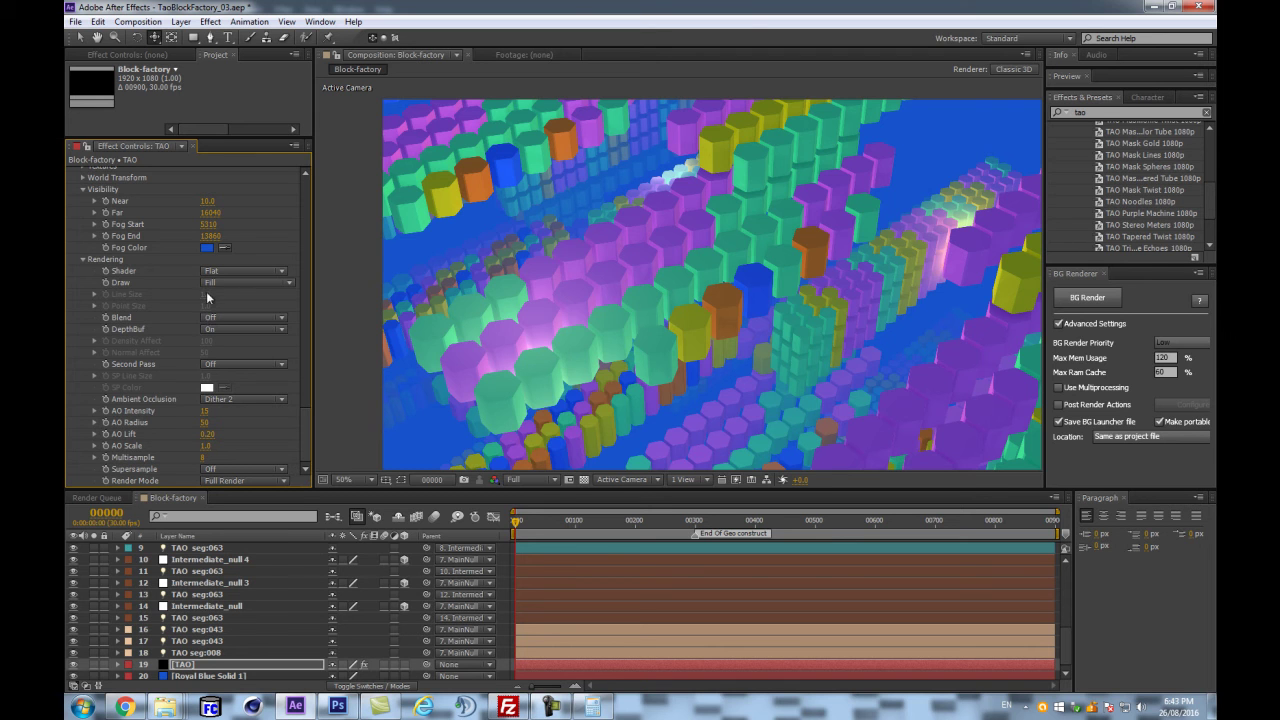
left_click_drag(205, 414, 247, 400)
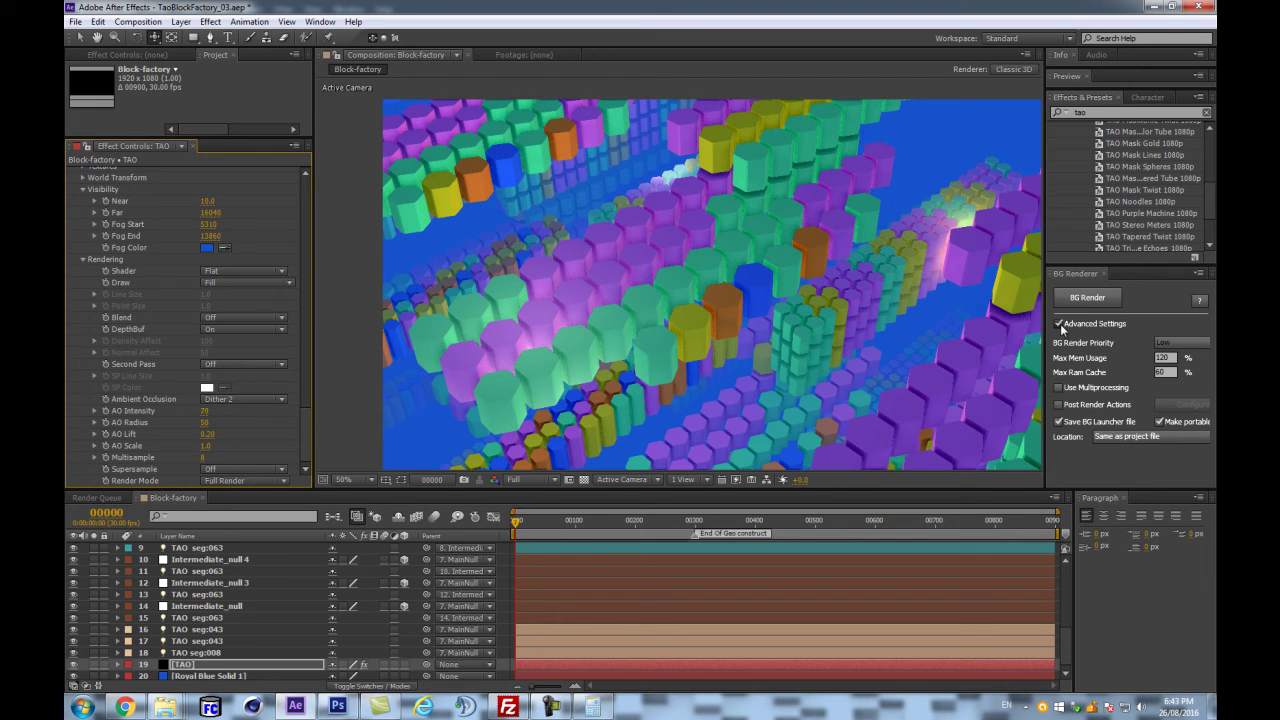
- Enlarge the composition view and set AO Radius to 85, AO Lift to 0.11 and AO Scale to 0.9
left_click_drag(1042, 326, 1170, 330)
left_click_drag(995, 332, 883, 321)
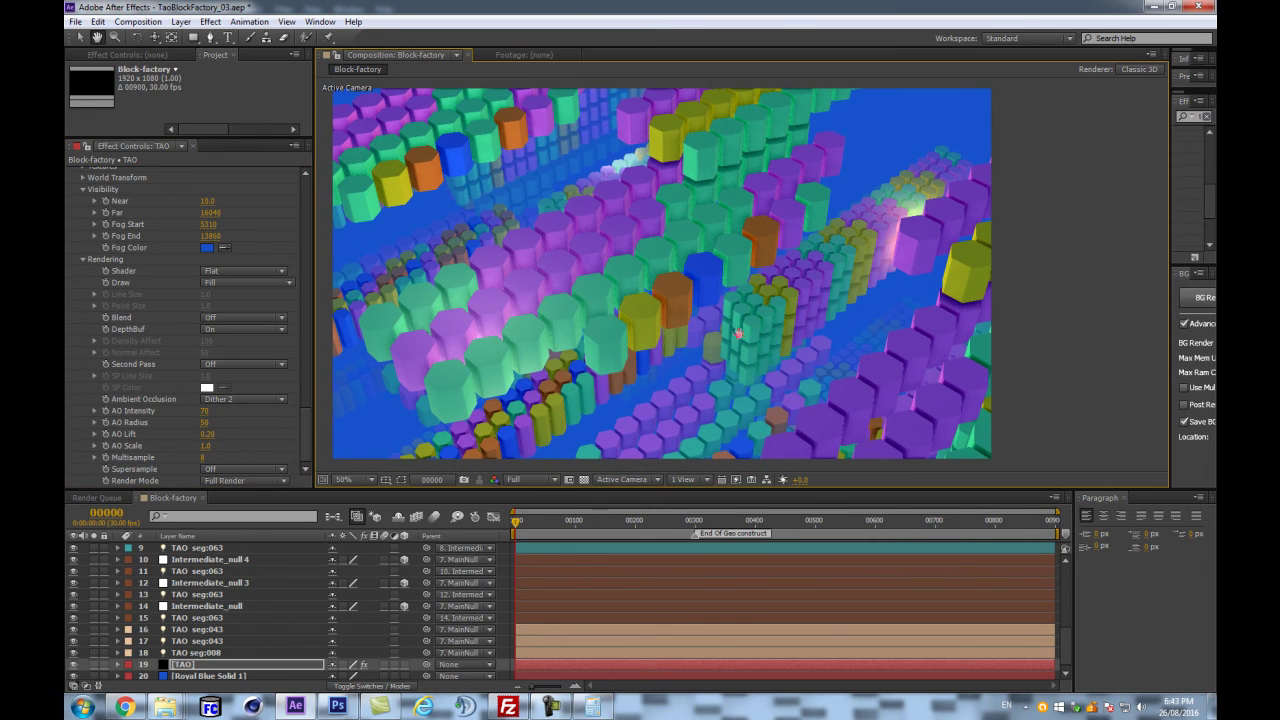
left_click_drag(210, 425, 217, 419)
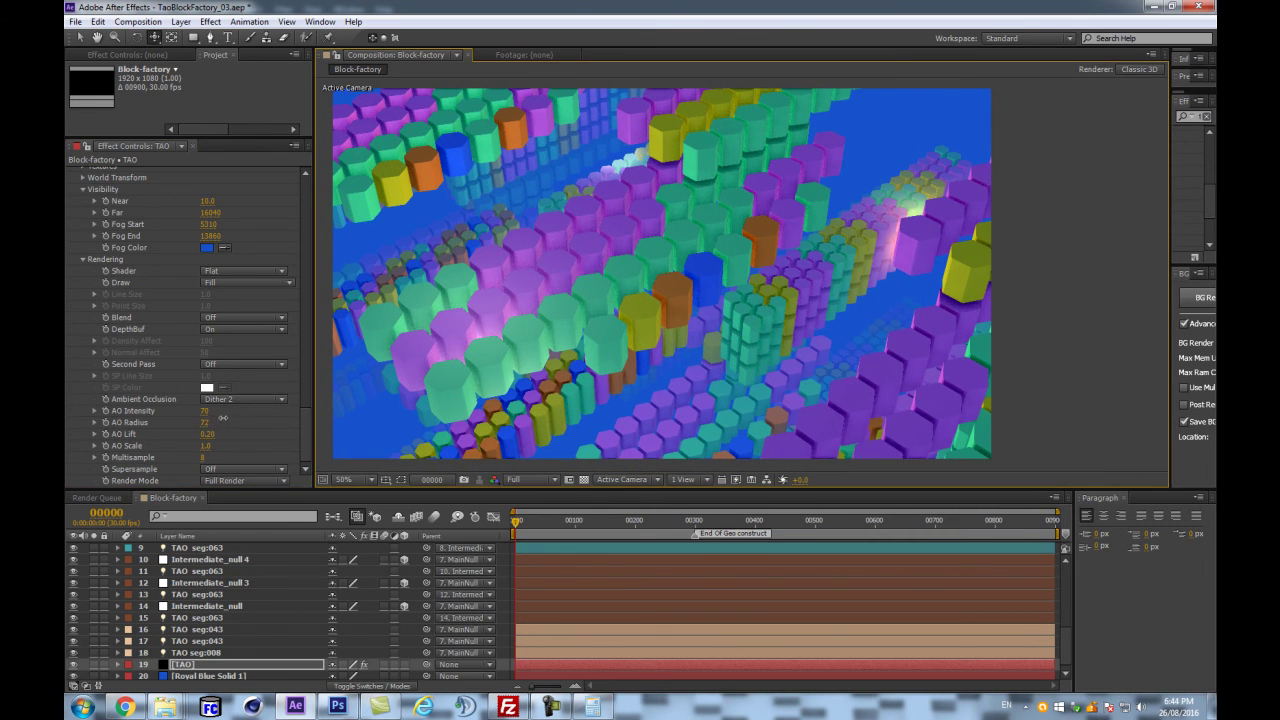
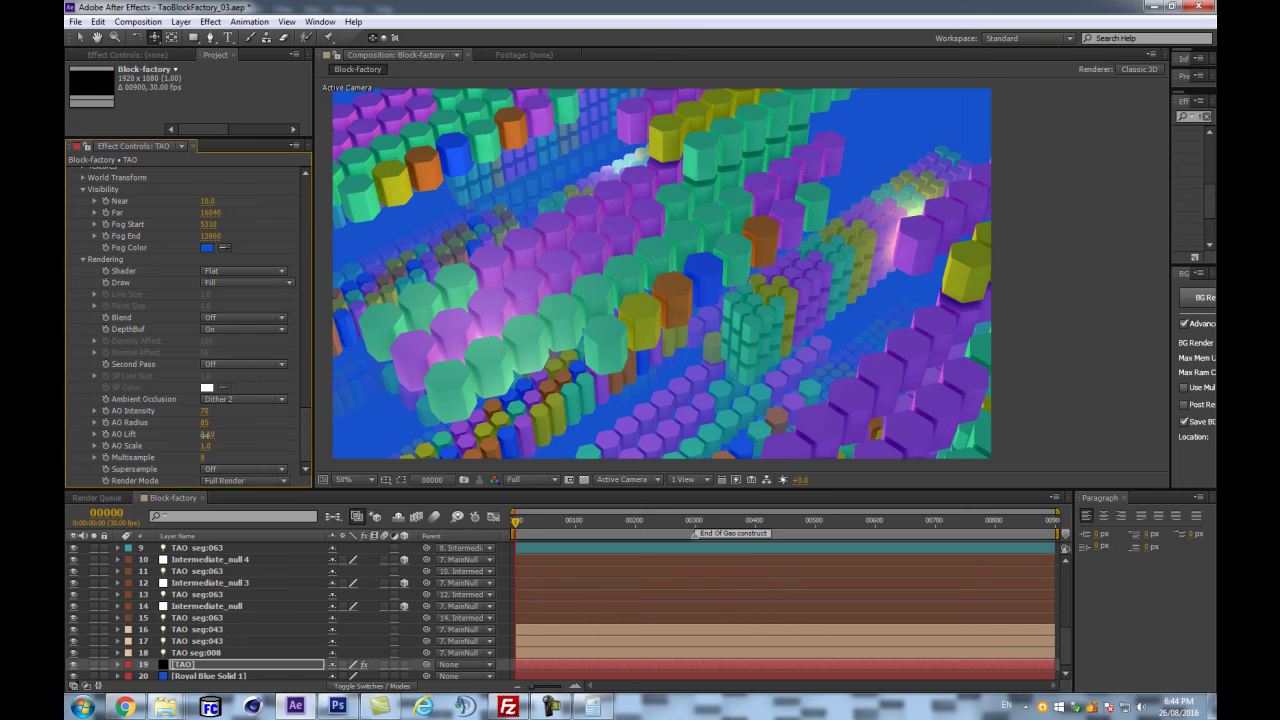
mouse_move(203, 435)
left_mouse_down()
mouse_move(211, 456)
mouse_move(203, 445)
left_mouse_up()
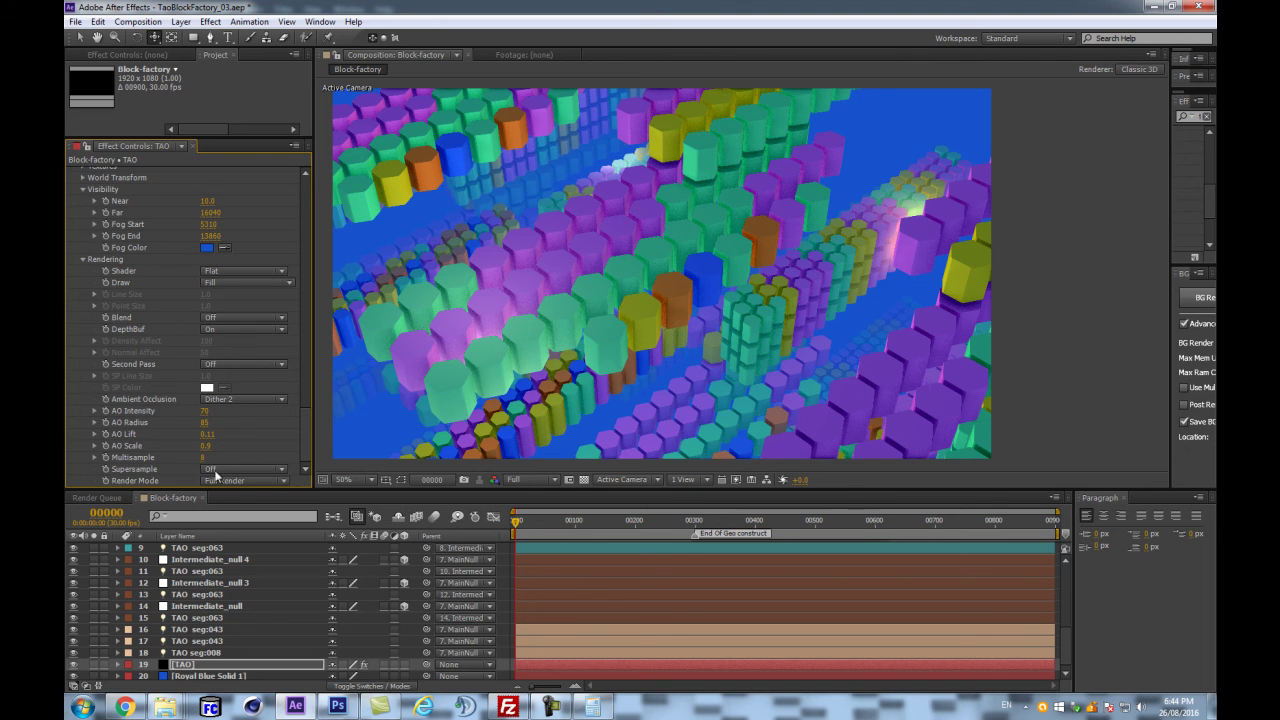
scroll(701, 300, "up", 2)
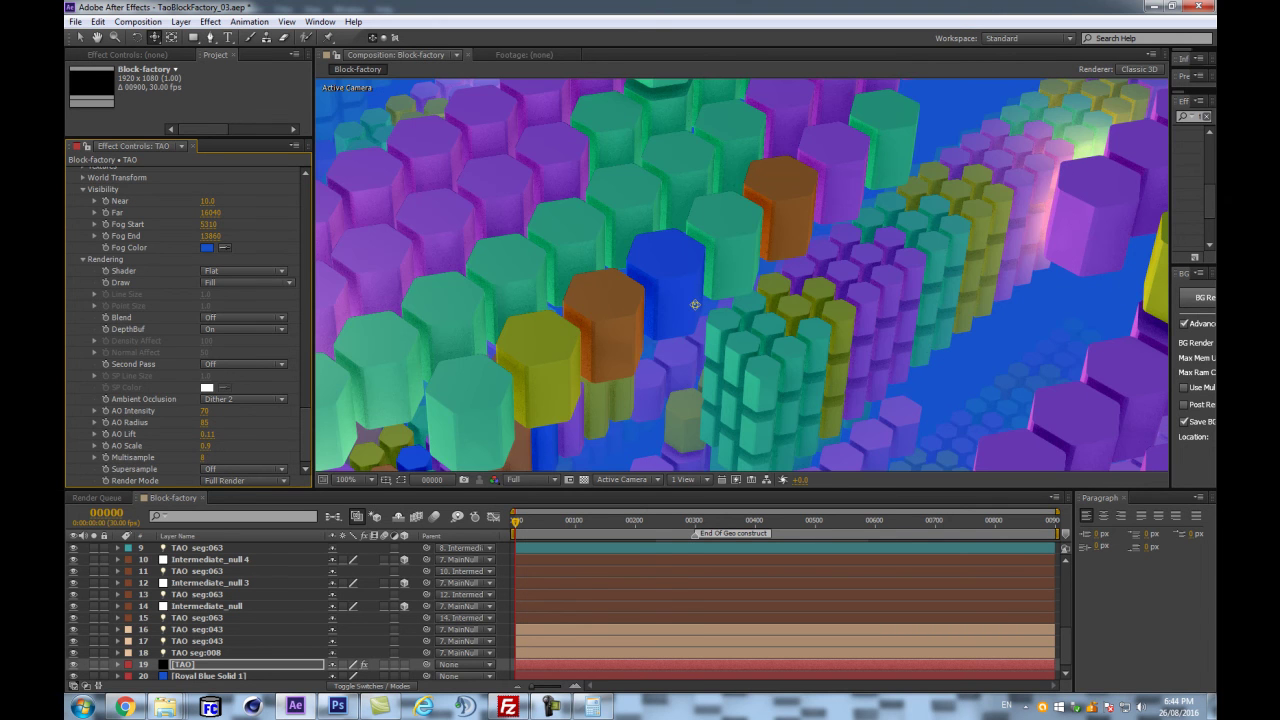
scroll(698, 305, "down", 2)
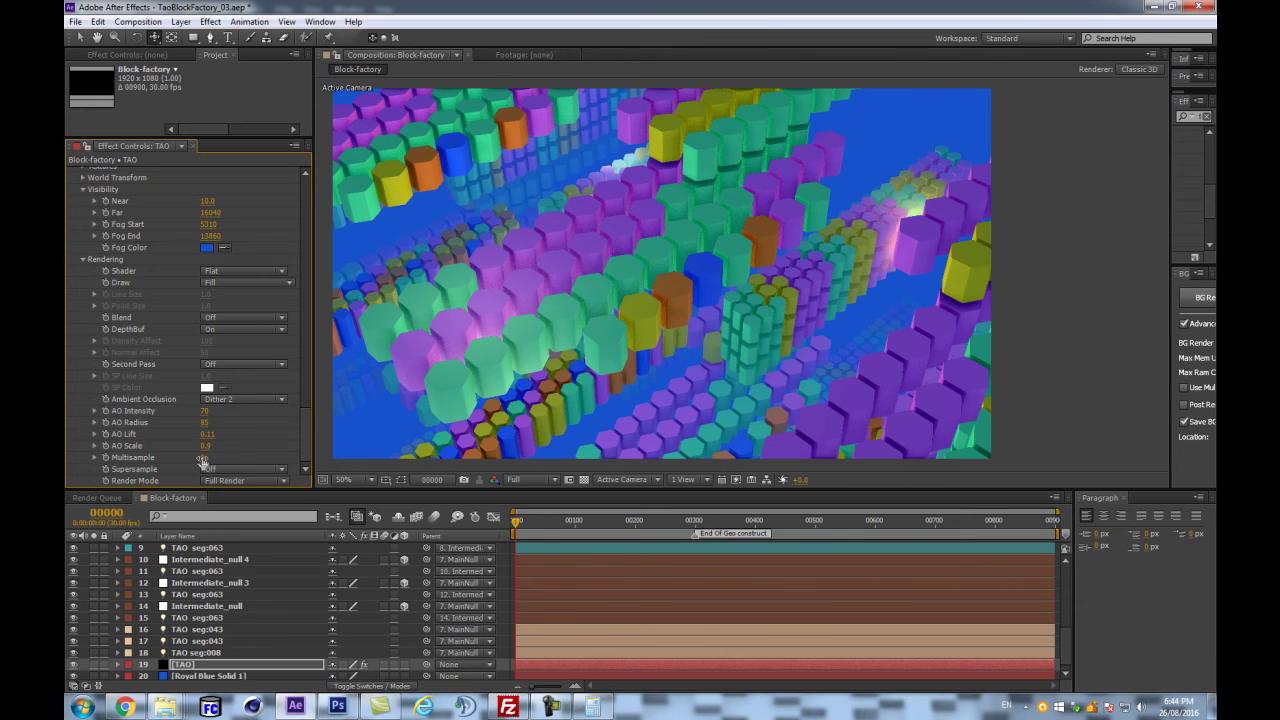
key("slash")
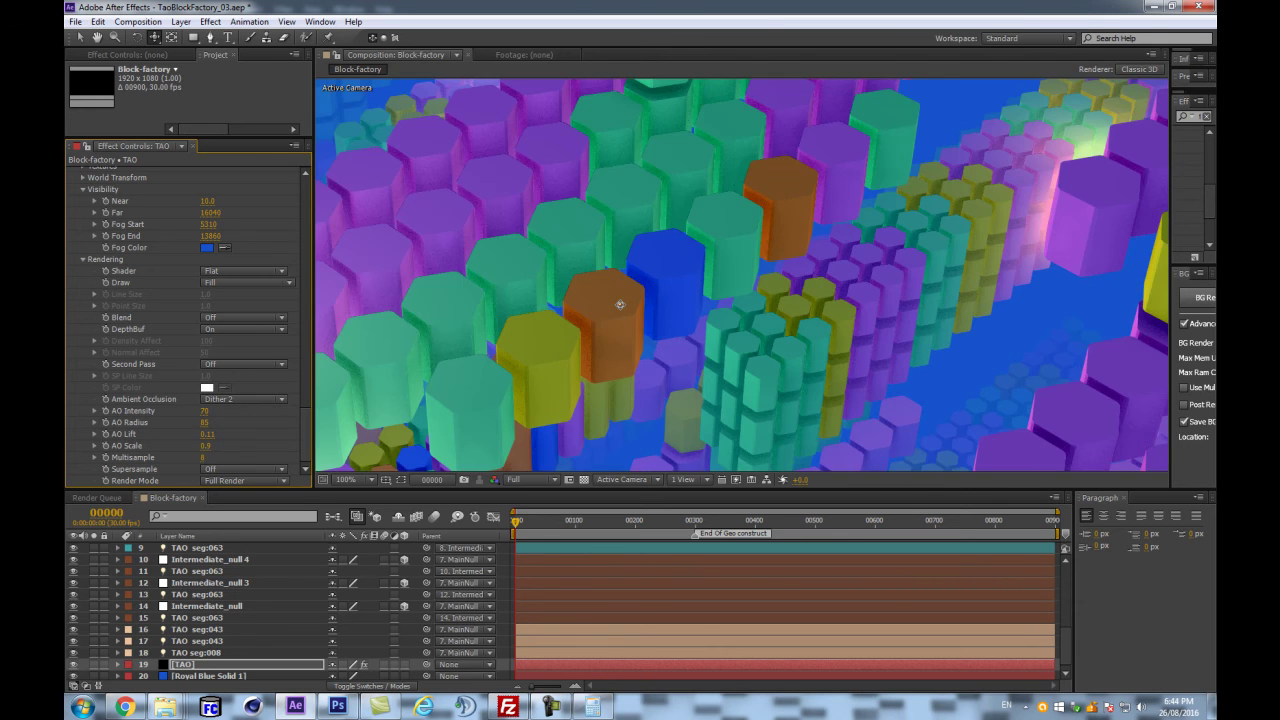
- Try the On mode for the TAO effect's Ambient Occlusion and return it to Dither 2
left_click(268, 396)
left_click(231, 430)
left_click(240, 397)
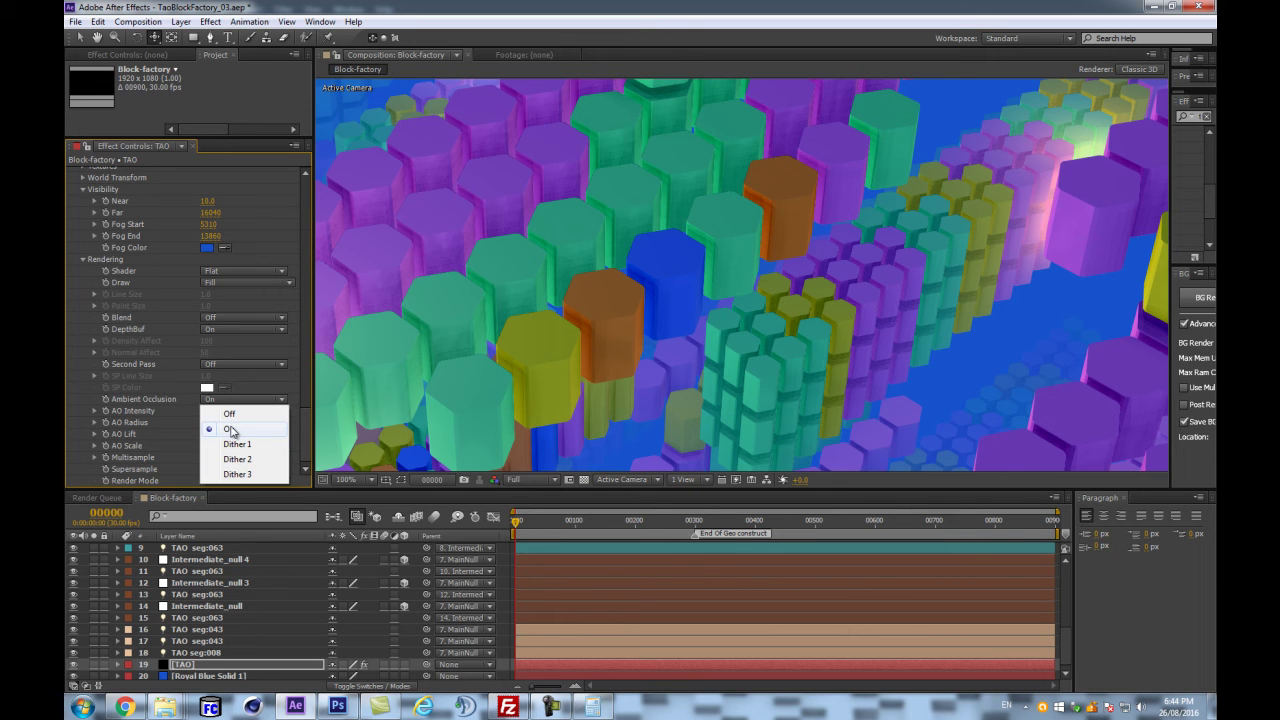
left_click(246, 459)
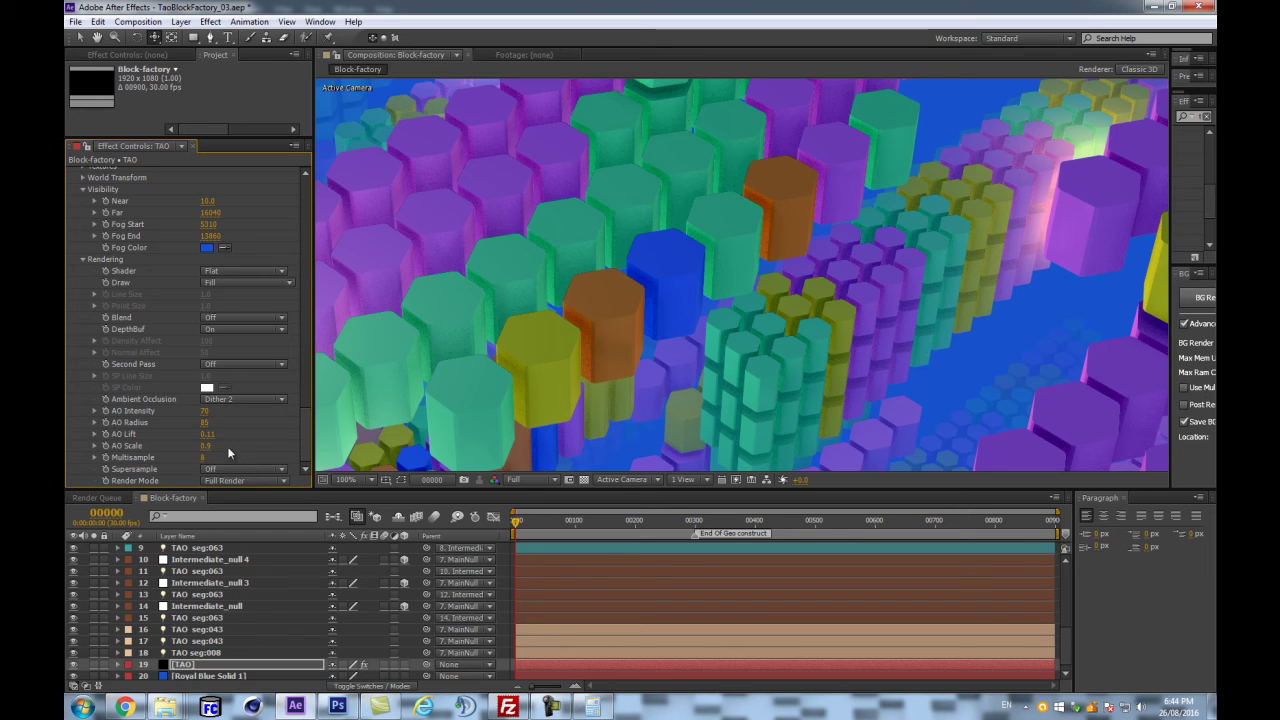
- Raise the TAO effect's AO Intensity to 112 and AO Lift to 0.31
mouse_move(205, 411)
left_mouse_down()
mouse_move(243, 407)
mouse_move(224, 405)
left_mouse_up()
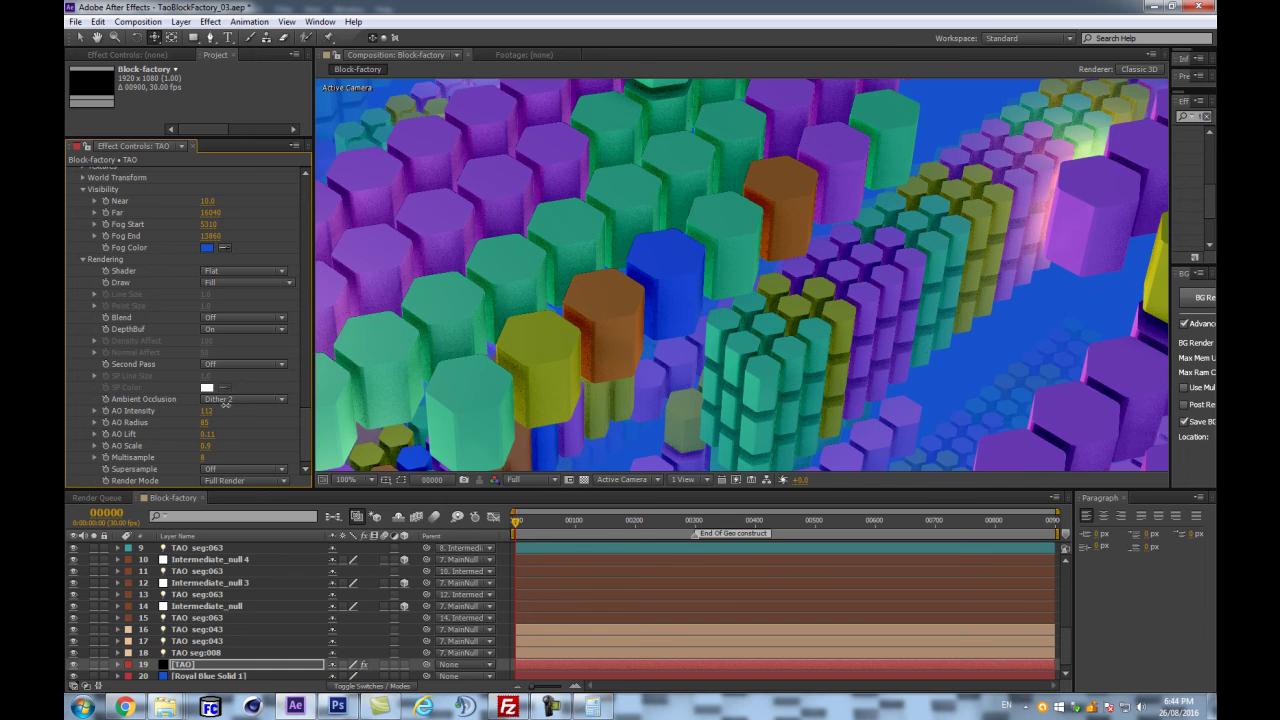
scroll(772, 294, "down", 2)
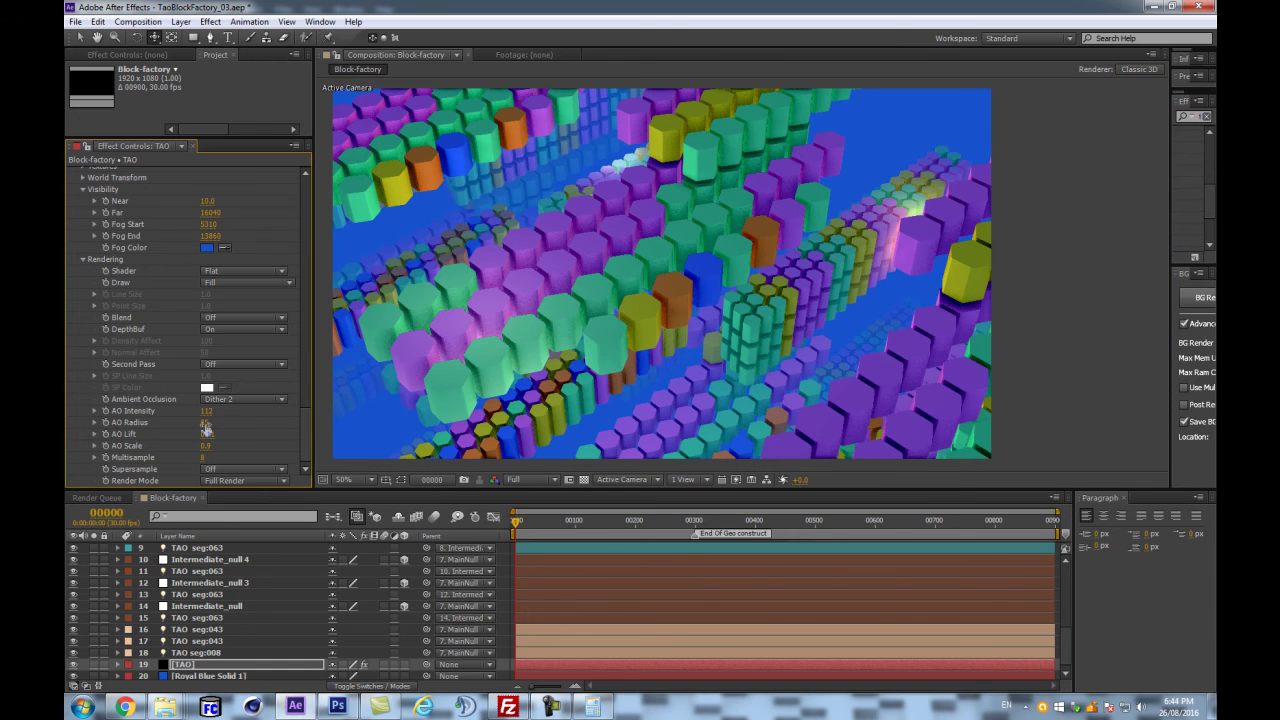
mouse_move(210, 437)
left_mouse_down()
mouse_move(238, 432)
mouse_move(224, 432)
left_mouse_up()
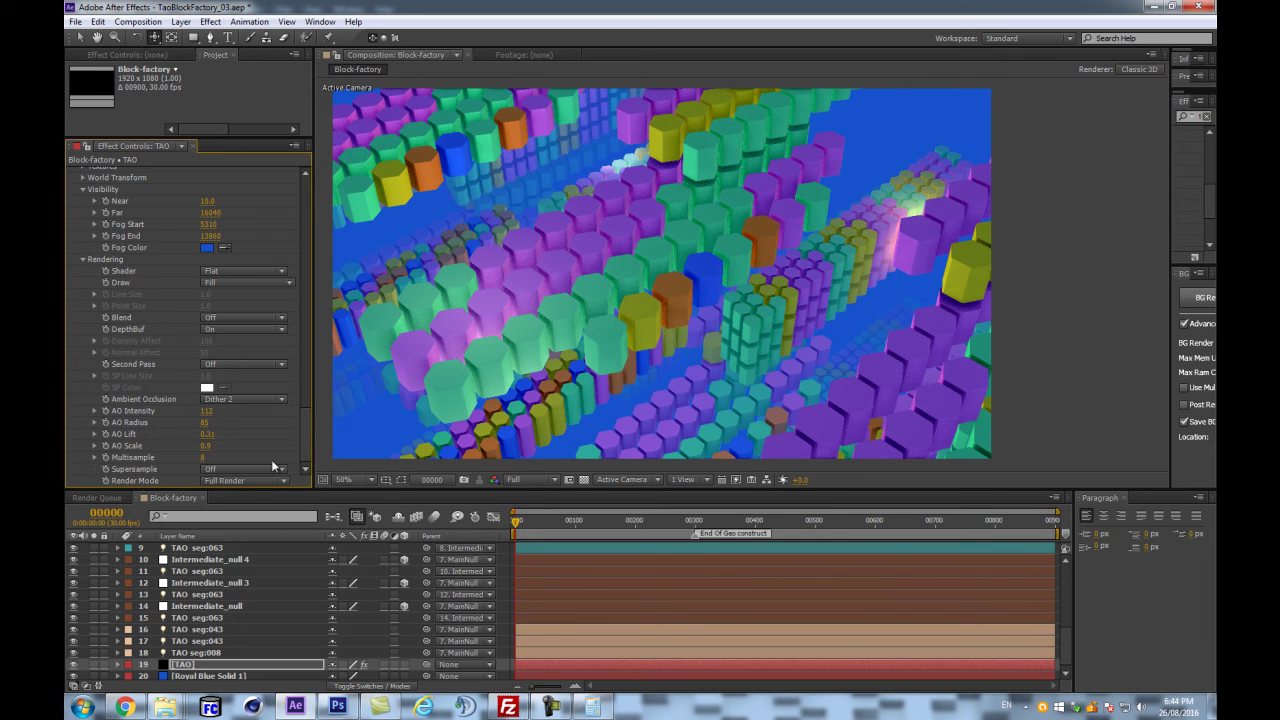
- Set the TAO effect's Supersample to 16x and inspect the block edges up close
left_click(222, 469)
left_click(232, 529)
scroll(756, 274, "up", 2)
key("ctrl+z")
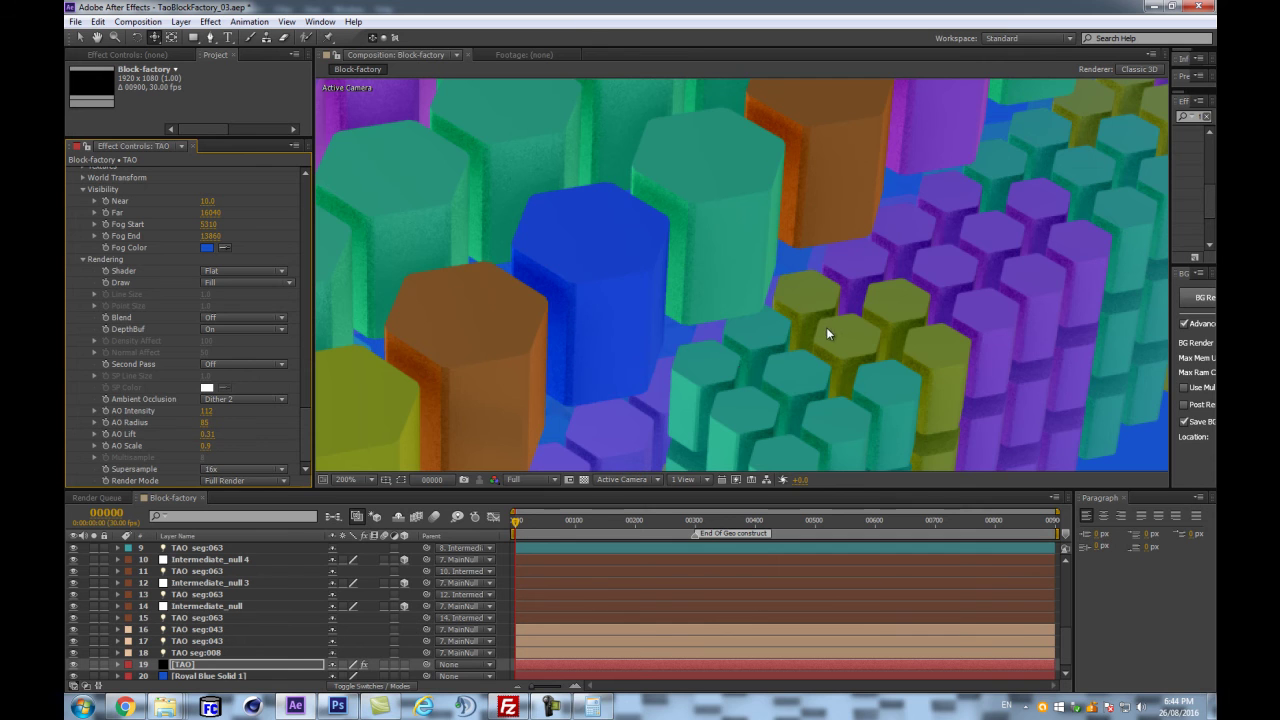
key("ctrl+shift+z")
scroll(879, 328, "down", 4)
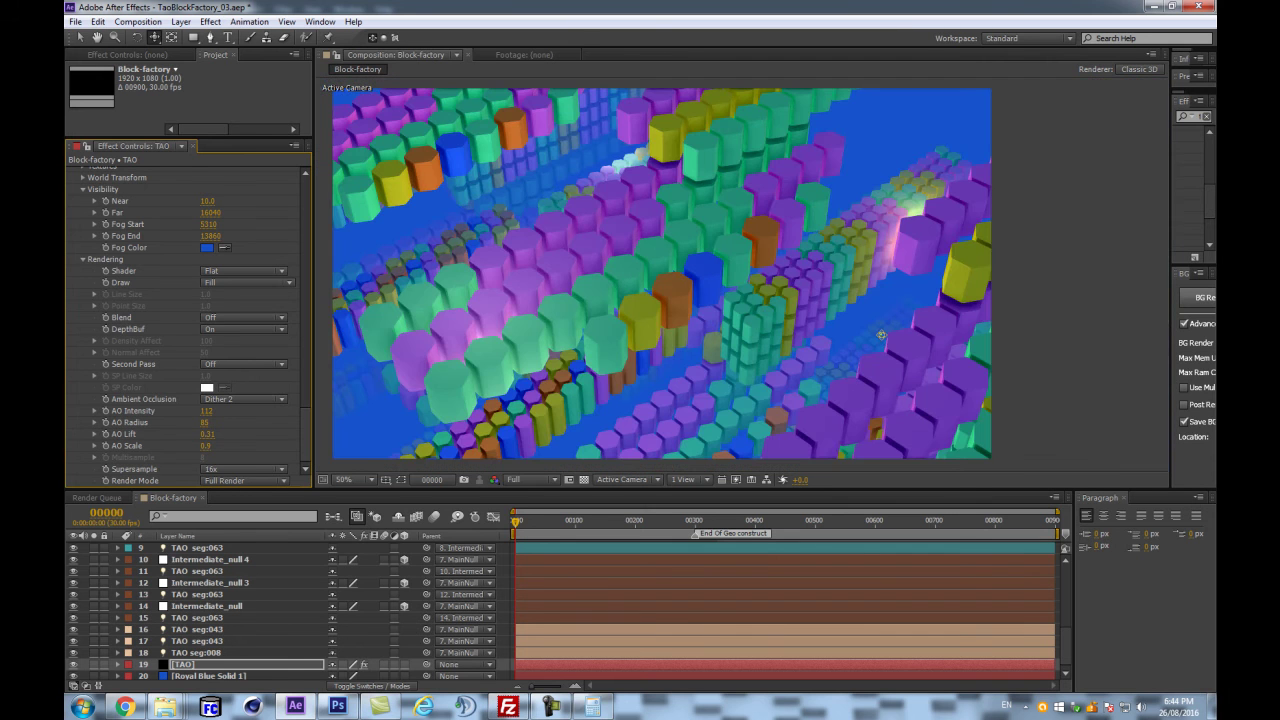
scroll(880, 334, "up", 2)
key("space")
left_click_drag(857, 380, 786, 214)
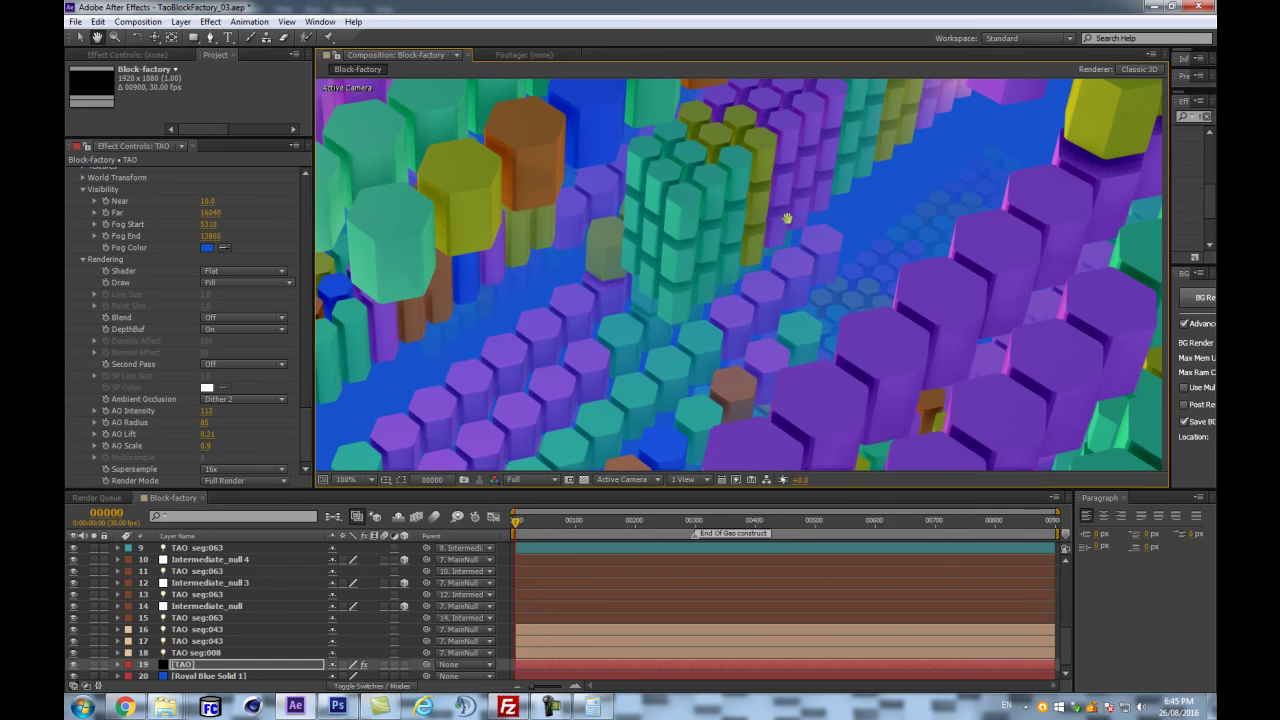
scroll(934, 206, "down", 2)
key("space")
left_click_drag(672, 191, 802, 299)
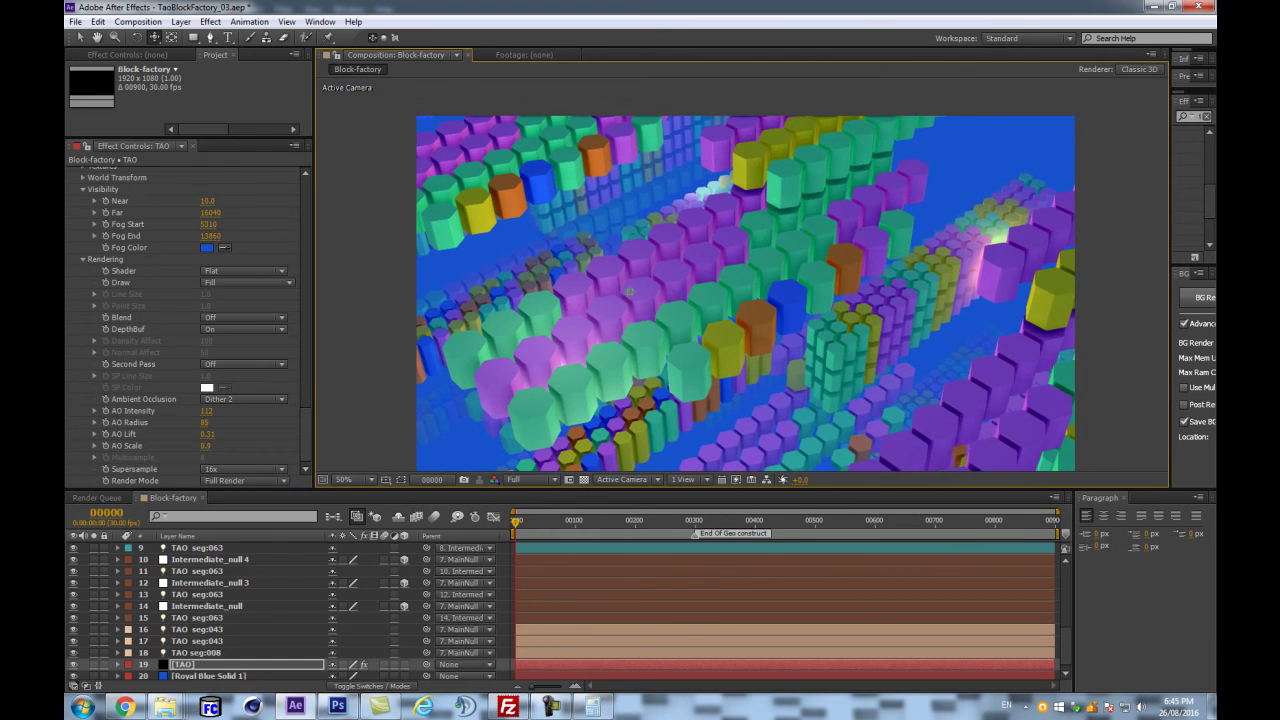
- Reset AO Intensity, AO Radius, AO Lift and AO Scale to their default values
right_click(119, 422)
key("Escape")
right_click(129, 422)
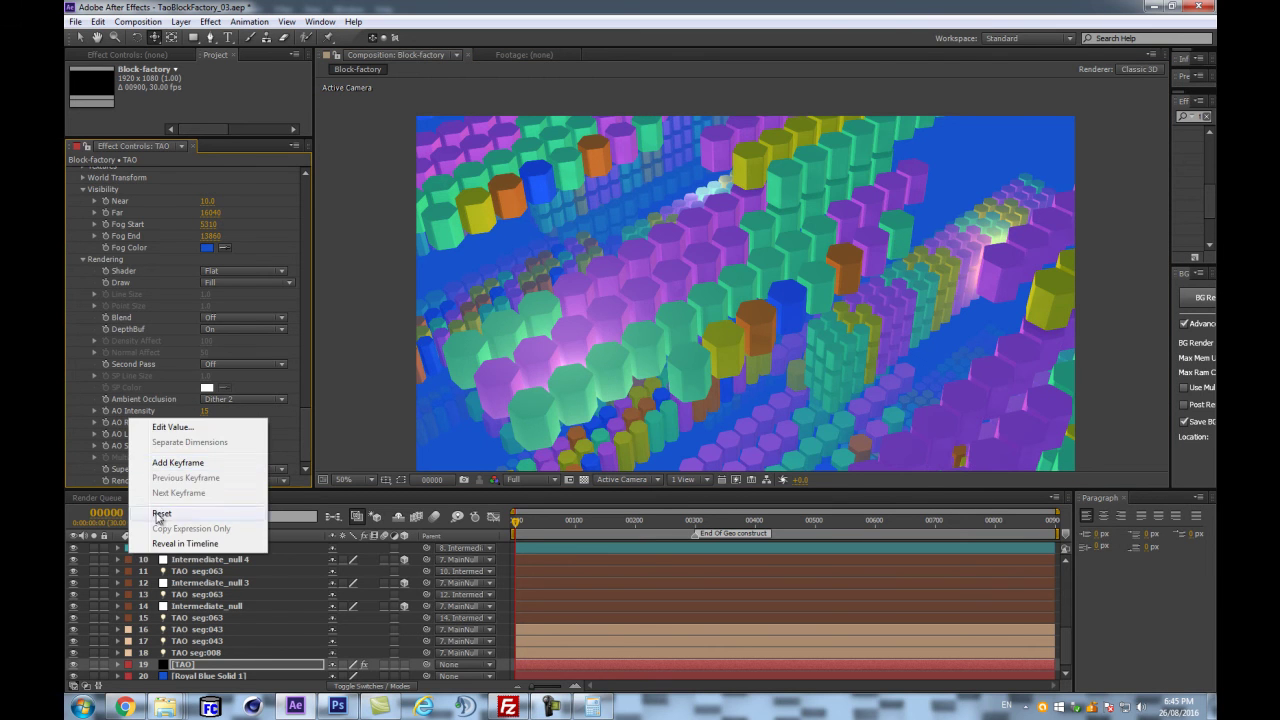
left_click(160, 500)
right_click(125, 443)
left_click(157, 537)
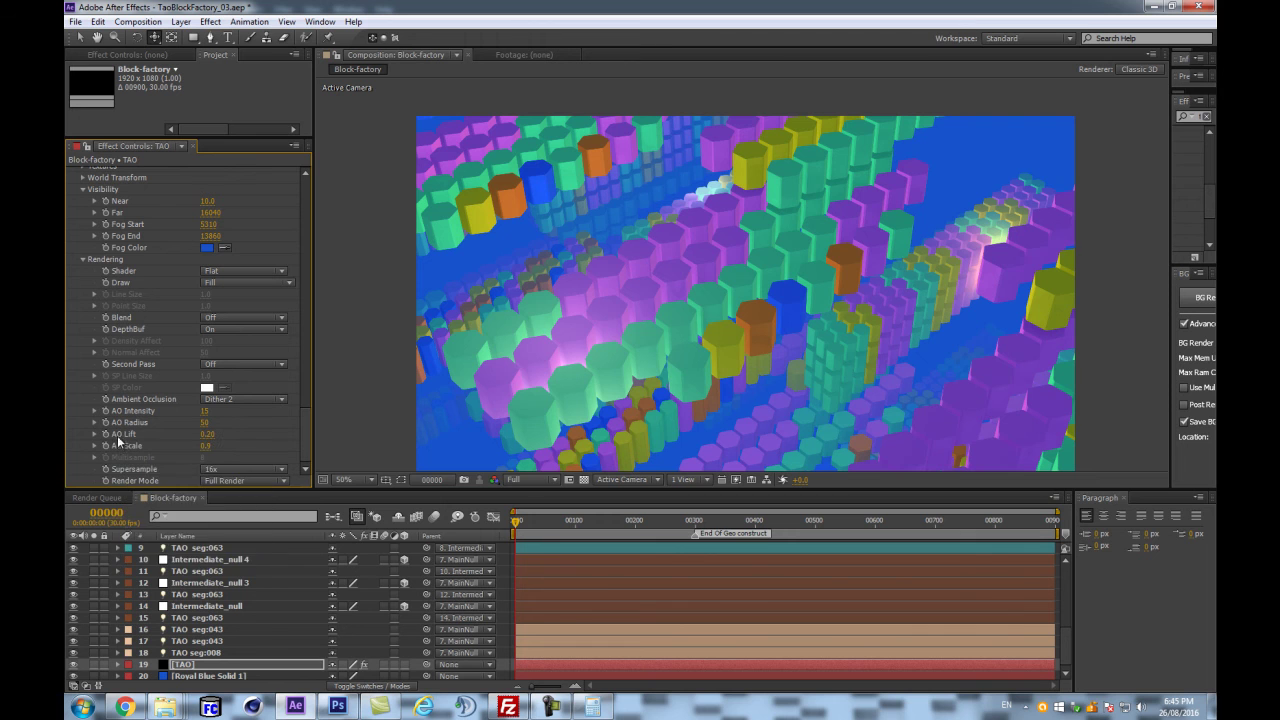
right_click(122, 447)
left_click(169, 549)
- Set AO Intensity to 63, AO Radius to 62, AO Lift to 0.32 and AO Scale to 0.4
left_click_drag(206, 416, 225, 418)
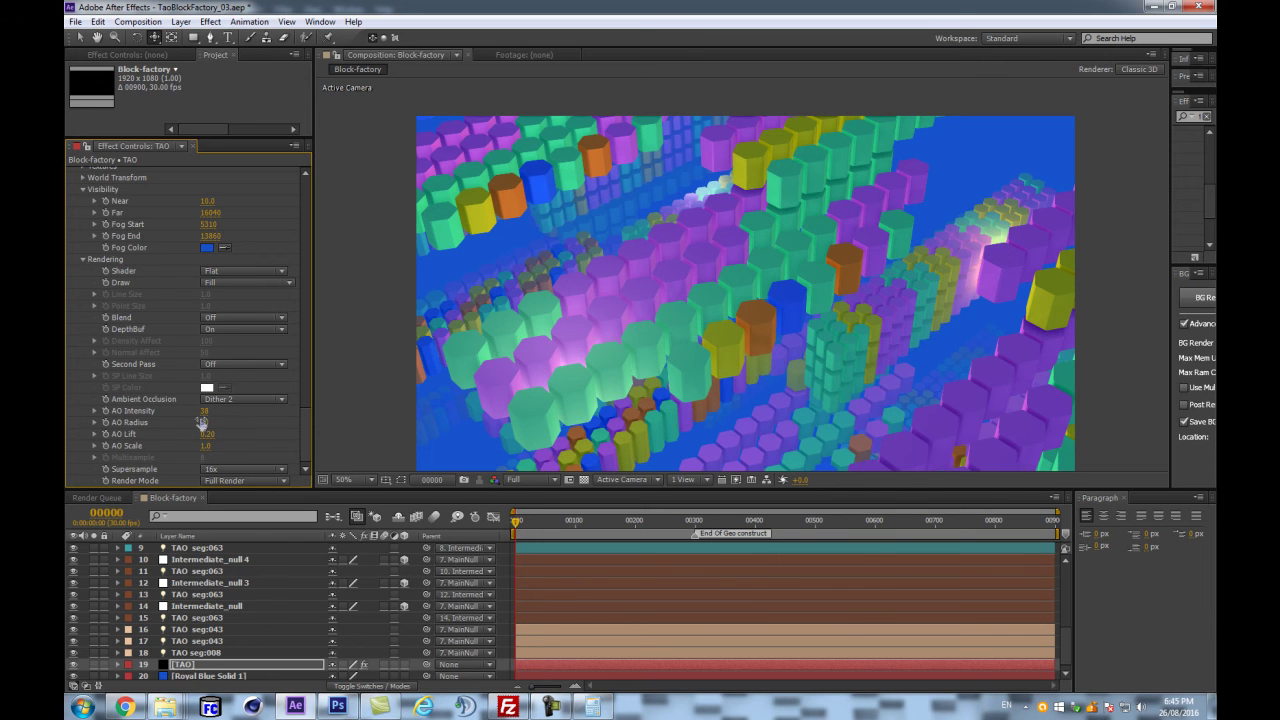
left_click_drag(206, 416, 220, 410)
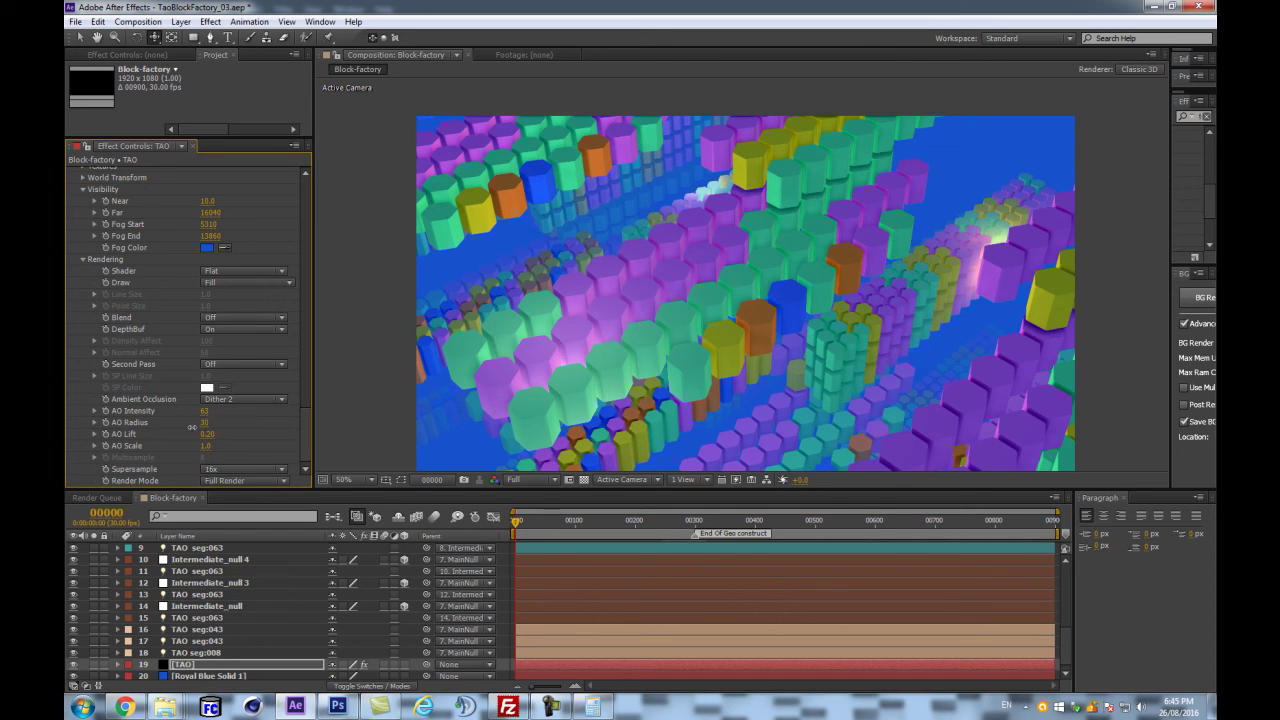
left_click_drag(188, 428, 205, 426)
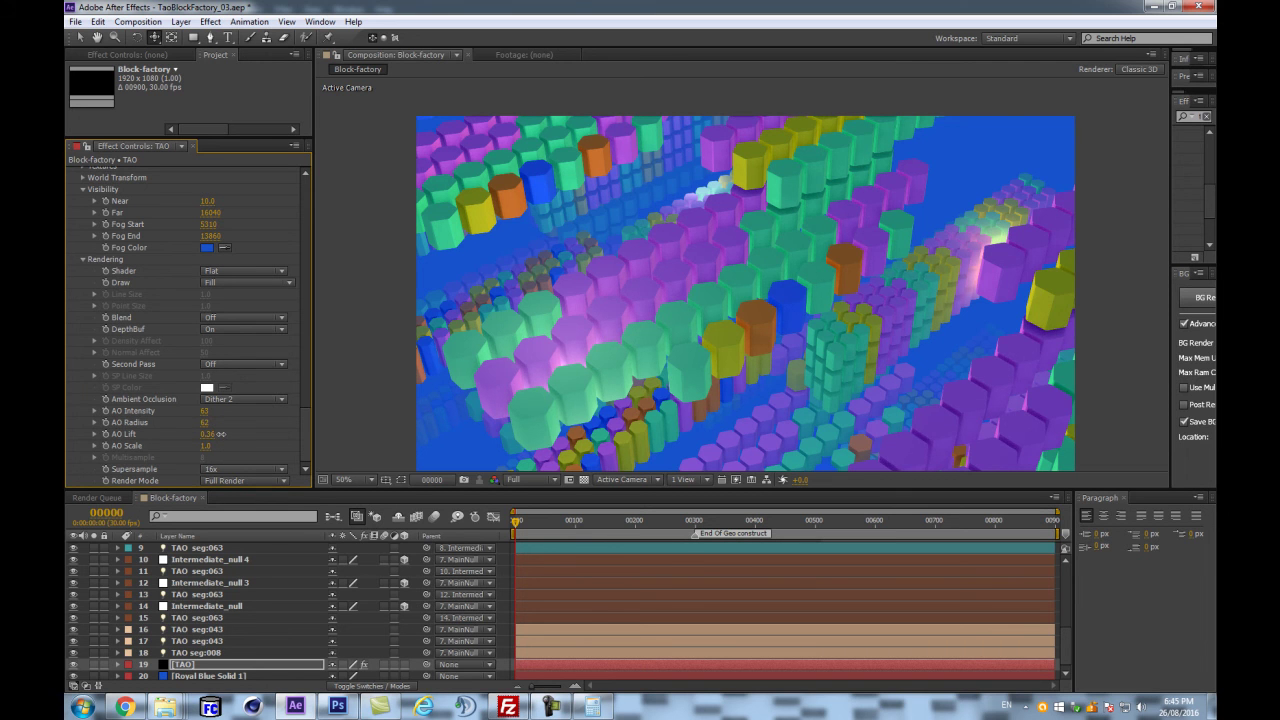
left_click_drag(219, 434, 200, 447)
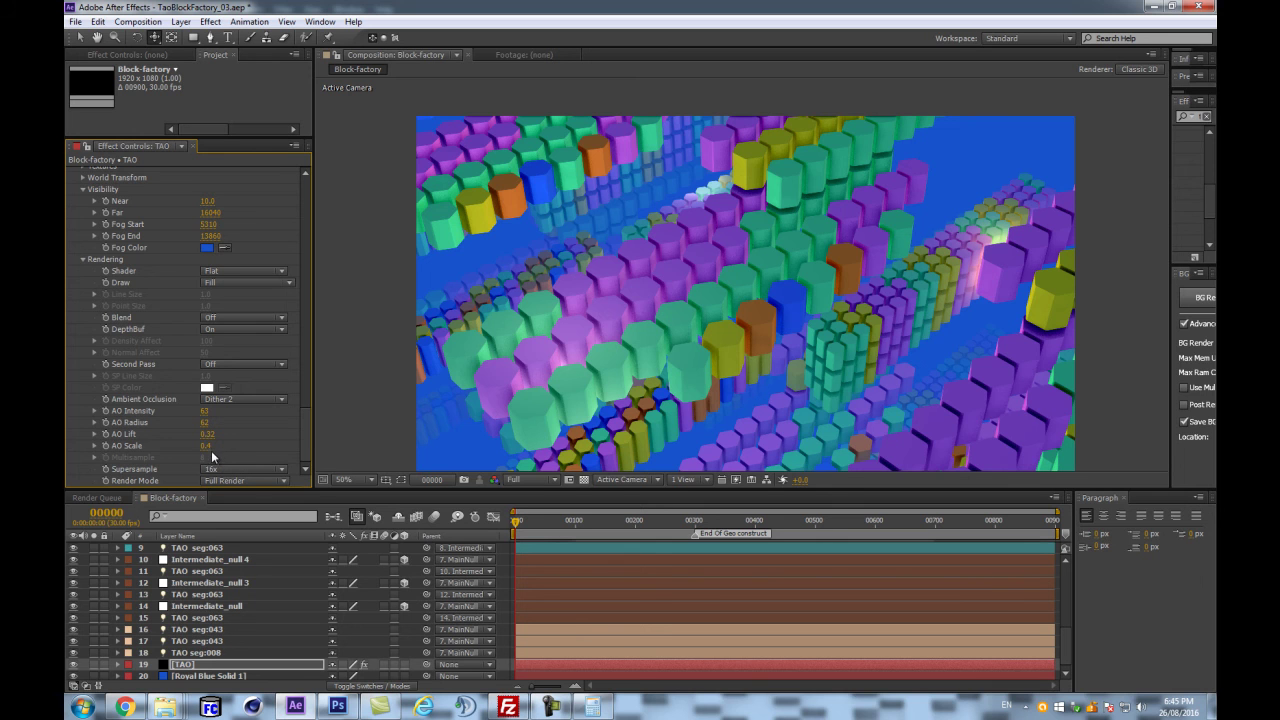
- Try an AO Scale of 0.75 and settle on 0.6
left_click(206, 446)
type("0.75")
key("Return")
left_click(204, 447)
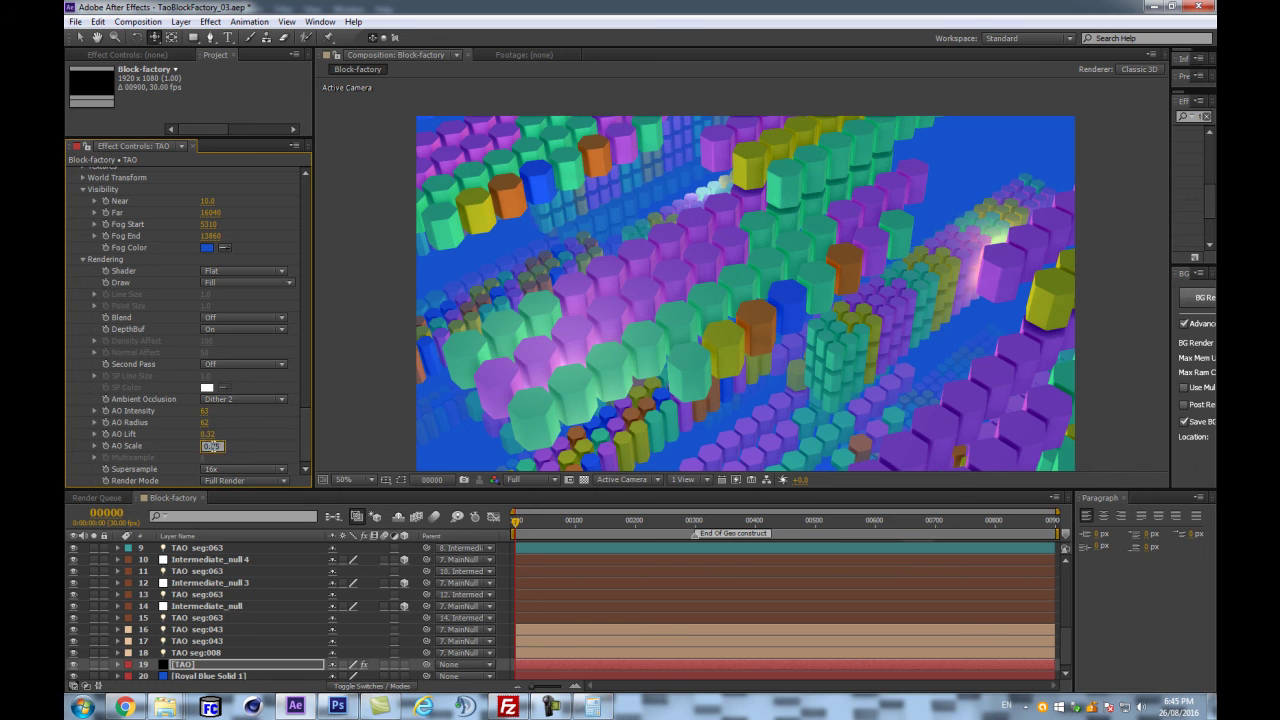
key("Return")
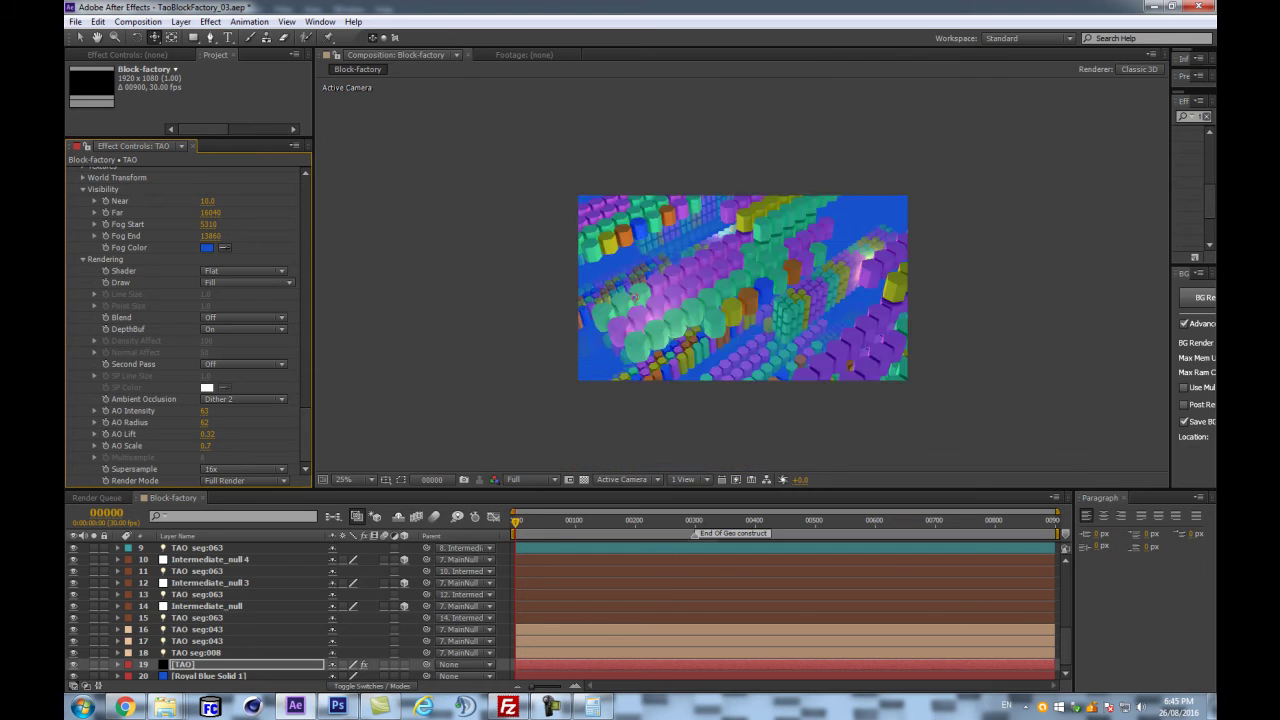
left_click(210, 446)
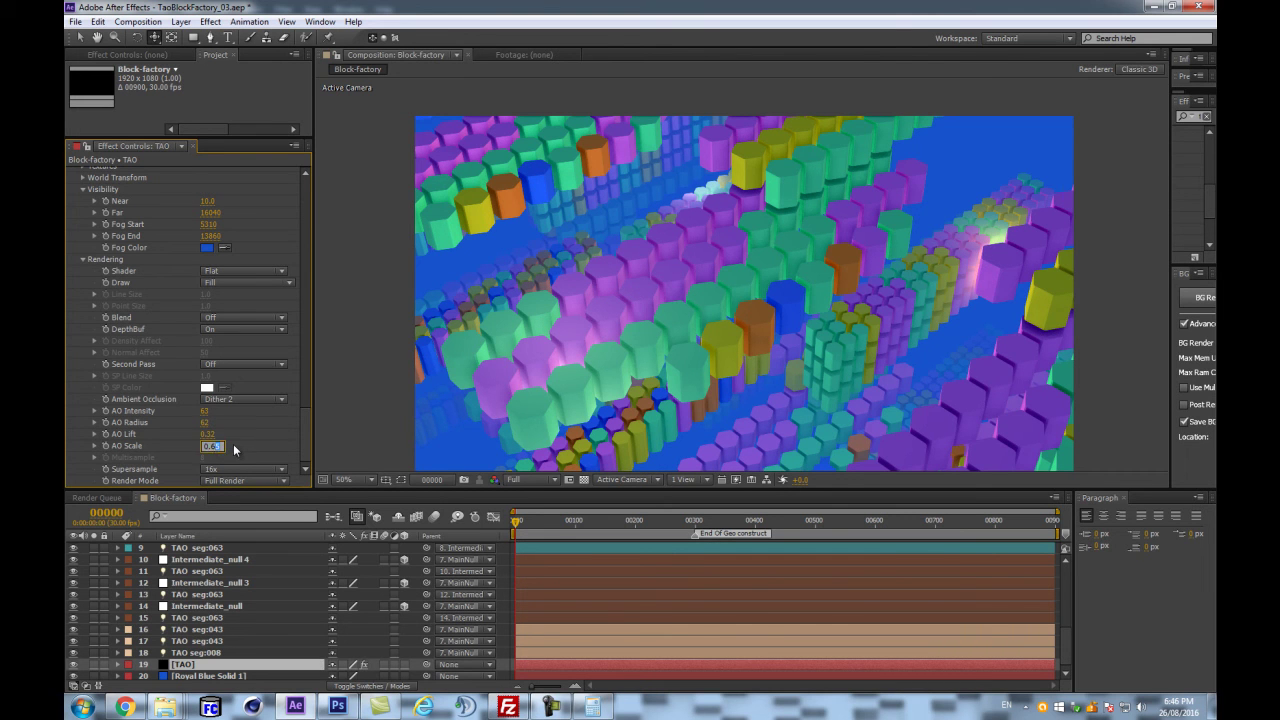
type("0.6")
key("Return")
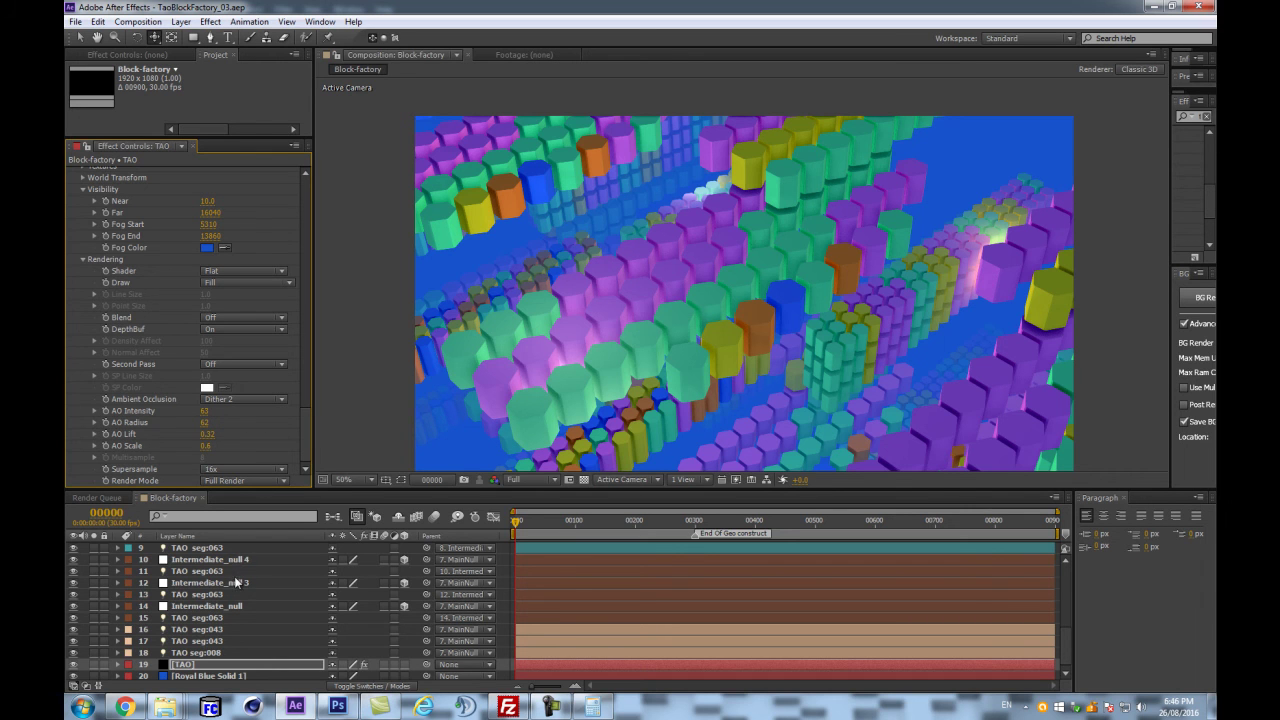
- Collapse the TAO LUMI 2 light's properties and add an adjustment layer above TAO LUMI 3
scroll(234, 576, "up", 5)
left_click(117, 548)
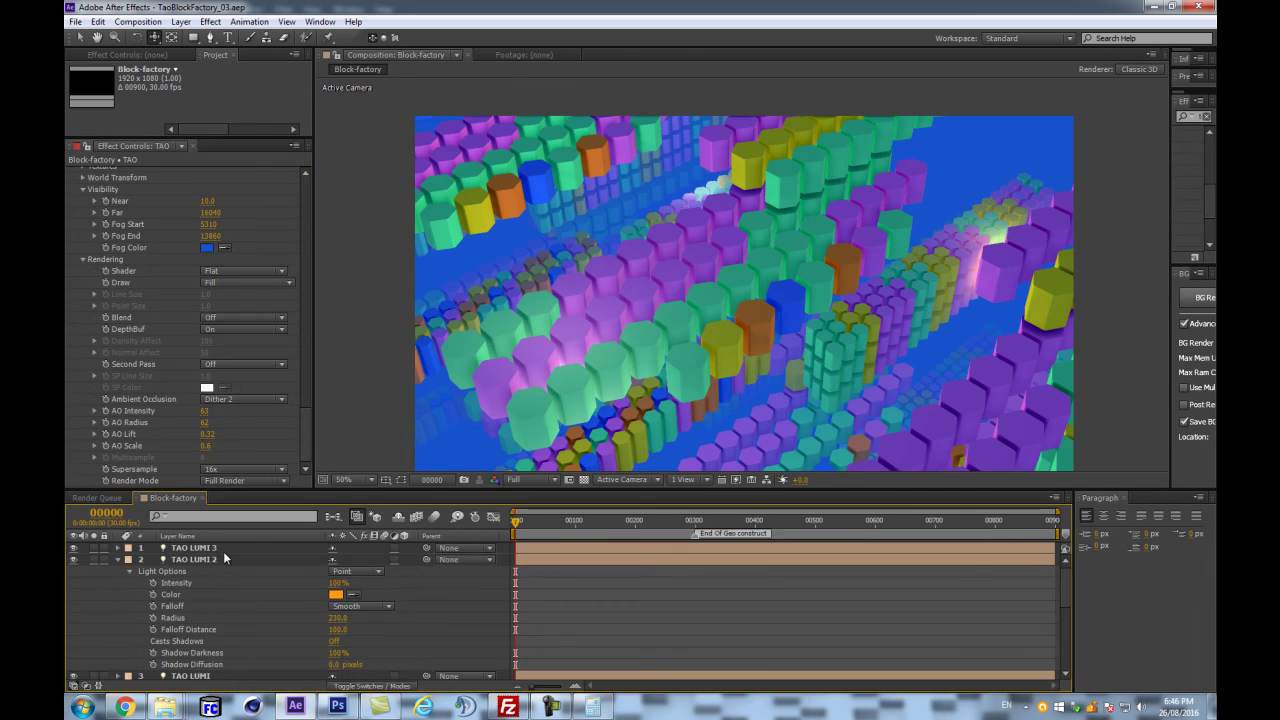
key("ctrl+a")
left_click(118, 560)
left_click(222, 549)
key("ctrl+alt+y")
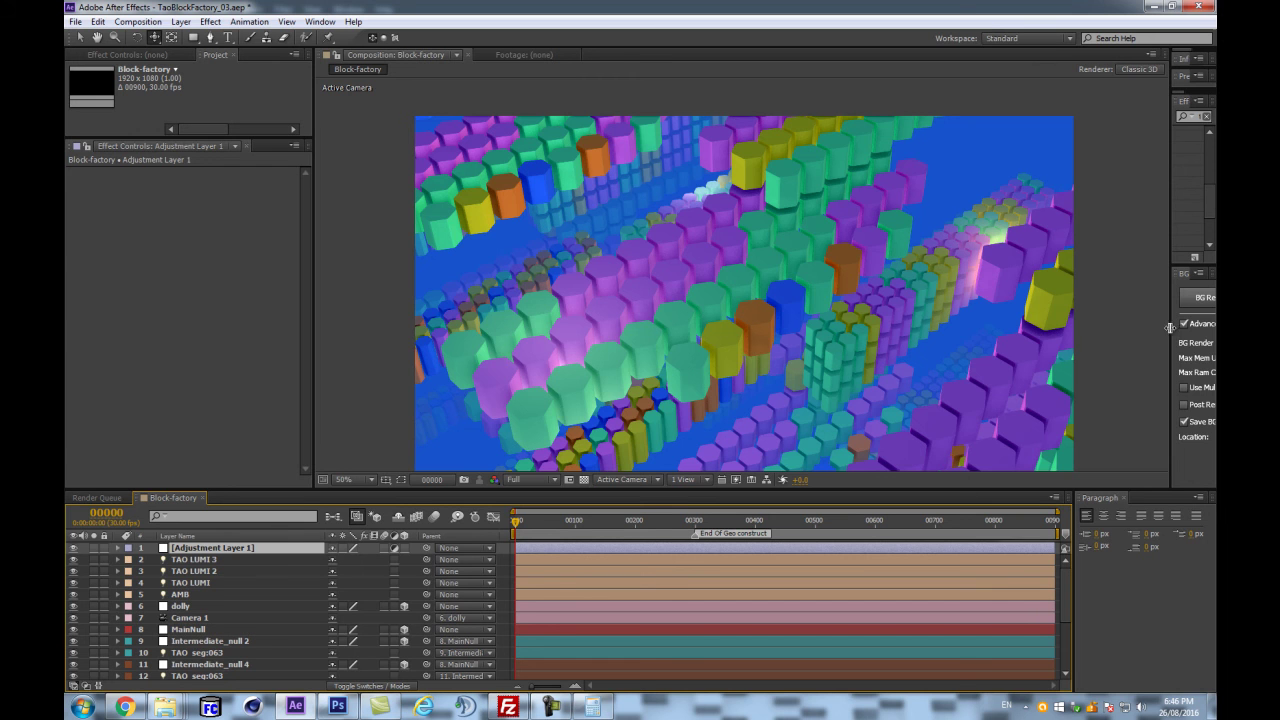
- Widen the effects library, search it for levels and apply the Levels effect to the adjustment layer
left_click_drag(1169, 327, 1043, 320)
left_click(1128, 112)
type("levels")
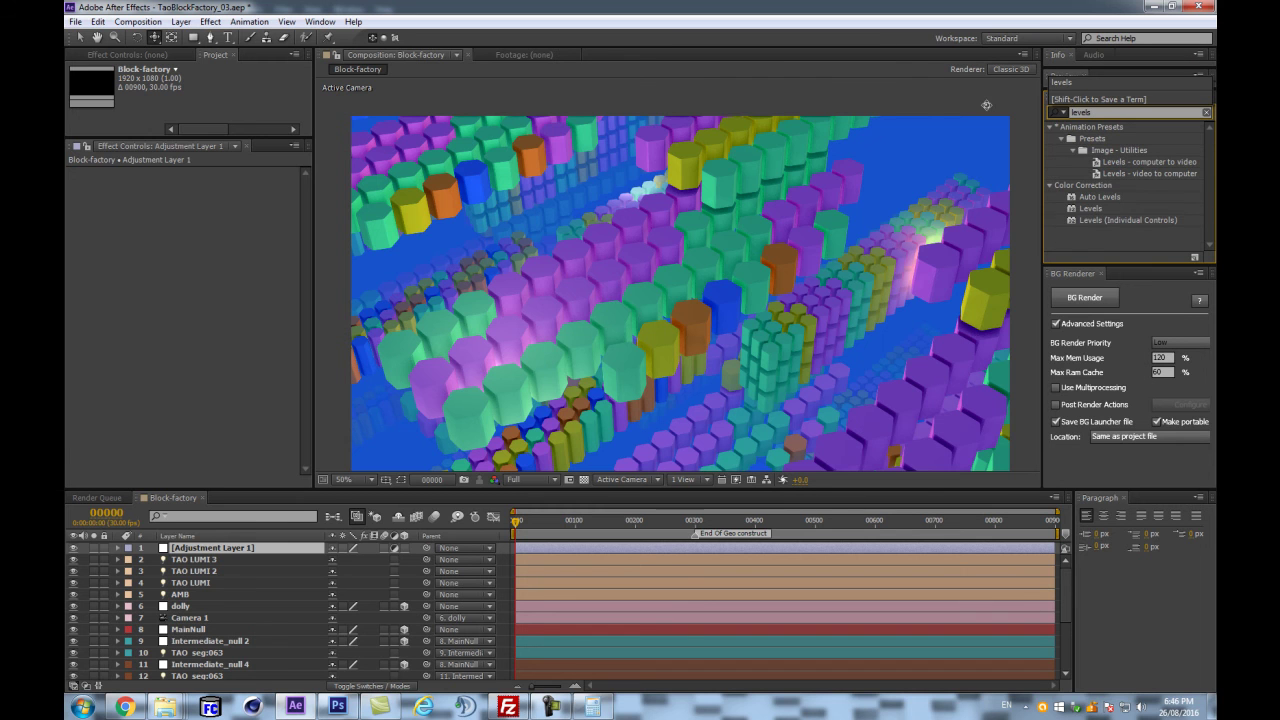
left_click_drag(1090, 208, 197, 551)
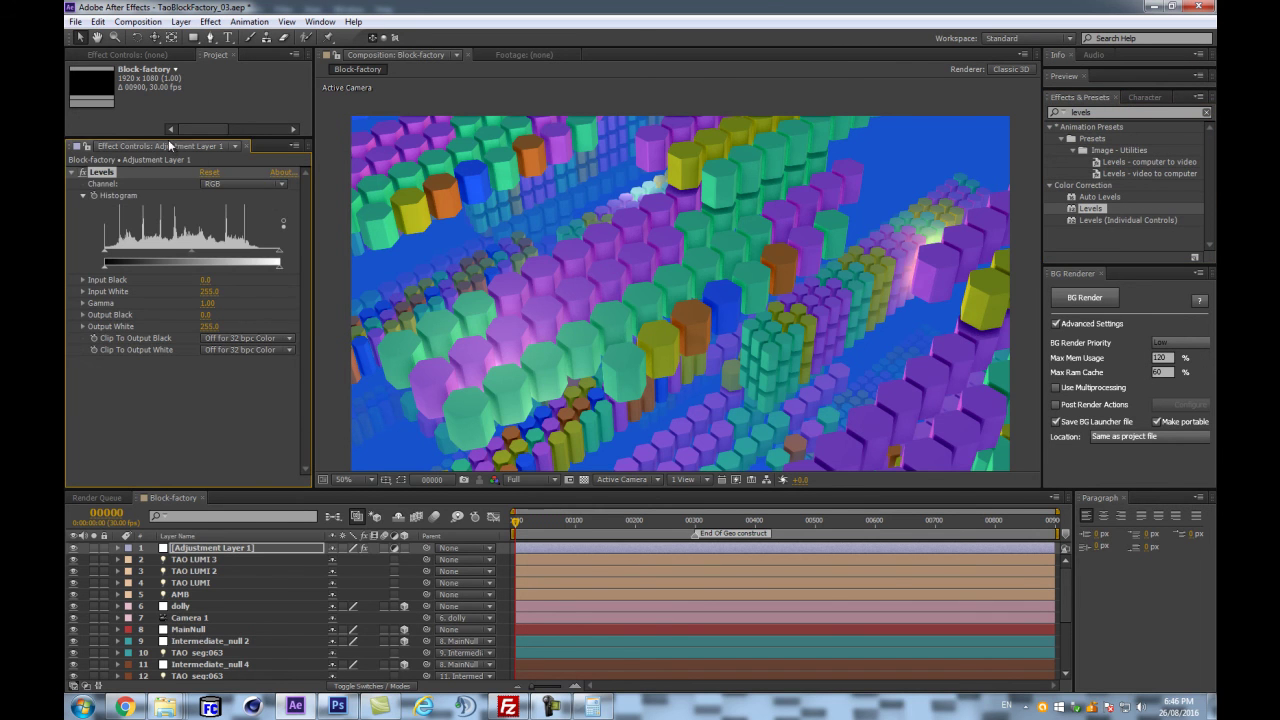
- Reveal the project's item list and cycle the project color depth to 32 bpc
left_click_drag(169, 142, 100, 262)
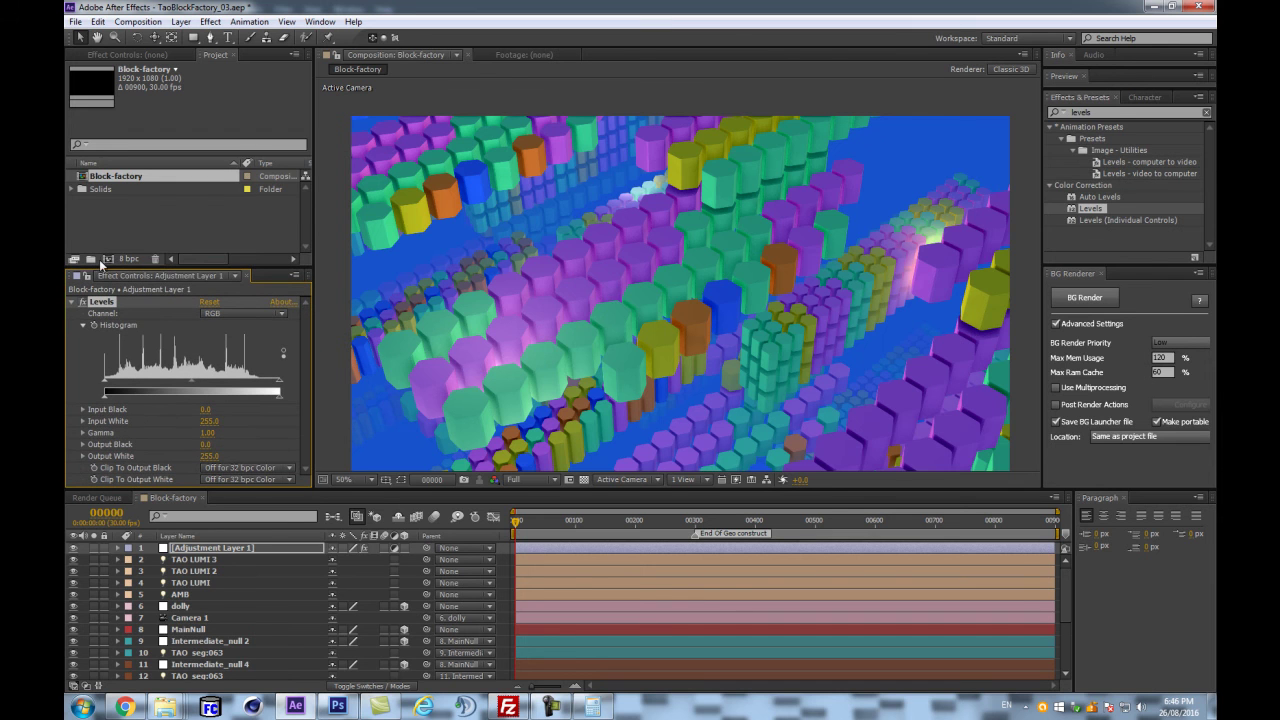
left_click(127, 259, "alt")
left_click(127, 259, "alt")
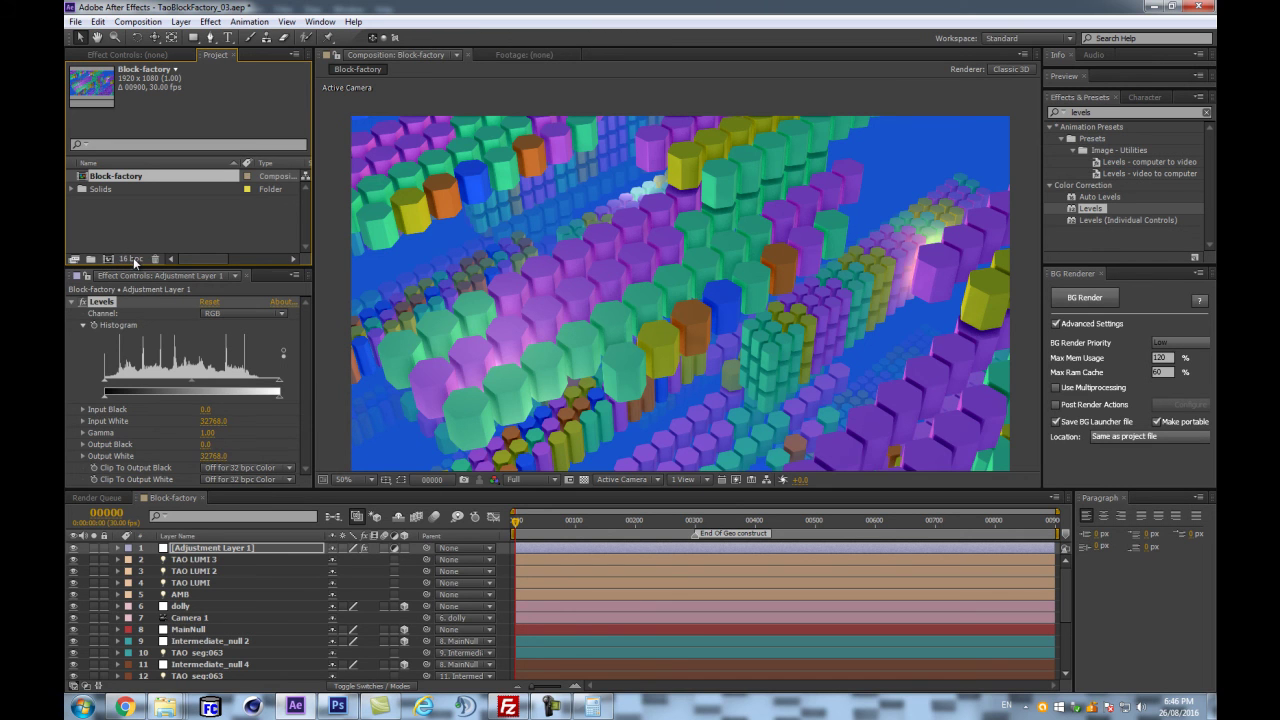
left_click(129, 259, "alt")
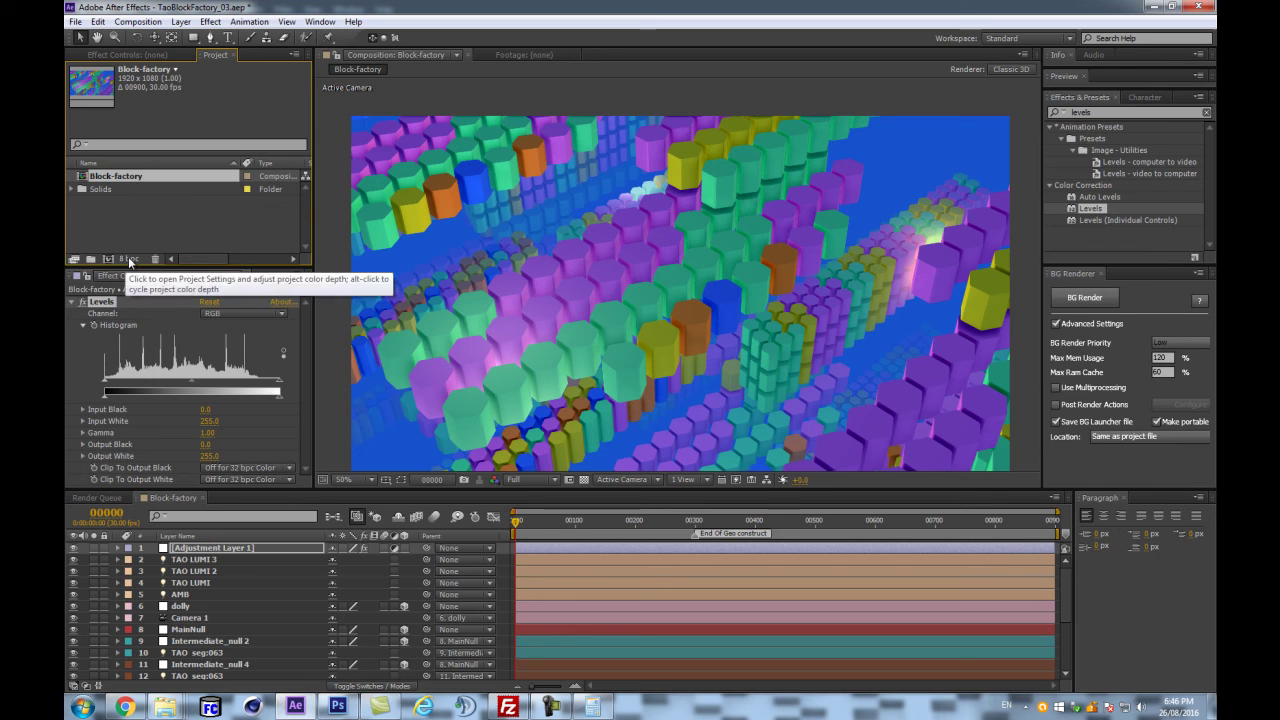
left_click(128, 258, "alt")
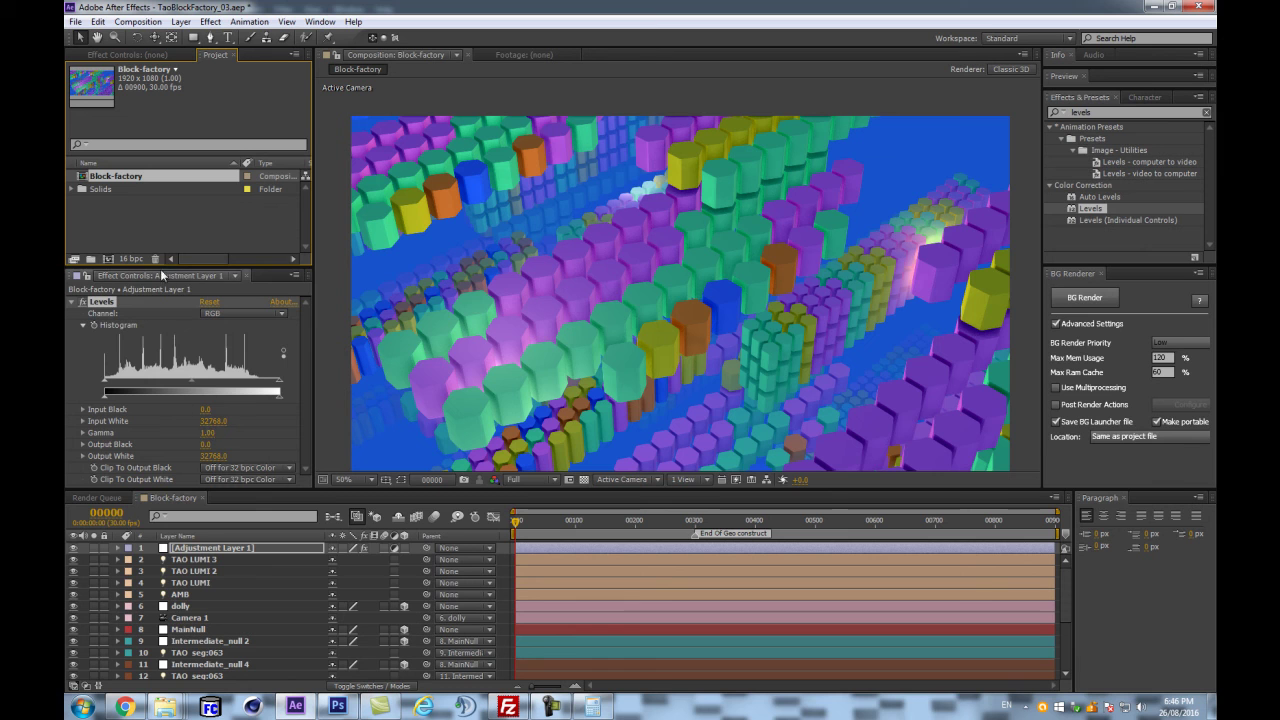
left_click(130, 258, "alt")
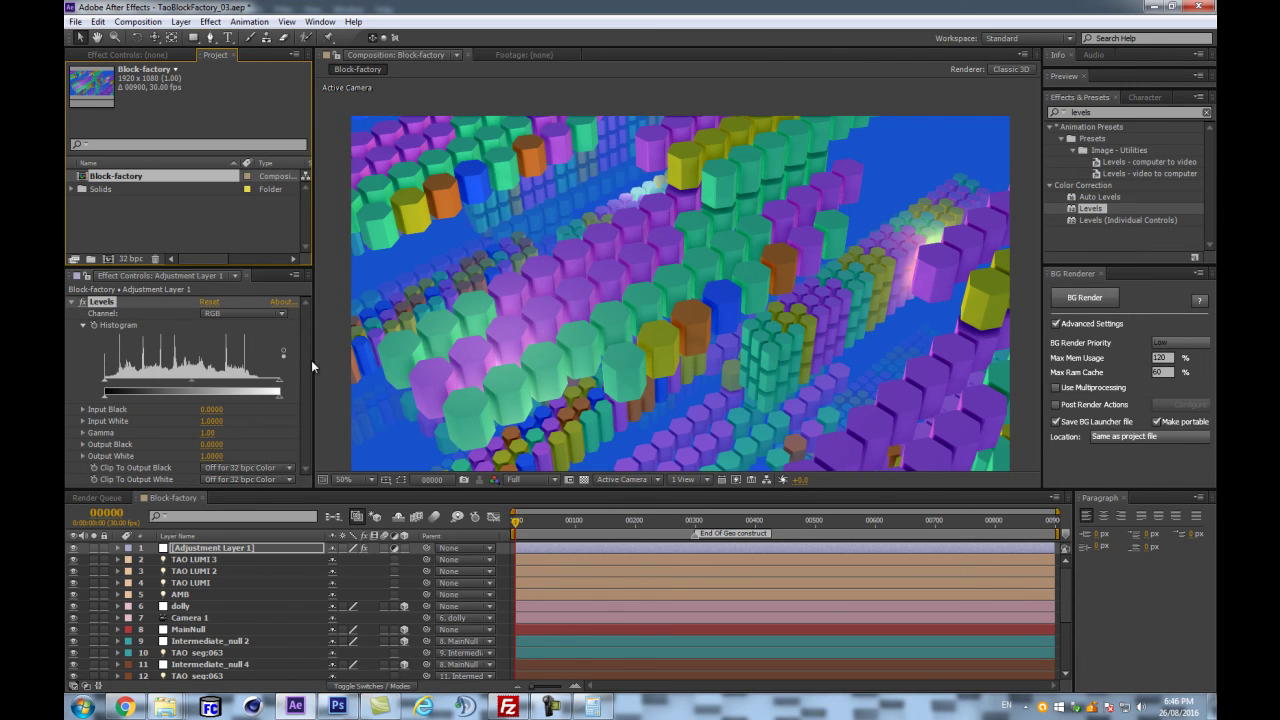
- Widen the effect settings area and try an RGB Input White of 0.8902 and a Gamma of 0.92 in Levels
left_click_drag(313, 360, 346, 360)
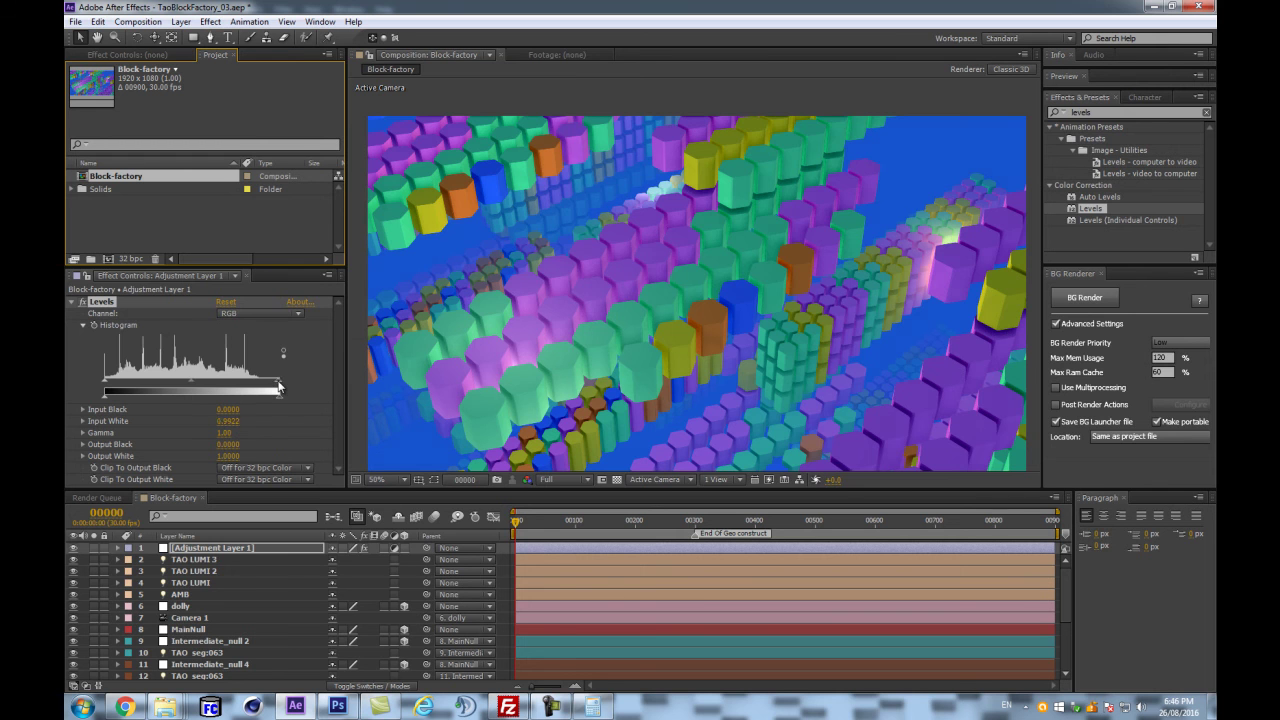
left_click_drag(279, 387, 263, 388)
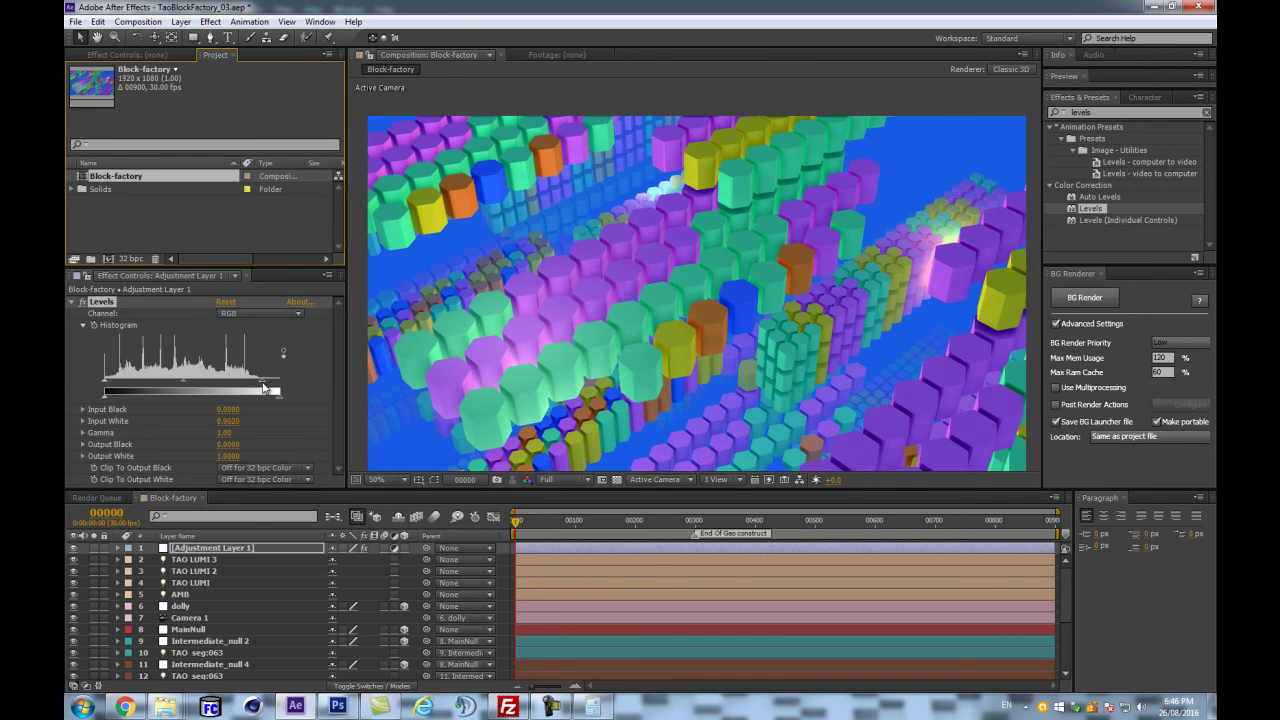
left_click(263, 388)
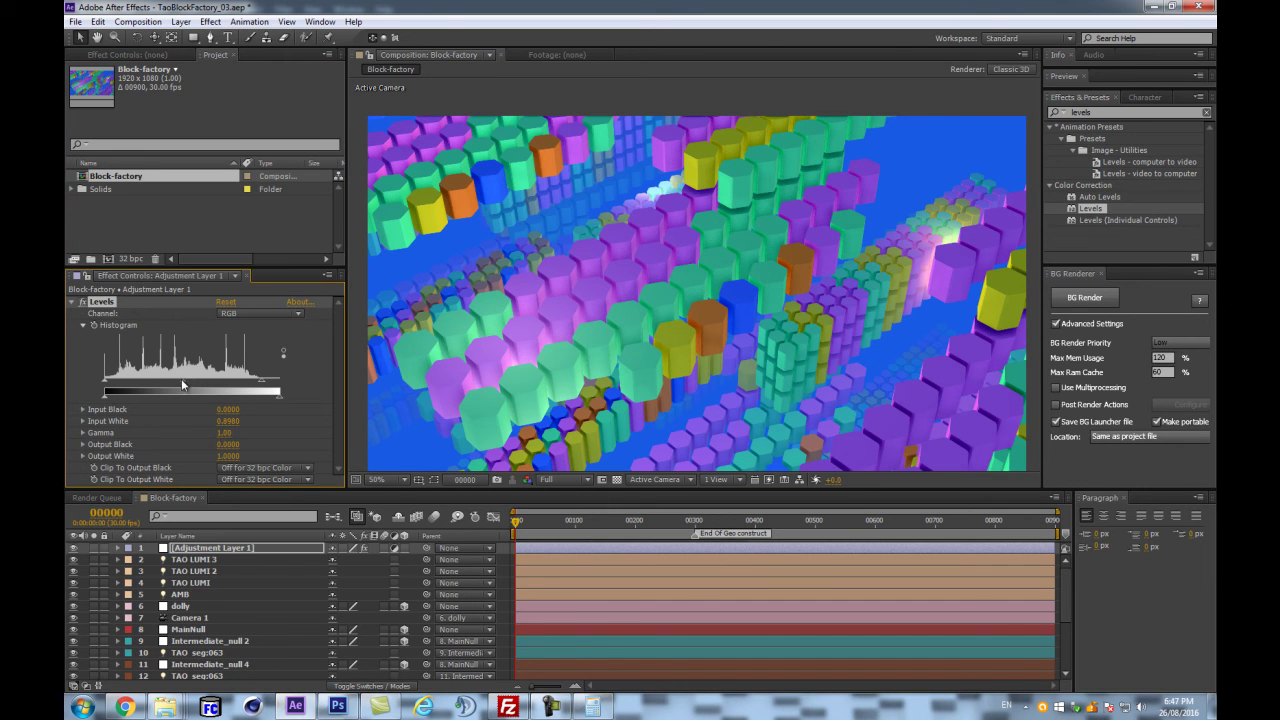
left_click_drag(185, 380, 182, 380)
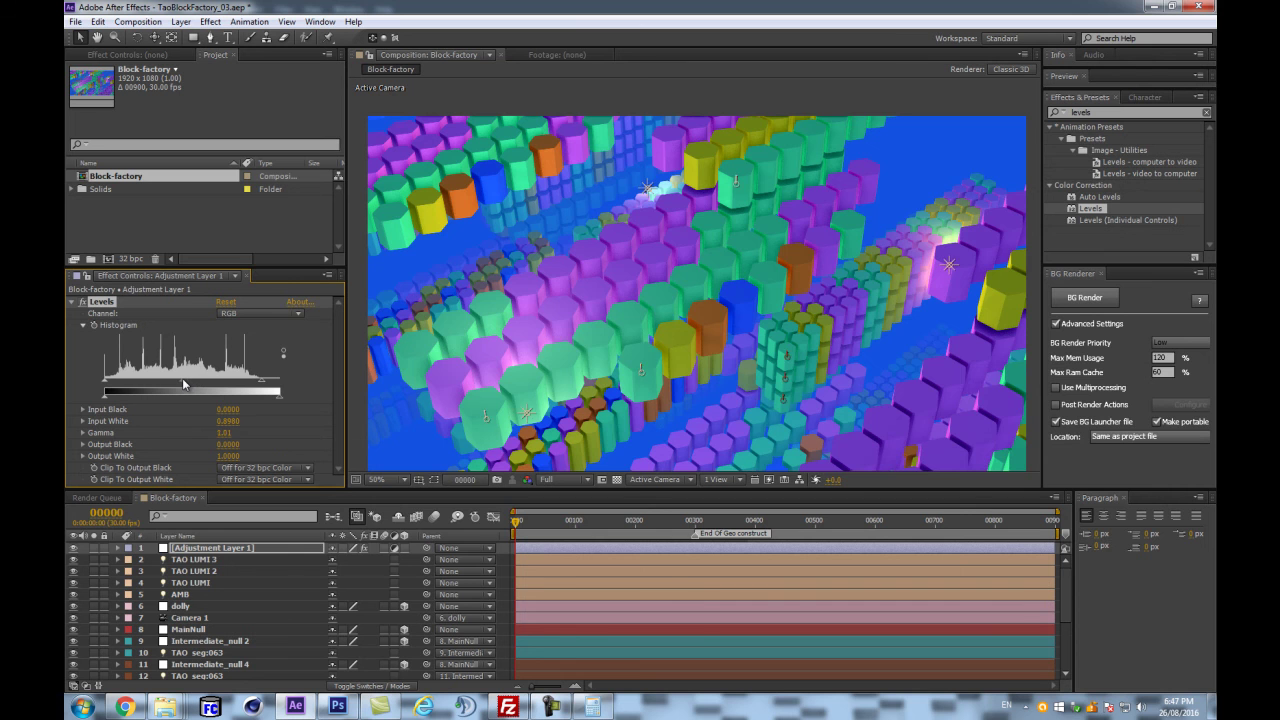
left_click_drag(263, 381, 281, 380)
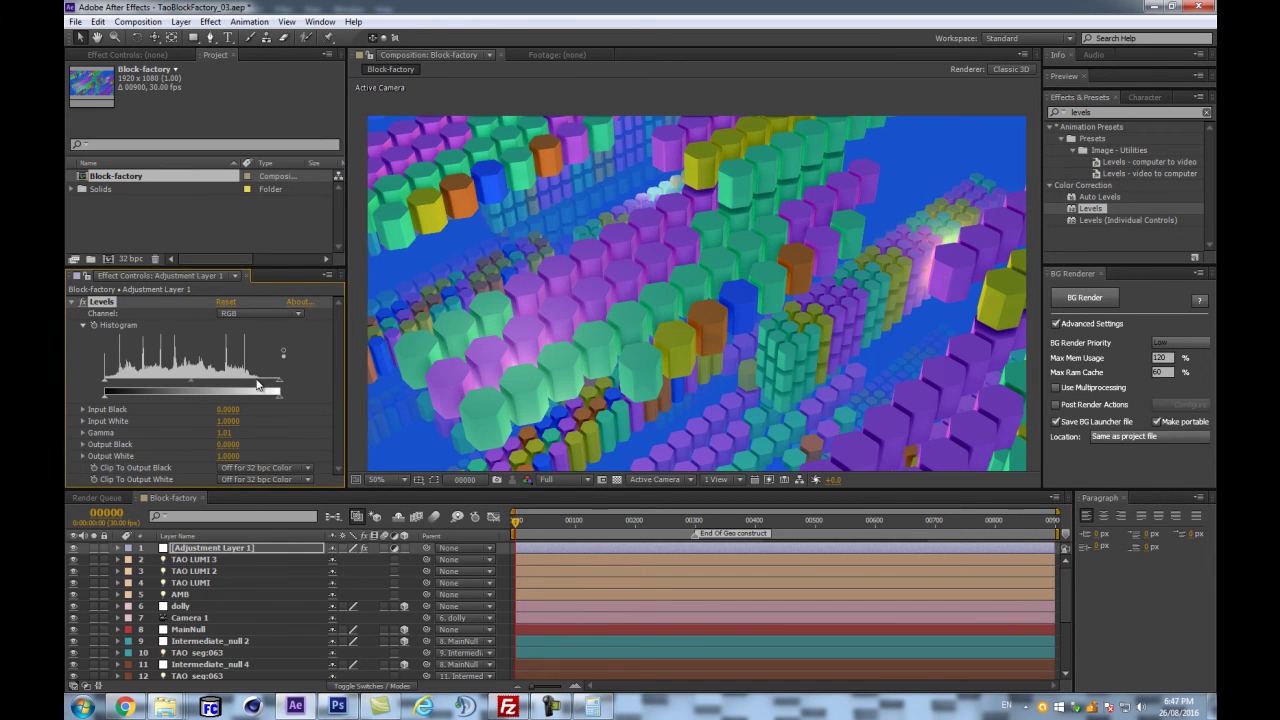
left_click_drag(281, 383, 262, 387)
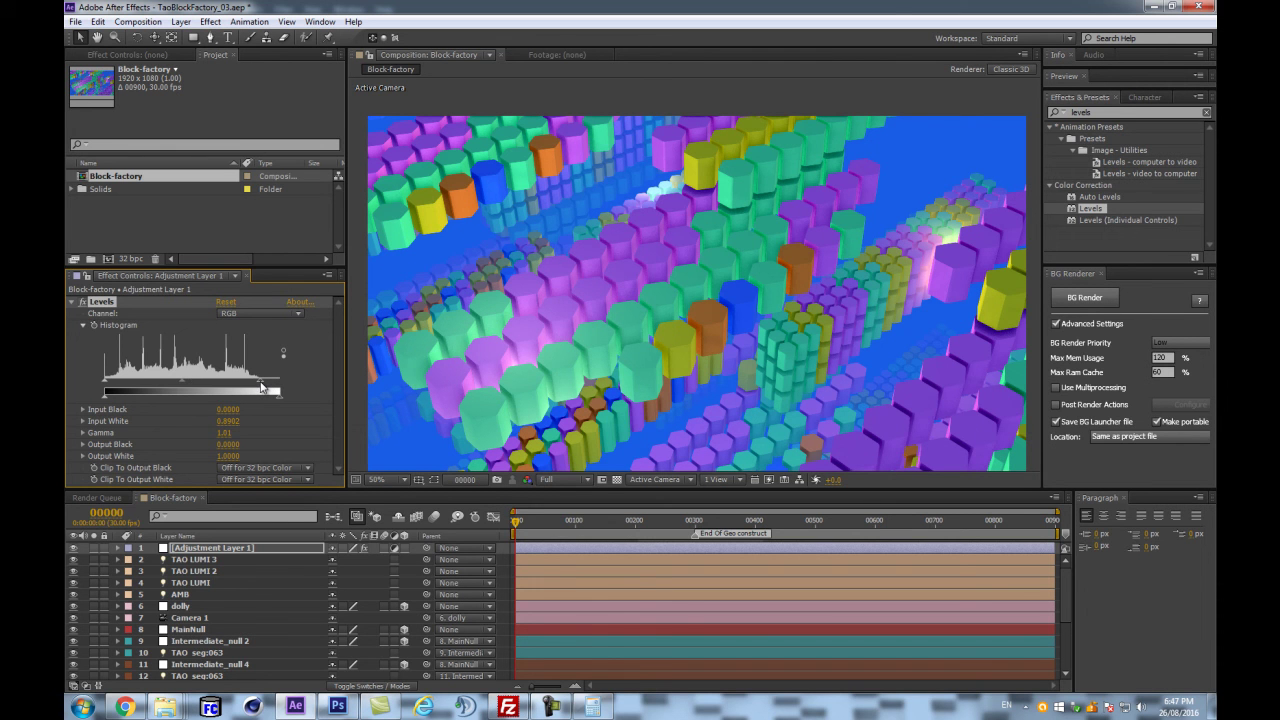
left_click_drag(181, 385, 184, 385)
left_click_drag(186, 379, 186, 379)
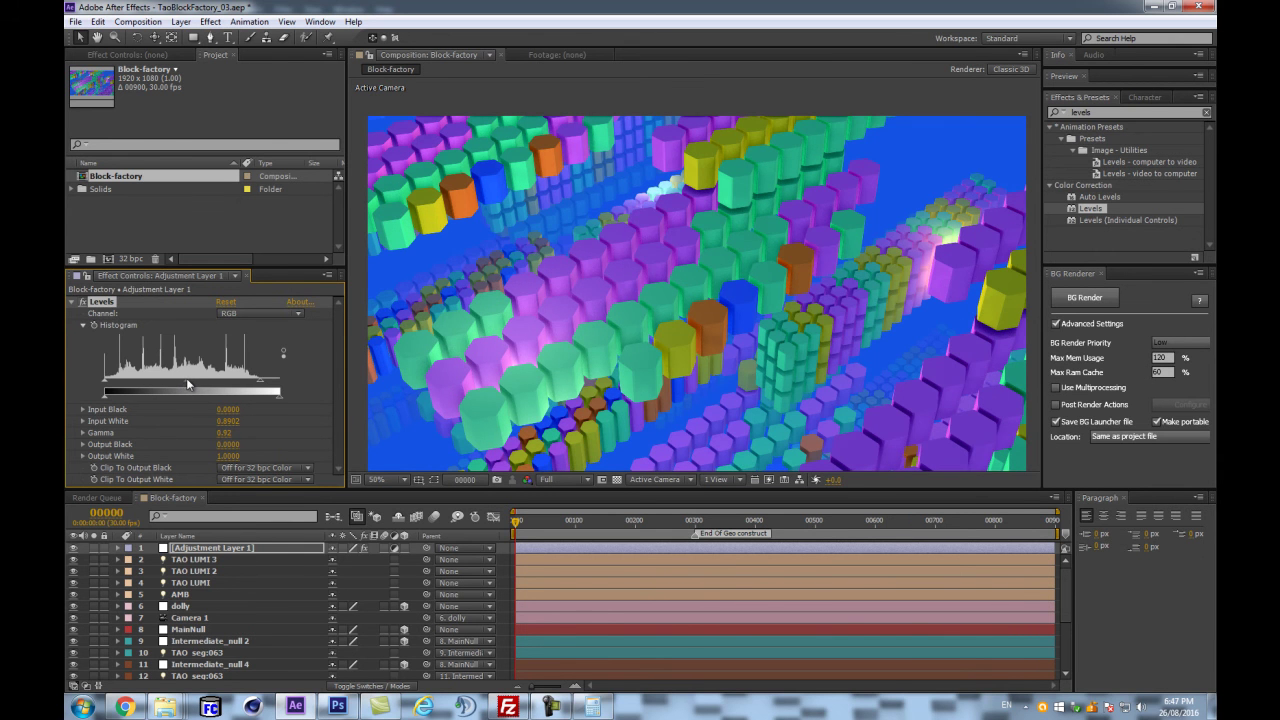
- Examine the Levels histograms of the red, green and blue channels one after another
left_click(258, 313)
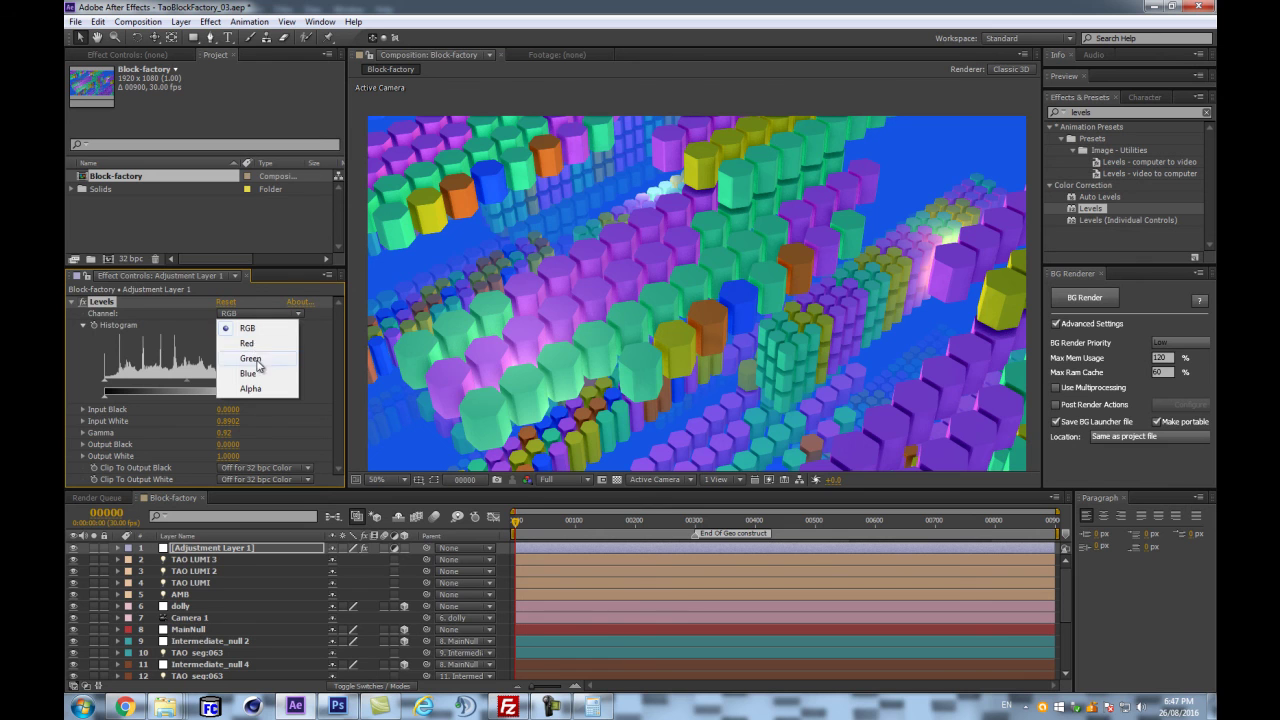
left_click(250, 344)
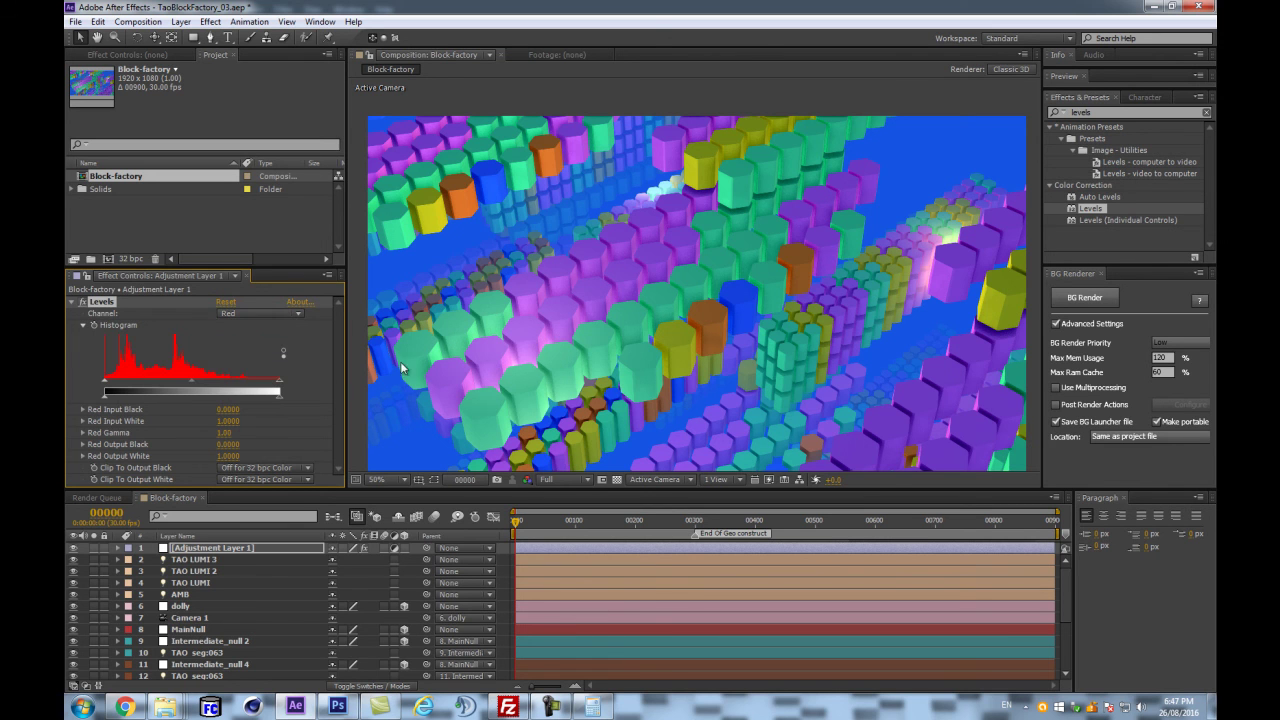
left_click(239, 314)
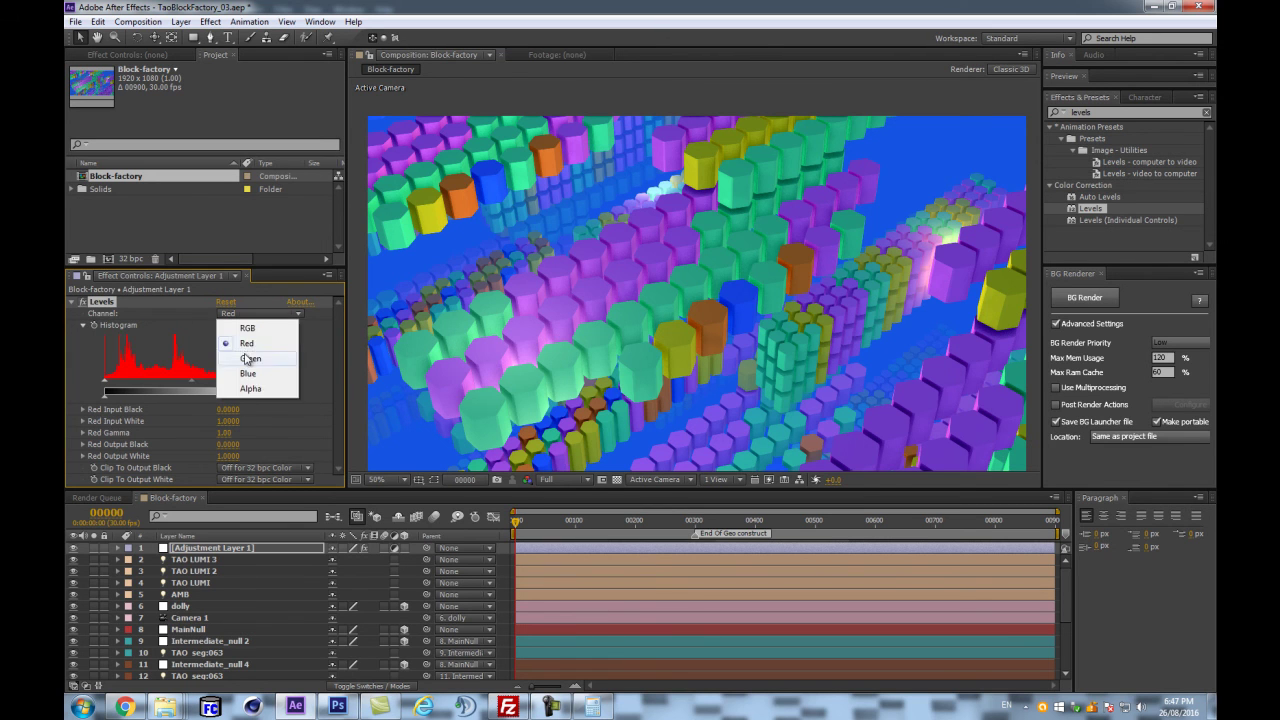
left_click(251, 358)
left_click(263, 314)
left_click(256, 375)
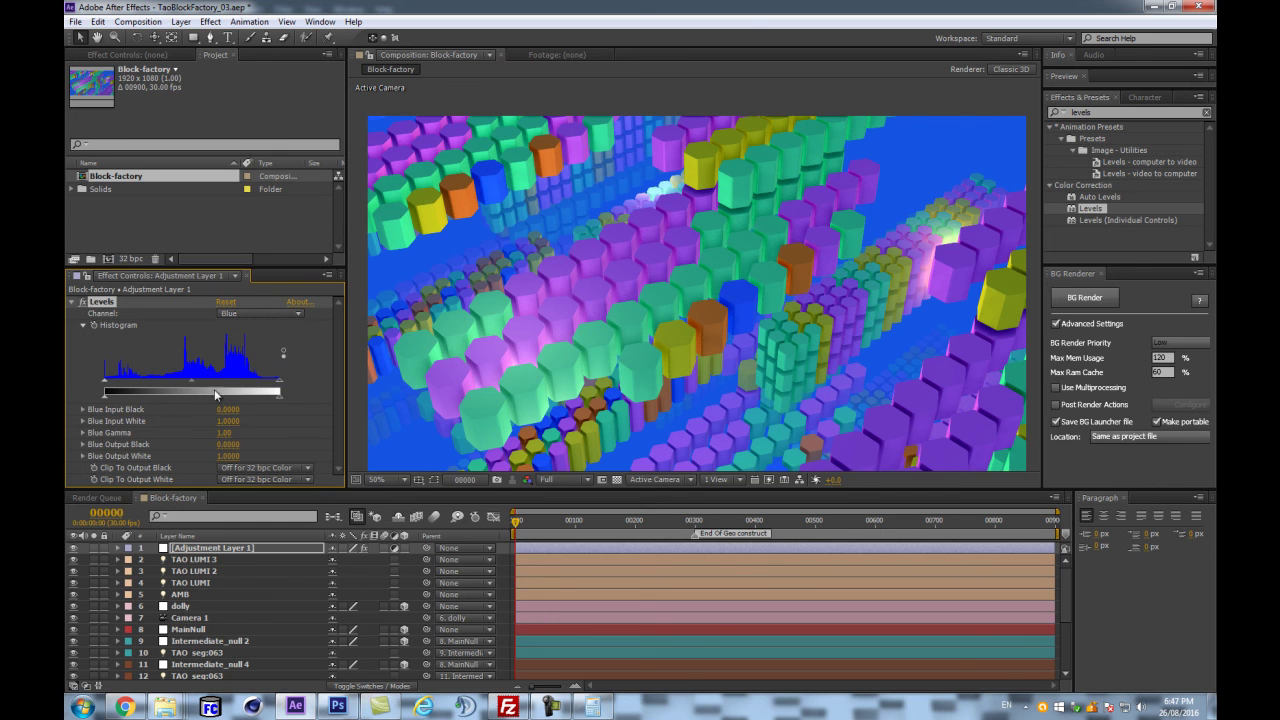
- Return Levels to the RGB channel and reset the effect to its defaults
left_click(276, 312)
left_click(250, 330)
left_click_drag(258, 381, 344, 380)
left_click(225, 302)
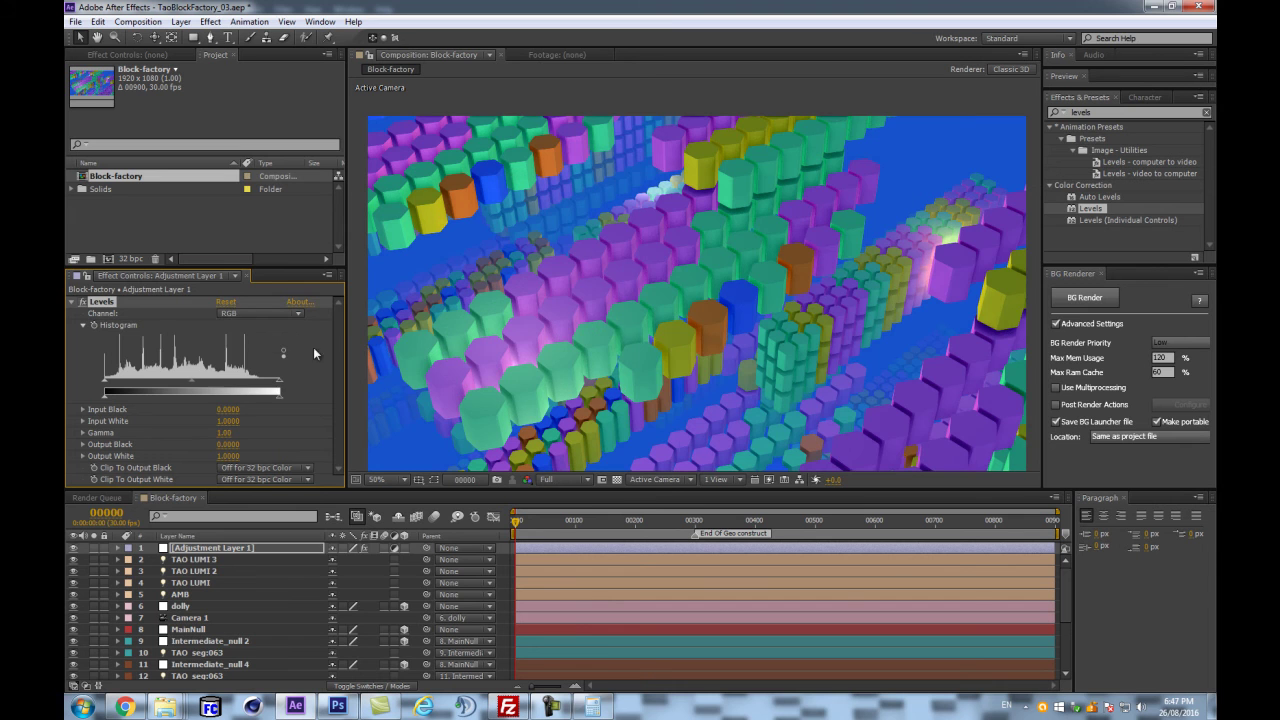
- In Levels, set the red channel's Input White to 0.8353 and its Gamma to 0.82
left_click(271, 313)
left_click(256, 341)
left_click_drag(280, 381, 187, 382)
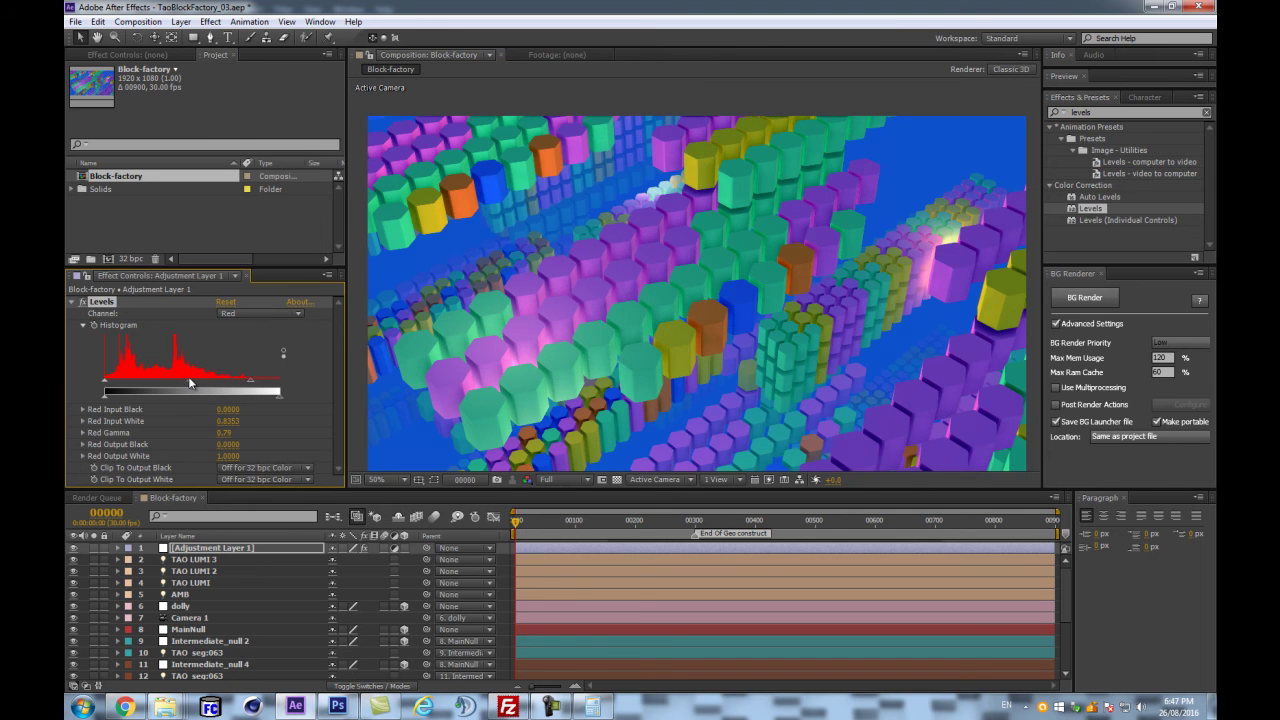
- Set the green channel's Input White to 0.8863 and its Gamma to 0.82 in Levels
left_click(247, 317)
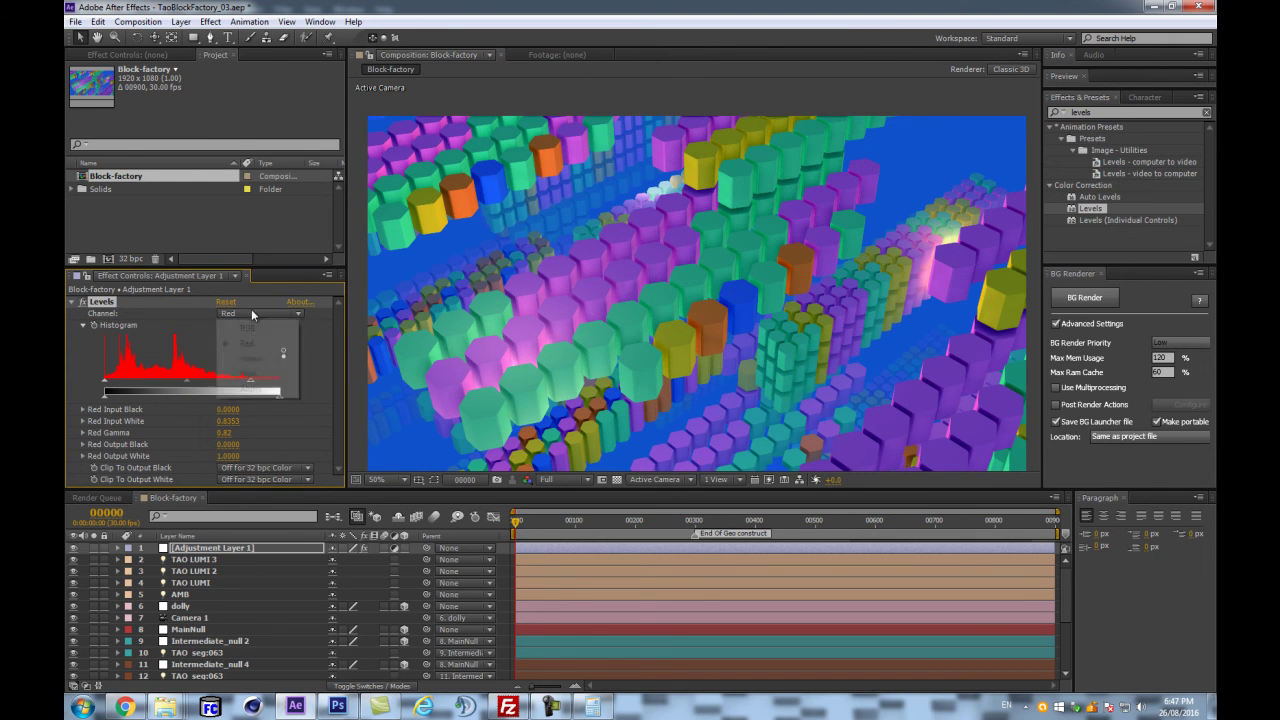
left_click(247, 354)
left_click_drag(280, 385, 262, 387)
mouse_move(183, 384)
left_mouse_down()
mouse_move(196, 383)
mouse_move(171, 382)
mouse_move(190, 384)
left_mouse_up()
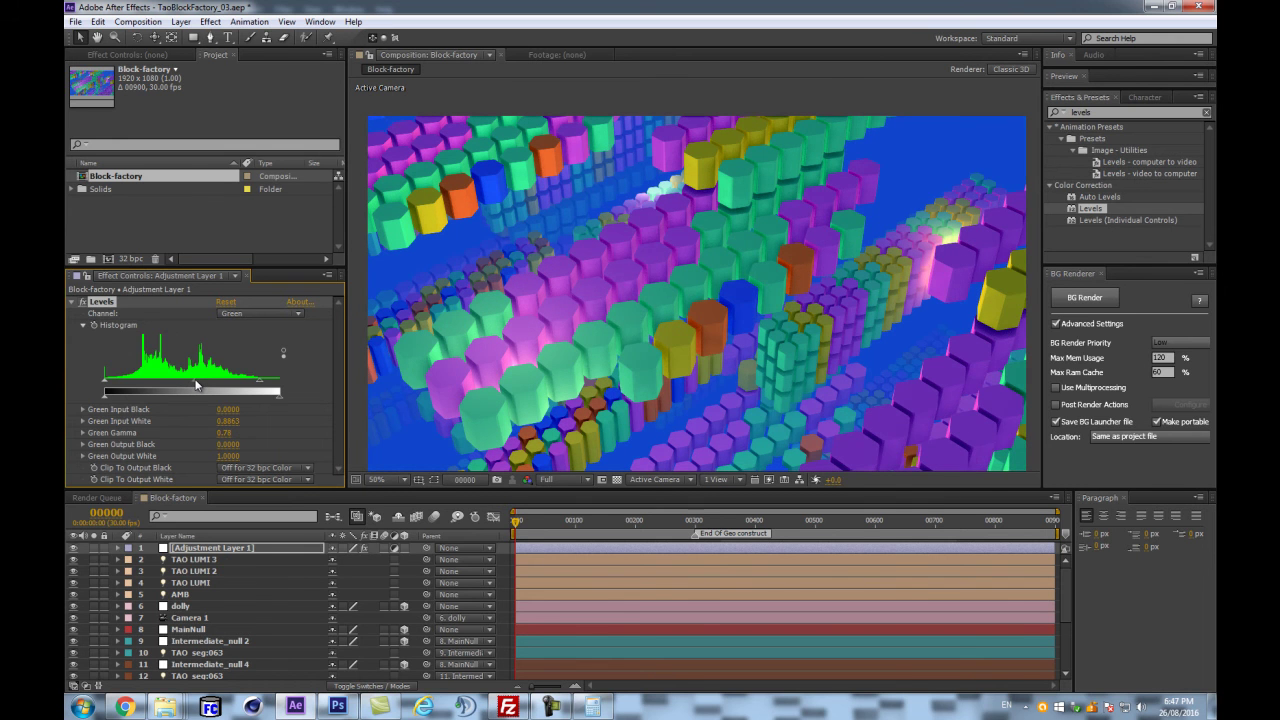
- Set the blue channel's Input White to 0.8902 and its Gamma to 0.92 in Levels
left_click(260, 313)
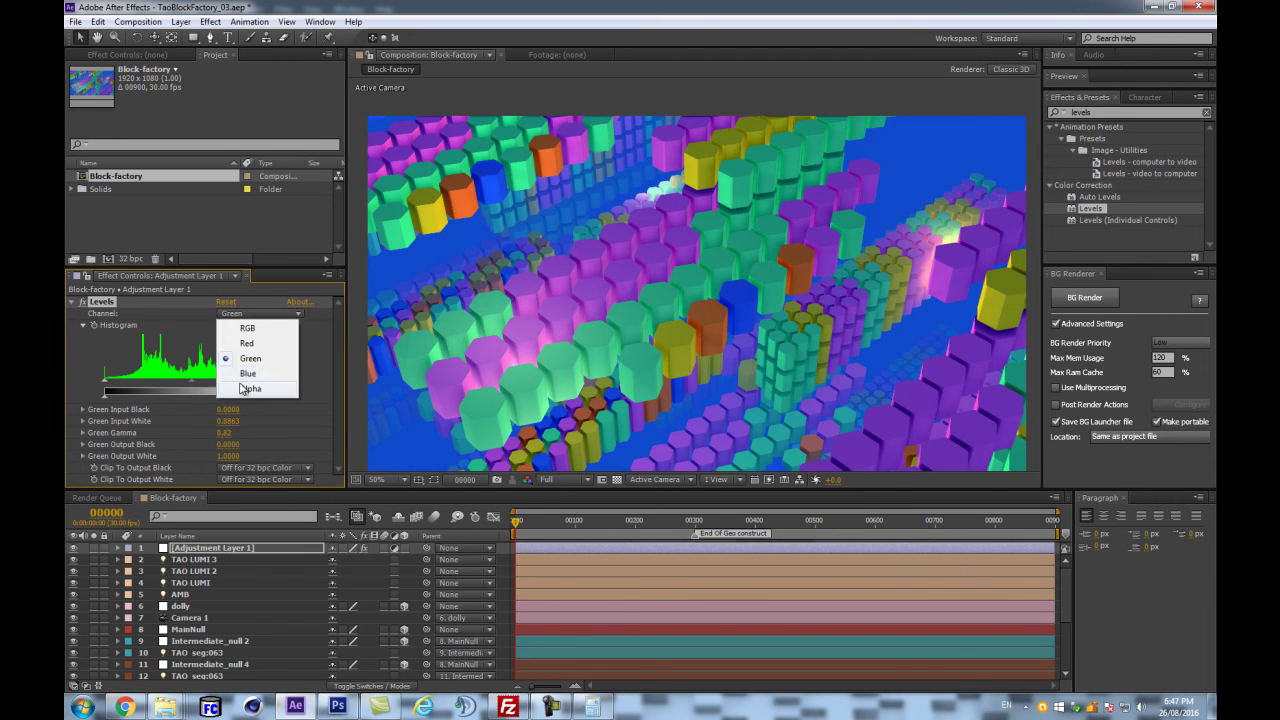
left_click(268, 373)
left_click_drag(281, 390, 262, 389)
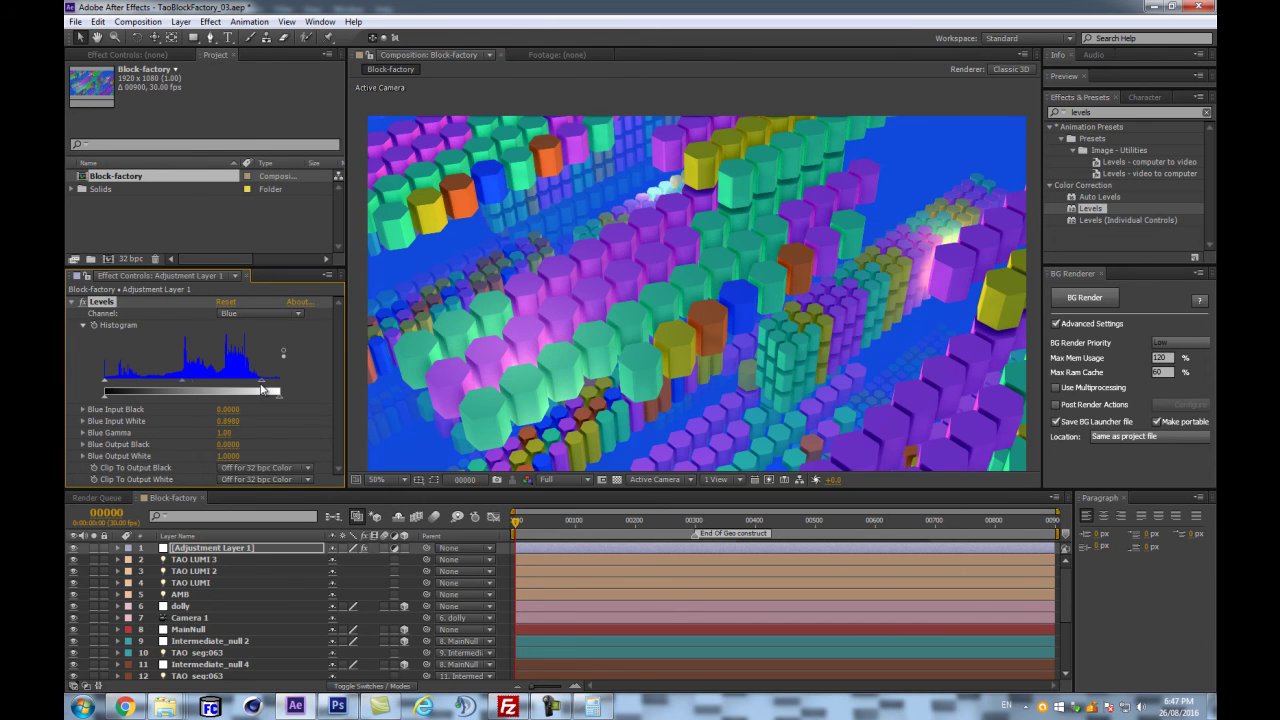
left_click_drag(181, 380, 186, 381)
- Switch Levels back to the RGB channel and set the overall Gamma to 0.90
left_click(258, 314)
left_click(245, 330)
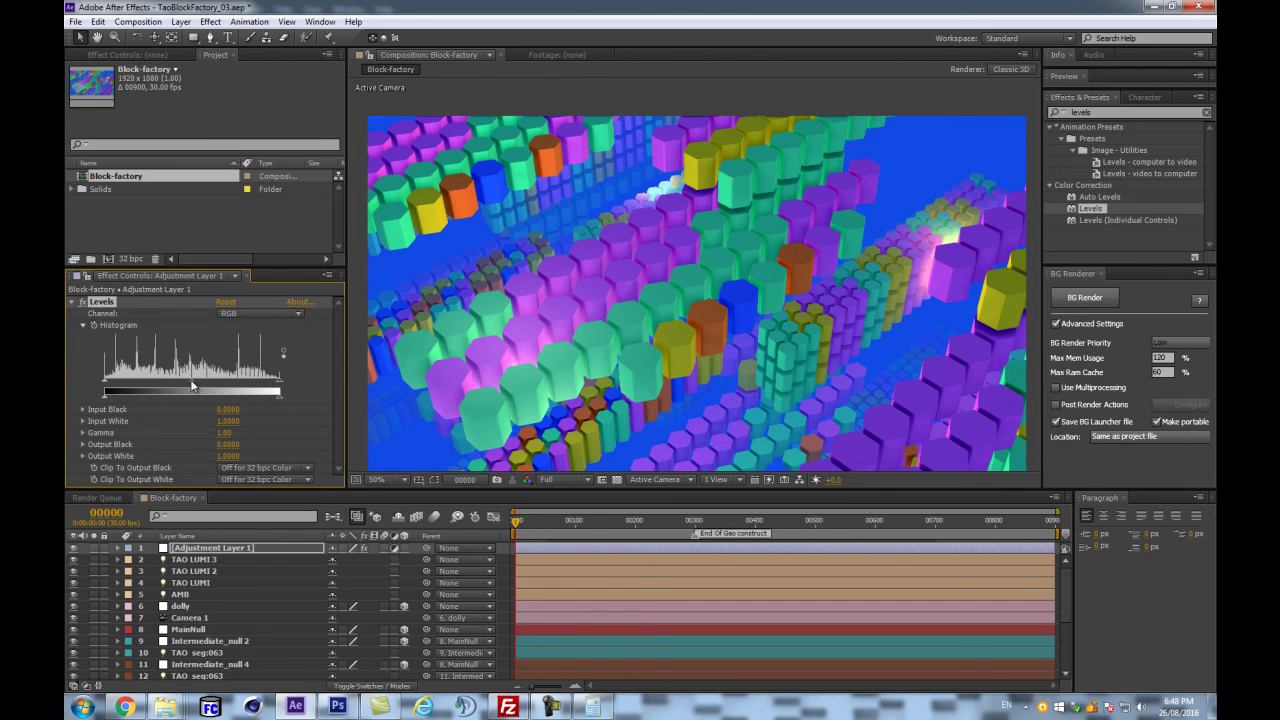
left_click_drag(191, 381, 197, 379)
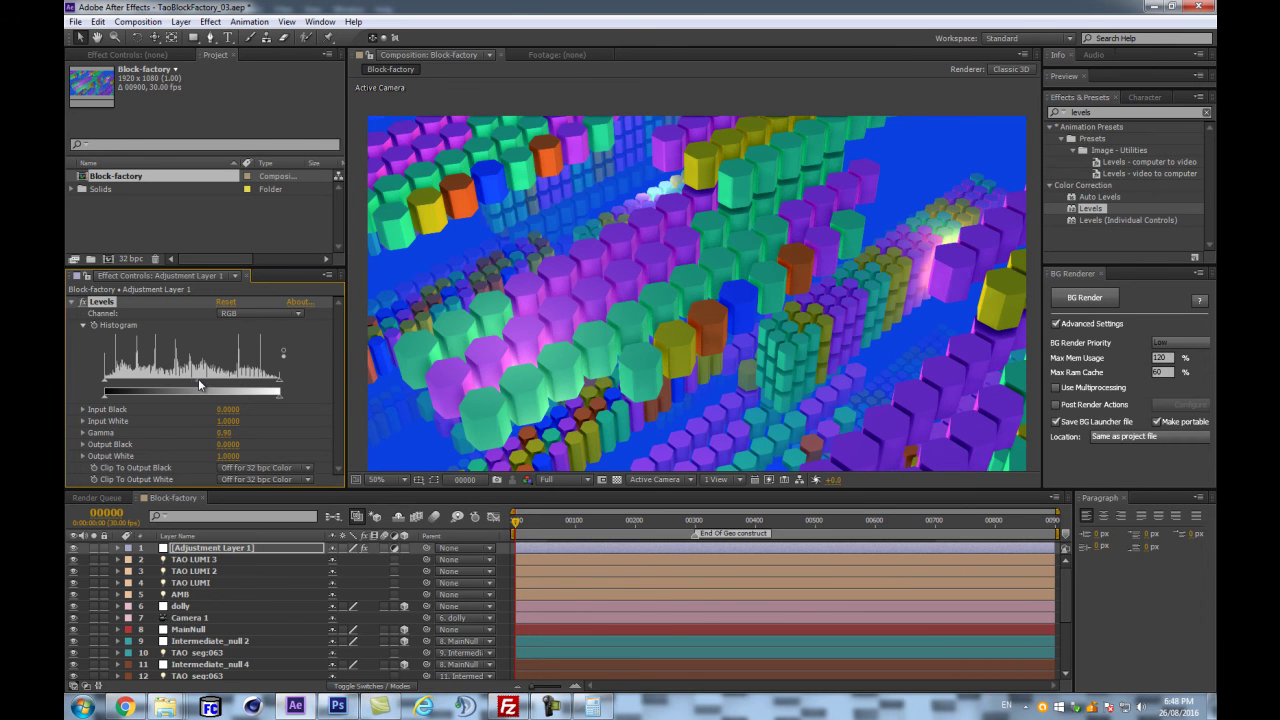
- Toggle the Levels effect off and on repeatedly to compare the render with and without the correction
left_click(82, 302)
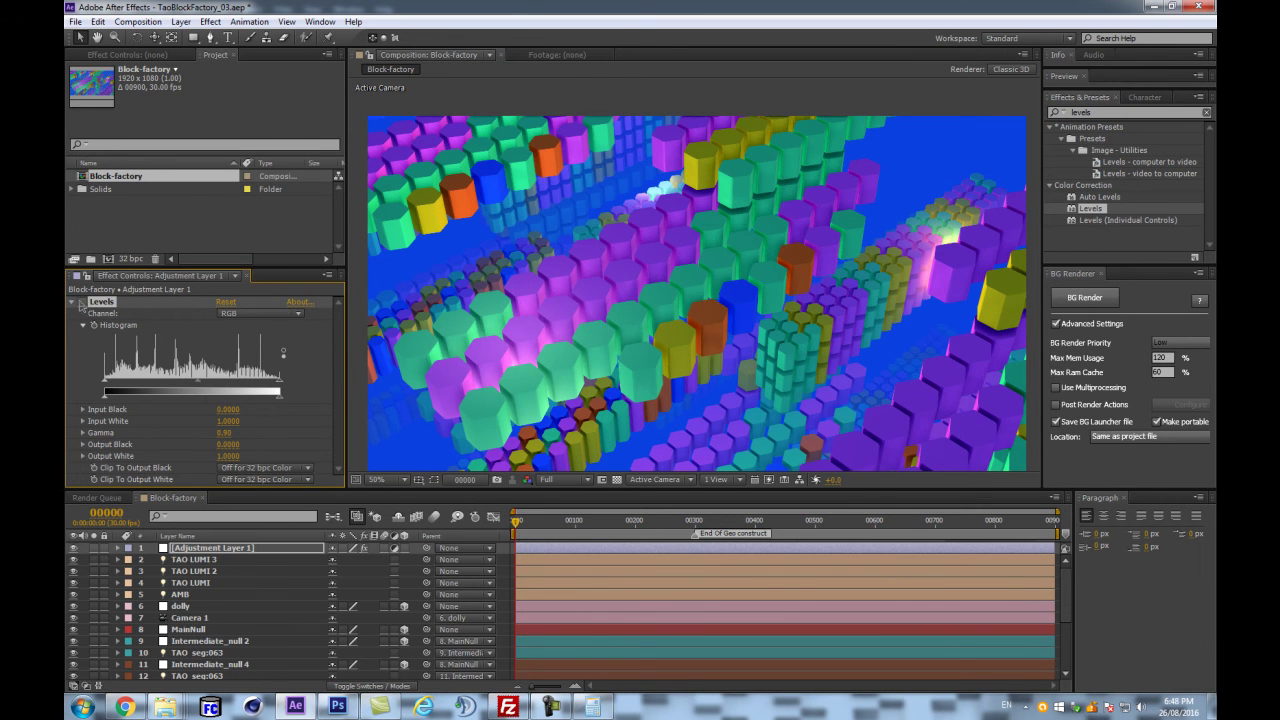
left_click(82, 302)
left_click(82, 302)
left_click(82, 302)
left_click(82, 302)
left_click(82, 302)
left_click(83, 303)
left_click(83, 303)
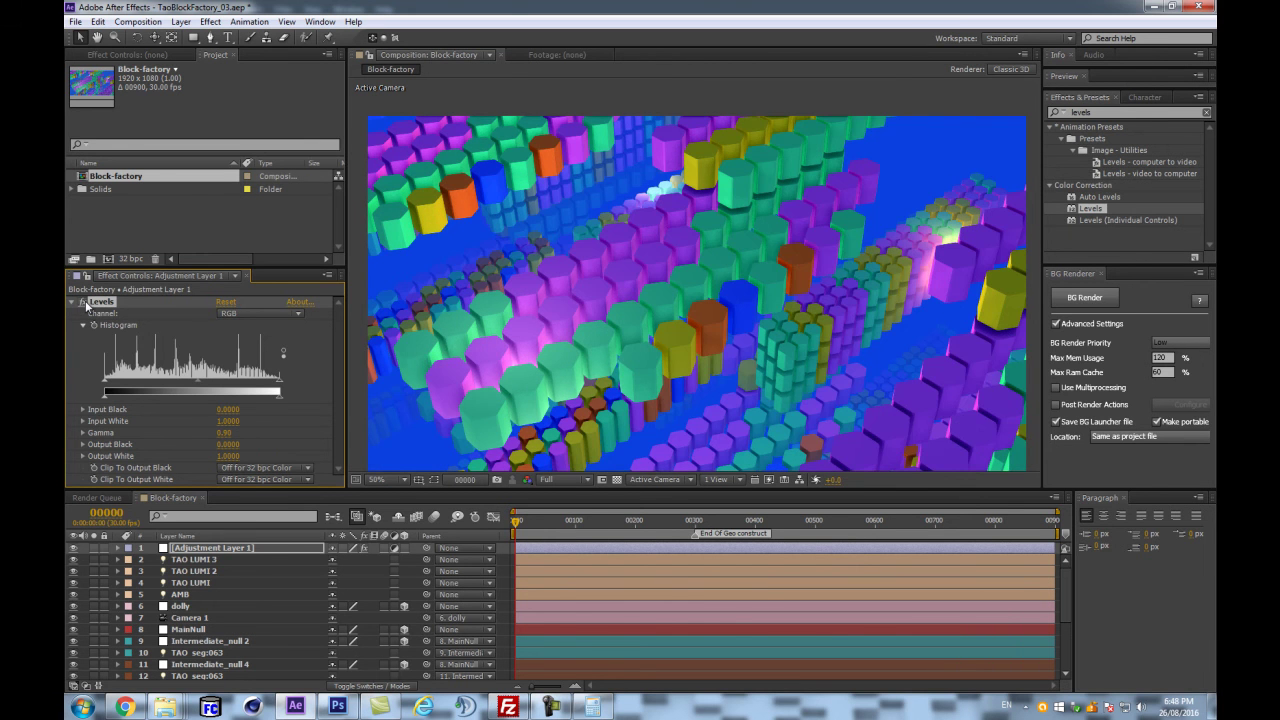
left_click(83, 303)
left_click(83, 303)
left_click(83, 303)
left_click(83, 303)
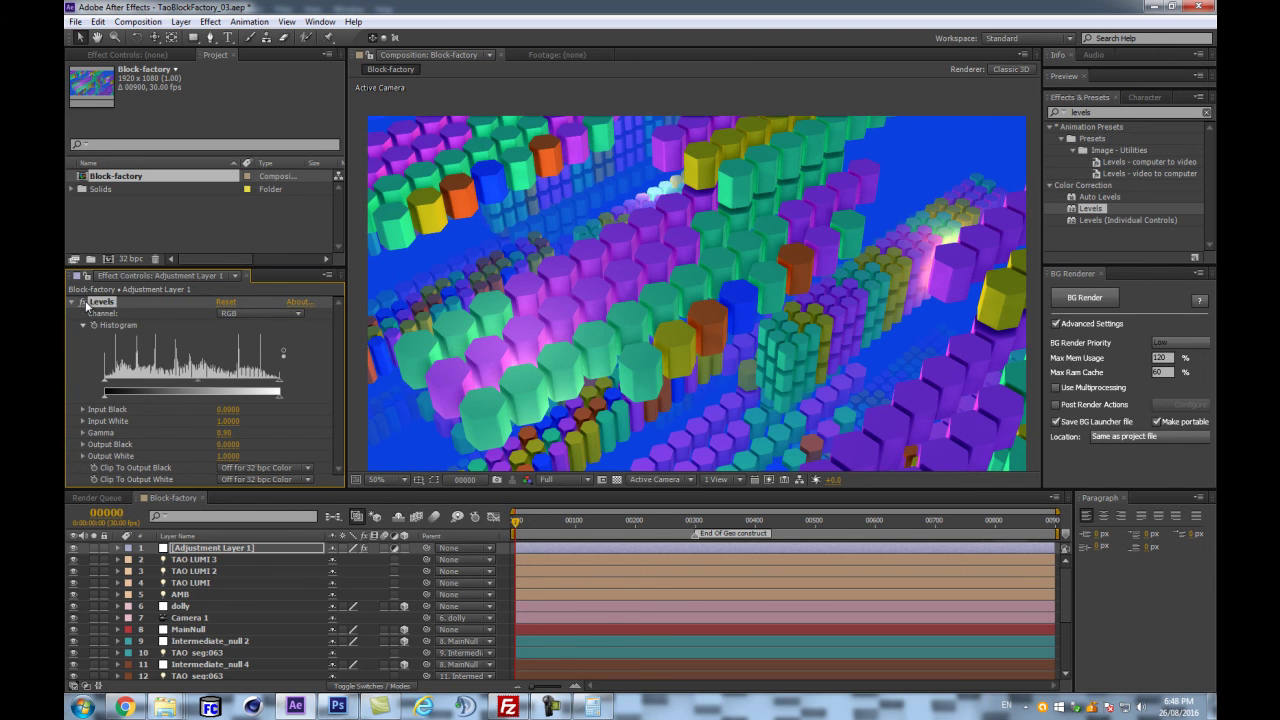
- Set the red channel's Gamma to 0.86 in Levels and check the colors on the whole frame
left_click(258, 314)
left_click(268, 343)
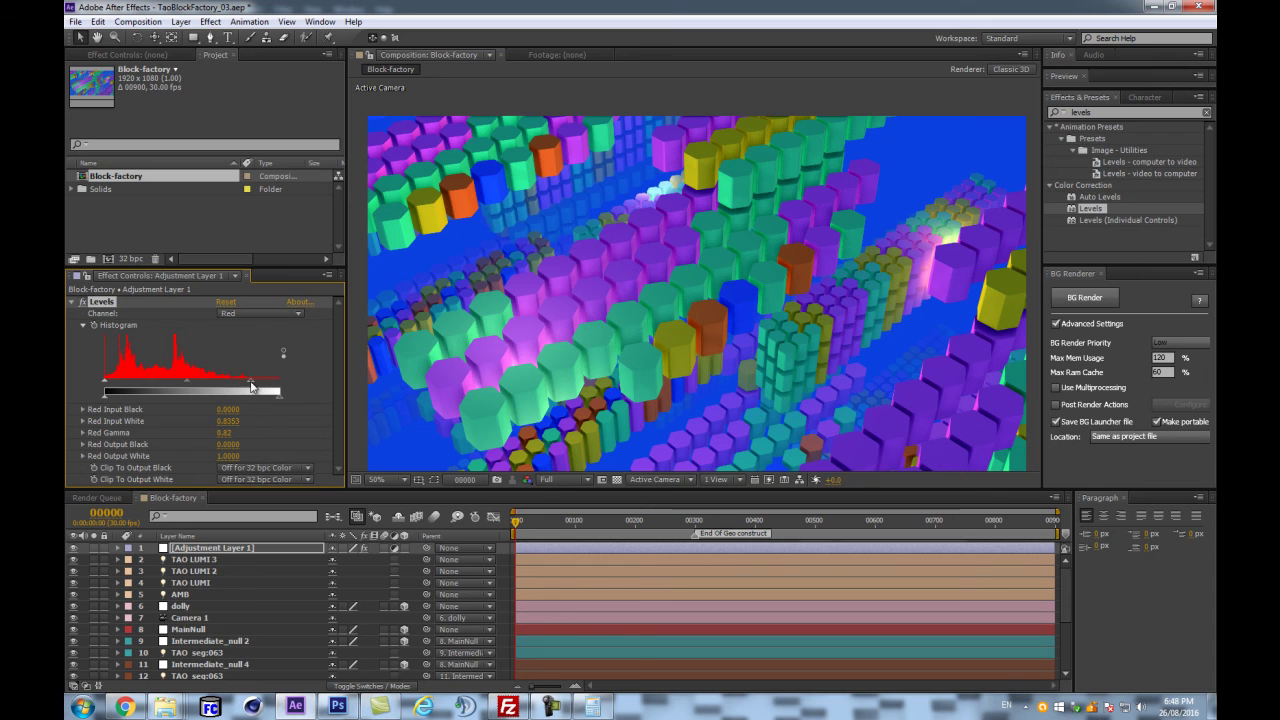
left_click_drag(188, 382, 181, 387)
left_click_drag(184, 386, 186, 386)
scroll(885, 244, "down", 2)
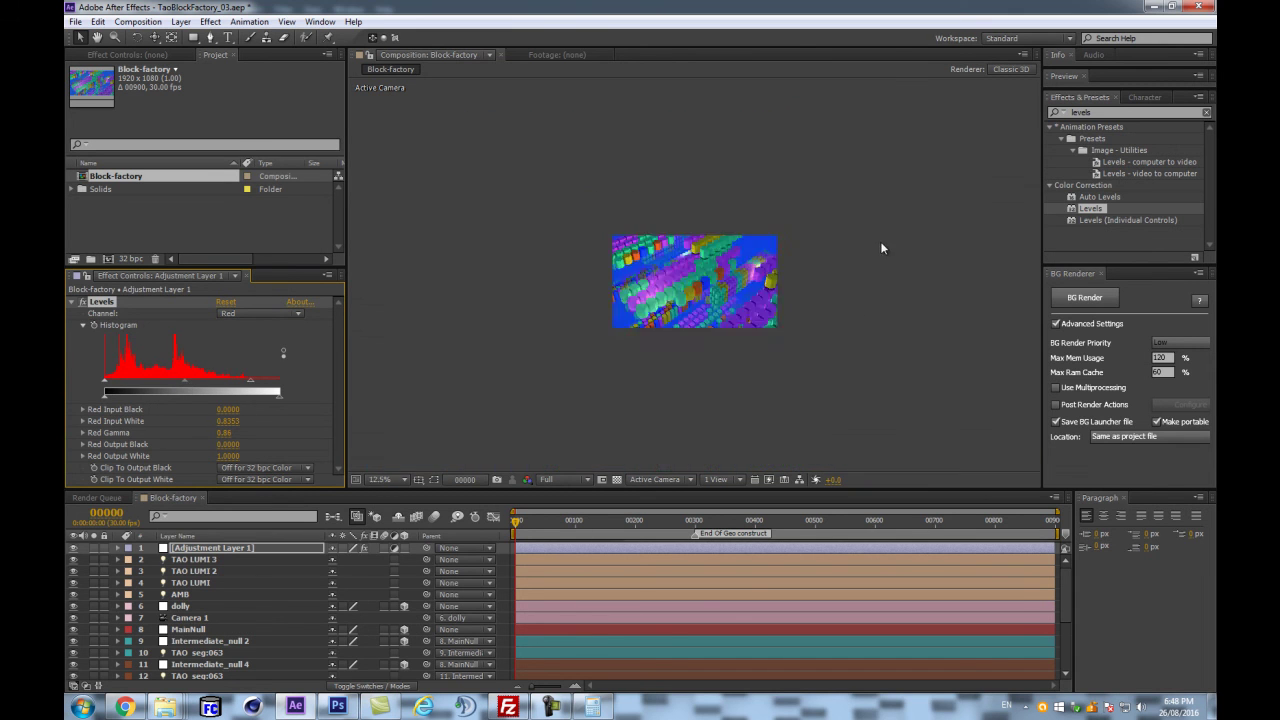
scroll(880, 243, "up", 1)
scroll(871, 250, "up", 1)
- Try a higher Gamma for the green channel in Levels, then undo the change
left_click(288, 314)
left_click(255, 358)
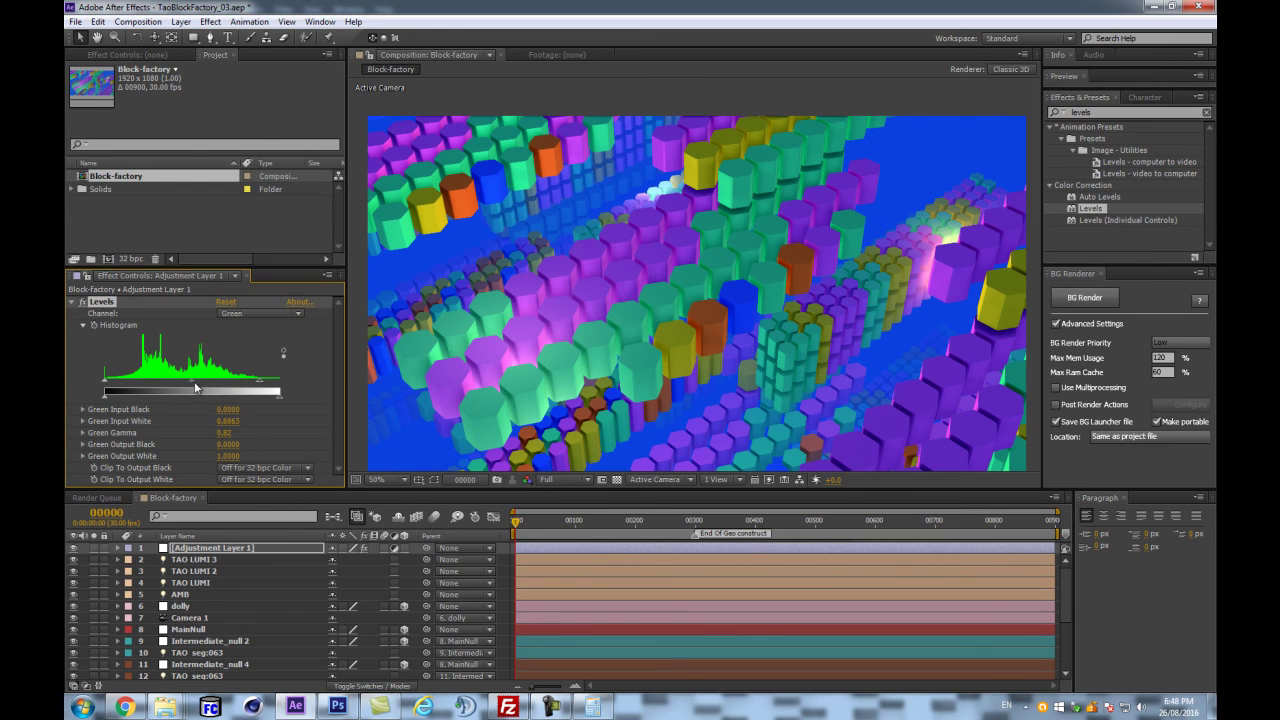
left_click_drag(192, 387, 176, 387)
key("ctrl+z")
- Try small Gamma changes on the blue channel, settle on 0.92 and check the whole frame
left_click(256, 313)
left_click(250, 373)
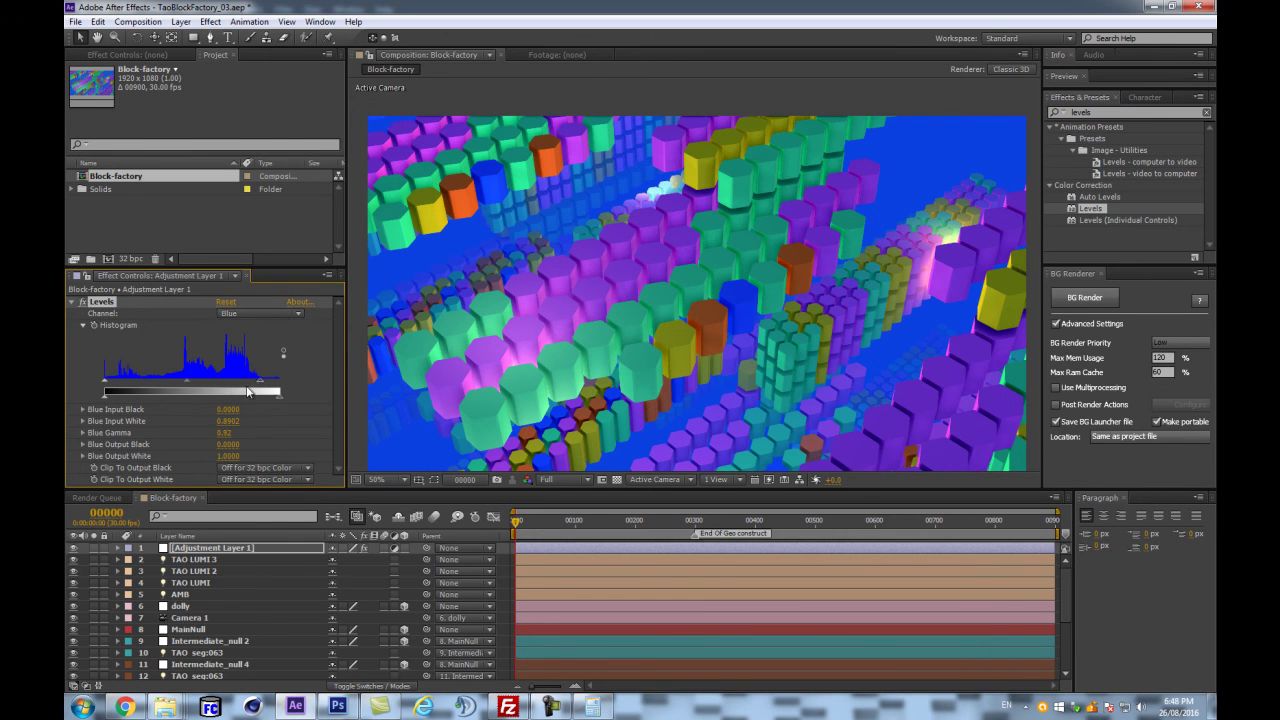
mouse_move(189, 387)
left_mouse_down()
mouse_move(172, 390)
mouse_move(188, 390)
left_mouse_up()
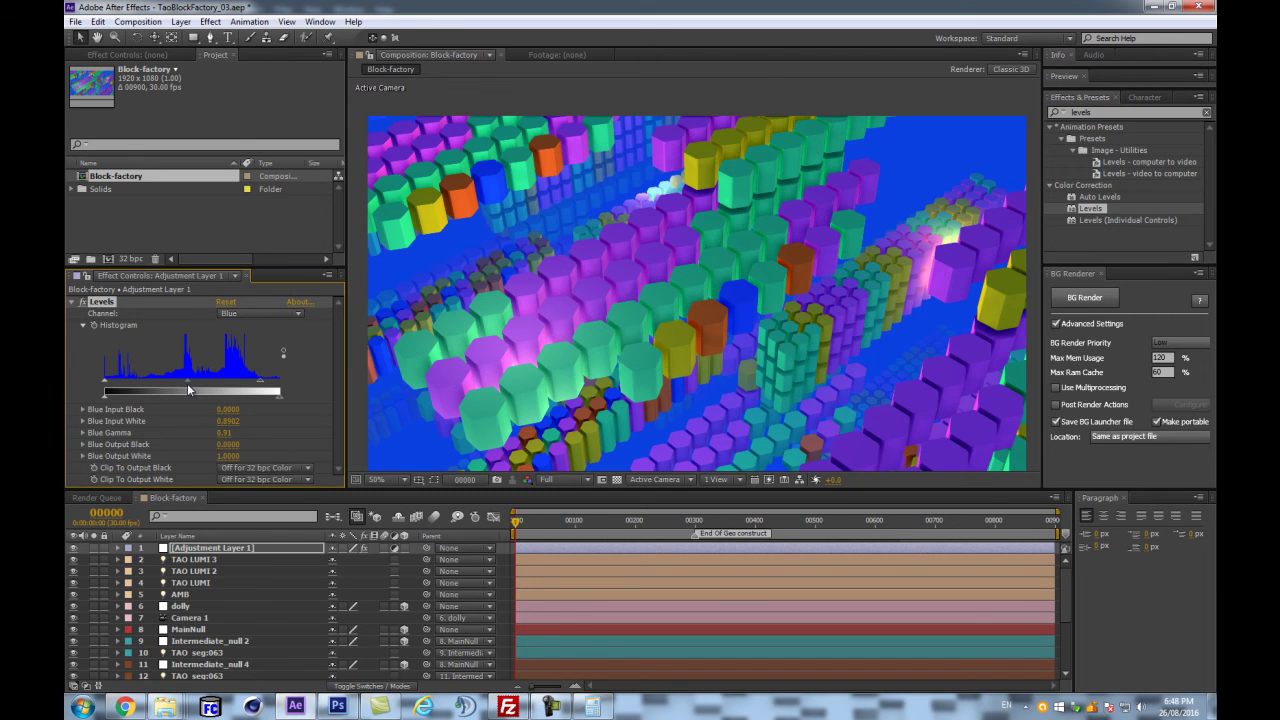
left_click(72, 301)
scroll(853, 217, "down", 1)
scroll(847, 229, "up", 1)
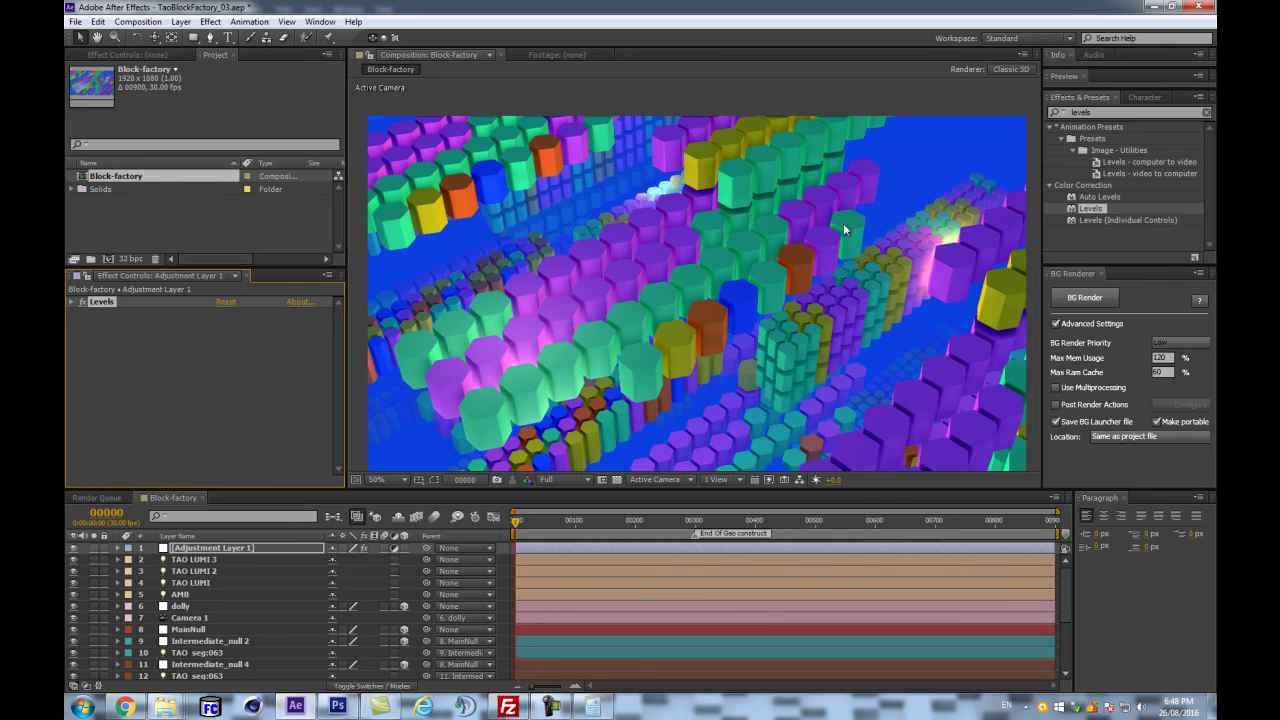
left_click(72, 301)
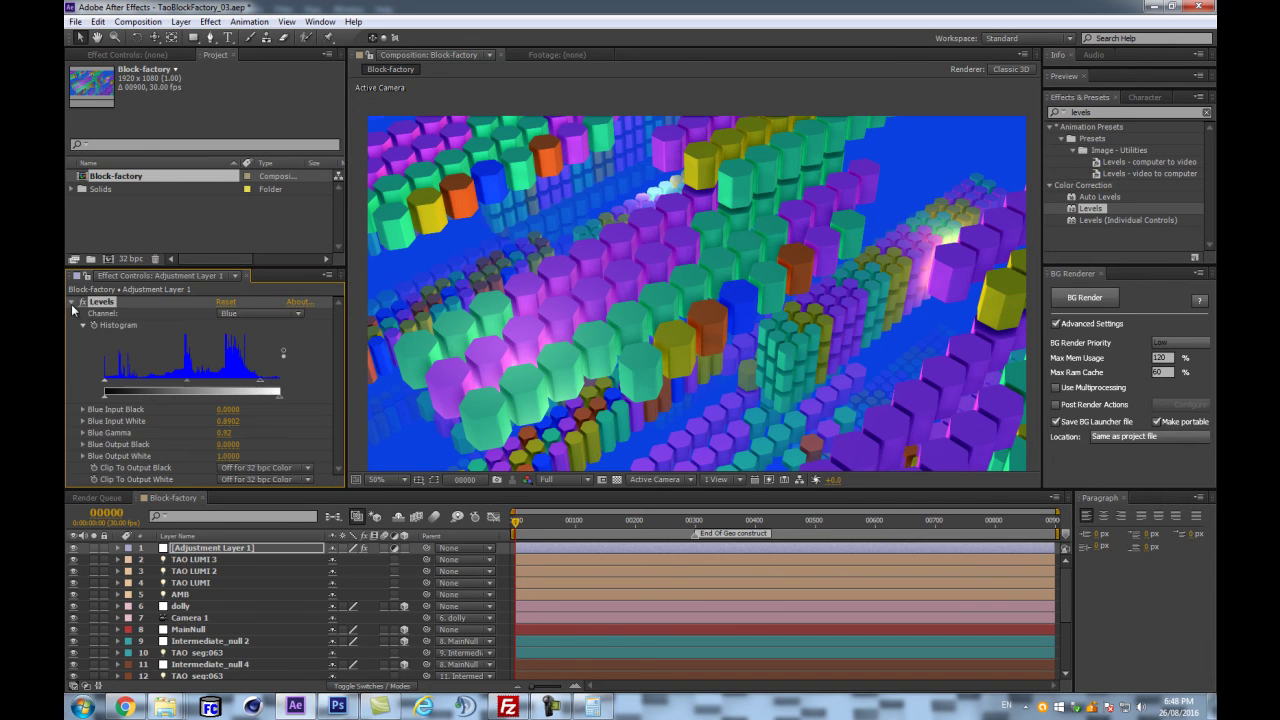
- Set the overall RGB Gamma in Levels to 1.03 and collapse the effect's settings
left_click(260, 313)
left_click(245, 326)
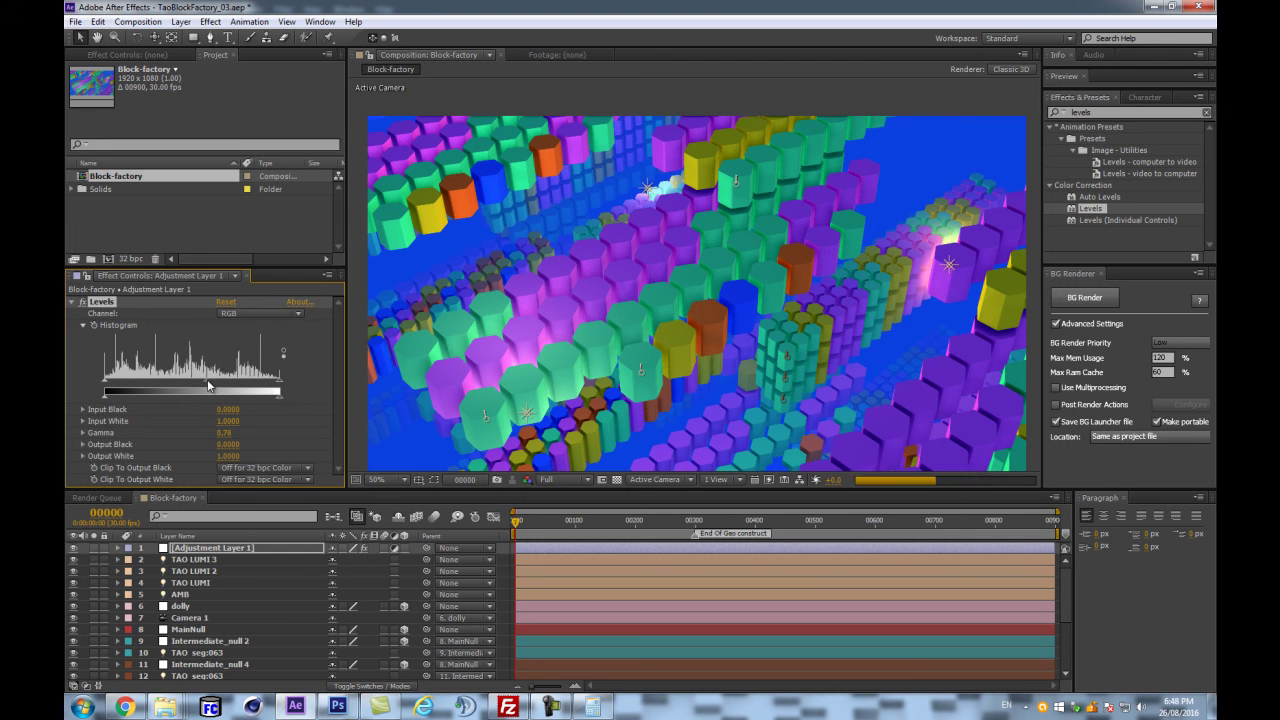
left_click_drag(207, 379, 190, 383)
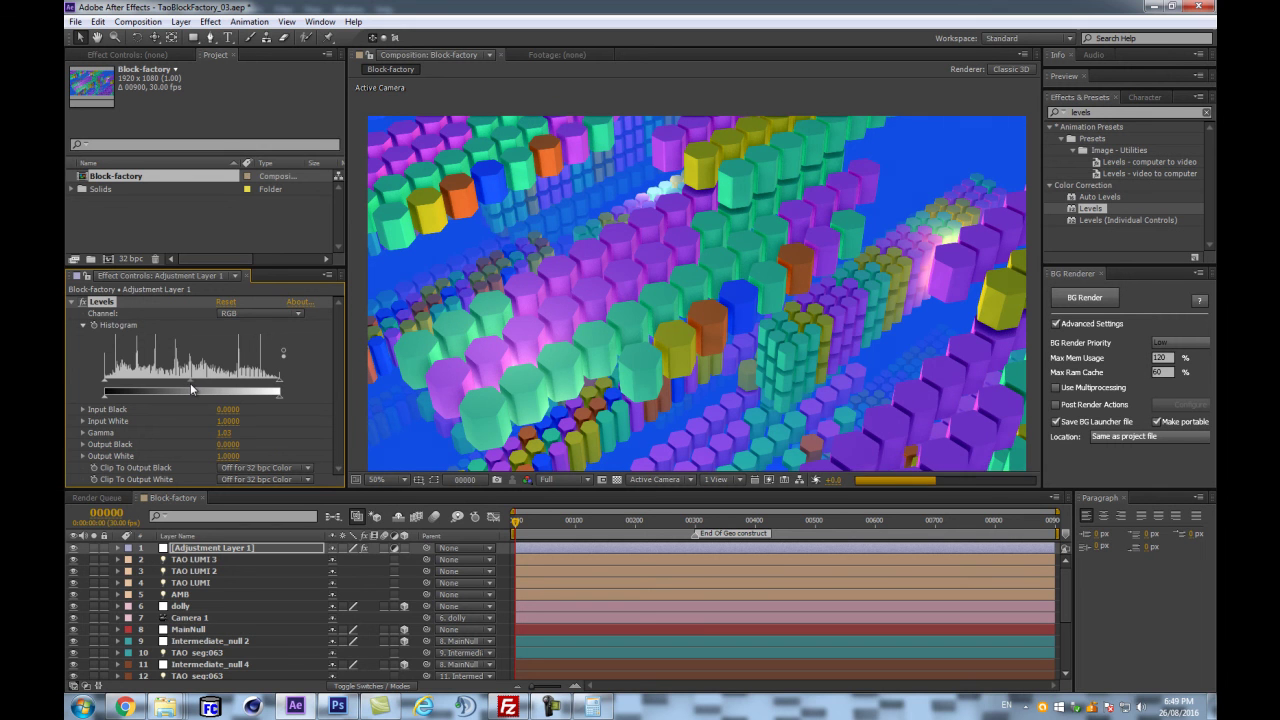
left_click(71, 301)
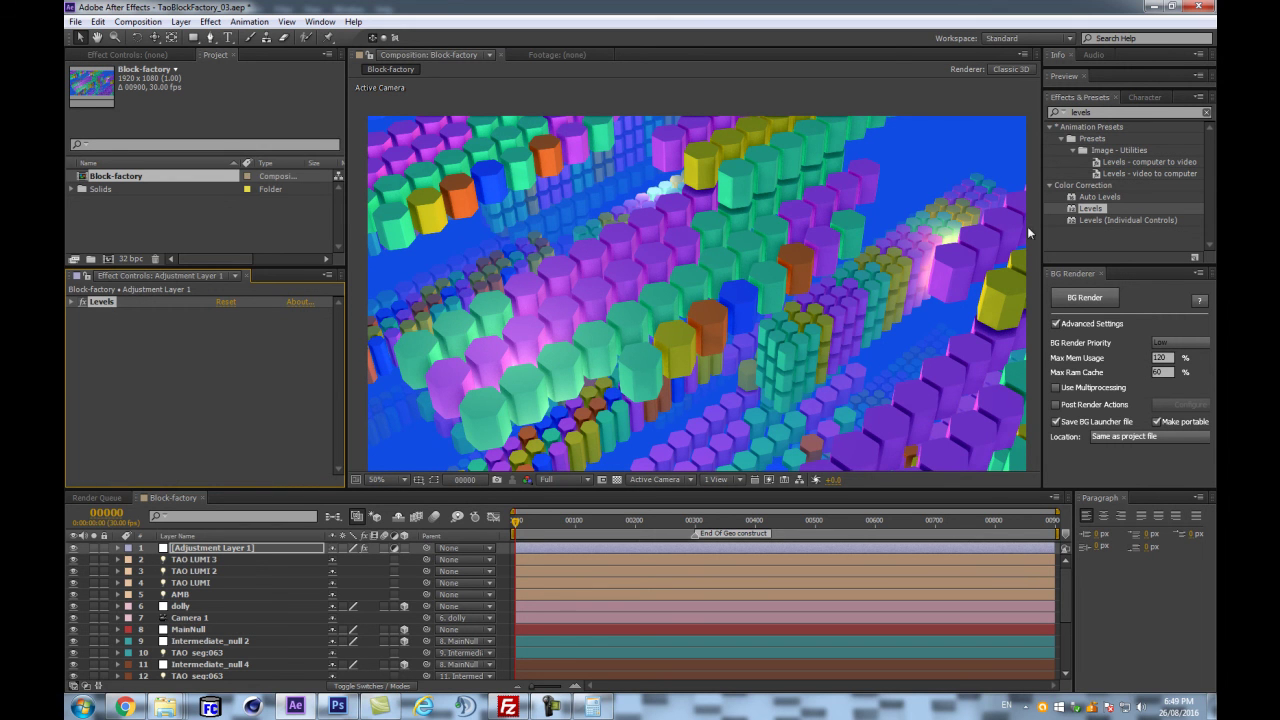
- Add a Curves effect below Levels and bend its RGB curve into a gentle S with lowered shadows and raised highlights
left_click(1115, 113)
type("curves")
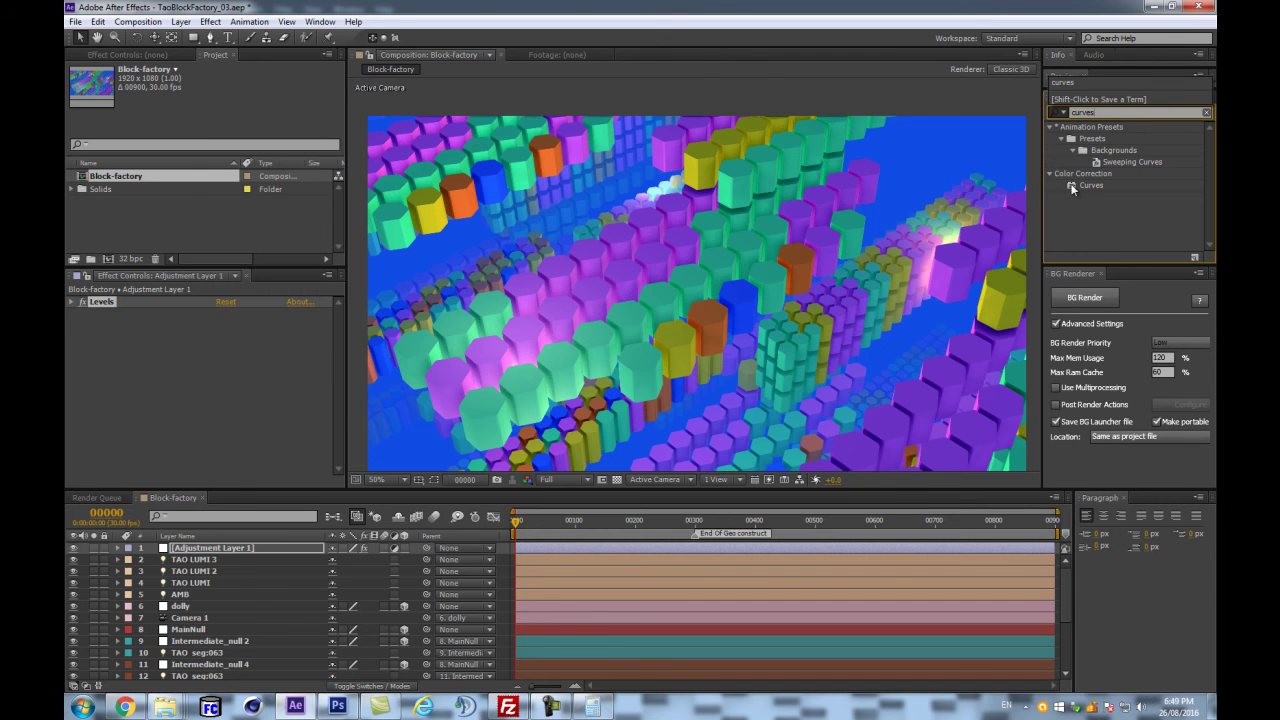
left_click_drag(1072, 188, 178, 376)
left_click_drag(117, 441, 117, 454)
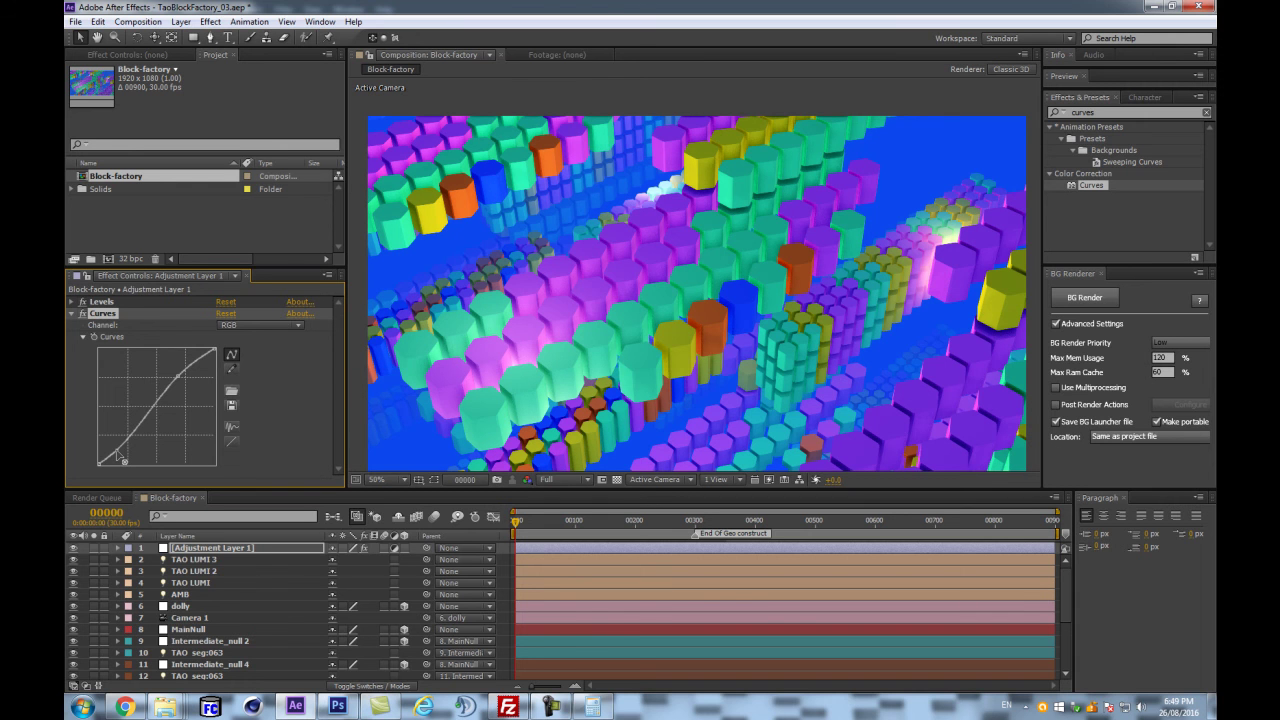
left_click_drag(178, 376, 176, 377)
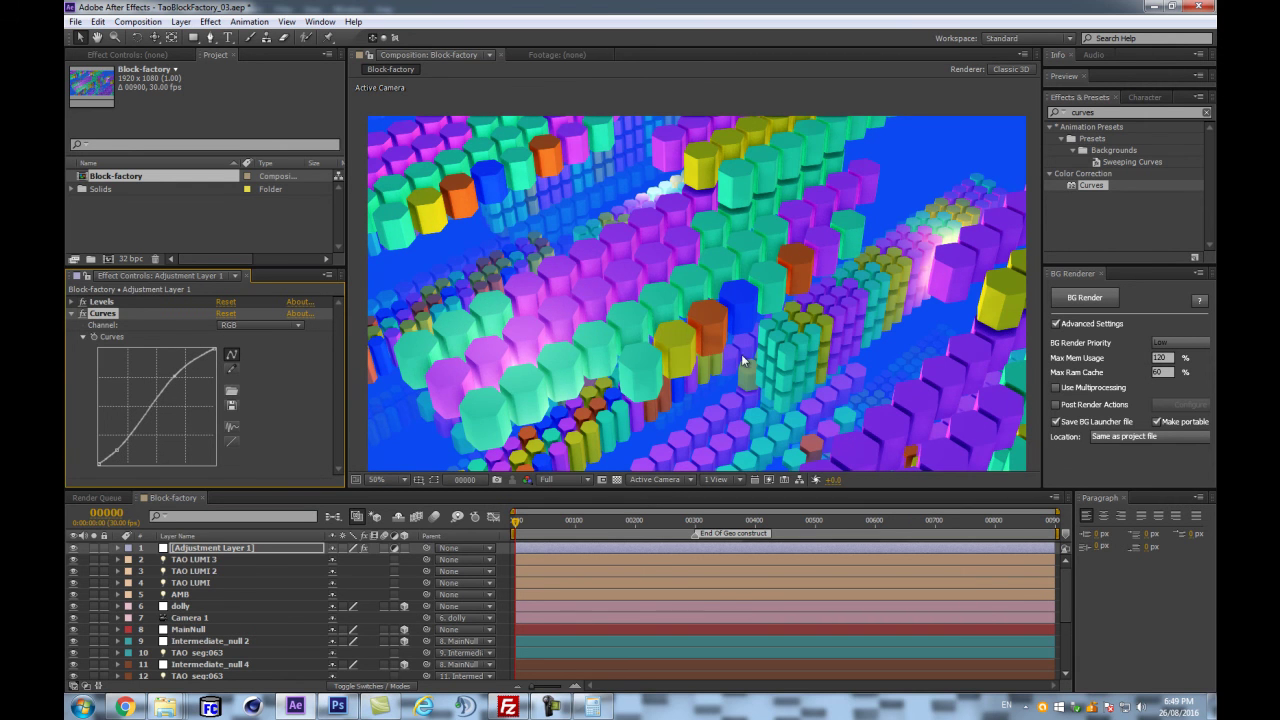
- Toggle Adjustment Layer 1's visibility several times to compare the image with and without the color correction
key("comma")
key("period")
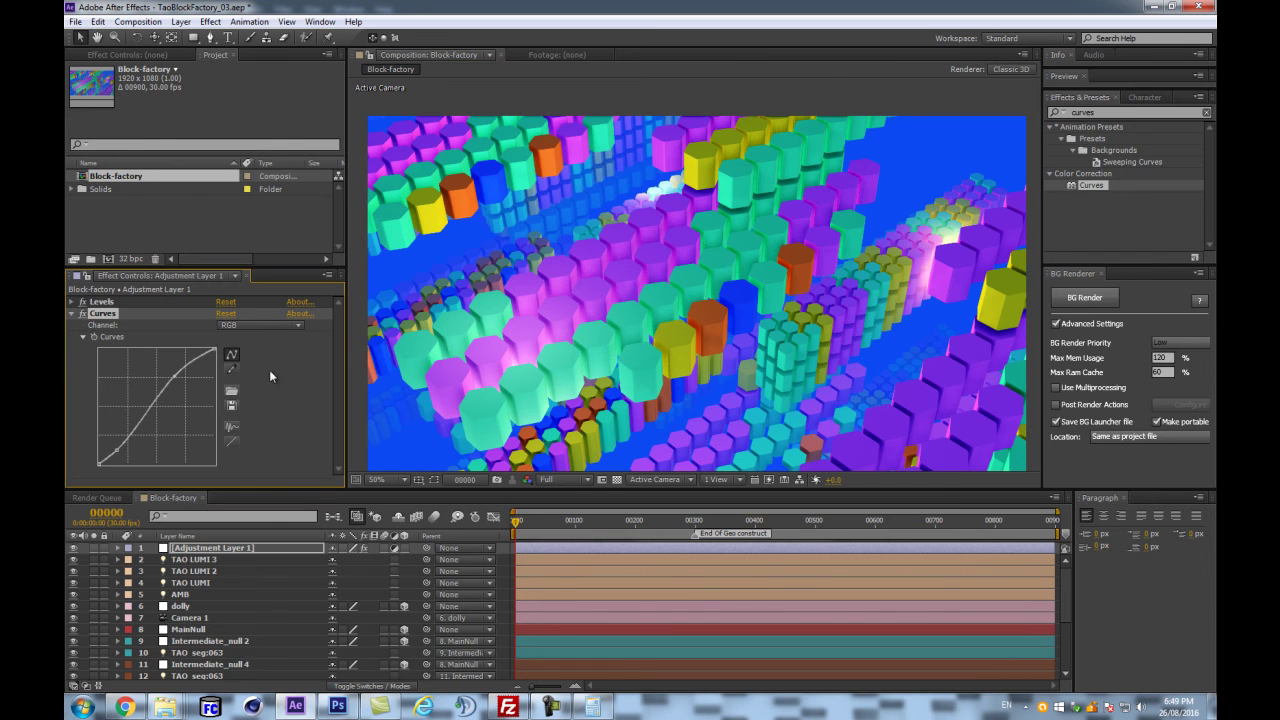
left_click(74, 333)
left_click(74, 548)
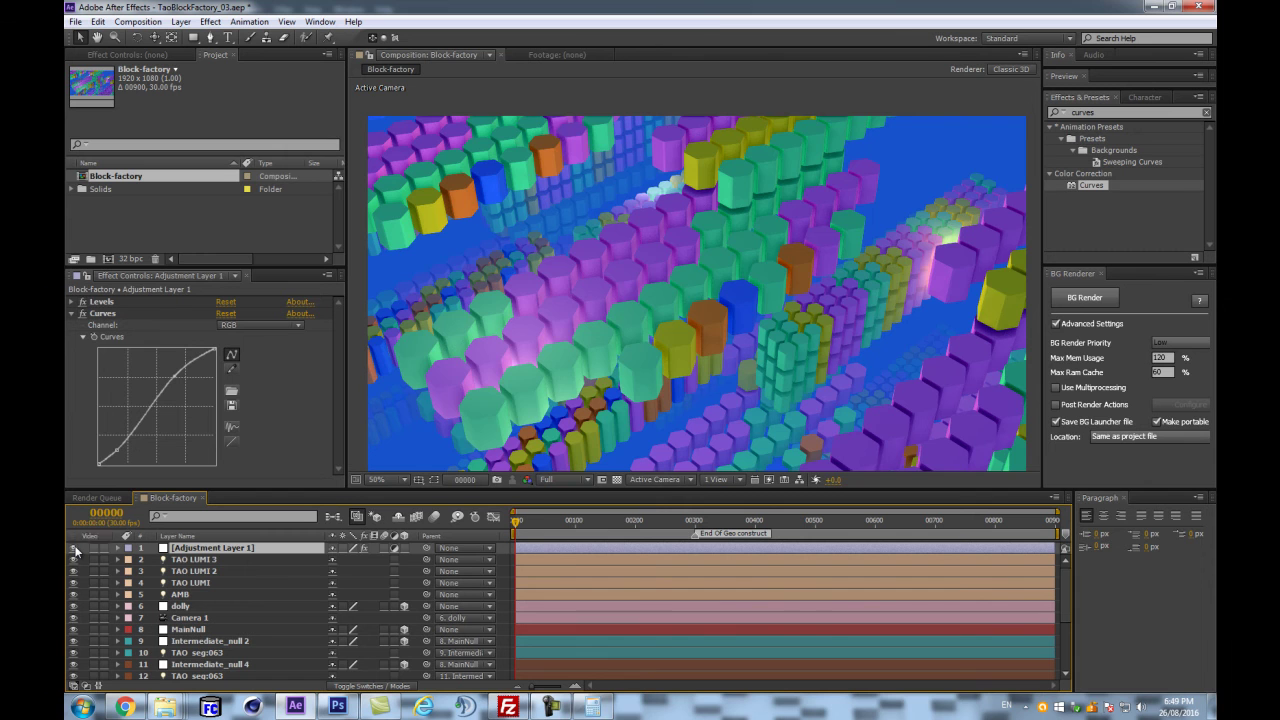
left_click(74, 548)
left_click(74, 548)
left_click(74, 548)
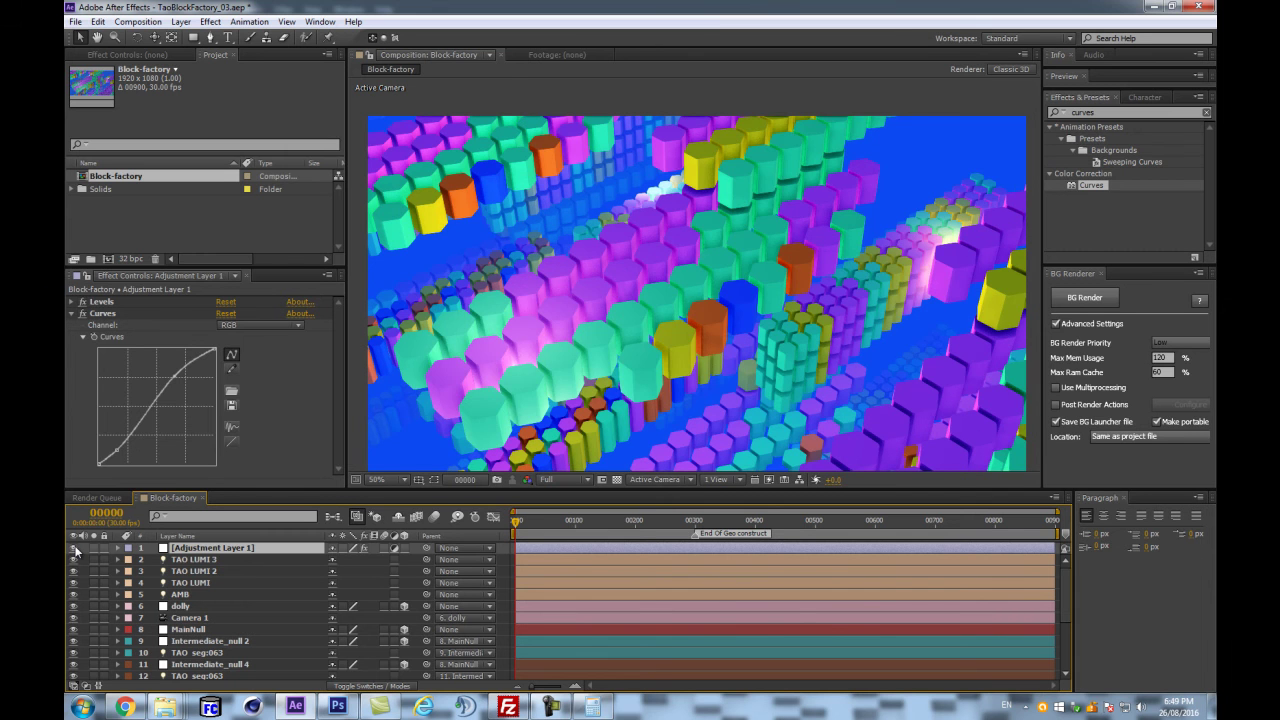
left_click(74, 548)
left_click(74, 548)
- Try an AO Intensity of 53 and an AO Radius of 52 in the TAO layer's rendering settings
scroll(201, 673, "down", 3)
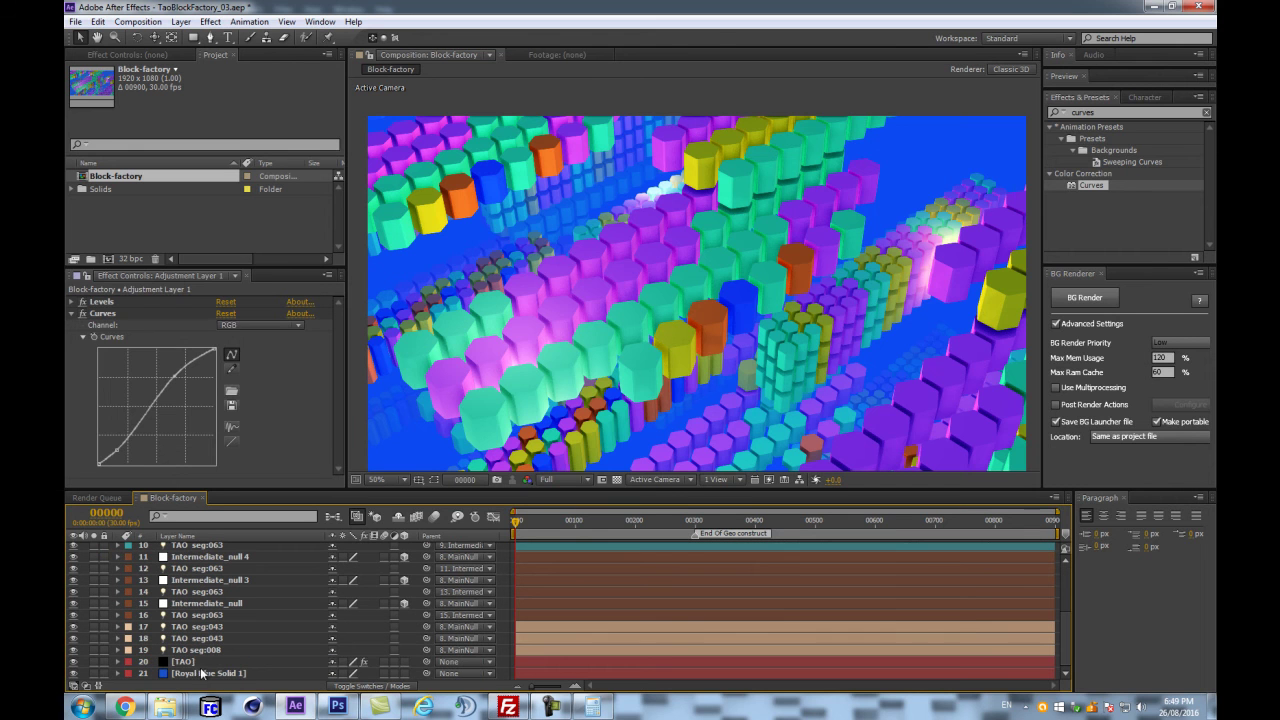
left_click(194, 662)
left_click_drag(340, 318, 338, 455)
scroll(603, 350, "up", 2)
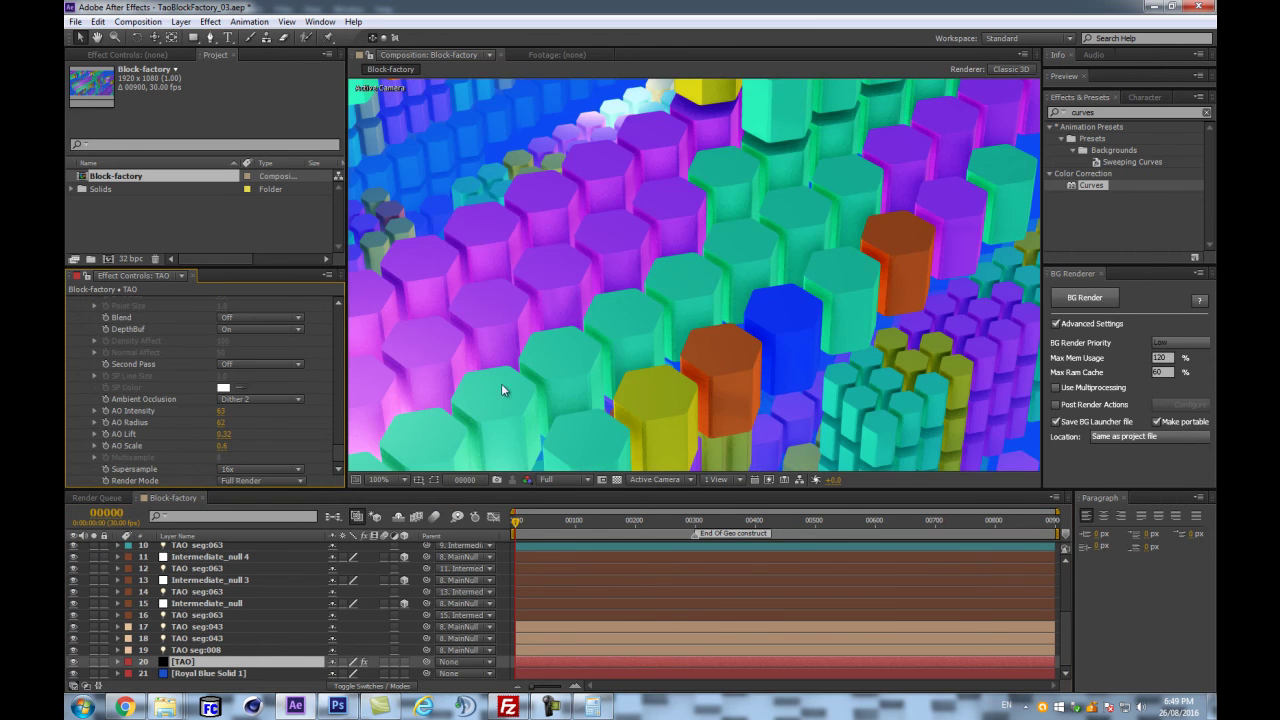
left_click_drag(230, 413, 224, 413)
key("Return")
left_click(222, 422)
type("52")
key("Return")
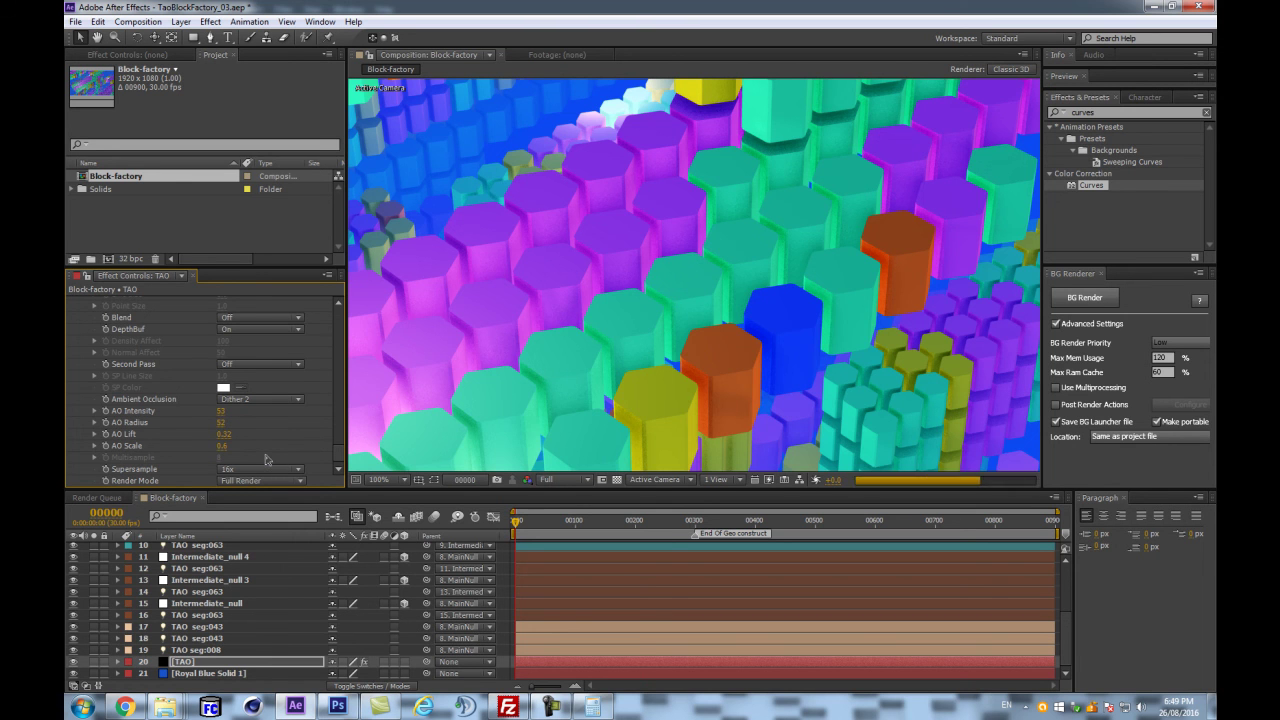
scroll(653, 340, "down", 4)
scroll(653, 340, "up", 2)
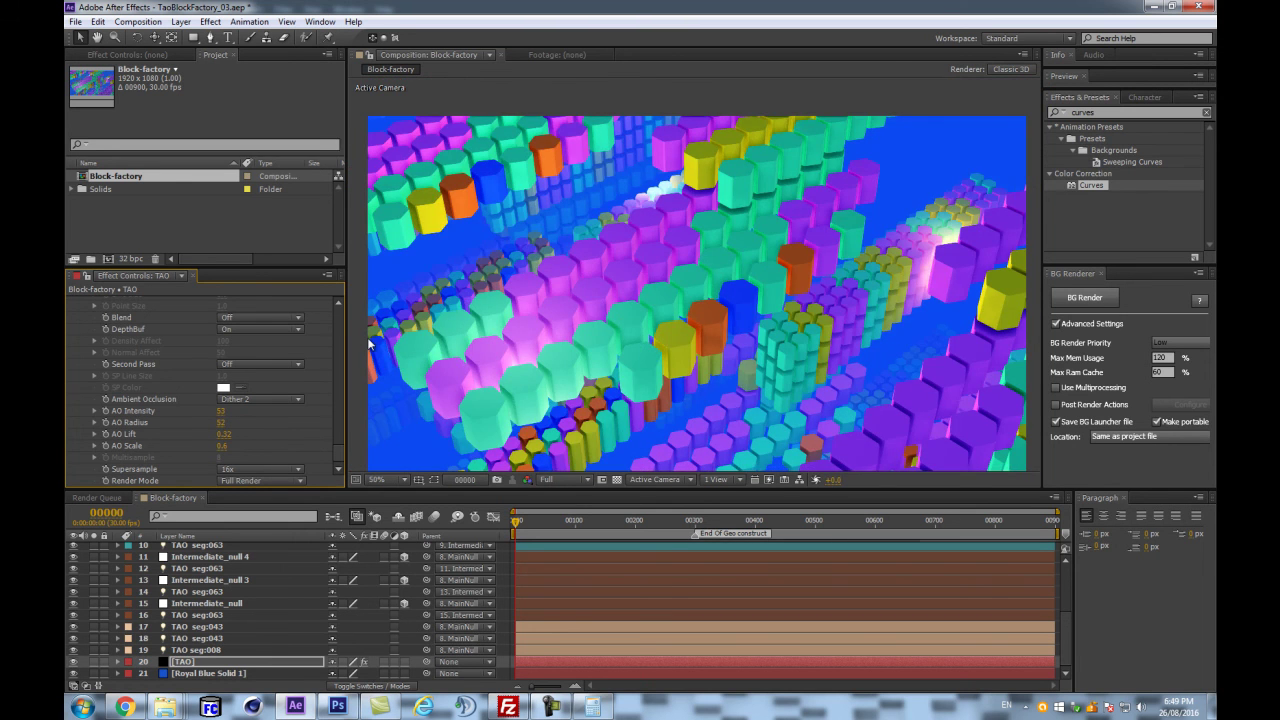
- Undo and redo the ambient occlusion changes to compare them, ending on AO Intensity 63 and AO Radius 62
key("ctrl+z")
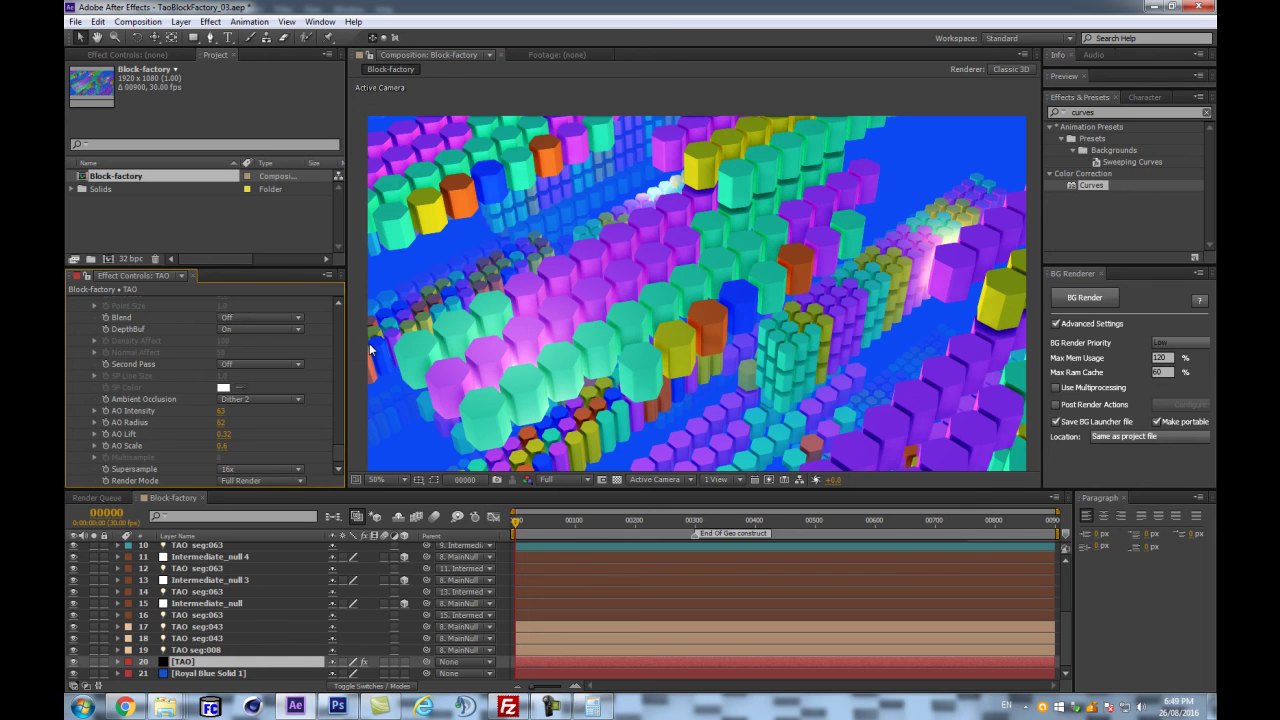
key("Return")
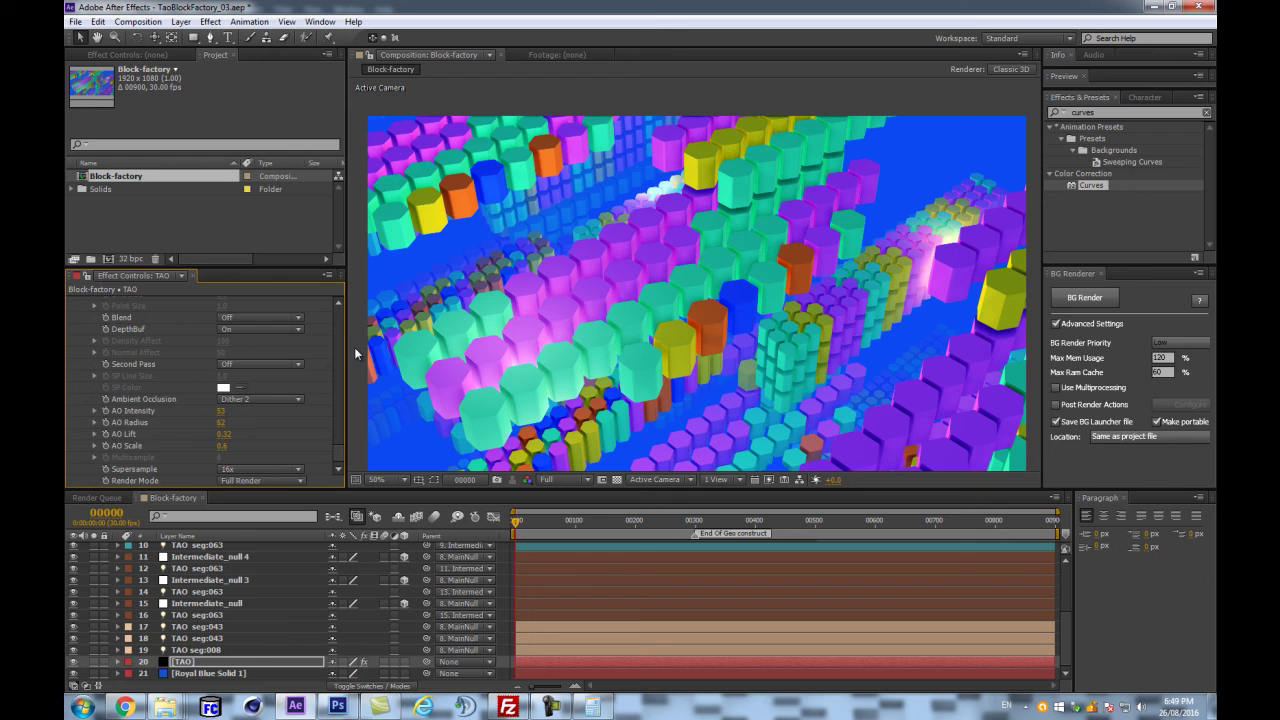
key("Return")
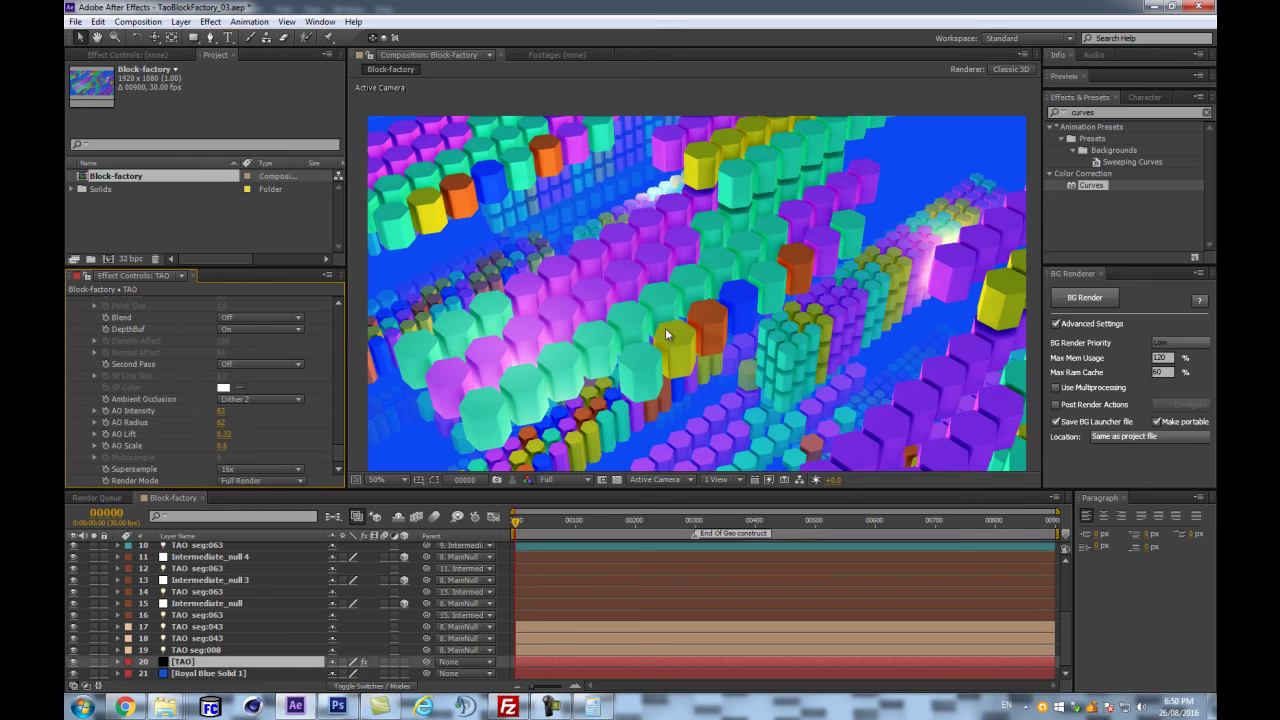
scroll(665, 341, "down", 1)
scroll(665, 337, "up", 1)
scroll(197, 606, "up", 1)
scroll(202, 603, "down", 1)
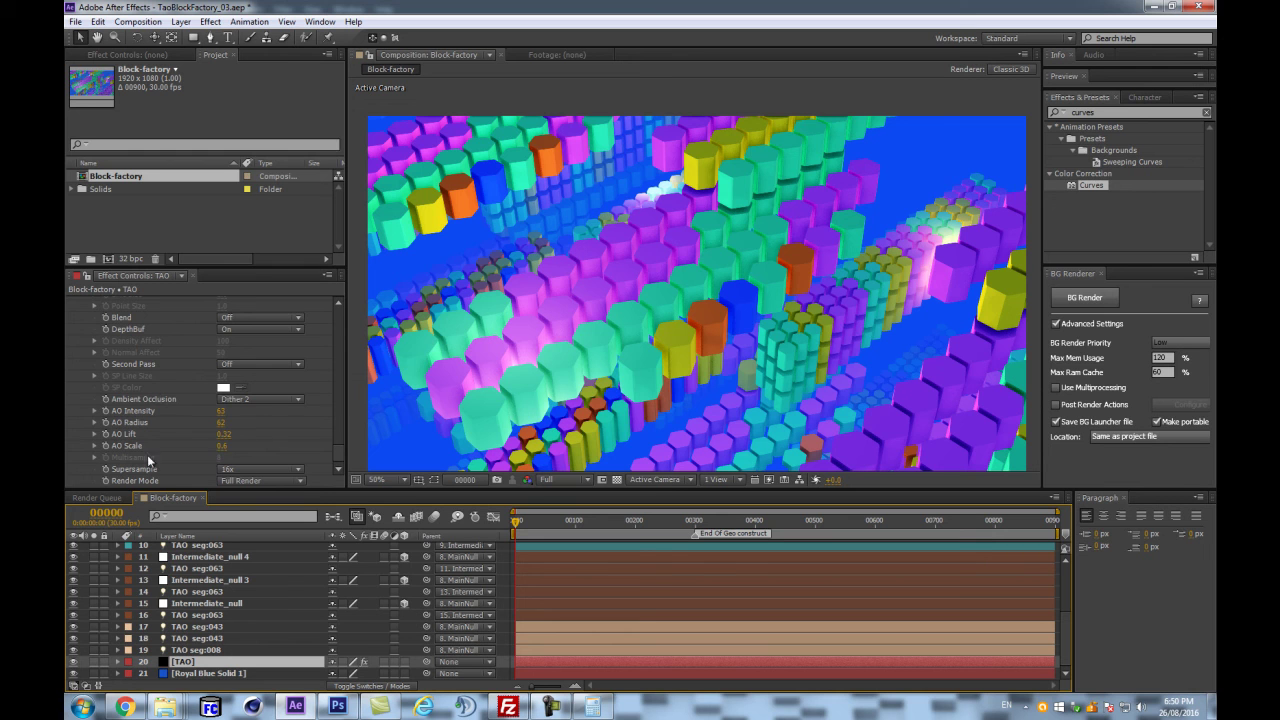
- Enable keyframing for the TAO effect's Offset at frame 0 and move the current time to frame 90
scroll(218, 440, "up", 4)
scroll(218, 440, "down", 10)
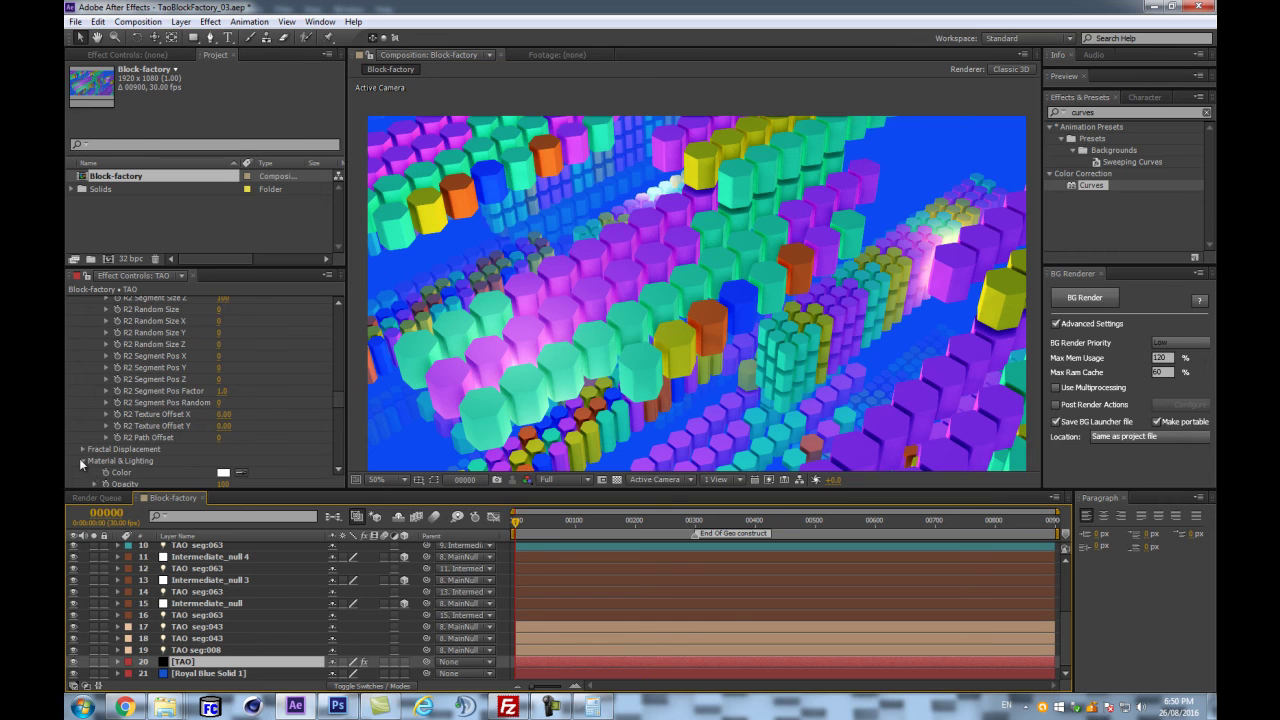
scroll(84, 410, "up", 5)
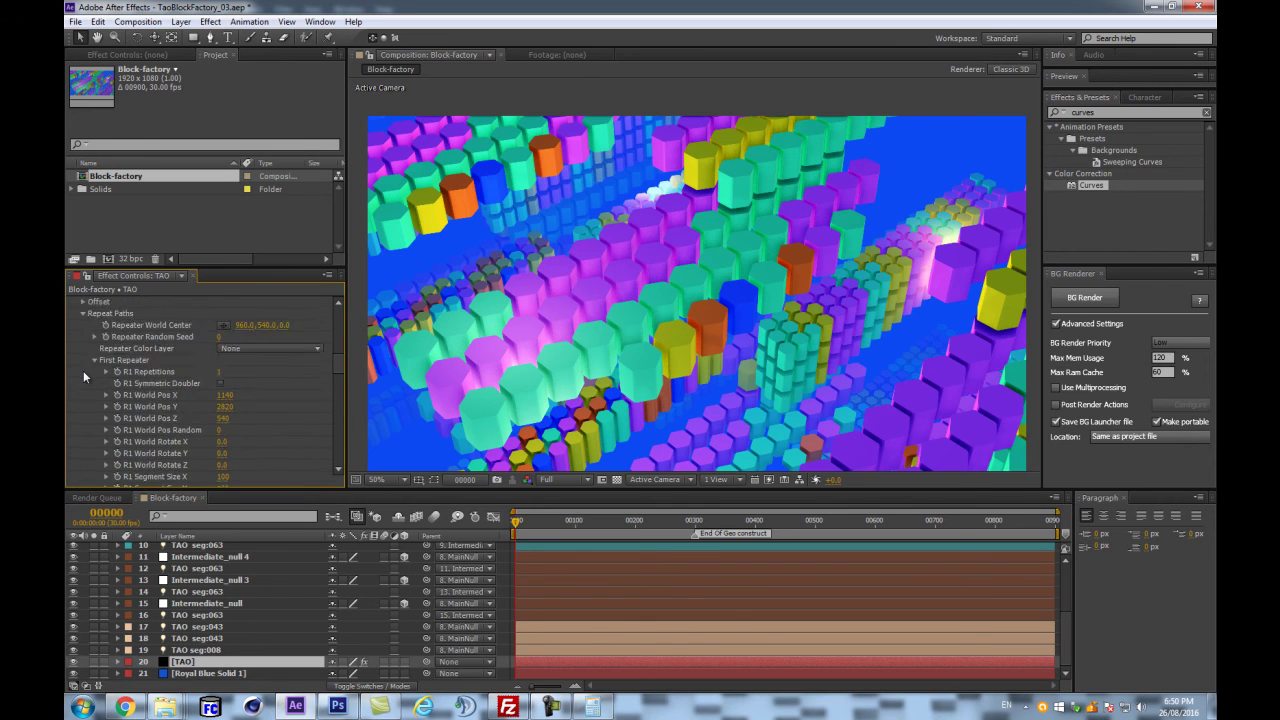
scroll(81, 438, "up", 2)
left_click(83, 375)
left_click(83, 363)
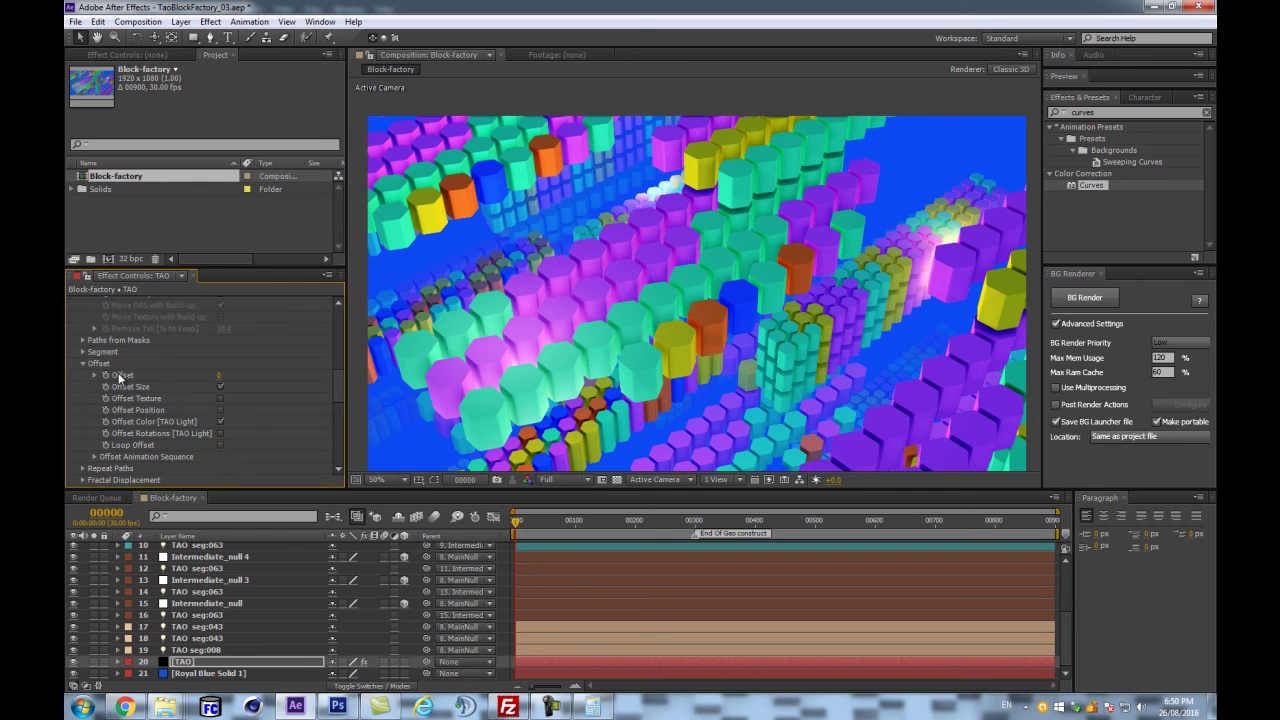
left_click(108, 514)
type("90")
key("Return")
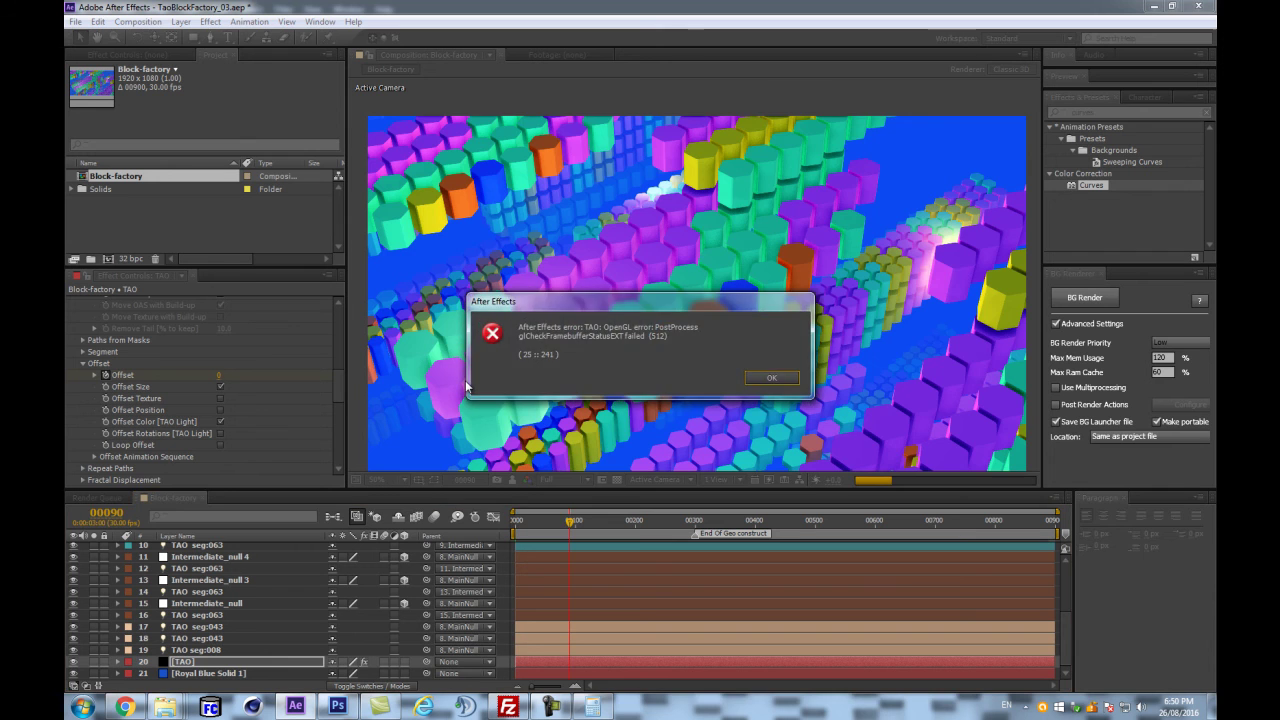
- Dismiss the render error and step between frames 89 and 90 to retry rendering frame 90
key("Return")
left_click(228, 627)
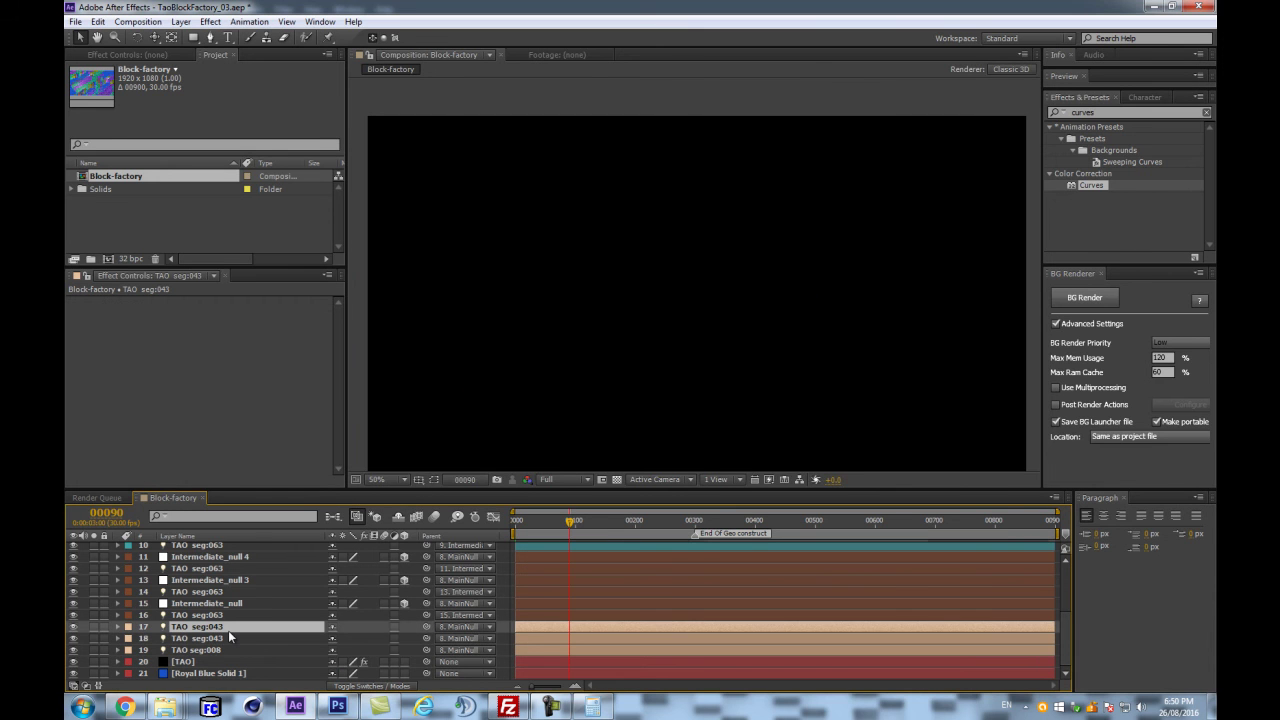
key("Page_Up")
key("Return")
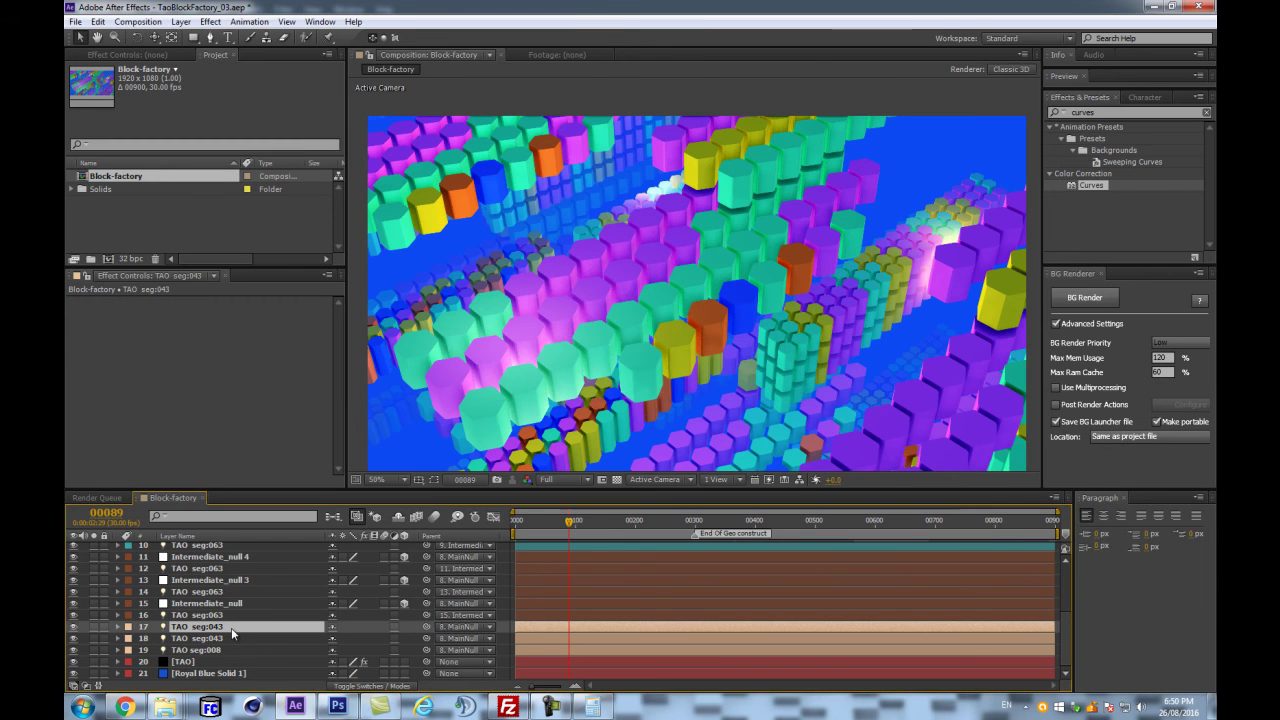
key("Page_Down")
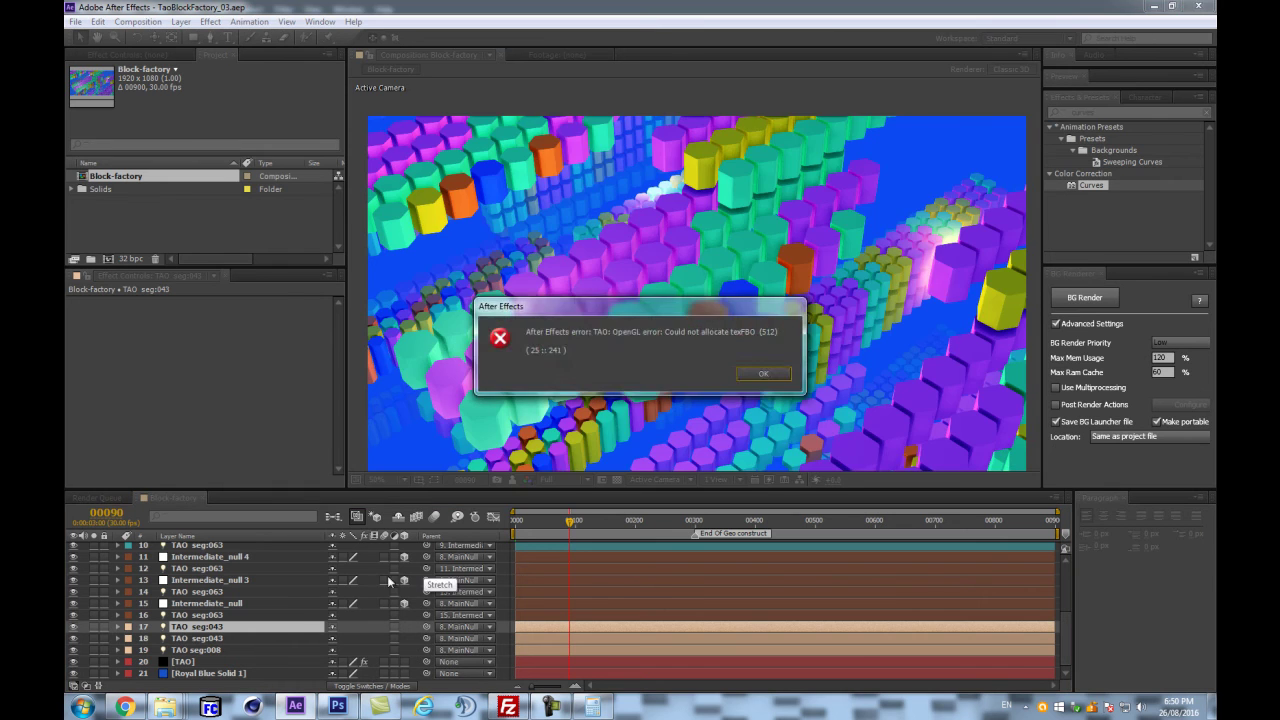
key("Return")
- Turn Supersample off on the TAO layer and retry rendering around frames 89 and 90
left_click(213, 657)
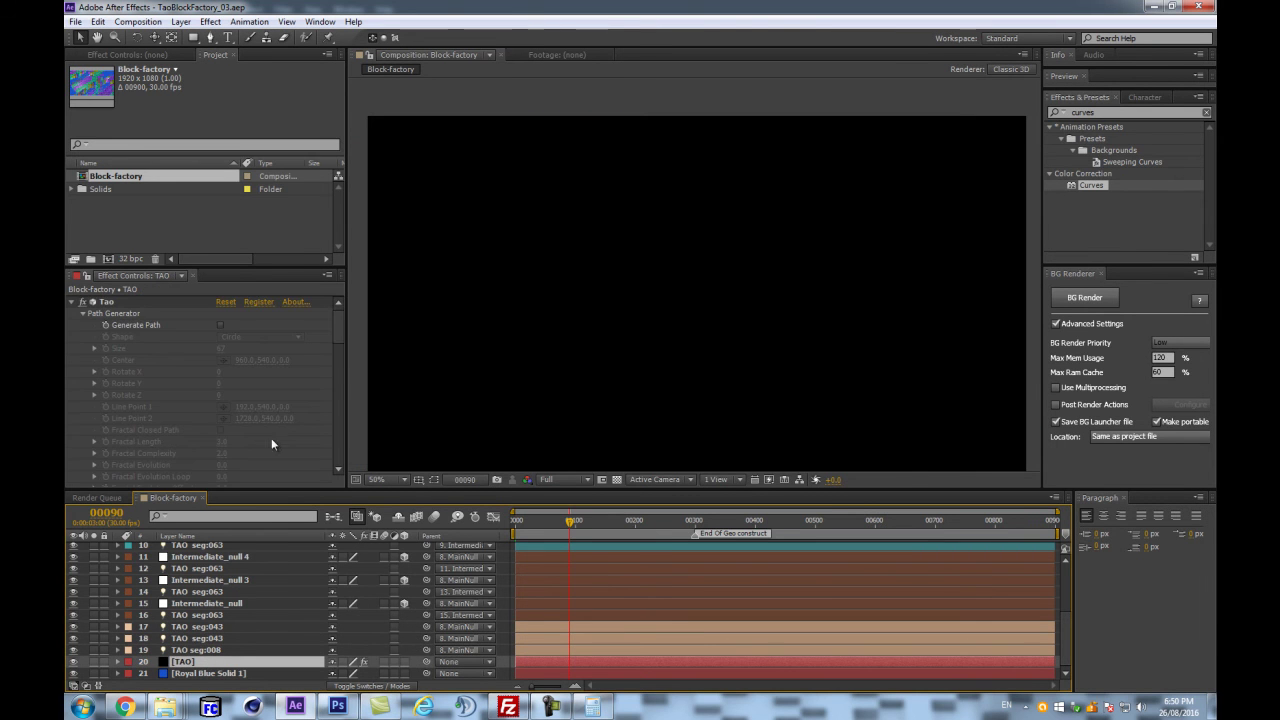
left_click_drag(340, 327, 347, 497)
left_click(260, 469)
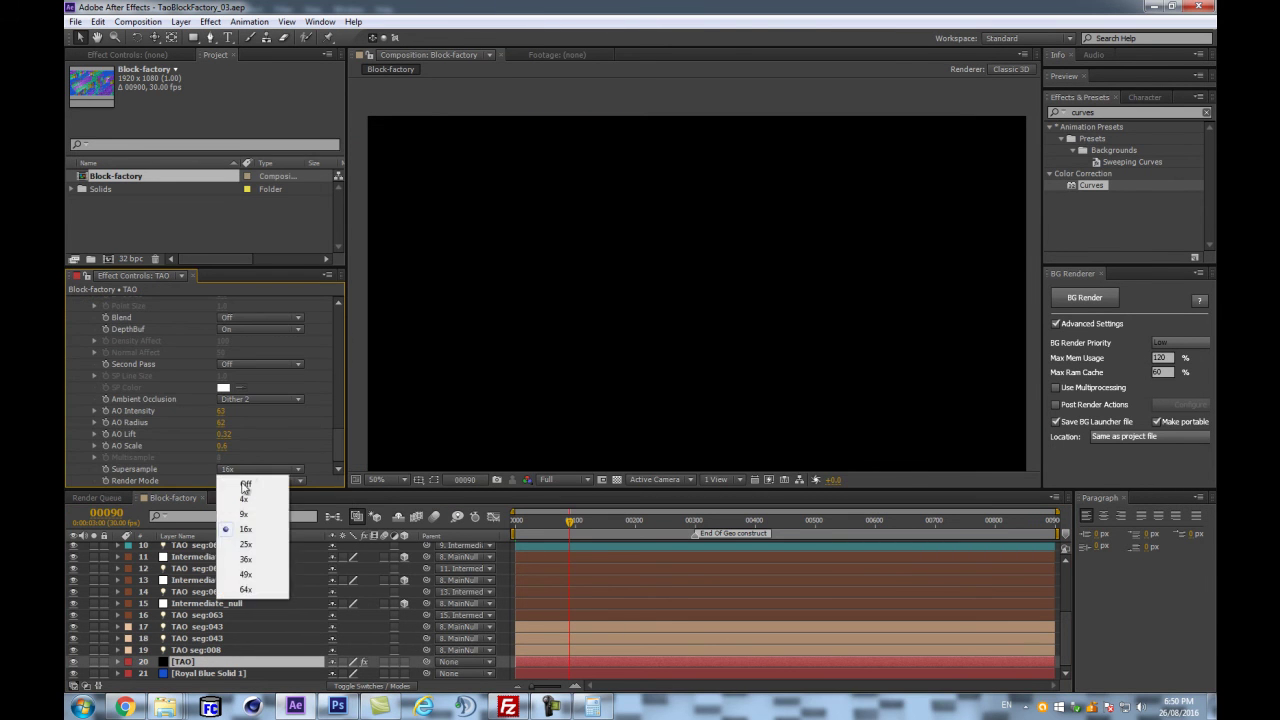
left_click(242, 489)
key("Return")
key("Page_Up")
key("Return")
key("Page_Down")
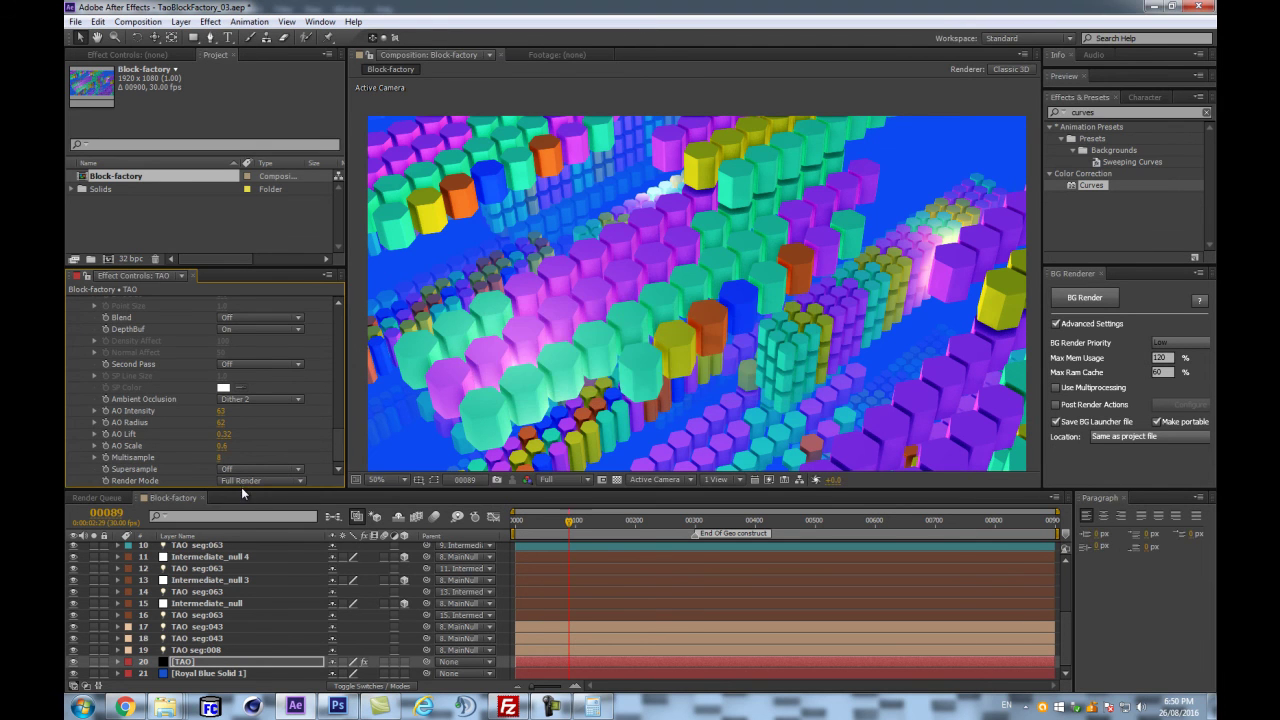
key("Return")
- Enlarge the effect settings area and turn off the TAO effect's Ambient Occlusion
left_click_drag(285, 489, 261, 556)
left_click_drag(339, 498, 382, 501)
left_click(292, 469)
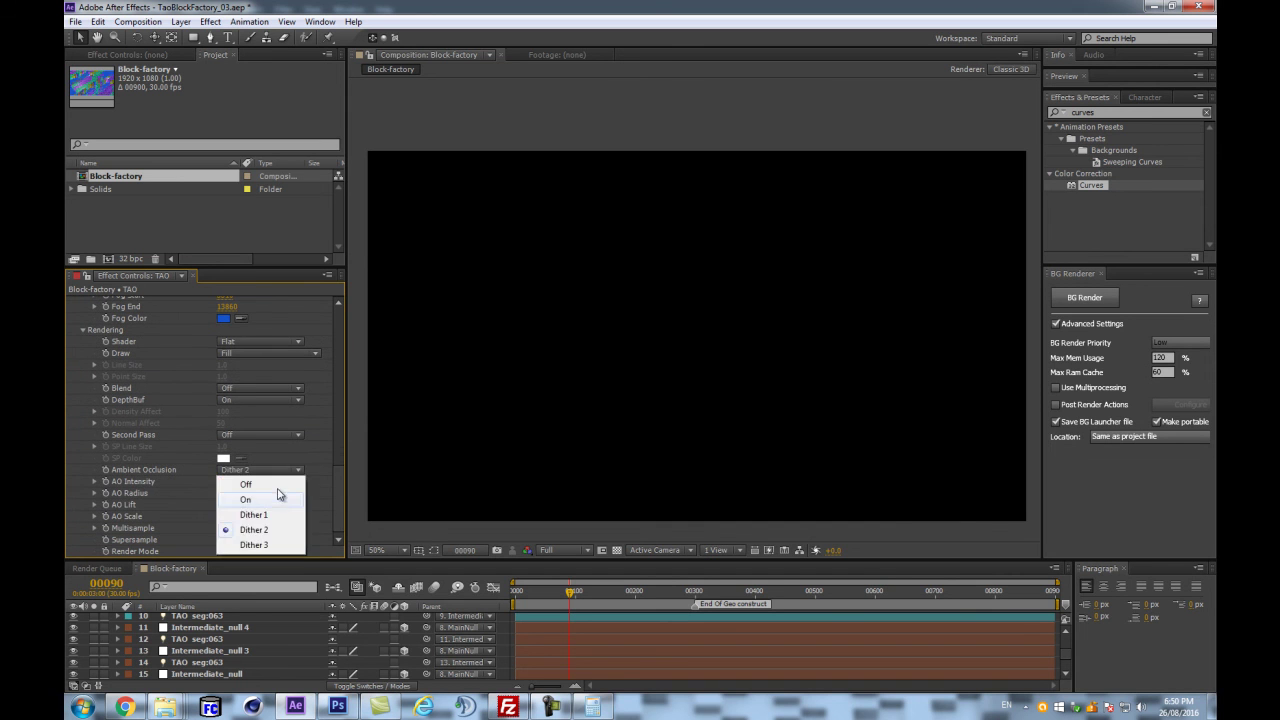
left_click(277, 483)
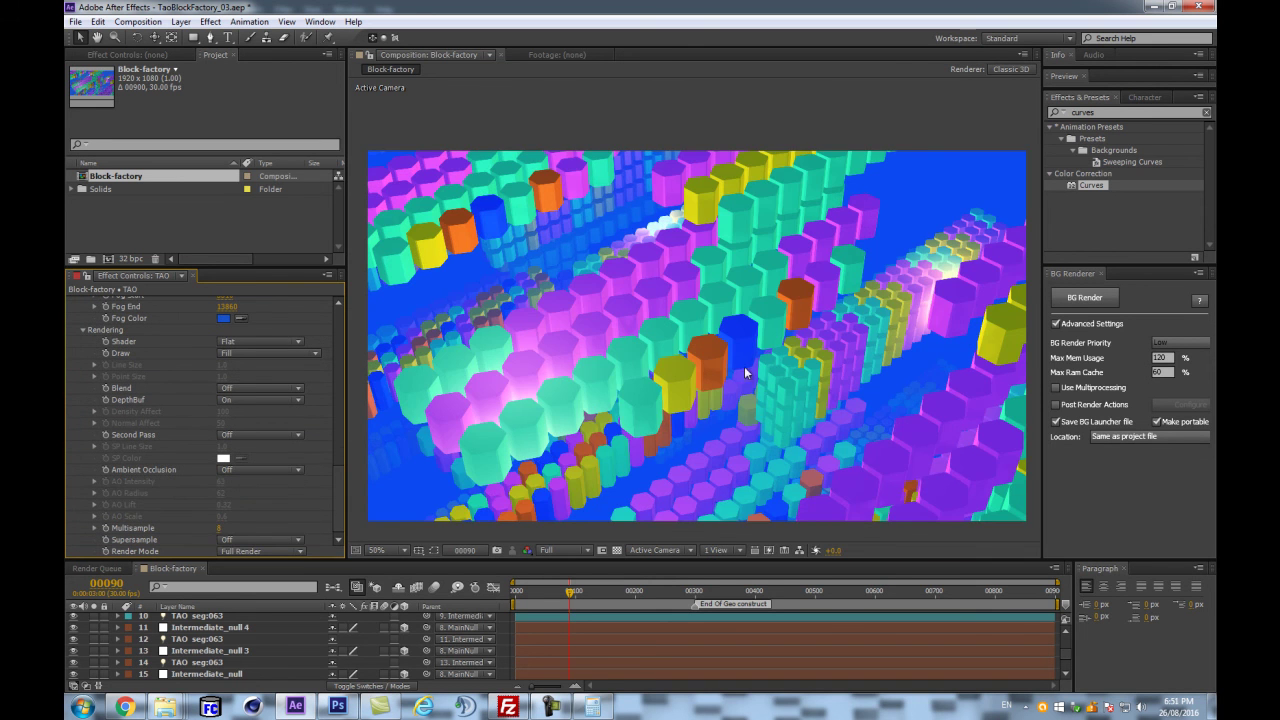
- Try Ambient Occlusion at Dither 2 again on frame 90, and return it to Off
key("Page_Up")
left_click(271, 467)
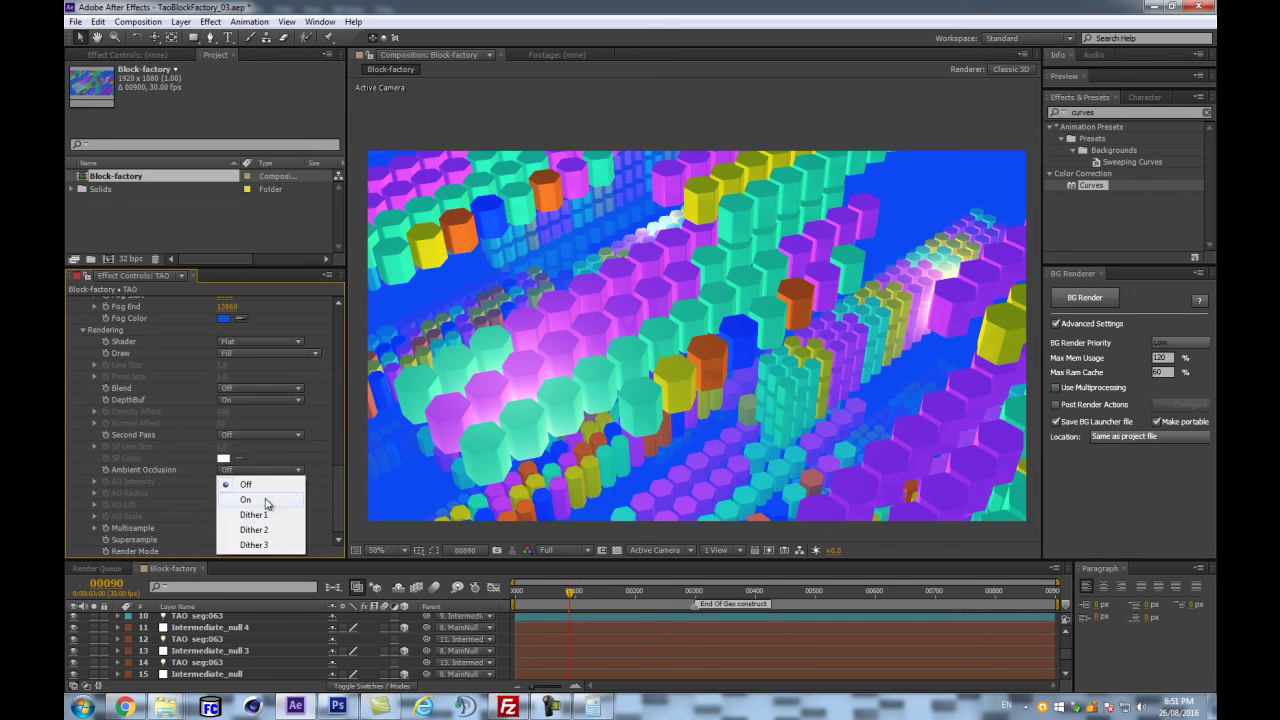
left_click(259, 524)
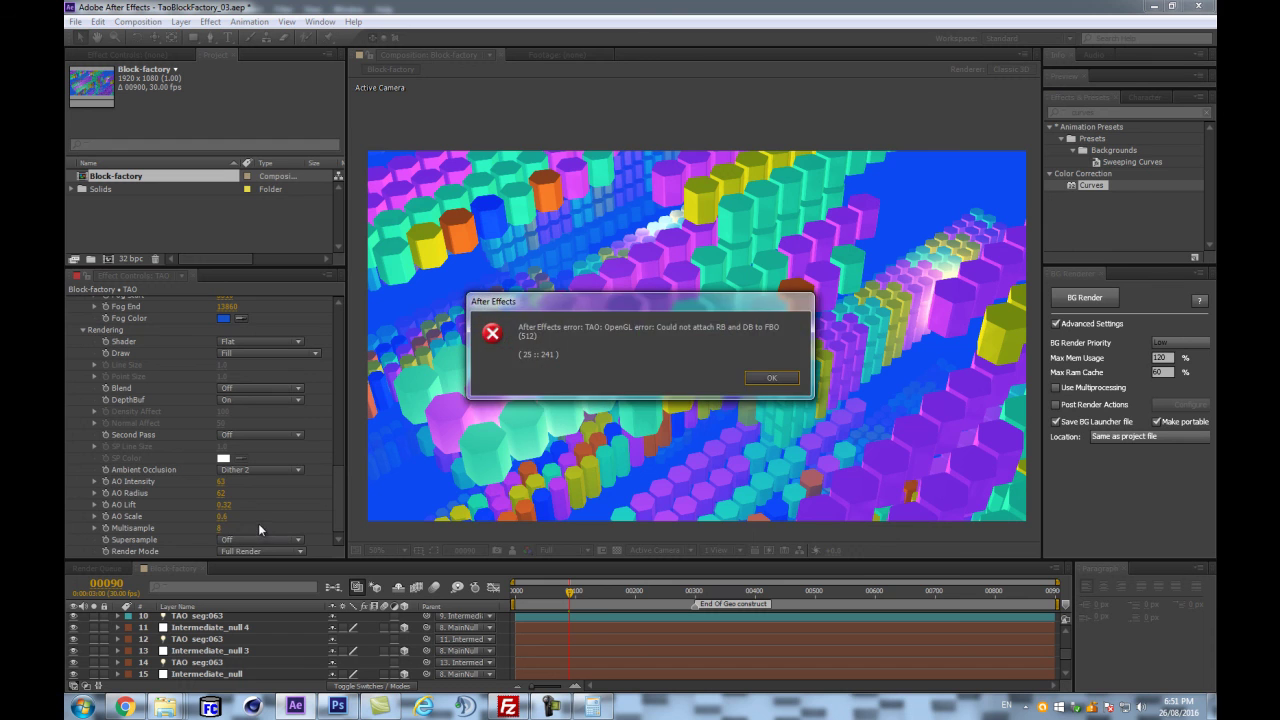
key("Return")
left_click(245, 469)
left_click(246, 486)
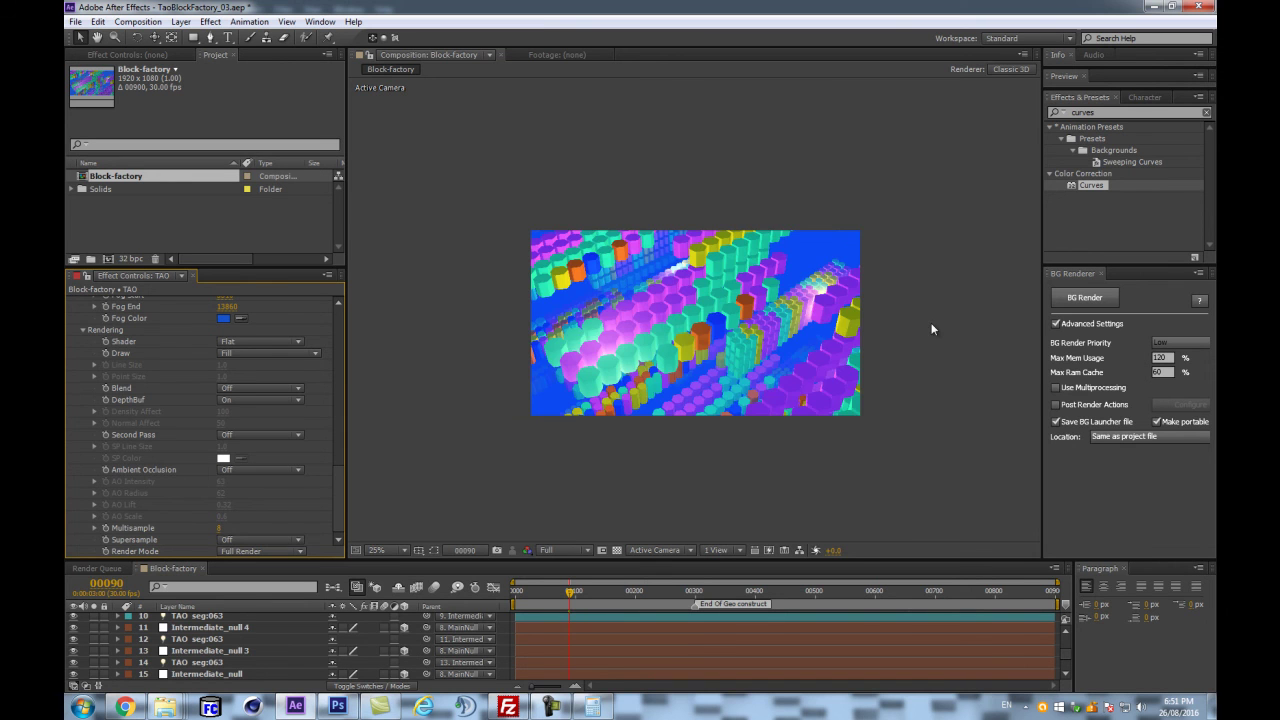
- Set the TAO Offset to 100 at frame 90 with Loop Offset enabled, and reveal its keyframes in the timeline
scroll(229, 653, "up", 5)
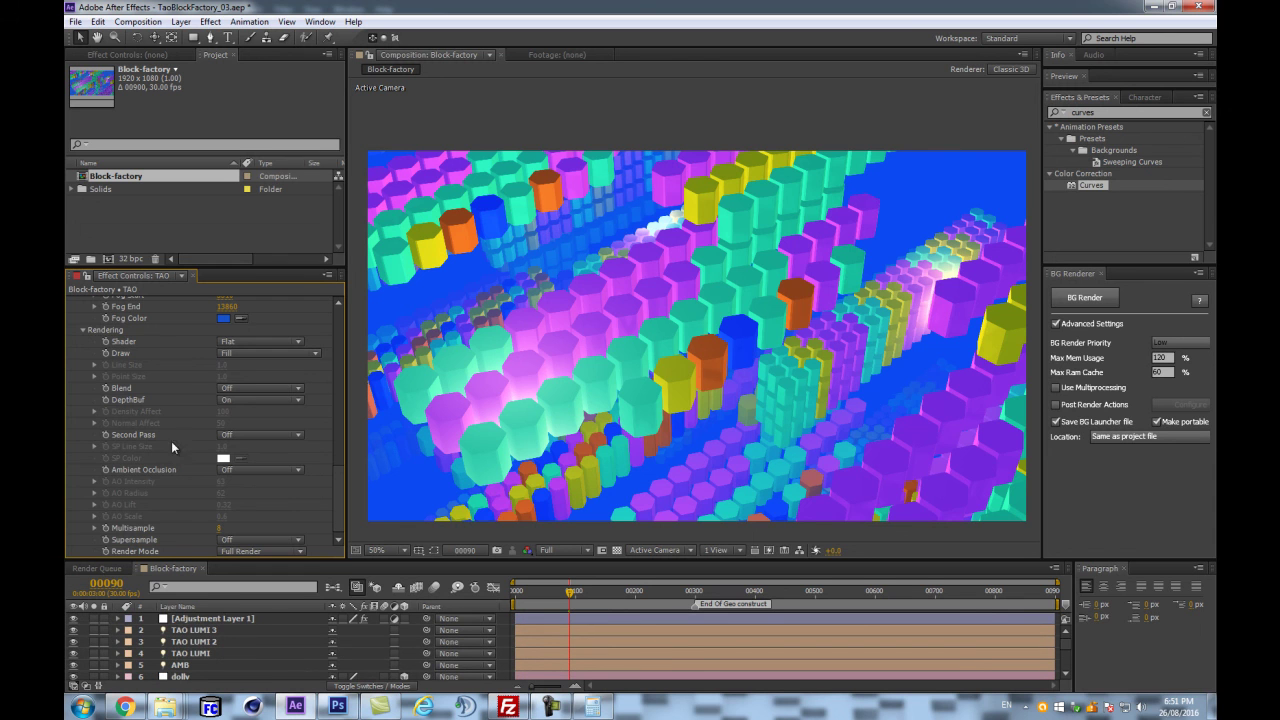
scroll(175, 447, "up", 5)
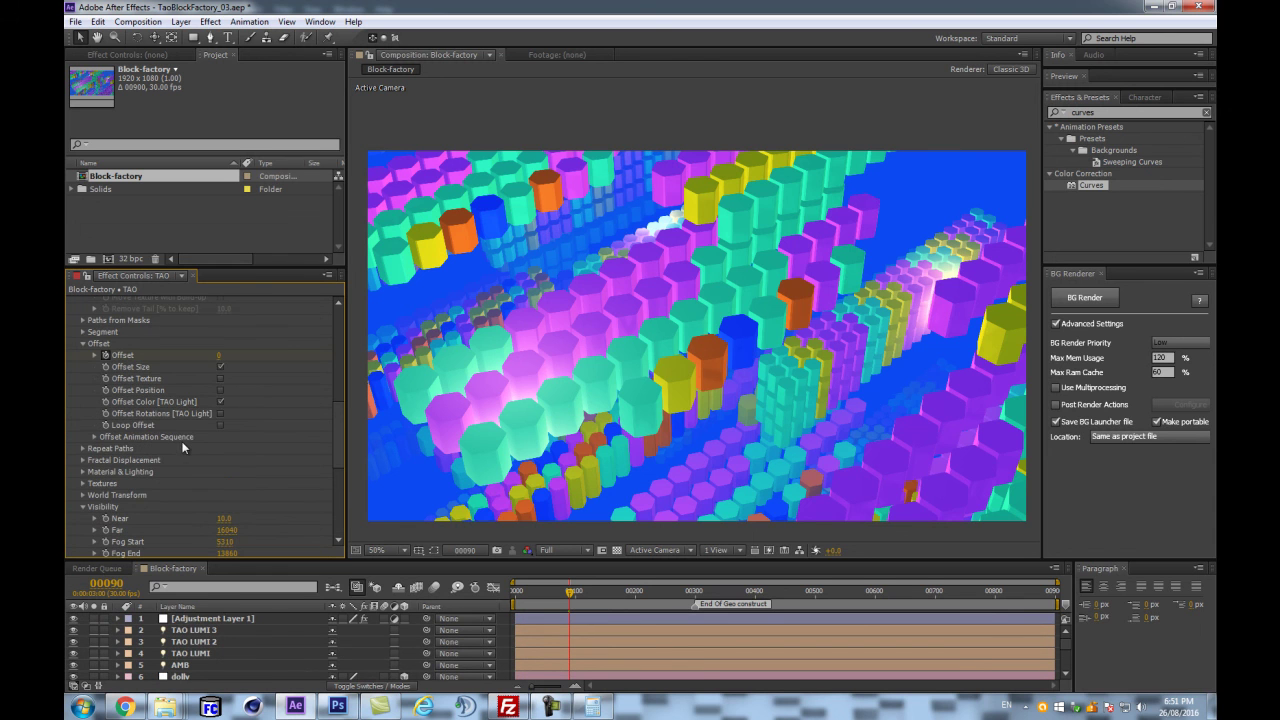
left_click(220, 358)
type("100")
key("Return")
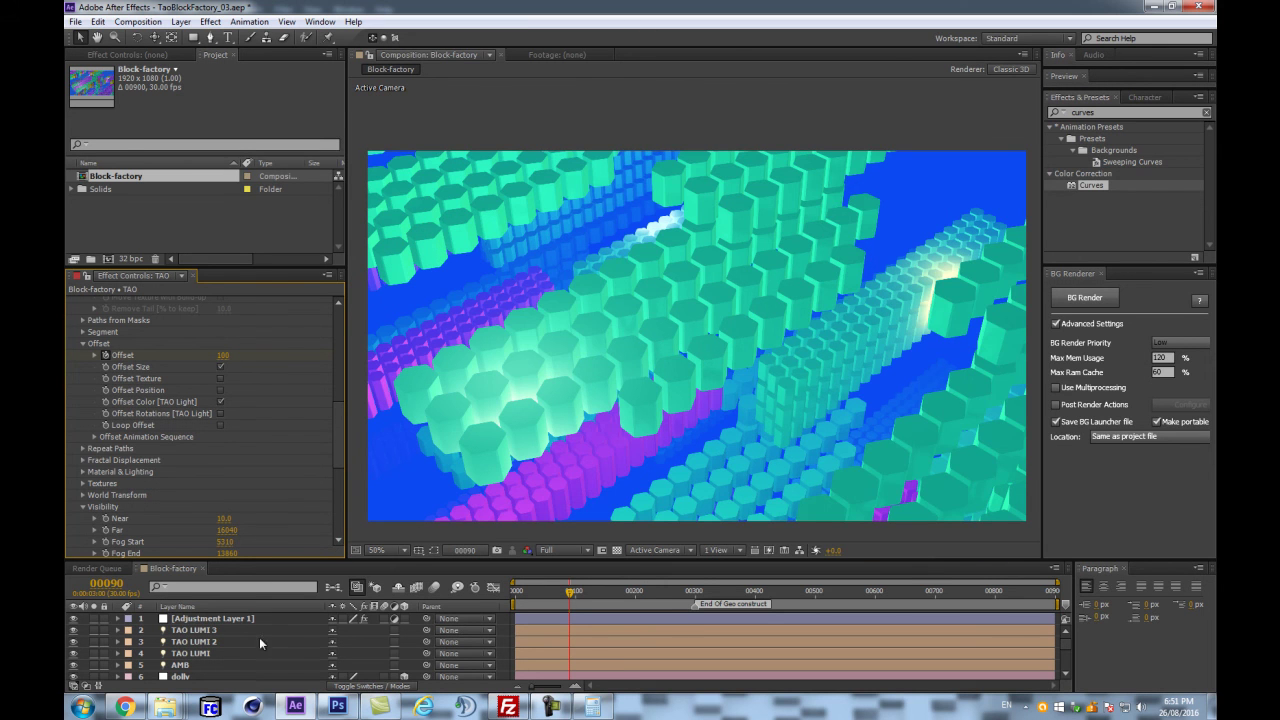
key("u")
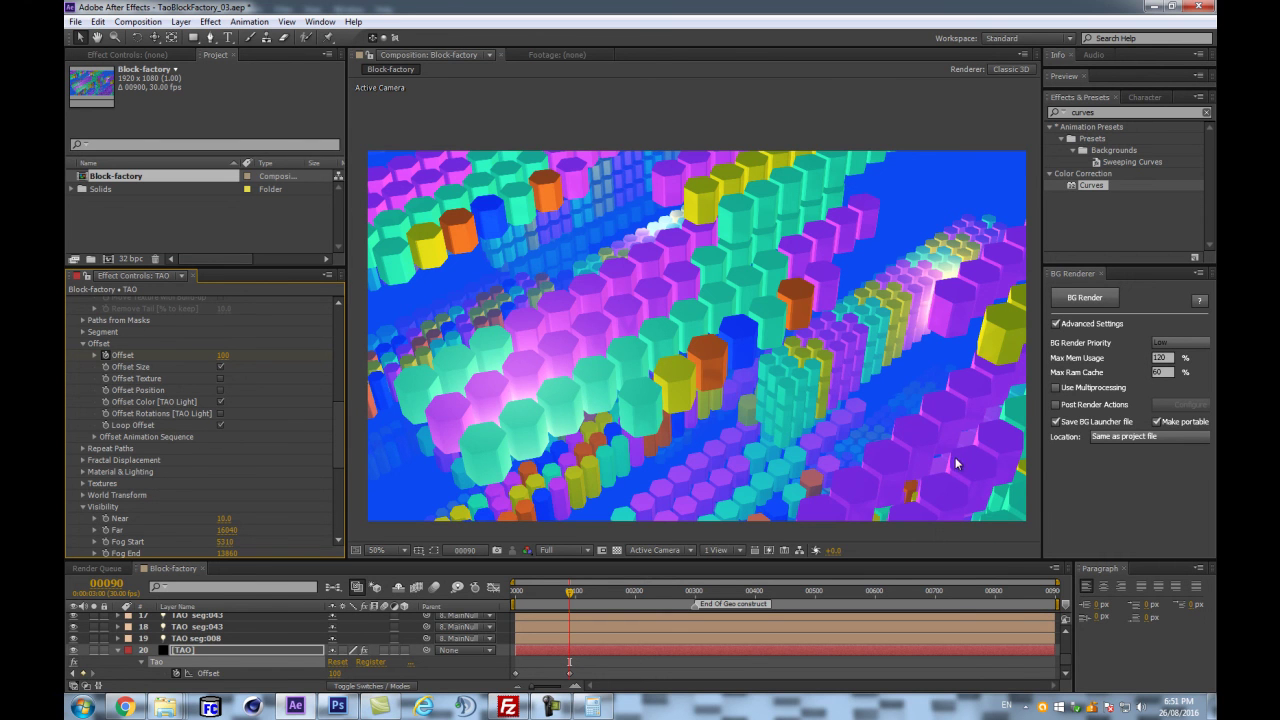
- Add numbered composition markers at frame 90 and frame 0, and select the TAO layer
key("shift+3")
key("Home")
key("shift+1")
left_click(292, 648)
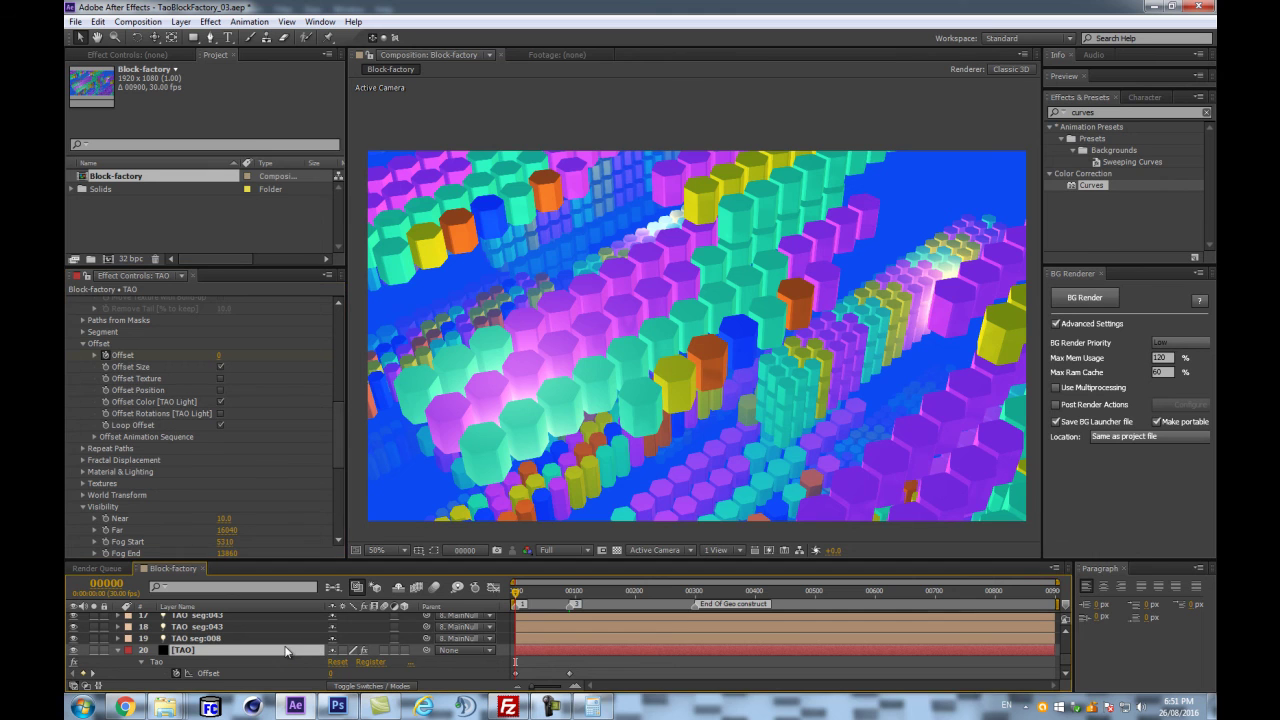
- Lower the composition preview resolution to Quarter and reselect the TAO layer
left_click(581, 549)
left_click(572, 632)
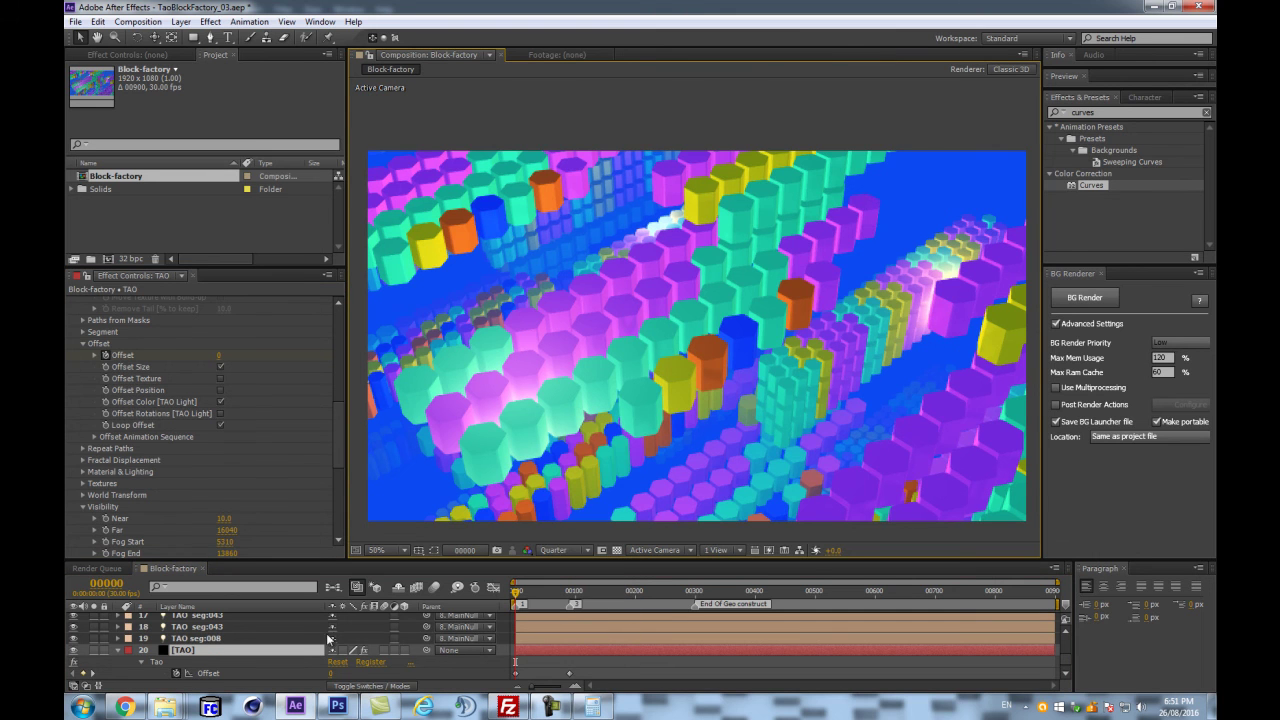
left_click(268, 650)
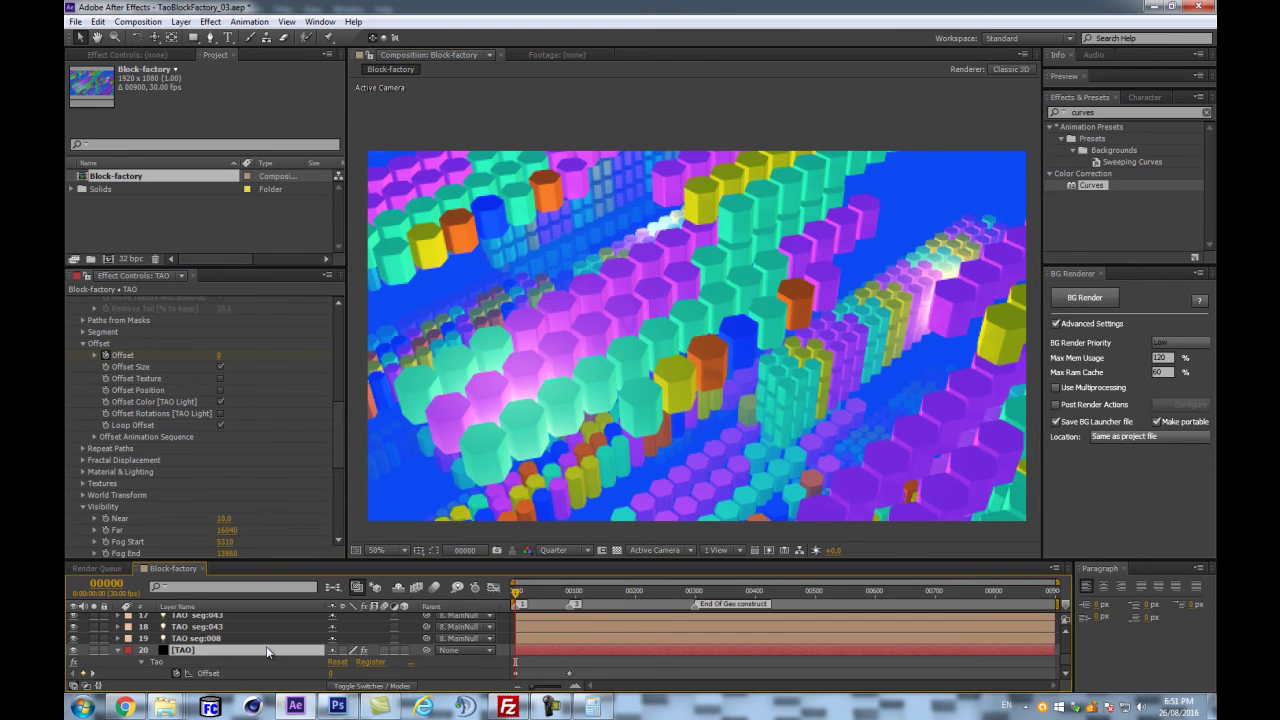
- Preview the looping offset animation and check frames 90 and 89 at the loop point
key("space")
left_click(570, 594)
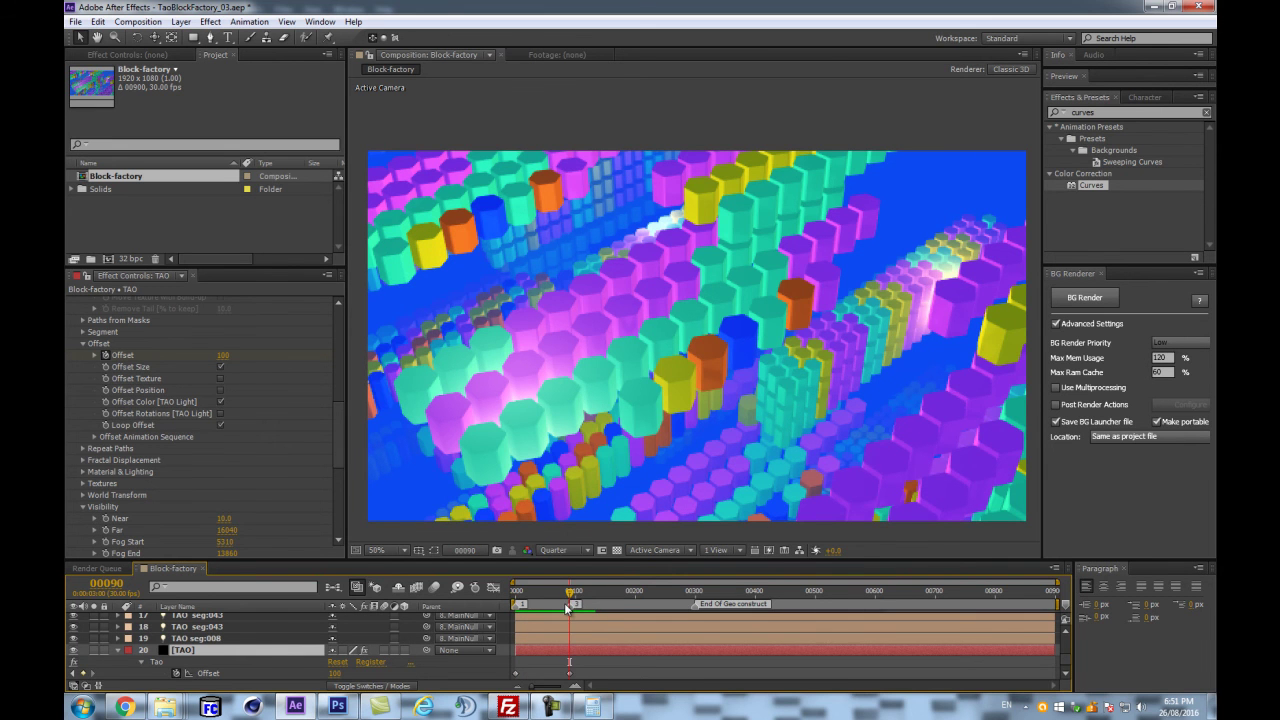
key("Page_Up")
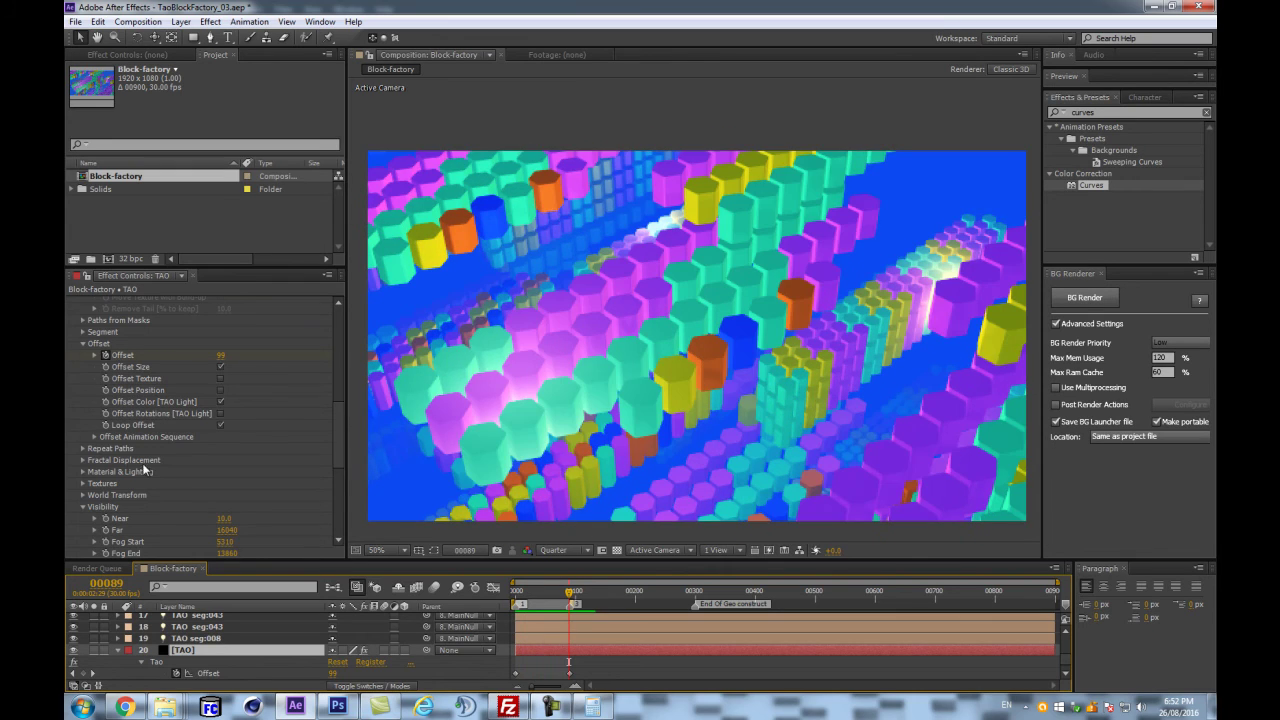
- Set the Second Pass option in the TAO effect's Rendering settings to Wireframe
scroll(137, 464, "down", 2)
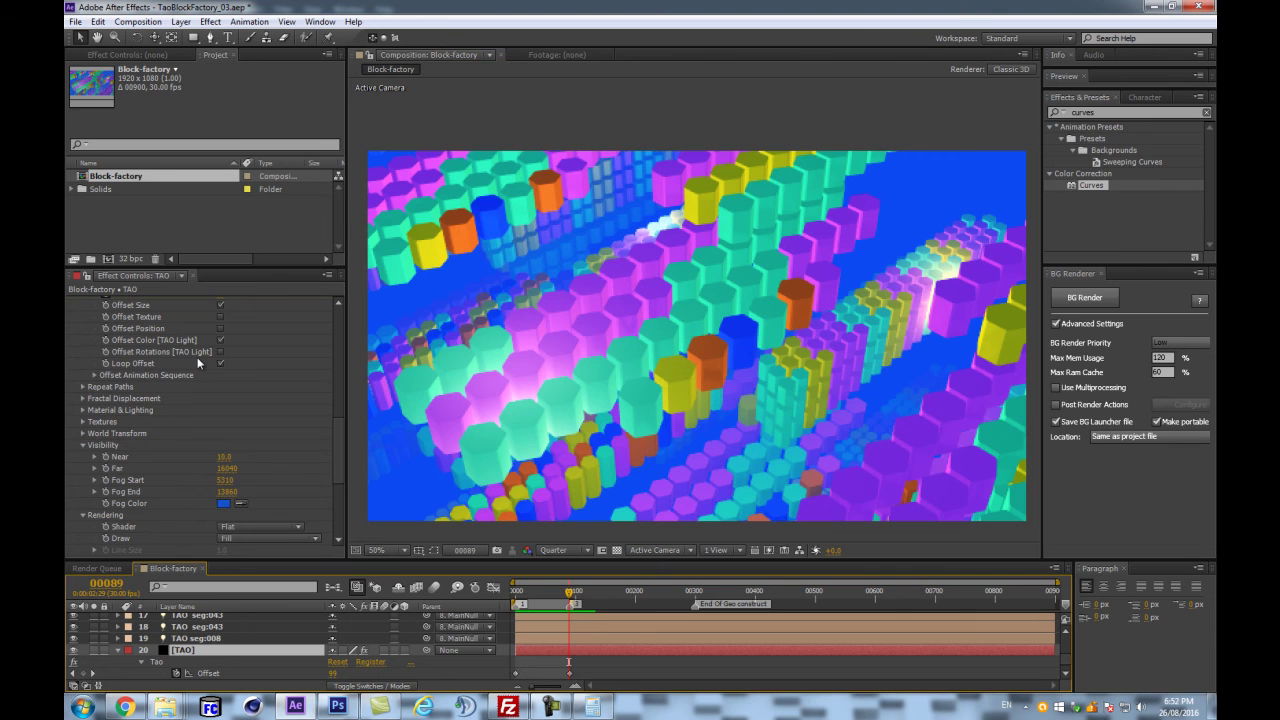
scroll(184, 432, "down", 3)
scroll(184, 437, "down", 1)
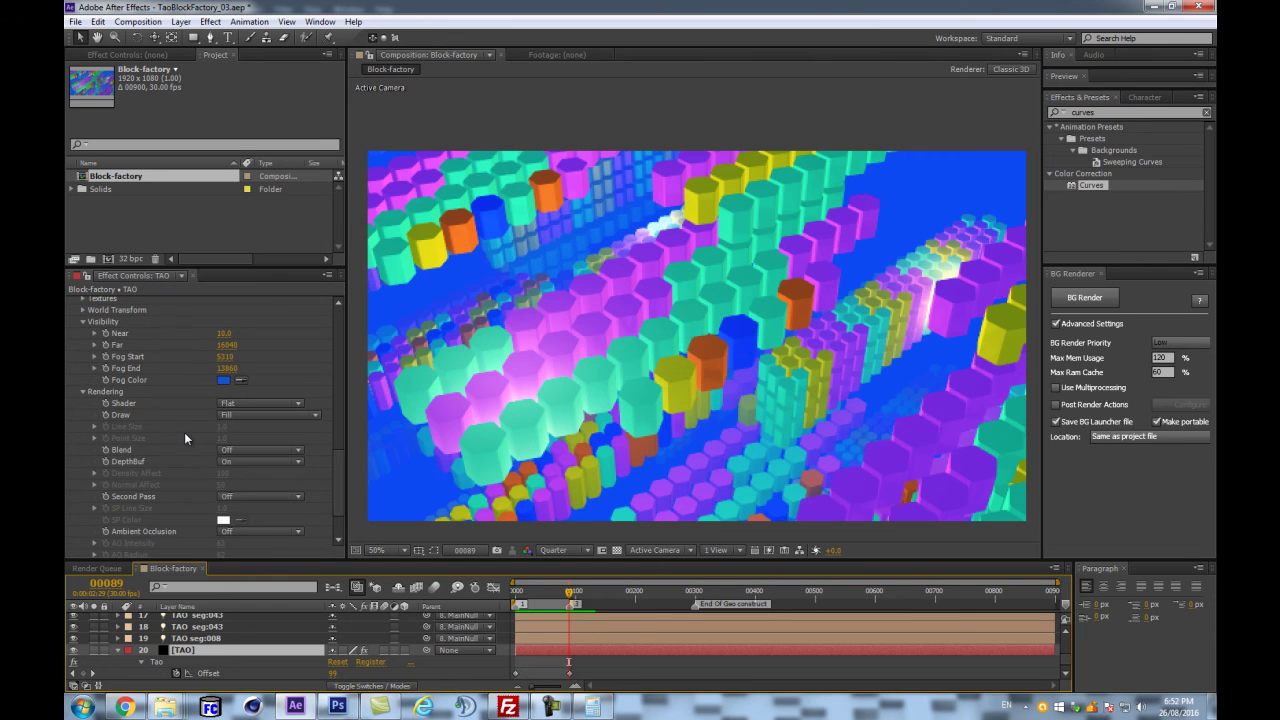
left_click(260, 496)
left_click(247, 524)
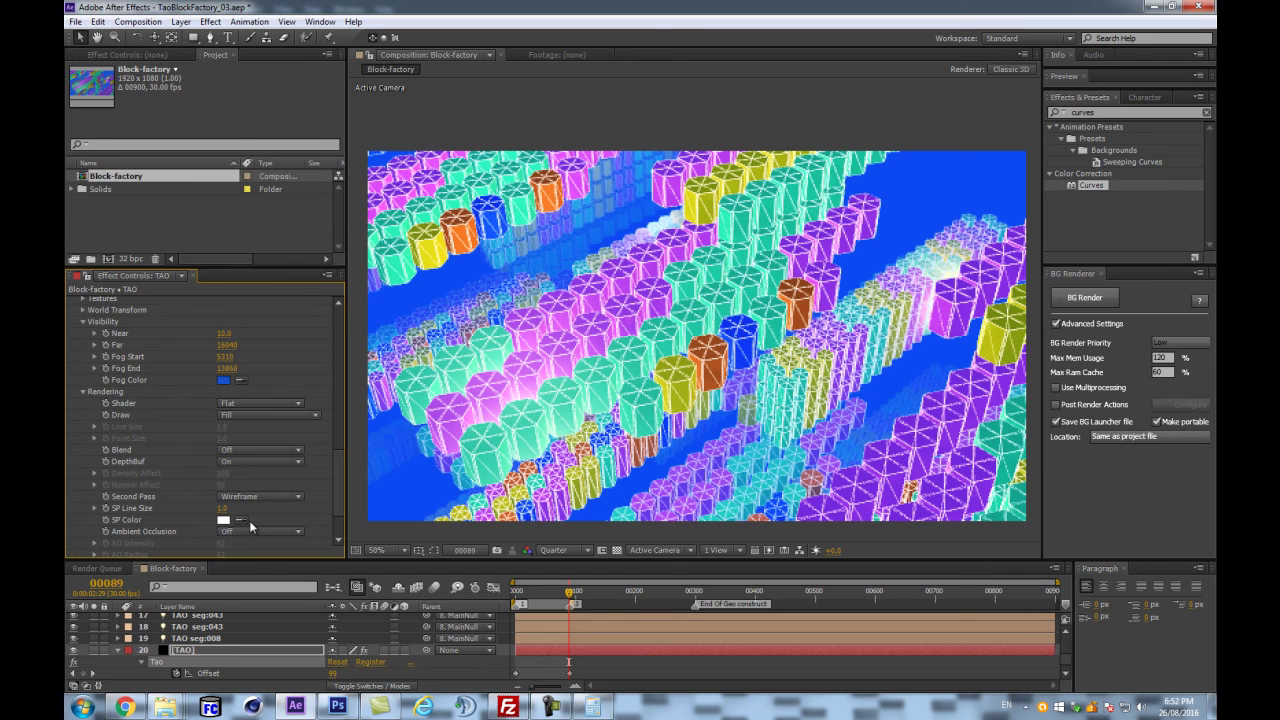
- Raise the composition preview resolution to Full to inspect the wireframe edges up close
scroll(640, 397, "up", 2)
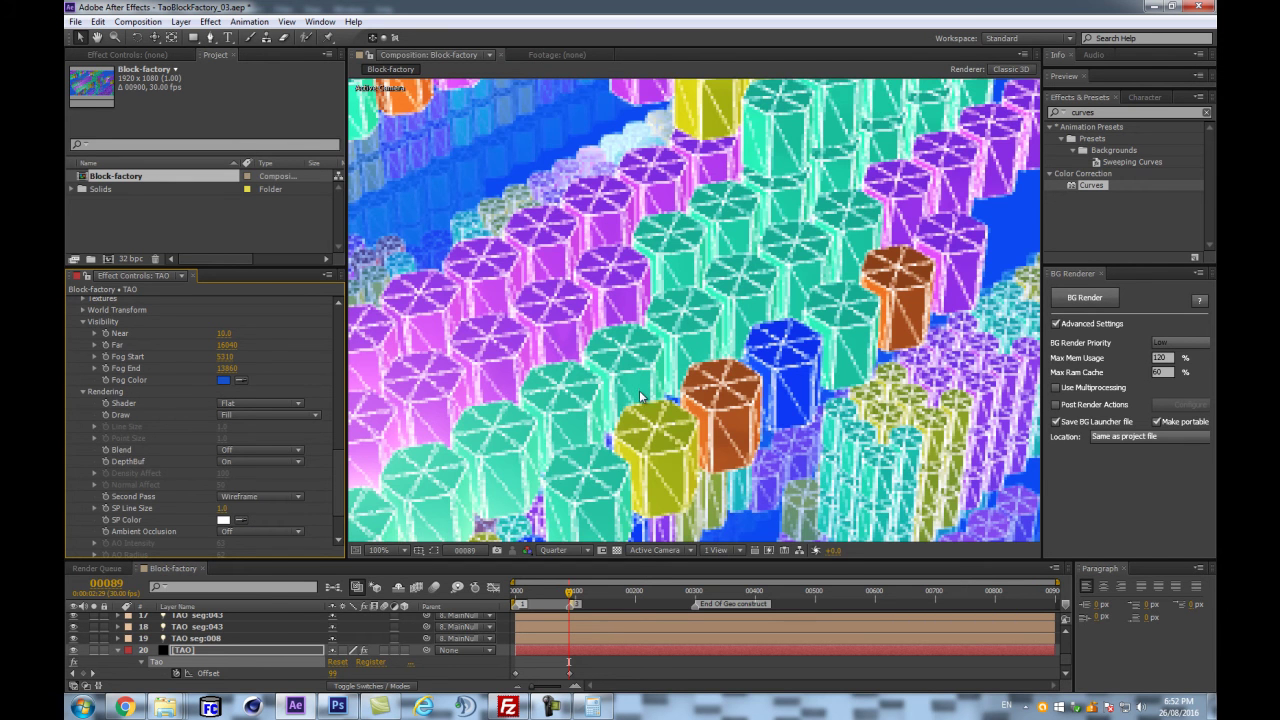
left_click(568, 550)
left_click(564, 587)
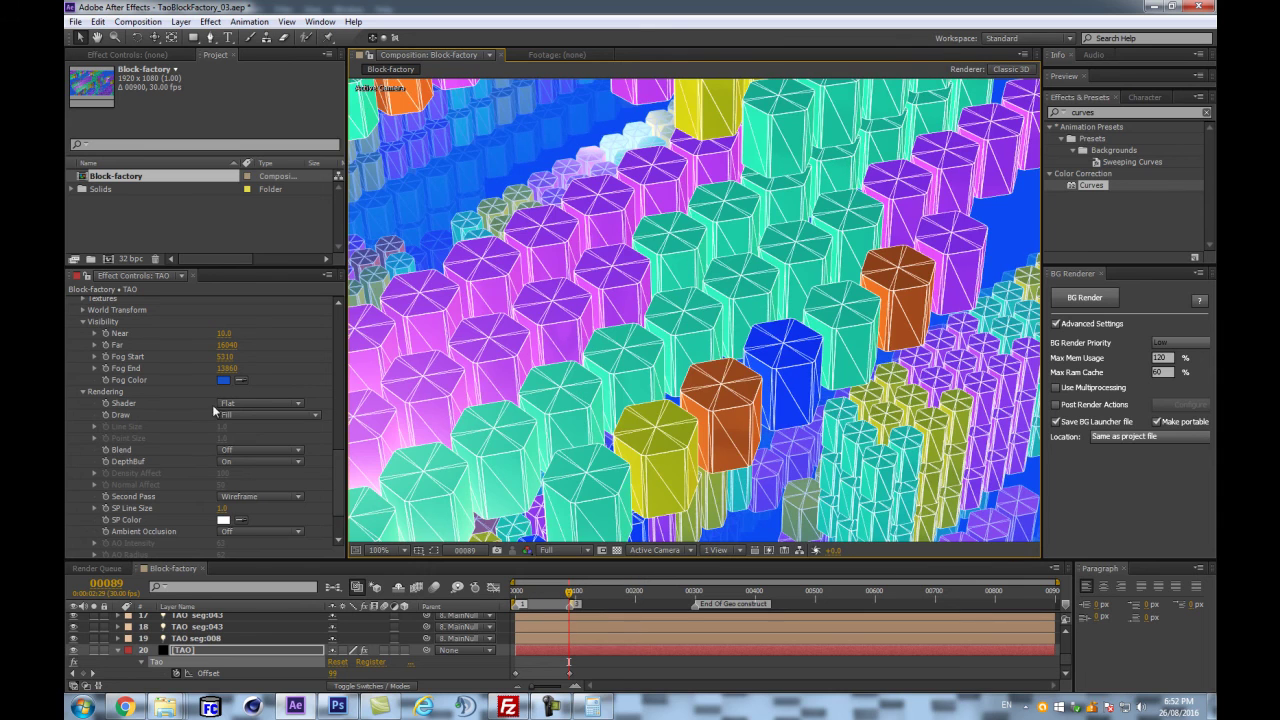
- Disable Chamfer in the TAO effect's Segment settings
scroll(724, 362, "down", 2)
scroll(724, 361, "up", 3)
scroll(724, 361, "down", 1)
scroll(269, 423, "up", 4)
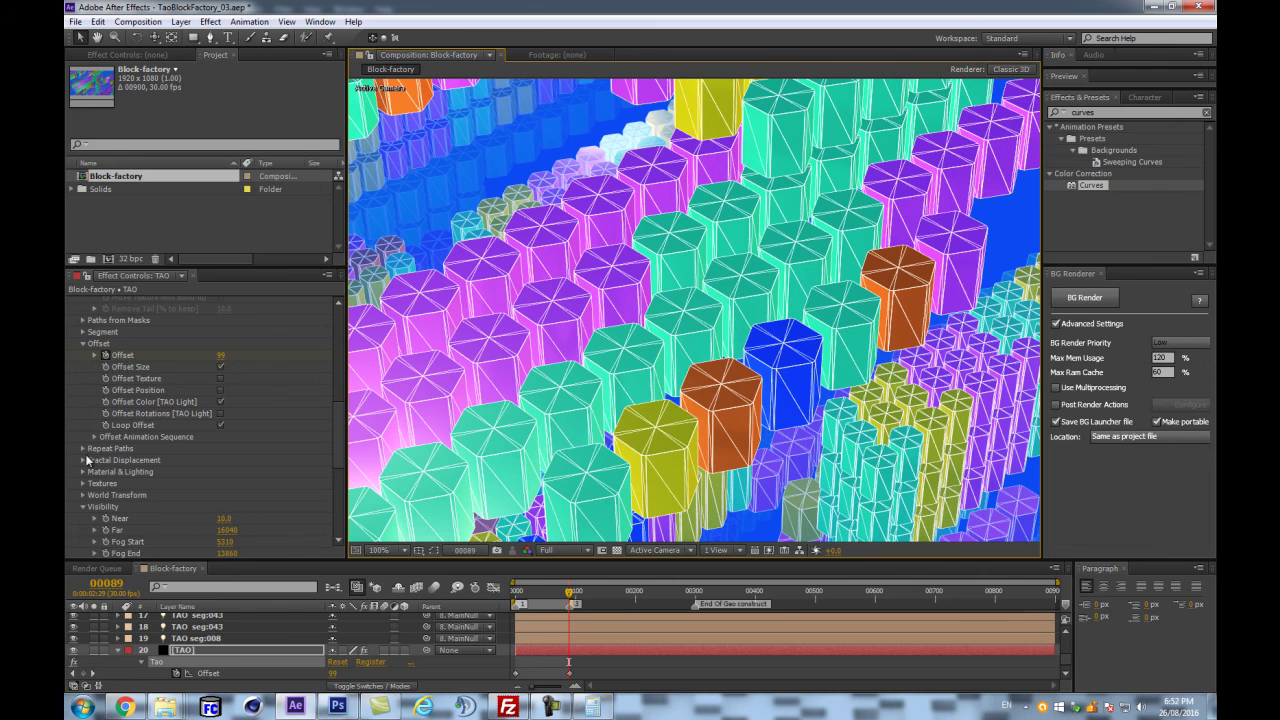
scroll(86, 460, "up", 3)
left_click(83, 423)
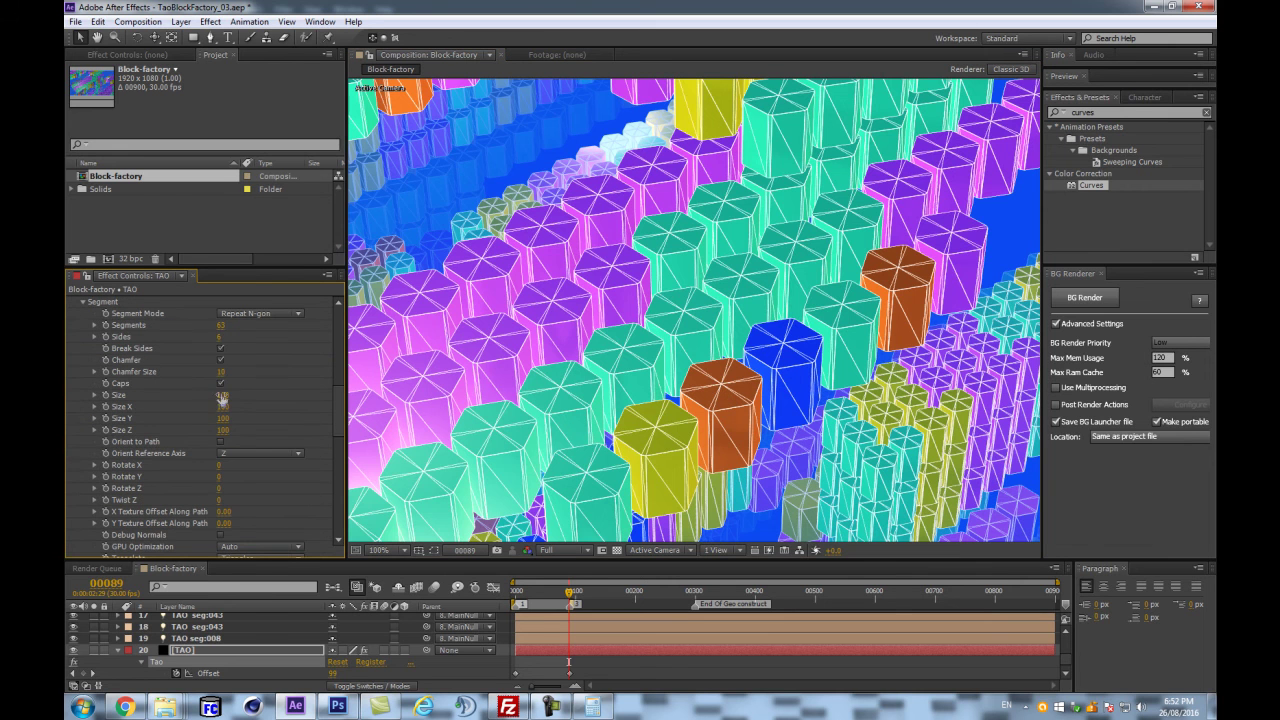
left_click(221, 360)
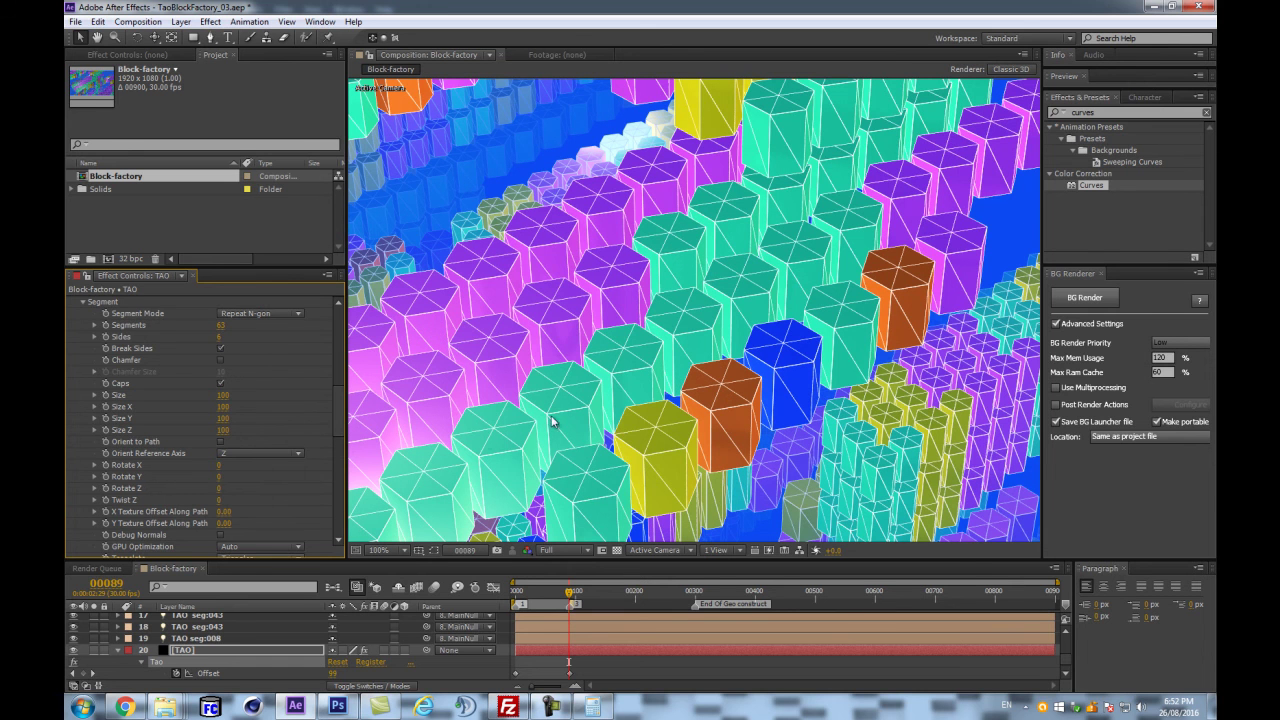
- Set the TAO segments' Tesselate mode to Quads
scroll(251, 410, "down", 3)
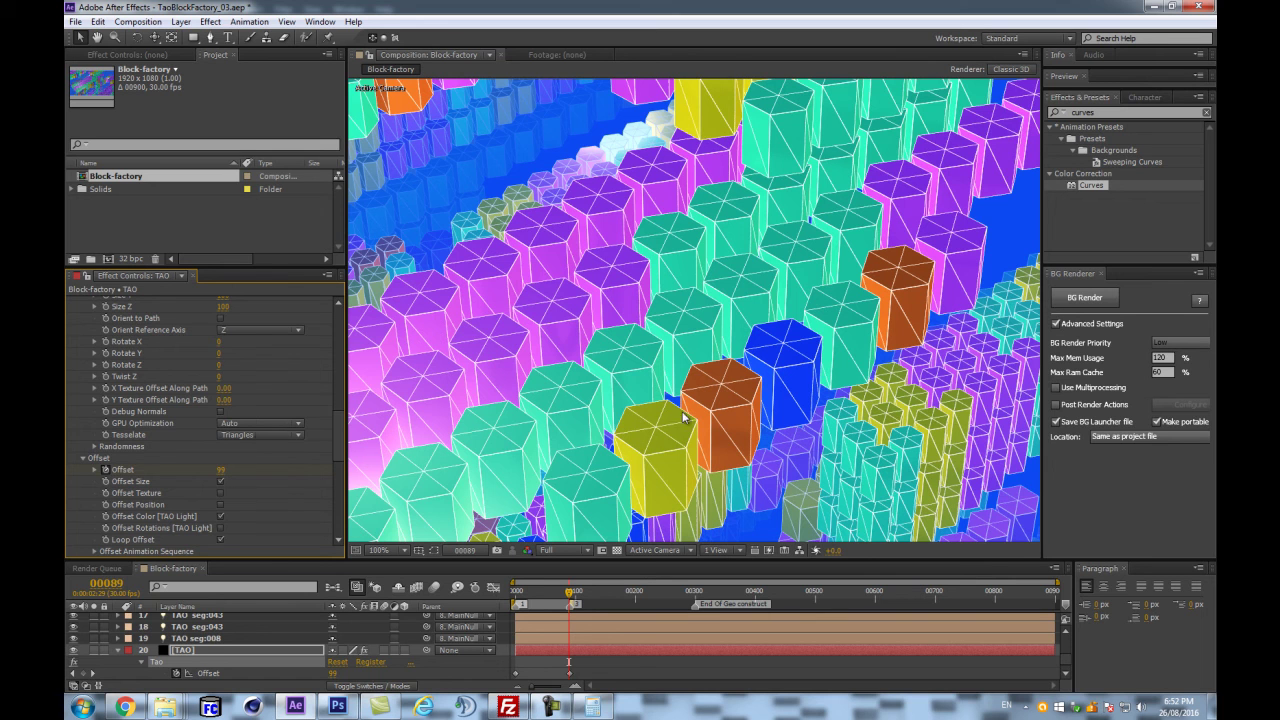
left_click(259, 435)
left_click(255, 467)
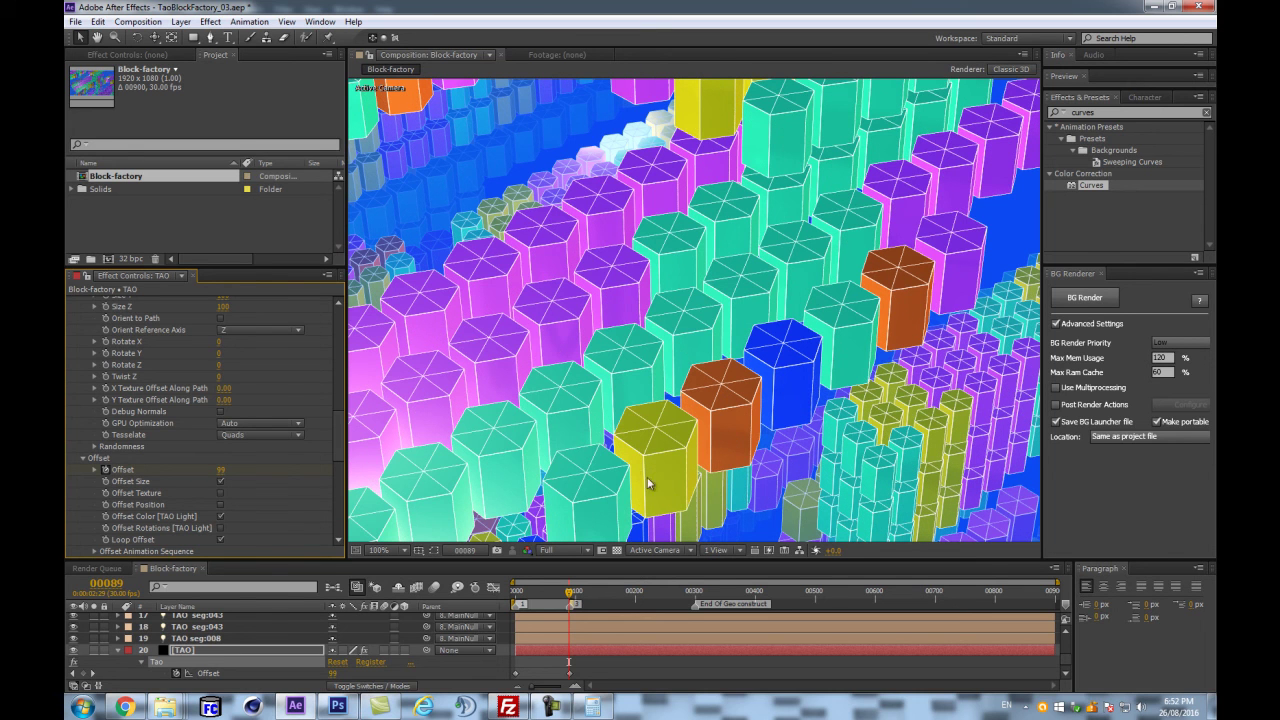
- Try the Full caps mode in the TAO effect's Textures settings
scroll(106, 452, "down", 5)
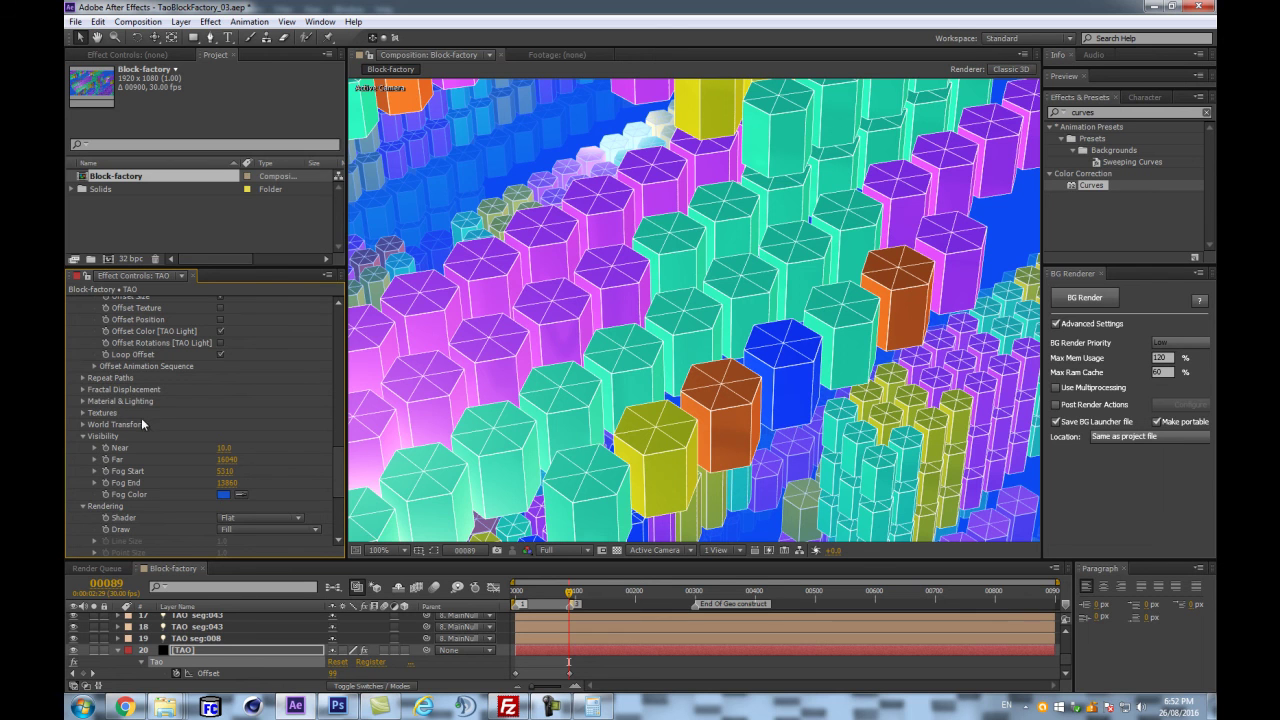
scroll(156, 446, "up", 7)
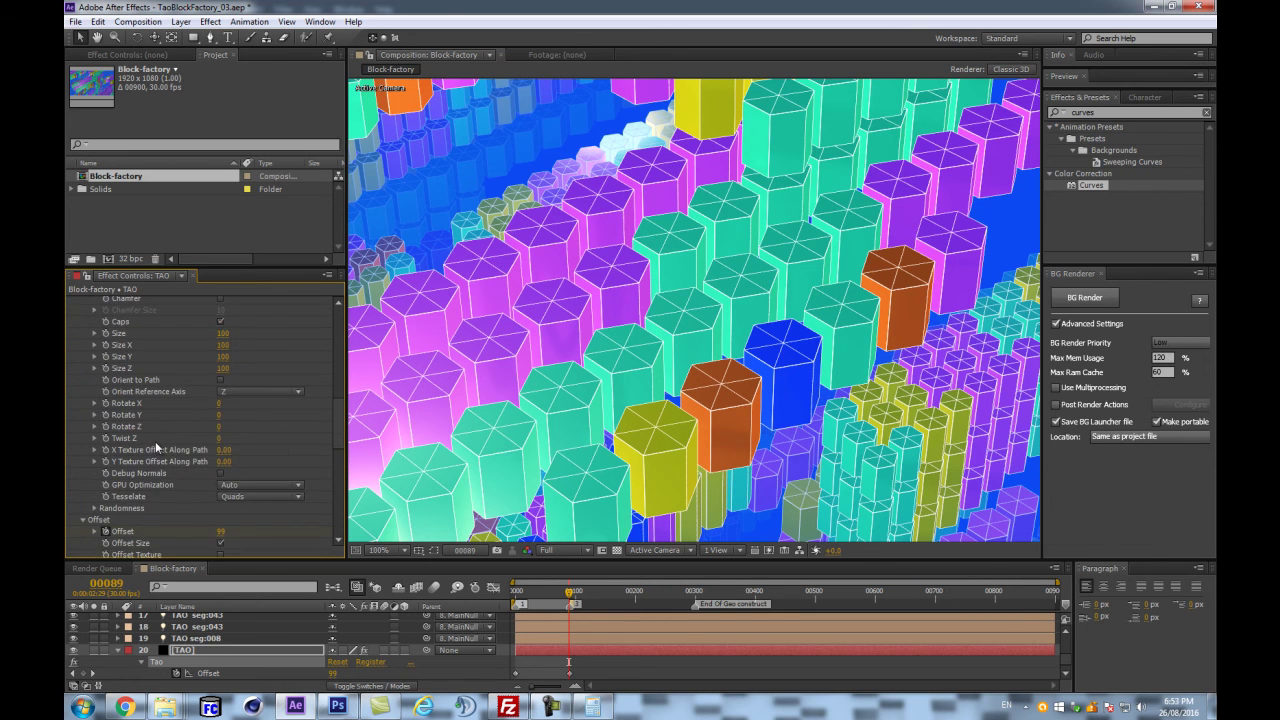
scroll(156, 446, "up", 3)
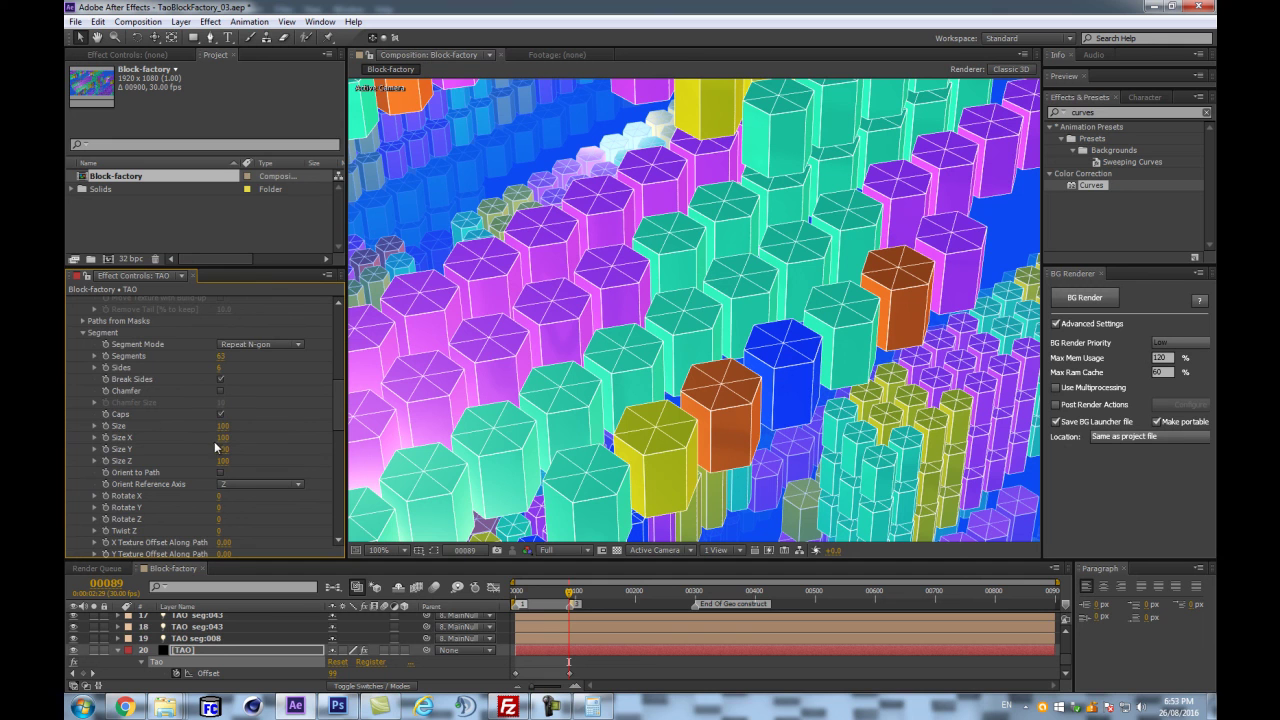
scroll(188, 476, "down", 6)
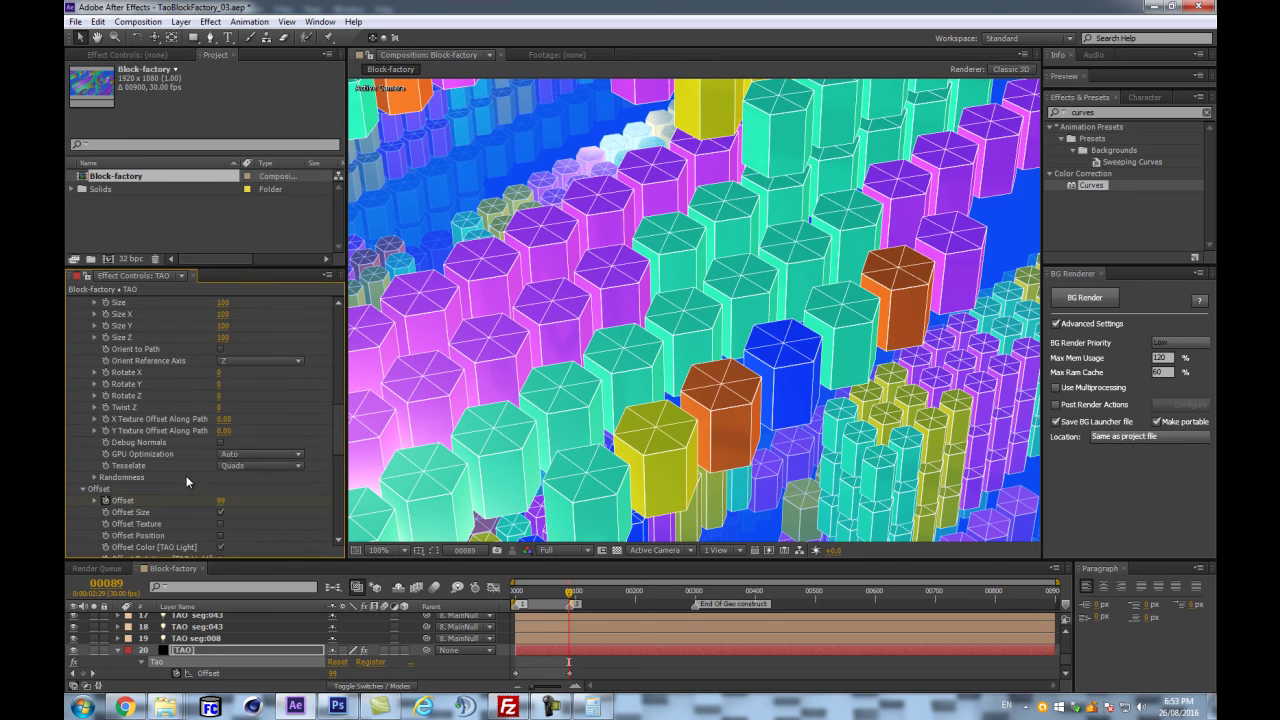
scroll(202, 458, "down", 3)
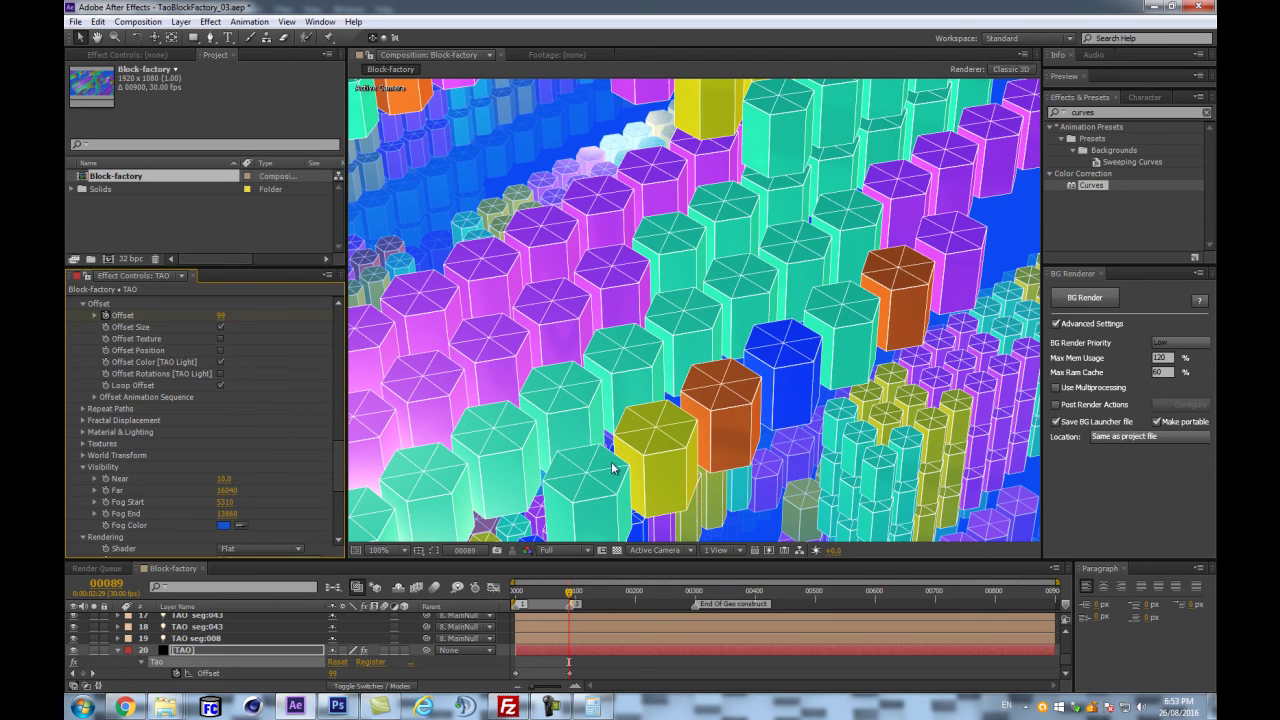
scroll(240, 448, "down", 1)
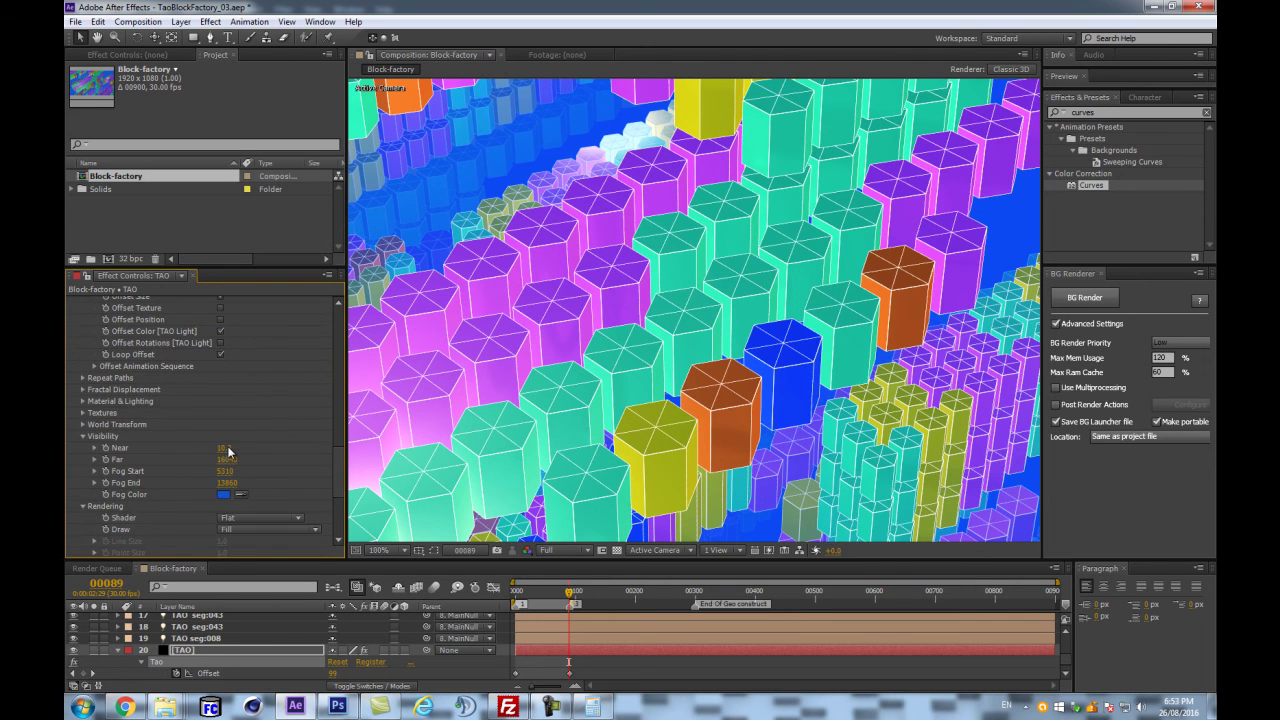
left_click(80, 414)
left_click(82, 413)
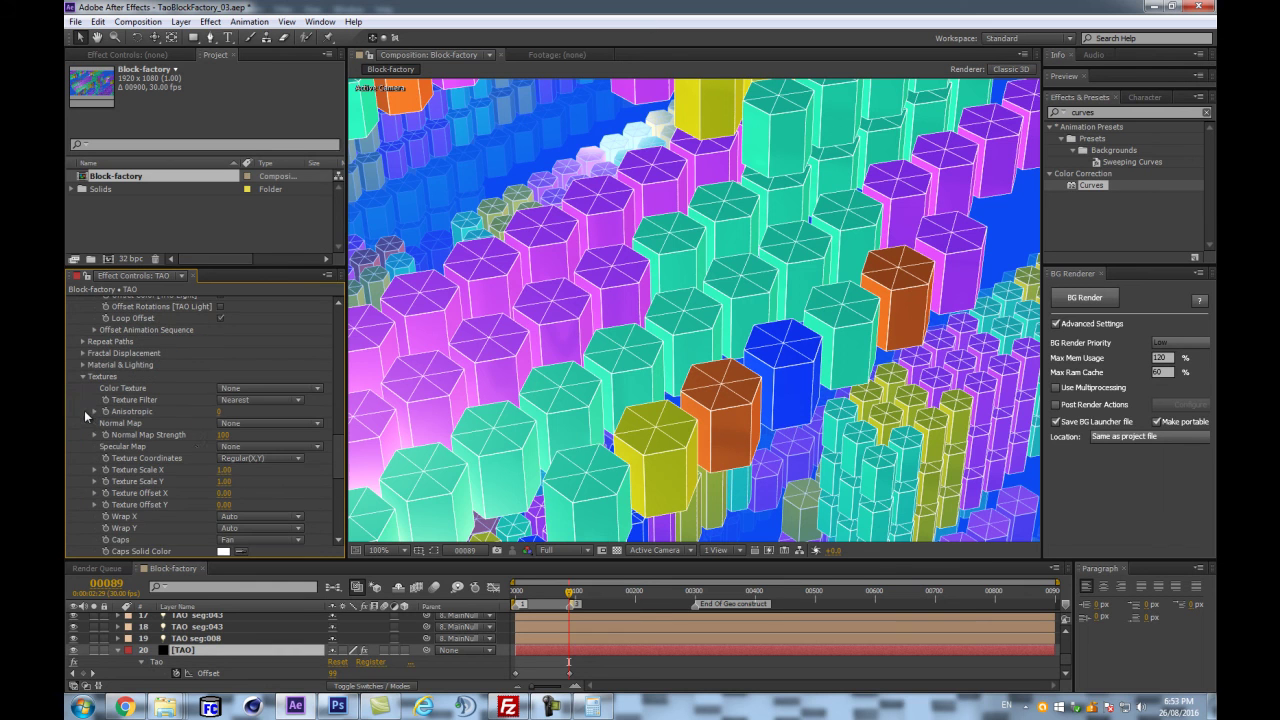
scroll(176, 456, "down", 2)
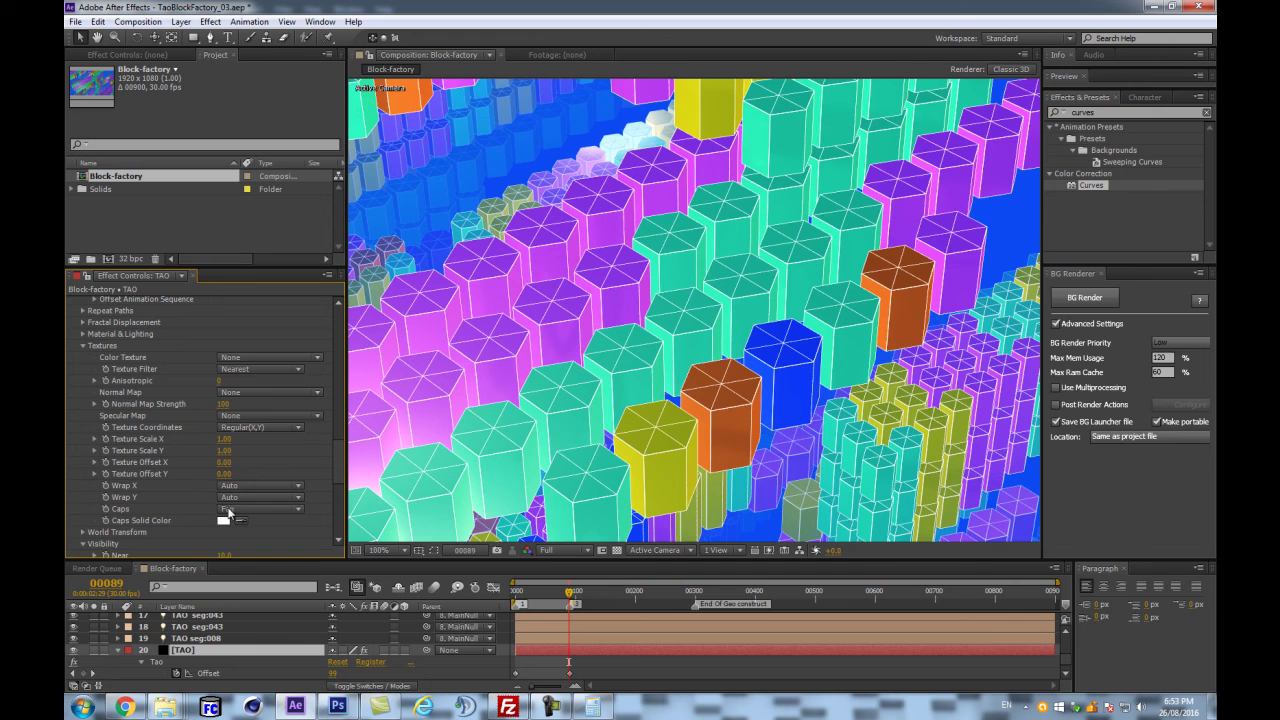
left_click(228, 513)
left_click(294, 540)
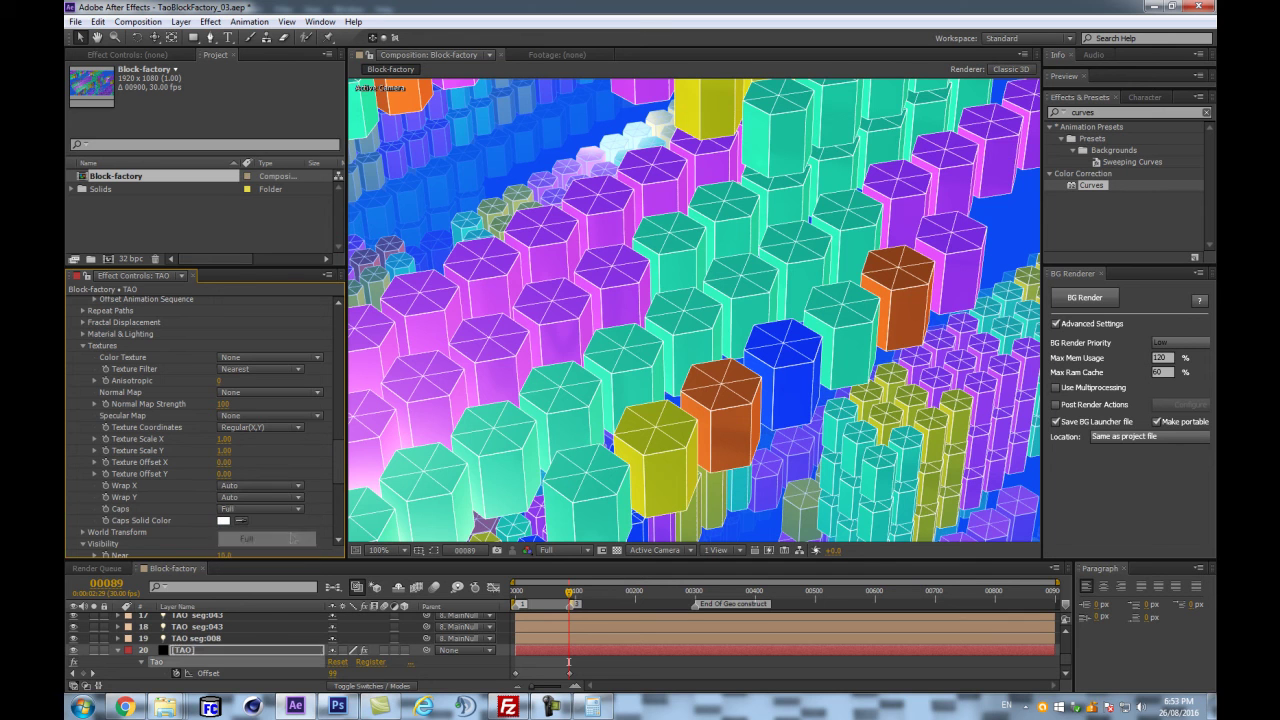
- Compare the Texture Off and Solid Color caps modes on the blocks, ending on Solid Color
left_click(266, 510)
left_click(256, 557)
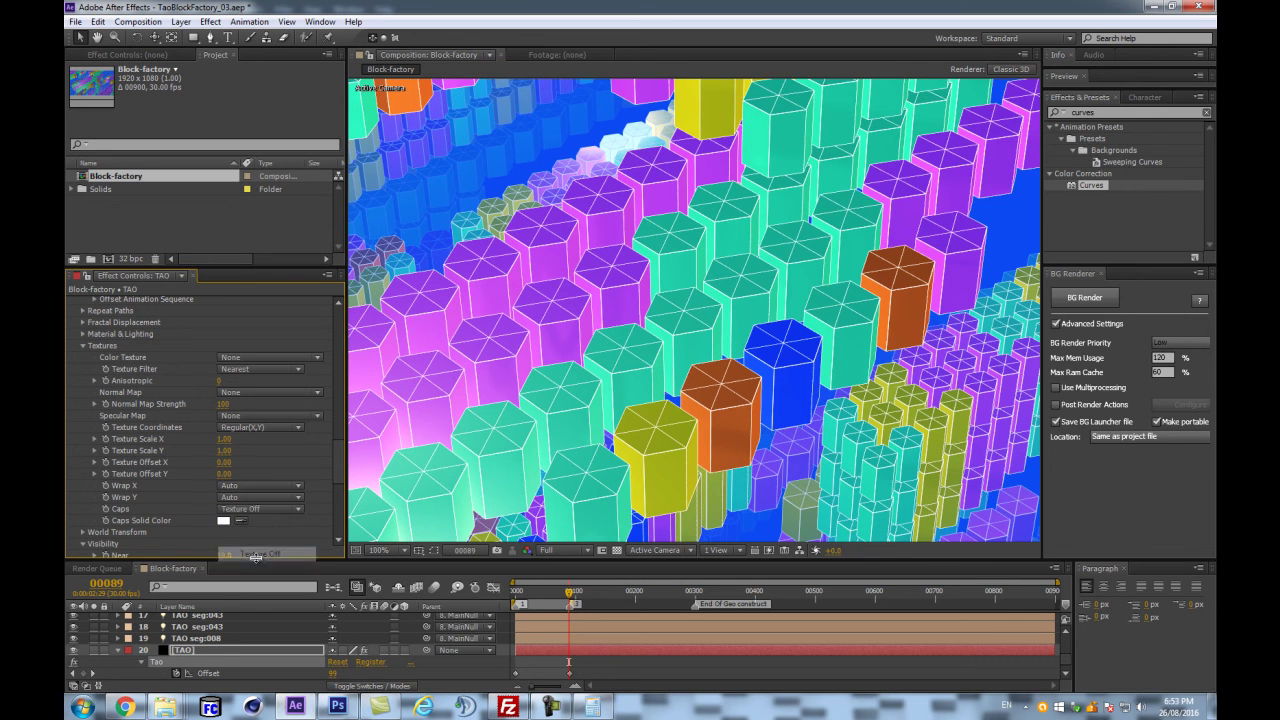
left_click(258, 510)
left_click(260, 570)
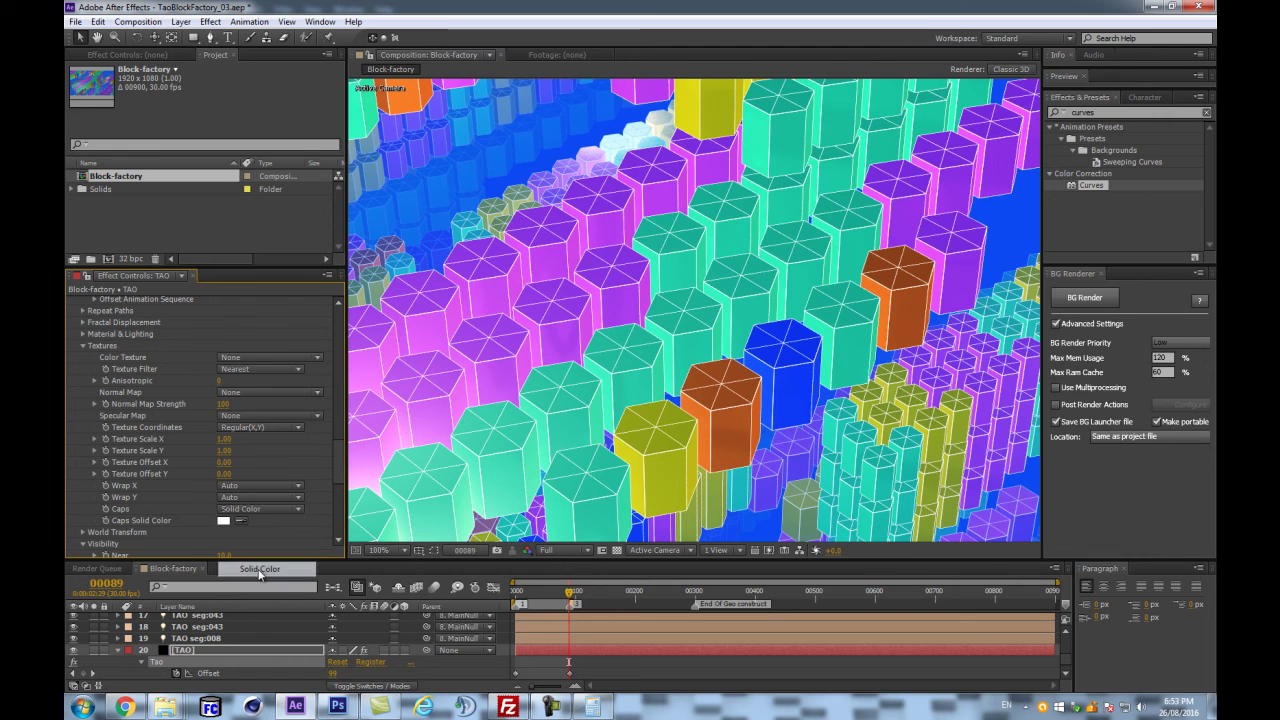
left_click(241, 512)
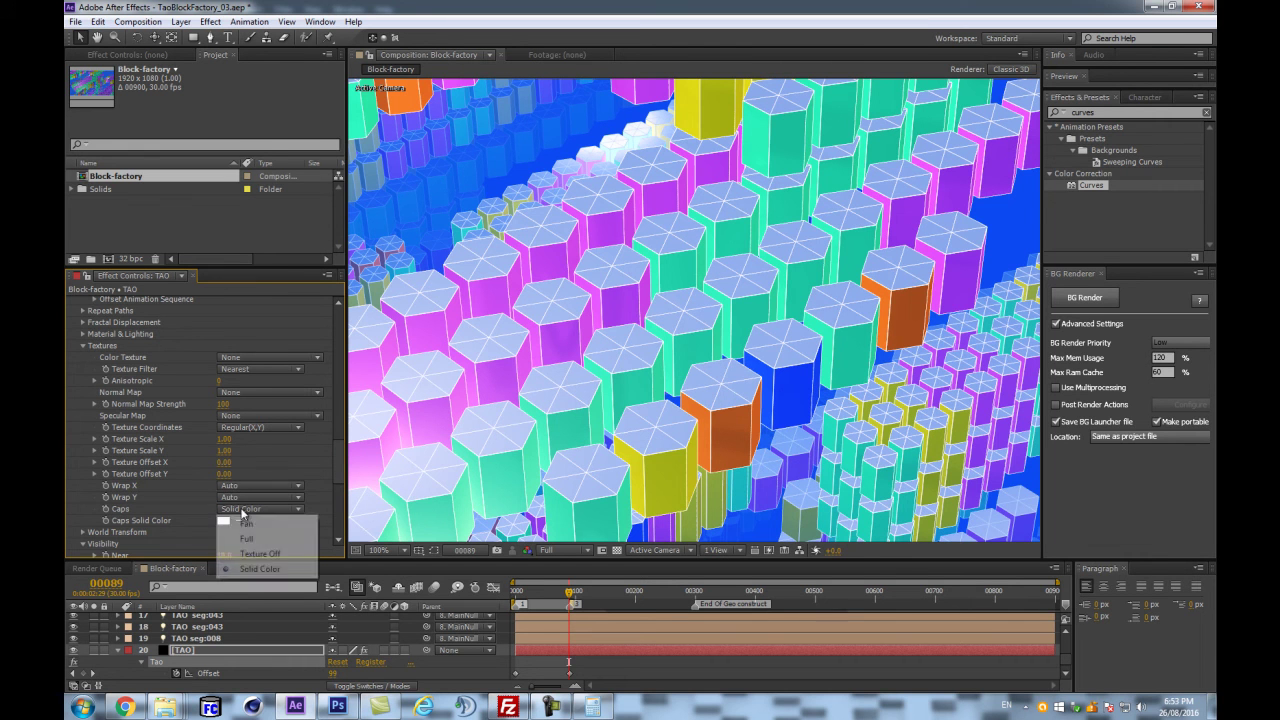
left_click(260, 553)
left_click(257, 511)
left_click(260, 570)
scroll(843, 270, "down", 2)
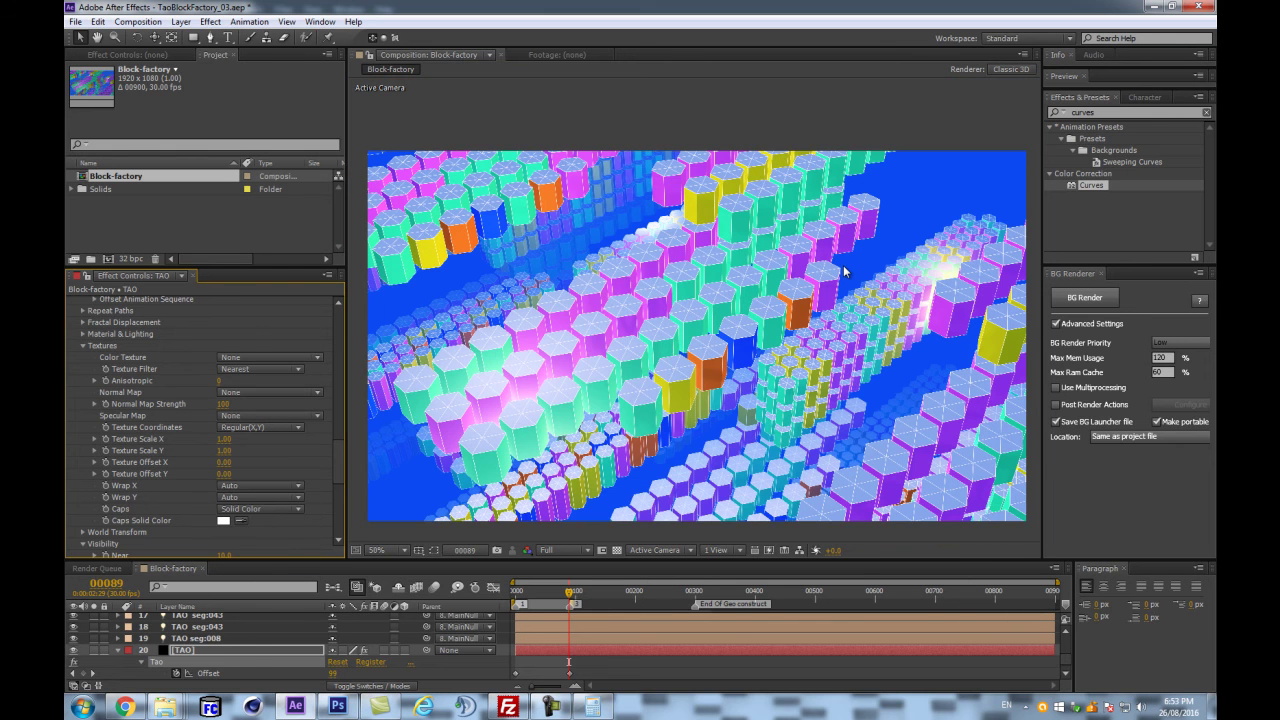
- Try a red Caps Solid Color on the blocks and look at the whole frame
scroll(390, 460, "up", 2)
left_click(221, 521)
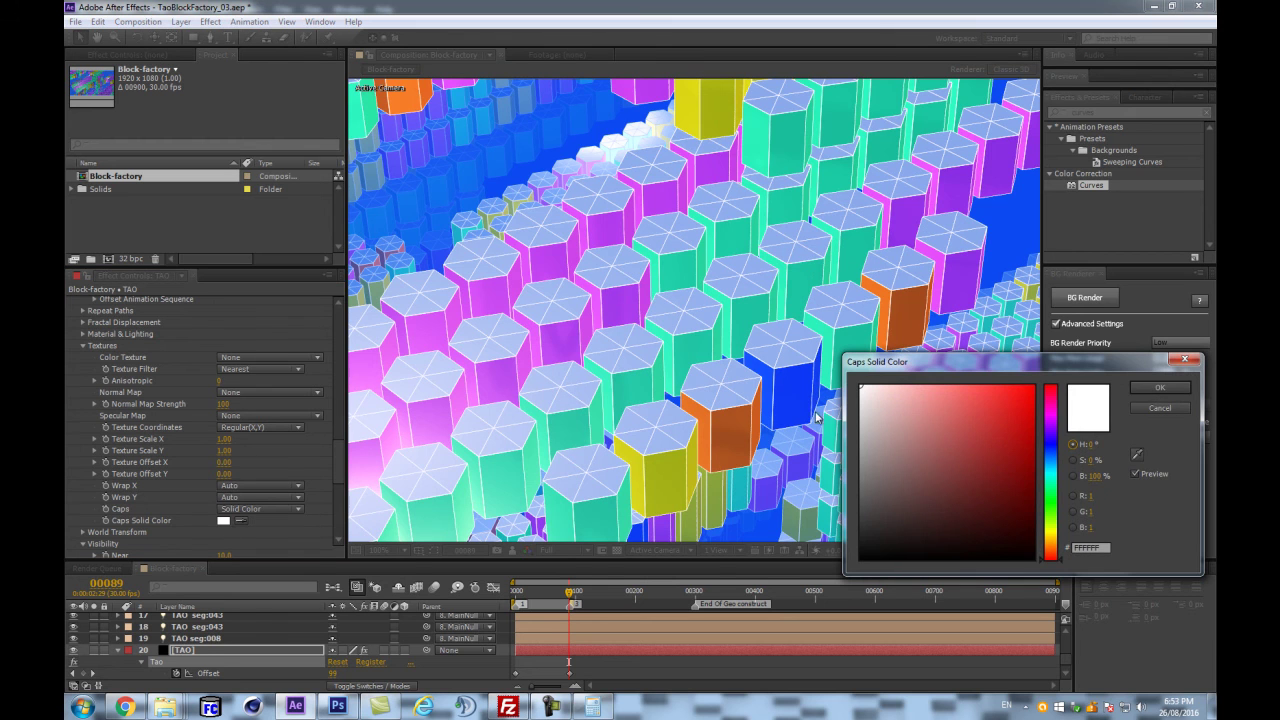
left_click(1013, 414)
left_click(1150, 384)
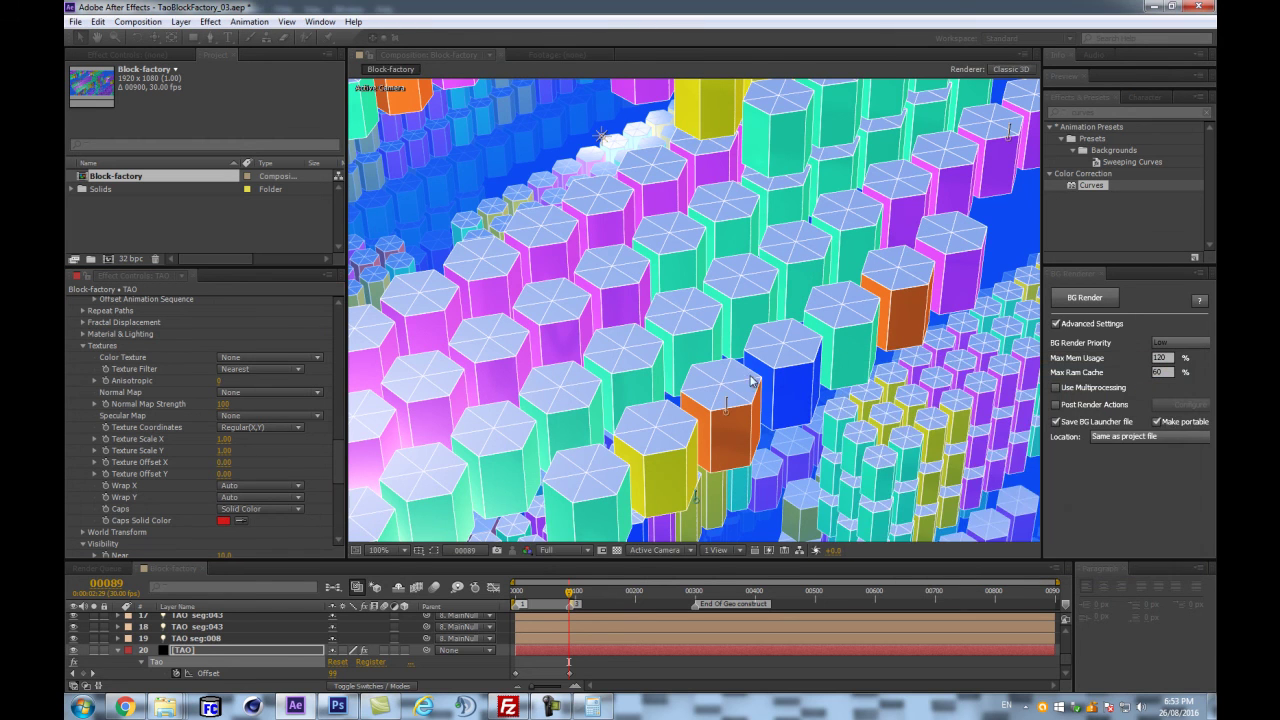
scroll(755, 397, "down", 4)
scroll(755, 397, "up", 2)
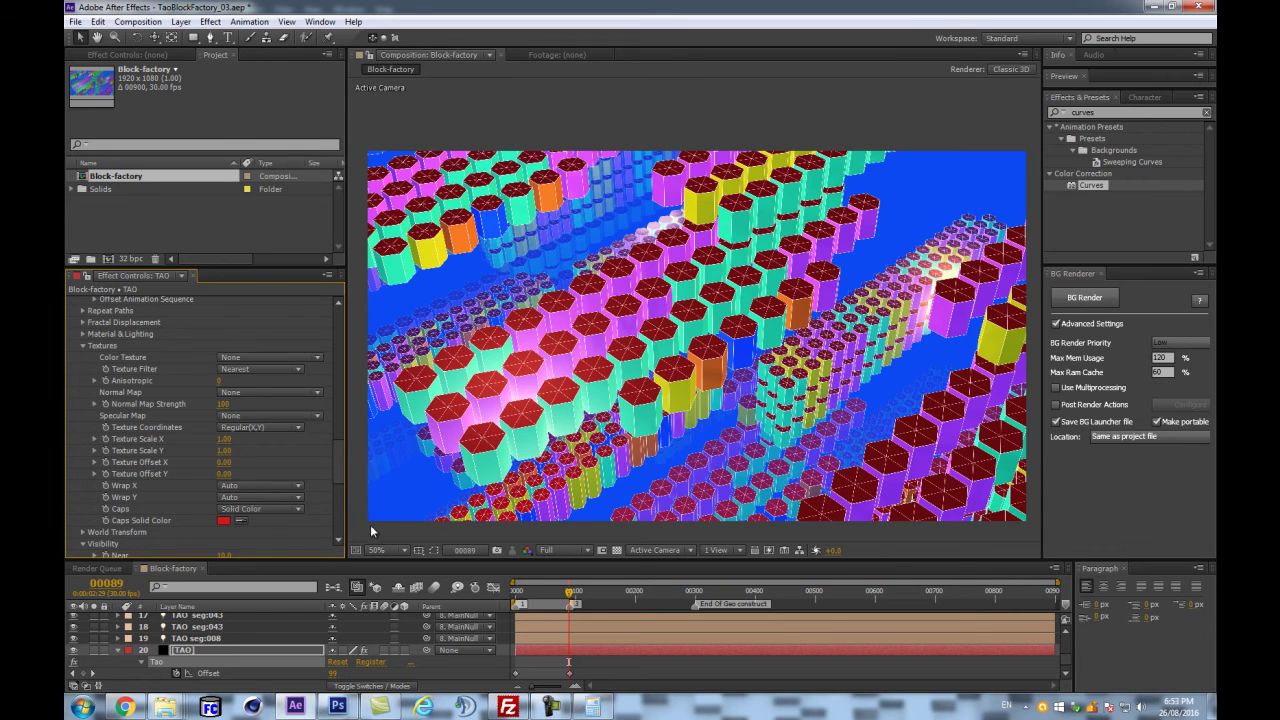
- Sample the scene's blue background as the Caps Solid Color
left_click(239, 521)
left_click(424, 500)
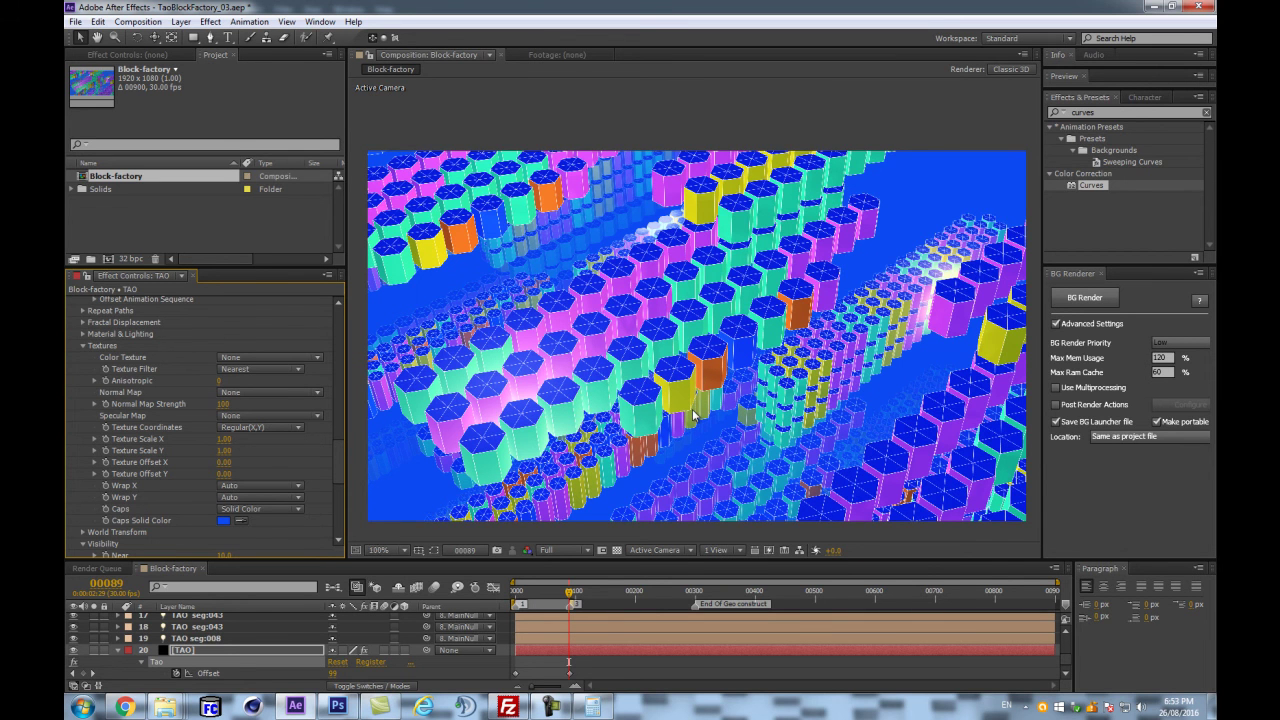
scroll(693, 413, "down", 1)
scroll(692, 414, "up", 1)
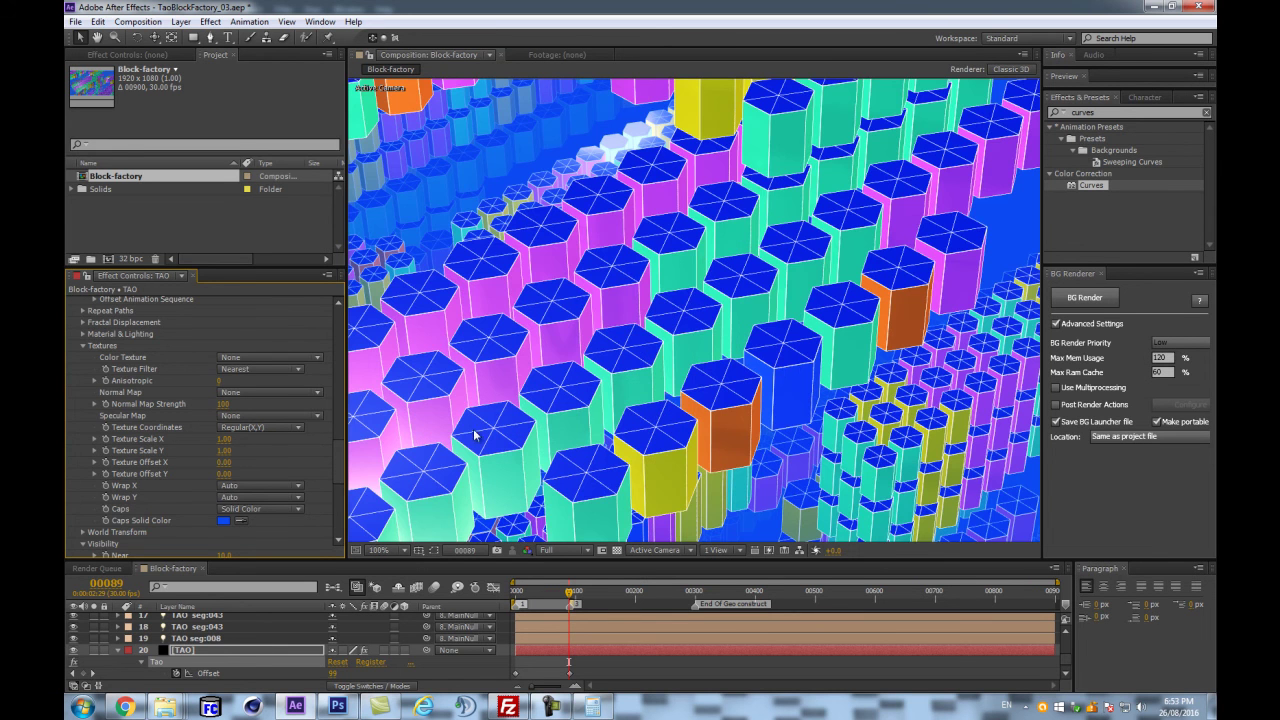
- Check the Second Pass choices in the TAO effect's Rendering settings and keep Wireframe
scroll(286, 462, "down", 4)
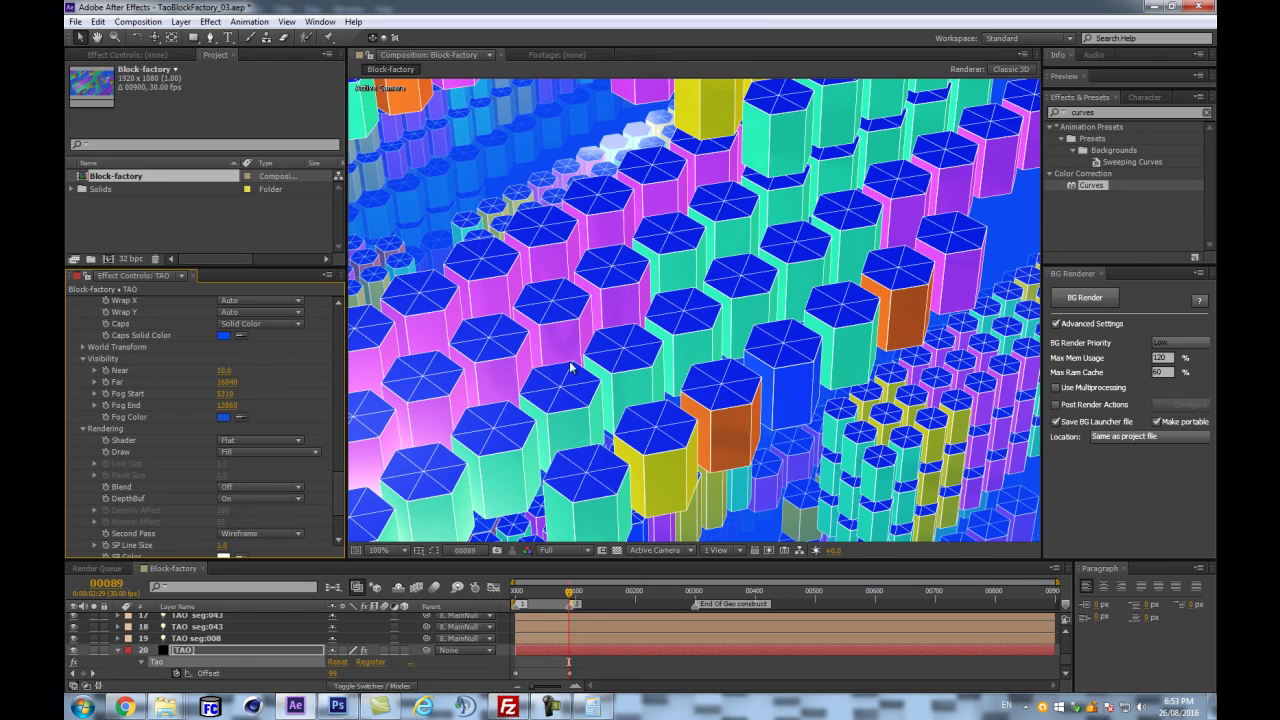
scroll(292, 465, "down", 1)
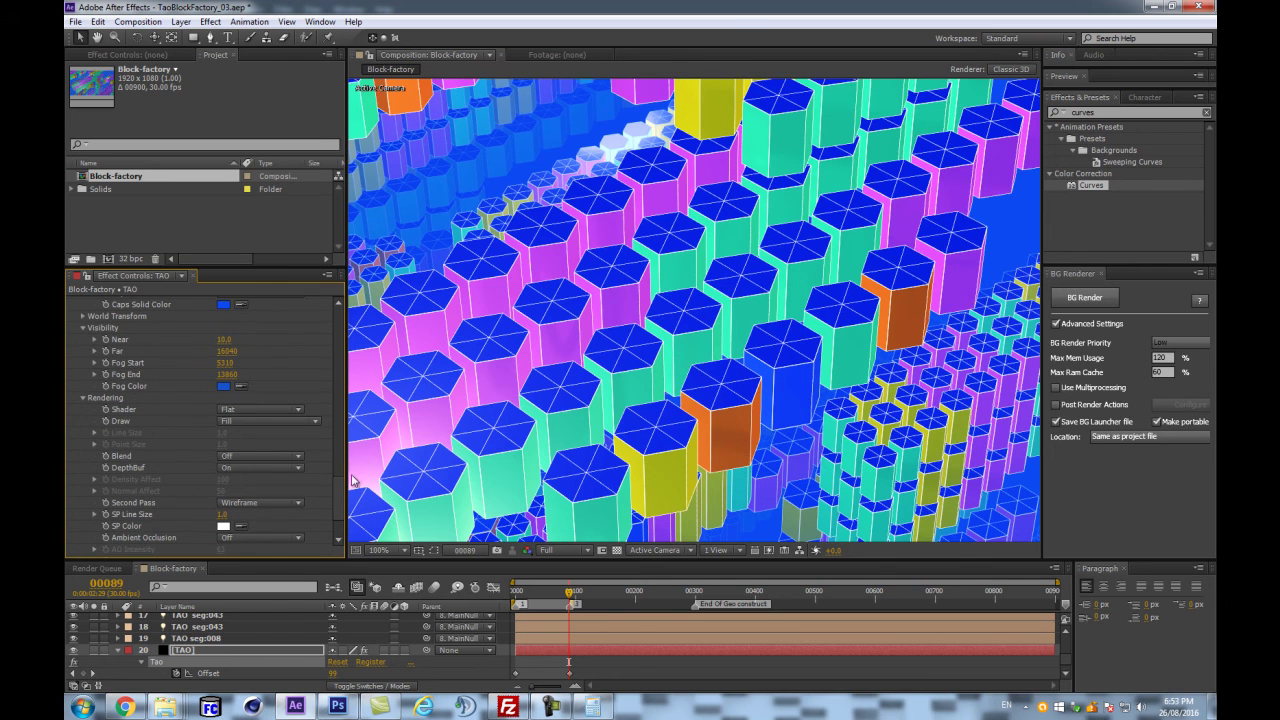
scroll(277, 457, "down", 2)
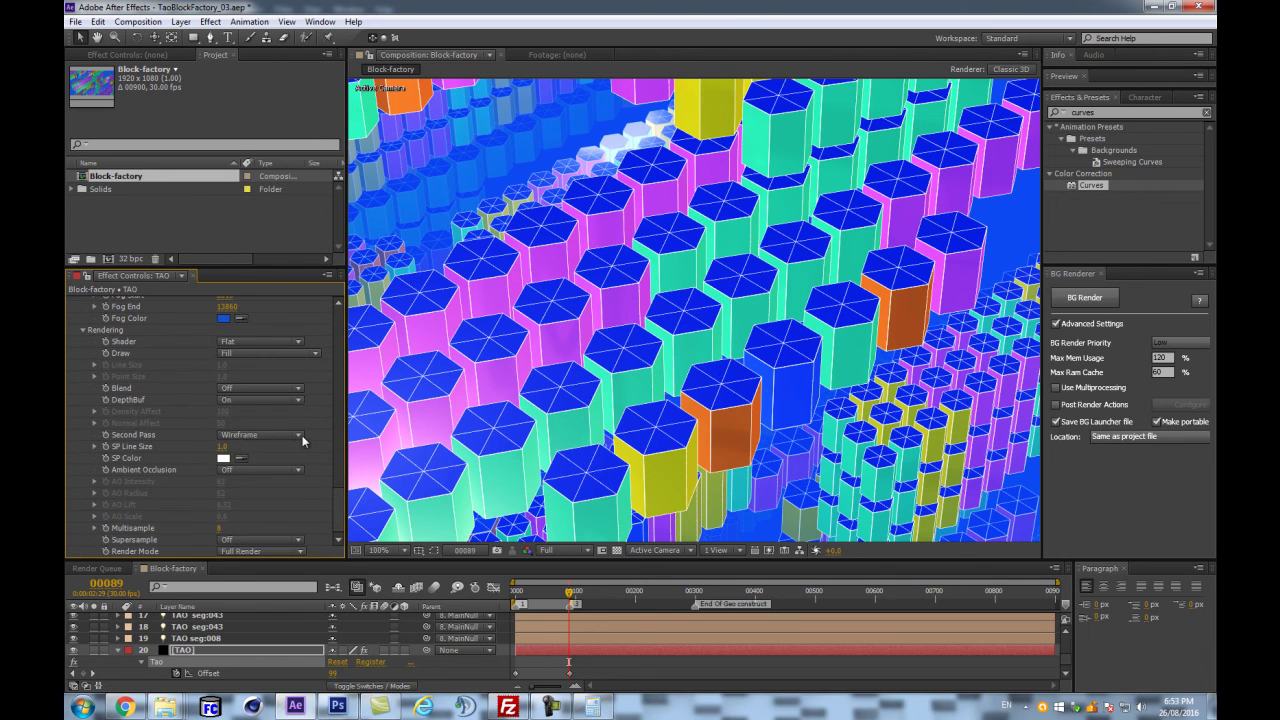
left_click(255, 437)
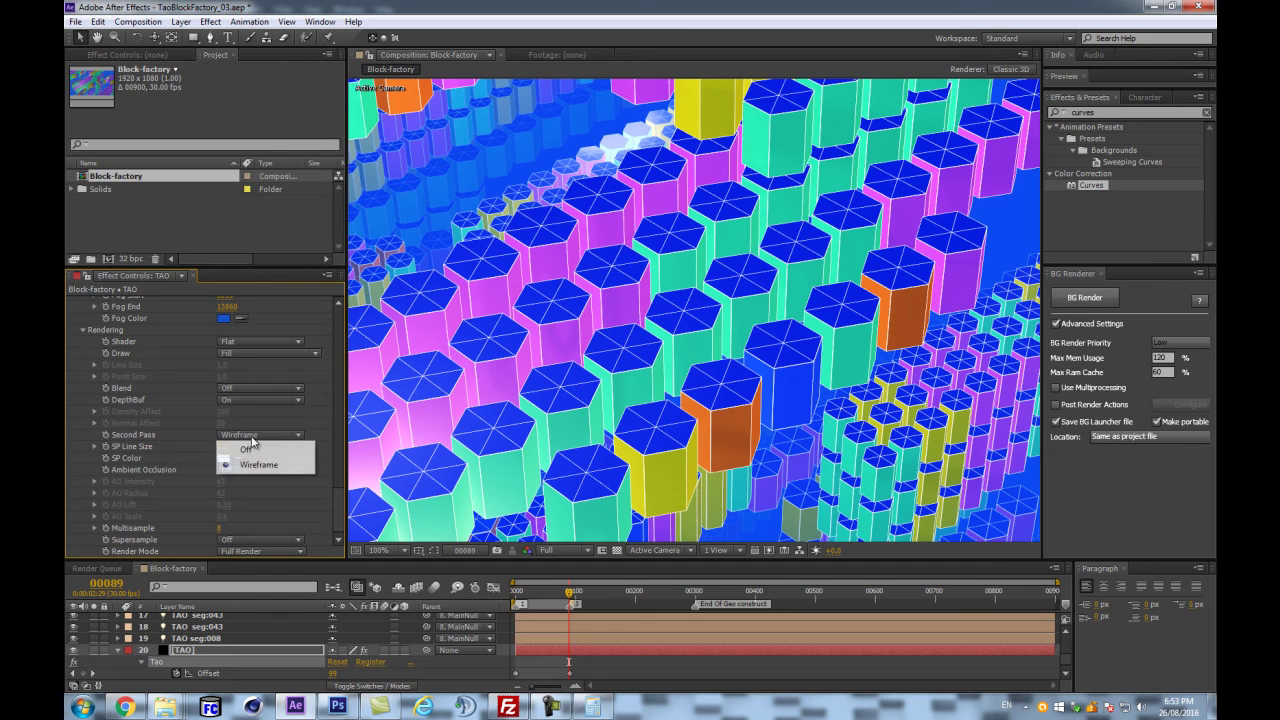
left_click(255, 466)
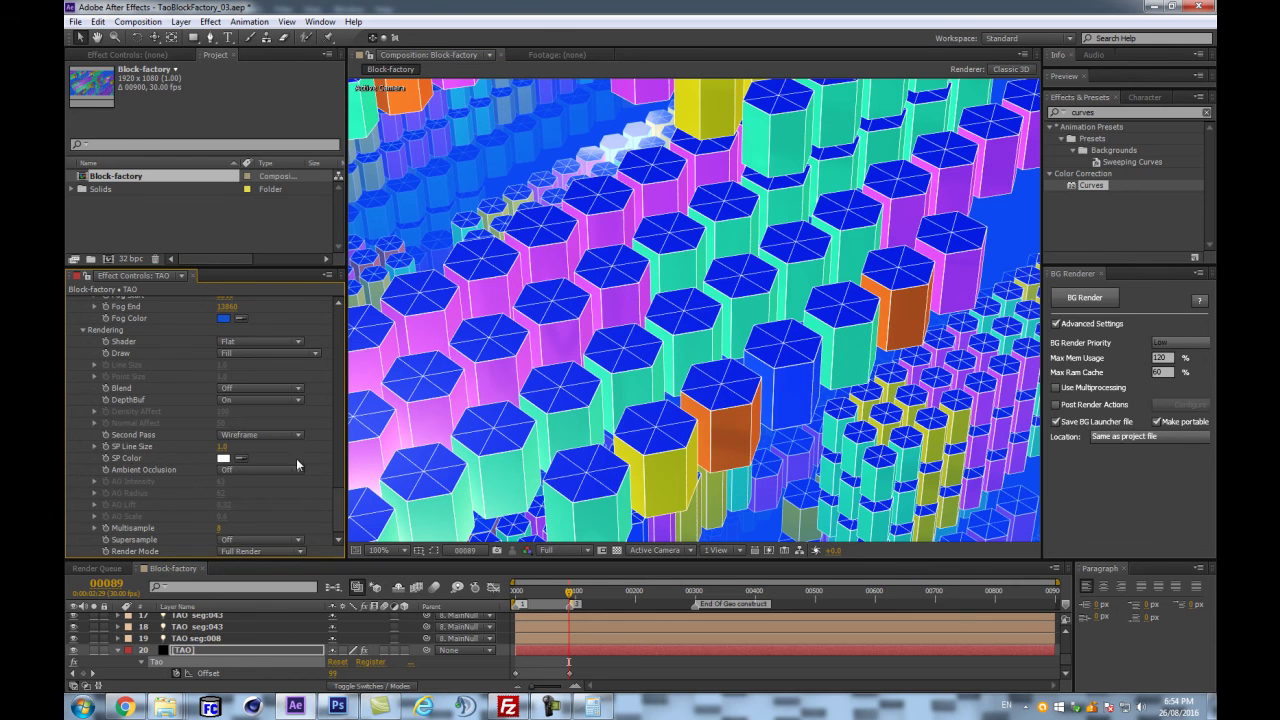
- Undo the solid-color caps on the blocks and reselect the TAO layer
scroll(443, 395, "down", 4)
scroll(443, 395, "up", 4)
scroll(443, 398, "down", 1)
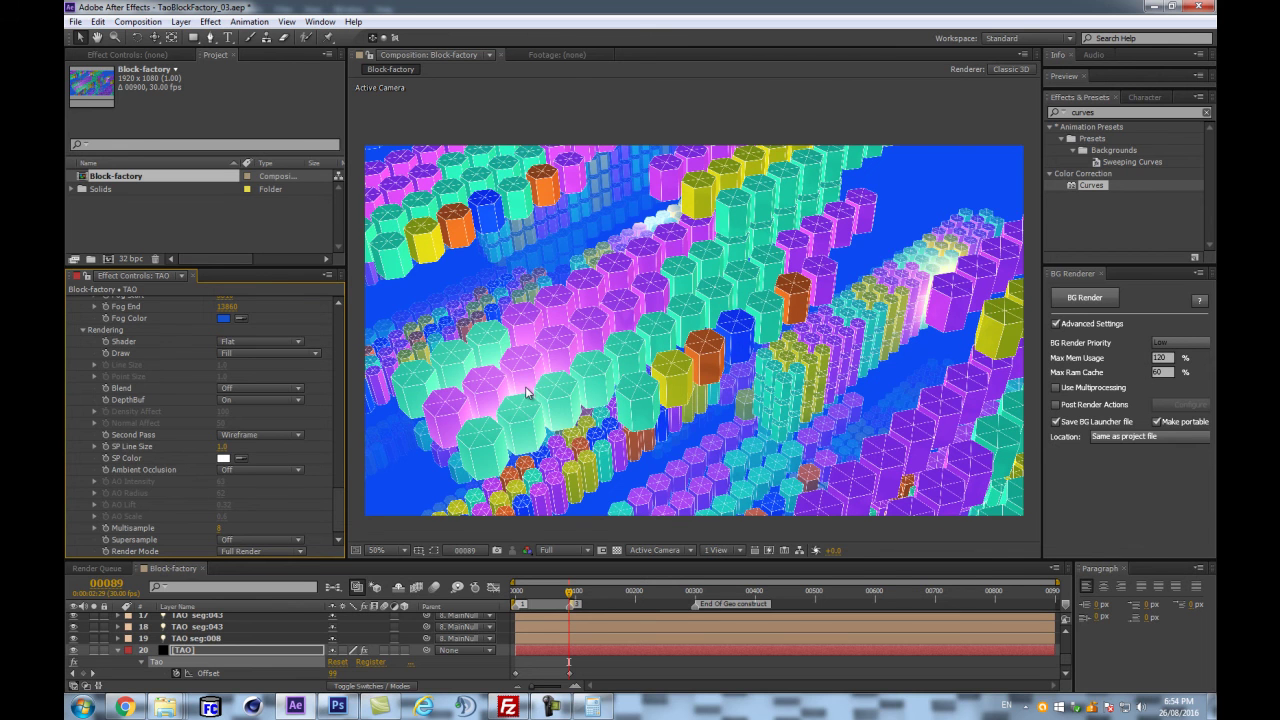
left_click(201, 642)
left_click(201, 650)
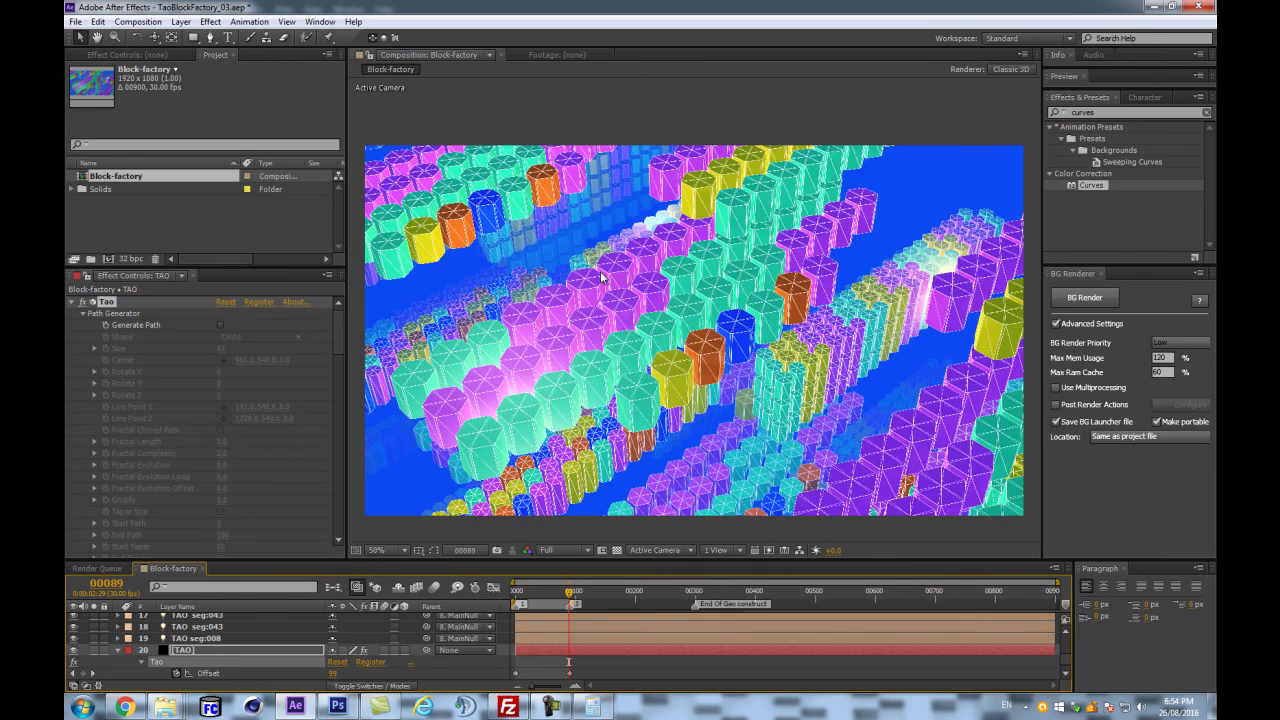
- Set the Block-factory composition preview to Full resolution
key("ctrl+alt+shift+j")
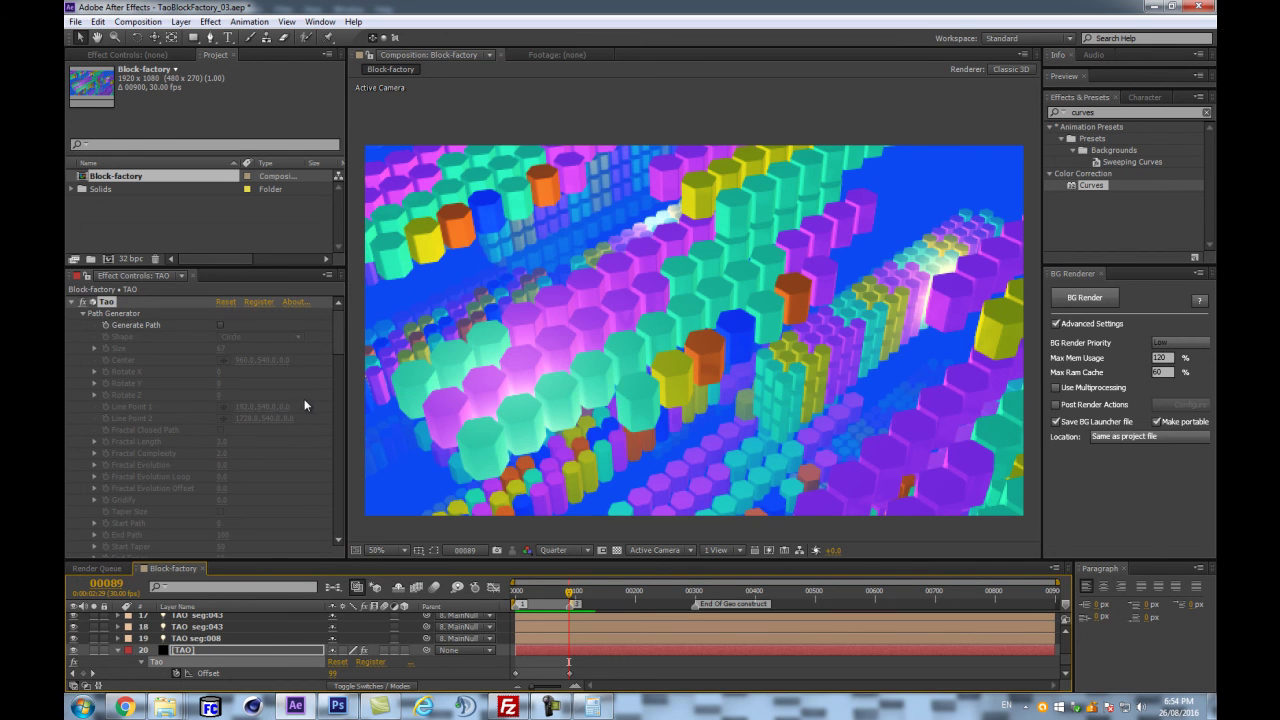
left_click(540, 547)
left_click(558, 583)
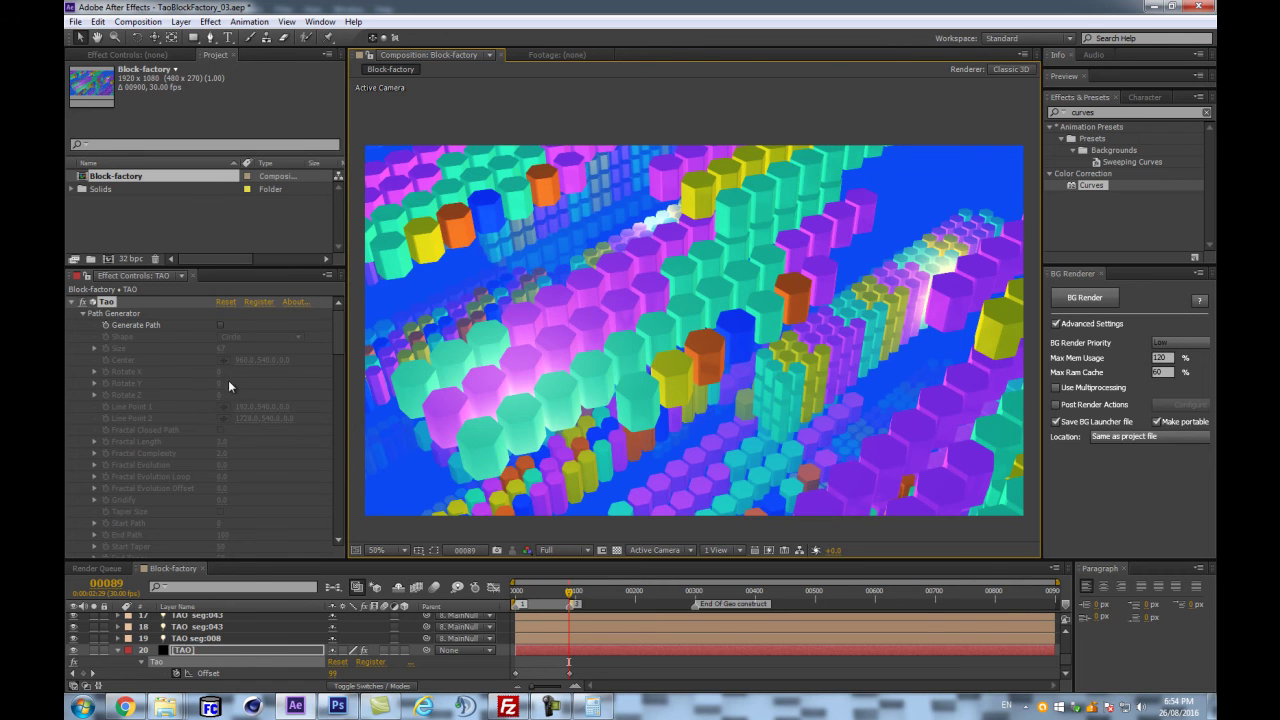
- Try a segment Chamfer Size of 2 on the TAO blocks, inspect the edges, and raise it to 4
scroll(583, 326, "up", 2)
scroll(220, 380, "down", 1)
scroll(230, 369, "up", 1)
scroll(172, 411, "down", 8)
left_click(222, 355)
type("2")
key("Return")
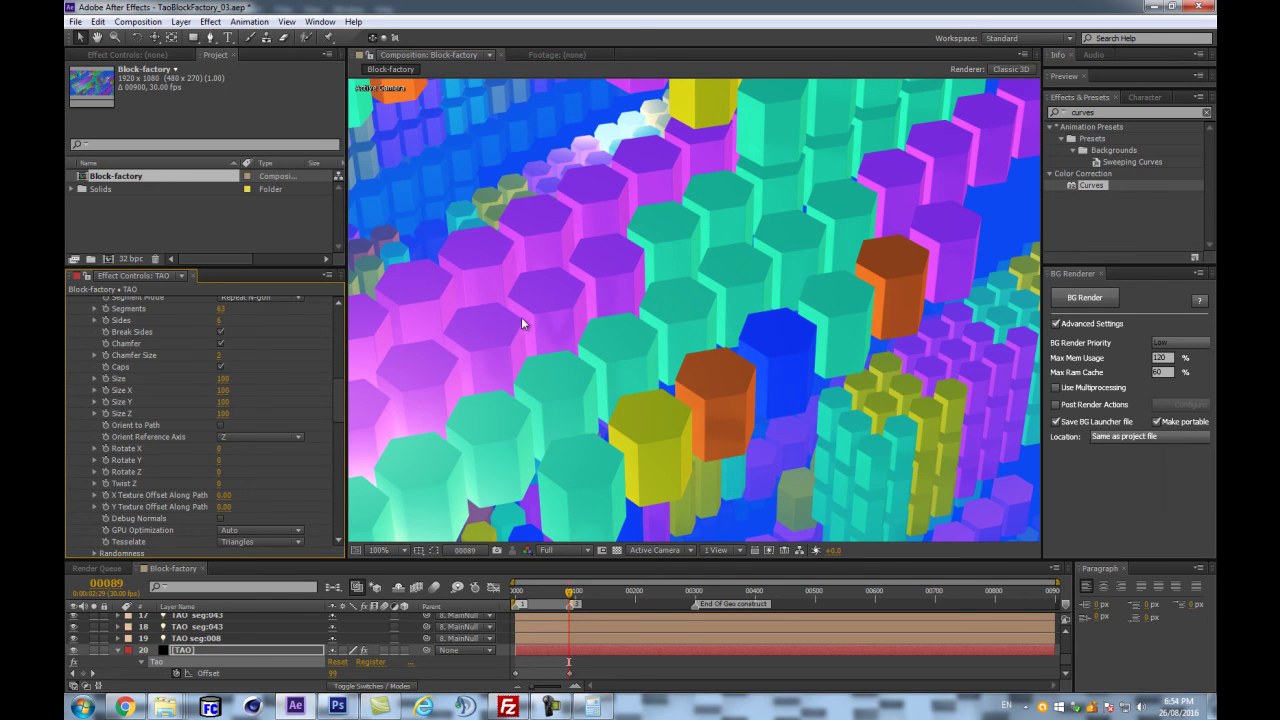
left_click(220, 356)
type("4")
key("Return")
left_click(221, 366)
scroll(762, 320, "down", 2)
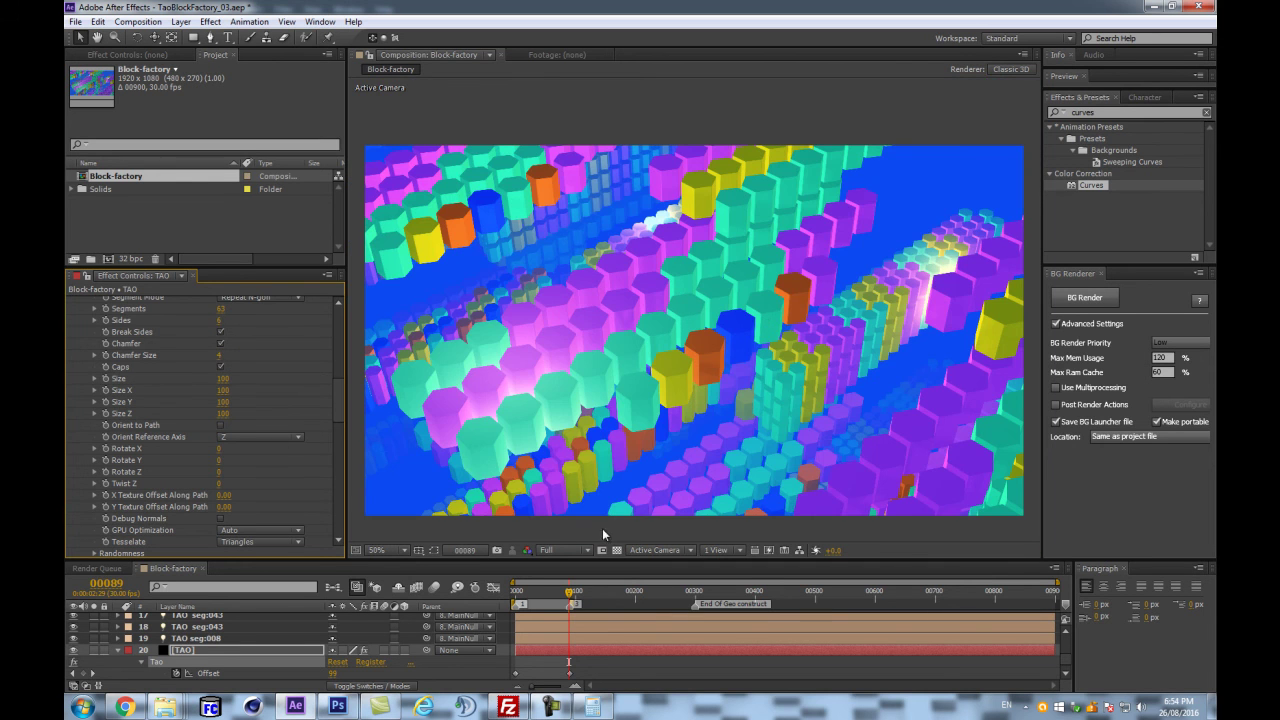
scroll(230, 465, "down", 10)
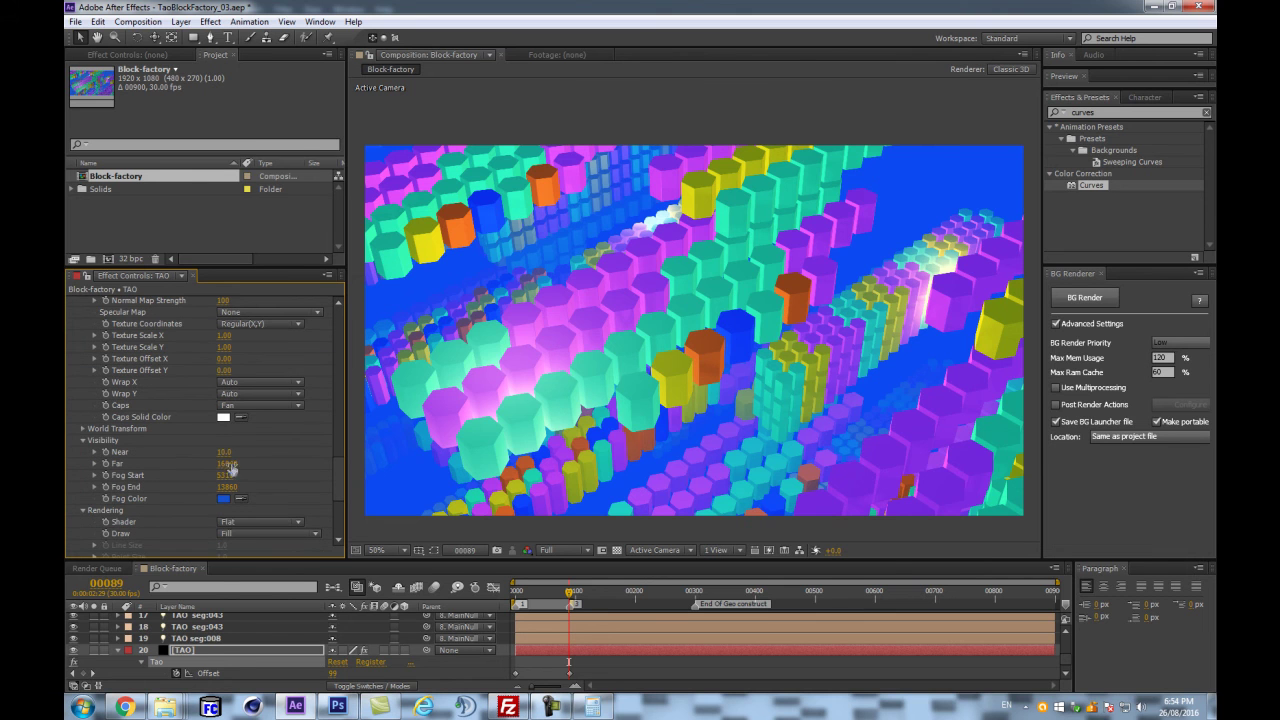
key("Page_Down")
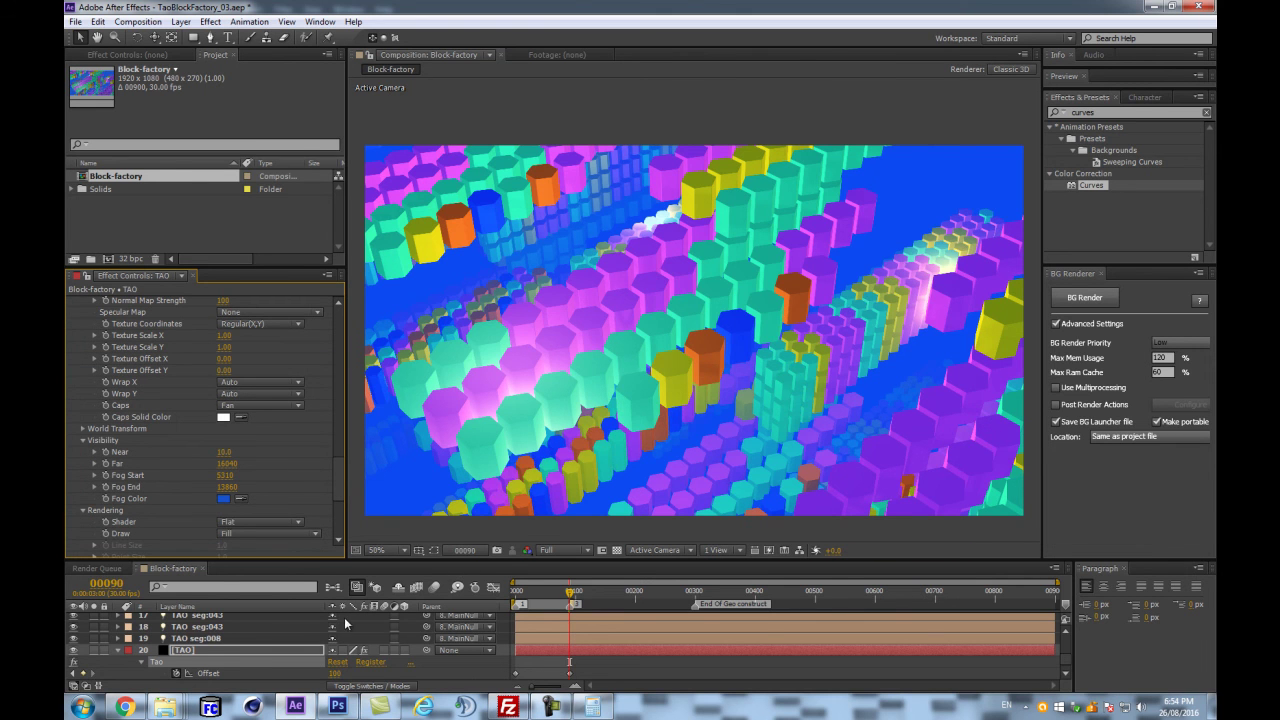
scroll(255, 400, "down", 5)
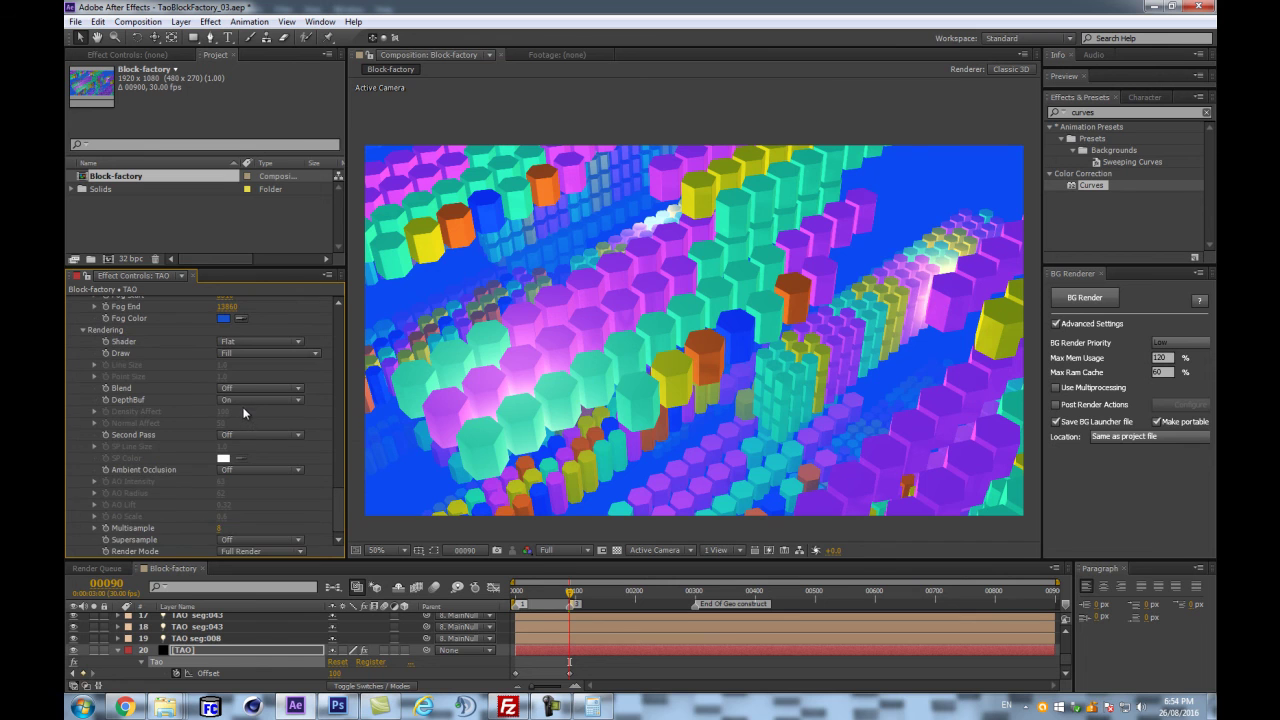
scroll(240, 407, "up", 5)
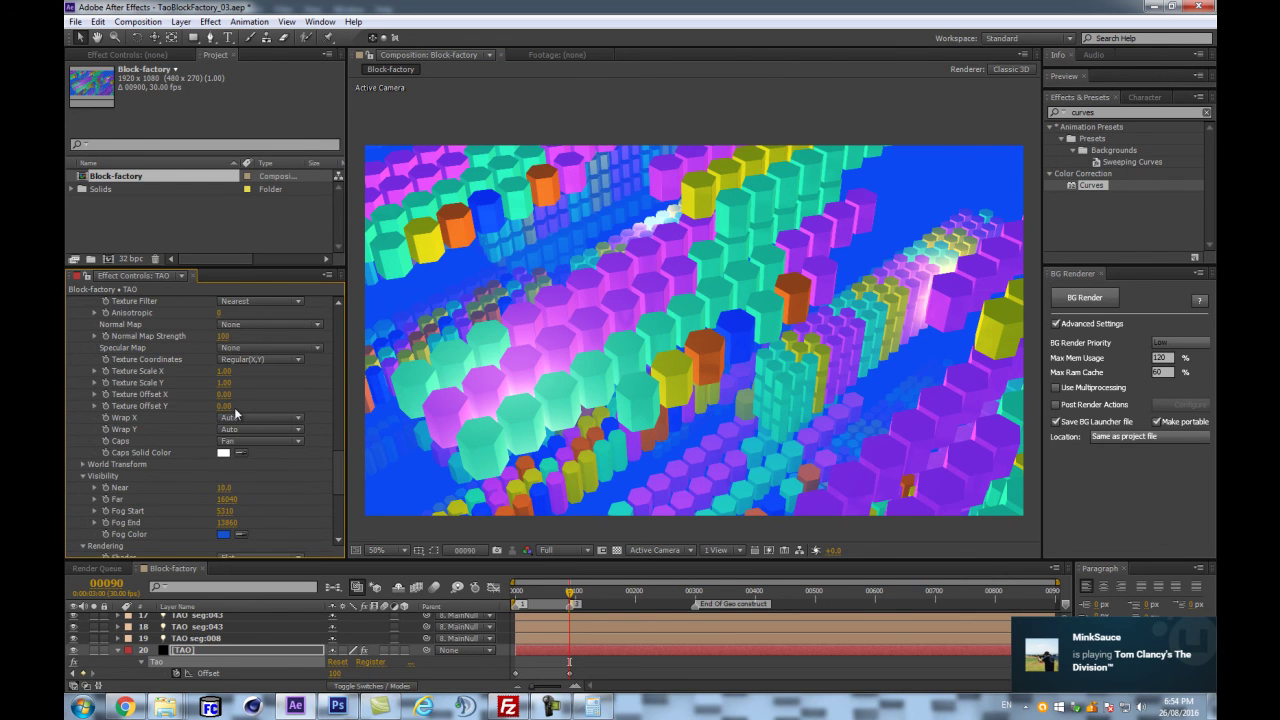
left_click(1026, 710)
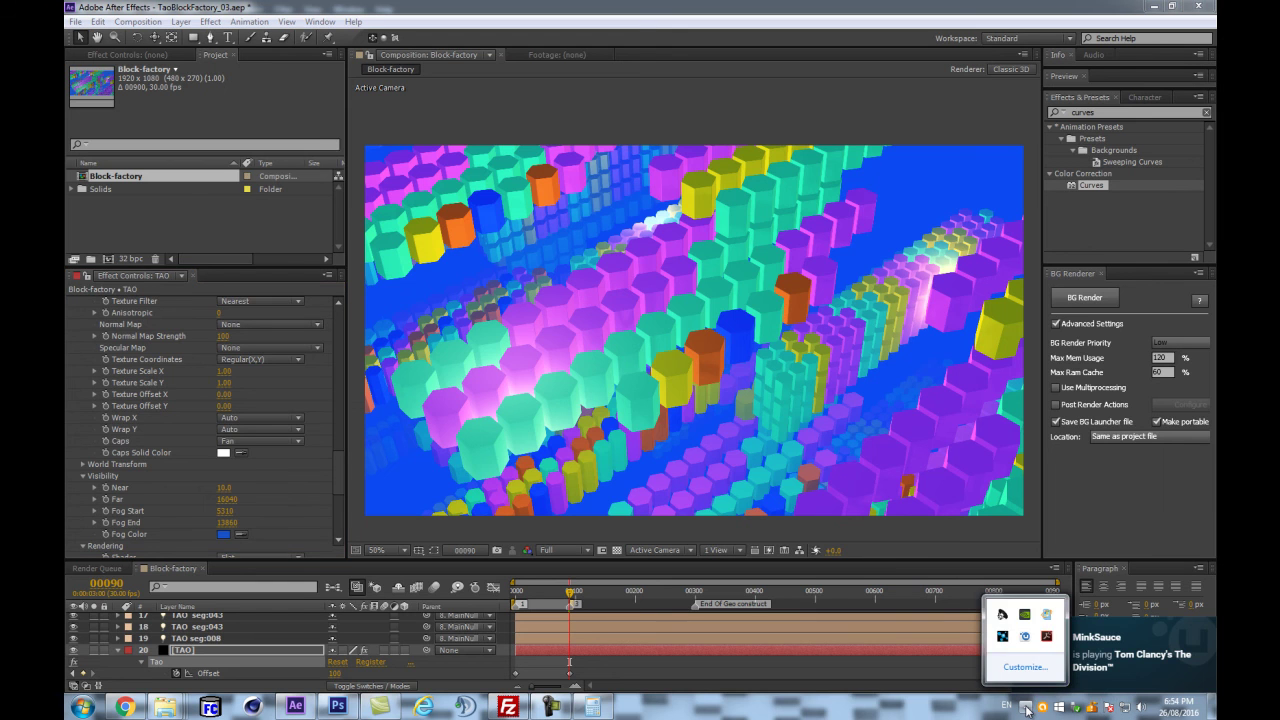
left_click(1026, 710)
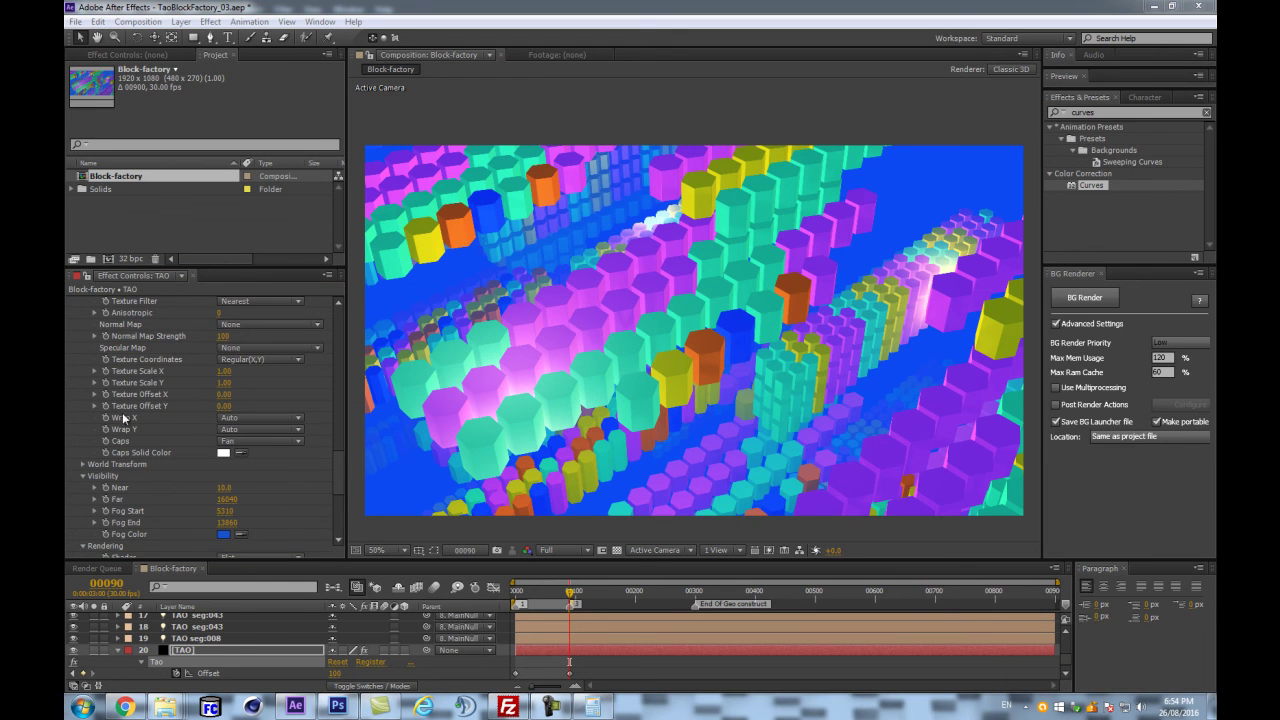
- Collapse the TAO effect's Textures settings and expand its Offset Animation Sequence settings
left_click(152, 438)
scroll(348, 452, "up", 4)
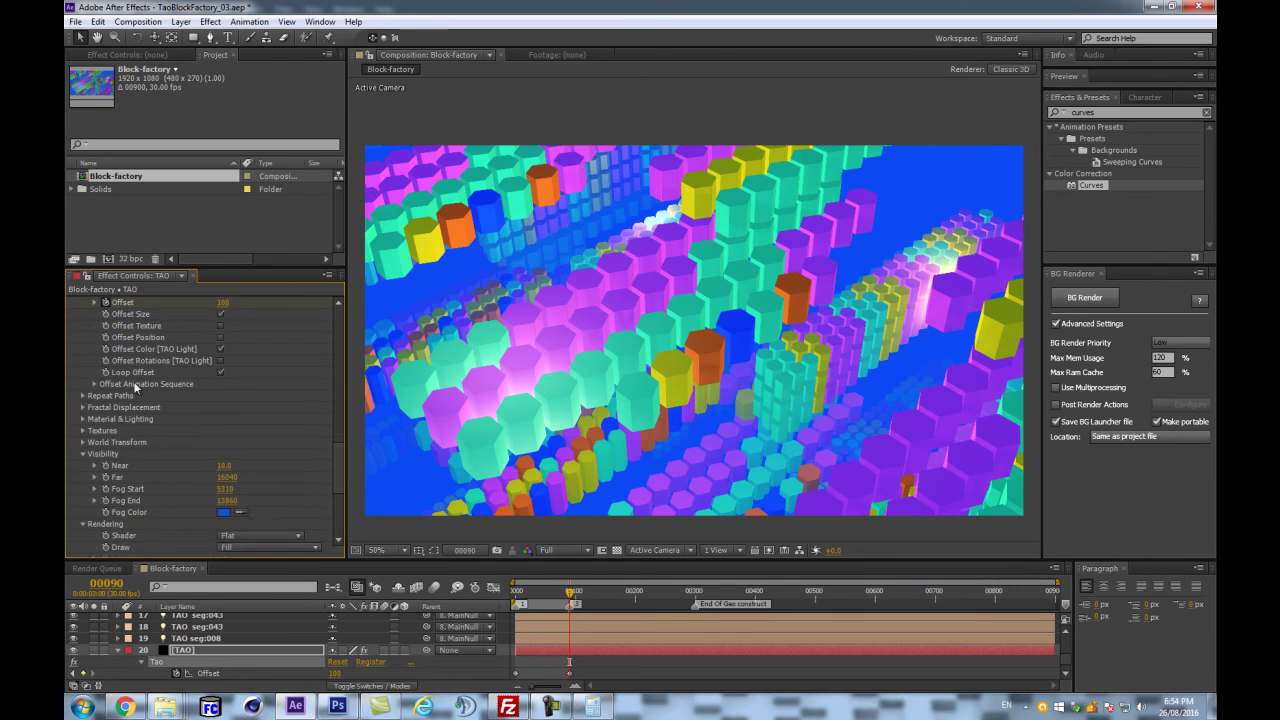
left_click(82, 431)
left_click(95, 416)
scroll(284, 391, "down", 2)
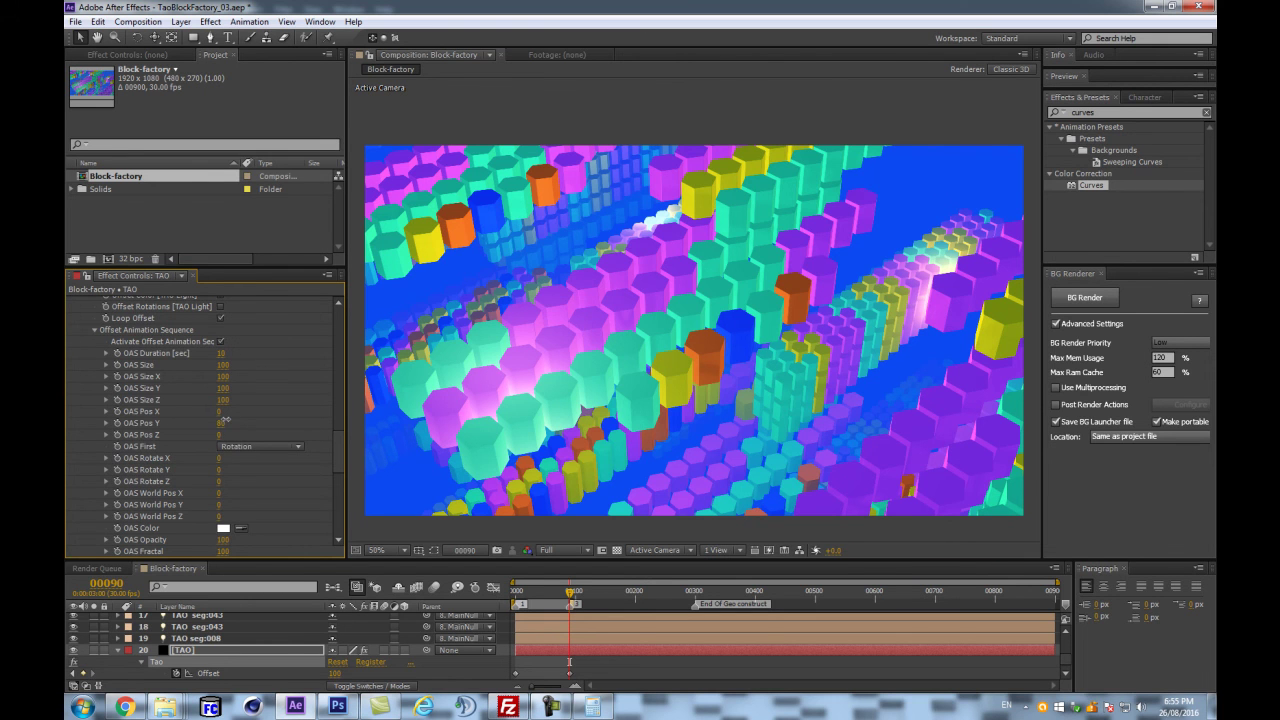
- Try shifting the blocks with the OAS Pos Y and OAS Pos Z values and undo it
left_click_drag(228, 424, 211, 434)
key("ctrl+z")
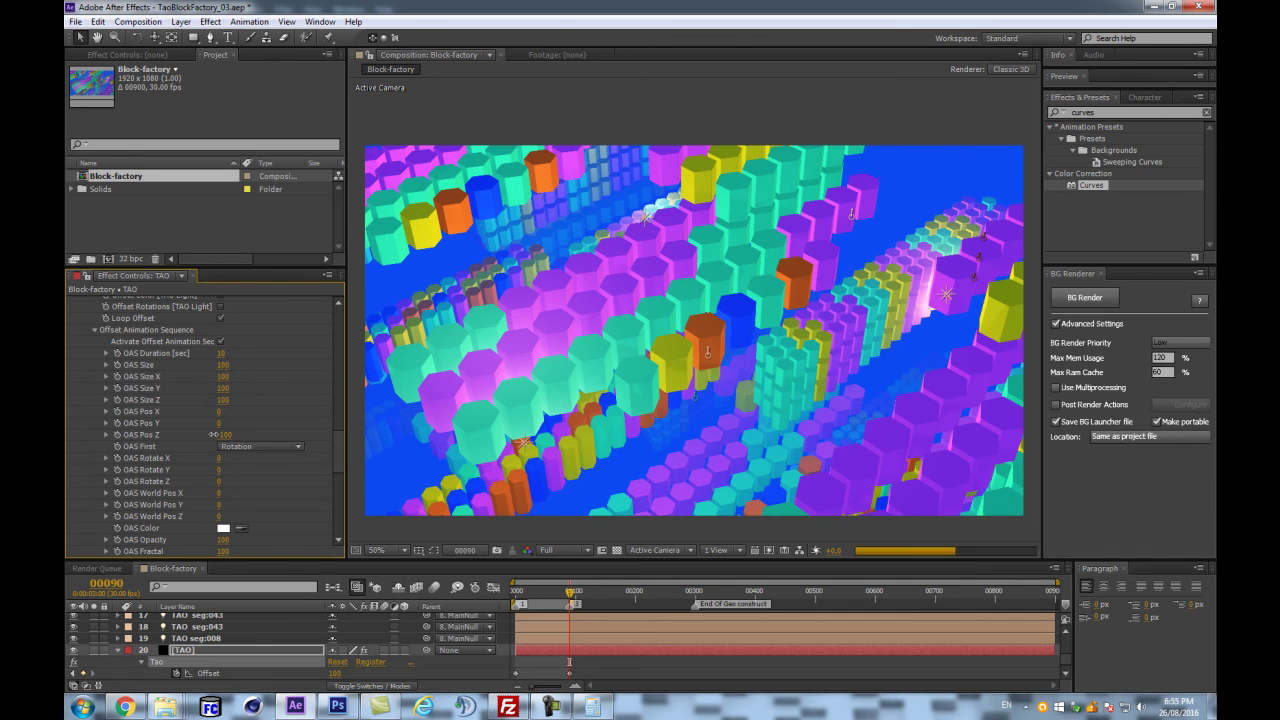
key("ctrl+z")
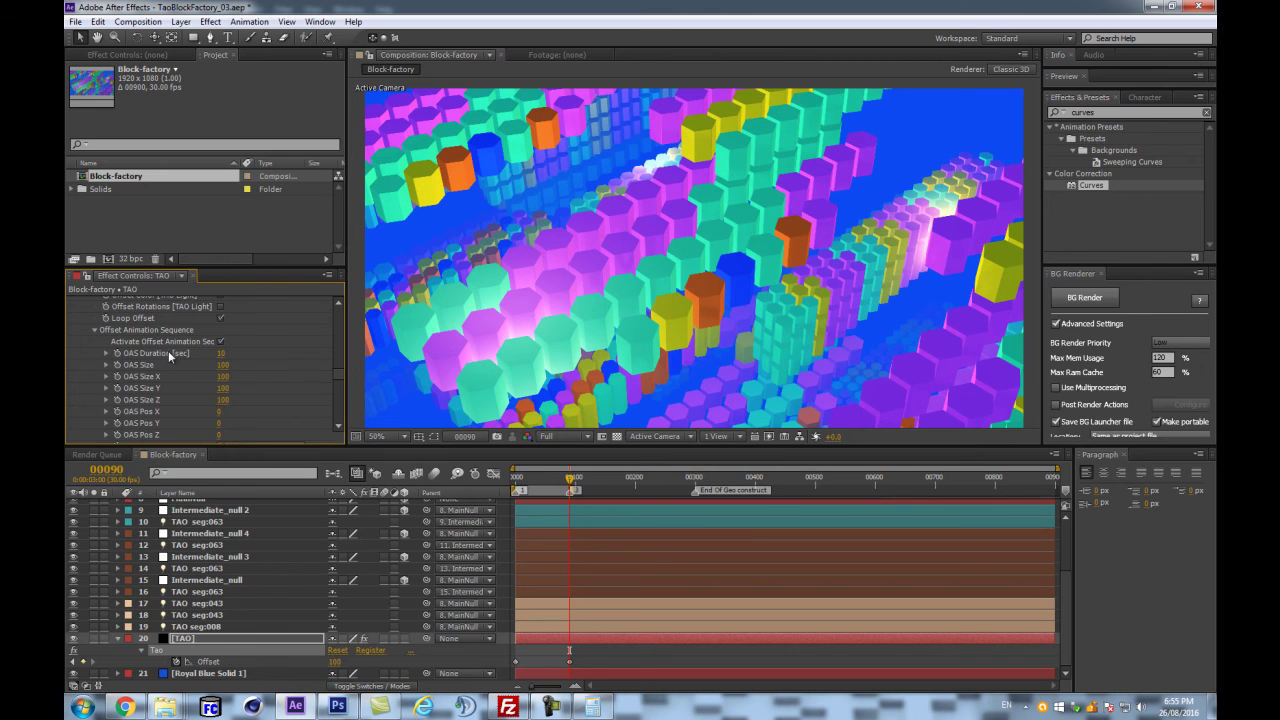
- Enable keyframing for OAS Pos Z and place two zero-value keyframes on either side of about frame 166
left_click(692, 479)
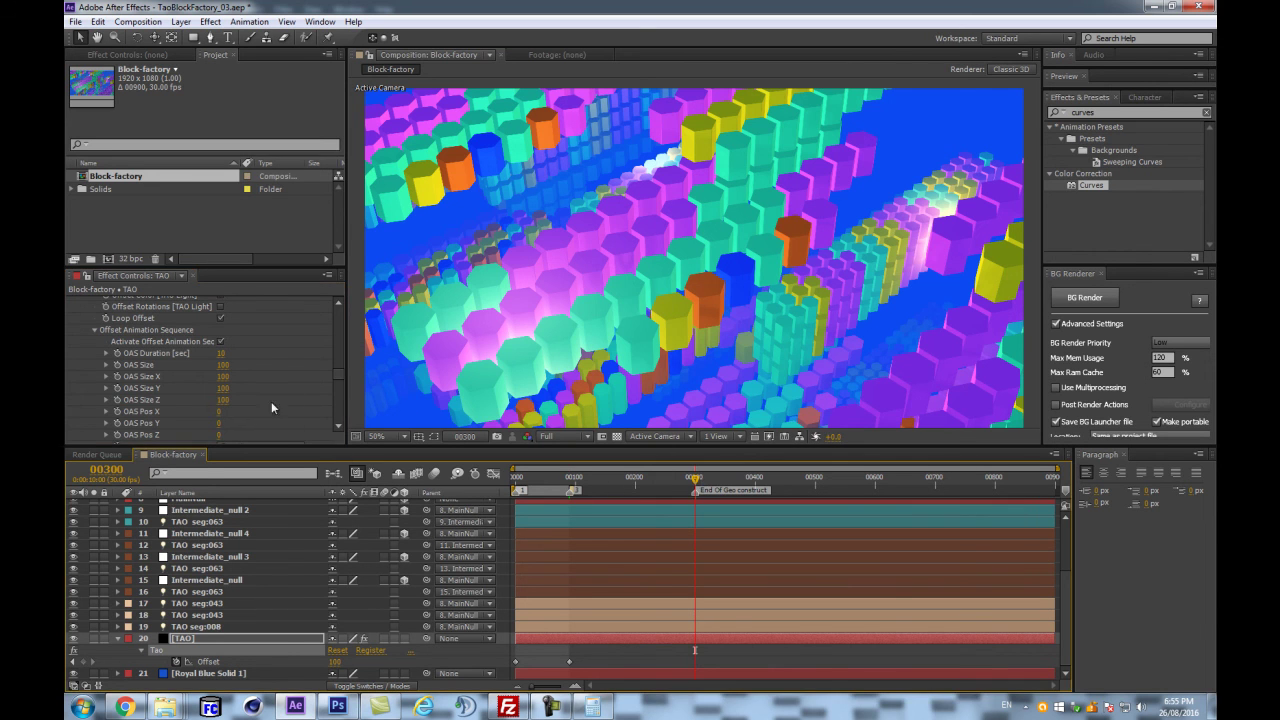
scroll(206, 400, "down", 1)
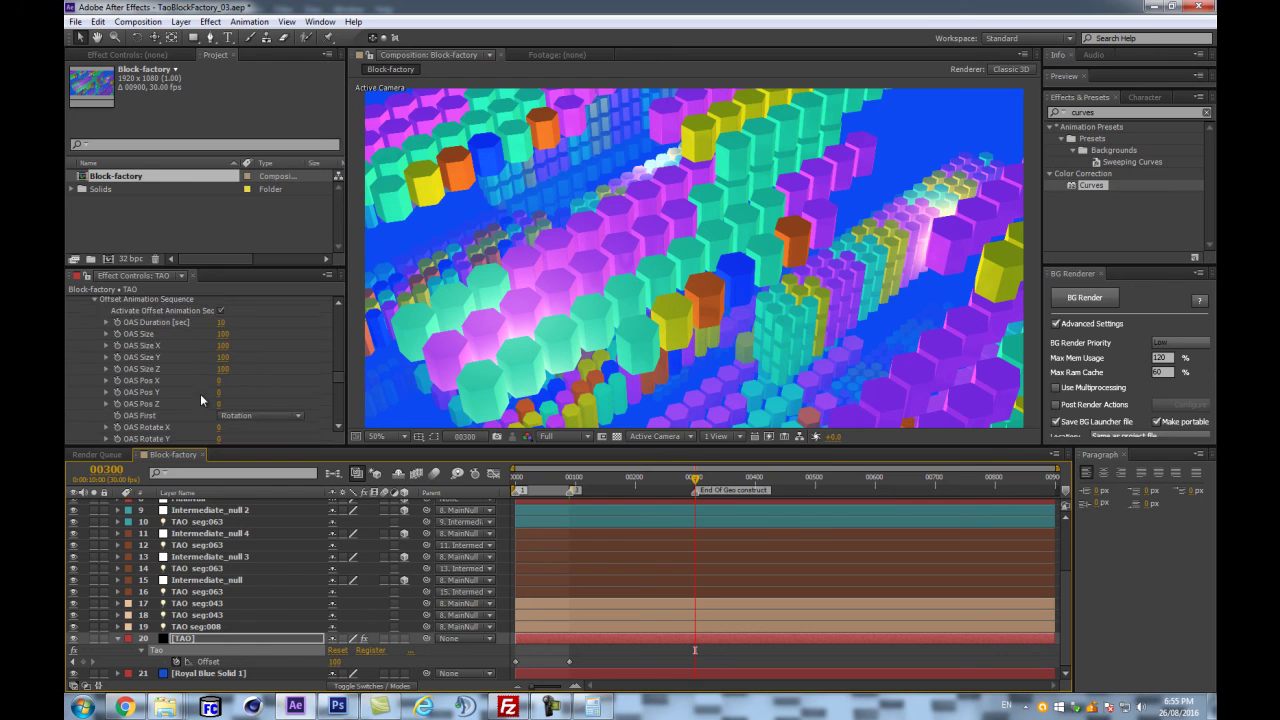
left_click(116, 406)
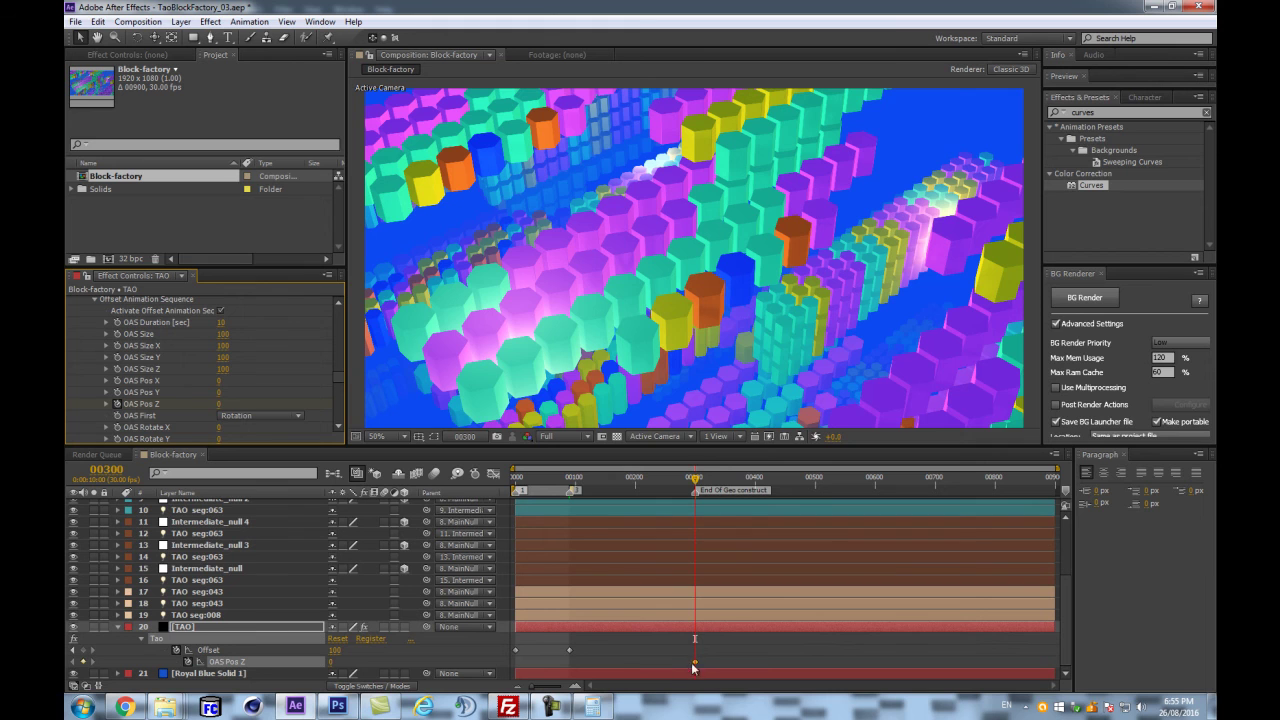
left_click(616, 479)
left_click_drag(694, 659, 590, 678)
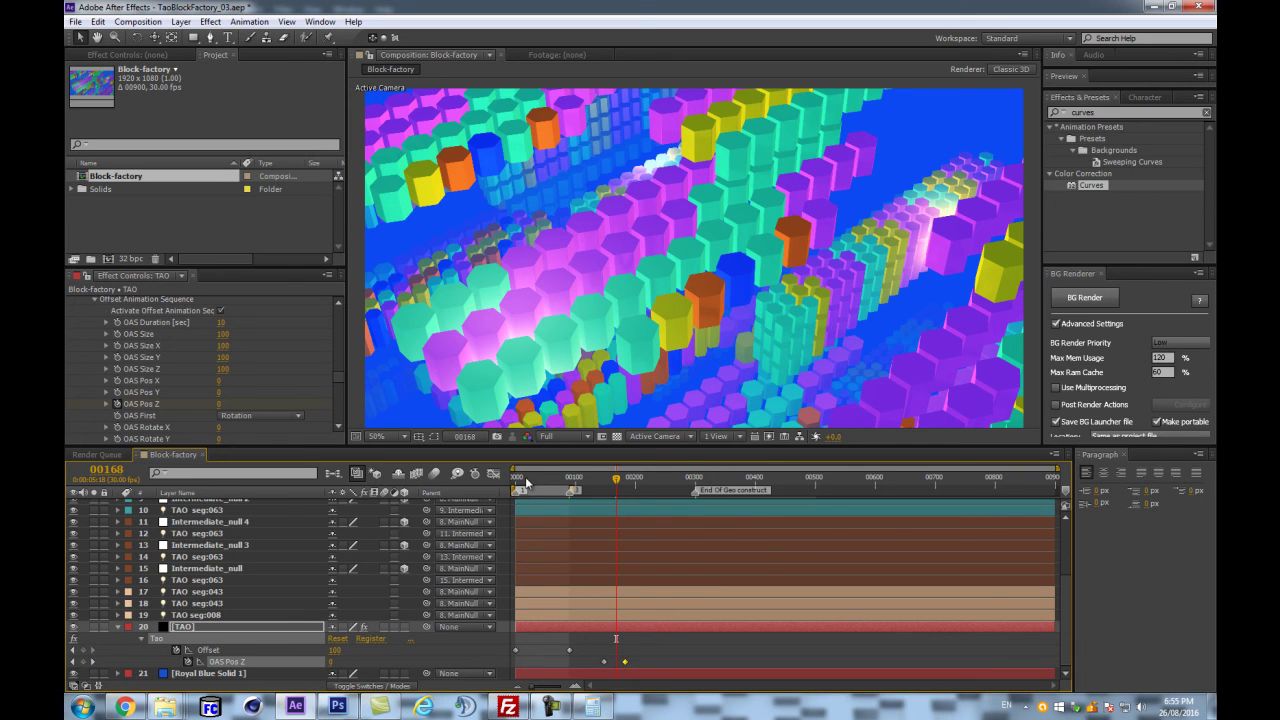
- Add an OAS Pos Z keyframe of 200 at frame 166, between the two existing keyframes
key("Page_Up")
key("Page_Up")
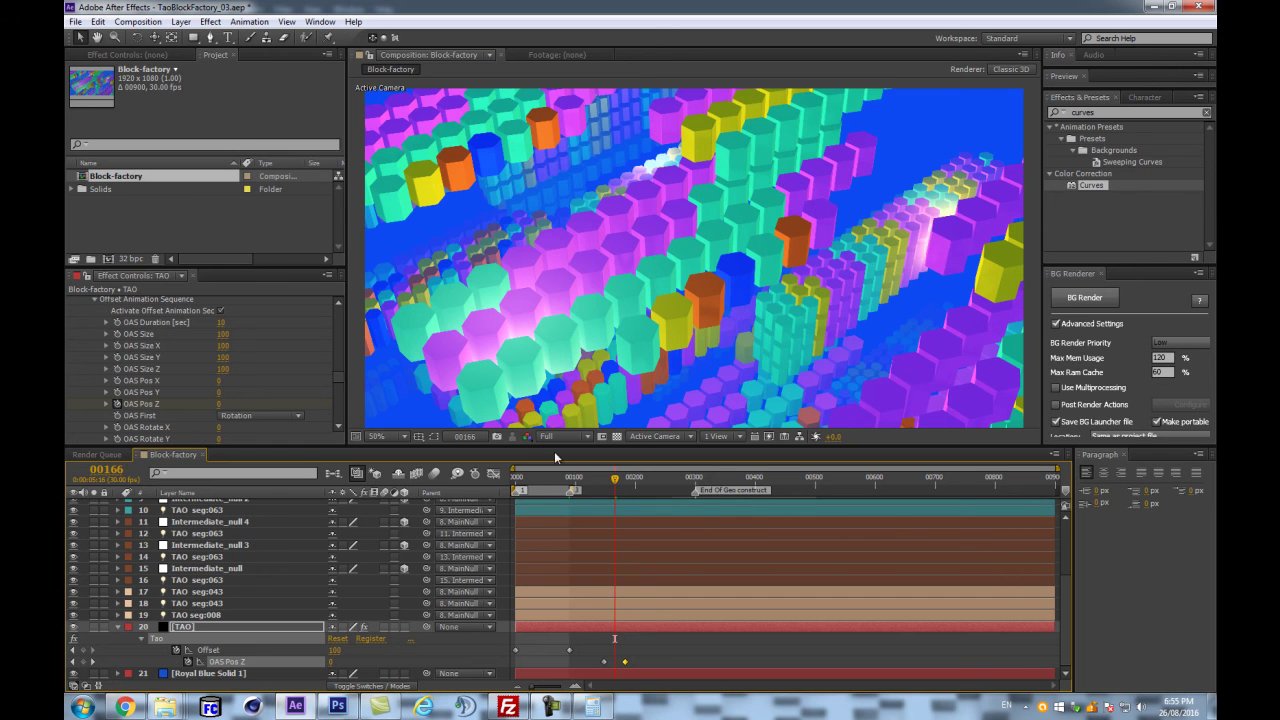
left_click(226, 404)
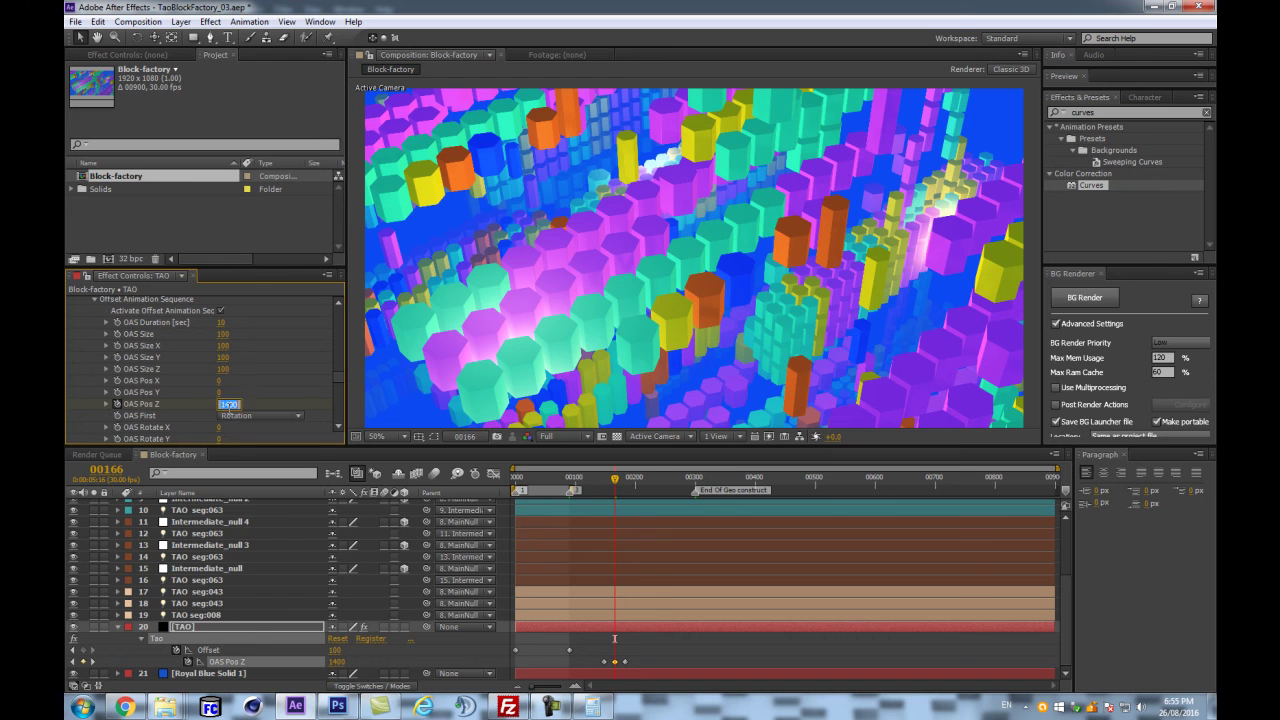
type("200")
key("Return")
scroll(732, 273, "down", 2)
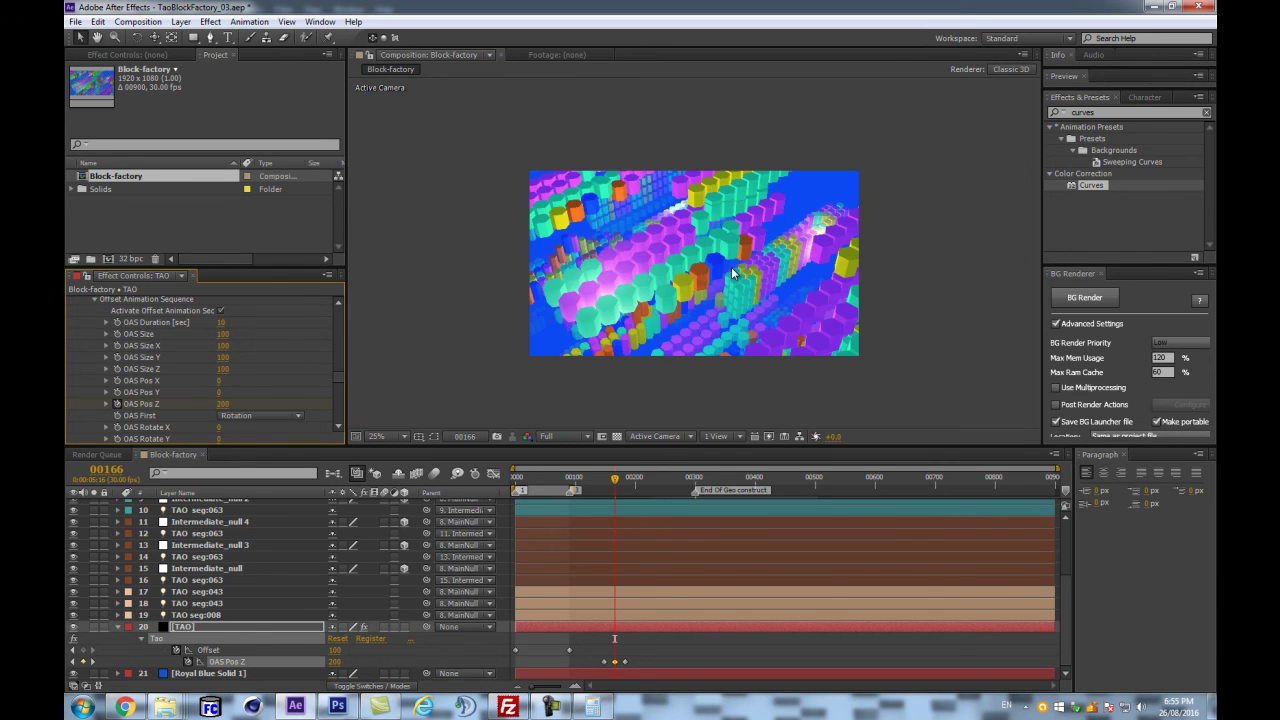
- Select the TAO layer, enlarge the composition viewing area and preview the looping animation
left_click(283, 629)
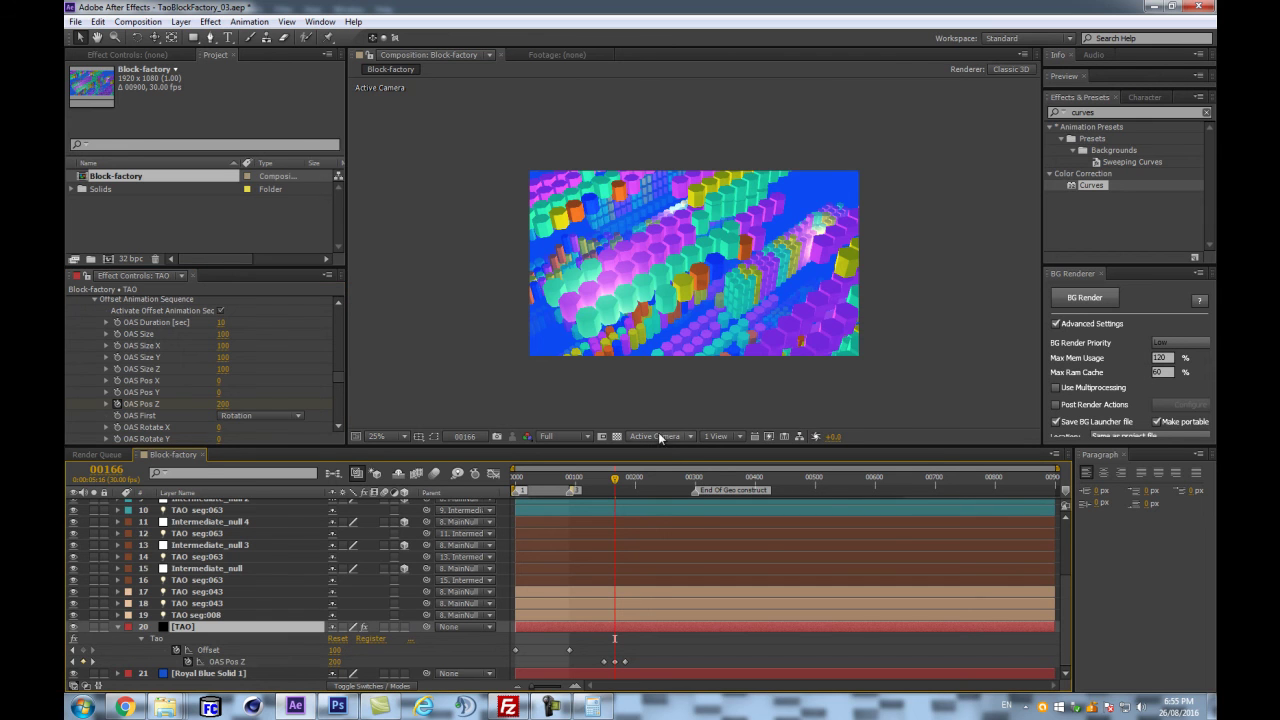
left_click_drag(648, 451, 640, 482)
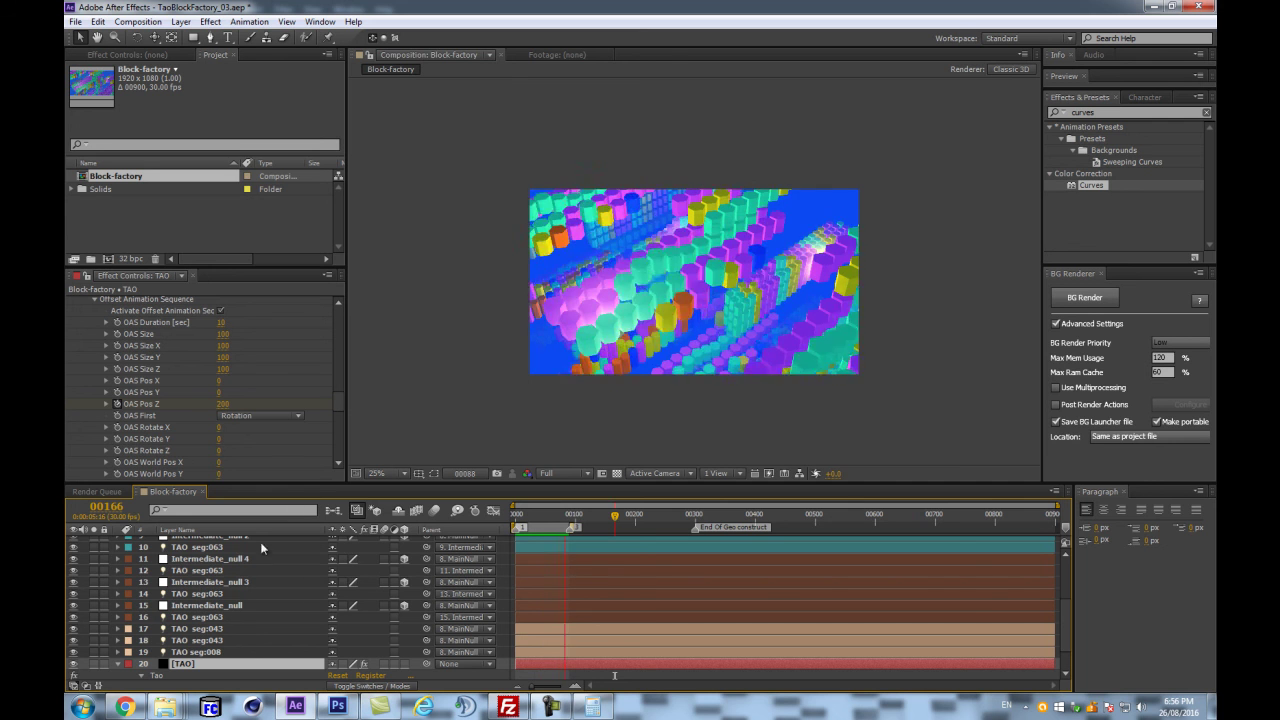
key("space")
- Set the TAO effect's Ambient Occlusion to Dither 2 and save the project
left_click_drag(338, 398, 339, 458)
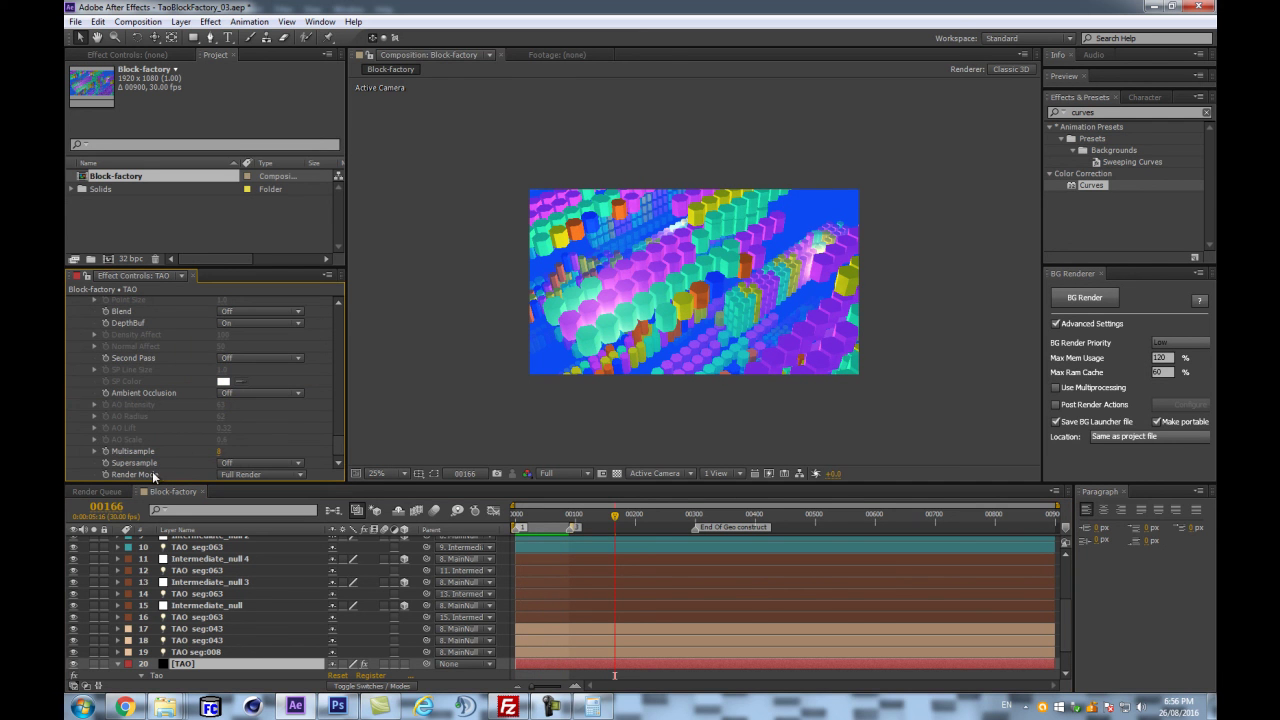
left_click(250, 394)
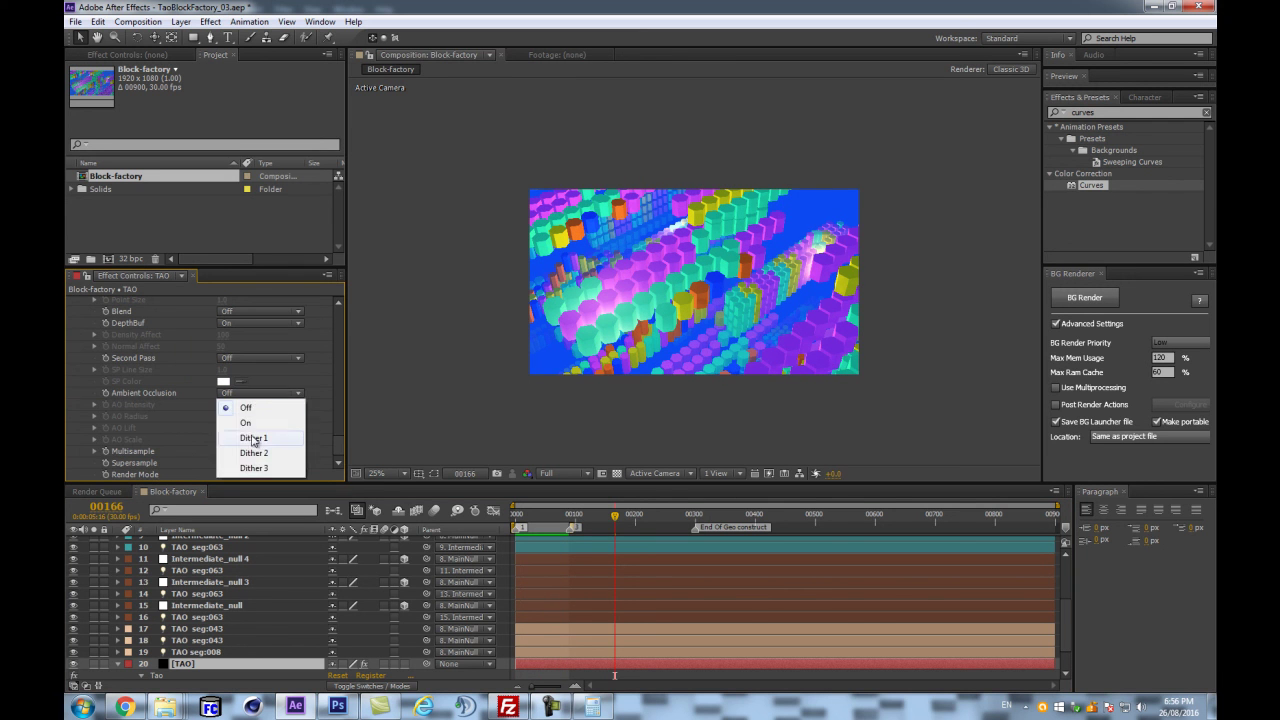
left_click(255, 457)
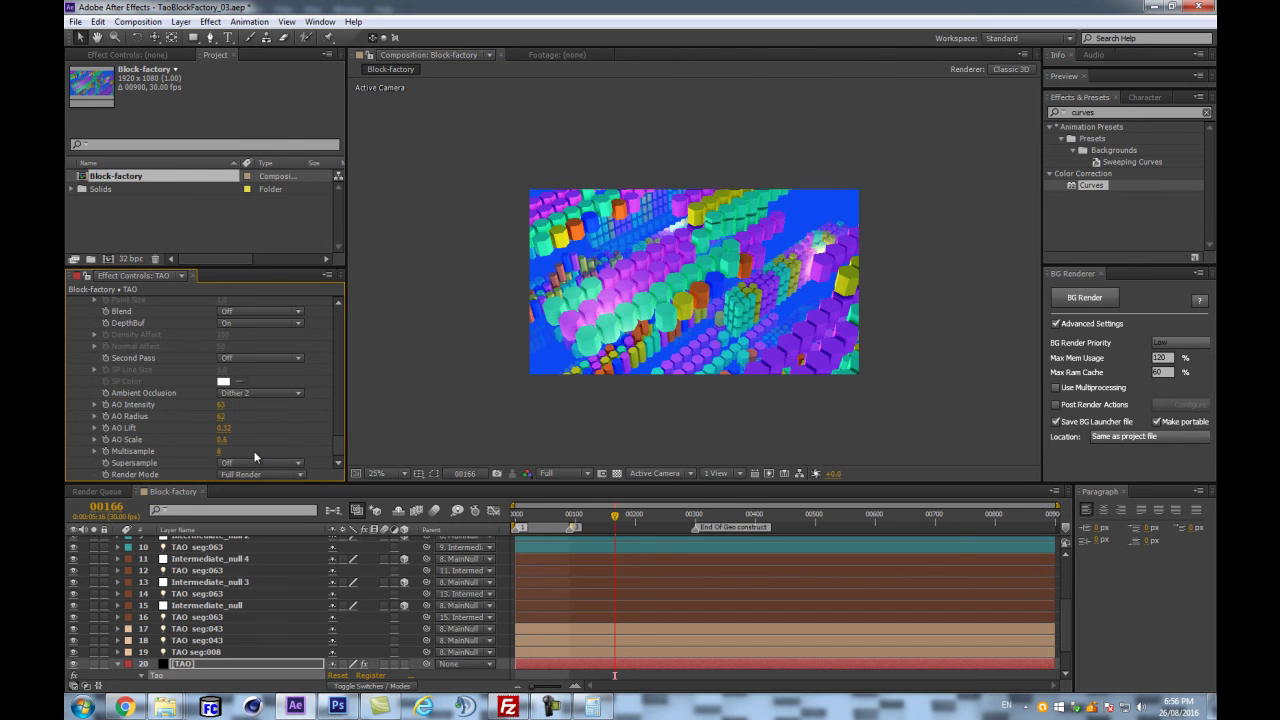
key("ctrl+s")
- Run a RAM preview of the loop with ambient occlusion enabled, viewing the whole frame
scroll(484, 345, "up", 3)
key("comma")
key("comma")
key("comma")
key("comma")
left_click(234, 641)
key("KP_0")
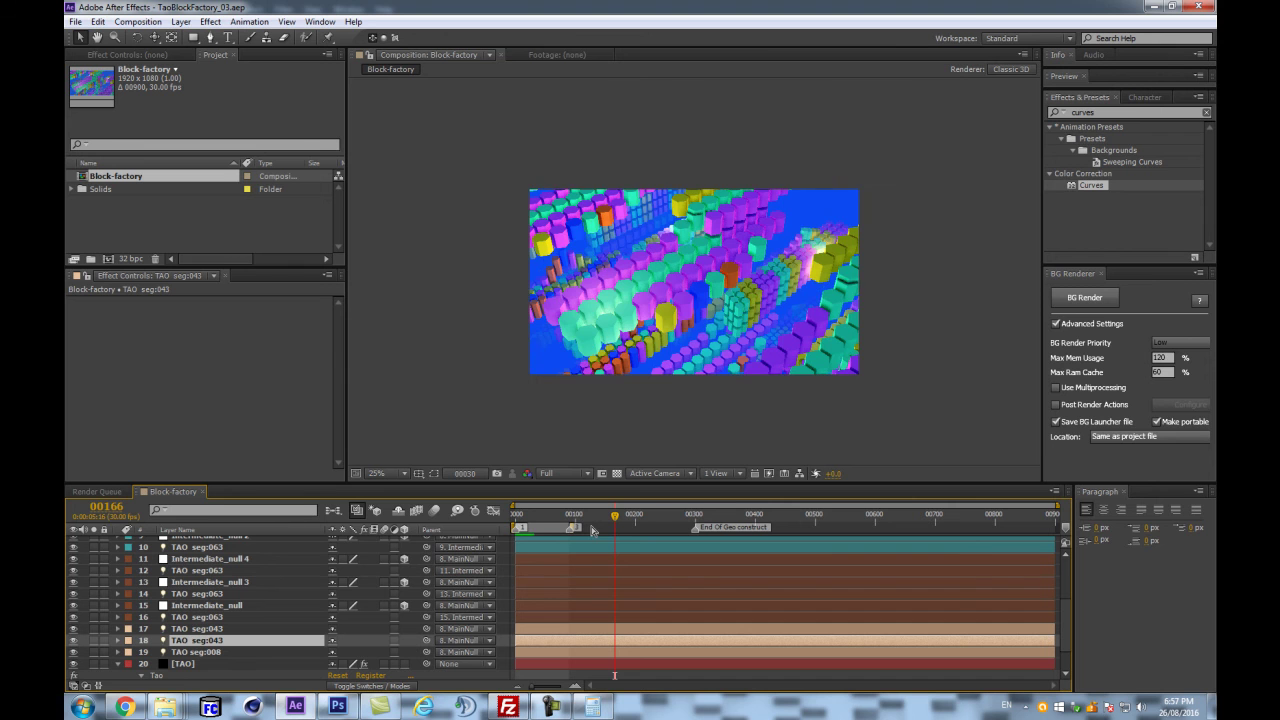
- Inspect the ambient-occlusion shading up close at frames 31, 59 and 61
left_click(530, 517)
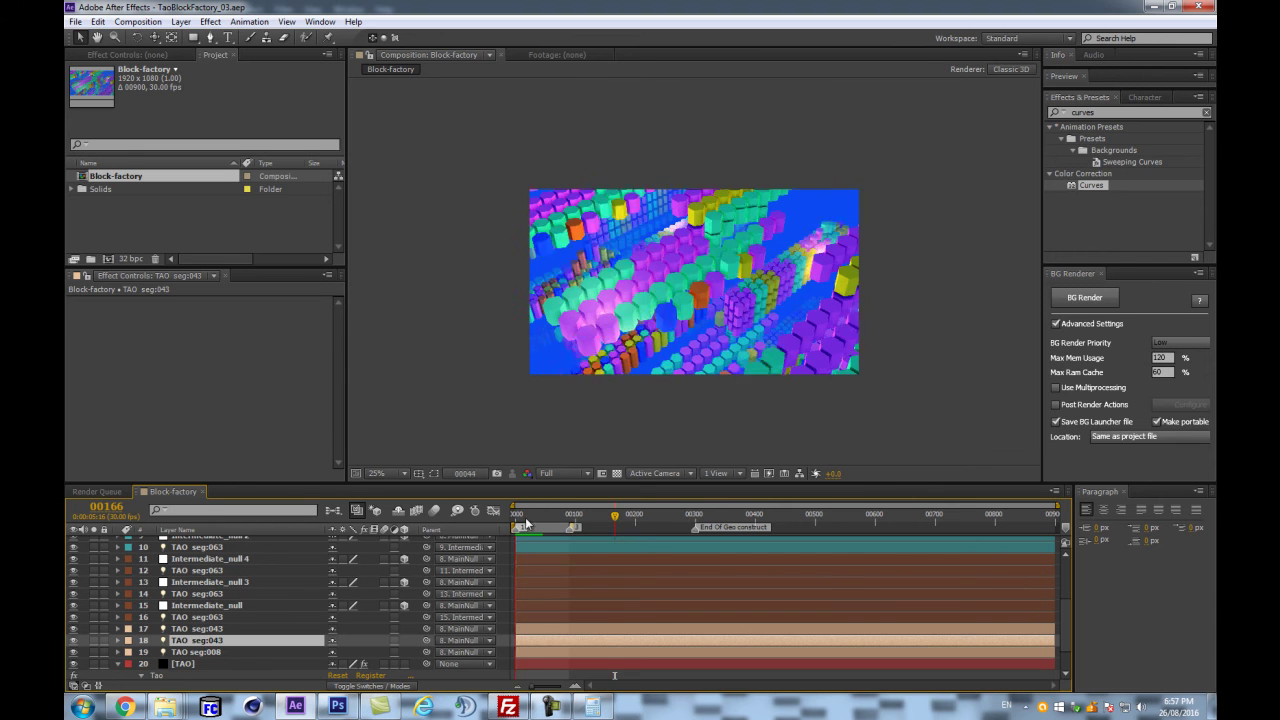
mouse_move(530, 517)
left_mouse_down()
mouse_move(544, 517)
mouse_move(533, 517)
left_mouse_up()
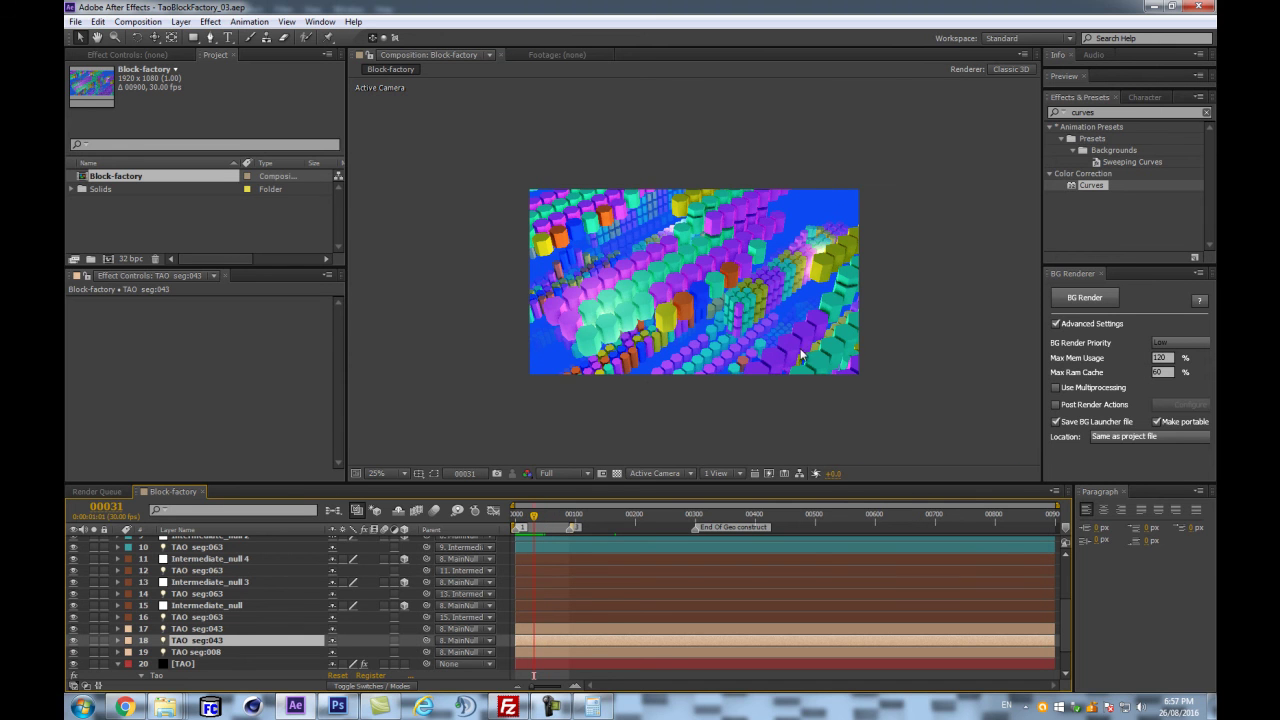
scroll(799, 357, "up", 2)
scroll(798, 357, "down", 2)
scroll(797, 357, "up", 1)
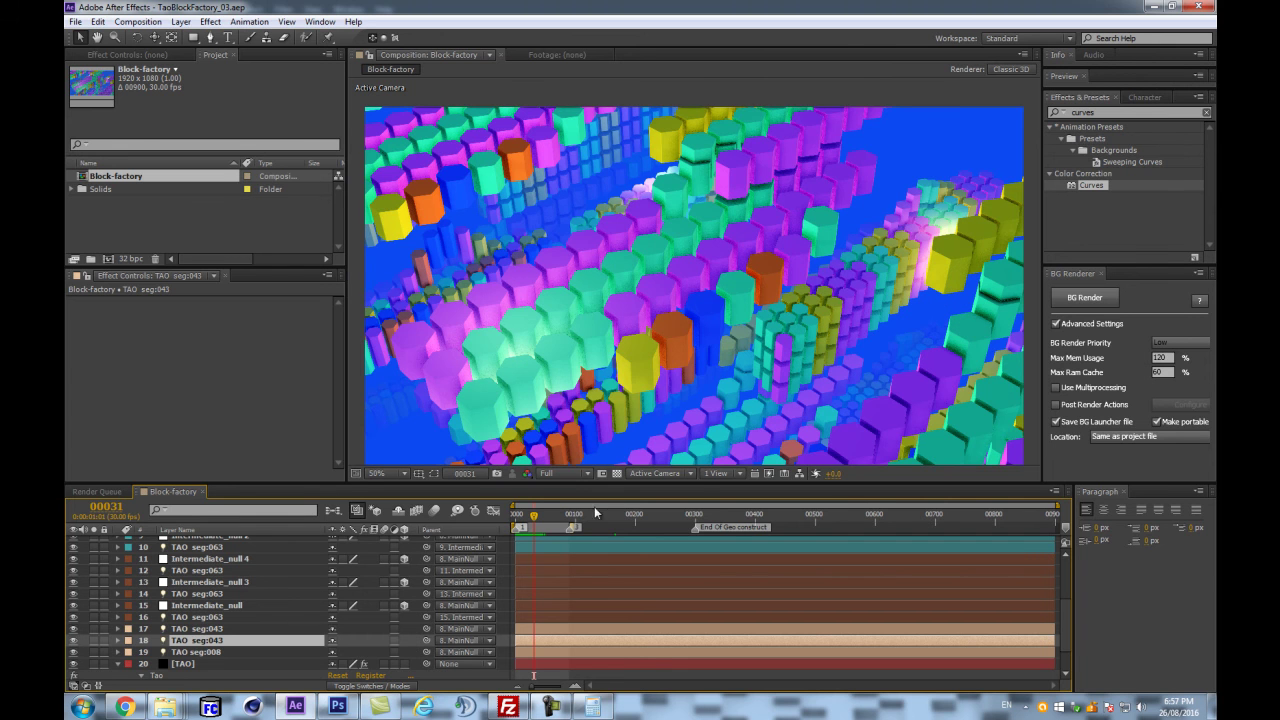
left_click(551, 512)
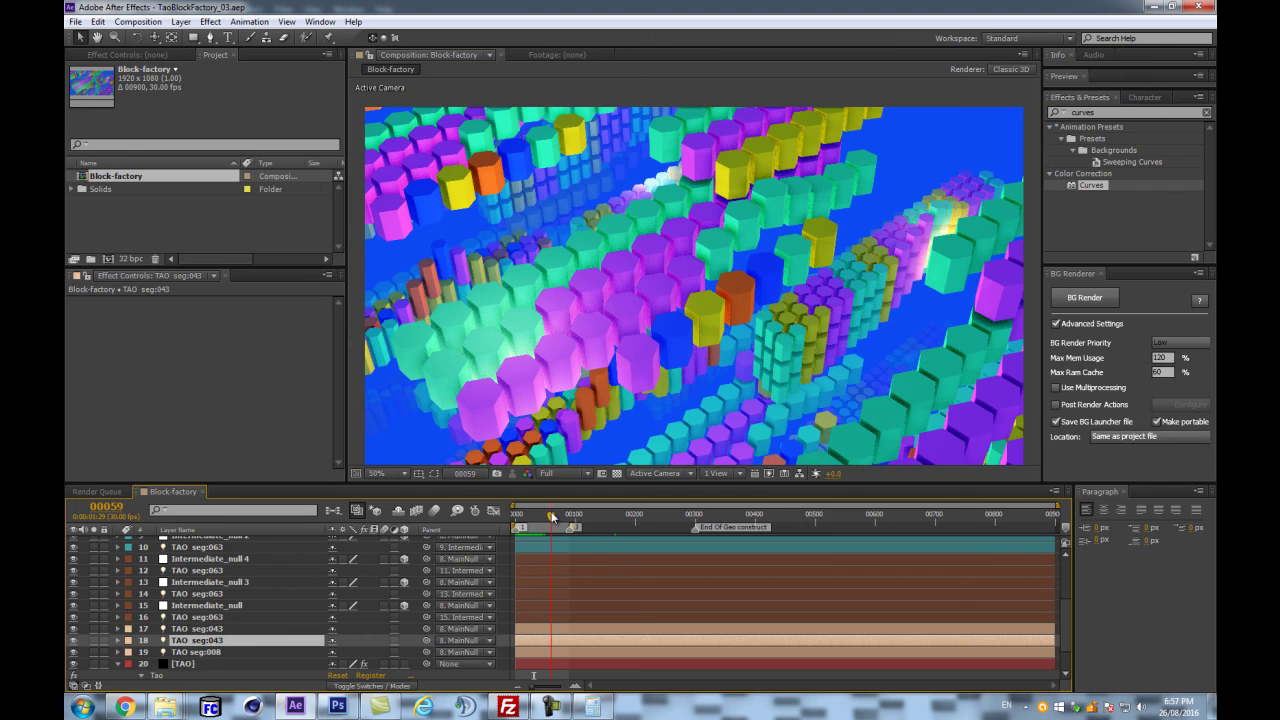
left_click_drag(545, 517, 553, 517)
scroll(681, 406, "down", 1)
scroll(681, 406, "up", 1)
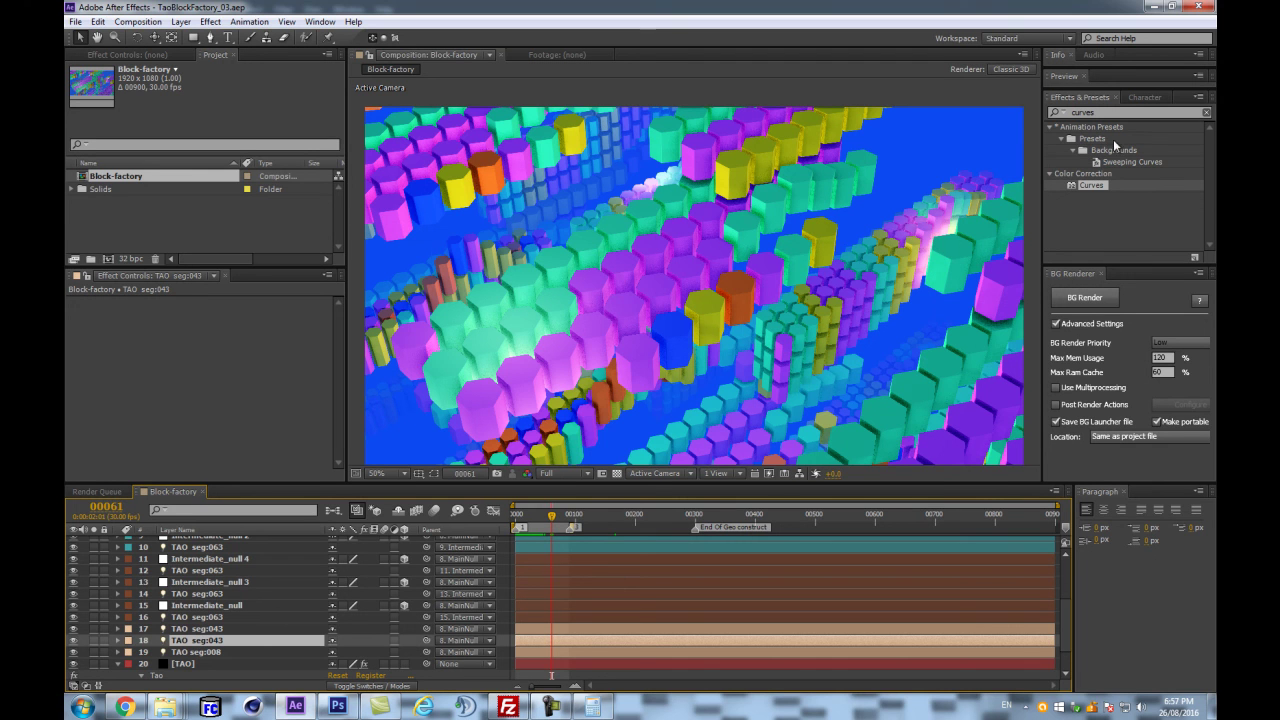
- Review the TAO Offset settings and try renaming the light in layer 16 to "TAO seg:063 ofs:0"
left_click(181, 664)
scroll(263, 398, "down", 10)
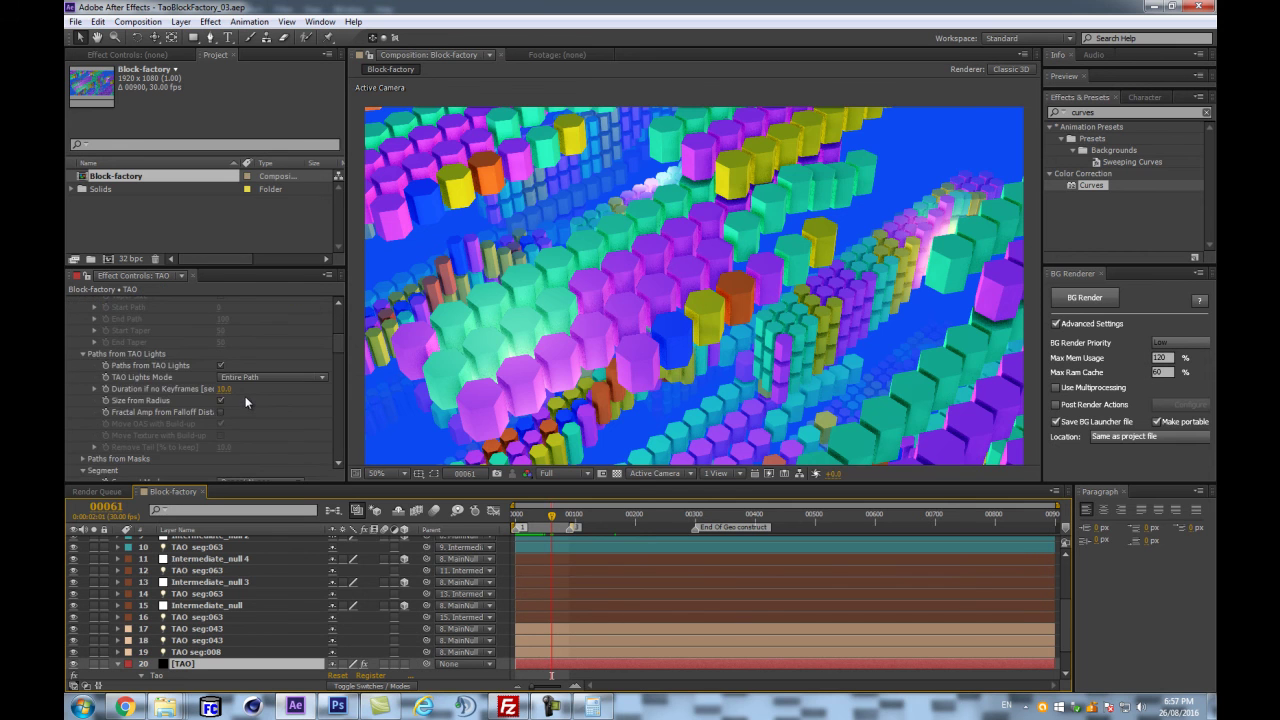
scroll(226, 409, "down", 4)
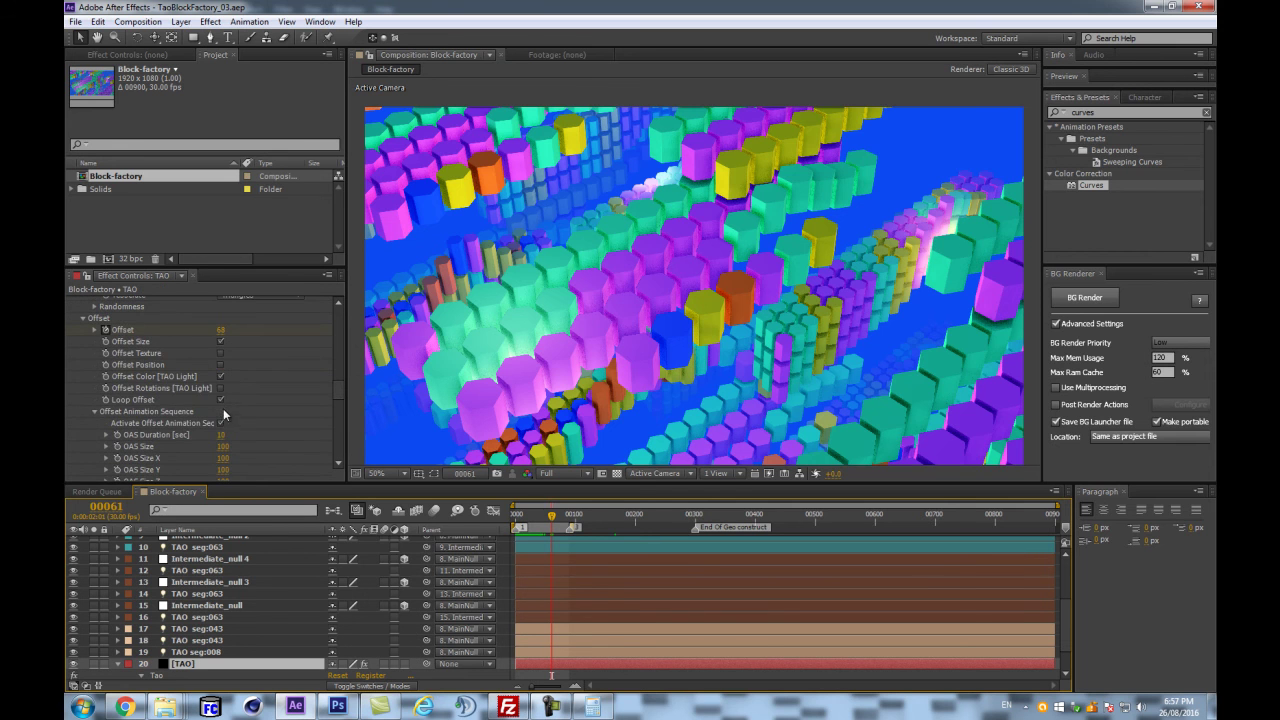
scroll(116, 364, "down", 5)
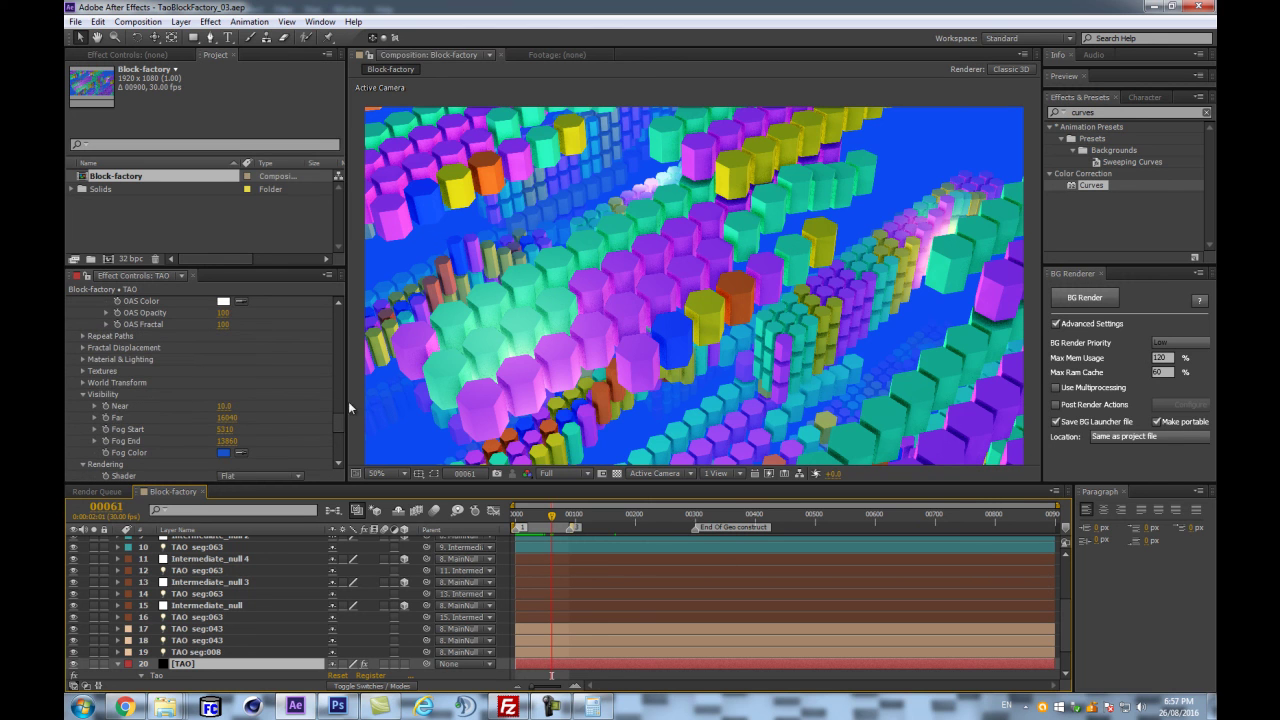
scroll(269, 402, "up", 2)
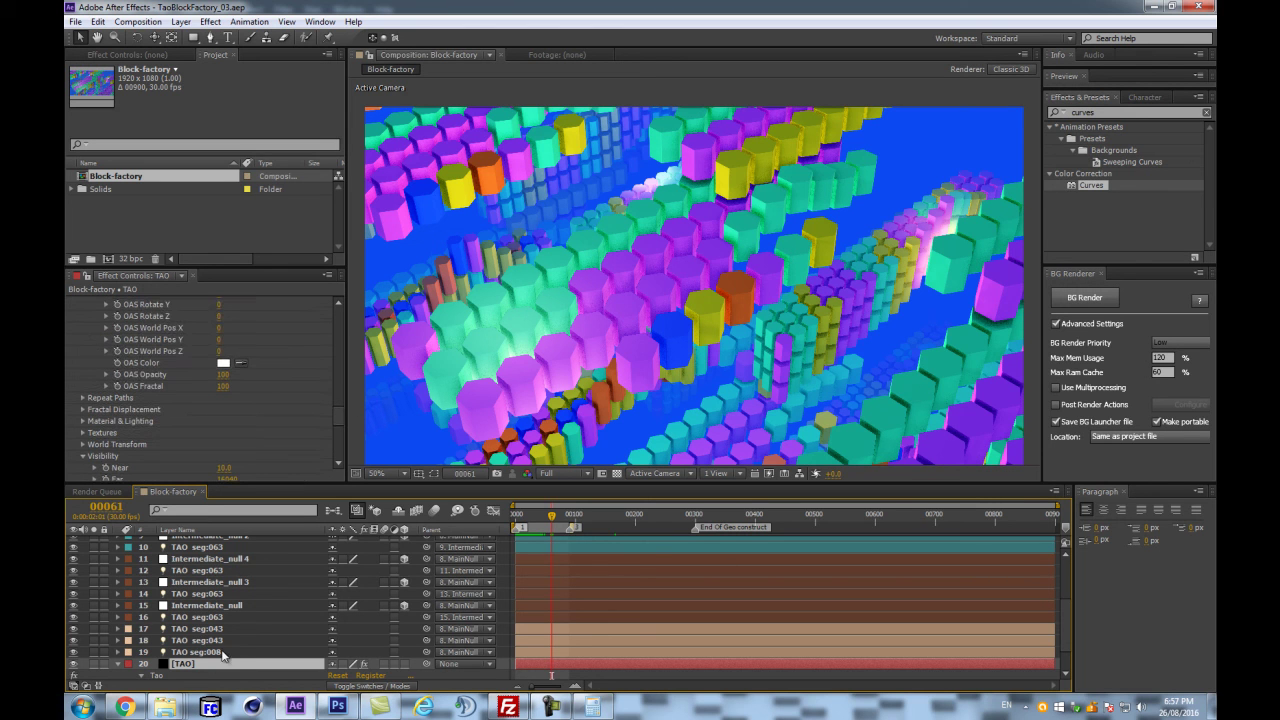
left_click(238, 617)
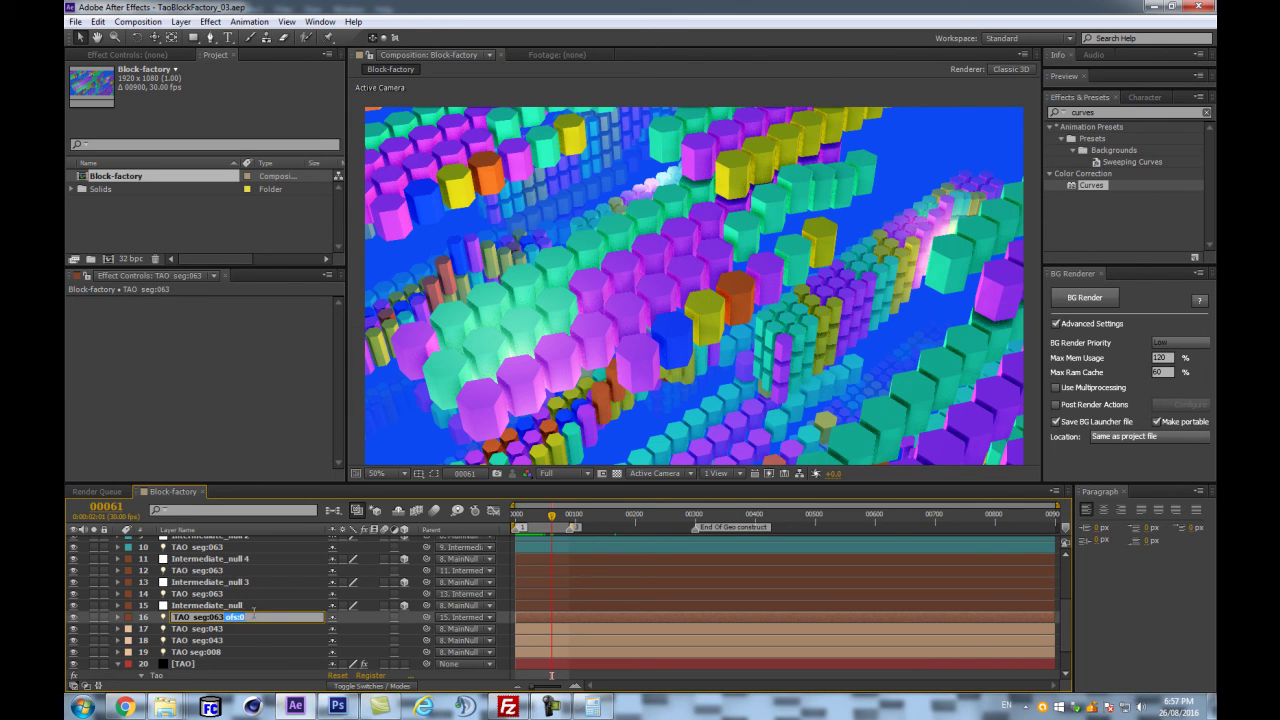
key("Return")
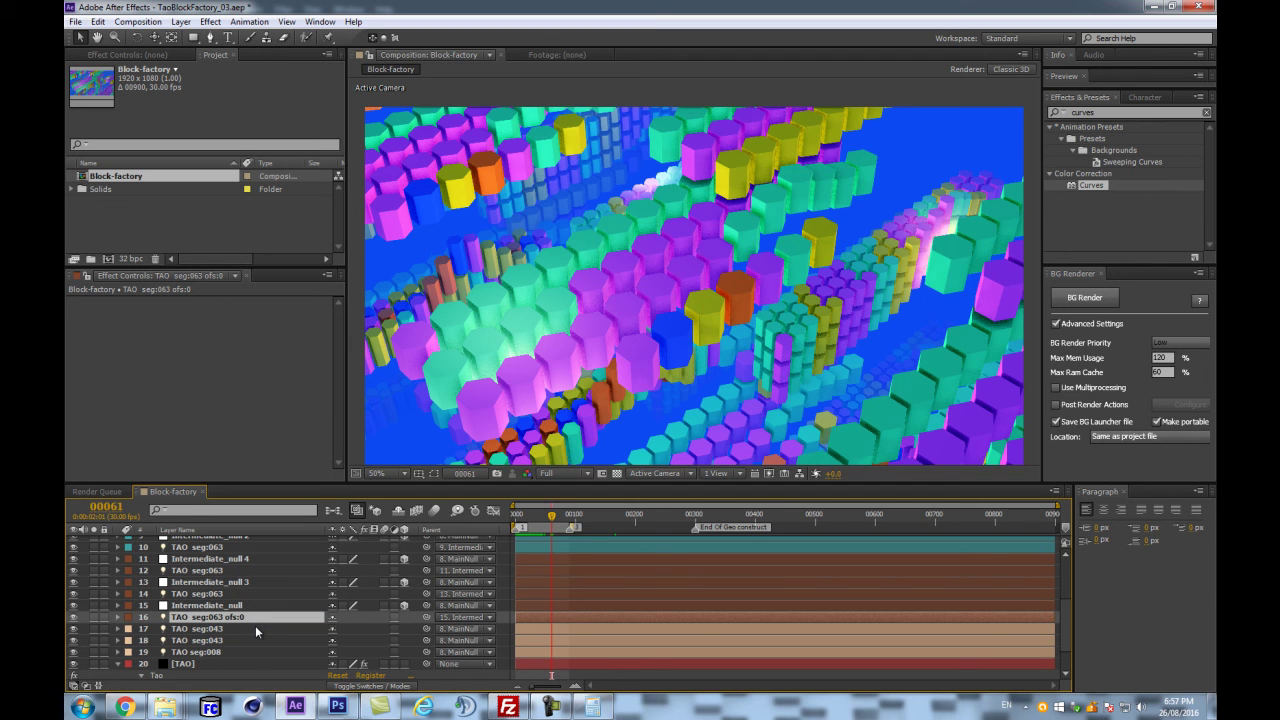
key("Return")
left_click_drag(225, 617, 245, 617)
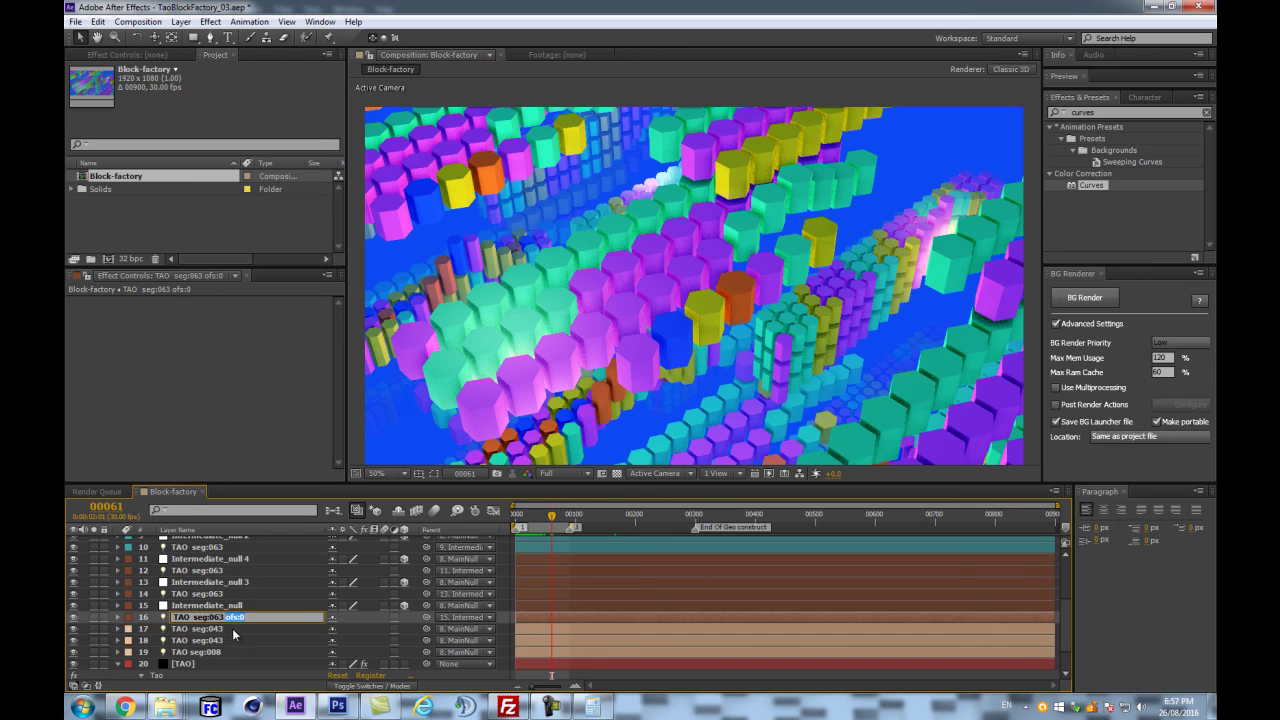
- Try appending "ofs:0" to the names of the two TAO seg:043 lights and the TAO seg:008 light
left_click(233, 631)
left_click(229, 641)
key("Return")
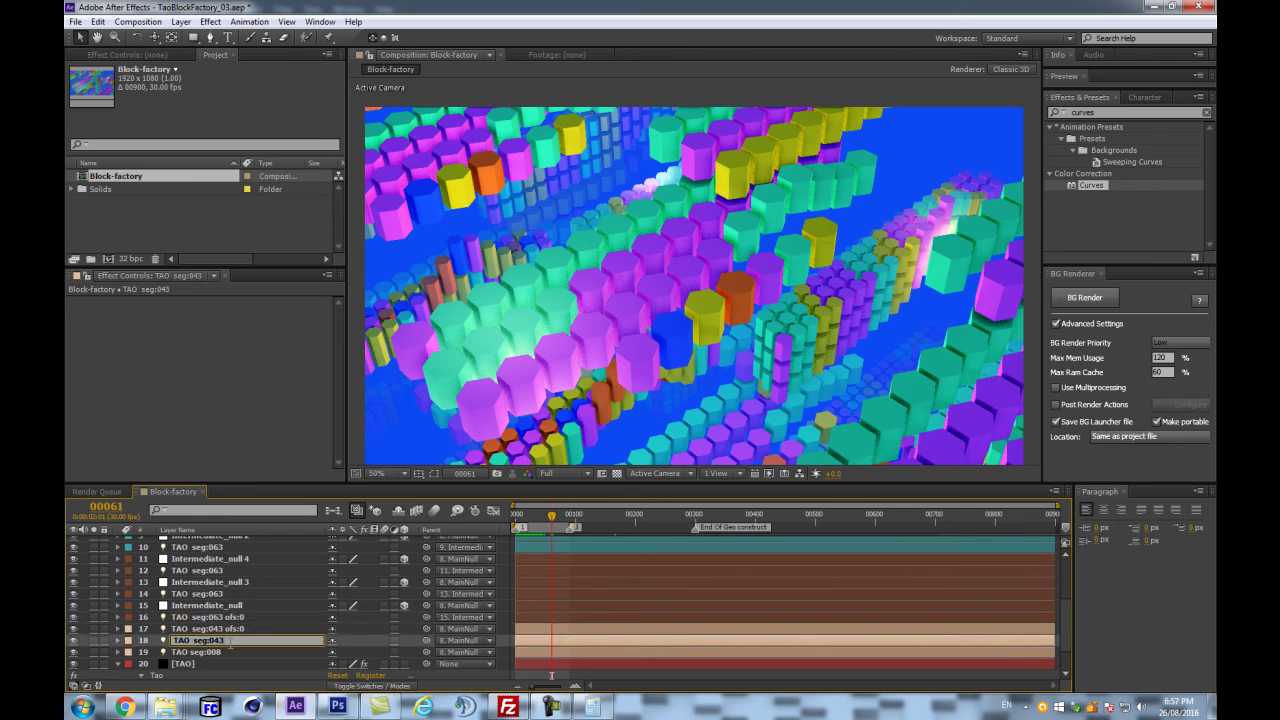
left_click(231, 652)
key("Return")
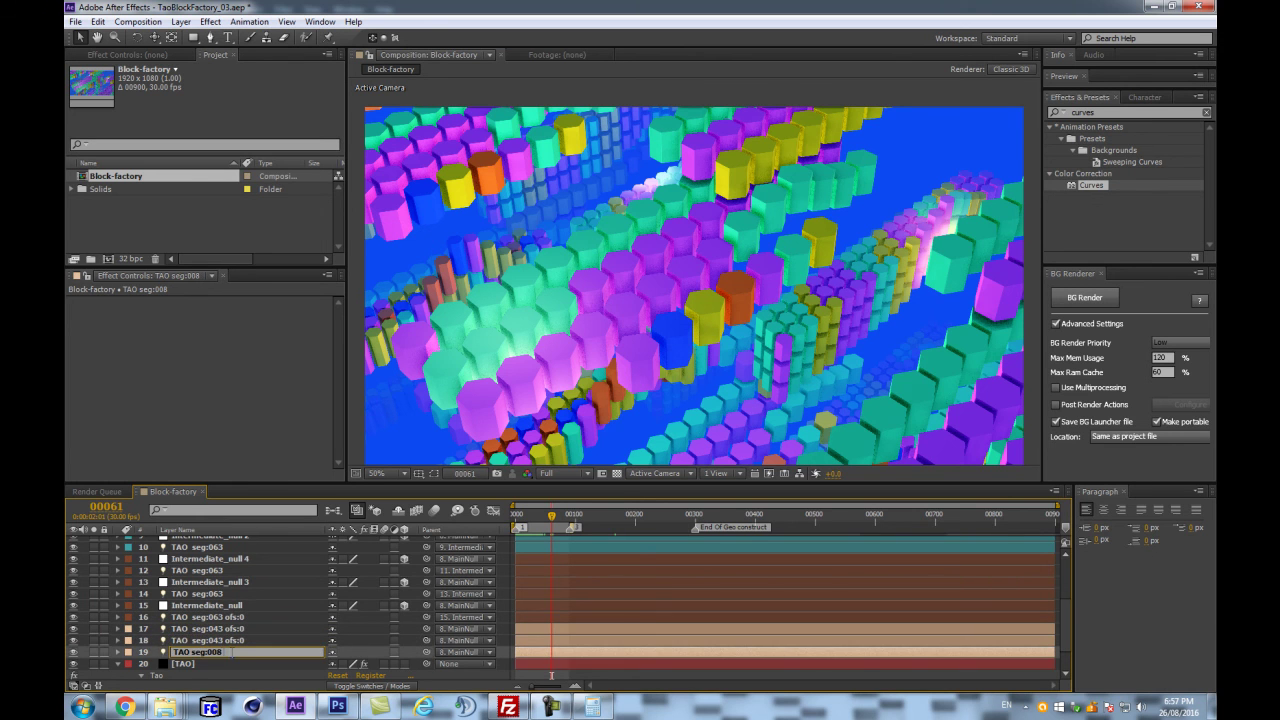
type("ofs:0")
key("Return")
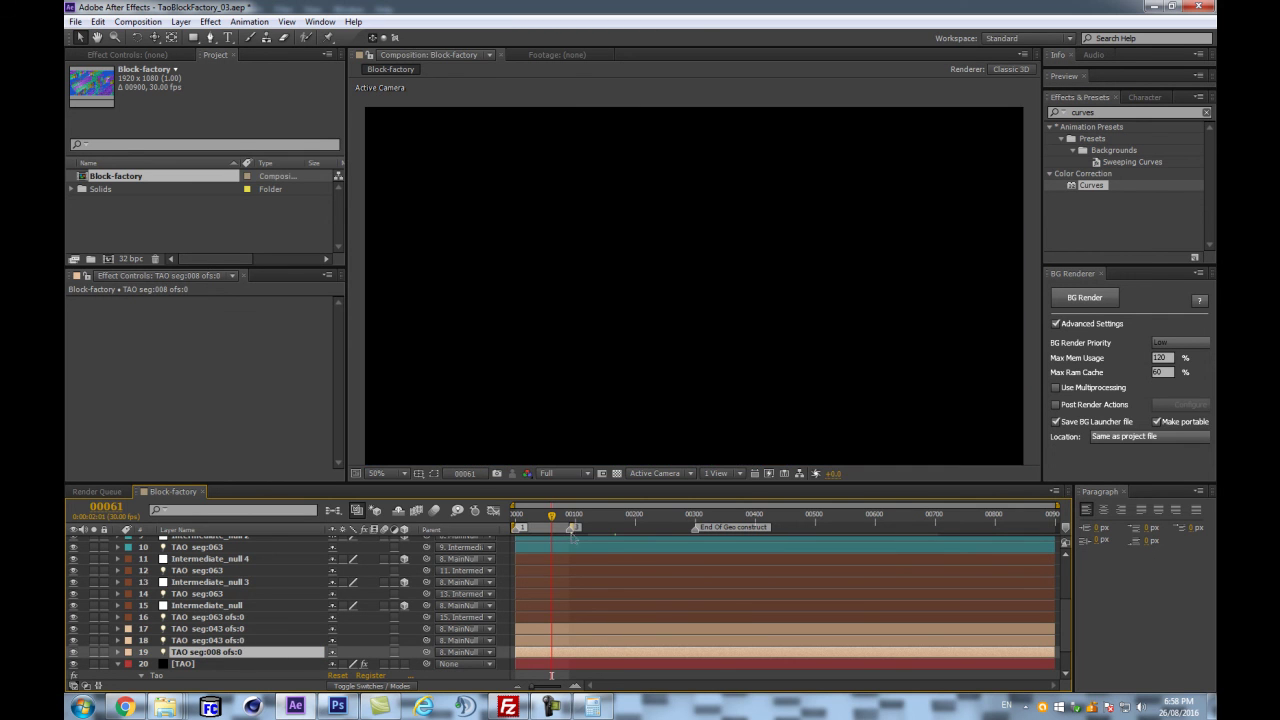
- Check the TAO Offset Animation Sequence settings and rename the light in layer 16 to "TAO seg:063 oas:0"
left_click(270, 640)
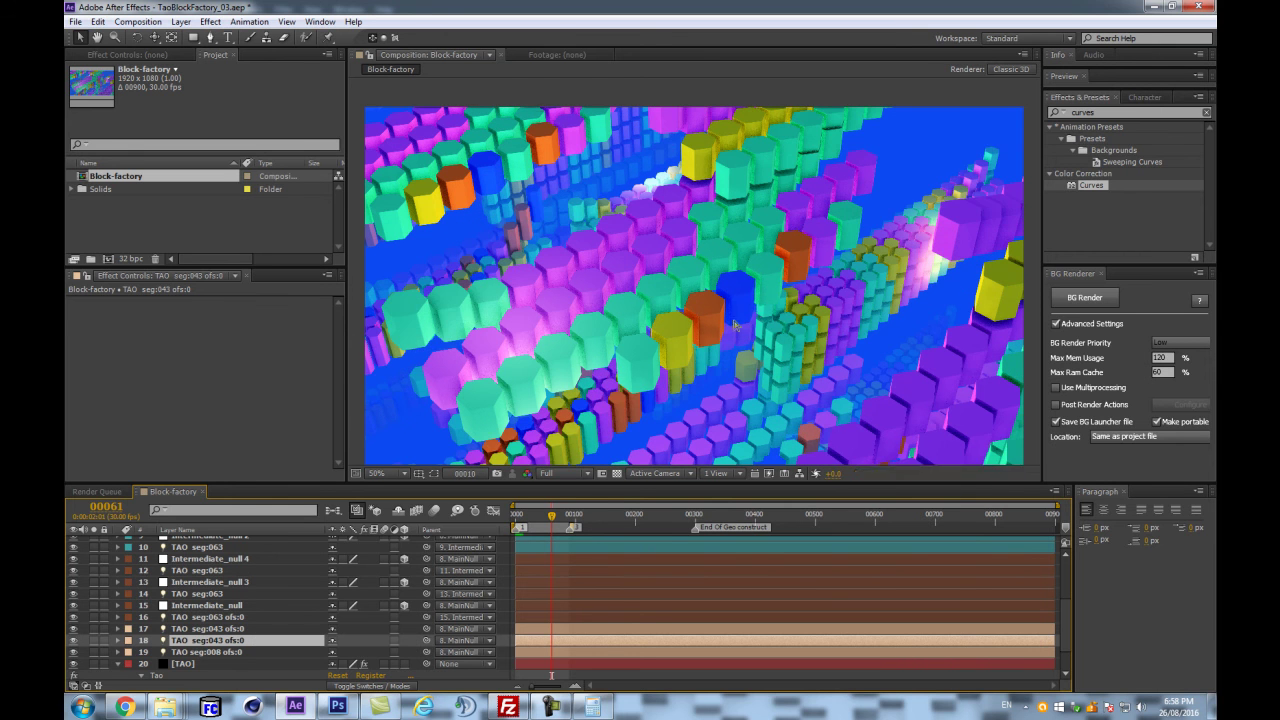
left_click(189, 663)
scroll(213, 385, "down", 5)
scroll(213, 383, "up", 3)
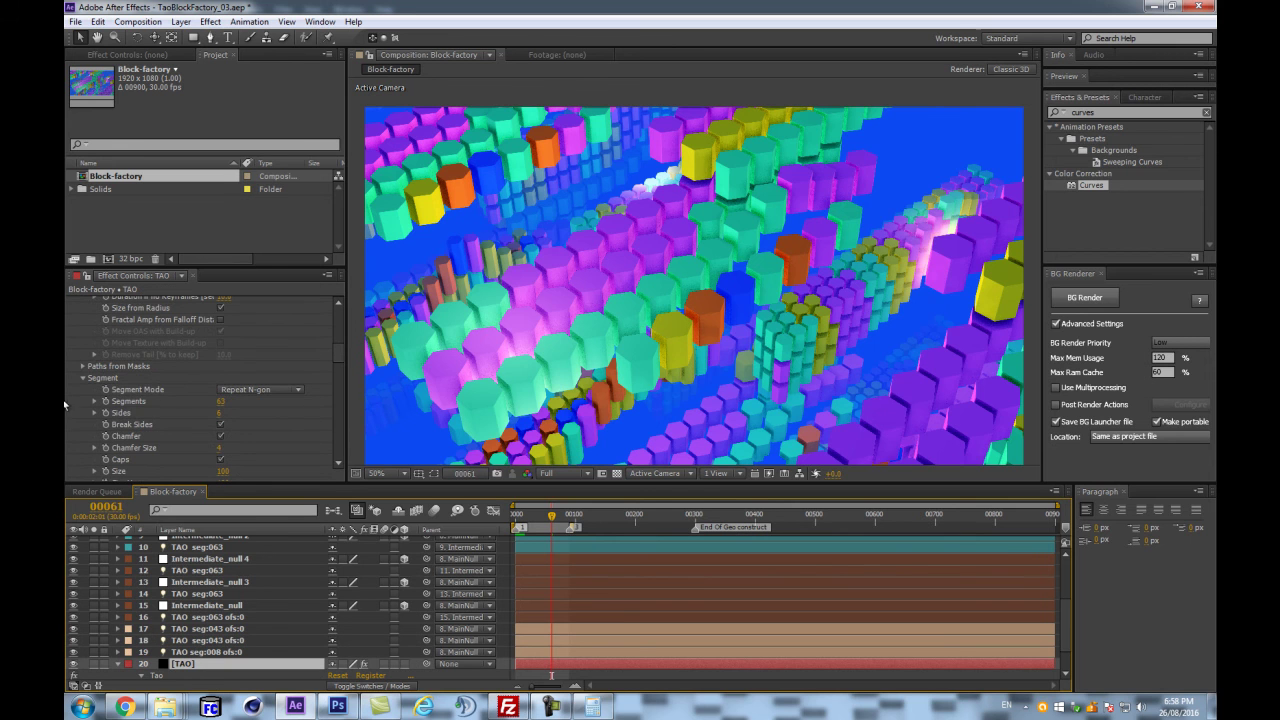
scroll(120, 385, "down", 5)
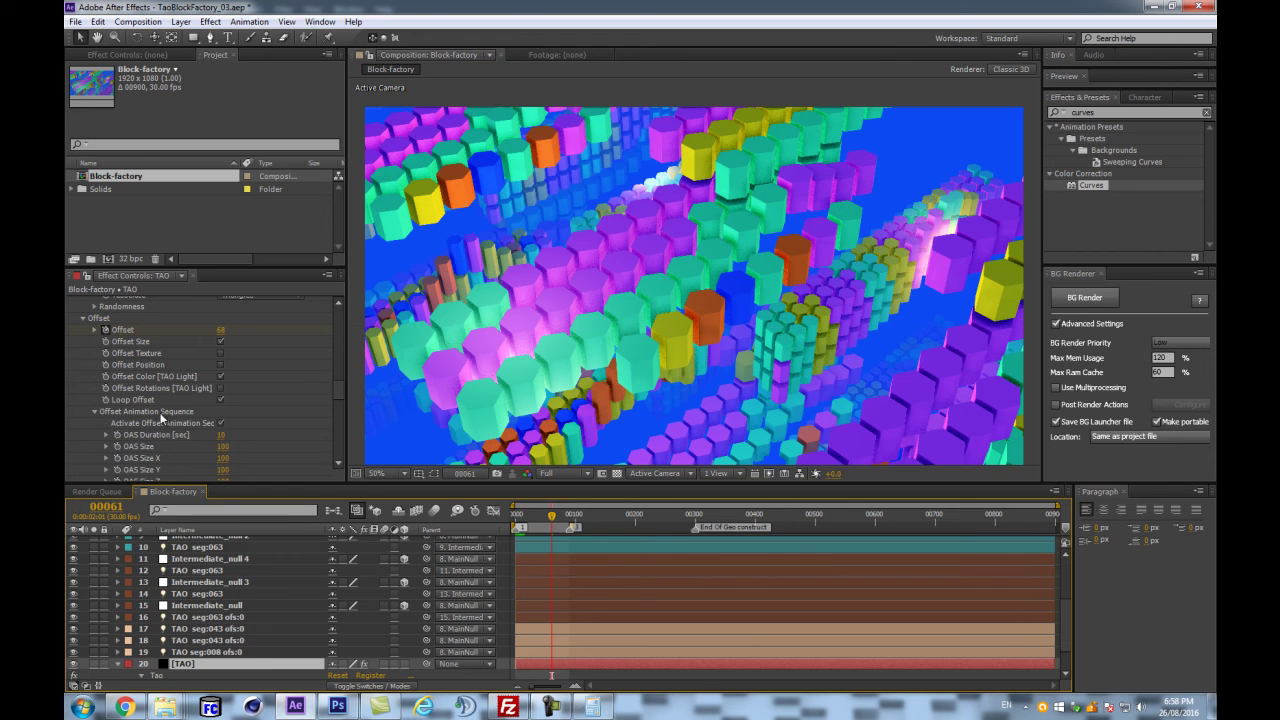
left_click(236, 619)
key("Return")
left_click_drag(225, 618, 286, 606)
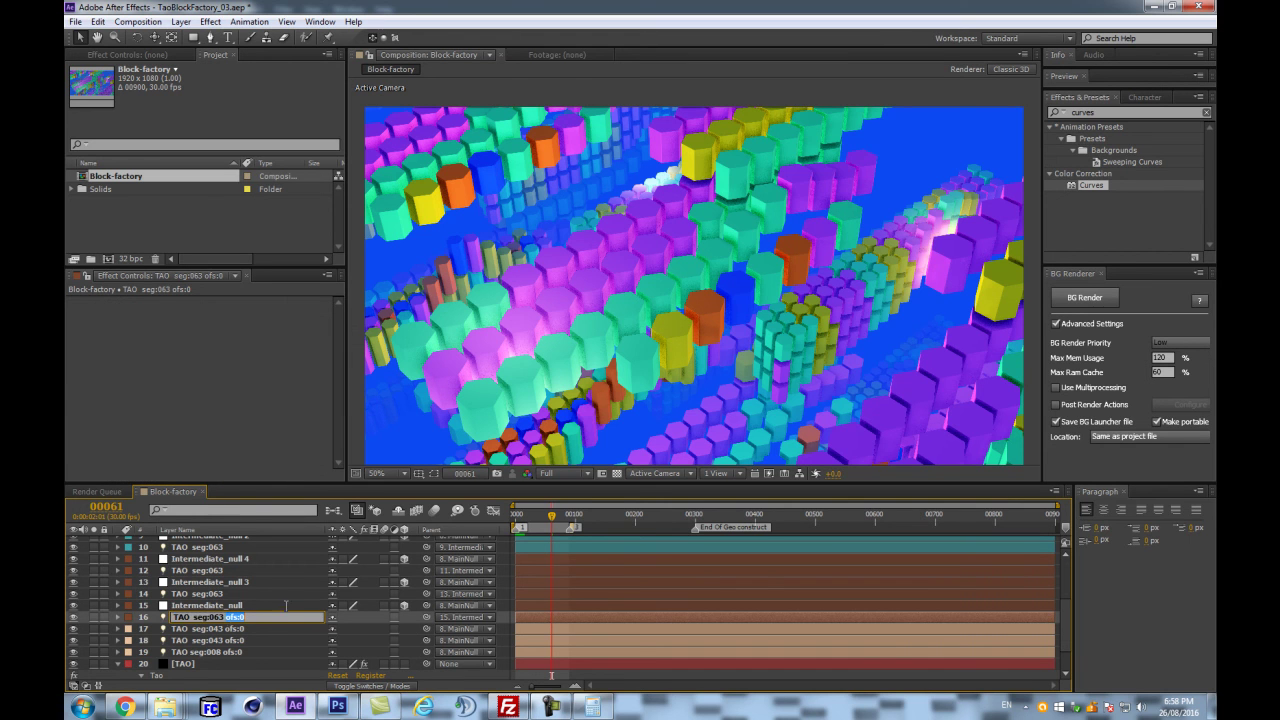
type("oas:0")
key("Return")
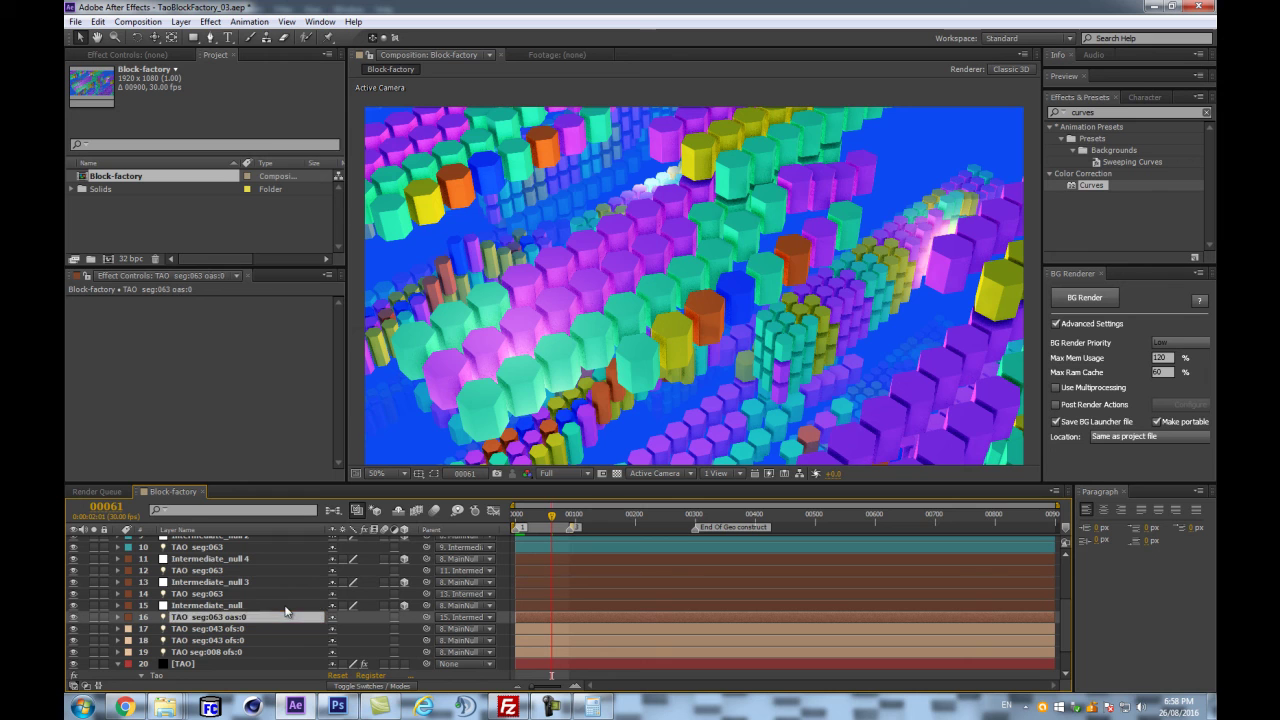
- Rename both TAO seg:043 lights to "TAO seg:043 oas:0"
left_click(213, 629)
key("Return")
double_click(232, 629)
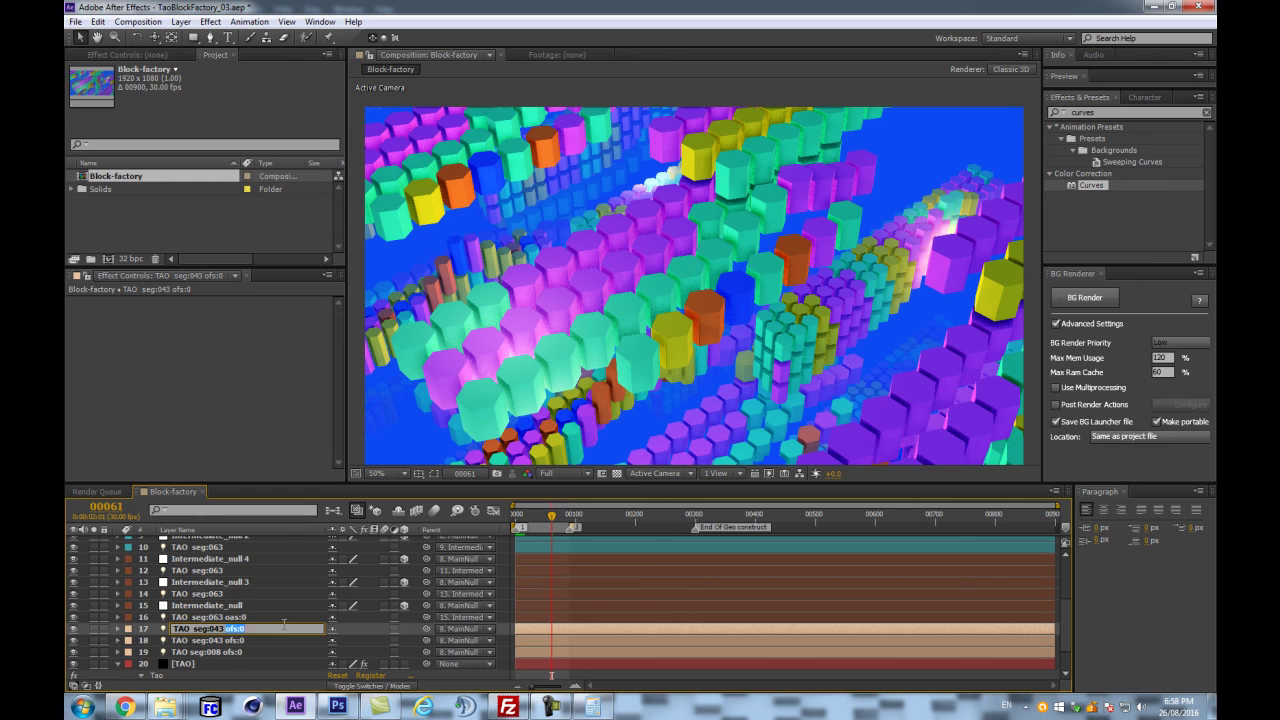
key("Return")
left_click(246, 640)
key("Return")
left_click_drag(226, 640, 274, 639)
type("oas:0")
key("Return")
- Rename the TAO seg:008 light to "TAO seg:008 oas:0"
left_click(228, 651)
key("Return")
double_click(228, 651)
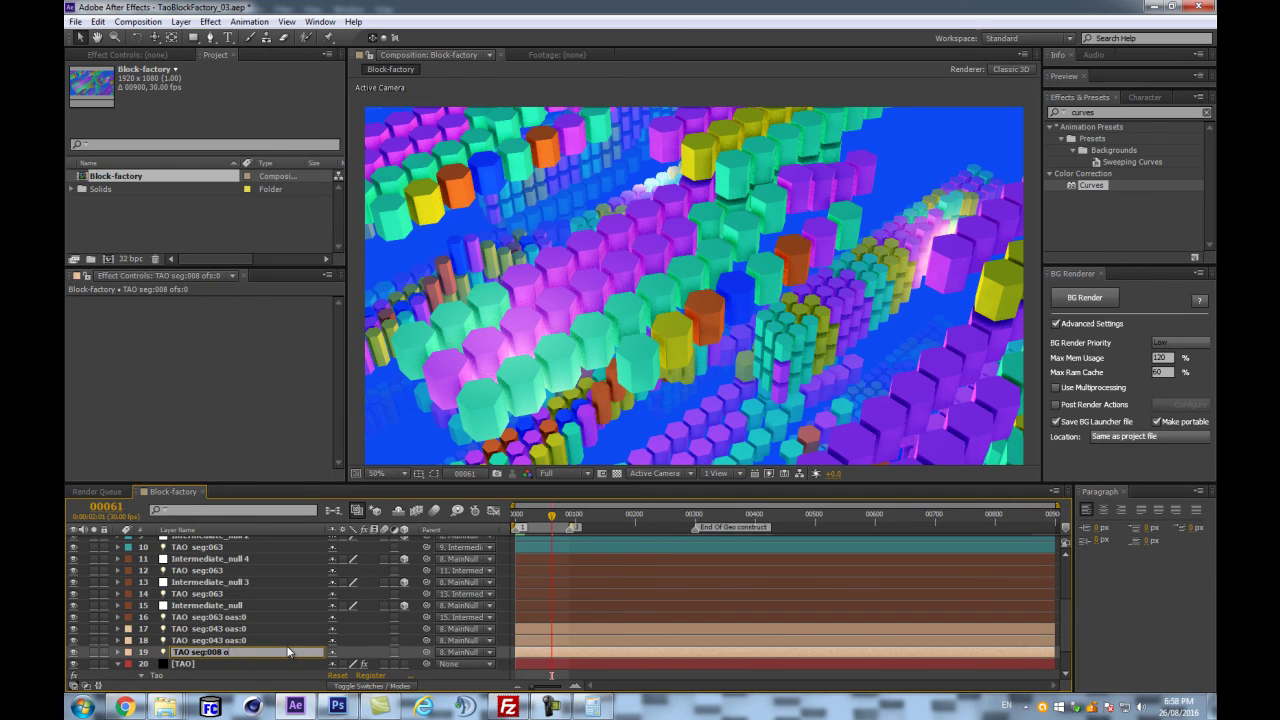
key("Return")
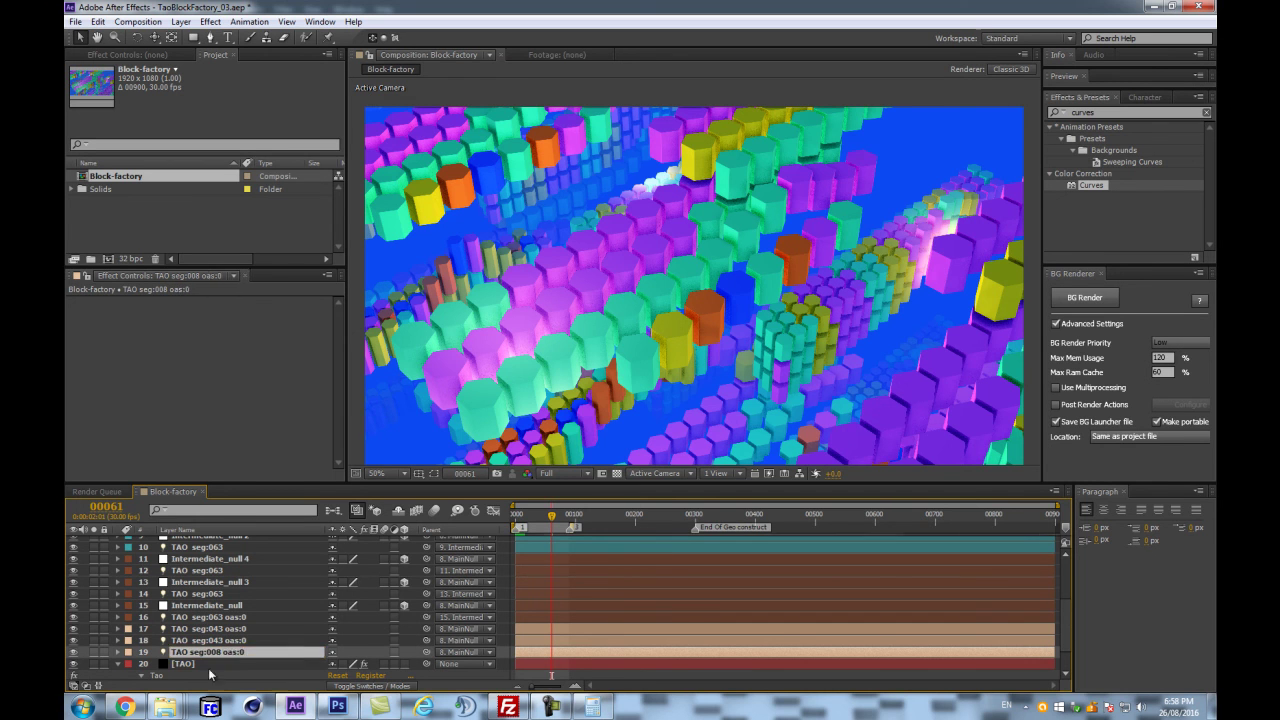
- Examine frame 48, the TAO effect's offset animation and visibility settings, and the whole frame with the renamed lights
left_click(205, 664)
scroll(144, 385, "down", 1)
left_click_drag(338, 340, 336, 373)
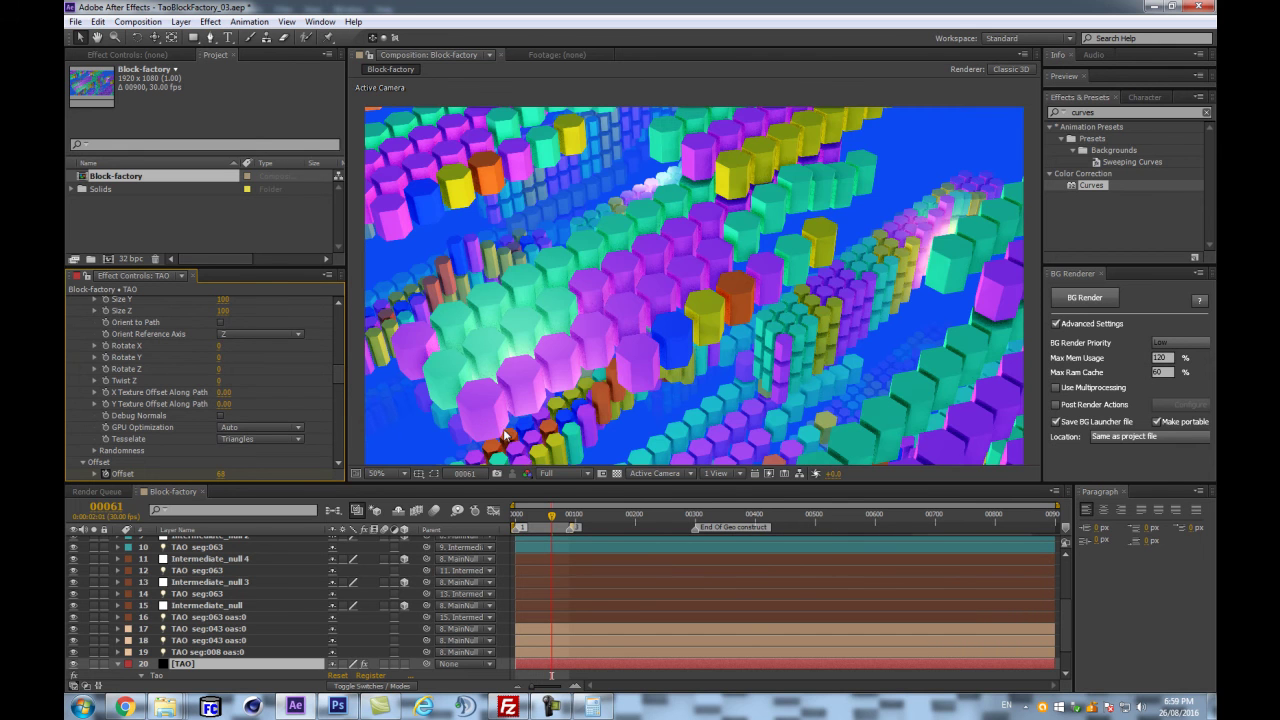
left_click_drag(554, 520, 545, 523)
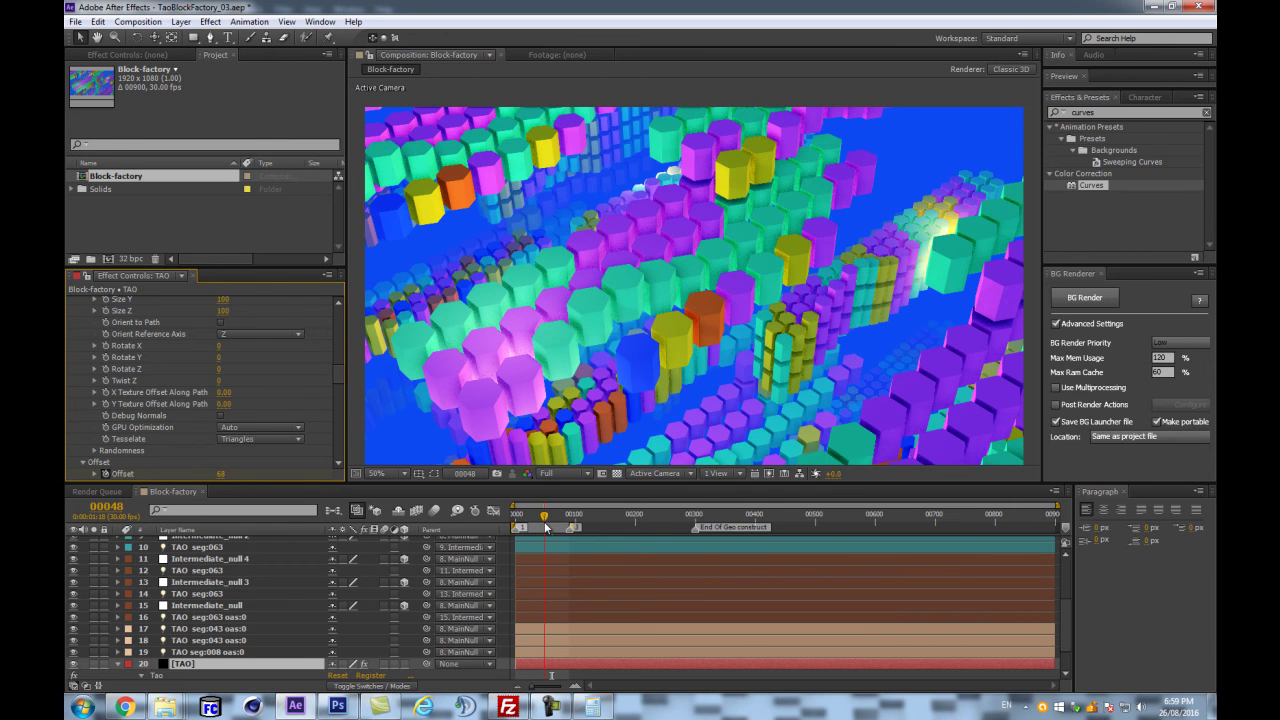
scroll(340, 400, "down", 10)
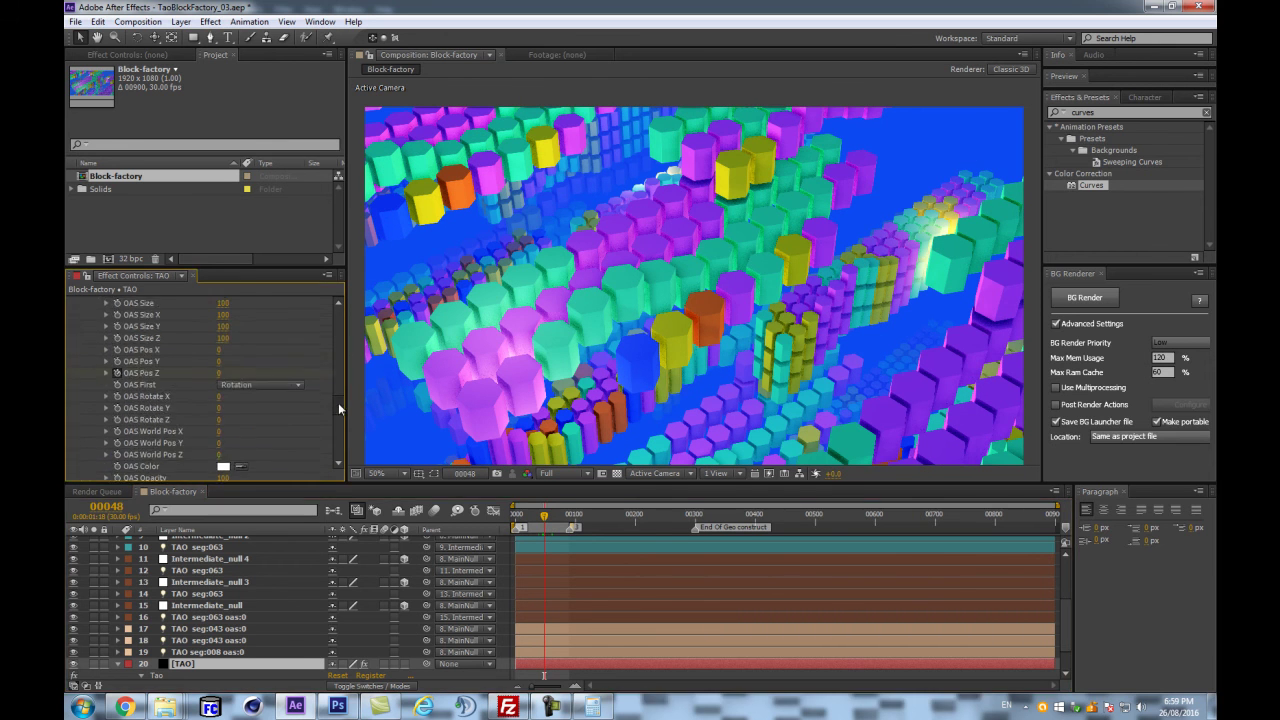
scroll(339, 435, "up", 5)
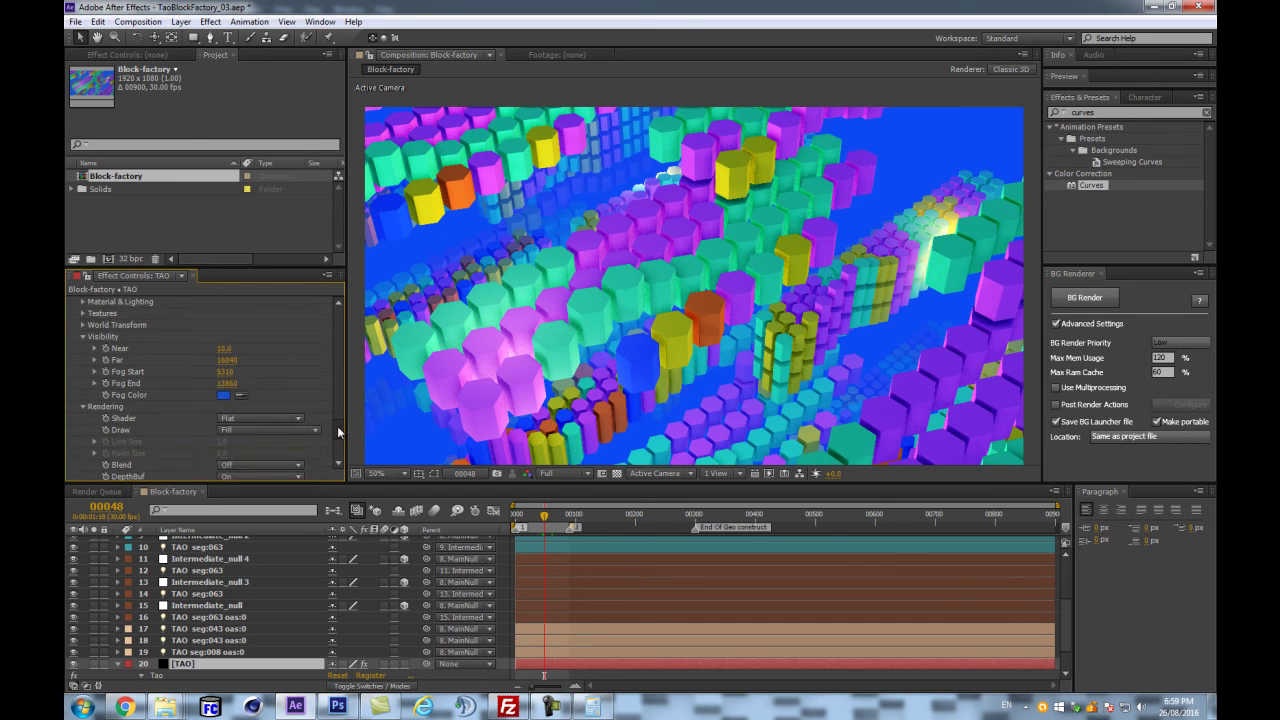
scroll(340, 425, "down", 8)
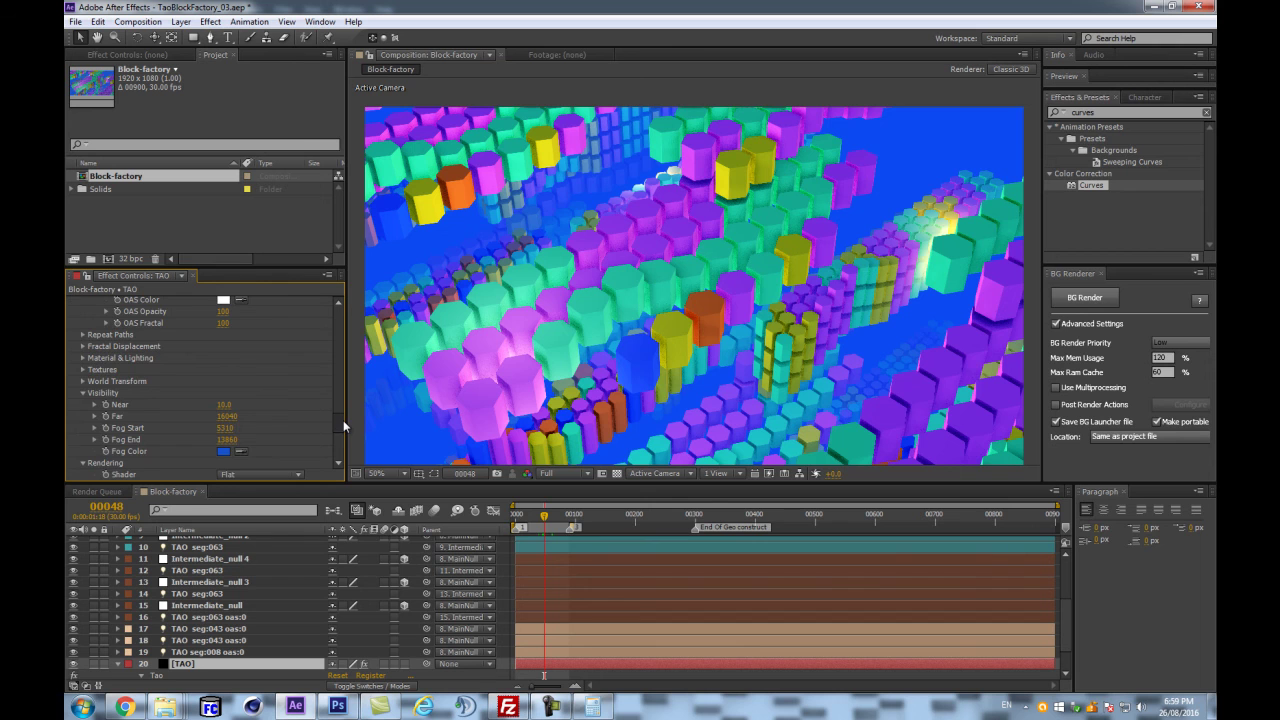
scroll(335, 413, "up", 3)
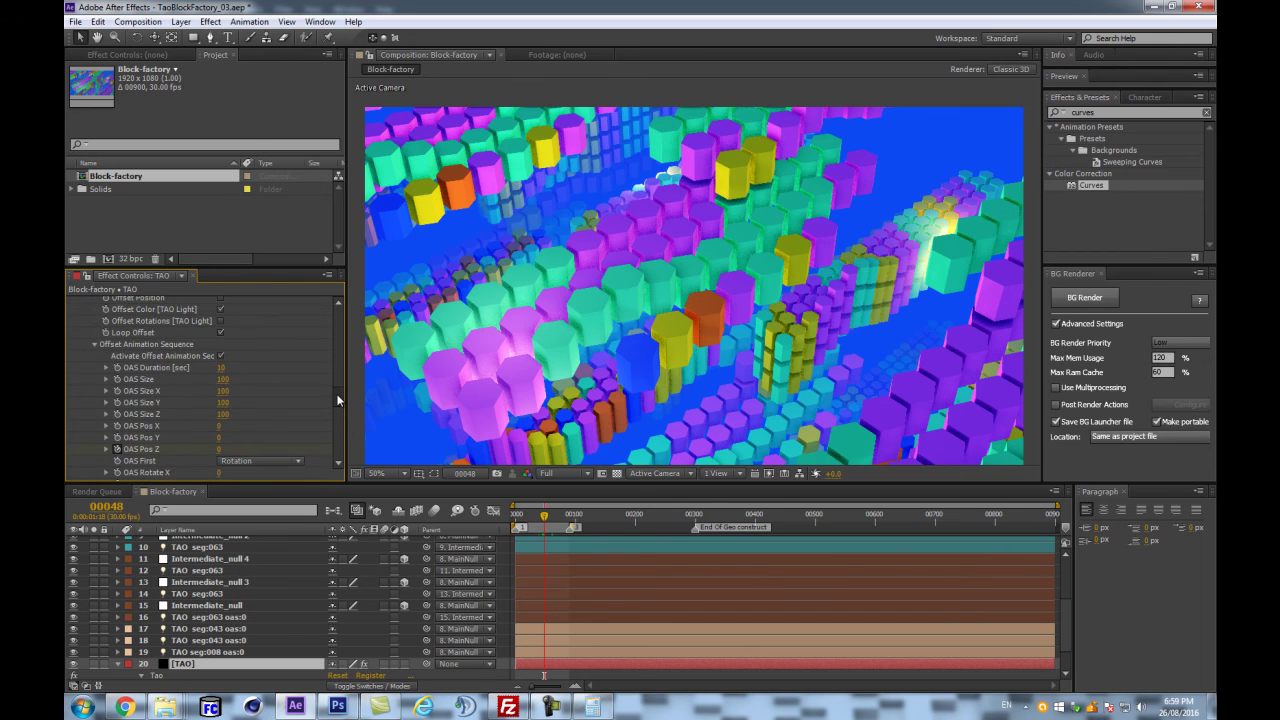
left_click(195, 654)
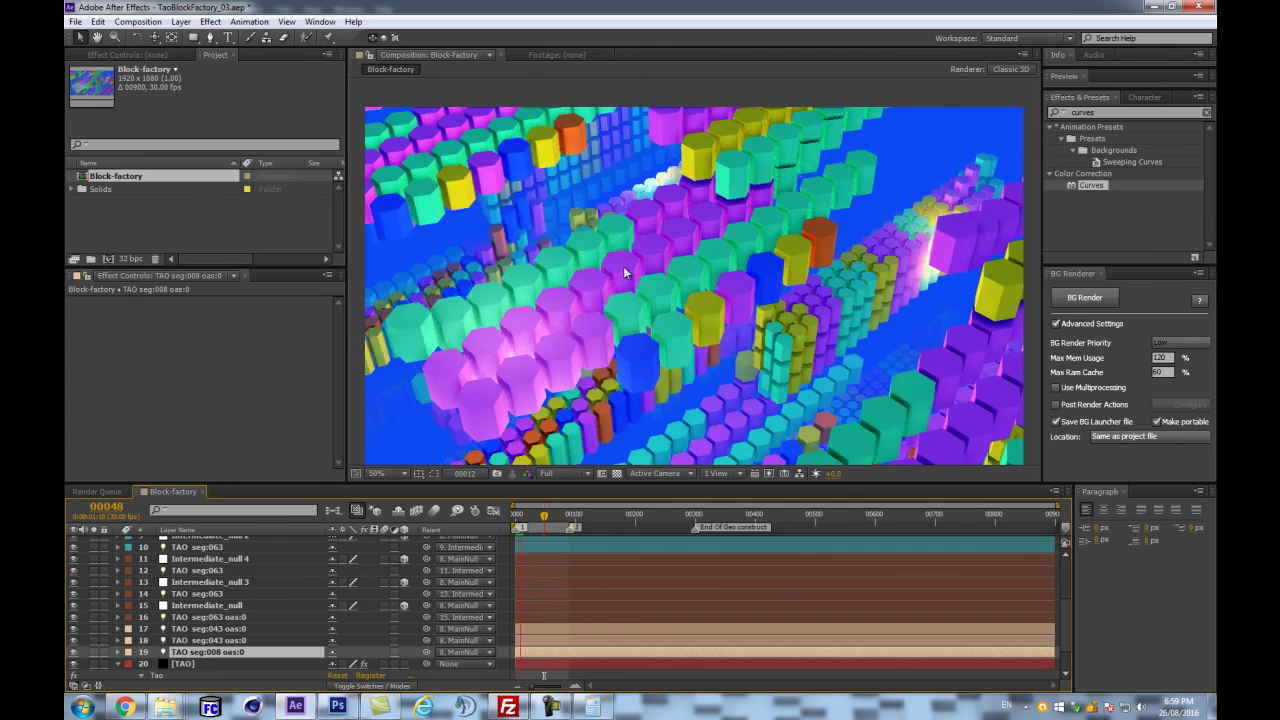
scroll(709, 335, "down", 2)
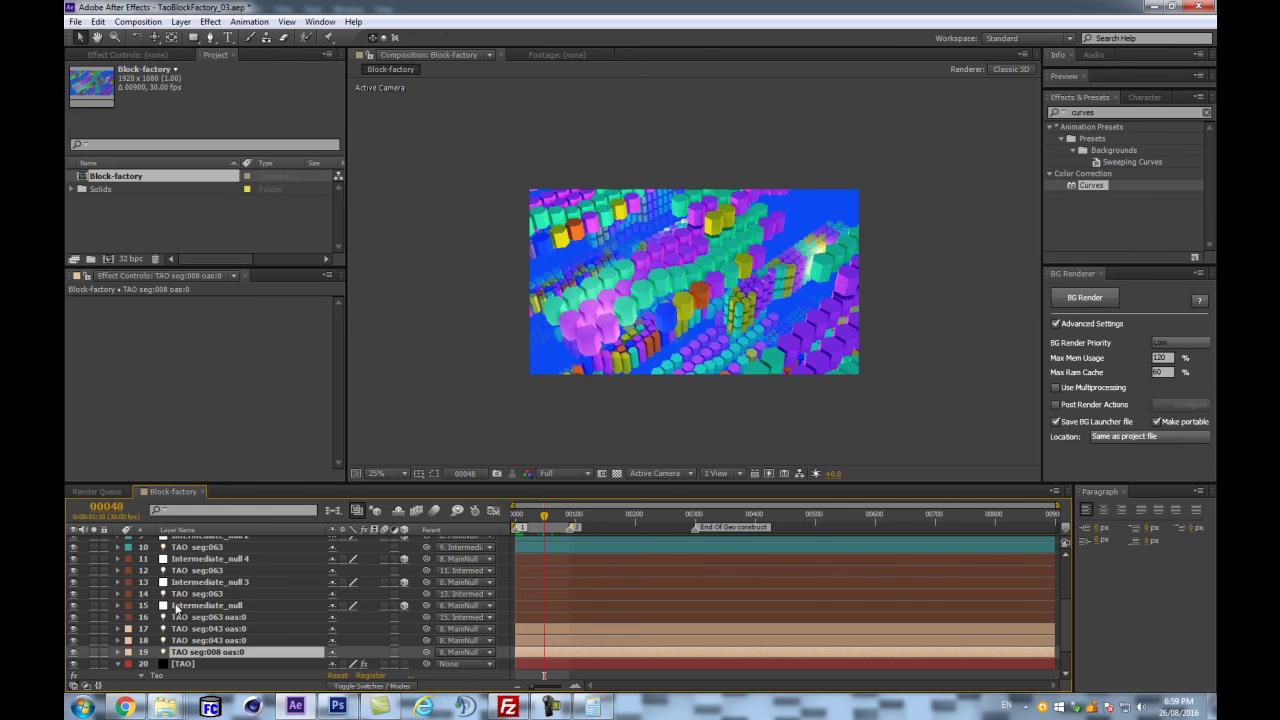
- Collapse the TAO layer's properties and add a new adjustment layer above Adjustment Layer 1
left_click(127, 664)
left_click(119, 665)
scroll(218, 588, "up", 3)
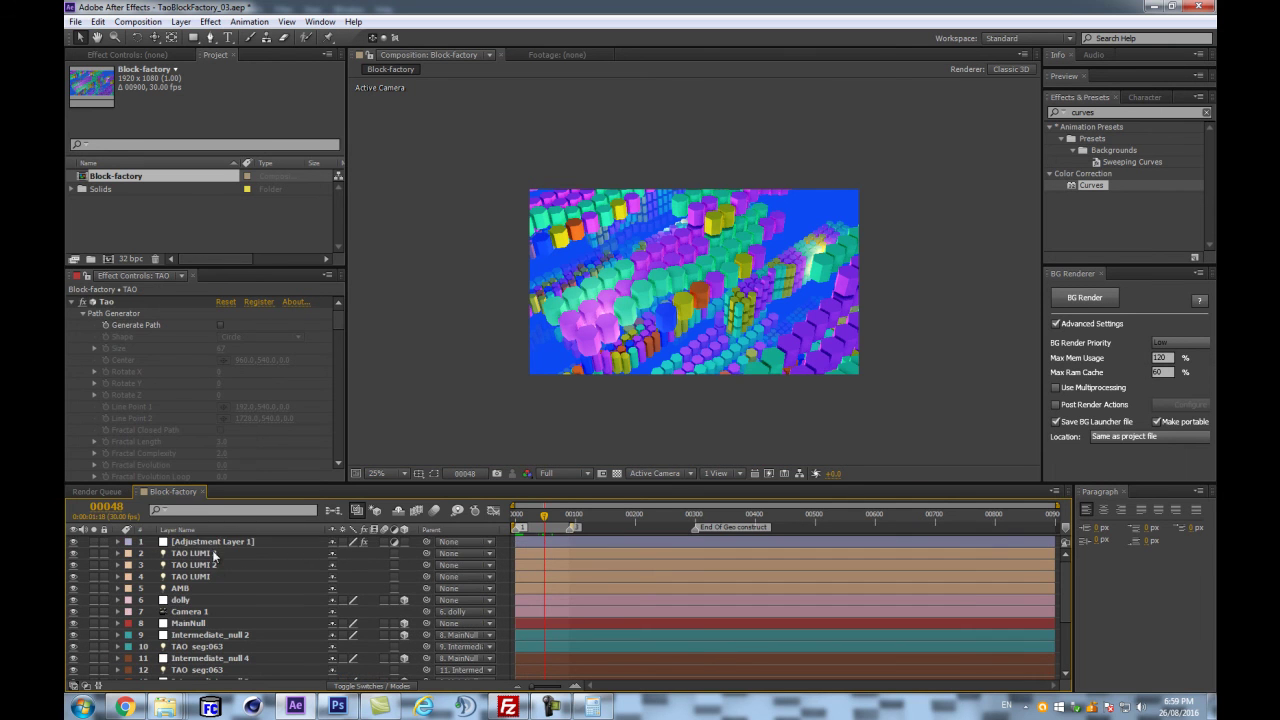
left_click(213, 544)
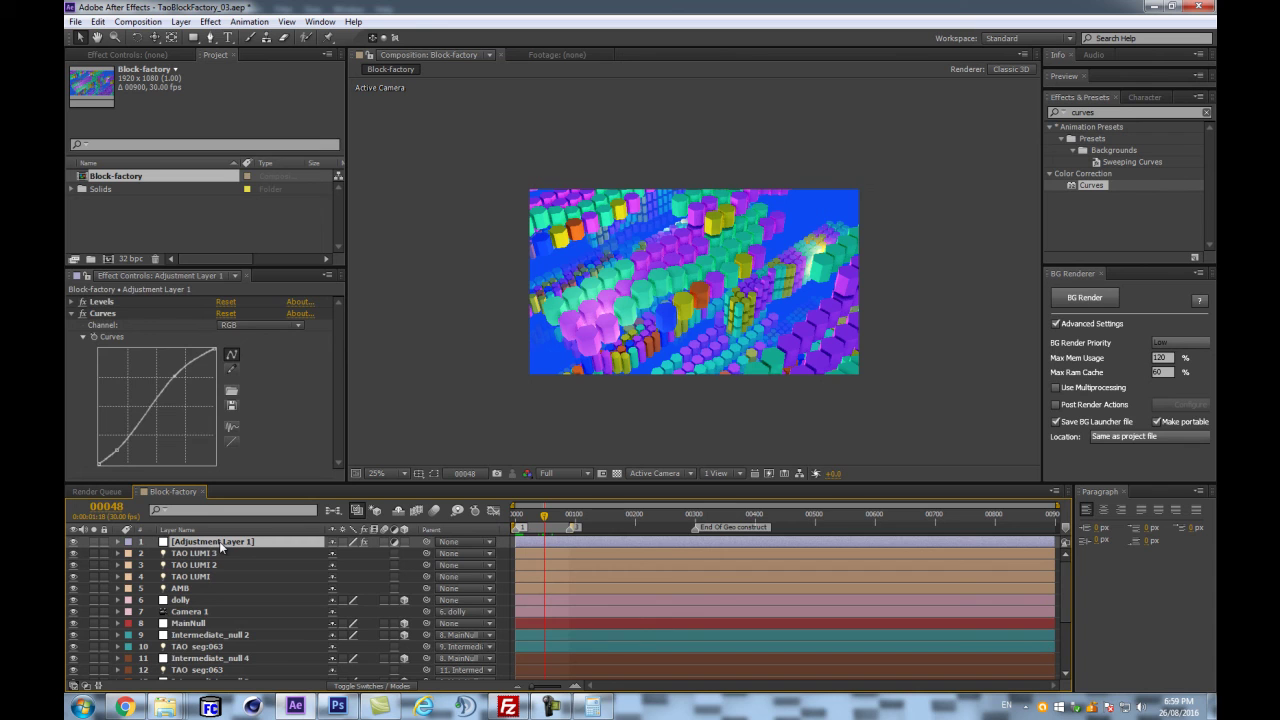
key("ctrl+alt+y")
- Apply the Tint effect to the new adjustment layer and set Amount to Tint to 33%
left_click(1112, 108)
type("tint")
left_click_drag(1078, 186, 189, 343)
key("period")
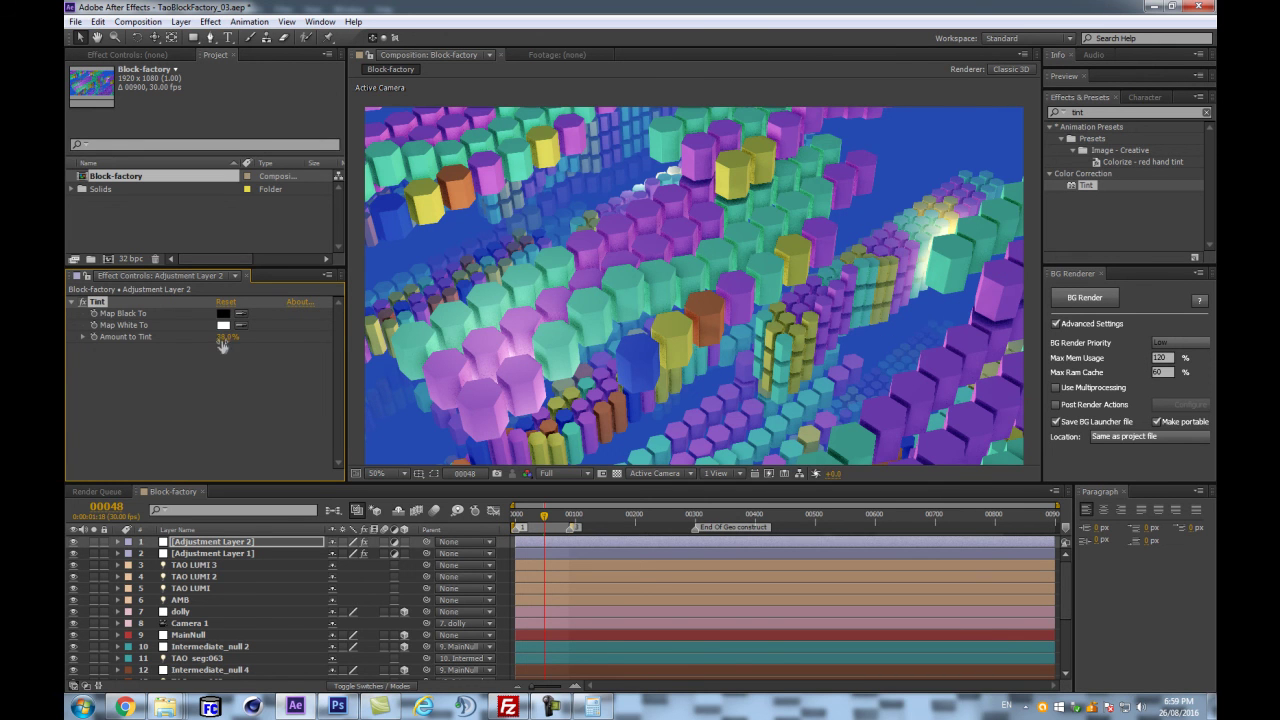
left_click_drag(214, 343, 212, 343)
- Add Curves below Tint on Adjustment Layer 2 and raise the RGB midtones to brighten the image
left_click(1100, 113)
type("curves")
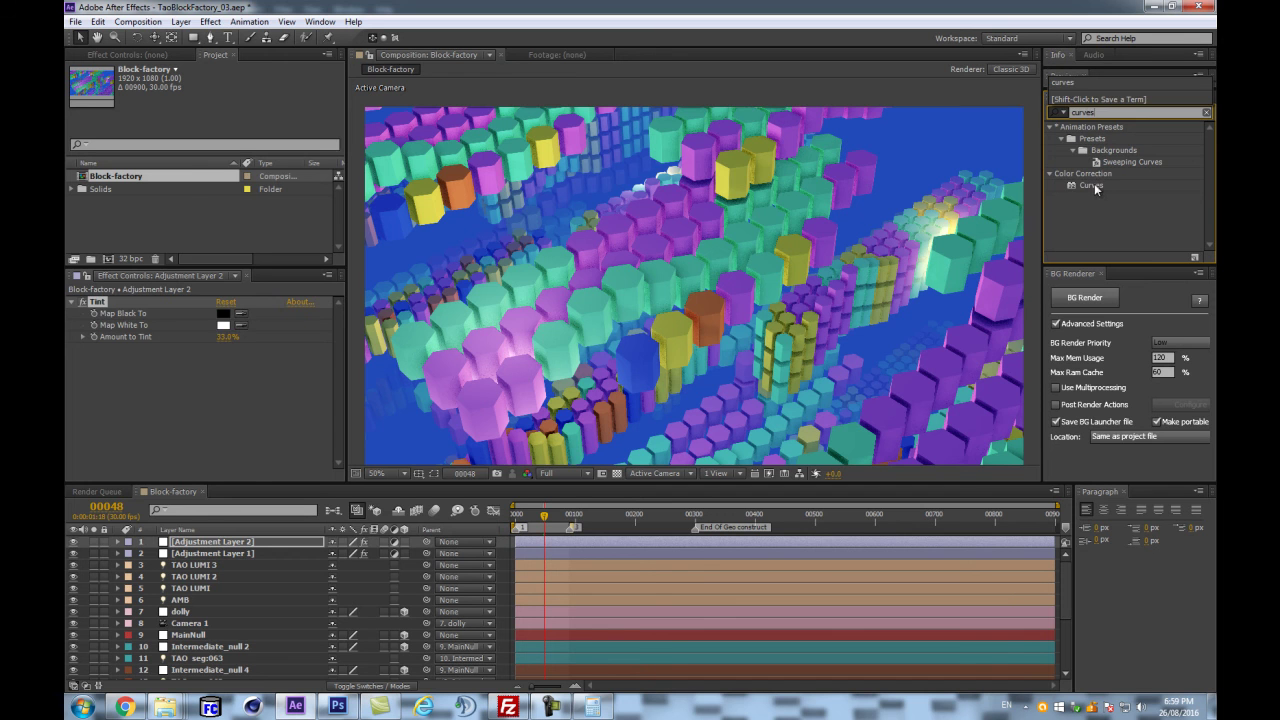
left_click_drag(1096, 188, 220, 435)
left_click_drag(170, 397, 151, 385)
left_click_drag(117, 441, 112, 445)
scroll(620, 335, "down", 2)
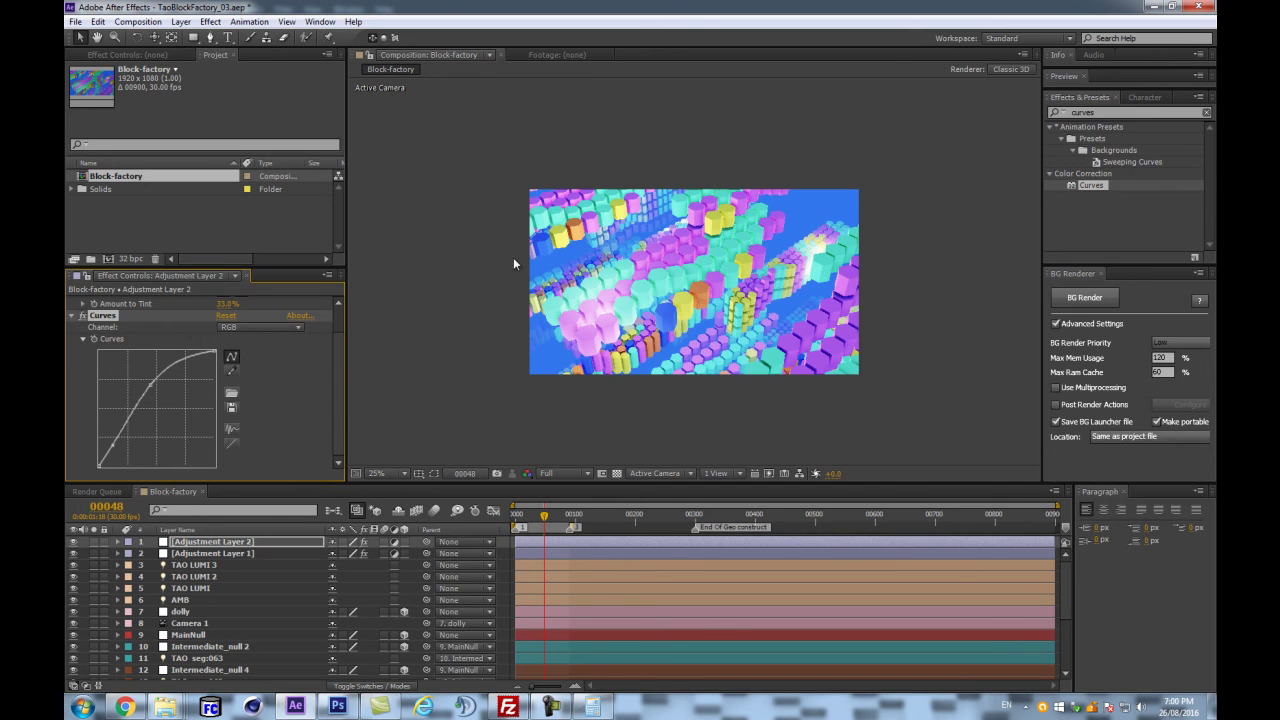
scroll(636, 448, "up", 2)
scroll(664, 416, "down", 2)
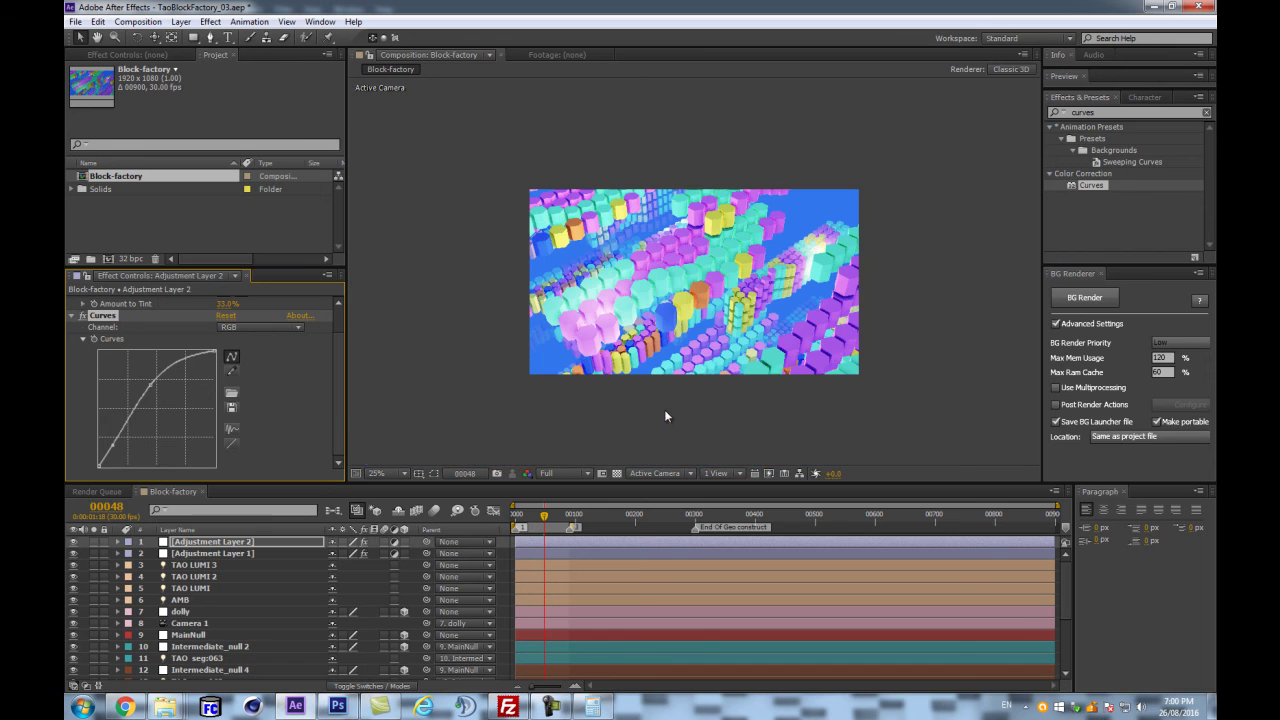
- Add another adjustment layer on top and darken the whole image strongly with Curves by lowering the white point and midtones
left_click(191, 543)
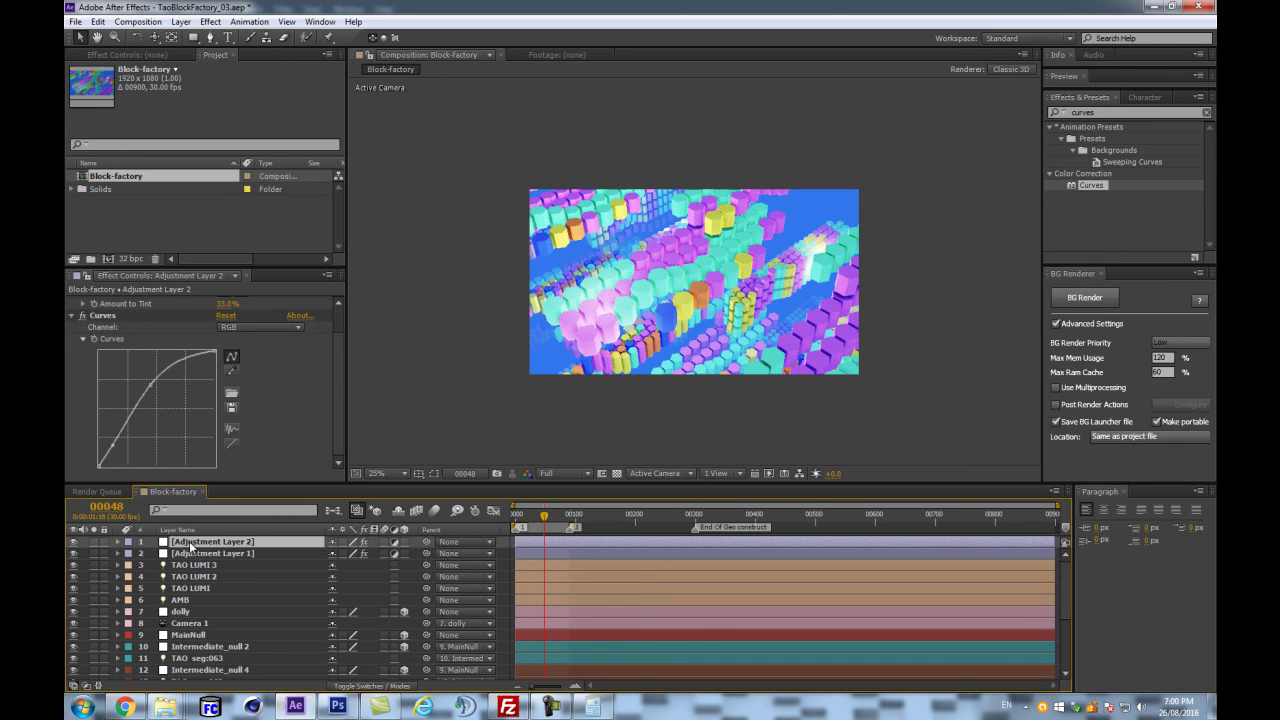
key("ctrl+alt+y")
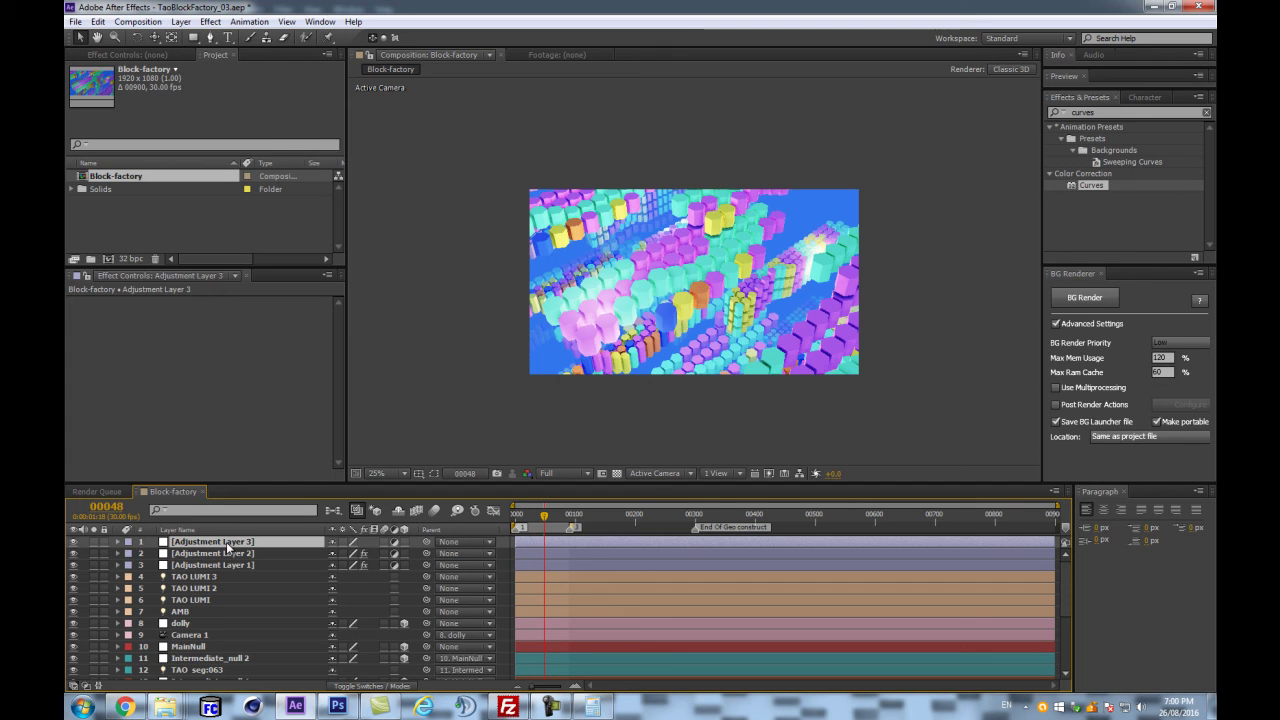
left_click_drag(1090, 187, 220, 542)
left_click_drag(212, 338, 249, 431)
left_click_drag(161, 439, 163, 443)
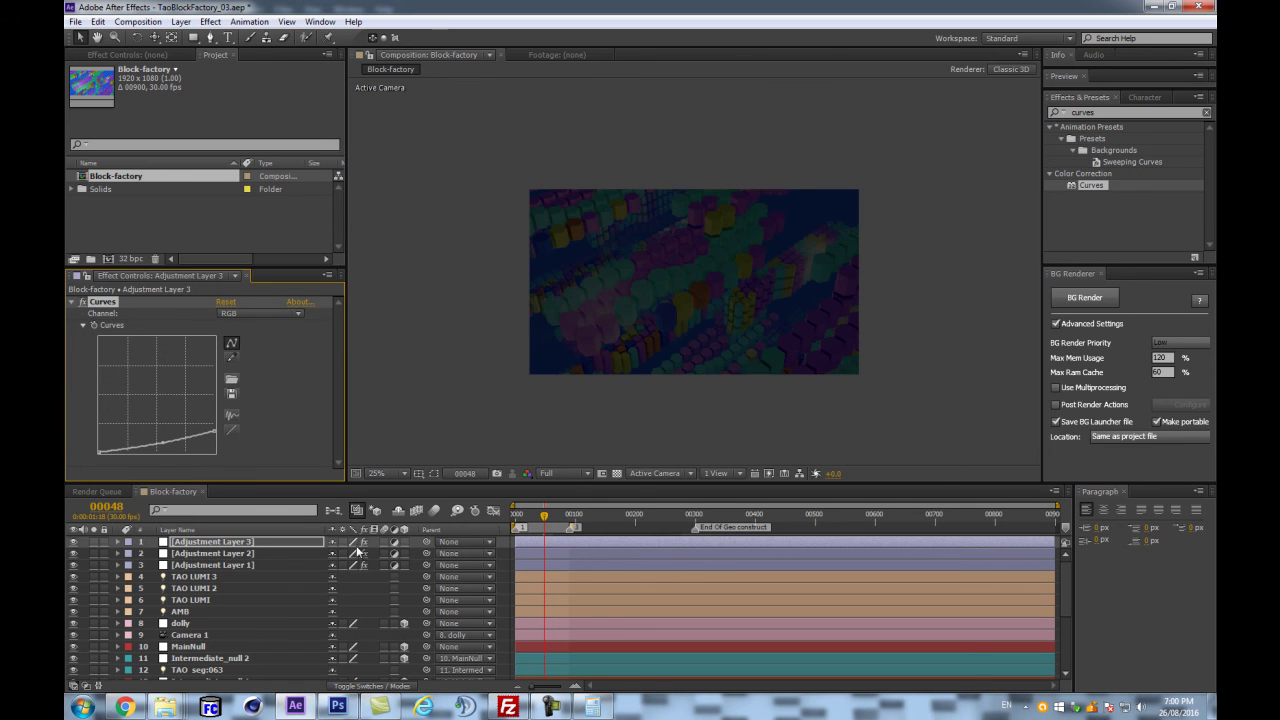
- Set the blending mode of Adjustment Layer 3 to Color Burn
left_click(285, 546)
key("F4")
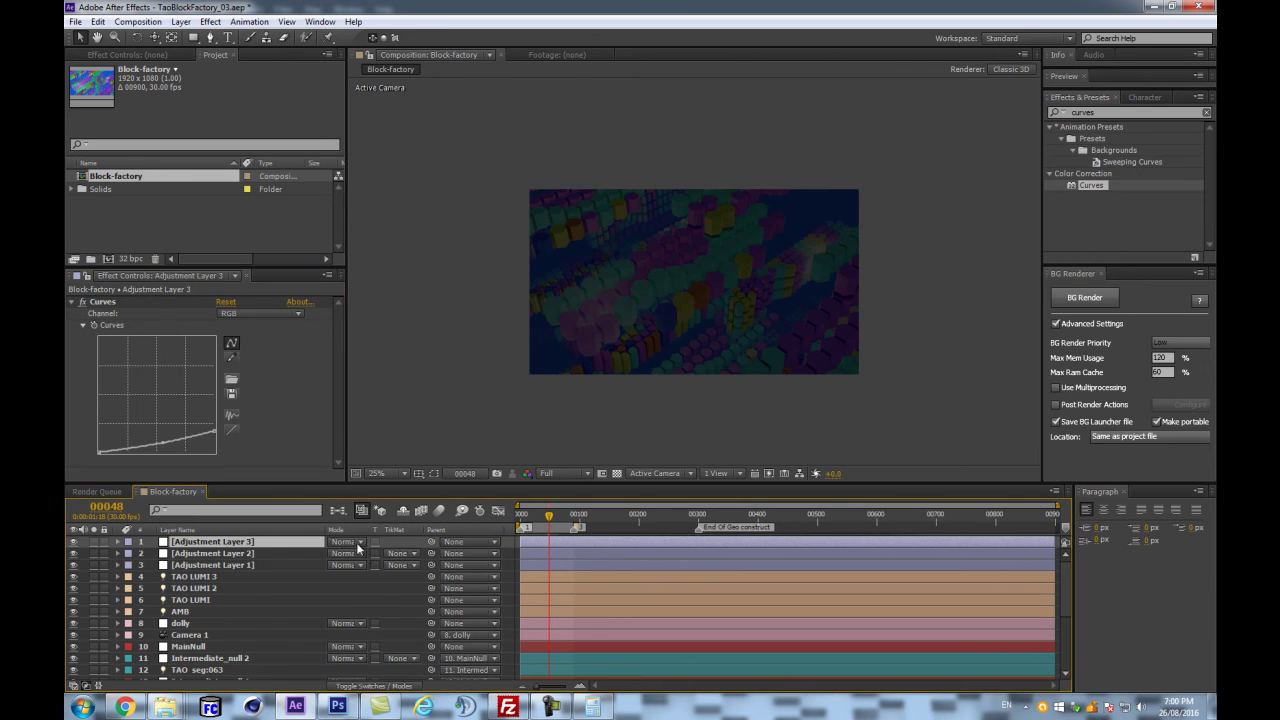
left_click(362, 545)
left_click(426, 167)
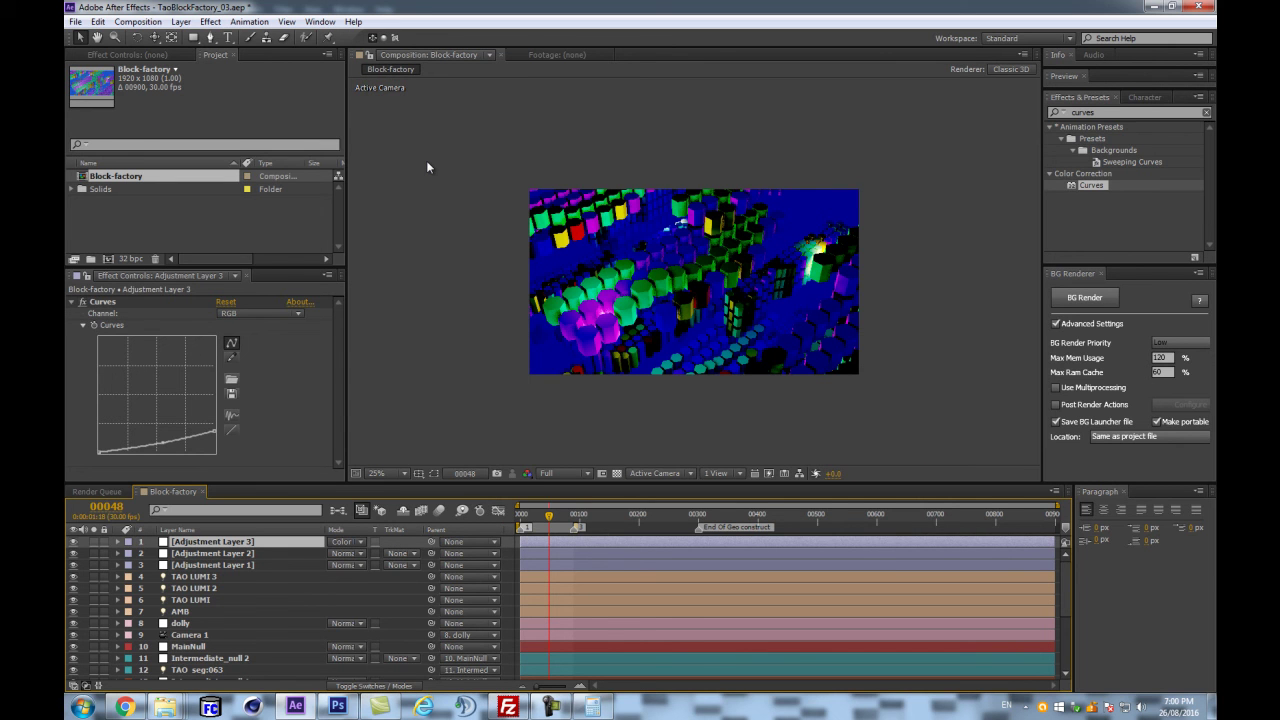
- Add a full-frame ellipse mask to Adjustment Layer 3 and invert it so the darkening affects only the corners
left_click(194, 40)
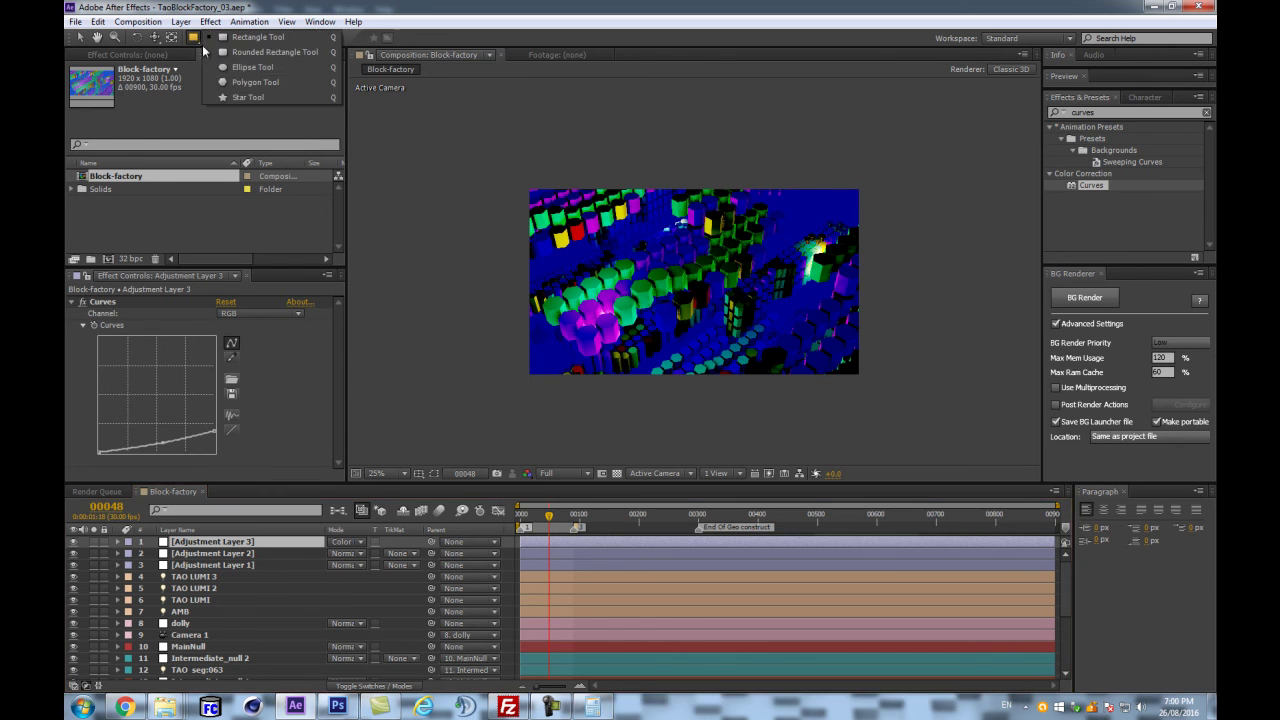
left_click(252, 67)
double_click(194, 37)
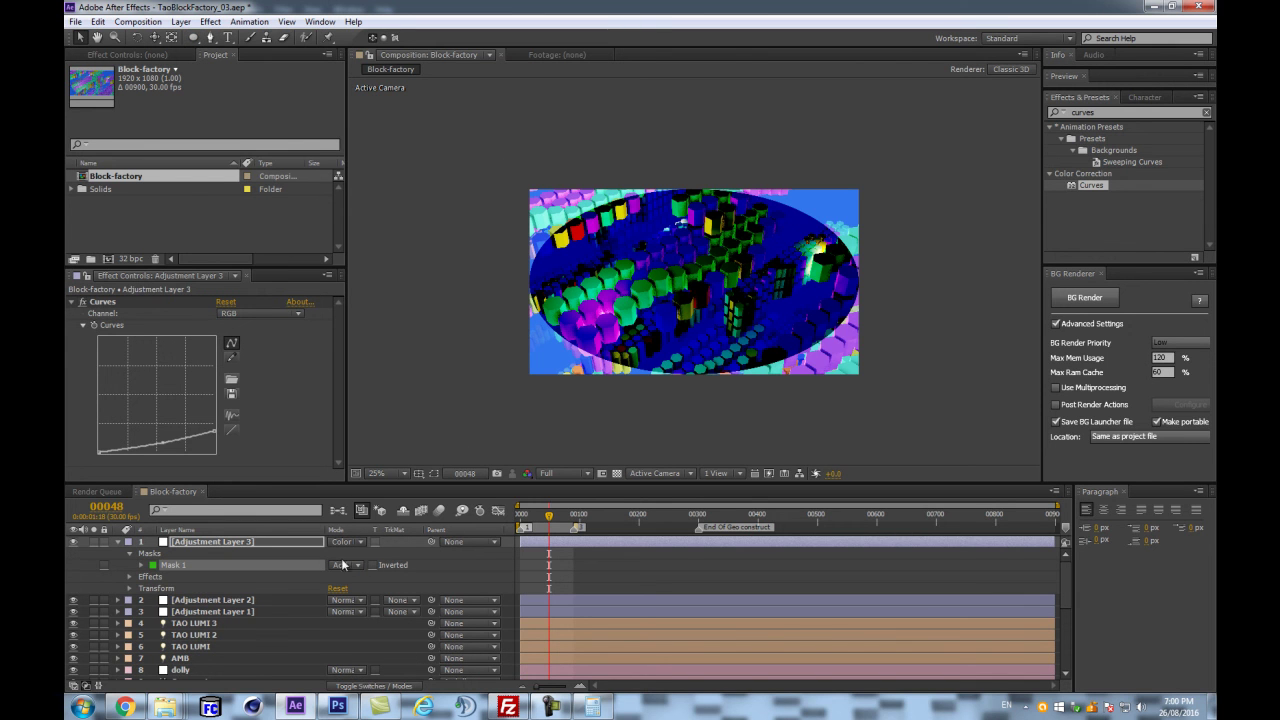
left_click(372, 566)
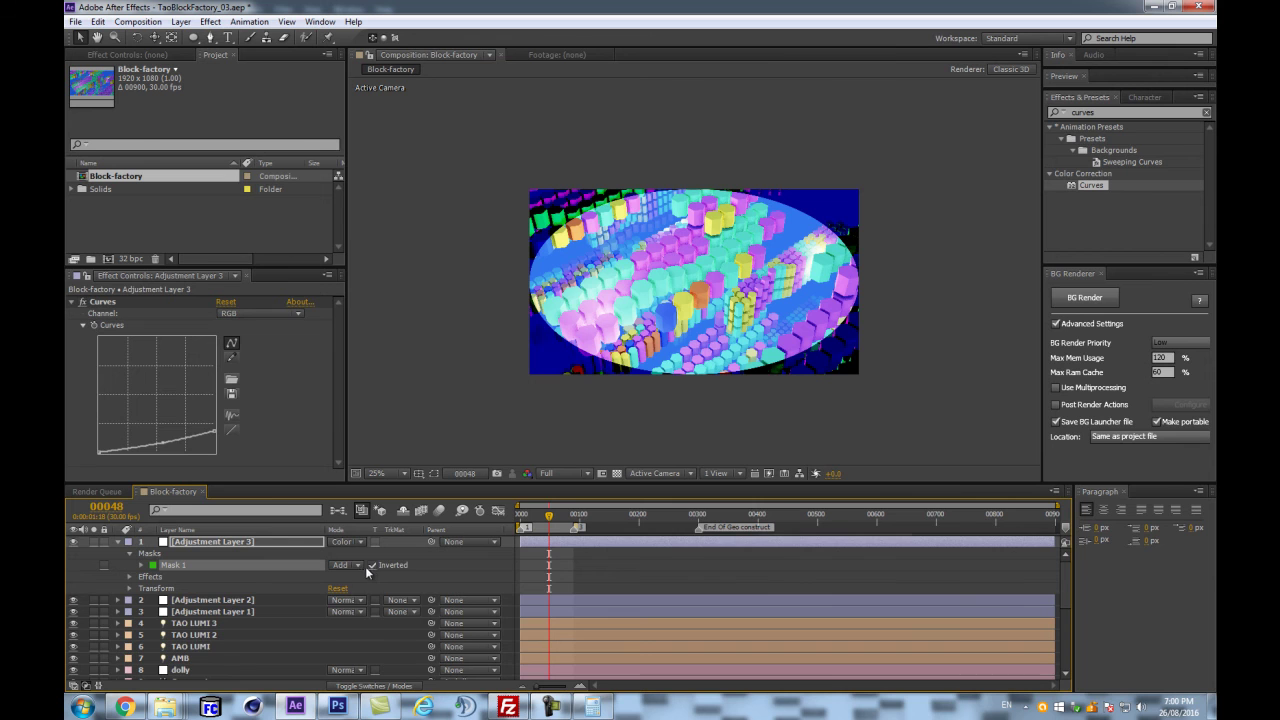
- Set the ellipse mask's feather to 520 pixels and expansion to 140 pixels, then compare the image with the vignette off and on
key("u")
key("m")
key("m")
left_click_drag(362, 577, 729, 535)
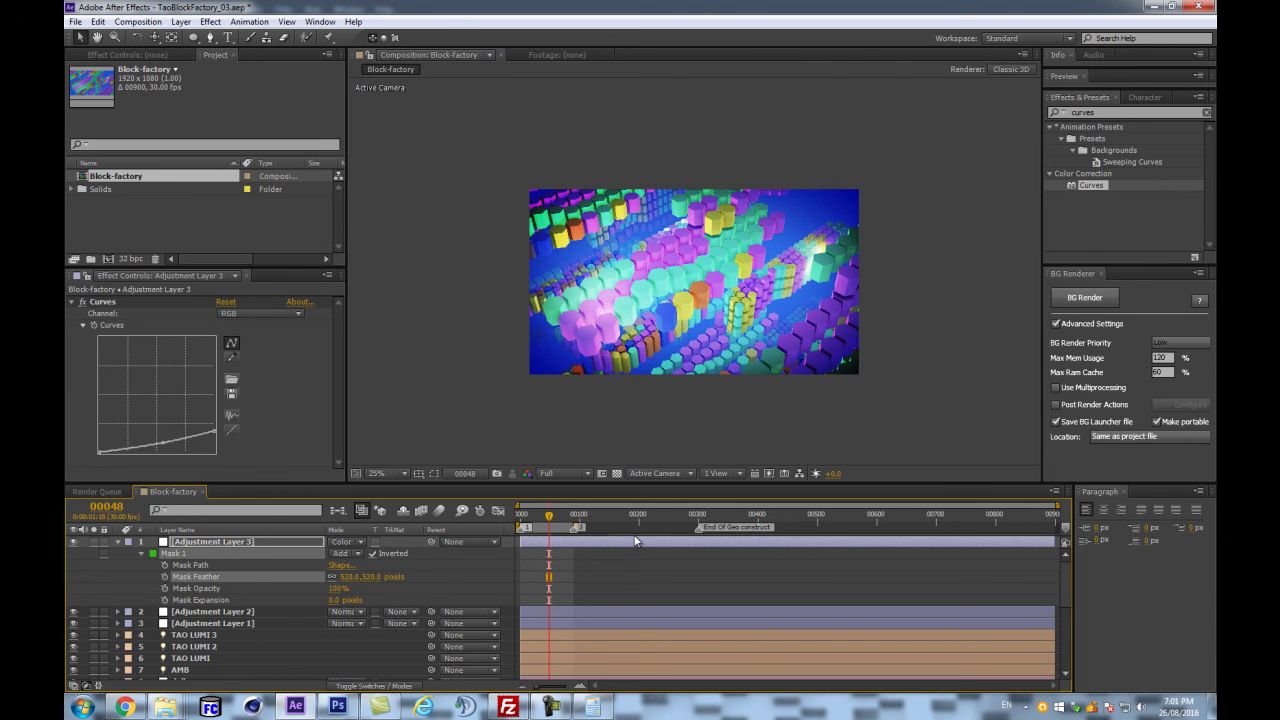
left_click_drag(334, 600, 360, 600)
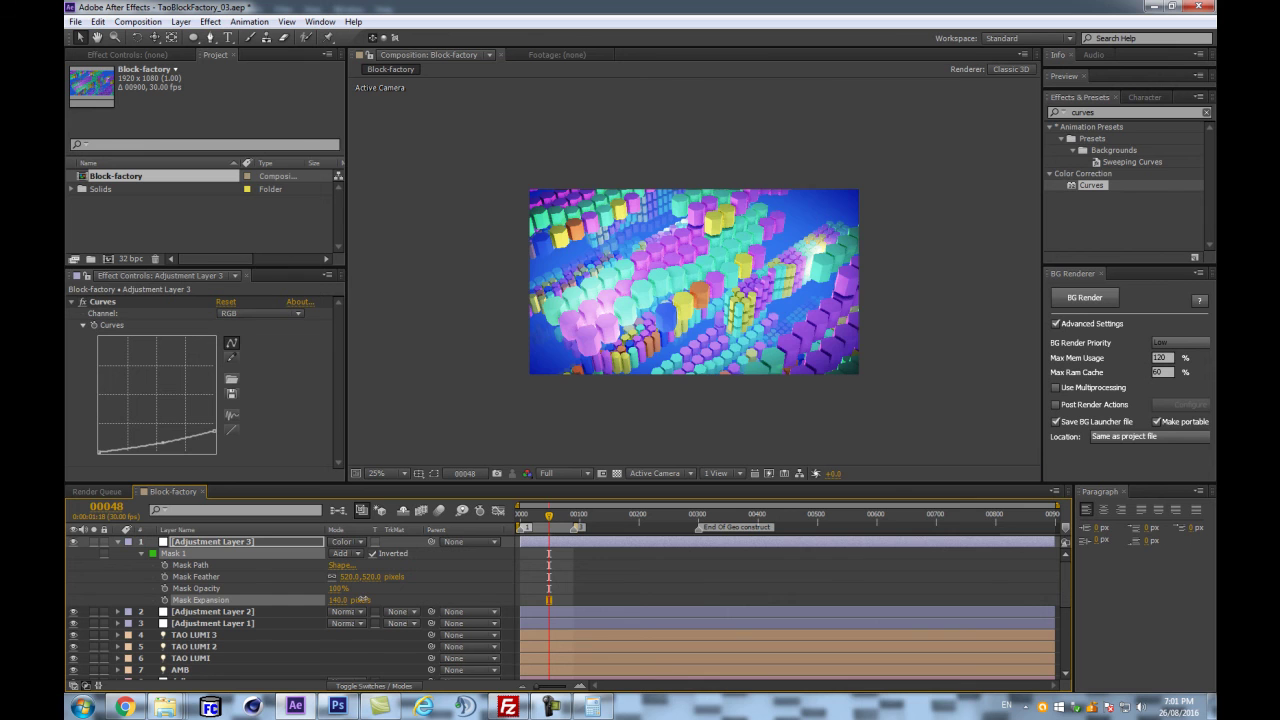
left_click(73, 542)
left_click(72, 540)
key("period")
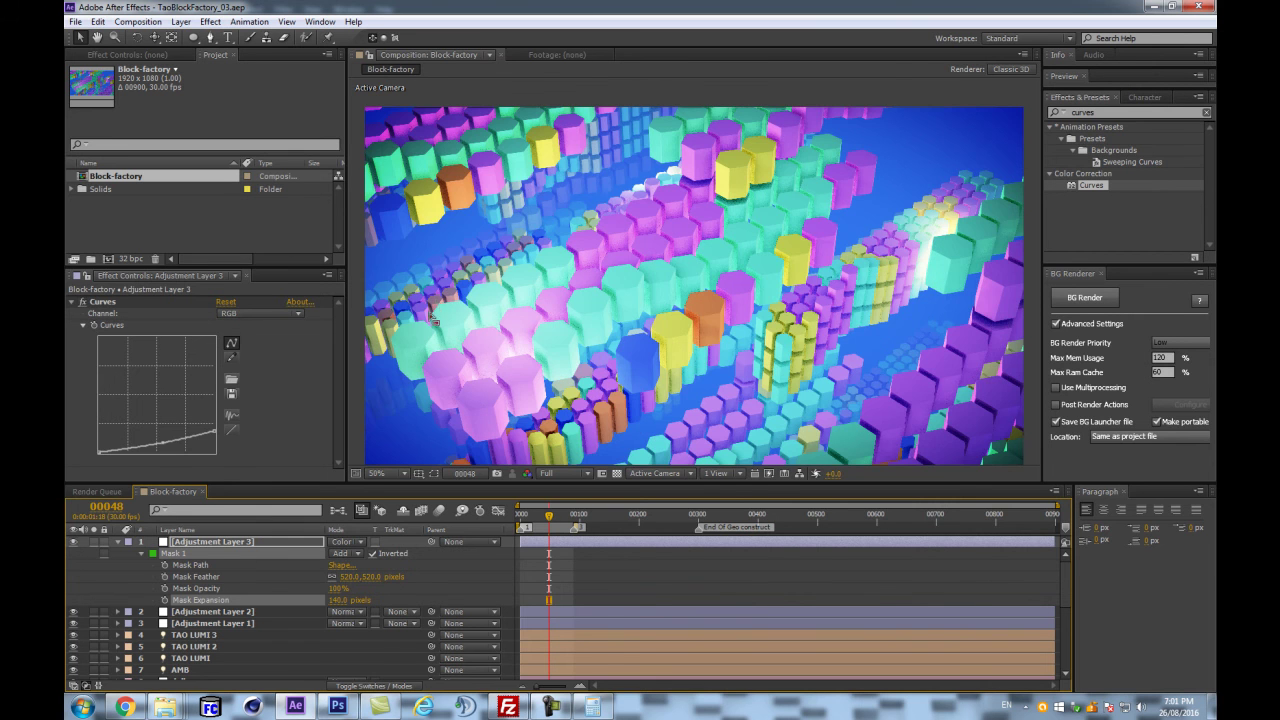
- Raise the Supersample setting of the TAO effect on the TAO layer to 25x
scroll(250, 590, "down", 5)
left_click(195, 661)
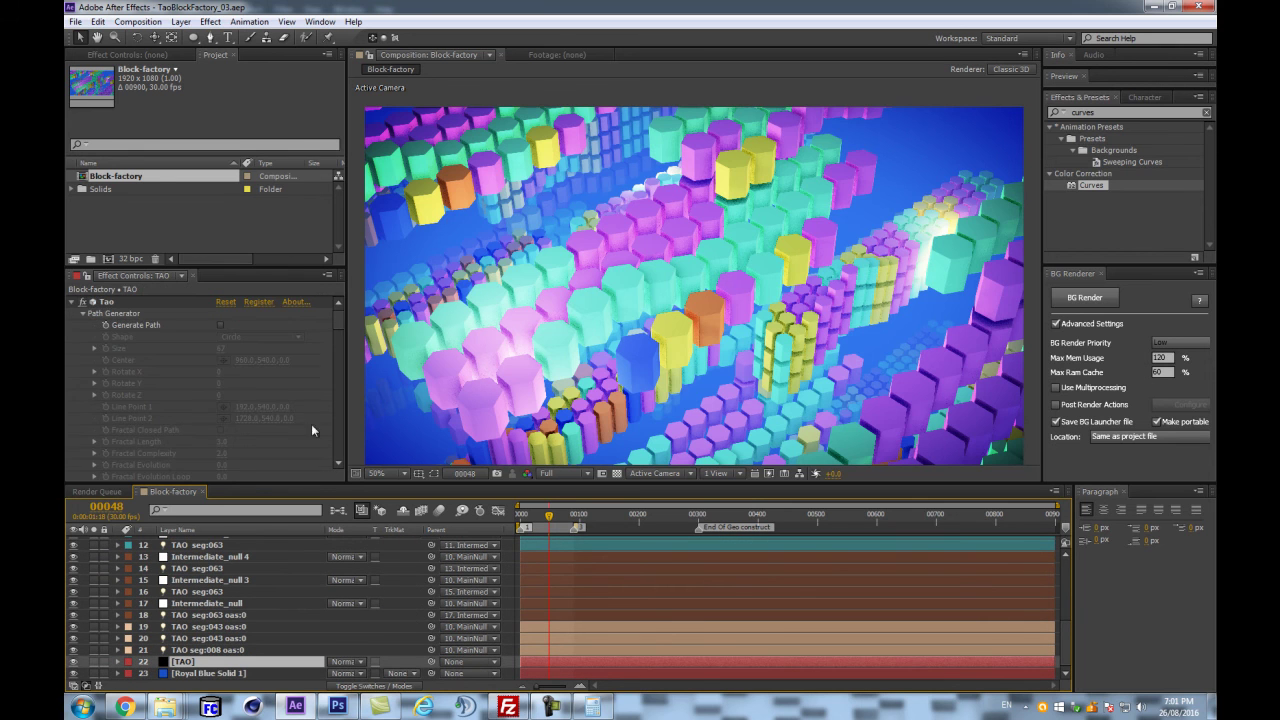
left_click_drag(338, 332, 333, 512)
left_click(219, 451)
left_click(250, 527)
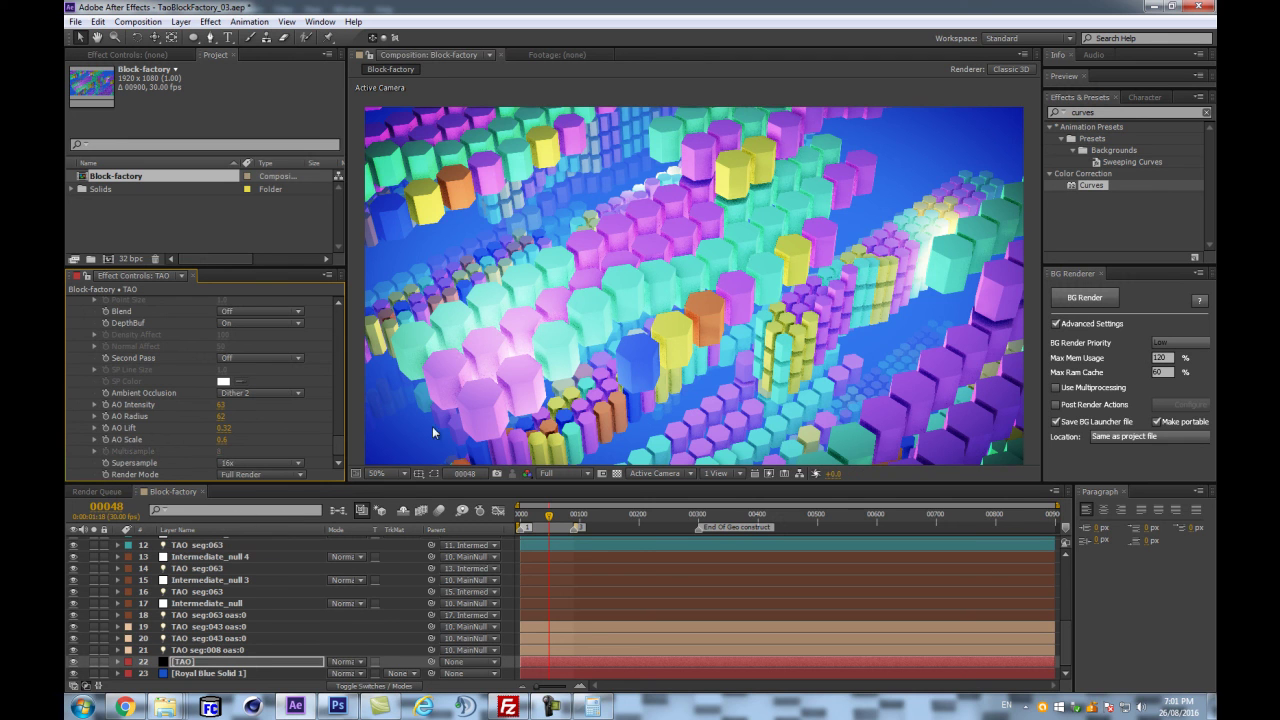
left_click(224, 463)
left_click(242, 539)
- Examine the graded block-factory frame at 25% and 50% magnification to check edge smoothness and the vignette
scroll(668, 265, "down", 2)
scroll(668, 263, "up", 2)
scroll(672, 216, "down", 2)
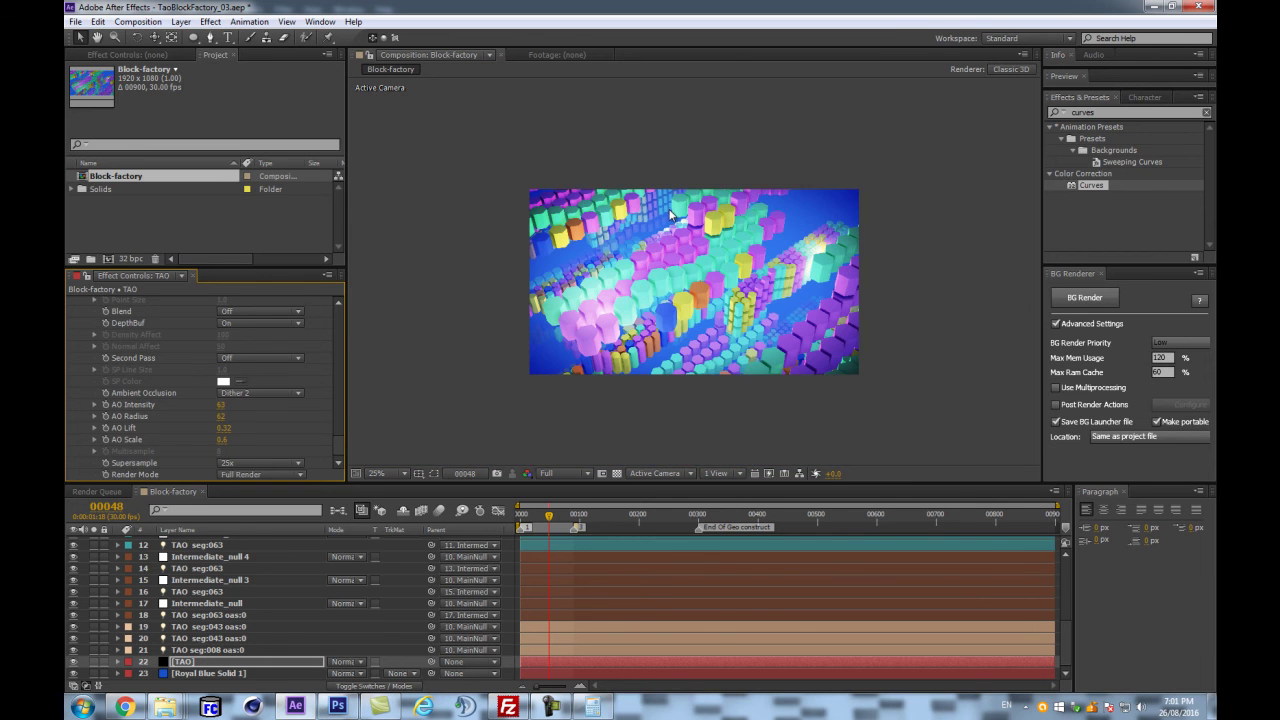
scroll(663, 214, "up", 1)
scroll(638, 253, "down", 1)
scroll(480, 402, "up", 1)
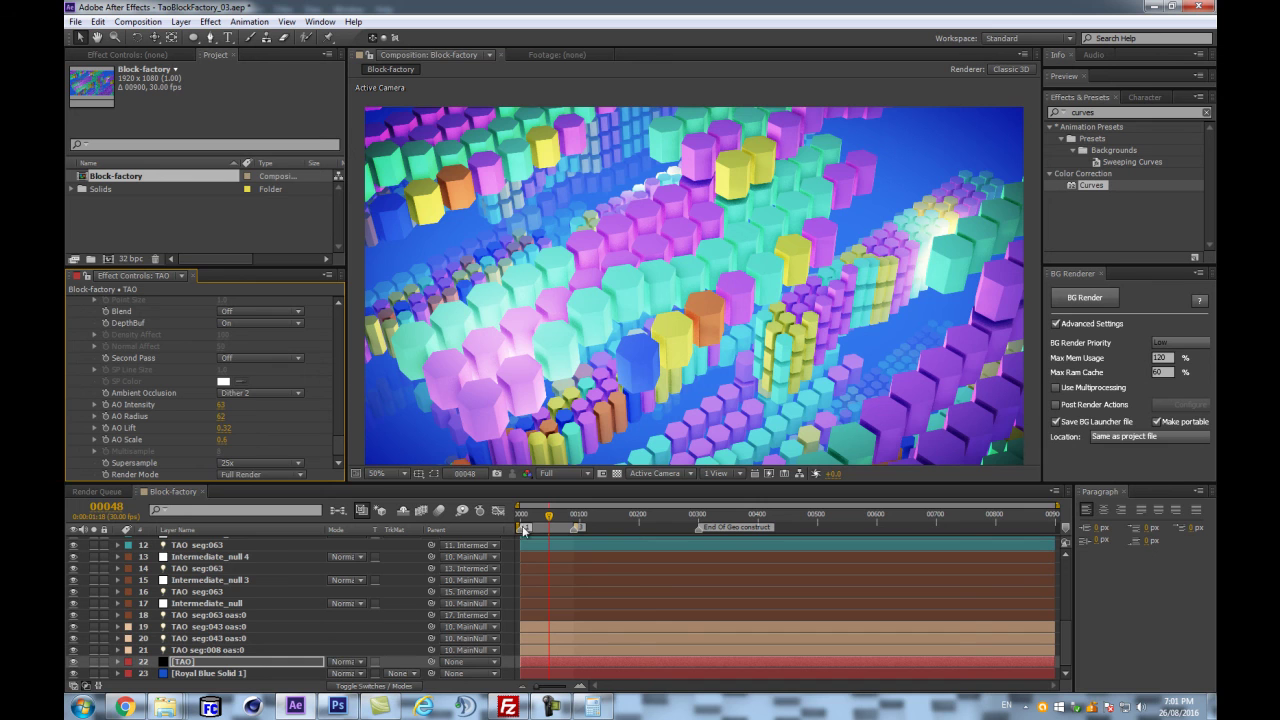
left_click(185, 661)
scroll(842, 387, "down", 1)
scroll(842, 387, "up", 1)
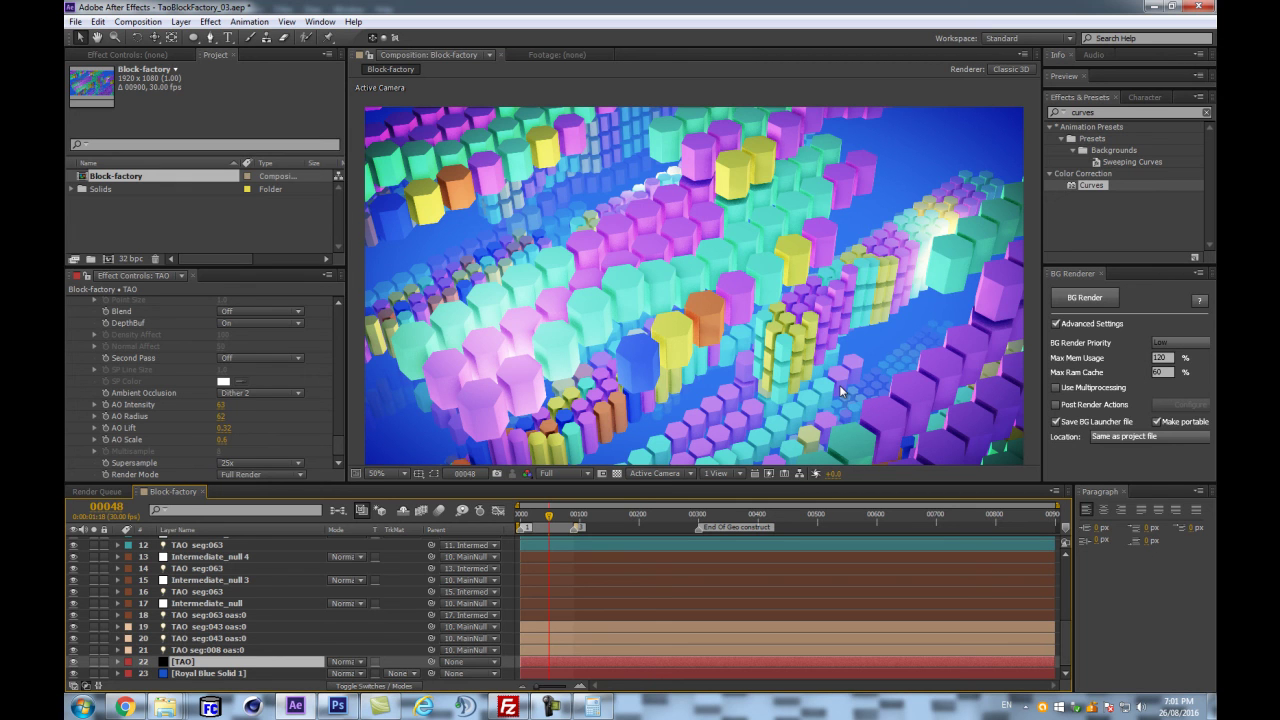
scroll(825, 370, "down", 1)
scroll(825, 370, "up", 1)
key("comma")
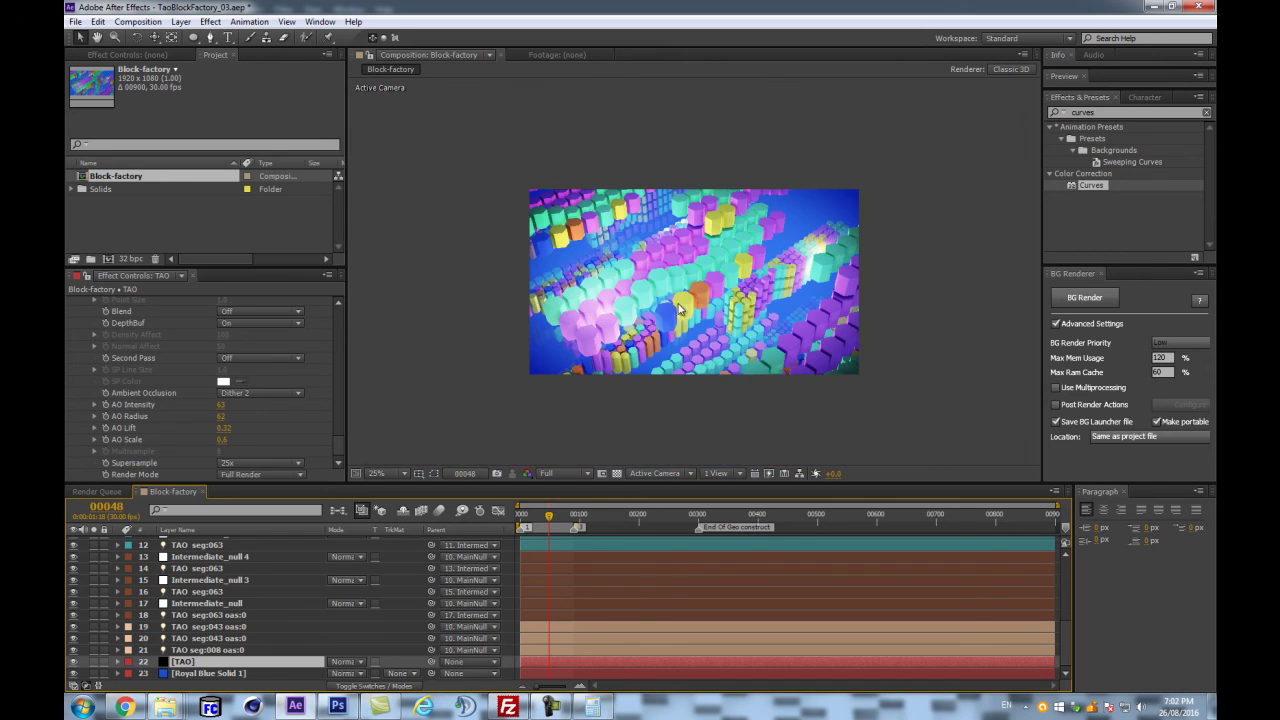
key("period")
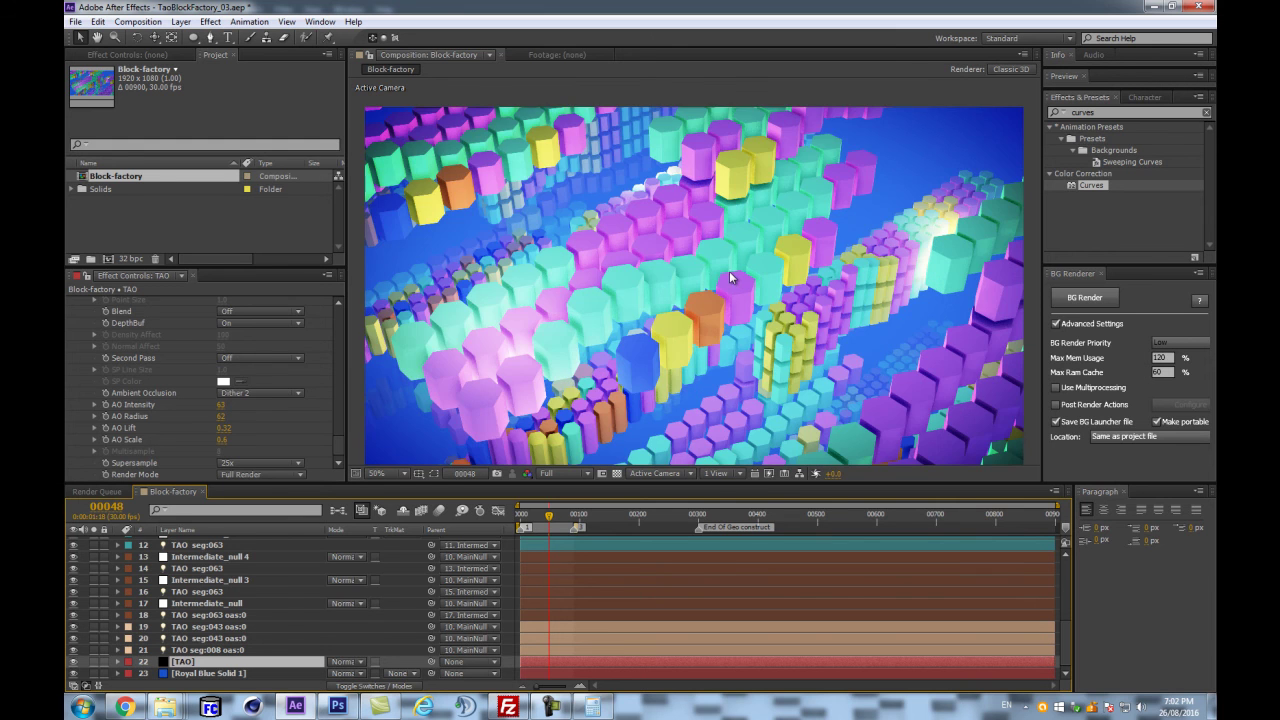
key("comma")
scroll(732, 284, "down", 2)
scroll(728, 286, "up", 2)
scroll(547, 379, "down", 2)
scroll(547, 379, "up", 1)
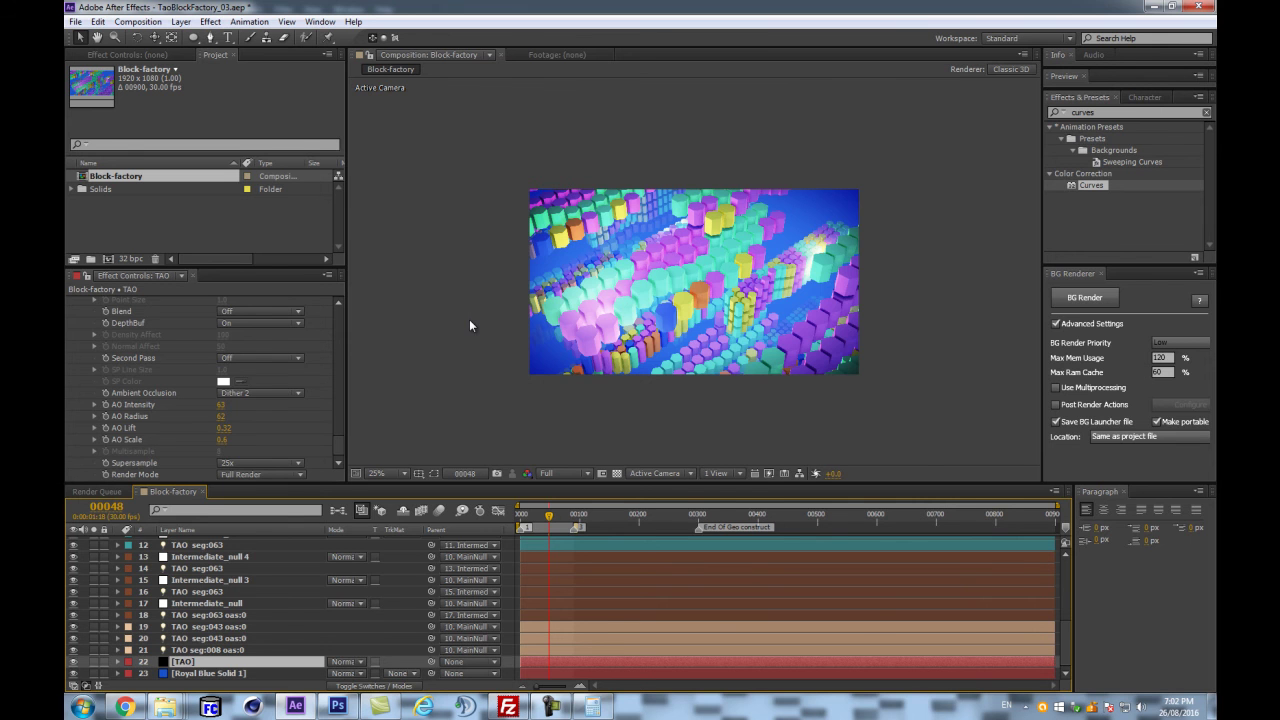
scroll(728, 367, "up", 1)
scroll(726, 370, "down", 1)
key("period")
key("period")
key("comma")
key("comma")
key("period")
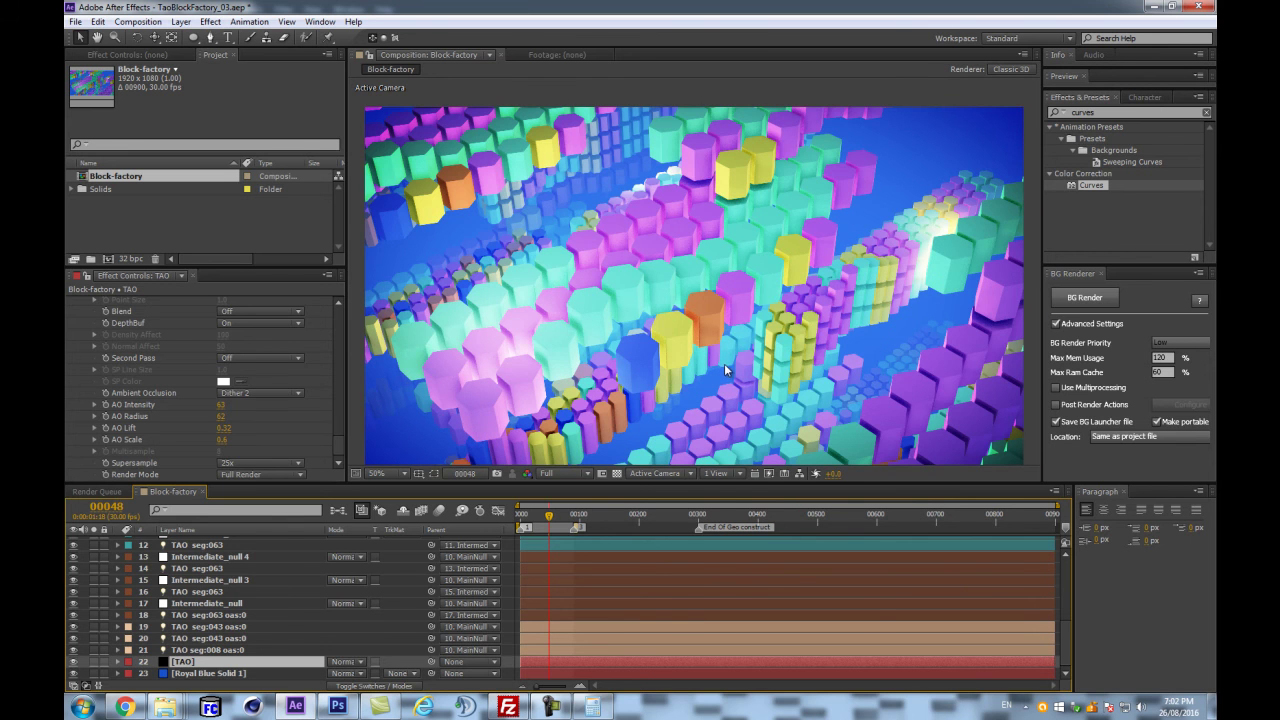
key("comma")
key("period")
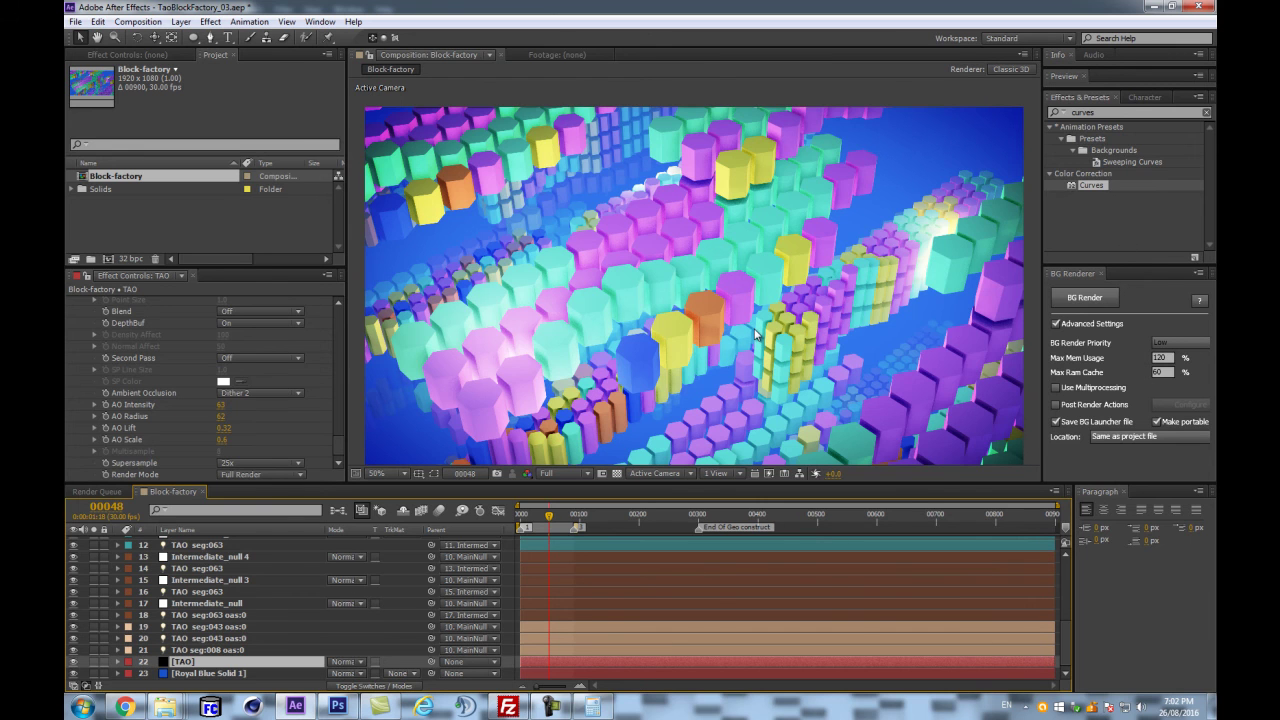